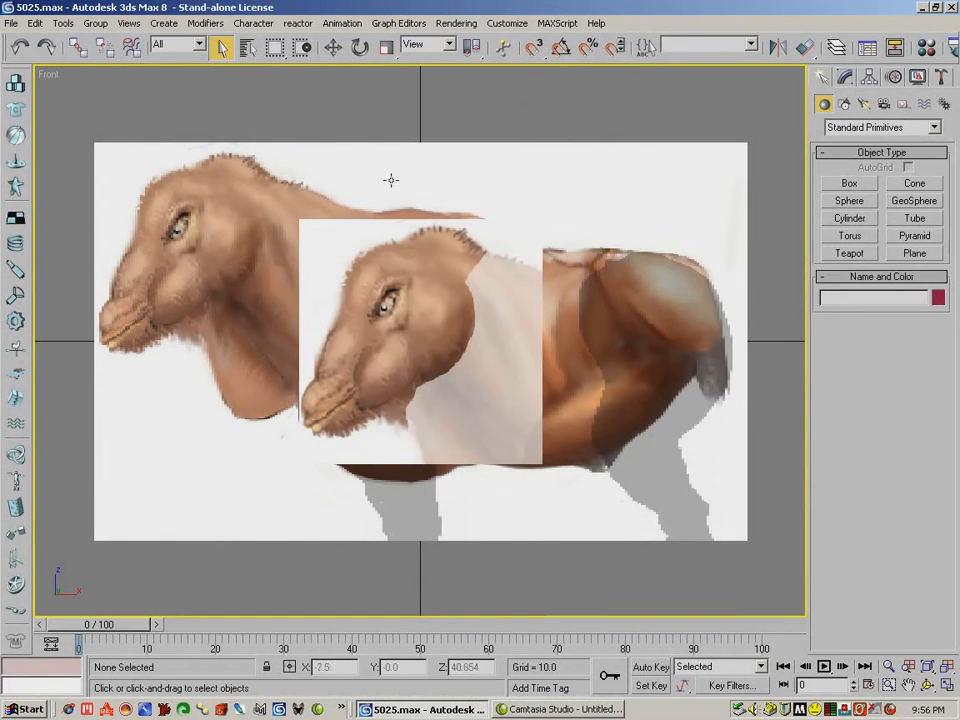
- Delete the body-with-neck template image plane so only the head reference remains
{"action": "left_click", "coordinate": [366, 155]}
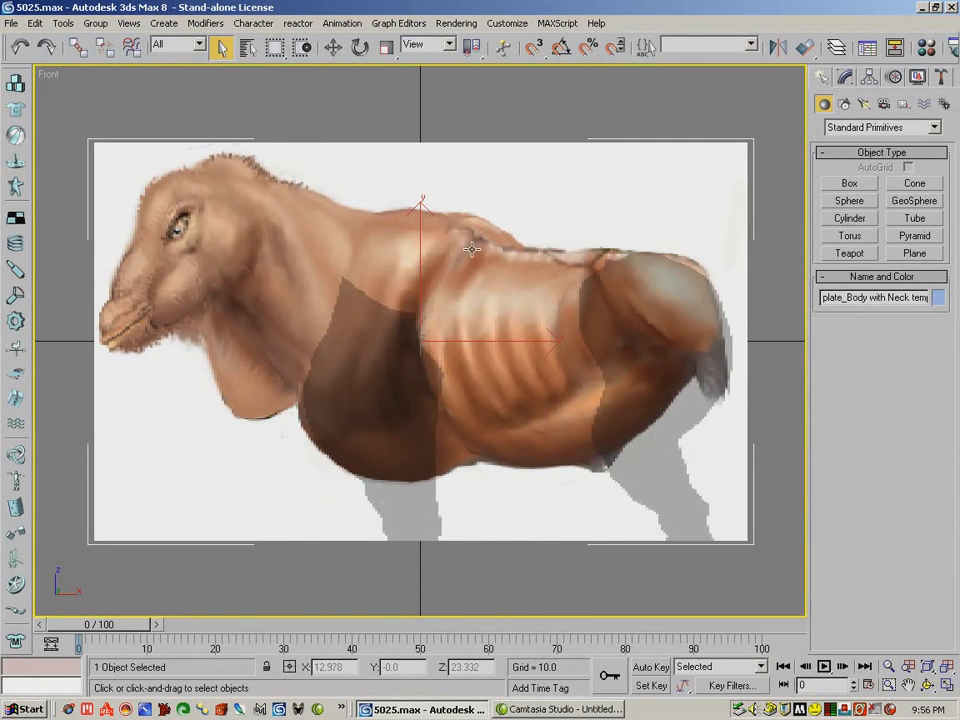
{"action": "key", "text": "Delete"}
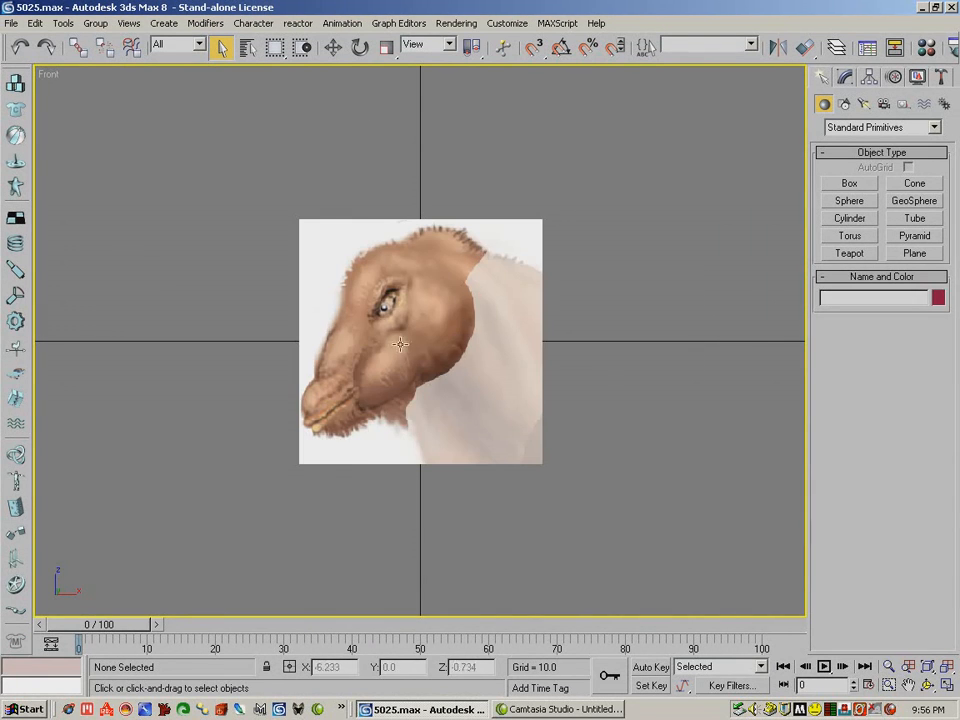
- Create a plane about 2.27 by 2.27 units beside the rear corner of the eye and rotate it into a diamond orientation
{"action": "left_click", "coordinate": [888, 666]}
{"action": "left_click_drag", "start_coordinate": [506, 450], "coordinate": [442, 378]}
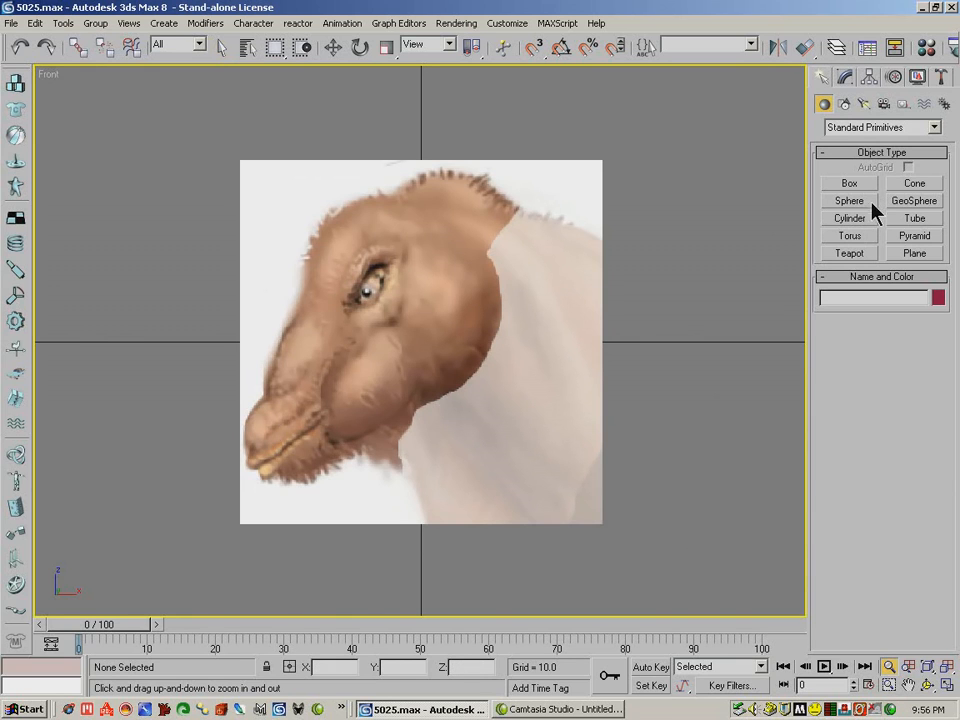
{"action": "left_click", "coordinate": [847, 80]}
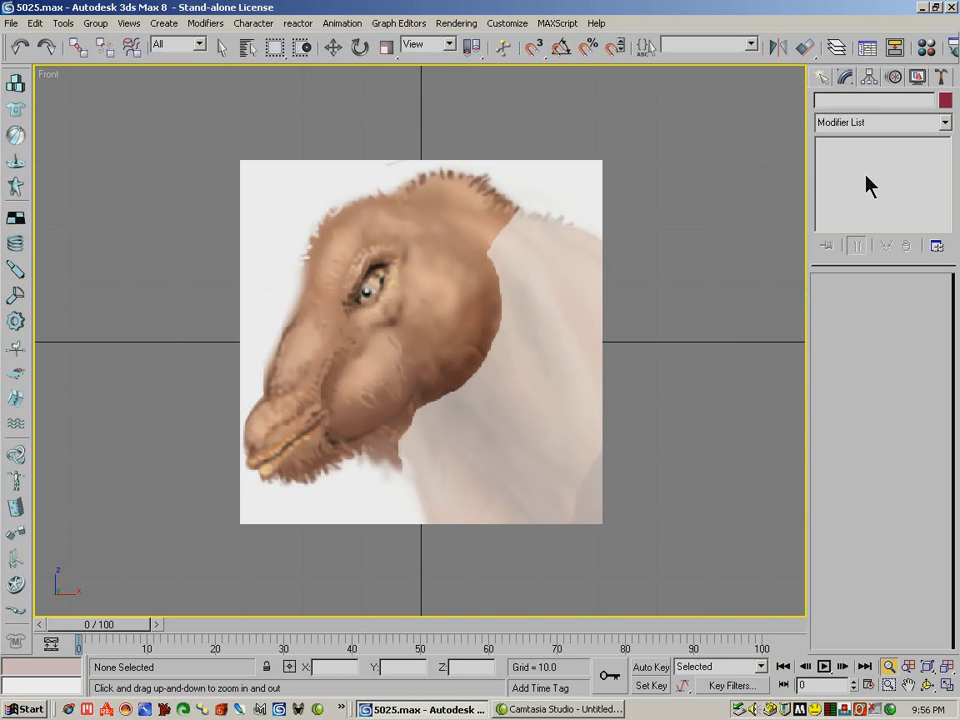
{"action": "left_click", "coordinate": [825, 84]}
{"action": "left_click", "coordinate": [914, 256]}
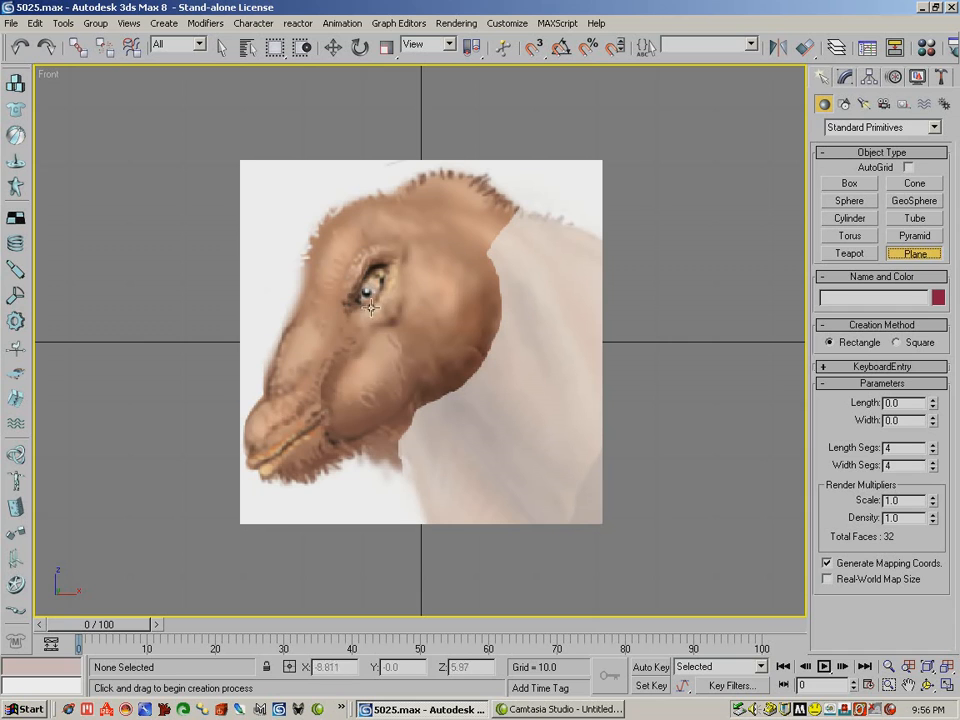
{"action": "left_click_drag", "start_coordinate": [381, 300], "coordinate": [395, 313]}
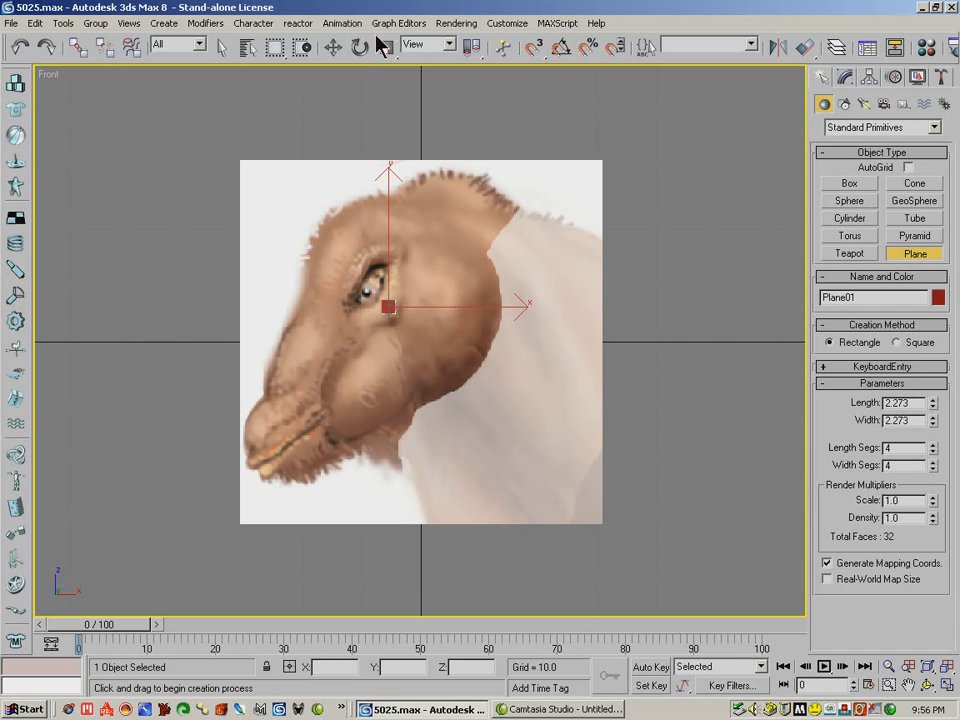
{"action": "left_click", "coordinate": [358, 47]}
{"action": "left_click_drag", "start_coordinate": [484, 266], "coordinate": [418, 200]}
- Move the small plane in front of the head image, to about Y -6.2 and Z 8.4
{"action": "left_click", "coordinate": [908, 687]}
{"action": "left_click_drag", "start_coordinate": [488, 472], "coordinate": [470, 445]}
{"action": "left_click", "coordinate": [928, 686]}
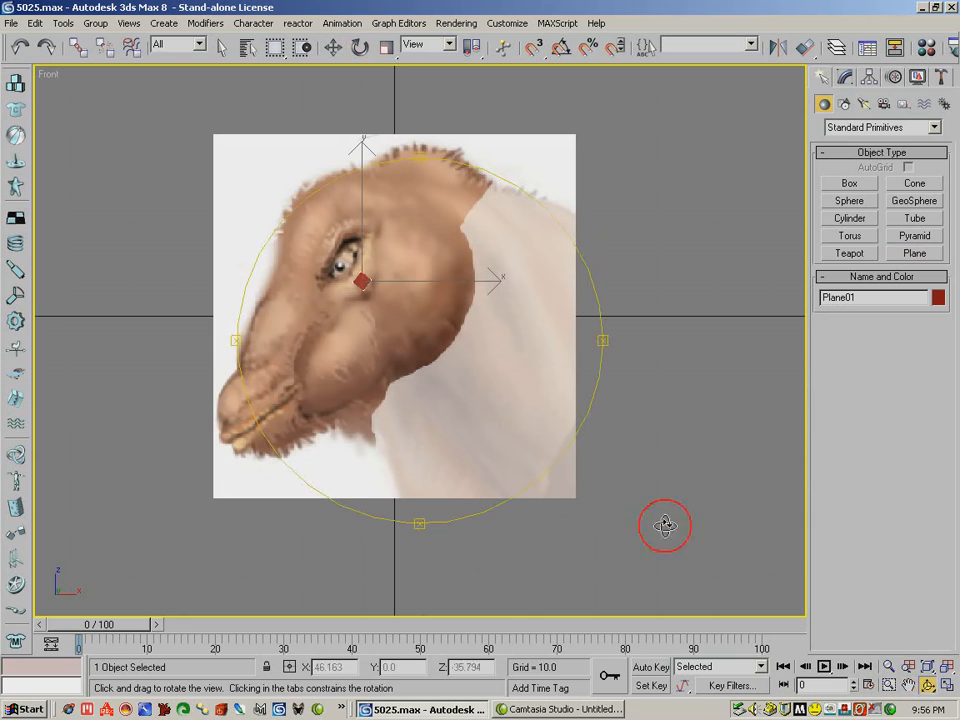
{"action": "left_click_drag", "start_coordinate": [394, 398], "coordinate": [394, 294]}
{"action": "left_click", "coordinate": [333, 46]}
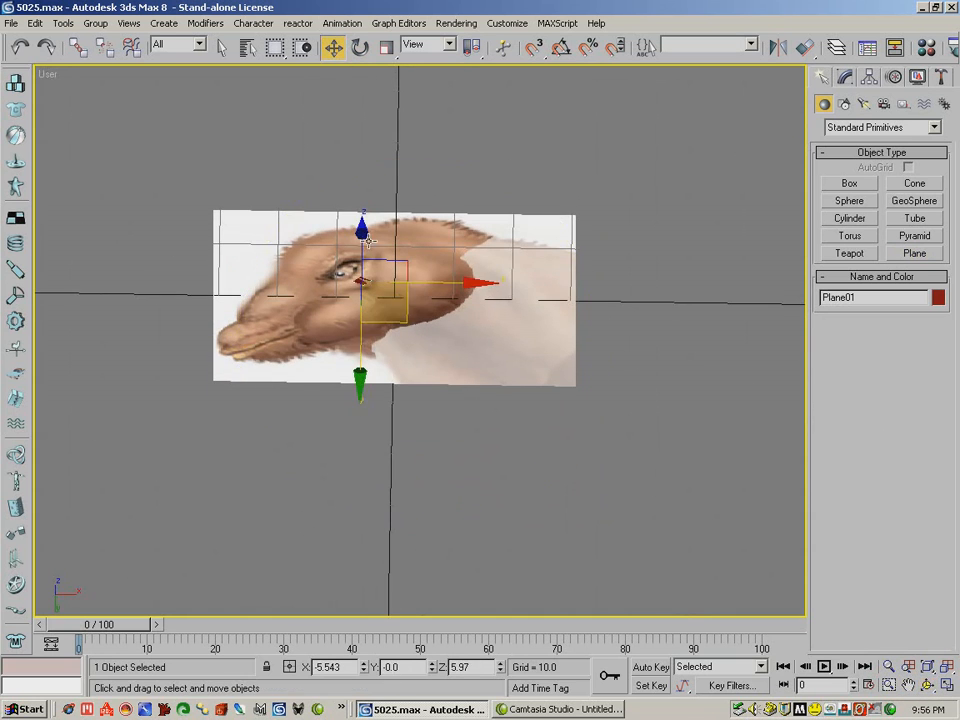
{"action": "left_click_drag", "start_coordinate": [367, 233], "coordinate": [362, 170]}
{"action": "left_click", "coordinate": [929, 686]}
{"action": "left_click_drag", "start_coordinate": [396, 354], "coordinate": [480, 444]}
{"action": "left_click", "coordinate": [333, 46]}
{"action": "left_click_drag", "start_coordinate": [304, 242], "coordinate": [365, 224]}
{"action": "left_click_drag", "start_coordinate": [395, 182], "coordinate": [393, 238]}
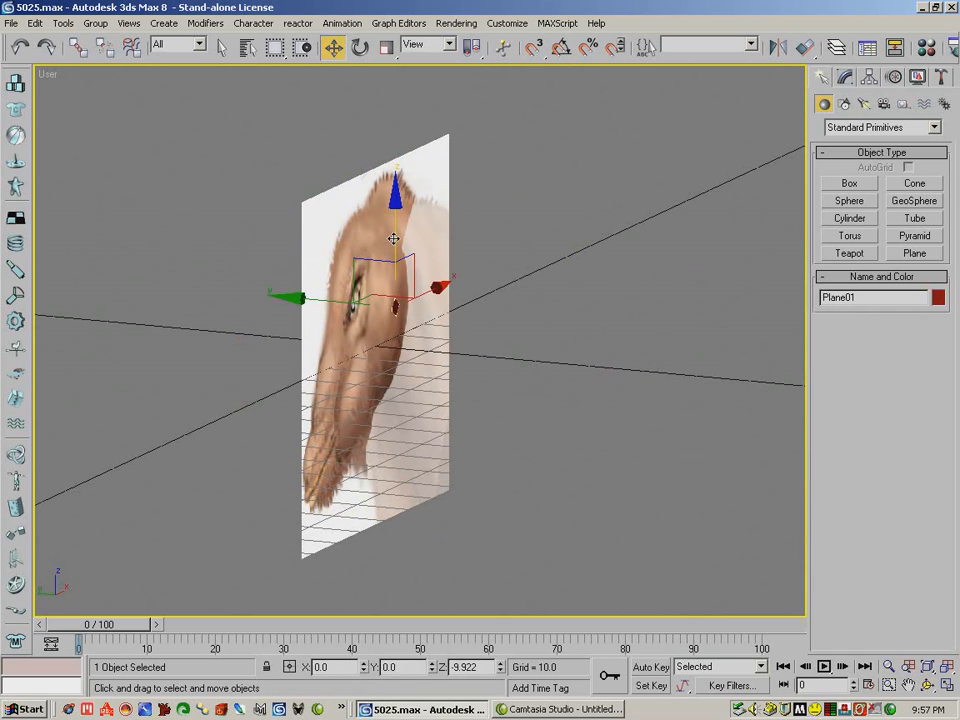
- Try moving the small plane farther in front of the head image, to about Y -10
{"action": "left_click", "coordinate": [940, 688]}
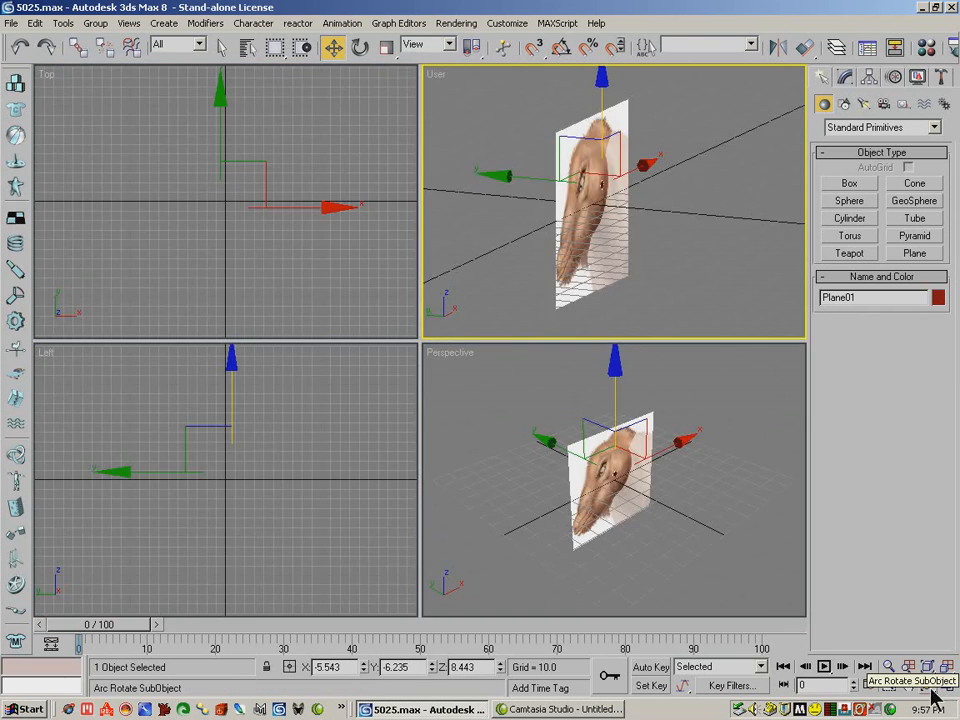
{"action": "left_click", "coordinate": [928, 685]}
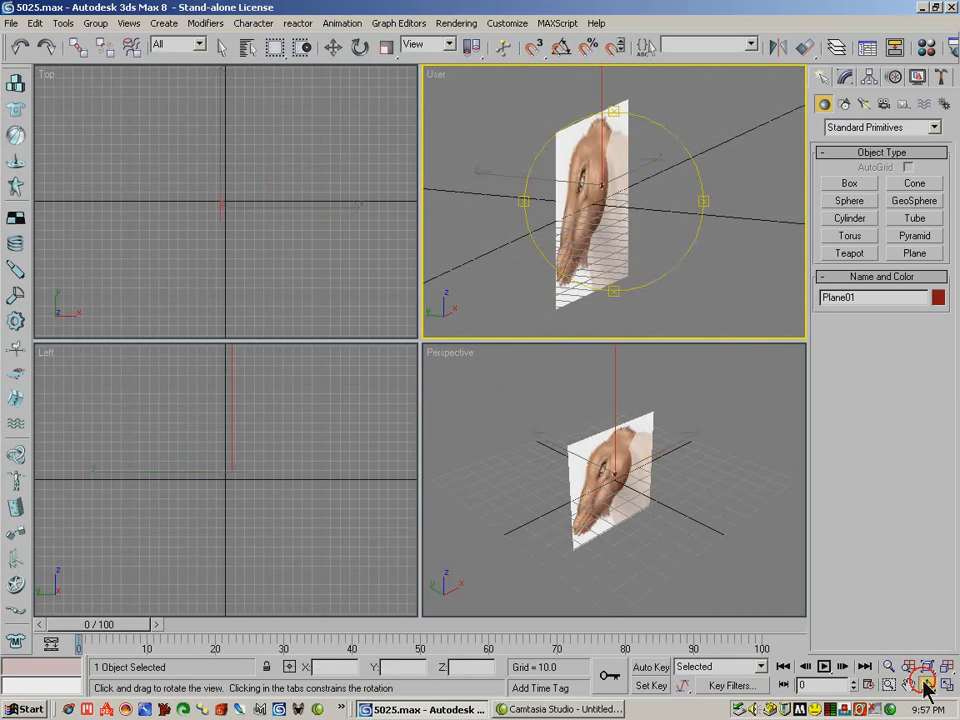
{"action": "left_click_drag", "start_coordinate": [538, 431], "coordinate": [581, 447]}
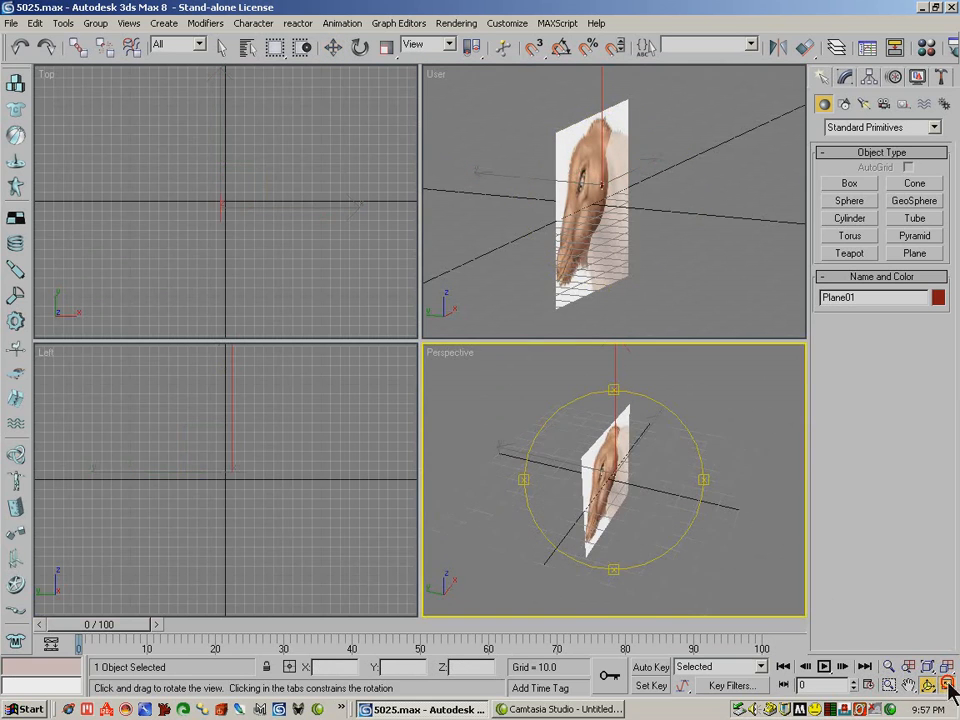
{"action": "key", "text": "alt+w"}
{"action": "left_click_drag", "start_coordinate": [400, 282], "coordinate": [326, 272]}
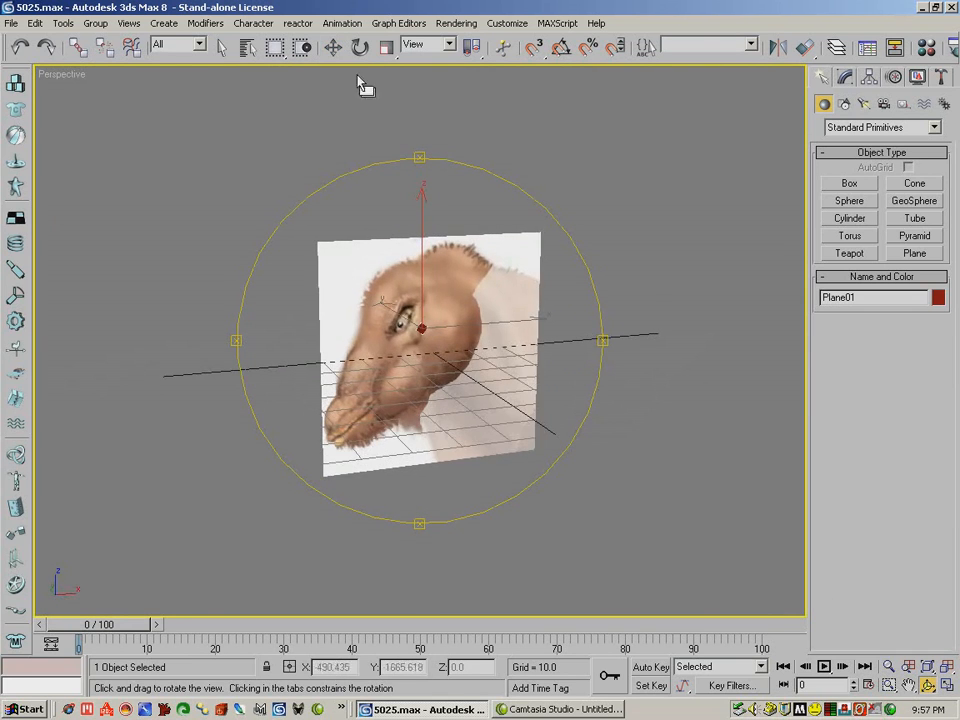
{"action": "left_click", "coordinate": [334, 50]}
{"action": "left_click_drag", "start_coordinate": [397, 317], "coordinate": [403, 322]}
- Return to a front view framed on the head and open the small plane's parameters for modification
{"action": "key", "text": "f"}
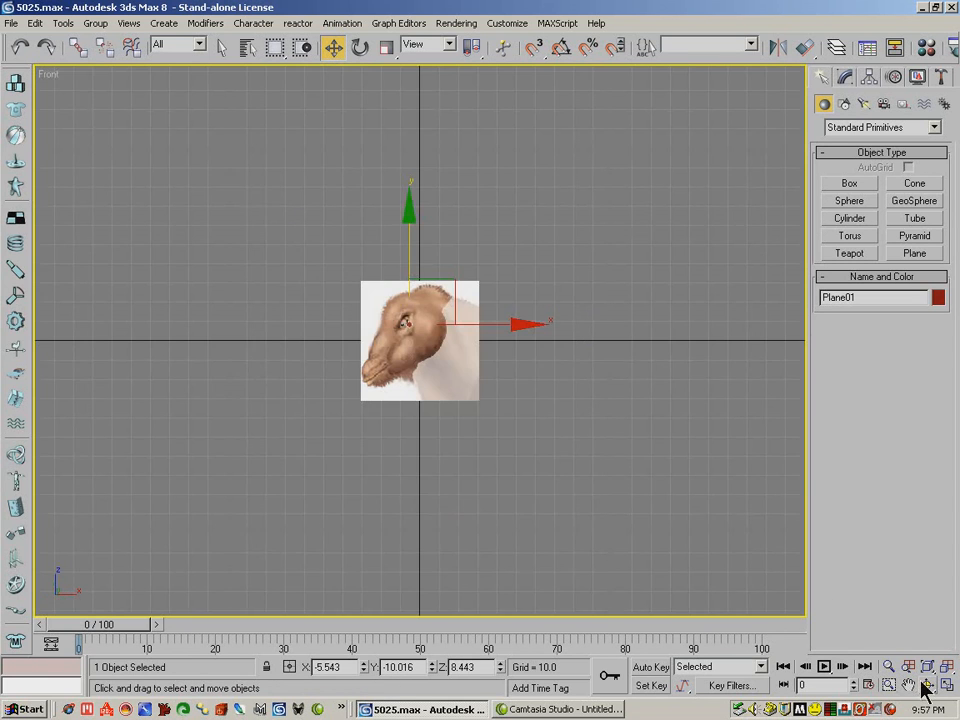
{"action": "left_click", "coordinate": [891, 687]}
{"action": "left_click_drag", "start_coordinate": [332, 253], "coordinate": [521, 499]}
{"action": "left_click_drag", "start_coordinate": [242, 114], "coordinate": [583, 414]}
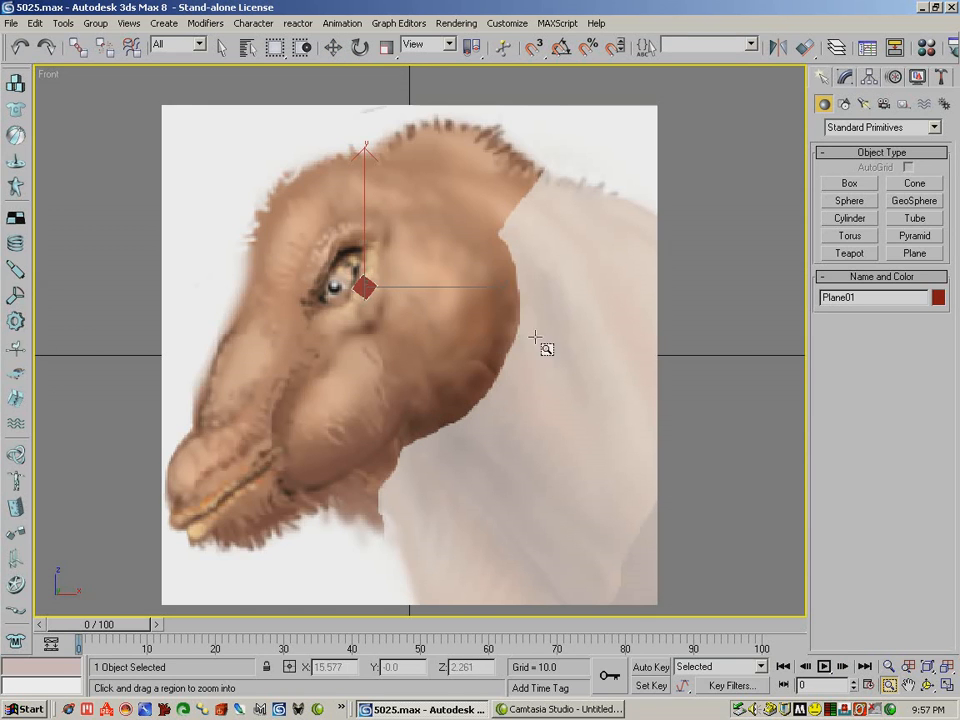
{"action": "left_click", "coordinate": [330, 49]}
{"action": "left_click", "coordinate": [846, 78]}
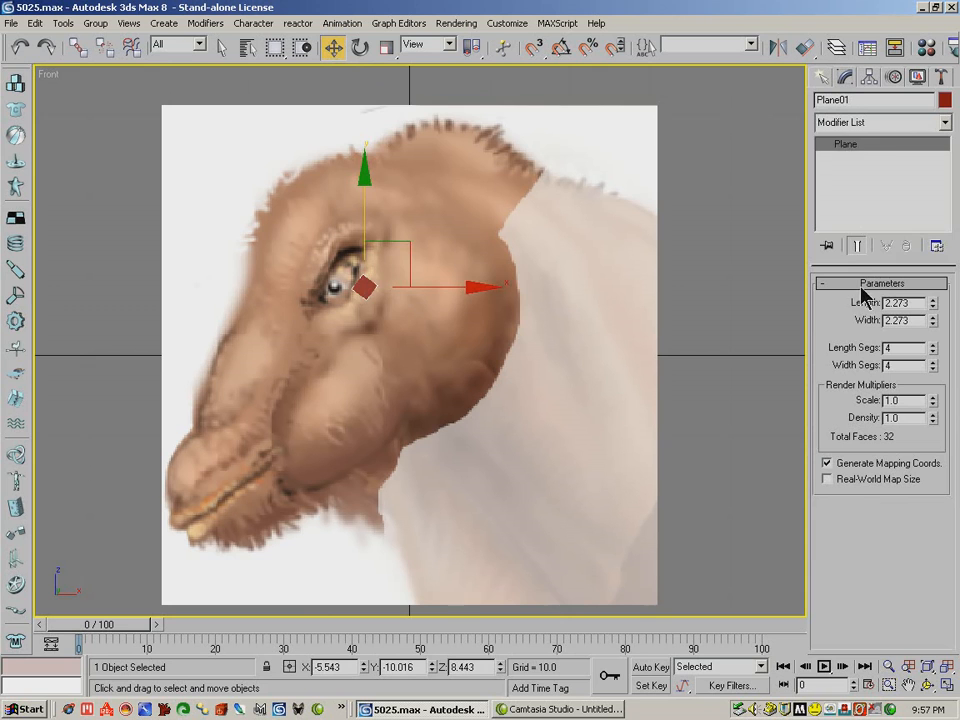
{"action": "right_click", "coordinate": [843, 147]}
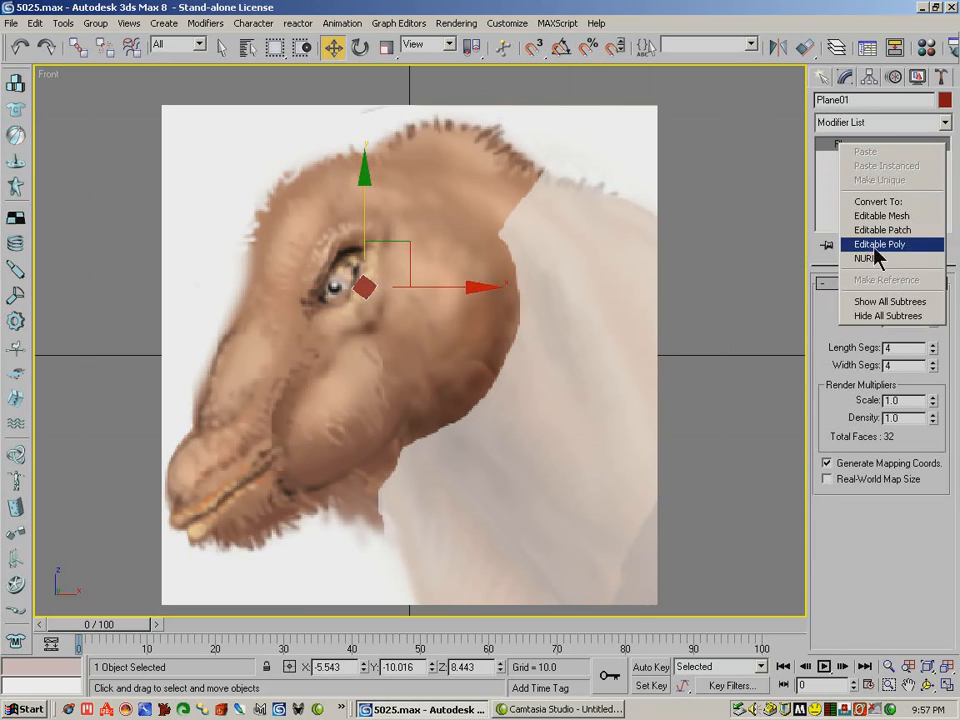
{"action": "left_click", "coordinate": [876, 250]}
{"action": "left_click", "coordinate": [836, 301]}
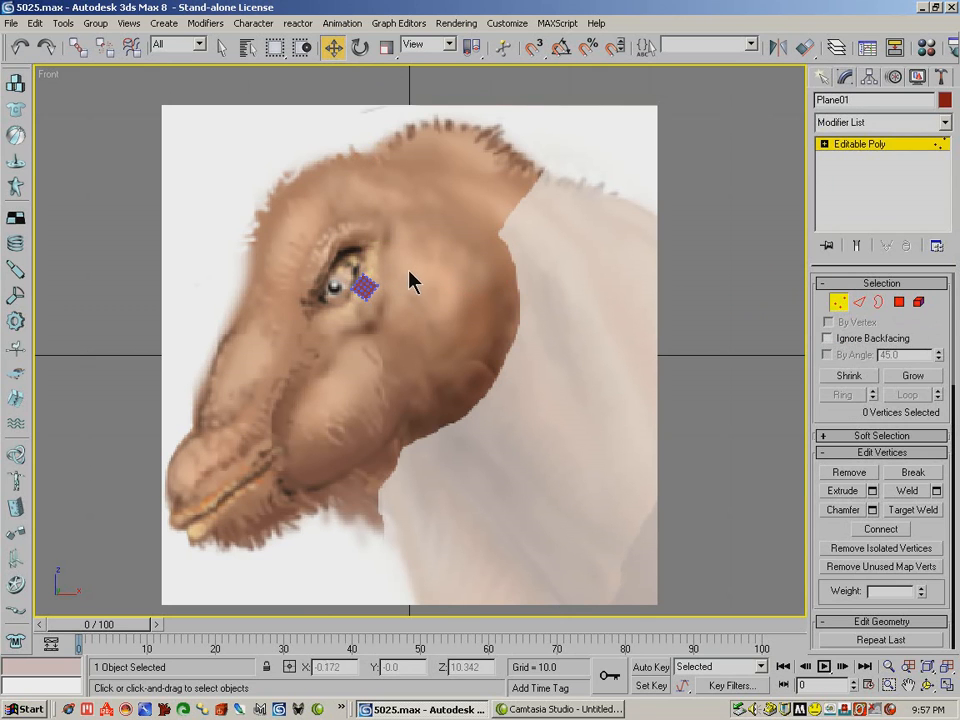
{"action": "left_click", "coordinate": [19, 46]}
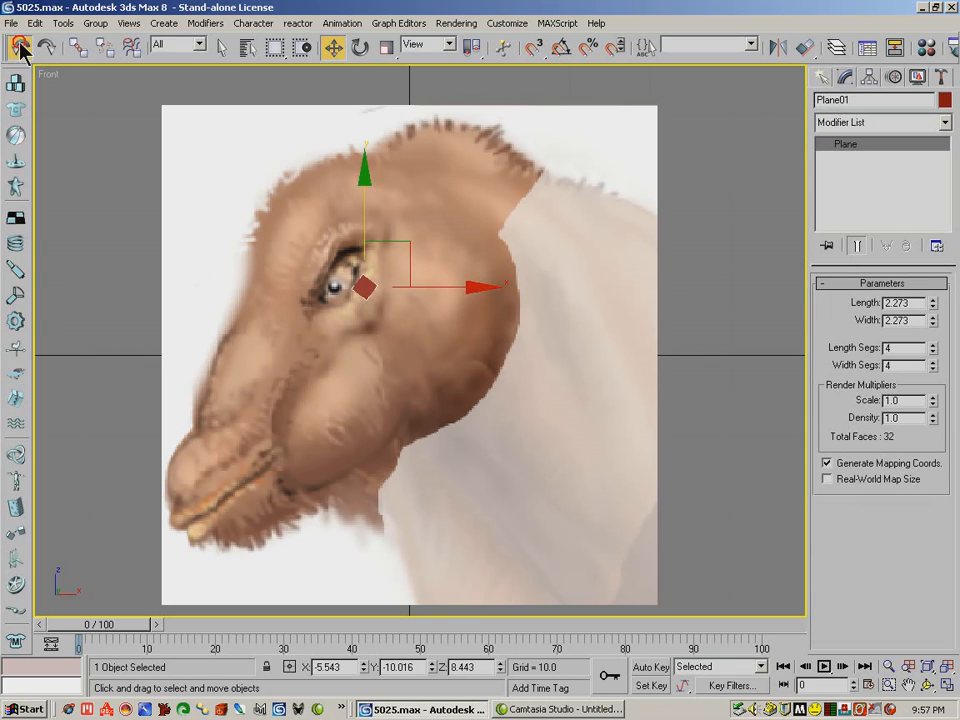
- Set the plane's length and width segments to 1 and convert it to an Editable Poly
{"action": "left_click", "coordinate": [933, 351]}
{"action": "left_click", "coordinate": [933, 351]}
{"action": "left_click", "coordinate": [933, 351]}
{"action": "left_click_drag", "start_coordinate": [934, 367], "coordinate": [938, 487]}
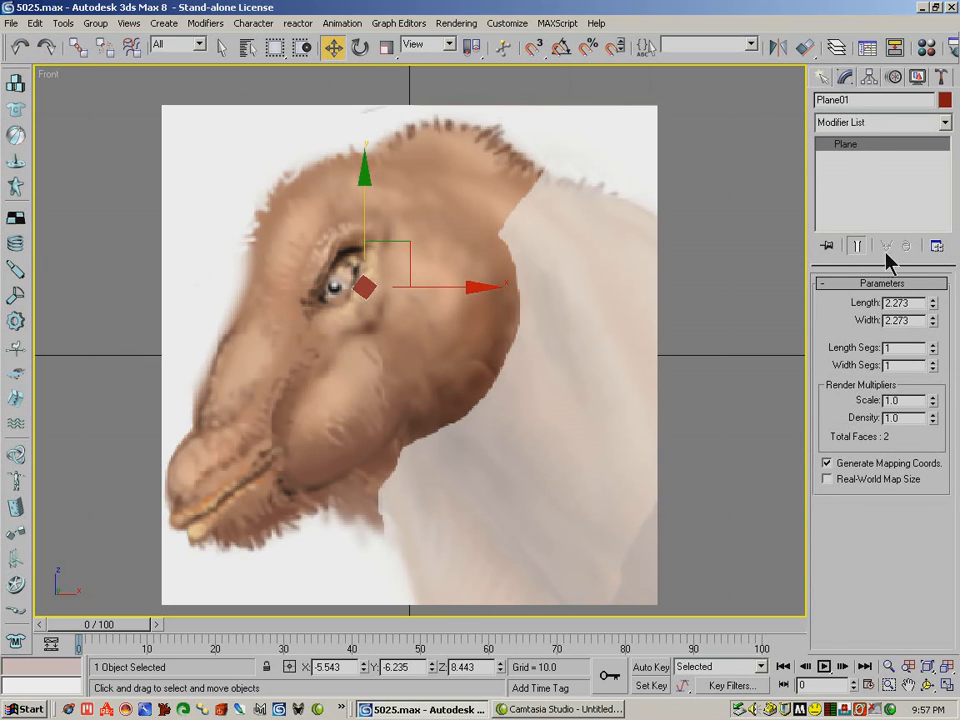
{"action": "right_click", "coordinate": [862, 148]}
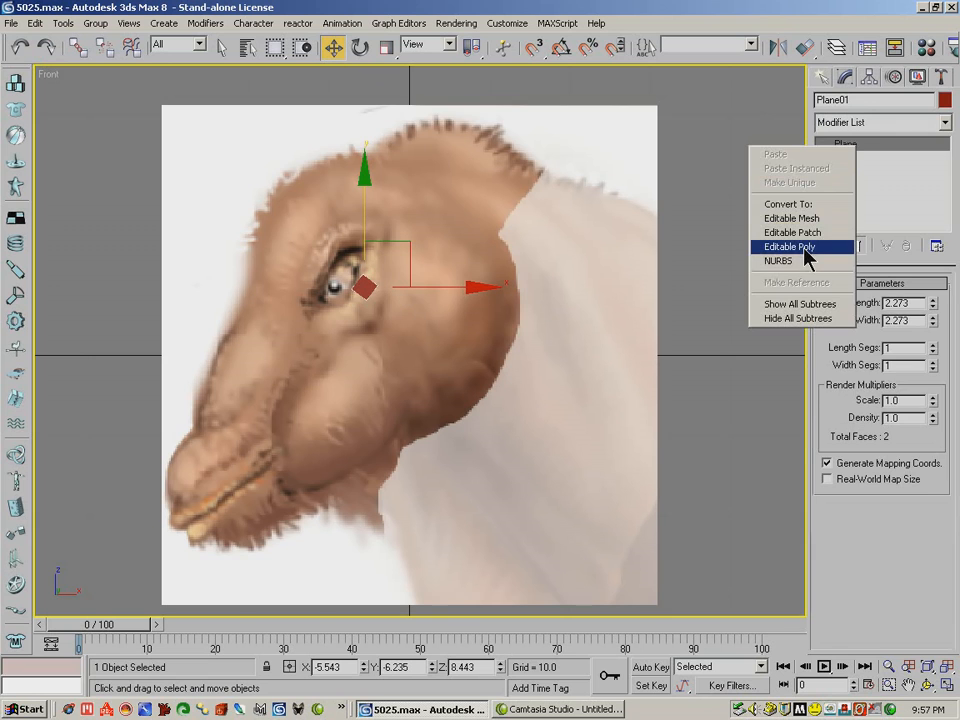
{"action": "left_click", "coordinate": [803, 247]}
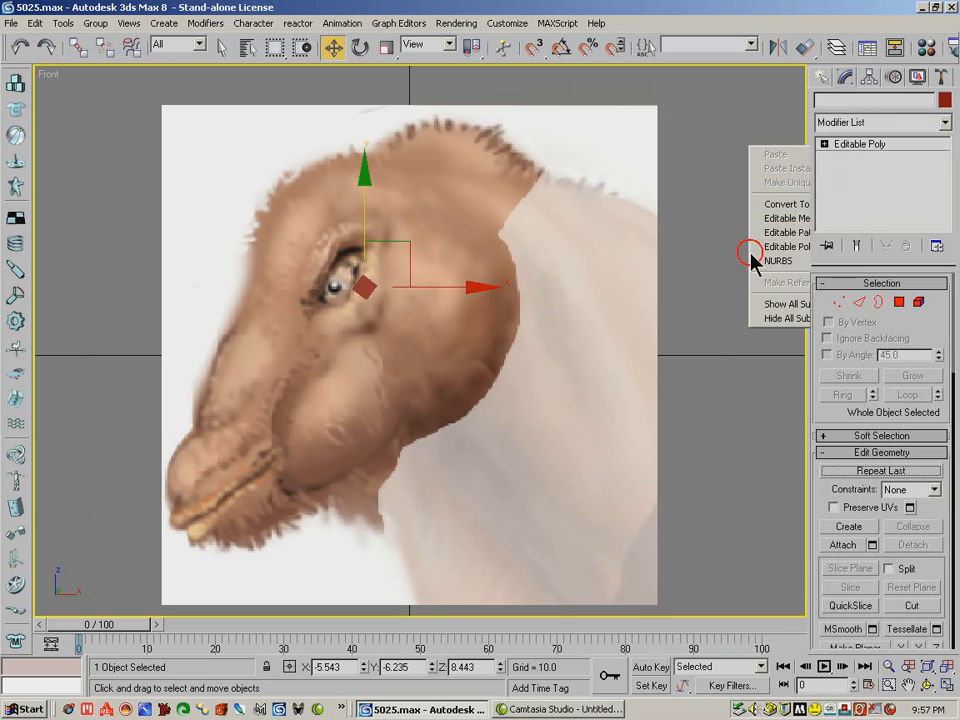
- Narrow the polygon by moving its two lower-right vertices closer to the rear corner of the eye
{"action": "left_click", "coordinate": [859, 301]}
{"action": "left_click", "coordinate": [628, 300]}
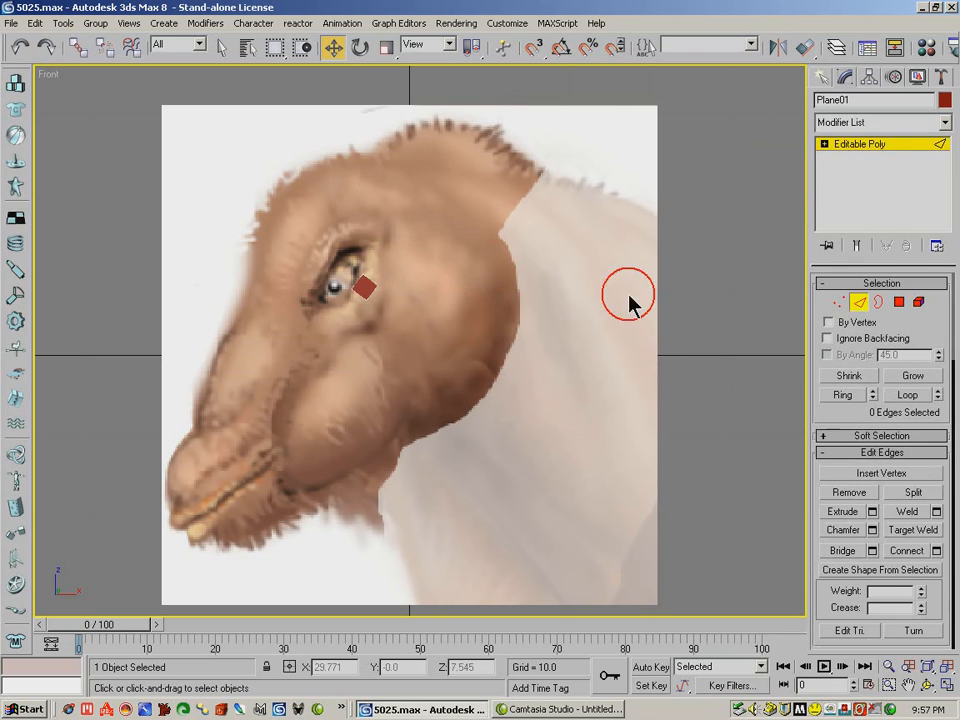
{"action": "left_click", "coordinate": [368, 277]}
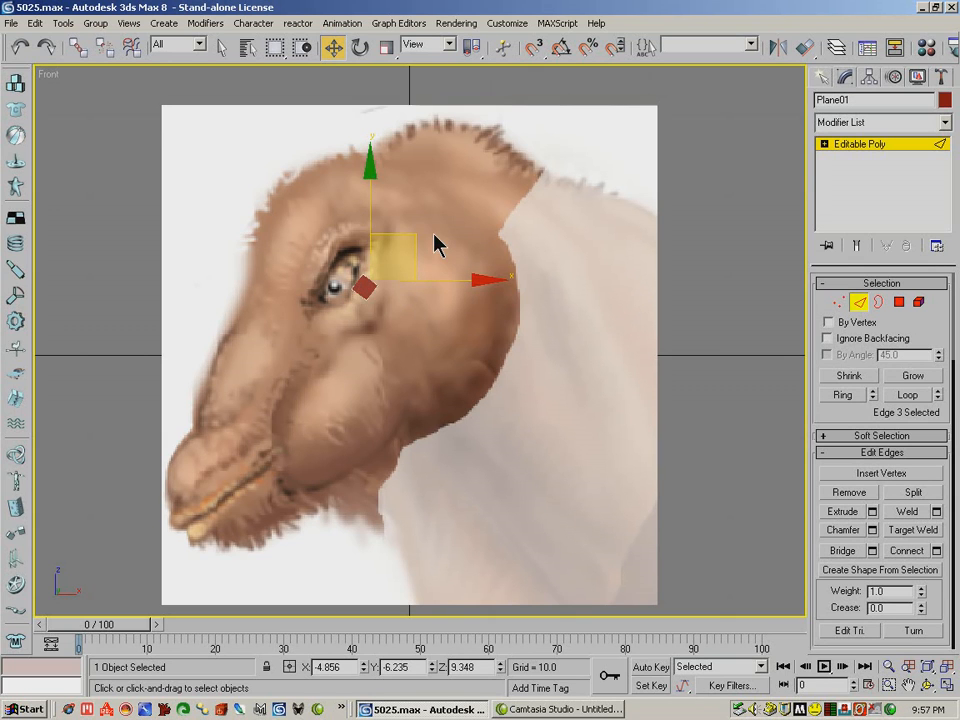
{"action": "left_click", "coordinate": [836, 301]}
{"action": "left_click_drag", "start_coordinate": [402, 283], "coordinate": [364, 318]}
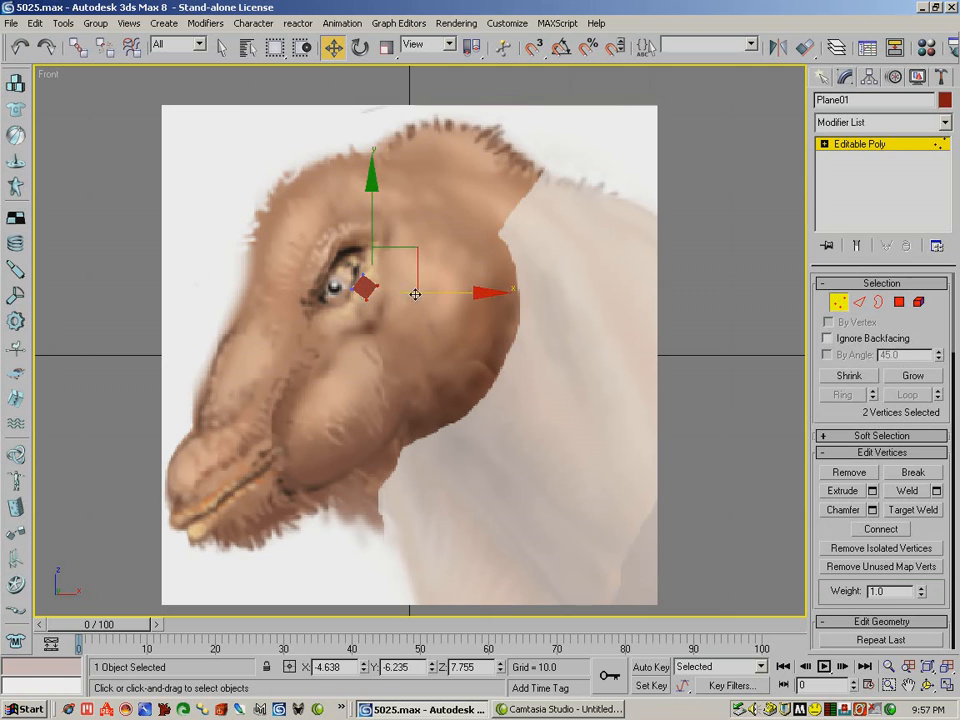
{"action": "left_click_drag", "start_coordinate": [431, 293], "coordinate": [419, 294]}
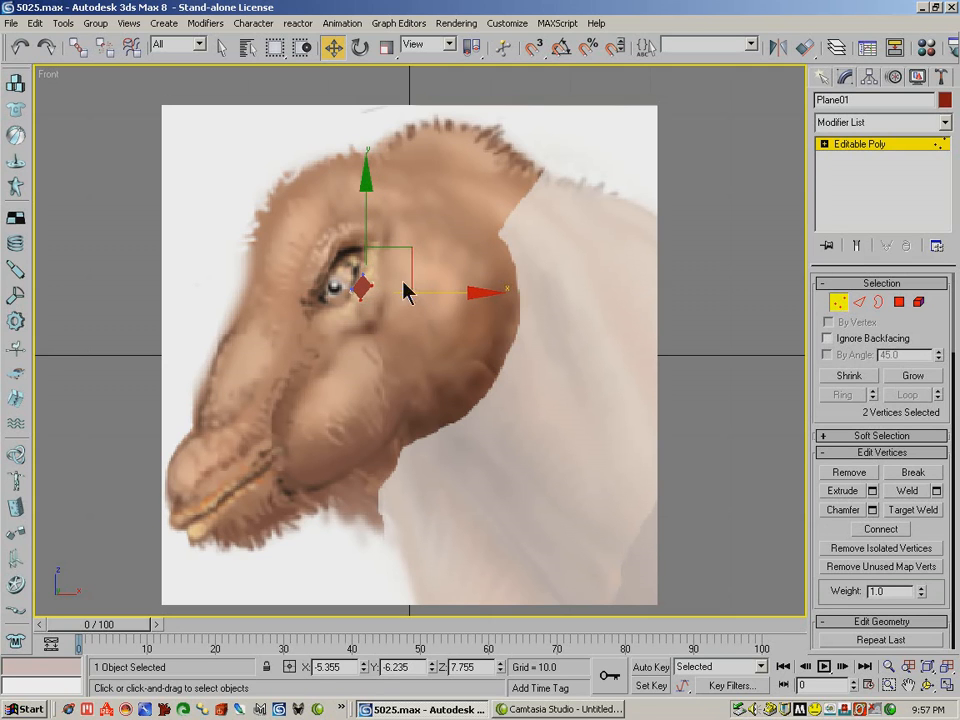
{"action": "left_click_drag", "start_coordinate": [407, 249], "coordinate": [408, 246]}
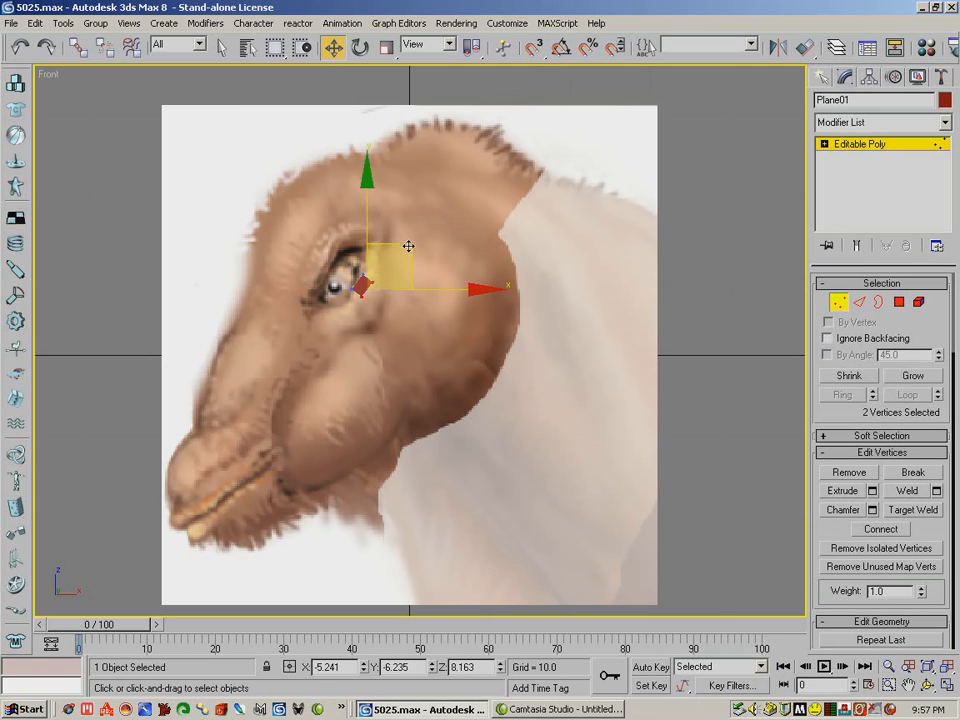
- Extend the polygon's upper edge upward along the eye into a second polygon and display edged faces in the viewport
{"action": "left_click", "coordinate": [859, 301]}
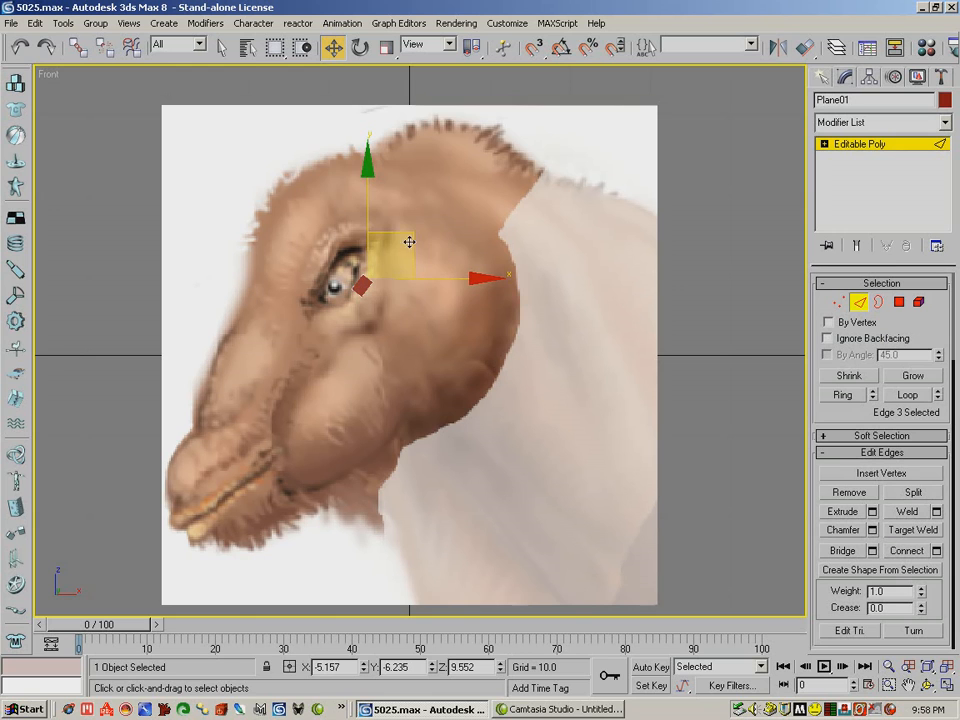
{"action": "left_click_drag", "start_coordinate": [412, 237], "coordinate": [416, 222]}
{"action": "right_click", "coordinate": [50, 75]}
{"action": "left_click", "coordinate": [95, 148]}
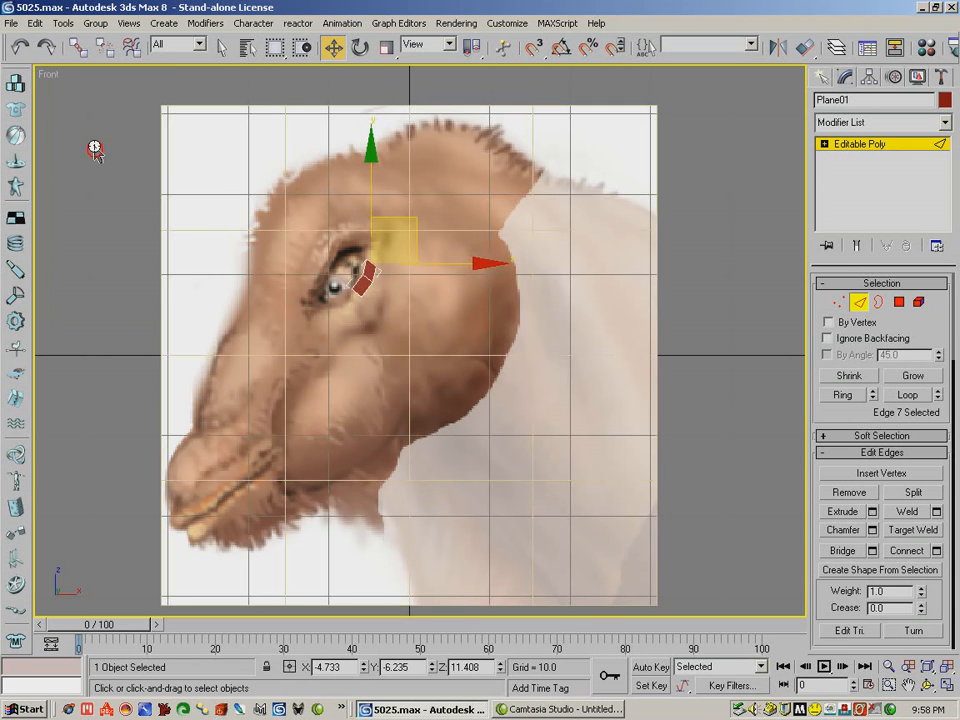
- Reposition the shared inner vertex and the two upper vertices so the two-polygon strip follows the rear outline of the eye
{"action": "left_click", "coordinate": [888, 665]}
{"action": "left_click_drag", "start_coordinate": [423, 366], "coordinate": [413, 309]}
{"action": "left_click", "coordinate": [909, 686]}
{"action": "left_click_drag", "start_coordinate": [482, 359], "coordinate": [516, 420]}
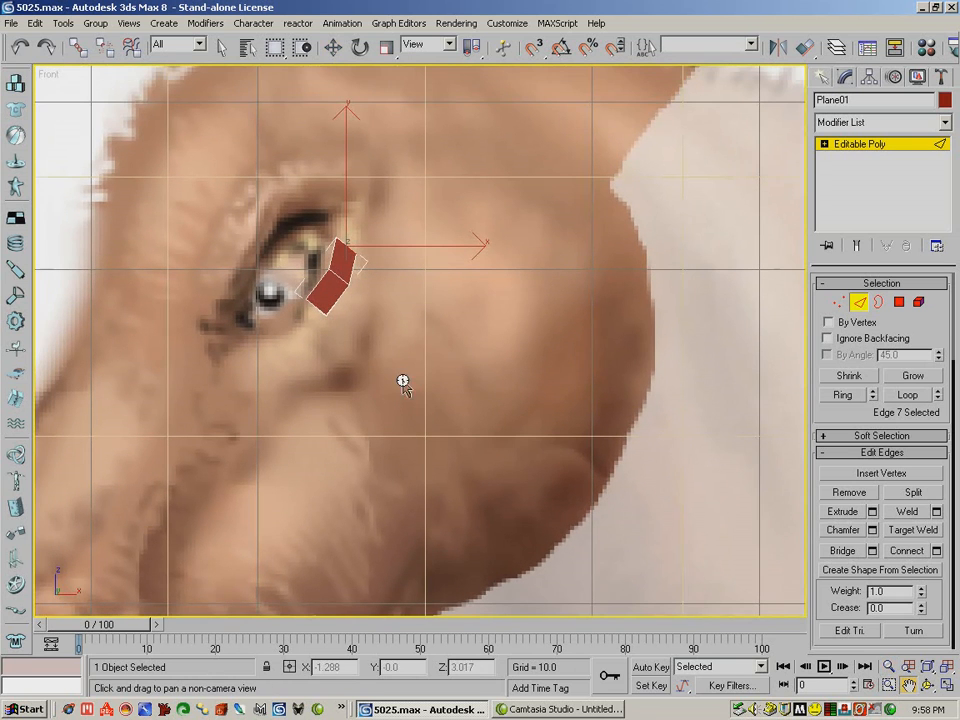
{"action": "left_click", "coordinate": [332, 47]}
{"action": "left_click", "coordinate": [839, 302]}
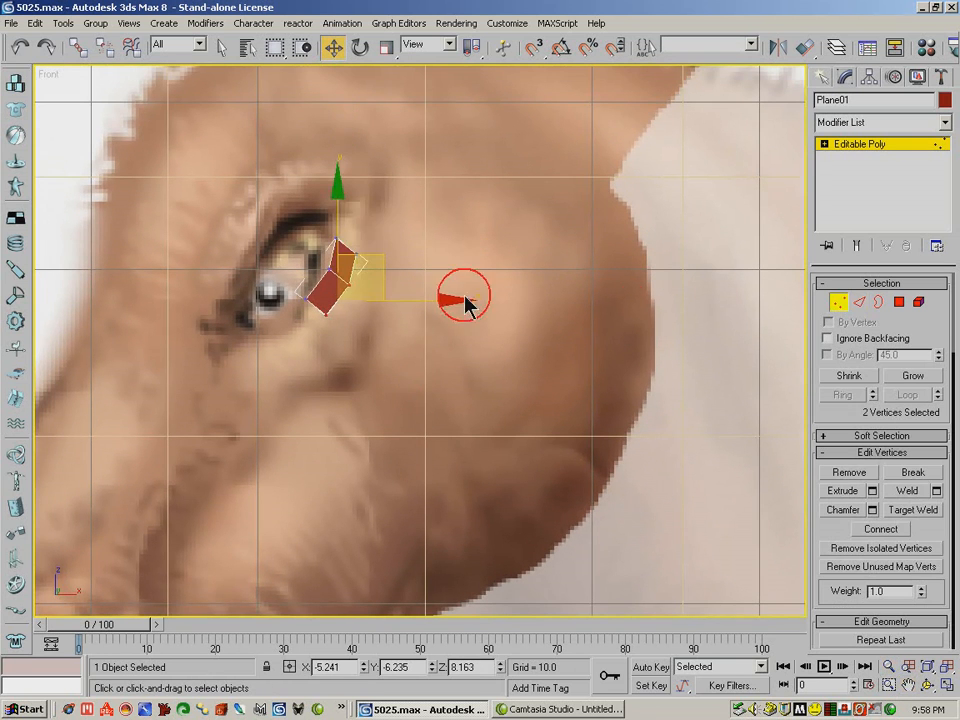
{"action": "left_click", "coordinate": [329, 269]}
{"action": "left_click_drag", "start_coordinate": [371, 230], "coordinate": [372, 245]}
{"action": "left_click", "coordinate": [337, 240]}
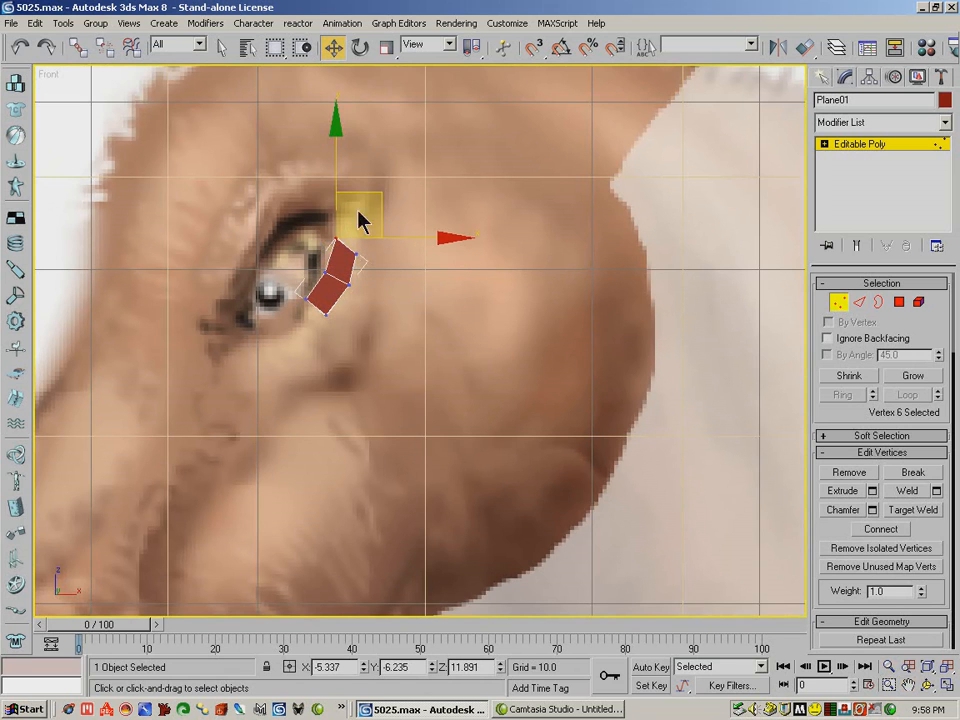
{"action": "mouse_move", "coordinate": [379, 196]}
{"action": "left_mouse_down"}
{"action": "mouse_move", "coordinate": [372, 207]}
{"action": "mouse_move", "coordinate": [397, 237]}
{"action": "mouse_move", "coordinate": [366, 204]}
{"action": "mouse_move", "coordinate": [370, 177]}
{"action": "left_mouse_up"}
{"action": "left_click", "coordinate": [377, 261]}
{"action": "left_click", "coordinate": [356, 256]}
- Extend the strip's upper edge upward into a third polygon and raise its outer top vertex beside the upper eyelid
{"action": "left_click", "coordinate": [859, 301]}
{"action": "left_click", "coordinate": [838, 302]}
{"action": "left_click", "coordinate": [375, 214]}
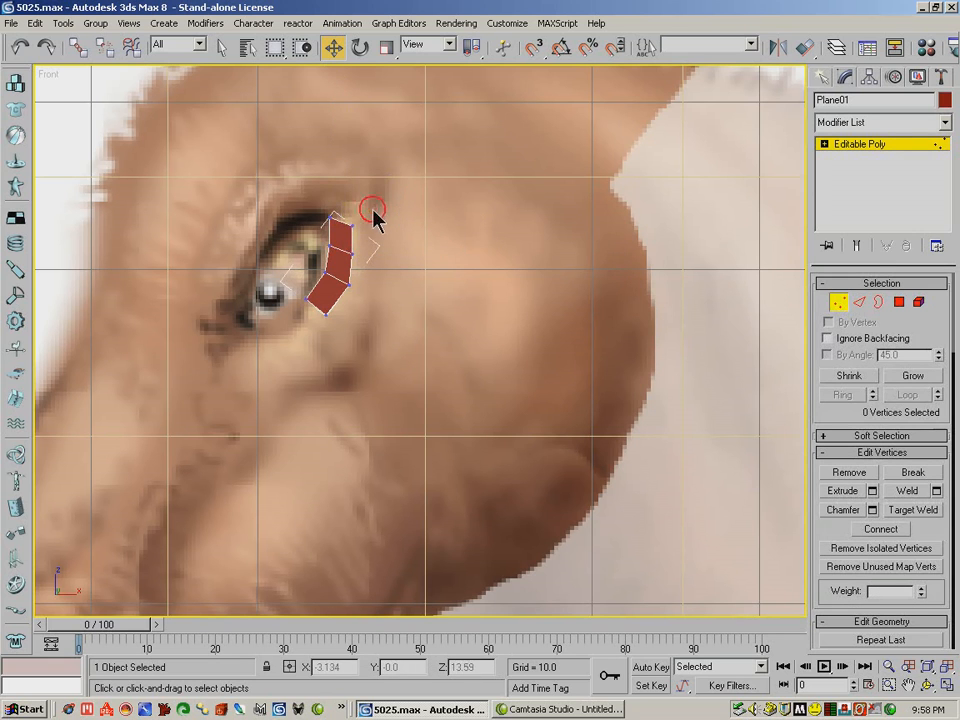
{"action": "left_click", "coordinate": [350, 224]}
{"action": "left_click_drag", "start_coordinate": [400, 190], "coordinate": [396, 180]}
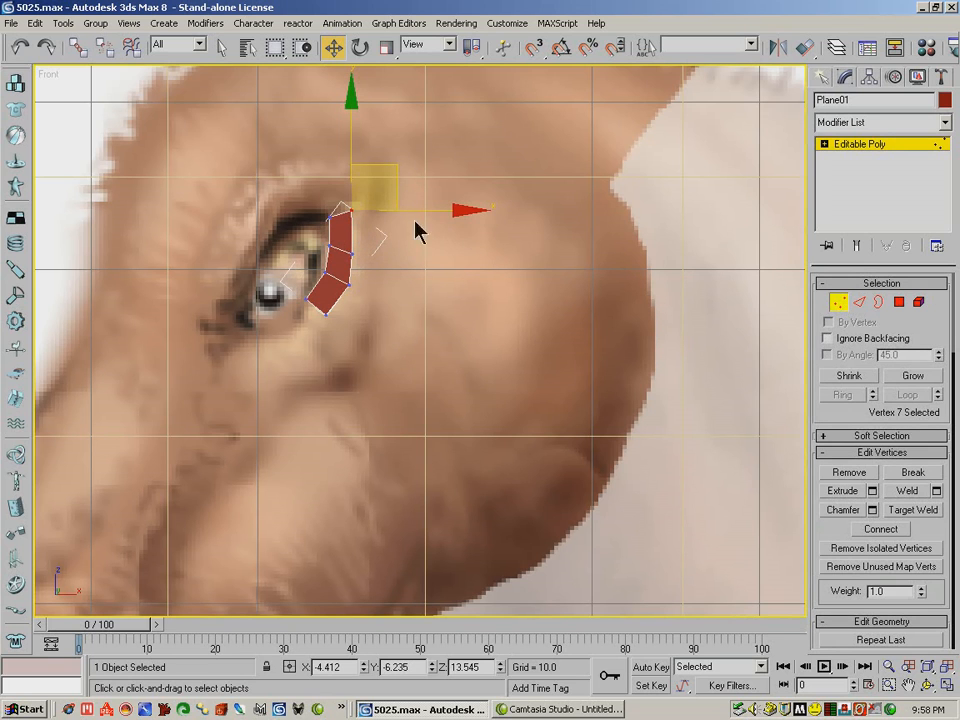
- Extend the strip's top edge into a fourth polygon and reposition its two new vertices above the rear upper eyelid
{"action": "left_click", "coordinate": [858, 301]}
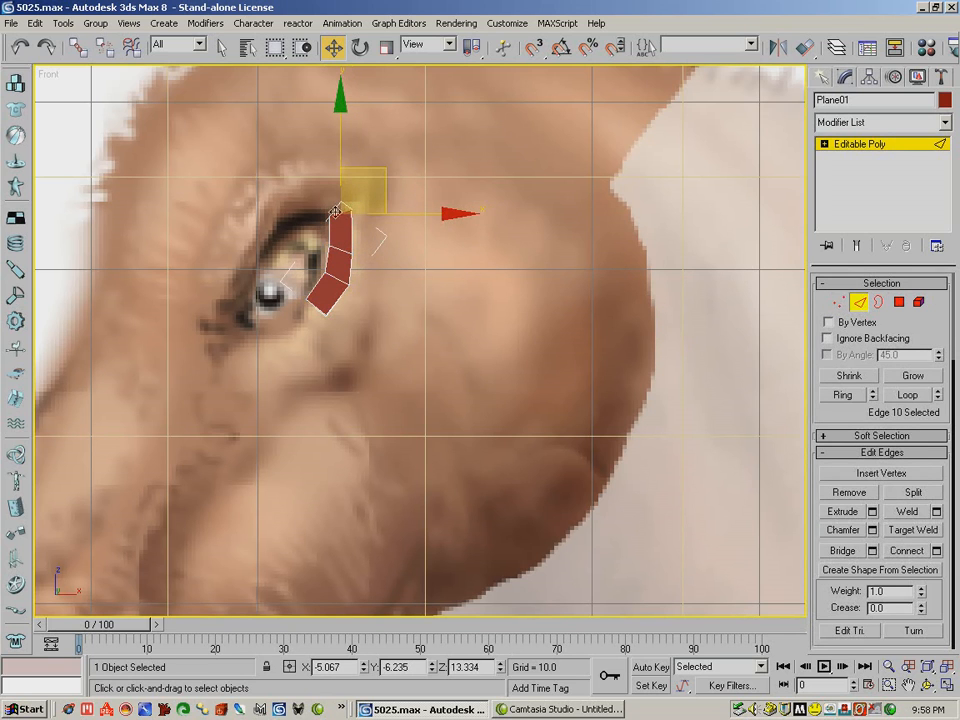
{"action": "left_click_drag", "start_coordinate": [383, 169], "coordinate": [373, 161], "text": "shift"}
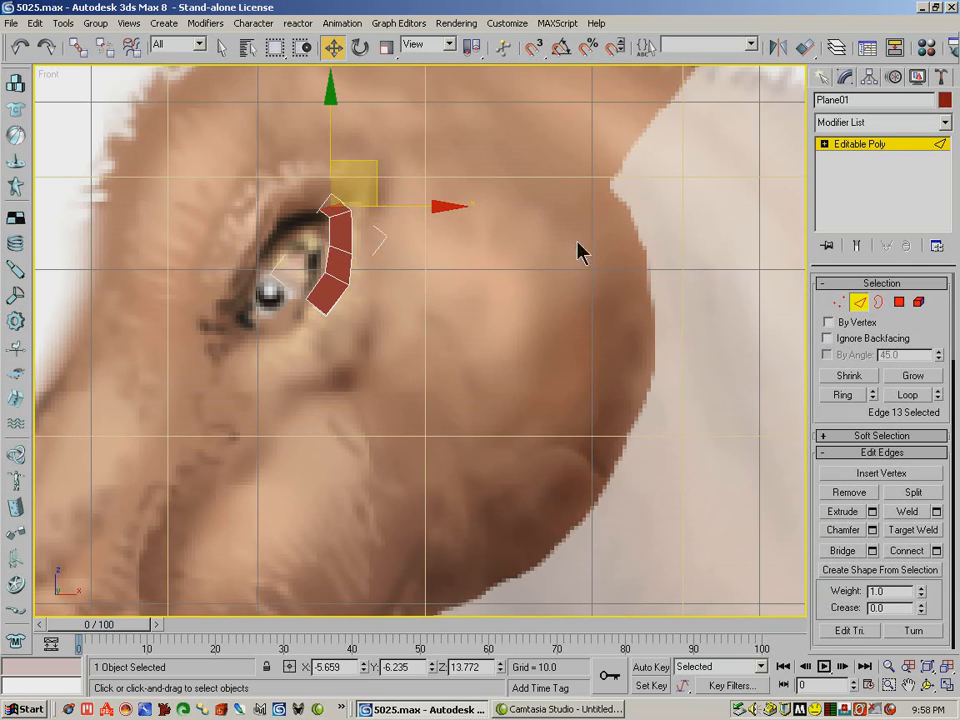
{"action": "left_click", "coordinate": [839, 301]}
{"action": "left_click", "coordinate": [321, 210]}
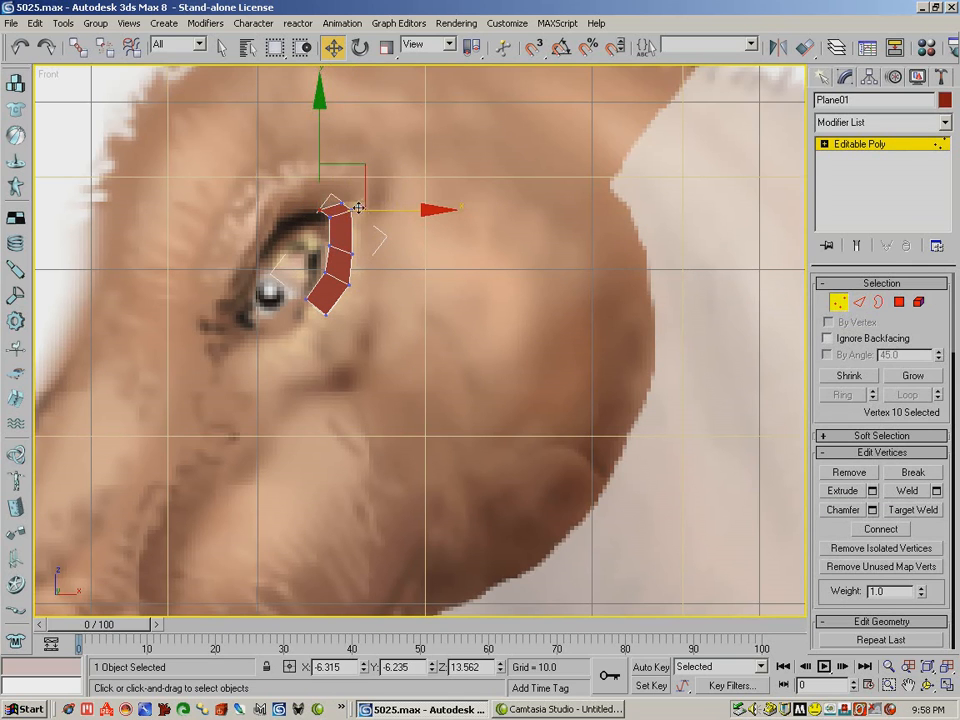
{"action": "left_click_drag", "start_coordinate": [383, 210], "coordinate": [381, 198]}
{"action": "left_click", "coordinate": [341, 204]}
{"action": "left_click_drag", "start_coordinate": [332, 151], "coordinate": [332, 139]}
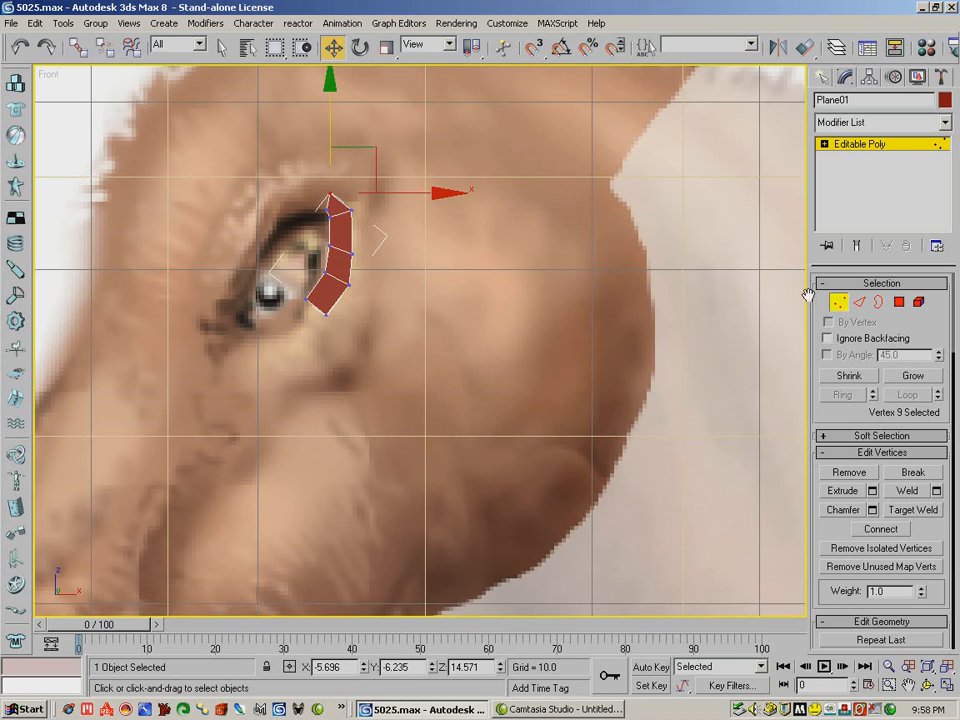
- Extend the strip forward into a fifth polygon and shape its end vertices along the top of the upper eyelid
{"action": "left_click", "coordinate": [859, 301]}
{"action": "left_click", "coordinate": [376, 199]}
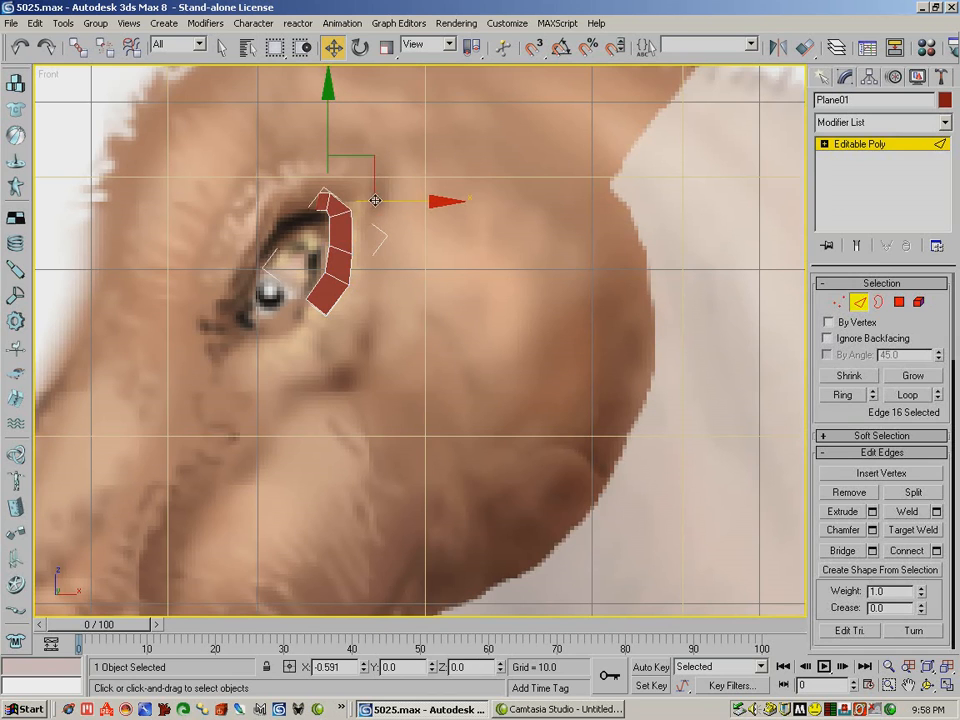
{"action": "left_click", "coordinate": [838, 301]}
{"action": "left_click_drag", "start_coordinate": [315, 230], "coordinate": [321, 214]}
{"action": "mouse_move", "coordinate": [347, 172]}
{"action": "left_mouse_down"}
{"action": "mouse_move", "coordinate": [332, 174]}
{"action": "mouse_move", "coordinate": [333, 183]}
{"action": "left_mouse_up"}
- Extend the strip's end edge into a sixth polygon sloping down the upper eyelid and adjust its outer end vertex
{"action": "left_click", "coordinate": [859, 301]}
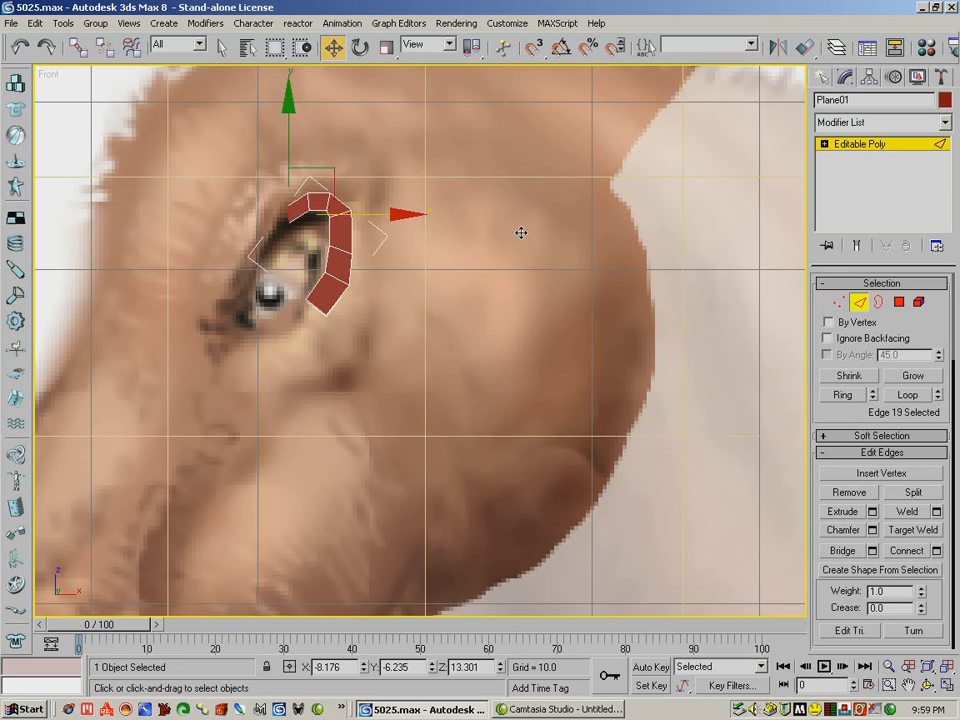
{"action": "left_click", "coordinate": [838, 301]}
{"action": "left_click", "coordinate": [289, 207]}
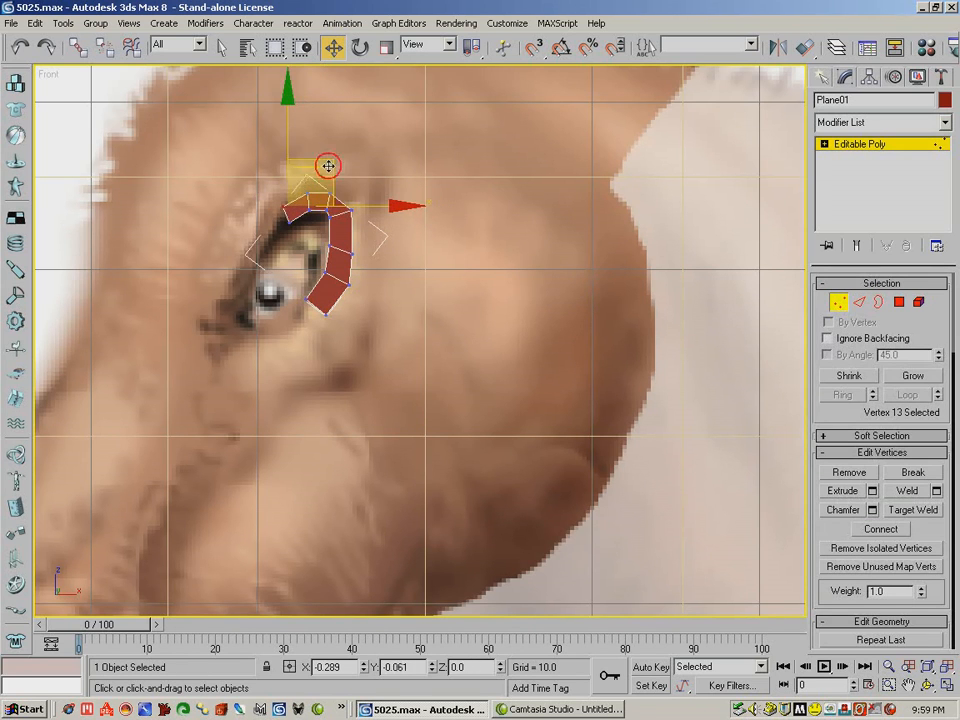
{"action": "left_click_drag", "start_coordinate": [325, 170], "coordinate": [328, 173]}
- Extend the strip's end edge twice more, adding two polygons down the front half of the upper eyelid
{"action": "key", "text": "2"}
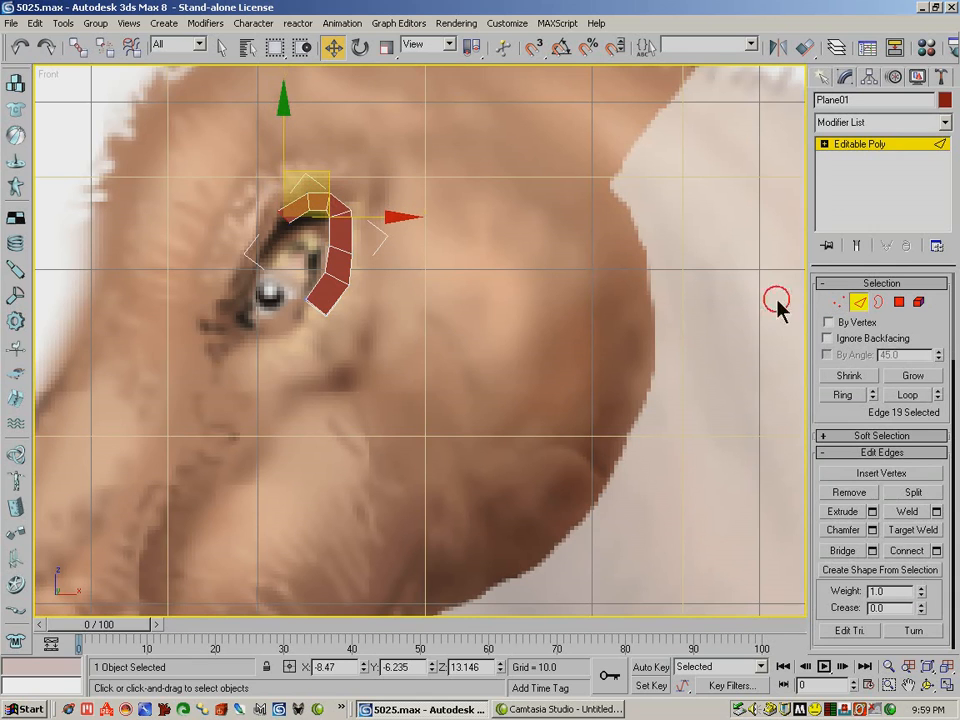
{"action": "left_click_drag", "start_coordinate": [329, 174], "coordinate": [292, 219], "text": "shift"}
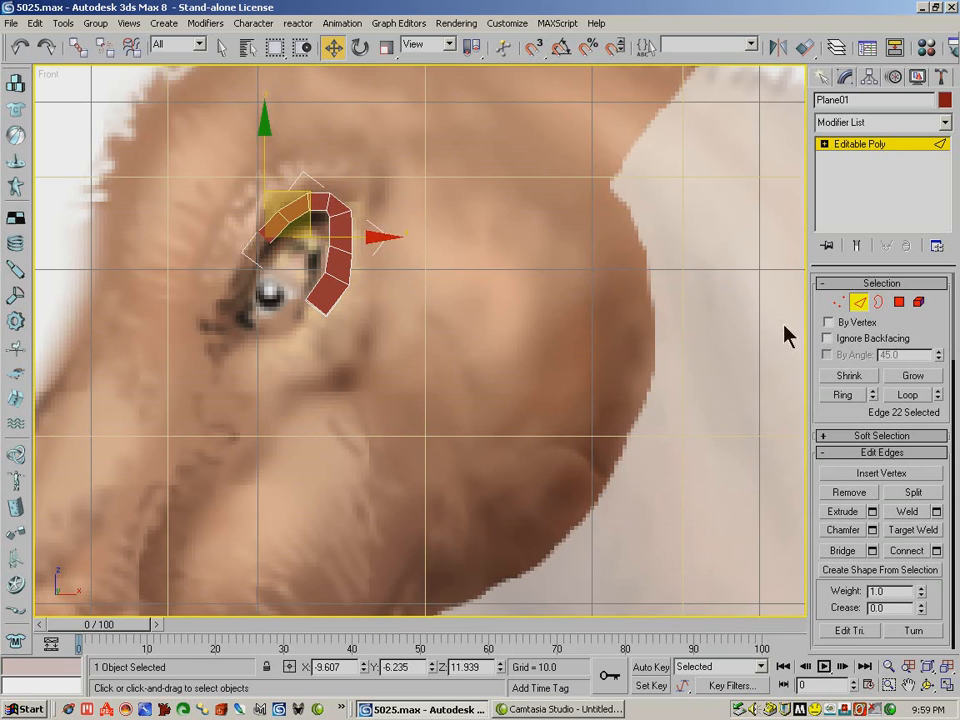
{"action": "left_click_drag", "start_coordinate": [309, 194], "coordinate": [288, 224], "text": "shift"}
- Adjust the inner end vertex and the outer vertices of the new polygons so the strip follows the upper eyelid
{"action": "left_click", "coordinate": [836, 301]}
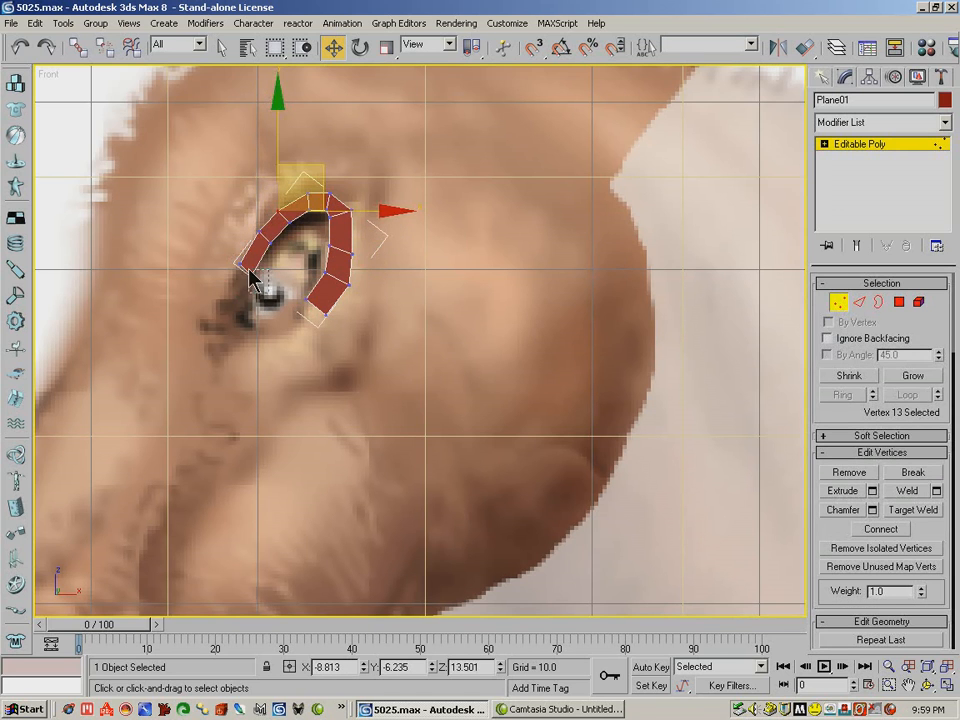
{"action": "left_click", "coordinate": [252, 278]}
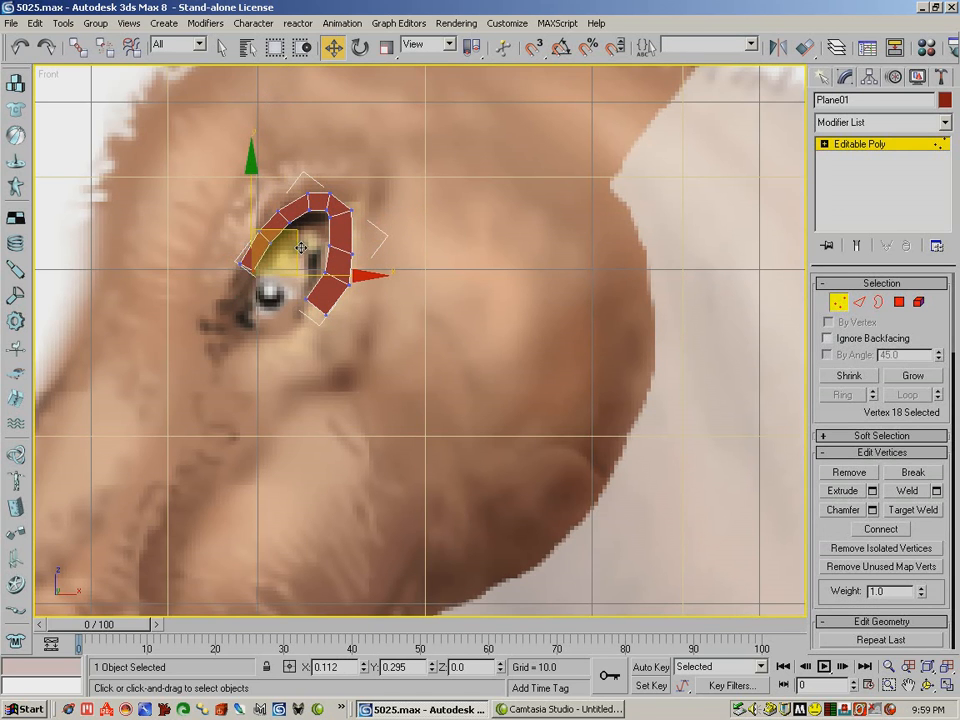
{"action": "left_click", "coordinate": [253, 223]}
{"action": "left_click_drag", "start_coordinate": [302, 196], "coordinate": [288, 216]}
{"action": "left_click", "coordinate": [289, 181]}
{"action": "left_click_drag", "start_coordinate": [317, 165], "coordinate": [320, 156]}
- Extend the strip down to the front corner of the eye and reposition the new polygon's end vertices there
{"action": "left_click", "coordinate": [859, 301]}
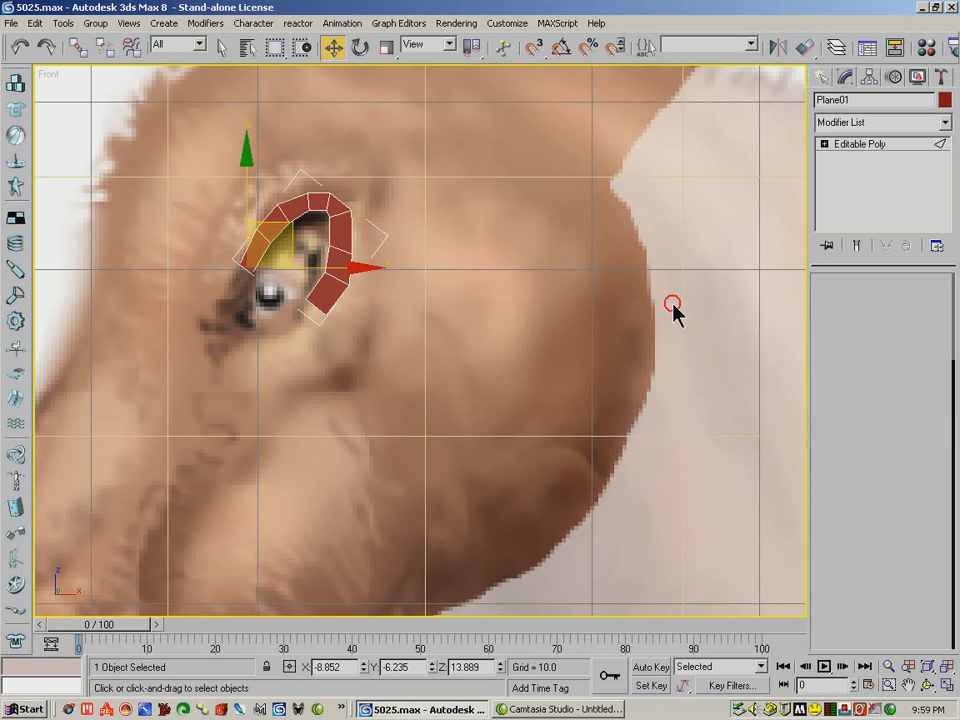
{"action": "left_click_drag", "start_coordinate": [293, 221], "coordinate": [287, 272]}
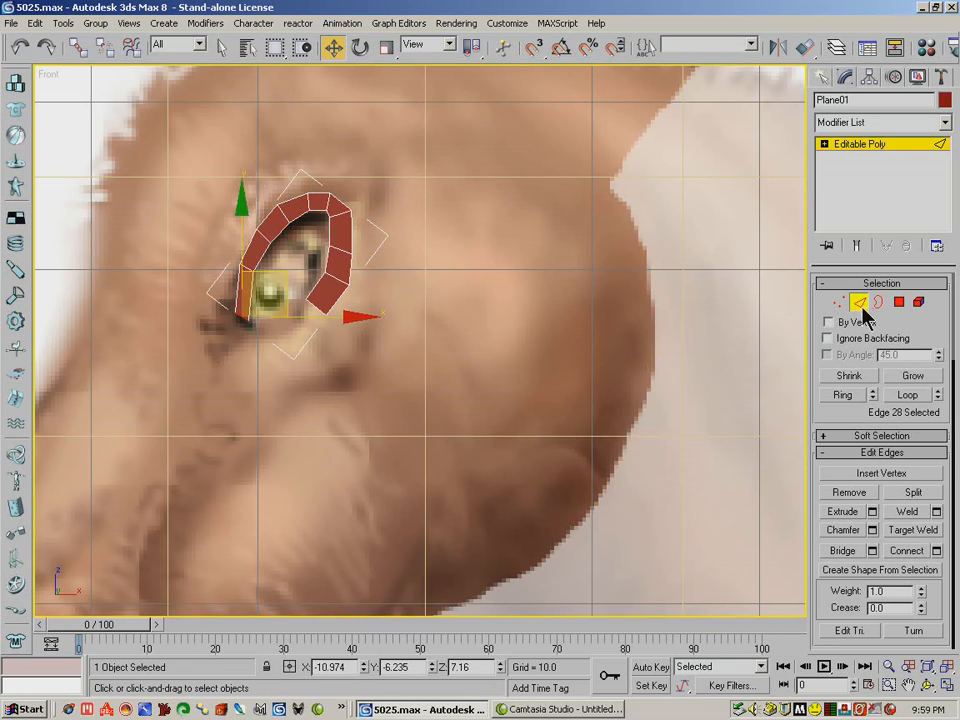
{"action": "key", "text": "1"}
{"action": "left_click", "coordinate": [243, 318]}
{"action": "left_click_drag", "start_coordinate": [280, 265], "coordinate": [291, 290]}
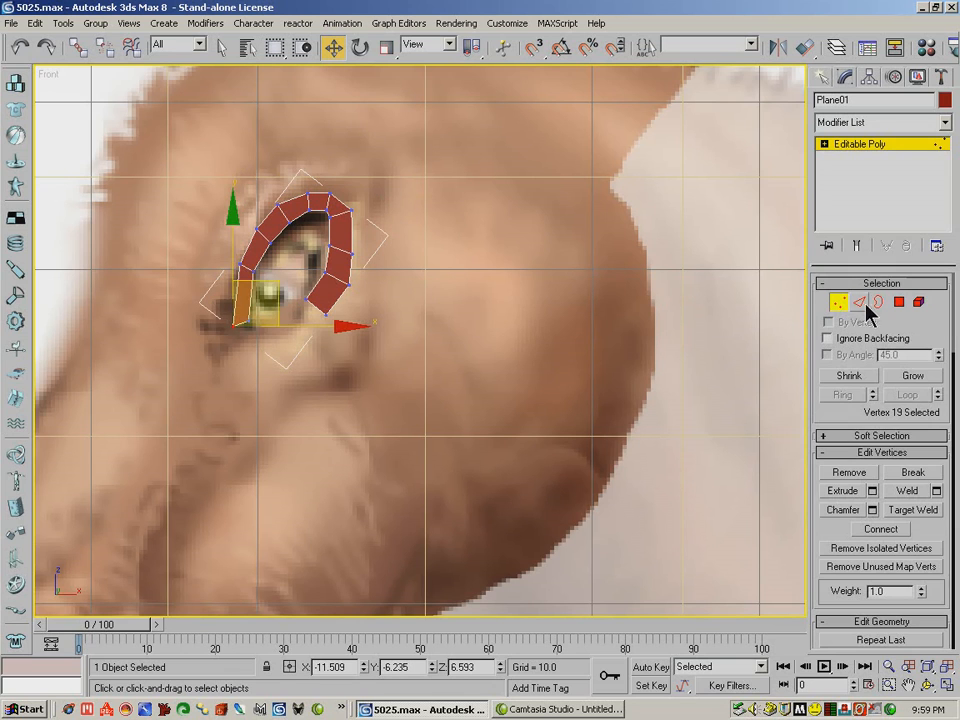
- Extend a short polygon around the front corner of the eye and adjust its end vertices to turn the strip
{"action": "left_click", "coordinate": [864, 304]}
{"action": "left_click", "coordinate": [290, 292]}
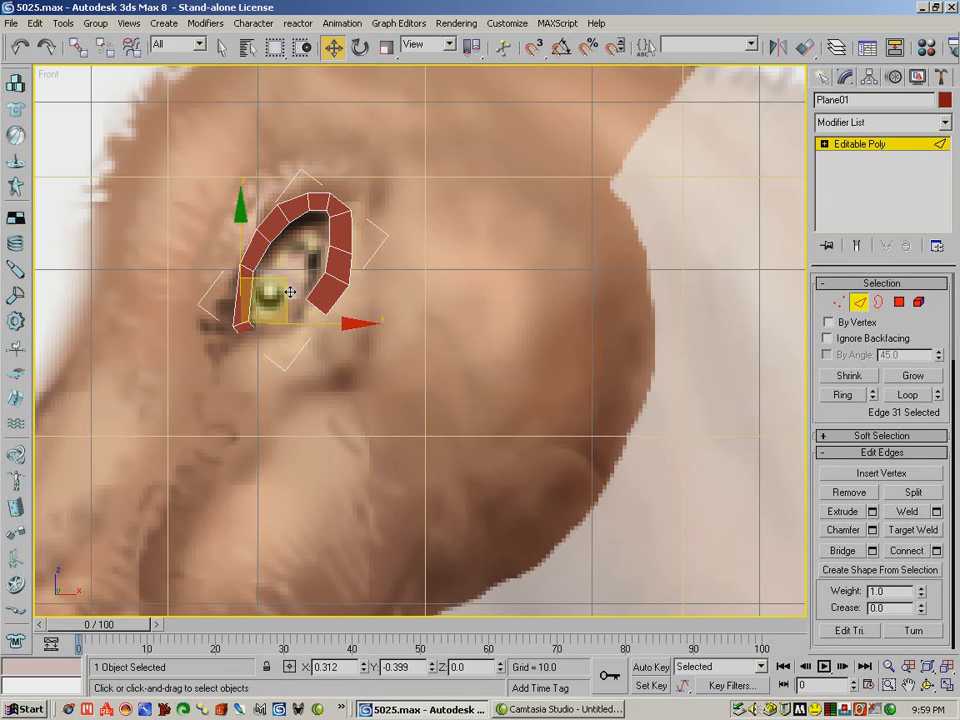
{"action": "left_click_drag", "start_coordinate": [292, 292], "coordinate": [332, 305], "text": "shift"}
{"action": "left_click", "coordinate": [839, 304]}
{"action": "left_click", "coordinate": [275, 323]}
{"action": "left_click", "coordinate": [258, 329]}
- Extend a long polygon back along the lower eyelid and position its end vertices near the strip's starting edge
{"action": "key", "text": "2"}
{"action": "left_click", "coordinate": [840, 301]}
{"action": "left_click", "coordinate": [279, 338]}
{"action": "left_click_drag", "start_coordinate": [329, 315], "coordinate": [346, 272]}
{"action": "left_click", "coordinate": [335, 291]}
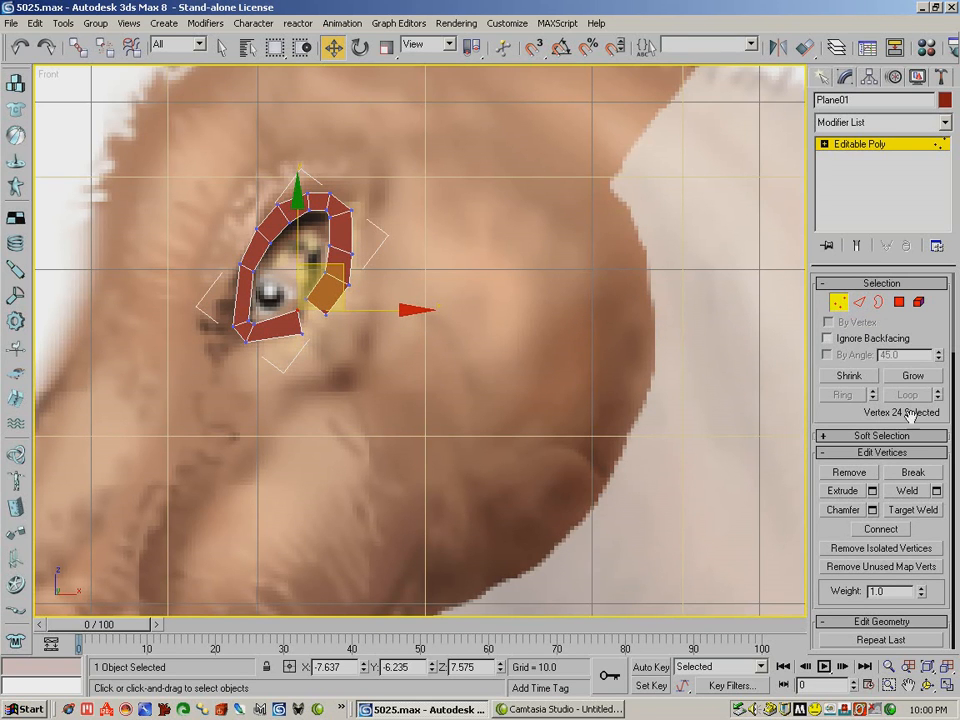
- Target Weld the strip's outer and inner end vertices to the matching vertices of the first polygon, closing the eye ring
{"action": "left_click", "coordinate": [913, 510]}
{"action": "left_click", "coordinate": [326, 313]}
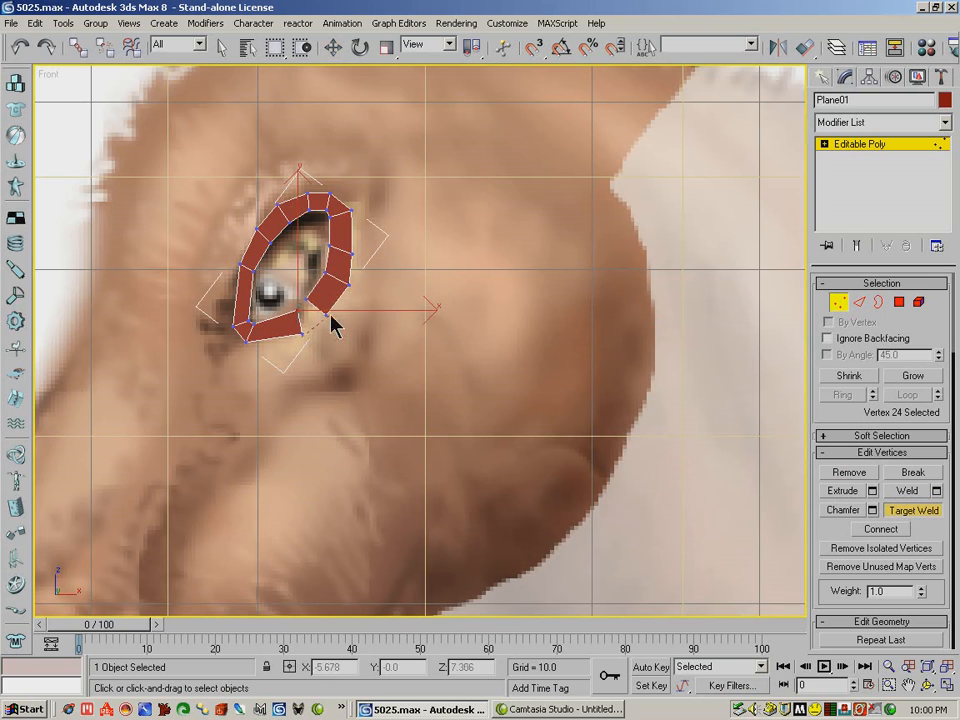
{"action": "left_click", "coordinate": [316, 318]}
{"action": "left_click", "coordinate": [297, 310]}
{"action": "left_click", "coordinate": [307, 300]}
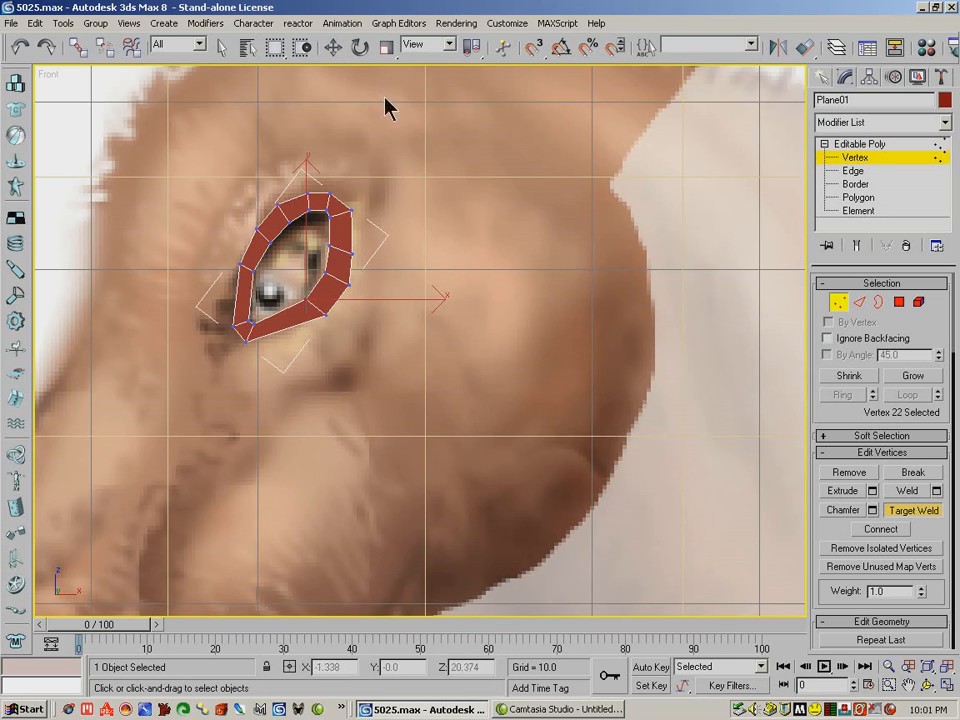
- Move the welded vertex pair forward and down along the lower eyelid to even out the polygon lengths
{"action": "left_click", "coordinate": [333, 47]}
{"action": "left_click_drag", "start_coordinate": [311, 314], "coordinate": [335, 329]}
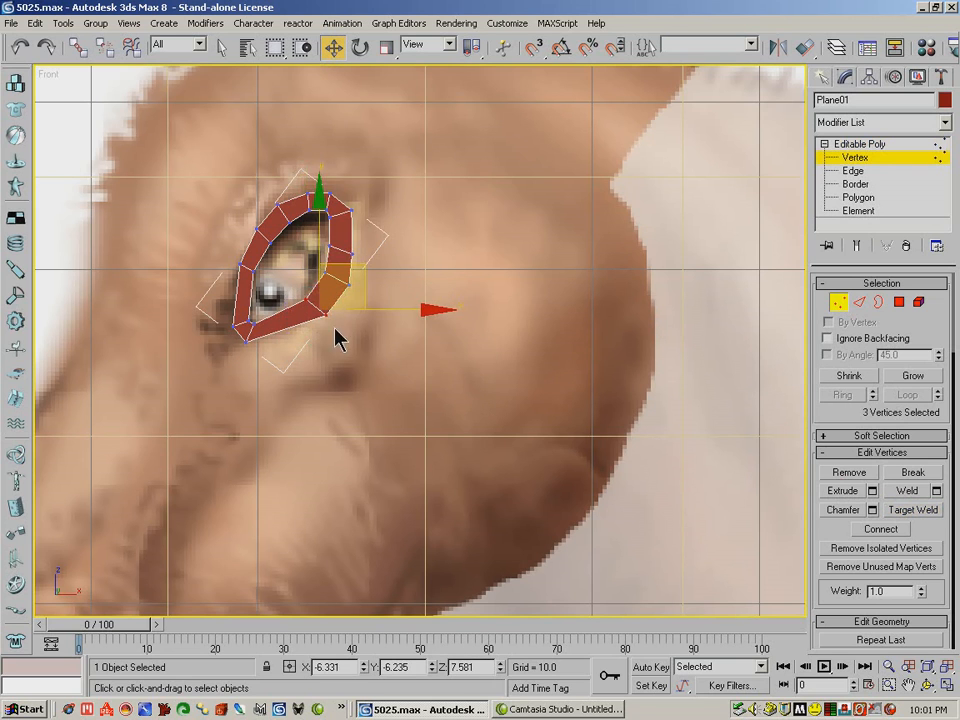
{"action": "left_click_drag", "start_coordinate": [368, 265], "coordinate": [354, 274]}
{"action": "left_click_drag", "start_coordinate": [309, 340], "coordinate": [348, 295]}
{"action": "left_click", "coordinate": [407, 232]}
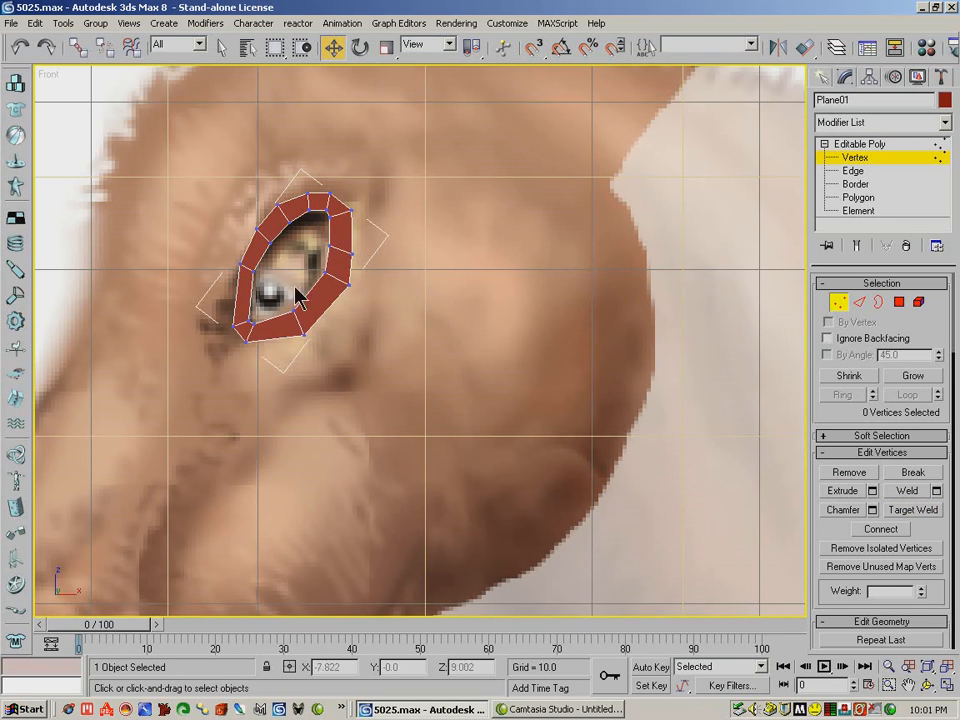
- Shift the vertex pairs along the front and upper eyelid forward and down so the ring's polygons are evenly spaced
{"action": "left_click_drag", "start_coordinate": [226, 265], "coordinate": [287, 226]}
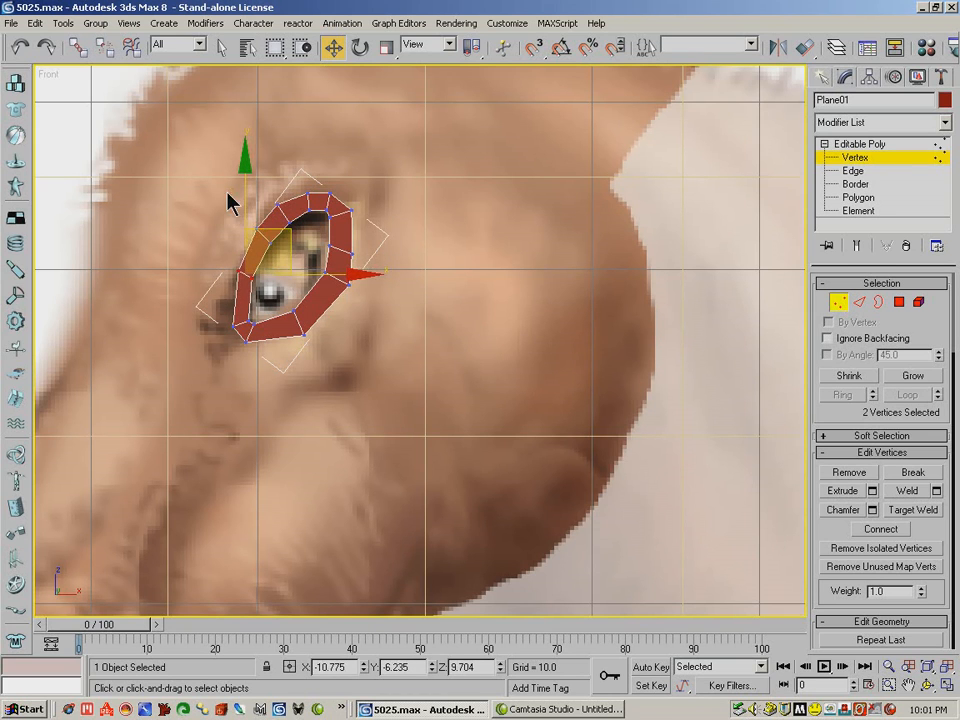
{"action": "left_click", "coordinate": [311, 214]}
{"action": "left_click_drag", "start_coordinate": [244, 190], "coordinate": [303, 256]}
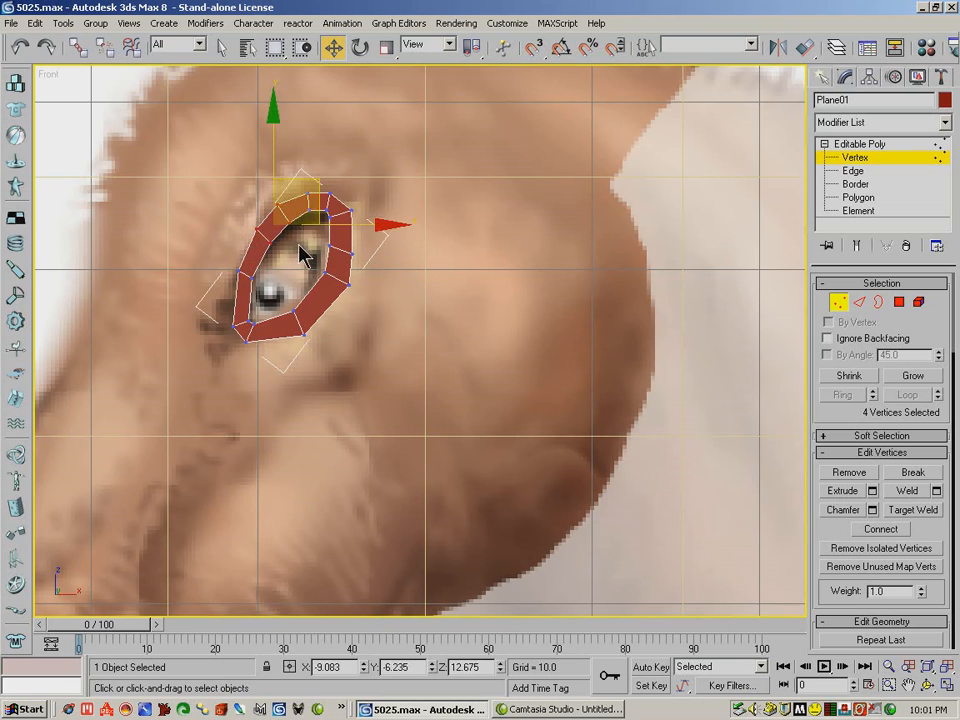
{"action": "left_click", "coordinate": [293, 184]}
{"action": "left_click_drag", "start_coordinate": [293, 184], "coordinate": [320, 223]}
{"action": "left_click_drag", "start_coordinate": [353, 177], "coordinate": [351, 182]}
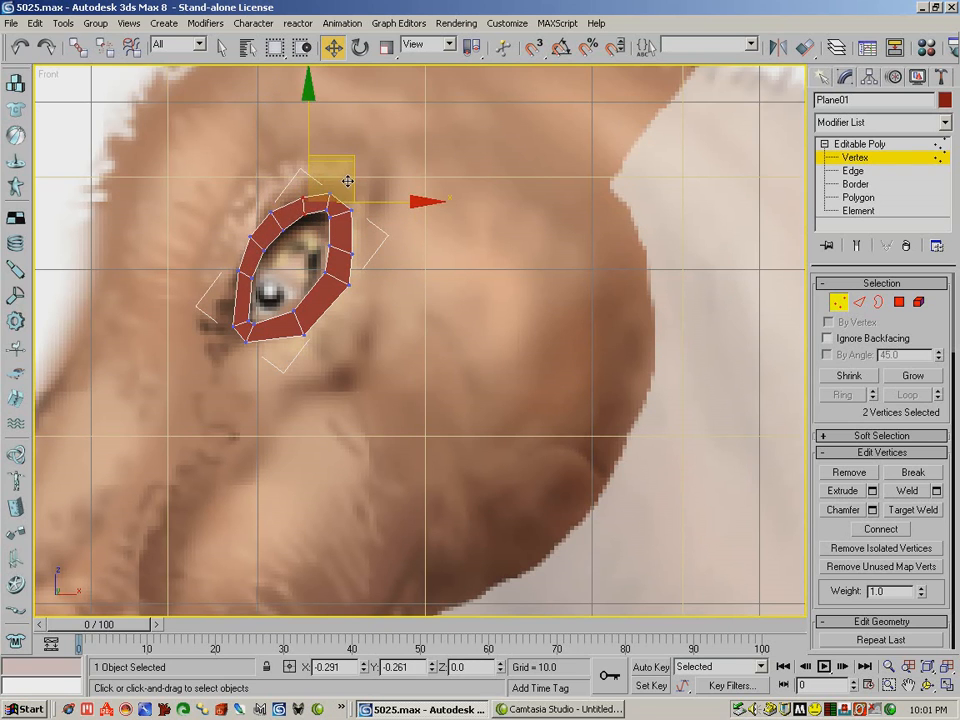
{"action": "left_click", "coordinate": [412, 187]}
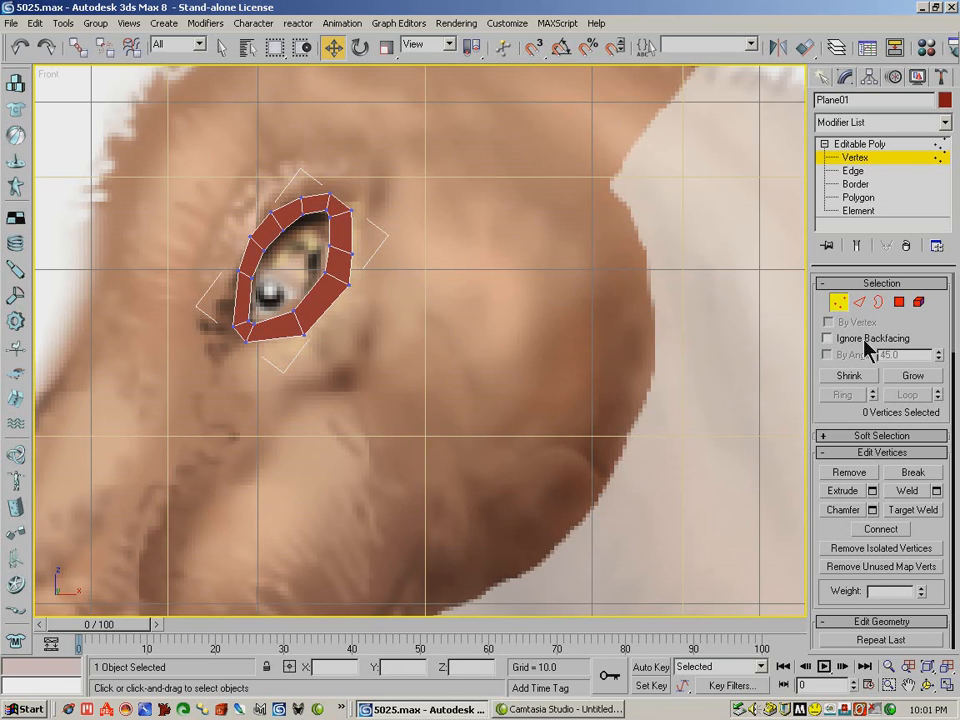
- Select the outer border of the eye ring and extrude it by scaling outward into a second ring of polygons
{"action": "left_click", "coordinate": [860, 302]}
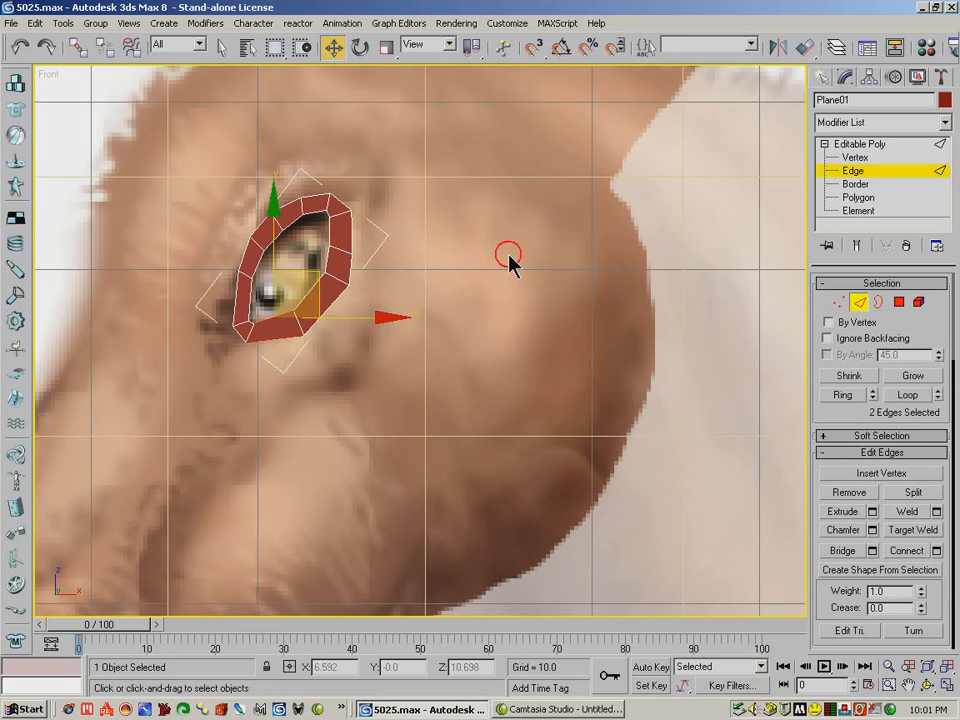
{"action": "left_click", "coordinate": [878, 302]}
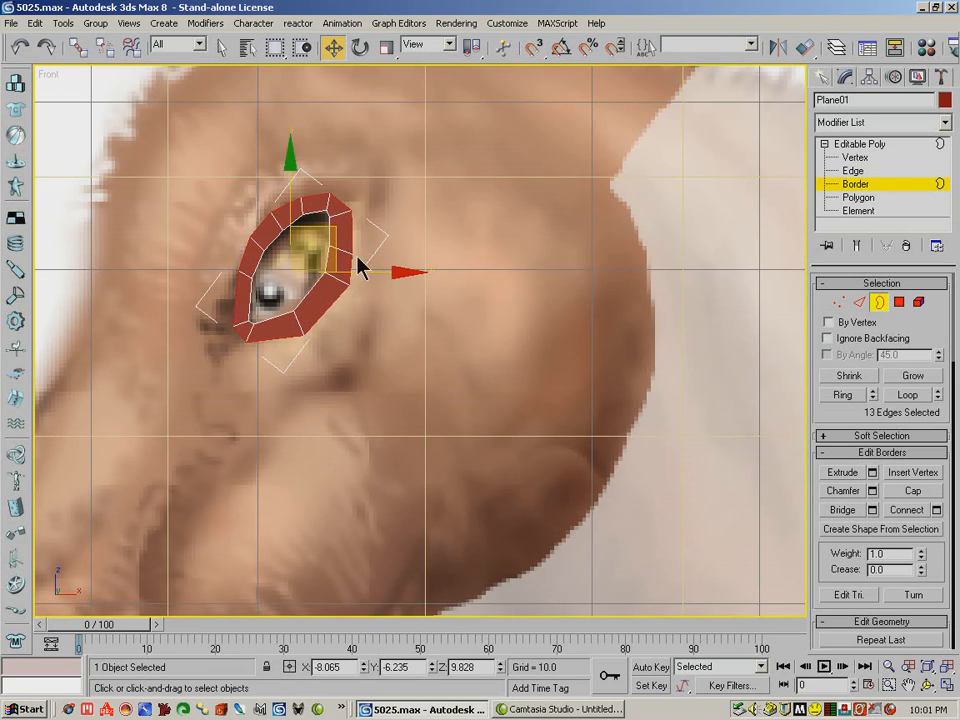
{"action": "left_click", "coordinate": [386, 47]}
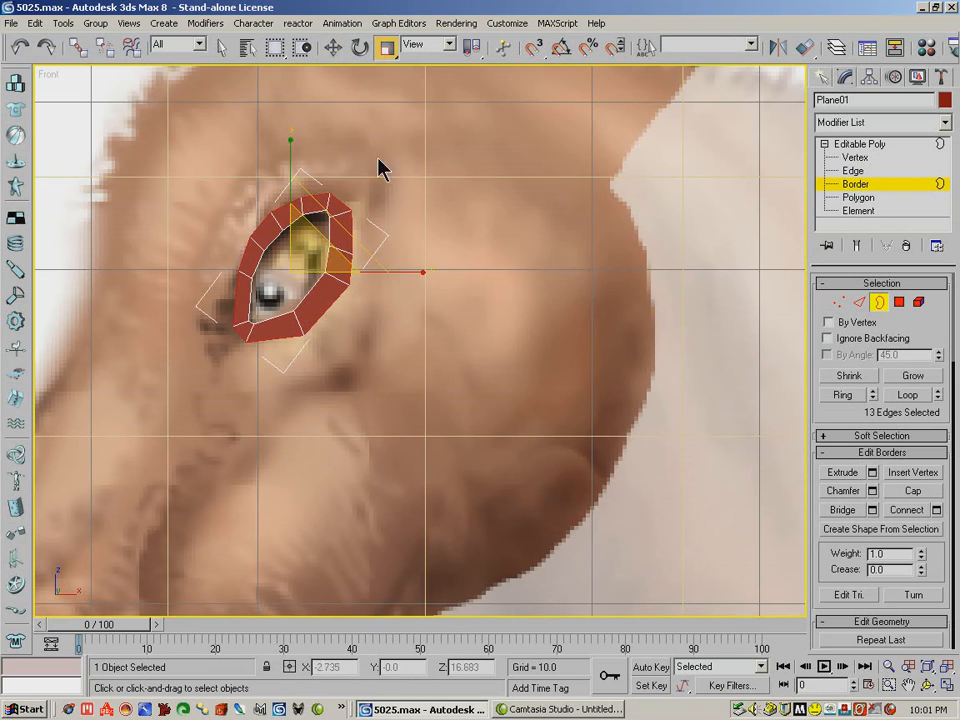
{"action": "left_click_drag", "start_coordinate": [313, 252], "coordinate": [319, 224], "text": "shift"}
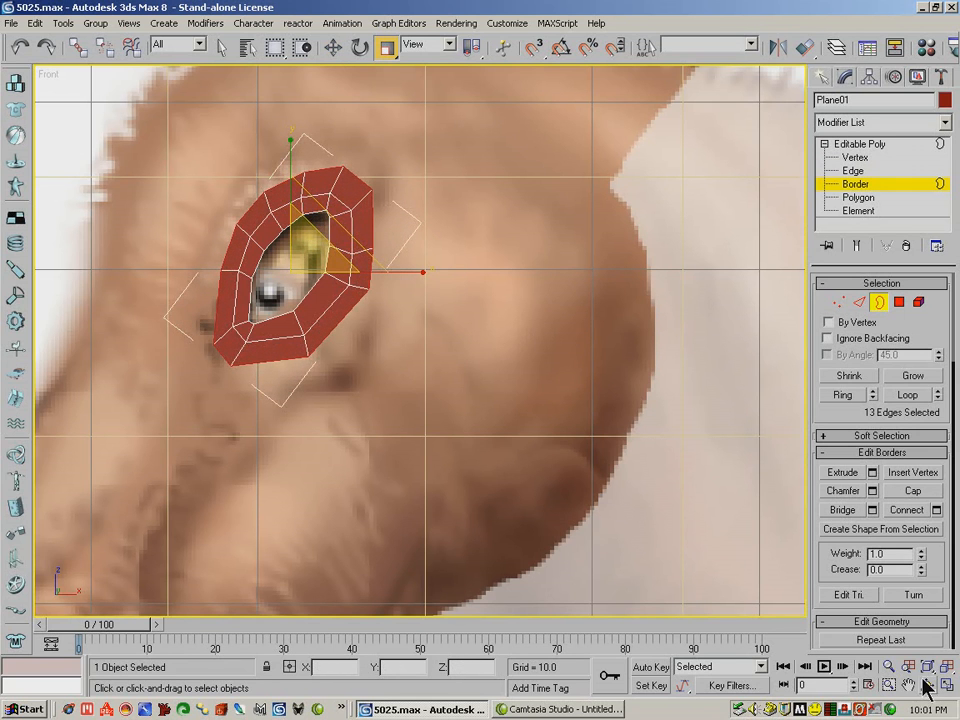
- Scale the second ring's outer border down to a narrow band and offset it in depth from the first ring
{"action": "key", "text": "ctrl+r"}
{"action": "left_click_drag", "start_coordinate": [397, 320], "coordinate": [422, 246]}
{"action": "left_click_drag", "start_coordinate": [258, 181], "coordinate": [258, 262]}
{"action": "left_click", "coordinate": [388, 48]}
{"action": "left_click", "coordinate": [334, 50]}
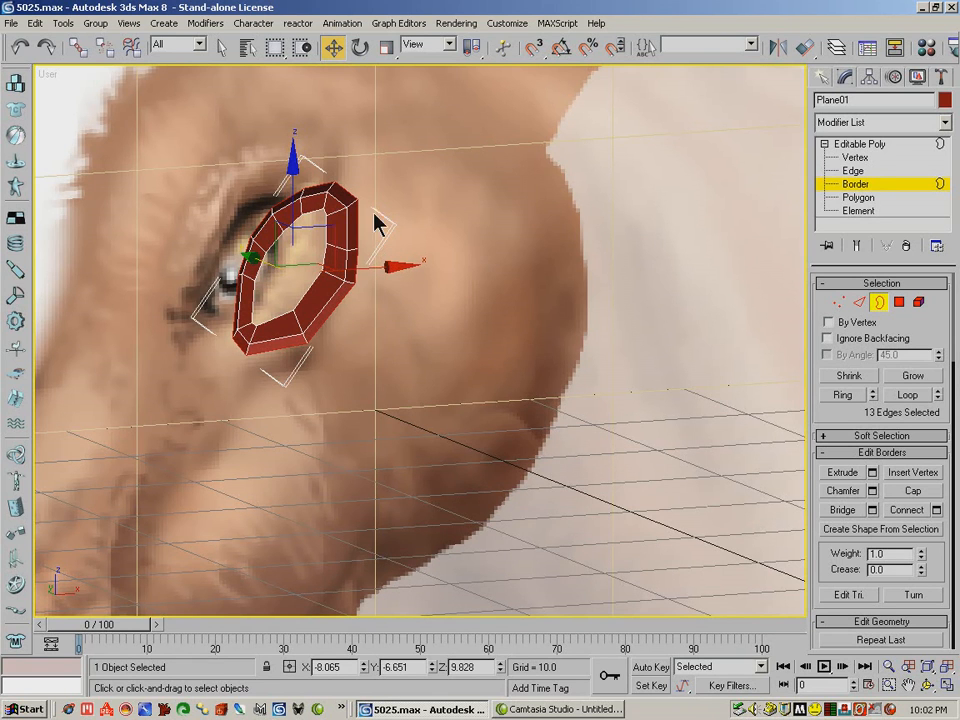
- Extrude the outer border again by scaling it outward into a third ring and offset it slightly along Y
{"action": "left_click", "coordinate": [386, 48]}
{"action": "left_click_drag", "start_coordinate": [302, 253], "coordinate": [249, 253]}
{"action": "left_click", "coordinate": [333, 47]}
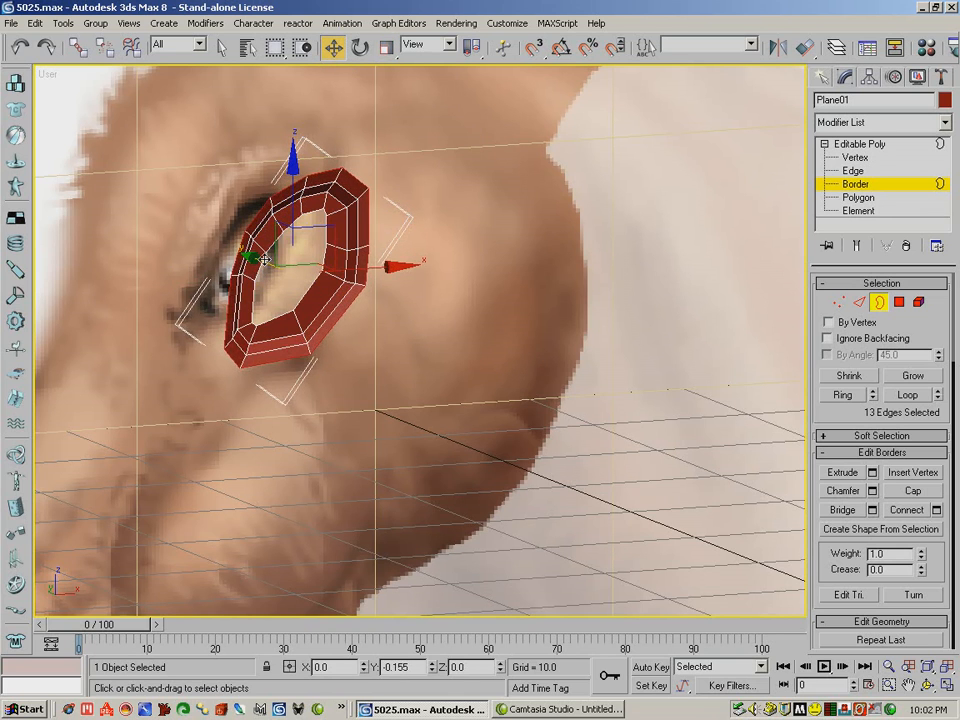
- In the front view, reposition the third ring's outer vertices above the eye and at its upper rear corner
{"action": "left_click", "coordinate": [928, 685]}
{"action": "left_click_drag", "start_coordinate": [289, 320], "coordinate": [255, 308]}
{"action": "key", "text": "f"}
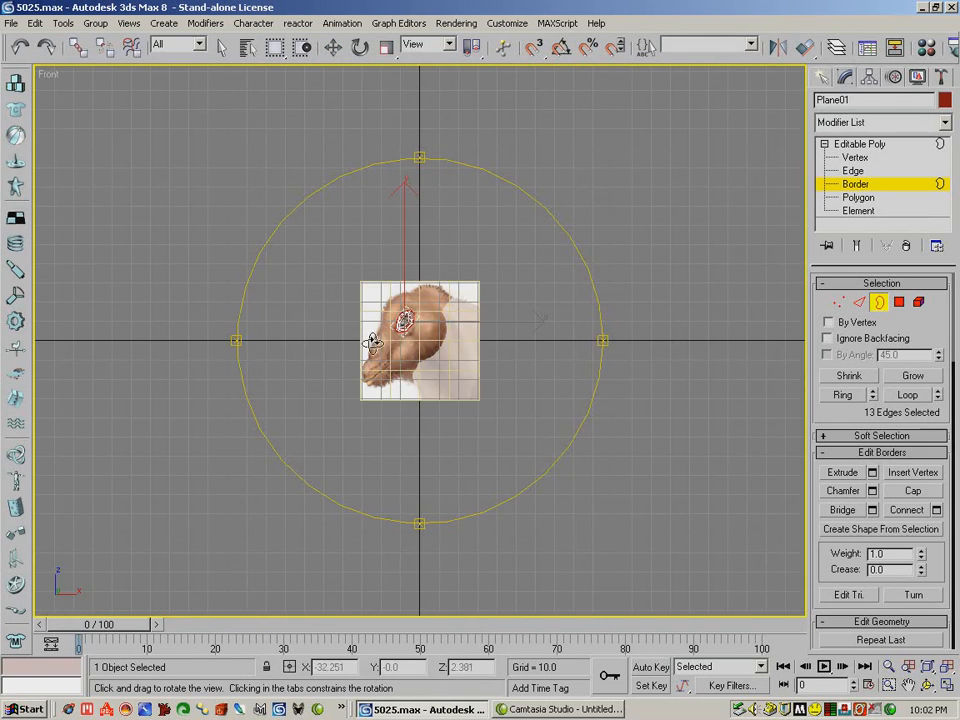
{"action": "left_click", "coordinate": [895, 688]}
{"action": "left_click_drag", "start_coordinate": [433, 392], "coordinate": [383, 262]}
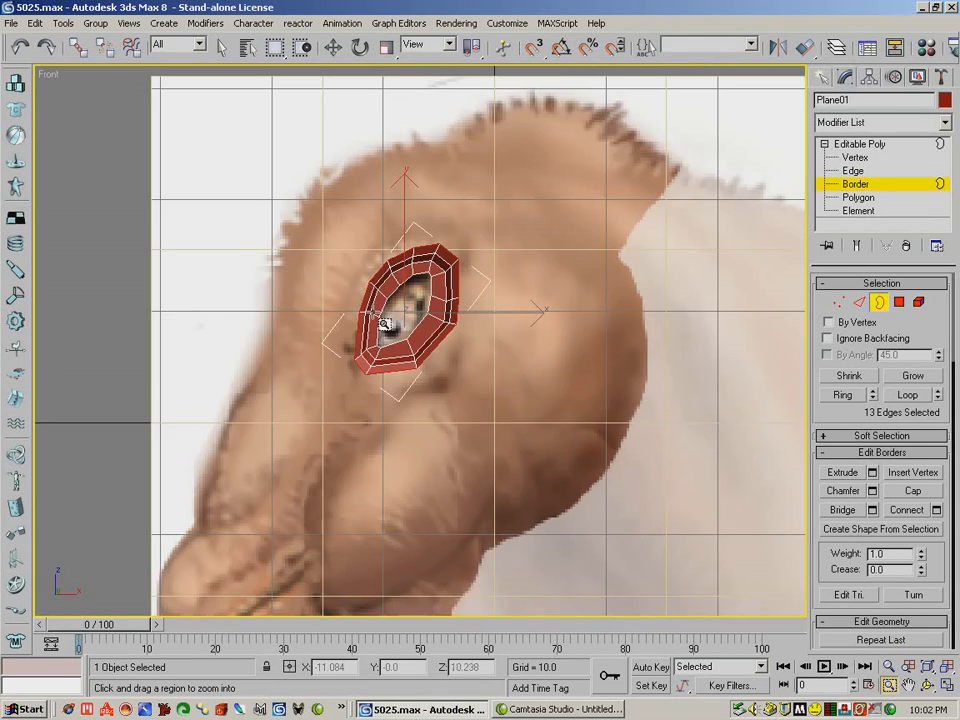
{"action": "left_click_drag", "start_coordinate": [329, 208], "coordinate": [481, 395]}
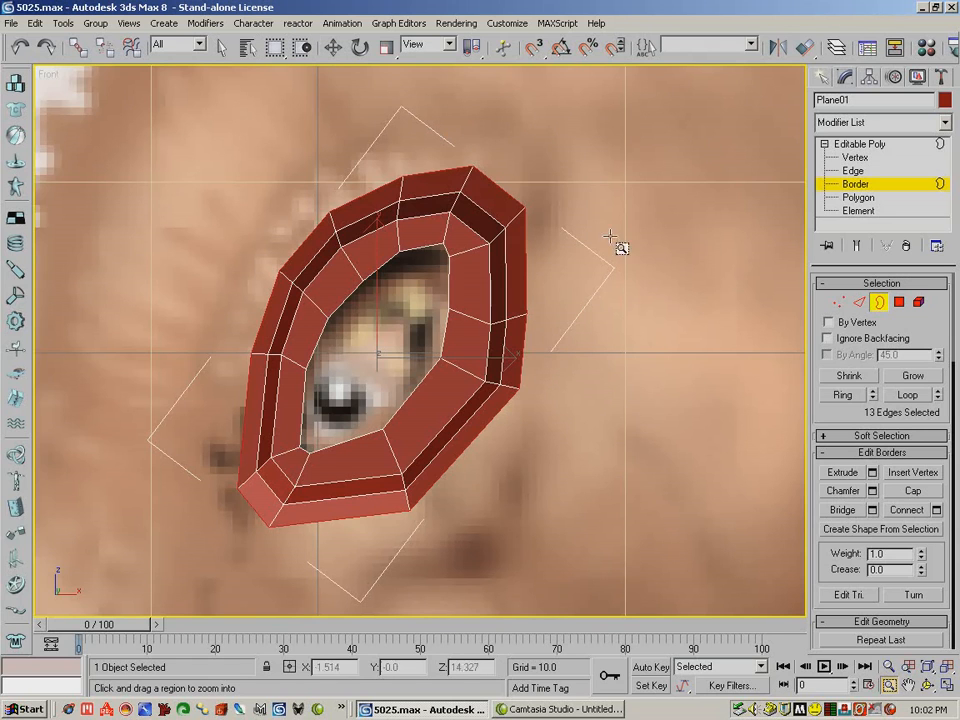
{"action": "left_click", "coordinate": [838, 302]}
{"action": "left_click", "coordinate": [397, 177]}
{"action": "left_click_drag", "start_coordinate": [448, 139], "coordinate": [472, 160]}
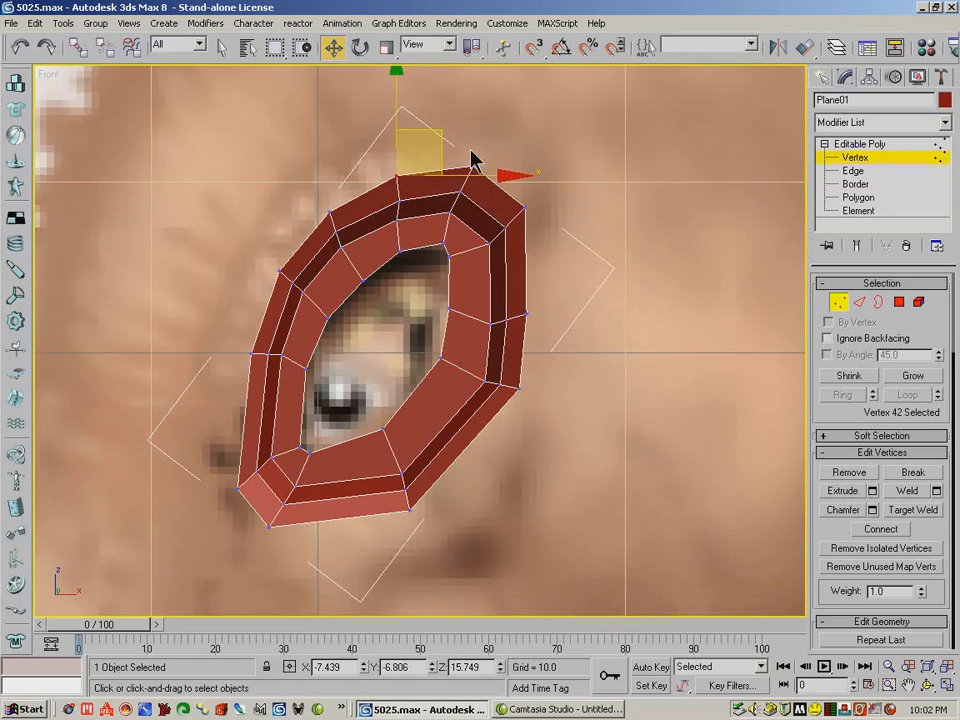
{"action": "left_click", "coordinate": [524, 209]}
{"action": "left_click_drag", "start_coordinate": [569, 183], "coordinate": [574, 188]}
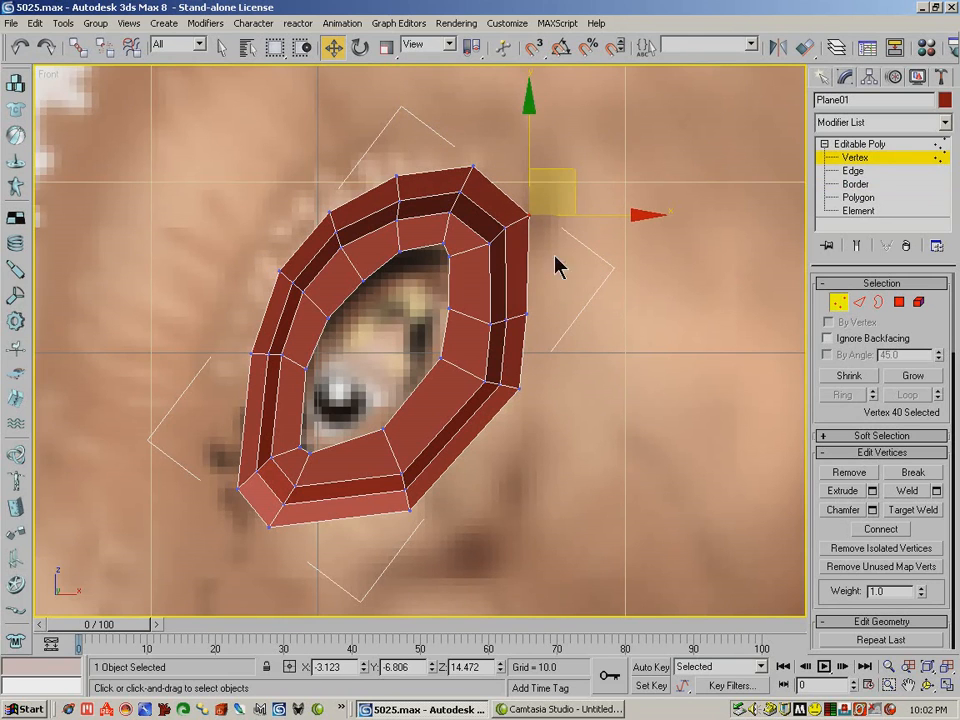
- Reposition the third ring's outer vertices along the rear side and lower rear of the eye
{"action": "left_click", "coordinate": [526, 314]}
{"action": "left_click_drag", "start_coordinate": [571, 276], "coordinate": [573, 283]}
{"action": "left_click_drag", "start_coordinate": [443, 507], "coordinate": [399, 529]}
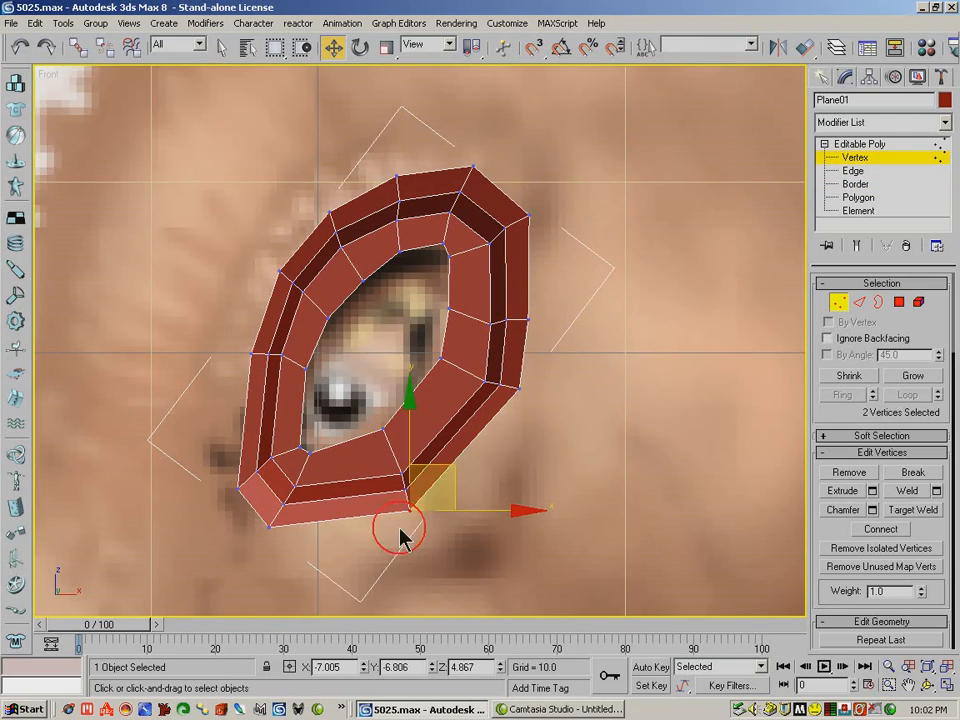
{"action": "left_click_drag", "start_coordinate": [456, 486], "coordinate": [464, 486]}
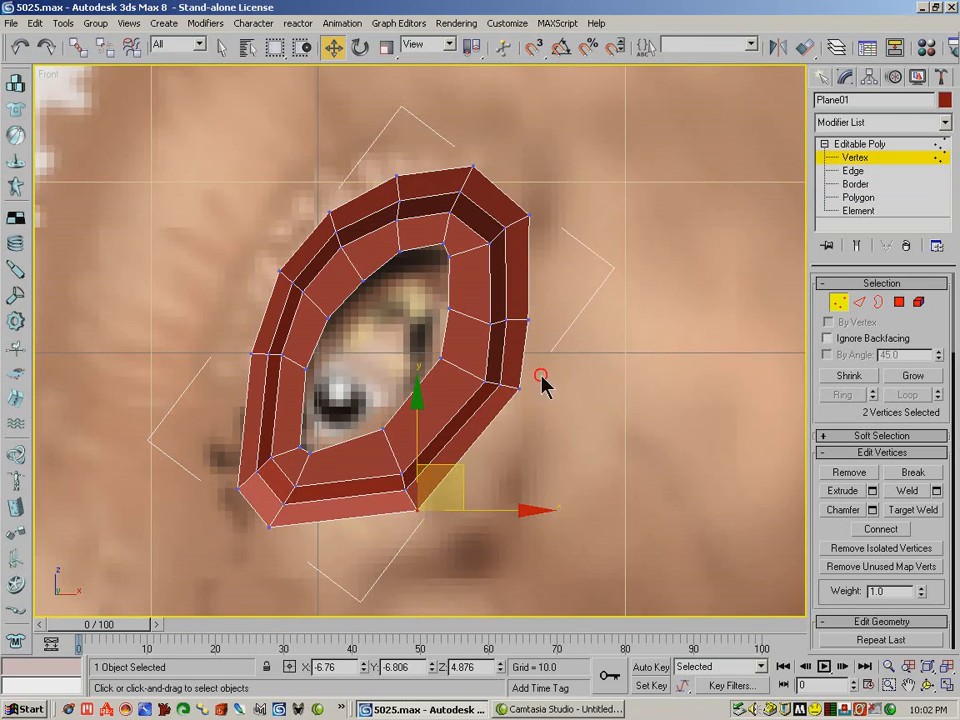
{"action": "left_click_drag", "start_coordinate": [540, 375], "coordinate": [508, 399]}
{"action": "left_click_drag", "start_coordinate": [561, 345], "coordinate": [562, 357]}
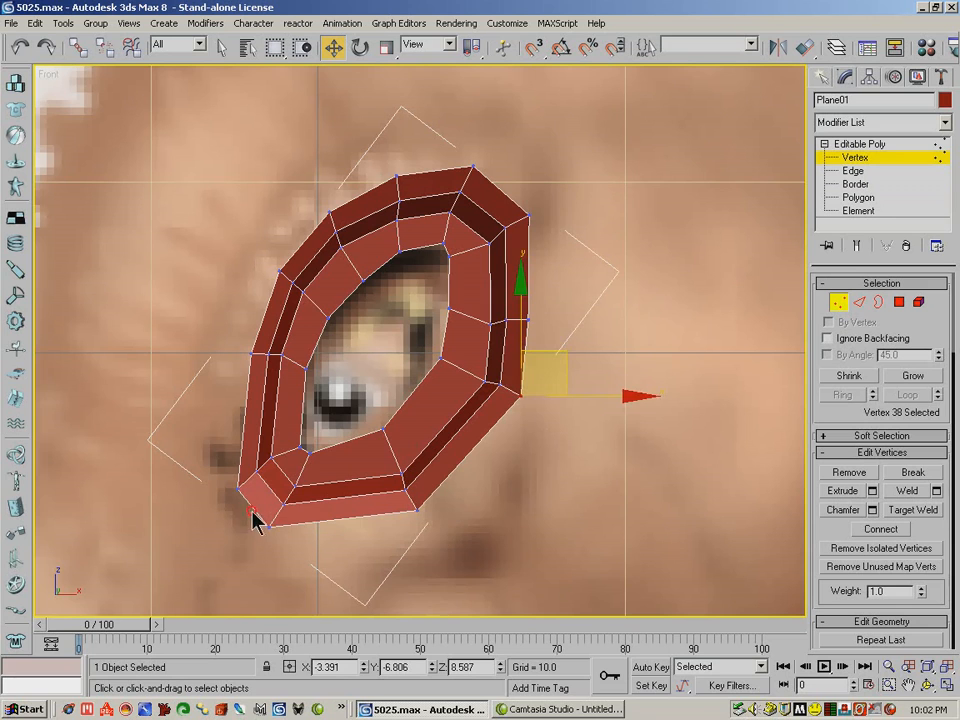
- Adjust the third ring's outer vertices at the lower front corner and at the upper front of the eye
{"action": "left_click_drag", "start_coordinate": [255, 519], "coordinate": [296, 527]}
{"action": "left_click_drag", "start_coordinate": [315, 485], "coordinate": [321, 490]}
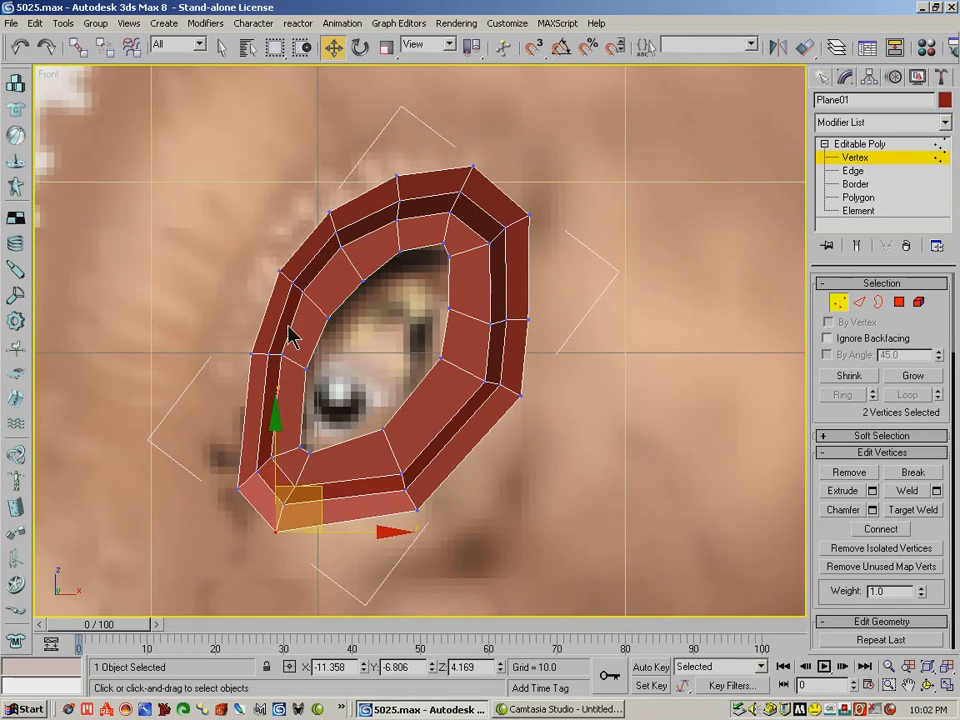
{"action": "left_click_drag", "start_coordinate": [262, 256], "coordinate": [291, 283]}
{"action": "left_click_drag", "start_coordinate": [320, 224], "coordinate": [314, 226]}
{"action": "left_click", "coordinate": [420, 168]}
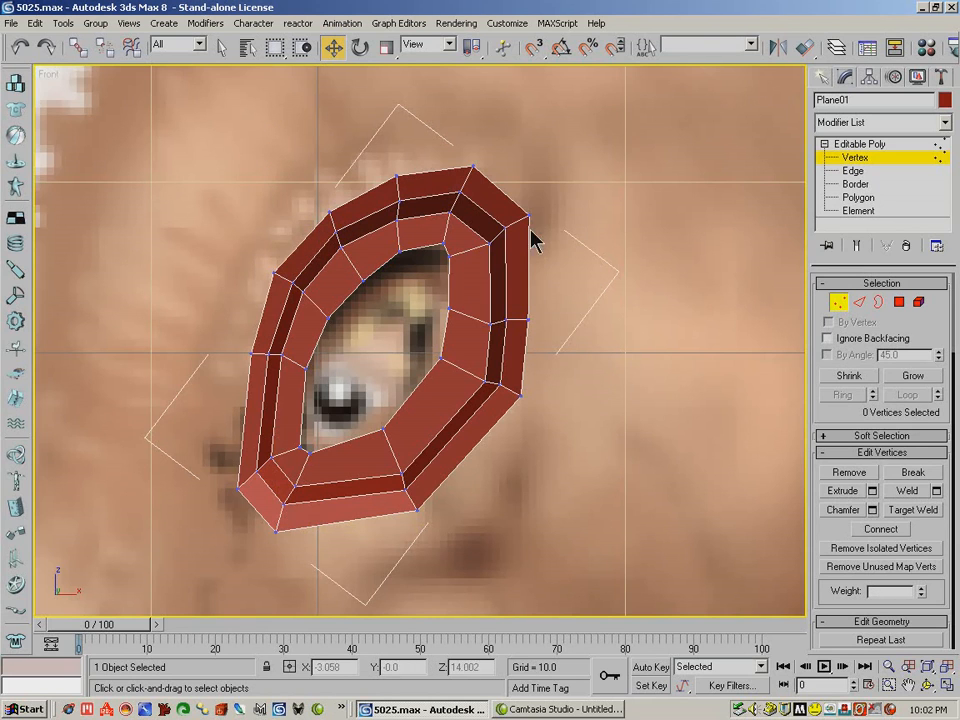
- Select the open border around the eye opening and chamfer it by 0.27 to make a narrow inner ring
{"action": "left_click", "coordinate": [928, 686]}
{"action": "mouse_move", "coordinate": [432, 369]}
{"action": "left_mouse_down"}
{"action": "mouse_move", "coordinate": [495, 388]}
{"action": "mouse_move", "coordinate": [422, 369]}
{"action": "left_mouse_up"}
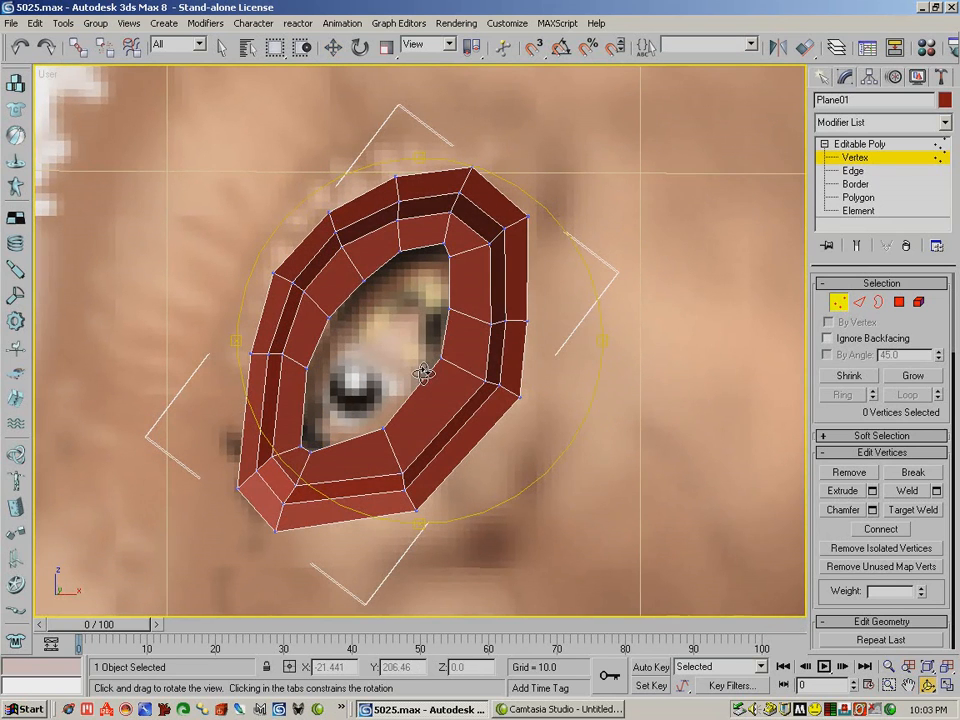
{"action": "left_click", "coordinate": [860, 303]}
{"action": "left_click", "coordinate": [877, 302]}
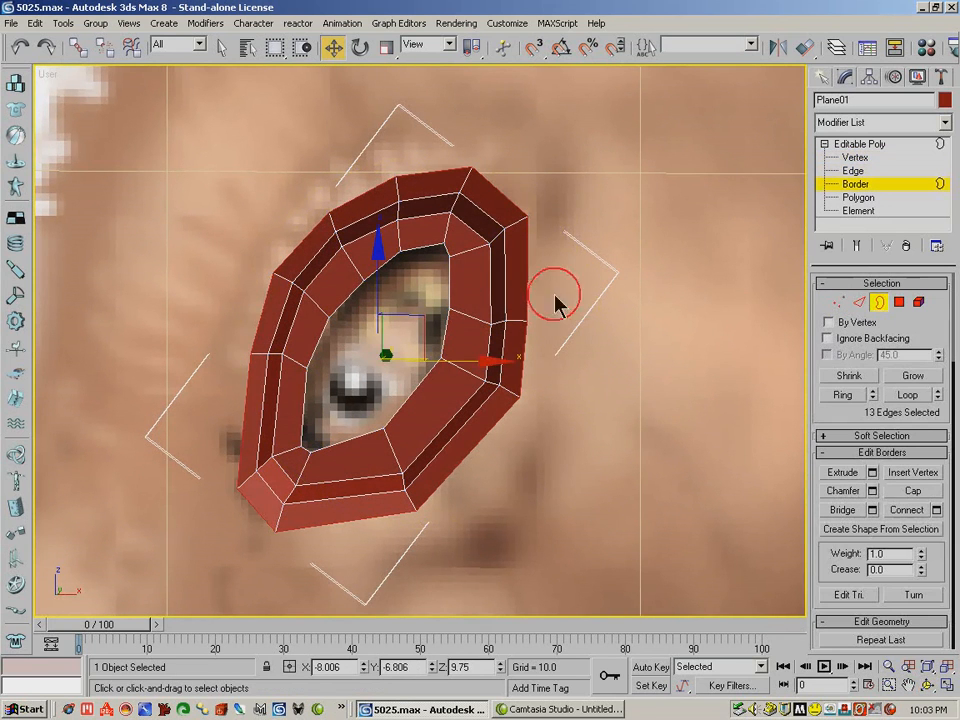
{"action": "left_click", "coordinate": [428, 246]}
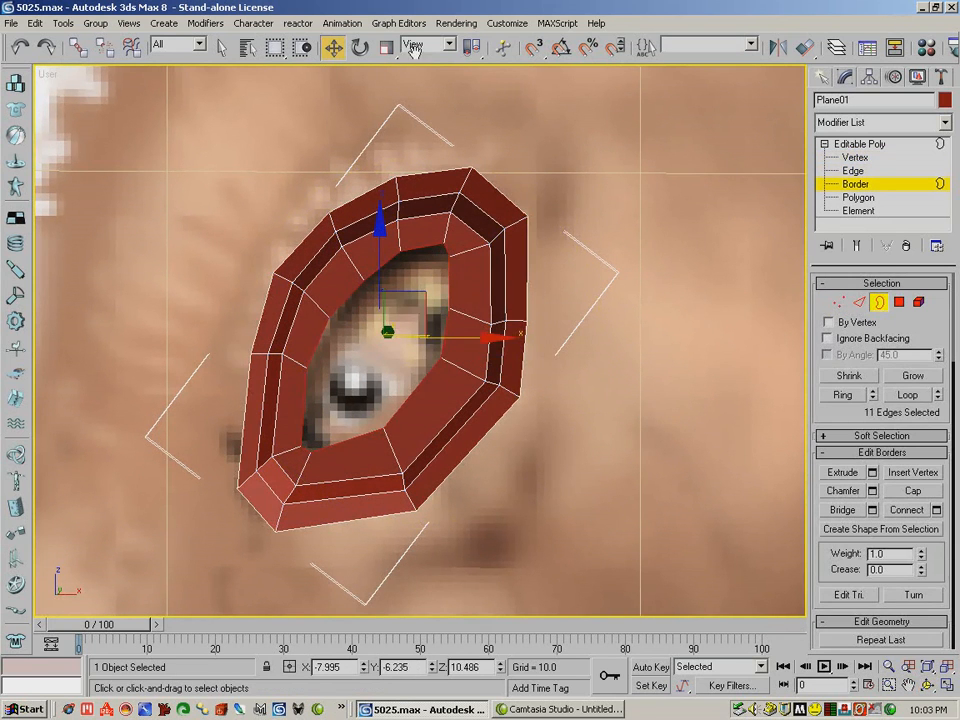
{"action": "left_click", "coordinate": [386, 47]}
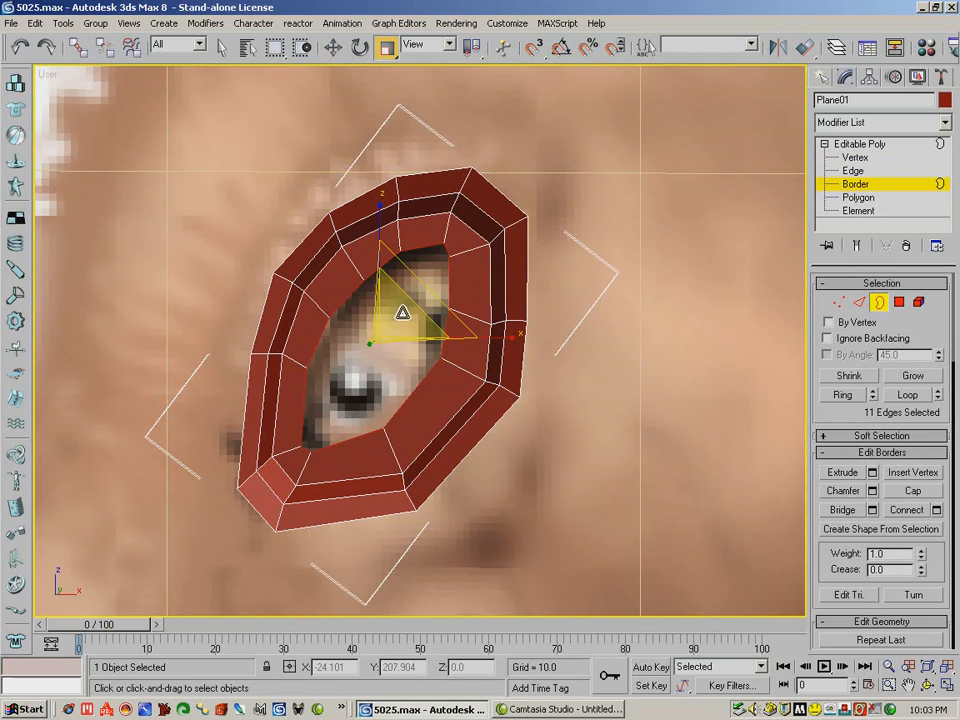
{"action": "left_click", "coordinate": [872, 490]}
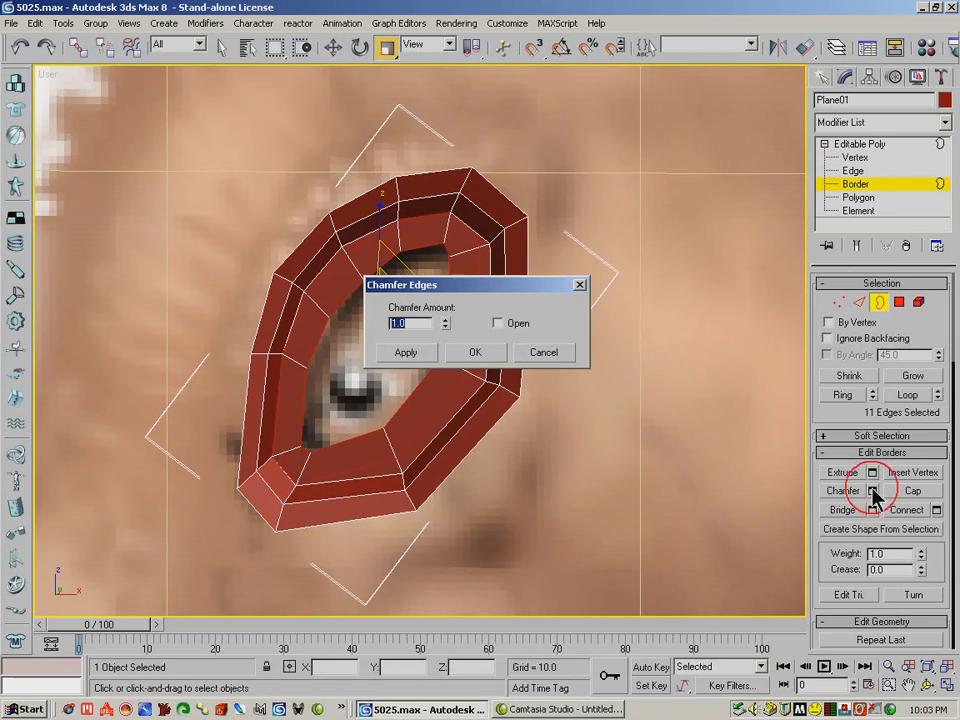
{"action": "left_click_drag", "start_coordinate": [446, 324], "coordinate": [445, 372]}
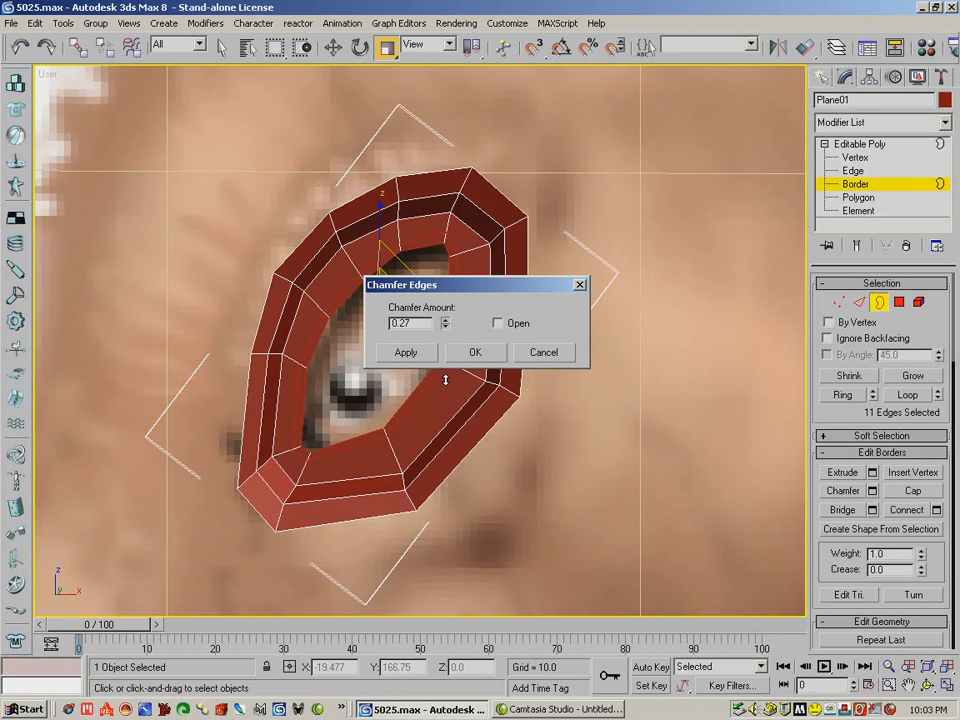
{"action": "left_click", "coordinate": [475, 355]}
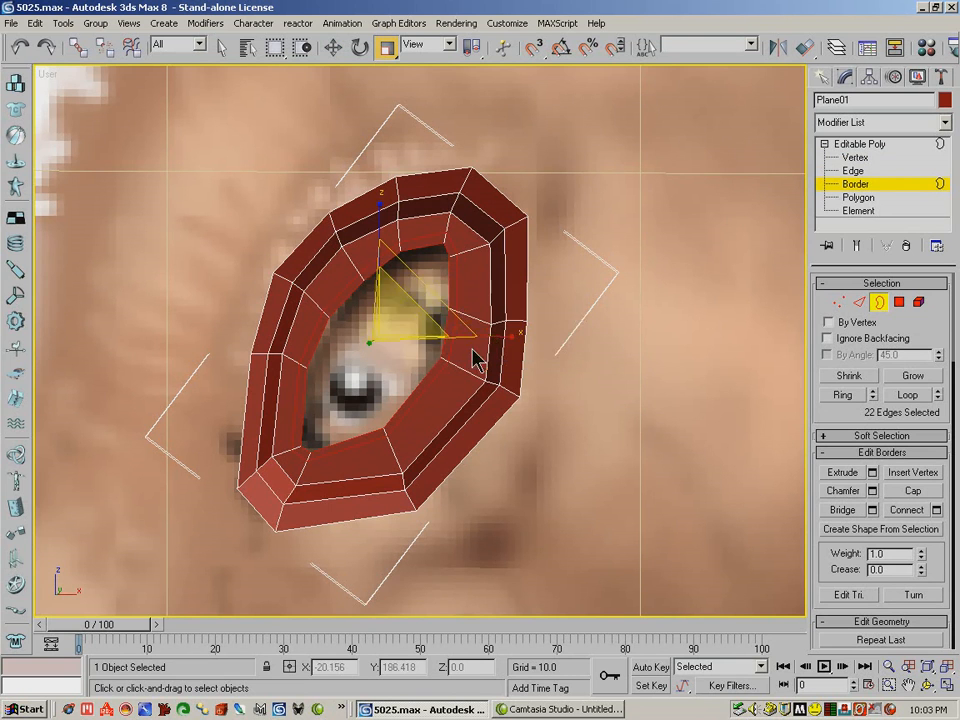
- Select all 11 polygons of the narrow inner ring around the eye opening
{"action": "key", "text": "4"}
{"action": "left_click", "coordinate": [765, 296]}
{"action": "left_click", "coordinate": [443, 249]}
{"action": "left_click", "coordinate": [422, 253], "text": "ctrl"}
{"action": "left_click", "coordinate": [381, 257], "text": "ctrl"}
{"action": "left_click", "coordinate": [349, 287], "text": "ctrl"}
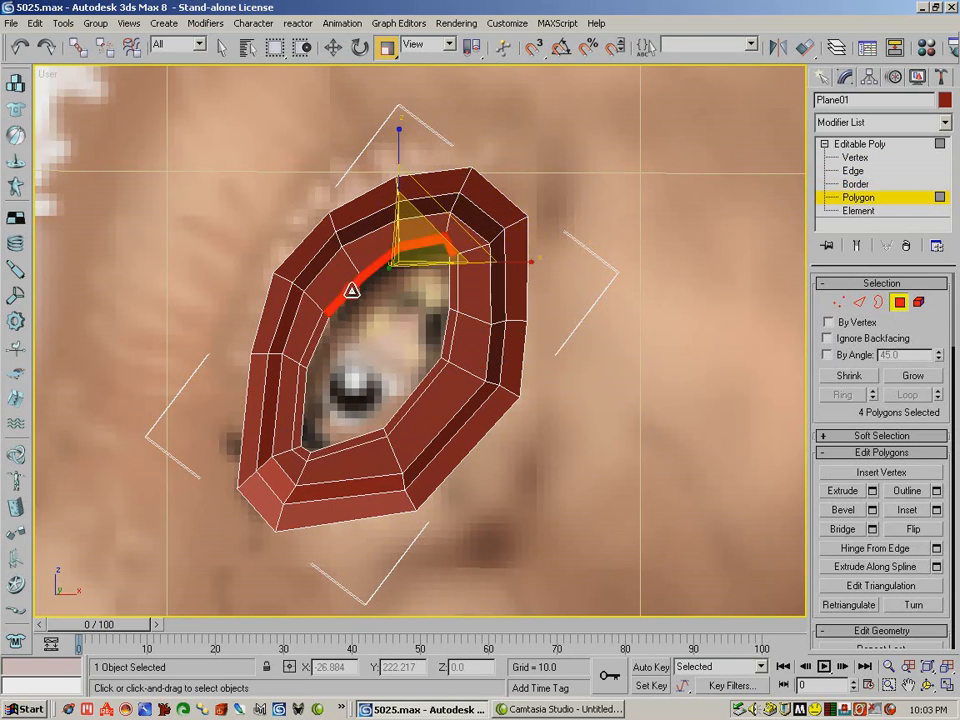
{"action": "left_click", "coordinate": [318, 326], "text": "ctrl"}
{"action": "left_click", "coordinate": [298, 430], "text": "ctrl"}
{"action": "left_click", "coordinate": [300, 452], "text": "ctrl"}
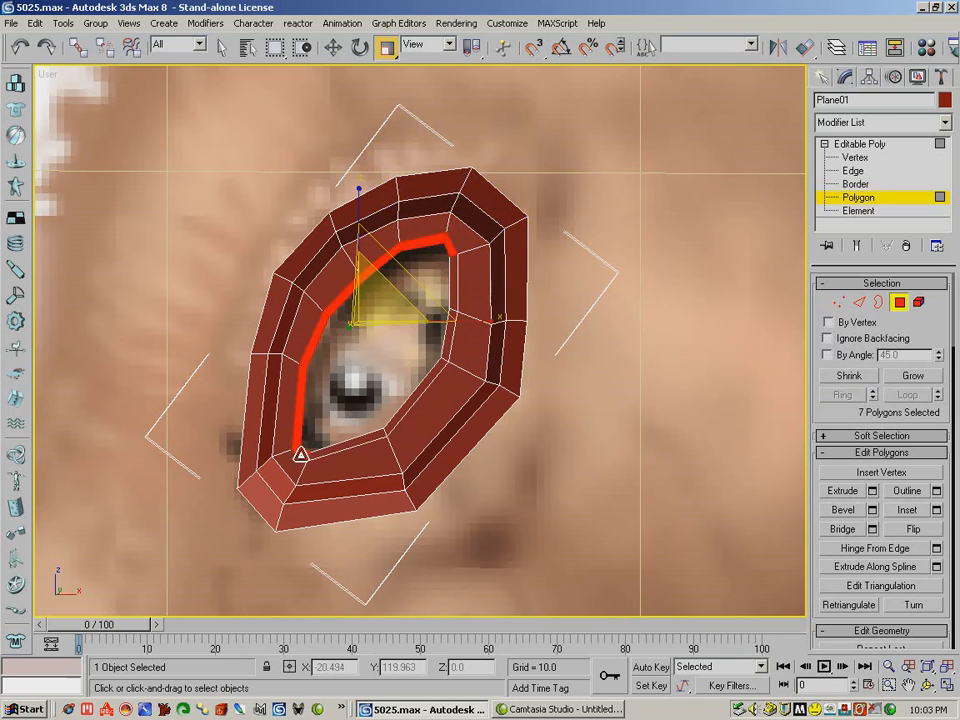
{"action": "left_click", "coordinate": [326, 455], "text": "ctrl"}
{"action": "left_click", "coordinate": [333, 453], "text": "ctrl"}
{"action": "left_click", "coordinate": [345, 456], "text": "ctrl"}
{"action": "left_click", "coordinate": [412, 405], "text": "ctrl"}
{"action": "left_click", "coordinate": [449, 342], "text": "ctrl"}
{"action": "left_click", "coordinate": [452, 299], "text": "ctrl"}
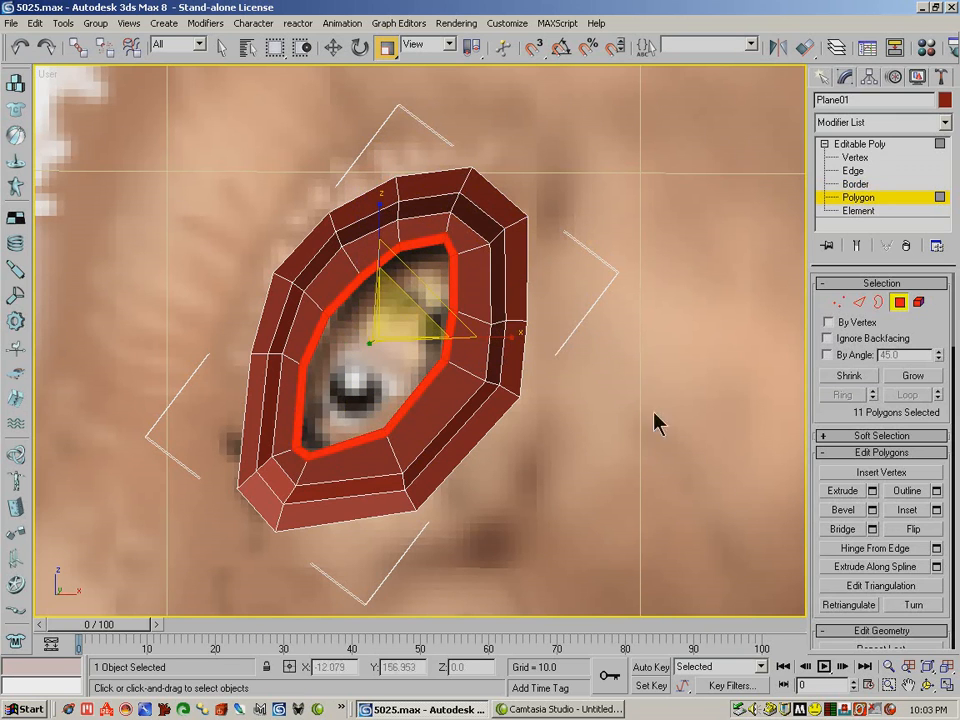
- Try a group bevel on the narrow inner ring with height 0.45 and outline amount -0.05
{"action": "left_click", "coordinate": [871, 509]}
{"action": "left_click_drag", "start_coordinate": [550, 324], "coordinate": [447, 322]}
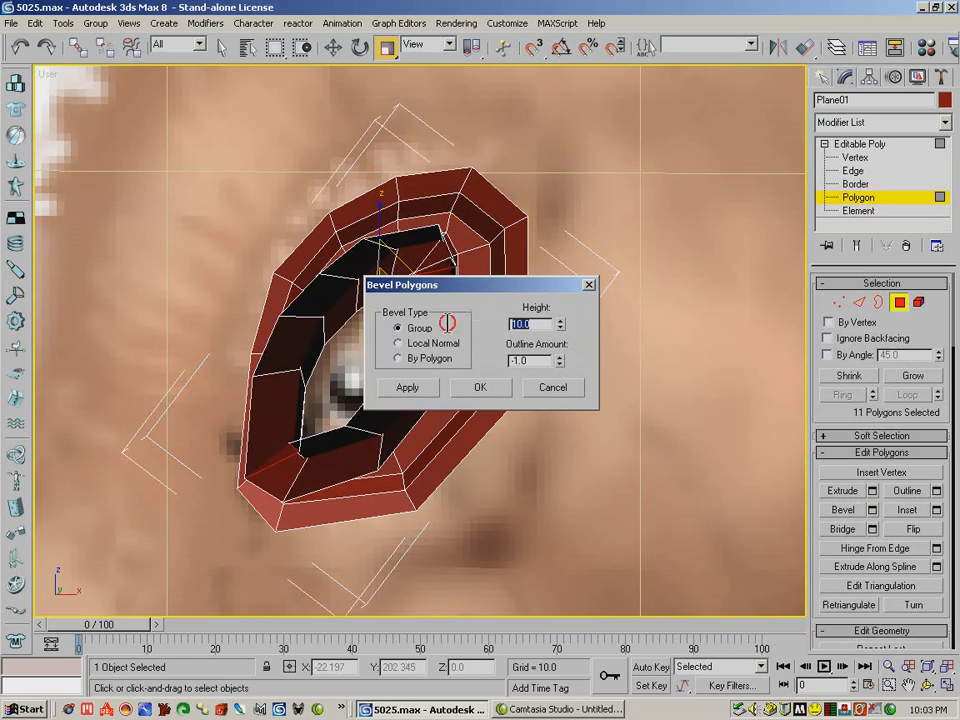
{"action": "type", "text": "0"}
{"action": "key", "text": "Return"}
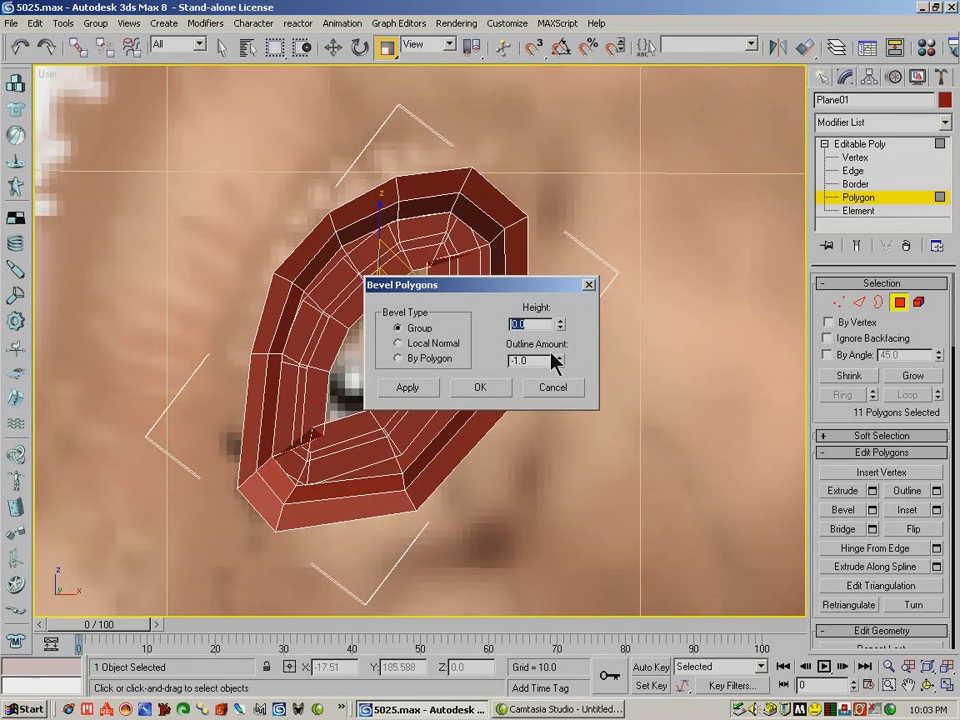
{"action": "left_click_drag", "start_coordinate": [545, 360], "coordinate": [482, 366]}
{"action": "type", "text": "0"}
{"action": "key", "text": "Return"}
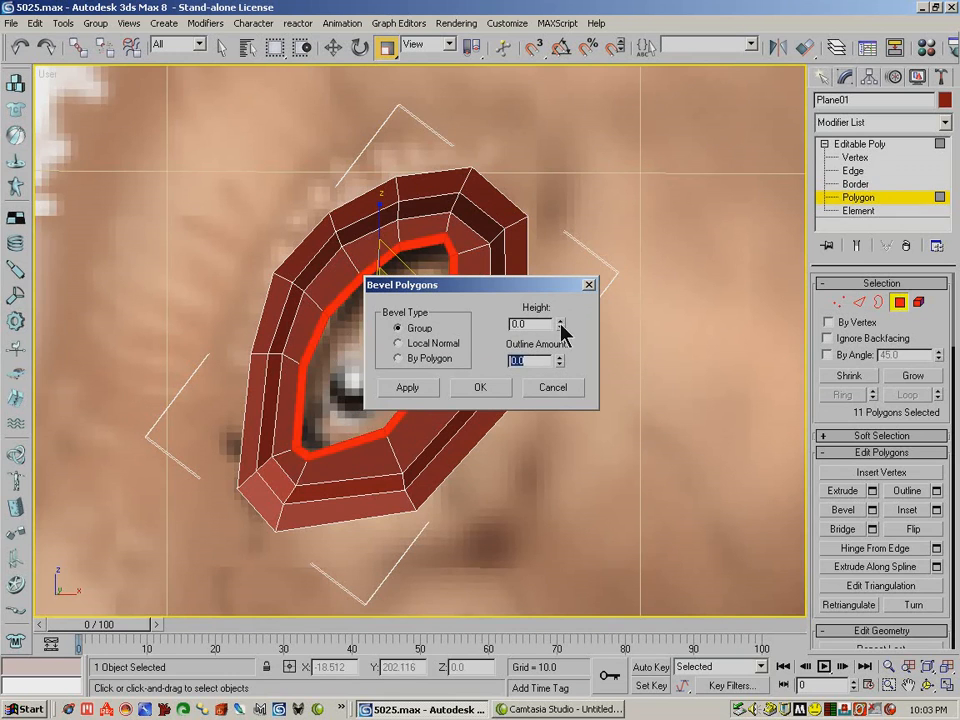
{"action": "left_click_drag", "start_coordinate": [565, 286], "coordinate": [565, 282]}
{"action": "left_click_drag", "start_coordinate": [561, 355], "coordinate": [560, 359]}
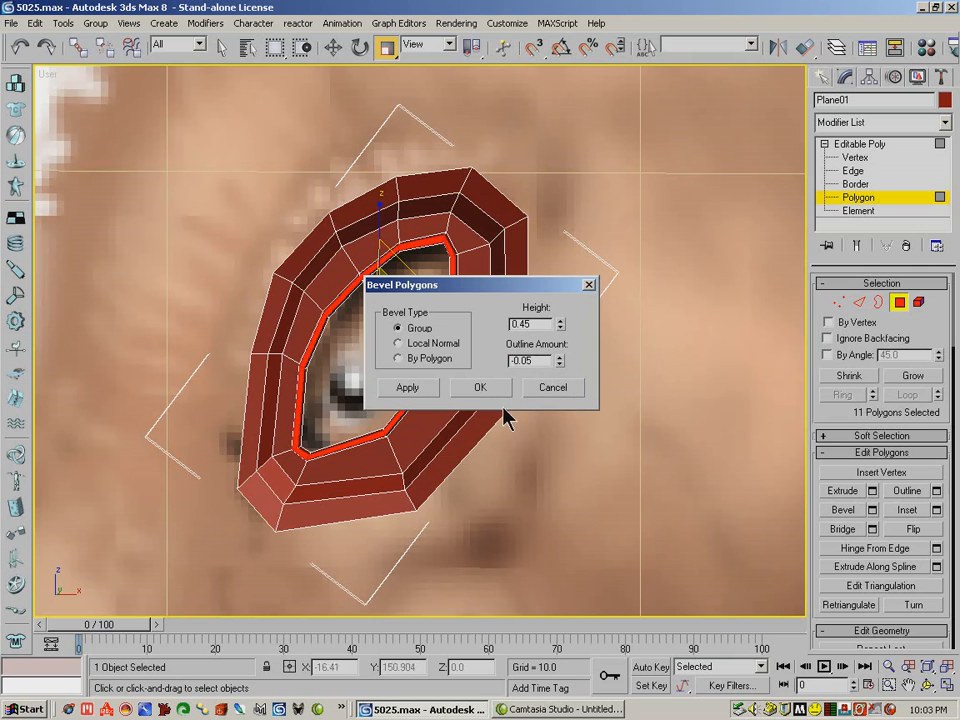
{"action": "left_click", "coordinate": [481, 388]}
{"action": "key", "text": "ctrl+r"}
{"action": "left_click_drag", "start_coordinate": [350, 348], "coordinate": [377, 347]}
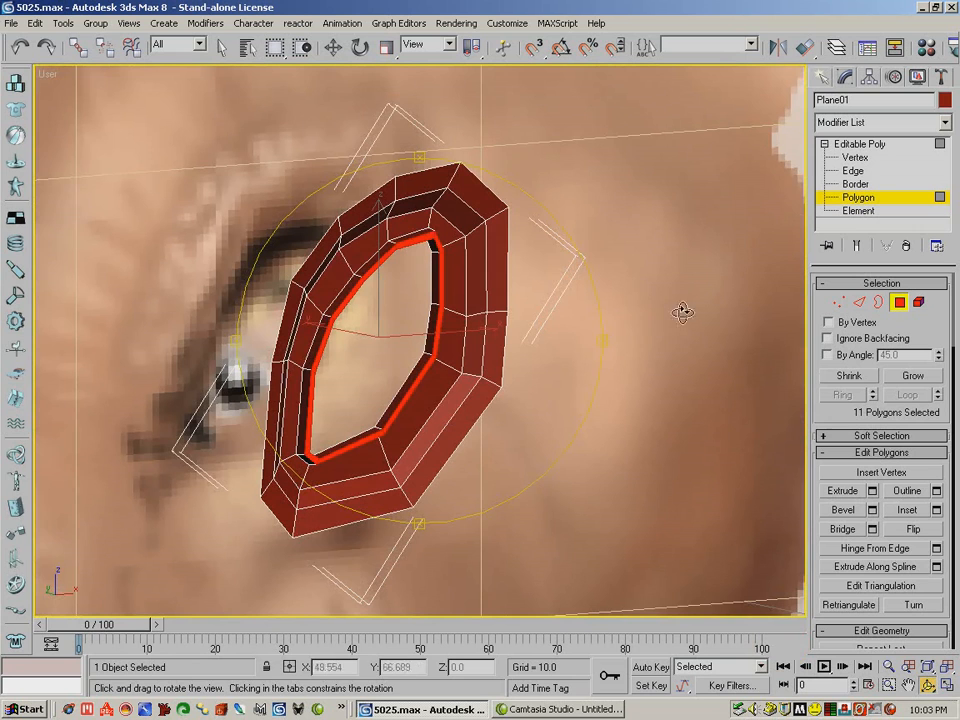
{"action": "left_click", "coordinate": [24, 50]}
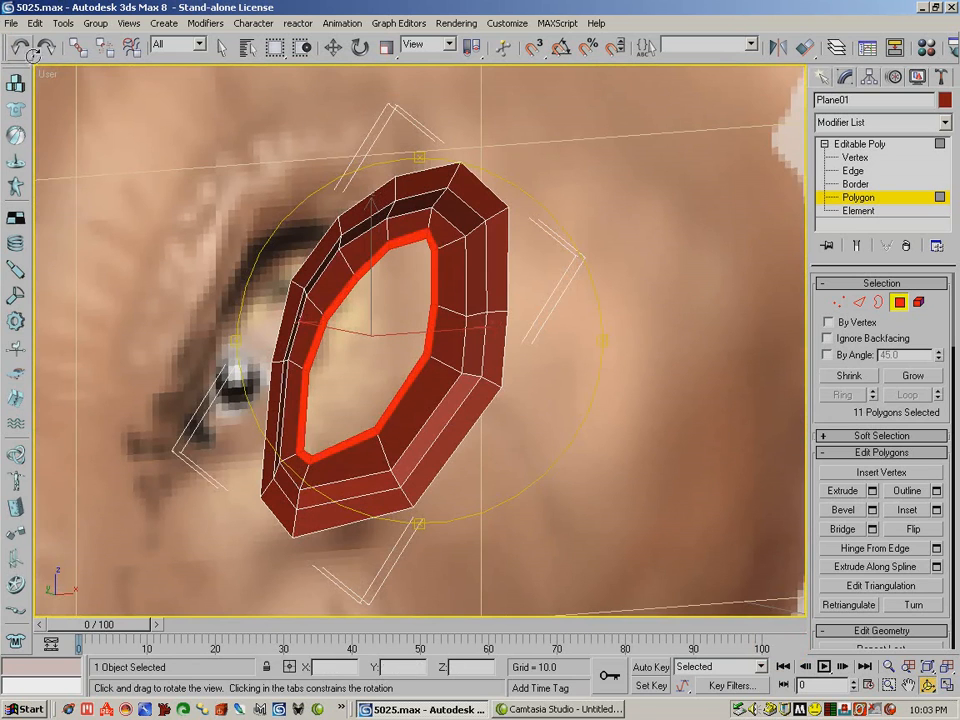
- Bevel the narrow inner ring's polygons as a group with height 0.22 and outline amount -0.05
{"action": "left_click", "coordinate": [872, 510]}
{"action": "left_click_drag", "start_coordinate": [563, 328], "coordinate": [561, 336]}
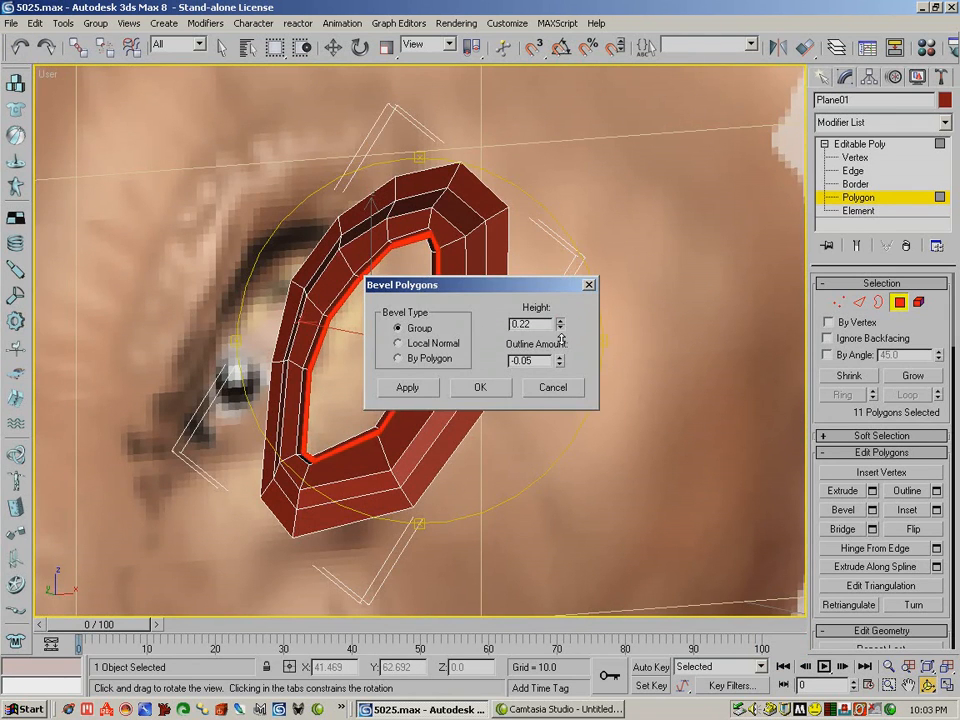
{"action": "left_click", "coordinate": [497, 385]}
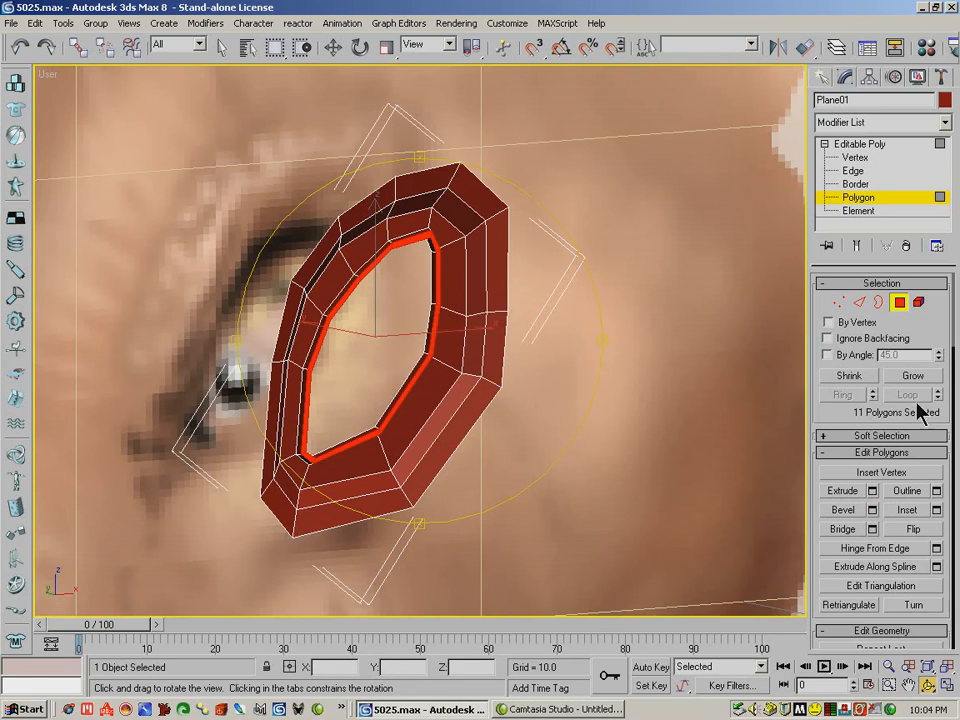
- Target weld the paired vertices of the bevelled rim along the upper, front and lower edges of the eye opening
{"action": "left_click", "coordinate": [839, 301]}
{"action": "left_click", "coordinate": [911, 510]}
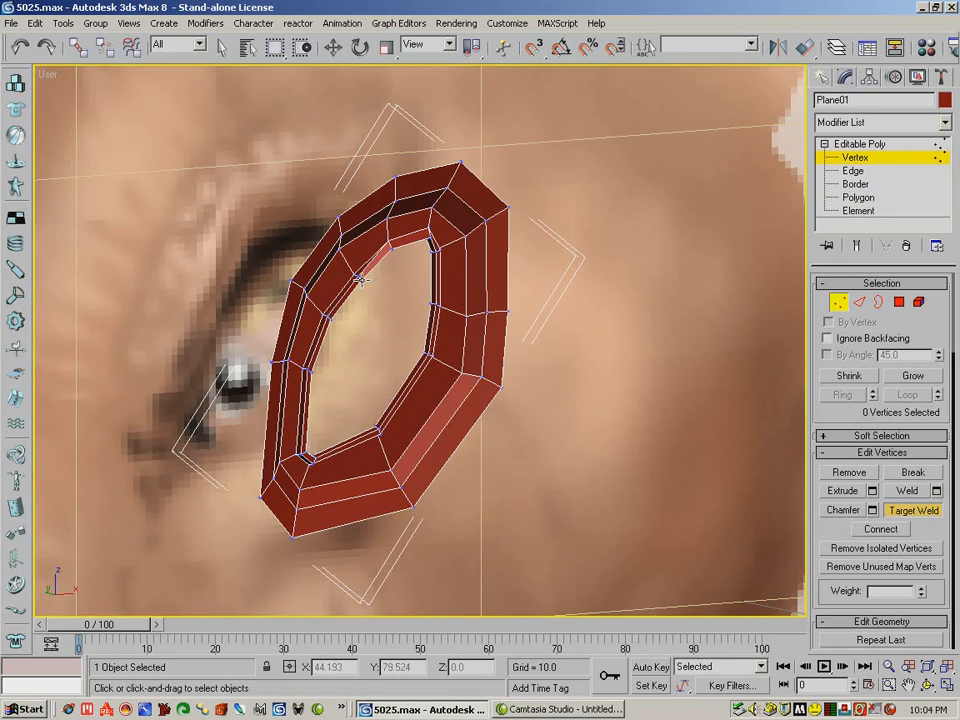
{"action": "left_click", "coordinate": [325, 314]}
{"action": "left_click", "coordinate": [329, 318]}
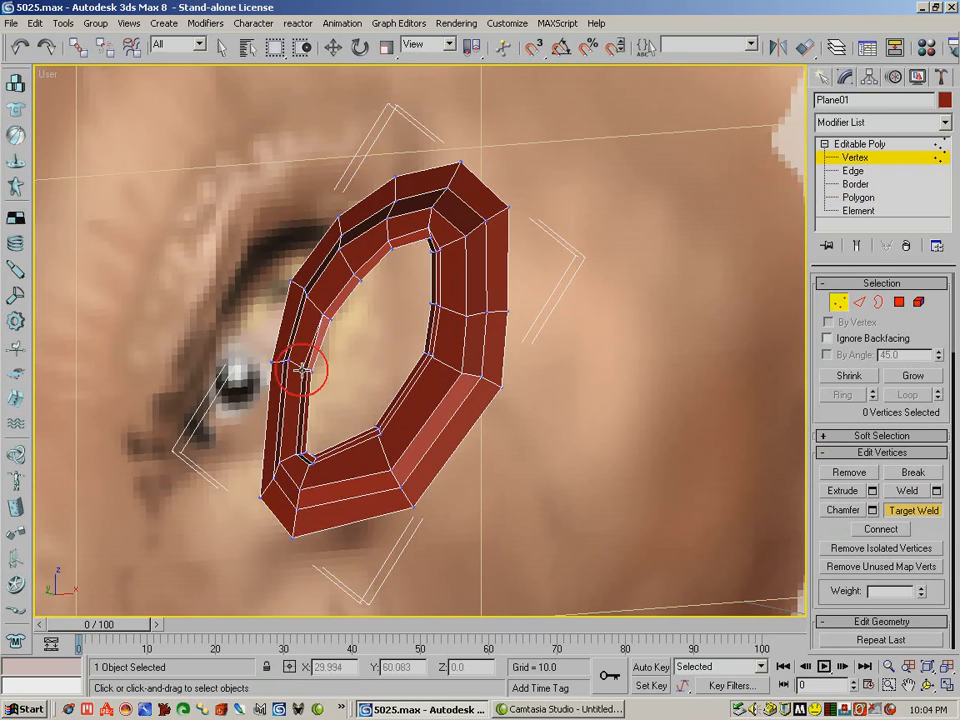
{"action": "left_click", "coordinate": [310, 372]}
{"action": "left_click", "coordinate": [311, 459]}
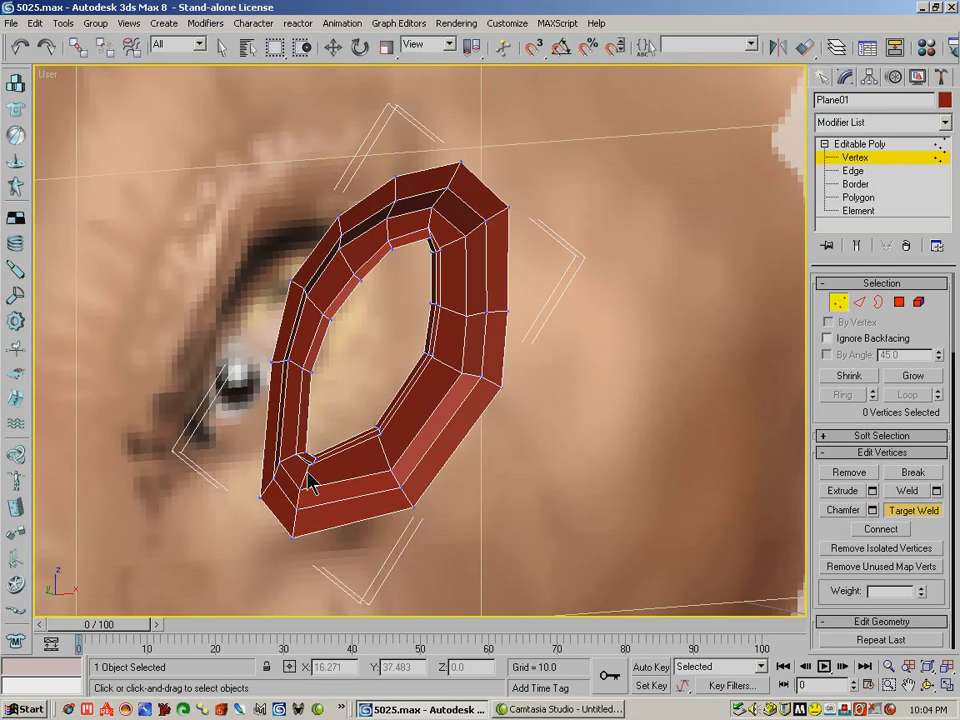
{"action": "left_click", "coordinate": [381, 434]}
{"action": "left_click", "coordinate": [433, 357]}
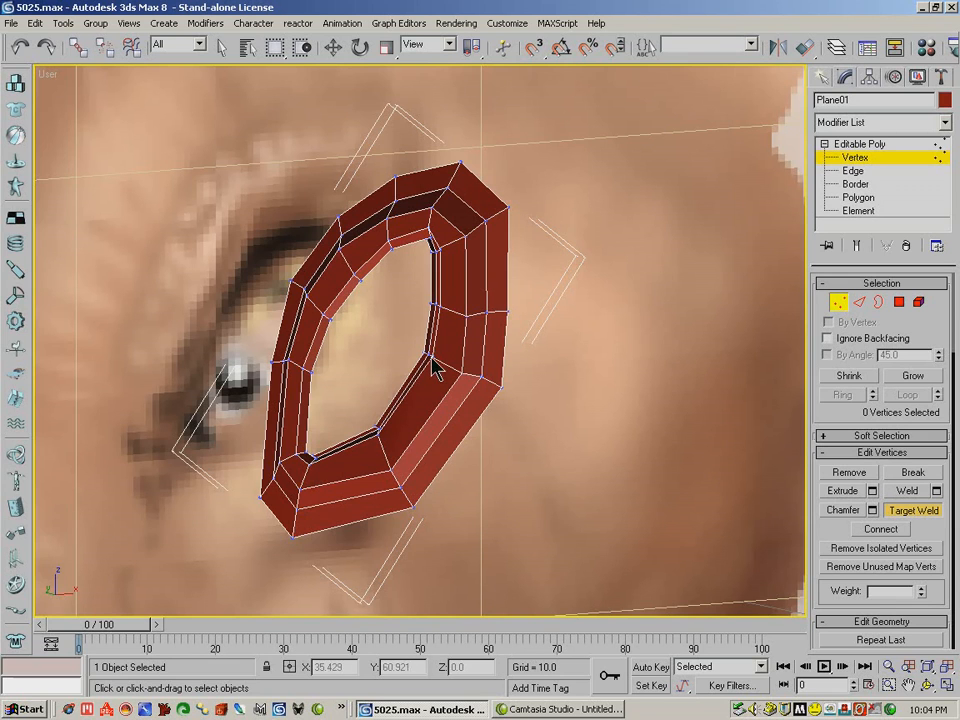
{"action": "left_click", "coordinate": [430, 354]}
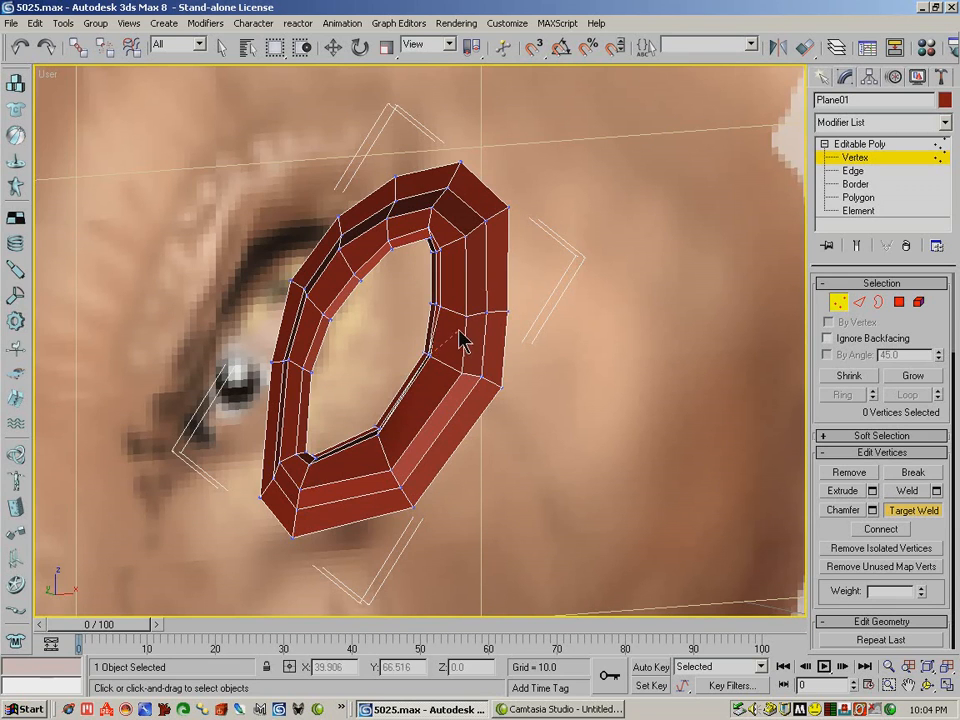
- Target weld the remaining vertex pairs of the bevelled rim along the rear side of the eye opening
{"action": "key", "text": "r"}
{"action": "left_click", "coordinate": [925, 684]}
{"action": "left_click_drag", "start_coordinate": [379, 317], "coordinate": [236, 139]}
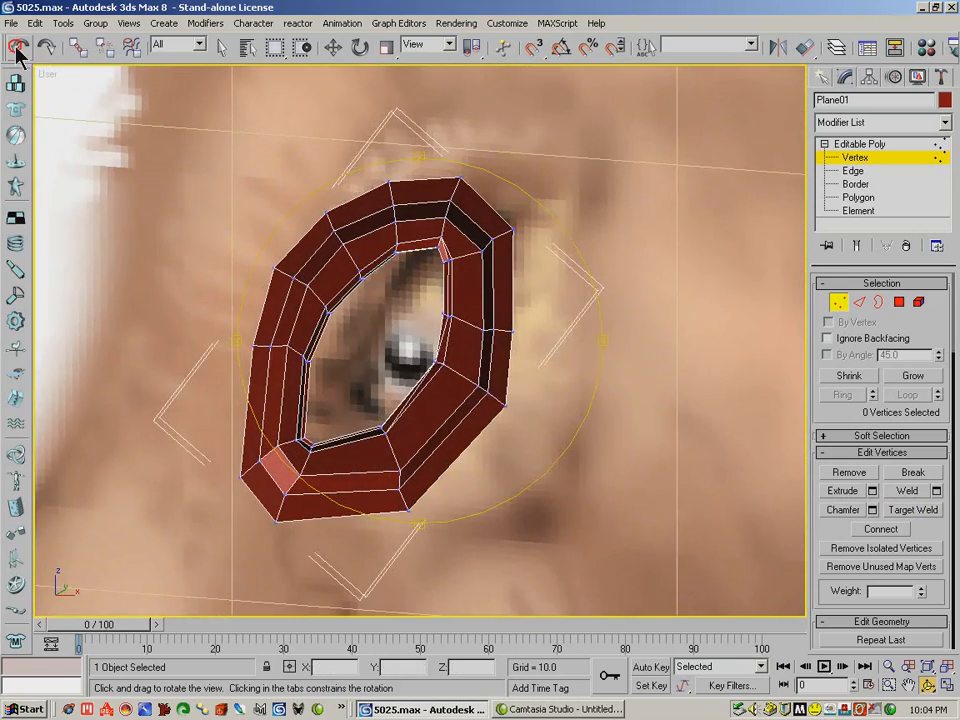
{"action": "left_click", "coordinate": [913, 510]}
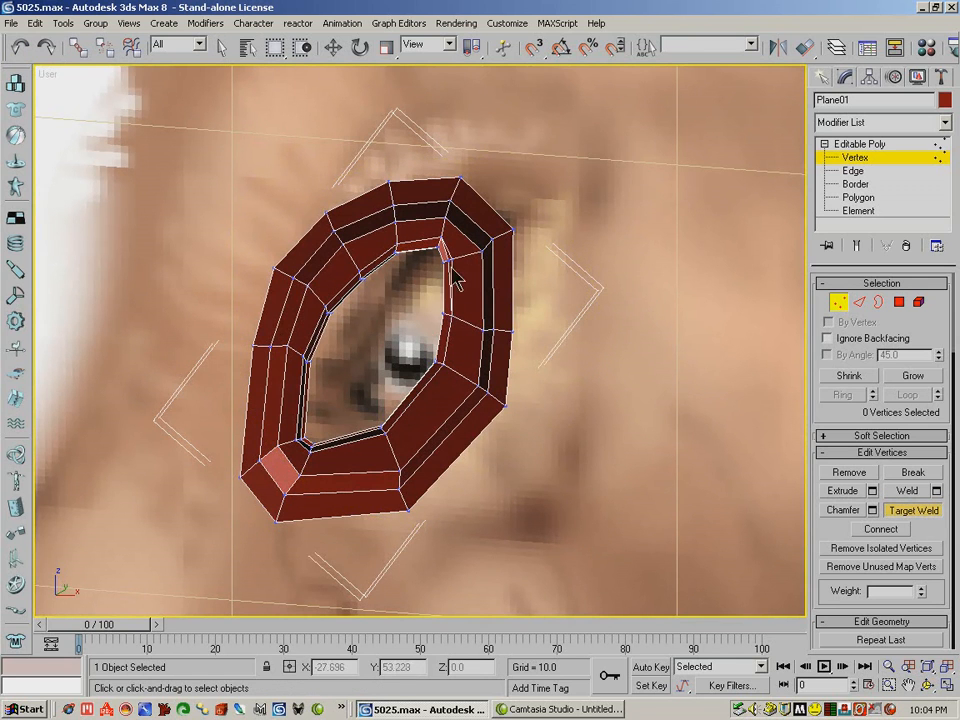
{"action": "left_click", "coordinate": [928, 686]}
{"action": "left_click_drag", "start_coordinate": [521, 356], "coordinate": [480, 302]}
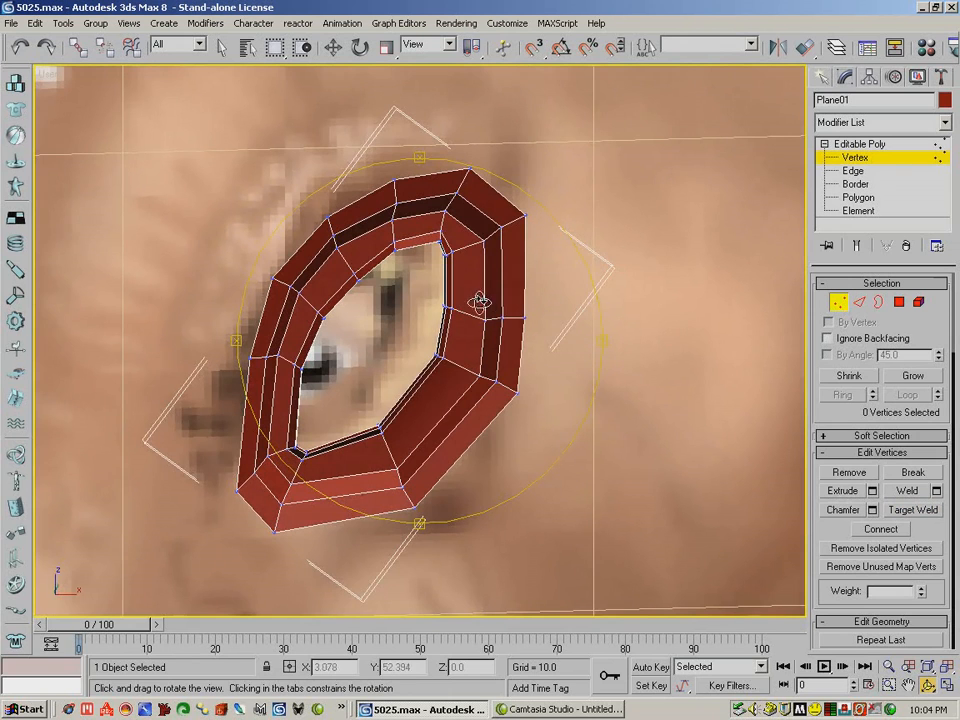
- In the front view, select five outer edges of the eye ring, running from its upper rear corner to its lower front corner
{"action": "key", "text": "f"}
{"action": "left_click", "coordinate": [890, 684]}
{"action": "left_click_drag", "start_coordinate": [443, 357], "coordinate": [371, 279]}
{"action": "left_click_drag", "start_coordinate": [307, 268], "coordinate": [541, 479]}
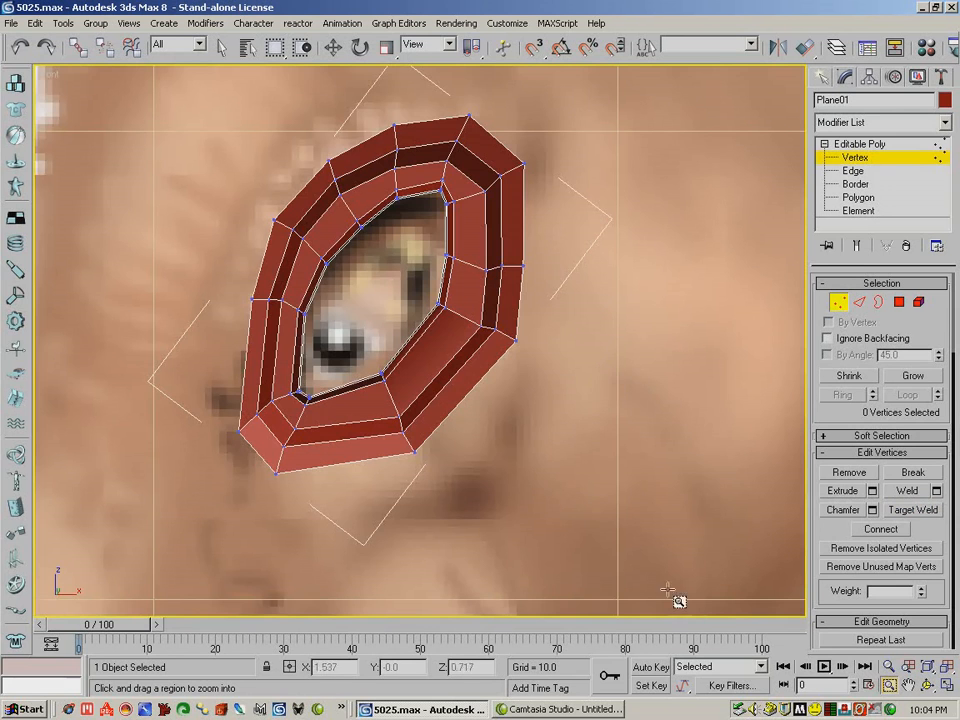
{"action": "left_click", "coordinate": [888, 666]}
{"action": "left_click_drag", "start_coordinate": [379, 311], "coordinate": [404, 389]}
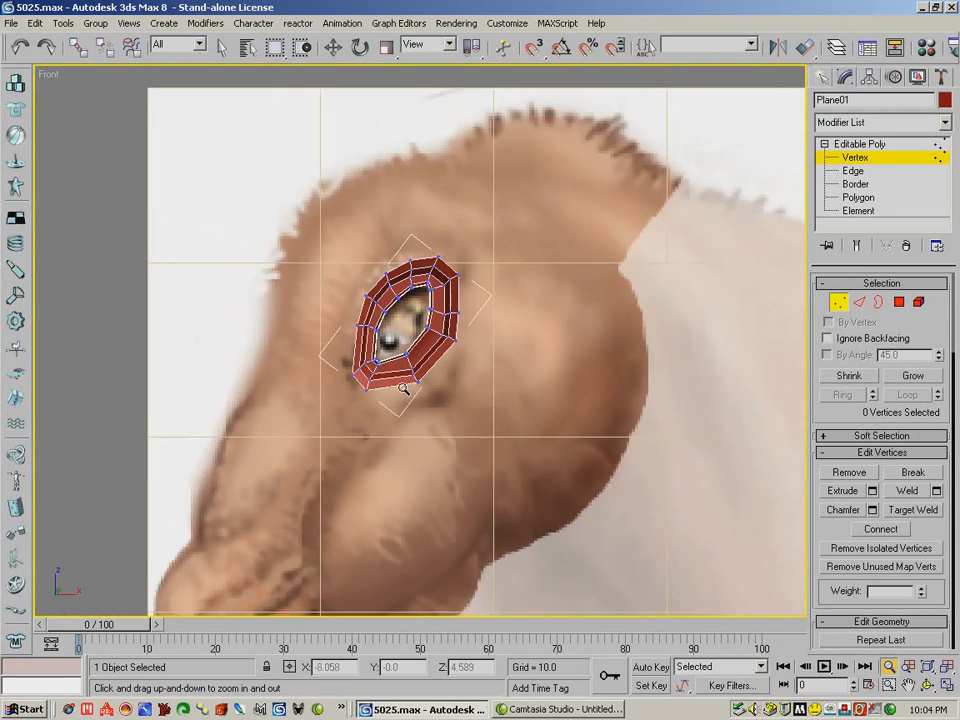
{"action": "left_click_drag", "start_coordinate": [458, 341], "coordinate": [420, 307]}
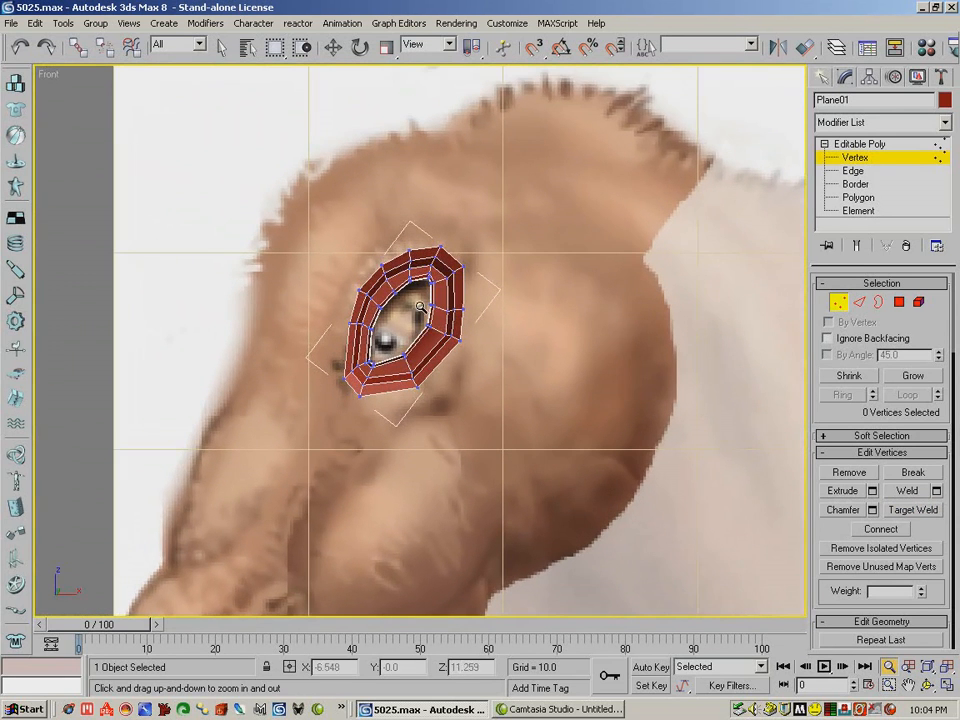
{"action": "left_click", "coordinate": [856, 303]}
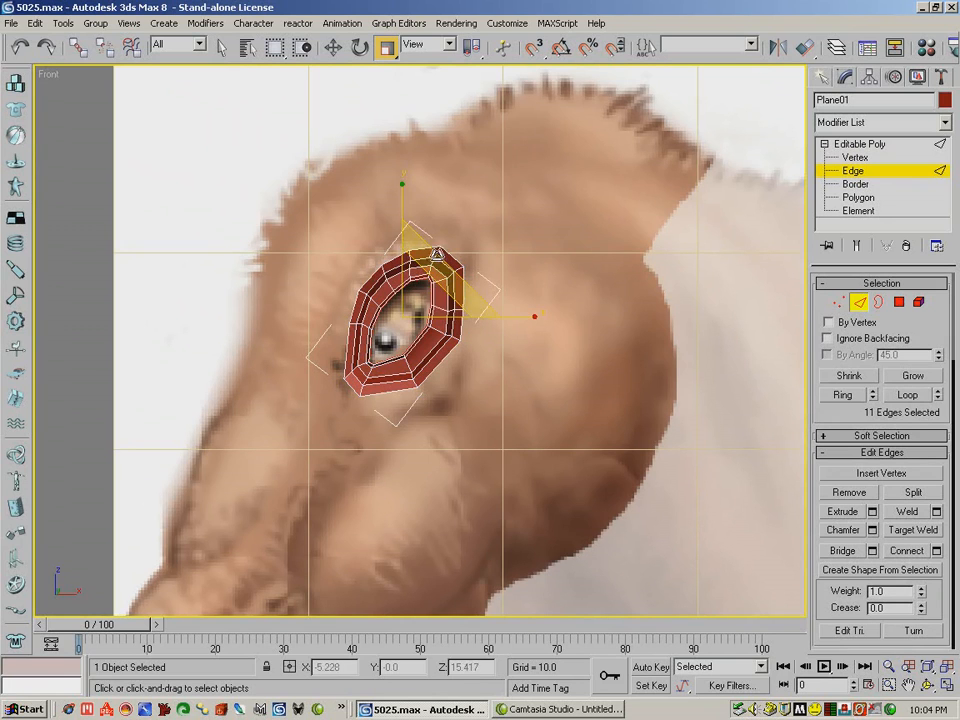
{"action": "left_click", "coordinate": [431, 264]}
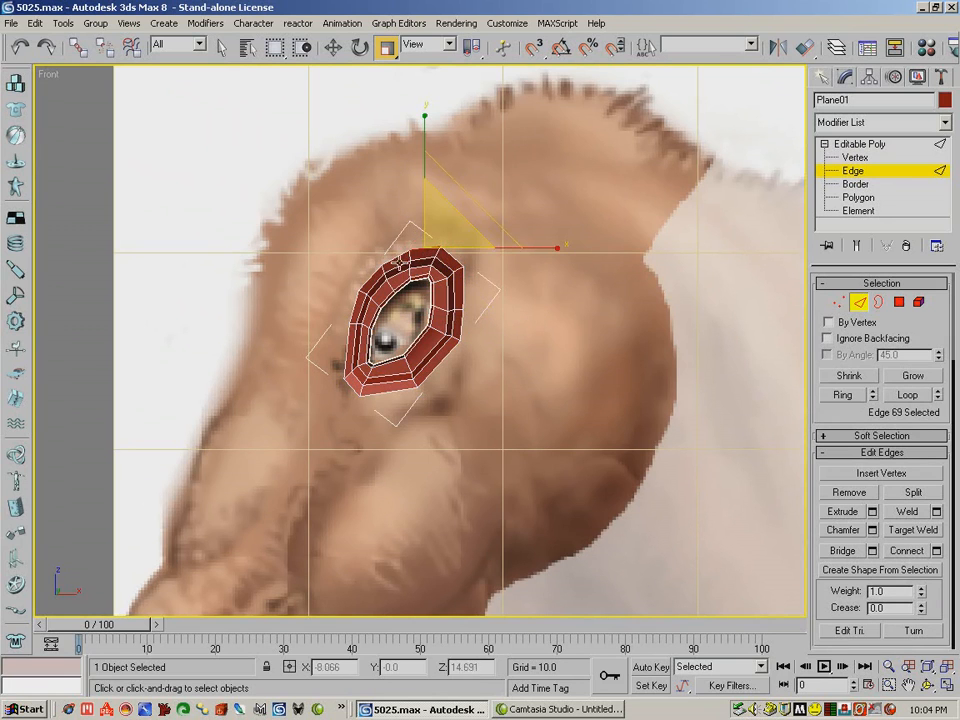
{"action": "left_click", "coordinate": [397, 262], "text": "ctrl"}
{"action": "left_click", "coordinate": [375, 276], "text": "ctrl"}
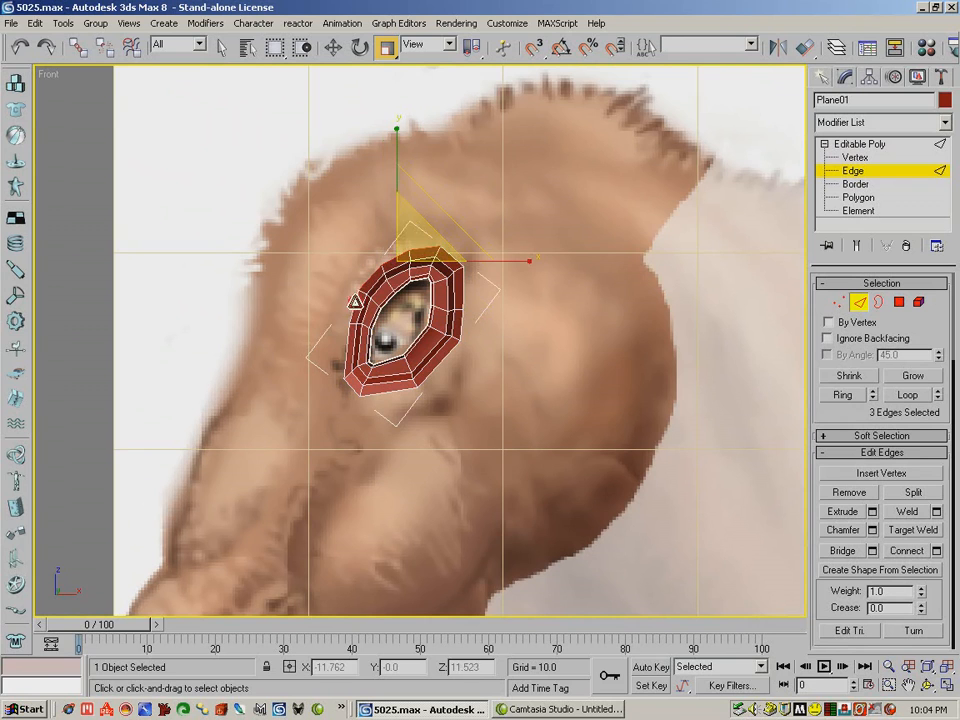
{"action": "left_click", "coordinate": [354, 328], "text": "ctrl"}
{"action": "left_click", "coordinate": [370, 357], "text": "ctrl"}
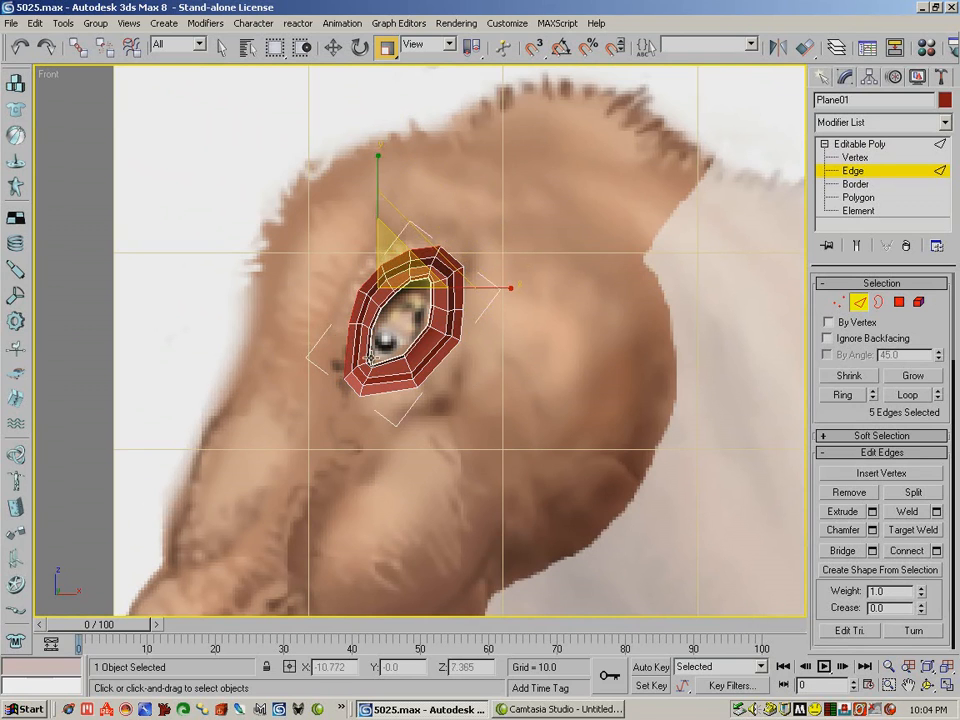
- Try to extend the five selected edges outward by scaling a copy of them
{"action": "left_click", "coordinate": [330, 52]}
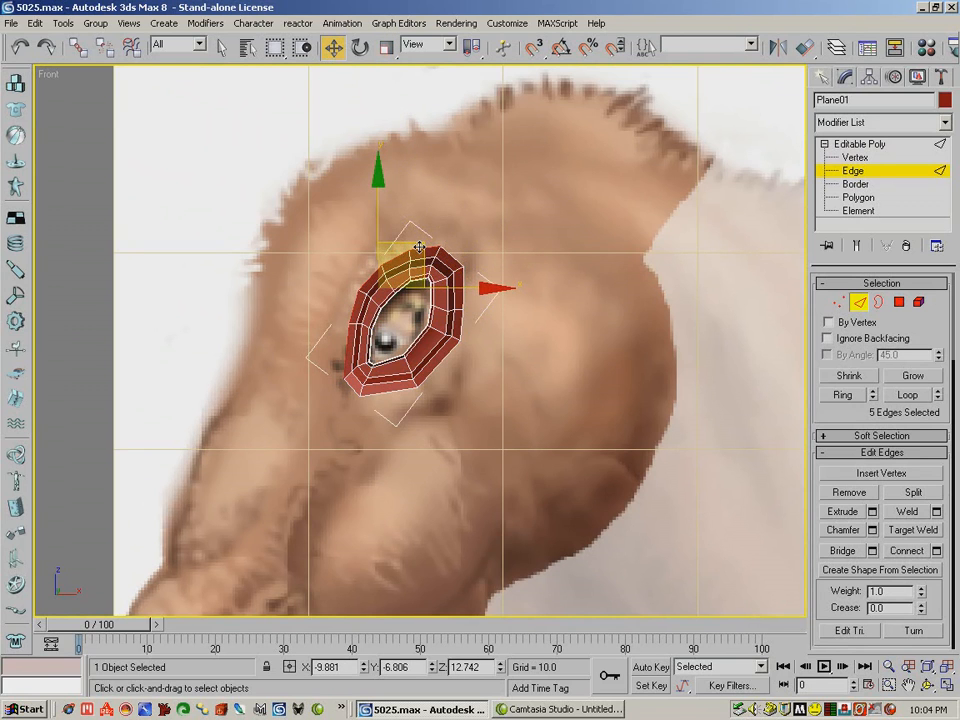
{"action": "left_click", "coordinate": [386, 47]}
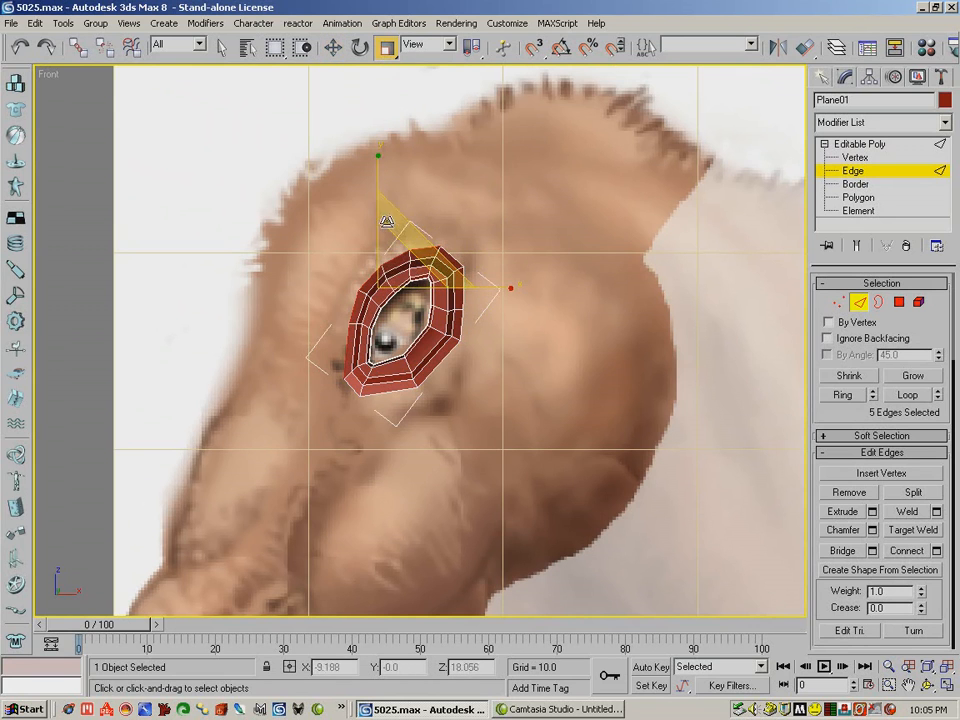
{"action": "left_click_drag", "start_coordinate": [395, 256], "coordinate": [389, 229]}
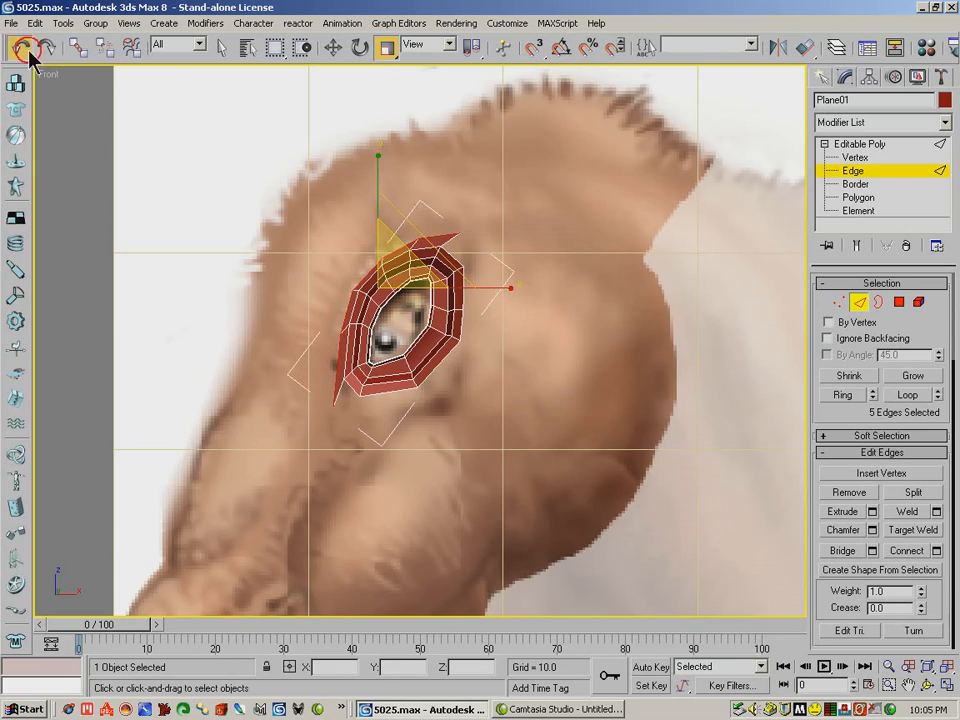
- Extrude the five edges up and forward into a new polygon row, and shift its upper rear end vertex backward
{"action": "left_click", "coordinate": [333, 47]}
{"action": "left_click_drag", "start_coordinate": [421, 249], "coordinate": [410, 237]}
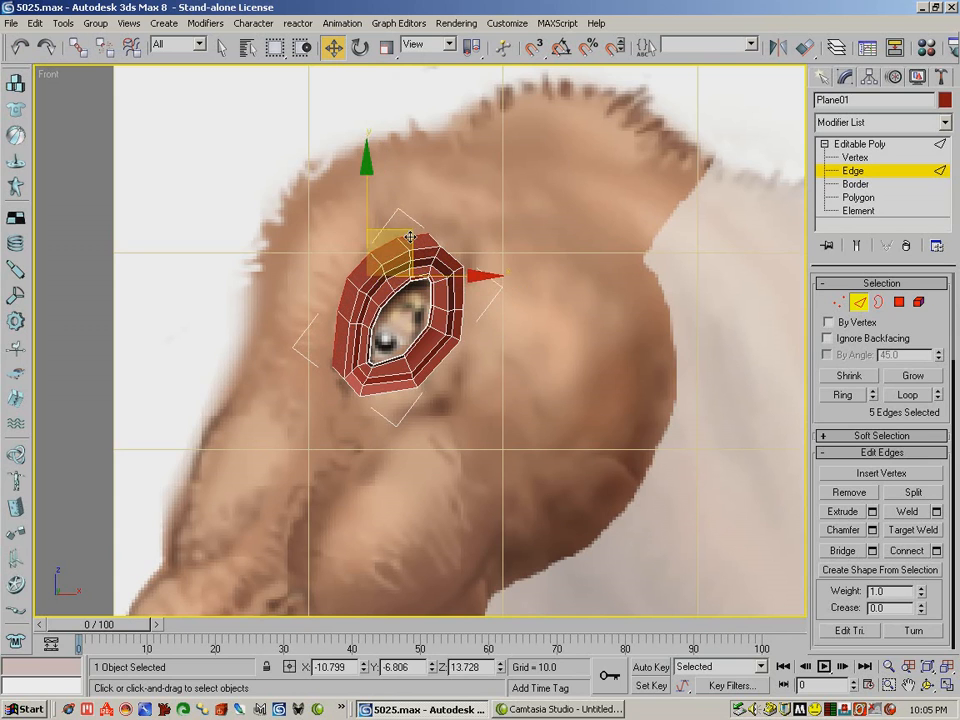
{"action": "key", "text": "1"}
{"action": "left_click", "coordinate": [516, 264]}
{"action": "left_click", "coordinate": [427, 241]}
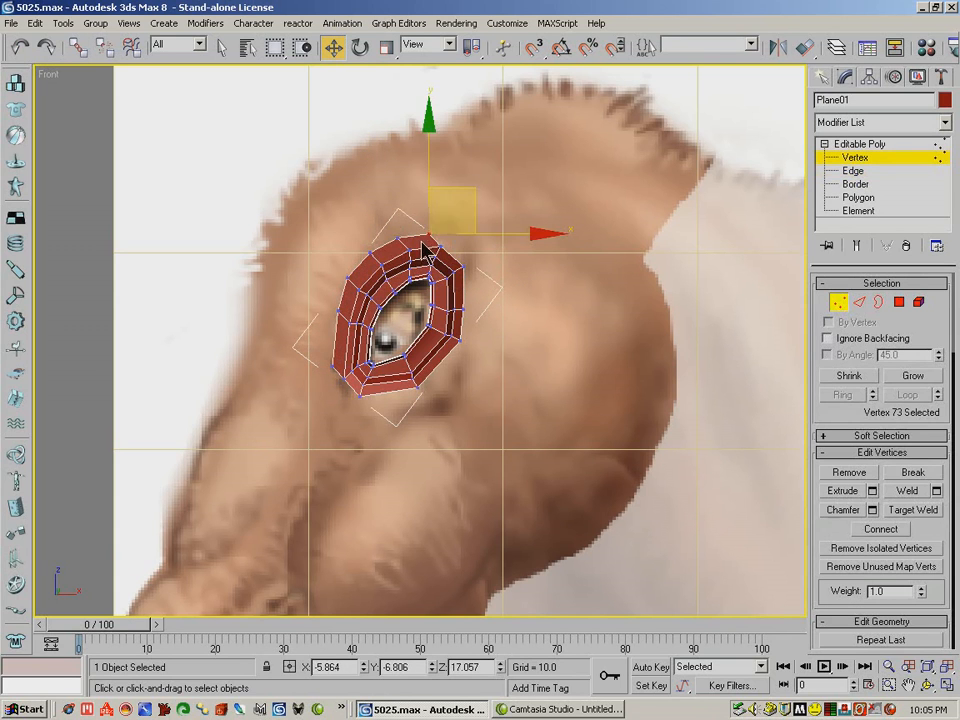
{"action": "left_click_drag", "start_coordinate": [472, 226], "coordinate": [491, 196]}
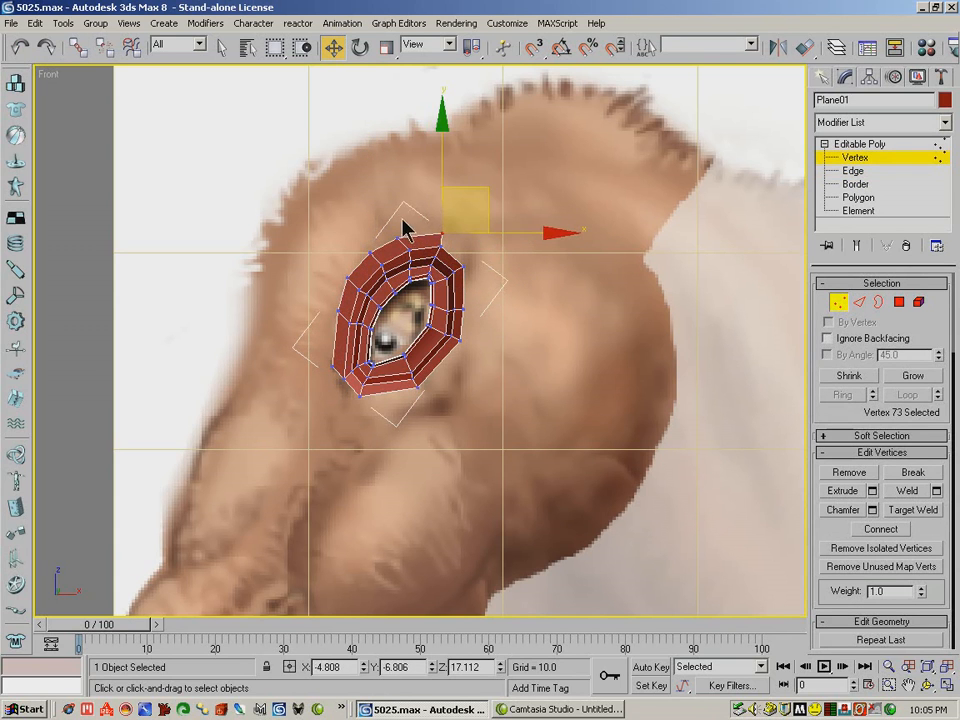
- Reposition the new row's remaining outer vertices along the upper and front sides to round and even out its outline
{"action": "left_click", "coordinate": [440, 205]}
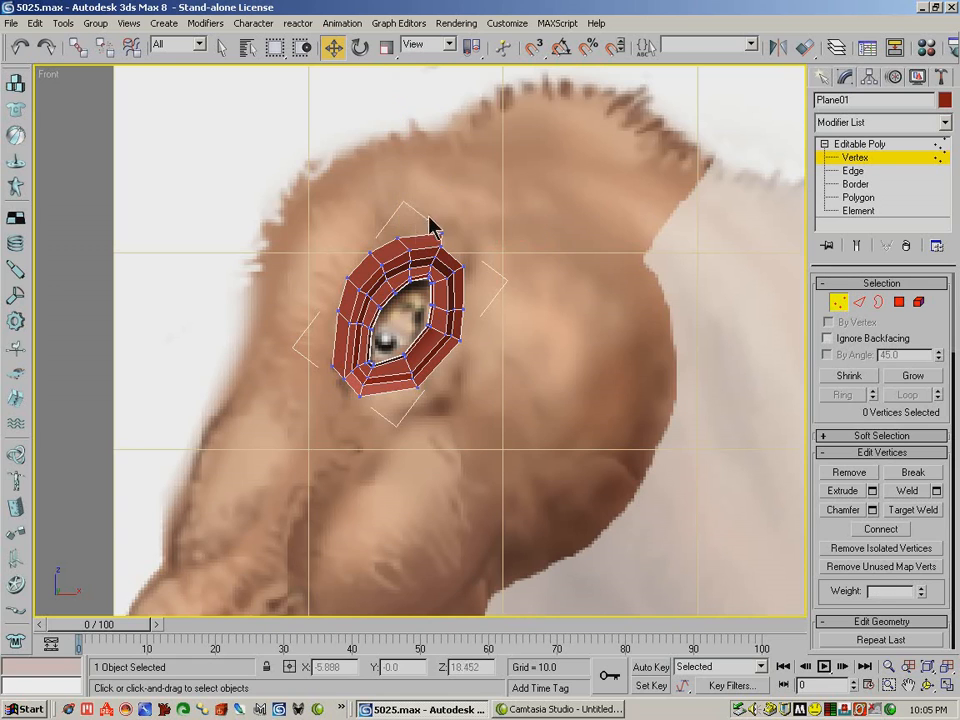
{"action": "left_click", "coordinate": [387, 253]}
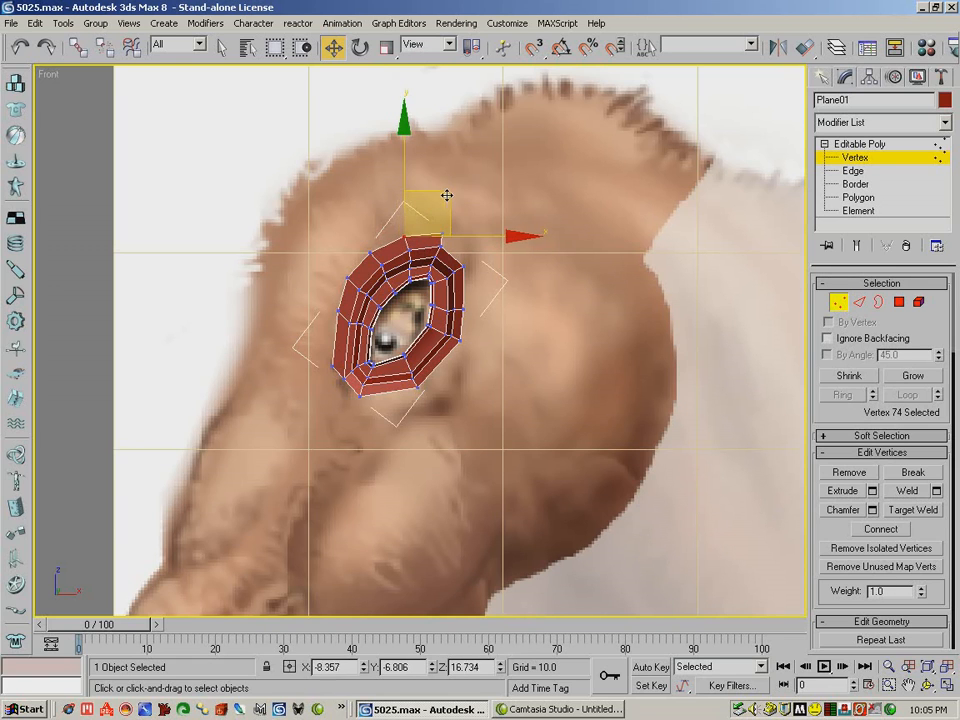
{"action": "left_click", "coordinate": [346, 276]}
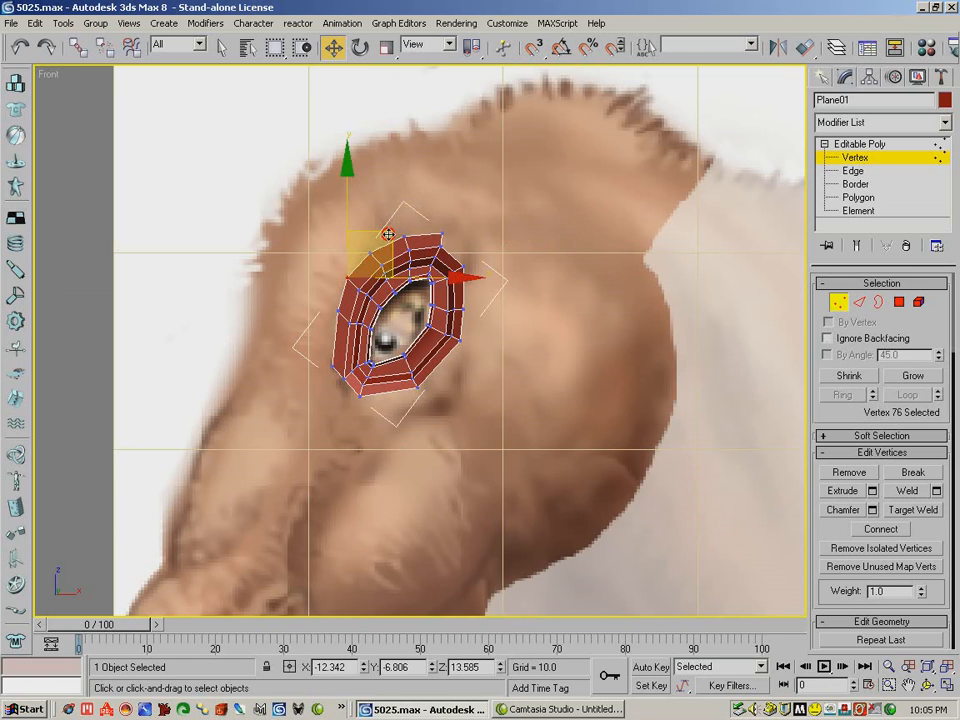
{"action": "left_click", "coordinate": [336, 310]}
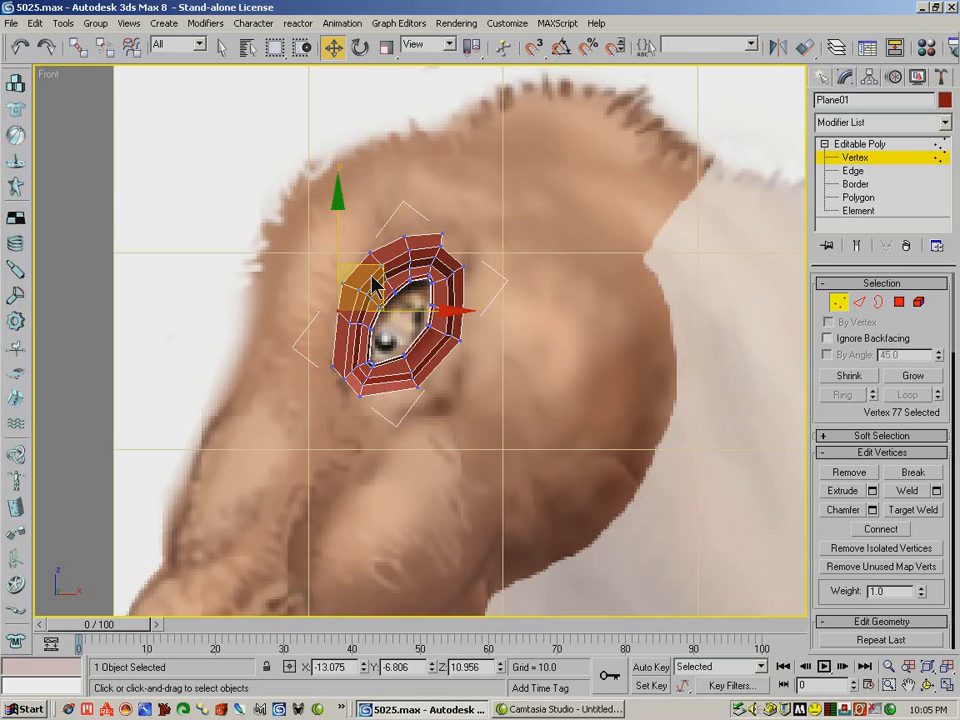
{"action": "left_click", "coordinate": [340, 369]}
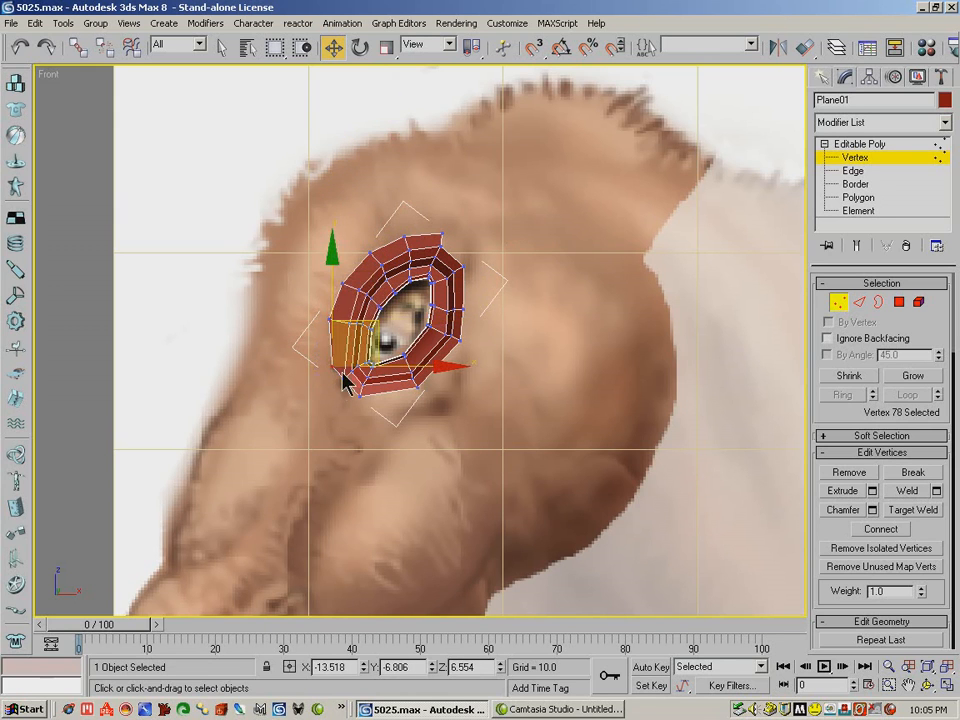
{"action": "left_click_drag", "start_coordinate": [378, 322], "coordinate": [364, 339]}
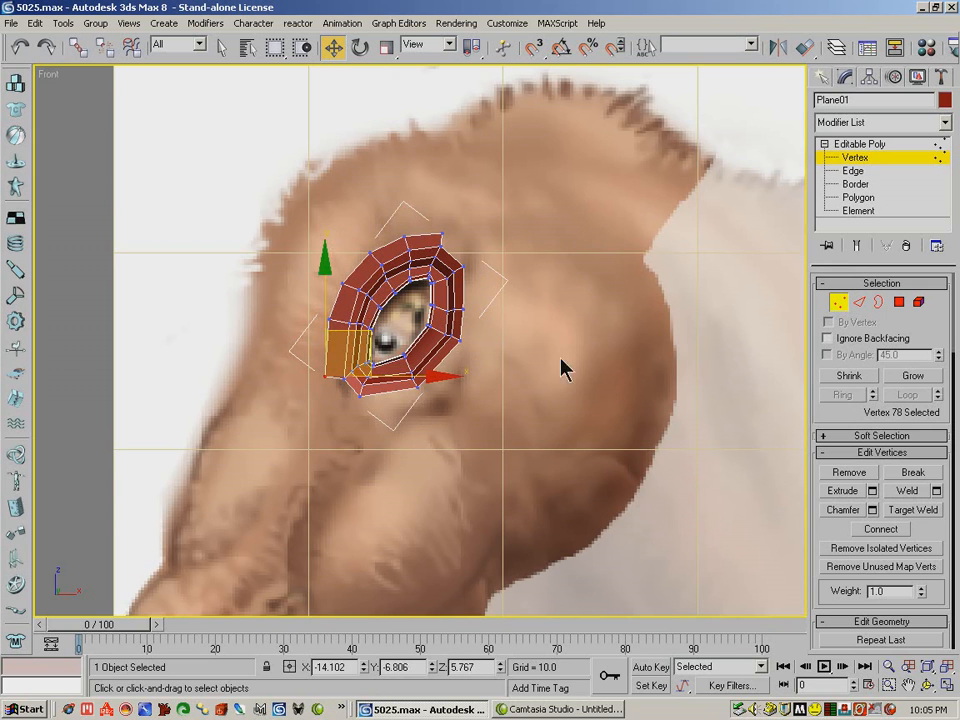
- Move the new row's six outer vertices together along the Y axis to about -6.42, giving the brow area depth
{"action": "key", "text": "ctrl+r"}
{"action": "left_click_drag", "start_coordinate": [509, 435], "coordinate": [319, 155]}
{"action": "left_click", "coordinate": [333, 47]}
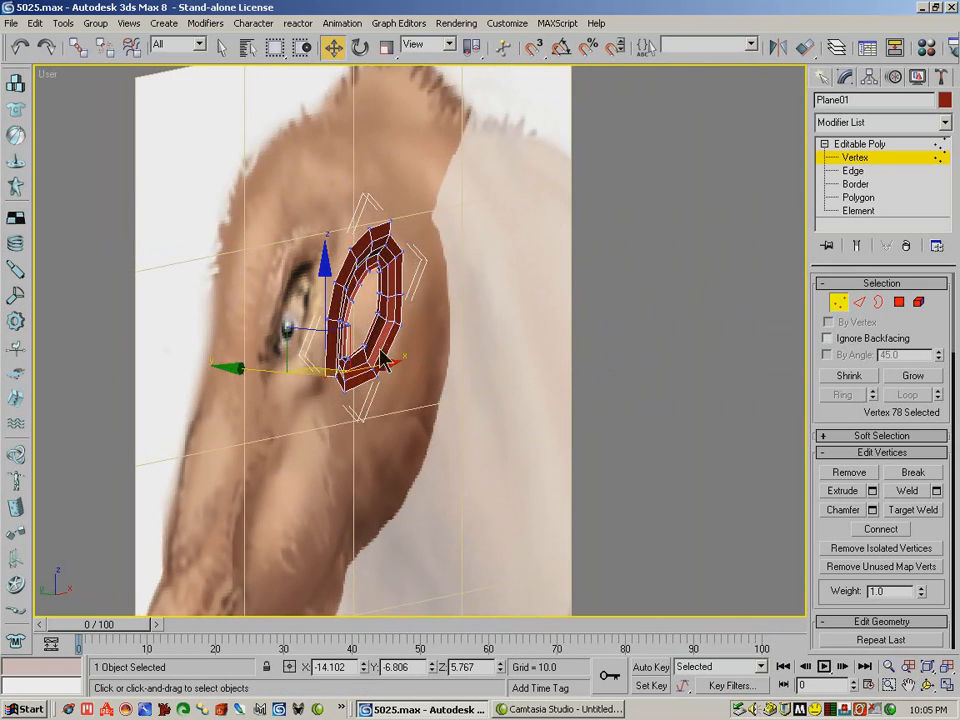
{"action": "left_click", "coordinate": [340, 303], "text": "ctrl"}
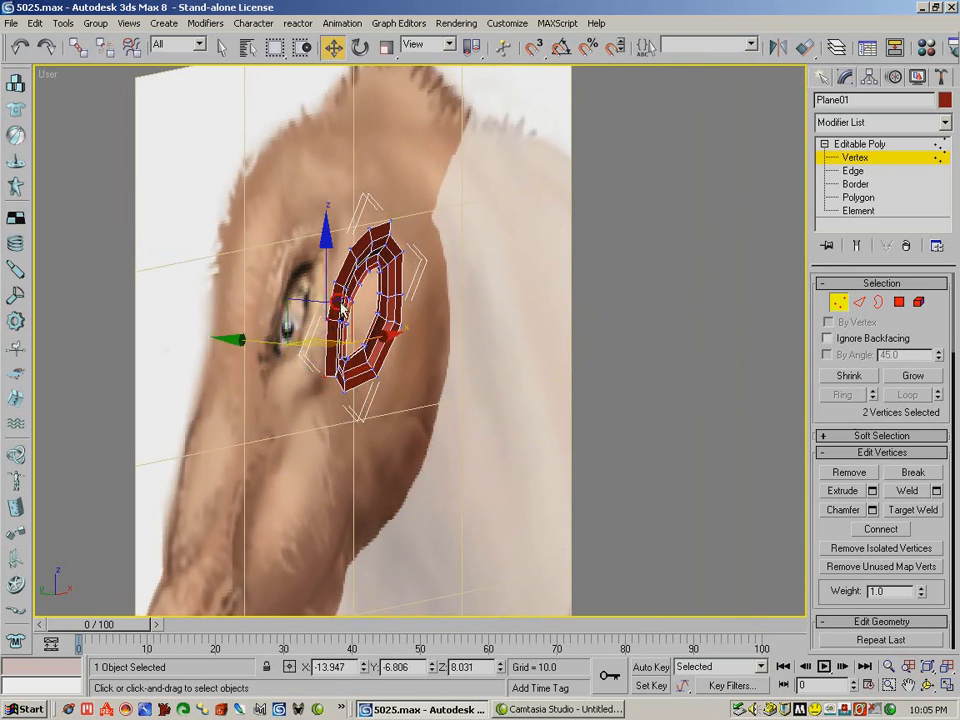
{"action": "left_click", "coordinate": [335, 281], "text": "ctrl"}
{"action": "left_click", "coordinate": [350, 249], "text": "ctrl"}
{"action": "left_click", "coordinate": [370, 230], "text": "ctrl"}
{"action": "left_click", "coordinate": [390, 223], "text": "ctrl"}
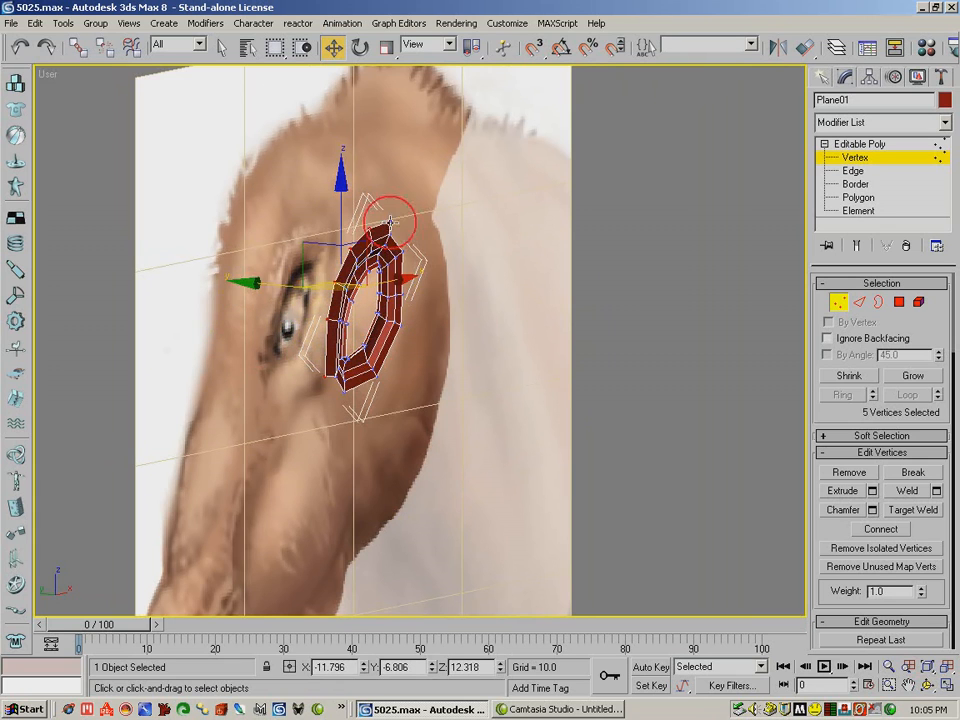
{"action": "left_click", "coordinate": [369, 257], "text": "ctrl"}
{"action": "left_click_drag", "start_coordinate": [290, 273], "coordinate": [285, 273]}
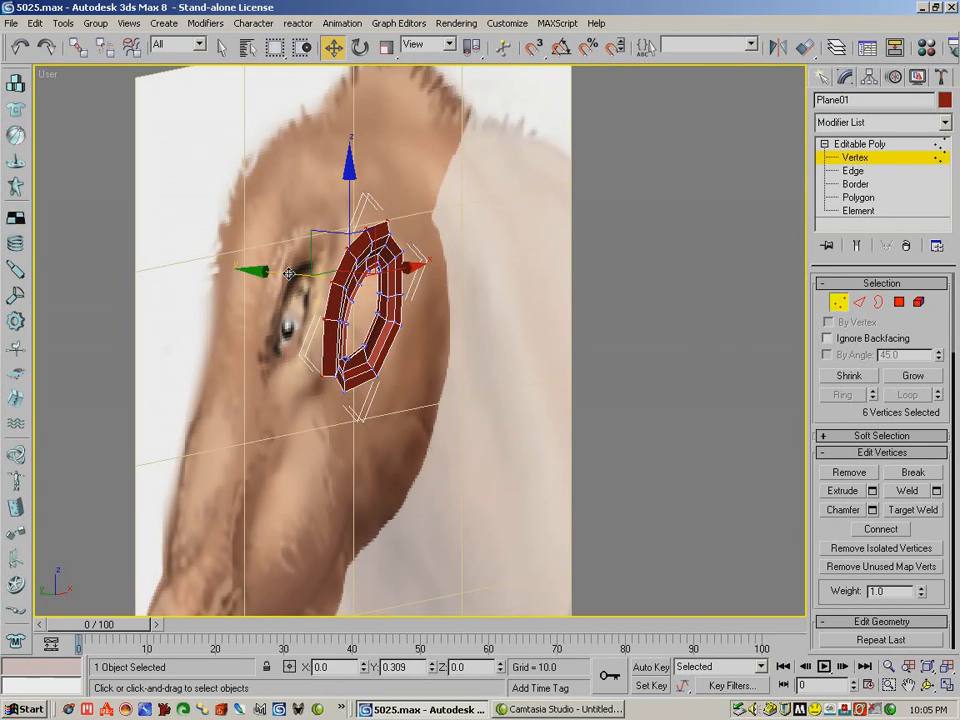
- Return to the front view and select the middle outer edge of the new row, facing the forehead
{"action": "left_click", "coordinate": [928, 686]}
{"action": "left_click_drag", "start_coordinate": [370, 305], "coordinate": [257, 337]}
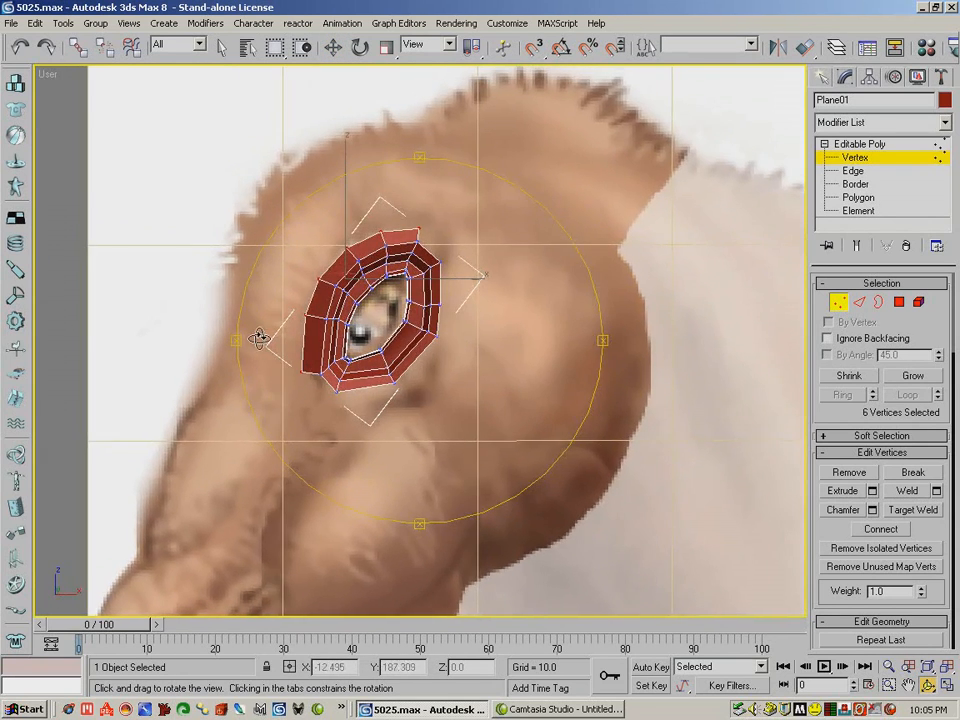
{"action": "key", "text": "f"}
{"action": "left_click", "coordinate": [888, 685]}
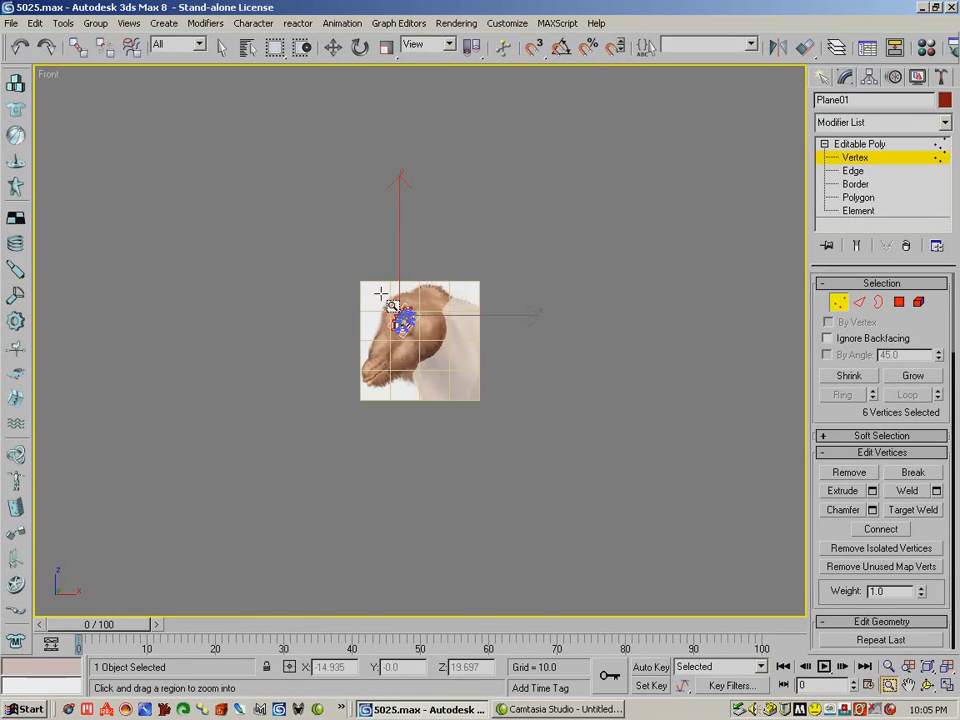
{"action": "left_click_drag", "start_coordinate": [381, 291], "coordinate": [429, 354]}
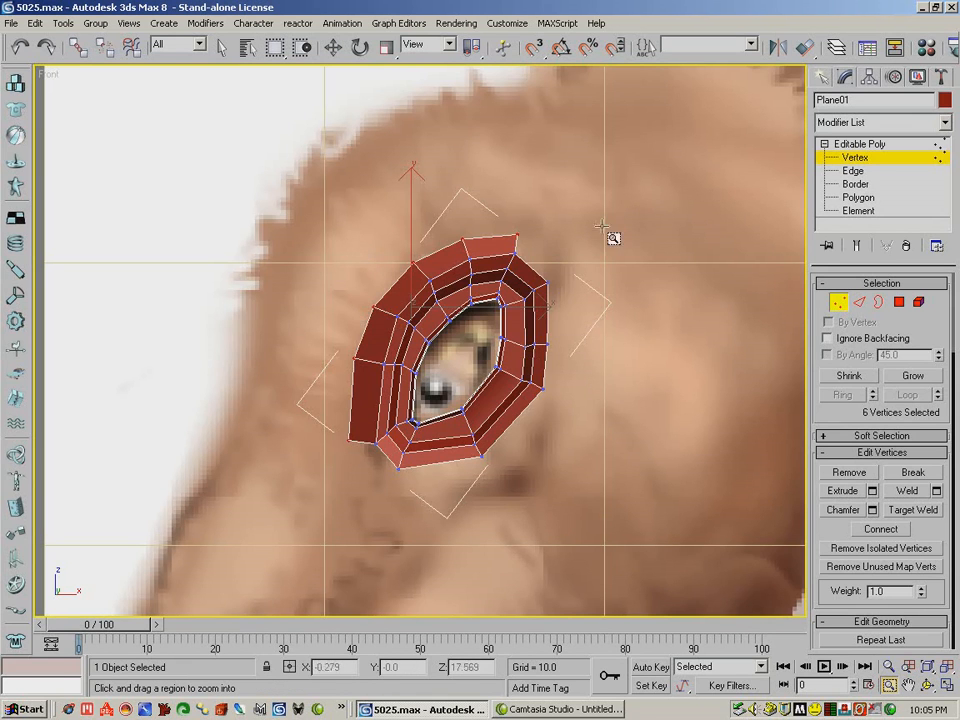
{"action": "left_click", "coordinate": [859, 302]}
{"action": "key", "text": "w"}
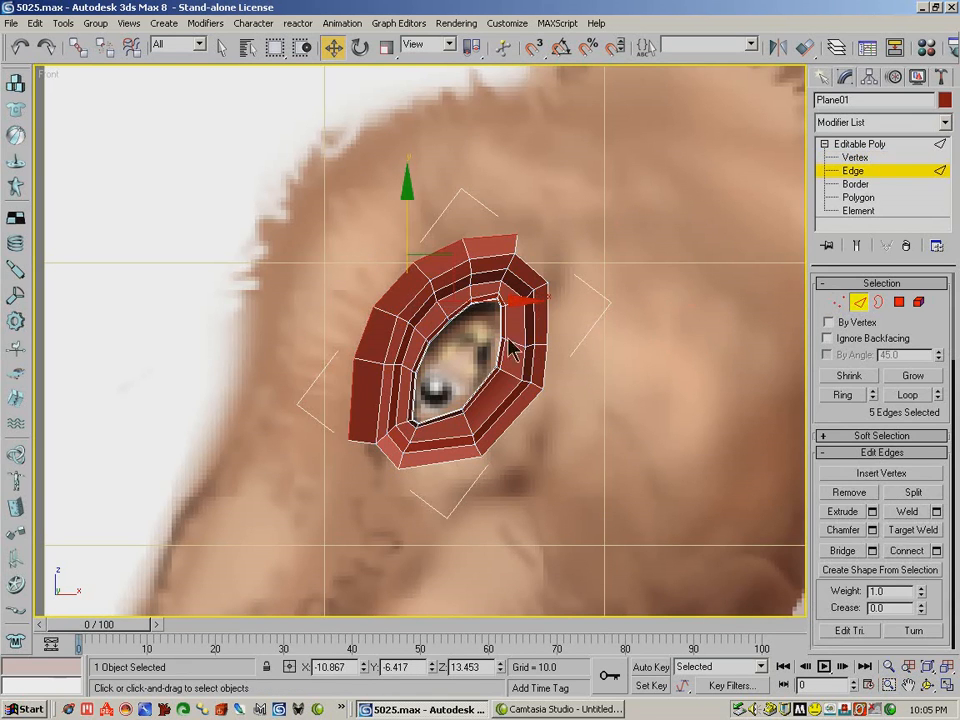
{"action": "left_click", "coordinate": [431, 290]}
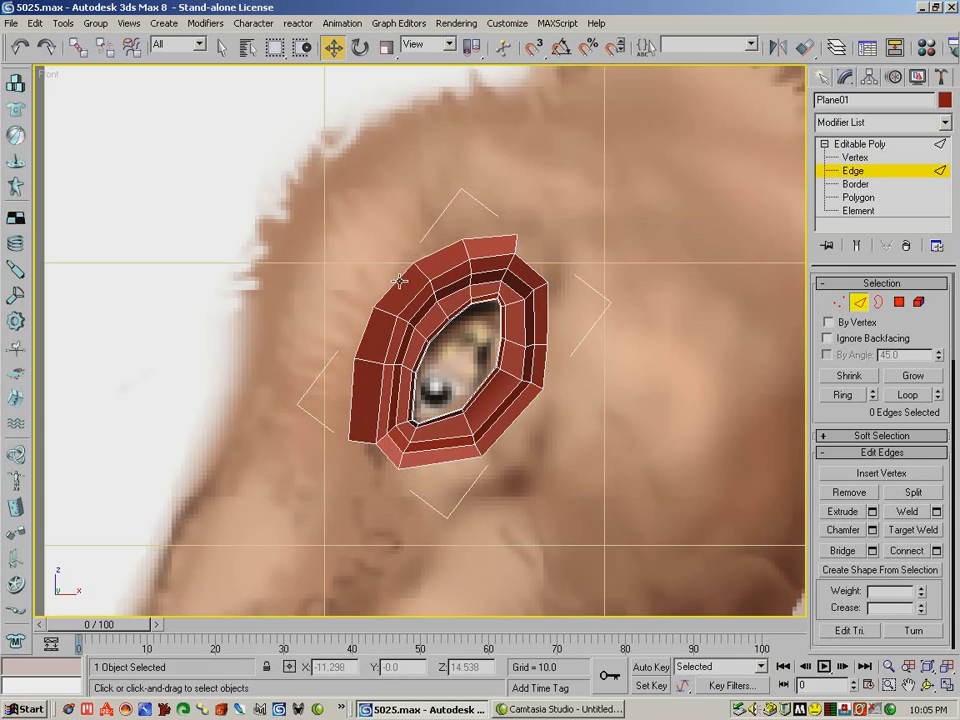
{"action": "left_click", "coordinate": [452, 294]}
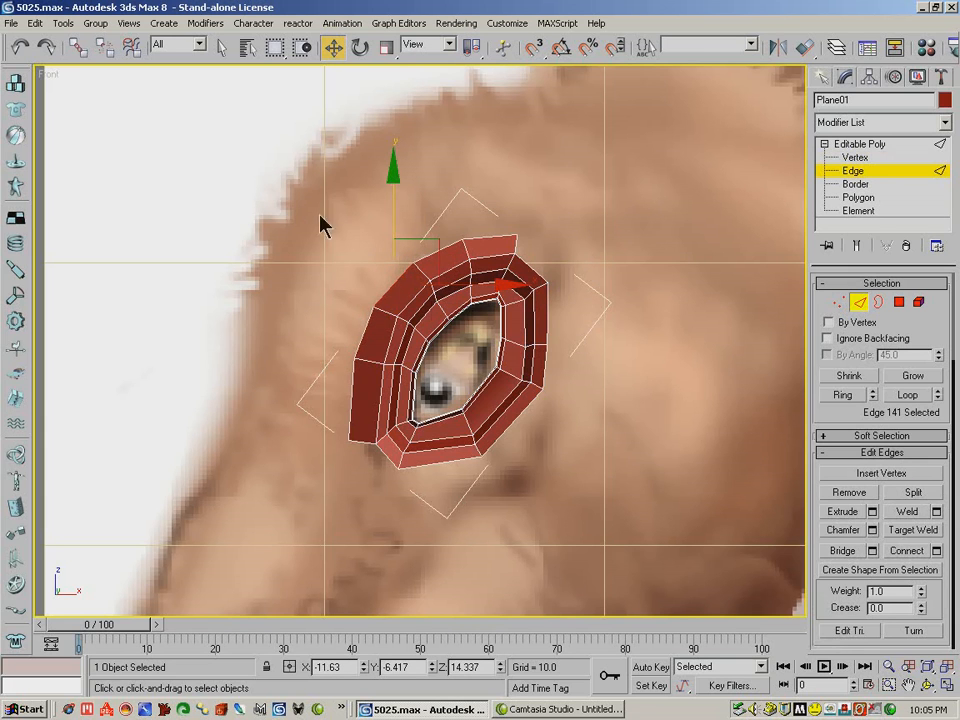
- Try extruding the selected edge straight up along the Z axis from an angled view
{"action": "key", "text": "ctrl+r"}
{"action": "left_click_drag", "start_coordinate": [450, 381], "coordinate": [540, 383]}
{"action": "left_click", "coordinate": [333, 47]}
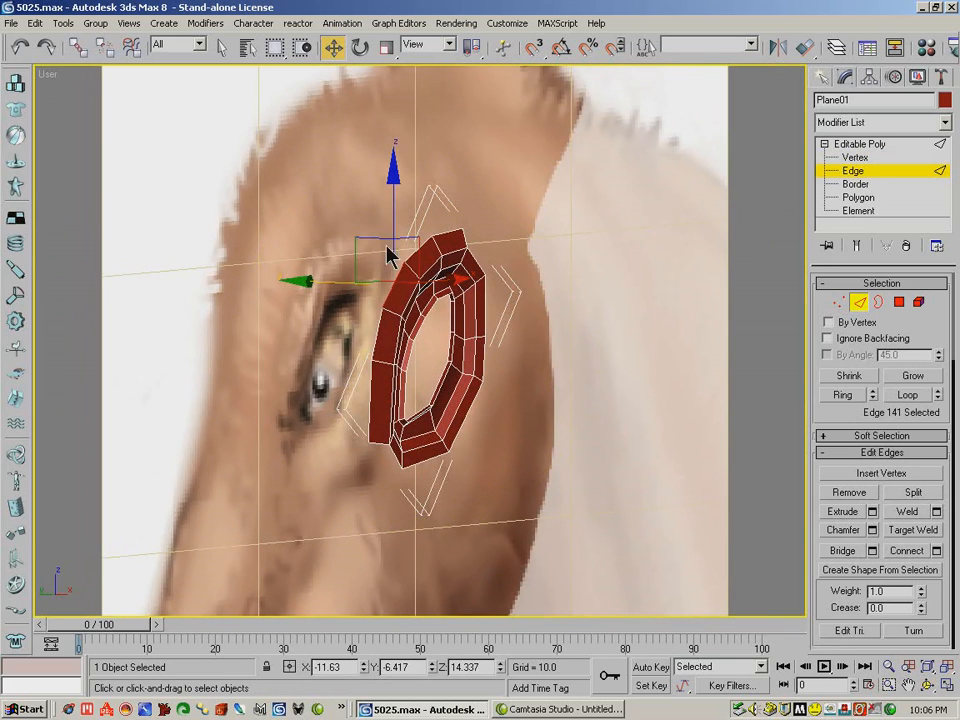
{"action": "left_click_drag", "start_coordinate": [394, 222], "coordinate": [387, 193], "text": "shift"}
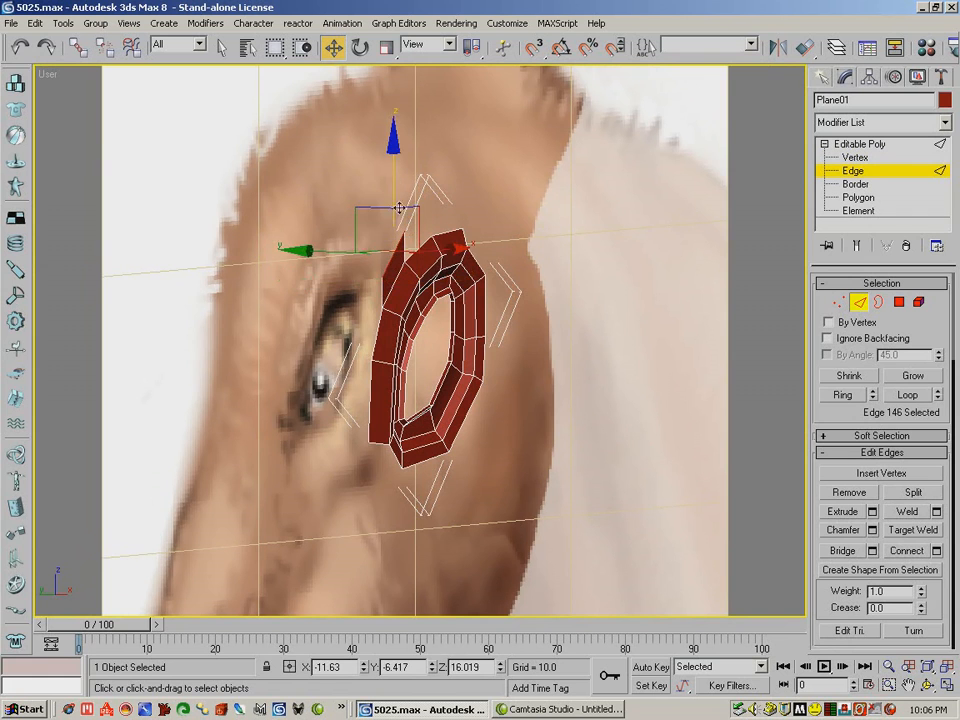
{"action": "left_click", "coordinate": [22, 48]}
- In the front view, extrude the selected edge repeatedly into a strip of five polygons reaching the forehead outline
{"action": "key", "text": "f"}
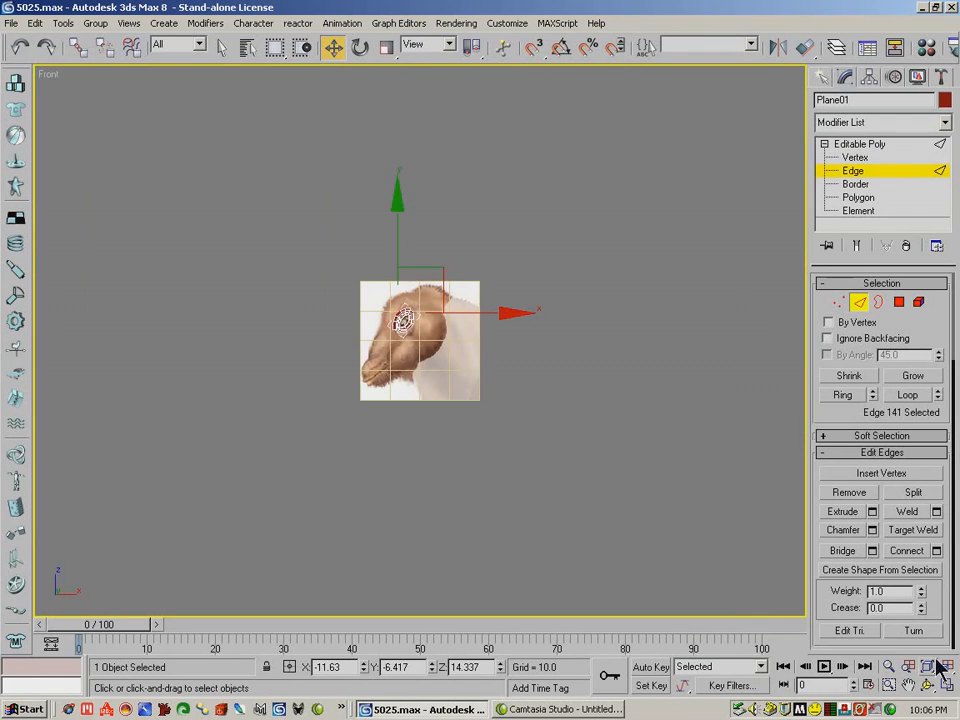
{"action": "left_click", "coordinate": [889, 686]}
{"action": "left_click_drag", "start_coordinate": [375, 298], "coordinate": [446, 353]}
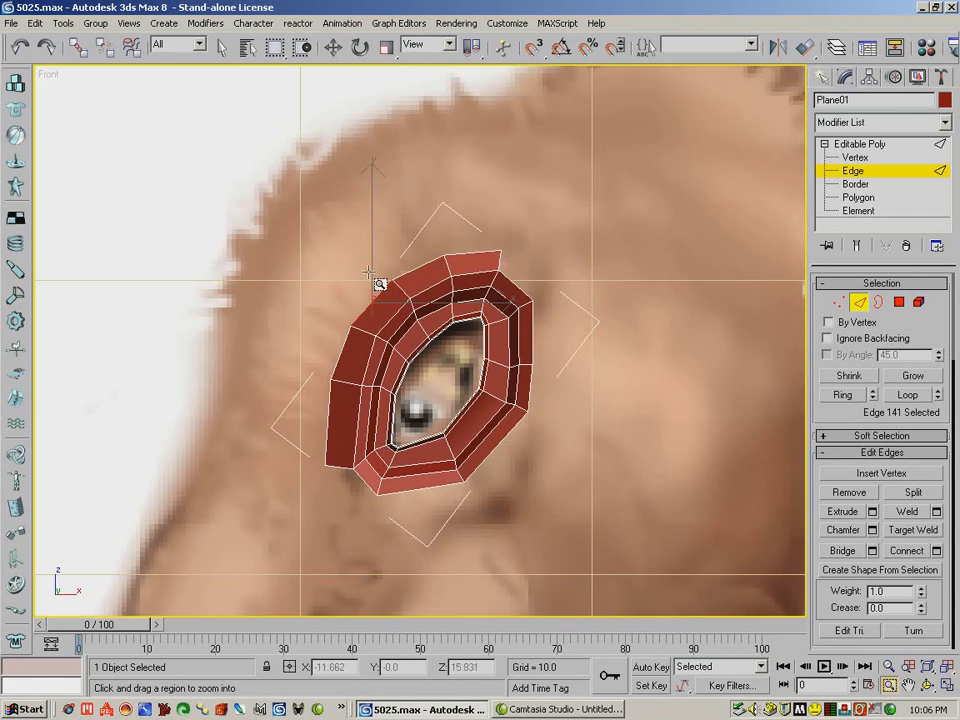
{"action": "left_click", "coordinate": [333, 46]}
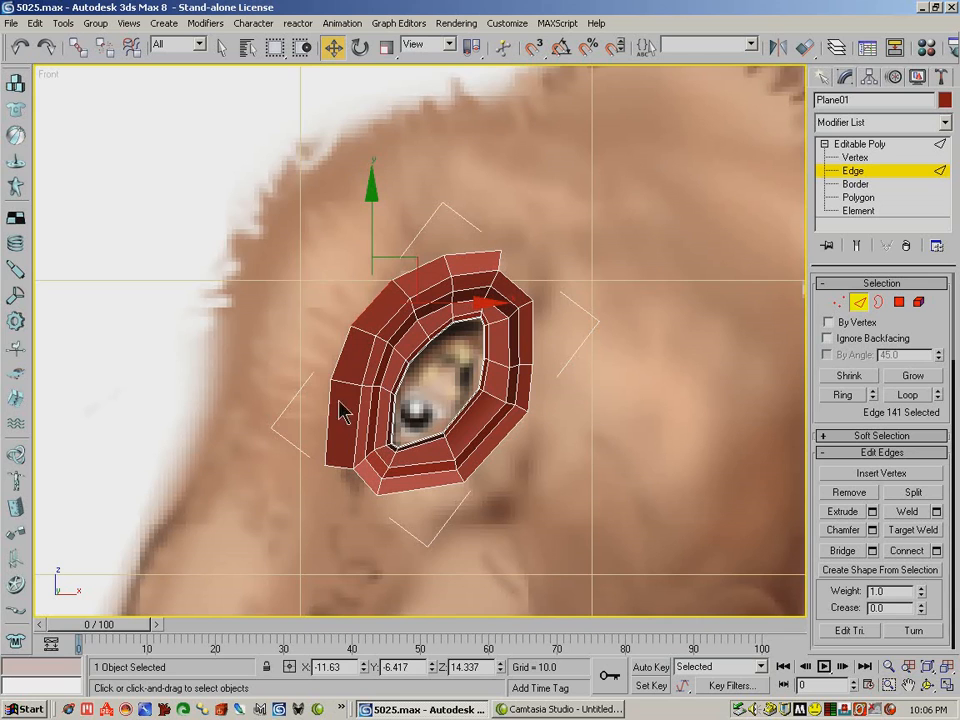
{"action": "left_click_drag", "start_coordinate": [425, 265], "coordinate": [270, 189], "text": "shift"}
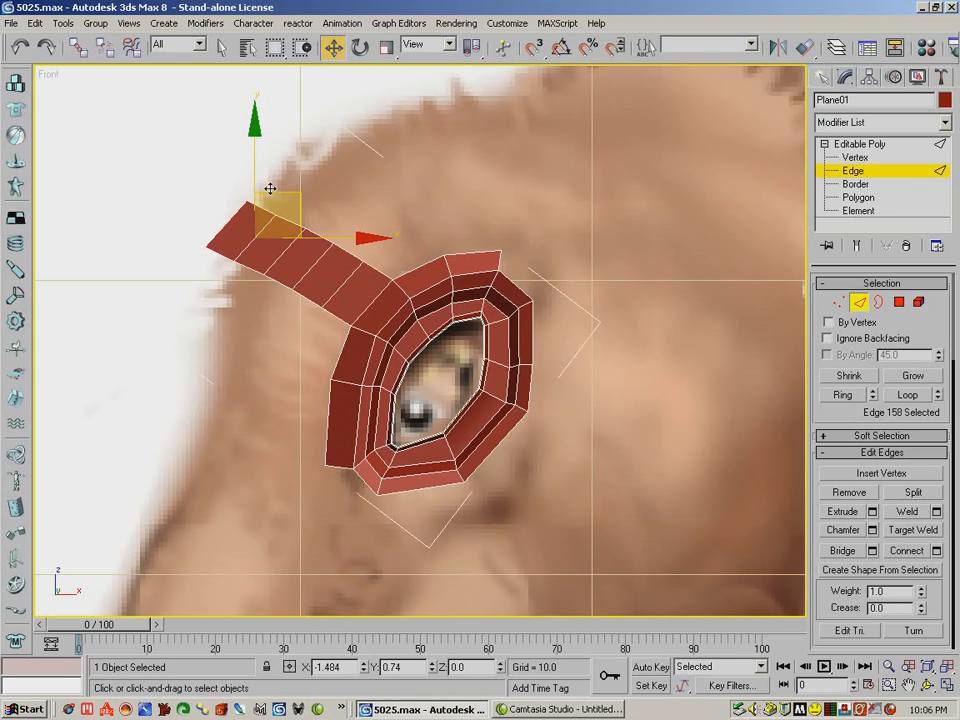
- From an angled view, move the forehead strip's end edge along Y to the head's centre line and the next edge to about -2.19
{"action": "left_click", "coordinate": [930, 685]}
{"action": "left_click_drag", "start_coordinate": [336, 306], "coordinate": [441, 311]}
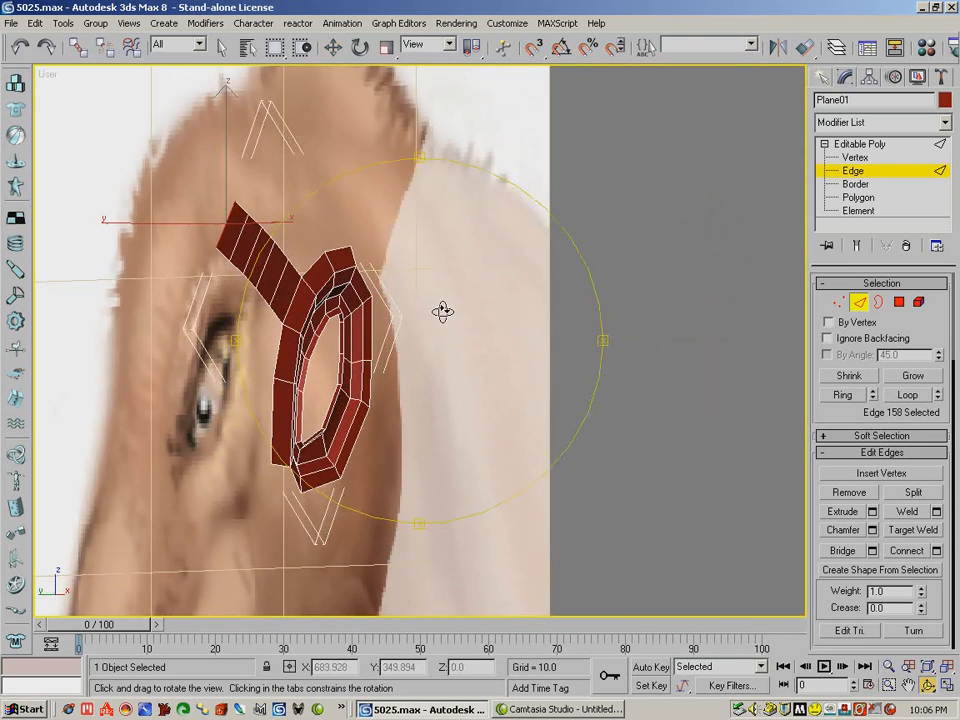
{"action": "left_click", "coordinate": [333, 47]}
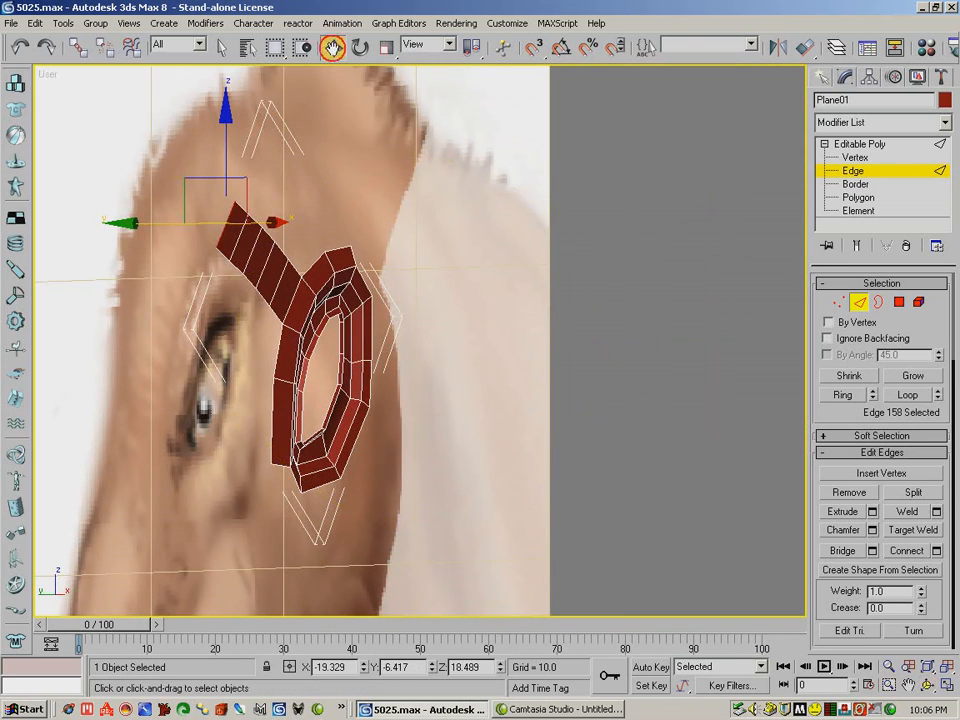
{"action": "left_click_drag", "start_coordinate": [182, 222], "coordinate": [75, 232], "text": "shift"}
{"action": "left_click", "coordinate": [237, 246]}
{"action": "left_click_drag", "start_coordinate": [181, 236], "coordinate": [110, 237]}
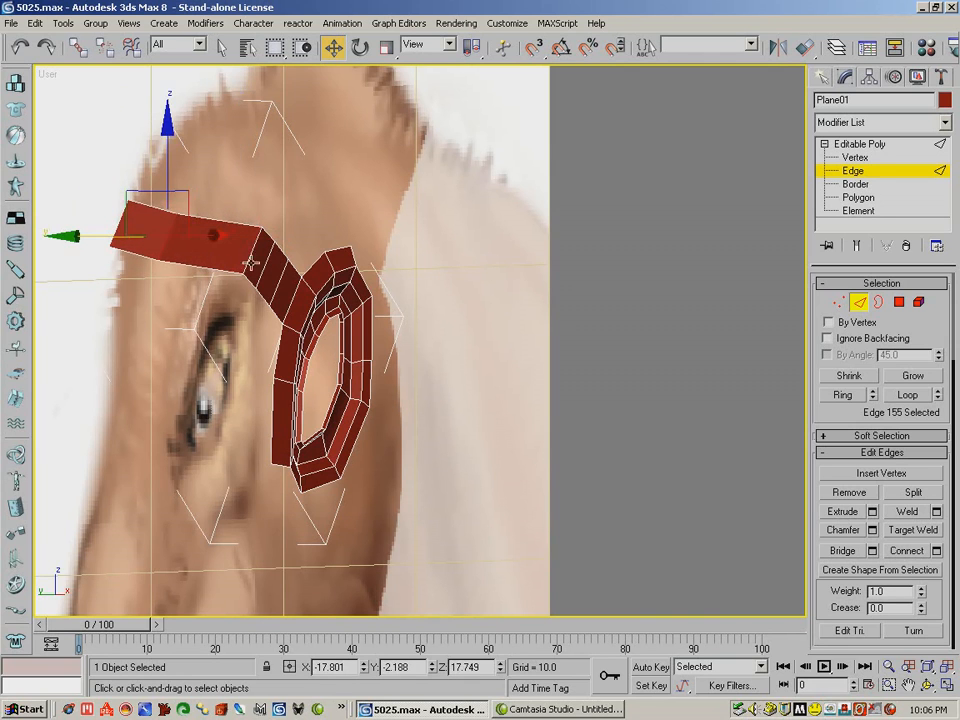
- Move the strip's three remaining cross edges along Y to about -3.47, -4.75 and -5.79, curving it back toward the eye ring
{"action": "left_click", "coordinate": [250, 252]}
{"action": "left_click_drag", "start_coordinate": [213, 249], "coordinate": [190, 262]}
{"action": "left_click", "coordinate": [264, 260]}
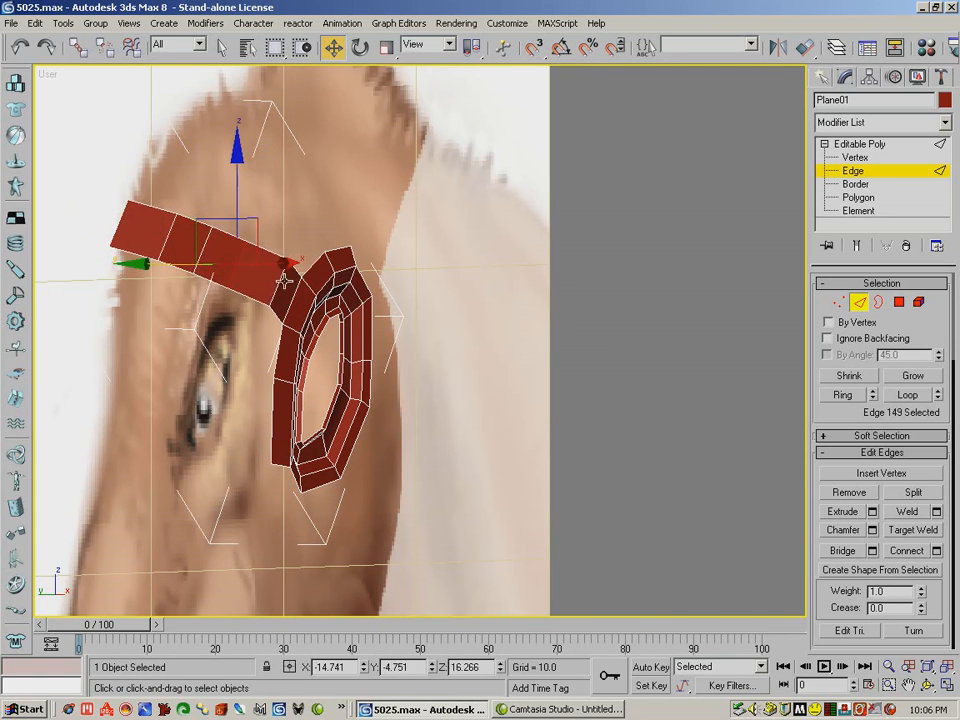
{"action": "left_click", "coordinate": [258, 276]}
{"action": "left_click_drag", "start_coordinate": [242, 283], "coordinate": [232, 283]}
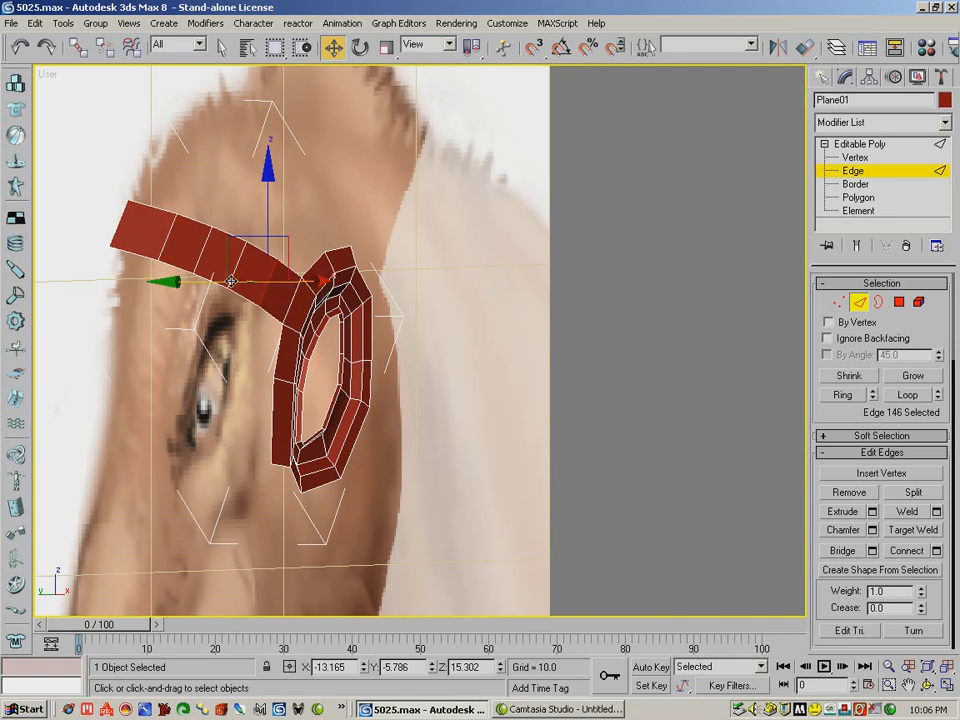
- Examine the forehead strip's curvature from several angles
{"action": "left_click", "coordinate": [929, 690]}
{"action": "left_click_drag", "start_coordinate": [369, 321], "coordinate": [360, 160]}
{"action": "left_click", "coordinate": [332, 47]}
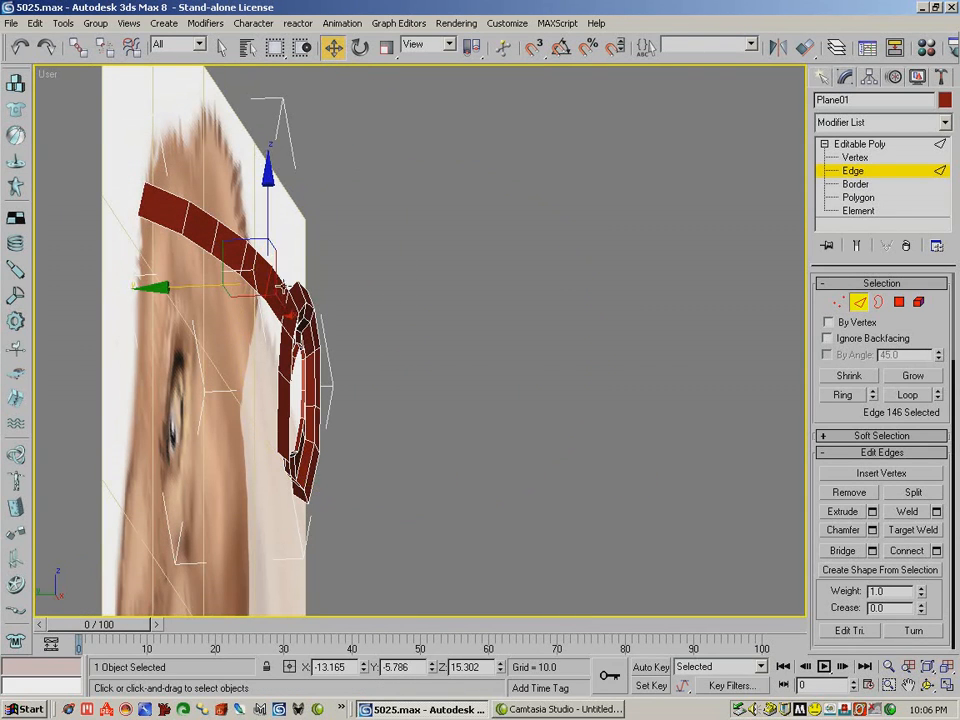
{"action": "left_click", "coordinate": [929, 690]}
{"action": "left_click_drag", "start_coordinate": [443, 401], "coordinate": [330, 200]}
{"action": "left_click", "coordinate": [332, 47]}
{"action": "left_click", "coordinate": [242, 261]}
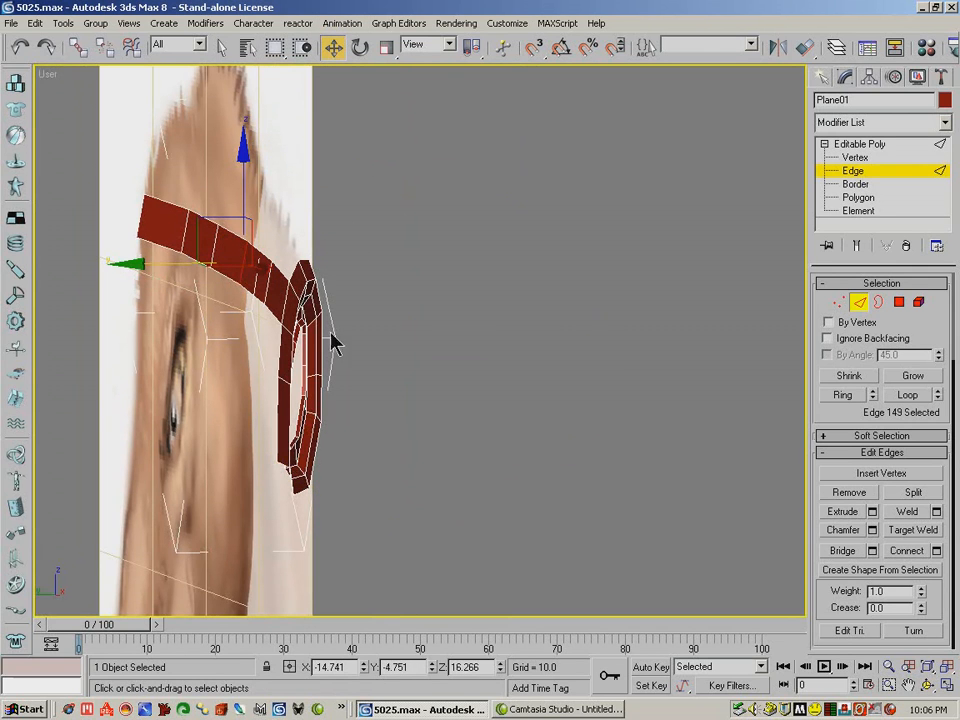
{"action": "left_click", "coordinate": [928, 686]}
{"action": "mouse_move", "coordinate": [330, 330]}
{"action": "left_mouse_down"}
{"action": "mouse_move", "coordinate": [347, 332]}
{"action": "mouse_move", "coordinate": [321, 336]}
{"action": "mouse_move", "coordinate": [327, 326]}
{"action": "left_mouse_up"}
{"action": "left_click", "coordinate": [332, 47]}
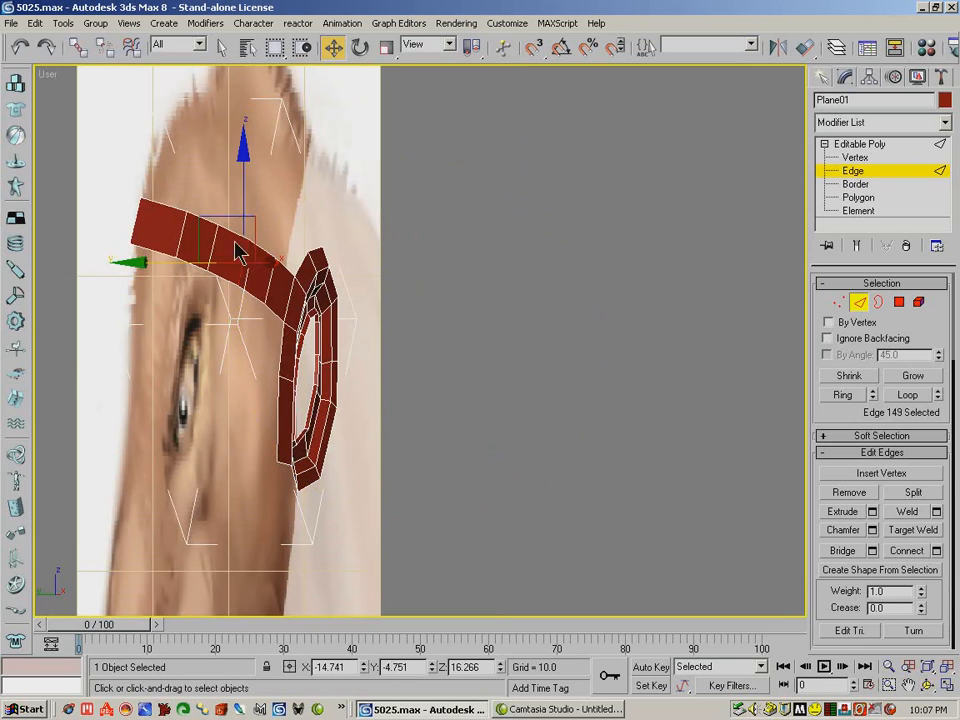
- Shift the forehead strip's middle cross edges in X and Y, placing the second one from the eye ring at about Y -5.07
{"action": "left_click", "coordinate": [214, 243]}
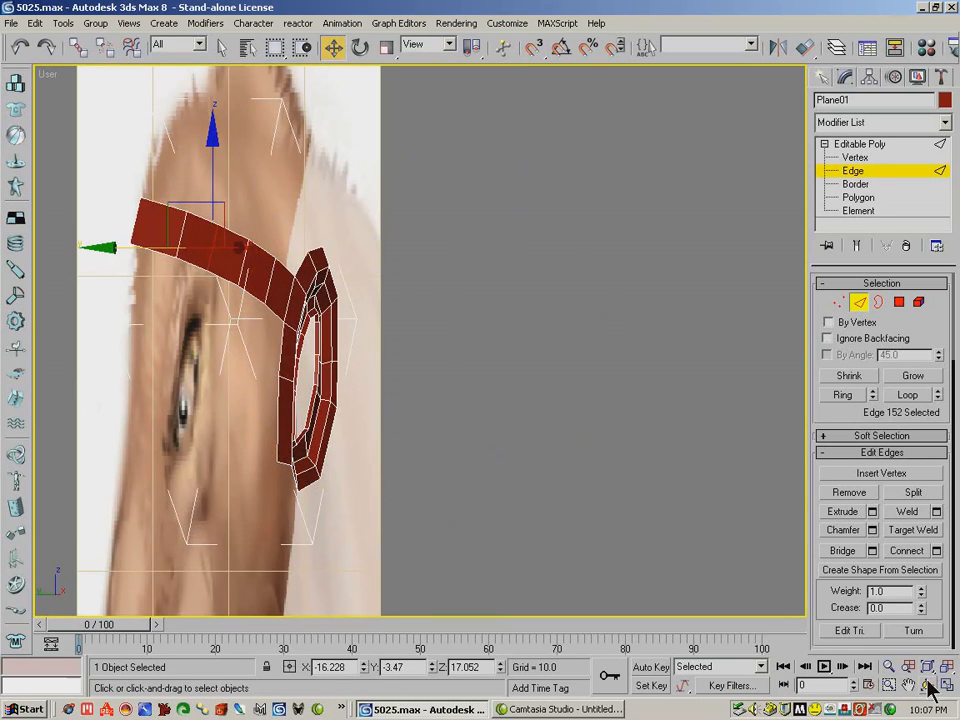
{"action": "key", "text": "ctrl+r"}
{"action": "left_click_drag", "start_coordinate": [343, 317], "coordinate": [383, 228]}
{"action": "left_click", "coordinate": [332, 47]}
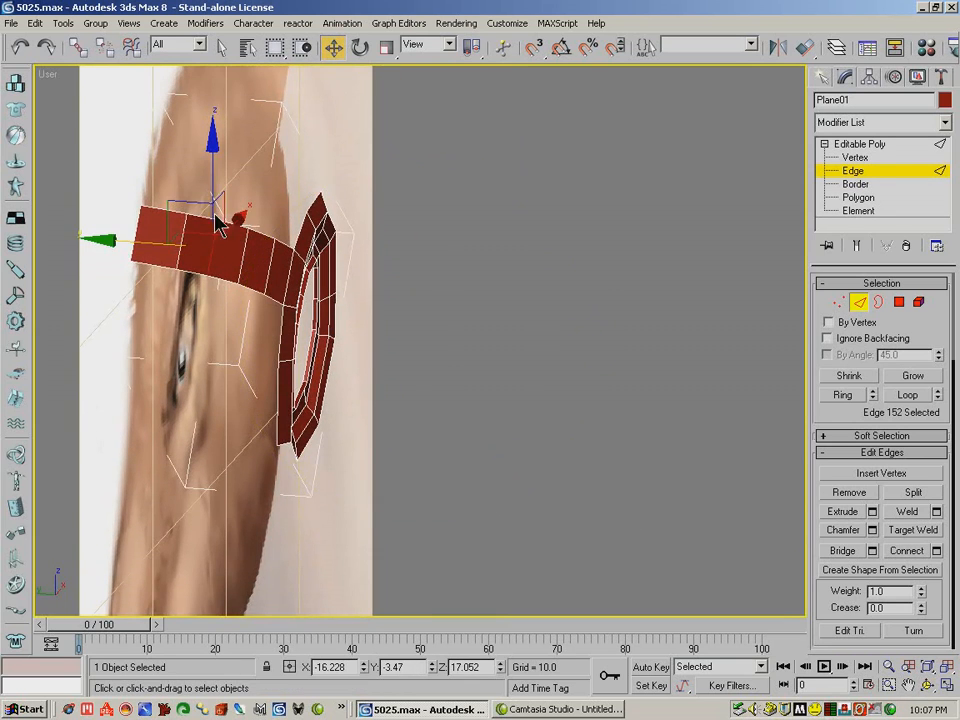
{"action": "mouse_move", "coordinate": [195, 236]}
{"action": "left_mouse_down"}
{"action": "mouse_move", "coordinate": [203, 237]}
{"action": "mouse_move", "coordinate": [170, 231]}
{"action": "left_mouse_up"}
{"action": "left_click_drag", "start_coordinate": [181, 218], "coordinate": [219, 193]}
{"action": "left_click", "coordinate": [221, 240]}
{"action": "left_click", "coordinate": [224, 245]}
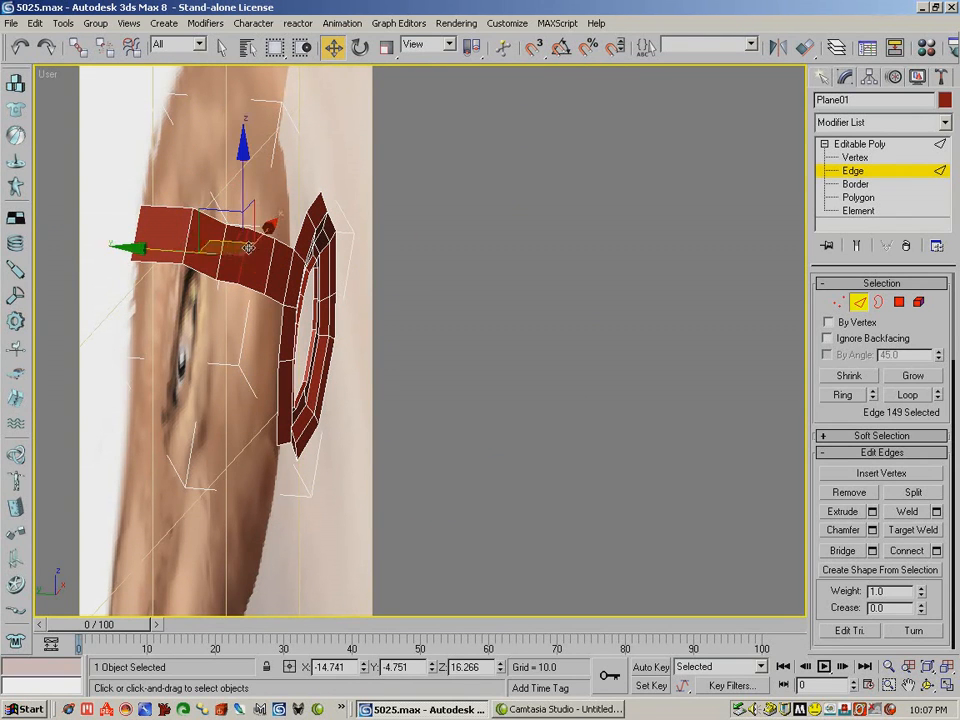
{"action": "left_click_drag", "start_coordinate": [224, 245], "coordinate": [231, 245]}
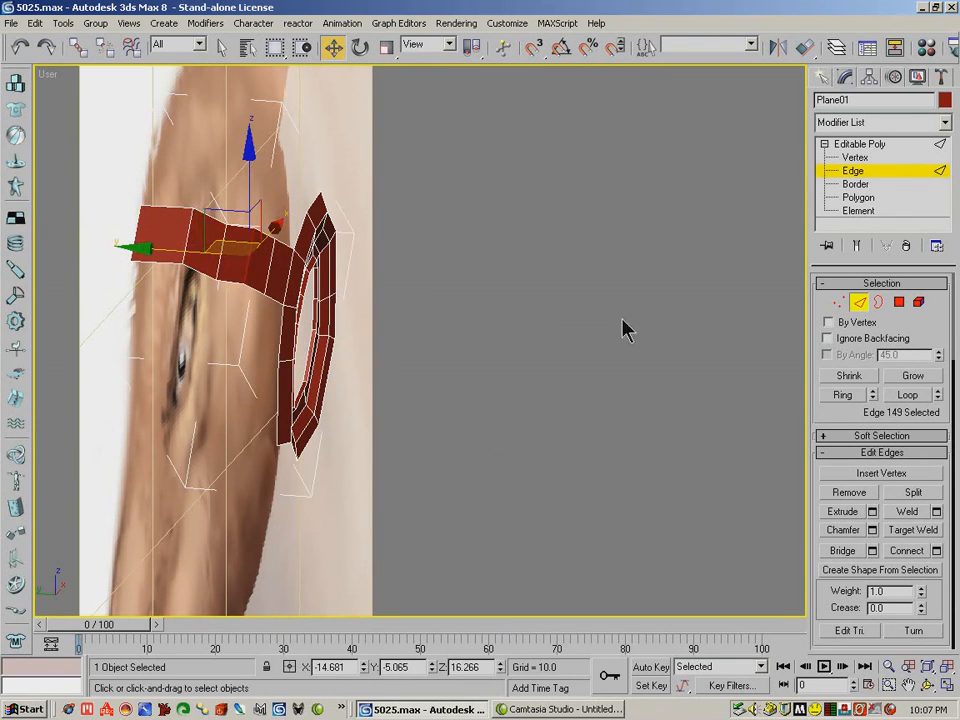
- Facing the side reference, realign the second and third cross edges from the forehead tip in X and Z to straighten the strip
{"action": "left_click", "coordinate": [928, 685]}
{"action": "left_click_drag", "start_coordinate": [385, 345], "coordinate": [262, 343]}
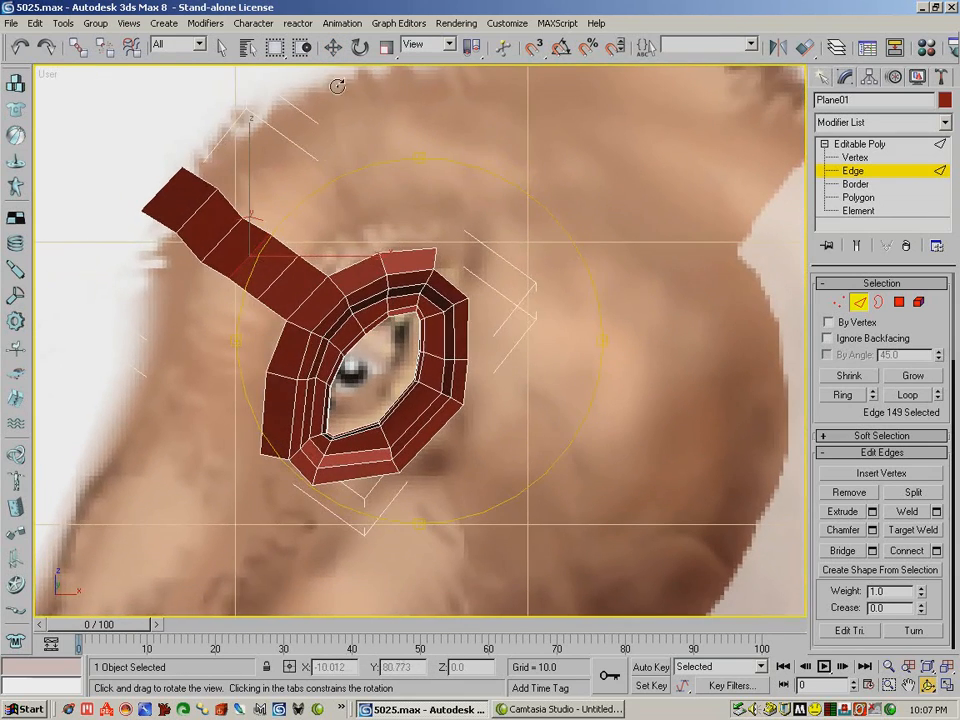
{"action": "left_click", "coordinate": [336, 50]}
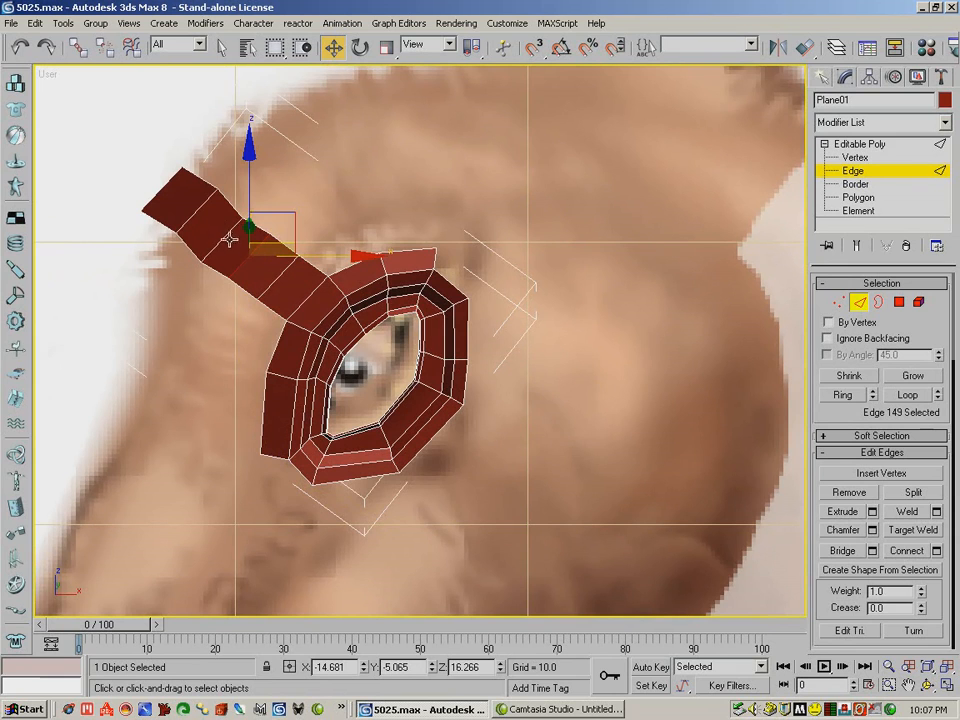
{"action": "left_click", "coordinate": [202, 202]}
{"action": "left_click_drag", "start_coordinate": [240, 168], "coordinate": [238, 171]}
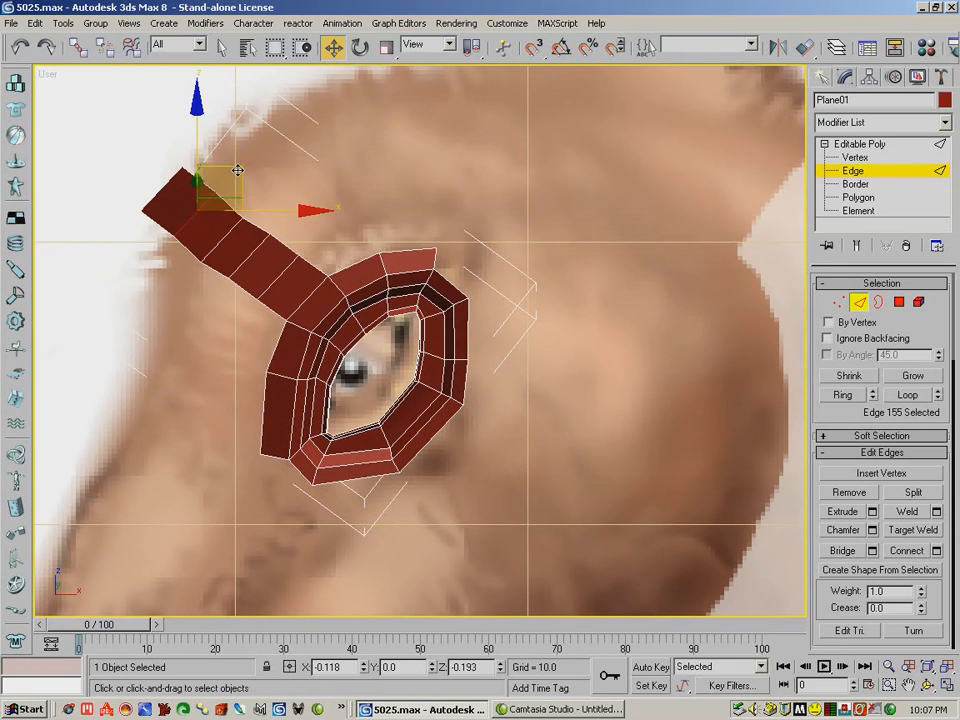
{"action": "left_click", "coordinate": [224, 214]}
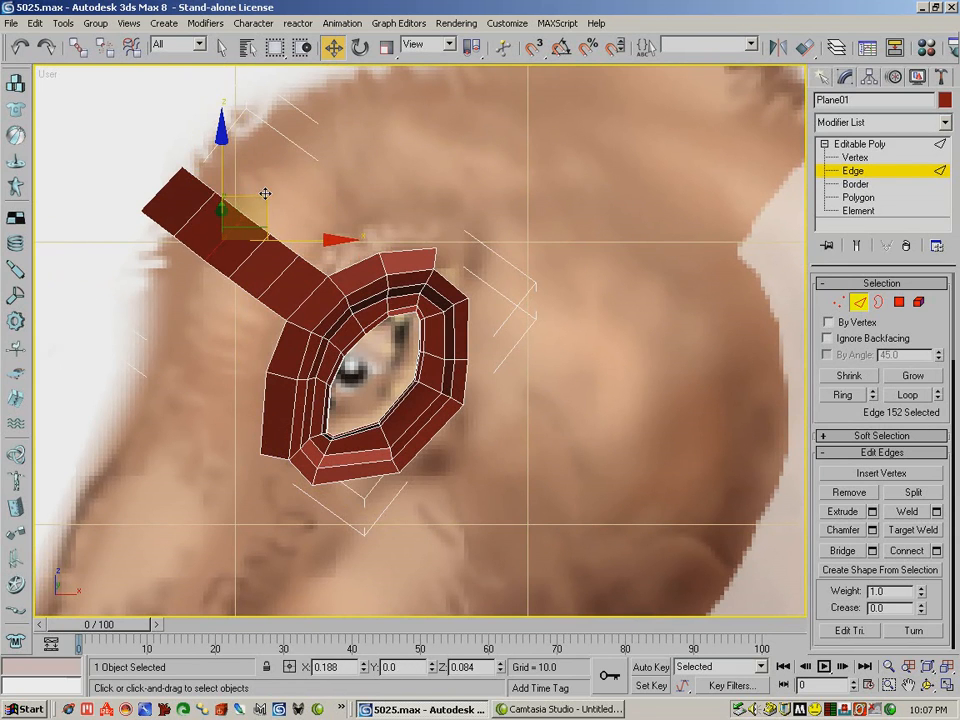
{"action": "left_click_drag", "start_coordinate": [265, 191], "coordinate": [264, 191]}
- Show the mesh close up in the Left view, shaded with Smooth + Highlights and Edged Faces
{"action": "left_click", "coordinate": [926, 687]}
{"action": "left_click_drag", "start_coordinate": [368, 277], "coordinate": [517, 197]}
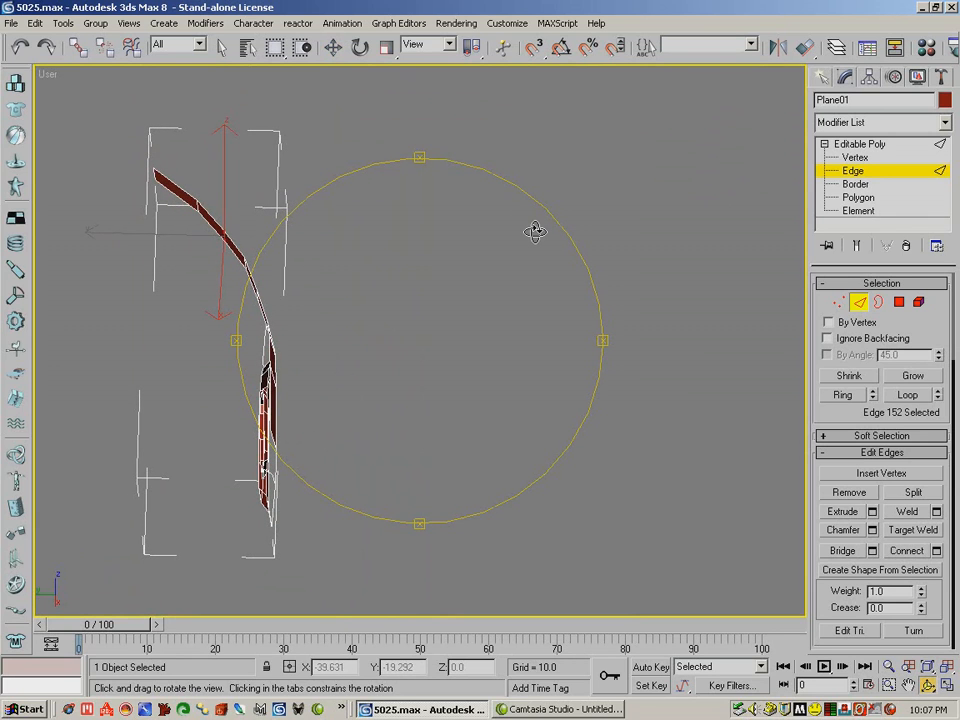
{"action": "key", "text": "l"}
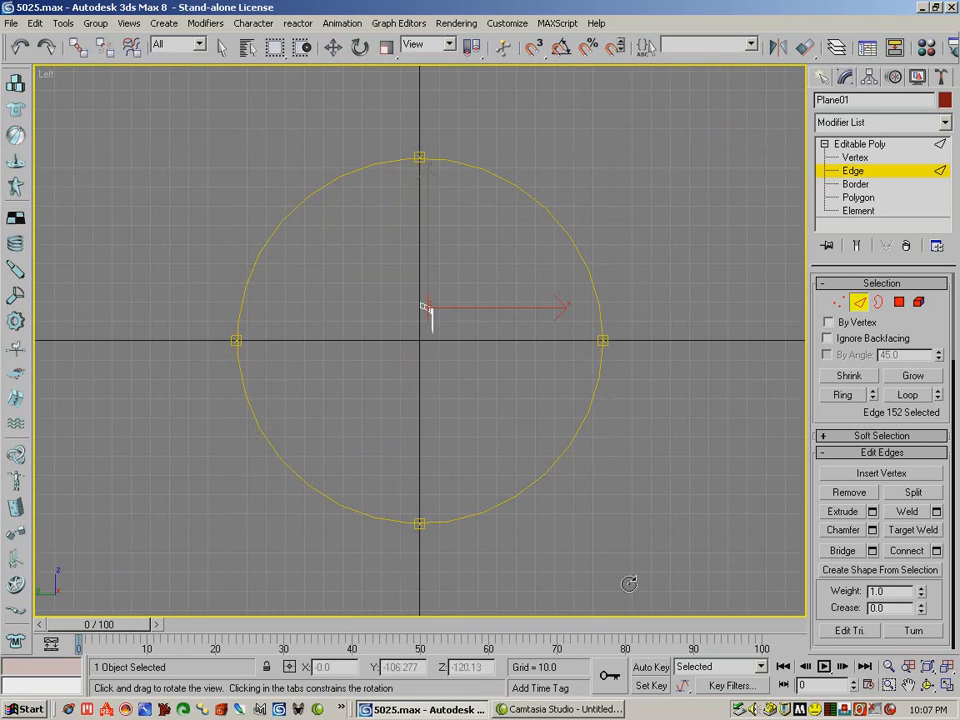
{"action": "key", "text": "ctrl+w"}
{"action": "left_click_drag", "start_coordinate": [408, 290], "coordinate": [460, 355]}
{"action": "left_click_drag", "start_coordinate": [318, 190], "coordinate": [499, 458]}
{"action": "right_click", "coordinate": [50, 76]}
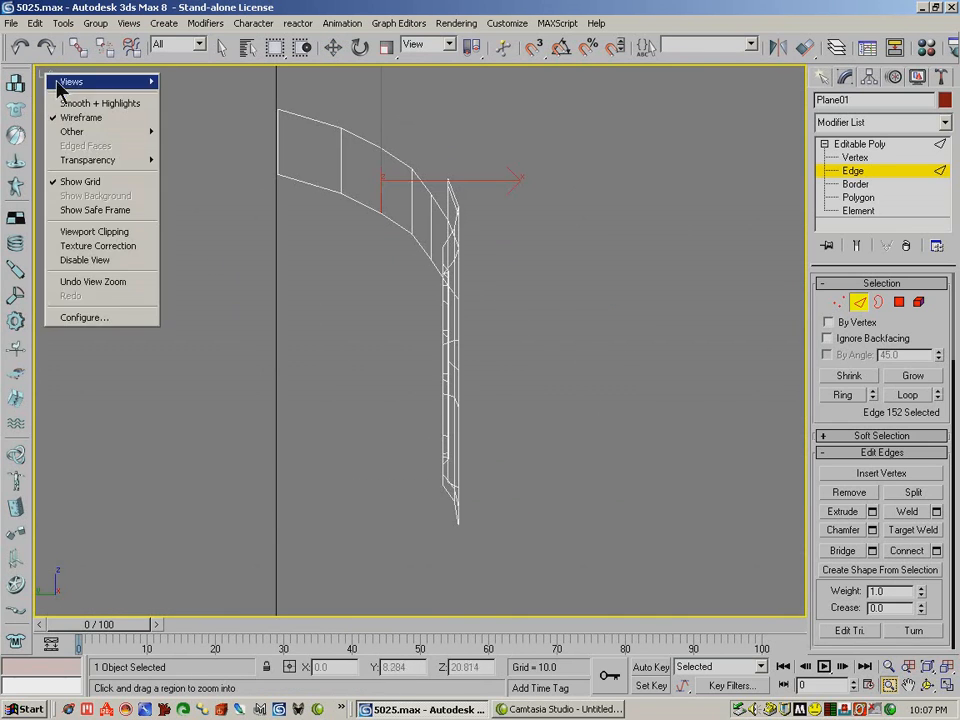
{"action": "left_click", "coordinate": [66, 110]}
{"action": "right_click", "coordinate": [47, 77]}
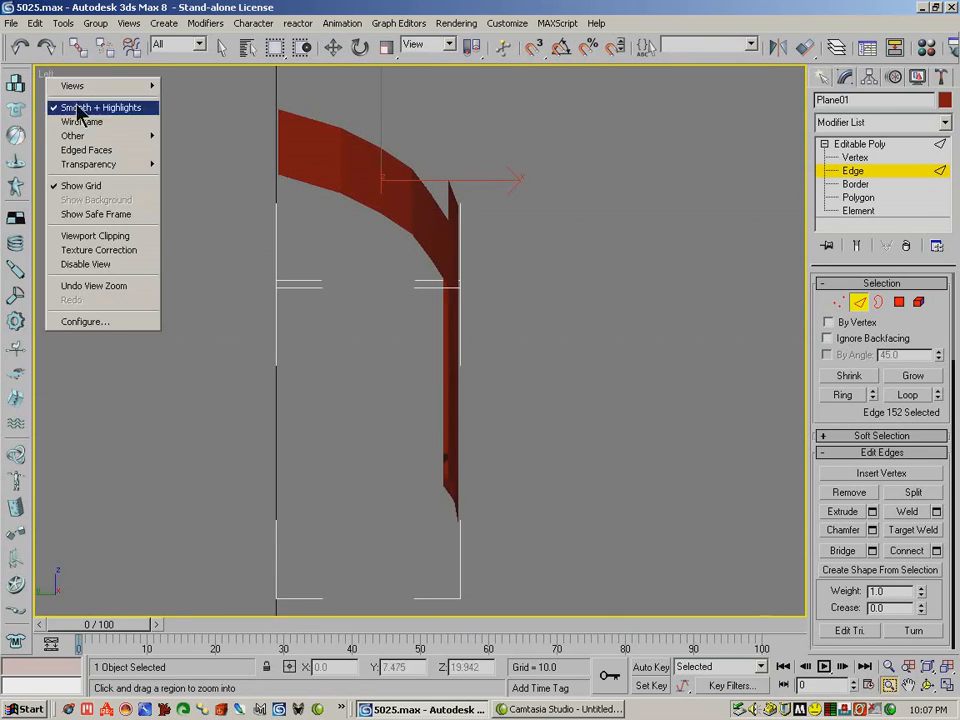
{"action": "left_click", "coordinate": [90, 148]}
- Smooth the strip's profile by raising its middle edge, pushing the edges near the eye outward, and setting the end edge to about Y 0.02
{"action": "left_click", "coordinate": [334, 48]}
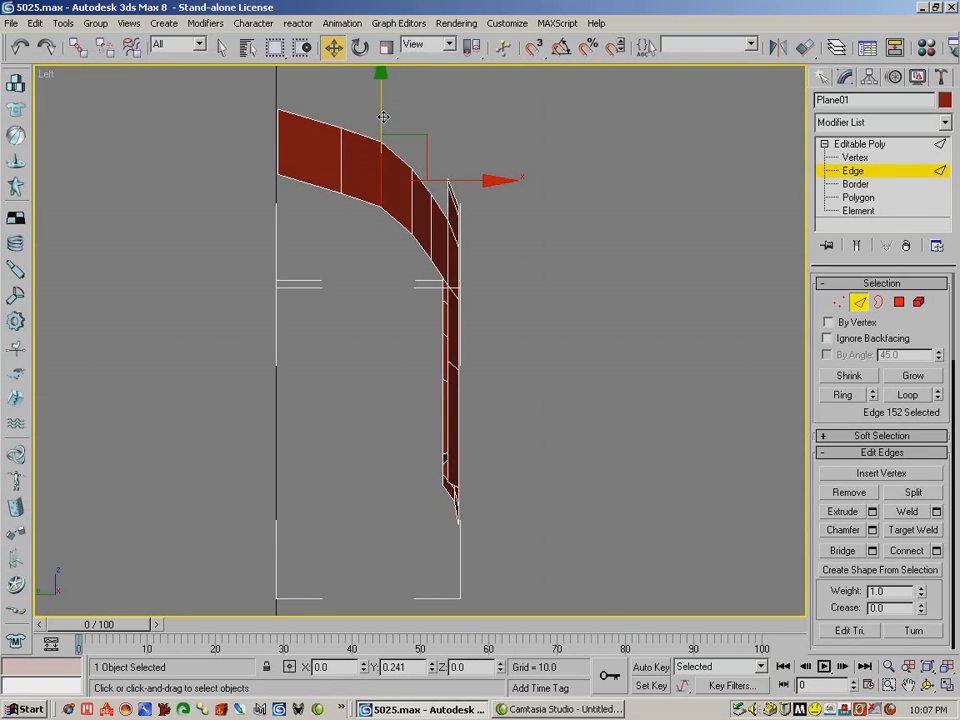
{"action": "left_click", "coordinate": [418, 197]}
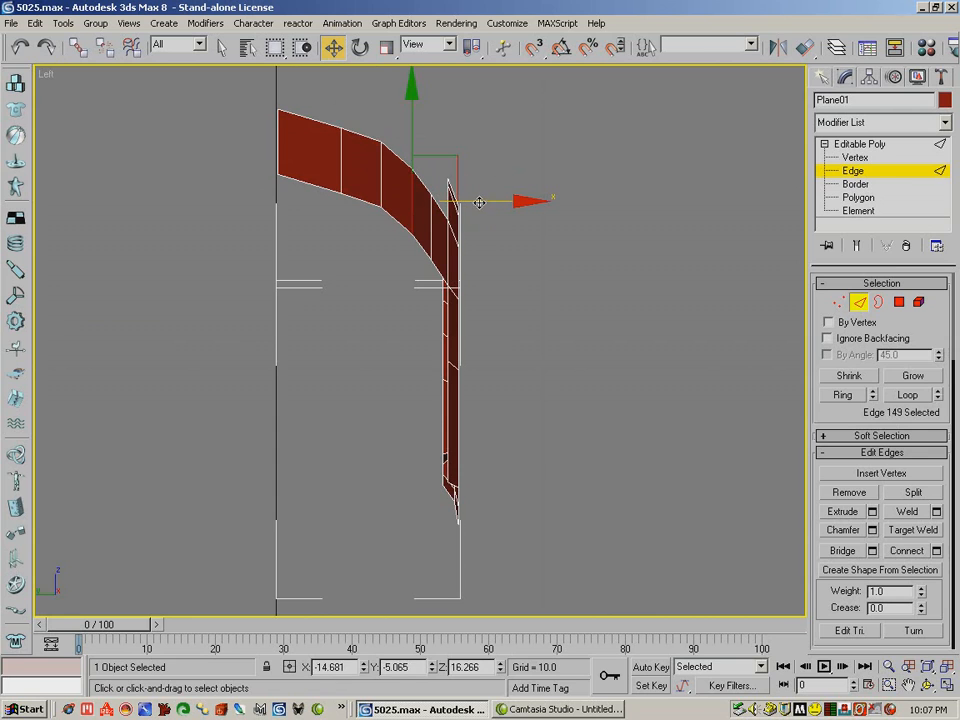
{"action": "left_click", "coordinate": [460, 216]}
{"action": "left_click_drag", "start_coordinate": [486, 228], "coordinate": [493, 225]}
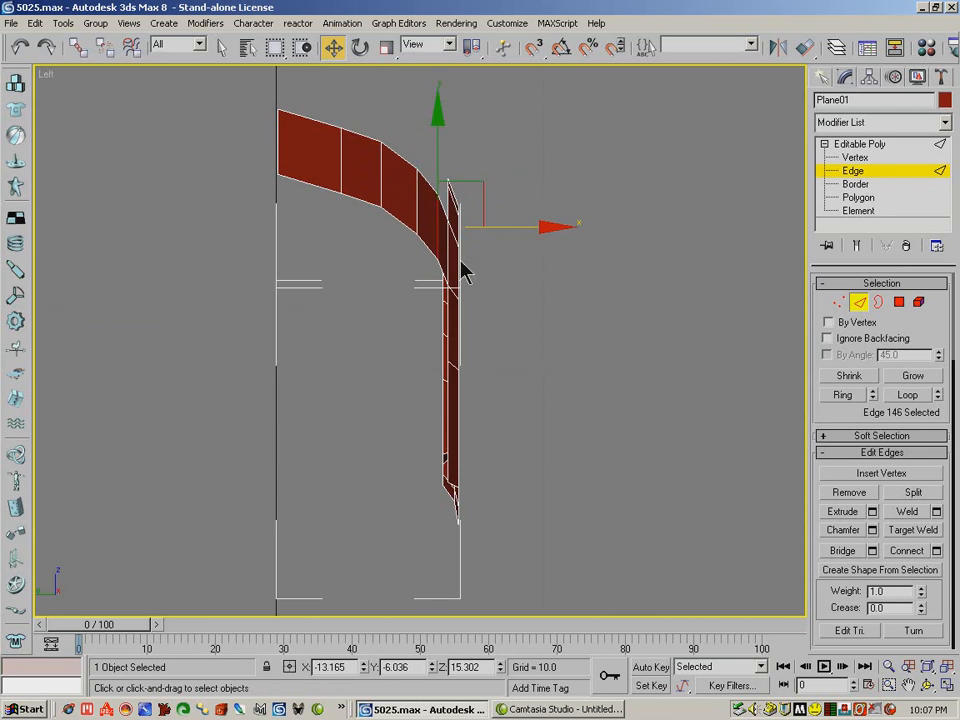
{"action": "left_click", "coordinate": [283, 131]}
{"action": "left_click_drag", "start_coordinate": [351, 144], "coordinate": [345, 144]}
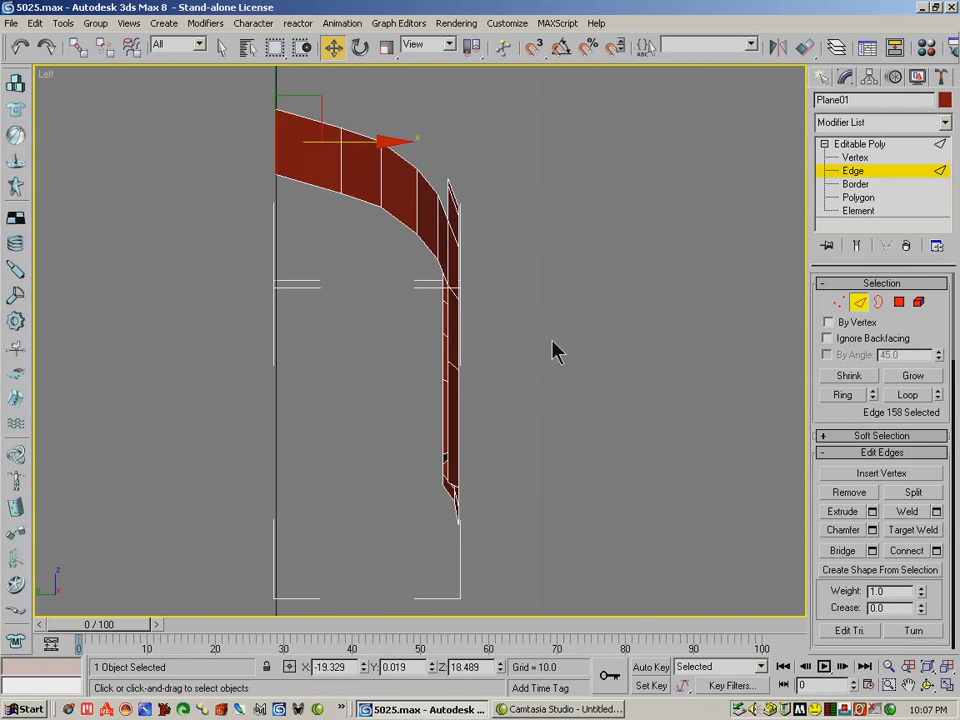
- In the Front view, extrude the eye ring's upper rear edge repeatedly into a straight strip of five polygons reaching the back of the head
{"action": "left_click", "coordinate": [929, 685]}
{"action": "left_click_drag", "start_coordinate": [446, 343], "coordinate": [274, 334]}
{"action": "key", "text": "f"}
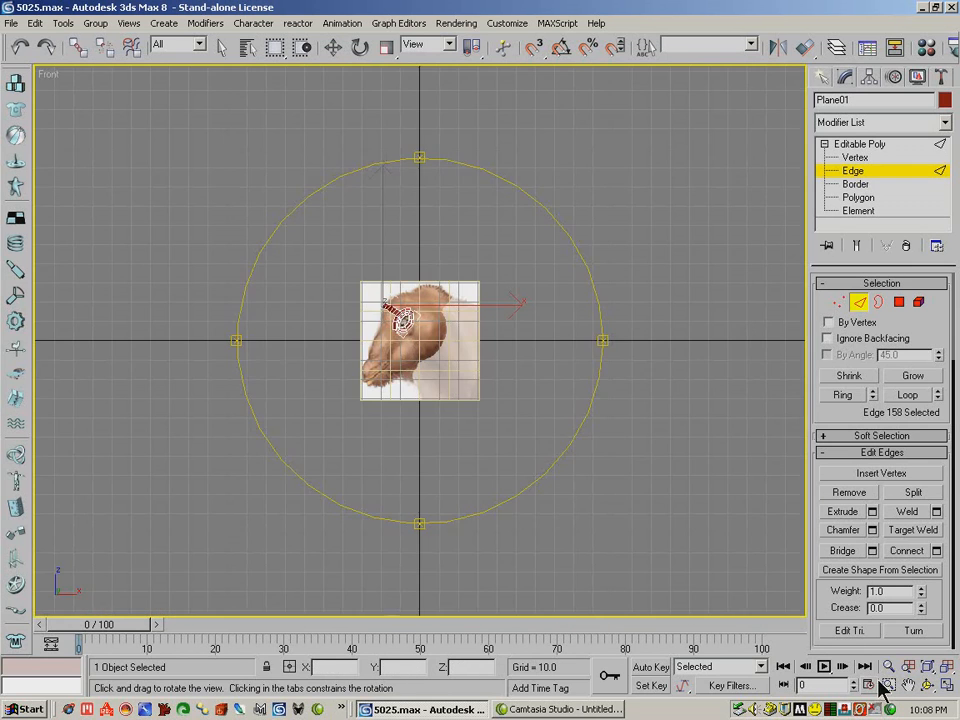
{"action": "key", "text": "ctrl+w"}
{"action": "left_click_drag", "start_coordinate": [376, 288], "coordinate": [420, 337]}
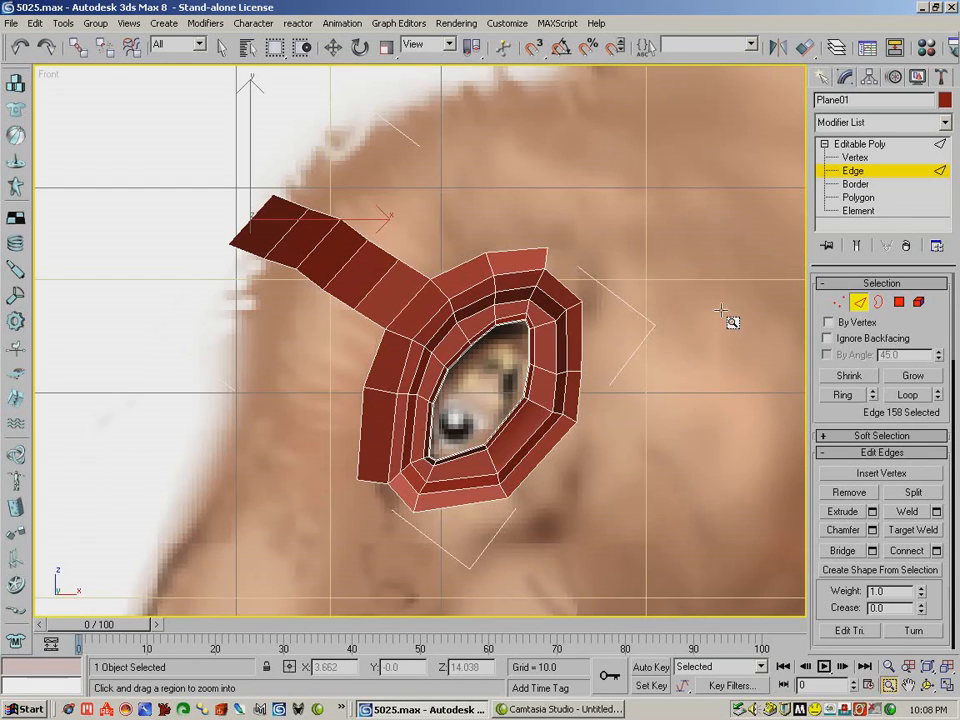
{"action": "left_click", "coordinate": [333, 47]}
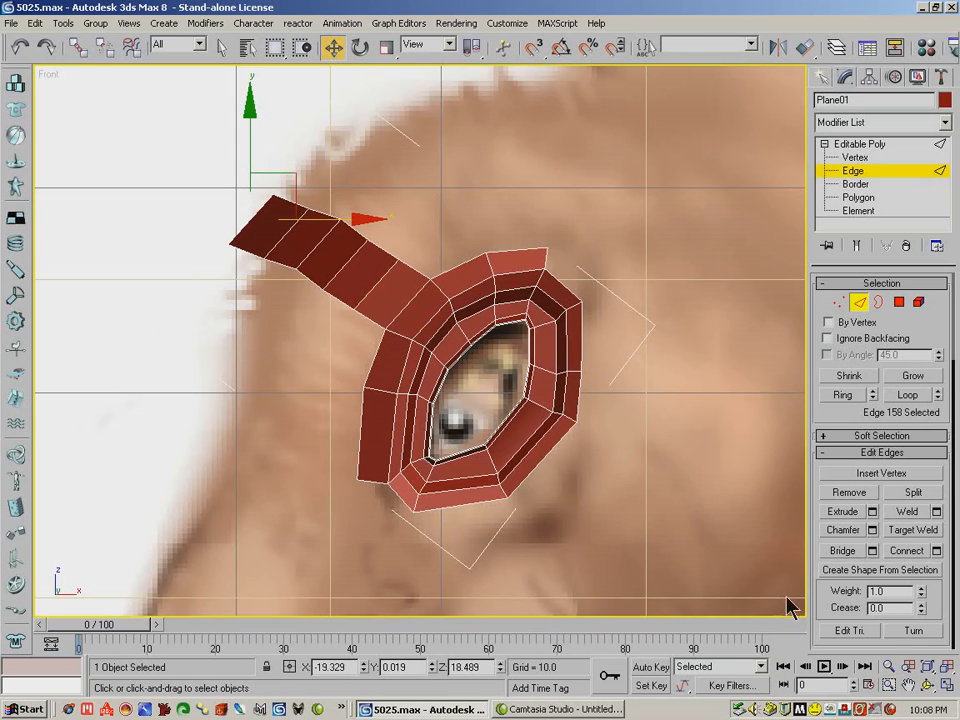
{"action": "left_click", "coordinate": [888, 666]}
{"action": "left_click_drag", "start_coordinate": [560, 335], "coordinate": [548, 369]}
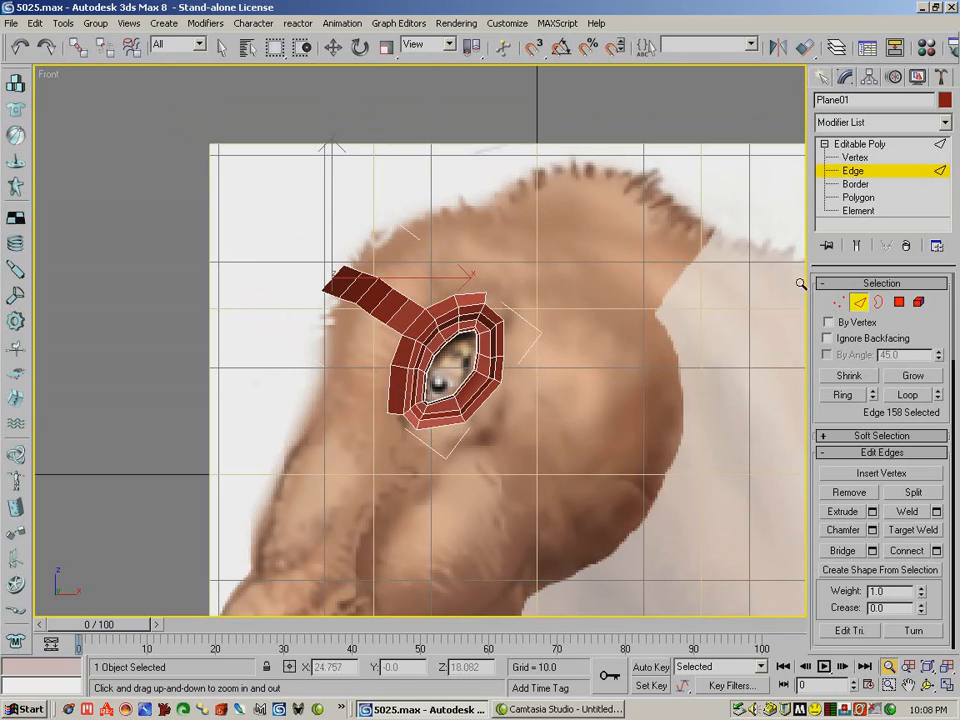
{"action": "left_click", "coordinate": [336, 47]}
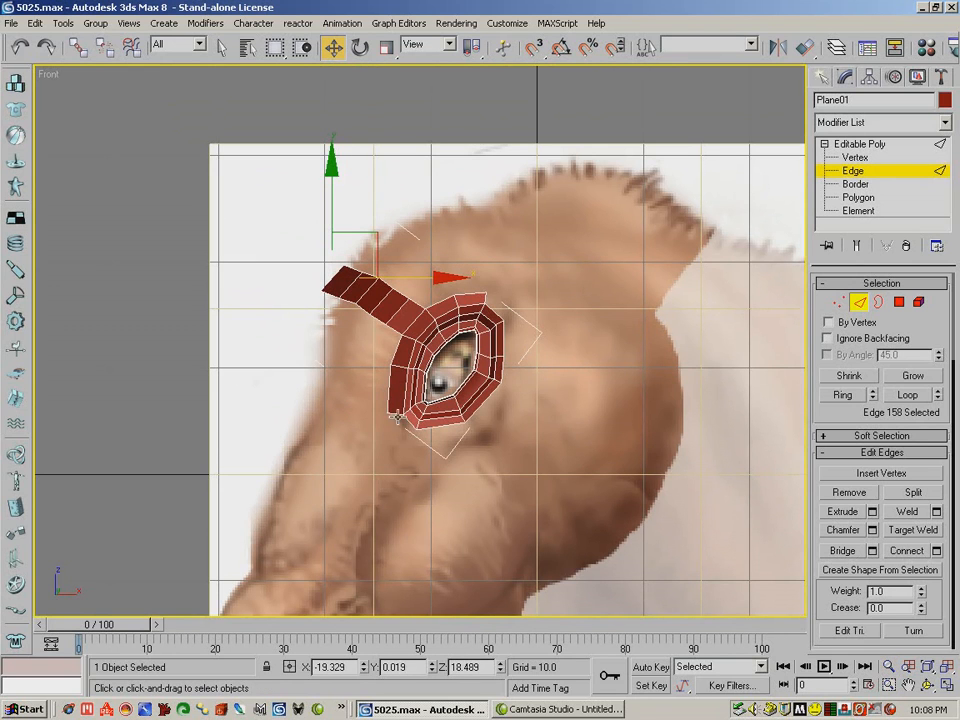
{"action": "left_click", "coordinate": [447, 427]}
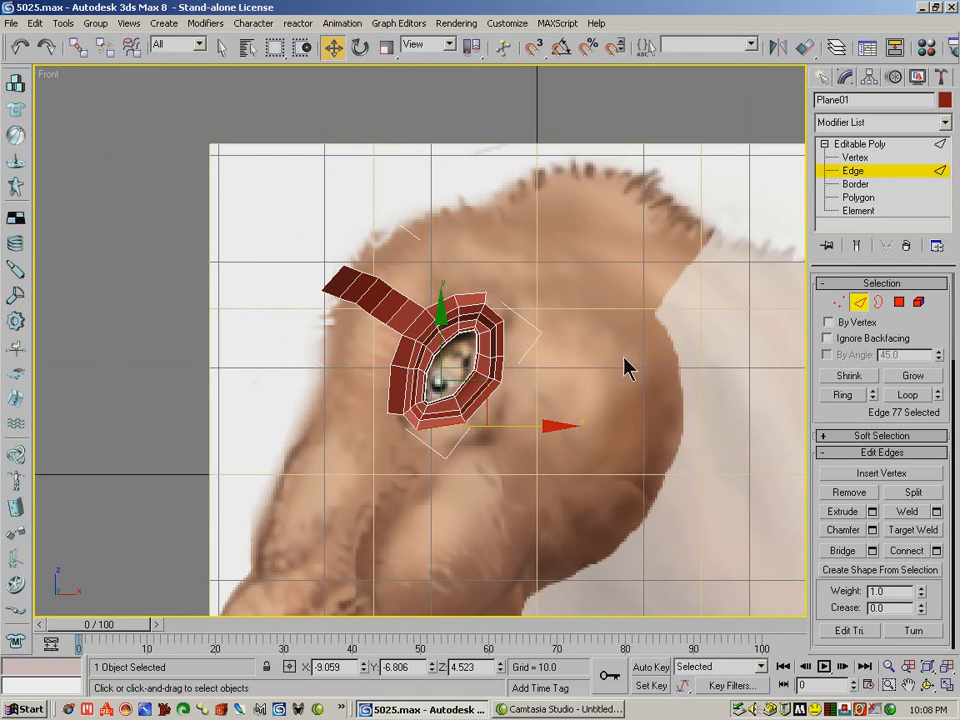
{"action": "left_click", "coordinate": [503, 335]}
{"action": "left_click_drag", "start_coordinate": [562, 339], "coordinate": [718, 343], "text": "shift"}
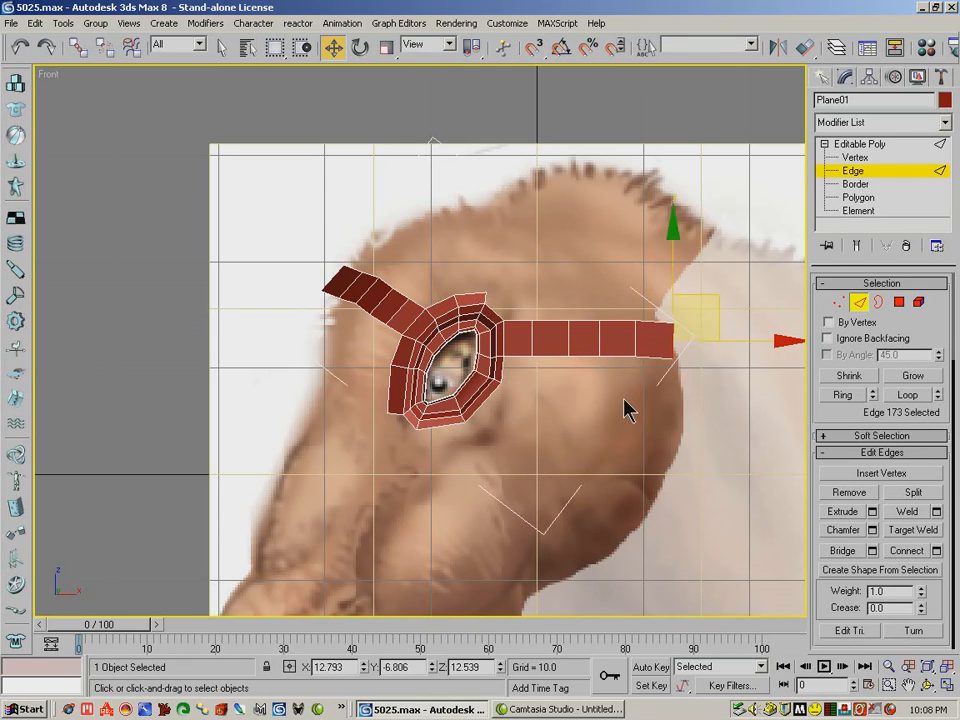
- Curve the upper rear strip in depth, moving its rear edges toward the reference and the cross edges nearer the eye outward along Y
{"action": "left_click", "coordinate": [926, 688]}
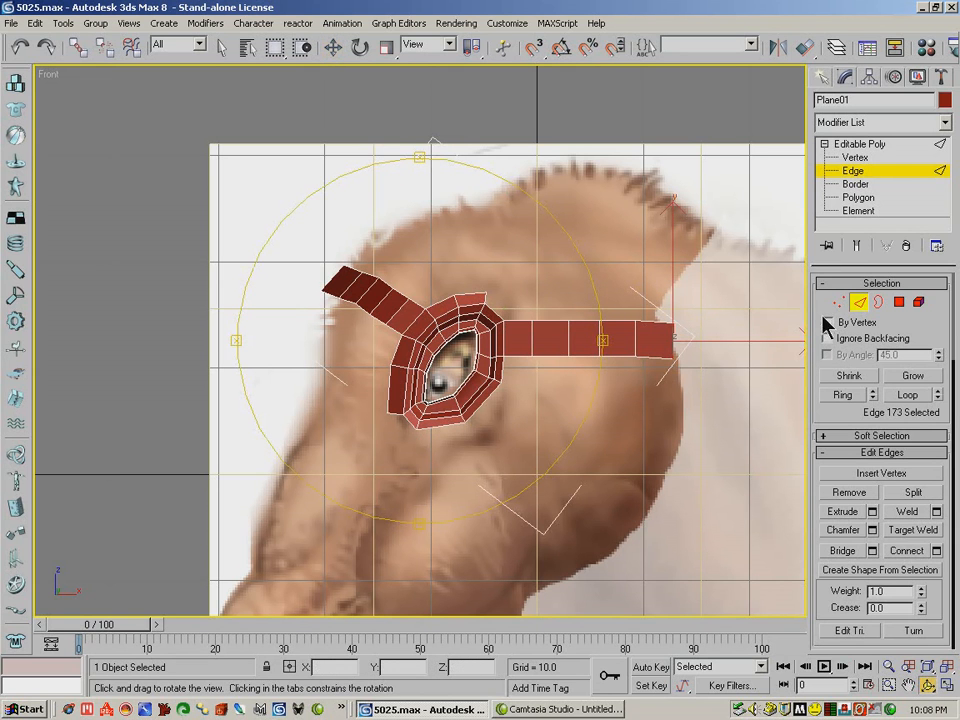
{"action": "left_click_drag", "start_coordinate": [537, 335], "coordinate": [465, 346]}
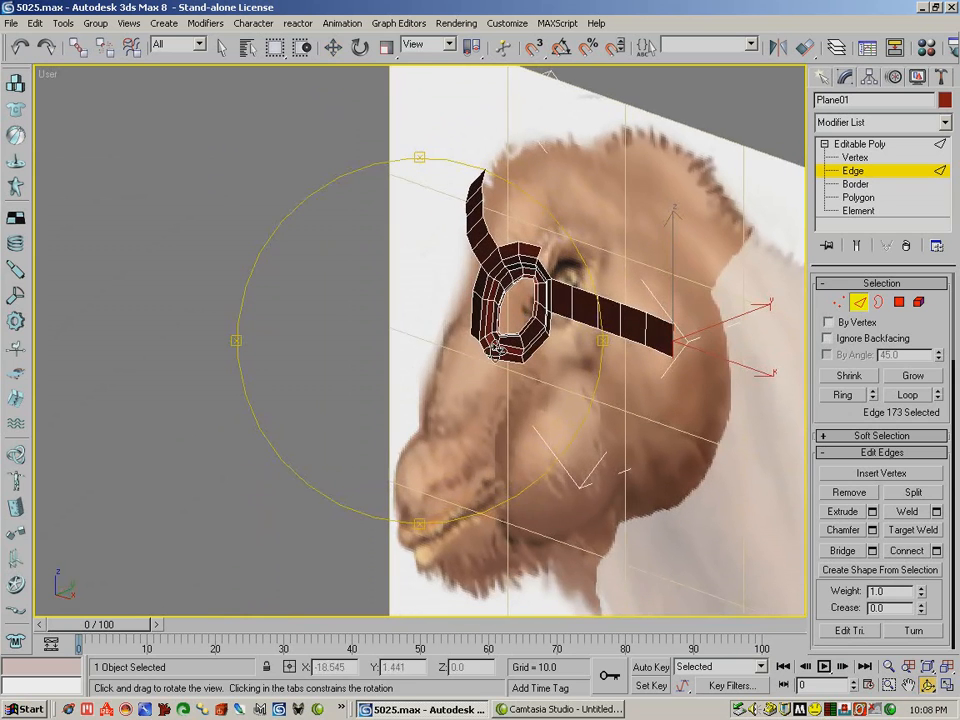
{"action": "left_click", "coordinate": [333, 47]}
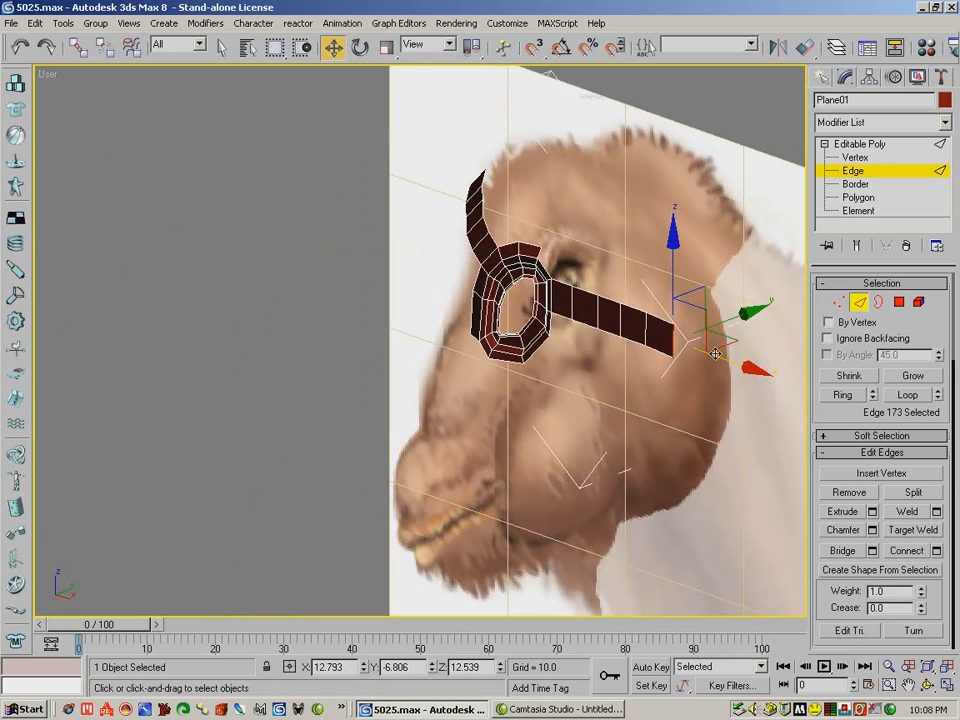
{"action": "left_click_drag", "start_coordinate": [717, 356], "coordinate": [705, 322]}
{"action": "left_click", "coordinate": [645, 328]}
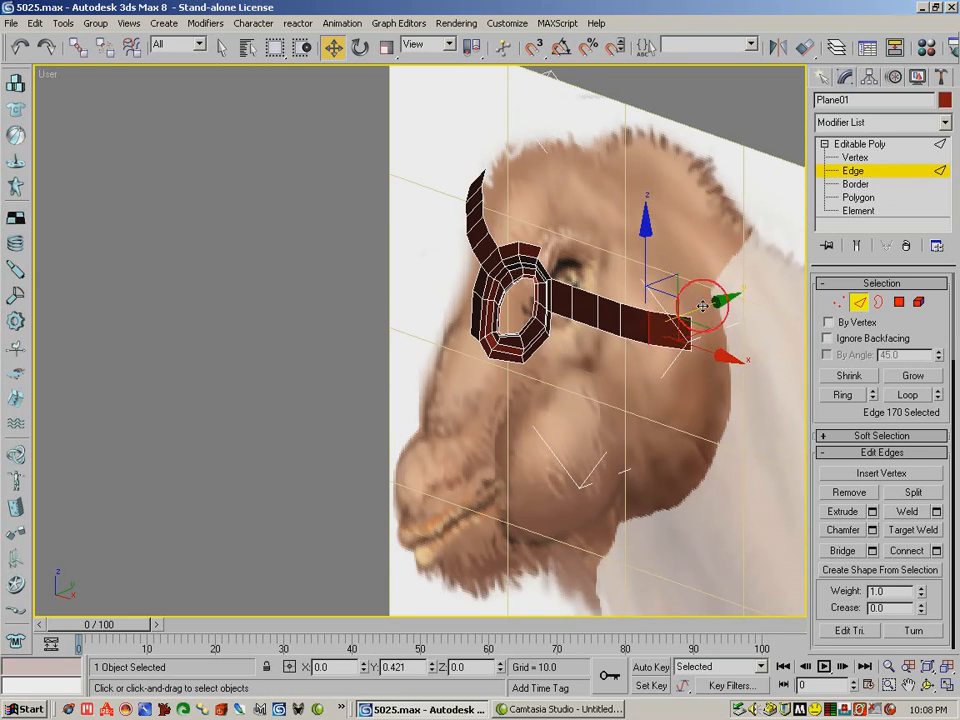
{"action": "left_click", "coordinate": [618, 316]}
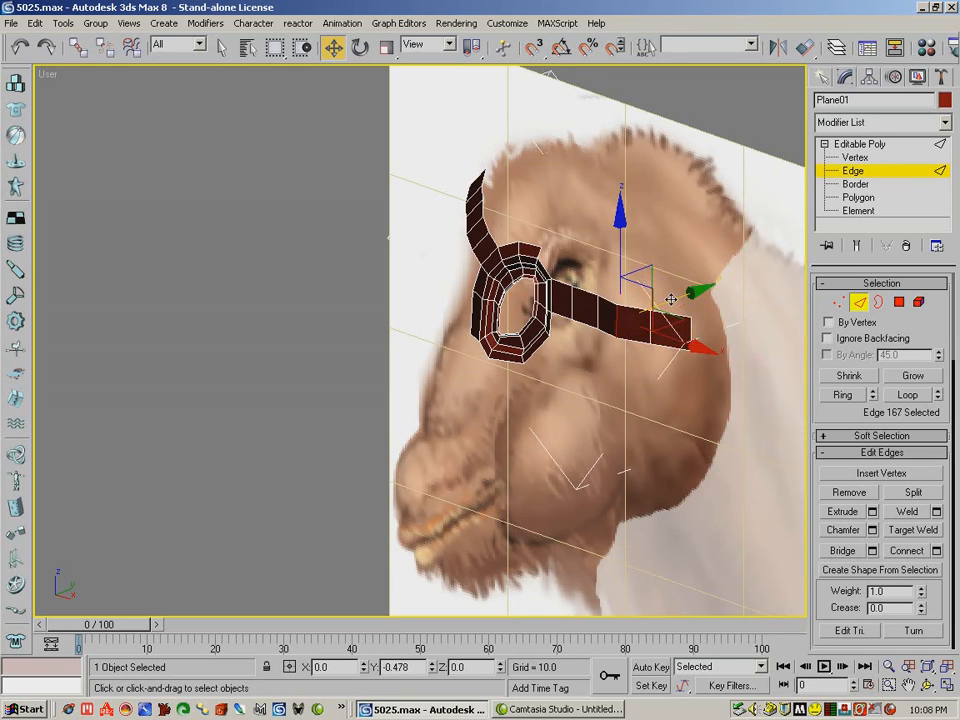
{"action": "left_click", "coordinate": [590, 314]}
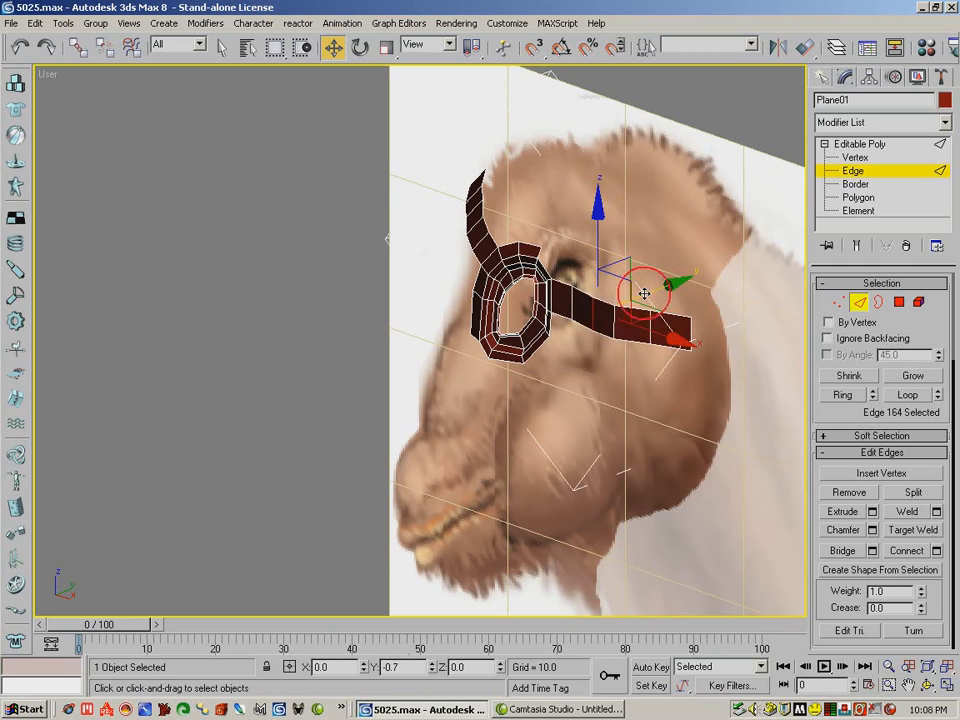
{"action": "left_click", "coordinate": [577, 305]}
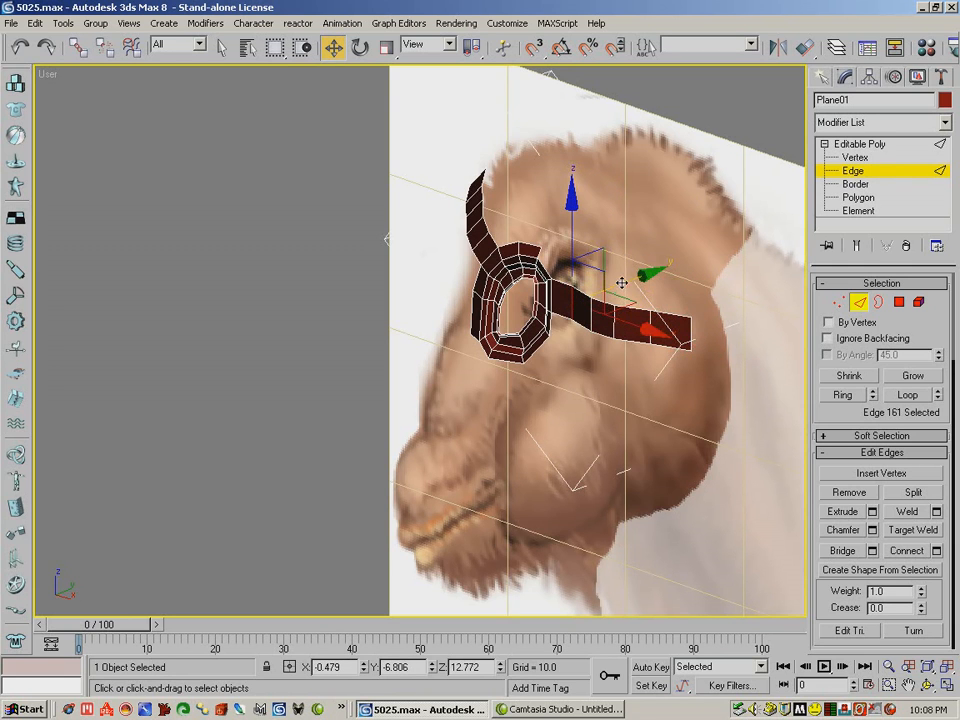
{"action": "left_click_drag", "start_coordinate": [621, 283], "coordinate": [619, 284]}
- Facing the side reference, extrude the eye ring's lower rear edge repeatedly into a diagonal strip of five polygons reaching the jaw outline
{"action": "left_click", "coordinate": [927, 686]}
{"action": "left_click_drag", "start_coordinate": [420, 345], "coordinate": [594, 276]}
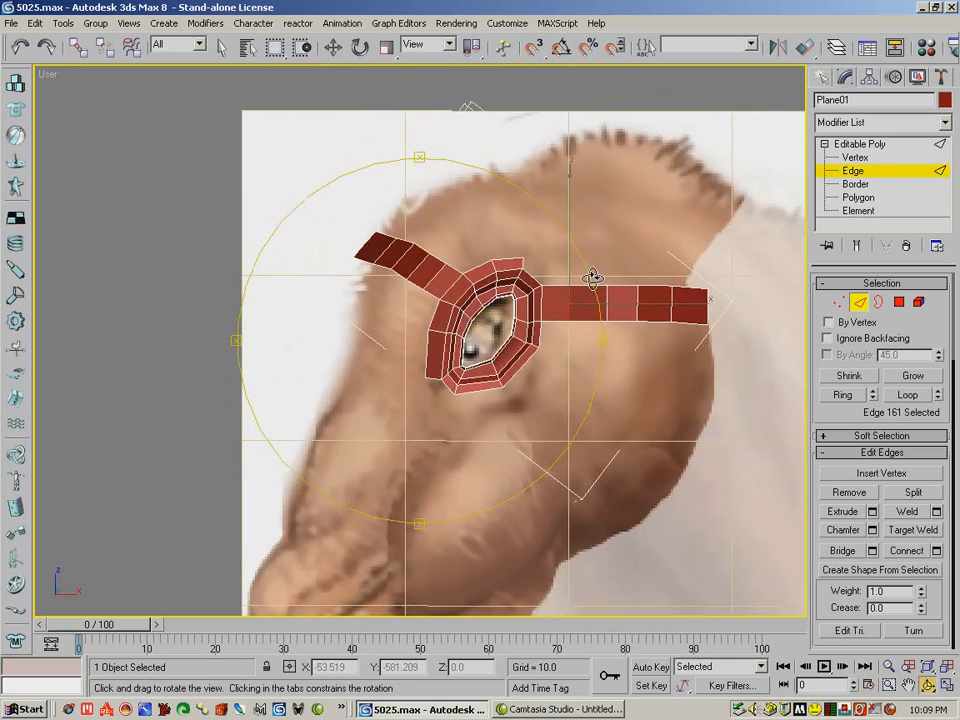
{"action": "left_click", "coordinate": [332, 47]}
{"action": "left_click", "coordinate": [485, 388]}
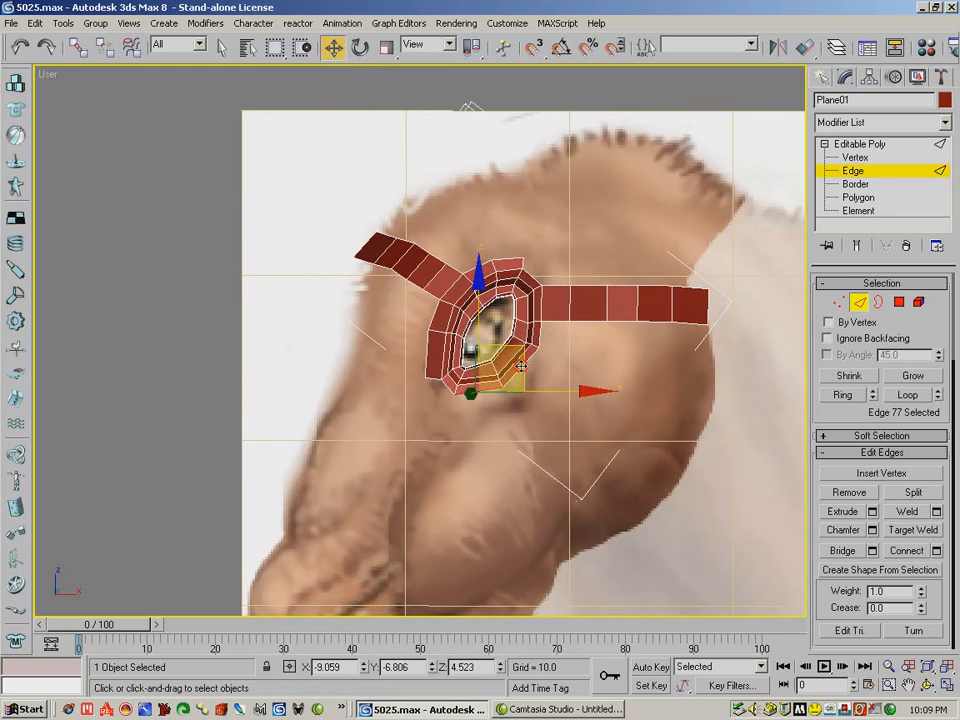
{"action": "left_click", "coordinate": [514, 370]}
{"action": "mouse_move", "coordinate": [564, 332]}
{"action": "left_mouse_down", "text": "shift"}
{"action": "mouse_move", "coordinate": [566, 390]}
{"action": "mouse_move", "coordinate": [592, 352]}
{"action": "mouse_move", "coordinate": [615, 385]}
{"action": "mouse_move", "coordinate": [711, 458]}
{"action": "left_mouse_up", "text": "shift"}
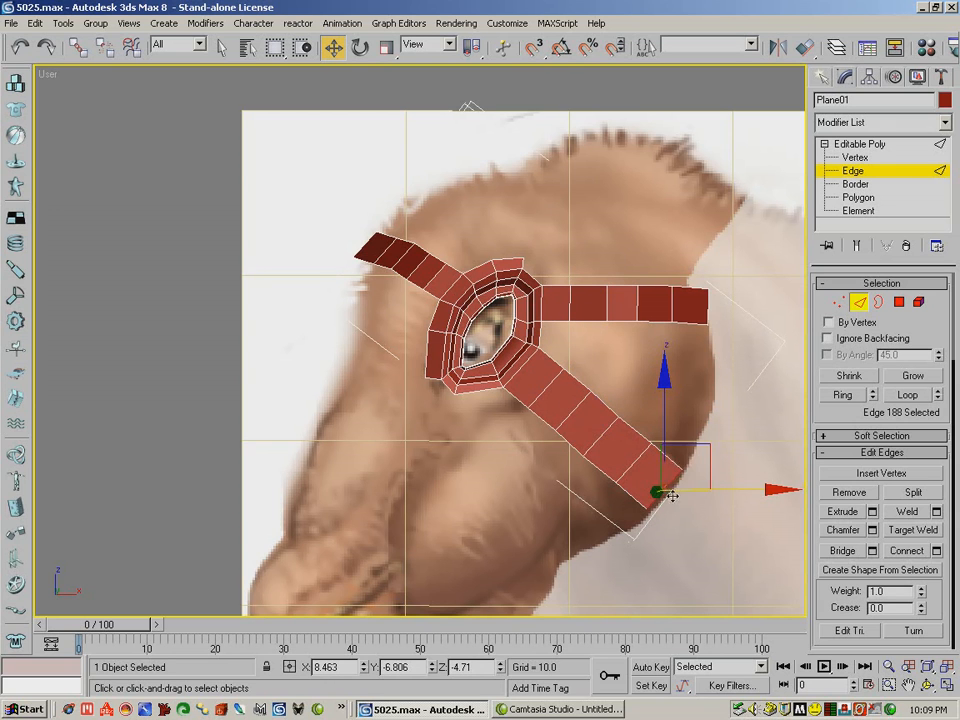
- Curve the diagonal jaw strip in depth, moving its end edge toward the reference and the cross edges nearer the eye outward along Y
{"action": "left_click", "coordinate": [929, 686]}
{"action": "left_click_drag", "start_coordinate": [525, 368], "coordinate": [456, 384]}
{"action": "left_click", "coordinate": [334, 48]}
{"action": "left_click", "coordinate": [650, 470]}
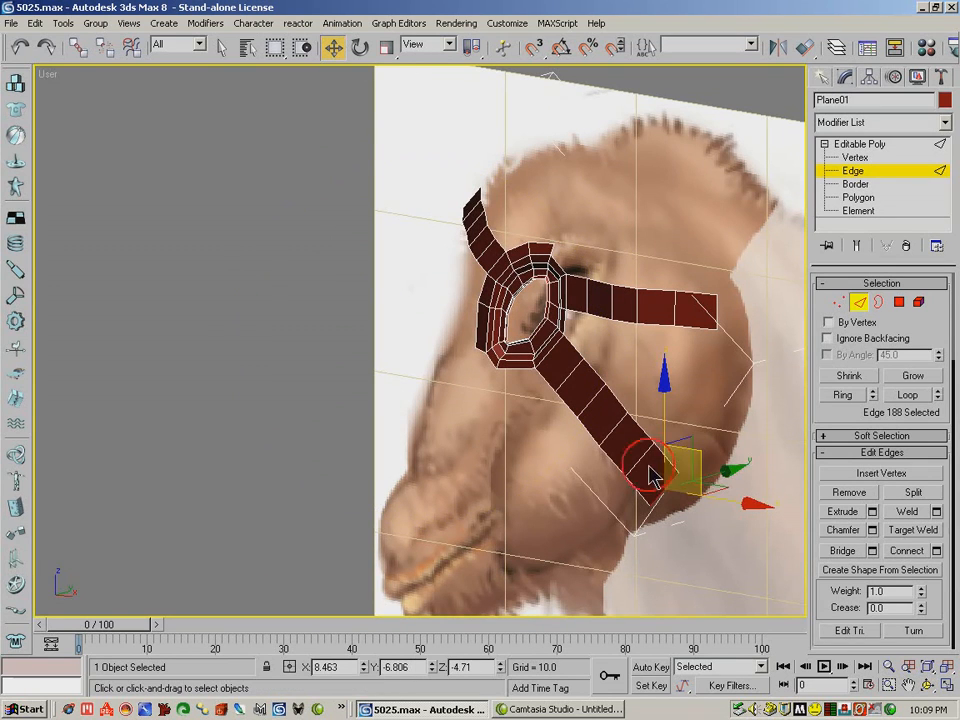
{"action": "left_click_drag", "start_coordinate": [719, 477], "coordinate": [735, 474]}
{"action": "left_click", "coordinate": [649, 452]}
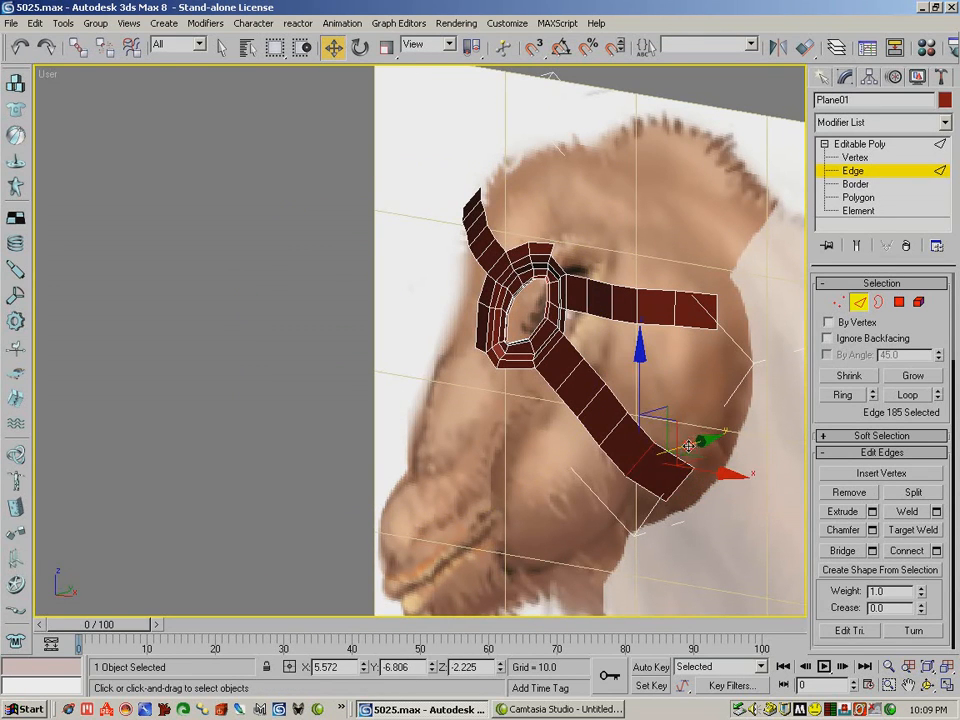
{"action": "left_click", "coordinate": [660, 421]}
{"action": "left_click_drag", "start_coordinate": [662, 416], "coordinate": [686, 446]}
{"action": "left_click", "coordinate": [652, 451]}
{"action": "left_click", "coordinate": [597, 398]}
{"action": "left_click_drag", "start_coordinate": [635, 387], "coordinate": [623, 391]}
{"action": "left_click", "coordinate": [573, 372]}
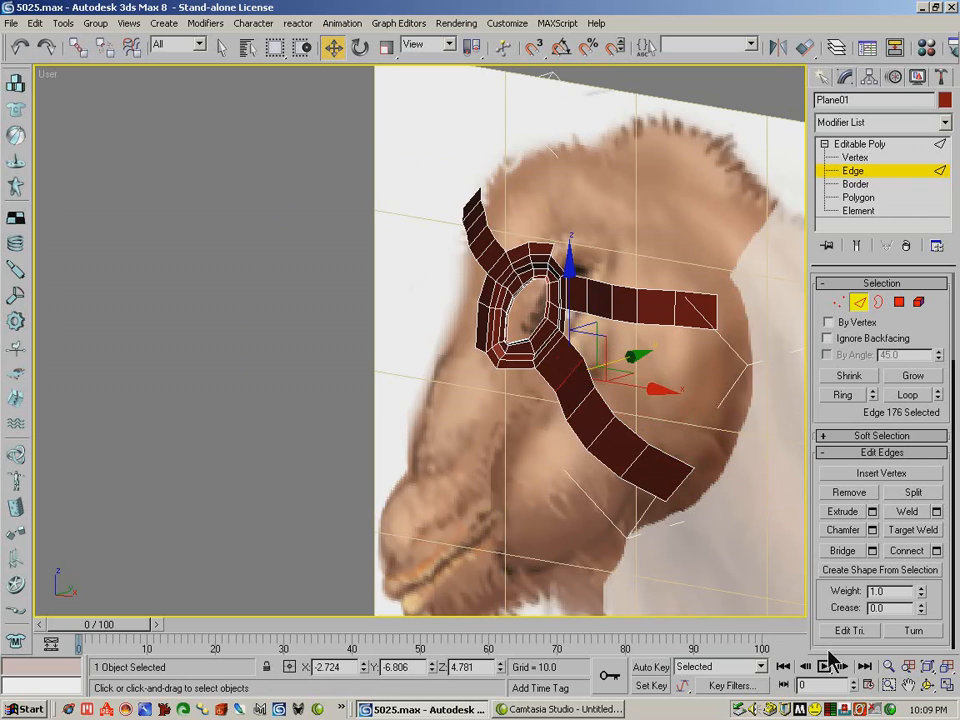
- Push the diagonal strip's cross edge closest to the eye ring outward to about Y -7.29
{"action": "left_click", "coordinate": [928, 685]}
{"action": "left_click_drag", "start_coordinate": [529, 369], "coordinate": [604, 317]}
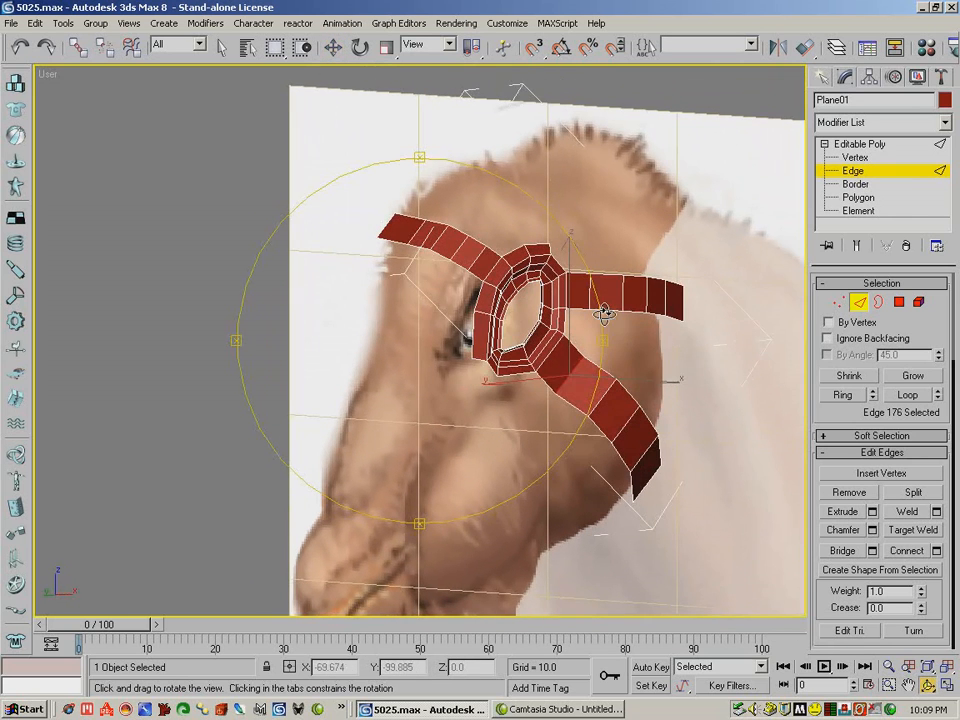
{"action": "left_click", "coordinate": [333, 47]}
{"action": "left_click_drag", "start_coordinate": [524, 382], "coordinate": [462, 376]}
- Extrude the eye ring's rear edge between the two strips into a middle strip of five polygons reaching the back of the head
{"action": "left_click", "coordinate": [928, 685]}
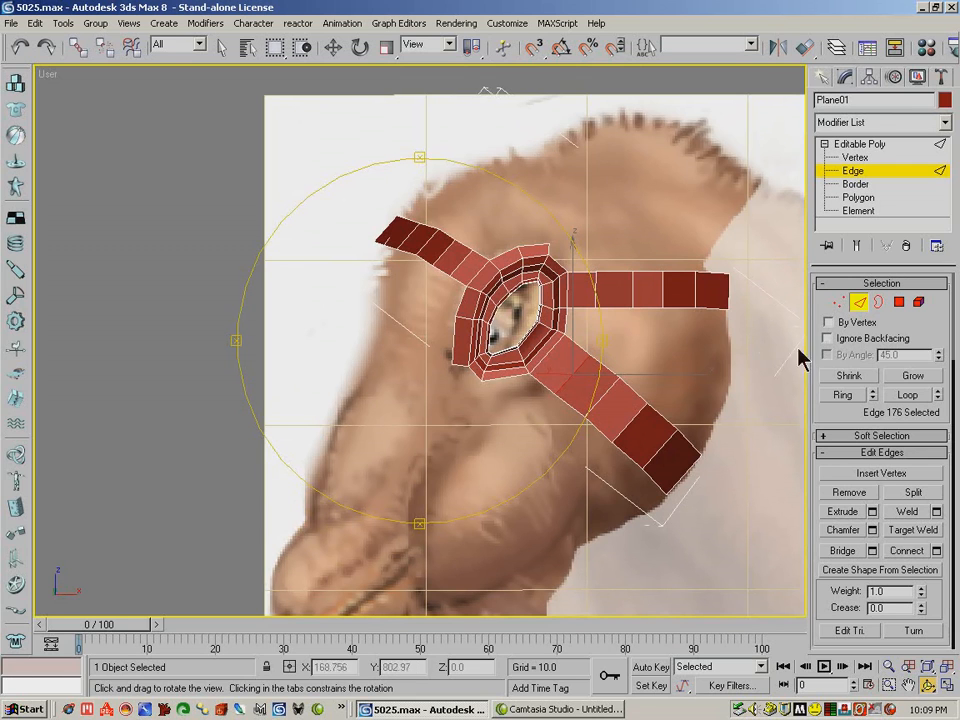
{"action": "left_click", "coordinate": [333, 47]}
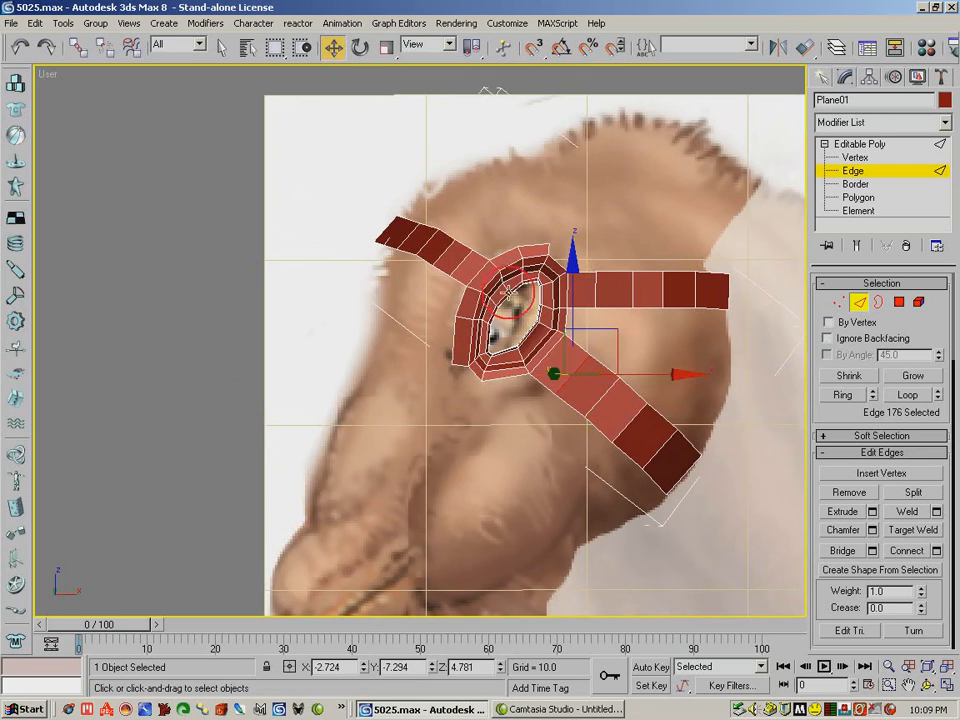
{"action": "left_click", "coordinate": [564, 318]}
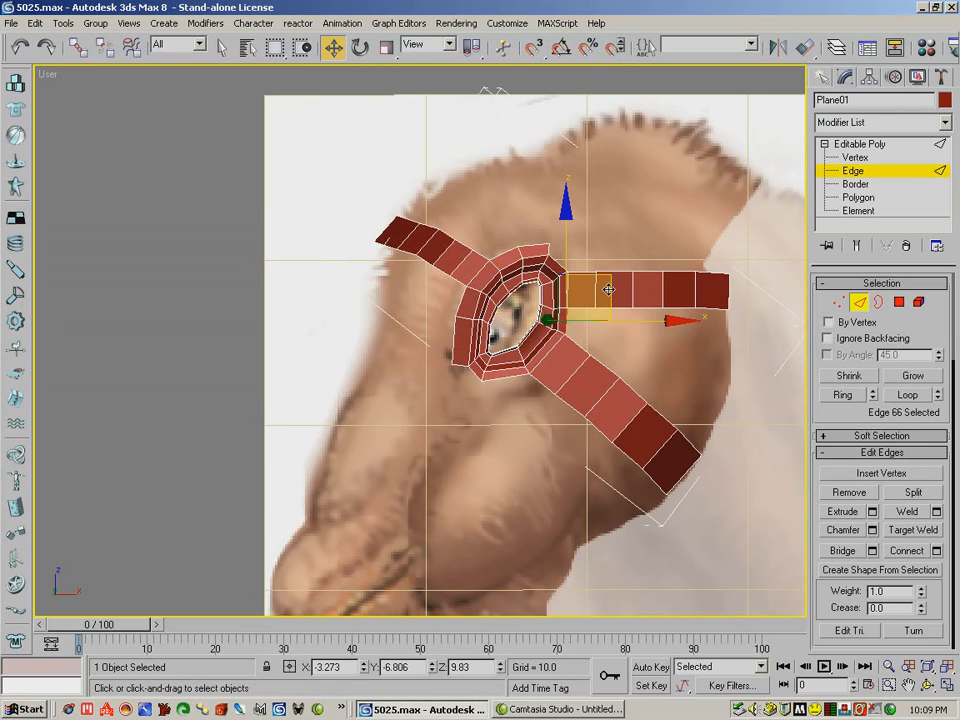
{"action": "left_click_drag", "start_coordinate": [608, 289], "coordinate": [780, 358], "text": "shift"}
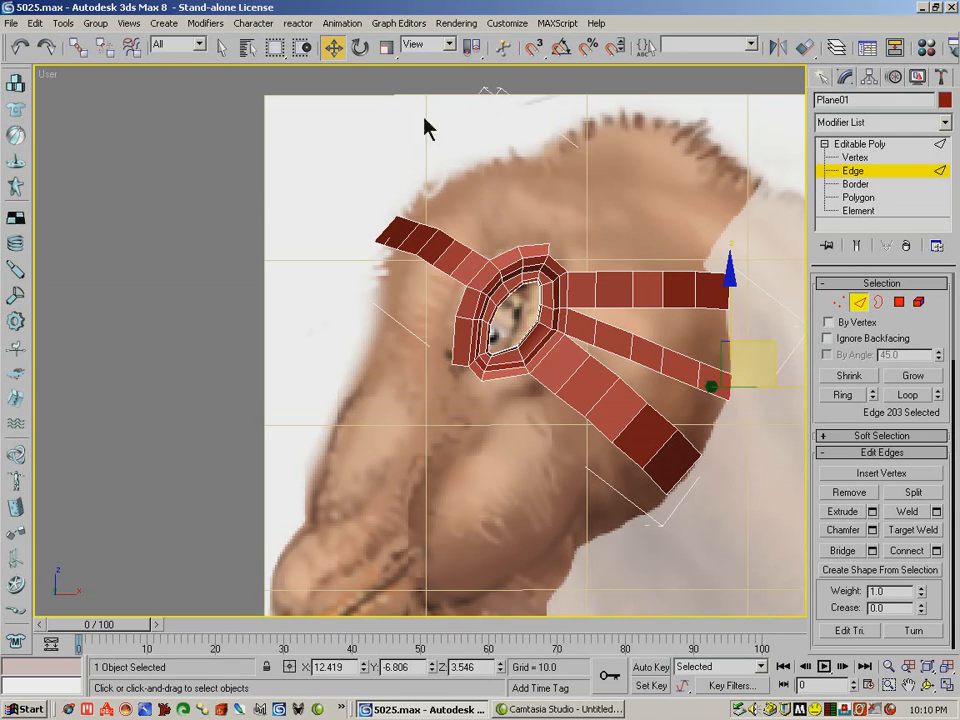
- At vertex level, raise the middle strip's upper vertices toward the back of the head to widen the strip
{"action": "left_click", "coordinate": [838, 302]}
{"action": "left_click", "coordinate": [727, 374]}
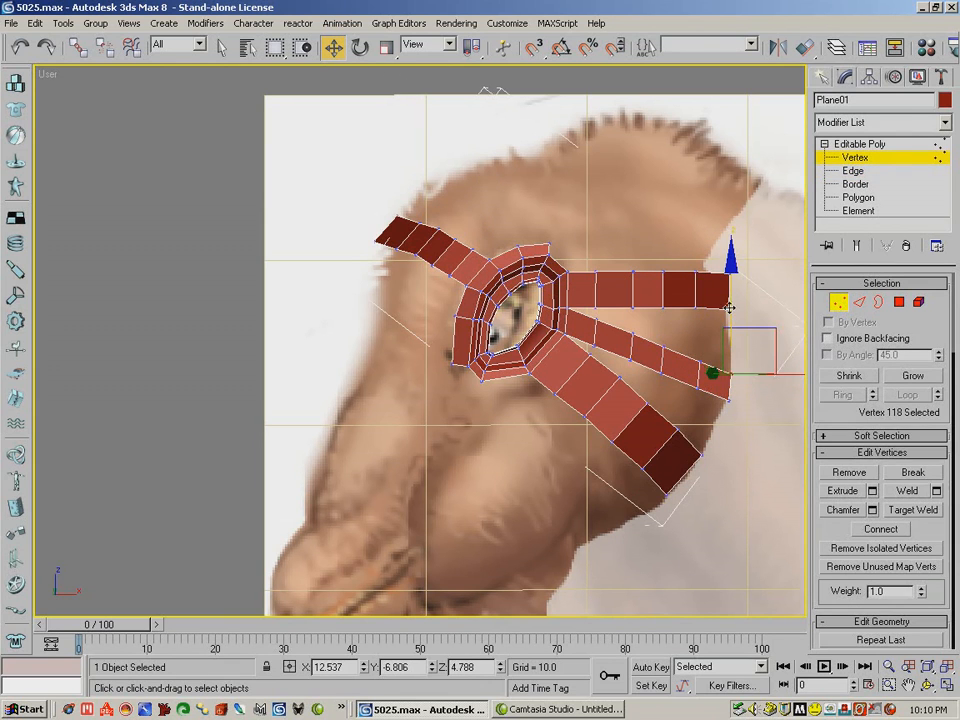
{"action": "mouse_move", "coordinate": [711, 373]}
{"action": "left_mouse_down"}
{"action": "mouse_move", "coordinate": [707, 357]}
{"action": "mouse_move", "coordinate": [693, 372]}
{"action": "left_mouse_up"}
{"action": "left_click_drag", "start_coordinate": [700, 308], "coordinate": [633, 274]}
{"action": "left_click", "coordinate": [645, 346]}
{"action": "left_click", "coordinate": [632, 333]}
{"action": "left_click_drag", "start_coordinate": [710, 338], "coordinate": [688, 365]}
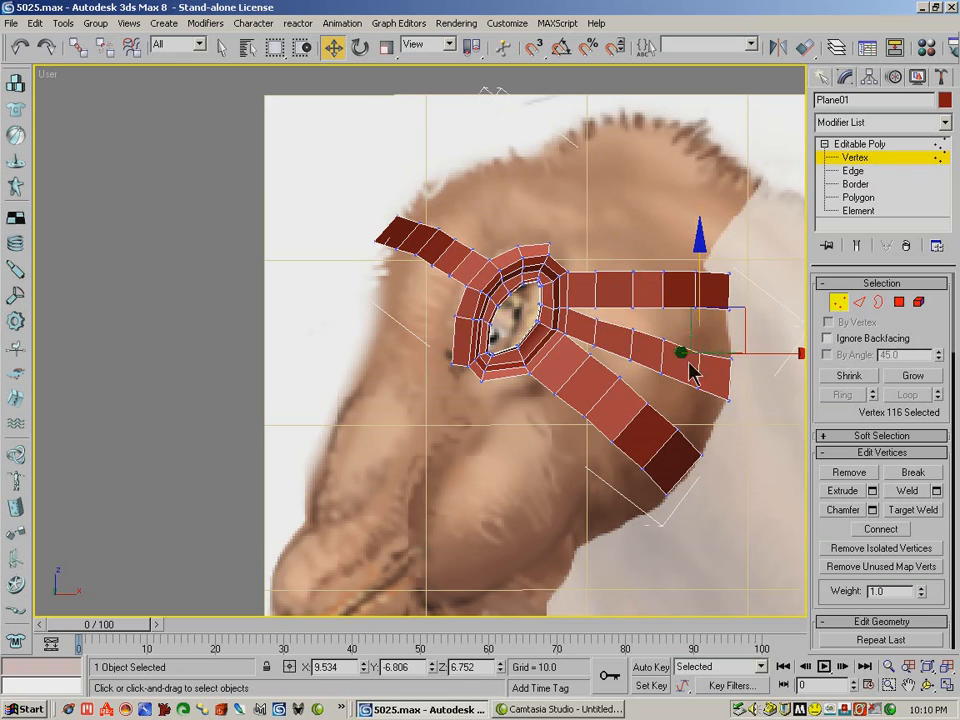
{"action": "left_click_drag", "start_coordinate": [703, 305], "coordinate": [727, 369]}
{"action": "left_click", "coordinate": [712, 358]}
- Lower the middle strip's bottom end vertex and fine-tune the heights of the other vertices along its lower side
{"action": "left_click", "coordinate": [694, 385]}
{"action": "left_click", "coordinate": [728, 400]}
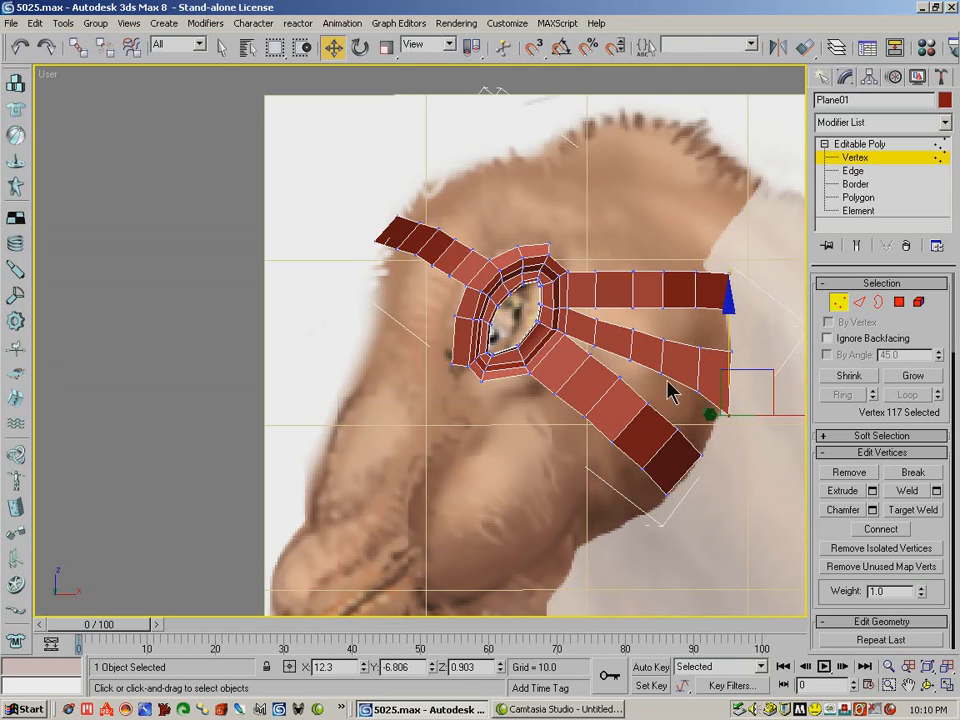
{"action": "left_click", "coordinate": [668, 370]}
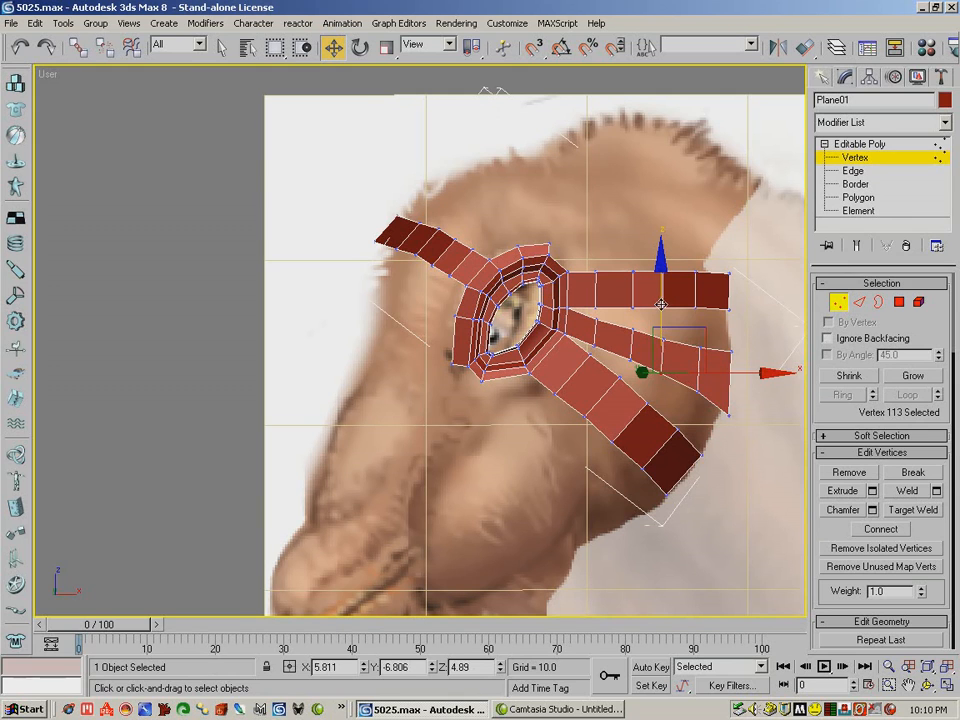
{"action": "left_click", "coordinate": [632, 287]}
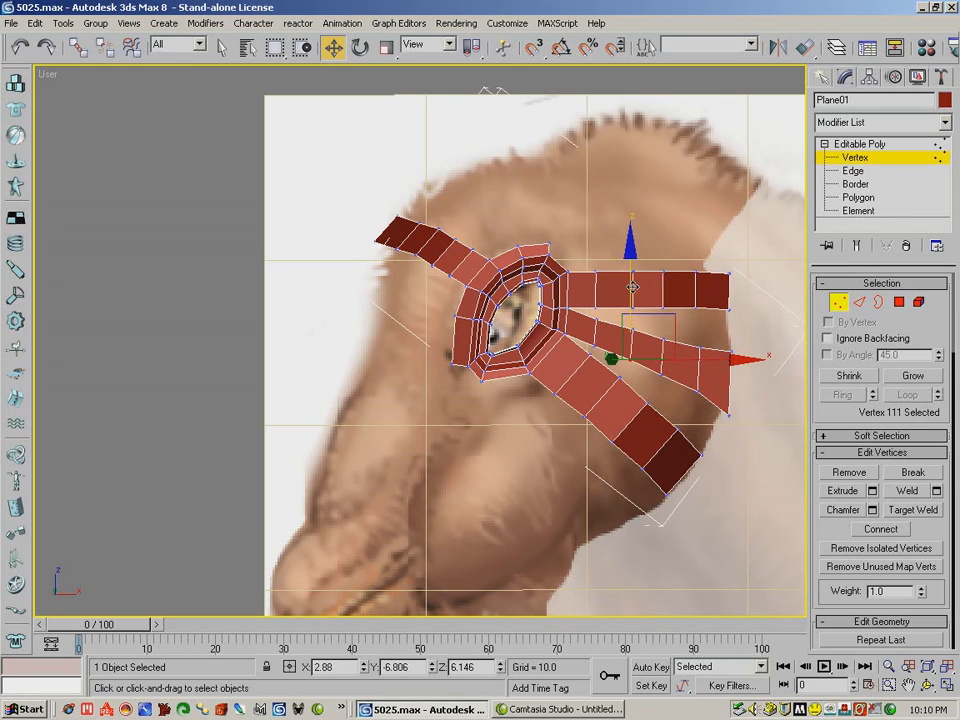
{"action": "left_click_drag", "start_coordinate": [632, 287], "coordinate": [632, 283]}
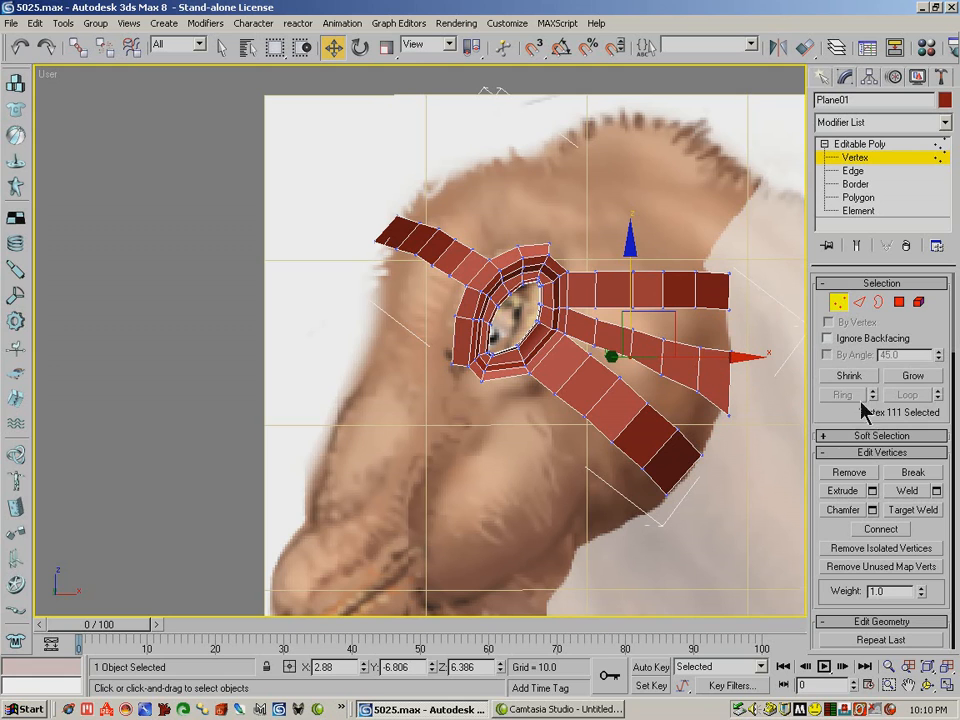
- Set up a Bridge between specific edges, from the middle strip's fourth lower side edge to the facing upper side edge of the diagonal strip
{"action": "left_click", "coordinate": [861, 302]}
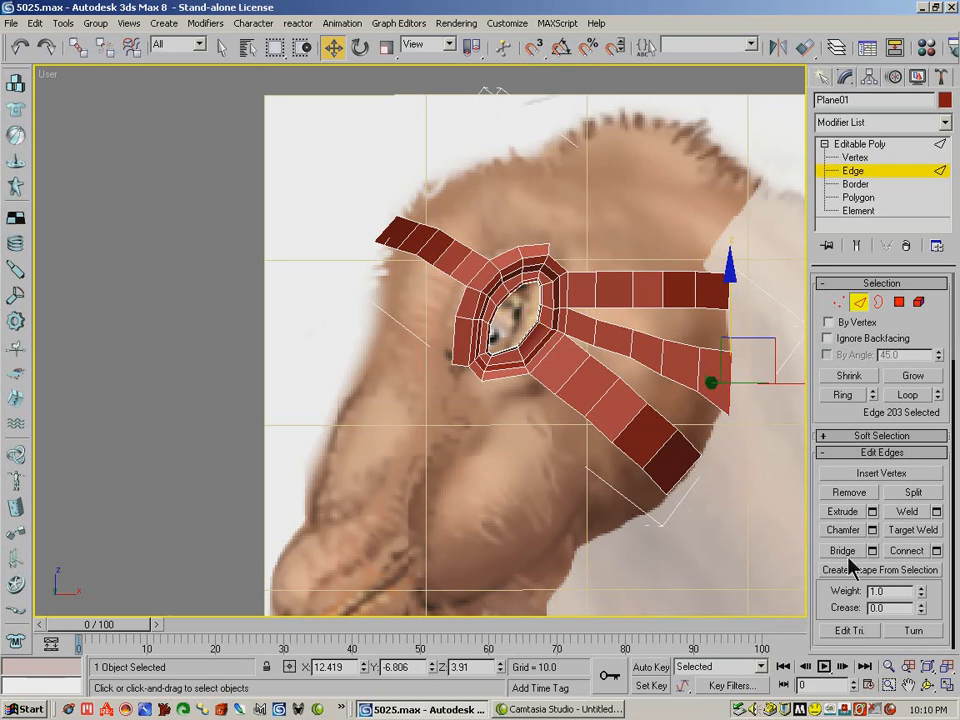
{"action": "left_click", "coordinate": [681, 385]}
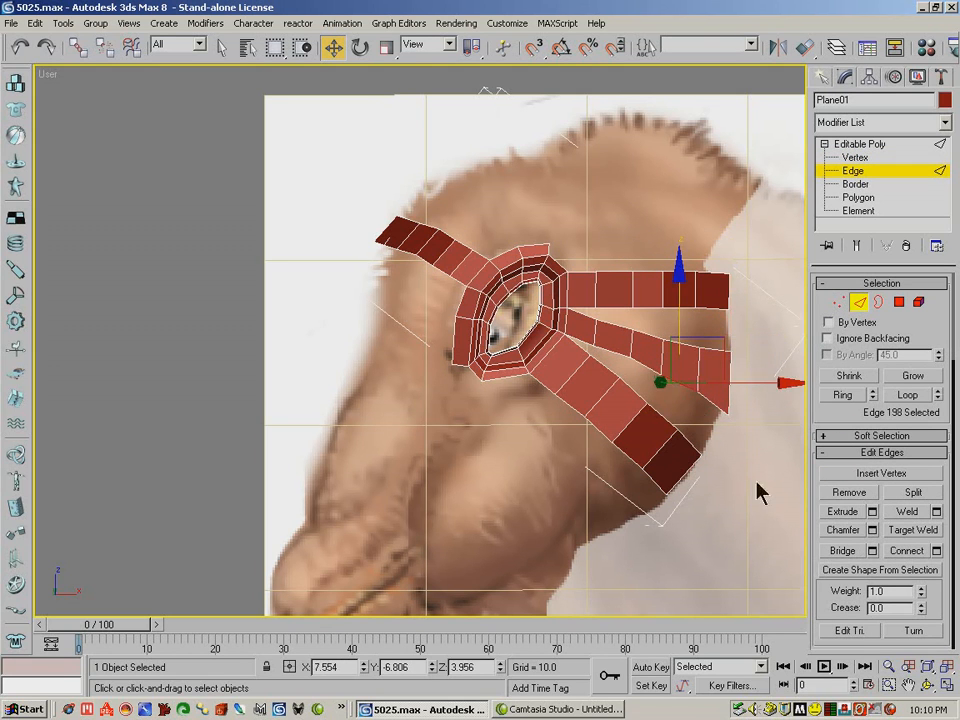
{"action": "left_click", "coordinate": [872, 551]}
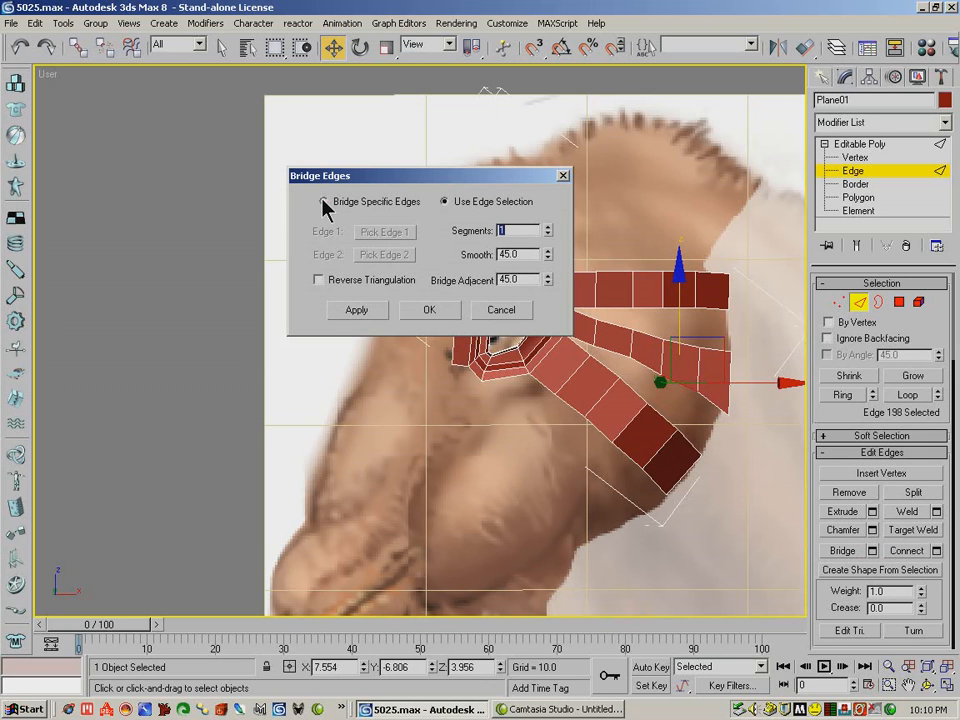
{"action": "left_click", "coordinate": [323, 202]}
{"action": "left_click", "coordinate": [386, 233]}
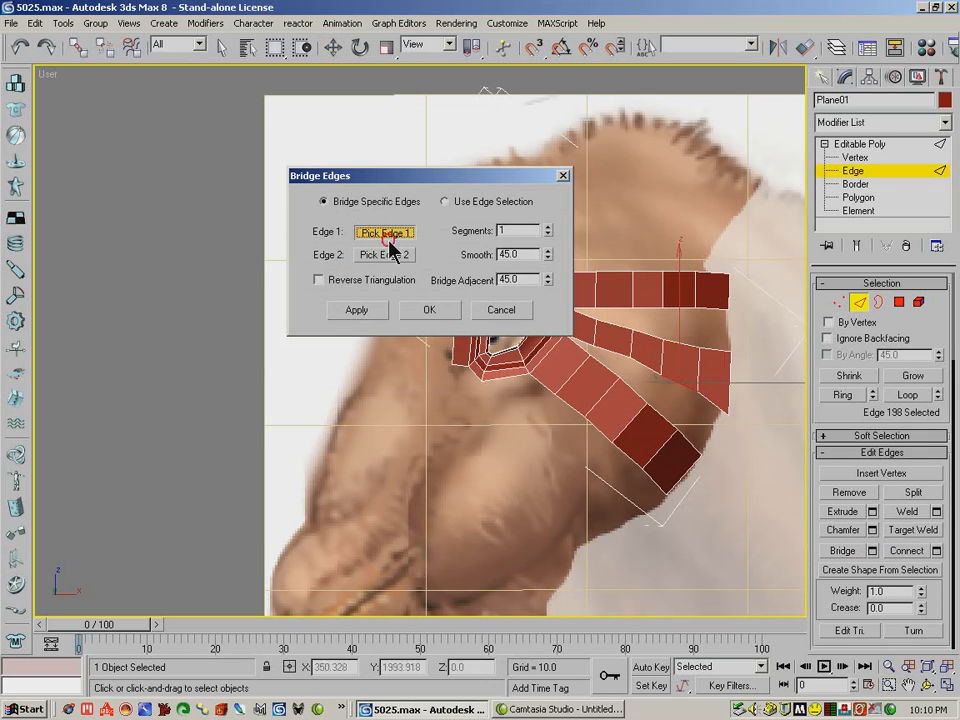
{"action": "left_click", "coordinate": [655, 372]}
{"action": "left_click", "coordinate": [384, 255]}
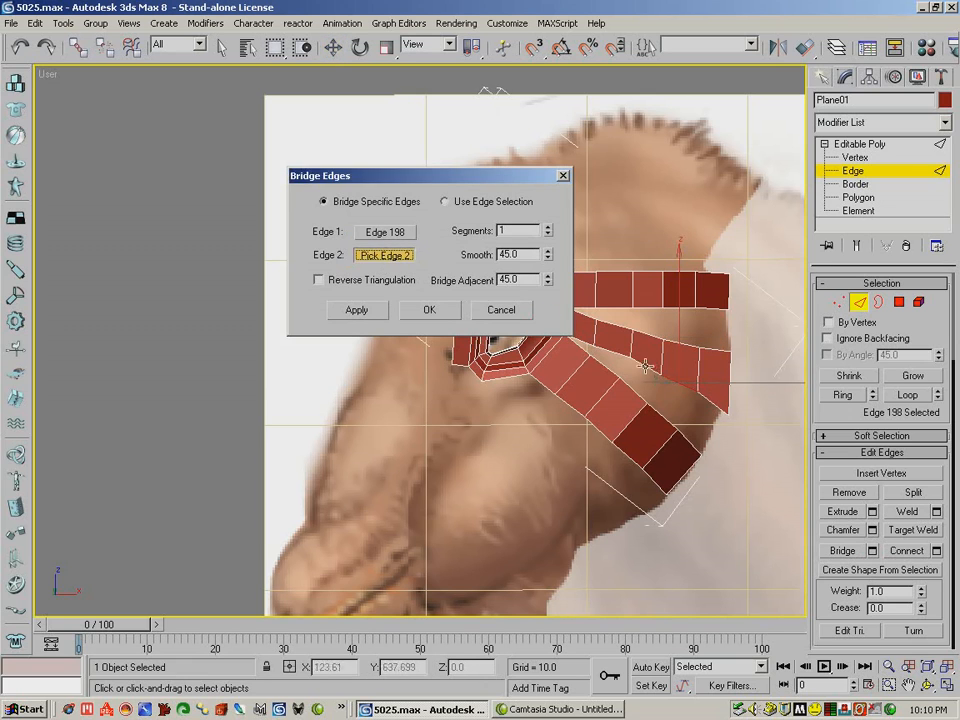
{"action": "left_click", "coordinate": [657, 428]}
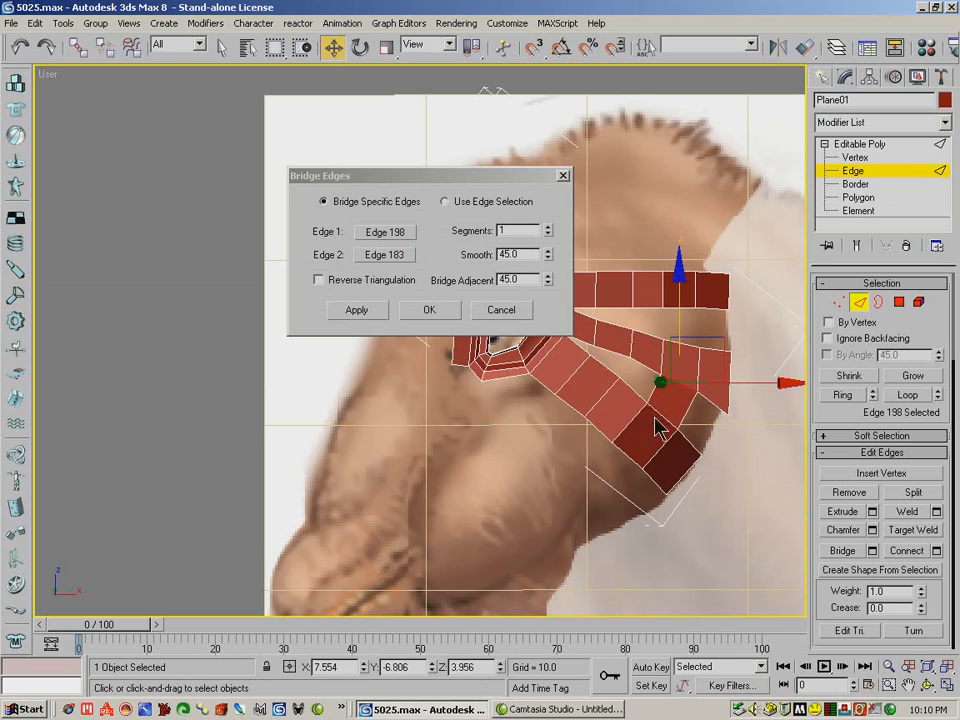
- Try the neighbouring side edge nearer the eye as the bridge's first edge, and pick the original edge again
{"action": "left_click", "coordinate": [390, 237]}
{"action": "left_click", "coordinate": [643, 366]}
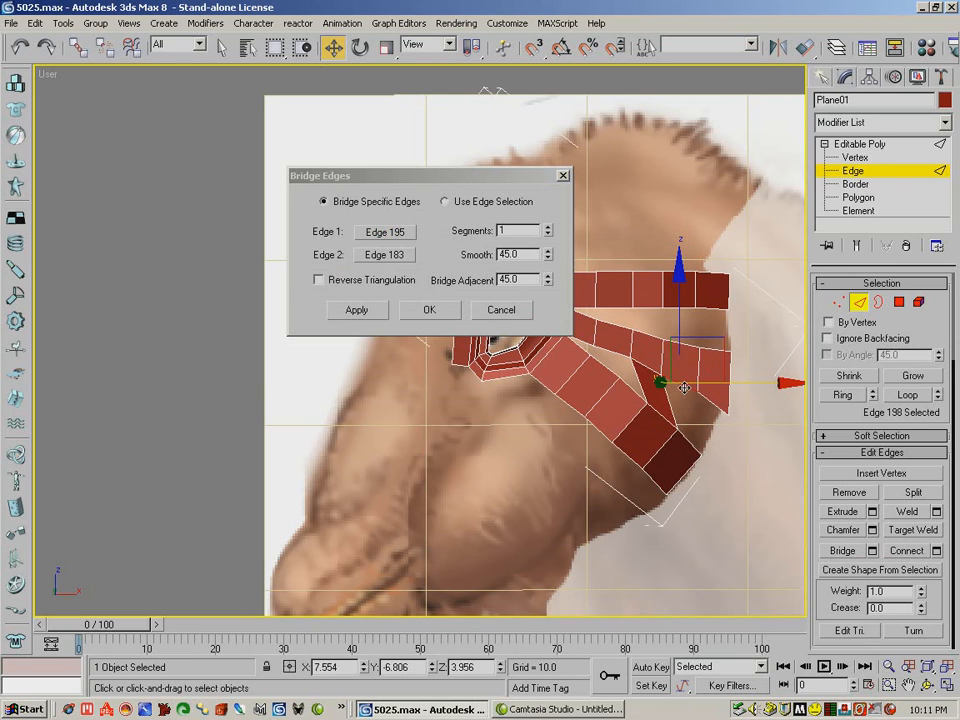
{"action": "left_click", "coordinate": [385, 231]}
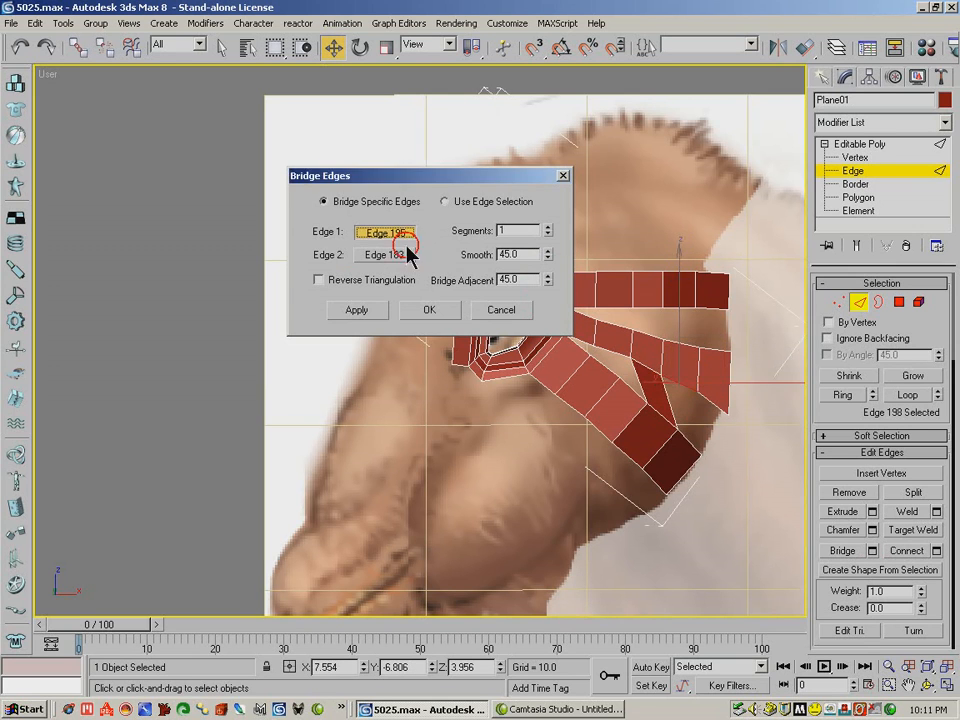
{"action": "left_click", "coordinate": [675, 381]}
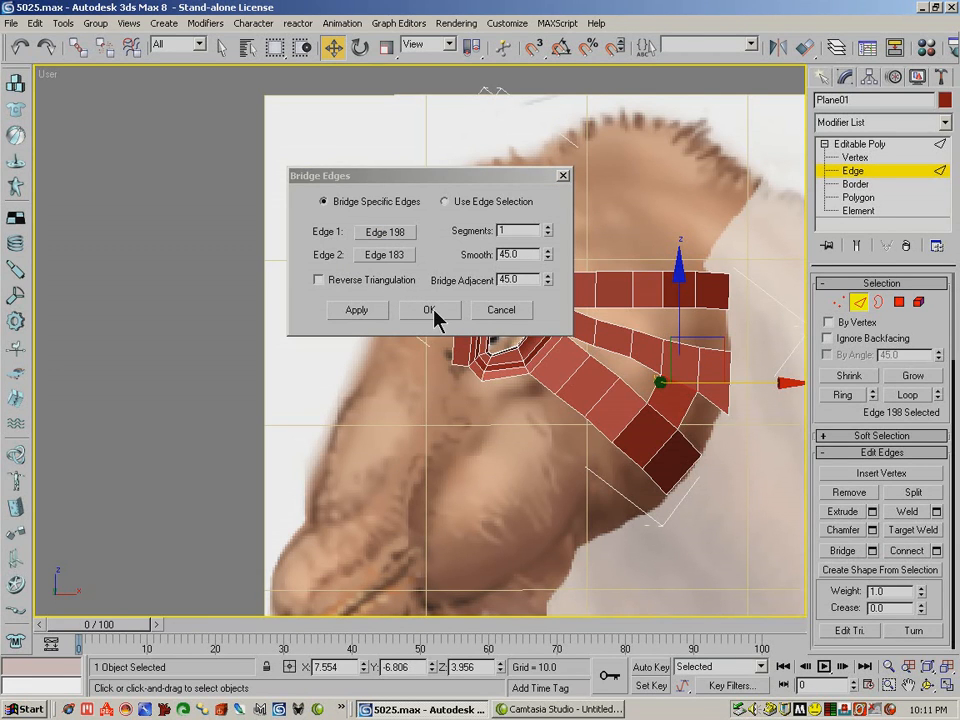
- Apply the bridge between the middle and diagonal strips and choose bridging of specific edges again
{"action": "left_click", "coordinate": [375, 308]}
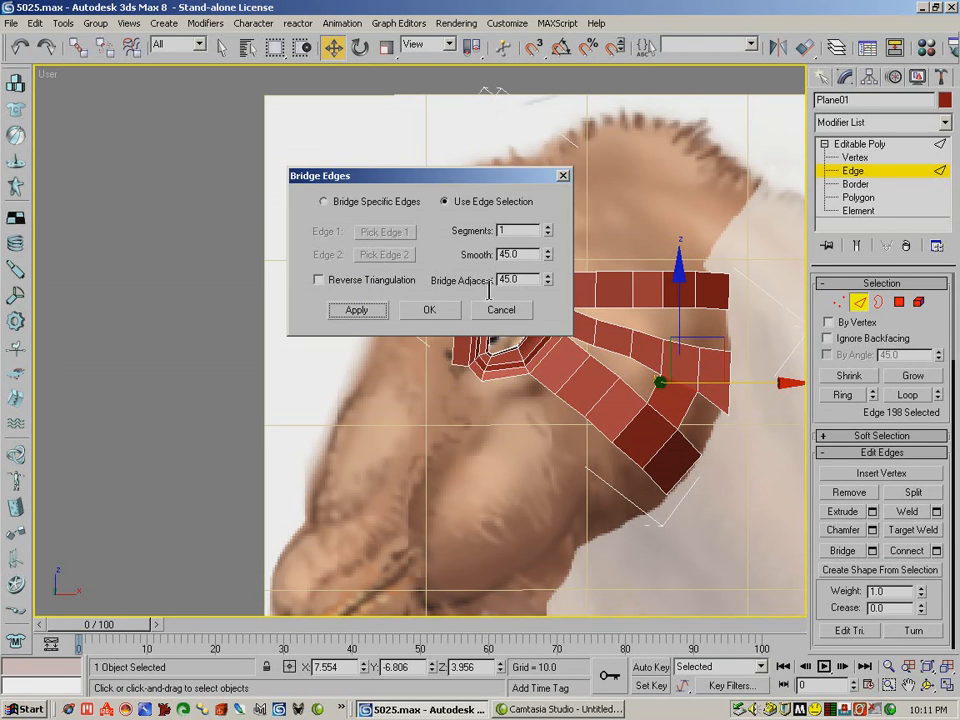
{"action": "left_click", "coordinate": [377, 203]}
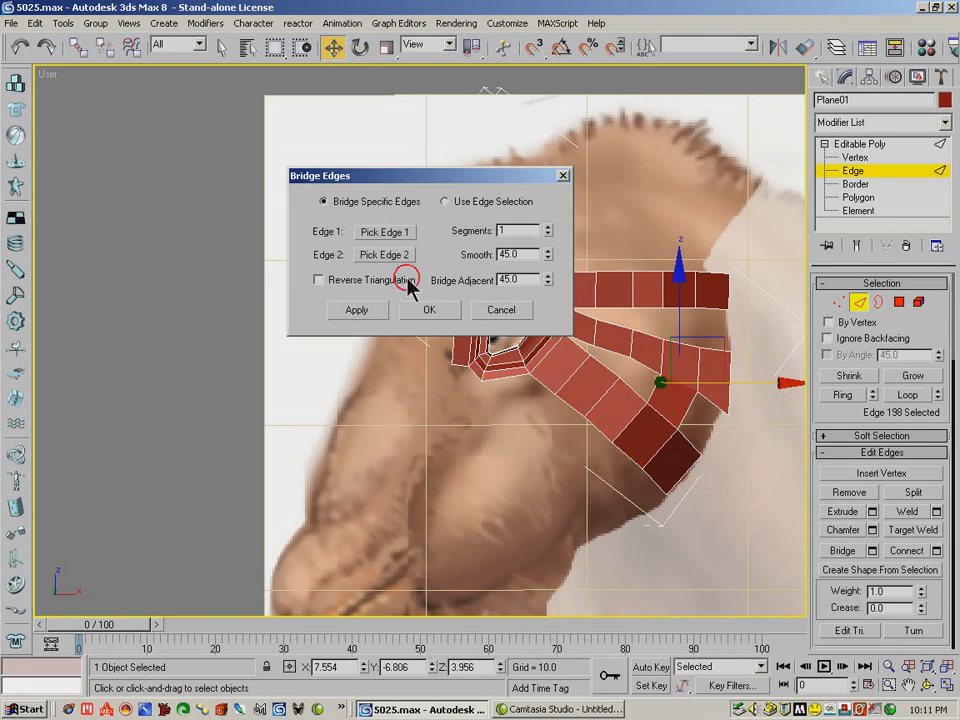
- Bridge the middle strip's third lower side edge, counted from the eye, to the diagonal strip, switching from specific edges to Use Edge Selection
{"action": "left_click", "coordinate": [640, 372]}
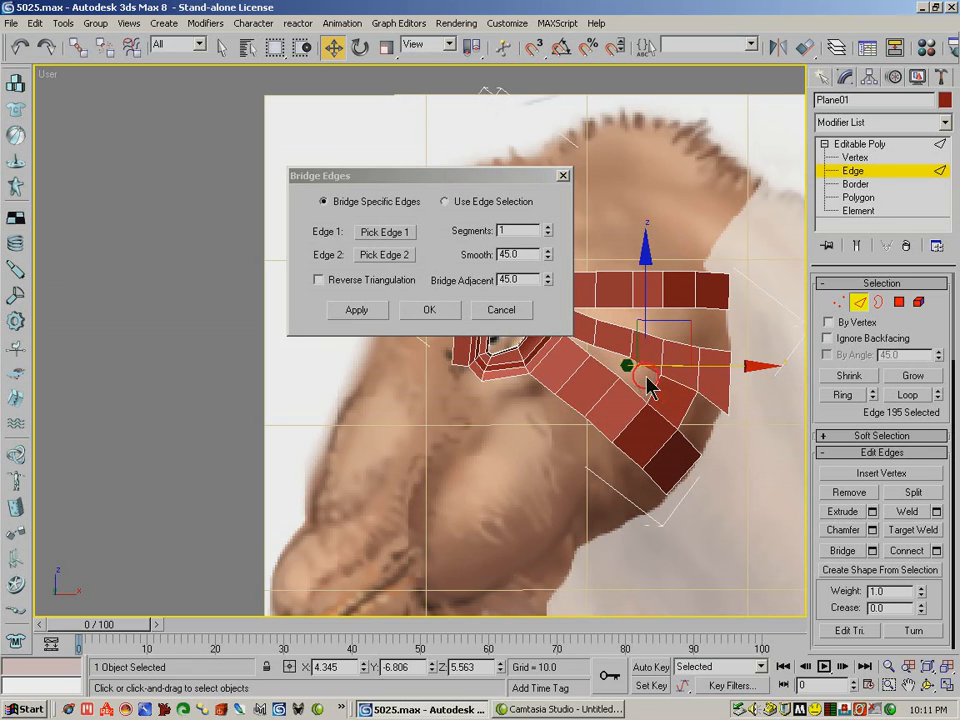
{"action": "left_click", "coordinate": [383, 232]}
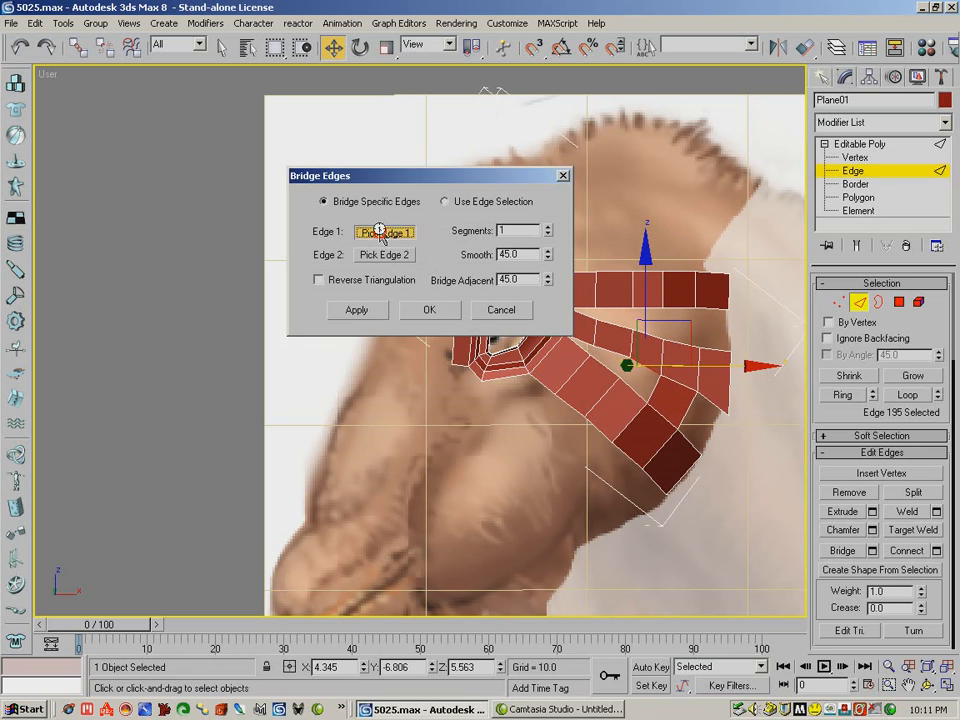
{"action": "left_click", "coordinate": [630, 366]}
{"action": "left_click", "coordinate": [398, 257]}
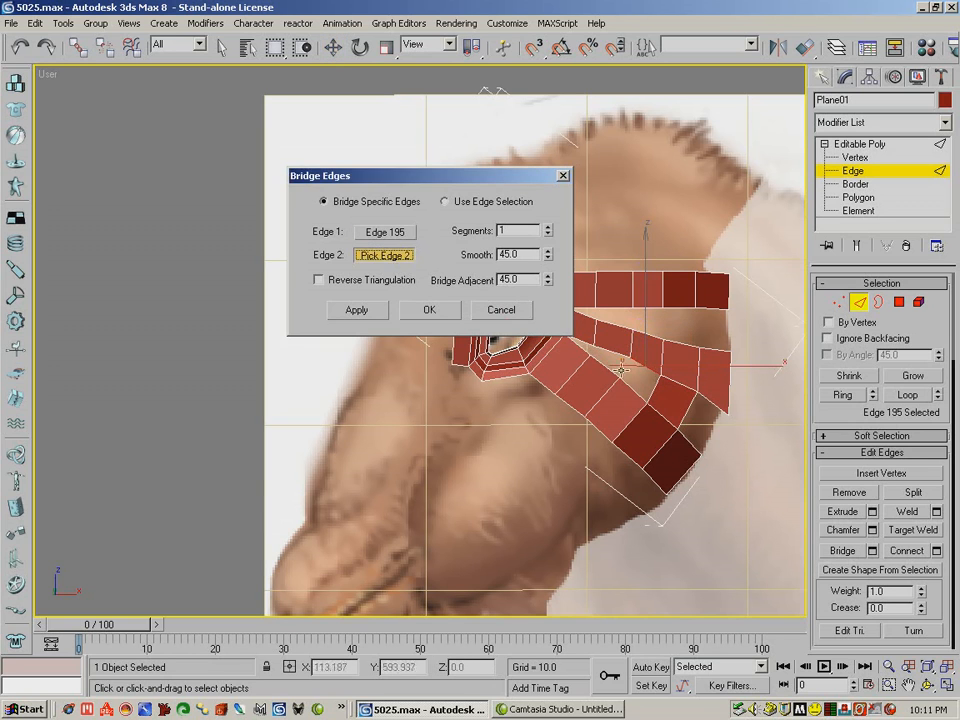
{"action": "left_click", "coordinate": [578, 288]}
{"action": "left_click", "coordinate": [444, 201]}
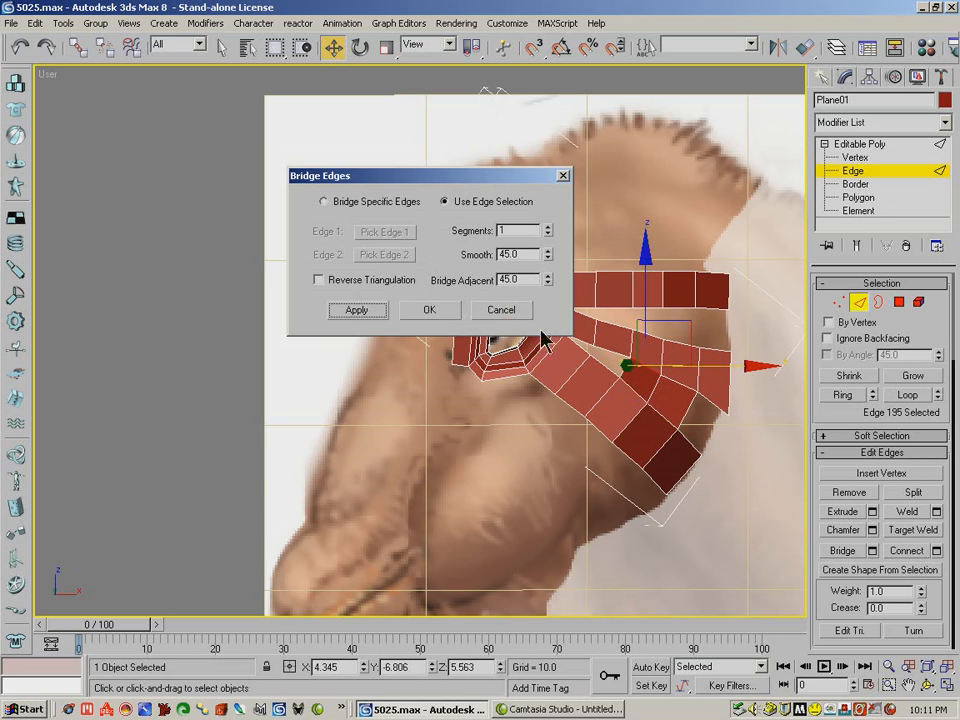
- Bridge the middle strip's second lower side edge from the eye to the facing edge of the diagonal strip
{"action": "left_click", "coordinate": [620, 370]}
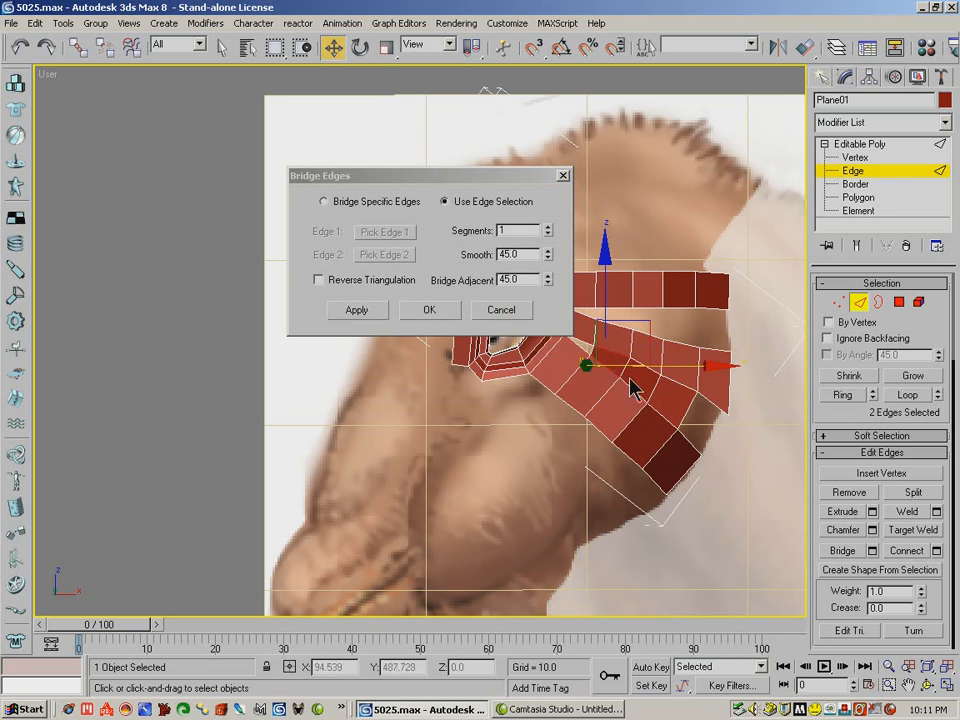
{"action": "left_click", "coordinate": [591, 345]}
{"action": "left_click", "coordinate": [617, 352]}
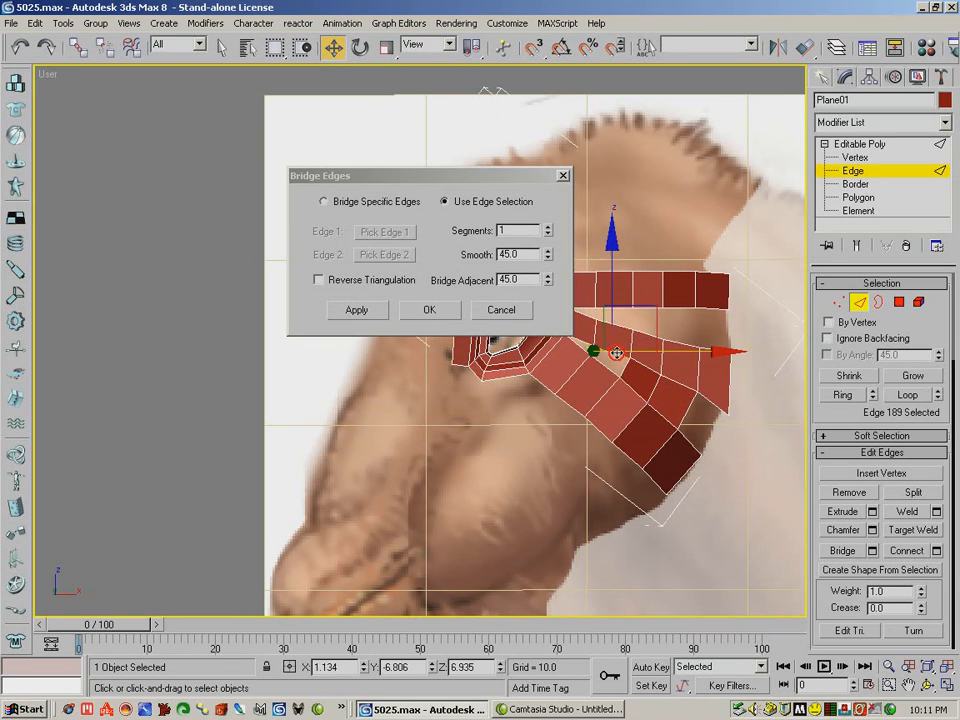
{"action": "left_click", "coordinate": [609, 369], "text": "ctrl"}
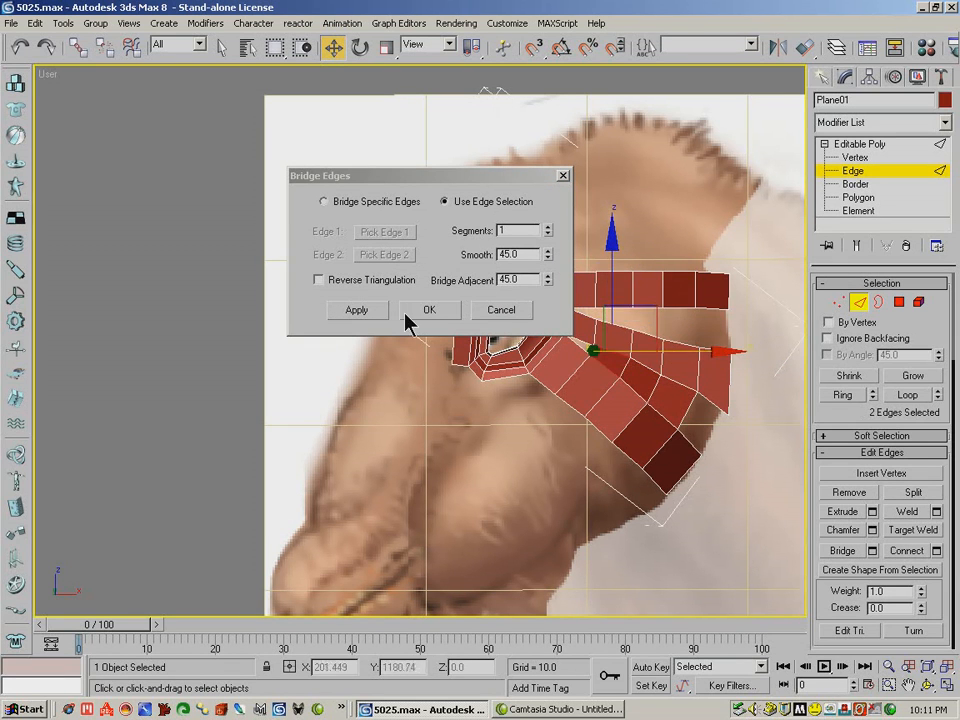
{"action": "left_click", "coordinate": [357, 310]}
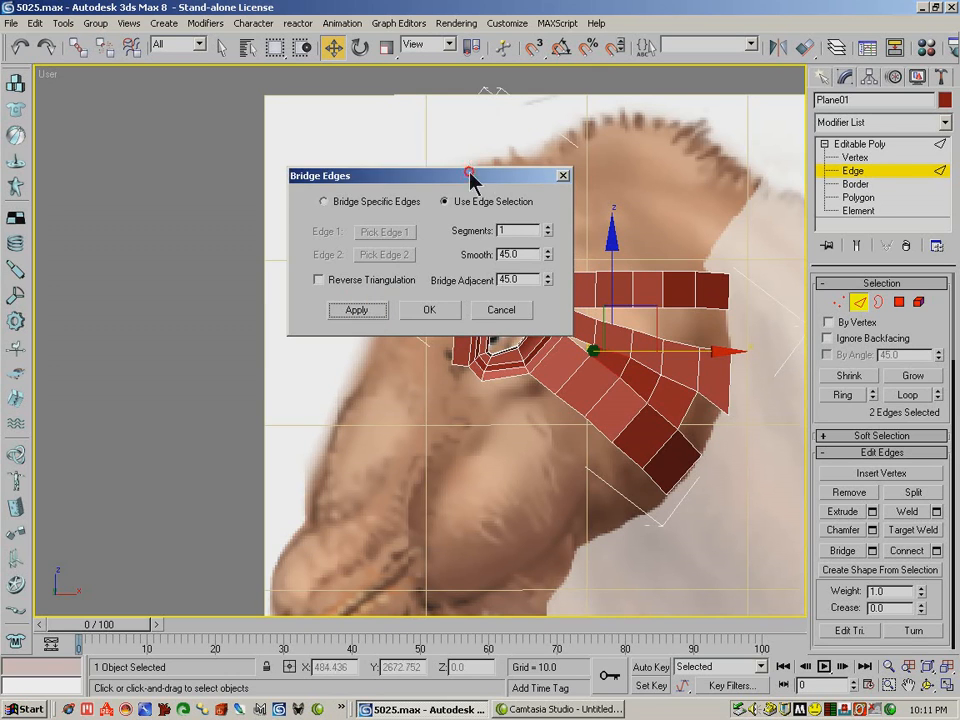
- Move the Bridge Edges dialog off the eye ring and bridge the innermost gap between the middle and diagonal strips
{"action": "left_click_drag", "start_coordinate": [472, 177], "coordinate": [373, 139]}
{"action": "left_click", "coordinate": [581, 341]}
{"action": "left_click", "coordinate": [582, 351], "text": "ctrl"}
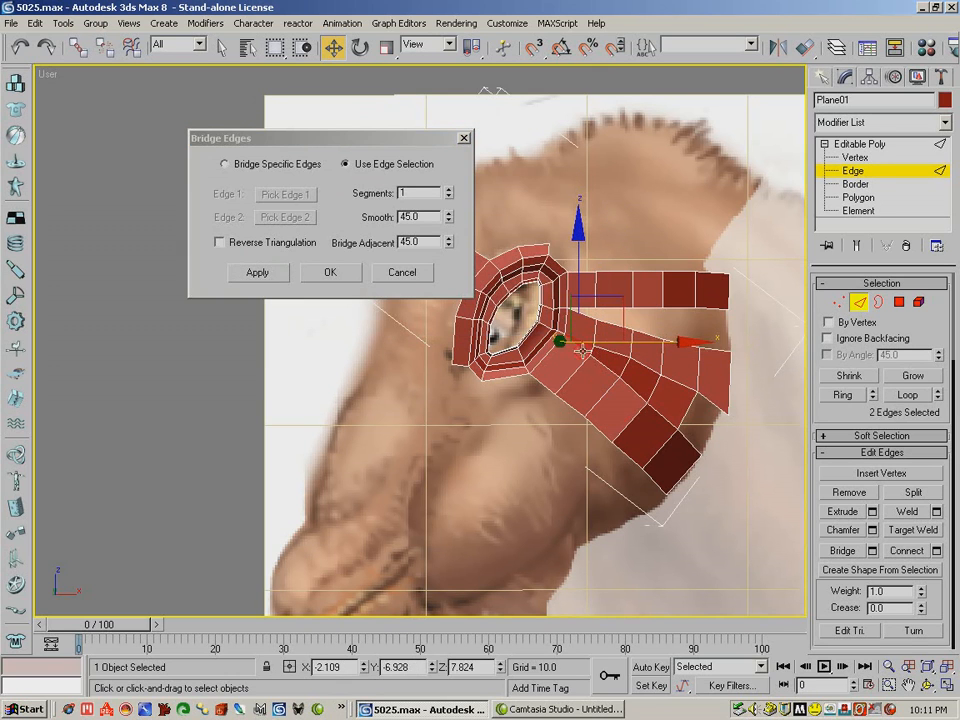
{"action": "left_click", "coordinate": [262, 273]}
- Bridge the middle strip's outermost lower edge to the facing edge at the diagonal strip's outer end
{"action": "left_click", "coordinate": [713, 403]}
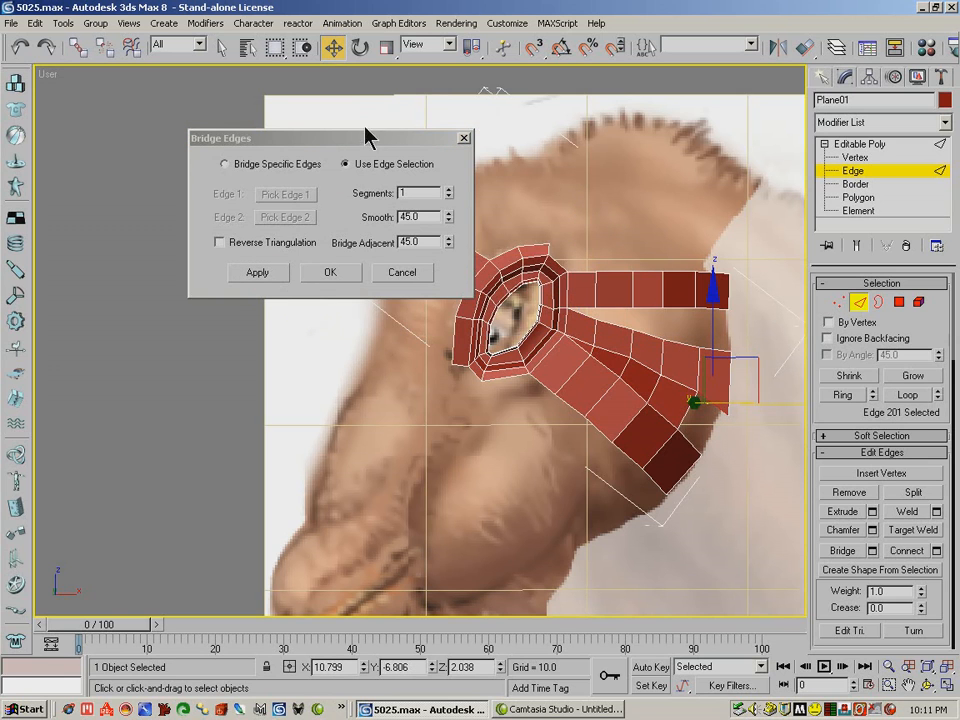
{"action": "left_click", "coordinate": [689, 440], "text": "ctrl"}
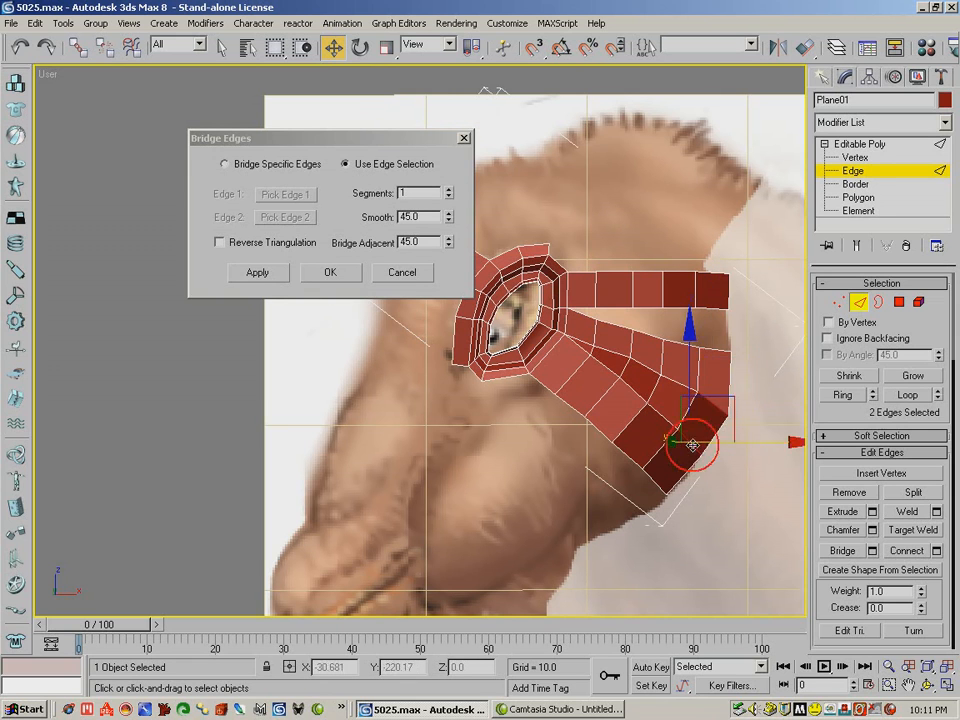
{"action": "left_click", "coordinate": [244, 275]}
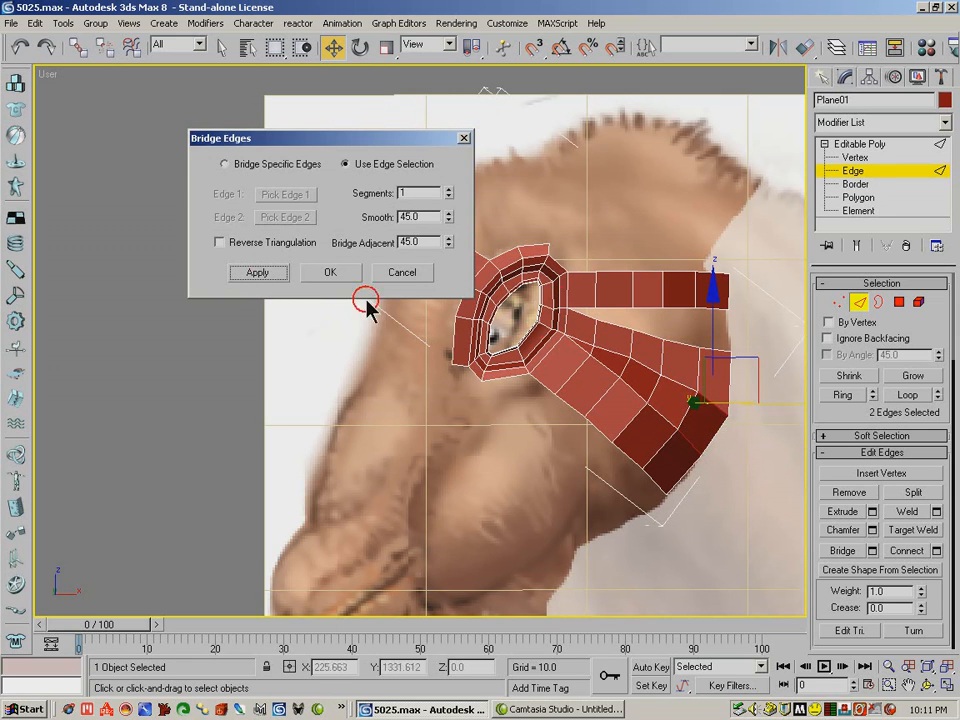
- Bridge the two outermost edge pairs between the middle strip's upper side and the upper strip's lower side
{"action": "left_click", "coordinate": [714, 349]}
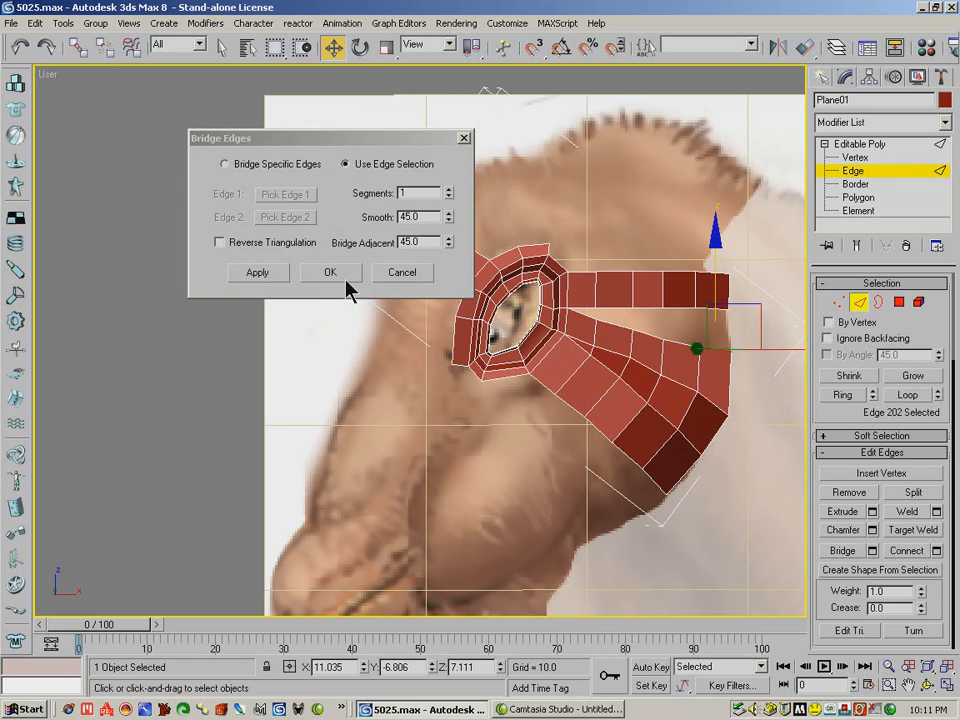
{"action": "left_click", "coordinate": [690, 270], "text": "ctrl"}
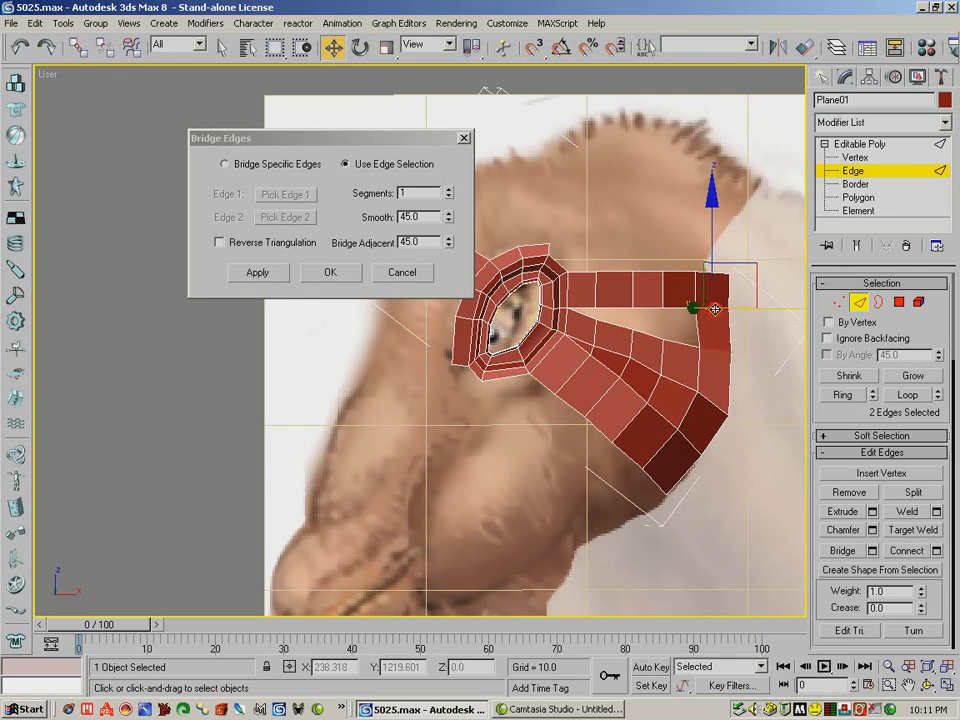
{"action": "left_click", "coordinate": [422, 289]}
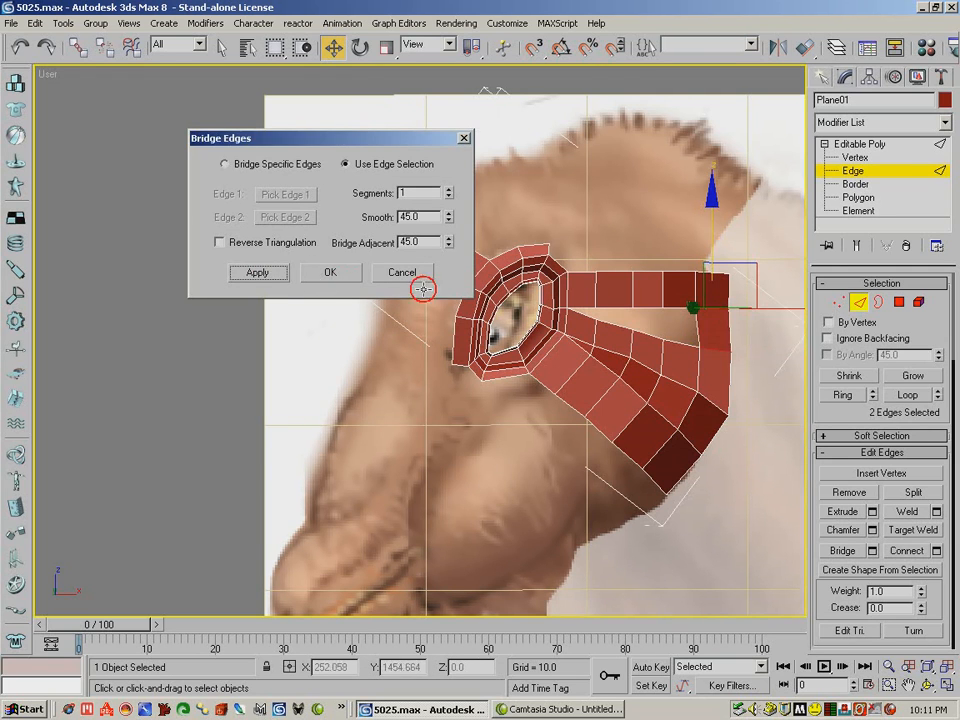
{"action": "left_click", "coordinate": [687, 344]}
{"action": "left_click", "coordinate": [677, 307], "text": "ctrl"}
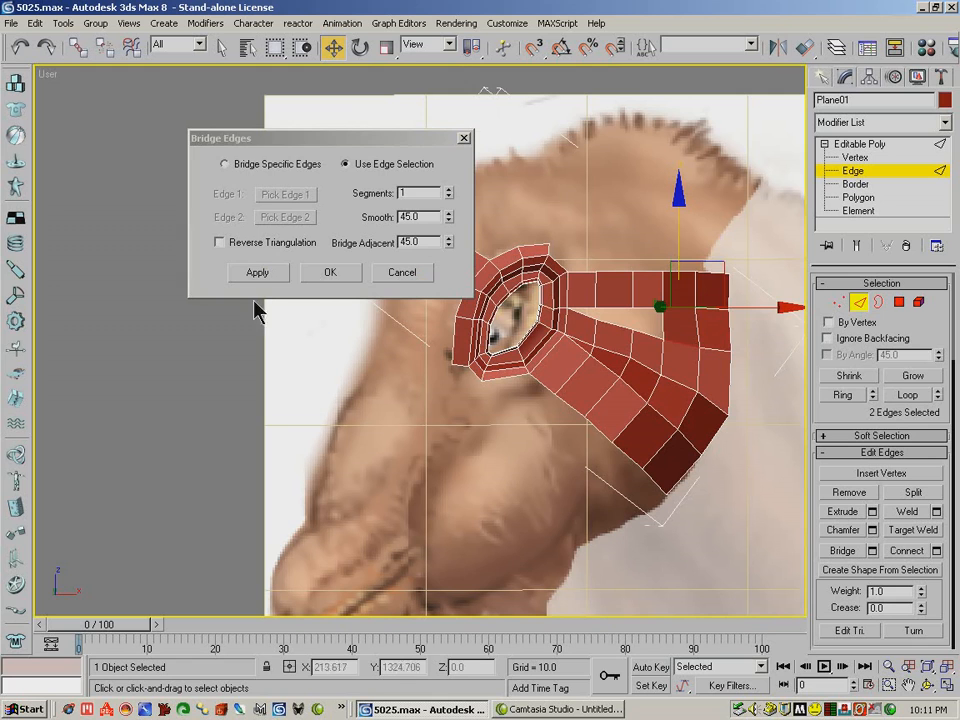
{"action": "left_click", "coordinate": [272, 273]}
- Bridge the third and second edge pairs from the eye between the middle and upper strips
{"action": "left_click", "coordinate": [649, 328]}
{"action": "left_click", "coordinate": [647, 306], "text": "ctrl"}
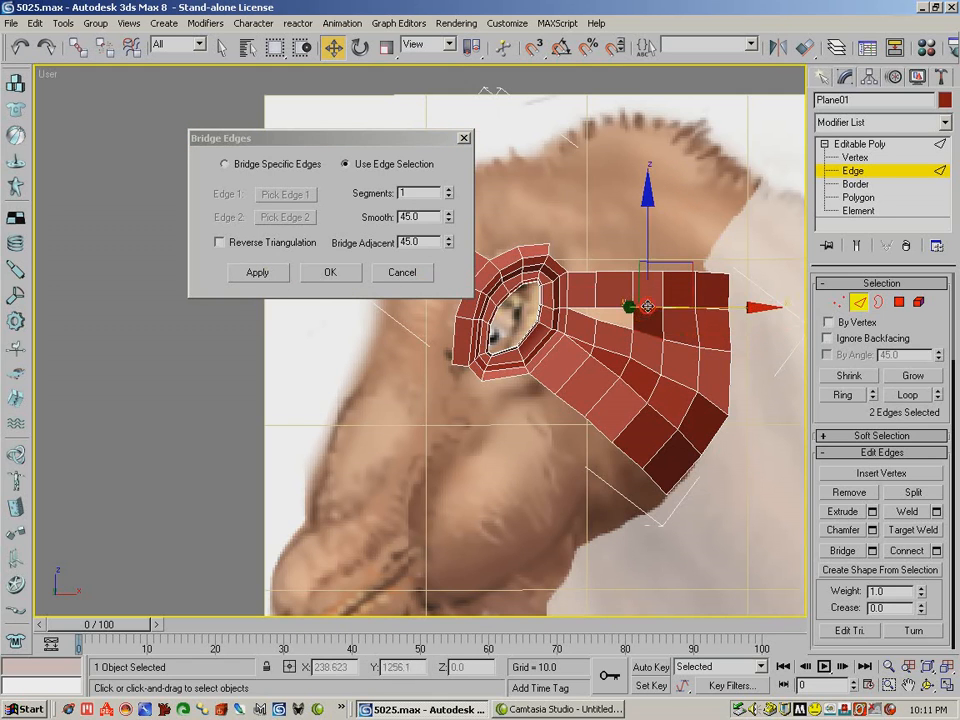
{"action": "left_click", "coordinate": [270, 275]}
{"action": "left_click", "coordinate": [616, 312]}
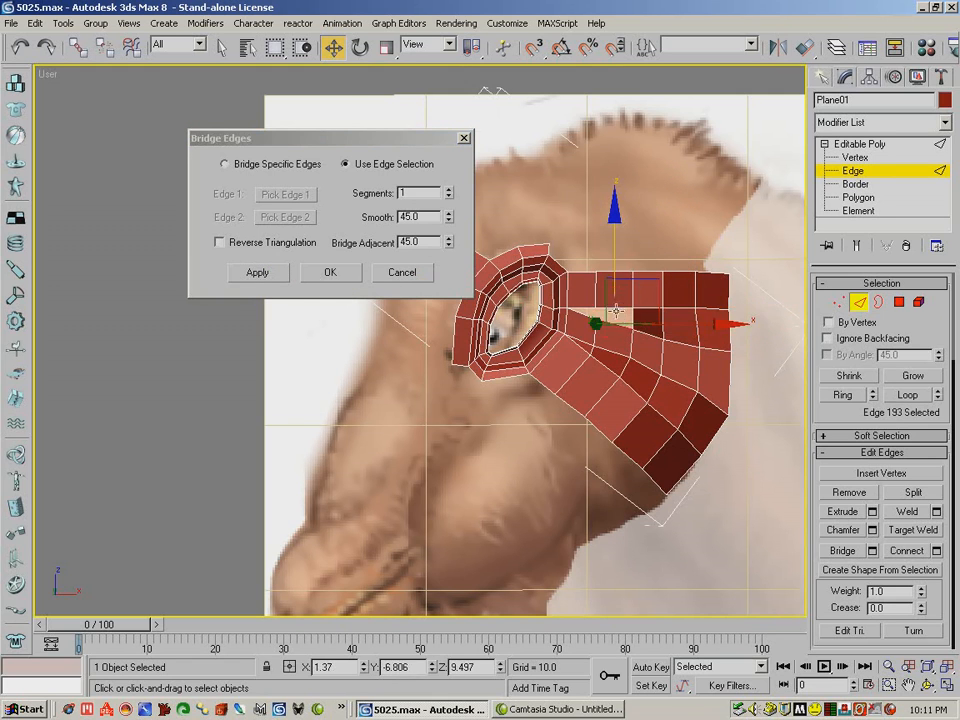
{"action": "left_click", "coordinate": [616, 308], "text": "ctrl"}
{"action": "left_click", "coordinate": [256, 272]}
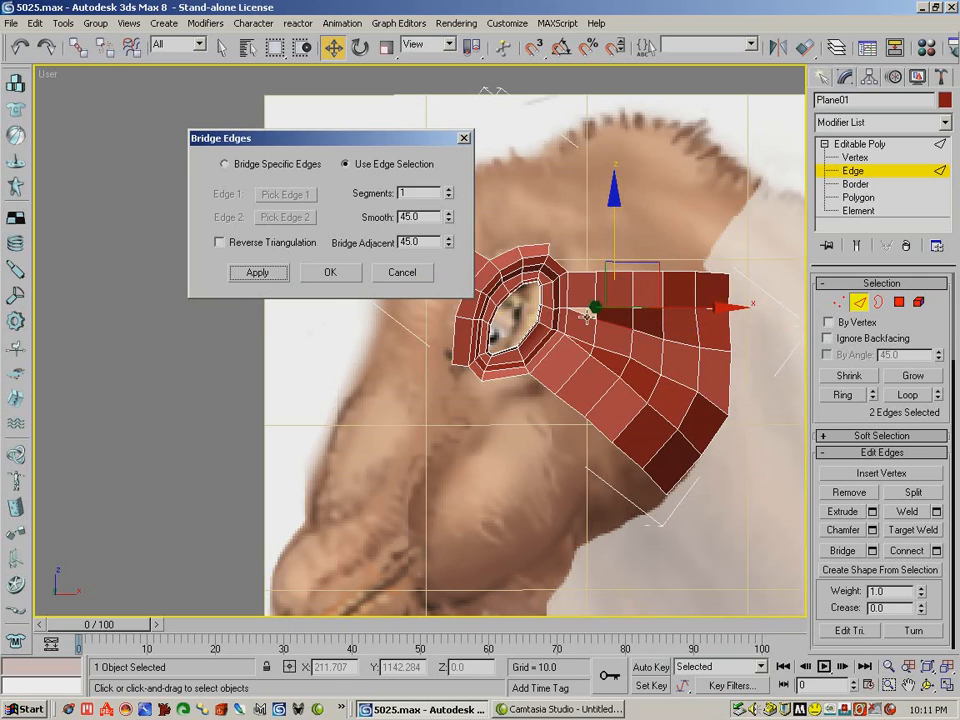
- Bridge the edge pair nearest the eye ring between the middle and upper strips and finish bridging
{"action": "left_click", "coordinate": [586, 314]}
{"action": "left_click", "coordinate": [584, 305], "text": "ctrl"}
{"action": "left_click", "coordinate": [257, 272]}
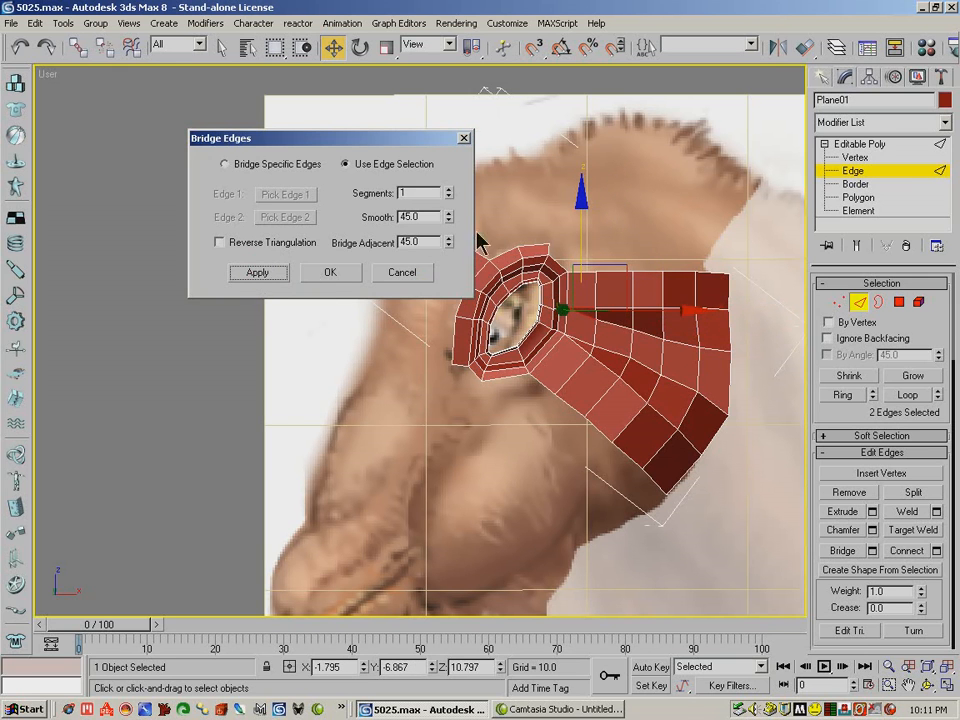
{"action": "left_click", "coordinate": [464, 139]}
- At vertex level, shift the vertices along the middle strip's lower side in depth along Y to smooth the bridged surface
{"action": "left_click", "coordinate": [929, 686]}
{"action": "left_click_drag", "start_coordinate": [550, 383], "coordinate": [441, 388]}
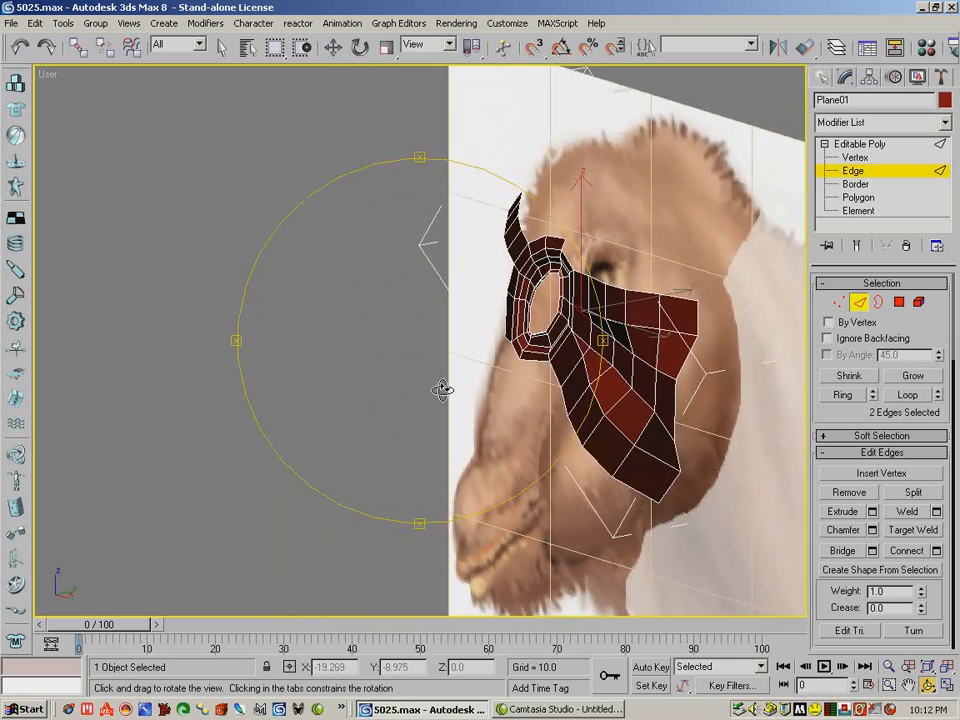
{"action": "left_click", "coordinate": [333, 47]}
{"action": "left_click", "coordinate": [837, 302]}
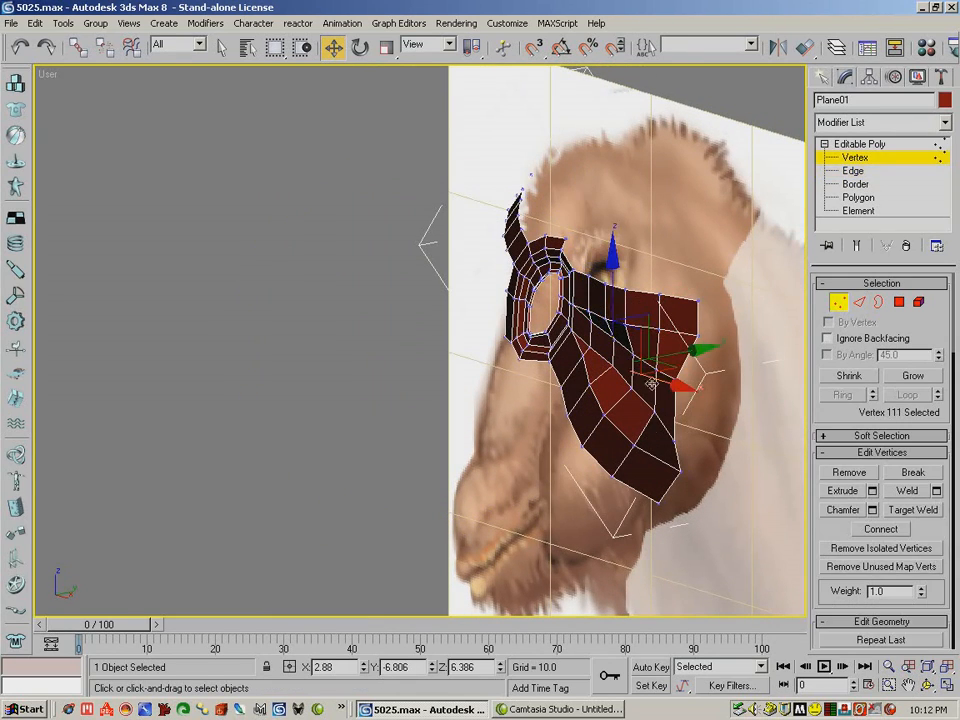
{"action": "left_click", "coordinate": [686, 395]}
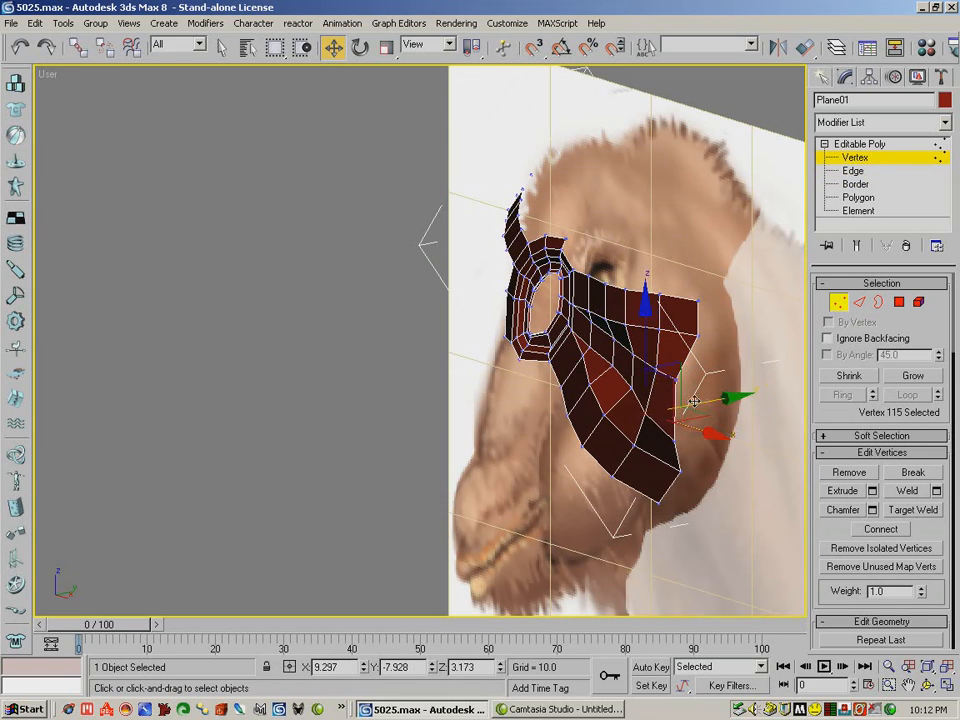
{"action": "left_click", "coordinate": [683, 378]}
{"action": "left_click_drag", "start_coordinate": [683, 378], "coordinate": [624, 376]}
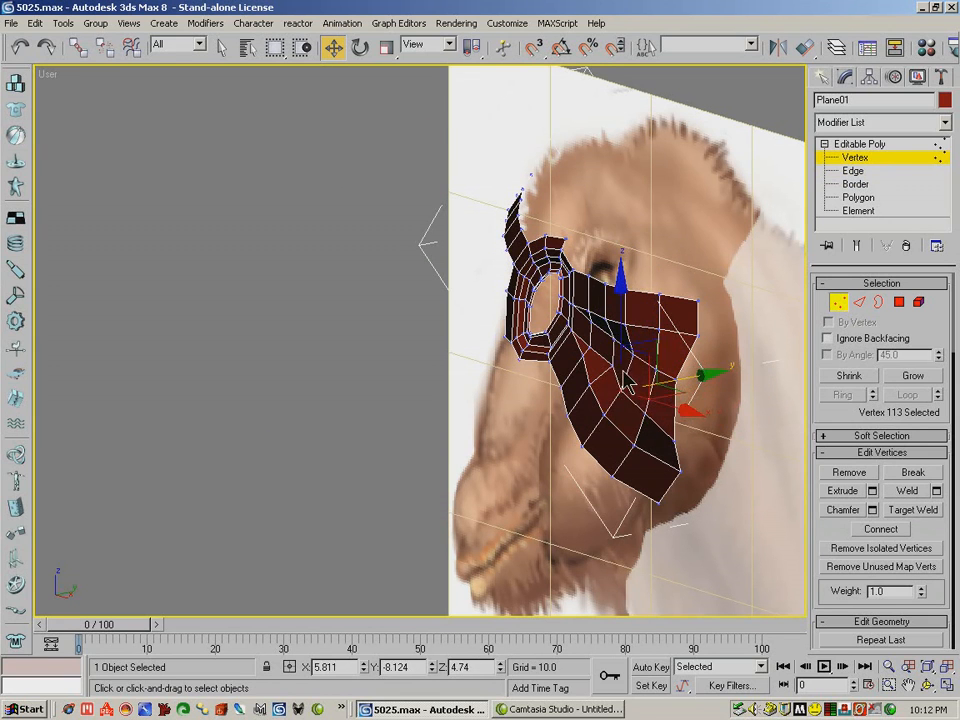
{"action": "left_click", "coordinate": [671, 356]}
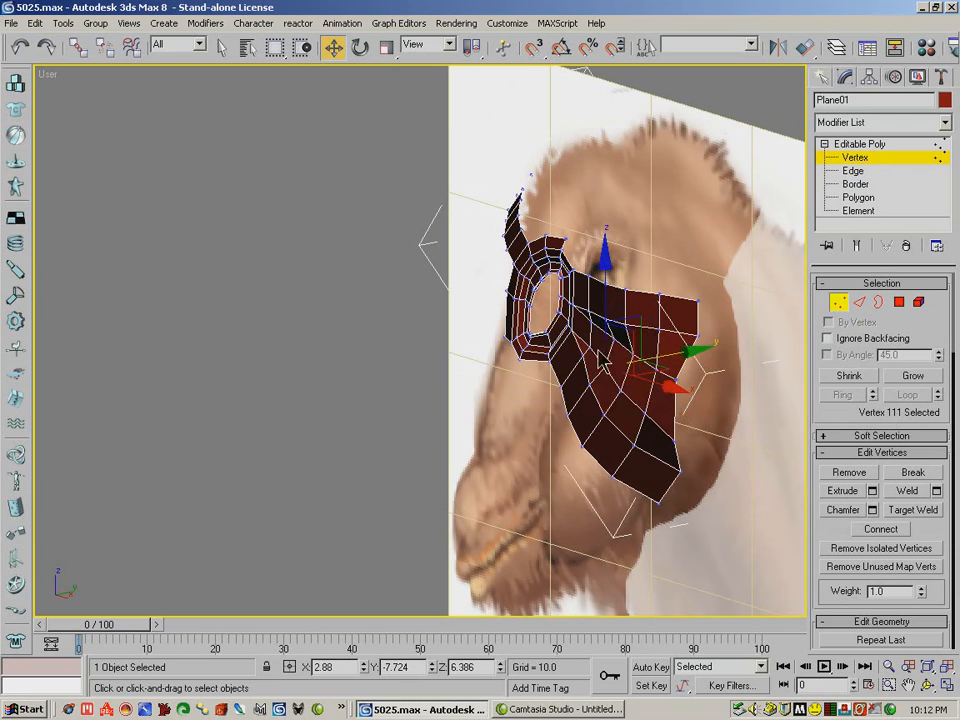
{"action": "left_click", "coordinate": [656, 332]}
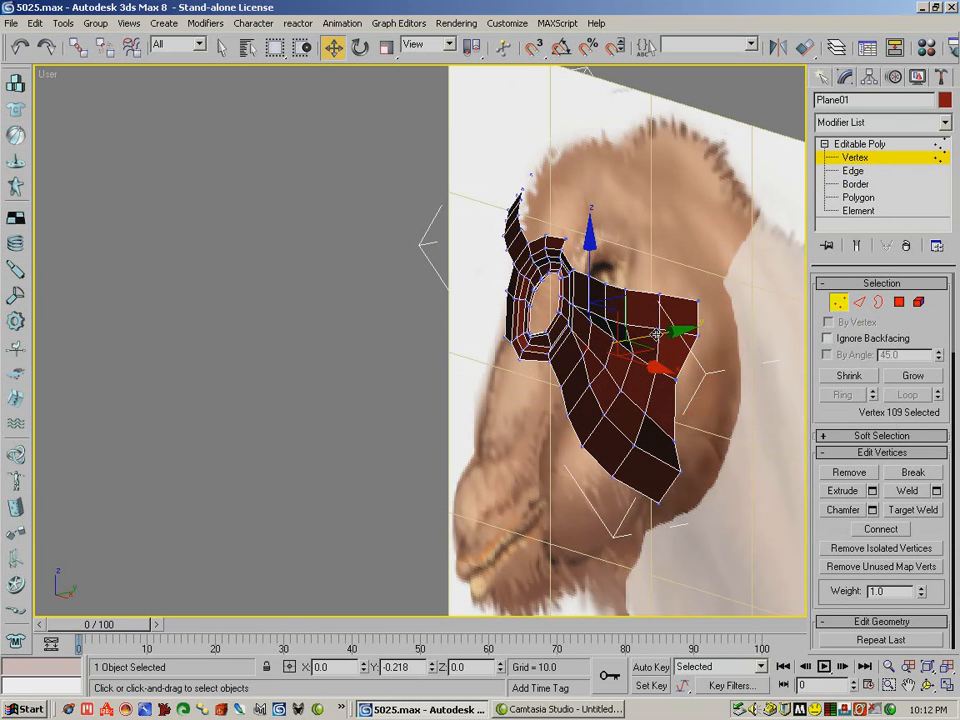
- Check the bridged area from the front and adjust the depth of the middle strip's vertices nearest the eye ring
{"action": "left_click", "coordinate": [928, 686]}
{"action": "left_click_drag", "start_coordinate": [546, 400], "coordinate": [724, 381]}
{"action": "left_click", "coordinate": [333, 47]}
{"action": "left_click", "coordinate": [606, 372]}
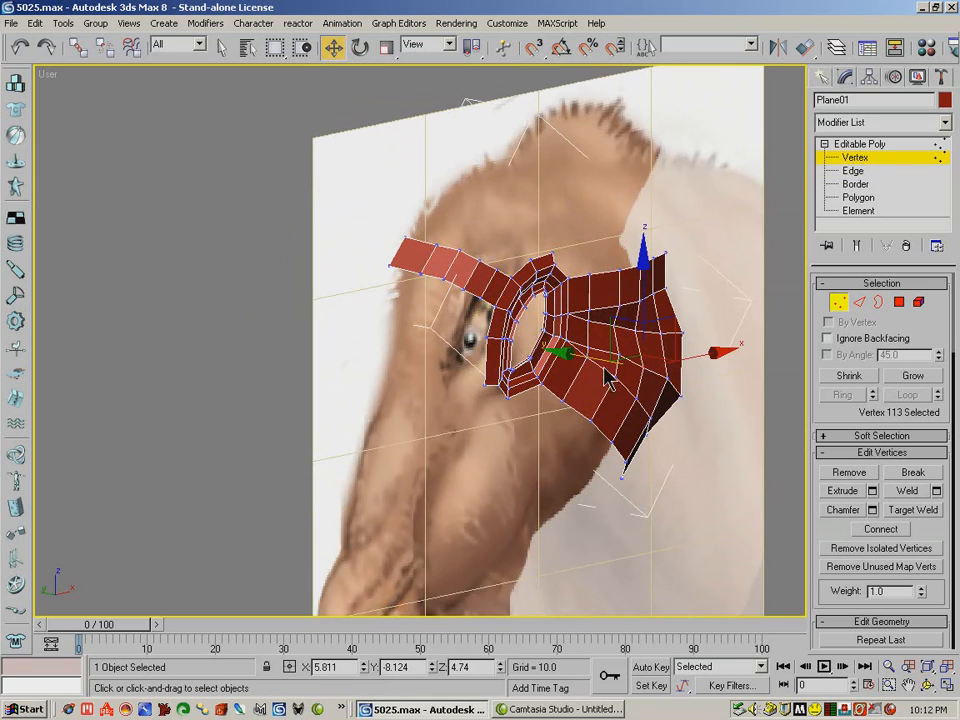
{"action": "left_click", "coordinate": [620, 350]}
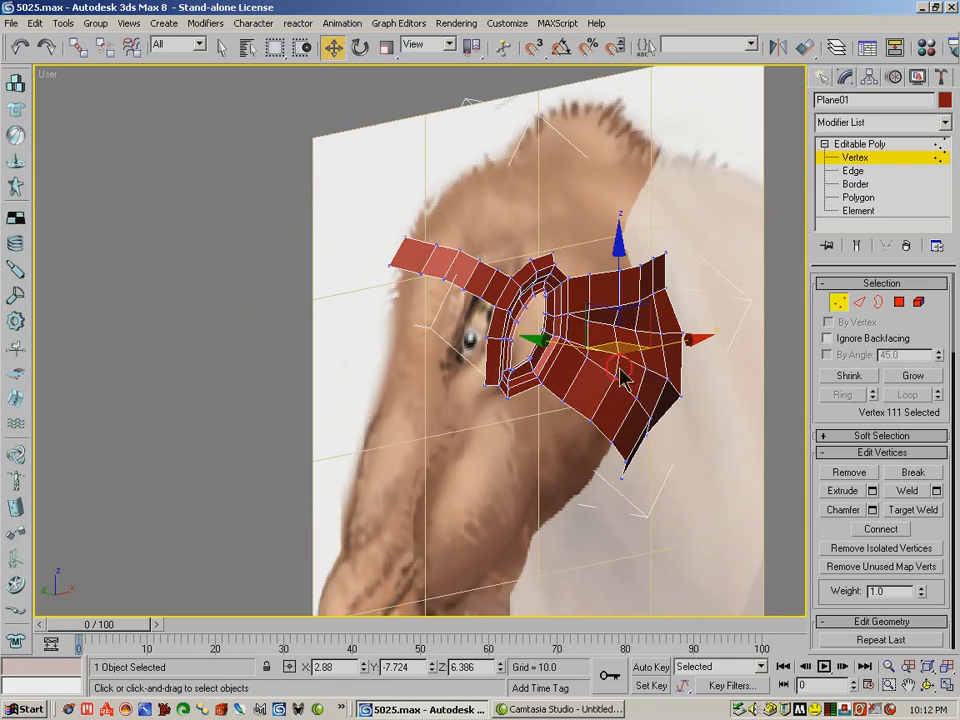
{"action": "left_click", "coordinate": [927, 685]}
{"action": "left_click_drag", "start_coordinate": [462, 384], "coordinate": [541, 382]}
{"action": "left_click", "coordinate": [333, 46]}
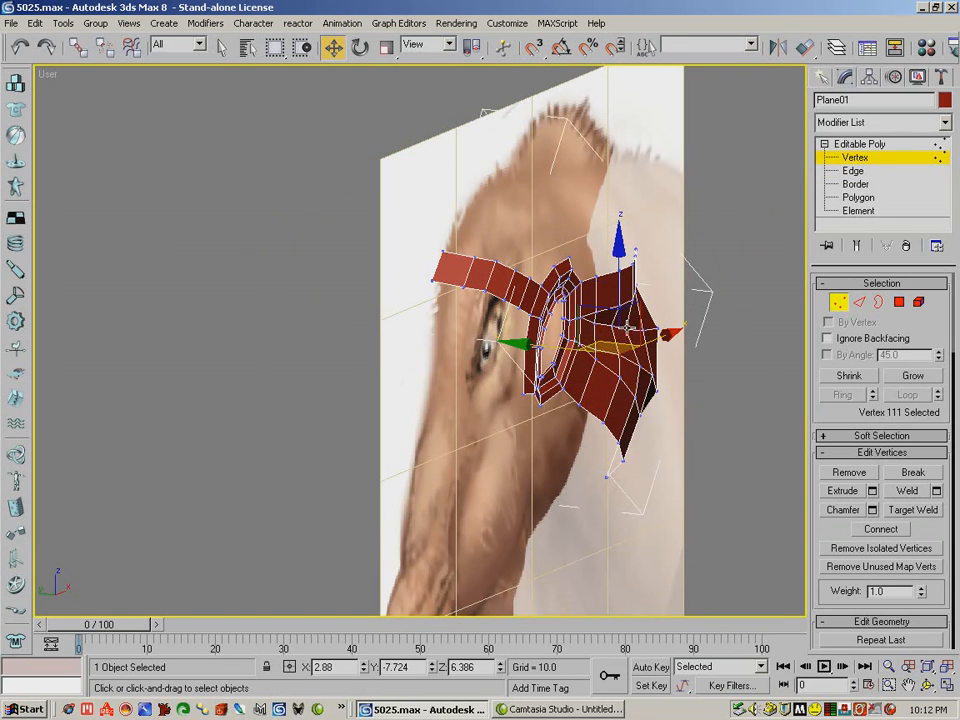
{"action": "left_click", "coordinate": [580, 340]}
{"action": "left_click_drag", "start_coordinate": [575, 321], "coordinate": [555, 321]}
{"action": "left_click", "coordinate": [611, 325]}
{"action": "left_click", "coordinate": [595, 322]}
- From behind the head, fine-tune the Y depth of the vertices along the seam between the middle and diagonal strips
{"action": "left_click", "coordinate": [929, 686]}
{"action": "left_click_drag", "start_coordinate": [588, 386], "coordinate": [392, 375]}
{"action": "left_click", "coordinate": [333, 47]}
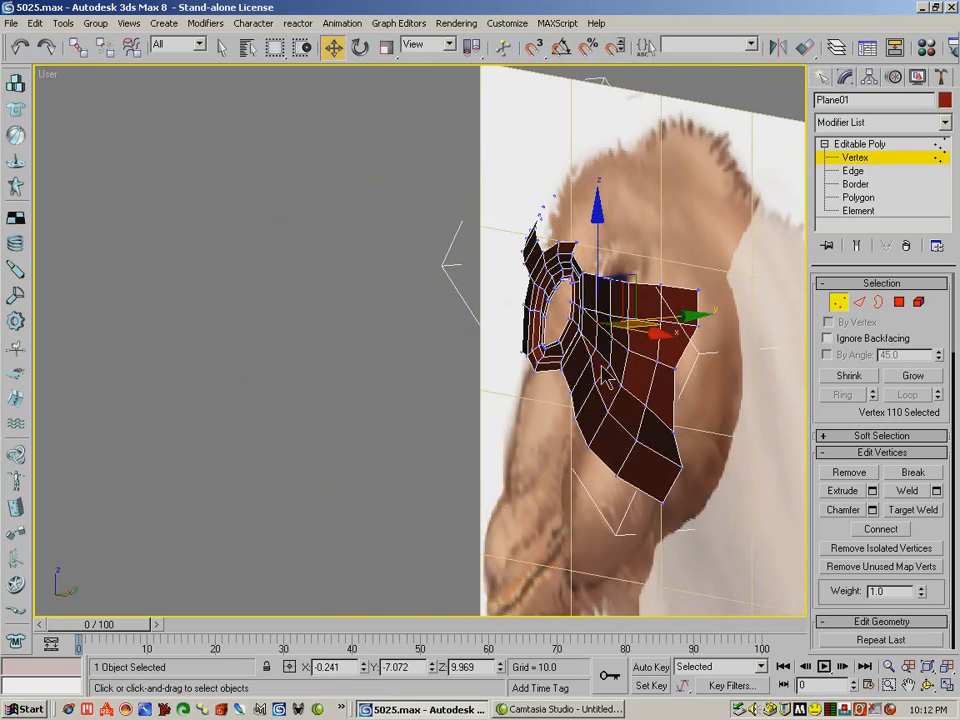
{"action": "left_click", "coordinate": [595, 349]}
{"action": "left_click_drag", "start_coordinate": [661, 343], "coordinate": [663, 361]}
{"action": "left_click", "coordinate": [612, 365]}
{"action": "left_click", "coordinate": [680, 377]}
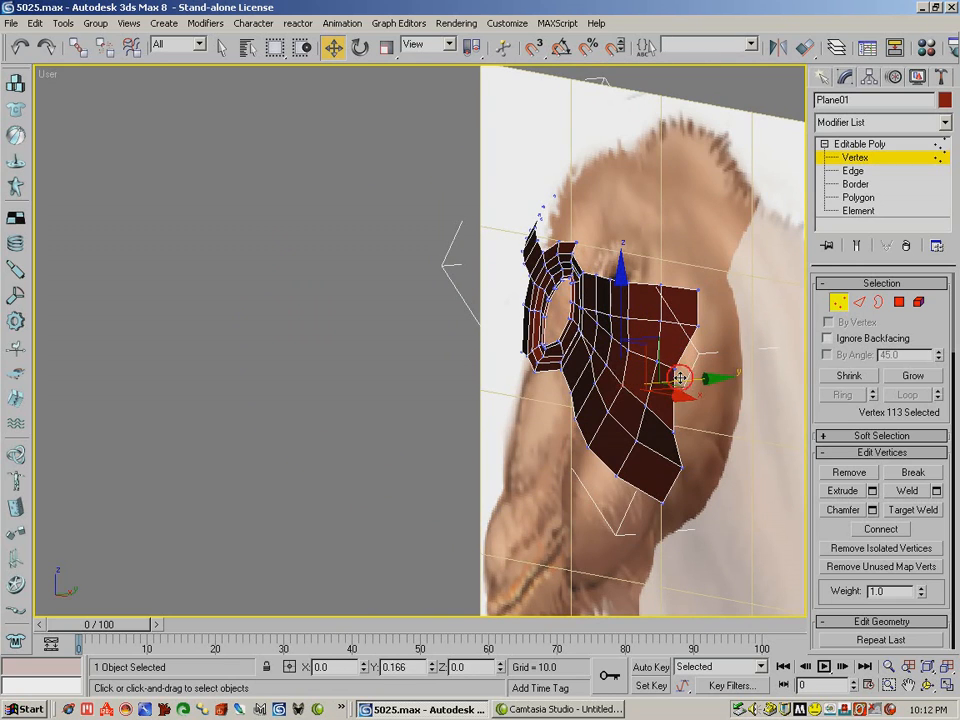
- Reposition the vertices along the bridged patch's outer rim so that it curves evenly in depth
{"action": "left_click", "coordinate": [928, 685]}
{"action": "left_click_drag", "start_coordinate": [635, 430], "coordinate": [700, 373]}
{"action": "left_click", "coordinate": [333, 47]}
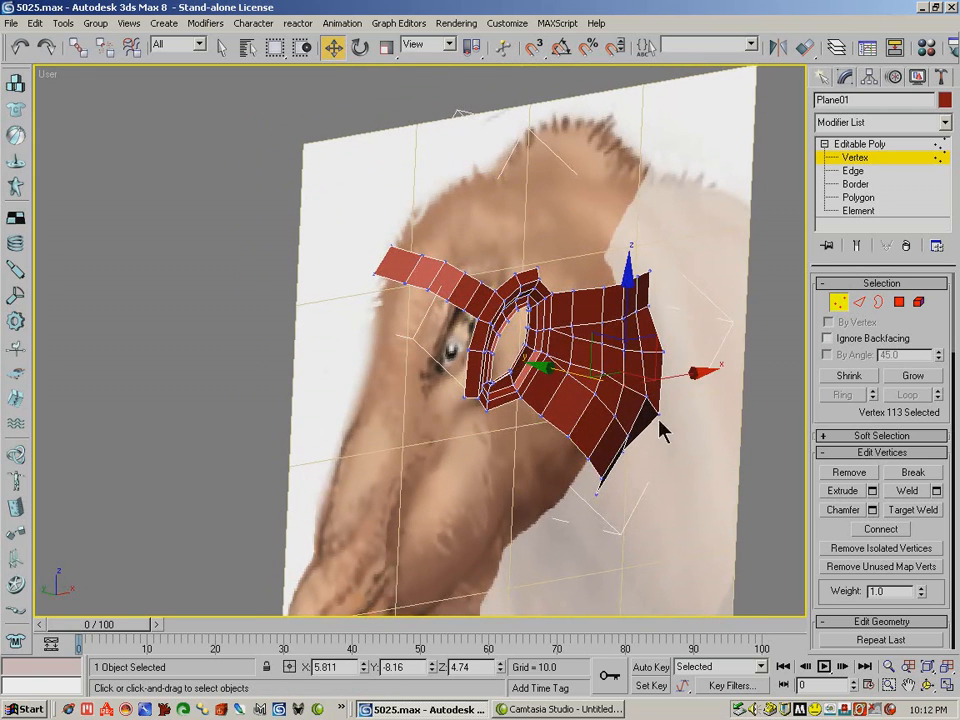
{"action": "left_click", "coordinate": [659, 414]}
{"action": "left_click_drag", "start_coordinate": [611, 404], "coordinate": [639, 446]}
{"action": "left_click", "coordinate": [582, 441]}
{"action": "left_click", "coordinate": [605, 337]}
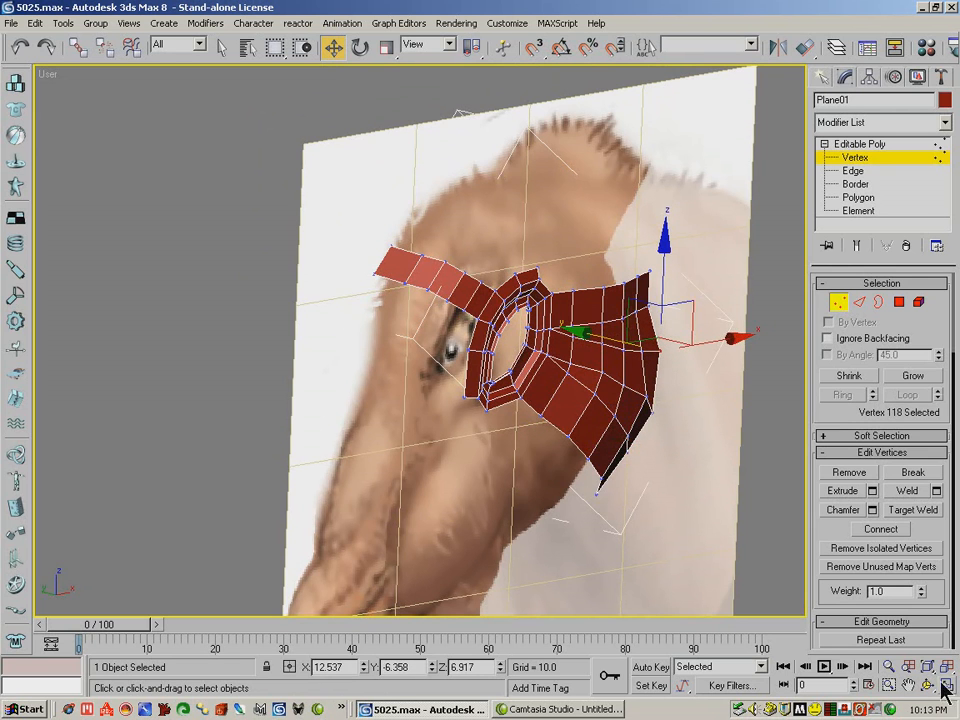
- Switch Plane01 to edge level and bring the triangulation and edge-turning tools within reach
{"action": "key", "text": "ctrl+r"}
{"action": "left_click_drag", "start_coordinate": [552, 402], "coordinate": [489, 377]}
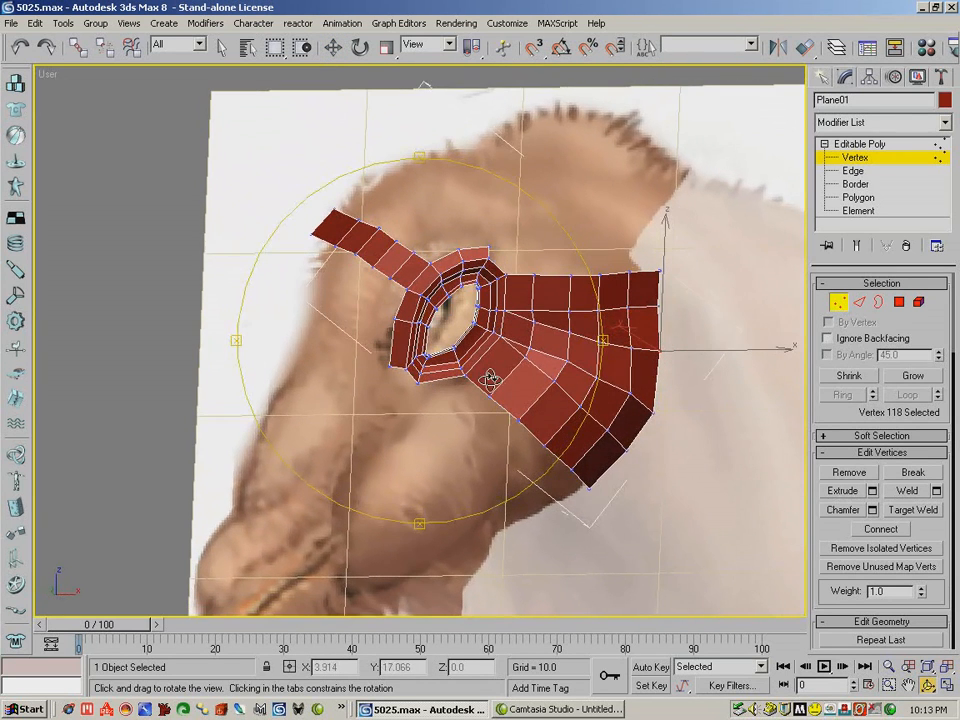
{"action": "left_click", "coordinate": [859, 302]}
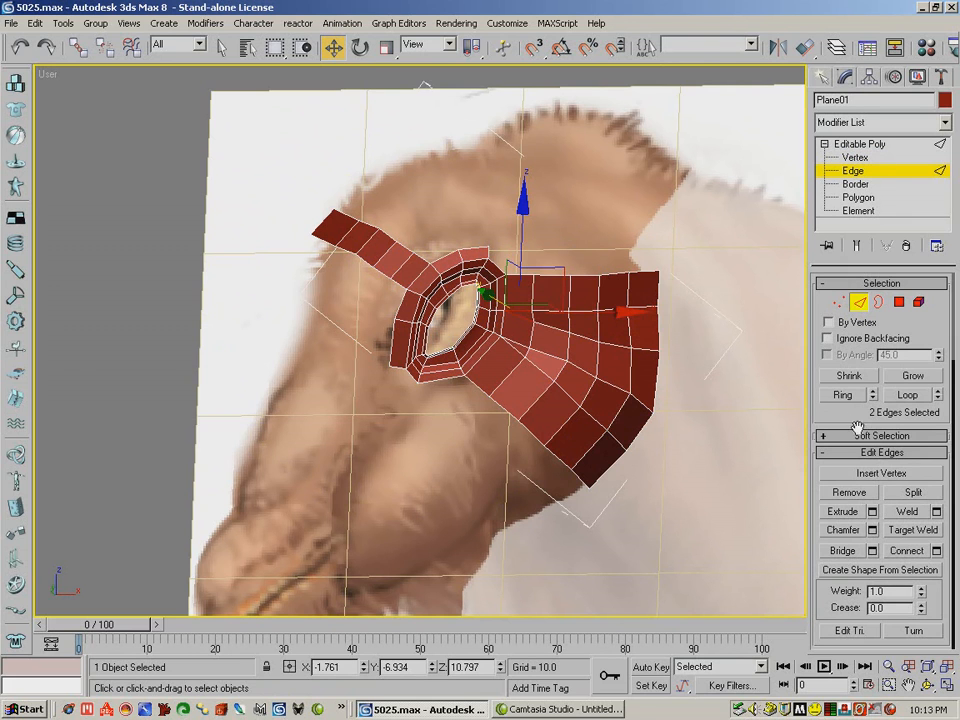
{"action": "left_click_drag", "start_coordinate": [836, 407], "coordinate": [847, 276]}
{"action": "left_click_drag", "start_coordinate": [943, 469], "coordinate": [936, 417]}
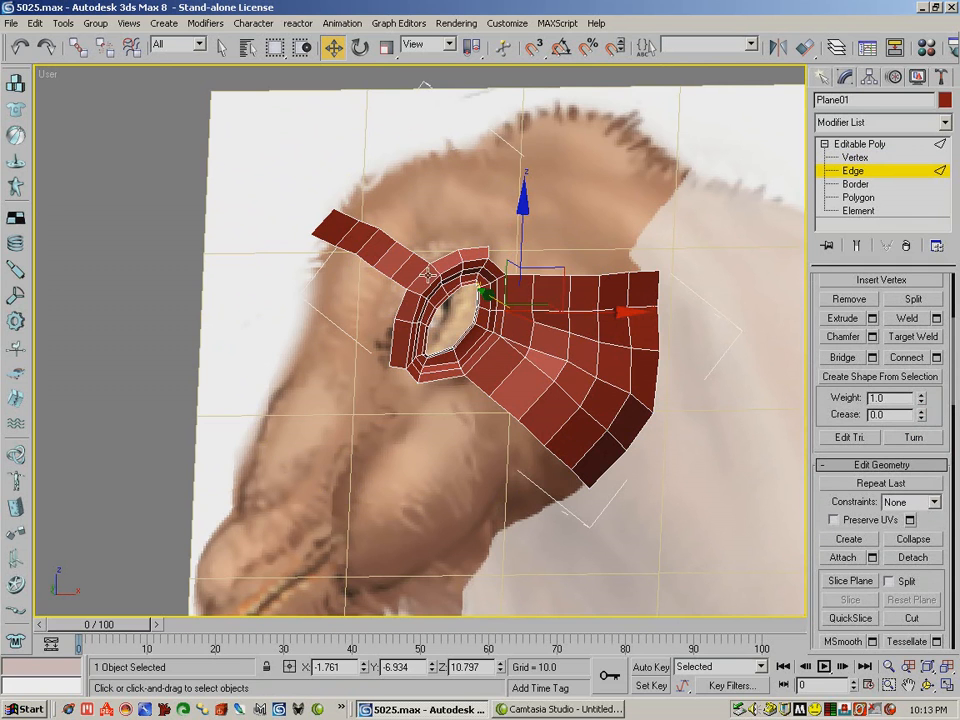
{"action": "right_click", "coordinate": [57, 78]}
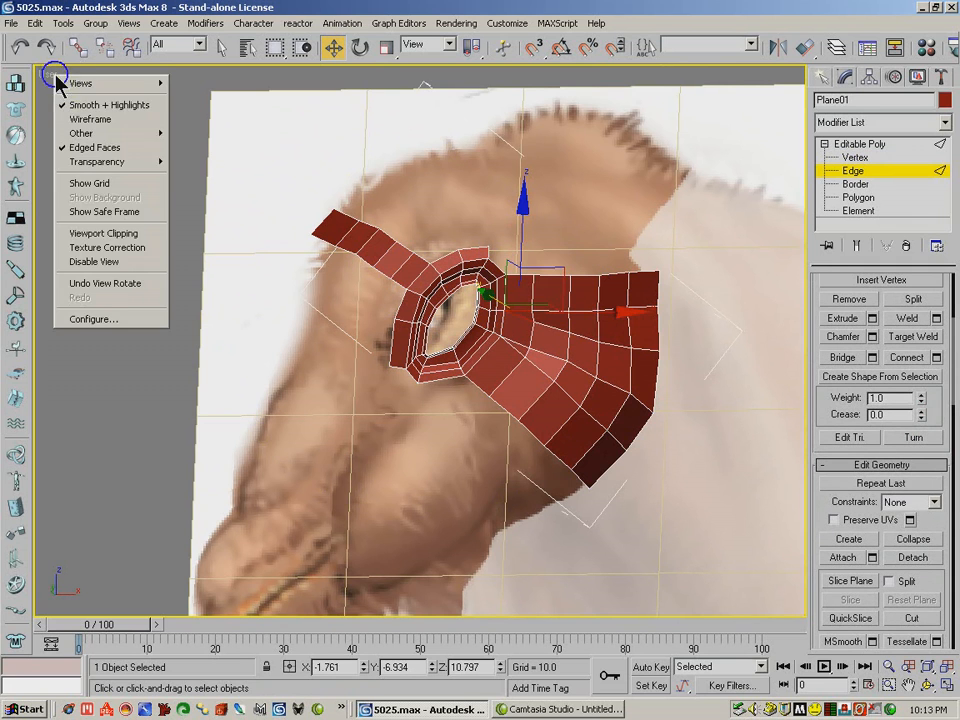
{"action": "left_click", "coordinate": [96, 319]}
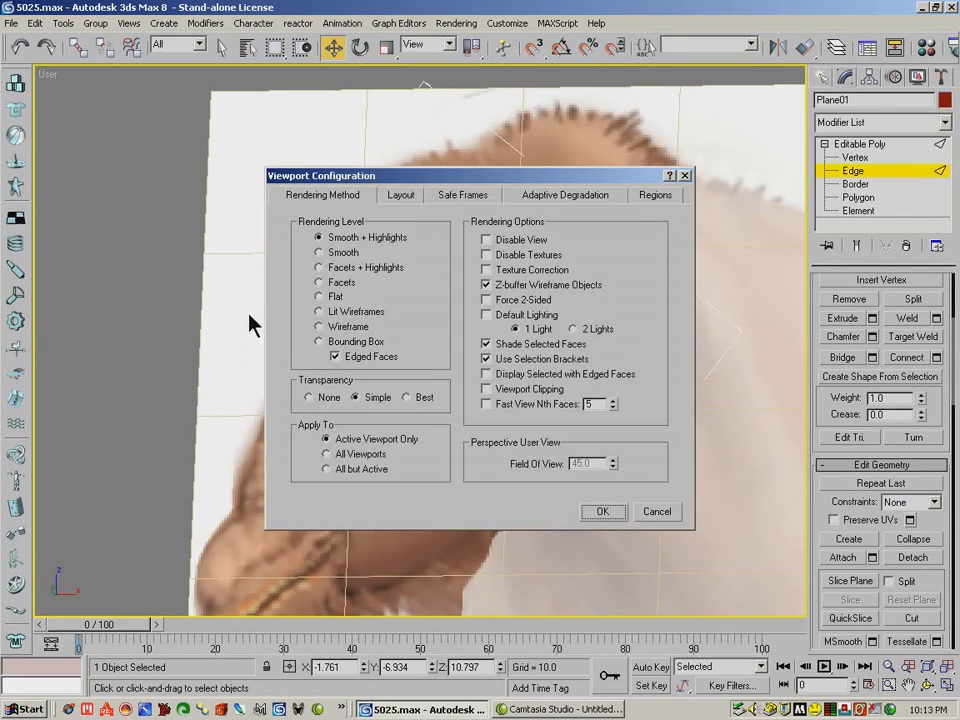
{"action": "left_click", "coordinate": [657, 512]}
- Turn off Edges Only in Plane01's object properties to display the hidden triangulation diagonals
{"action": "right_click", "coordinate": [583, 311]}
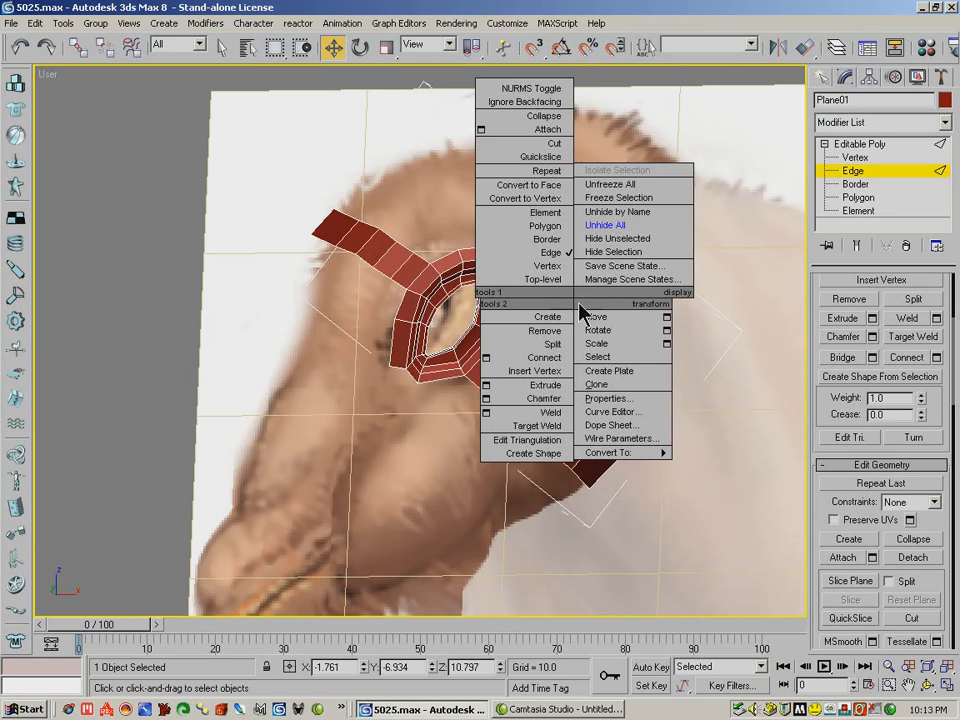
{"action": "left_click", "coordinate": [609, 398]}
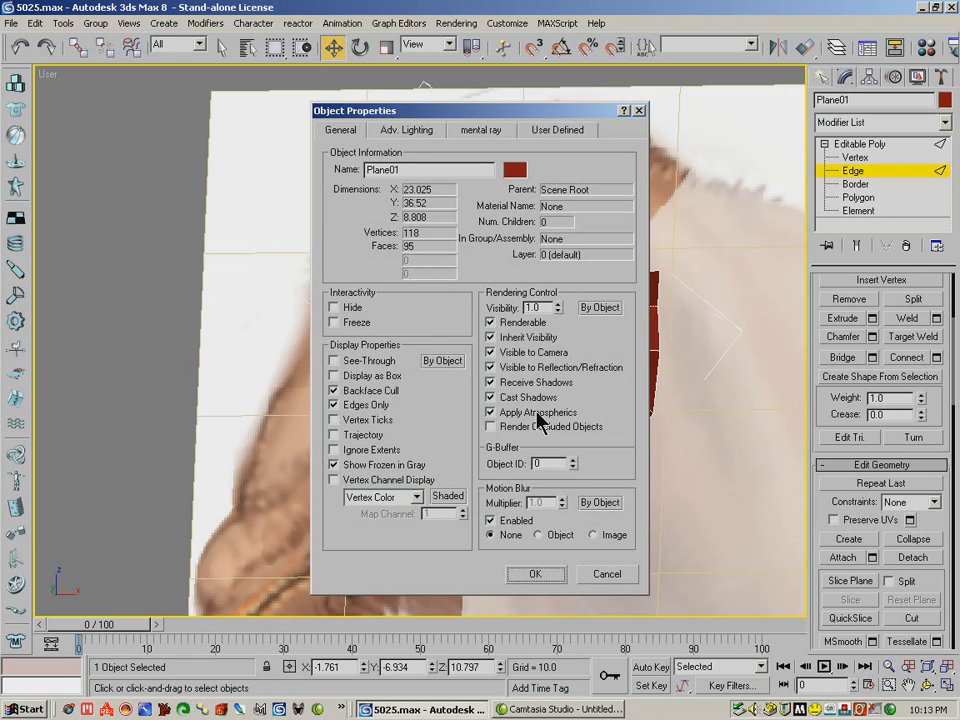
{"action": "left_click", "coordinate": [346, 405]}
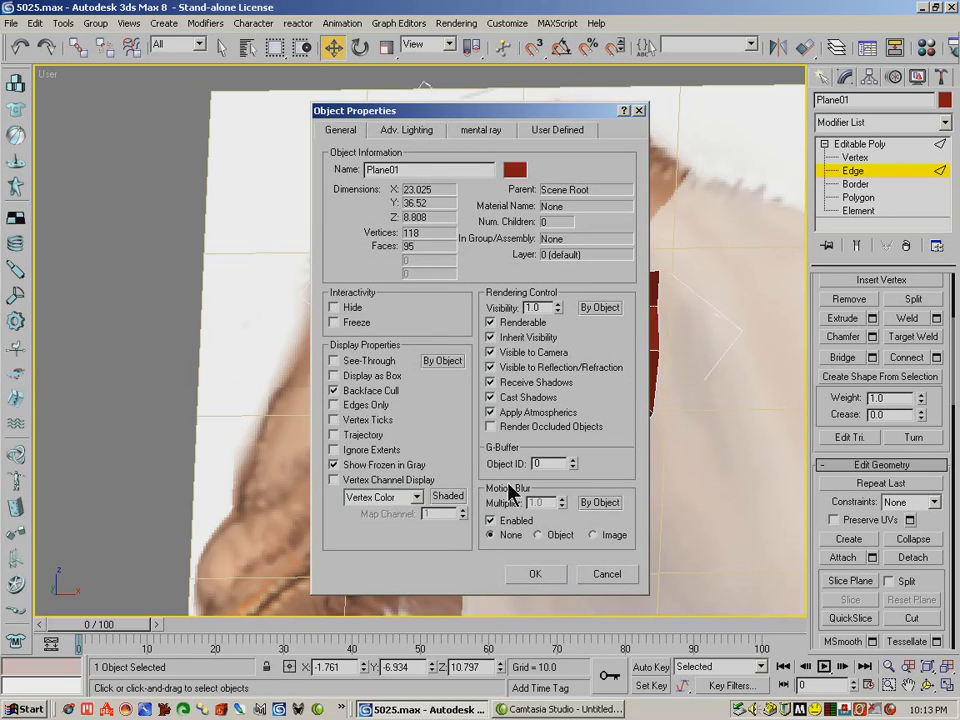
{"action": "left_click", "coordinate": [542, 573]}
- Inspect the bridged patch from an angle and use Turn on poorly oriented diagonals in its upper strips behind the eye ring
{"action": "left_click", "coordinate": [927, 686]}
{"action": "left_click_drag", "start_coordinate": [428, 350], "coordinate": [458, 352]}
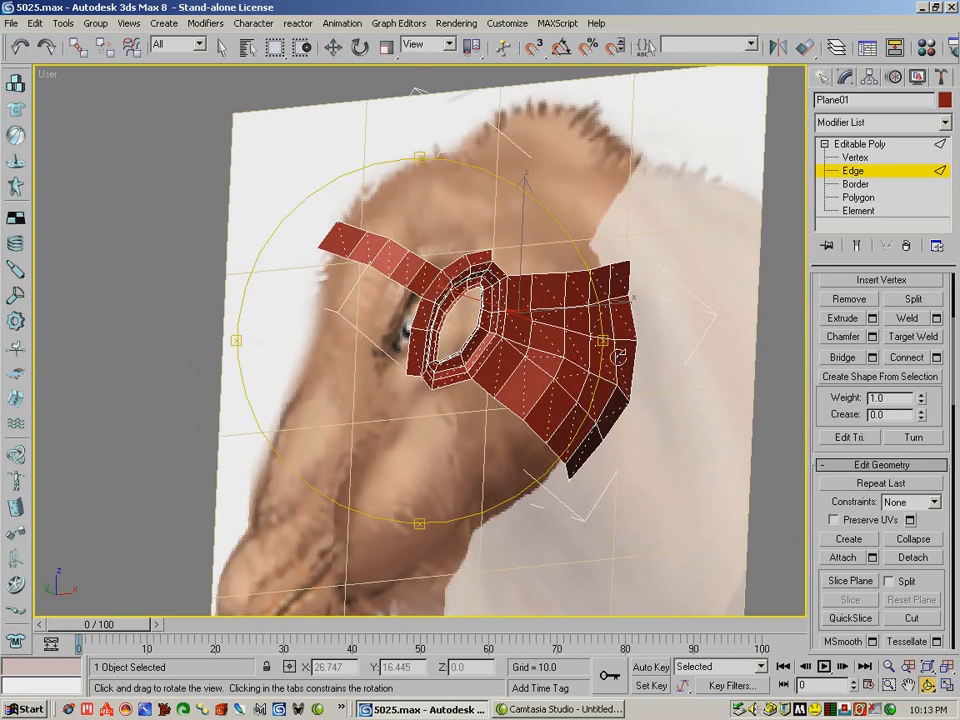
{"action": "left_click", "coordinate": [914, 437]}
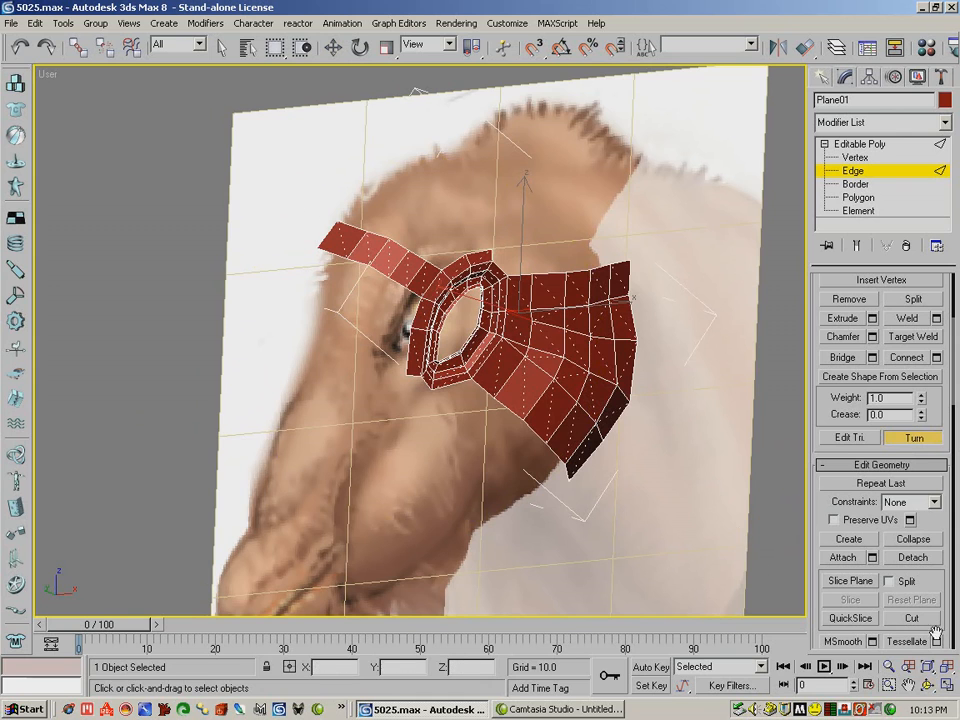
{"action": "left_click", "coordinate": [928, 686]}
{"action": "left_click_drag", "start_coordinate": [513, 369], "coordinate": [557, 308]}
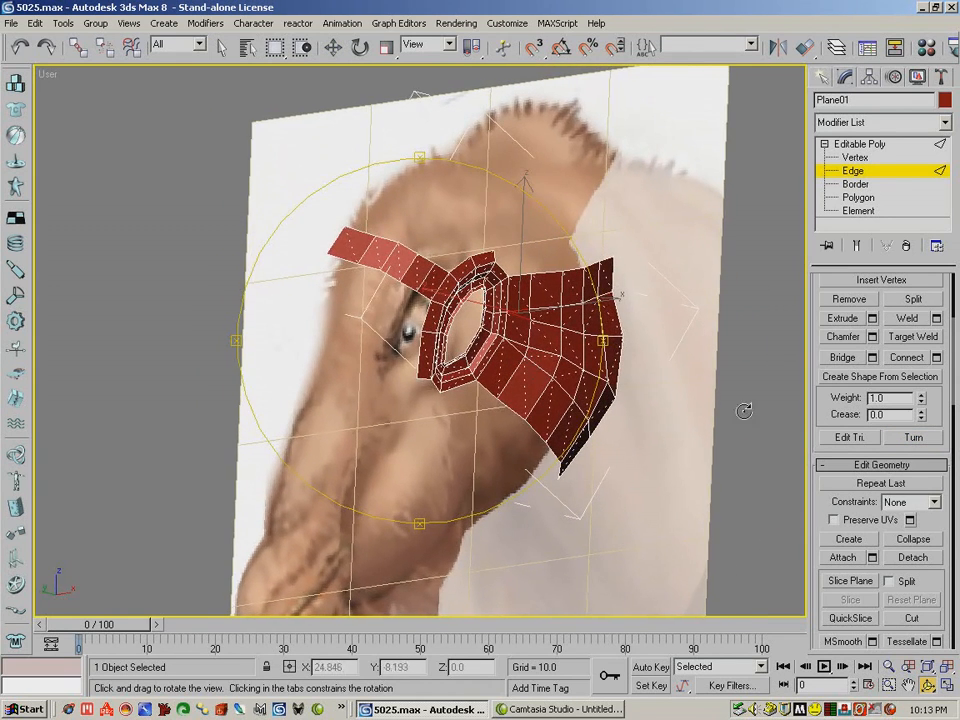
{"action": "left_click", "coordinate": [914, 437]}
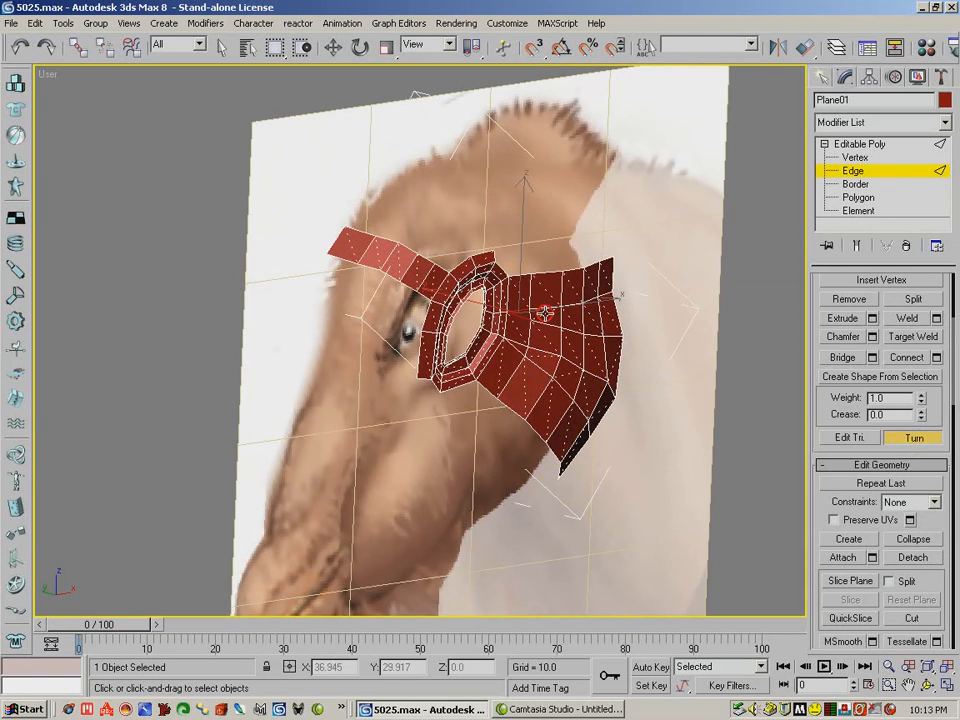
- Turn further diagonals in the middle and outer quads of the bridged patch so that they follow its curvature
{"action": "left_click", "coordinate": [927, 684]}
{"action": "left_click_drag", "start_coordinate": [560, 360], "coordinate": [622, 531]}
{"action": "left_click", "coordinate": [912, 437]}
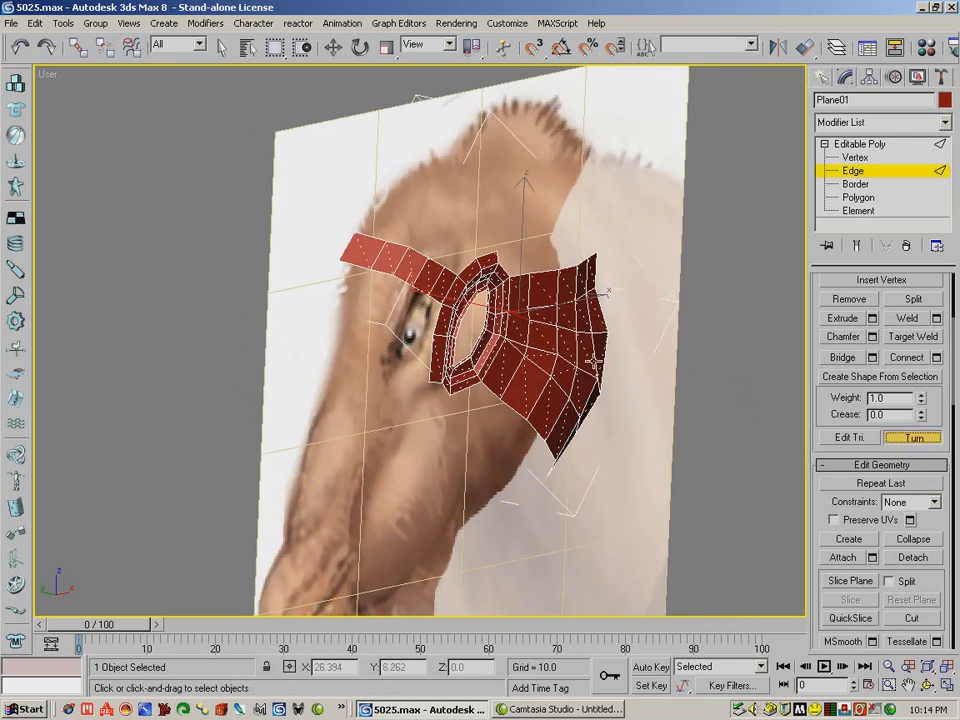
{"action": "left_click", "coordinate": [925, 683]}
{"action": "left_click_drag", "start_coordinate": [472, 349], "coordinate": [503, 361]}
{"action": "left_click", "coordinate": [32, 60]}
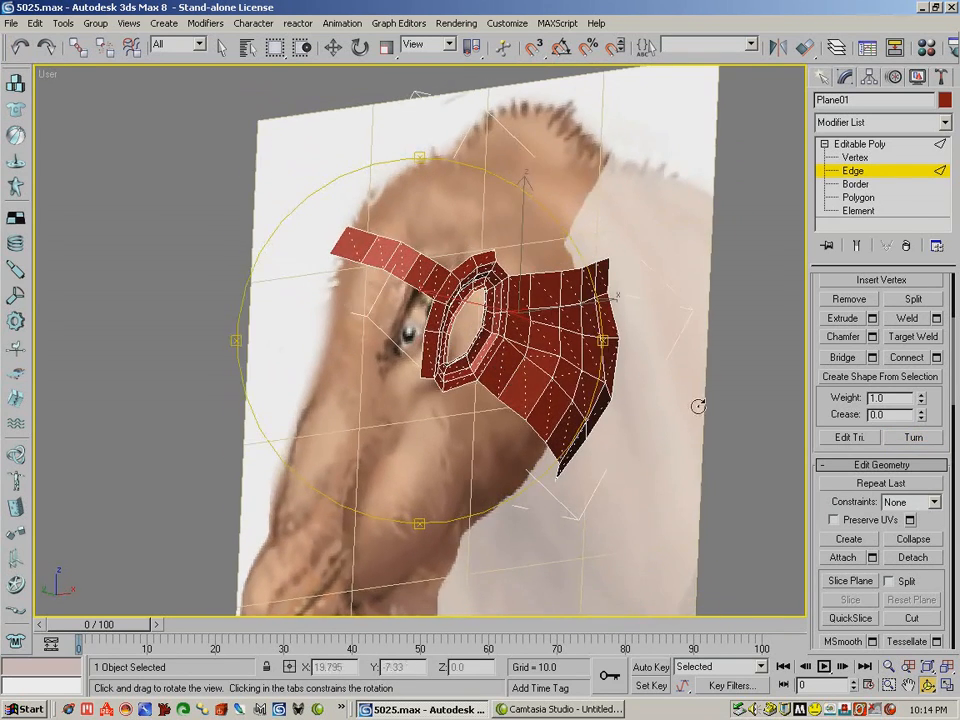
{"action": "left_click", "coordinate": [914, 438]}
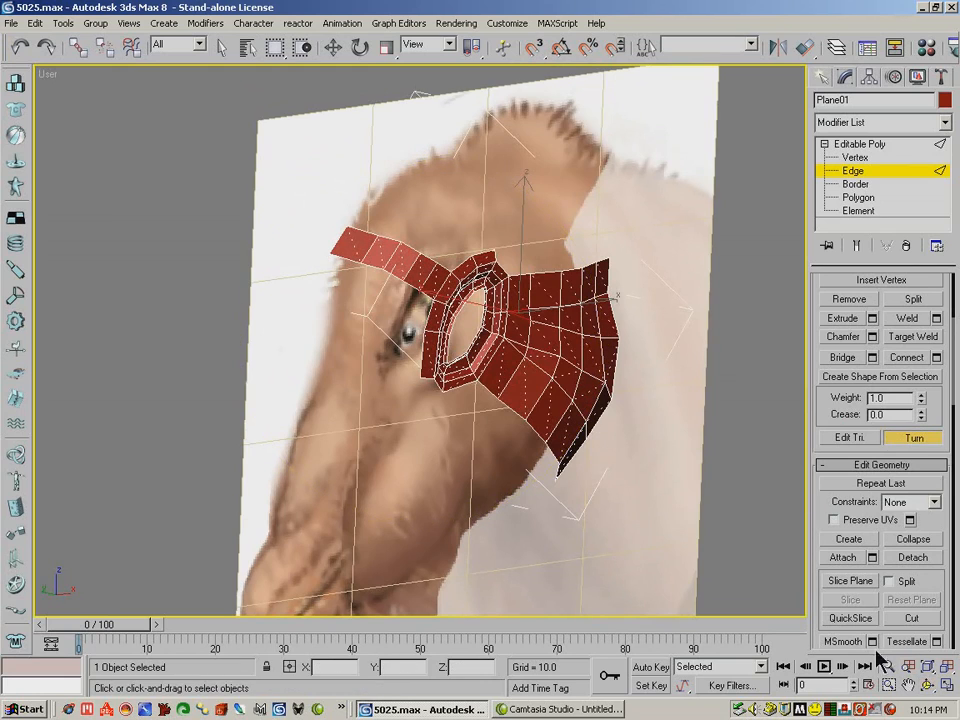
- View the patch from the creature's front side, turn the remaining misaligned diagonals and finish the edge turning
{"action": "left_click", "coordinate": [928, 689]}
{"action": "left_click_drag", "start_coordinate": [500, 338], "coordinate": [410, 362]}
{"action": "left_click", "coordinate": [913, 438]}
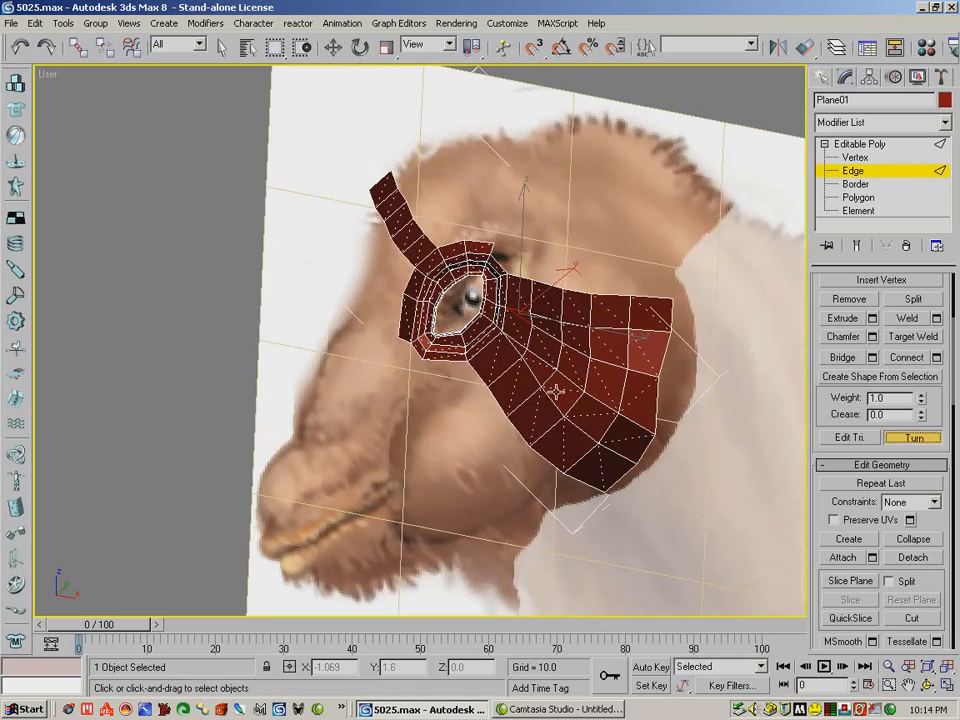
{"action": "left_click", "coordinate": [928, 686]}
{"action": "left_click_drag", "start_coordinate": [506, 373], "coordinate": [468, 358]}
{"action": "left_click", "coordinate": [332, 48]}
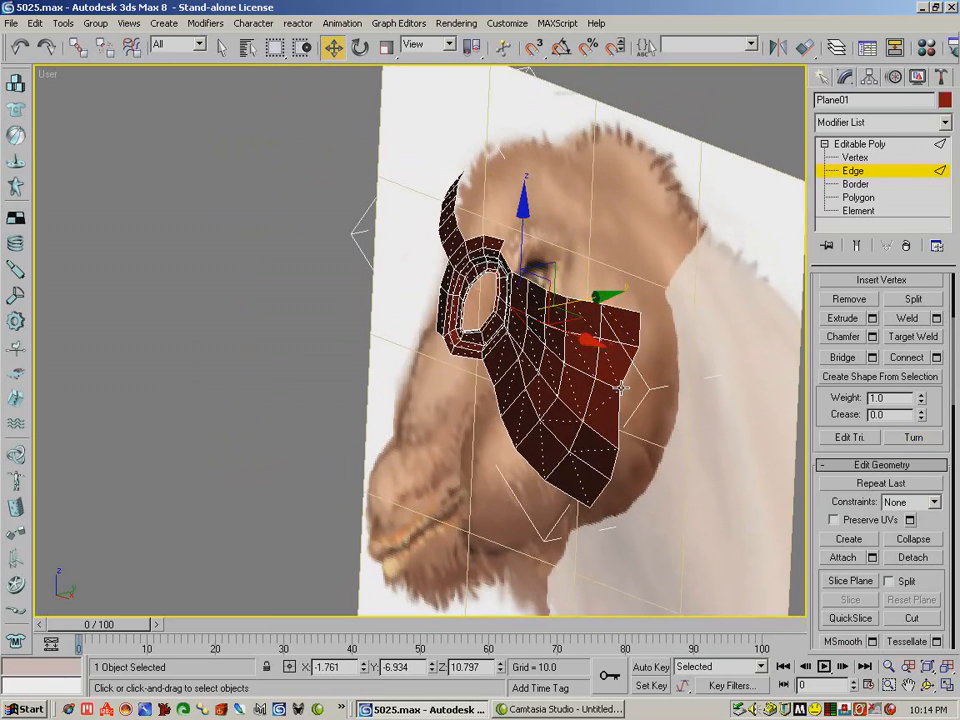
- At vertex level, shift the dented vertex on the patch's rear rim in depth to about Y -5.45
{"action": "left_click", "coordinate": [856, 158]}
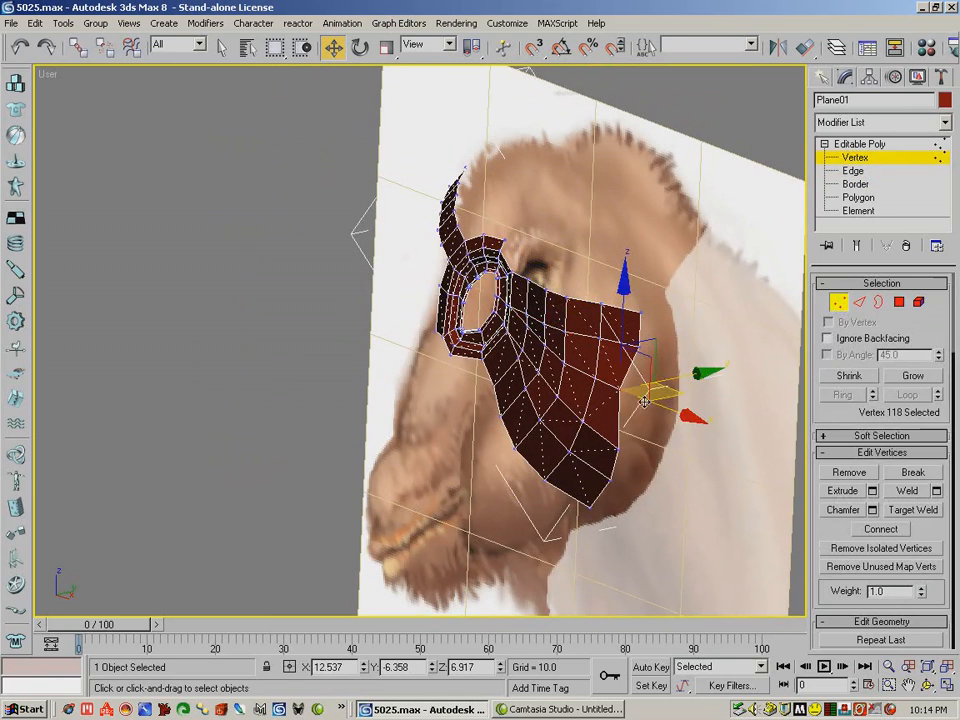
{"action": "left_click_drag", "start_coordinate": [664, 380], "coordinate": [672, 378]}
{"action": "left_click", "coordinate": [927, 686]}
{"action": "left_click_drag", "start_coordinate": [550, 423], "coordinate": [576, 364]}
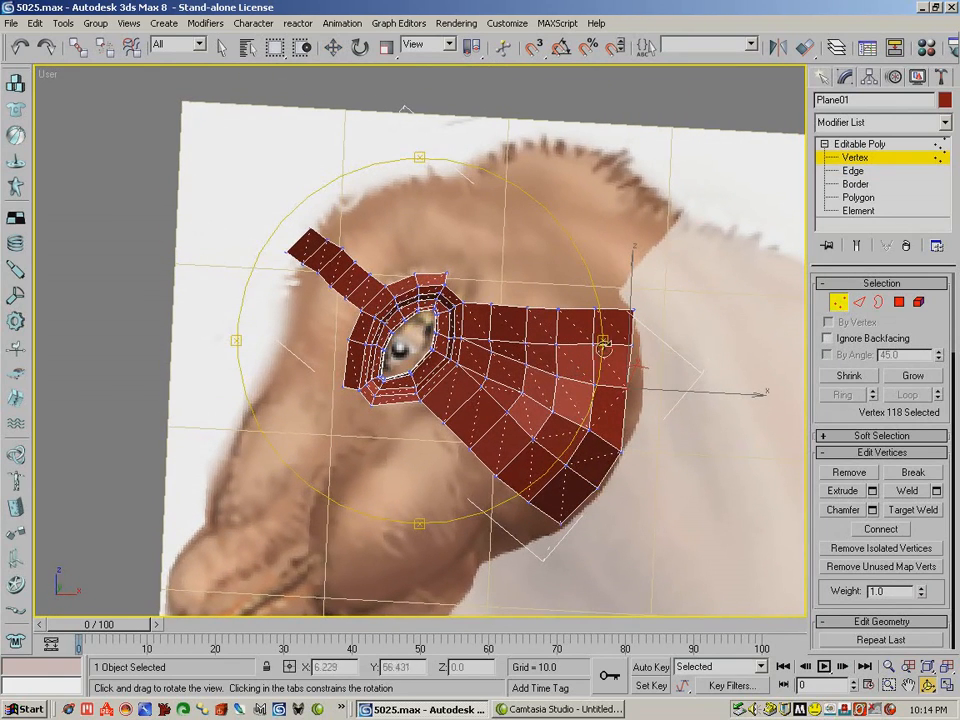
- In the Front view, extrude an edge on the diagonal strip's lower side into a seven-polygon strip across the cheek to the mouth corner
{"action": "left_click", "coordinate": [859, 302]}
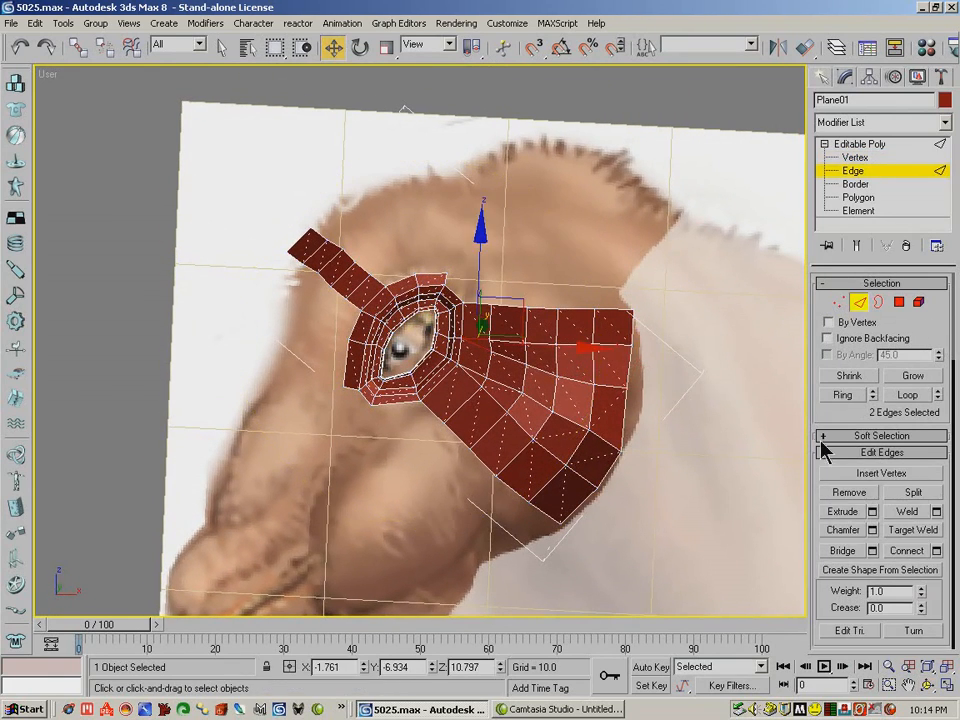
{"action": "key", "text": "f"}
{"action": "key", "text": "ctrl+w"}
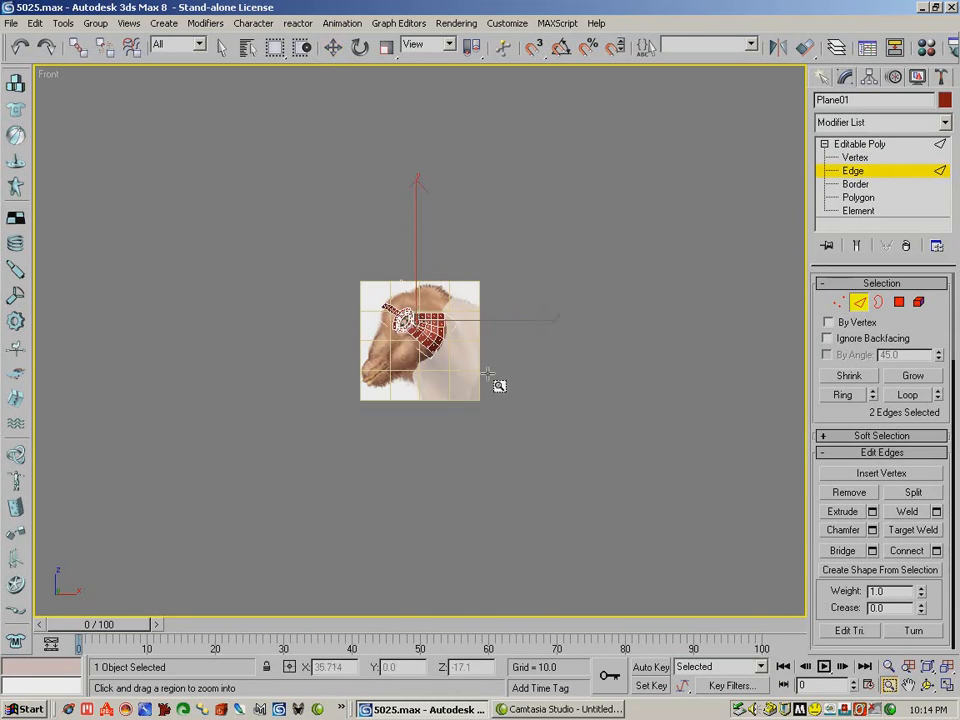
{"action": "left_click_drag", "start_coordinate": [379, 281], "coordinate": [468, 358]}
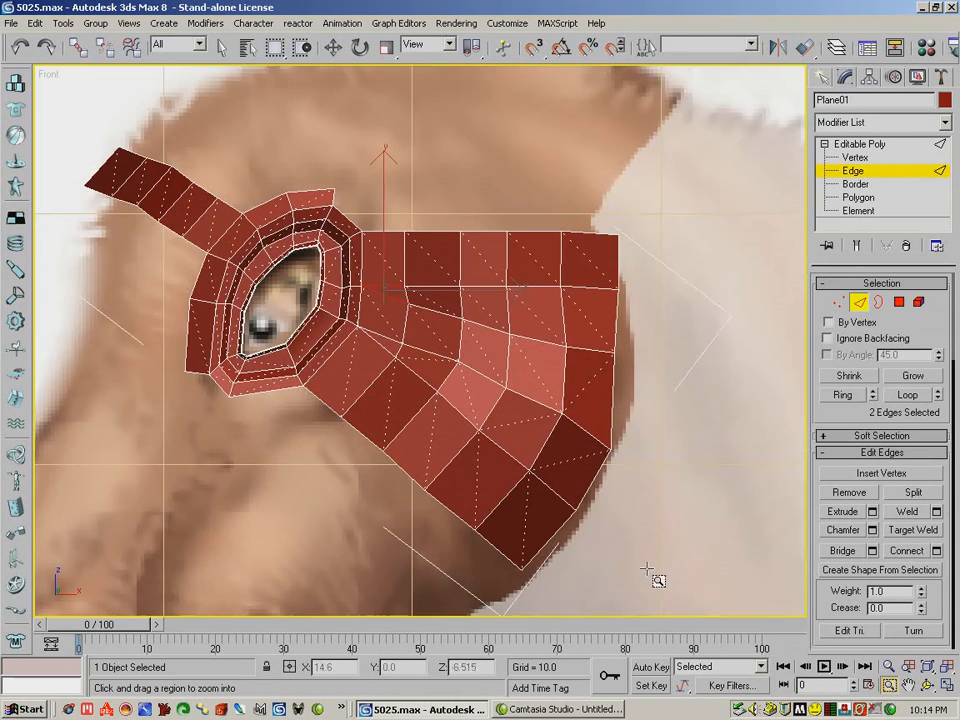
{"action": "left_click", "coordinate": [888, 666]}
{"action": "left_click_drag", "start_coordinate": [489, 369], "coordinate": [492, 410]}
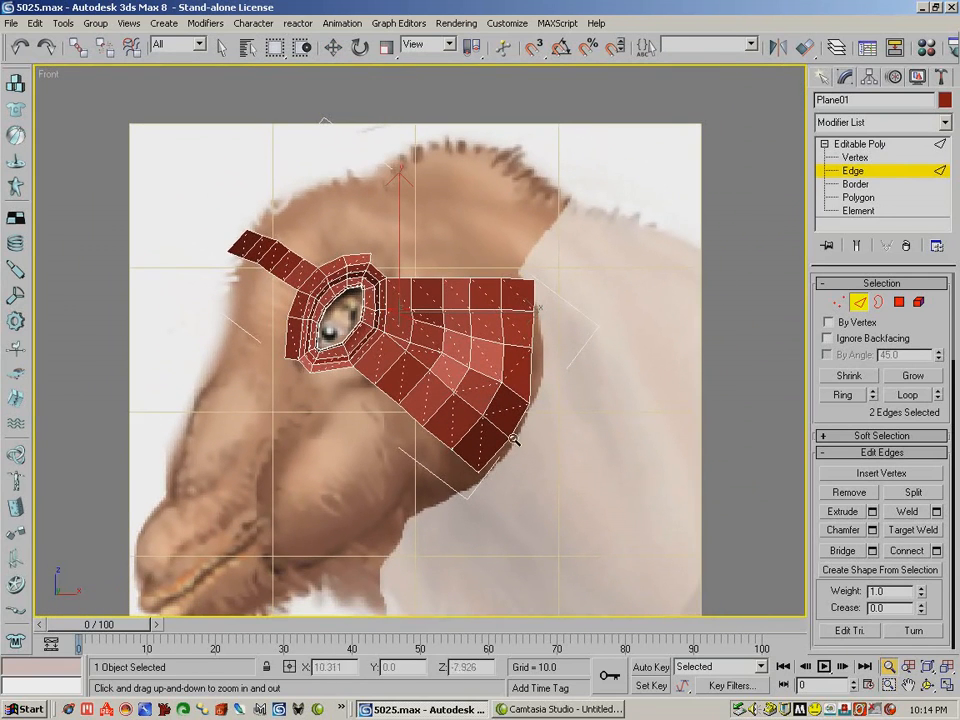
{"action": "left_click", "coordinate": [333, 47]}
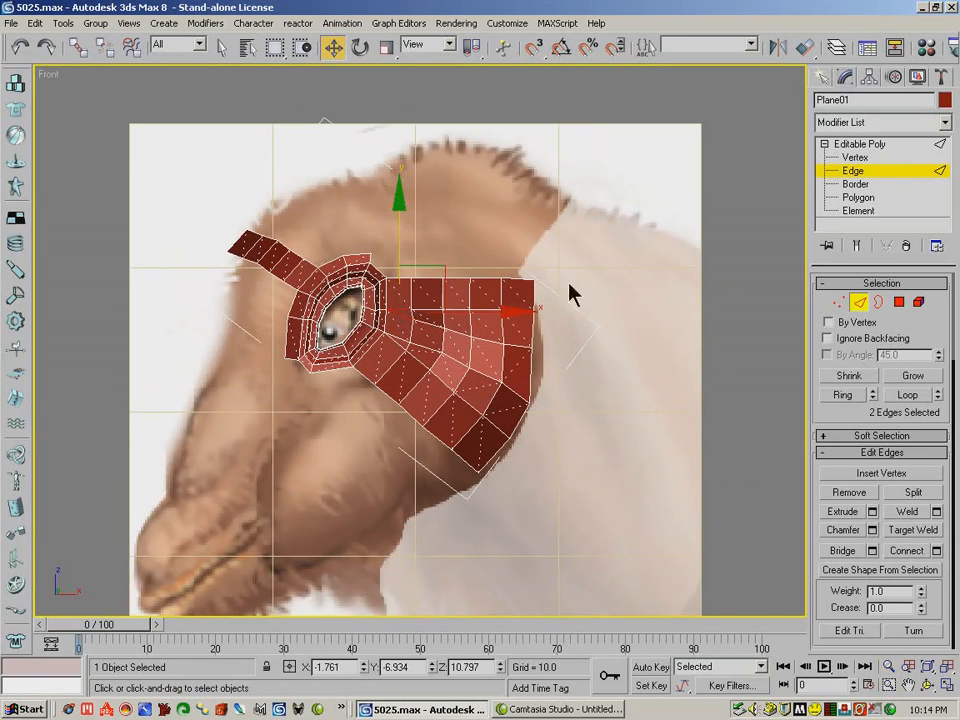
{"action": "left_click", "coordinate": [407, 411]}
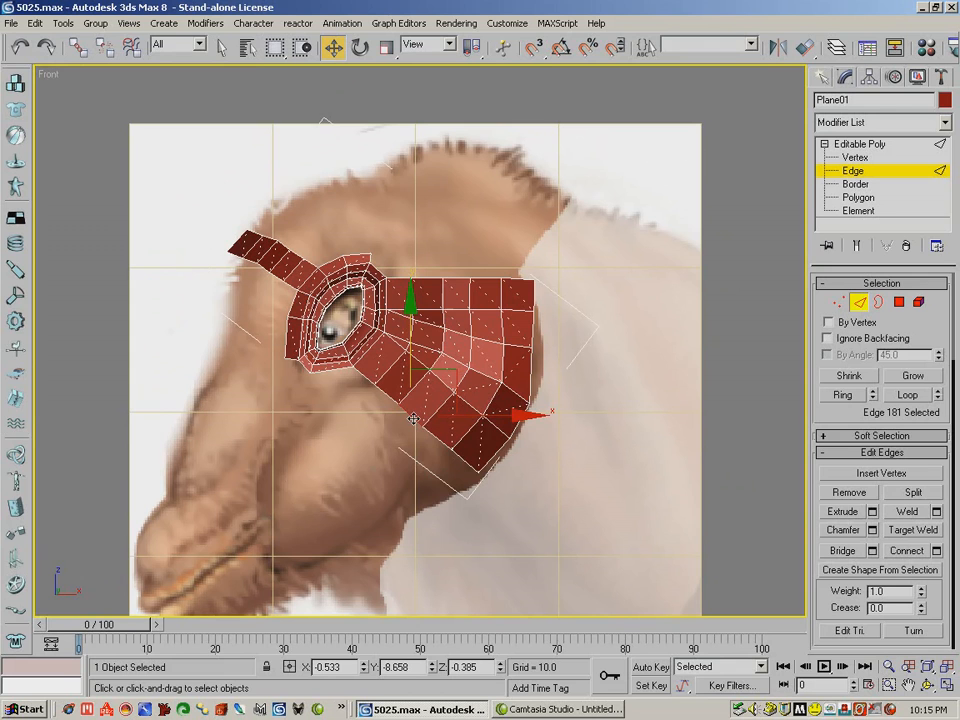
{"action": "mouse_move", "coordinate": [412, 419]}
{"action": "left_mouse_down", "text": "shift"}
{"action": "mouse_move", "coordinate": [381, 437]}
{"action": "mouse_move", "coordinate": [400, 420]}
{"action": "mouse_move", "coordinate": [406, 438]}
{"action": "mouse_move", "coordinate": [394, 448]}
{"action": "mouse_move", "coordinate": [431, 407]}
{"action": "mouse_move", "coordinate": [437, 420]}
{"action": "mouse_move", "coordinate": [434, 401]}
{"action": "mouse_move", "coordinate": [416, 440]}
{"action": "left_mouse_up", "text": "shift"}
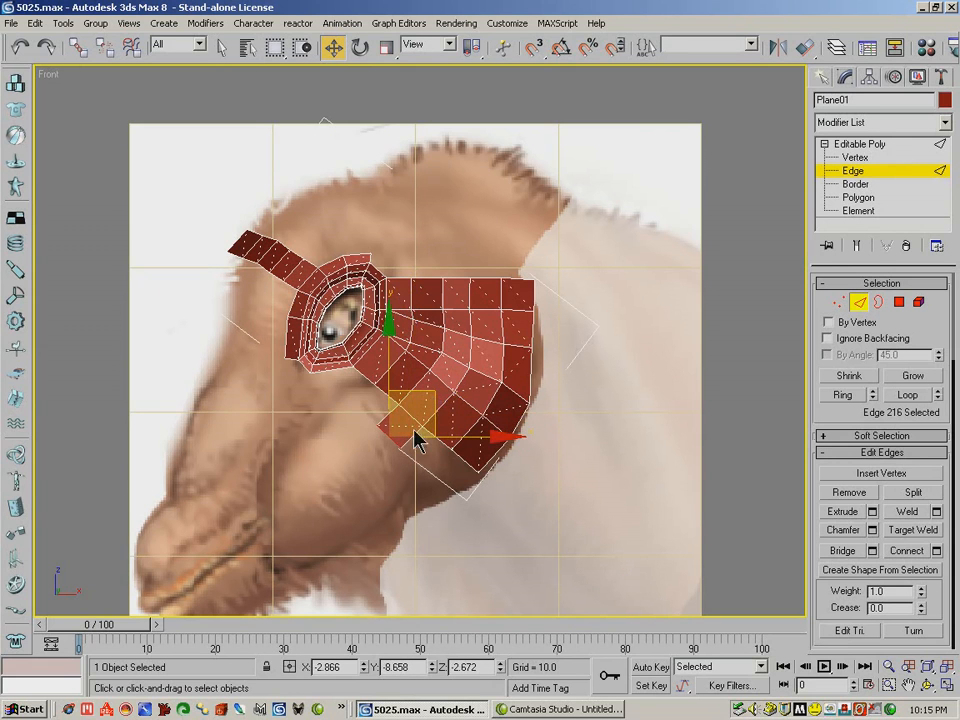
{"action": "left_click_drag", "start_coordinate": [436, 399], "coordinate": [290, 504], "text": "shift"}
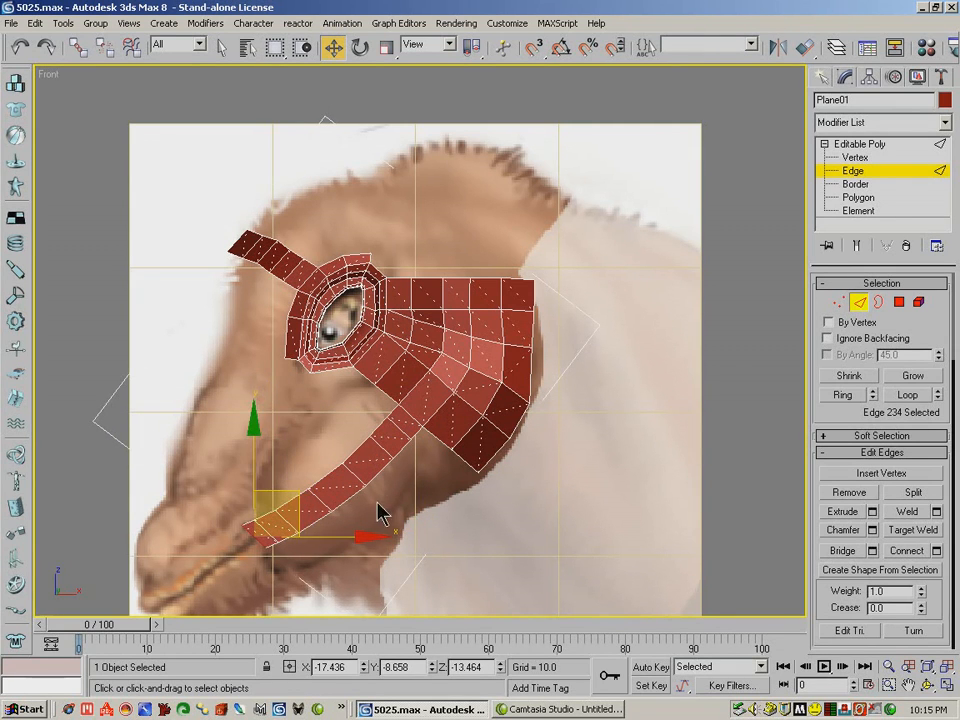
- At vertex level, reposition the upper-side vertices of the cheek strip to even out its width and direction
{"action": "left_click", "coordinate": [838, 302]}
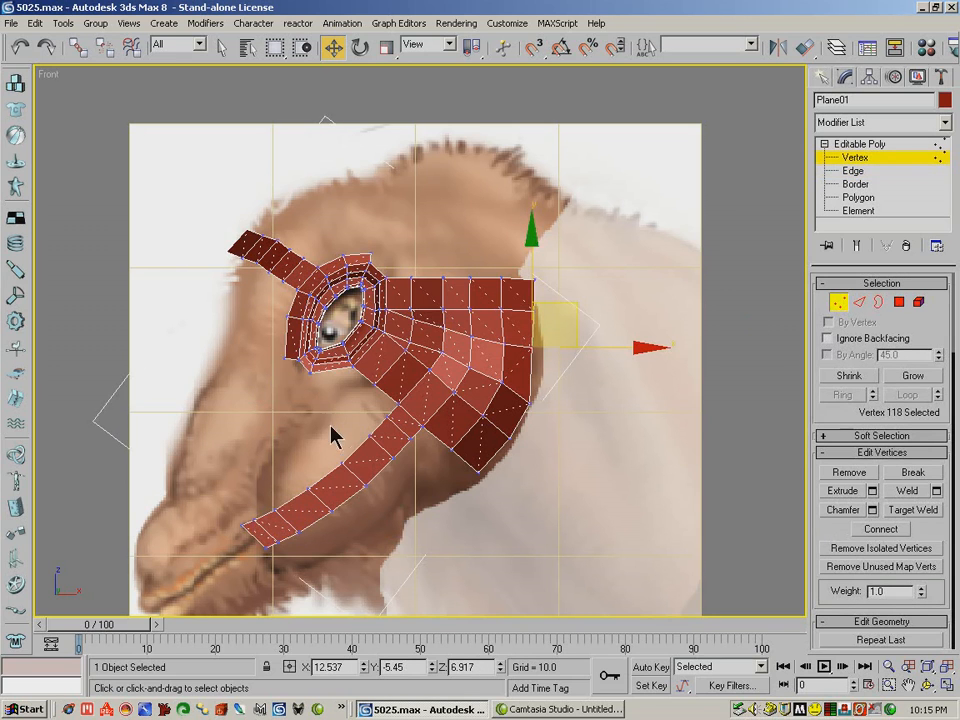
{"action": "left_click", "coordinate": [368, 436]}
{"action": "left_click_drag", "start_coordinate": [409, 393], "coordinate": [401, 390]}
{"action": "left_click_drag", "start_coordinate": [354, 472], "coordinate": [356, 474]}
{"action": "left_click_drag", "start_coordinate": [382, 422], "coordinate": [303, 481]}
{"action": "left_click", "coordinate": [317, 478]}
{"action": "left_click", "coordinate": [274, 511]}
{"action": "left_click", "coordinate": [258, 522]}
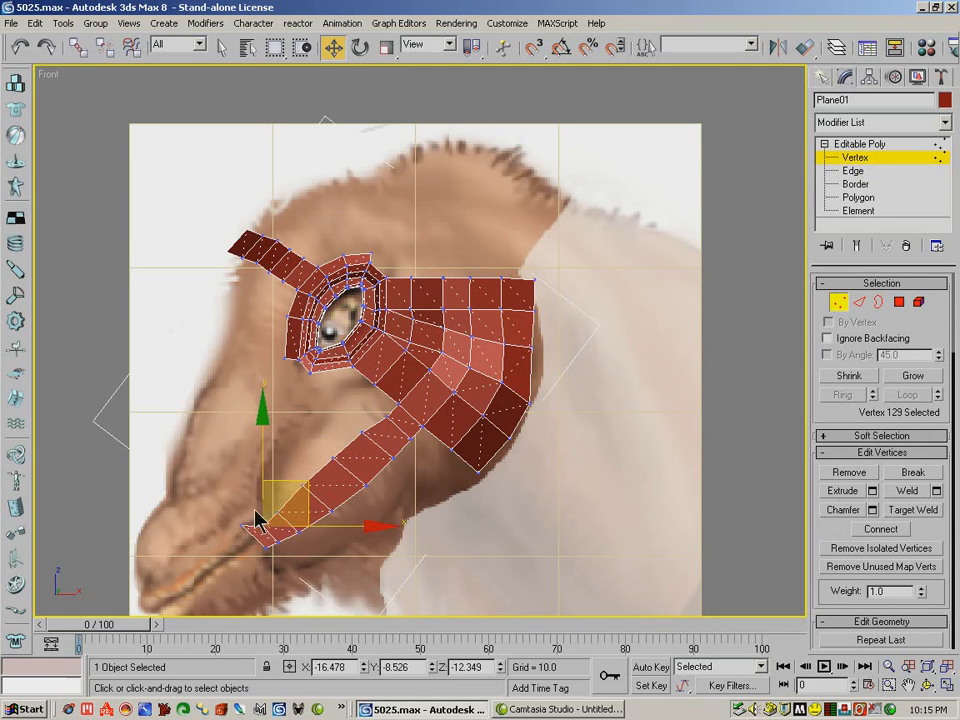
- Narrow the cheek strip's tip at the mouth corner by moving its upper end vertices inward
{"action": "left_click_drag", "start_coordinate": [226, 537], "coordinate": [252, 516]}
{"action": "left_click_drag", "start_coordinate": [284, 479], "coordinate": [297, 486]}
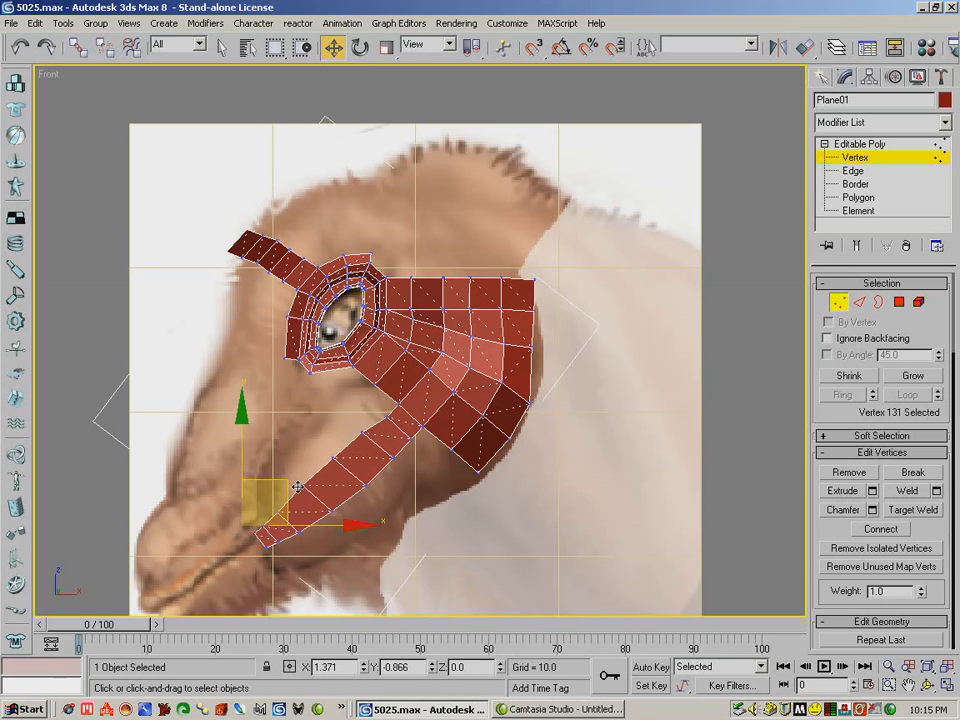
{"action": "left_click_drag", "start_coordinate": [303, 488], "coordinate": [326, 536]}
{"action": "left_click", "coordinate": [235, 521]}
{"action": "left_click", "coordinate": [265, 525]}
{"action": "left_click", "coordinate": [369, 514]}
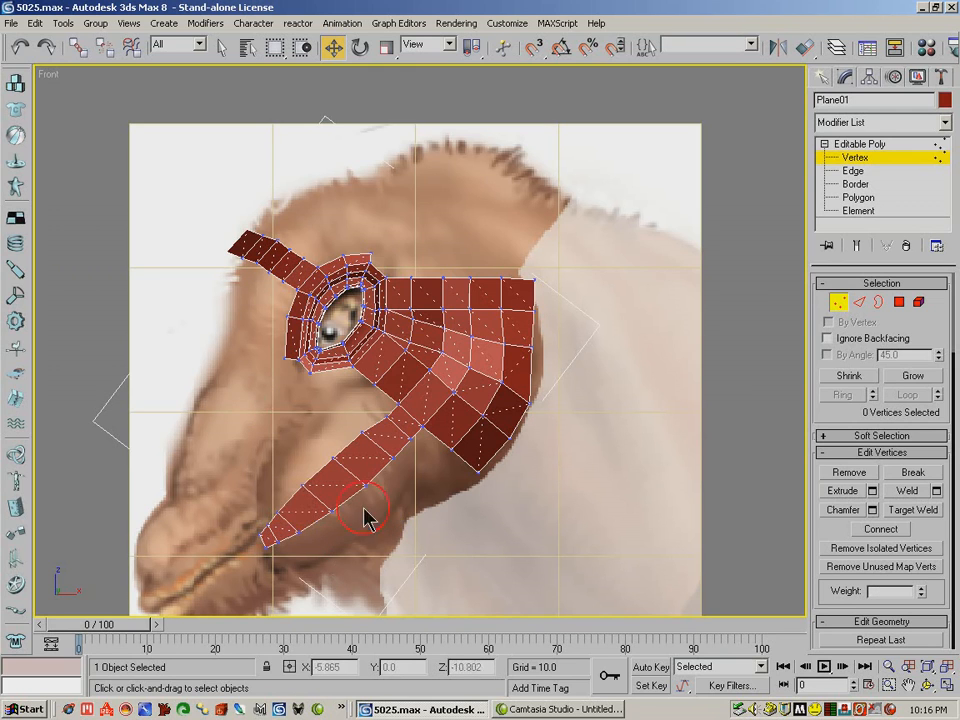
- Fine-tune the cheek strip's upper vertex nearest its junction with the diagonal strip
{"action": "left_click", "coordinate": [388, 418]}
{"action": "left_click_drag", "start_coordinate": [431, 376], "coordinate": [429, 374]}
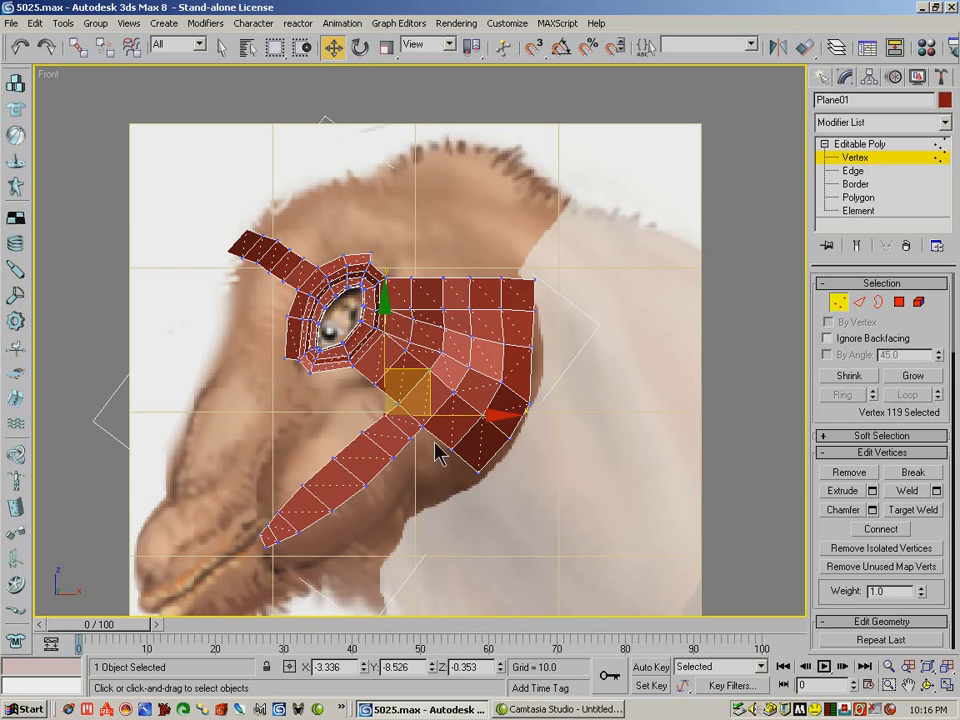
{"action": "left_click", "coordinate": [428, 454]}
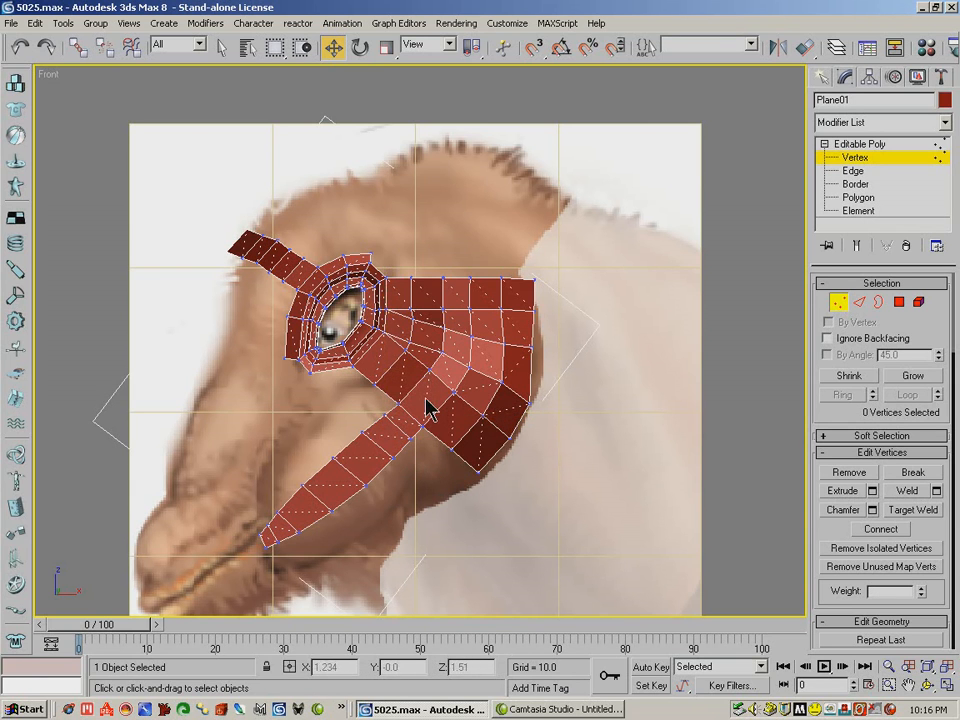
- In an angled view at edge level, shift the cheek strip's end edges at the mouth corner along Y to curve the tip inward
{"action": "left_click", "coordinate": [928, 686]}
{"action": "left_click_drag", "start_coordinate": [450, 407], "coordinate": [456, 287]}
{"action": "left_click", "coordinate": [332, 46]}
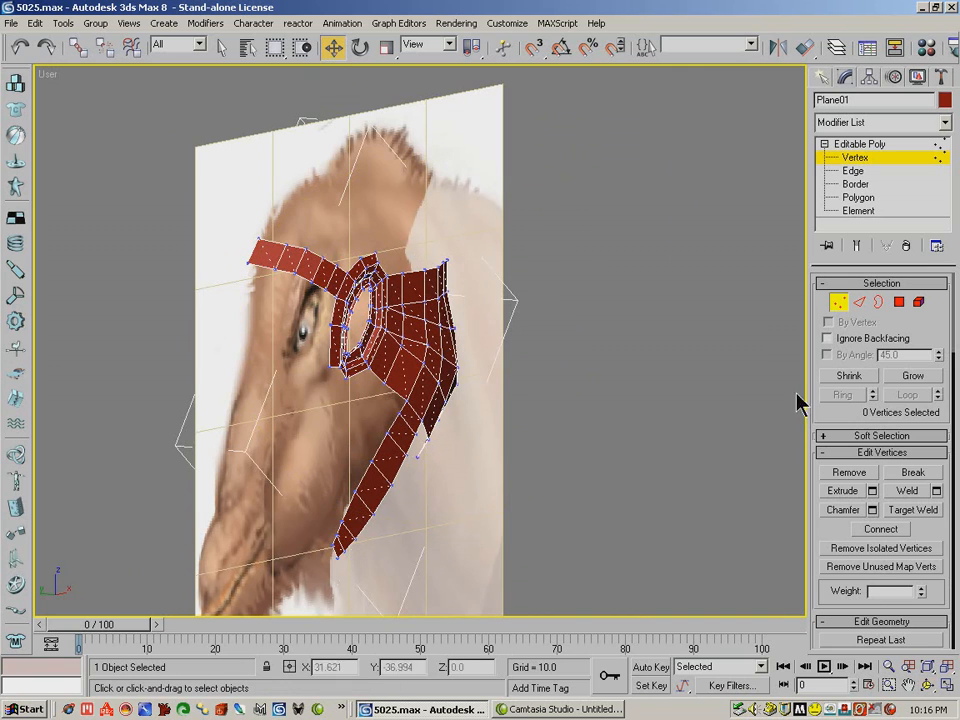
{"action": "left_click", "coordinate": [858, 302]}
{"action": "left_click", "coordinate": [376, 562]}
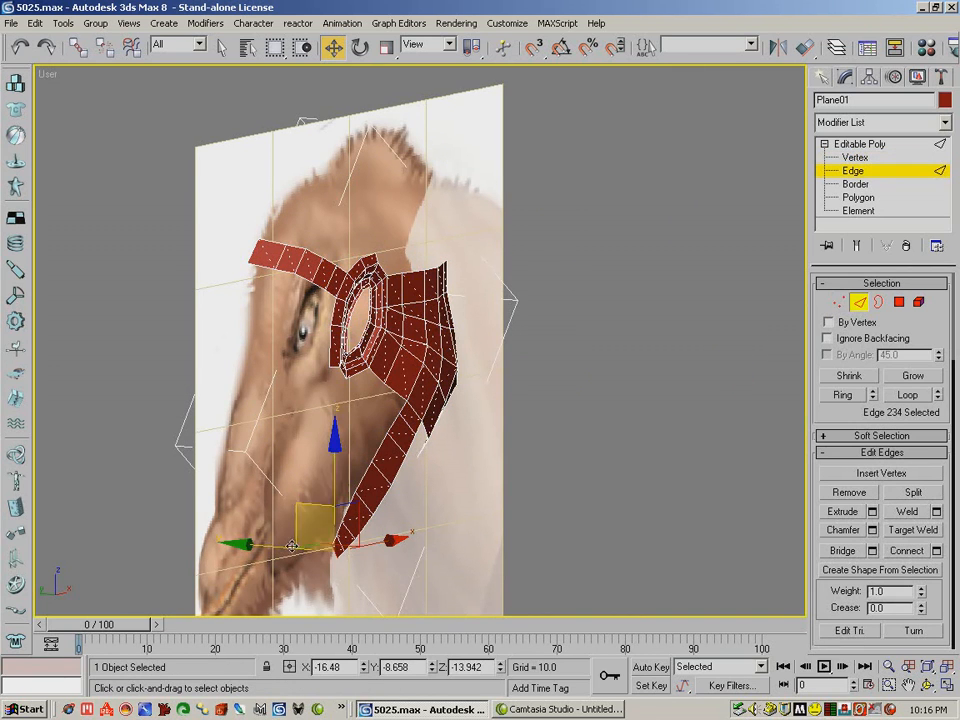
{"action": "left_click_drag", "start_coordinate": [272, 549], "coordinate": [283, 528]}
{"action": "left_click", "coordinate": [342, 547]}
{"action": "left_click", "coordinate": [348, 530]}
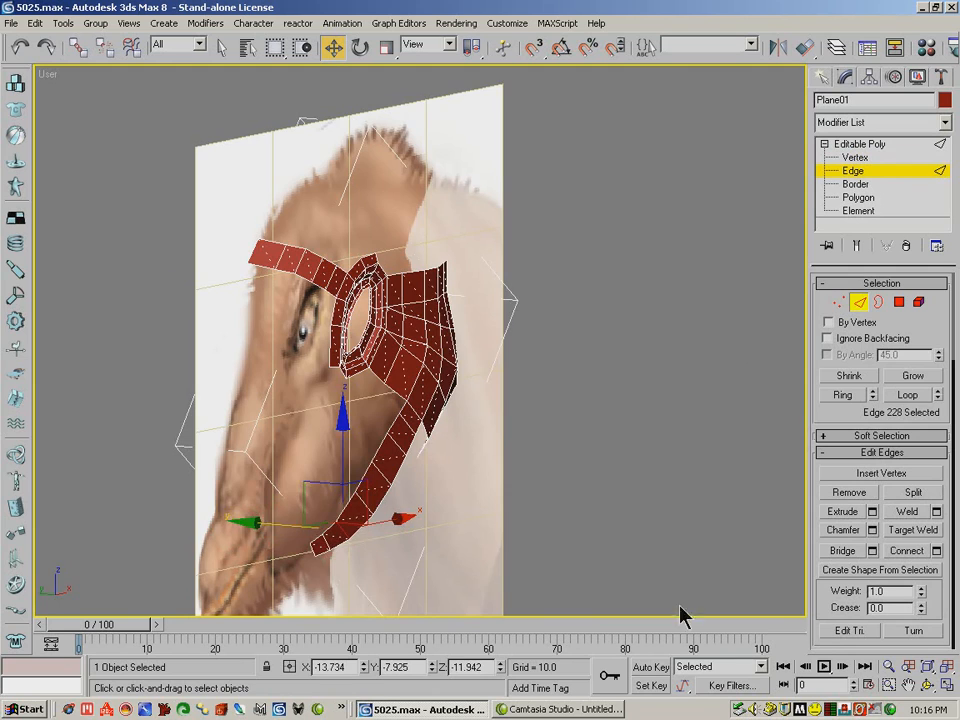
- Adjust the cross edges in the middle and upper part of the cheek strip along Y to bow the strip smoothly outward
{"action": "left_click", "coordinate": [930, 686]}
{"action": "left_click_drag", "start_coordinate": [480, 420], "coordinate": [461, 435]}
{"action": "right_click", "coordinate": [377, 463]}
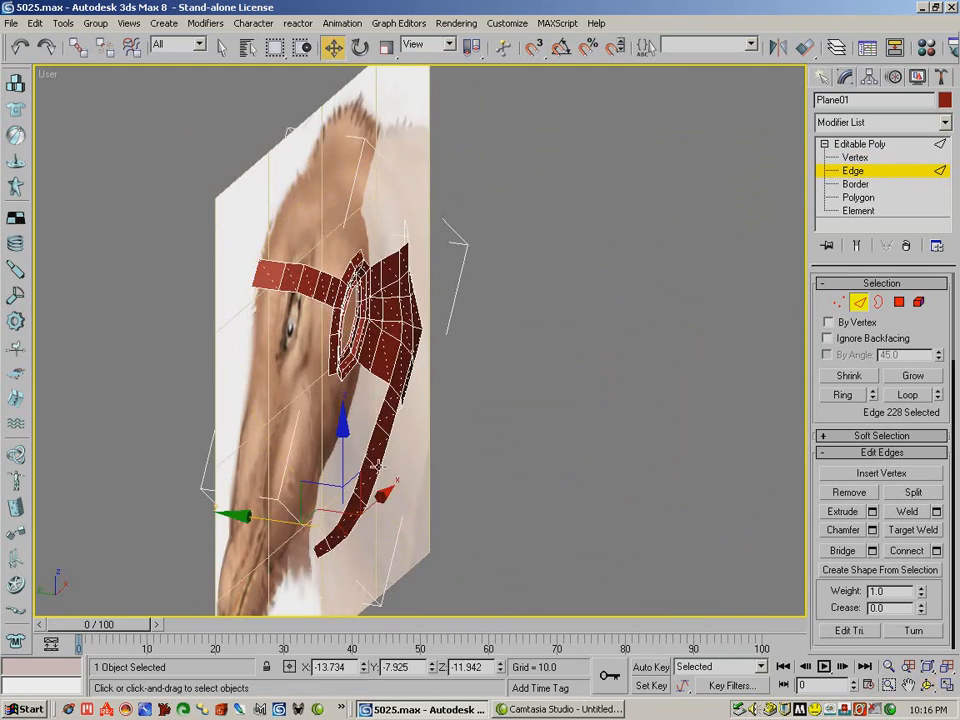
{"action": "left_click", "coordinate": [325, 459]}
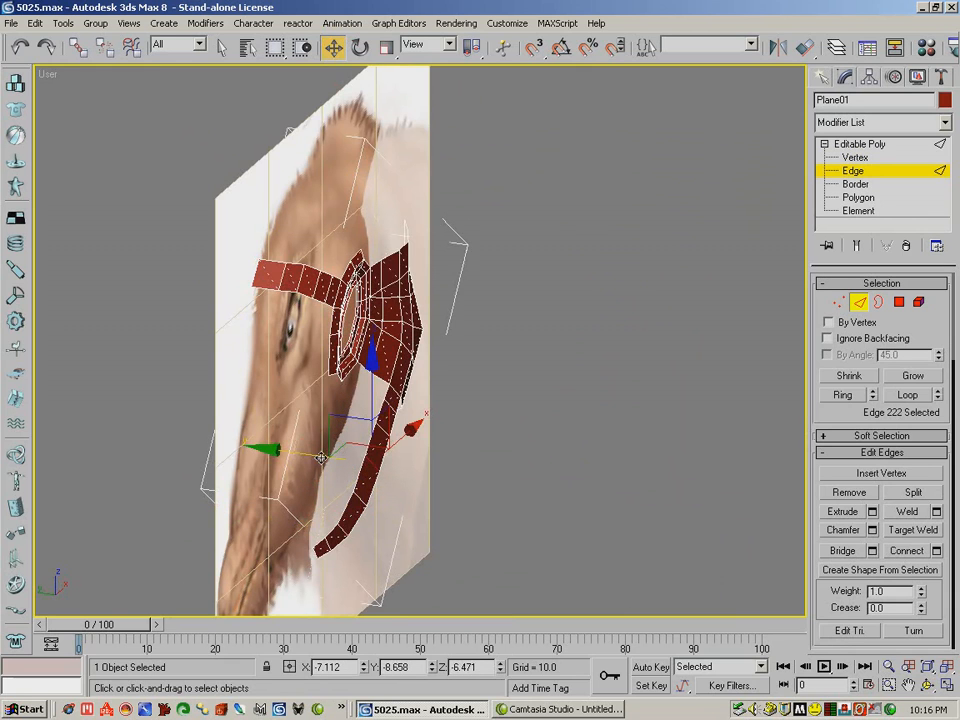
{"action": "left_click", "coordinate": [321, 473]}
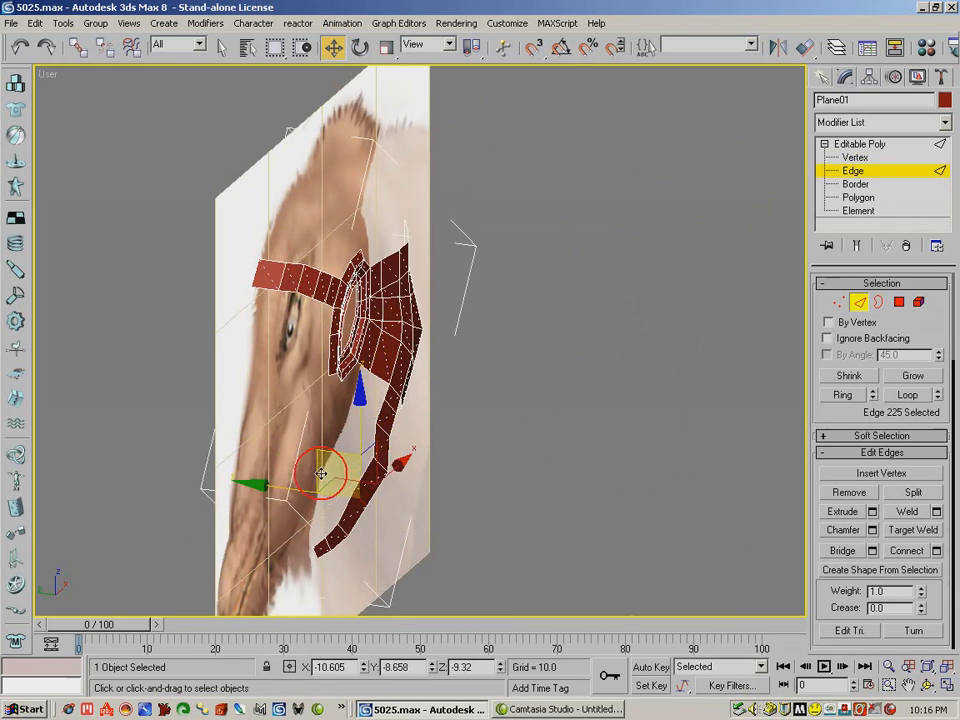
{"action": "left_click_drag", "start_coordinate": [313, 492], "coordinate": [318, 493]}
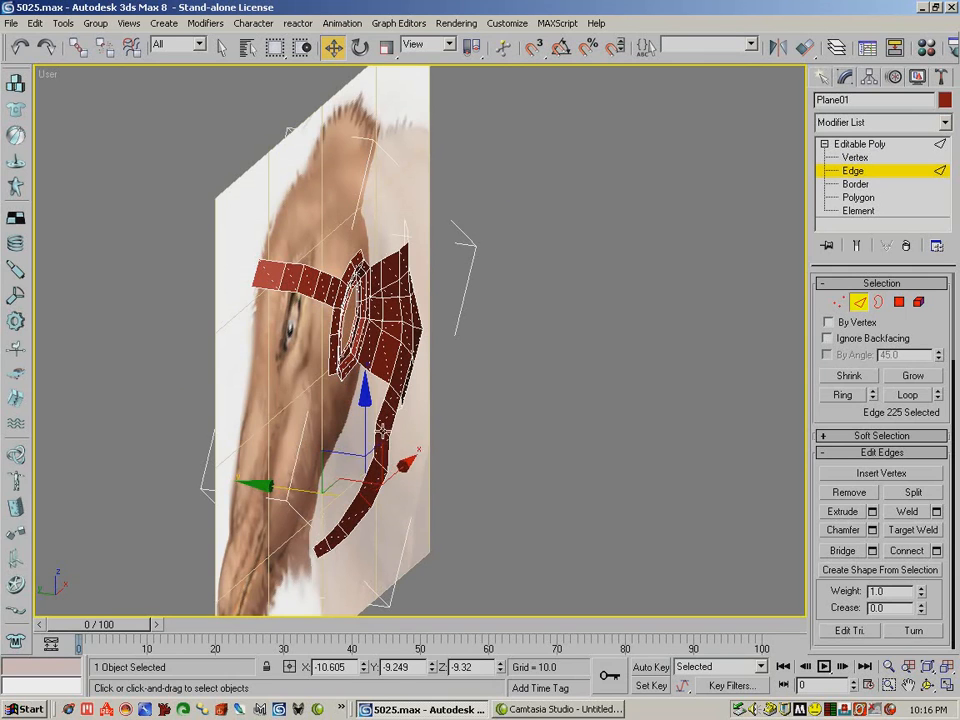
{"action": "left_click", "coordinate": [364, 463]}
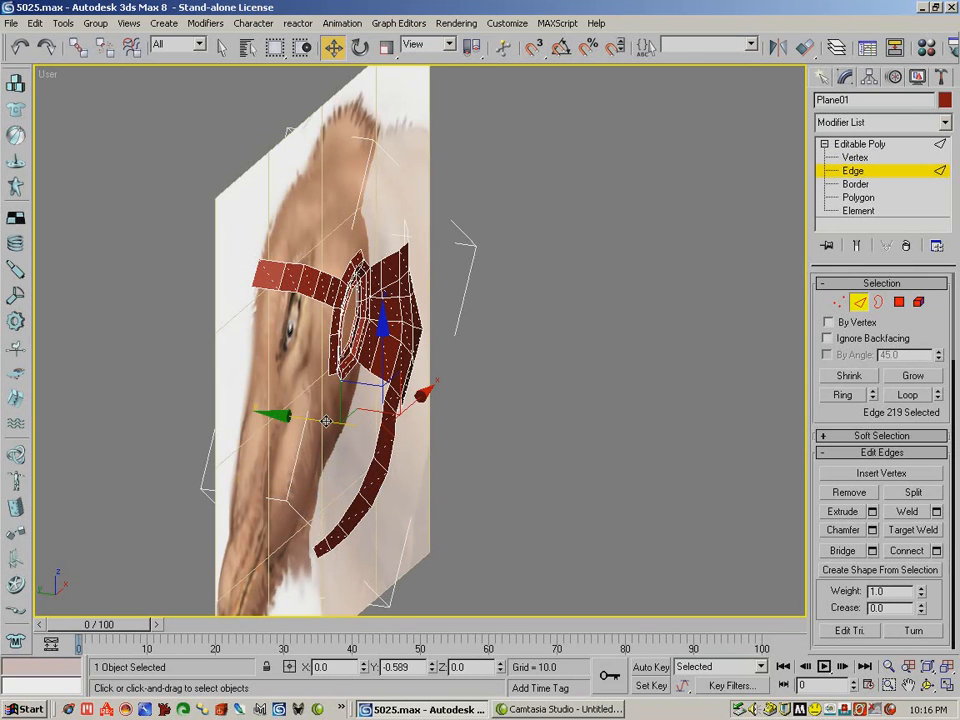
{"action": "left_click_drag", "start_coordinate": [326, 421], "coordinate": [327, 421]}
{"action": "left_click", "coordinate": [928, 685]}
{"action": "left_click_drag", "start_coordinate": [458, 424], "coordinate": [390, 420]}
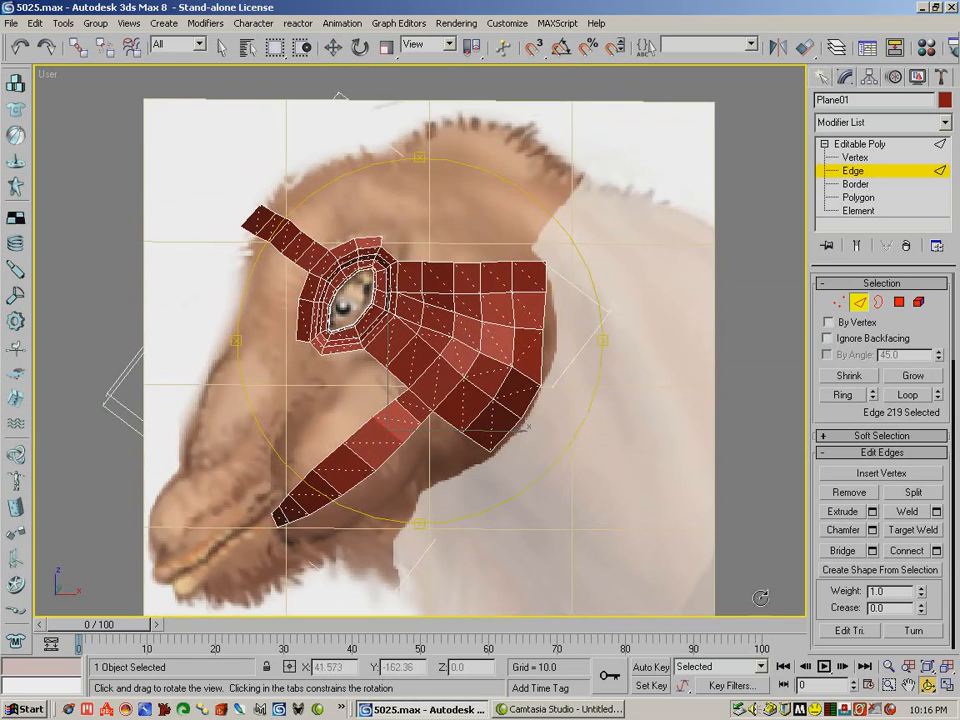
{"action": "key", "text": "h"}
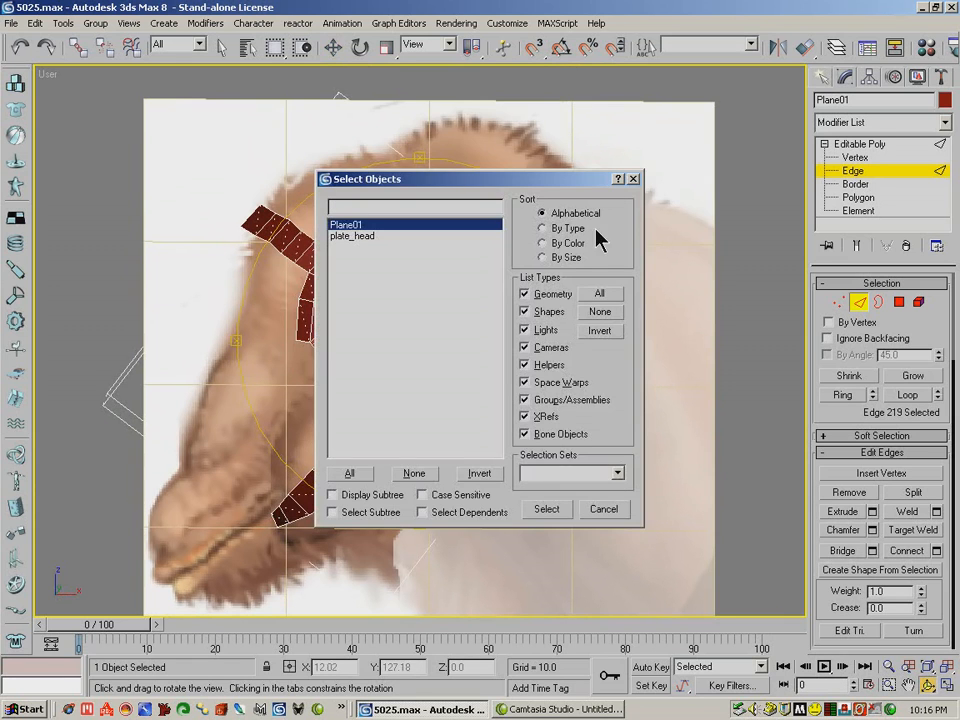
{"action": "left_click", "coordinate": [633, 179]}
{"action": "key", "text": "ctrl+w"}
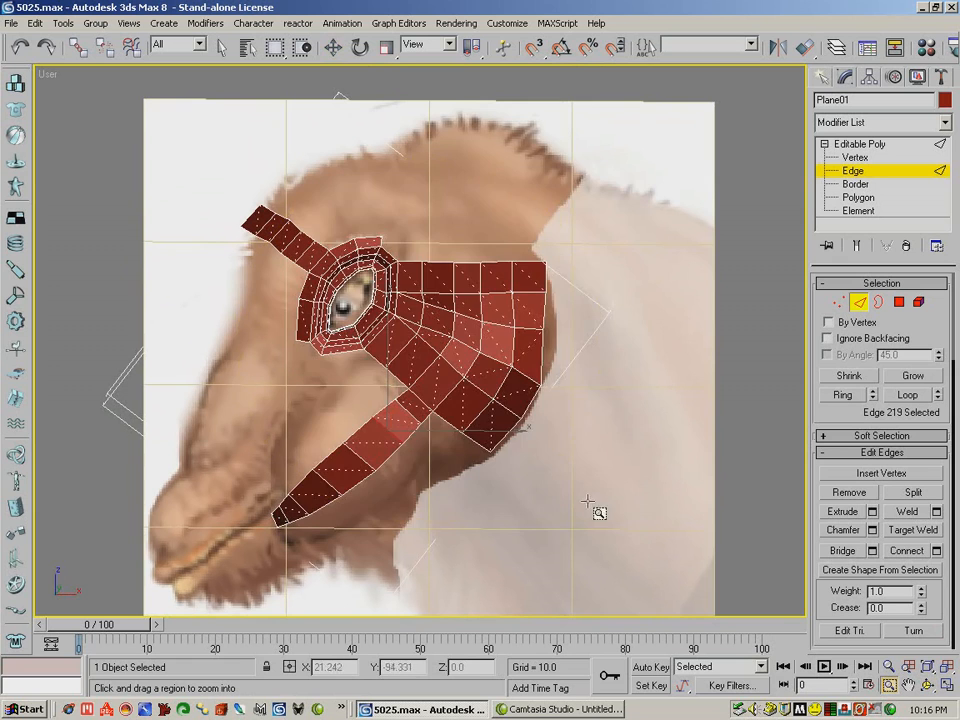
{"action": "key", "text": "h"}
{"action": "left_click", "coordinate": [605, 509]}
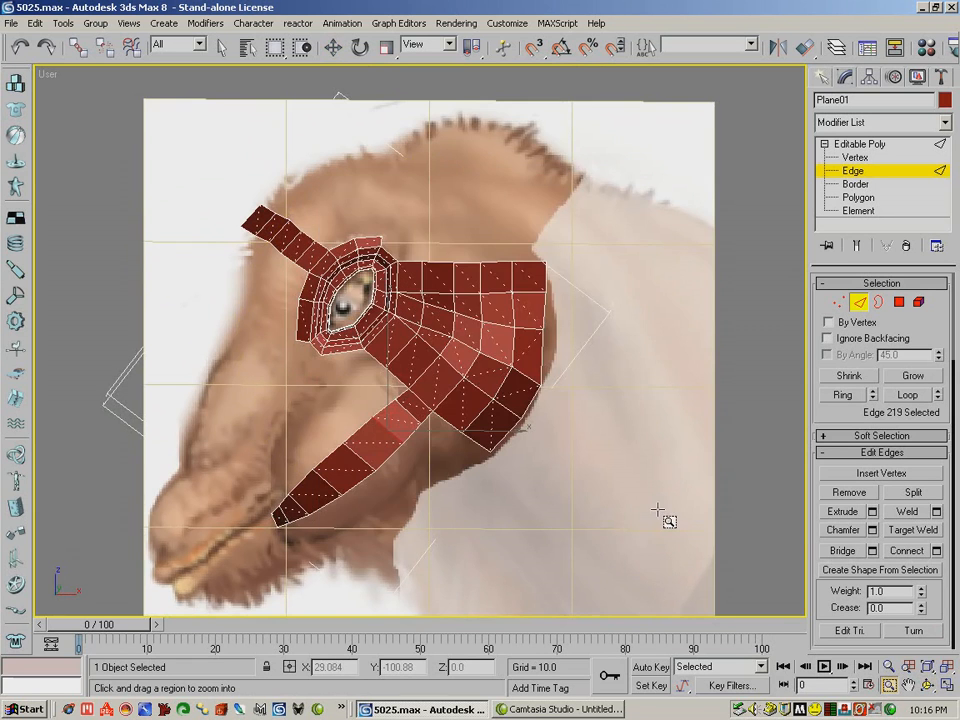
- In the Front view, extrude five edges on the cheek strip's upper side up toward the eye into a second row of polygons
{"action": "key", "text": "f"}
{"action": "left_click_drag", "start_coordinate": [497, 410], "coordinate": [343, 277]}
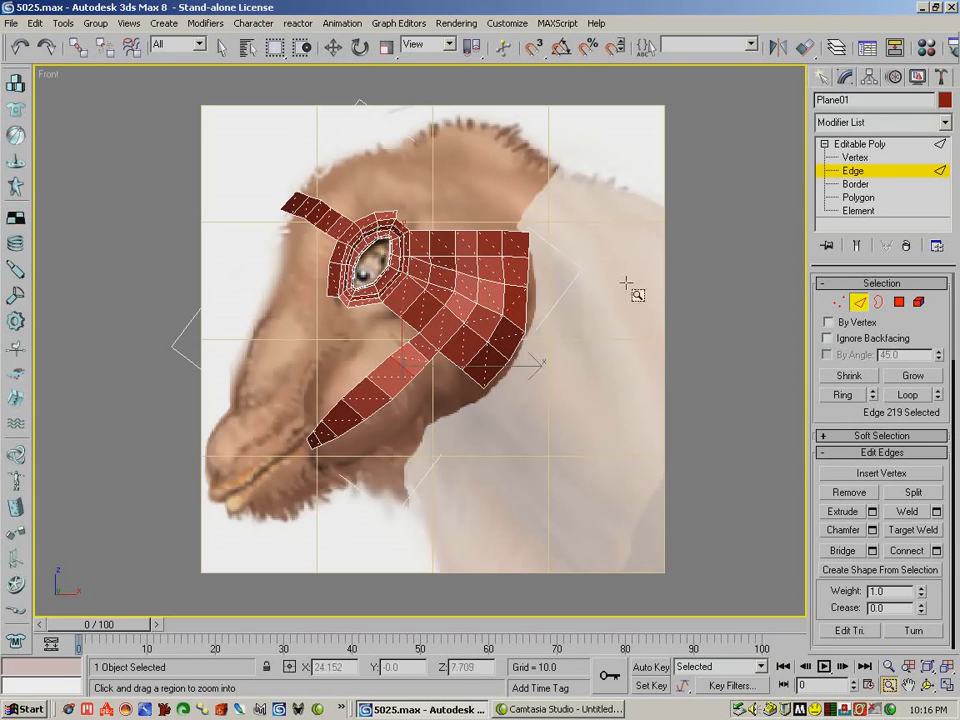
{"action": "left_click", "coordinate": [332, 47]}
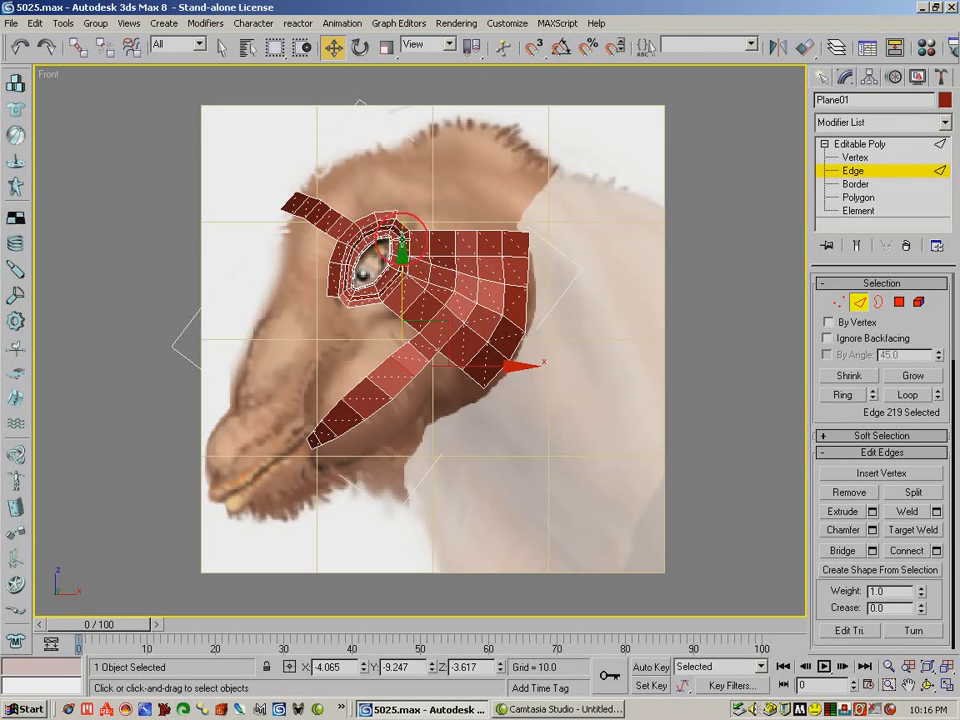
{"action": "left_click", "coordinate": [399, 346]}
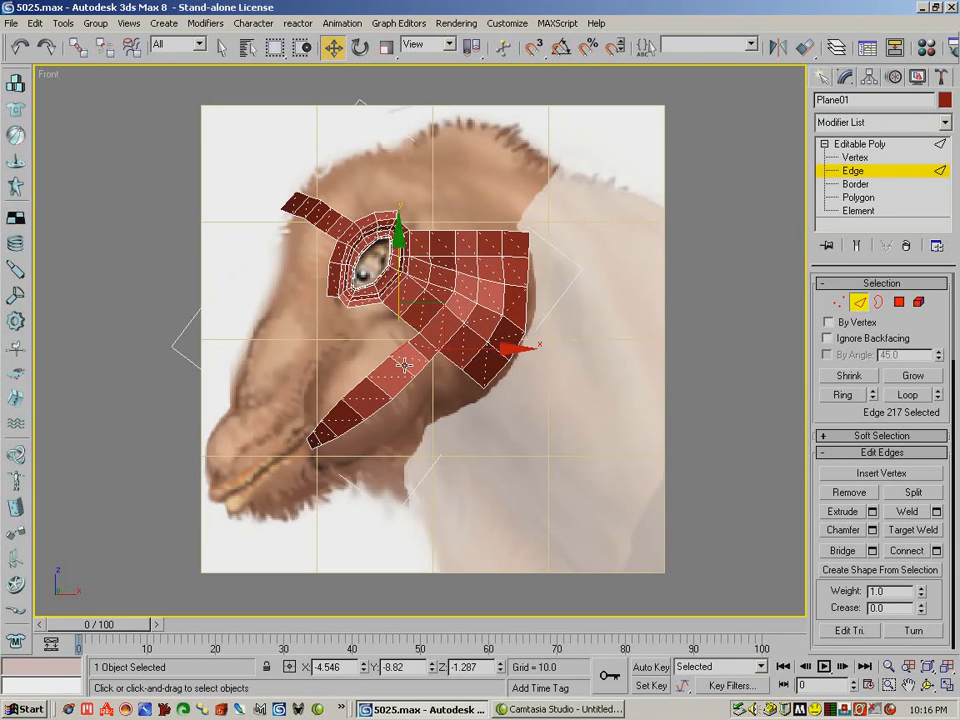
{"action": "left_click", "coordinate": [376, 367], "text": "ctrl"}
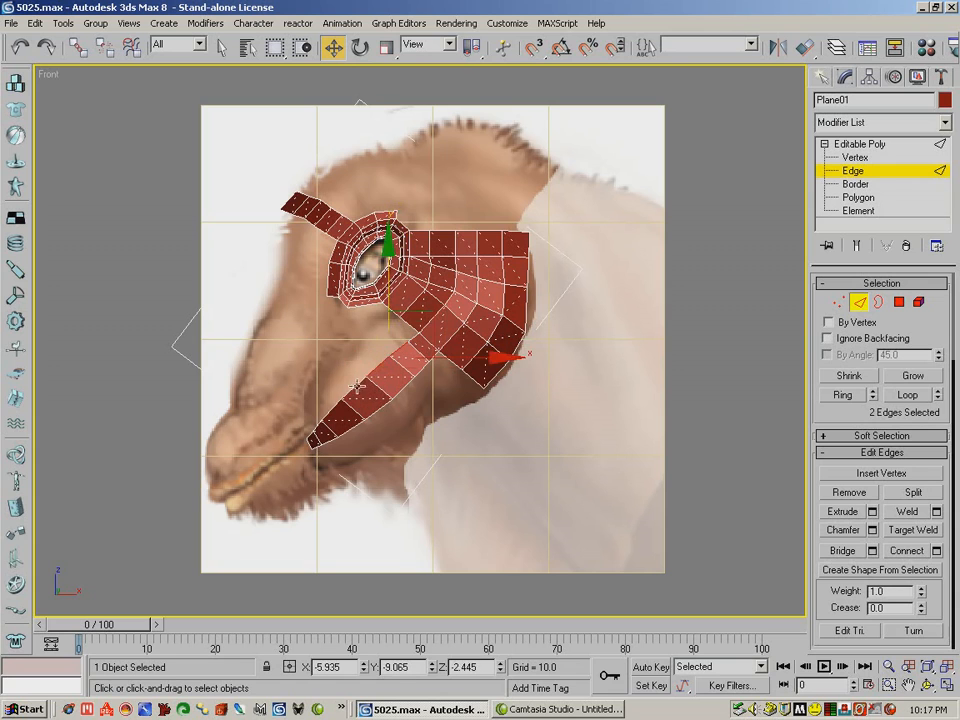
{"action": "left_click", "coordinate": [357, 386], "text": "ctrl"}
{"action": "left_click", "coordinate": [336, 408], "text": "ctrl"}
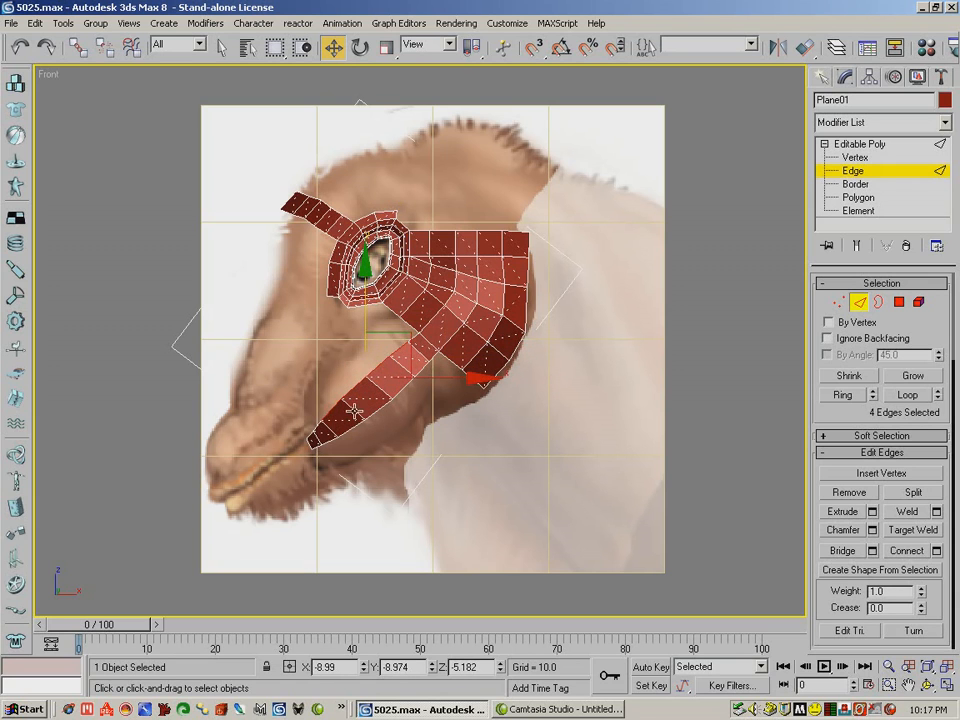
{"action": "left_click", "coordinate": [324, 428], "text": "ctrl"}
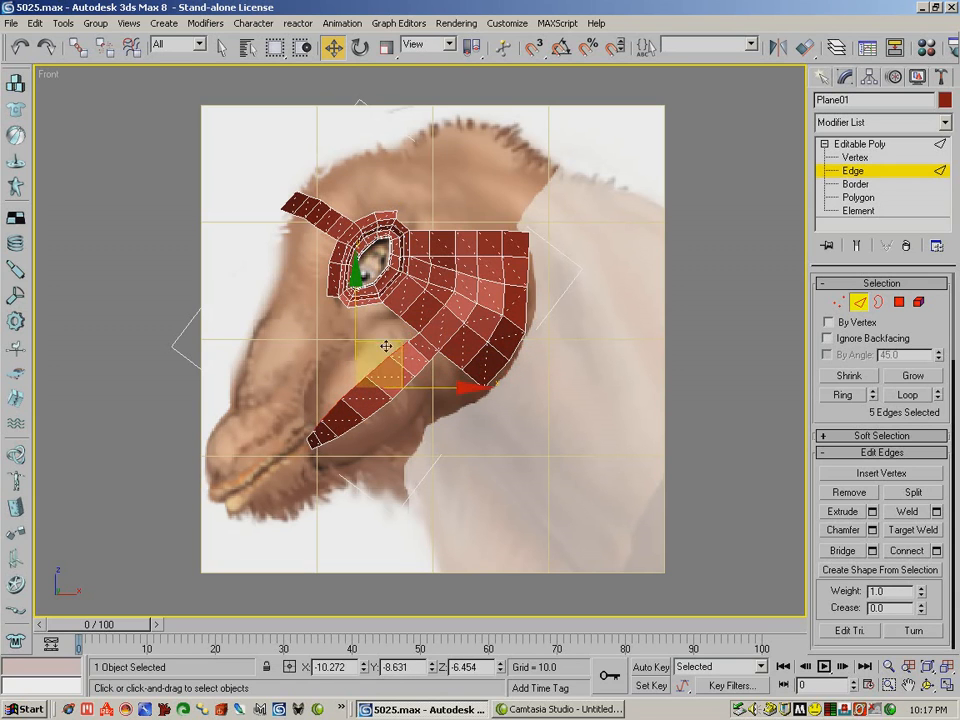
{"action": "left_click_drag", "start_coordinate": [392, 342], "coordinate": [383, 328], "text": "shift"}
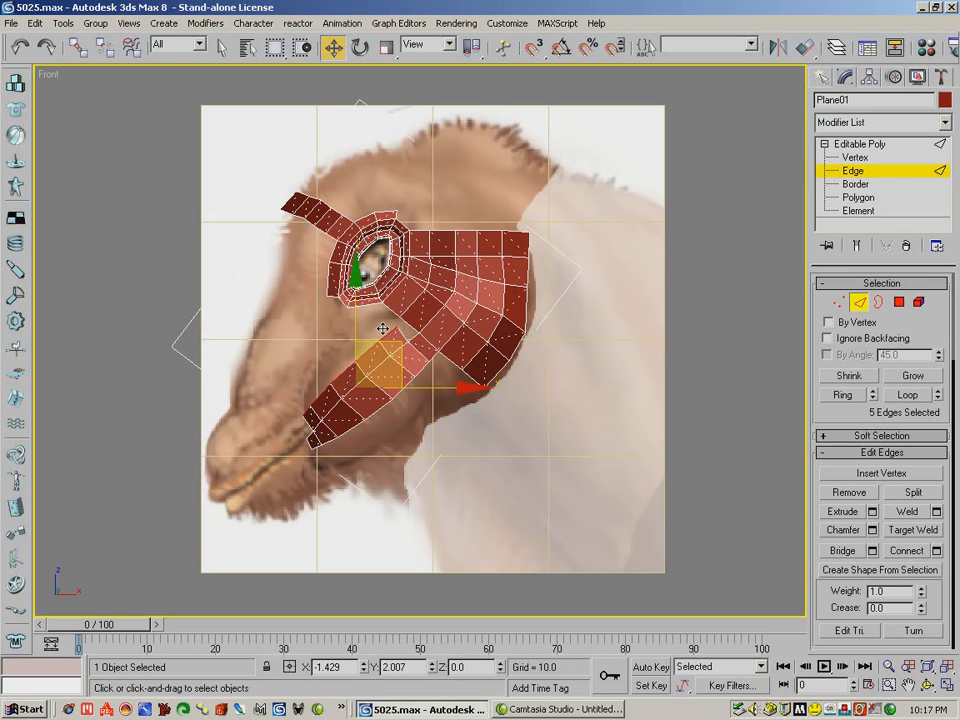
- At vertex level, reposition the new upper row's outer vertices in the Front view into an even curve from the junction to the mouth
{"action": "left_click", "coordinate": [838, 302]}
{"action": "left_click", "coordinate": [397, 330]}
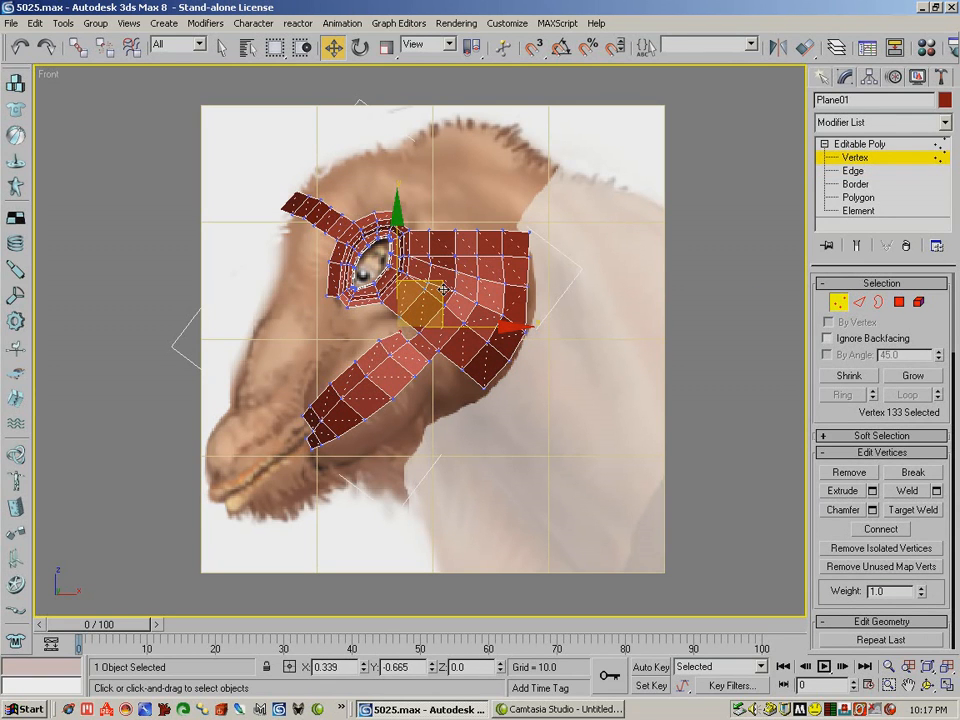
{"action": "left_click_drag", "start_coordinate": [443, 289], "coordinate": [446, 293]}
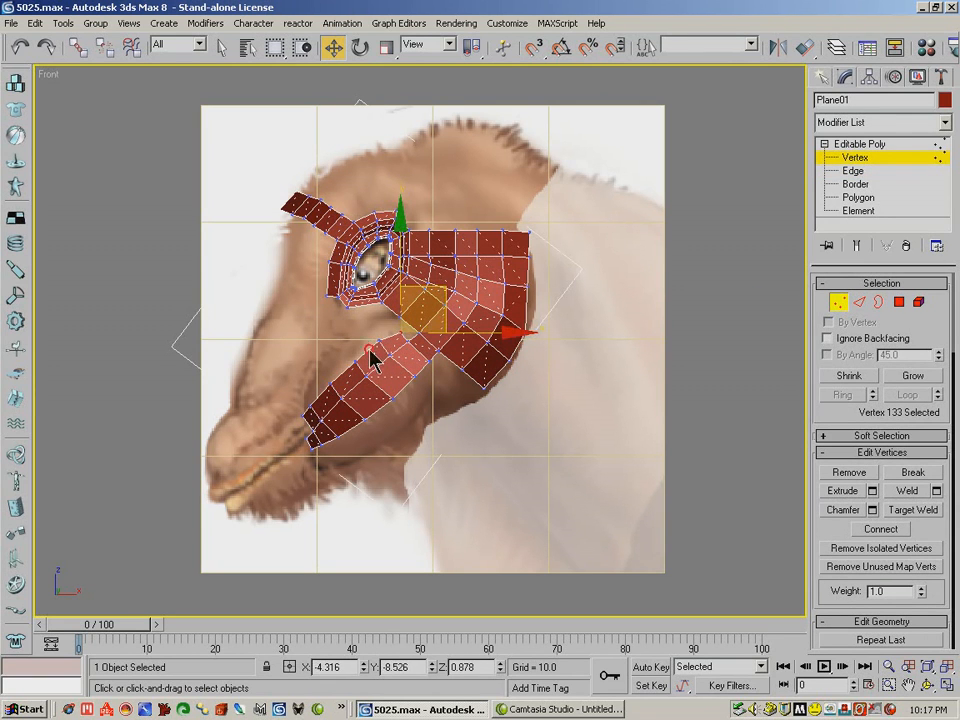
{"action": "left_click", "coordinate": [355, 362]}
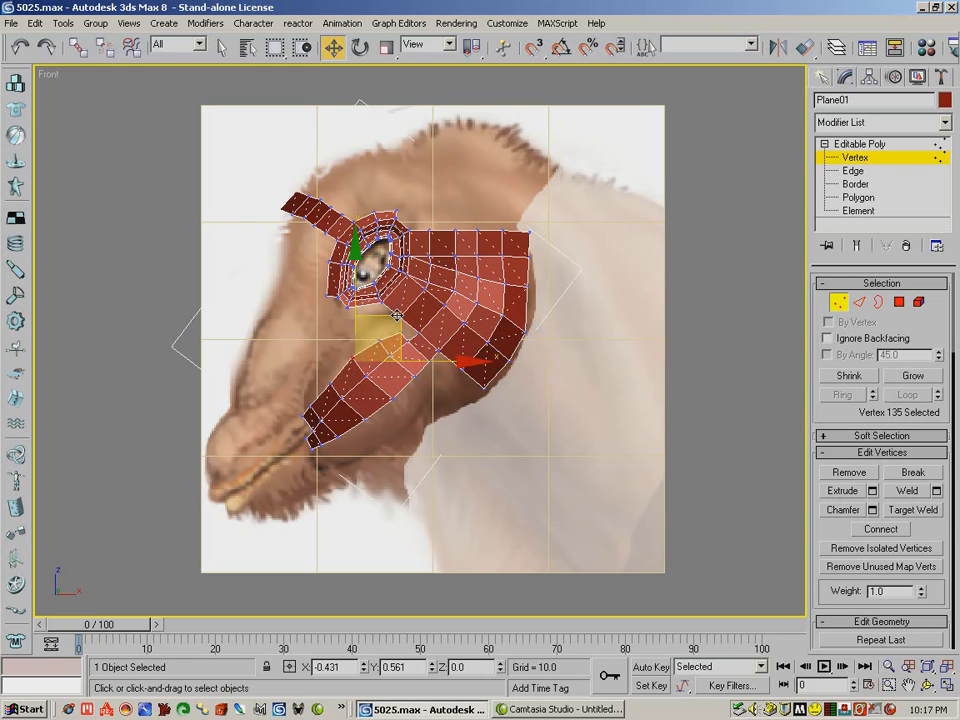
{"action": "left_click", "coordinate": [330, 384]}
{"action": "left_click_drag", "start_coordinate": [375, 347], "coordinate": [355, 366]}
{"action": "left_click", "coordinate": [310, 408]}
{"action": "left_click", "coordinate": [305, 412]}
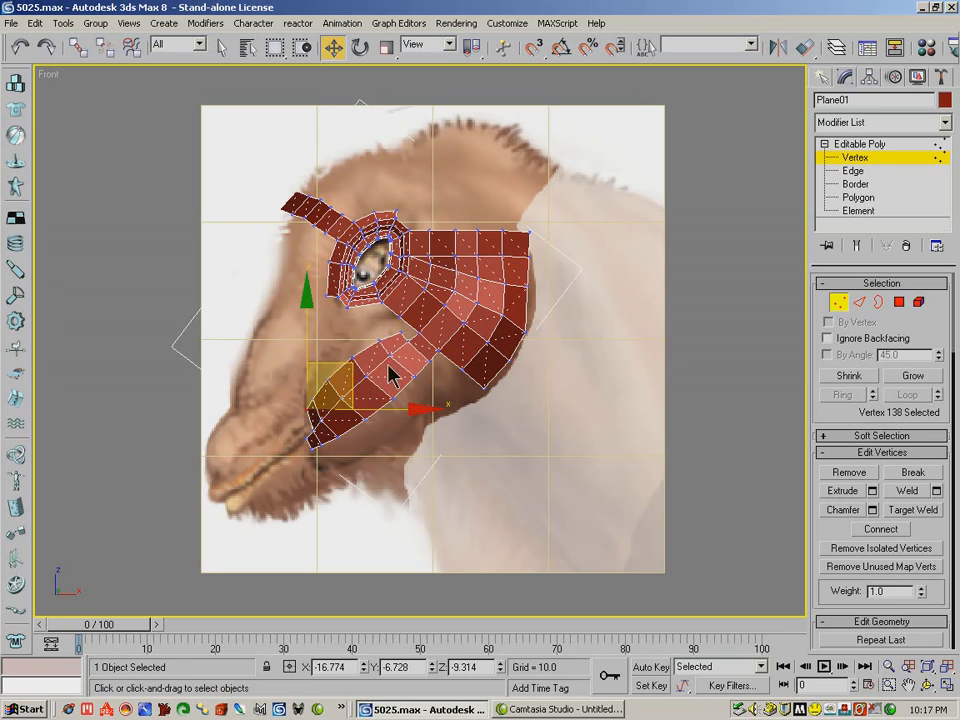
{"action": "left_click", "coordinate": [405, 332]}
{"action": "left_click_drag", "start_coordinate": [447, 291], "coordinate": [433, 292]}
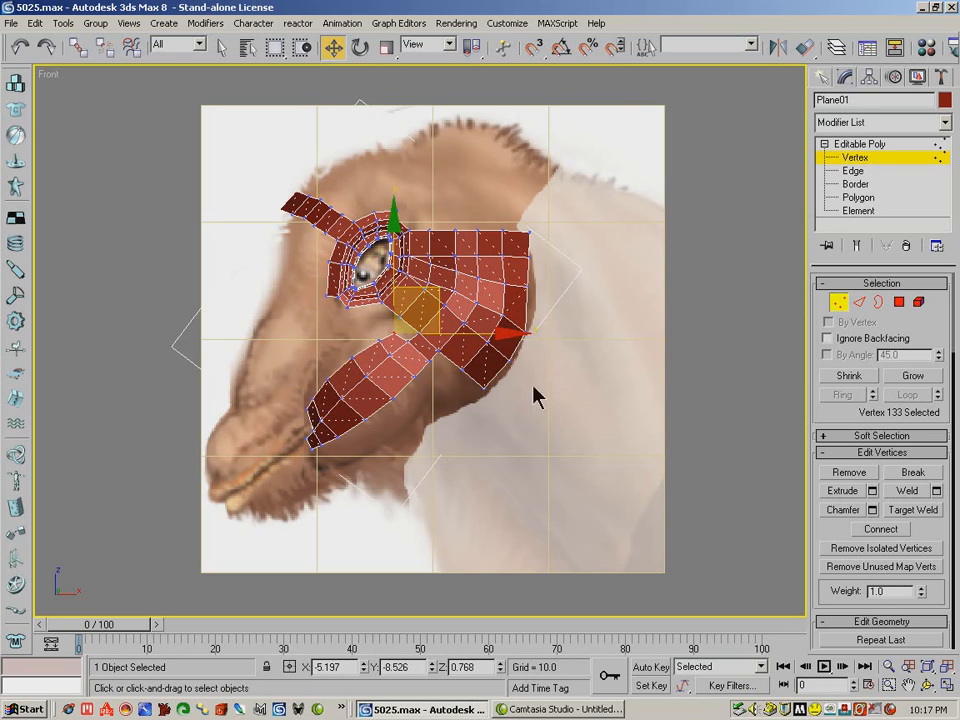
- In an angled view, adjust the depth of the upper row's outer vertices near the mouth corner to follow the cheek's curvature
{"action": "key", "text": "ctrl+r"}
{"action": "left_click_drag", "start_coordinate": [397, 394], "coordinate": [461, 368]}
{"action": "left_click", "coordinate": [332, 47]}
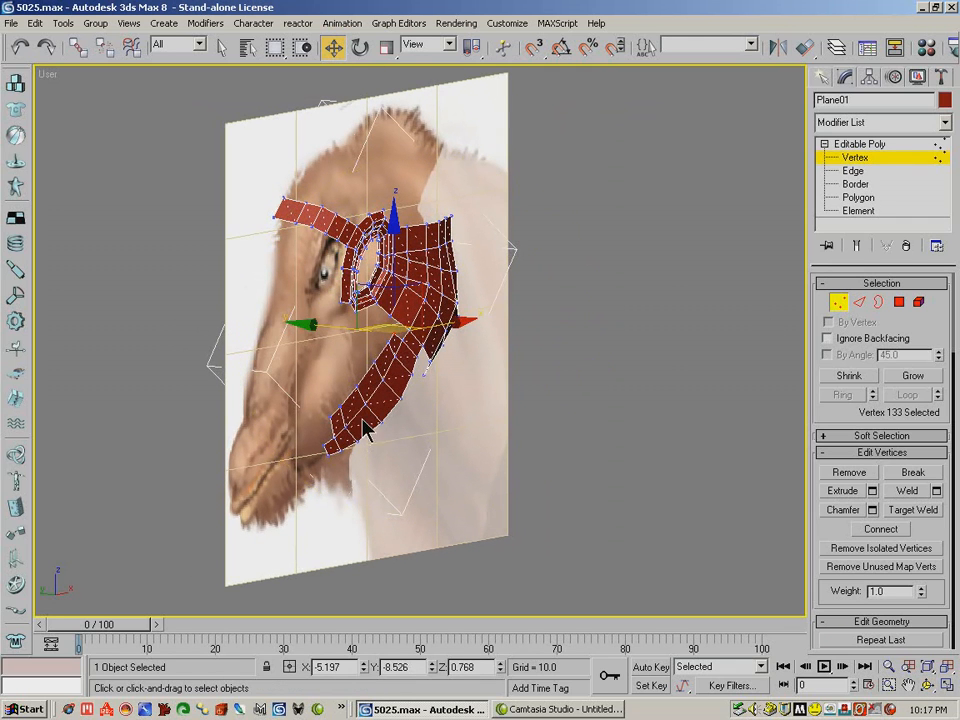
{"action": "left_click", "coordinate": [331, 414]}
{"action": "left_click", "coordinate": [341, 405], "text": "ctrl"}
{"action": "left_click_drag", "start_coordinate": [308, 407], "coordinate": [315, 380]}
{"action": "left_click", "coordinate": [359, 383]}
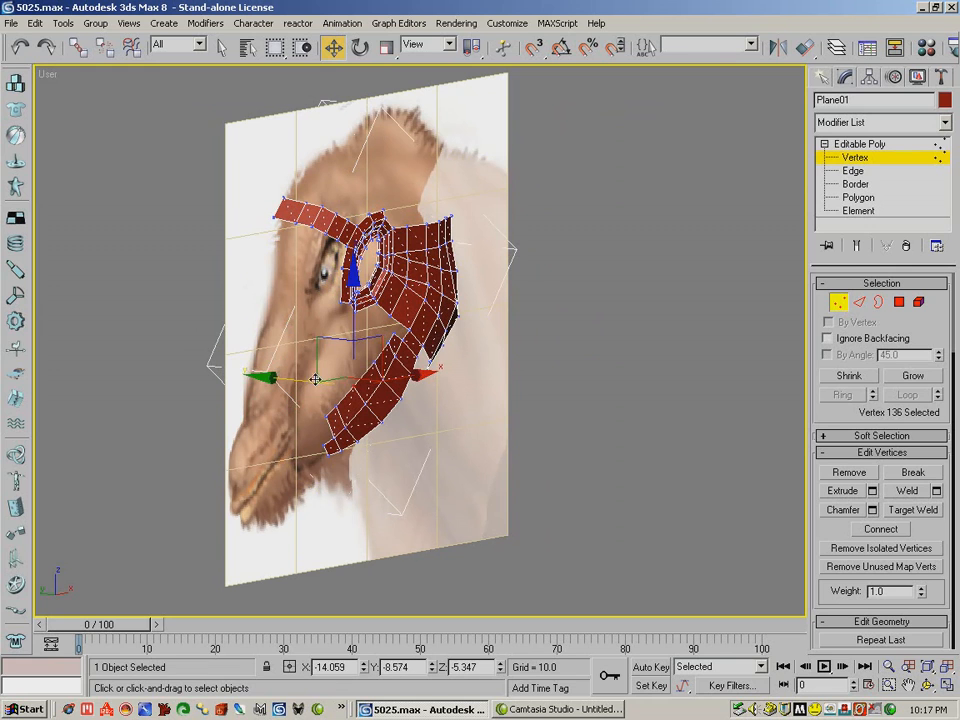
- Adjust the depth along Y of the upper row's vertices at the end nearest the diagonal strip
{"action": "left_click", "coordinate": [391, 341]}
{"action": "left_click", "coordinate": [399, 332], "text": "ctrl"}
{"action": "left_click_drag", "start_coordinate": [344, 332], "coordinate": [345, 337]}
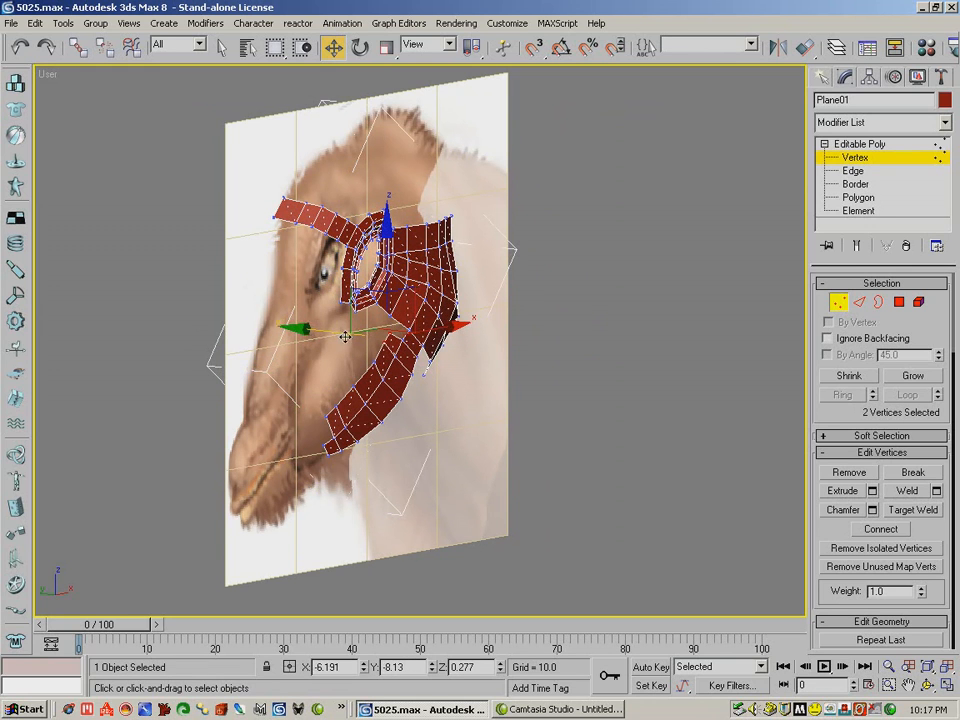
{"action": "left_click", "coordinate": [347, 332]}
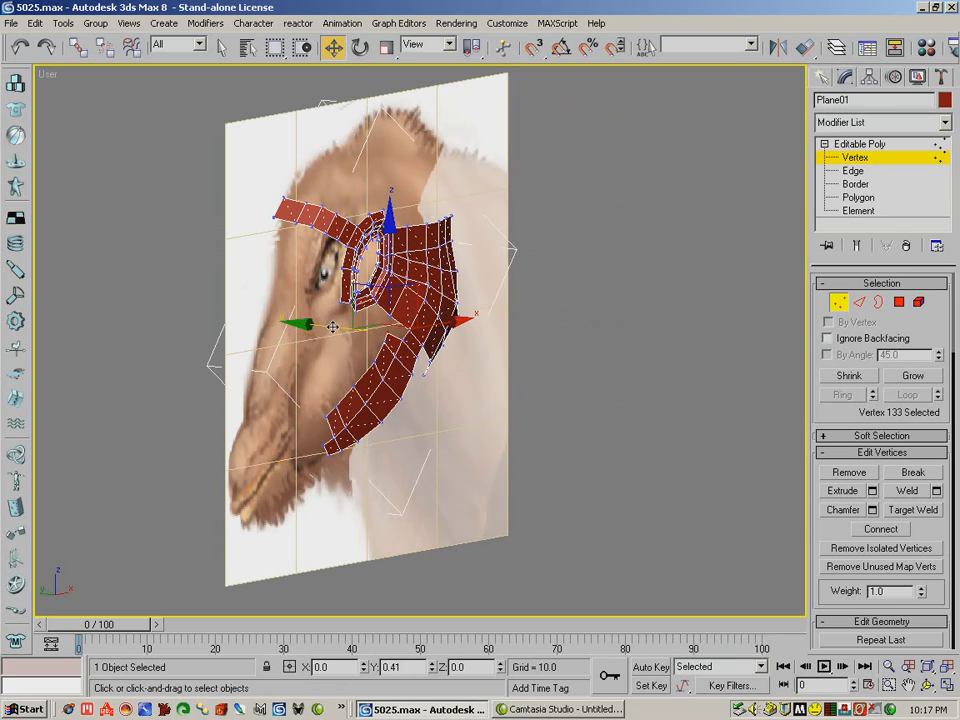
- At edge level, extrude five edges on the cheek strip's lower side toward the jaw into another row of polygons
{"action": "left_click", "coordinate": [932, 684]}
{"action": "left_click_drag", "start_coordinate": [639, 561], "coordinate": [303, 362]}
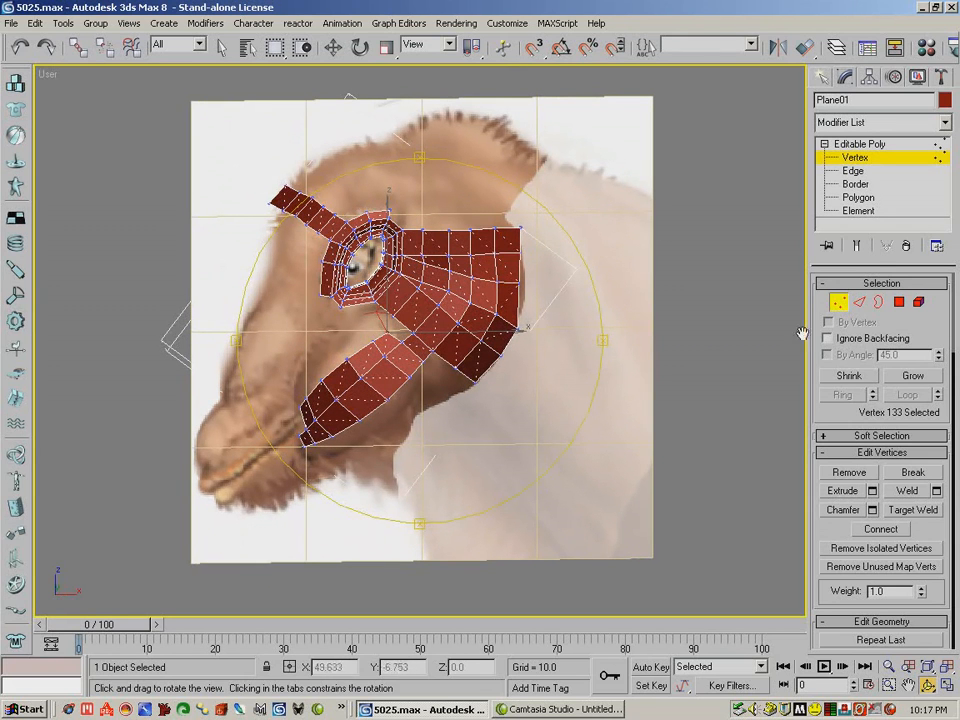
{"action": "left_click", "coordinate": [860, 302]}
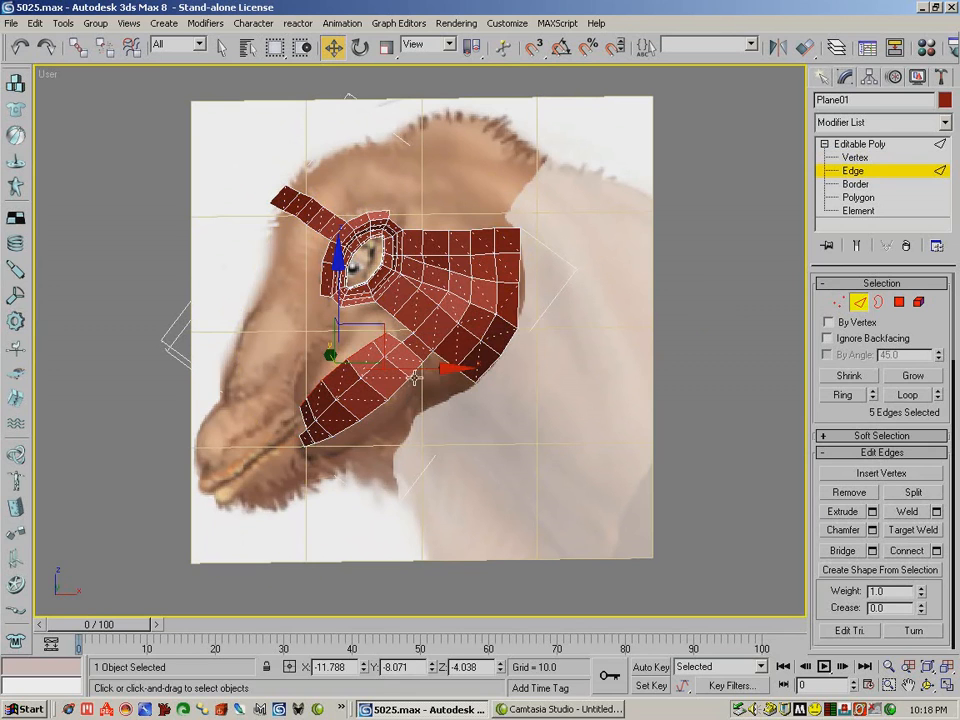
{"action": "left_click", "coordinate": [418, 371]}
{"action": "left_click", "coordinate": [399, 389], "text": "ctrl"}
{"action": "left_click", "coordinate": [378, 411], "text": "ctrl"}
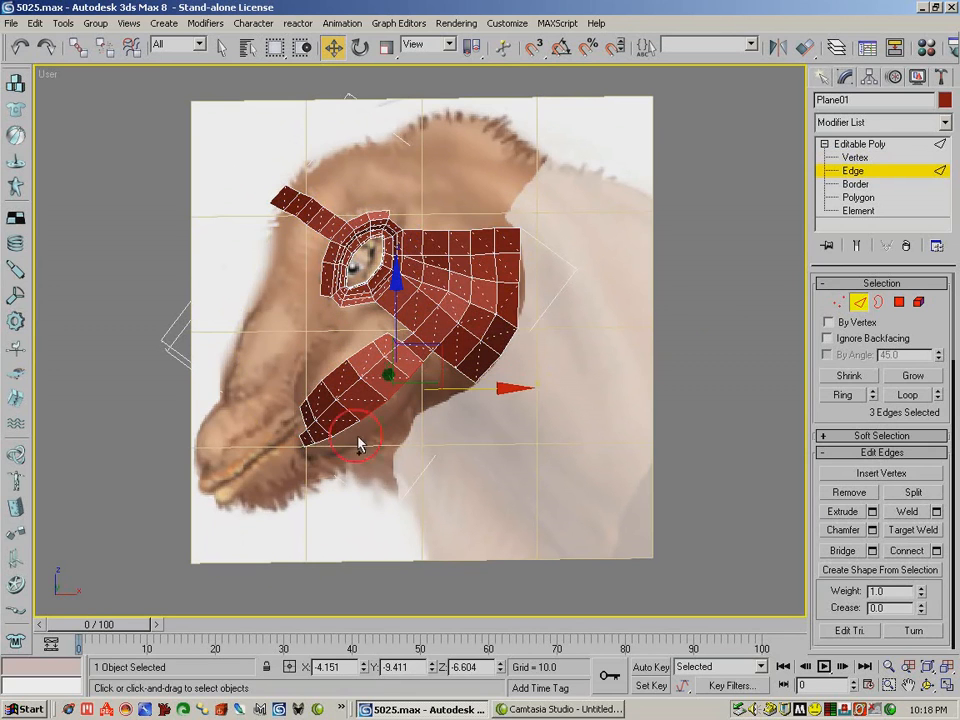
{"action": "left_click", "coordinate": [347, 432], "text": "ctrl"}
{"action": "left_click", "coordinate": [324, 443], "text": "ctrl"}
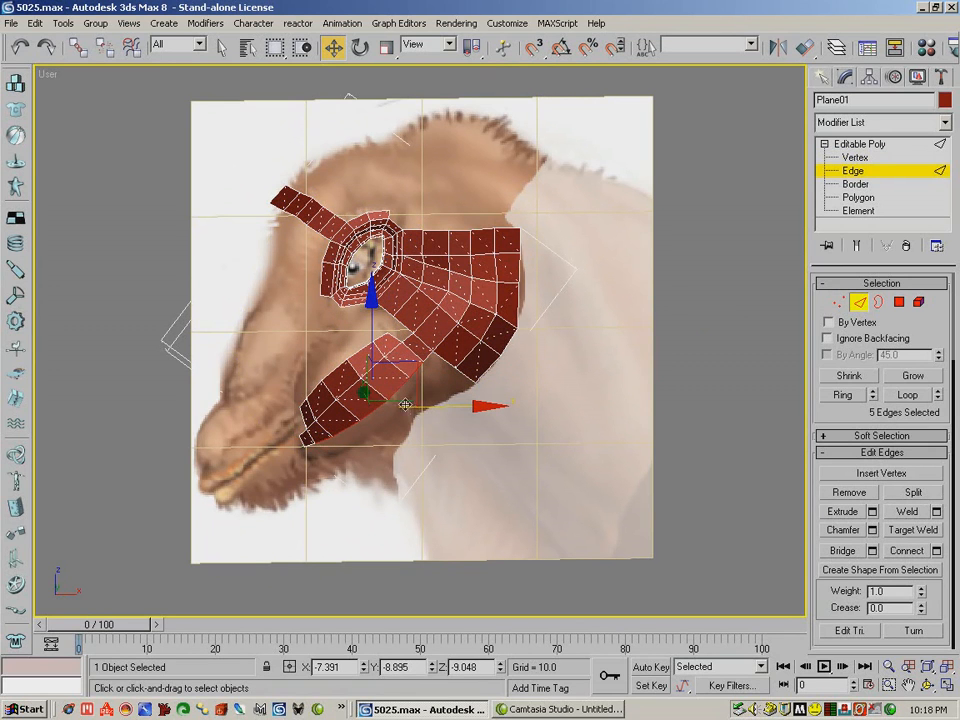
{"action": "left_click_drag", "start_coordinate": [412, 392], "coordinate": [376, 135]}
- From an angled rear view, move the new lower row's edges and its rearmost vertex along Y to round the cheek inward
{"action": "left_click", "coordinate": [927, 685]}
{"action": "left_click", "coordinate": [333, 46]}
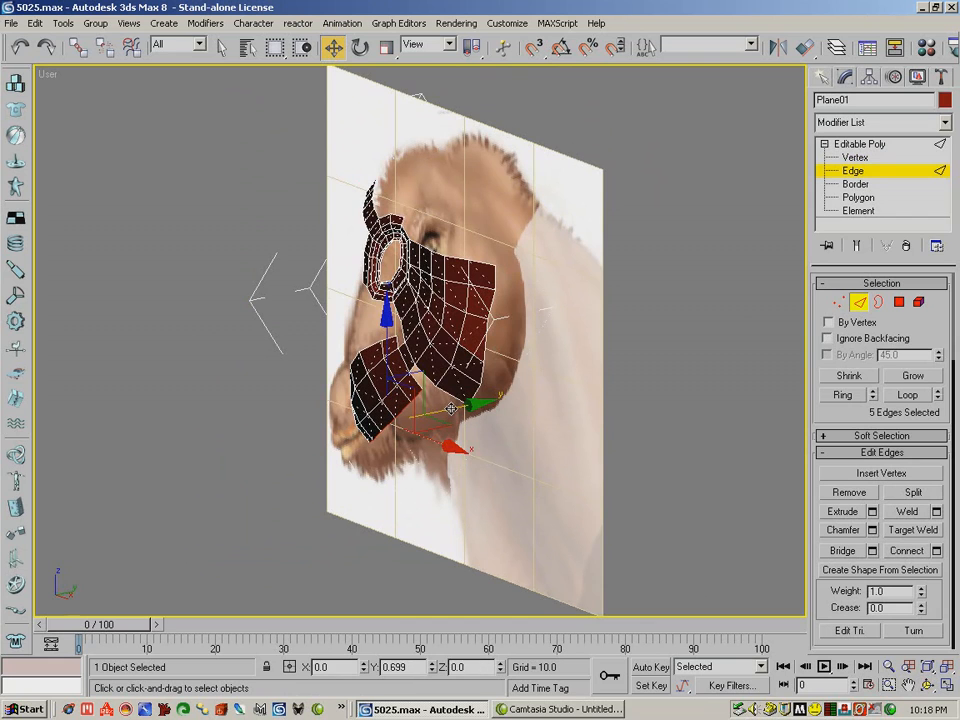
{"action": "left_click", "coordinate": [838, 302]}
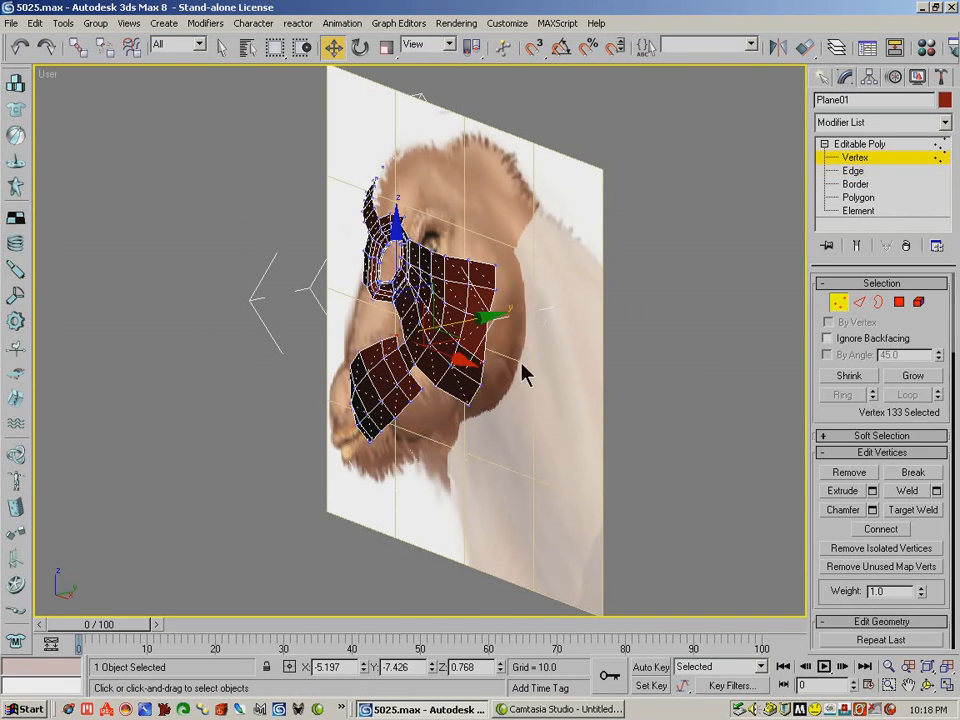
{"action": "left_click", "coordinate": [424, 390]}
{"action": "left_click_drag", "start_coordinate": [481, 377], "coordinate": [485, 376]}
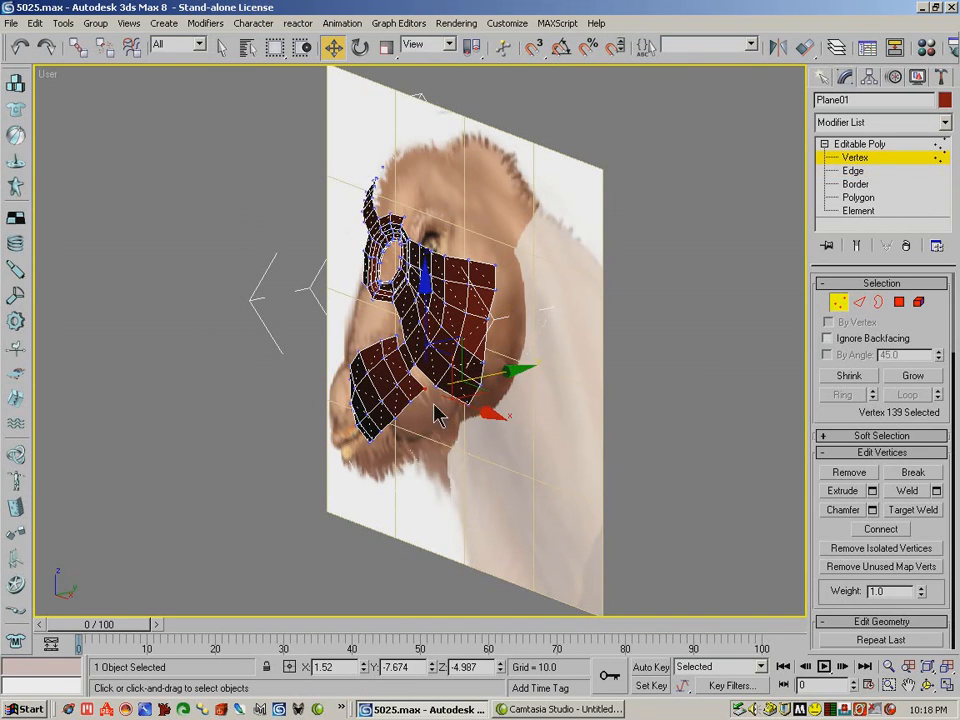
- Adjust the depth along Y of the cheek strip's lower-row vertices, from the rear end to the mouth-corner end
{"action": "left_click", "coordinate": [447, 390]}
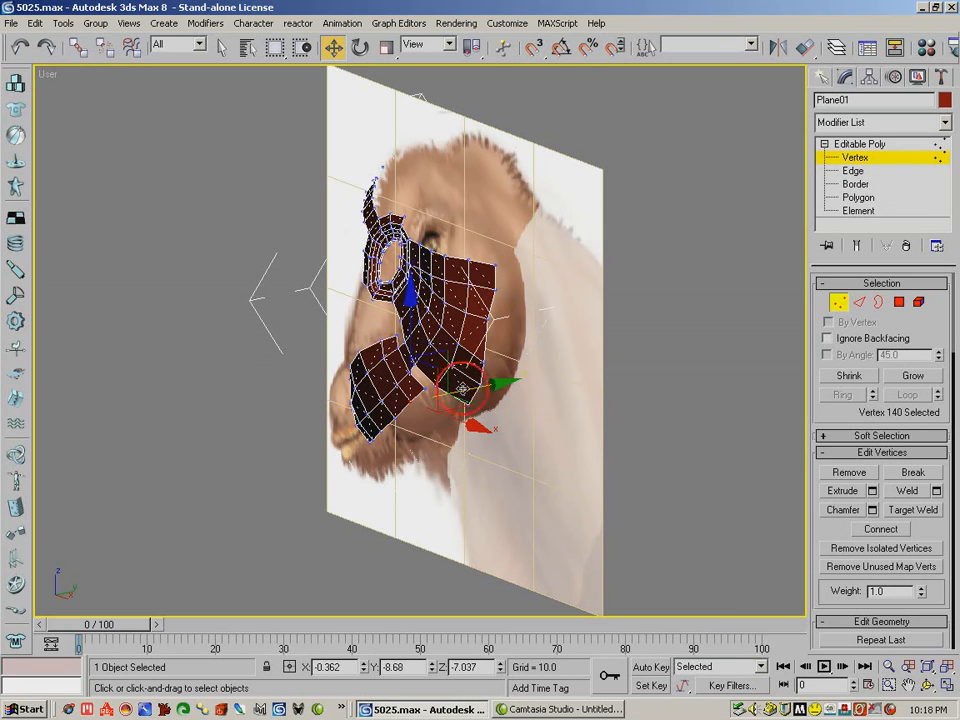
{"action": "left_click_drag", "start_coordinate": [463, 388], "coordinate": [465, 388]}
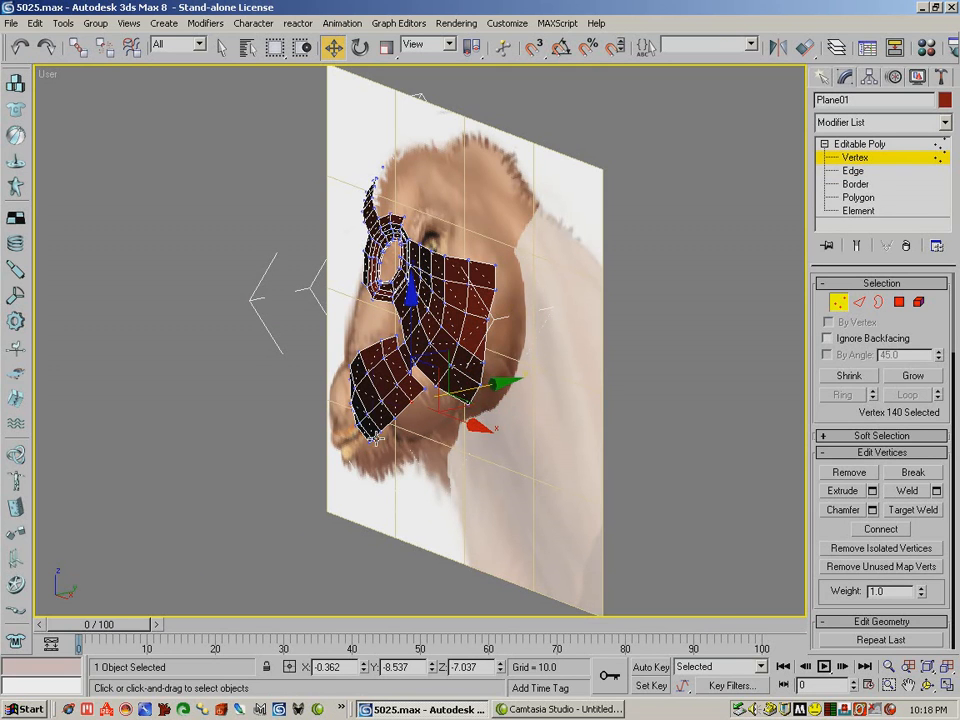
{"action": "left_click", "coordinate": [430, 428]}
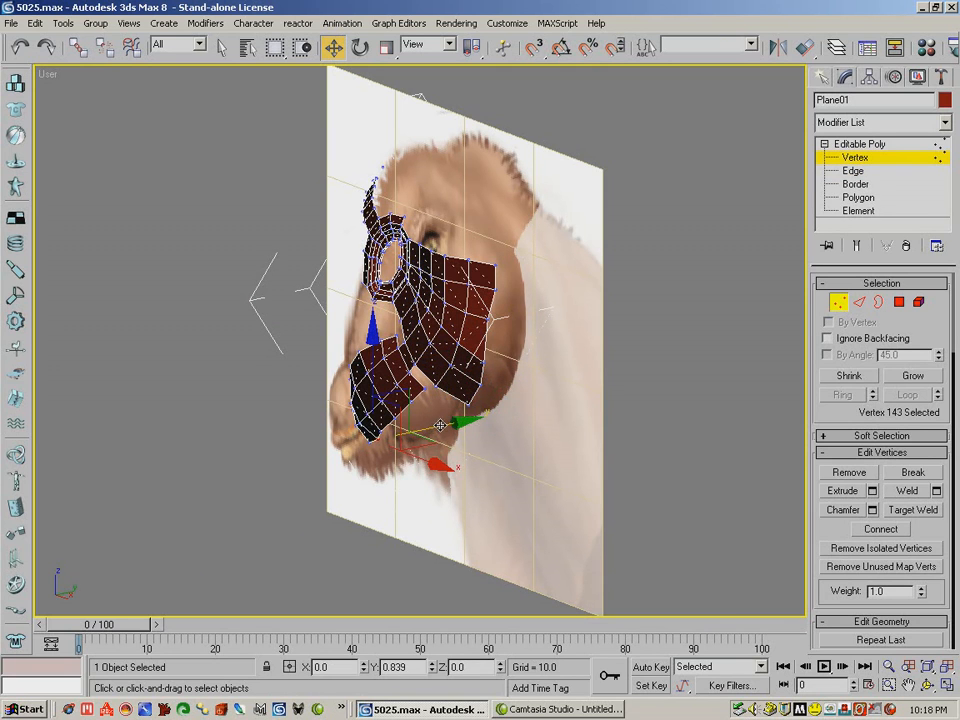
{"action": "left_click", "coordinate": [369, 441]}
{"action": "left_click_drag", "start_coordinate": [425, 429], "coordinate": [430, 428]}
- From the opposite angle, move the inner vertex in the middle of the cheek strip along Y to smooth its bulge
{"action": "left_click", "coordinate": [927, 685]}
{"action": "left_click_drag", "start_coordinate": [302, 286], "coordinate": [545, 360]}
{"action": "key", "text": "w"}
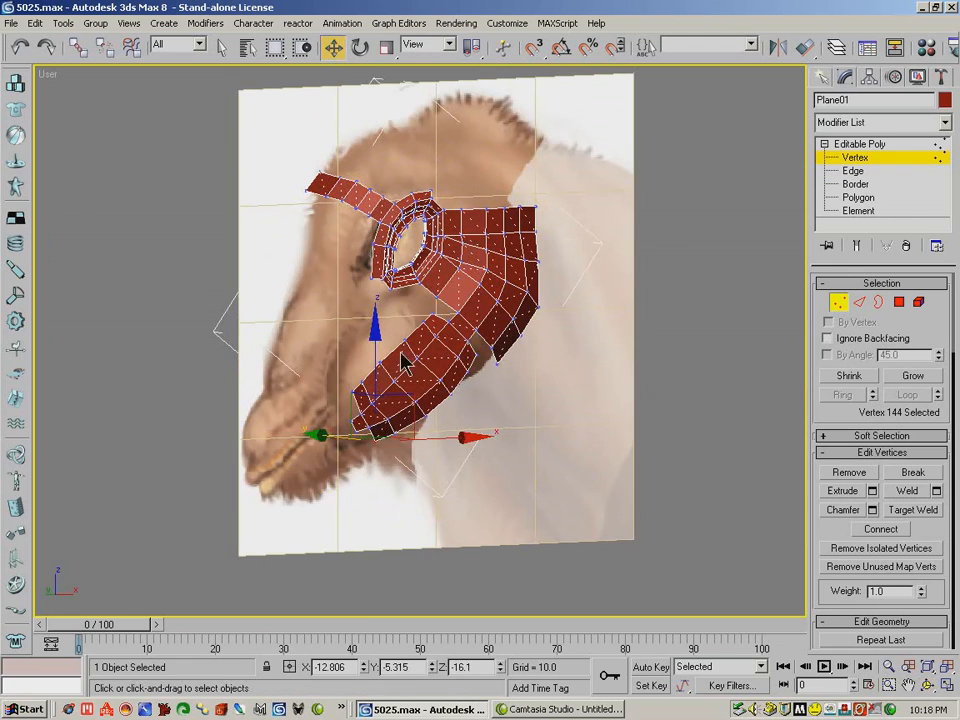
{"action": "left_click", "coordinate": [420, 359]}
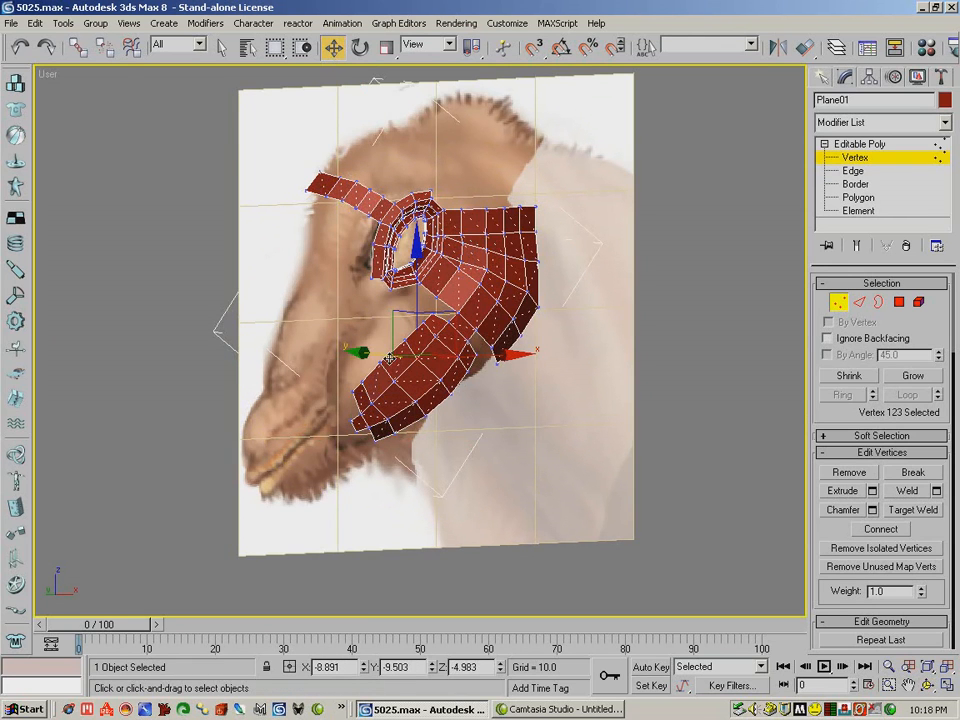
{"action": "left_click_drag", "start_coordinate": [389, 357], "coordinate": [392, 357]}
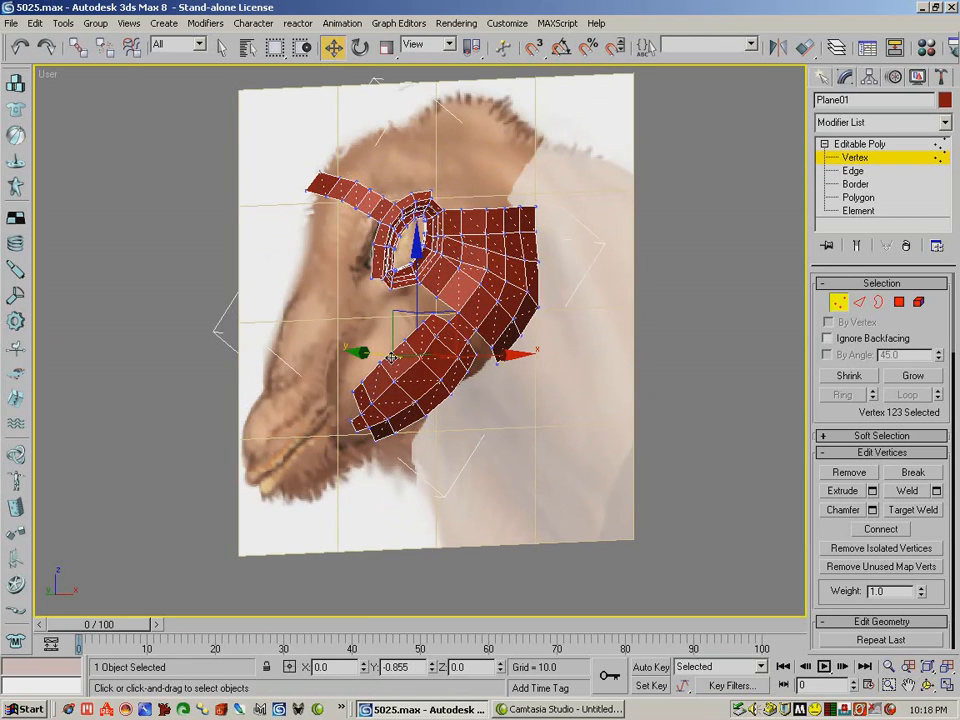
- In the Front view, shift the lower row's rearmost vertex slightly inward toward the cheek strip
{"action": "left_click", "coordinate": [926, 684]}
{"action": "left_click_drag", "start_coordinate": [449, 372], "coordinate": [415, 360]}
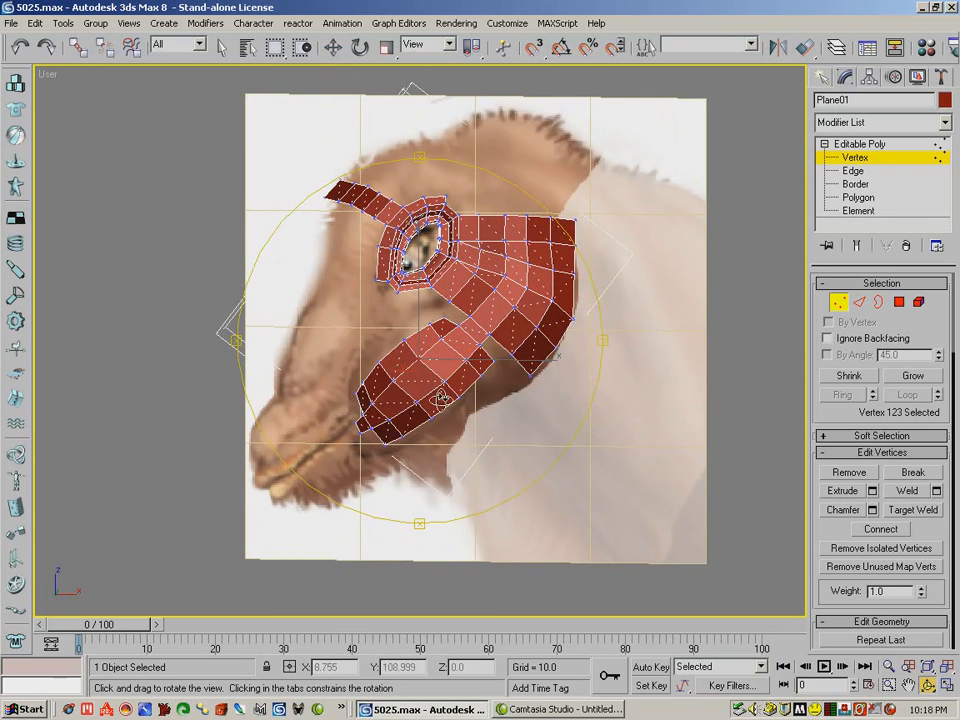
{"action": "mouse_move", "coordinate": [460, 400]}
{"action": "left_mouse_down"}
{"action": "mouse_move", "coordinate": [468, 390]}
{"action": "mouse_move", "coordinate": [440, 387]}
{"action": "mouse_move", "coordinate": [471, 402]}
{"action": "left_mouse_up"}
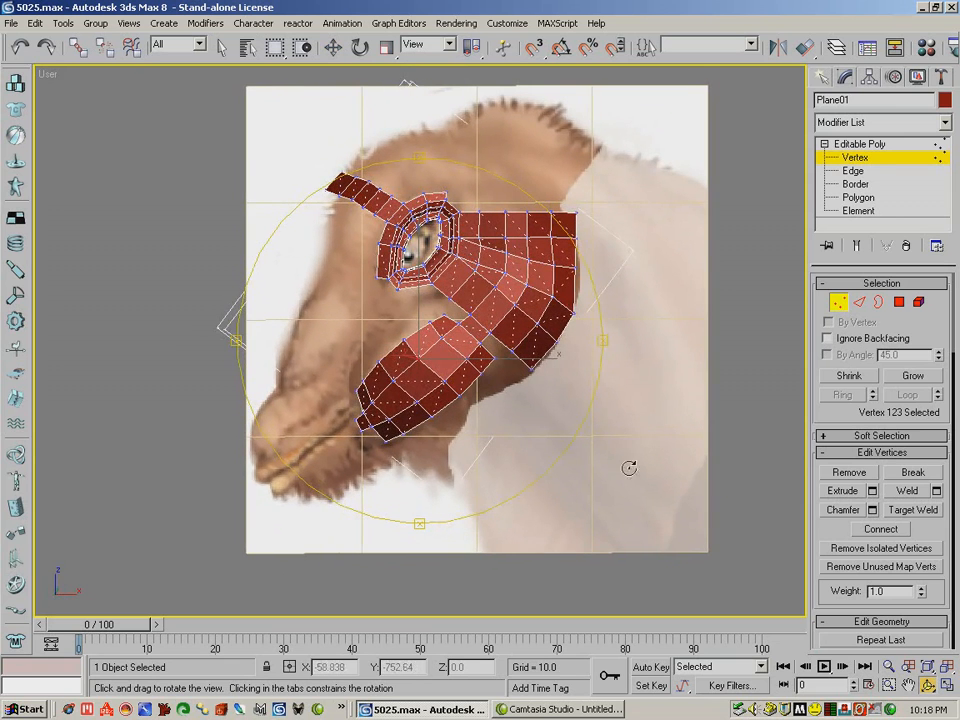
{"action": "key", "text": "f"}
{"action": "left_click", "coordinate": [888, 685]}
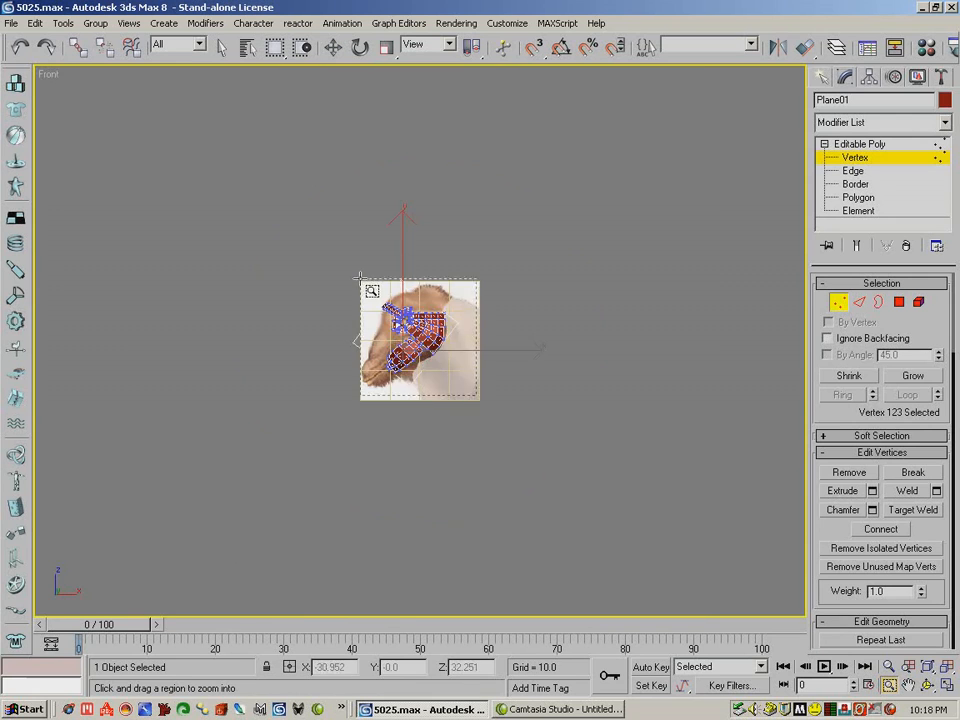
{"action": "left_click_drag", "start_coordinate": [360, 277], "coordinate": [478, 398]}
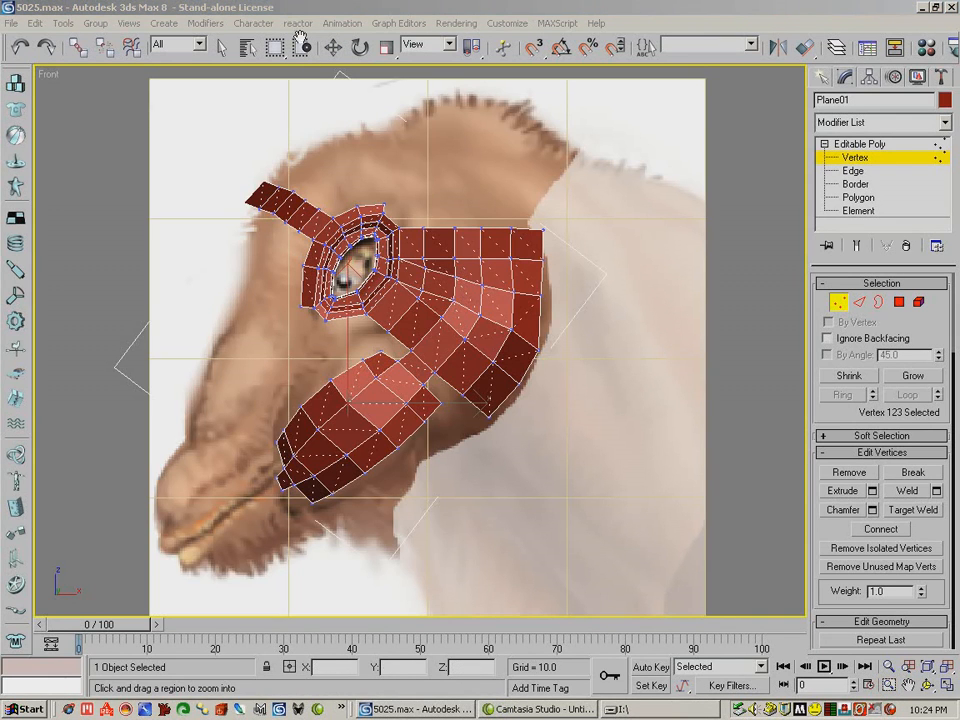
{"action": "left_click", "coordinate": [333, 46]}
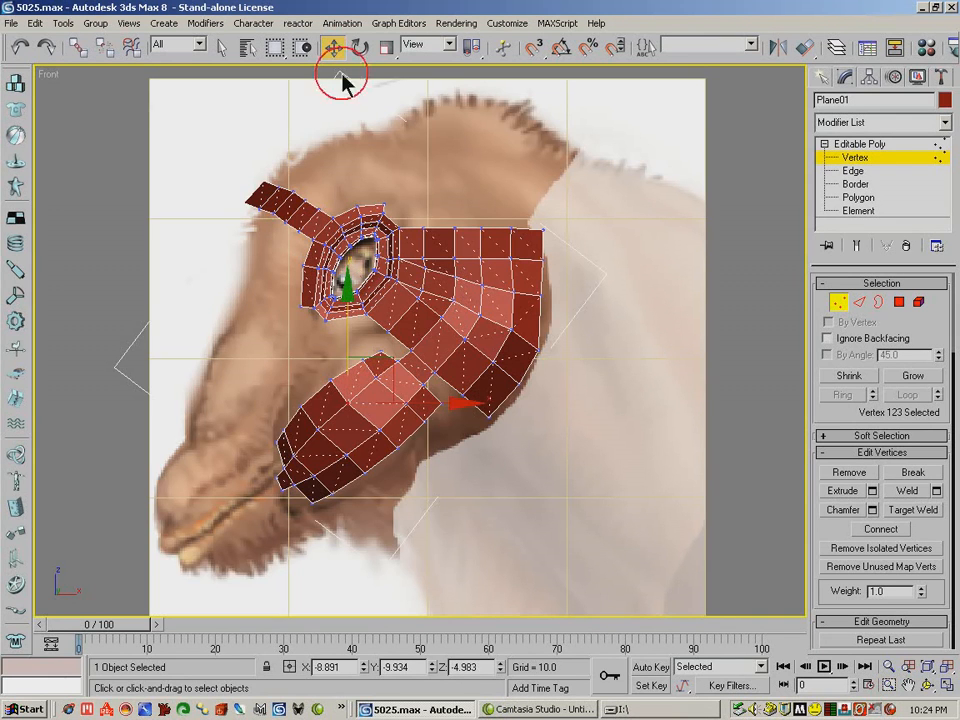
{"action": "left_click", "coordinate": [440, 403]}
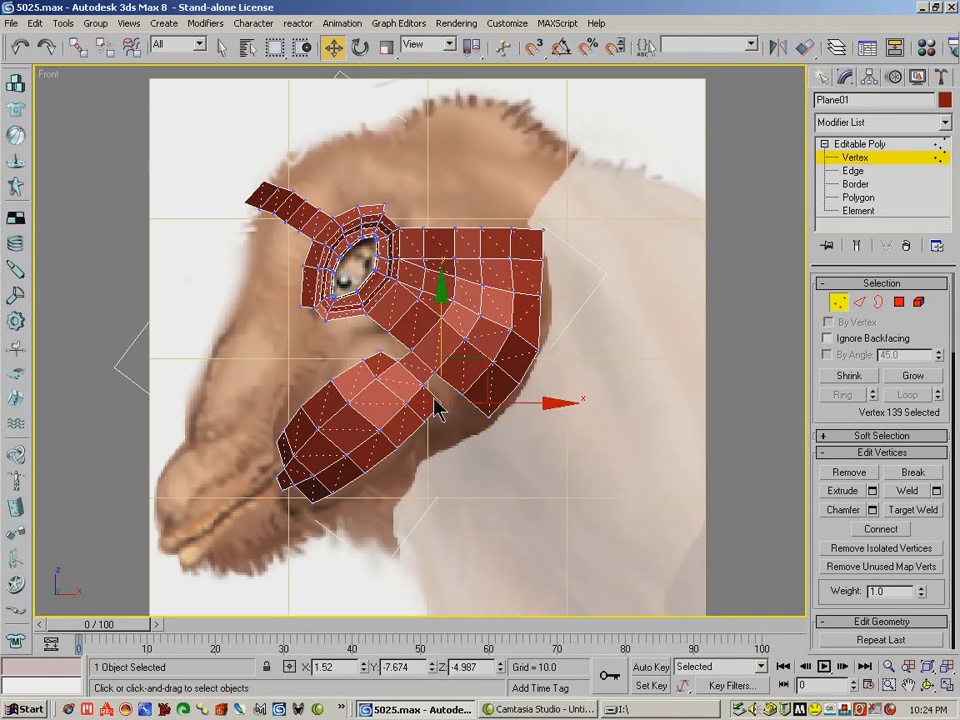
{"action": "left_click_drag", "start_coordinate": [487, 362], "coordinate": [476, 366]}
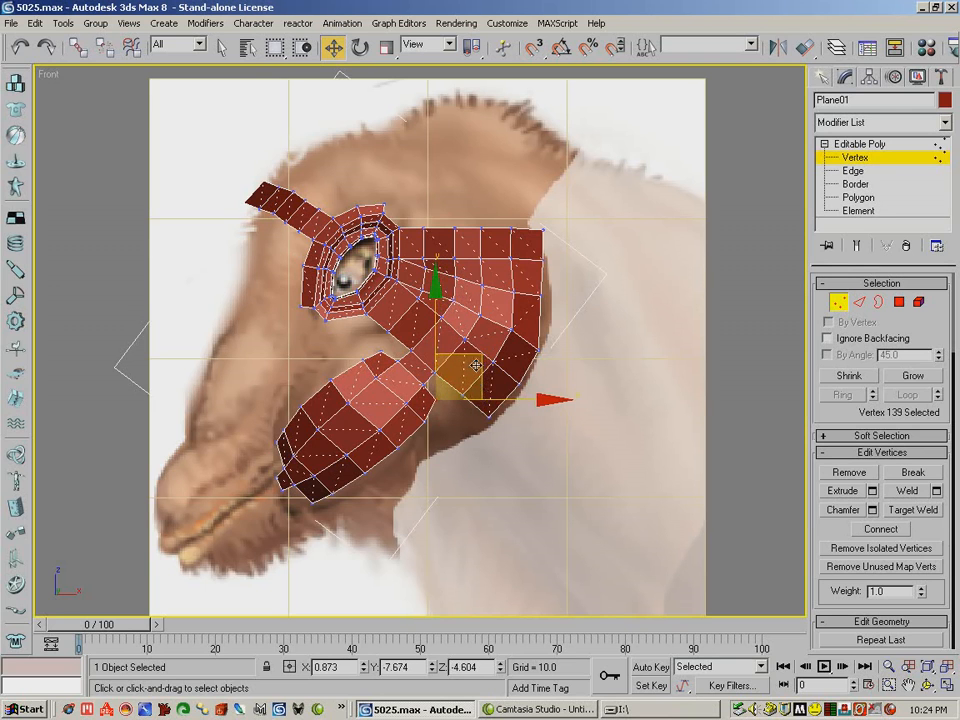
- Move the lower row's remaining middle vertices outward toward the jaw to give the strip a rounded lower outline
{"action": "left_click", "coordinate": [399, 447]}
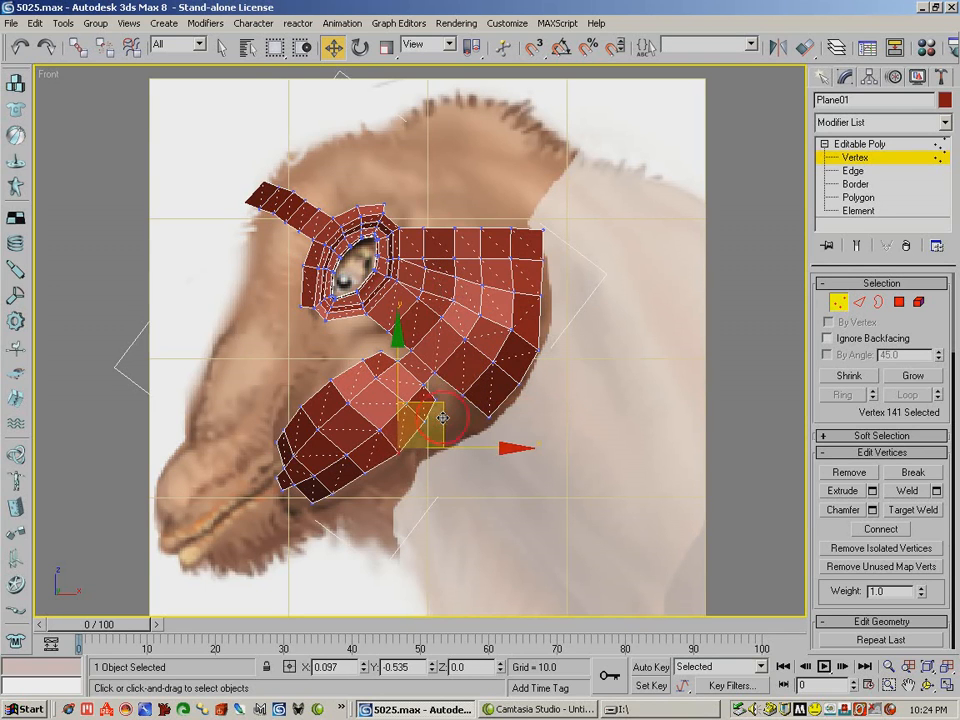
{"action": "left_click", "coordinate": [401, 463]}
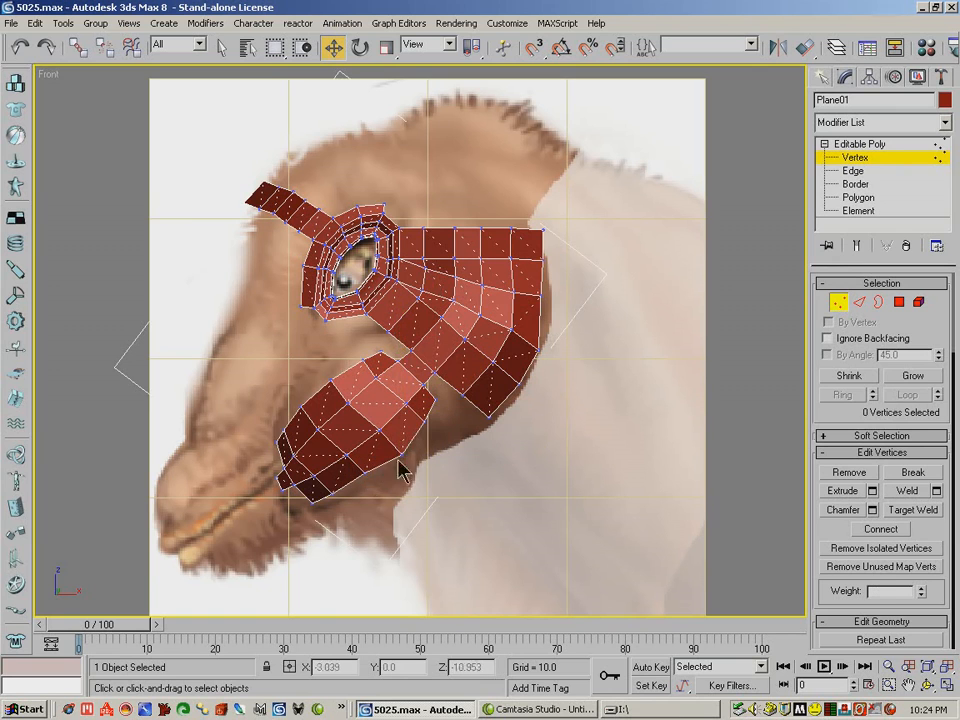
{"action": "left_click", "coordinate": [357, 474]}
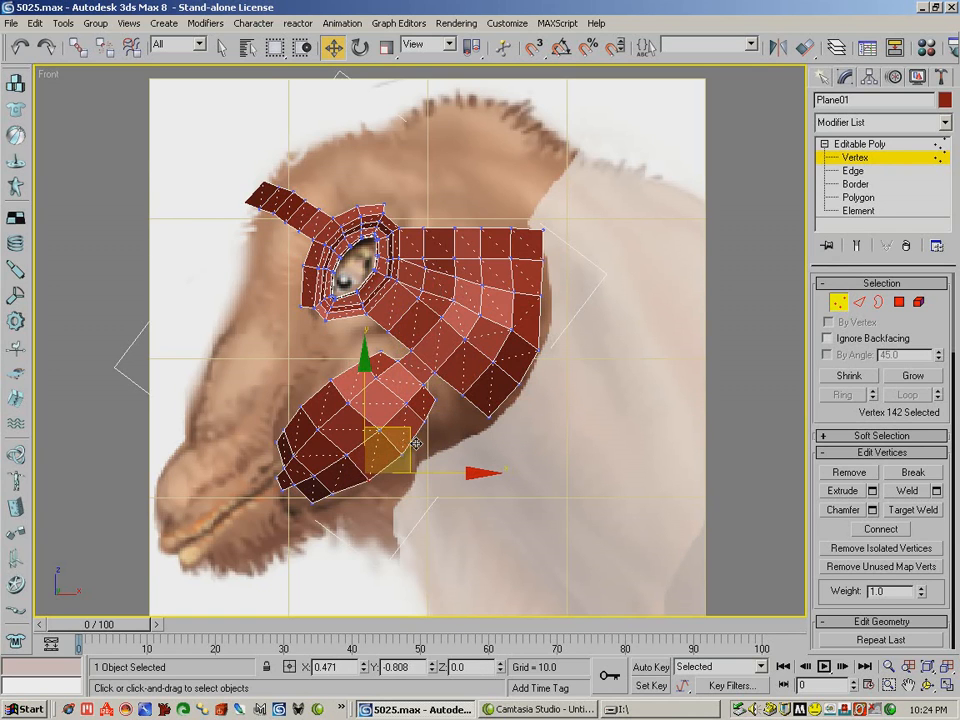
{"action": "left_click", "coordinate": [331, 493]}
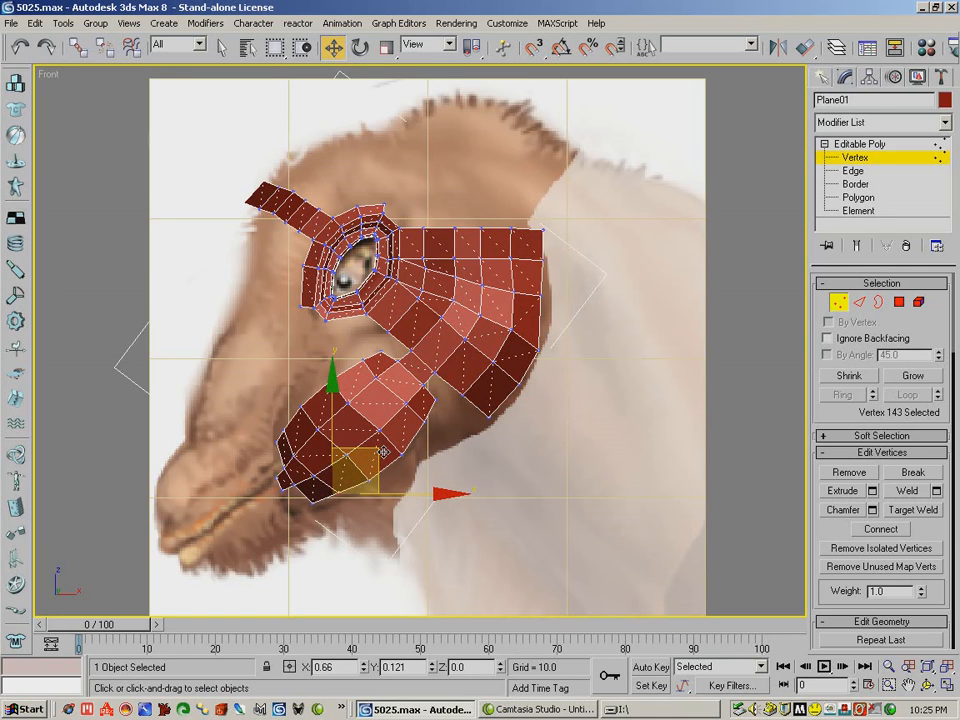
- Nudge the vertices at the cheek strip's mouth end and at its upper rear tip to even out the upper border
{"action": "left_click", "coordinate": [292, 458]}
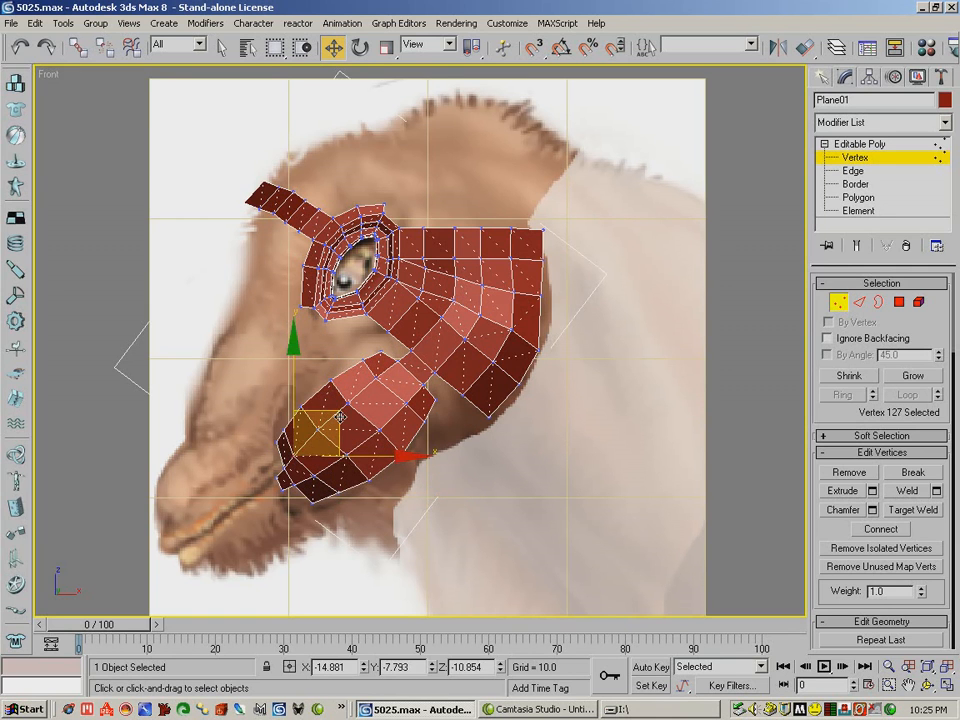
{"action": "left_click", "coordinate": [376, 352]}
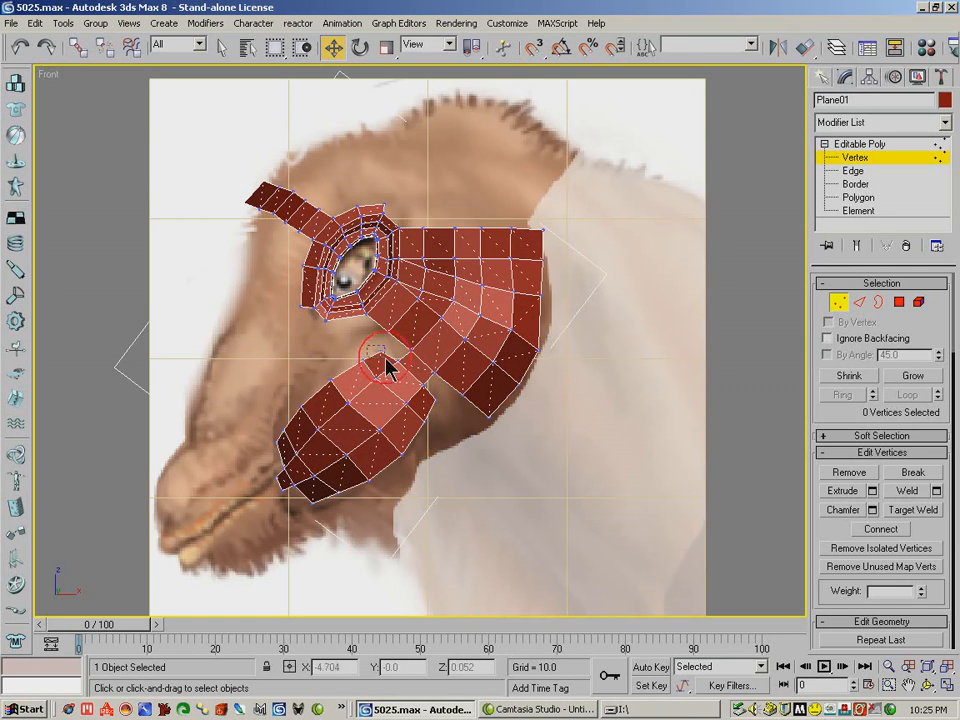
{"action": "left_click_drag", "start_coordinate": [386, 358], "coordinate": [390, 362]}
{"action": "mouse_move", "coordinate": [424, 315]}
{"action": "left_mouse_down"}
{"action": "mouse_move", "coordinate": [409, 303]}
{"action": "mouse_move", "coordinate": [424, 316]}
{"action": "left_mouse_up"}
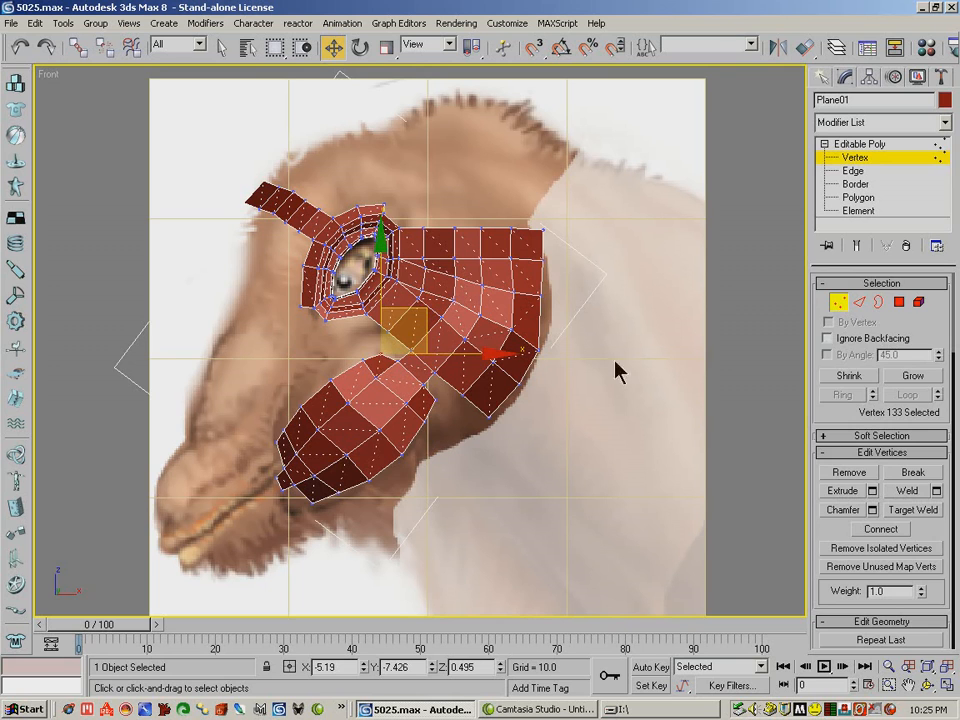
- At edge level, extrude the five edges on the cheek strip's upper side toward the muzzle into another row of polygons
{"action": "left_click", "coordinate": [858, 302]}
{"action": "left_click", "coordinate": [369, 363]}
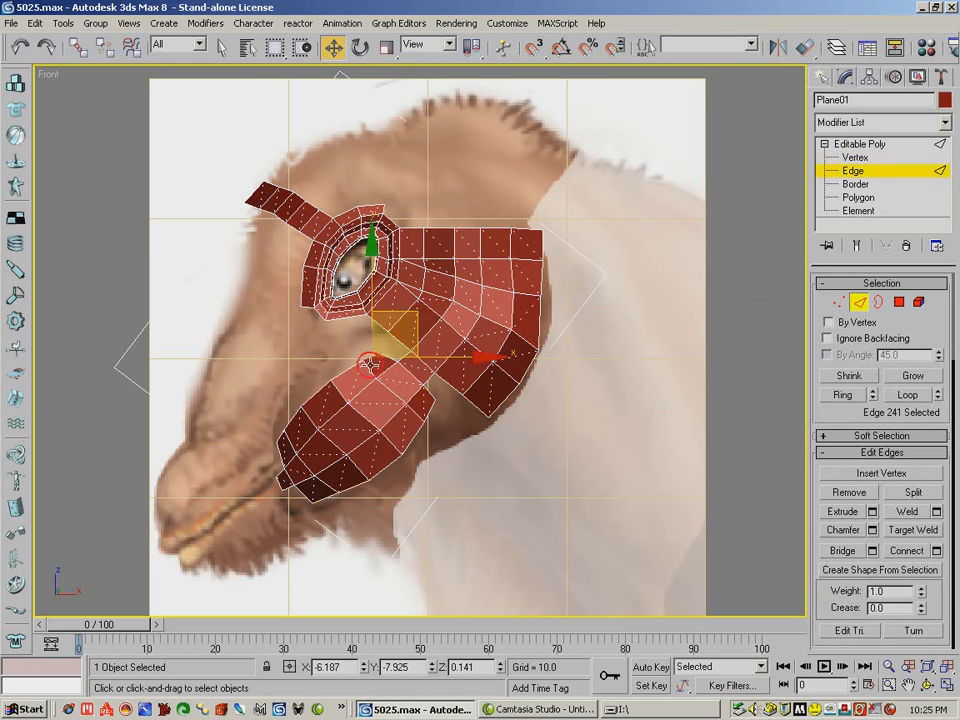
{"action": "left_click", "coordinate": [349, 367], "text": "ctrl"}
{"action": "left_click", "coordinate": [318, 396], "text": "ctrl"}
{"action": "left_click", "coordinate": [298, 417], "text": "ctrl"}
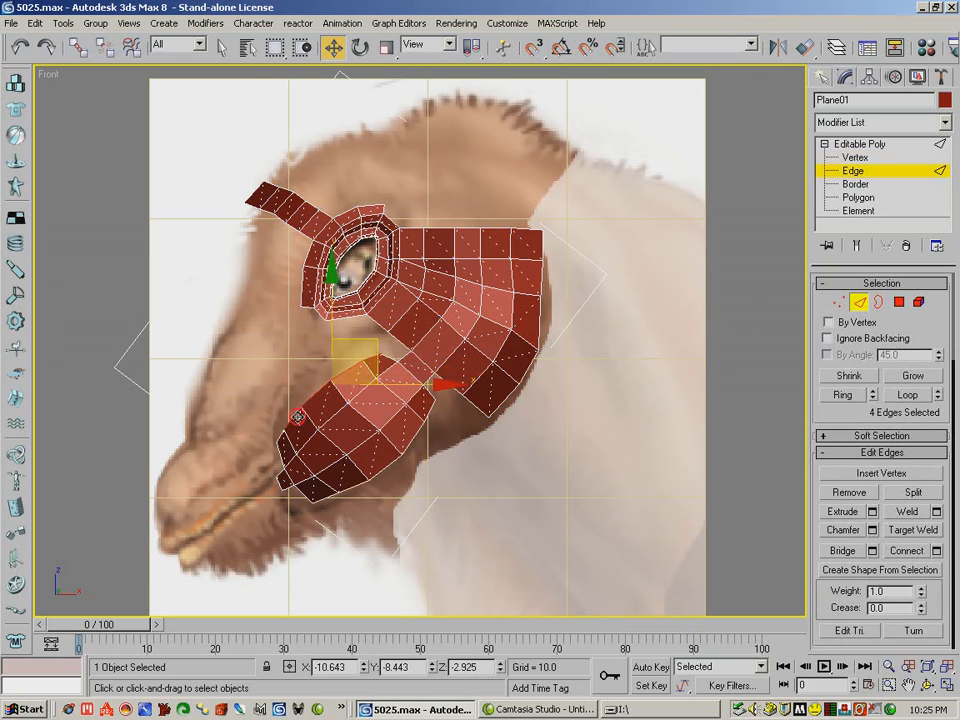
{"action": "left_click", "coordinate": [283, 435], "text": "ctrl"}
{"action": "left_click_drag", "start_coordinate": [367, 354], "coordinate": [347, 331]}
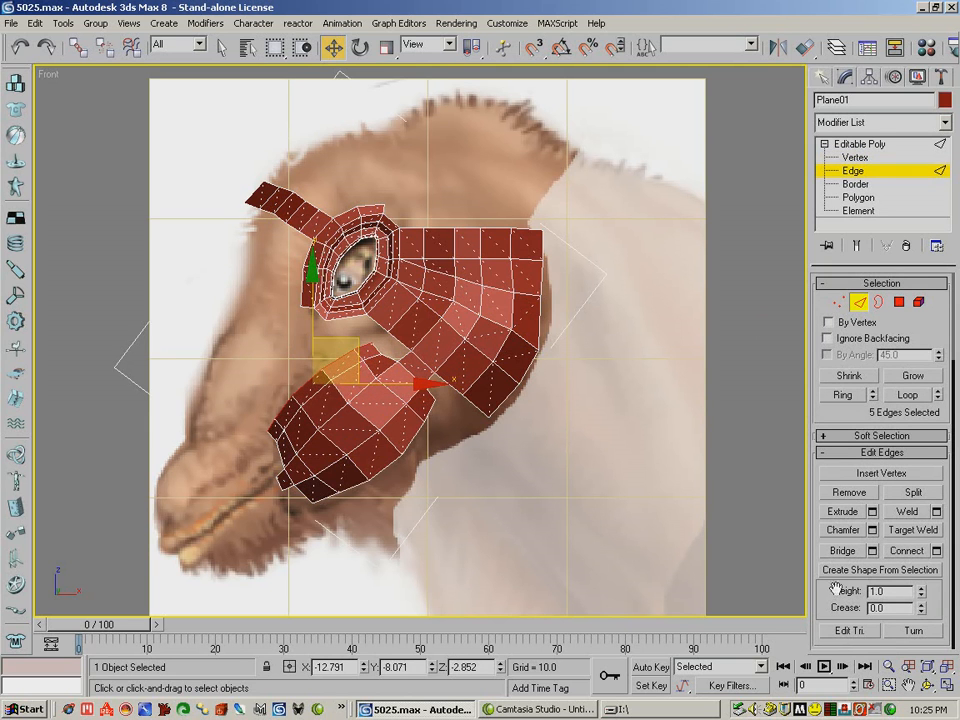
- From an angled view, adjust the depth along Y of the new upper row's rear edge below the eye
{"action": "left_click", "coordinate": [927, 685]}
{"action": "left_click_drag", "start_coordinate": [754, 613], "coordinate": [531, 458]}
{"action": "left_click", "coordinate": [333, 47]}
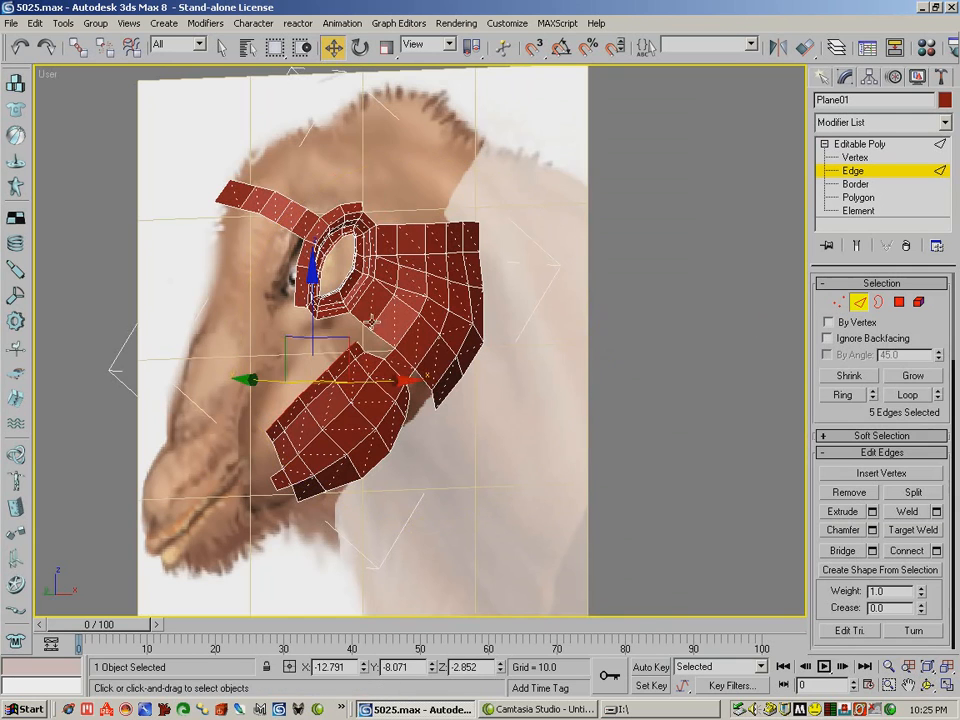
{"action": "left_click", "coordinate": [357, 343]}
{"action": "left_click_drag", "start_coordinate": [401, 323], "coordinate": [389, 393]}
- At vertex level, adjust the depth of the new upper row's rear and middle vertices and the inner vertices beside them
{"action": "key", "text": "1"}
{"action": "left_click", "coordinate": [357, 357]}
{"action": "left_click", "coordinate": [348, 346]}
{"action": "left_click", "coordinate": [330, 364]}
{"action": "left_click", "coordinate": [343, 393]}
- Adjust the depth of the new row's last two vertices near the mouth corner and the inner vertices next to them
{"action": "left_click", "coordinate": [277, 421]}
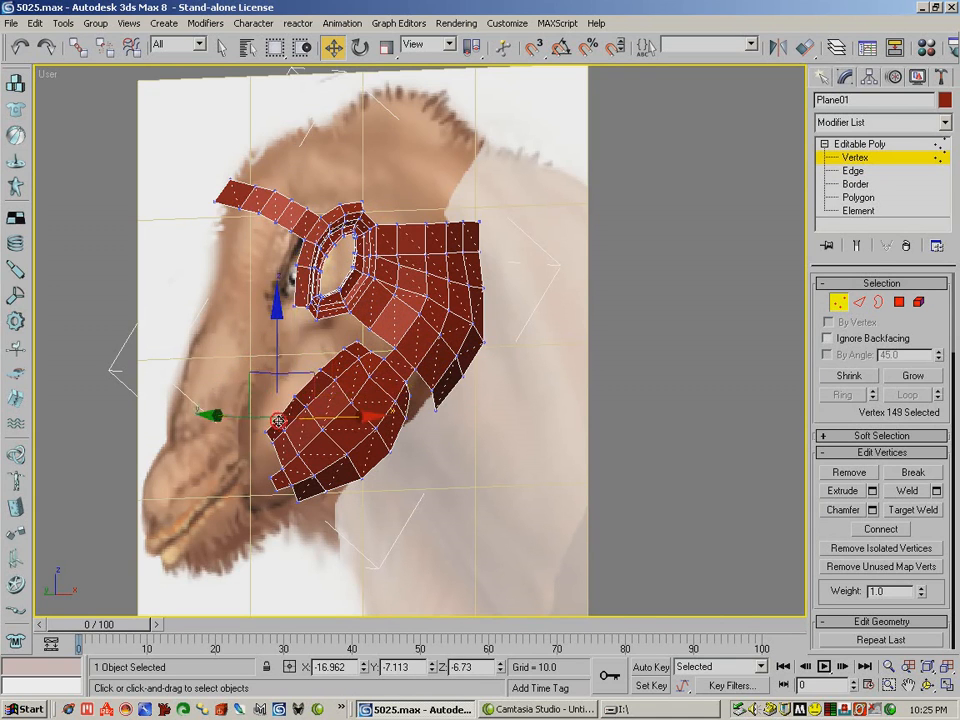
{"action": "left_click_drag", "start_coordinate": [333, 417], "coordinate": [327, 466]}
{"action": "left_click", "coordinate": [267, 431]}
{"action": "left_click", "coordinate": [322, 438]}
{"action": "left_click", "coordinate": [284, 466]}
- From a steeper front-facing angle, move the new row's middle outer vertices along Y to follow the cheek's curvature
{"action": "left_click", "coordinate": [928, 686]}
{"action": "left_click_drag", "start_coordinate": [493, 429], "coordinate": [553, 441]}
{"action": "left_click", "coordinate": [332, 46]}
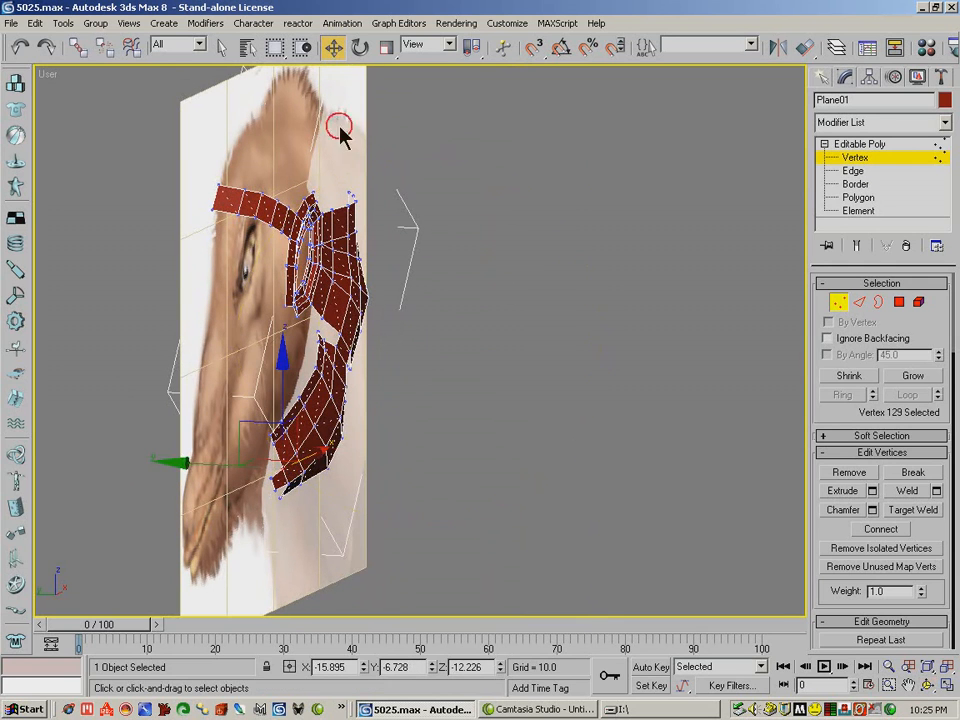
{"action": "left_click", "coordinate": [339, 366]}
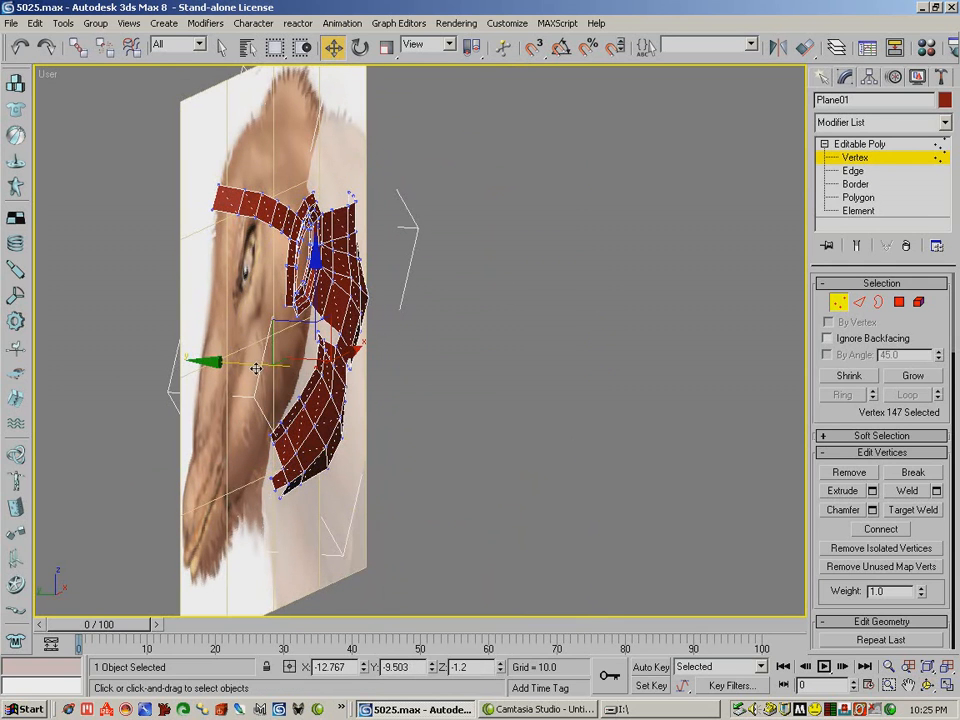
{"action": "left_click_drag", "start_coordinate": [254, 366], "coordinate": [241, 393]}
{"action": "left_click", "coordinate": [297, 396]}
- In the Front view, reposition the upper row's two rear border vertices and the inner vertices beside them to space the polygons evenly
{"action": "left_click", "coordinate": [922, 688]}
{"action": "left_click_drag", "start_coordinate": [756, 615], "coordinate": [291, 391]}
{"action": "key", "text": "f"}
{"action": "left_click", "coordinate": [888, 686]}
{"action": "left_click_drag", "start_coordinate": [330, 278], "coordinate": [492, 392]}
{"action": "left_click", "coordinate": [334, 48]}
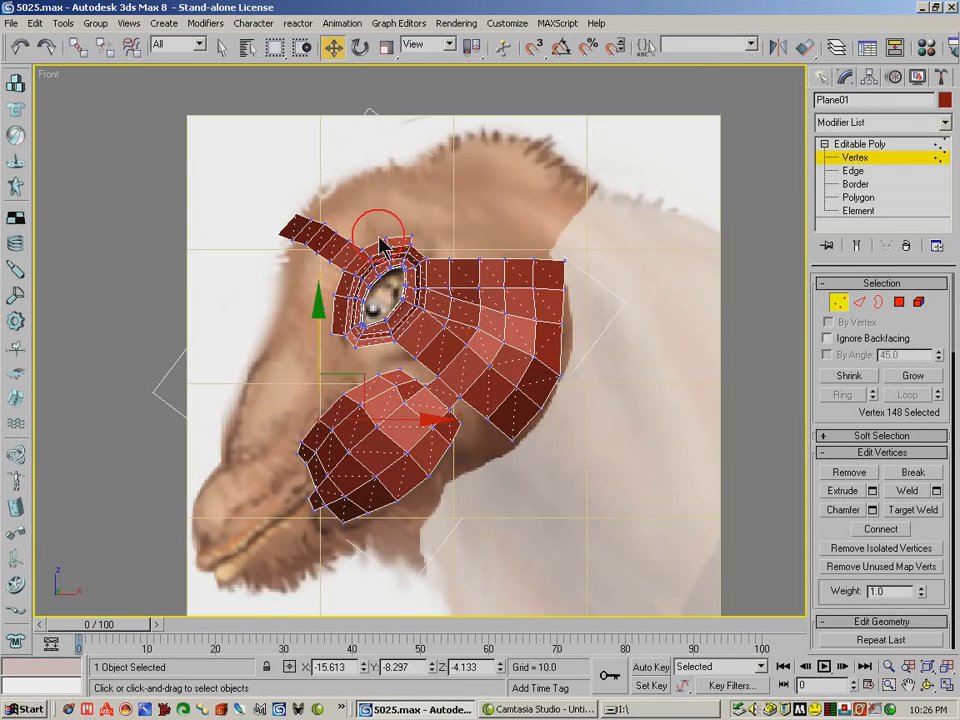
{"action": "left_click", "coordinate": [403, 368], "text": "alt"}
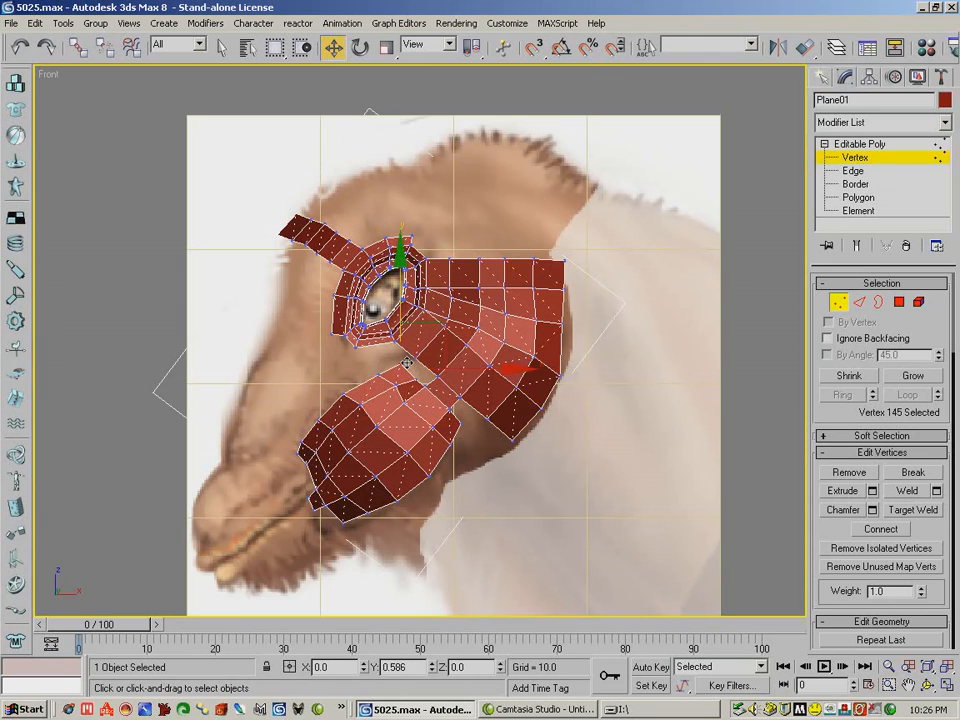
{"action": "left_click", "coordinate": [378, 371], "text": "ctrl"}
{"action": "left_click", "coordinate": [397, 381]}
{"action": "left_click_drag", "start_coordinate": [396, 381], "coordinate": [425, 390]}
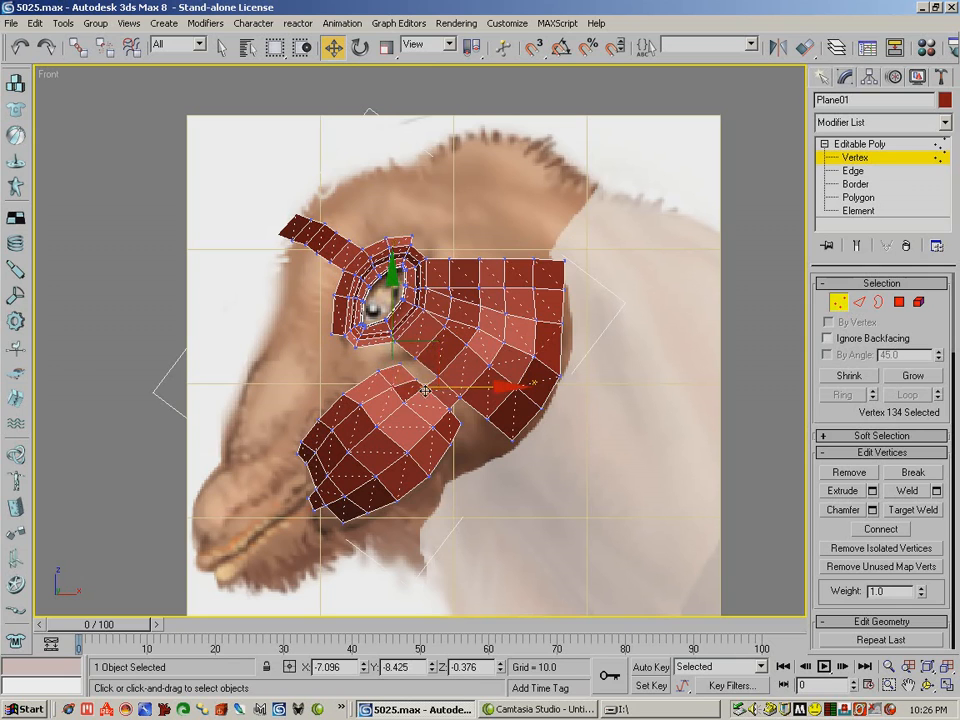
{"action": "left_click", "coordinate": [405, 403]}
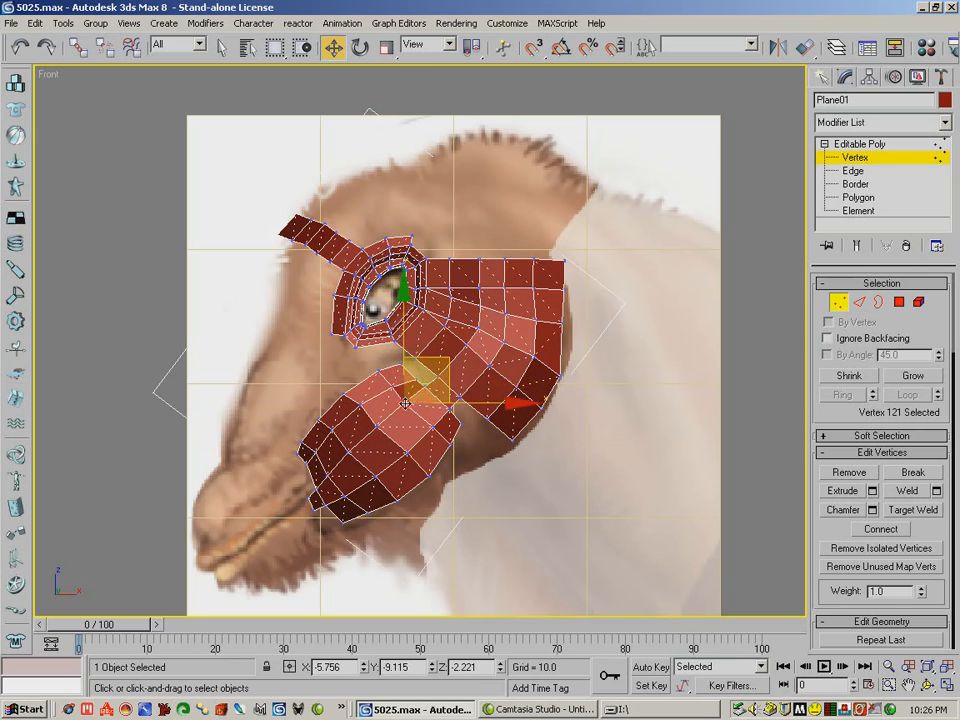
- Reposition the upper row's border vertices from its middle to the mouth corner into a smooth, rounded outline
{"action": "left_click", "coordinate": [348, 400]}
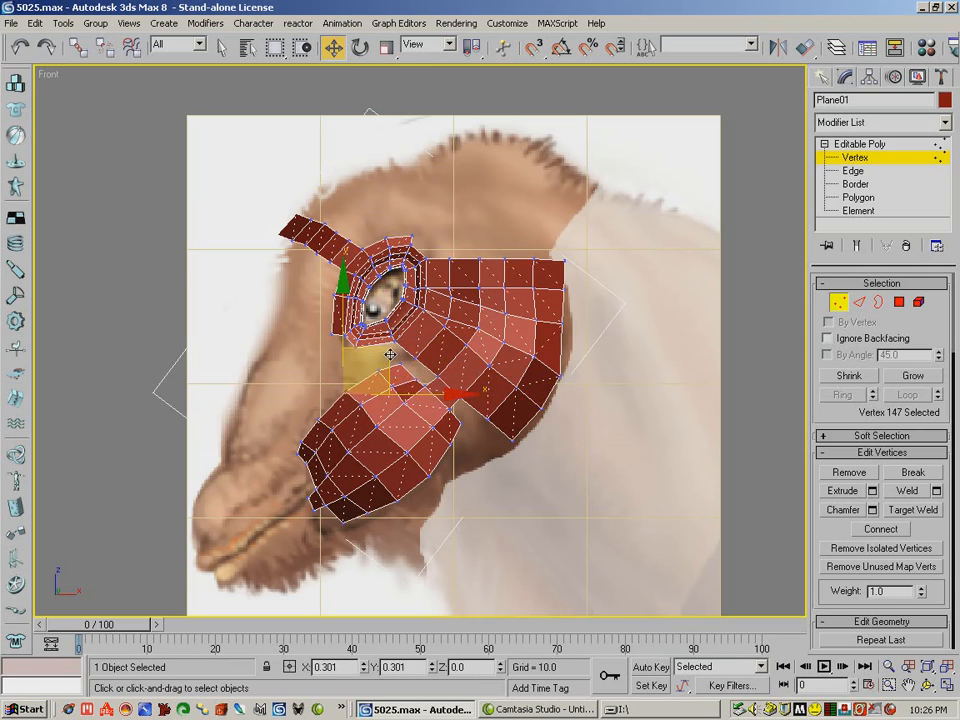
{"action": "left_click_drag", "start_coordinate": [392, 352], "coordinate": [397, 347]}
{"action": "left_click", "coordinate": [321, 420]}
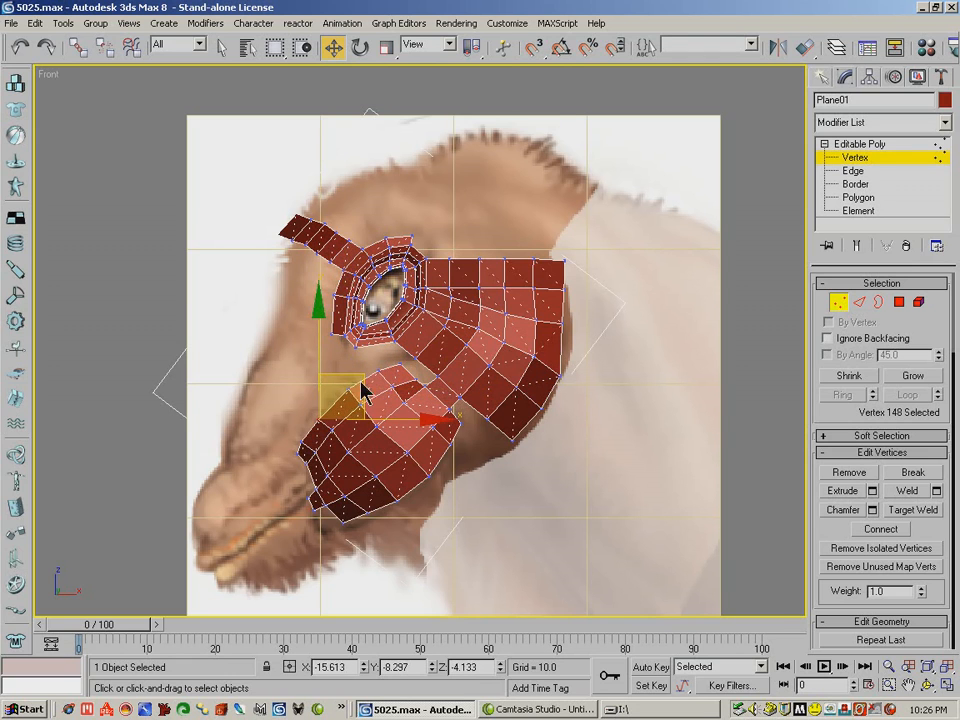
{"action": "left_click", "coordinate": [307, 439]}
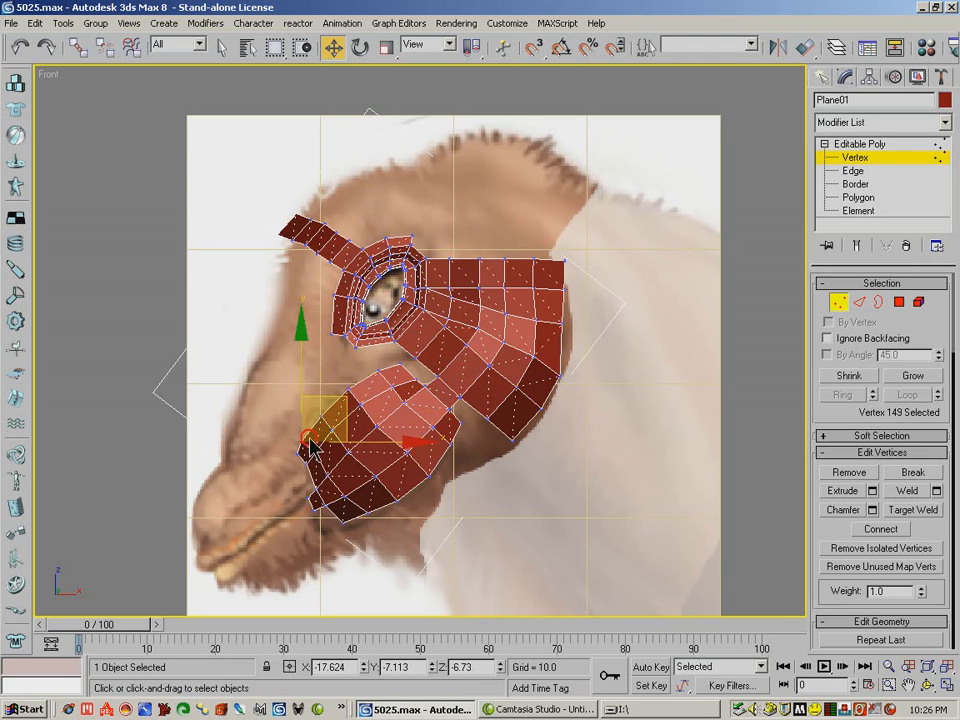
{"action": "left_click_drag", "start_coordinate": [344, 403], "coordinate": [347, 400]}
{"action": "left_click_drag", "start_coordinate": [350, 397], "coordinate": [350, 411]}
{"action": "left_click", "coordinate": [299, 453]}
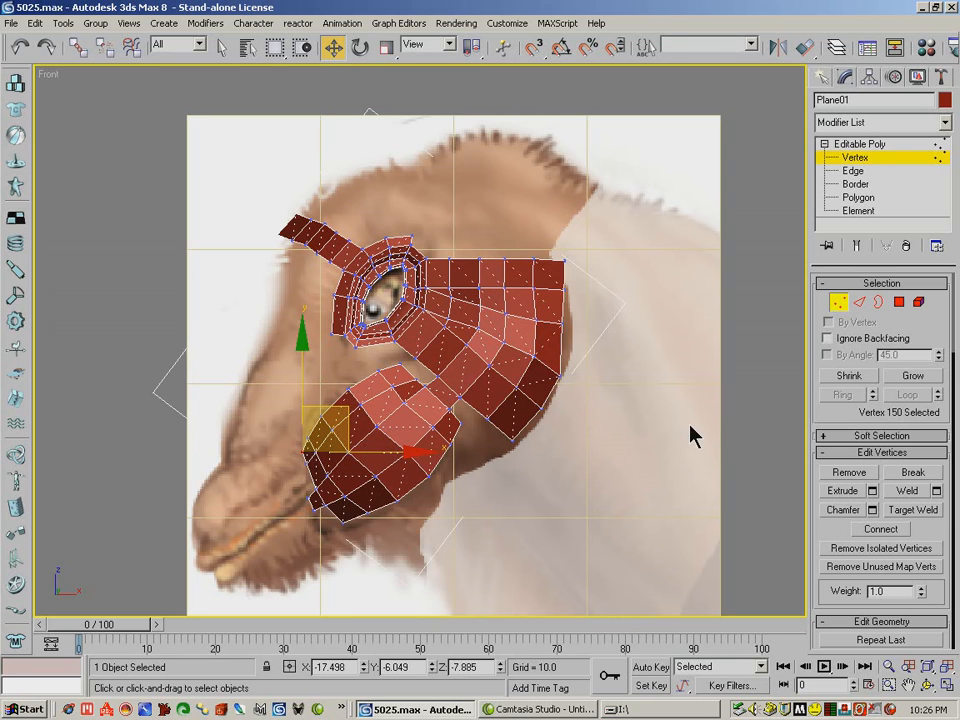
- Select the ring of edges across the polygon strip just behind the eye and connect them with a new edge loop
{"action": "left_click", "coordinate": [859, 302]}
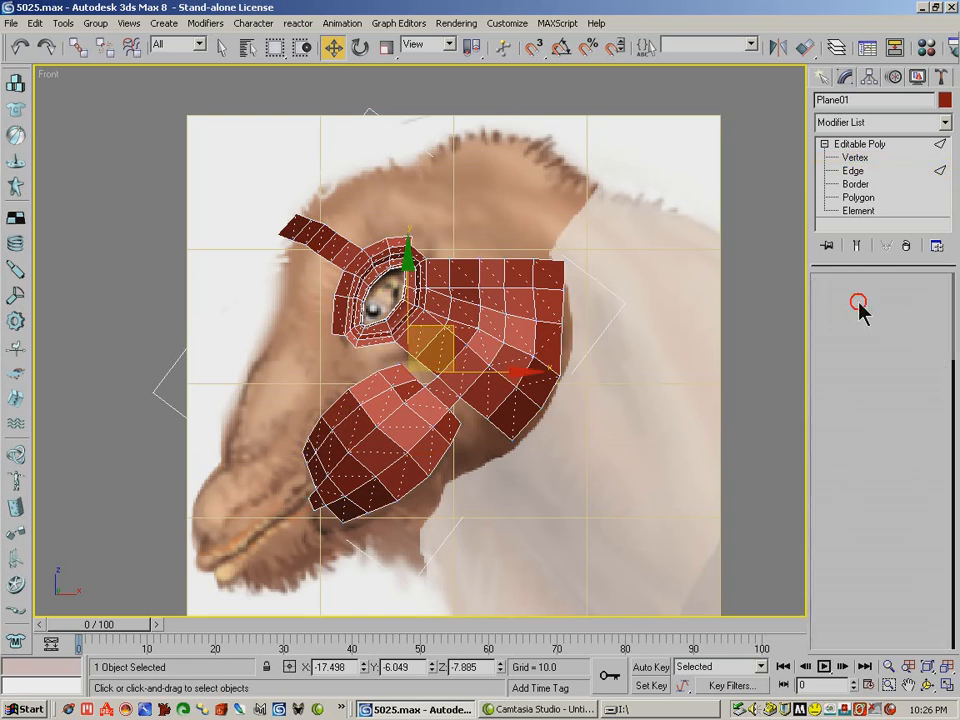
{"action": "left_click", "coordinate": [424, 372]}
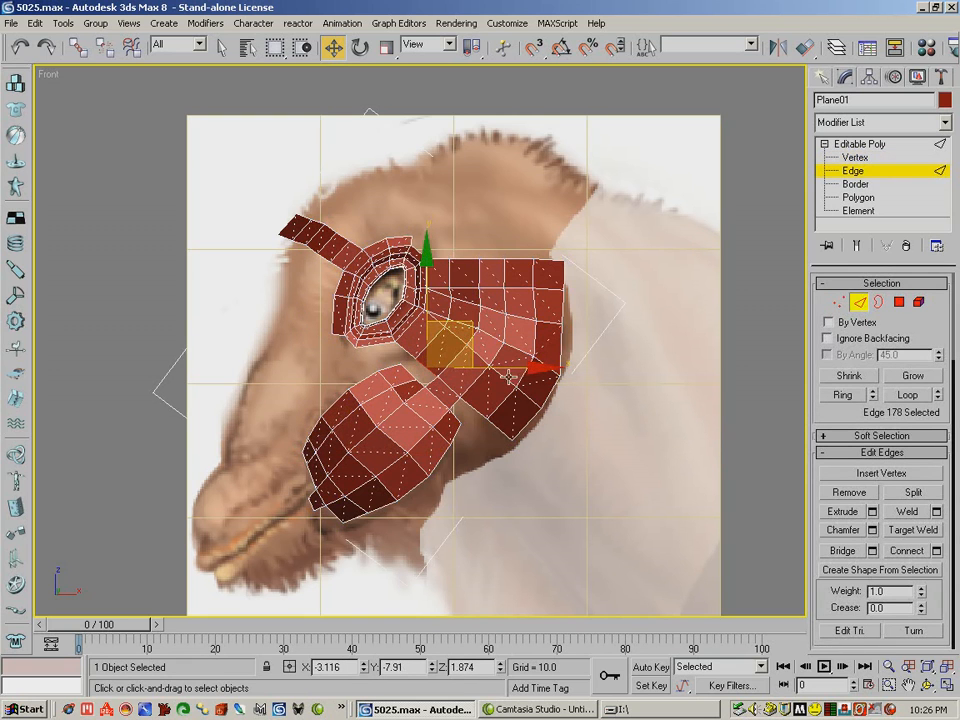
{"action": "left_click", "coordinate": [851, 396]}
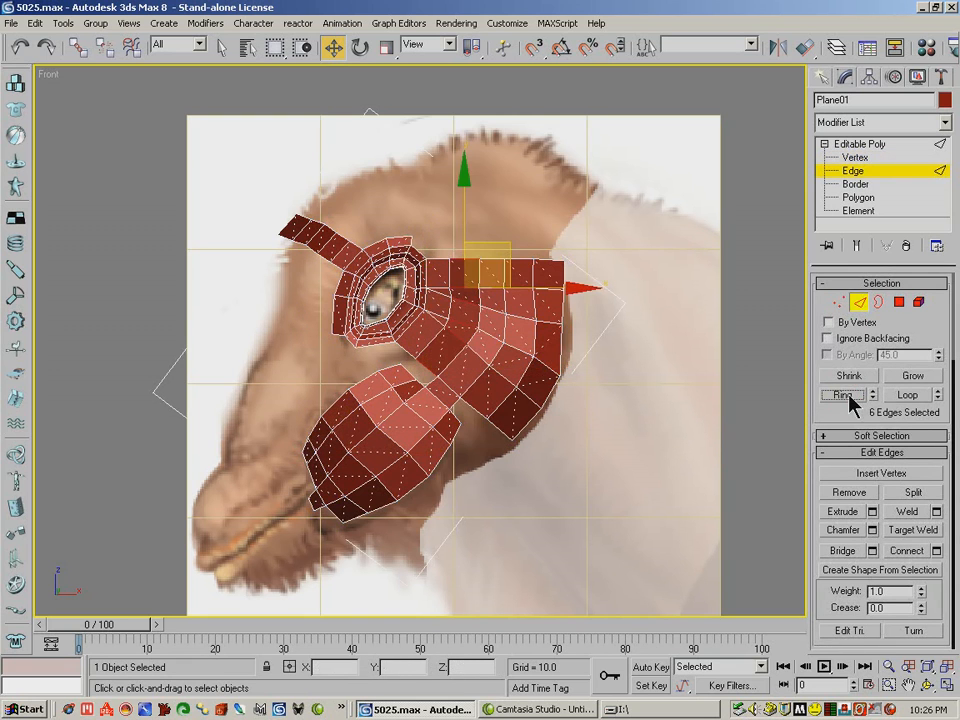
{"action": "left_click", "coordinate": [906, 551]}
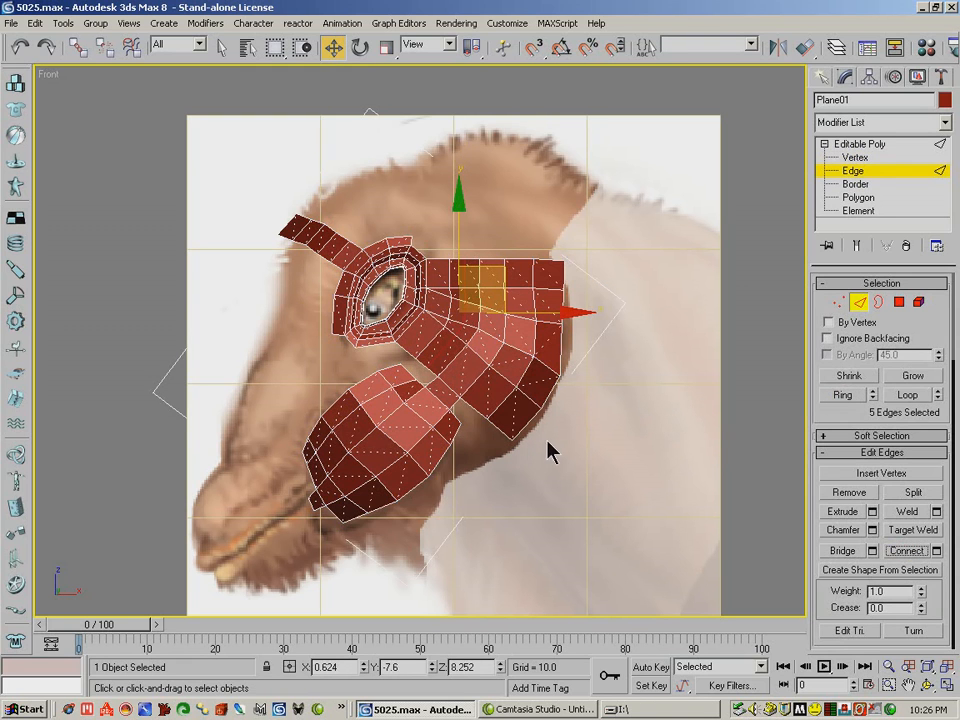
- Create a polygon that fills the rear notch between the jaw strip and the cheek patch
{"action": "left_click", "coordinate": [898, 303]}
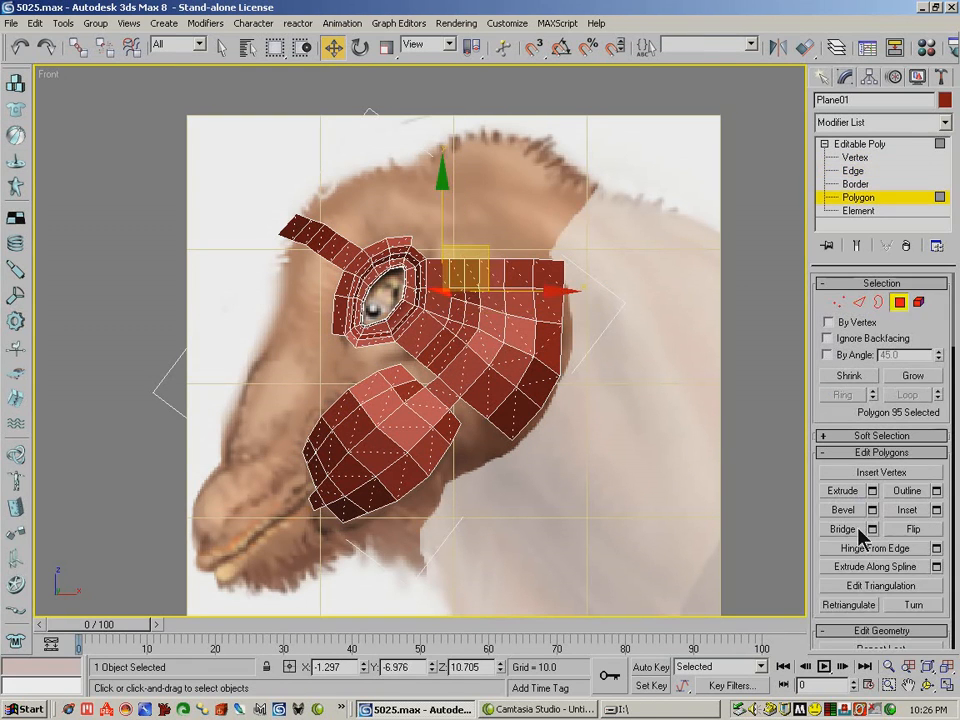
{"action": "scroll", "coordinate": [829, 565], "scroll_direction": "down", "scroll_amount": 4}
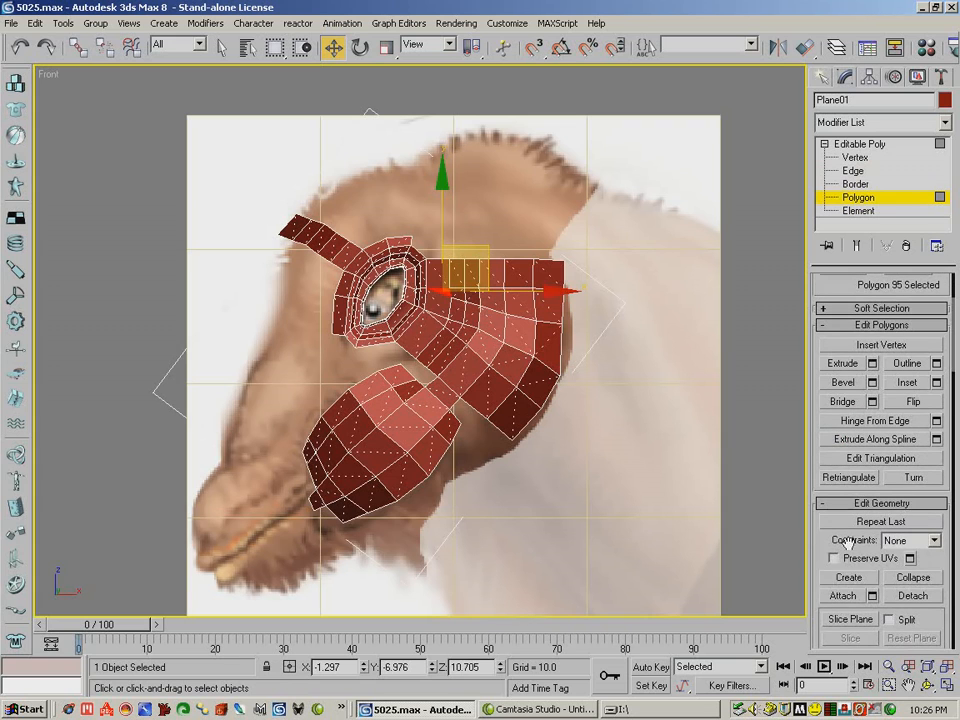
{"action": "left_click", "coordinate": [849, 579]}
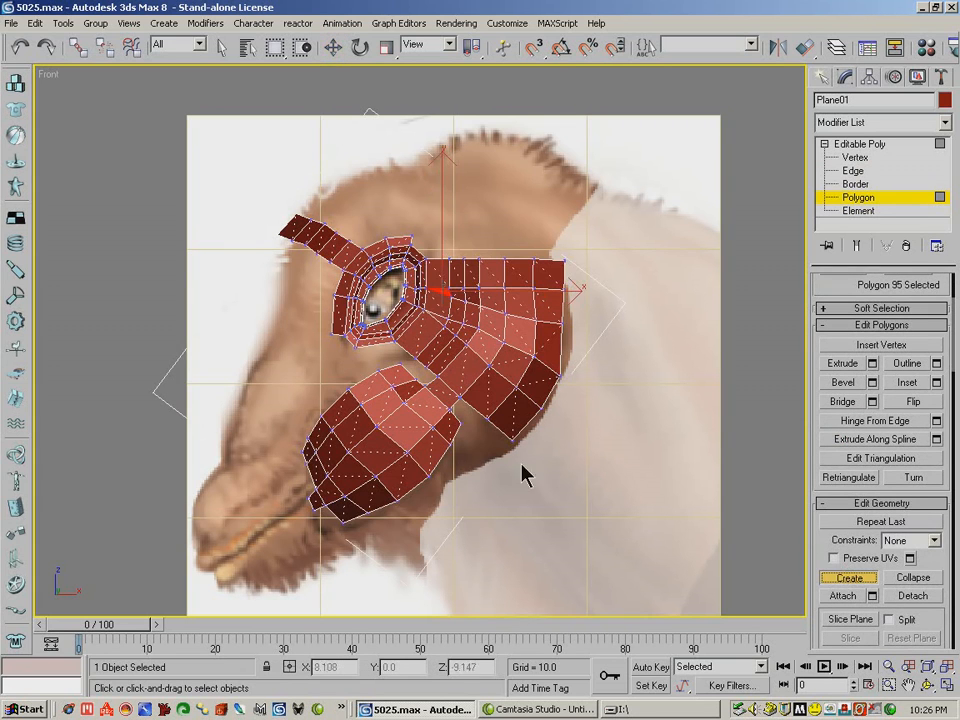
{"action": "left_click", "coordinate": [459, 397]}
{"action": "left_click", "coordinate": [449, 408]}
{"action": "left_click", "coordinate": [460, 423]}
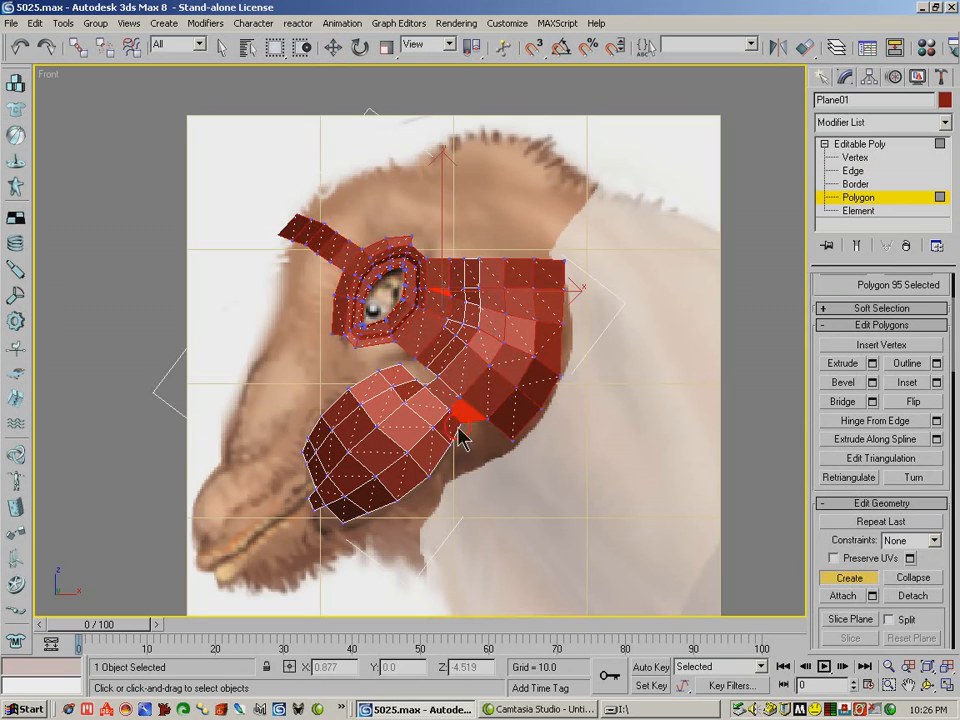
- Create polygons that close the front gap between the cheek patch's upper border and the strip below the eye
{"action": "left_click", "coordinate": [416, 384]}
{"action": "left_click", "coordinate": [437, 377]}
{"action": "left_click", "coordinate": [426, 369]}
{"action": "left_click", "coordinate": [415, 384]}
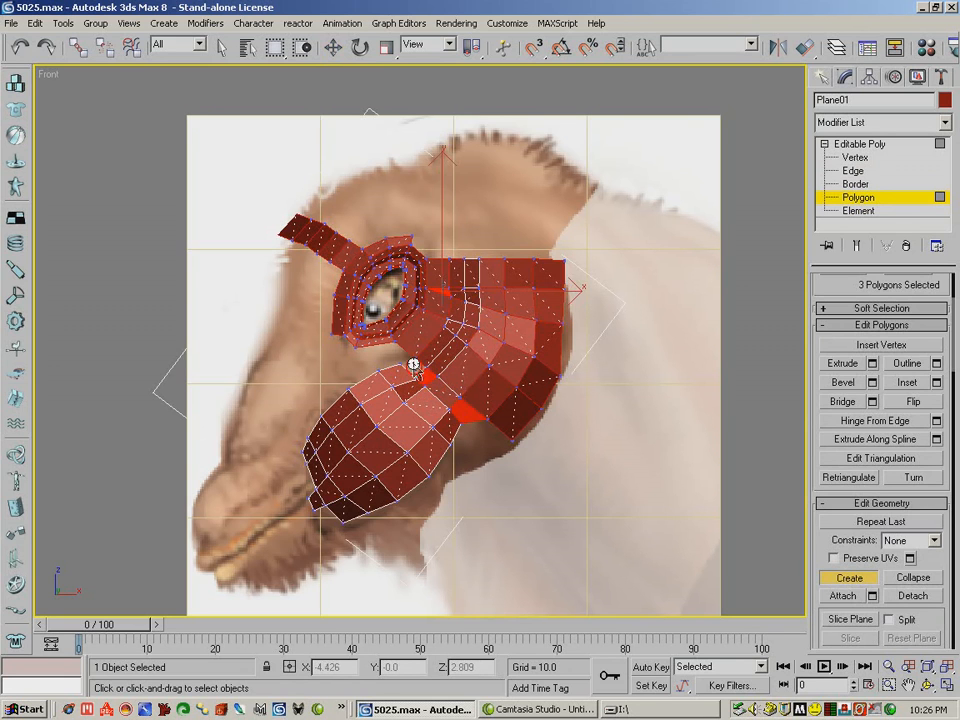
{"action": "left_click", "coordinate": [400, 364]}
{"action": "left_click", "coordinate": [417, 381]}
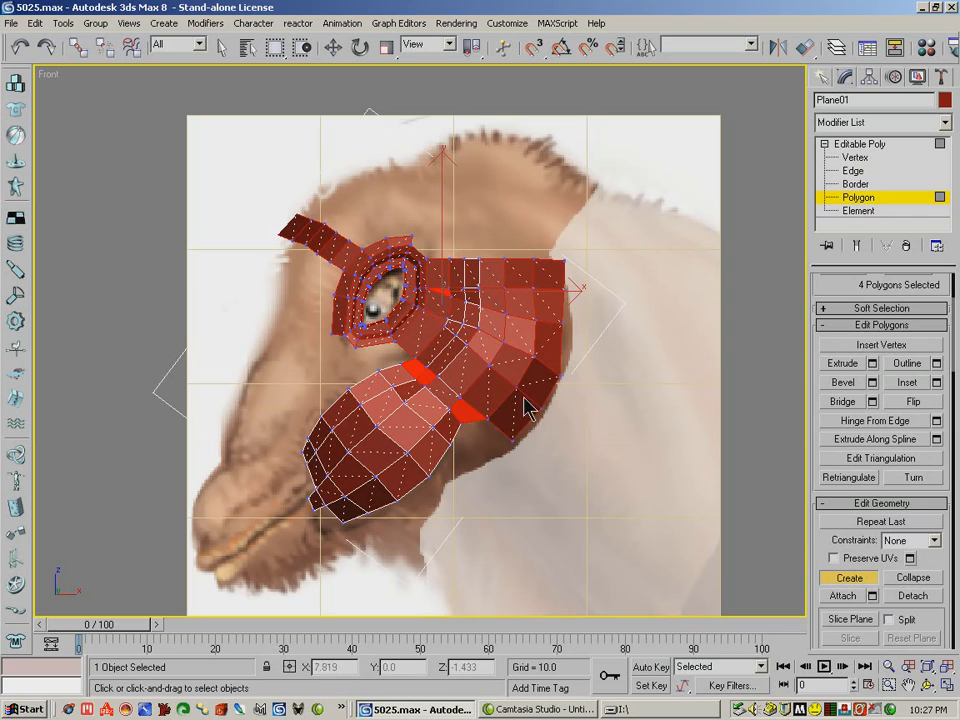
{"action": "left_click", "coordinate": [400, 362], "text": "ctrl"}
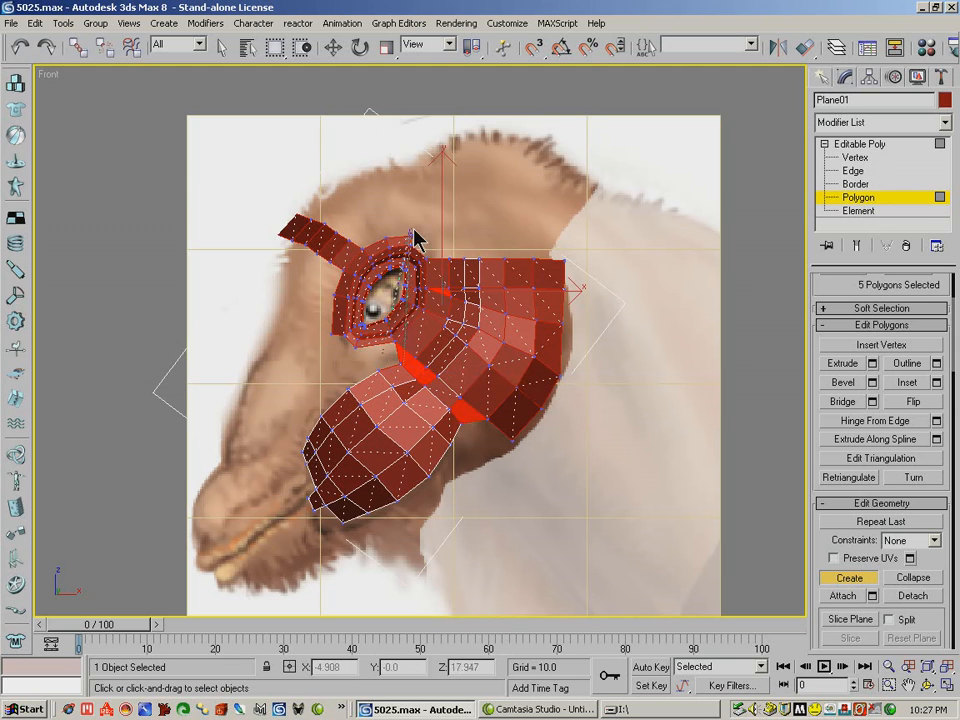
{"action": "left_click", "coordinate": [18, 42]}
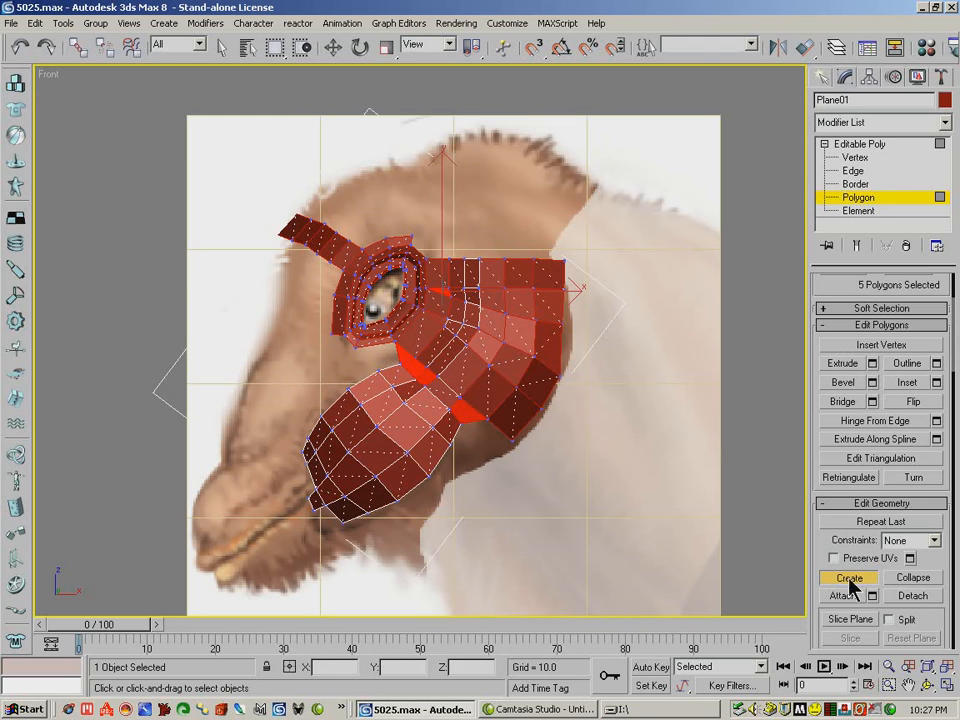
{"action": "key", "text": "w"}
- Connect the ring of edges through the band below the eye, then move the new edges down along Y by about 0.29
{"action": "scroll", "coordinate": [840, 300], "scroll_direction": "up", "scroll_amount": 3}
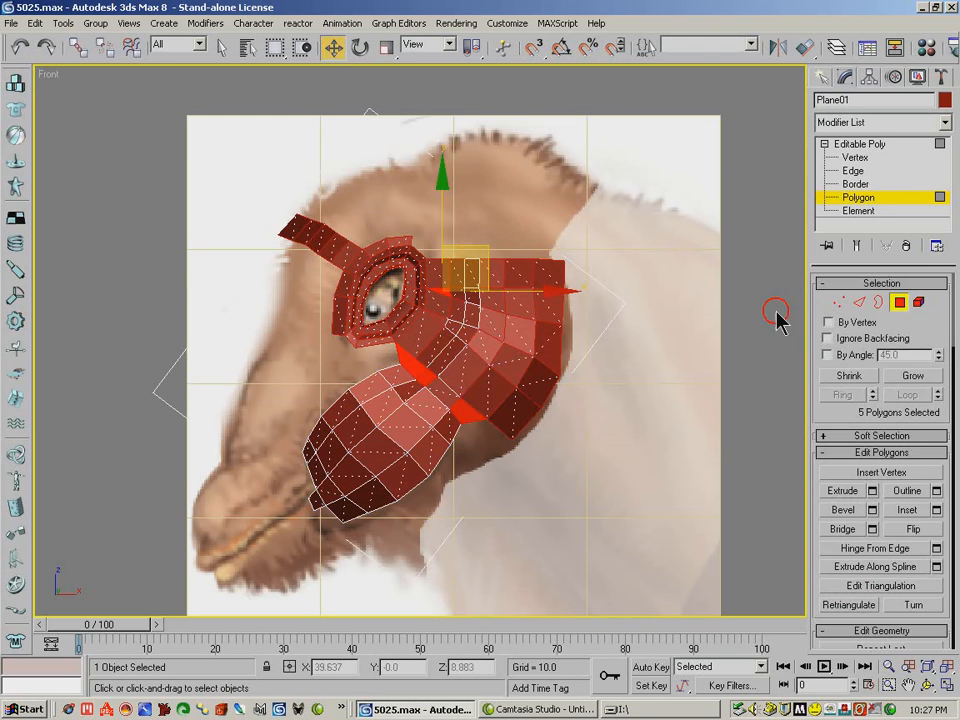
{"action": "left_click", "coordinate": [398, 352]}
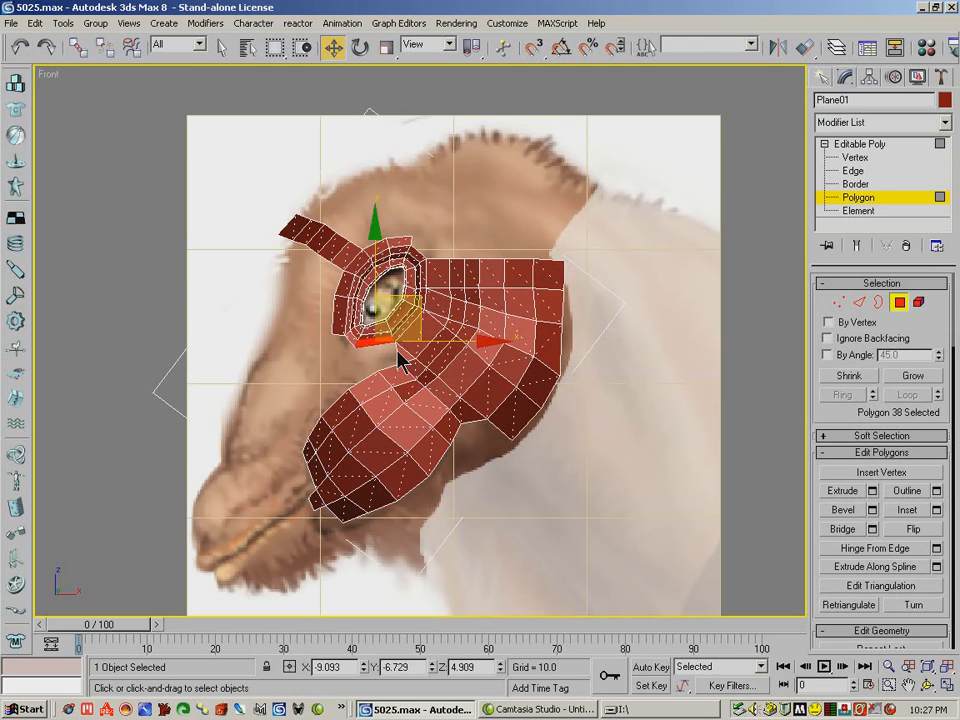
{"action": "left_click", "coordinate": [859, 302]}
{"action": "left_click", "coordinate": [380, 344]}
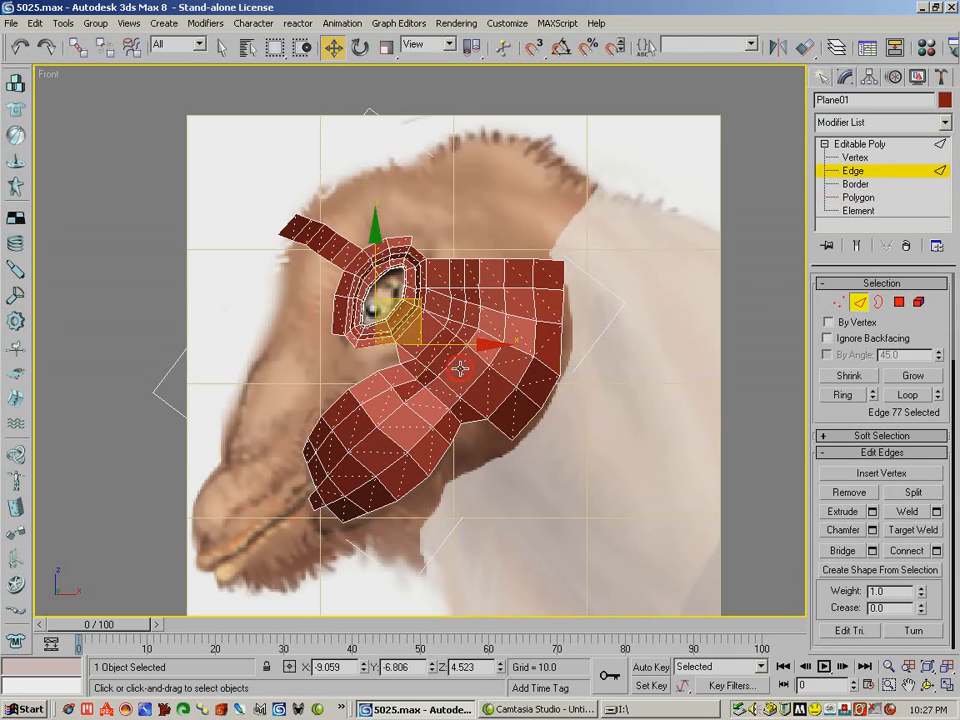
{"action": "left_click", "coordinate": [843, 395]}
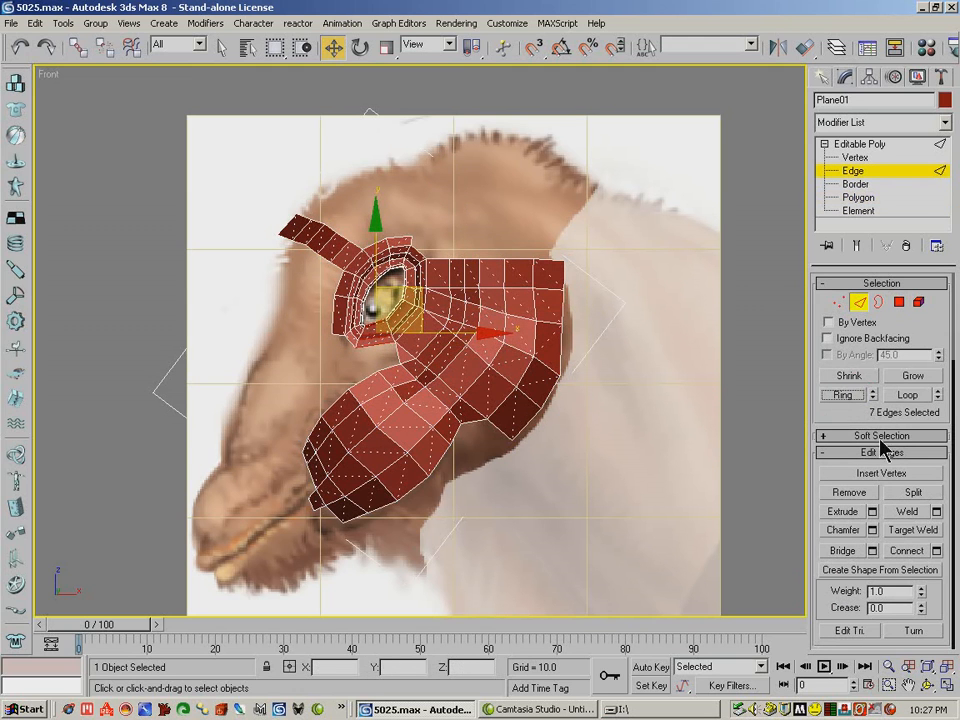
{"action": "left_click", "coordinate": [913, 556]}
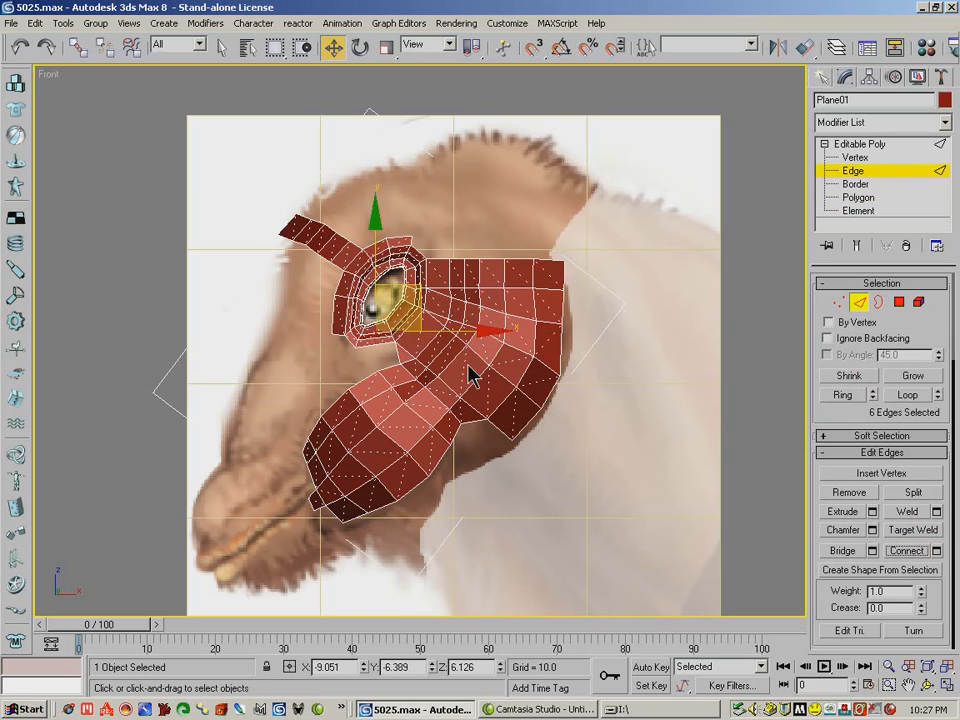
{"action": "left_click_drag", "start_coordinate": [376, 264], "coordinate": [375, 264]}
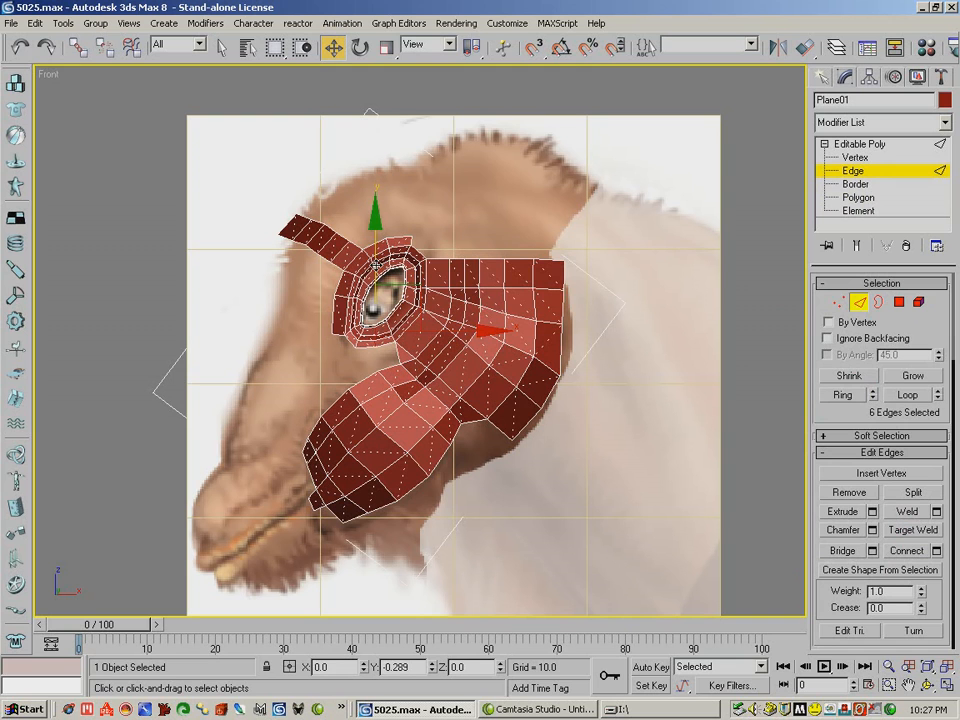
- Select the rear half of the eye band's lower outer border edge and open the Bridge Edges settings
{"action": "left_click", "coordinate": [899, 301]}
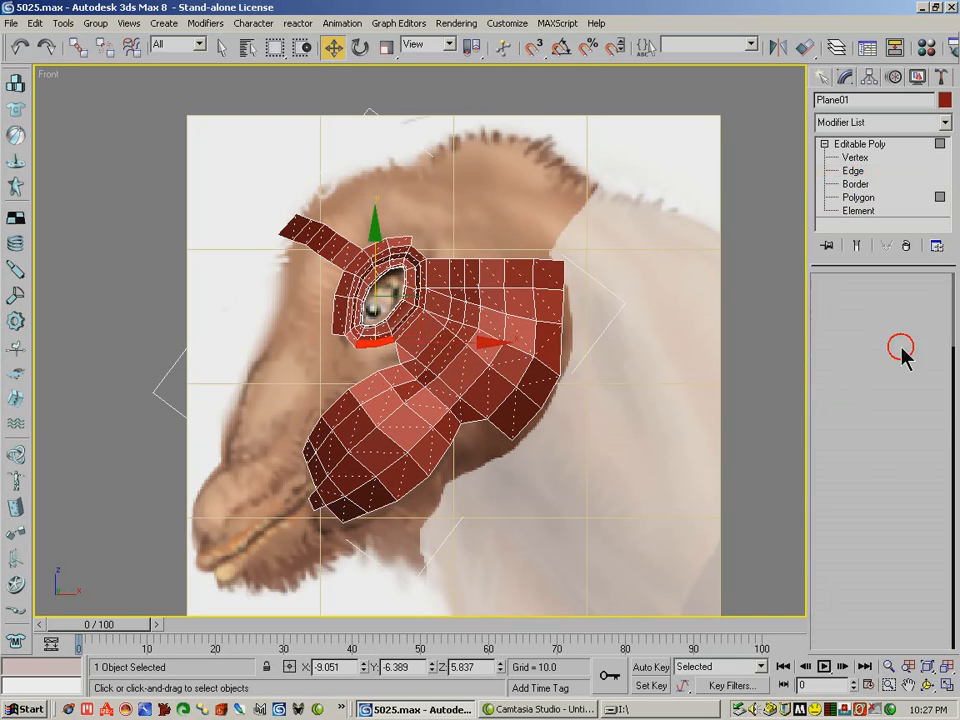
{"action": "left_click_drag", "start_coordinate": [814, 566], "coordinate": [822, 423]}
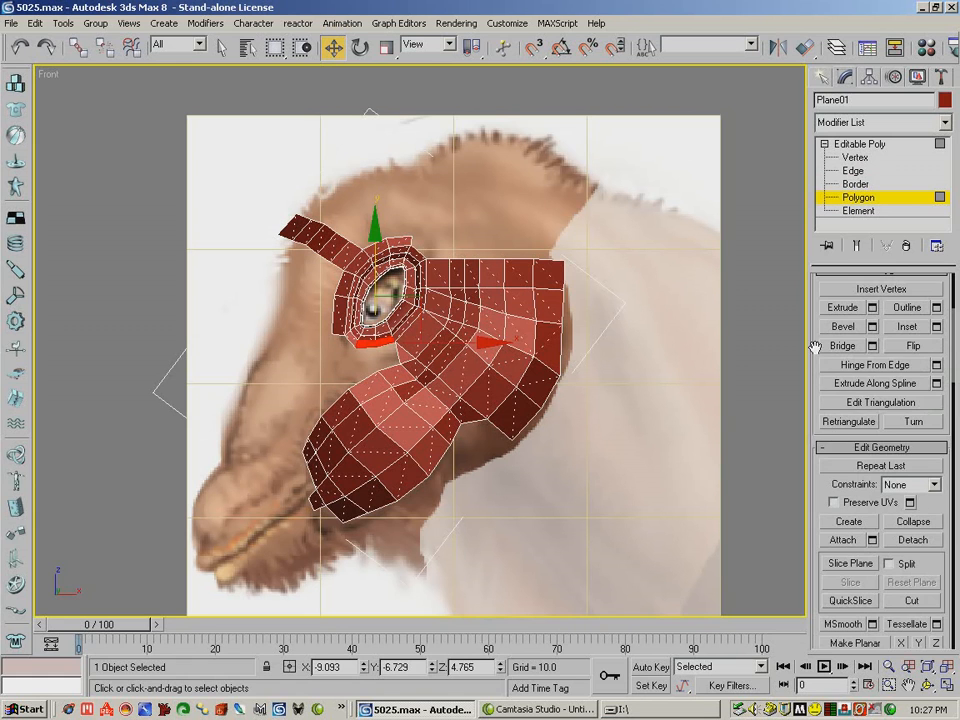
{"action": "left_click_drag", "start_coordinate": [815, 346], "coordinate": [818, 526]}
{"action": "left_click", "coordinate": [860, 301]}
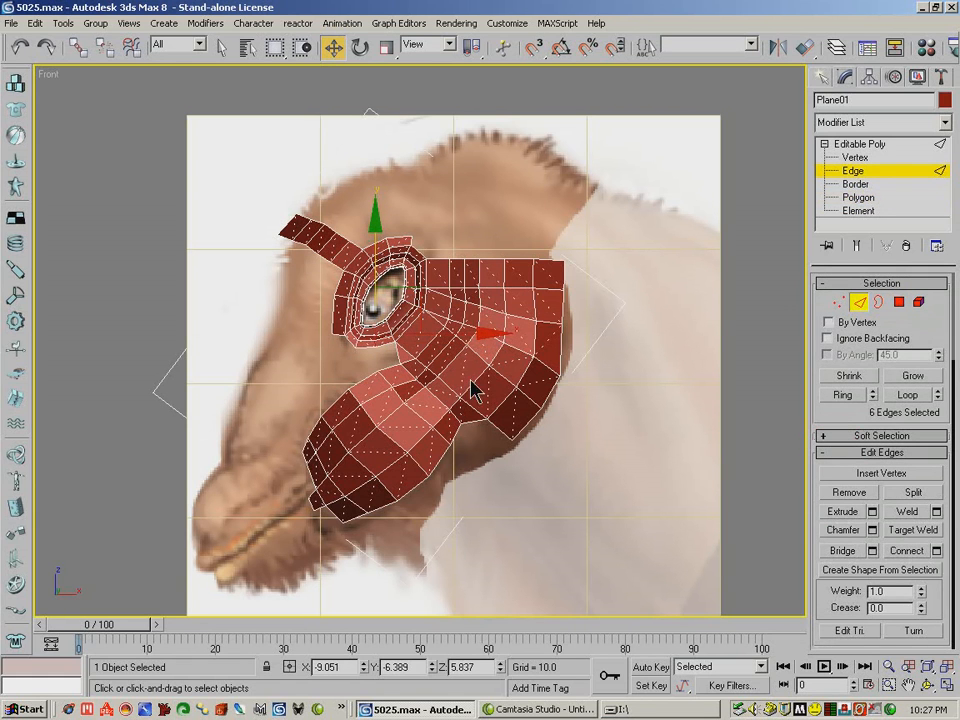
{"action": "left_click", "coordinate": [383, 342]}
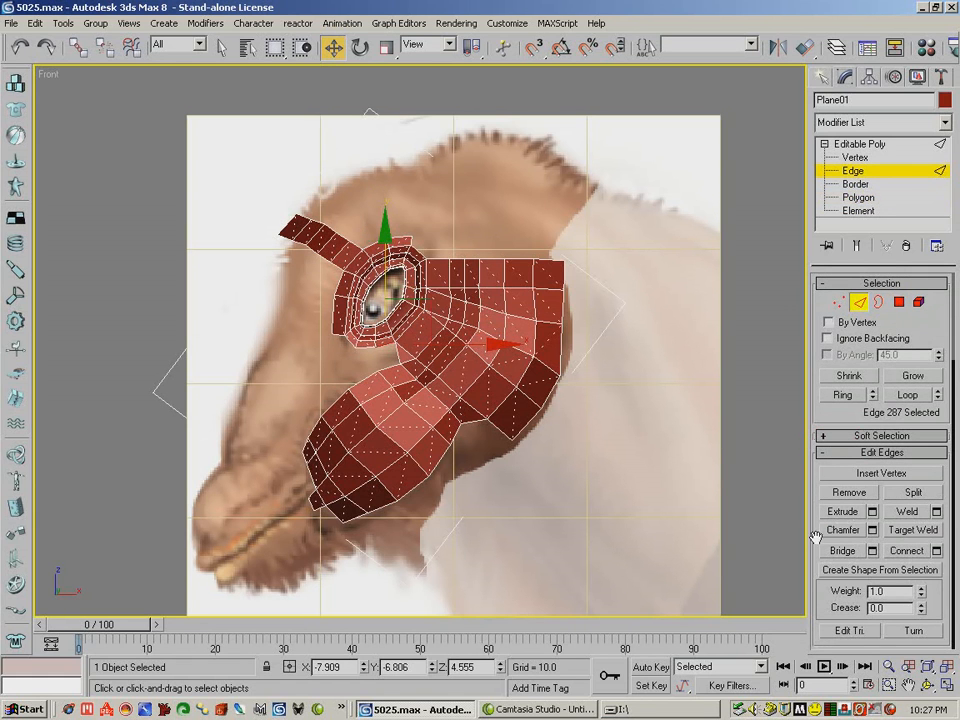
{"action": "left_click_drag", "start_coordinate": [816, 537], "coordinate": [816, 501]}
{"action": "left_click", "coordinate": [872, 514]}
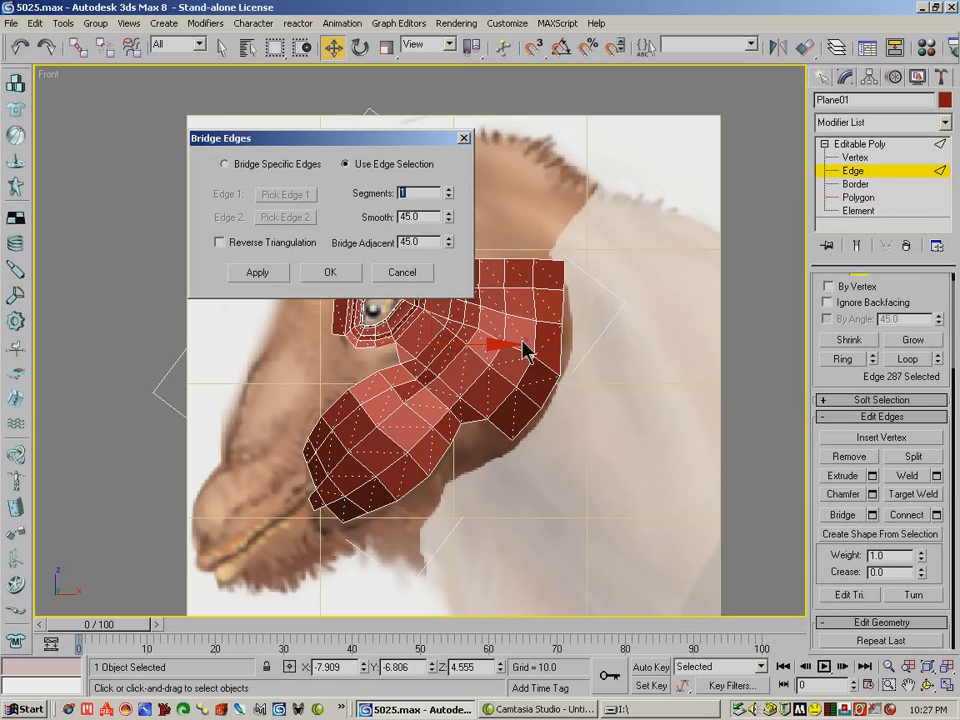
- Bridge two neighbouring edge pairs between the lower eye ring and the upper muzzle patch, using one segment each
{"action": "left_click", "coordinate": [389, 366], "text": "ctrl"}
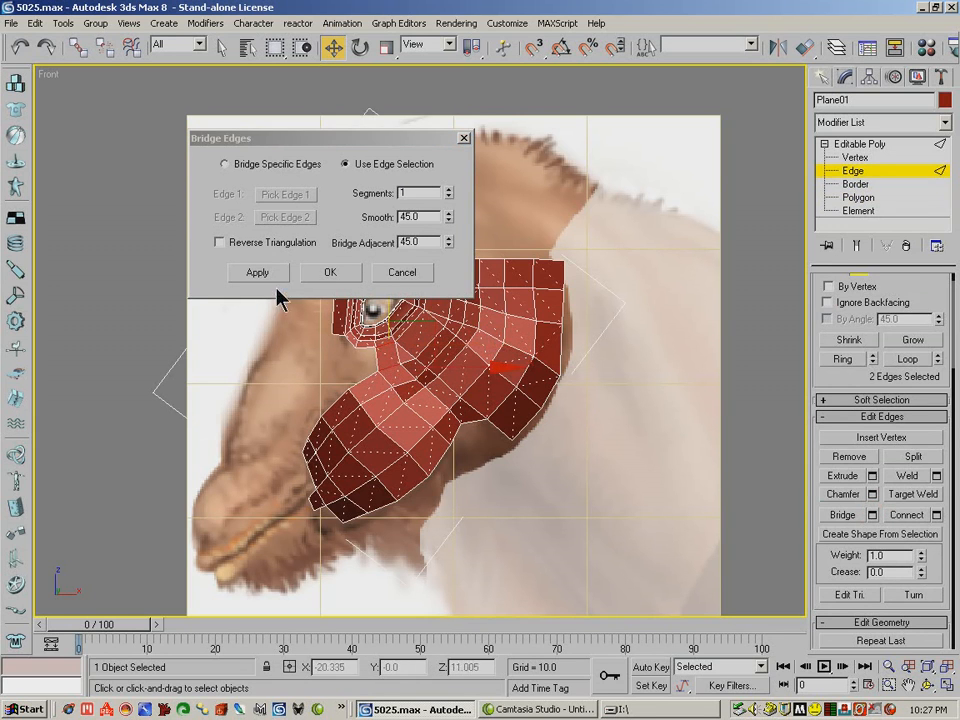
{"action": "left_click", "coordinate": [263, 275]}
{"action": "left_click", "coordinate": [366, 345]}
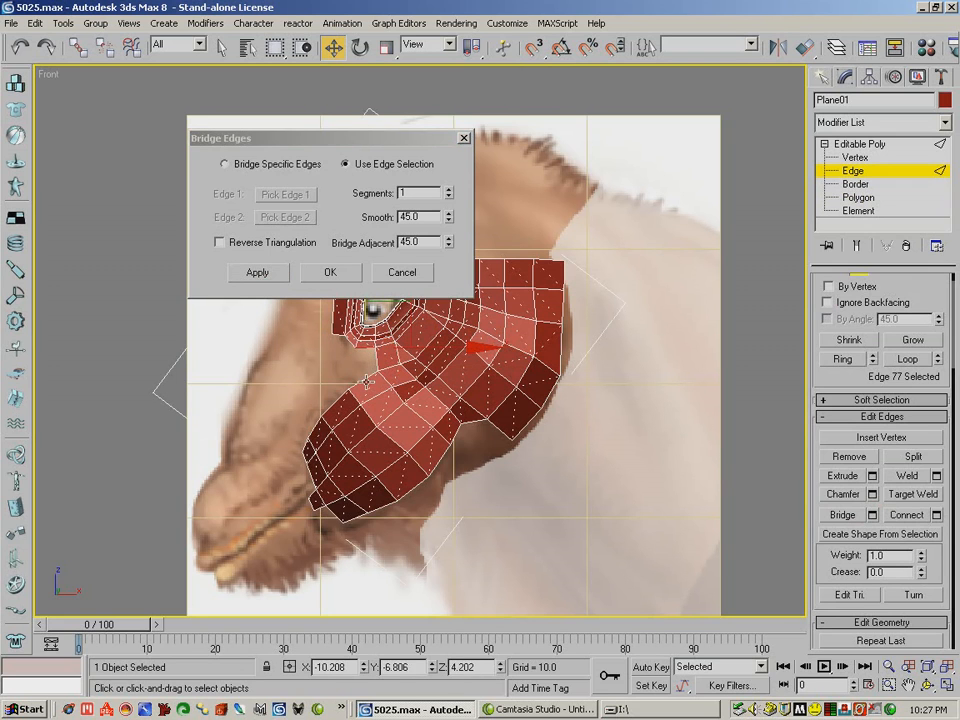
{"action": "left_click", "coordinate": [363, 381], "text": "ctrl"}
{"action": "left_click", "coordinate": [257, 274]}
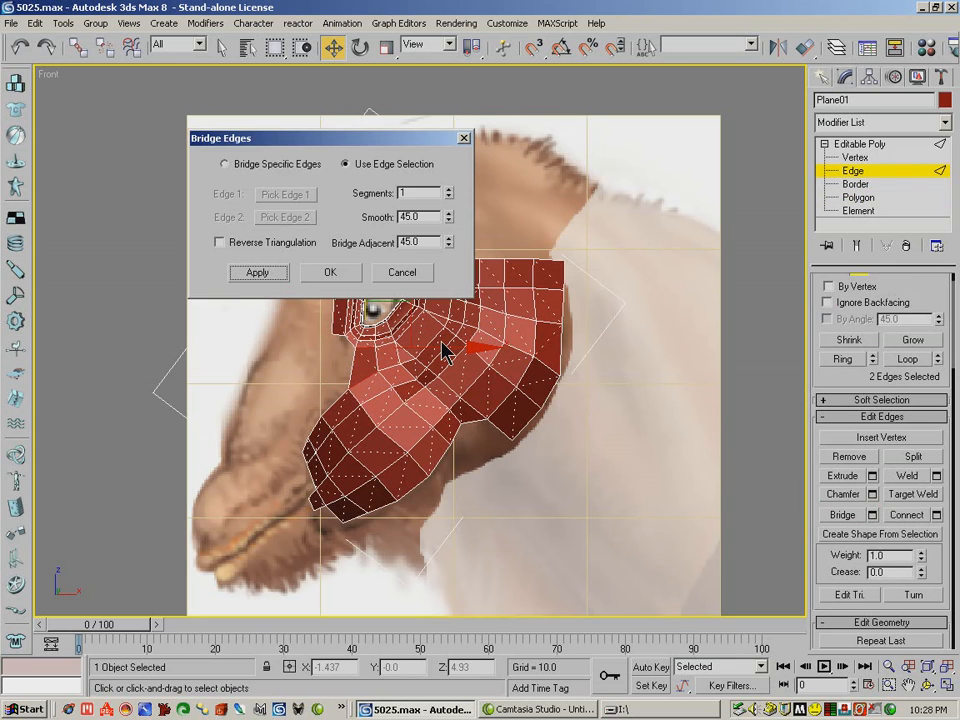
- Try to bridge the muzzle patch's next upper edge to the front of the eye ring, then undo that bridge
{"action": "left_click", "coordinate": [340, 397]}
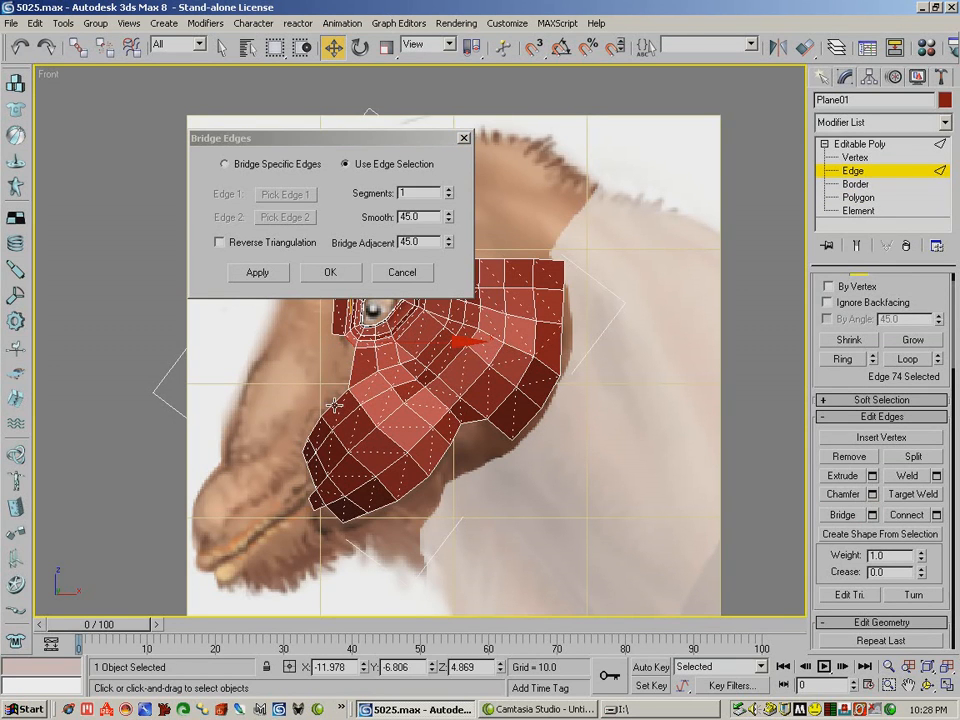
{"action": "left_click", "coordinate": [370, 381], "text": "ctrl"}
{"action": "left_click_drag", "start_coordinate": [390, 150], "coordinate": [318, 102]}
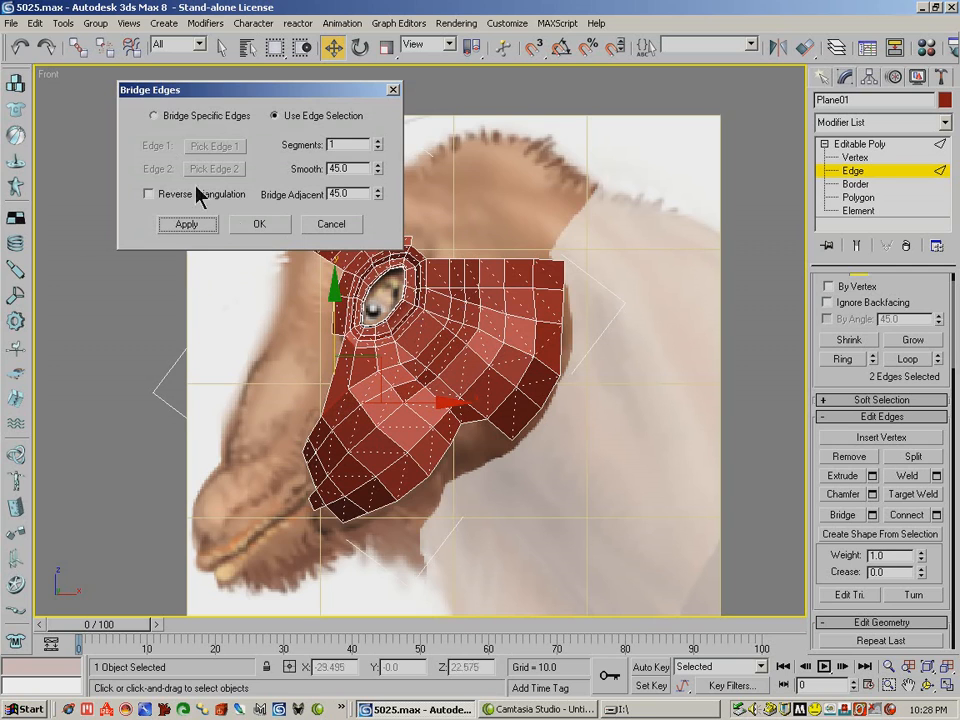
{"action": "left_click", "coordinate": [19, 46]}
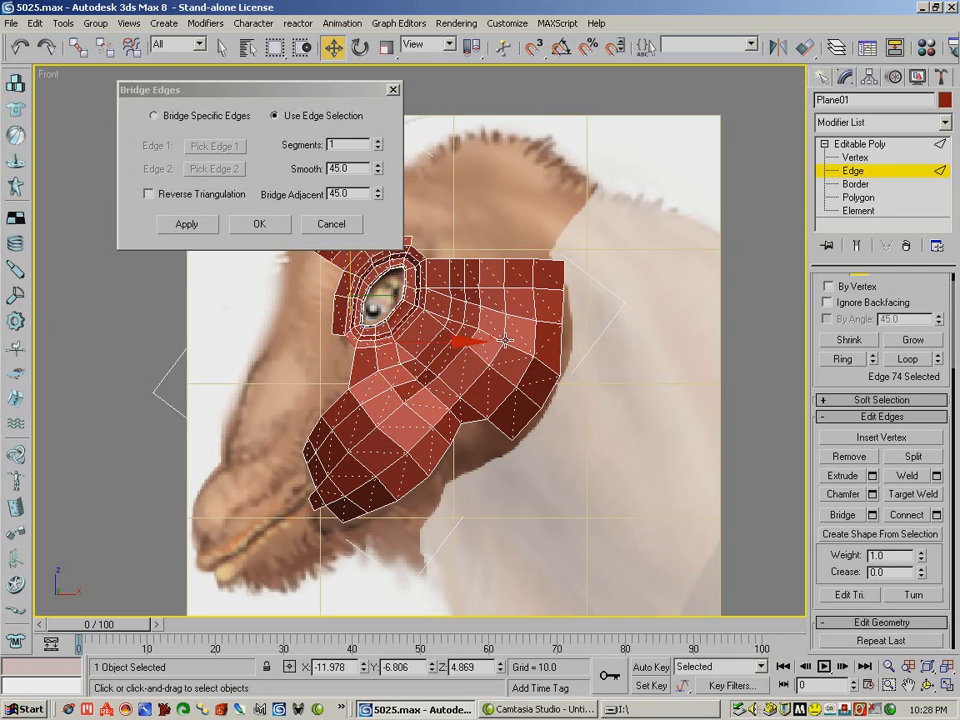
- Bridge the open edges between the rear of the muzzle patch and the lower jaw strip, and finish bridging
{"action": "left_click", "coordinate": [499, 453]}
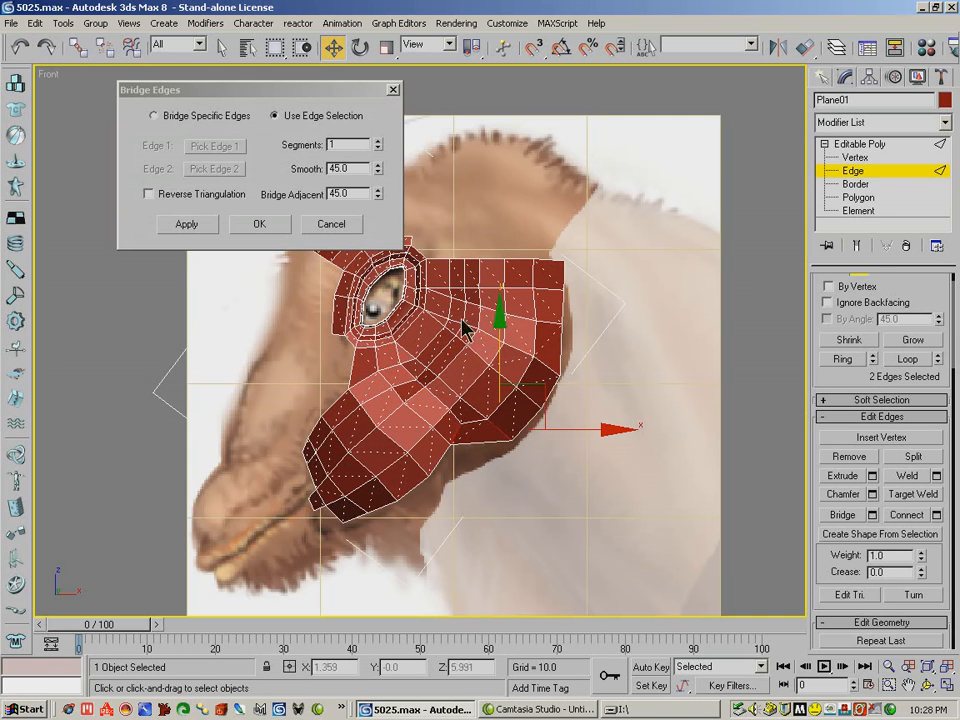
{"action": "left_click", "coordinate": [208, 228]}
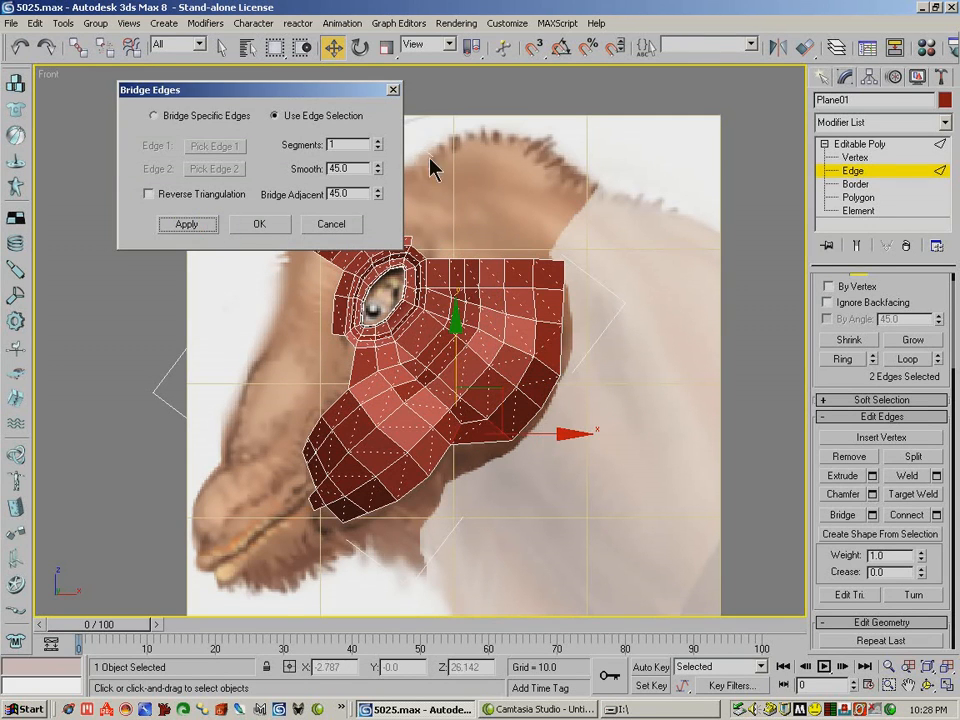
{"action": "left_click", "coordinate": [393, 89]}
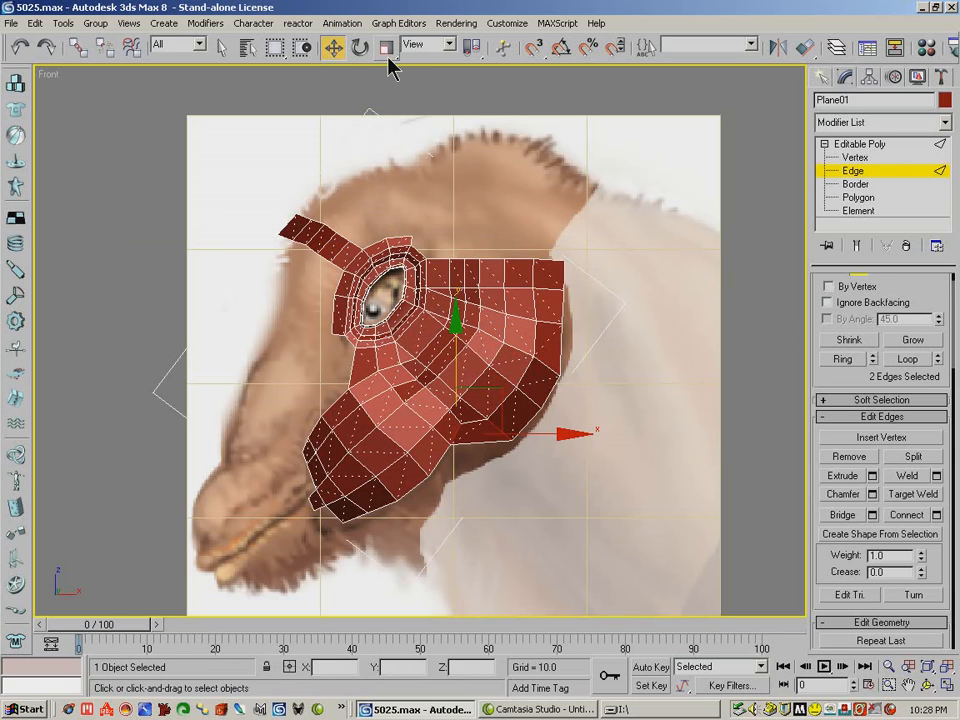
- Move individual vertices along the seam between the muzzle patch and the cheek strip to smooth the new polygons
{"action": "left_click", "coordinate": [855, 158]}
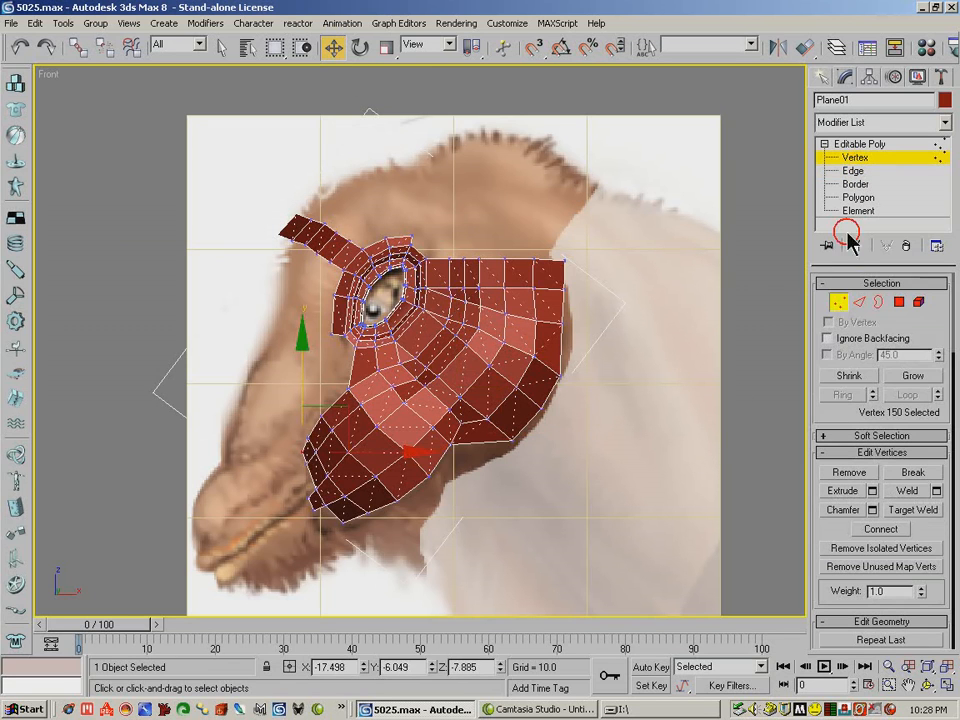
{"action": "left_click", "coordinate": [462, 423]}
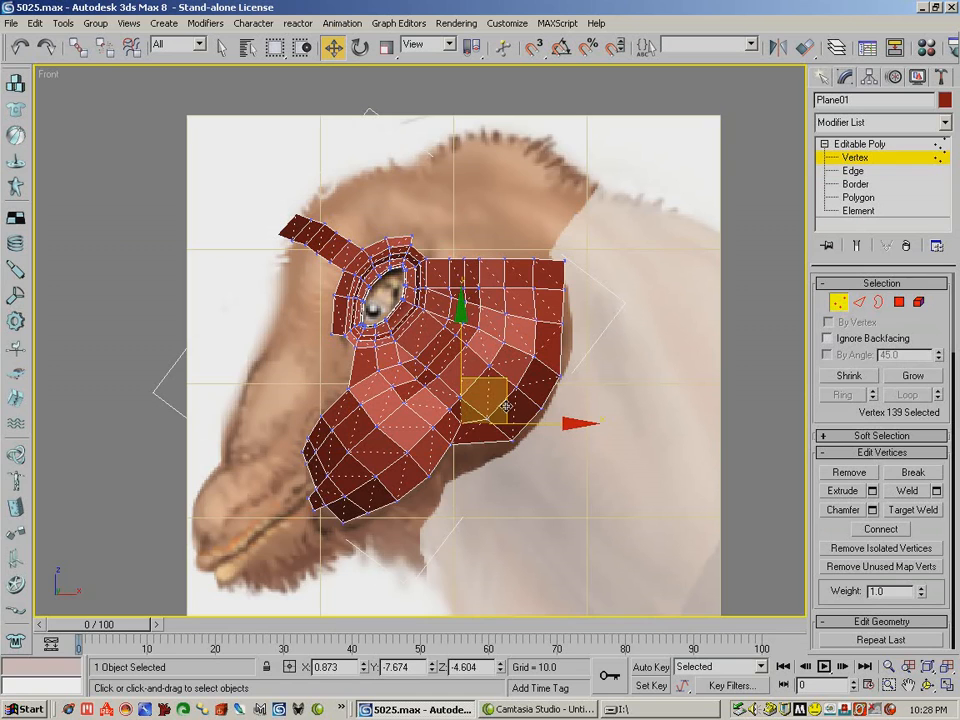
{"action": "left_click_drag", "start_coordinate": [505, 397], "coordinate": [505, 359]}
{"action": "left_click", "coordinate": [450, 408]}
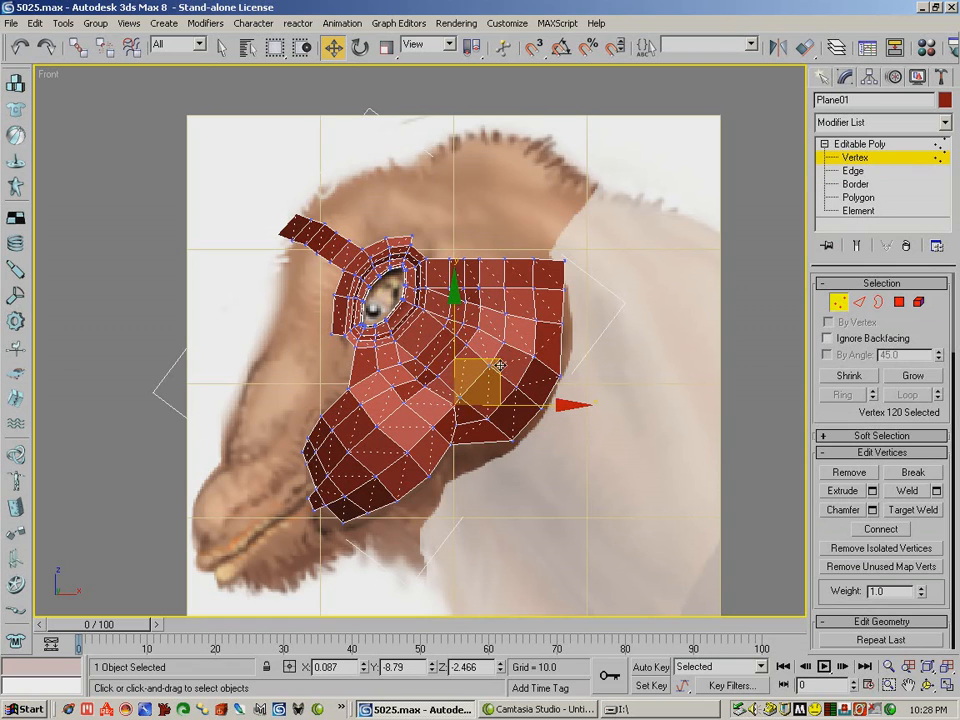
{"action": "left_click_drag", "start_coordinate": [450, 385], "coordinate": [454, 381]}
{"action": "left_click", "coordinate": [428, 384]}
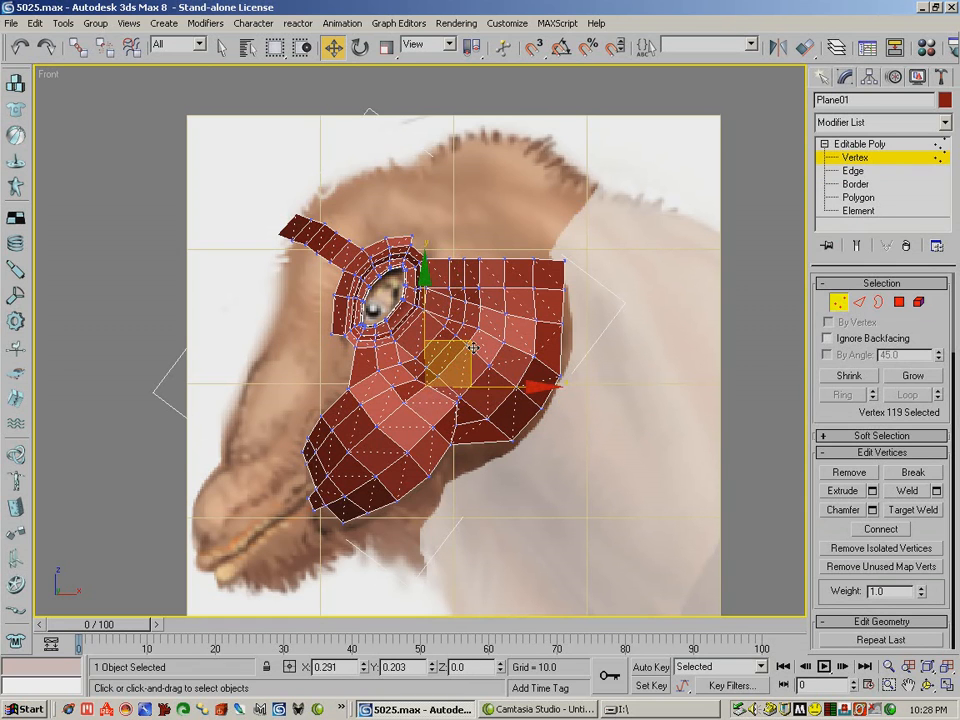
{"action": "left_click", "coordinate": [414, 381]}
{"action": "left_click_drag", "start_coordinate": [461, 343], "coordinate": [465, 338]}
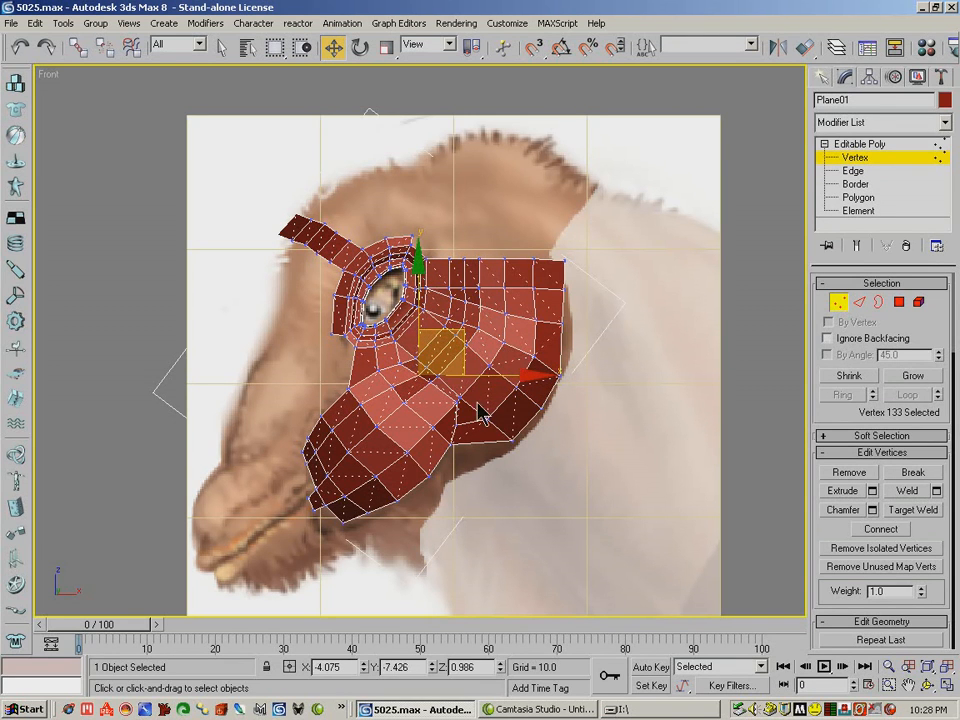
- Shift the cheek vertices between the jaw seam and the eye ring to even out the polygon spacing
{"action": "left_click", "coordinate": [461, 397]}
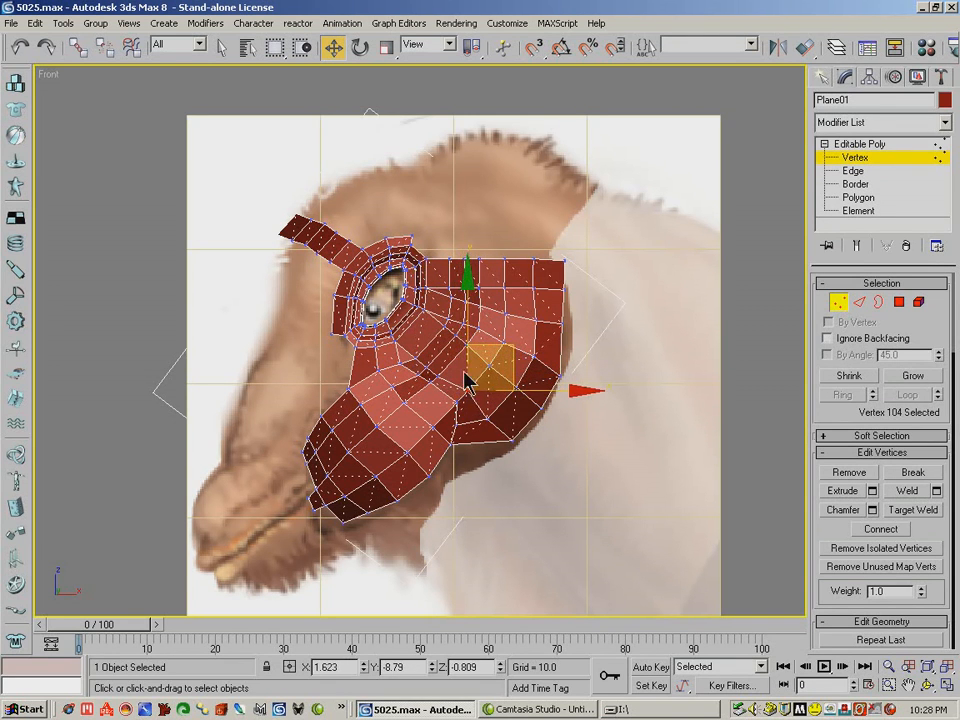
{"action": "left_click", "coordinate": [437, 377]}
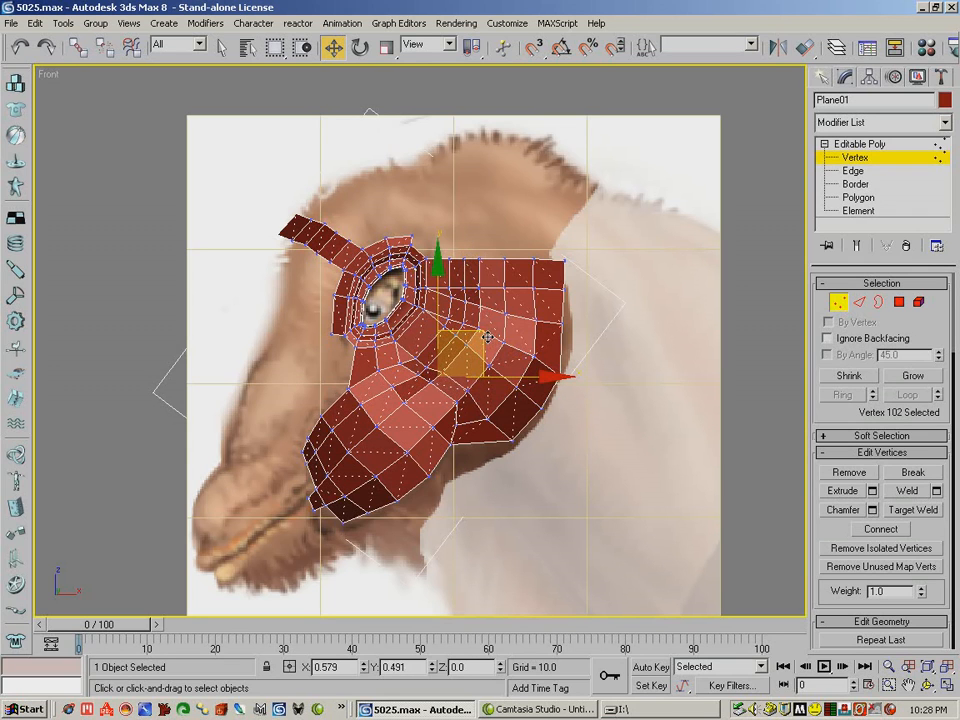
{"action": "left_click", "coordinate": [428, 365]}
{"action": "left_click_drag", "start_coordinate": [466, 327], "coordinate": [484, 291]}
{"action": "left_click", "coordinate": [416, 358]}
{"action": "left_click", "coordinate": [445, 326]}
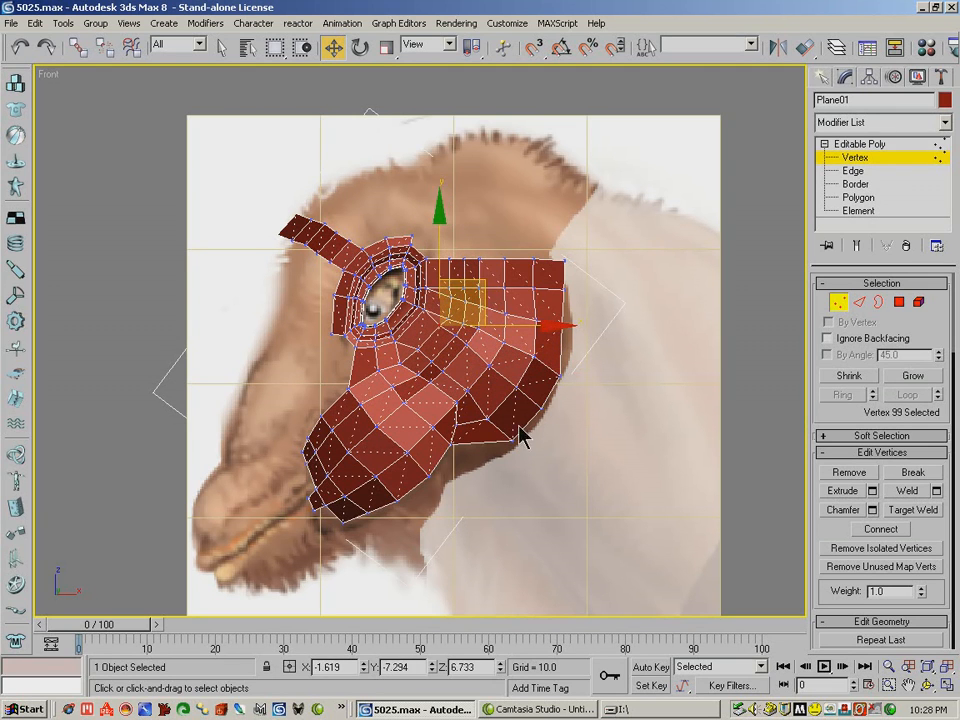
- Reposition the lower jaw's inner vertex and bottom corner vertex to follow the camel's jawline
{"action": "left_click", "coordinate": [499, 416]}
{"action": "left_click_drag", "start_coordinate": [531, 382], "coordinate": [539, 409]}
{"action": "left_click", "coordinate": [512, 440]}
{"action": "left_click", "coordinate": [493, 419]}
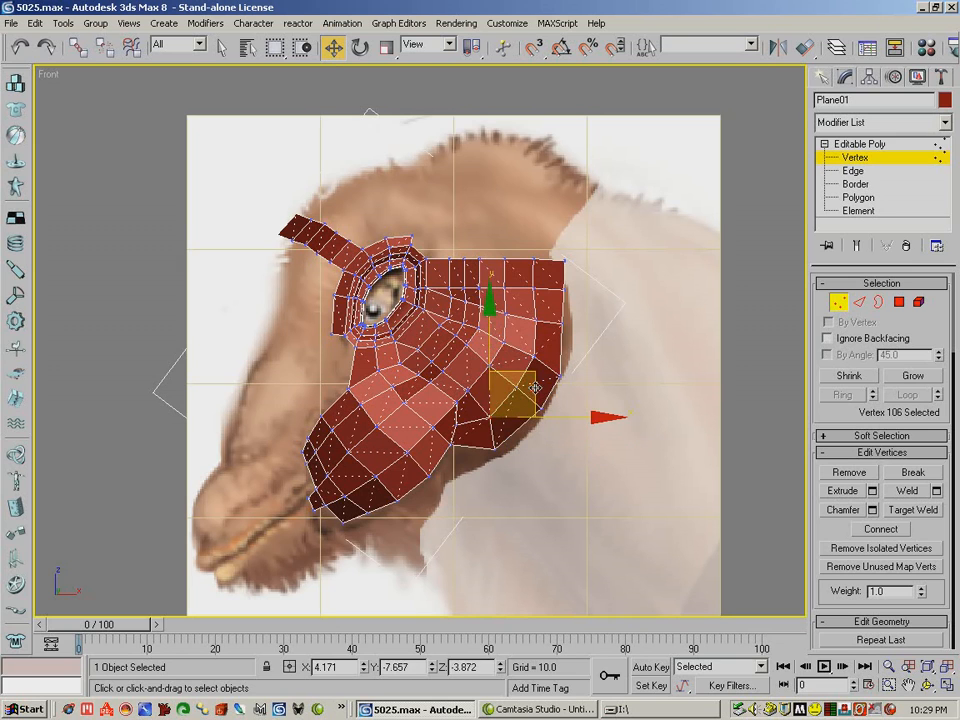
- Fine-tune the mid-cheek vertices just above the jaw seam for a smoother edge flow
{"action": "left_click", "coordinate": [469, 390]}
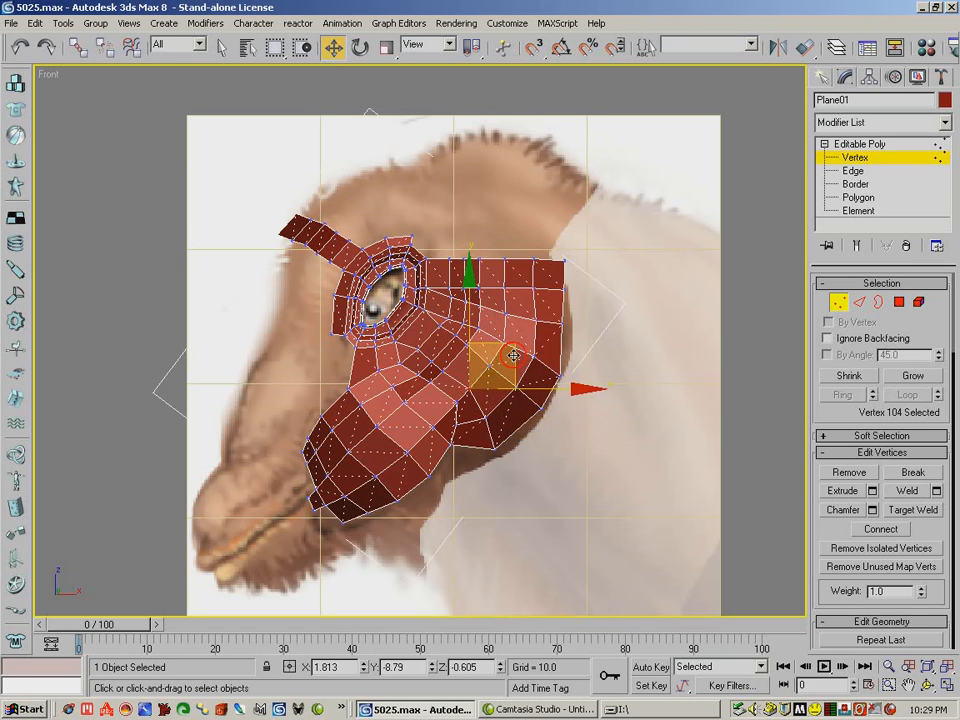
{"action": "left_click", "coordinate": [443, 372]}
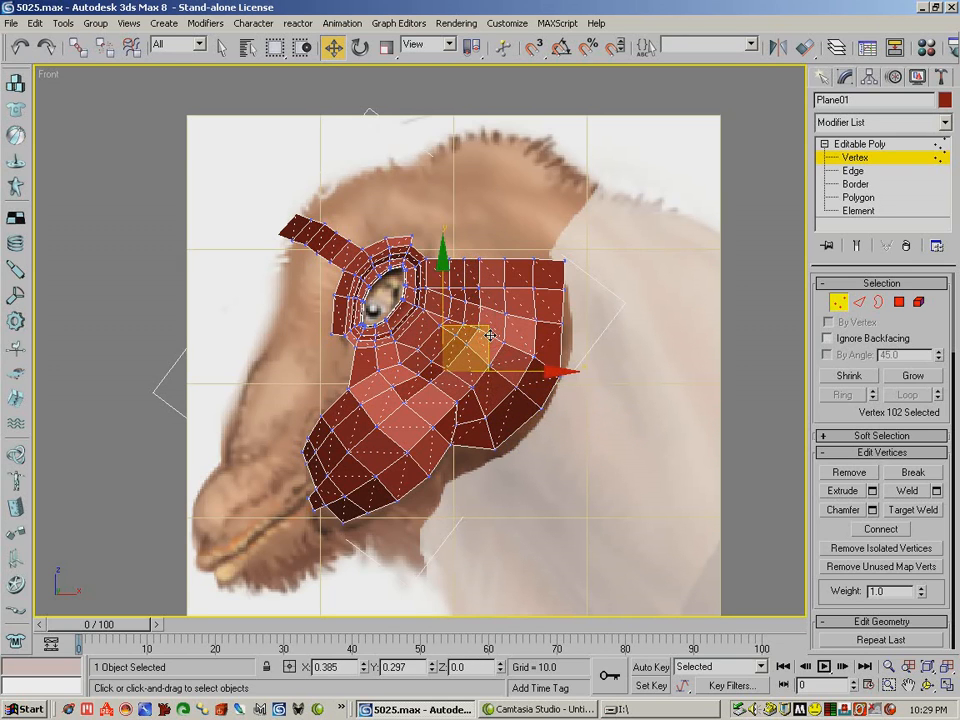
{"action": "left_click", "coordinate": [436, 364]}
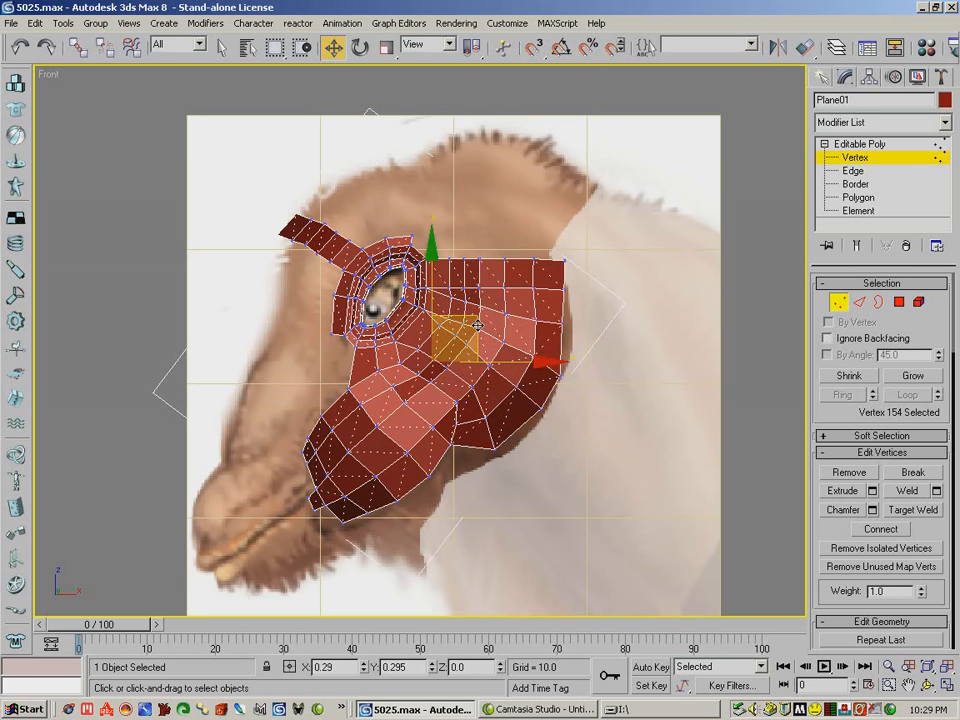
- Switch to edge editing and try the Turn tool on the cheek and jaw edges
{"action": "left_click", "coordinate": [928, 685]}
{"action": "left_click_drag", "start_coordinate": [394, 424], "coordinate": [446, 366]}
{"action": "left_click", "coordinate": [859, 302]}
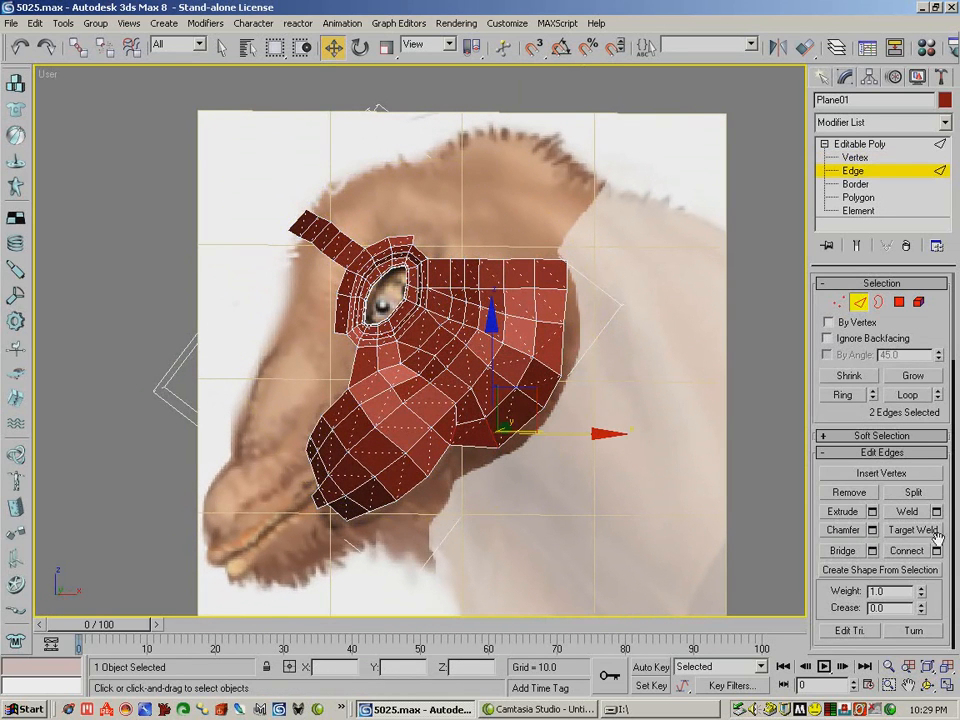
{"action": "left_click_drag", "start_coordinate": [943, 660], "coordinate": [946, 487]}
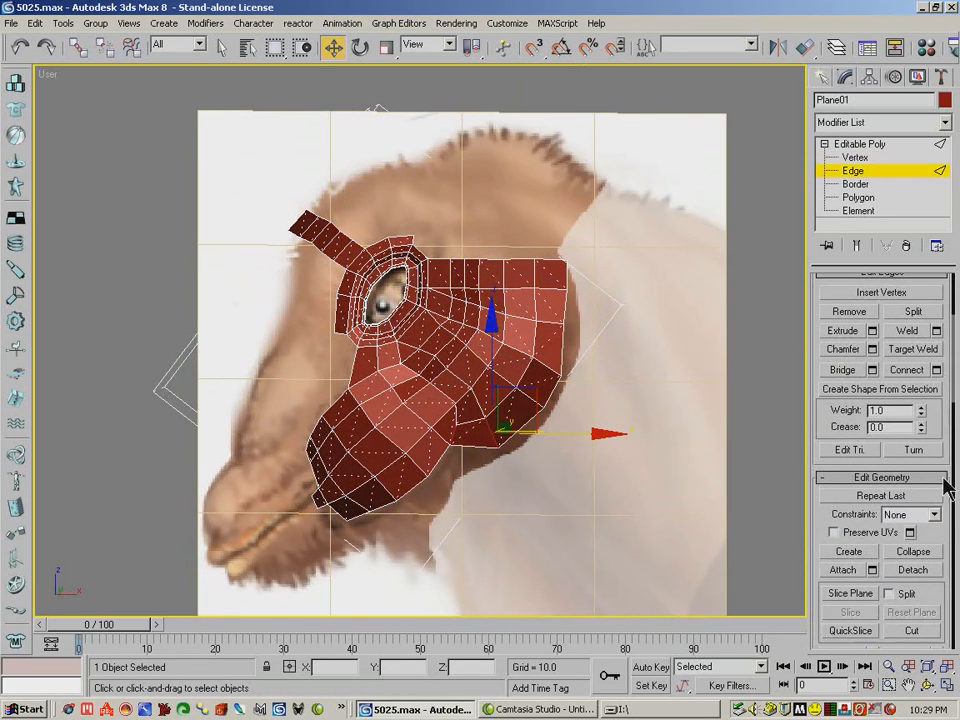
{"action": "left_click_drag", "start_coordinate": [943, 537], "coordinate": [940, 503]}
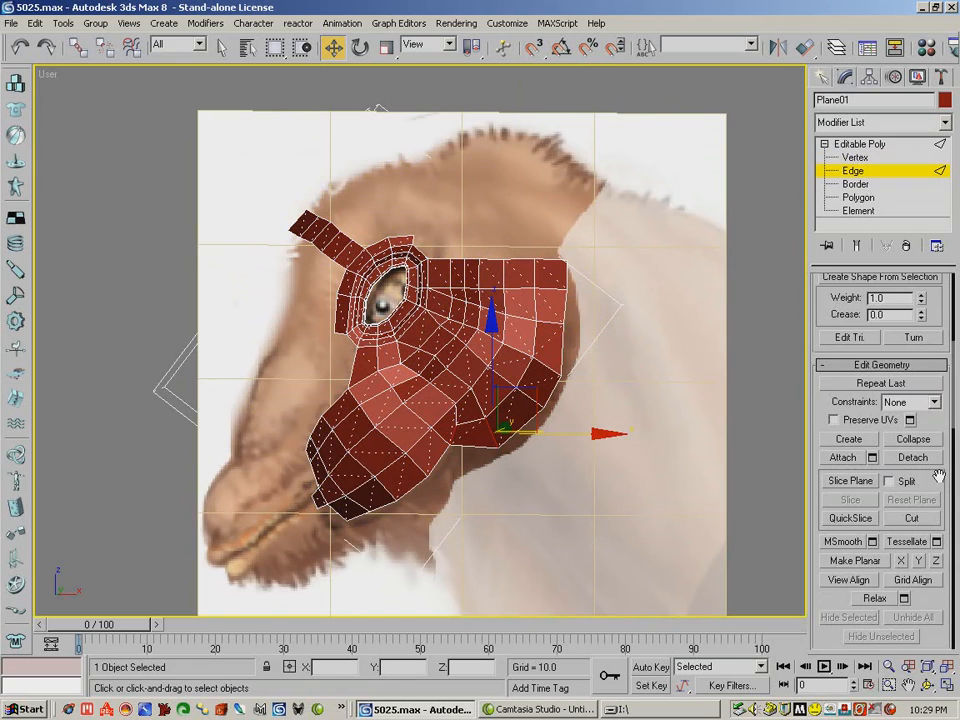
{"action": "scroll", "coordinate": [941, 413], "scroll_direction": "down", "scroll_amount": 1}
{"action": "scroll", "coordinate": [940, 480], "scroll_direction": "up", "scroll_amount": 5}
{"action": "left_click_drag", "start_coordinate": [946, 447], "coordinate": [937, 512]}
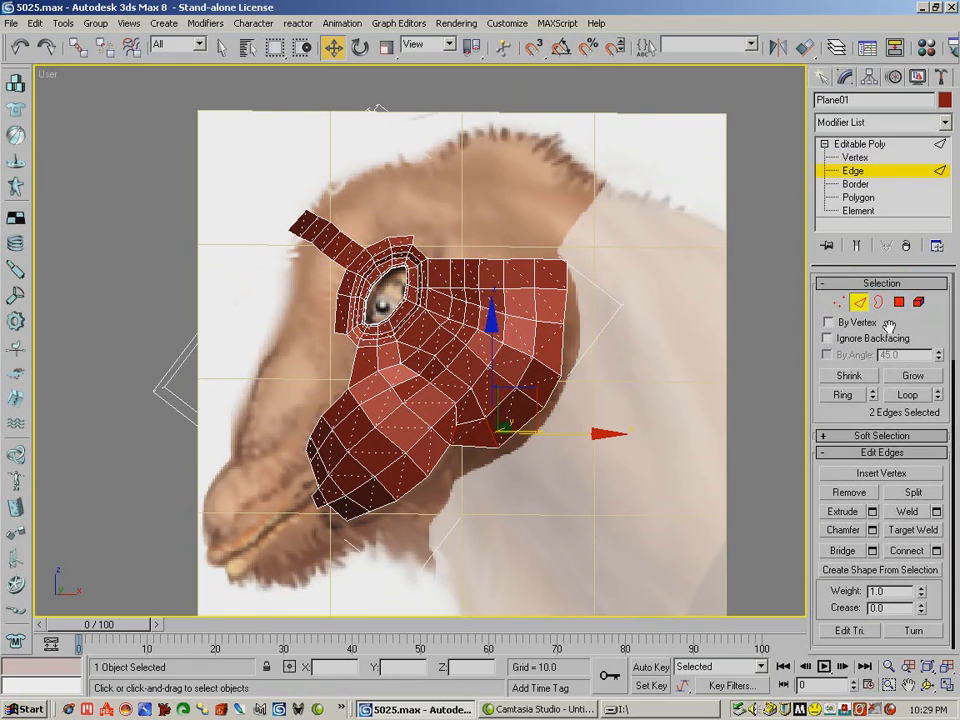
{"action": "left_click_drag", "start_coordinate": [941, 588], "coordinate": [941, 564]}
{"action": "left_click", "coordinate": [914, 606]}
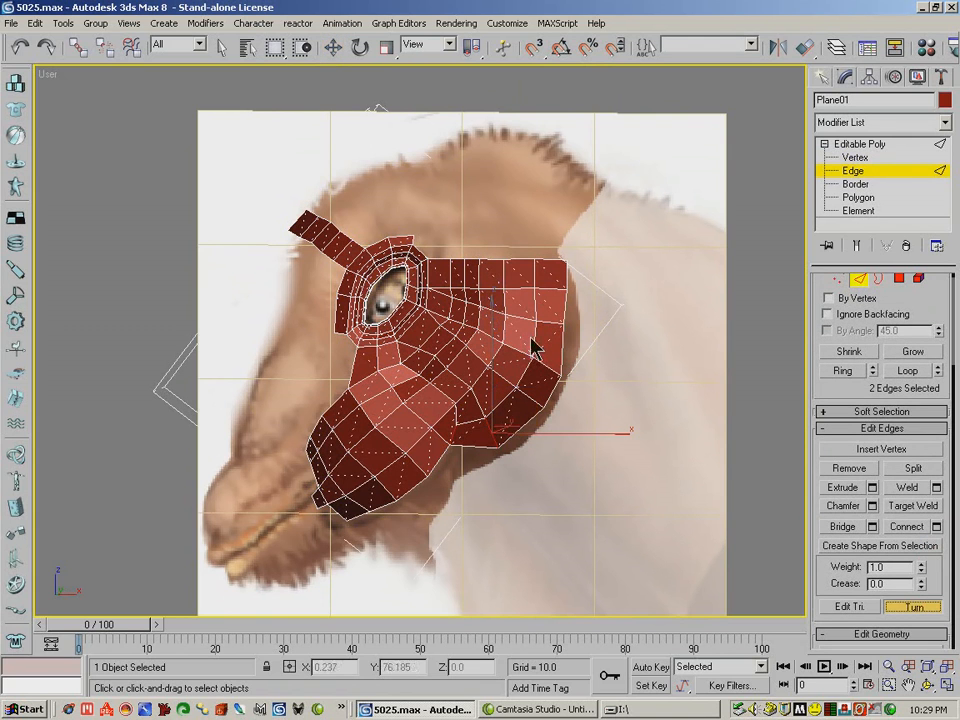
{"action": "left_click", "coordinate": [929, 688]}
{"action": "left_click_drag", "start_coordinate": [454, 394], "coordinate": [491, 398]}
{"action": "left_click_drag", "start_coordinate": [534, 395], "coordinate": [806, 485]}
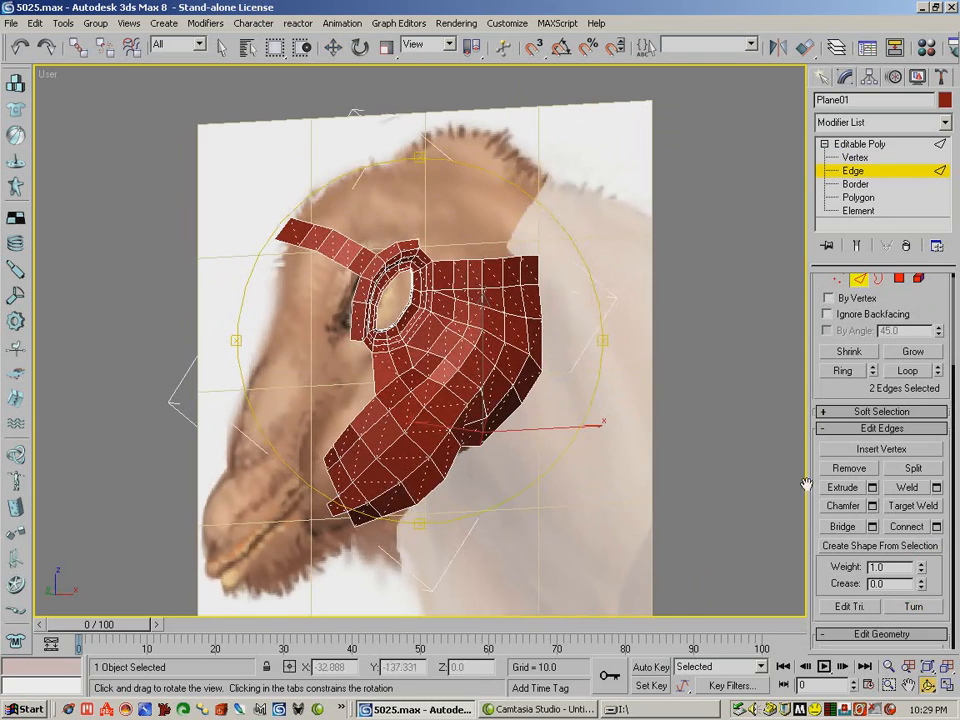
{"action": "left_click", "coordinate": [928, 607]}
{"action": "left_click", "coordinate": [523, 377]}
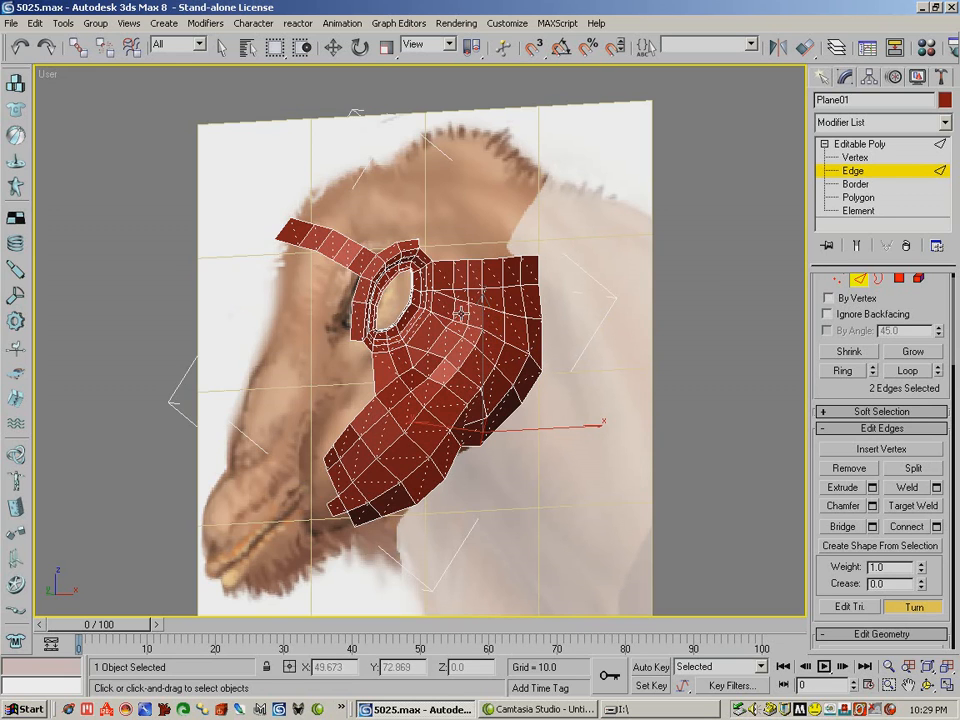
- Examine the edge flow and depth of the cheek, muzzle and jaw mesh from several angles
{"action": "left_click", "coordinate": [928, 685]}
{"action": "left_click_drag", "start_coordinate": [377, 333], "coordinate": [287, 351]}
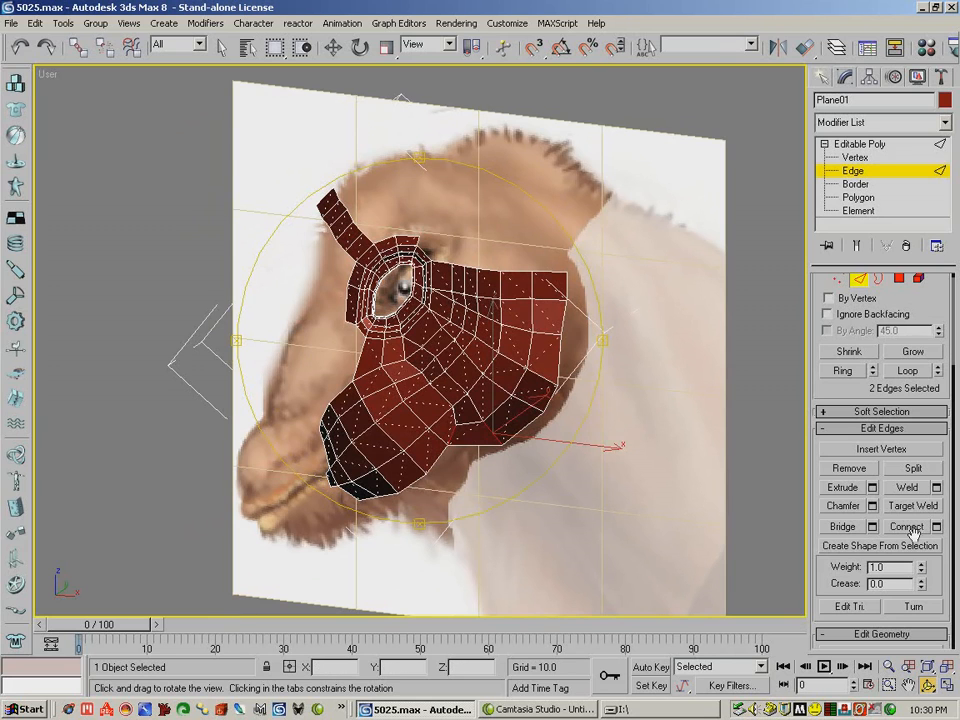
{"action": "left_click", "coordinate": [913, 606]}
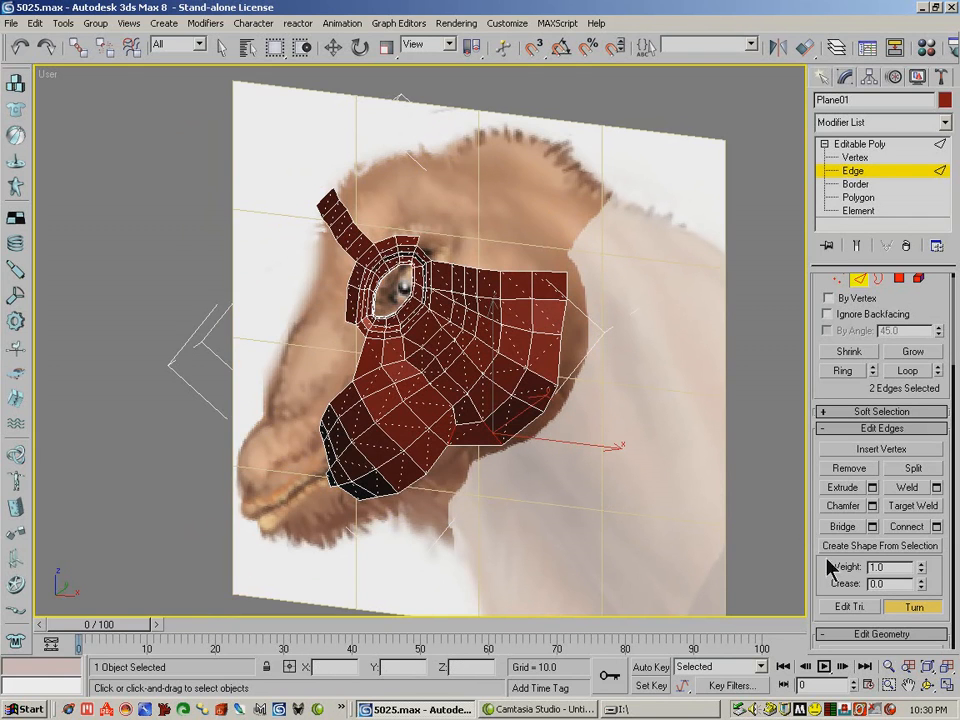
{"action": "left_click", "coordinate": [928, 685]}
{"action": "mouse_move", "coordinate": [461, 396]}
{"action": "left_mouse_down"}
{"action": "mouse_move", "coordinate": [574, 365]}
{"action": "mouse_move", "coordinate": [585, 321]}
{"action": "mouse_move", "coordinate": [557, 287]}
{"action": "mouse_move", "coordinate": [521, 290]}
{"action": "mouse_move", "coordinate": [493, 244]}
{"action": "mouse_move", "coordinate": [464, 266]}
{"action": "mouse_move", "coordinate": [461, 420]}
{"action": "left_mouse_up"}
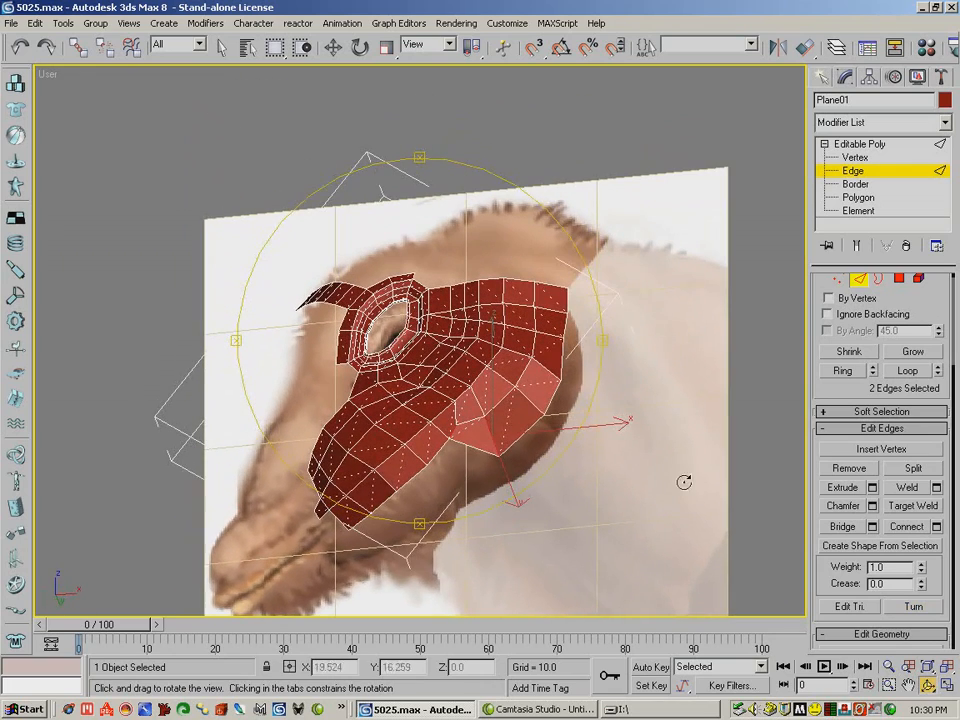
{"action": "left_click", "coordinate": [922, 608]}
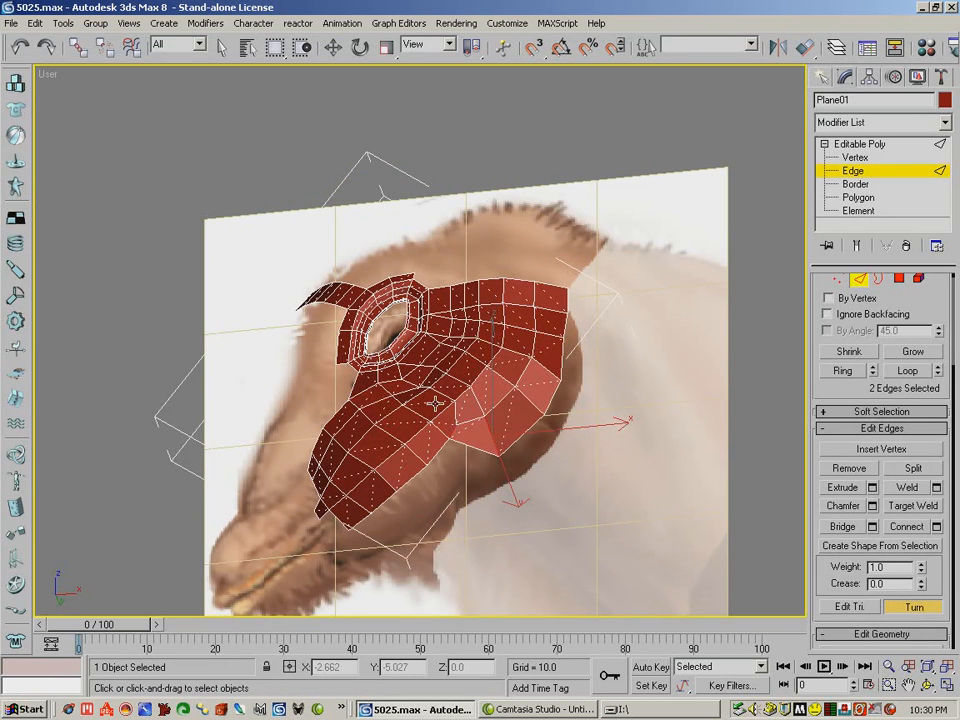
{"action": "left_click", "coordinate": [927, 685]}
{"action": "left_click_drag", "start_coordinate": [695, 515], "coordinate": [482, 486]}
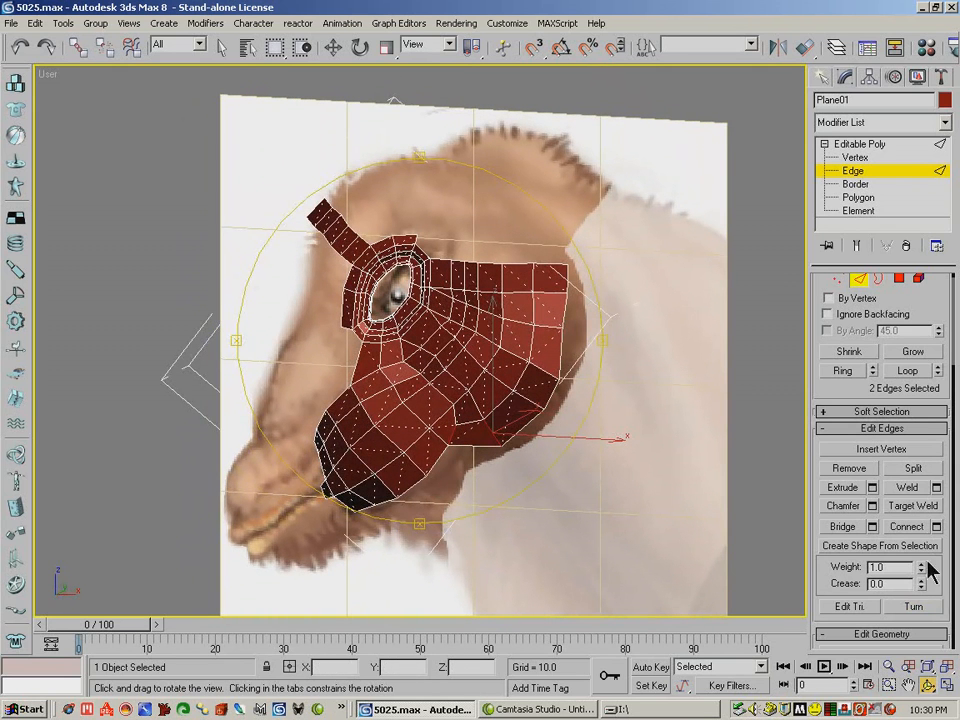
{"action": "left_click", "coordinate": [918, 606]}
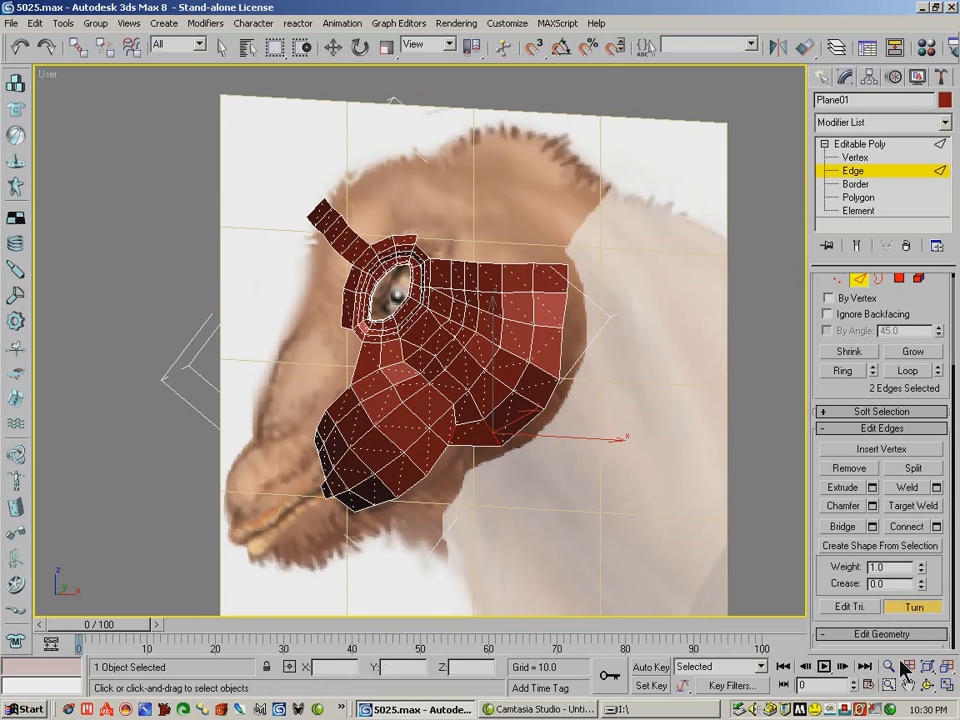
{"action": "left_click", "coordinate": [928, 685]}
{"action": "left_click_drag", "start_coordinate": [470, 395], "coordinate": [289, 190]}
- In the front view, reposition the cheek's rear border vertex and the jaw's lower corner vertex outward to match the reference outline
{"action": "key", "text": "f"}
{"action": "left_click", "coordinate": [887, 686]}
{"action": "left_click_drag", "start_coordinate": [225, 238], "coordinate": [611, 563]}
{"action": "left_click_drag", "start_coordinate": [226, 131], "coordinate": [706, 588]}
{"action": "key", "text": "1"}
{"action": "key", "text": "w"}
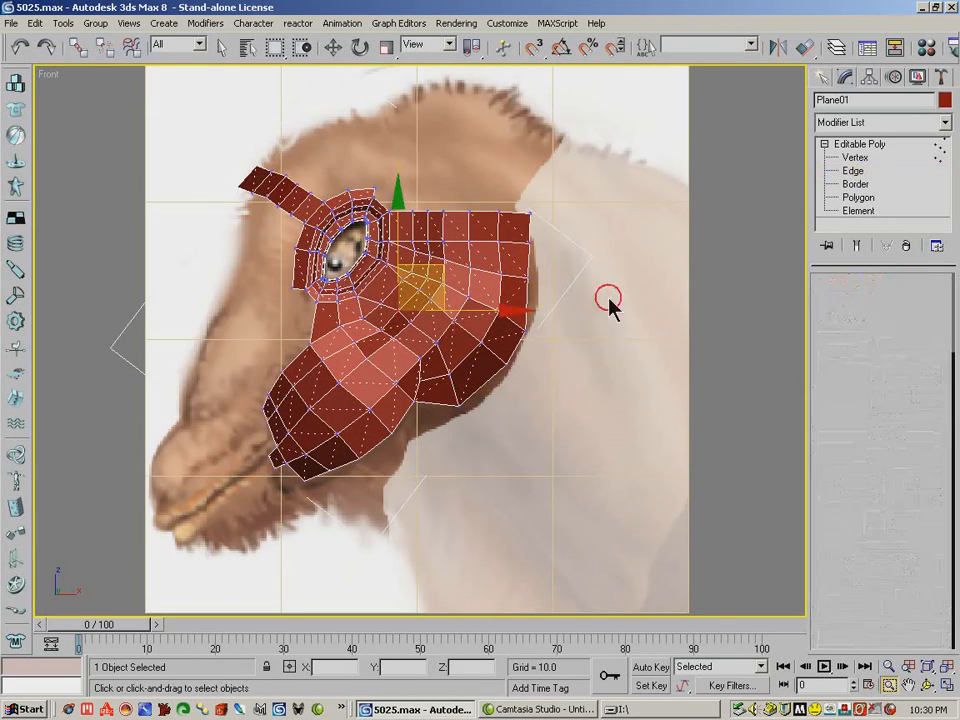
{"action": "left_click", "coordinate": [533, 278]}
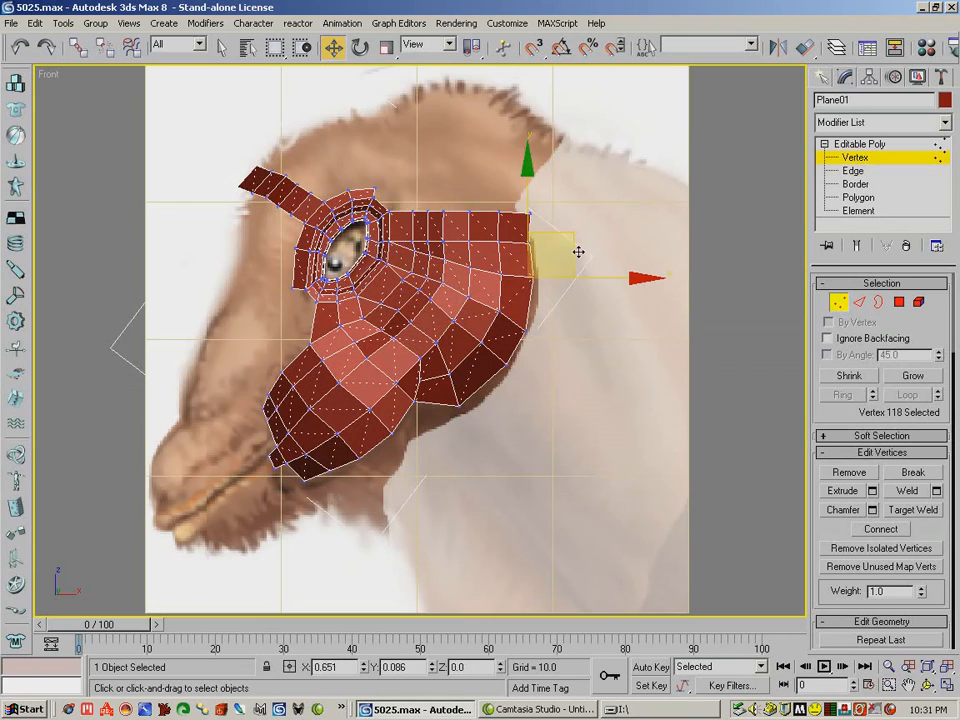
{"action": "left_click_drag", "start_coordinate": [579, 252], "coordinate": [589, 253]}
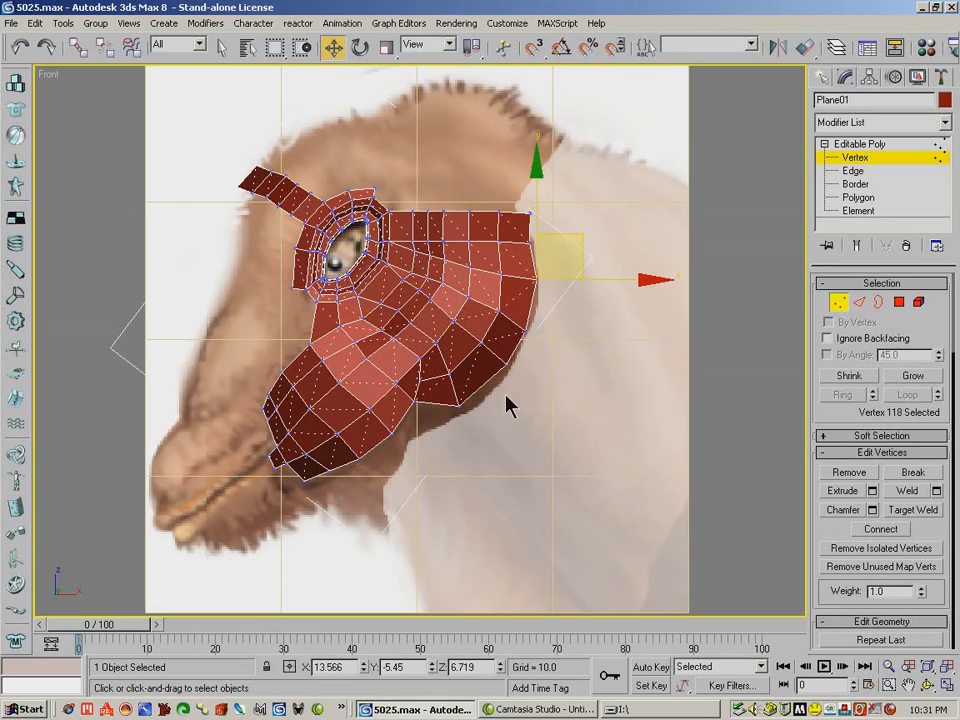
{"action": "left_click", "coordinate": [530, 363]}
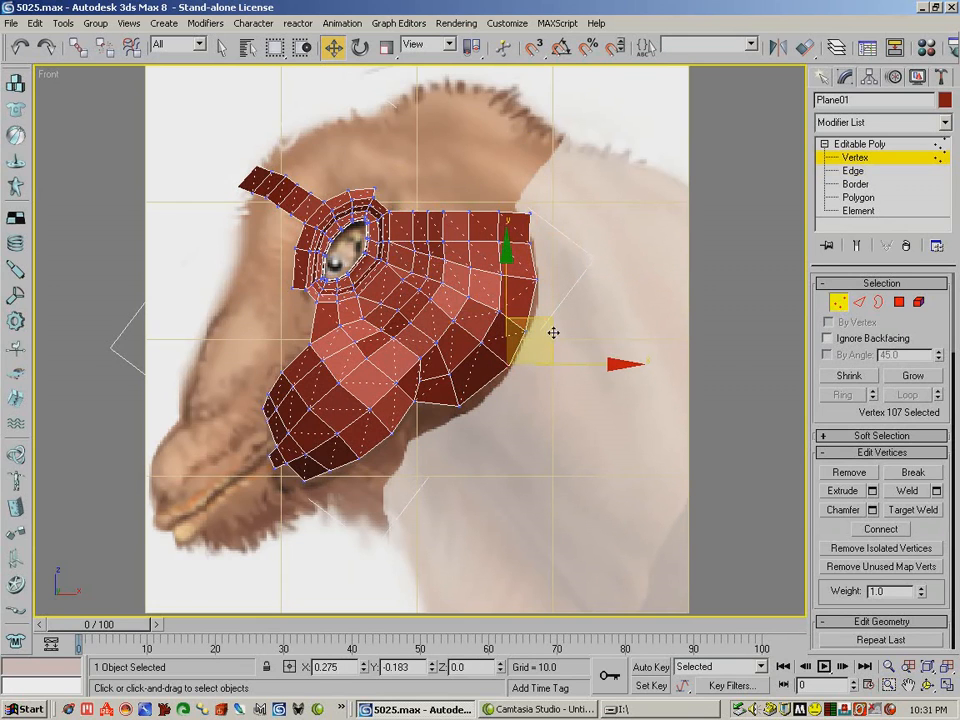
{"action": "left_click", "coordinate": [458, 404]}
{"action": "left_click_drag", "start_coordinate": [503, 369], "coordinate": [505, 377]}
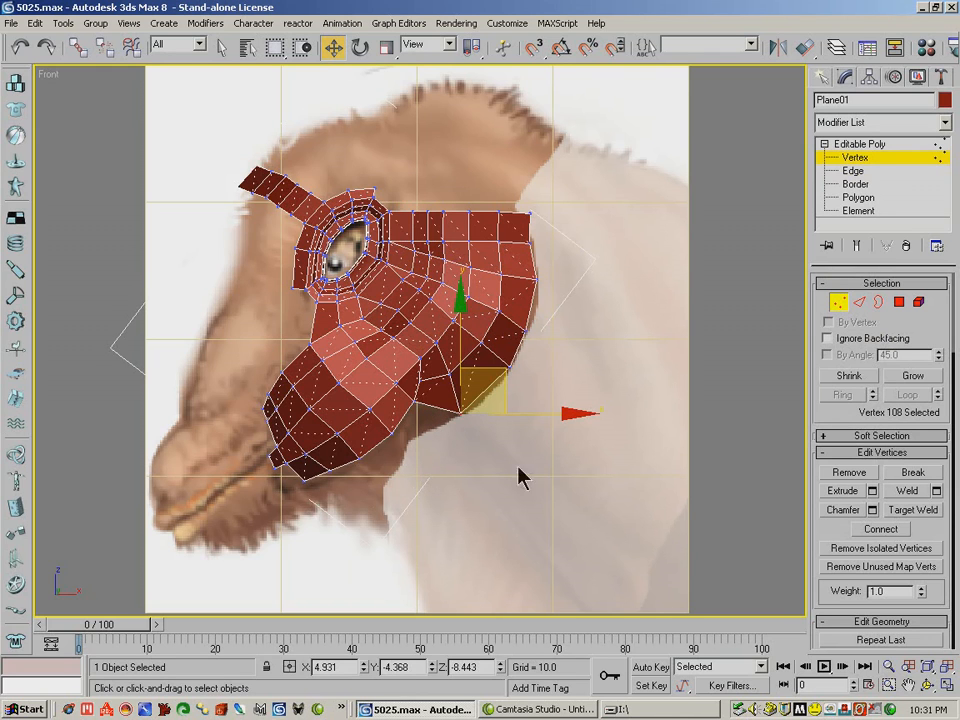
- Extend the jaw's lower end edge forward into a strip of polygons along the jawline, ending below the muzzle patch
{"action": "left_click", "coordinate": [857, 311]}
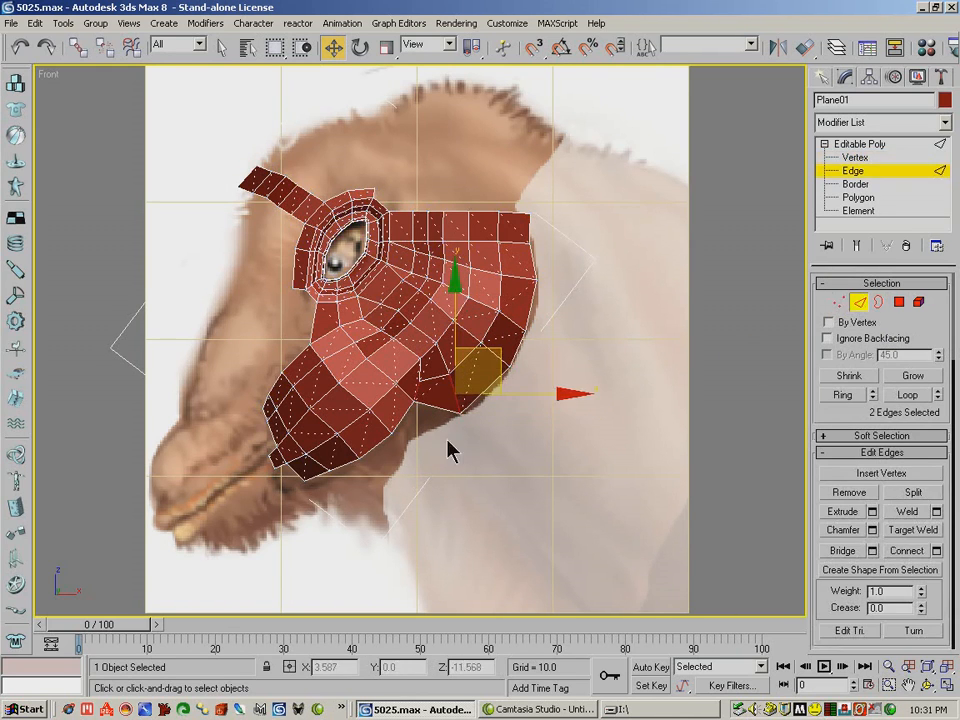
{"action": "left_click", "coordinate": [433, 405]}
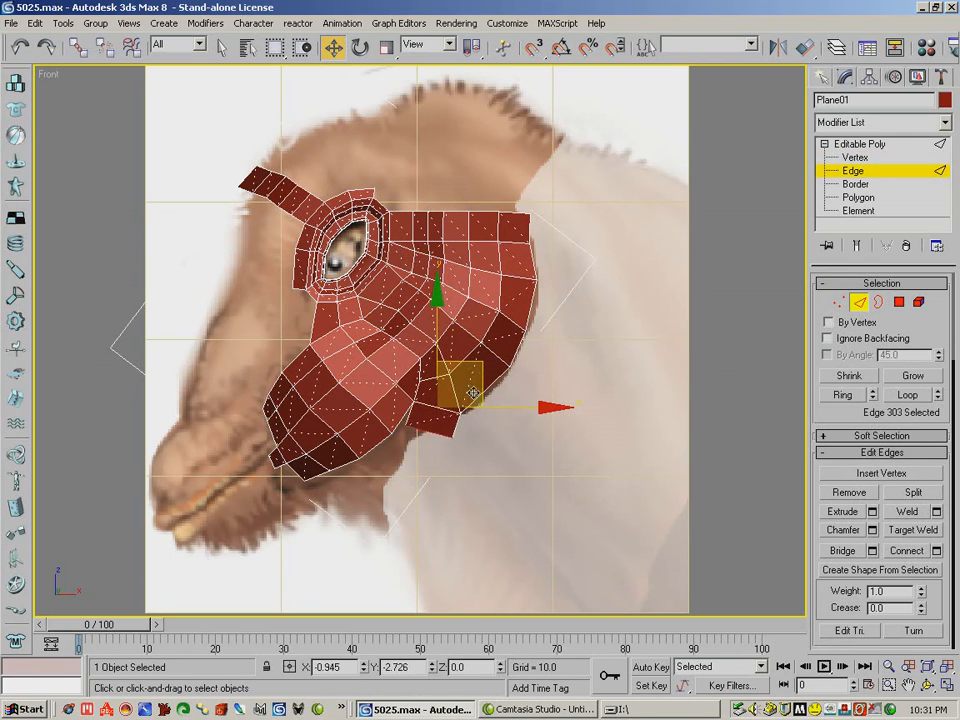
{"action": "left_click", "coordinate": [420, 440]}
{"action": "left_click_drag", "start_coordinate": [465, 410], "coordinate": [396, 449]}
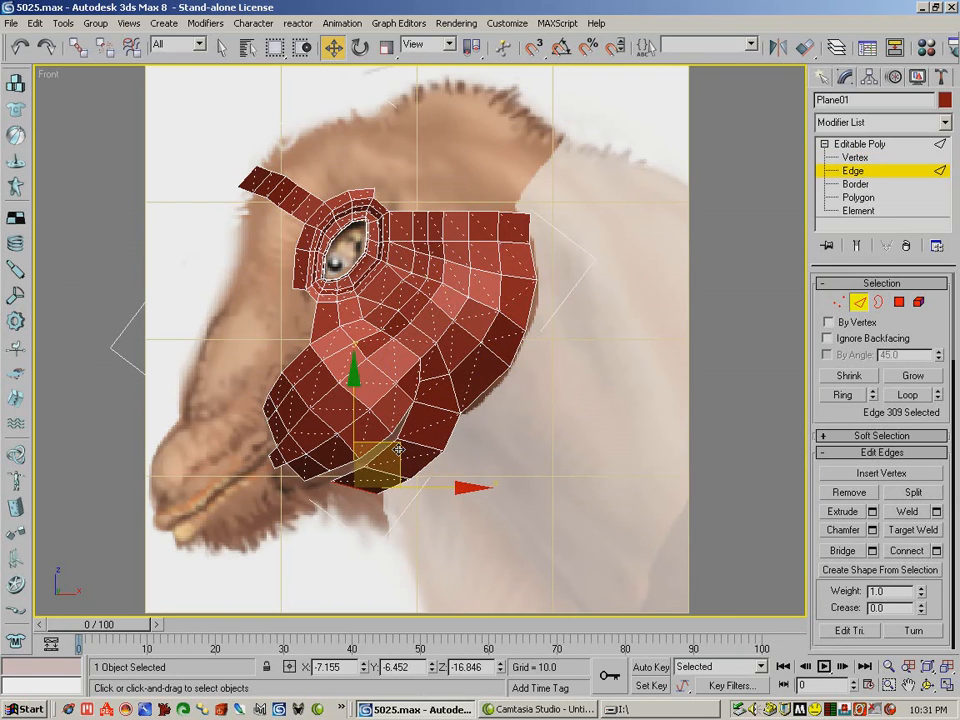
{"action": "left_click_drag", "start_coordinate": [398, 450], "coordinate": [371, 465]}
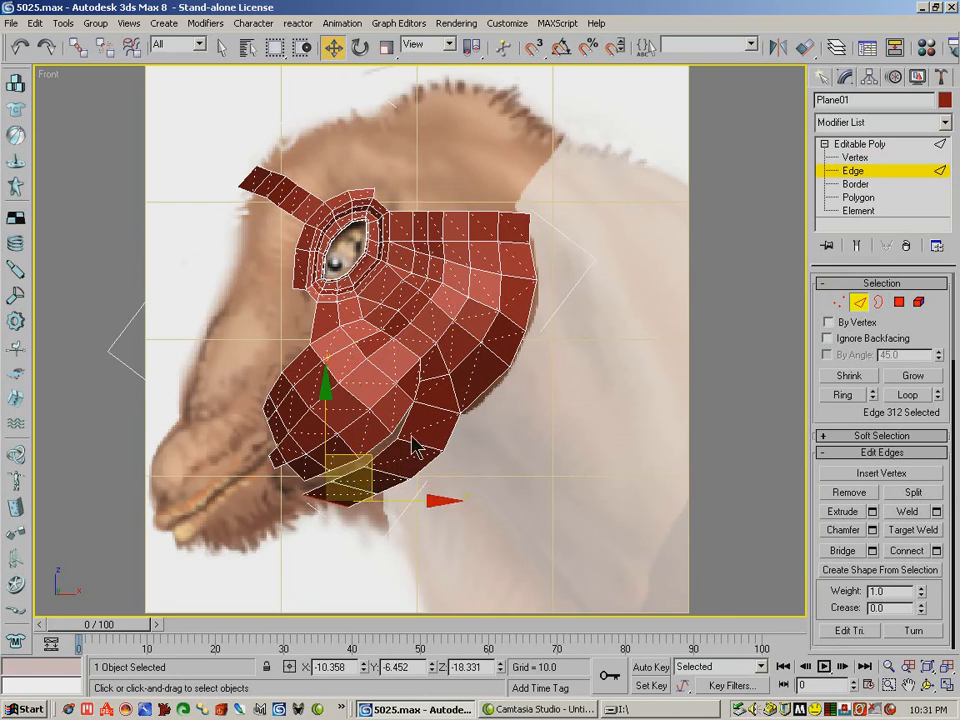
- Reposition the new strip's outer vertices so its lower border follows the curve of the camel's jaw
{"action": "key", "text": "1"}
{"action": "left_click", "coordinate": [446, 450]}
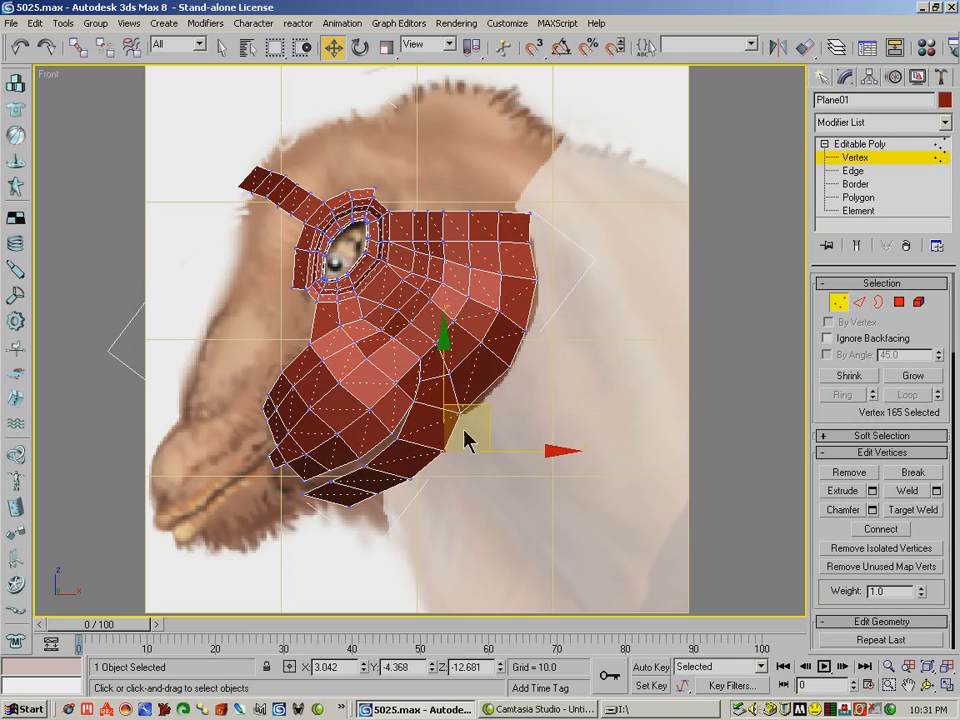
{"action": "left_click_drag", "start_coordinate": [487, 410], "coordinate": [456, 447]}
{"action": "mouse_move", "coordinate": [412, 482]}
{"action": "left_mouse_down"}
{"action": "mouse_move", "coordinate": [424, 483]}
{"action": "mouse_move", "coordinate": [401, 490]}
{"action": "left_mouse_up"}
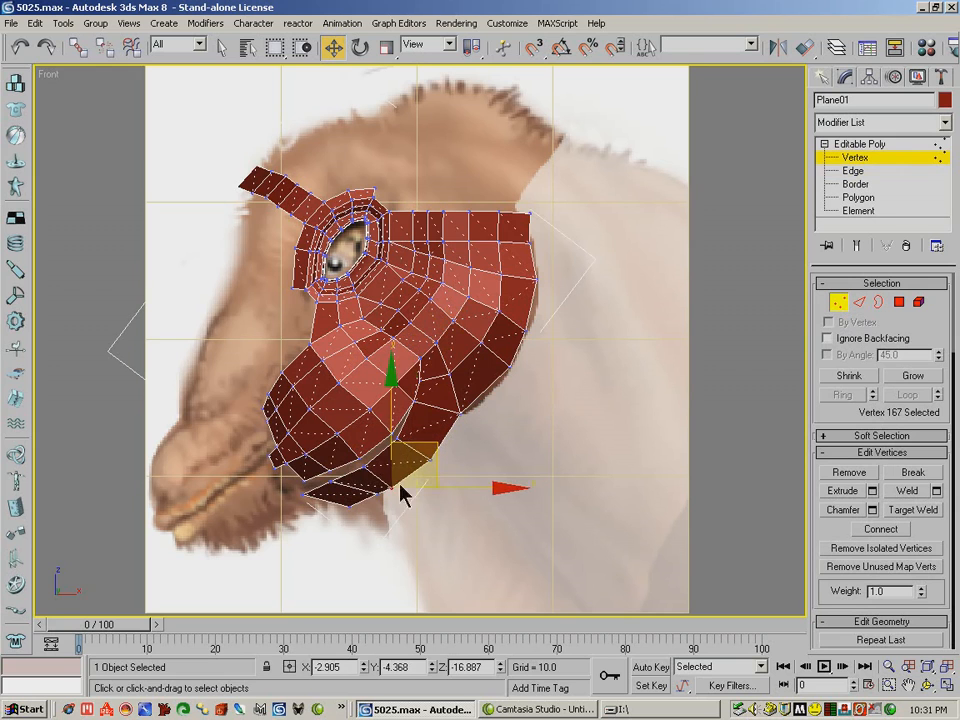
{"action": "left_click", "coordinate": [377, 501]}
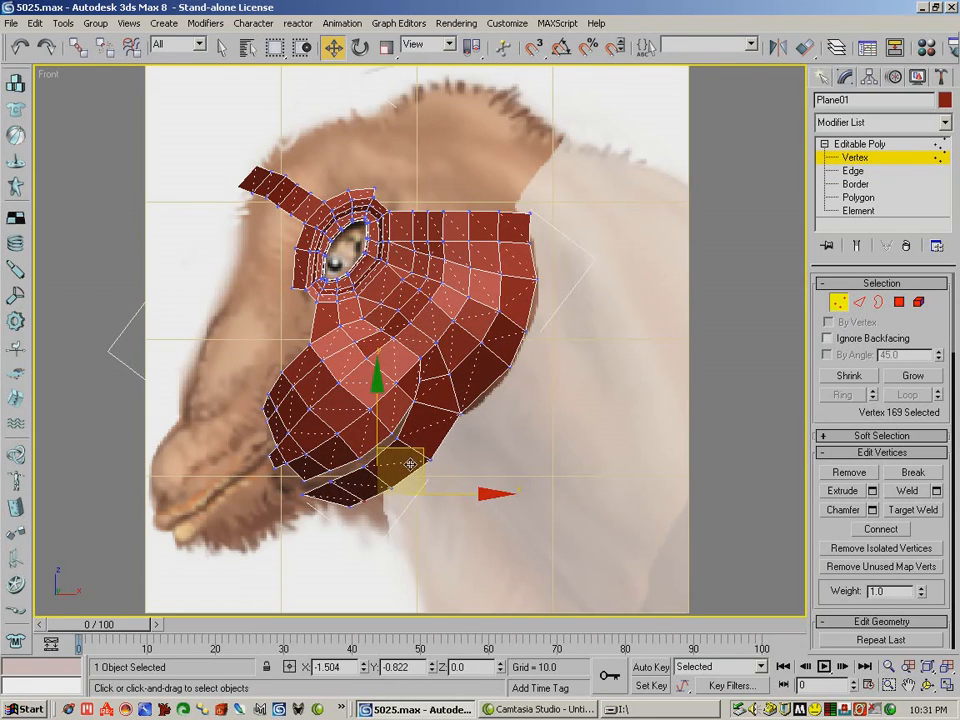
{"action": "left_click", "coordinate": [357, 505]}
{"action": "left_click_drag", "start_coordinate": [398, 477], "coordinate": [328, 497]}
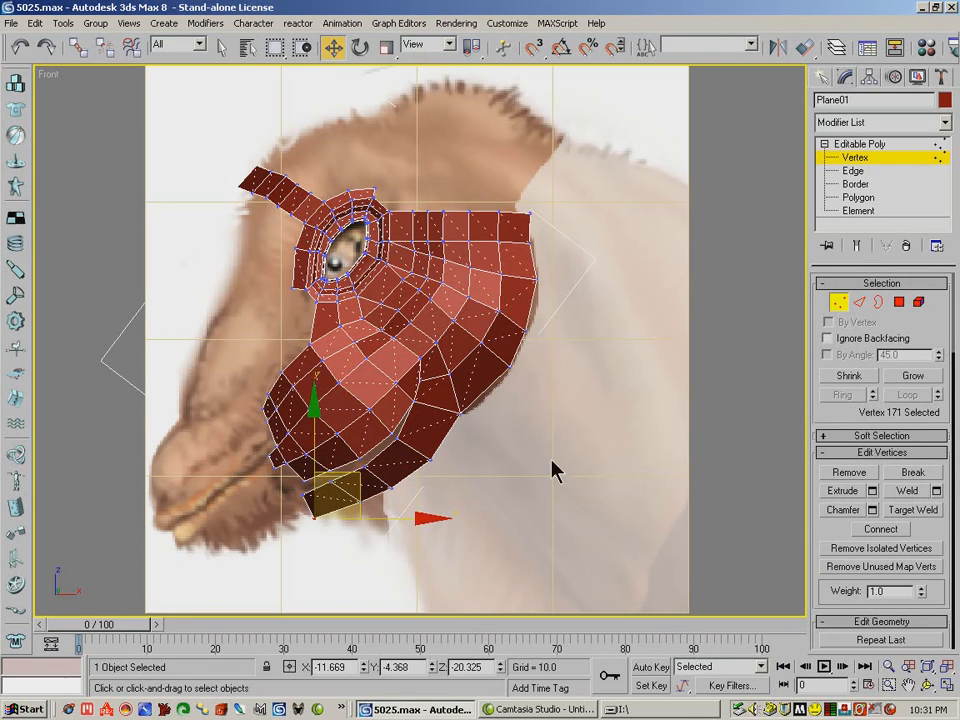
- Target-weld the jaw strip's inner vertices to the matching lower border vertices of the muzzle patch, closing the gap
{"action": "left_click", "coordinate": [930, 690]}
{"action": "left_click_drag", "start_coordinate": [429, 368], "coordinate": [354, 263]}
{"action": "left_click_drag", "start_coordinate": [324, 200], "coordinate": [410, 358]}
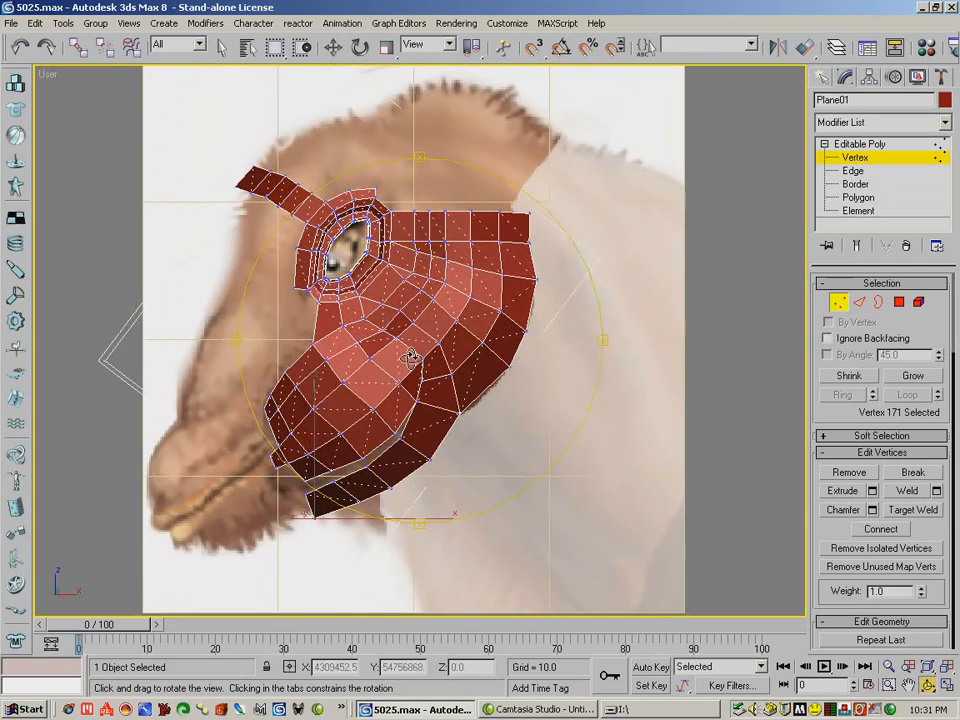
{"action": "left_click", "coordinate": [909, 512]}
{"action": "left_click", "coordinate": [406, 438]}
{"action": "left_click", "coordinate": [396, 433]}
{"action": "left_click", "coordinate": [367, 467]}
{"action": "left_click", "coordinate": [362, 460]}
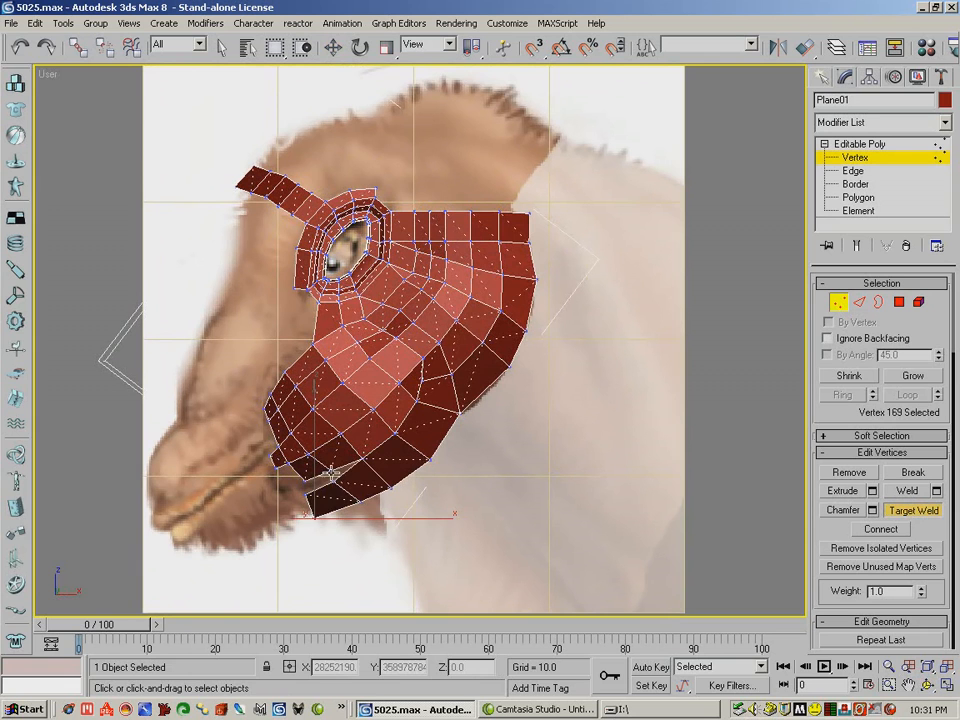
{"action": "left_click", "coordinate": [331, 473]}
{"action": "left_click", "coordinate": [307, 496]}
{"action": "left_click", "coordinate": [306, 483]}
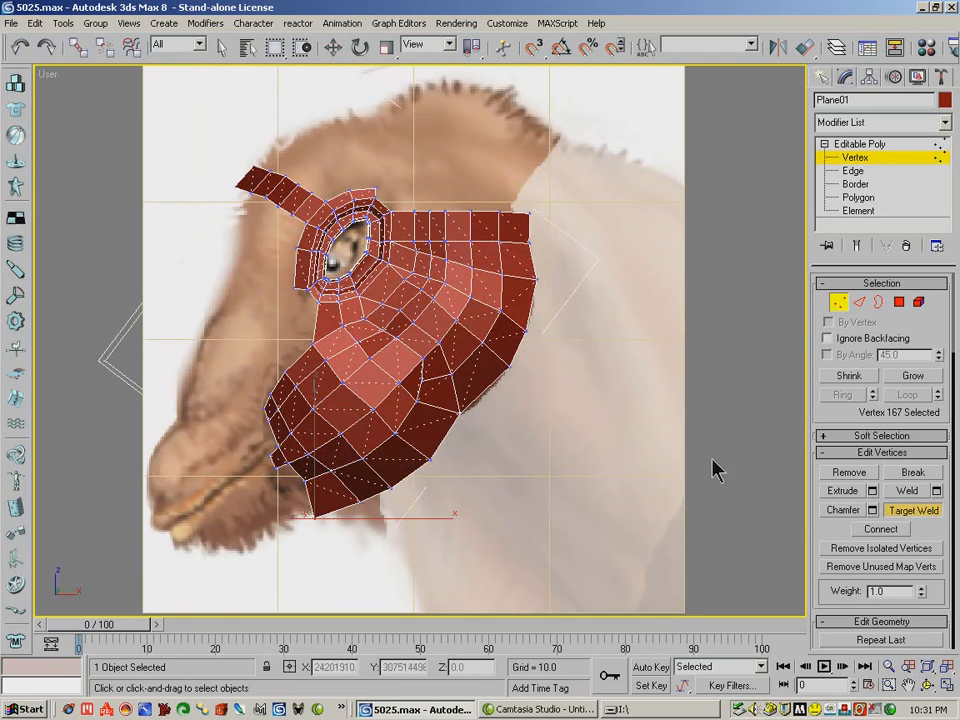
- Move the four outer border vertices of the jaw strip slightly up toward the muzzle to narrow the strip
{"action": "left_click", "coordinate": [928, 685]}
{"action": "left_click_drag", "start_coordinate": [500, 415], "coordinate": [461, 388]}
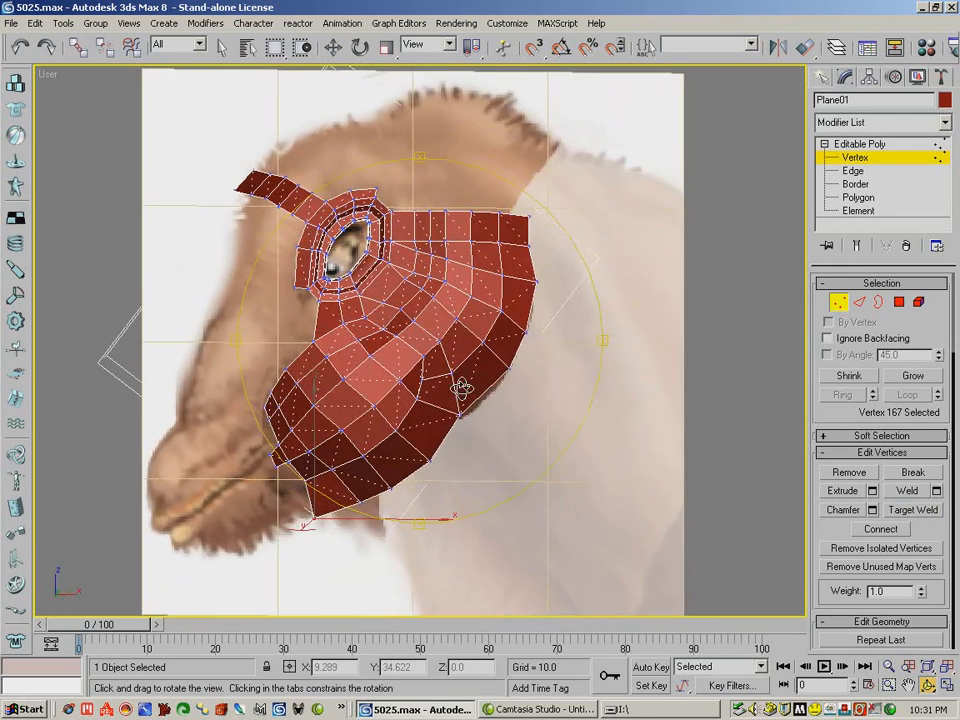
{"action": "left_click", "coordinate": [332, 46]}
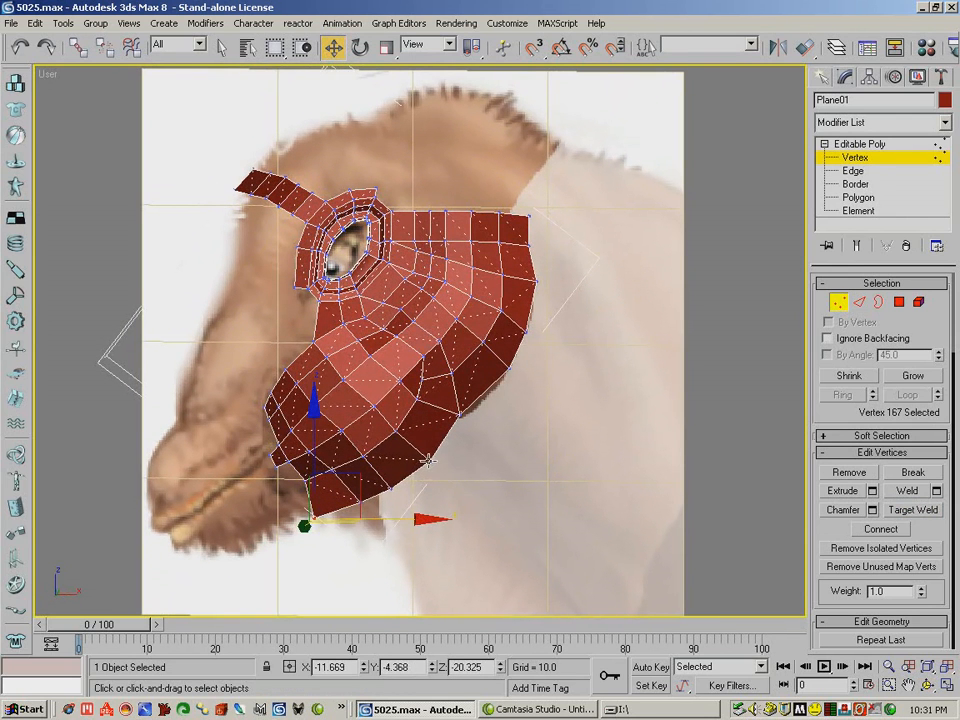
{"action": "left_click", "coordinate": [429, 460]}
{"action": "left_click_drag", "start_coordinate": [476, 433], "coordinate": [356, 475]}
{"action": "left_click", "coordinate": [389, 487]}
{"action": "left_click", "coordinate": [361, 502]}
{"action": "left_click", "coordinate": [314, 517]}
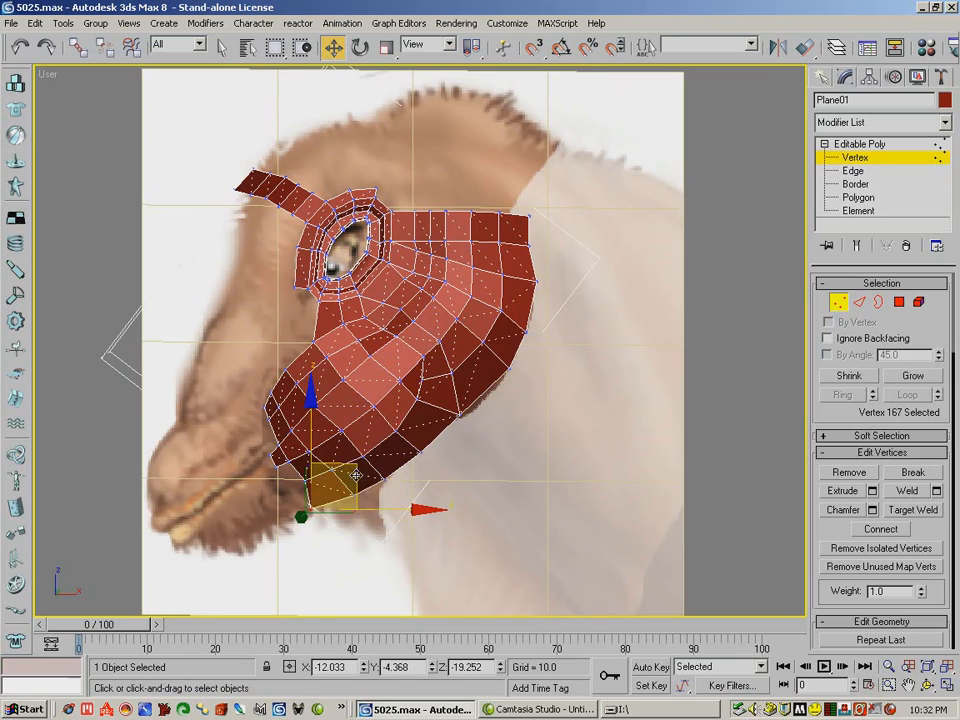
- Switch to edge editing and try the Turn tool on the polygon diagonals of the new jaw strip
{"action": "left_click", "coordinate": [928, 687]}
{"action": "left_click_drag", "start_coordinate": [491, 446], "coordinate": [524, 451]}
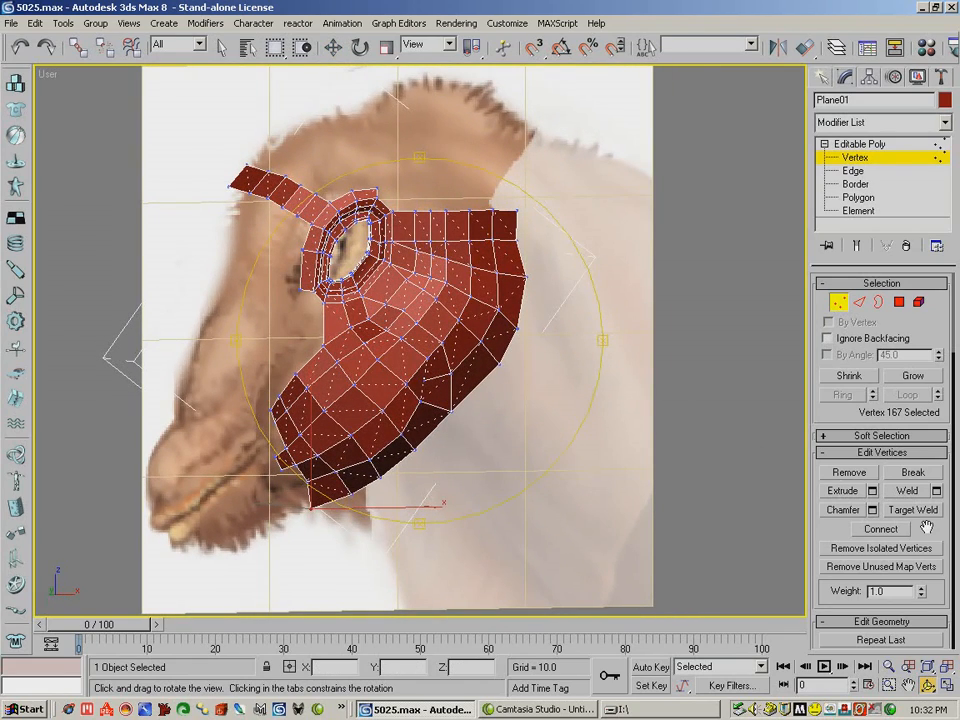
{"action": "left_click", "coordinate": [859, 302]}
{"action": "left_click_drag", "start_coordinate": [936, 615], "coordinate": [934, 607]}
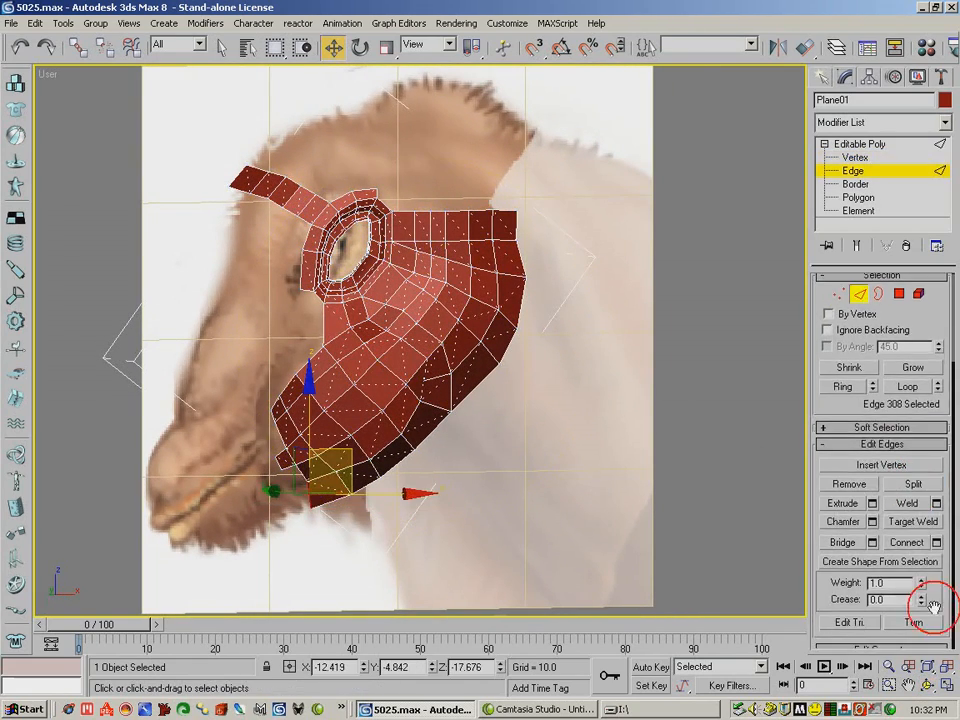
{"action": "left_click", "coordinate": [914, 622]}
{"action": "left_click", "coordinate": [490, 429]}
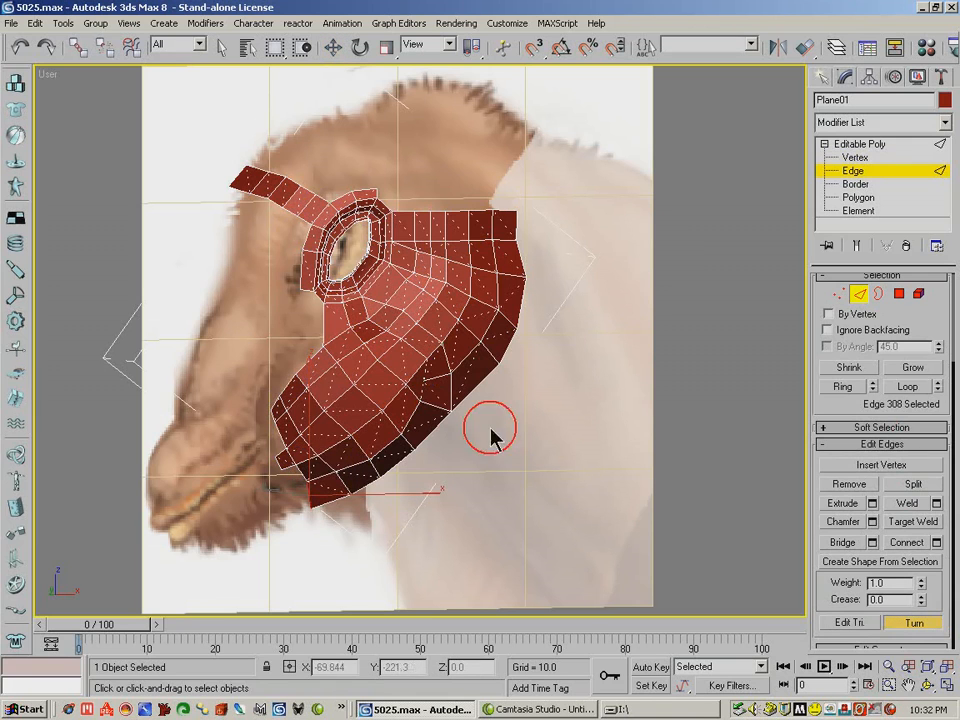
{"action": "left_click", "coordinate": [928, 685]}
{"action": "left_click_drag", "start_coordinate": [512, 525], "coordinate": [506, 454]}
{"action": "left_click", "coordinate": [928, 622]}
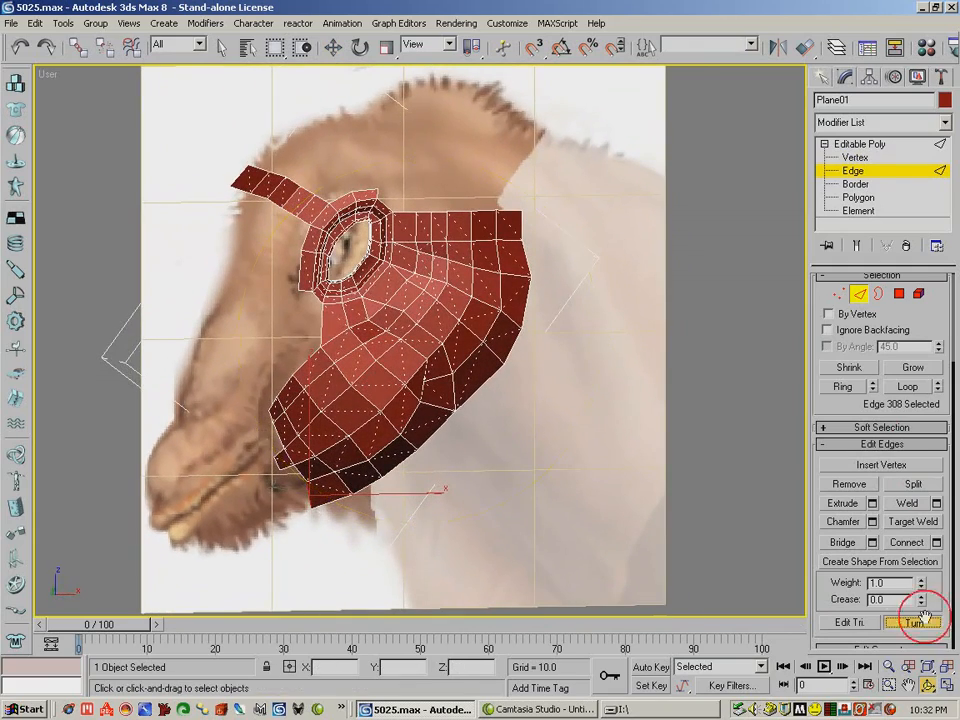
{"action": "left_click", "coordinate": [387, 457]}
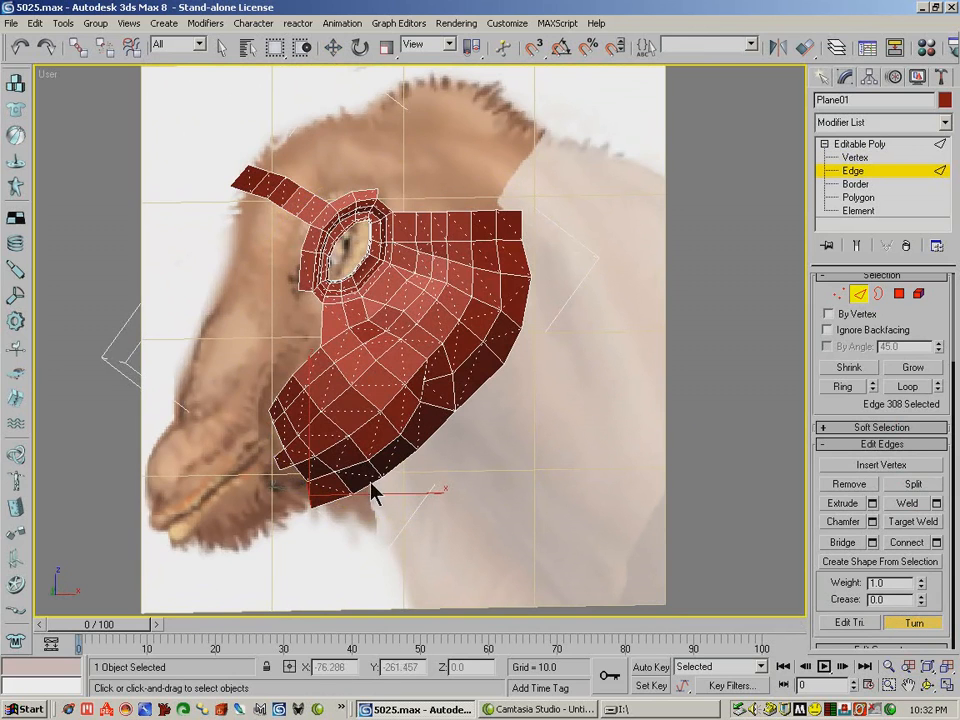
- Examine the shading and triangulation of the jaw strip from several angles, with the Turn tool ready for corrections
{"action": "left_click", "coordinate": [928, 686]}
{"action": "left_click_drag", "start_coordinate": [403, 388], "coordinate": [428, 346]}
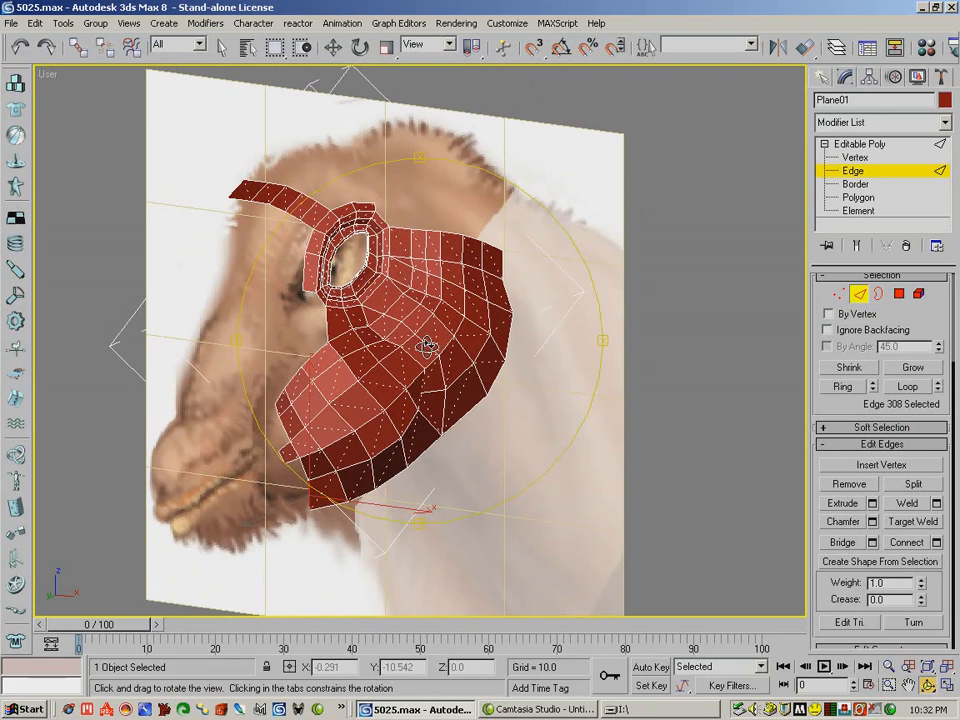
{"action": "left_click", "coordinate": [926, 623]}
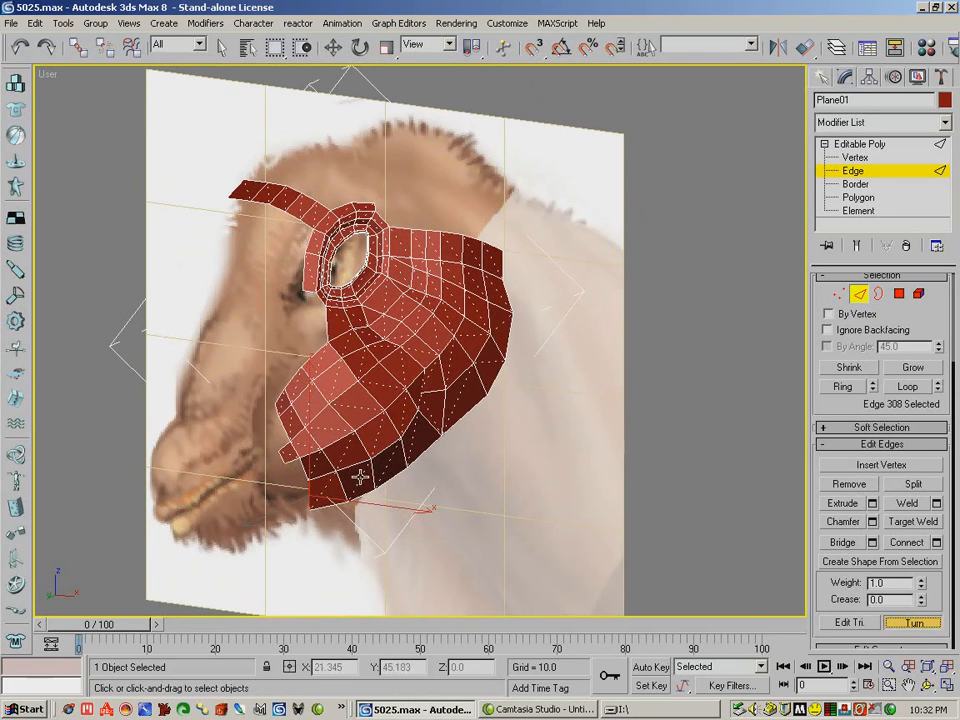
{"action": "left_click", "coordinate": [930, 685]}
{"action": "left_click_drag", "start_coordinate": [392, 328], "coordinate": [355, 410]}
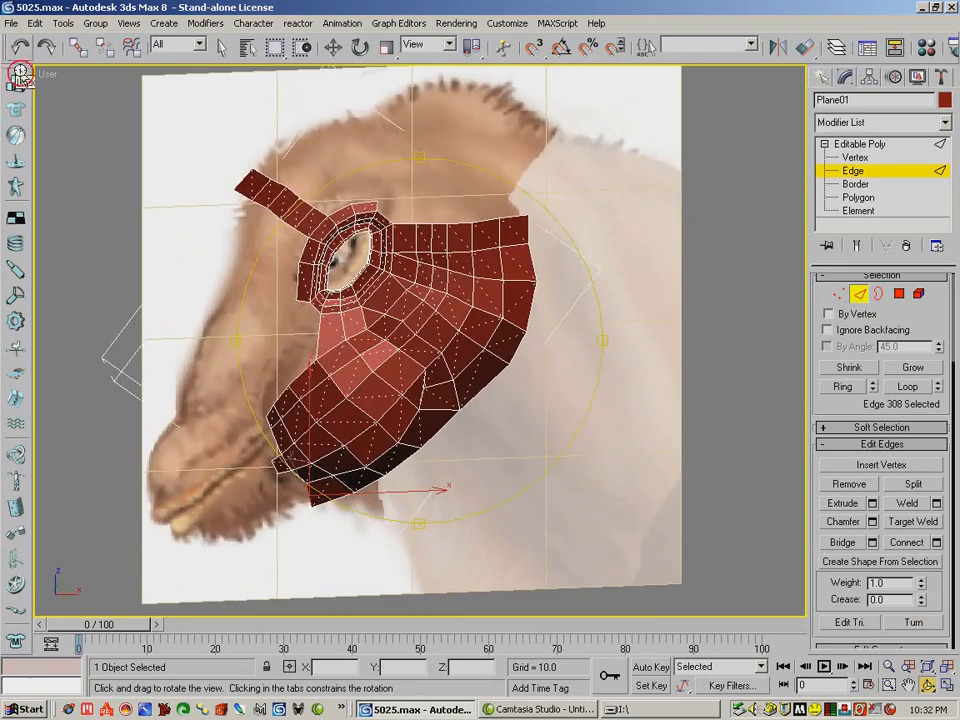
{"action": "left_click_drag", "start_coordinate": [392, 375], "coordinate": [388, 315]}
{"action": "left_click_drag", "start_coordinate": [791, 304], "coordinate": [405, 336]}
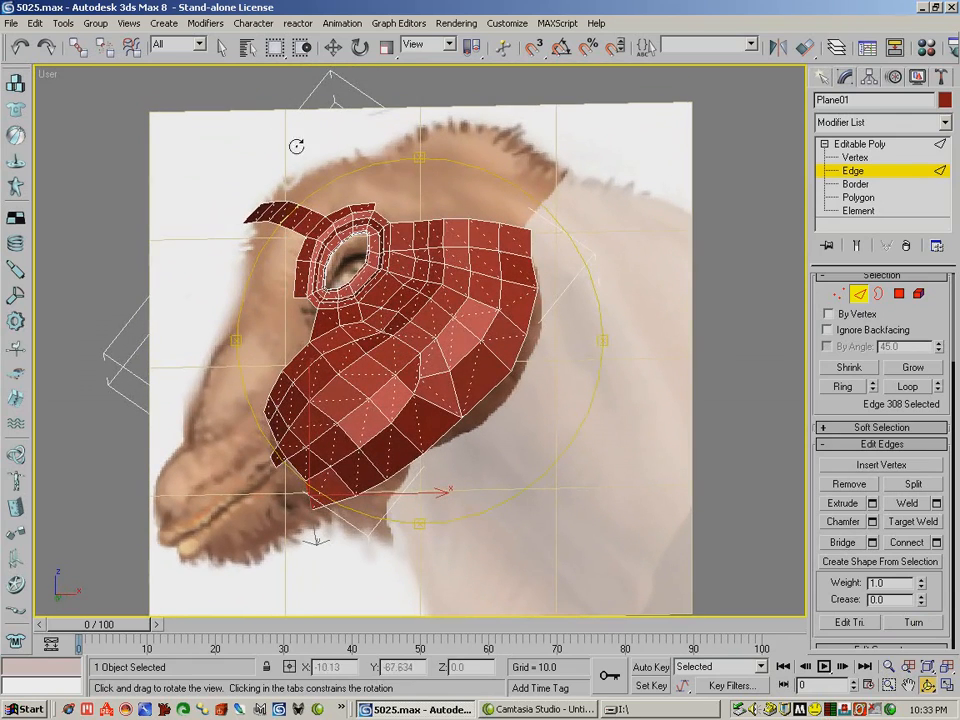
- Select the four lower border edges of the jaw strip and extend them inward along Y as a new underside strip
{"action": "left_click", "coordinate": [334, 48]}
{"action": "left_click", "coordinate": [437, 438]}
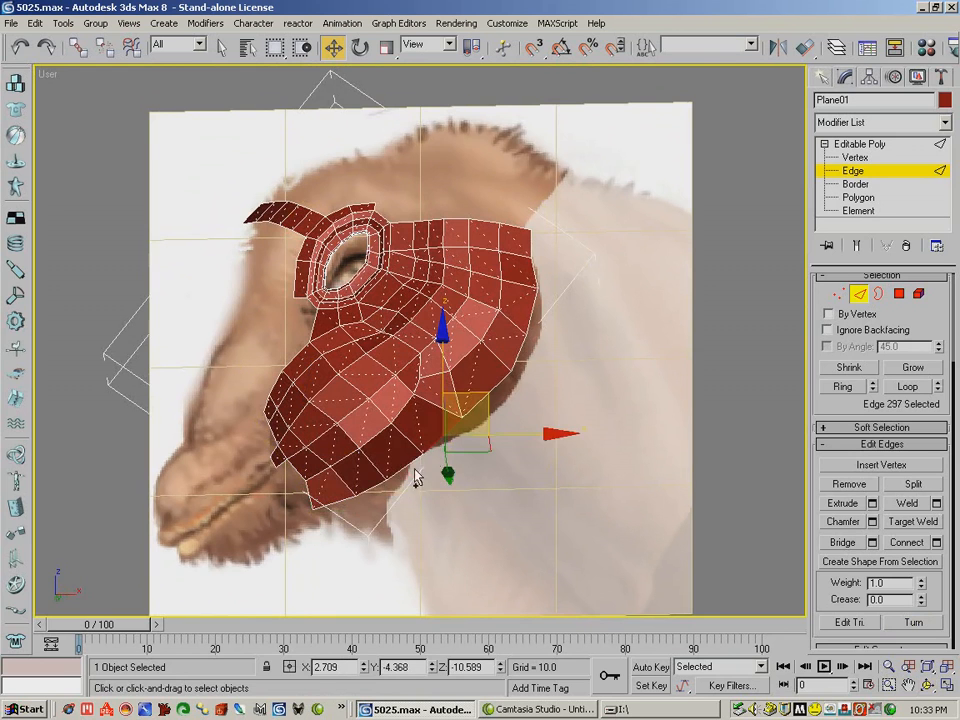
{"action": "left_click", "coordinate": [405, 468], "text": "ctrl"}
{"action": "left_click", "coordinate": [372, 488], "text": "ctrl"}
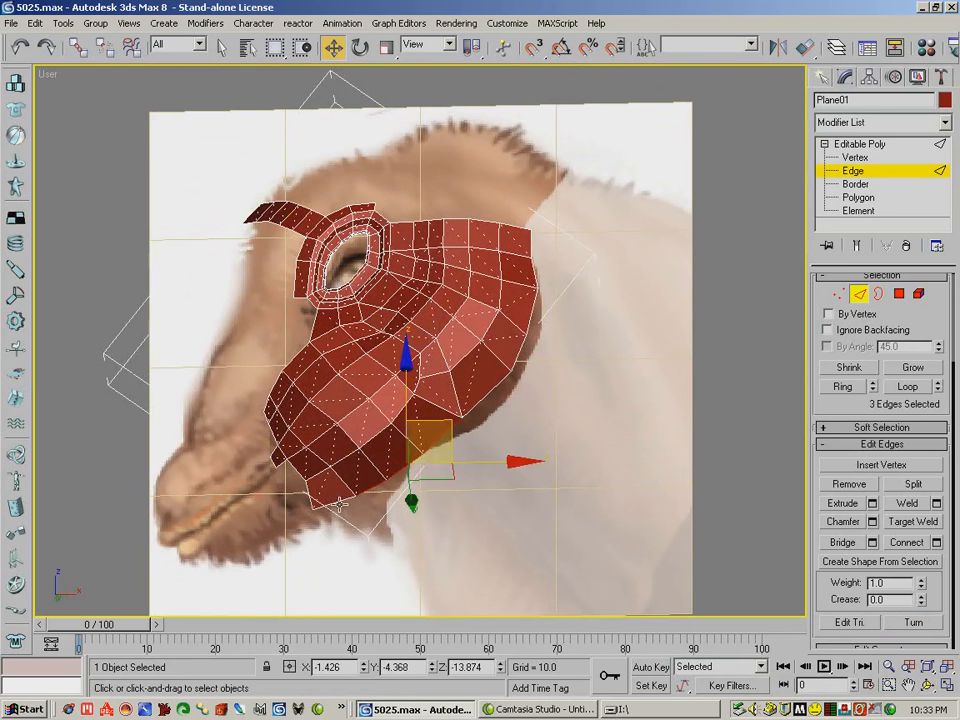
{"action": "left_click", "coordinate": [336, 502], "text": "ctrl"}
{"action": "left_click", "coordinate": [927, 685]}
{"action": "left_click_drag", "start_coordinate": [643, 536], "coordinate": [331, 197]}
{"action": "left_click", "coordinate": [332, 47]}
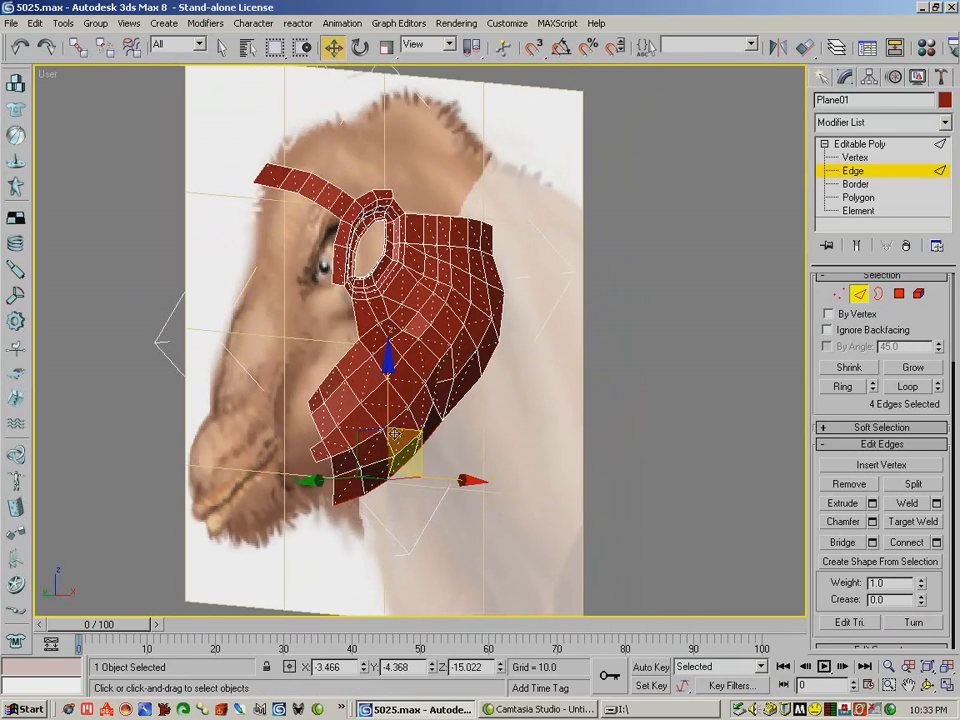
{"action": "left_click_drag", "start_coordinate": [342, 480], "coordinate": [302, 481]}
{"action": "left_click_drag", "start_coordinate": [366, 412], "coordinate": [370, 416]}
- Pull the underside strip's four border edges further along Y toward the reference plane at the head's centre
{"action": "left_click", "coordinate": [920, 686]}
{"action": "left_click_drag", "start_coordinate": [645, 568], "coordinate": [222, 468]}
{"action": "left_click", "coordinate": [330, 47]}
{"action": "left_click_drag", "start_coordinate": [433, 478], "coordinate": [438, 479]}
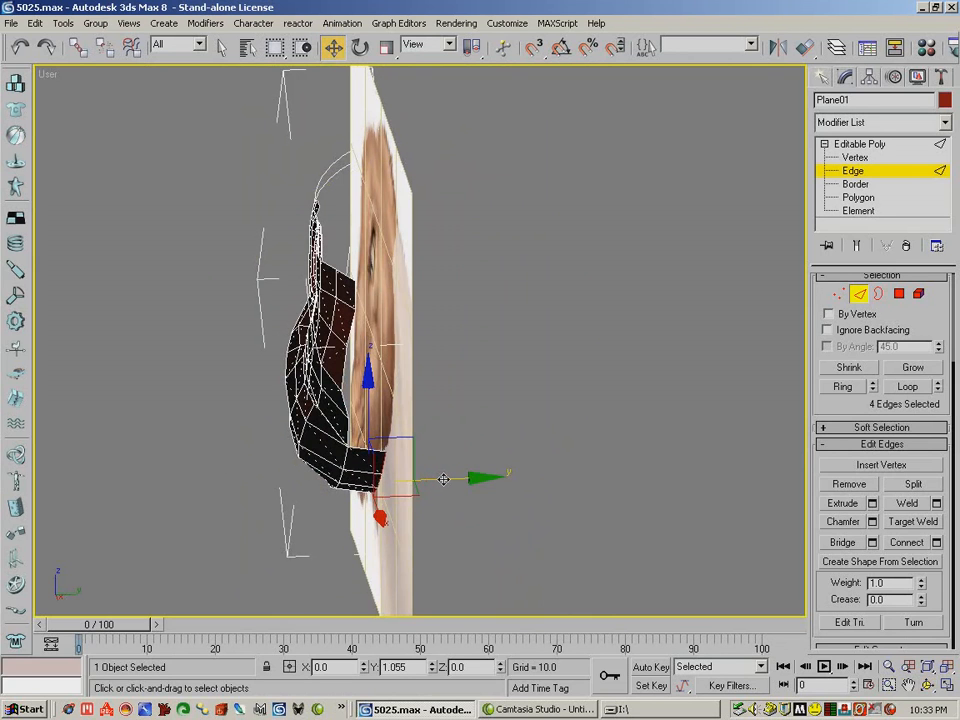
{"action": "left_click_drag", "start_coordinate": [445, 479], "coordinate": [455, 478]}
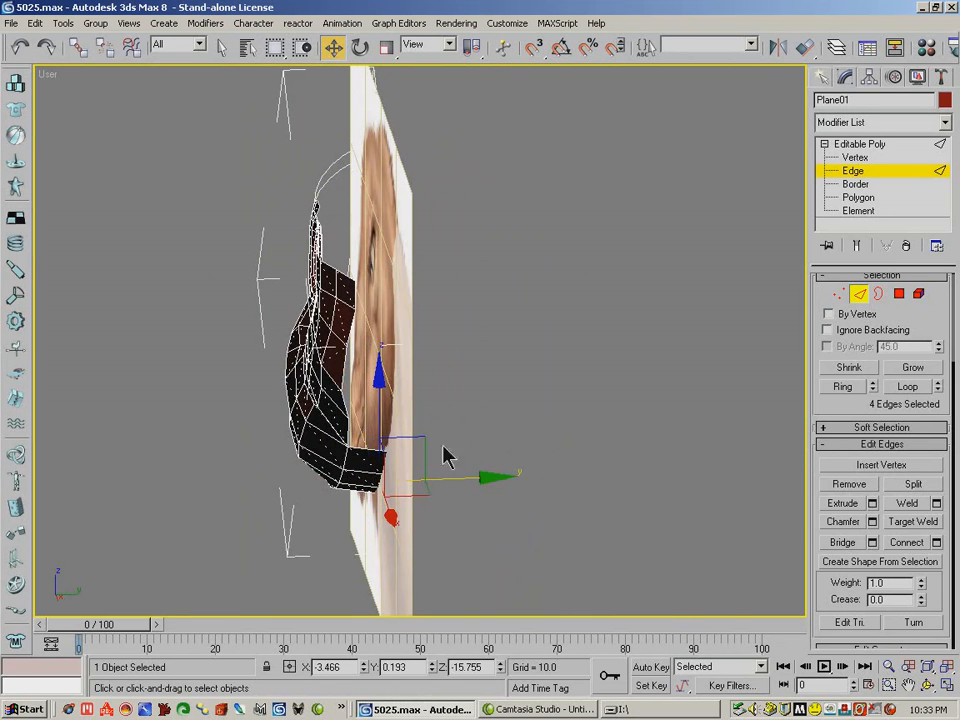
- Select the four seam edges between the jaw side and the underside strip and reposition them
{"action": "left_click", "coordinate": [925, 684]}
{"action": "left_click_drag", "start_coordinate": [729, 606], "coordinate": [480, 255]}
{"action": "left_click", "coordinate": [333, 47]}
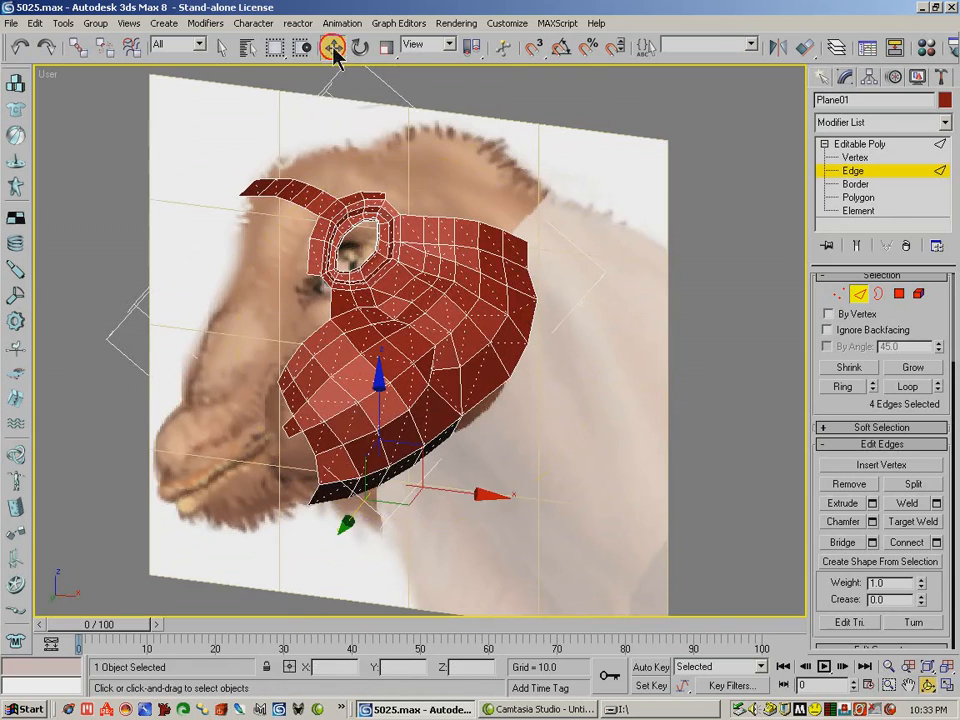
{"action": "left_click", "coordinate": [443, 433]}
{"action": "left_click", "coordinate": [409, 458], "text": "ctrl"}
{"action": "left_click", "coordinate": [371, 476], "text": "ctrl"}
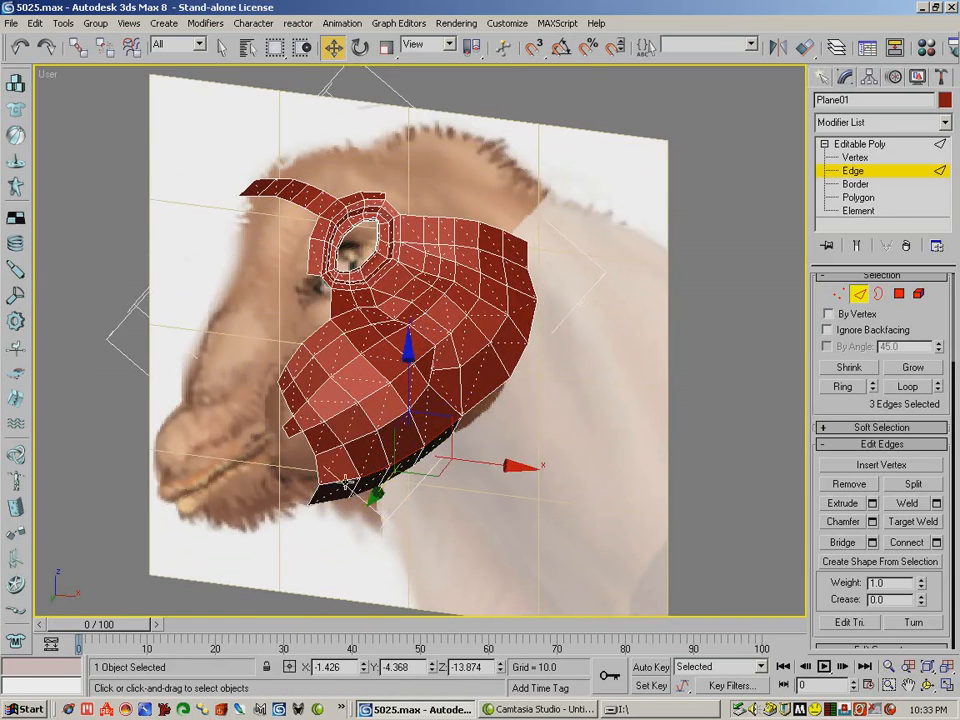
{"action": "left_click", "coordinate": [340, 485], "text": "ctrl"}
{"action": "left_click_drag", "start_coordinate": [388, 405], "coordinate": [443, 458]}
- Switch to vertex editing and lower the rear vertex of the jaw seam along Z to about -8.46
{"action": "left_click", "coordinate": [928, 685]}
{"action": "left_click_drag", "start_coordinate": [465, 405], "coordinate": [316, 419]}
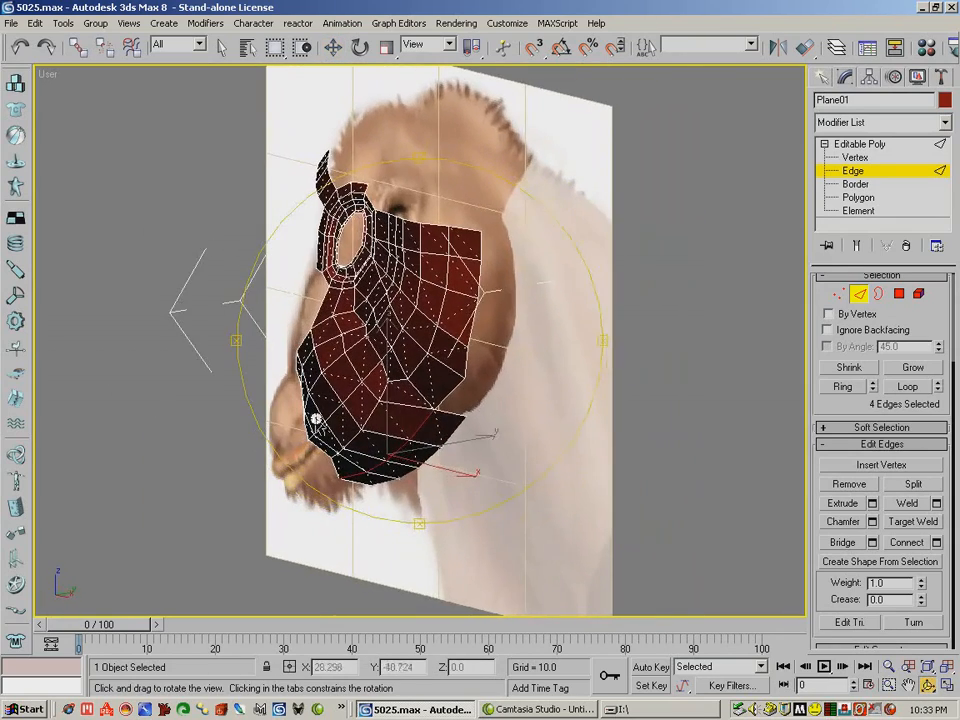
{"action": "left_click", "coordinate": [840, 295]}
{"action": "right_click", "coordinate": [661, 374]}
{"action": "left_click", "coordinate": [411, 441]}
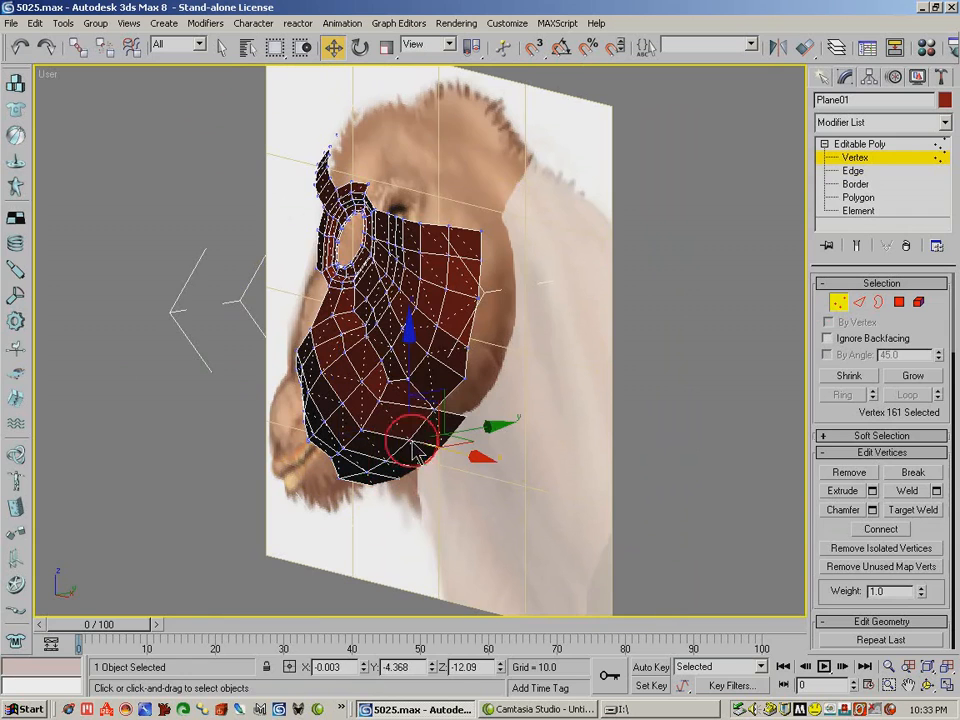
{"action": "left_click", "coordinate": [437, 410]}
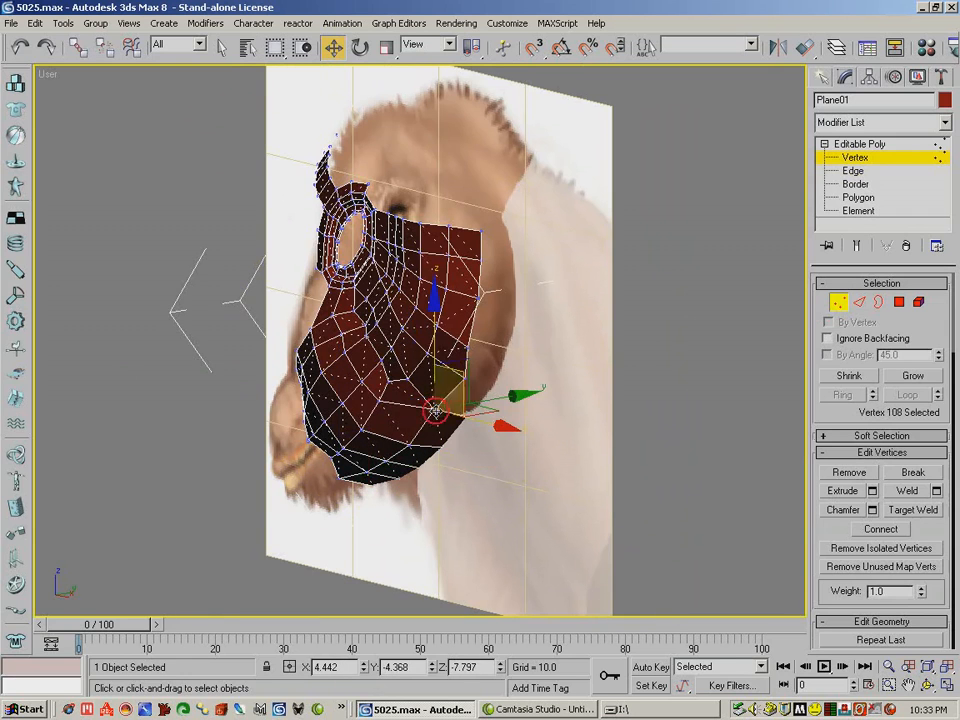
{"action": "left_click_drag", "start_coordinate": [435, 341], "coordinate": [436, 347]}
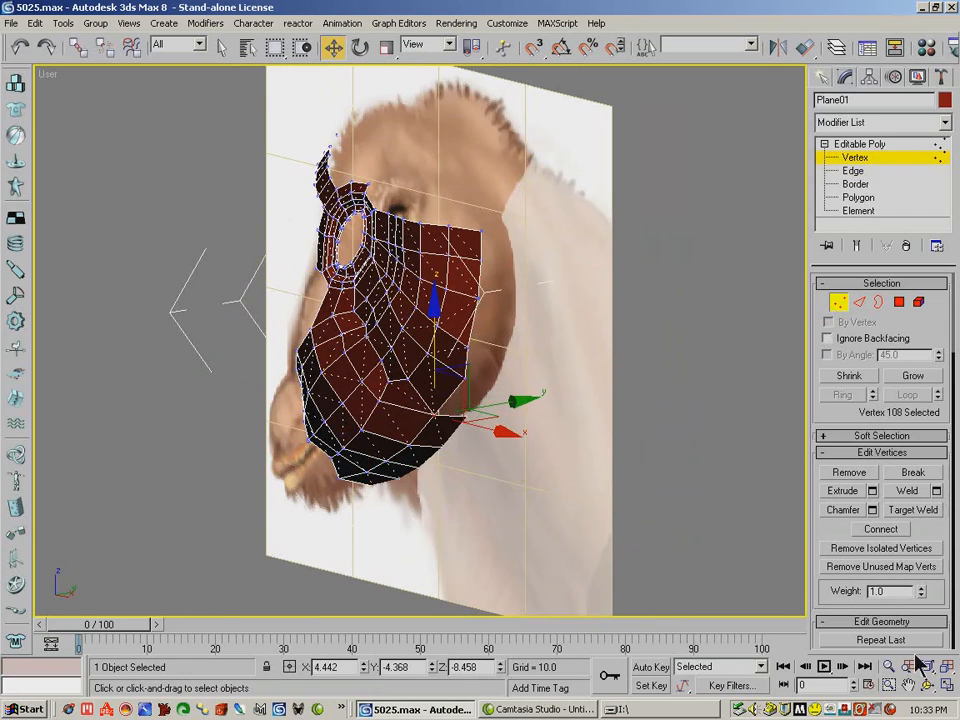
- In the front view, select two upper border edges behind the eye and extend them upward in four segments to the crown
{"action": "left_click", "coordinate": [928, 685]}
{"action": "left_click_drag", "start_coordinate": [440, 420], "coordinate": [359, 281]}
{"action": "key", "text": "f"}
{"action": "left_click", "coordinate": [889, 685]}
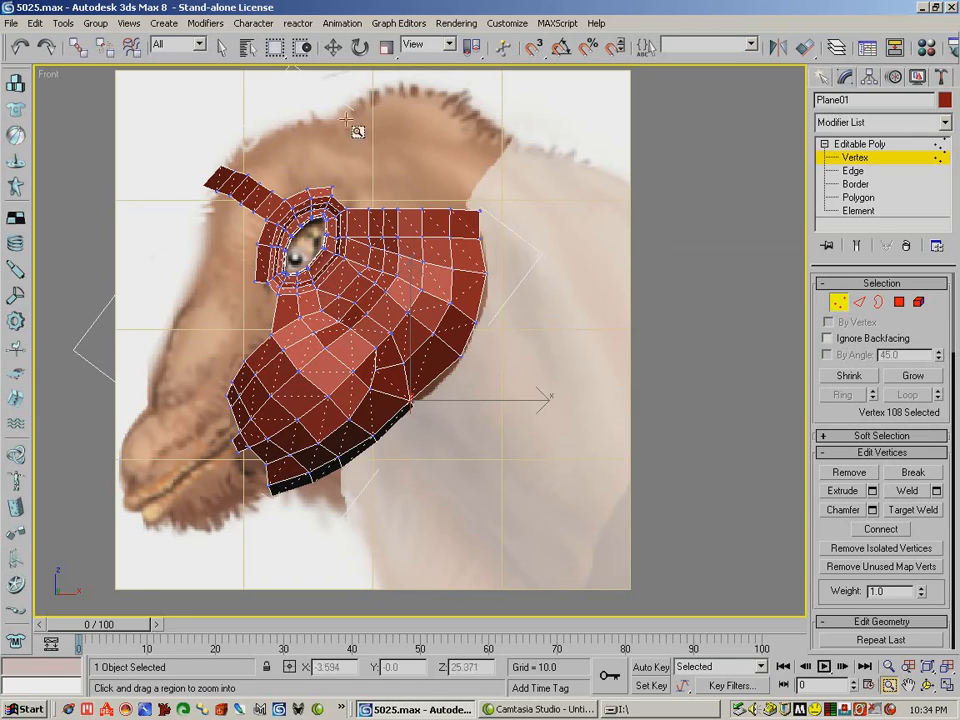
{"action": "left_click", "coordinate": [858, 301]}
{"action": "left_click", "coordinate": [390, 208]}
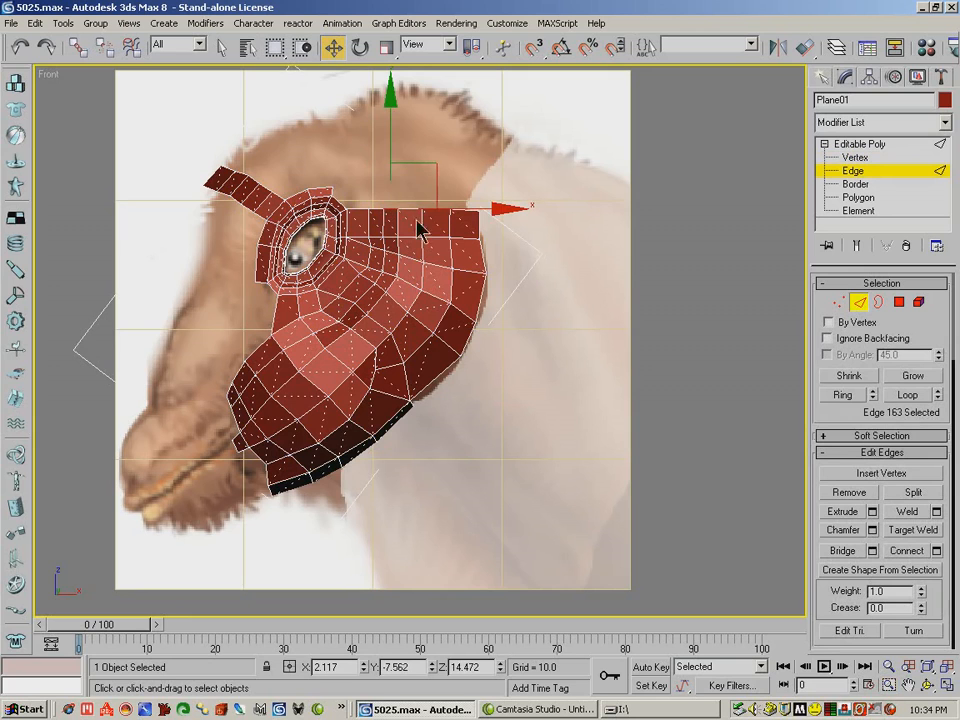
{"action": "left_click", "coordinate": [394, 210], "text": "ctrl"}
{"action": "mouse_move", "coordinate": [385, 154]}
{"action": "left_mouse_down", "text": "shift"}
{"action": "mouse_move", "coordinate": [389, 62]}
{"action": "mouse_move", "coordinate": [380, 40]}
{"action": "mouse_move", "coordinate": [364, 55]}
{"action": "mouse_move", "coordinate": [392, 102]}
{"action": "left_mouse_up", "text": "shift"}
- Rotate the new strip's two end edges and move them forward along the top of the head
{"action": "left_click", "coordinate": [360, 47]}
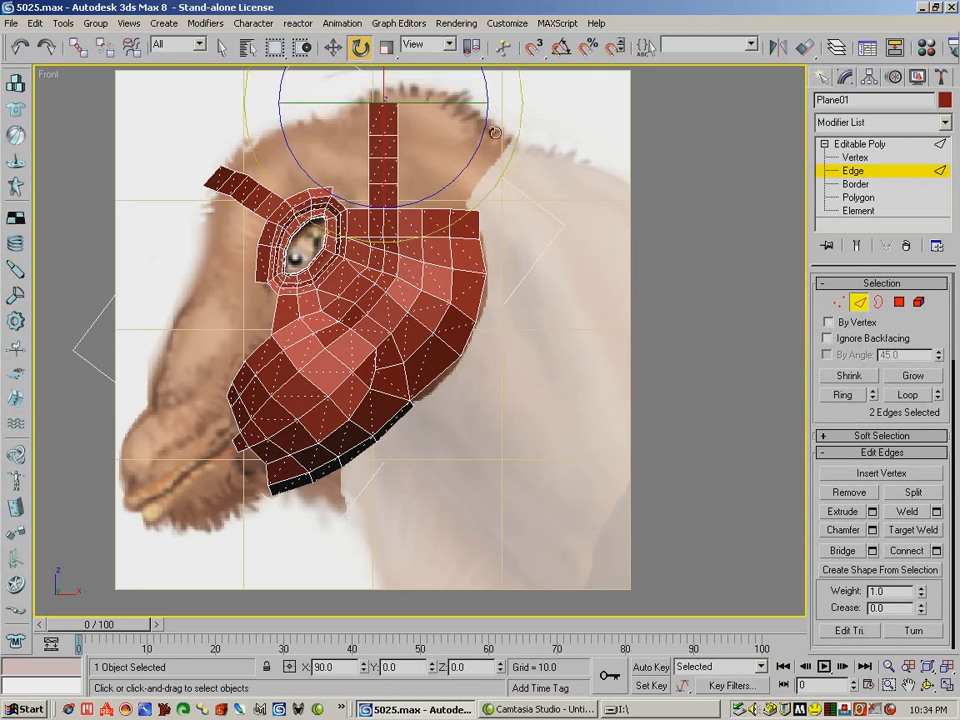
{"action": "left_click_drag", "start_coordinate": [485, 84], "coordinate": [472, 57]}
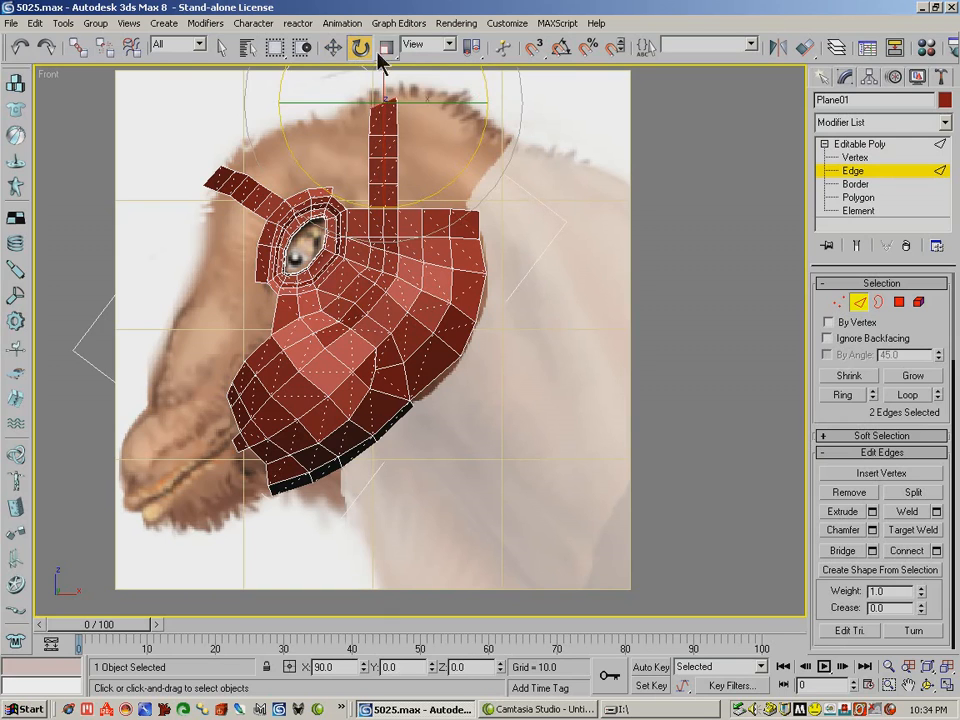
{"action": "left_click", "coordinate": [334, 48]}
{"action": "left_click_drag", "start_coordinate": [398, 88], "coordinate": [367, 127]}
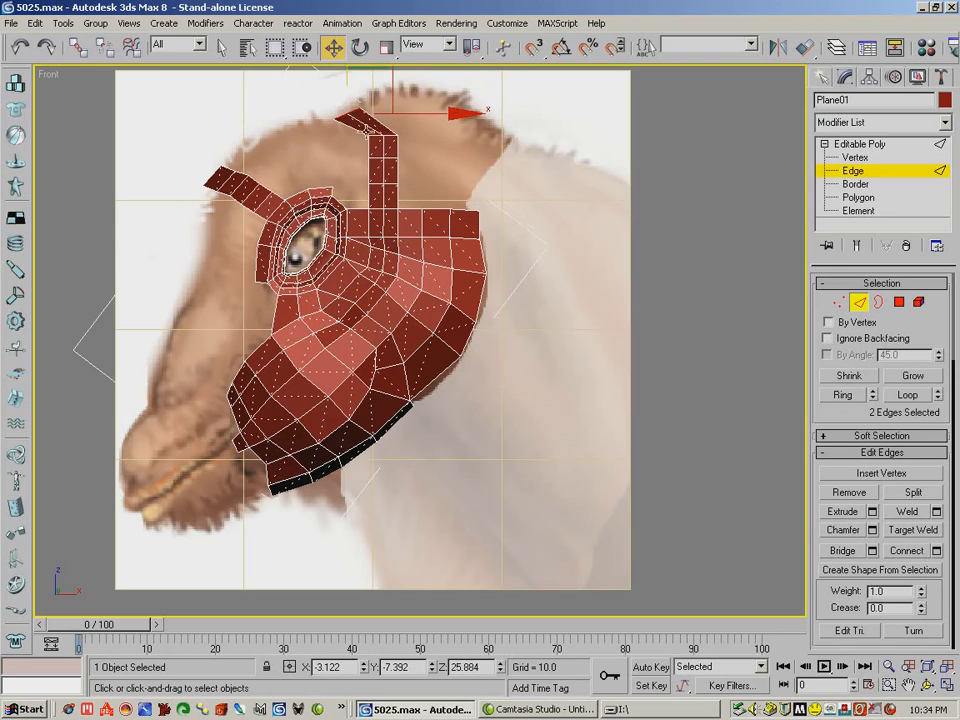
- Rotate and shift the next two rows of cross edges so the strip curves smoothly toward the forehead
{"action": "left_click", "coordinate": [359, 48]}
{"action": "left_click_drag", "start_coordinate": [477, 95], "coordinate": [466, 85]}
{"action": "left_click", "coordinate": [334, 49]}
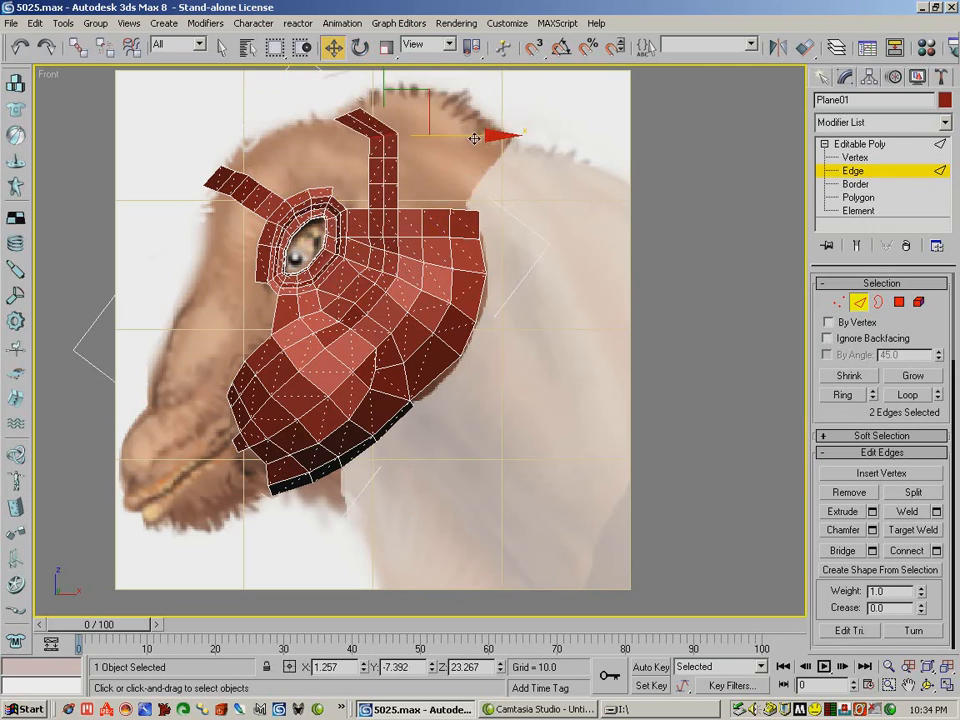
{"action": "left_click_drag", "start_coordinate": [459, 137], "coordinate": [398, 122]}
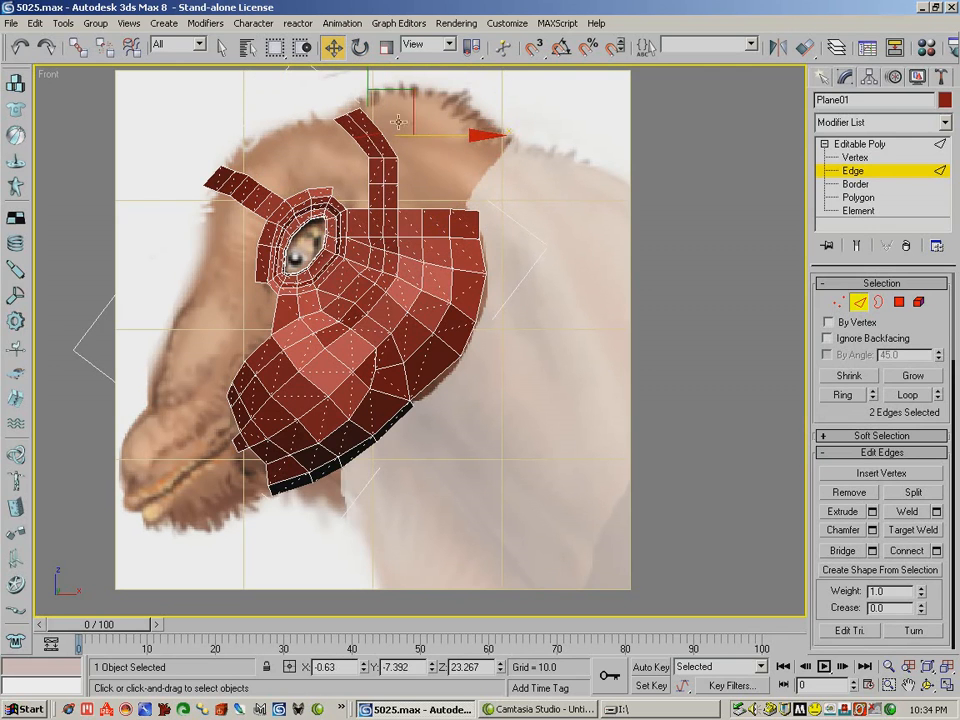
{"action": "left_click", "coordinate": [360, 47]}
{"action": "left_click_drag", "start_coordinate": [470, 158], "coordinate": [436, 160]}
{"action": "left_click", "coordinate": [333, 47]}
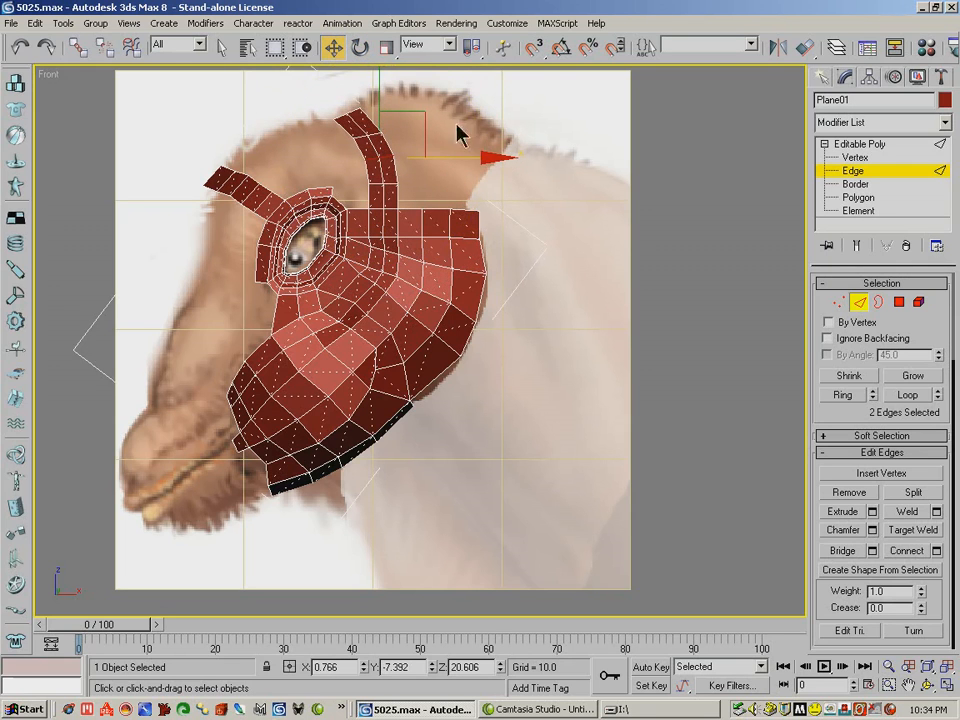
- Move the vertices along the strip's rear border backward and its end corner upward to widen the strip
{"action": "left_click", "coordinate": [840, 302]}
{"action": "left_click", "coordinate": [397, 186]}
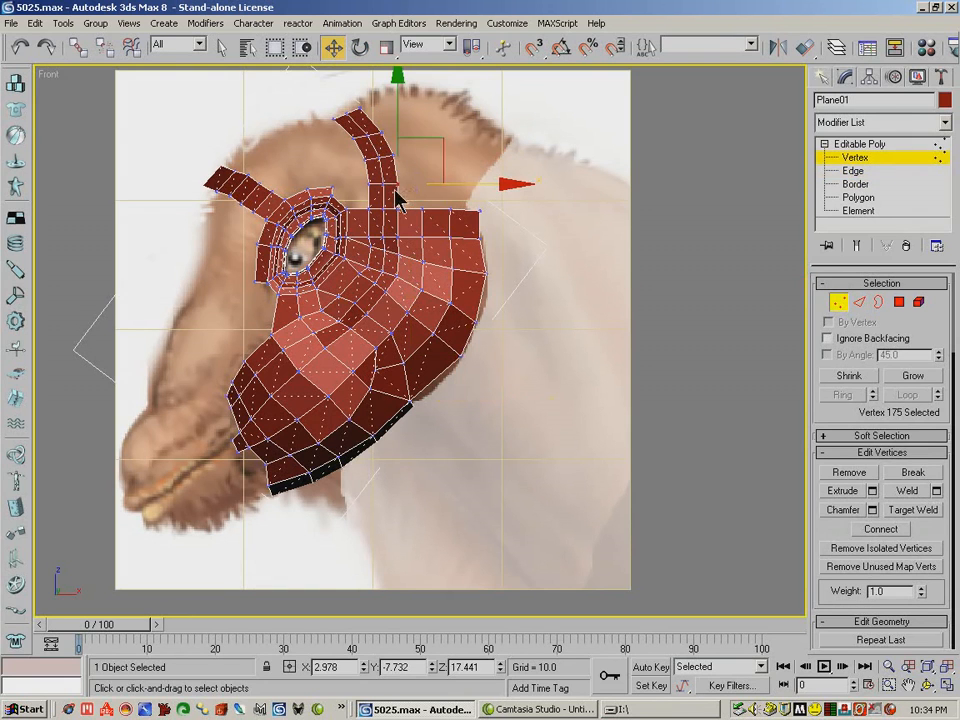
{"action": "left_click_drag", "start_coordinate": [440, 181], "coordinate": [444, 181]}
{"action": "left_click", "coordinate": [402, 156]}
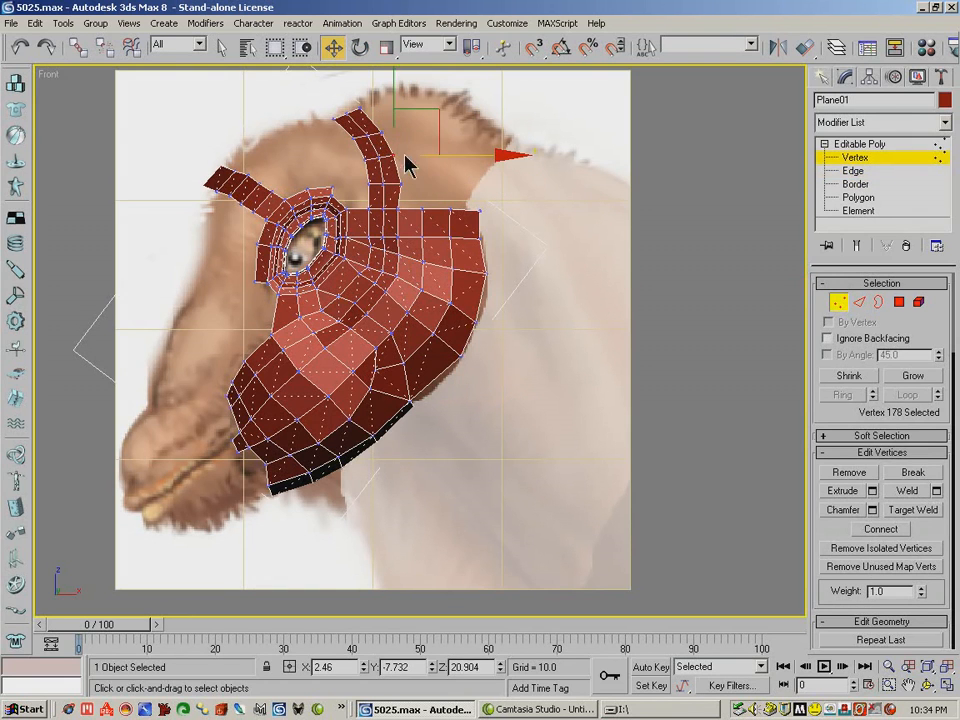
{"action": "left_click", "coordinate": [386, 131]}
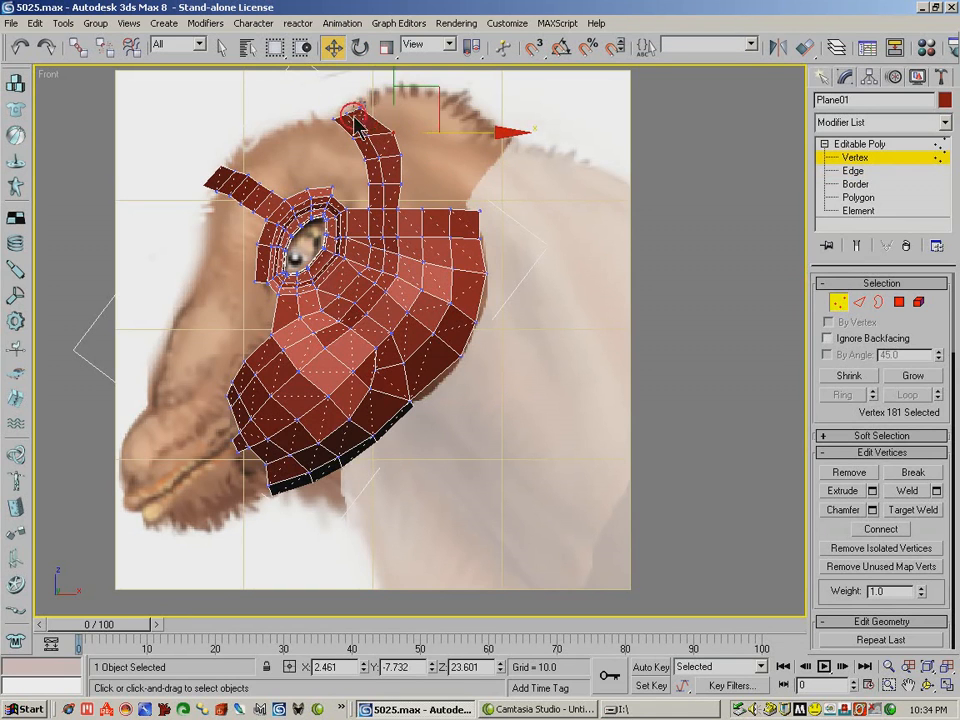
{"action": "left_click", "coordinate": [402, 107]}
{"action": "mouse_move", "coordinate": [398, 88]}
{"action": "left_mouse_down"}
{"action": "mouse_move", "coordinate": [411, 81]}
{"action": "mouse_move", "coordinate": [393, 88]}
{"action": "left_mouse_up"}
- Adjust the strip's middle vertices to even out the spacing between its two columns of polygons
{"action": "left_click", "coordinate": [345, 117]}
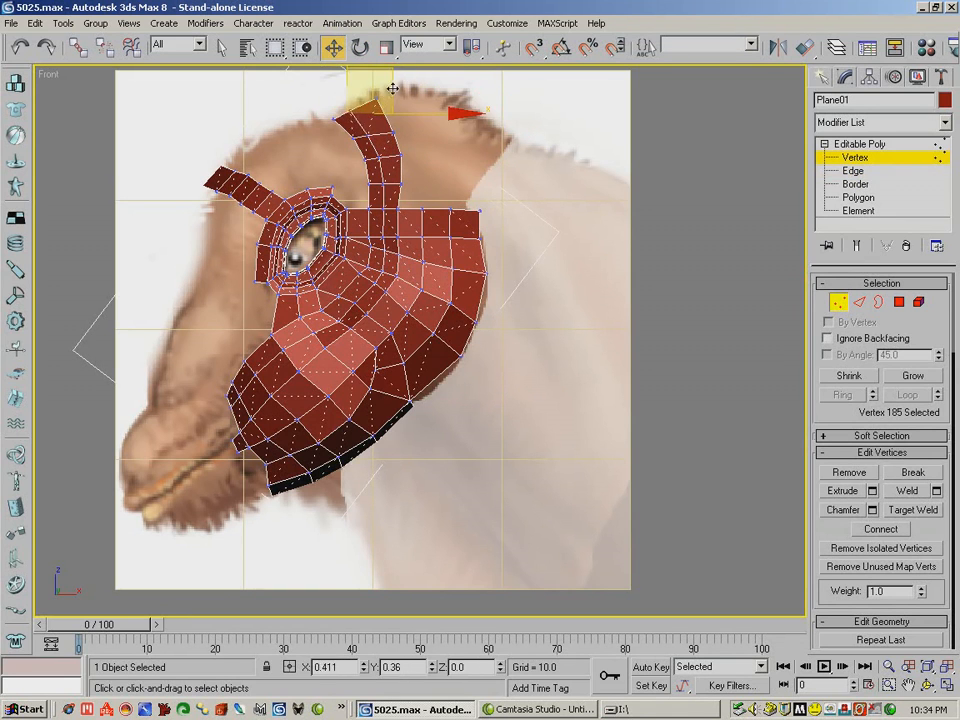
{"action": "left_click", "coordinate": [372, 146]}
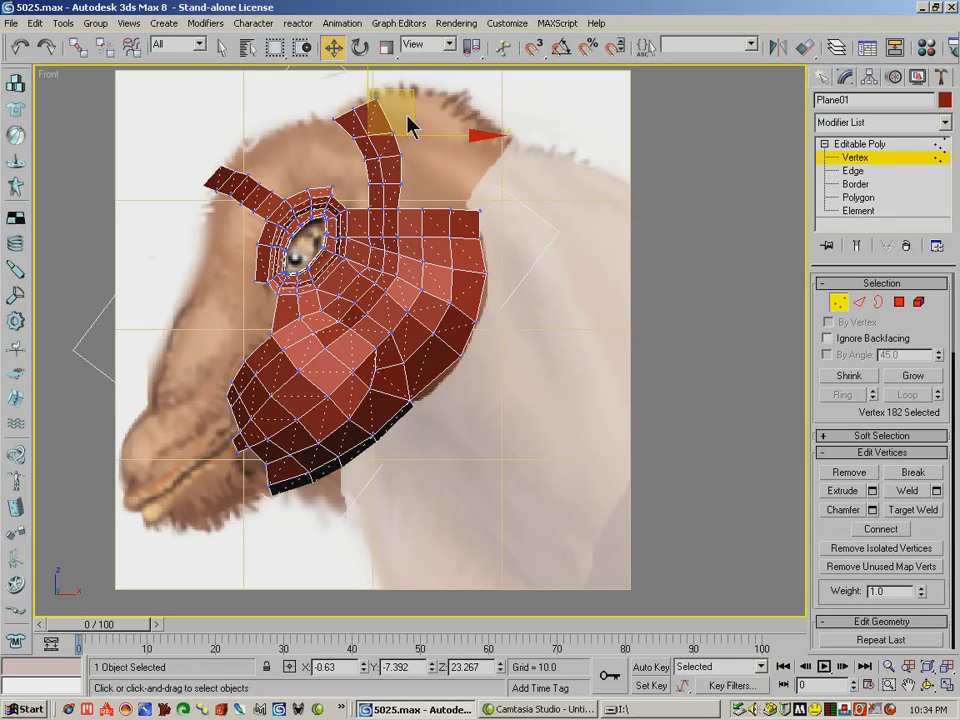
{"action": "left_click_drag", "start_coordinate": [413, 108], "coordinate": [418, 103]}
{"action": "left_click", "coordinate": [379, 167]}
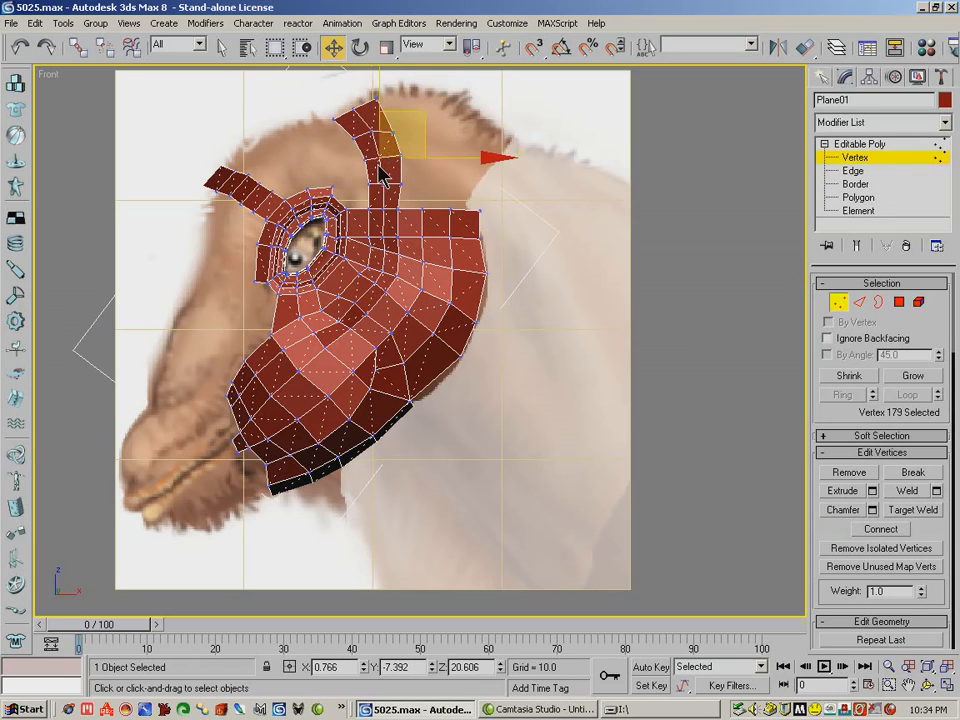
{"action": "left_click", "coordinate": [426, 150]}
{"action": "left_click", "coordinate": [385, 155]}
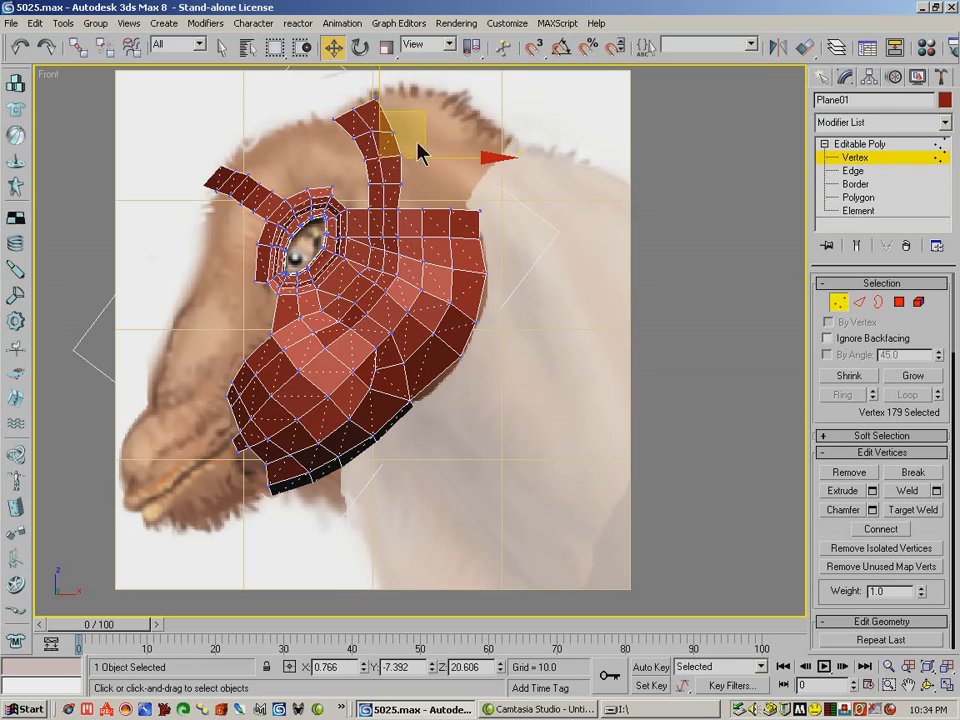
{"action": "left_click_drag", "start_coordinate": [427, 136], "coordinate": [430, 130]}
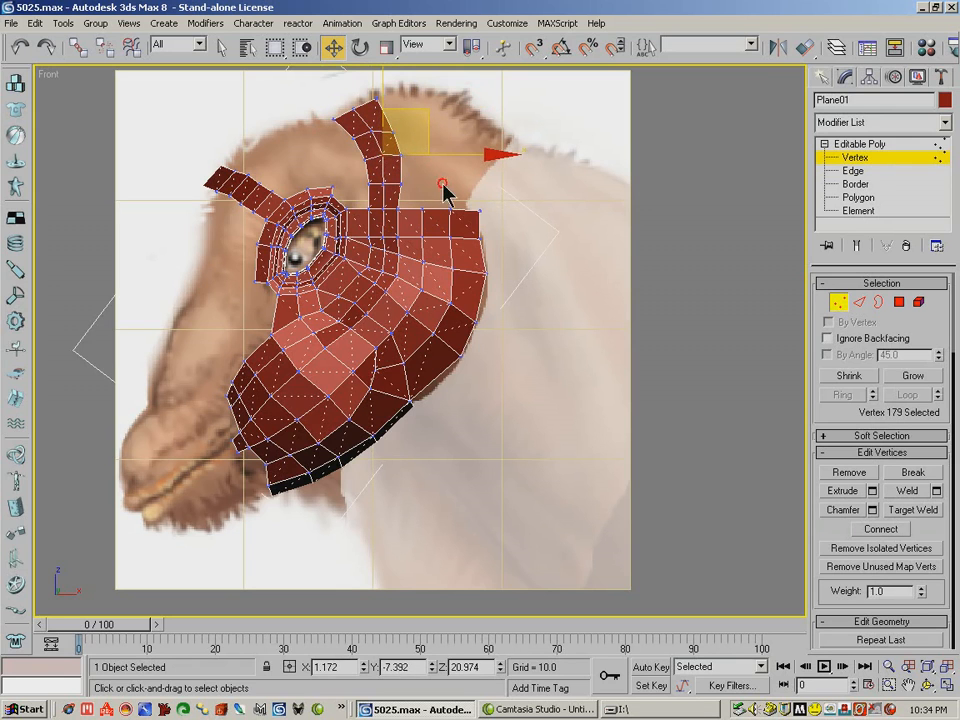
{"action": "left_click", "coordinate": [350, 135]}
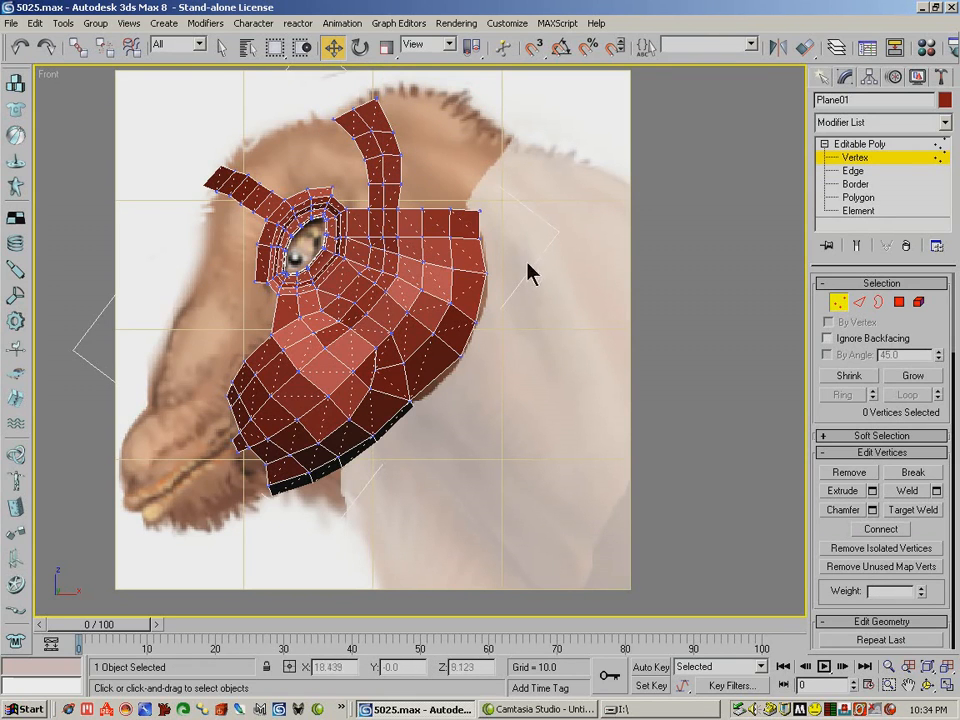
- Select the six vertices in the crown strip's upper two rows and move them inward along Y
{"action": "left_click", "coordinate": [928, 686]}
{"action": "left_click_drag", "start_coordinate": [300, 258], "coordinate": [370, 72]}
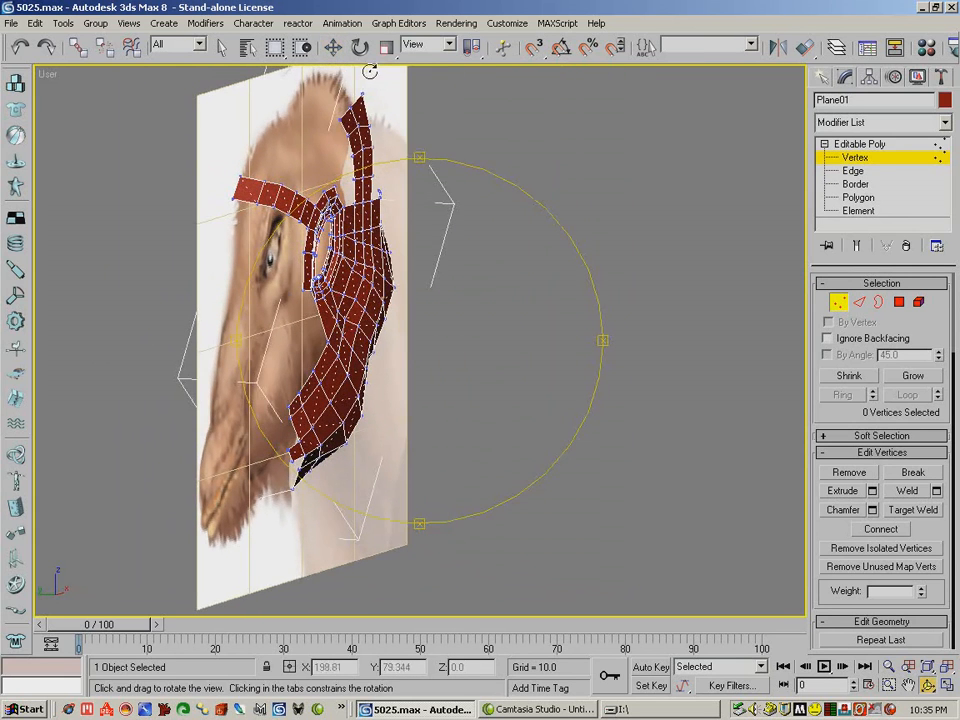
{"action": "right_click", "coordinate": [345, 90]}
{"action": "left_click_drag", "start_coordinate": [345, 167], "coordinate": [398, 187]}
{"action": "left_click_drag", "start_coordinate": [302, 170], "coordinate": [386, 139]}
{"action": "left_click_drag", "start_coordinate": [282, 113], "coordinate": [268, 111]}
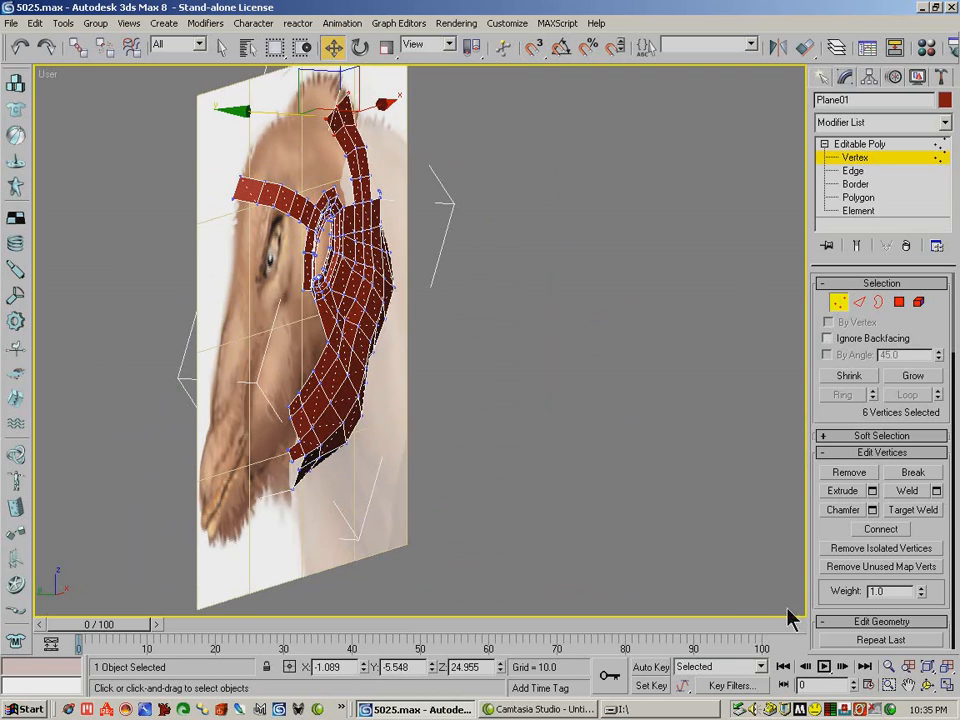
- Pull the strip's end vertices along Y toward the reference plane, shift the second row inward, and raise the upper rows slightly
{"action": "left_click", "coordinate": [928, 684]}
{"action": "left_click_drag", "start_coordinate": [478, 446], "coordinate": [389, 305]}
{"action": "left_click", "coordinate": [333, 47]}
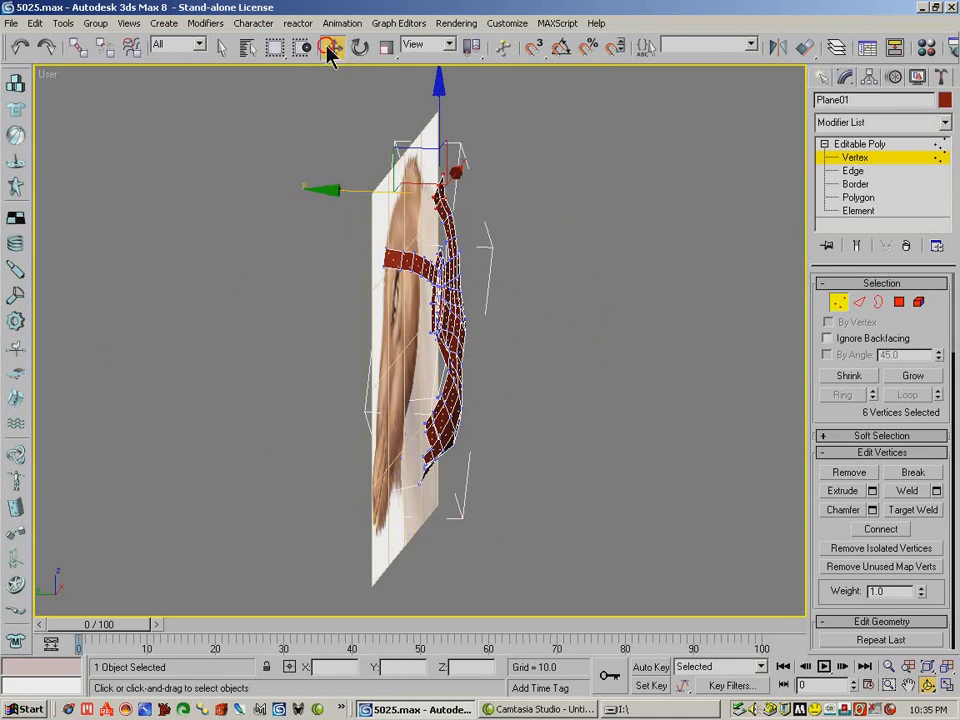
{"action": "left_click", "coordinate": [443, 198]}
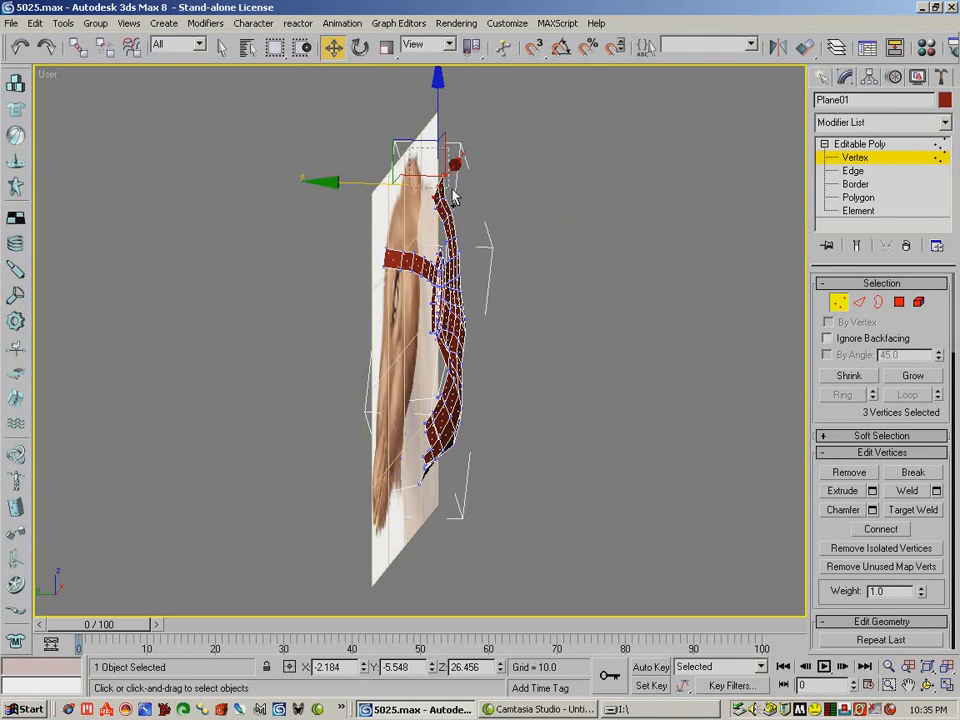
{"action": "left_click_drag", "start_coordinate": [390, 180], "coordinate": [328, 179]}
{"action": "left_click_drag", "start_coordinate": [428, 208], "coordinate": [386, 200]}
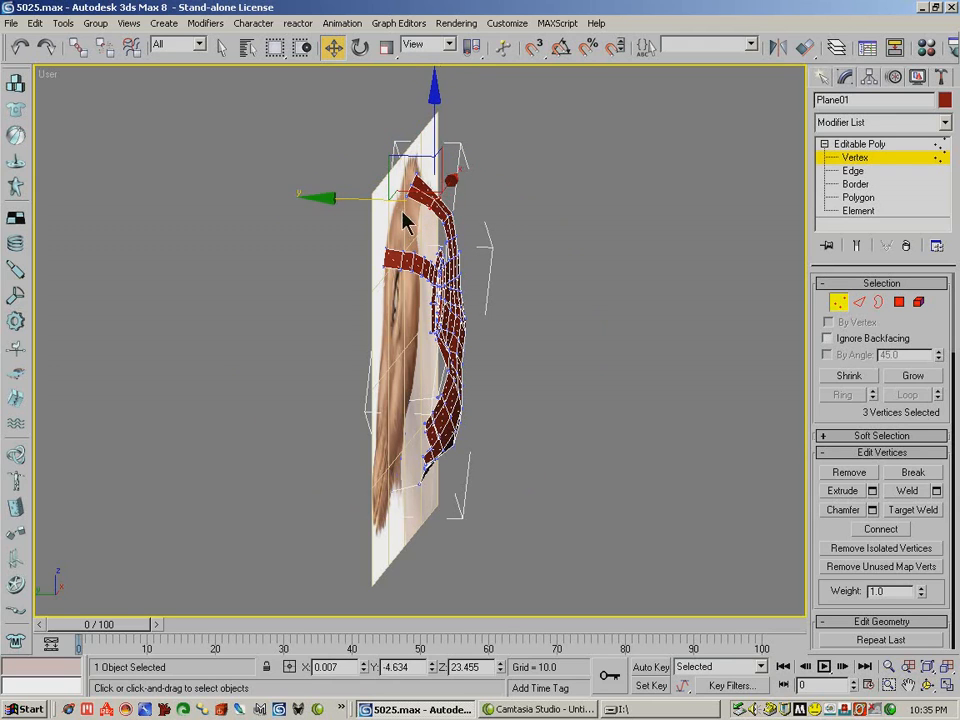
{"action": "left_click_drag", "start_coordinate": [437, 149], "coordinate": [437, 144]}
{"action": "left_click_drag", "start_coordinate": [462, 208], "coordinate": [438, 222]}
{"action": "left_click_drag", "start_coordinate": [447, 158], "coordinate": [447, 154]}
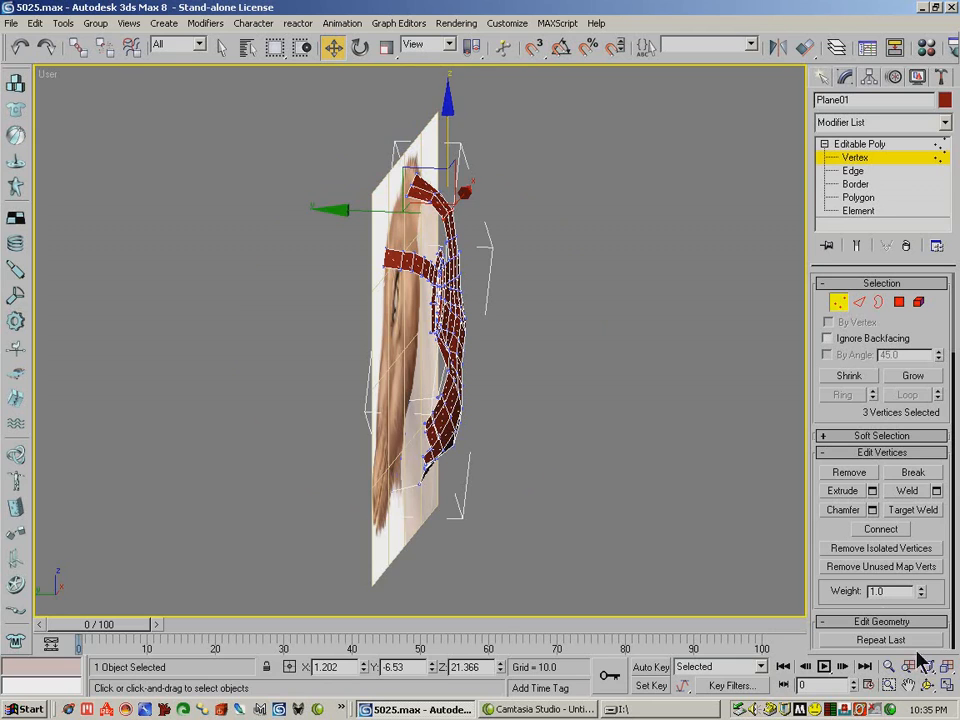
- Move the crown strip's three end vertices further along Y to the head's centre and reselect the second row
{"action": "left_click", "coordinate": [928, 686]}
{"action": "left_click_drag", "start_coordinate": [443, 354], "coordinate": [421, 217]}
{"action": "left_click", "coordinate": [333, 47]}
{"action": "left_click_drag", "start_coordinate": [364, 181], "coordinate": [343, 181]}
{"action": "left_click_drag", "start_coordinate": [434, 200], "coordinate": [454, 208]}
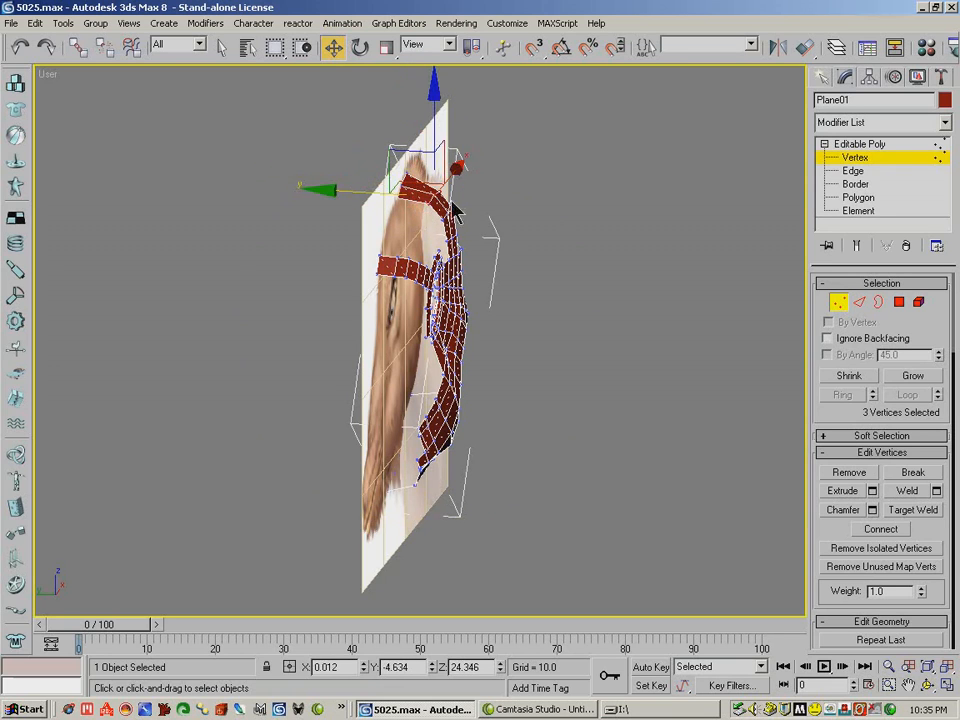
- Connect the three lengthwise edges of the crown strip's last segment and raise the resulting edges along Z to about 26.2
{"action": "left_click", "coordinate": [925, 683]}
{"action": "left_click_drag", "start_coordinate": [379, 323], "coordinate": [312, 331]}
{"action": "left_click", "coordinate": [861, 304]}
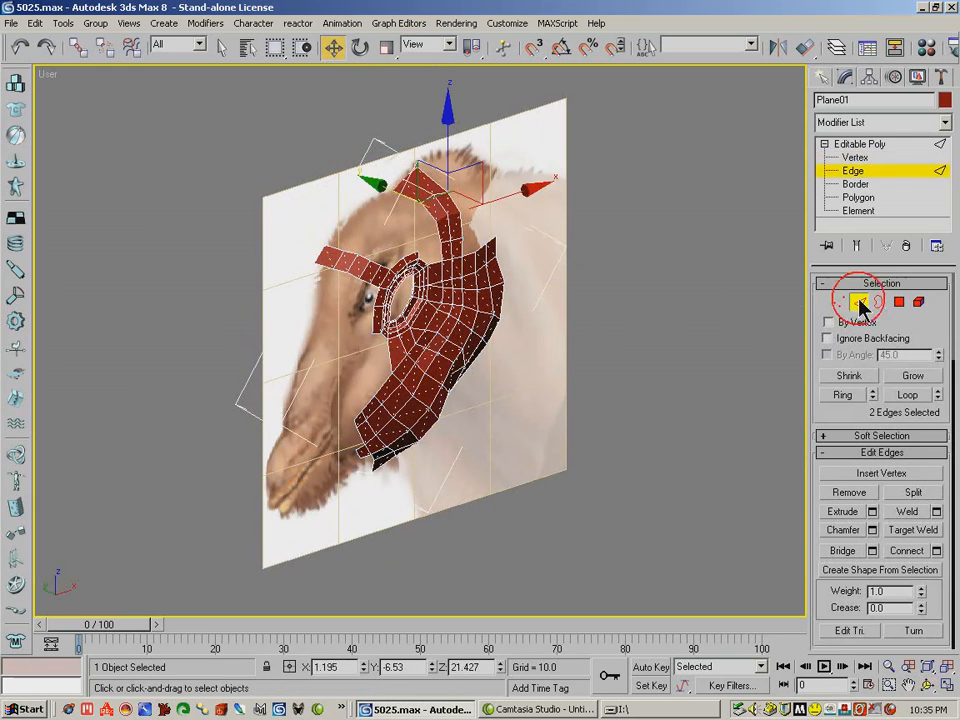
{"action": "left_click", "coordinate": [431, 190]}
{"action": "left_click", "coordinate": [416, 195], "text": "ctrl"}
{"action": "left_click", "coordinate": [418, 202], "text": "ctrl"}
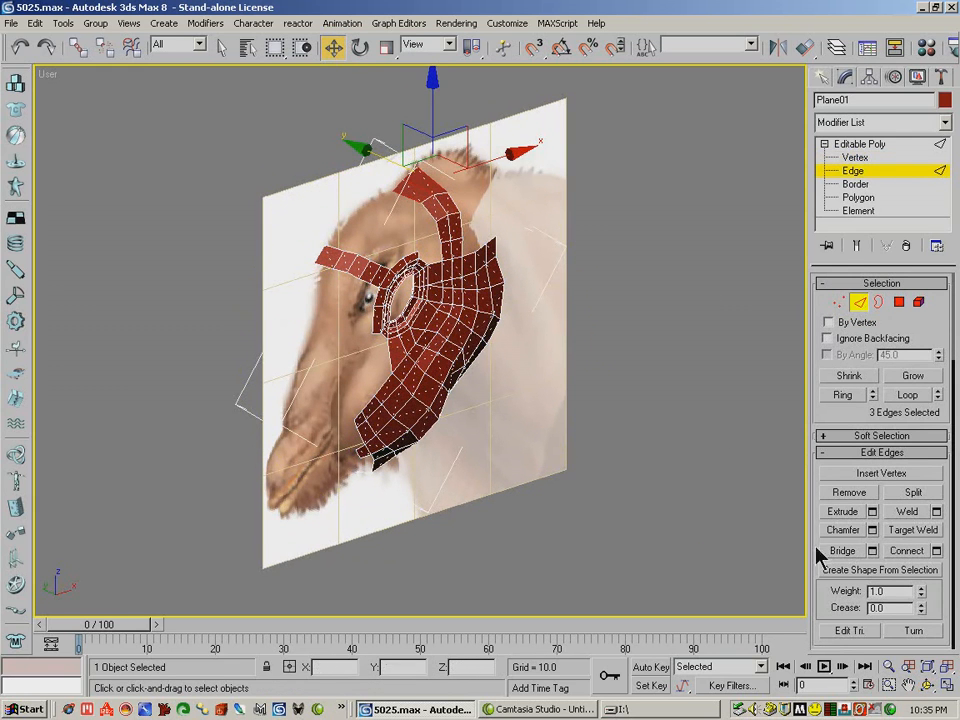
{"action": "left_click", "coordinate": [922, 553]}
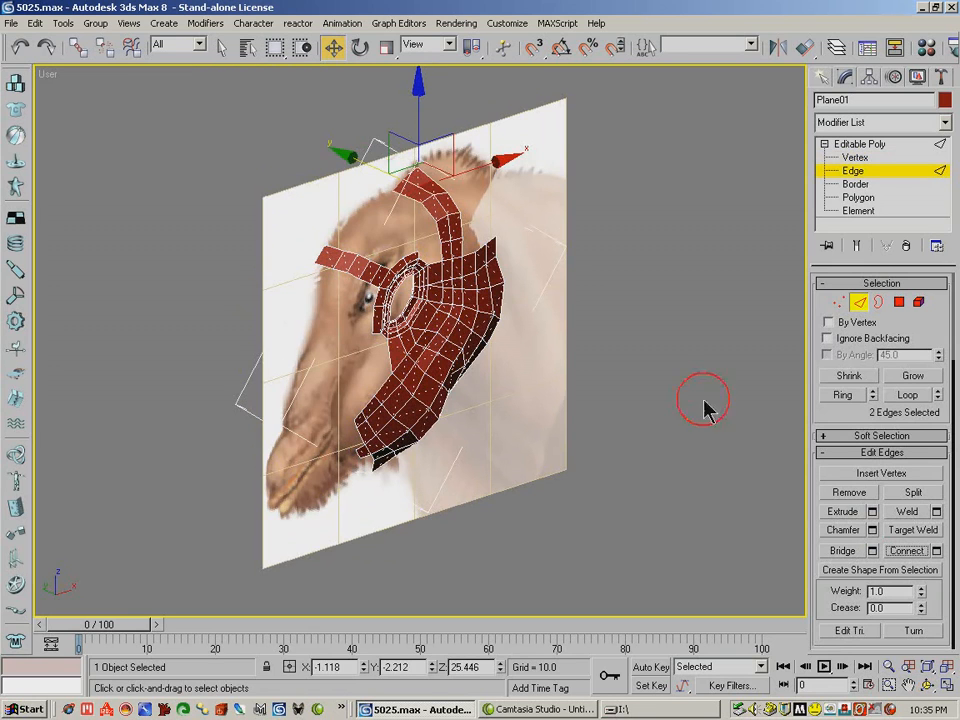
{"action": "left_click_drag", "start_coordinate": [416, 129], "coordinate": [418, 123]}
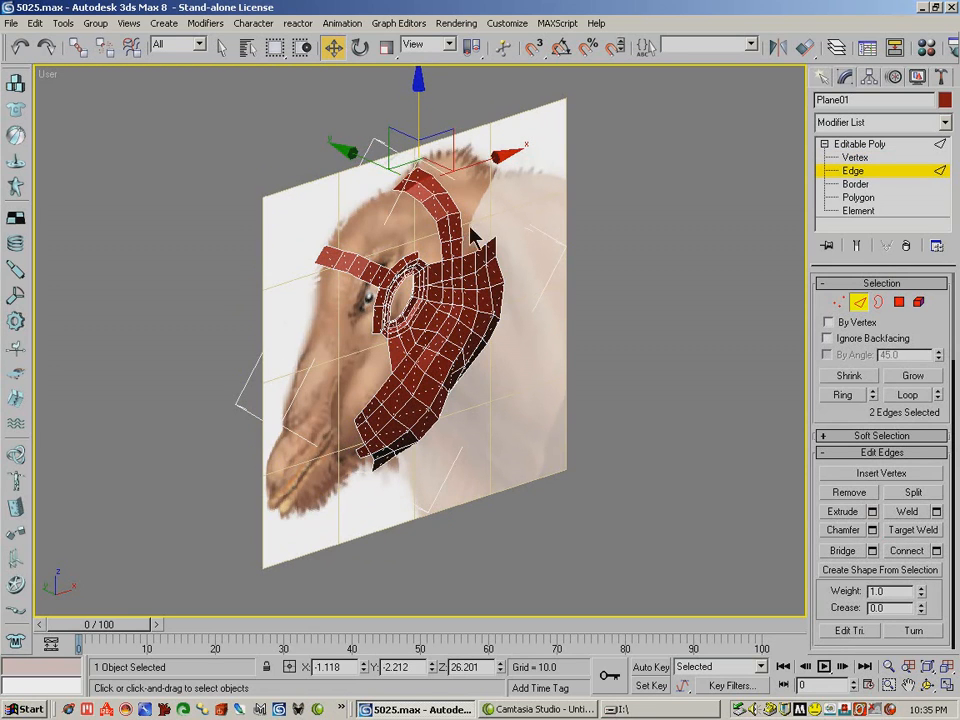
{"action": "left_click", "coordinate": [929, 686]}
{"action": "left_click_drag", "start_coordinate": [400, 309], "coordinate": [440, 289]}
{"action": "left_click", "coordinate": [333, 47]}
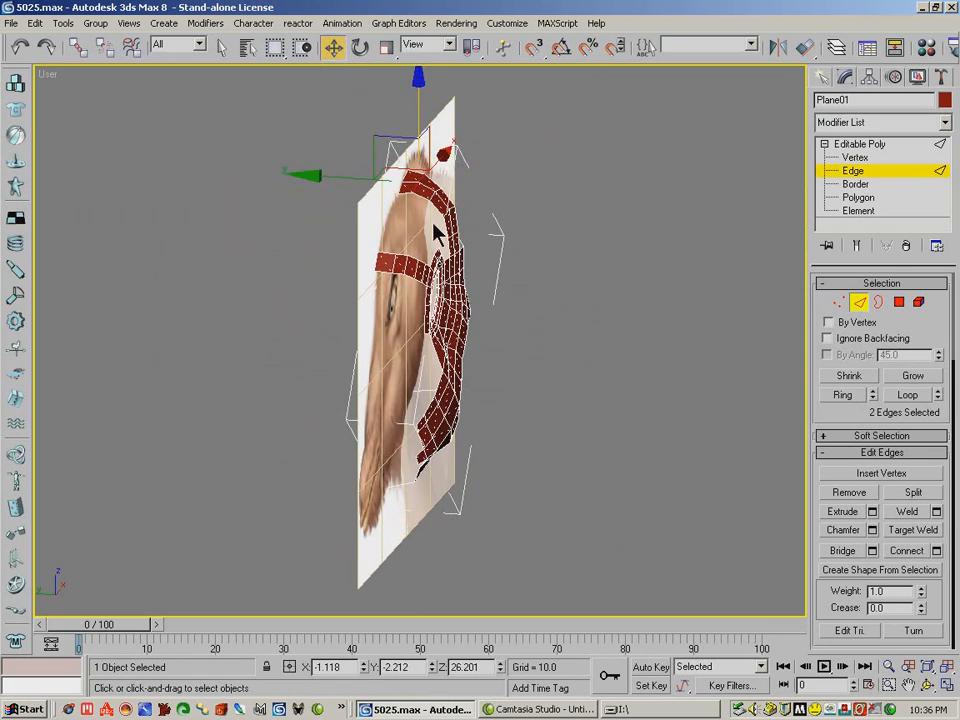
- Select the crown strip's next row of two crosswise edges and move them to about Y -5.3 and Z 24.5
{"action": "left_click", "coordinate": [436, 197]}
{"action": "left_click", "coordinate": [453, 195], "text": "ctrl"}
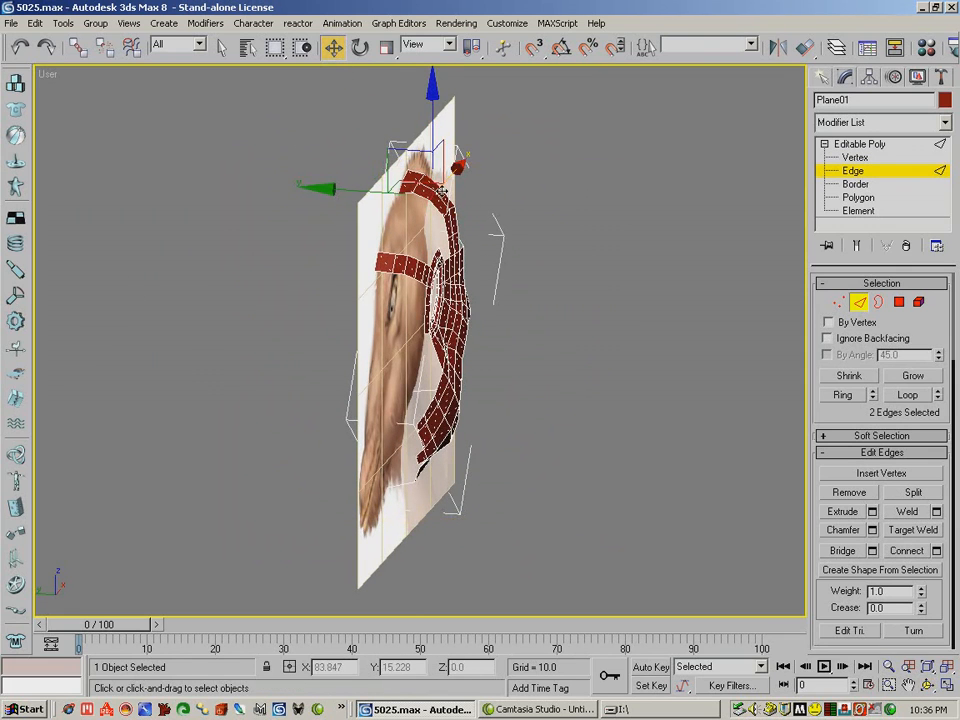
{"action": "left_click", "coordinate": [442, 193]}
{"action": "left_click", "coordinate": [442, 191]}
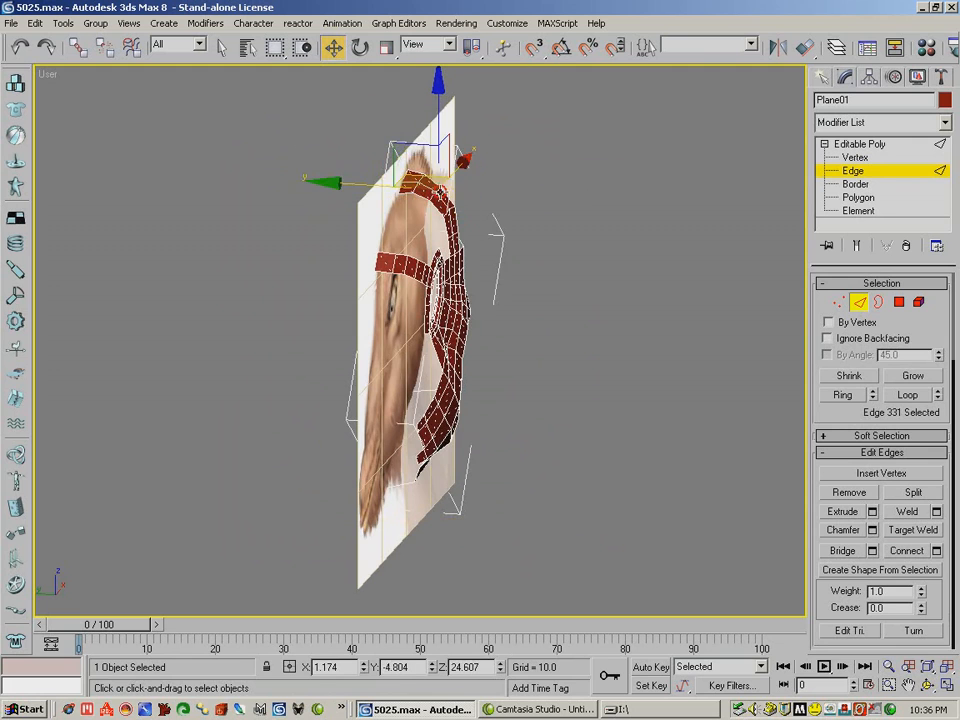
{"action": "left_click", "coordinate": [433, 197], "text": "ctrl"}
{"action": "left_click_drag", "start_coordinate": [436, 147], "coordinate": [436, 141]}
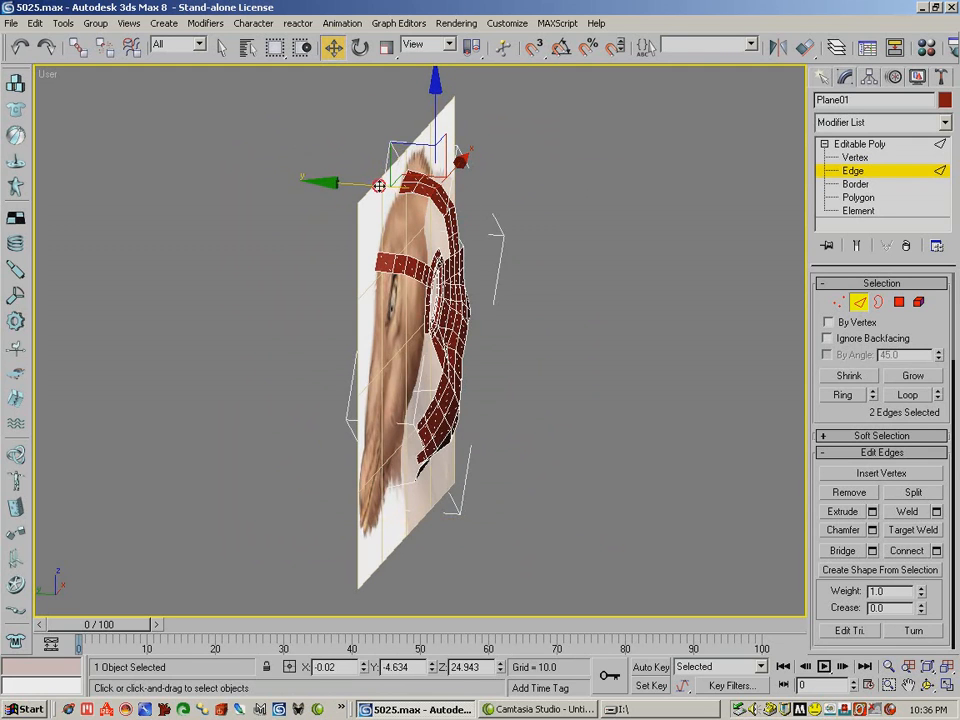
{"action": "left_click_drag", "start_coordinate": [383, 185], "coordinate": [384, 184]}
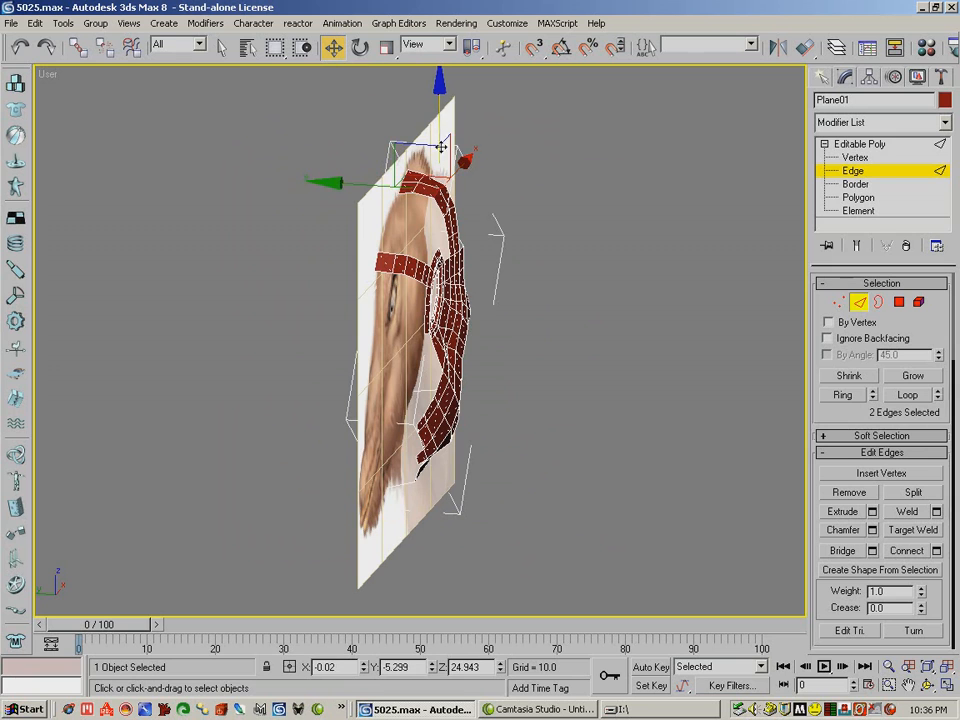
{"action": "left_click_drag", "start_coordinate": [436, 127], "coordinate": [435, 131]}
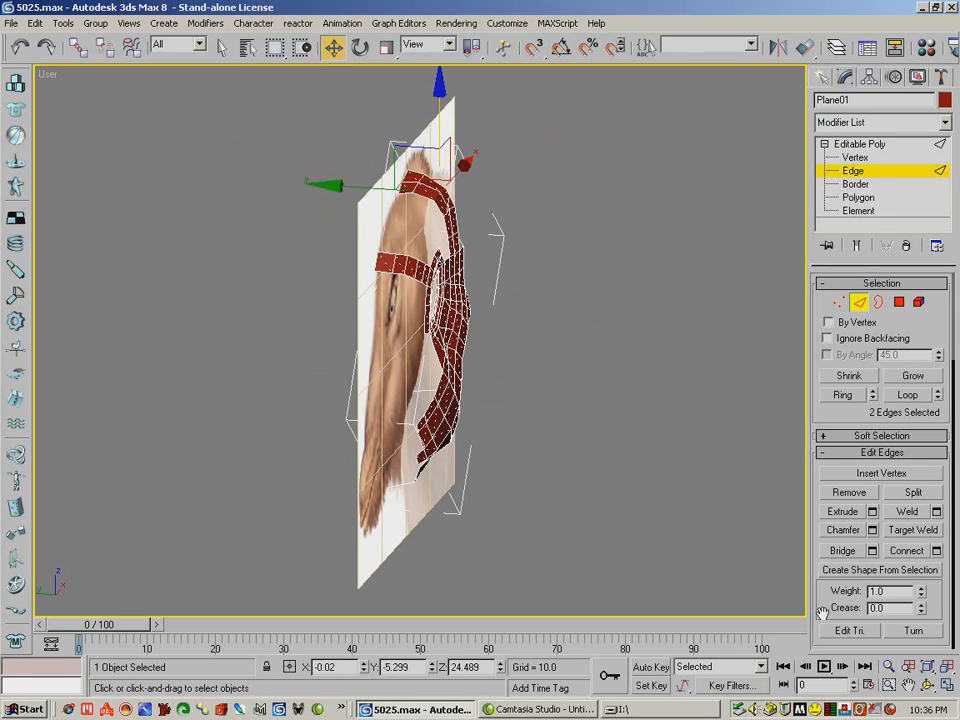
- Select the vertices around the eye, enable soft selection with a falloff of 8.0, and shift them along Y
{"action": "left_click", "coordinate": [928, 689]}
{"action": "left_click_drag", "start_coordinate": [439, 376], "coordinate": [465, 363]}
{"action": "left_click", "coordinate": [838, 302]}
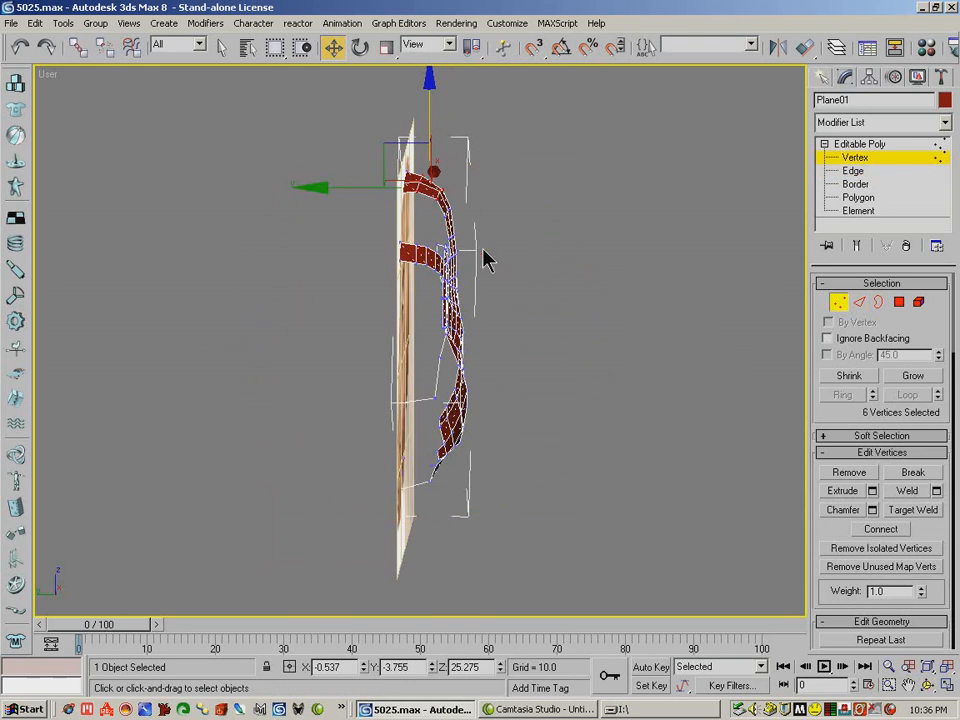
{"action": "left_click_drag", "start_coordinate": [435, 284], "coordinate": [436, 282]}
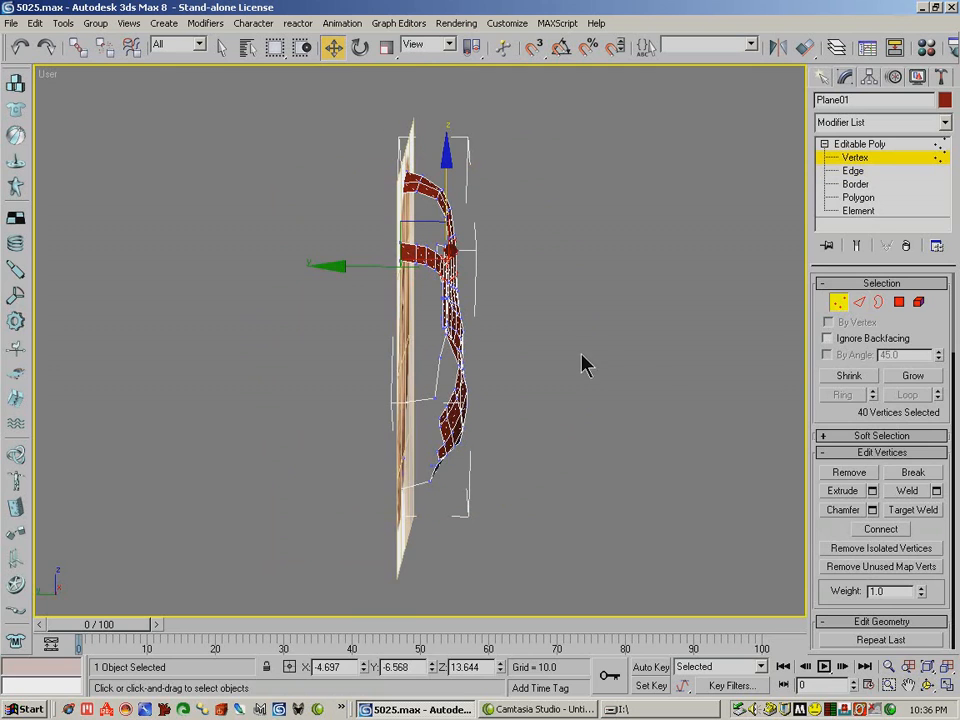
{"action": "left_click", "coordinate": [834, 437]}
{"action": "left_click", "coordinate": [828, 299]}
{"action": "left_click_drag", "start_coordinate": [923, 350], "coordinate": [915, 396]}
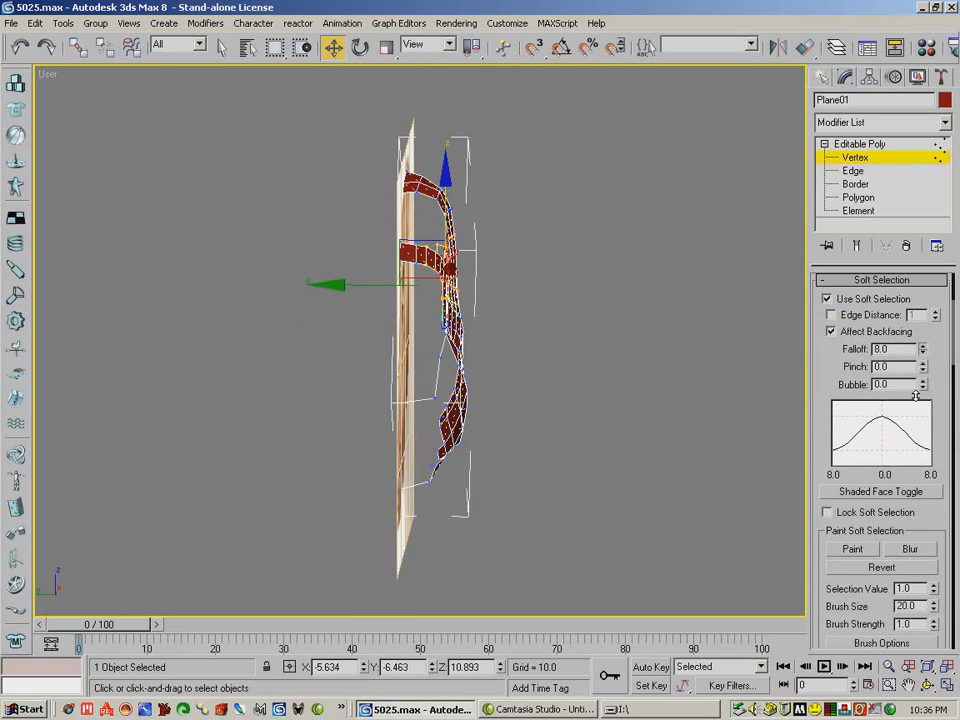
{"action": "left_click_drag", "start_coordinate": [382, 285], "coordinate": [330, 317]}
- Shift the soft-selected cheek vertices and the front jaw vertices along Y, placing the jaw ones at about Y -8.57
{"action": "left_click", "coordinate": [928, 684]}
{"action": "left_click", "coordinate": [334, 46]}
{"action": "mouse_move", "coordinate": [433, 293]}
{"action": "left_mouse_down"}
{"action": "mouse_move", "coordinate": [470, 325]}
{"action": "mouse_move", "coordinate": [443, 306]}
{"action": "left_mouse_up"}
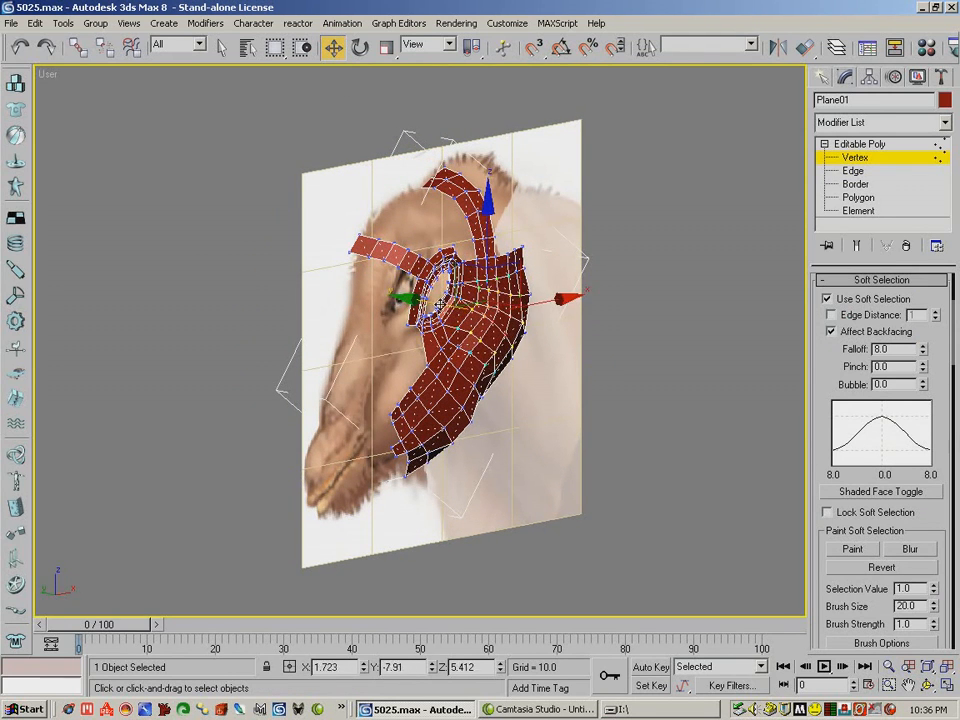
{"action": "left_click", "coordinate": [430, 419]}
{"action": "left_click_drag", "start_coordinate": [371, 396], "coordinate": [384, 393]}
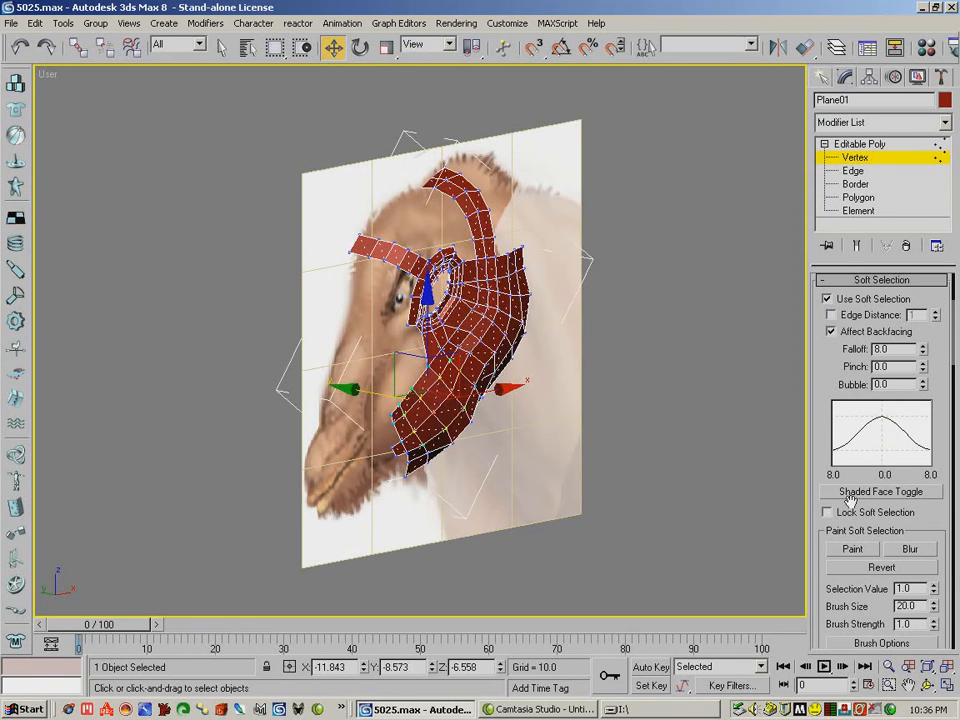
- Select the vertices at the lower end of the eye ring and move them slightly along Y
{"action": "left_click", "coordinate": [928, 685]}
{"action": "left_click_drag", "start_coordinate": [600, 516], "coordinate": [333, 290]}
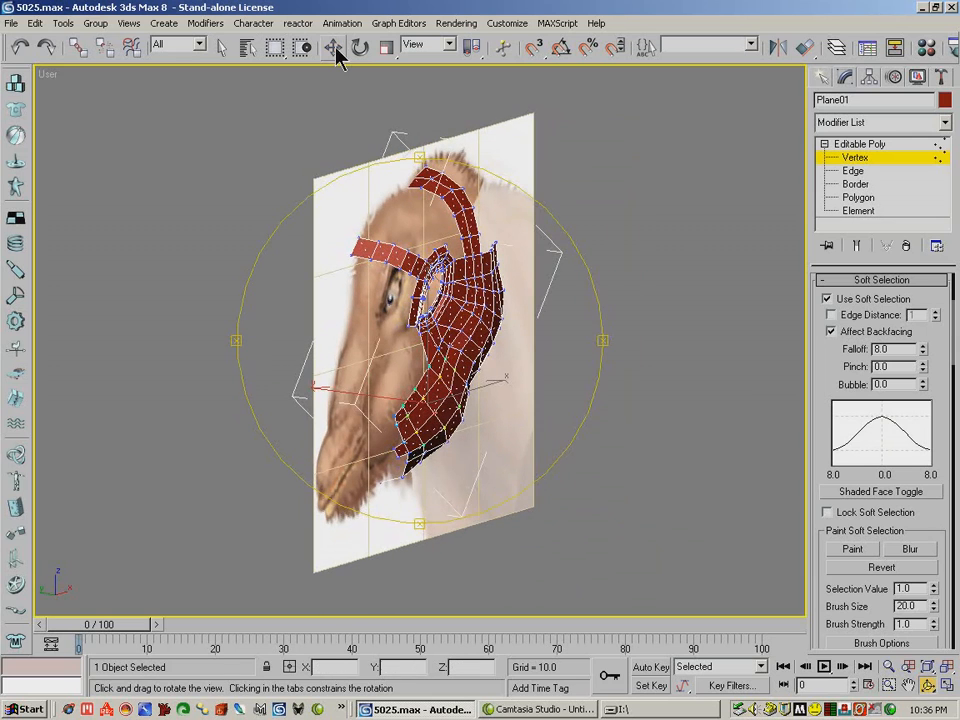
{"action": "left_click", "coordinate": [334, 47]}
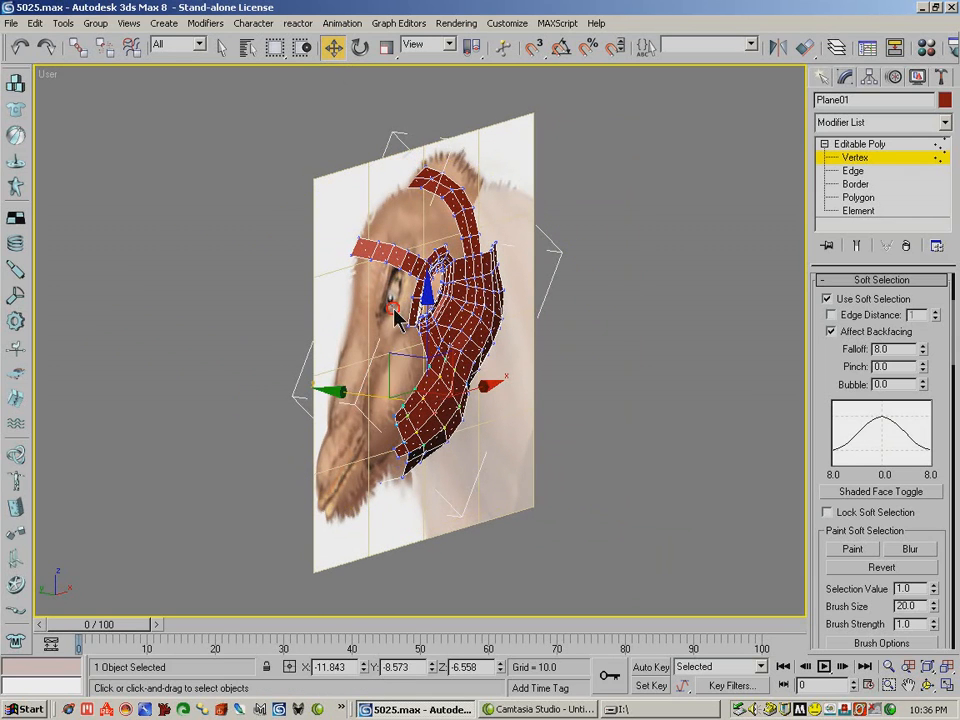
{"action": "left_click_drag", "start_coordinate": [431, 334], "coordinate": [433, 336]}
{"action": "left_click_drag", "start_coordinate": [370, 297], "coordinate": [368, 298]}
- Reduce the soft selection falloff to 7.04 and move the lower eye-ring vertices along Y
{"action": "left_click", "coordinate": [928, 685]}
{"action": "left_click_drag", "start_coordinate": [471, 381], "coordinate": [505, 382]}
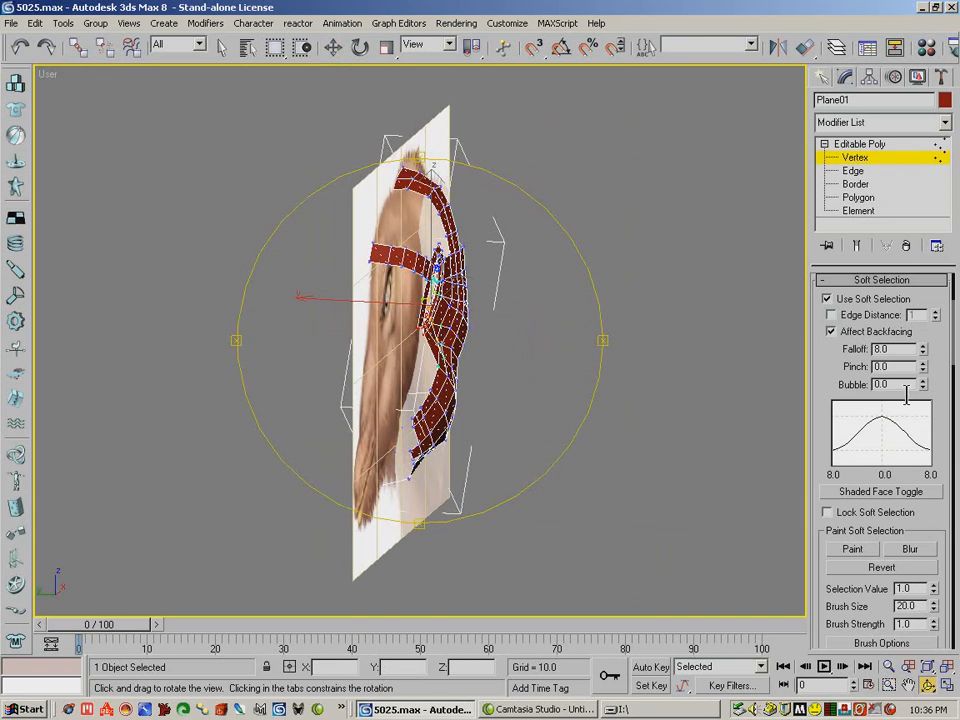
{"action": "left_click_drag", "start_coordinate": [924, 355], "coordinate": [924, 366]}
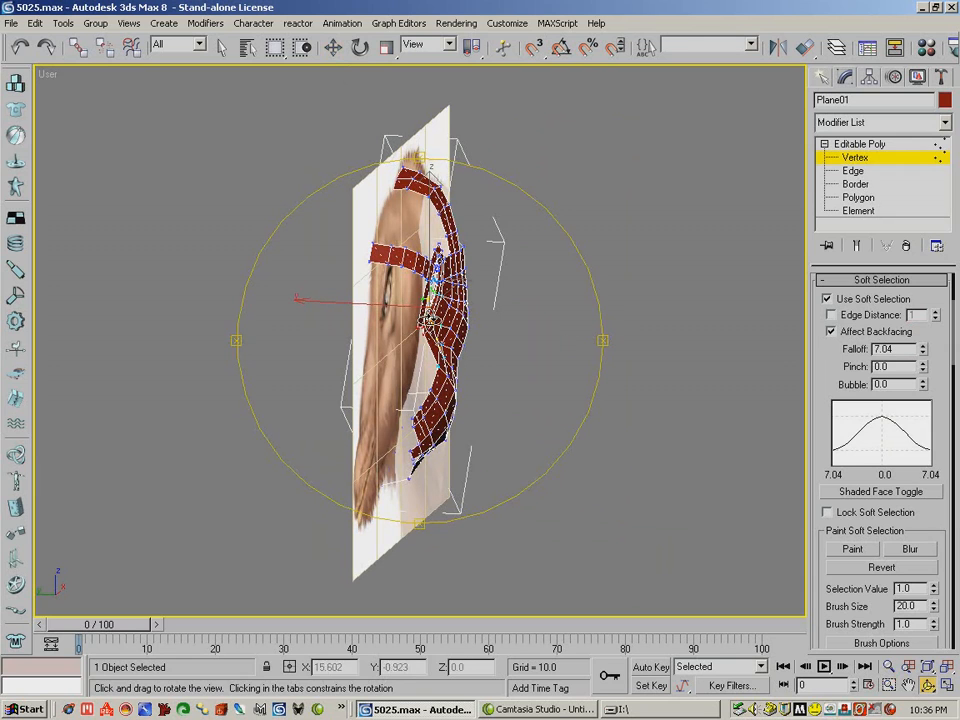
{"action": "key", "text": "w"}
{"action": "left_click_drag", "start_coordinate": [367, 304], "coordinate": [378, 275]}
- Reduce the soft selection falloff to 4.365 and move the eye opening's rim vertices along Y to about -7.57
{"action": "left_click", "coordinate": [437, 270]}
{"action": "left_click", "coordinate": [928, 688]}
{"action": "left_click_drag", "start_coordinate": [476, 396], "coordinate": [251, 399]}
{"action": "left_click", "coordinate": [333, 47]}
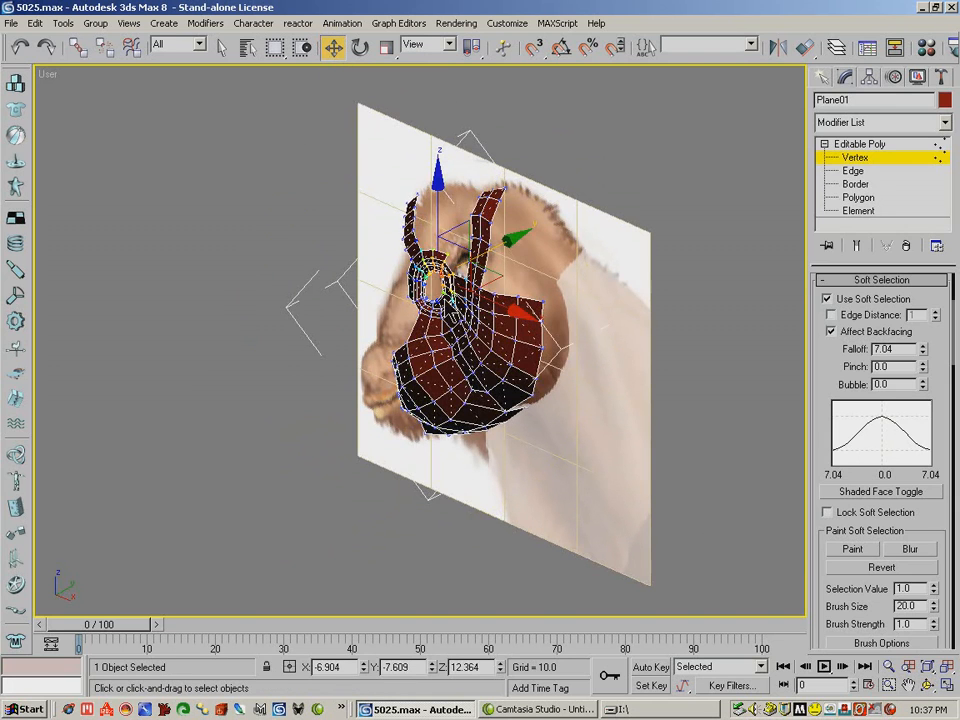
{"action": "left_click", "coordinate": [444, 296], "text": "ctrl"}
{"action": "left_click_drag", "start_coordinate": [923, 356], "coordinate": [923, 374]}
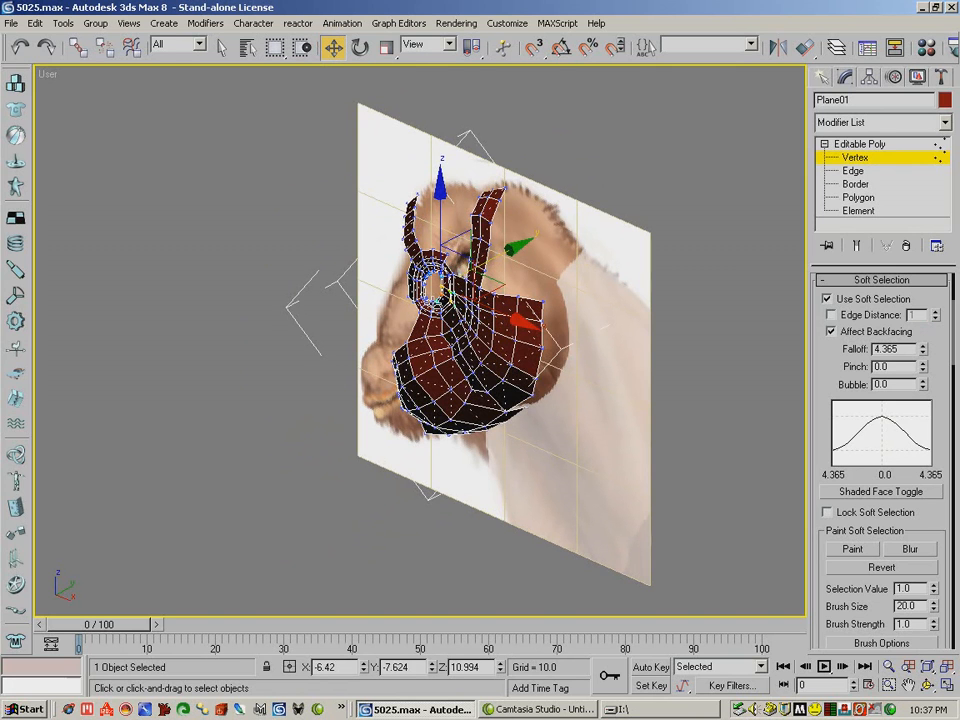
{"action": "left_click", "coordinate": [430, 304]}
{"action": "left_click", "coordinate": [442, 290], "text": "ctrl"}
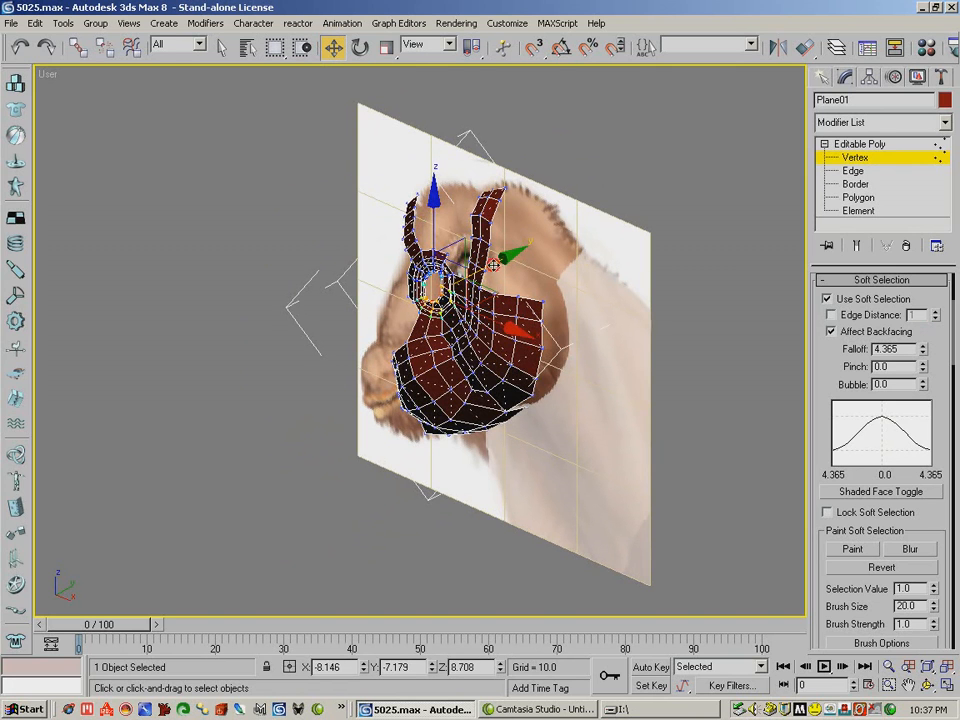
{"action": "left_click", "coordinate": [928, 687]}
{"action": "left_click_drag", "start_coordinate": [453, 345], "coordinate": [382, 80]}
{"action": "left_click", "coordinate": [334, 48]}
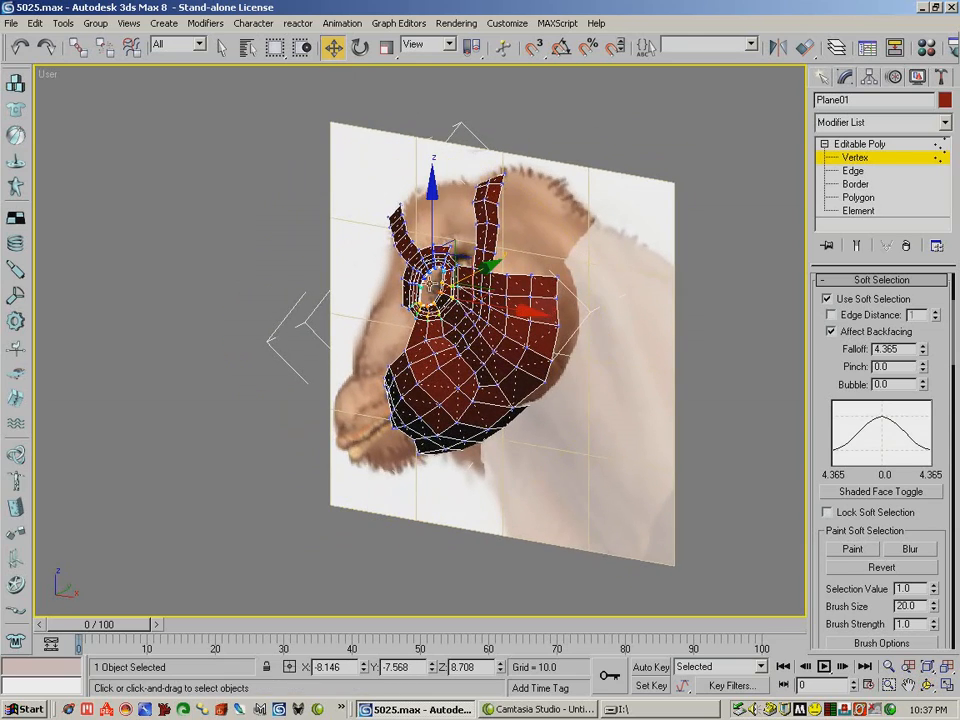
- Select the vertices on the eye opening's upper rim and adjust their depth along Y
{"action": "left_click_drag", "start_coordinate": [440, 285], "coordinate": [445, 281]}
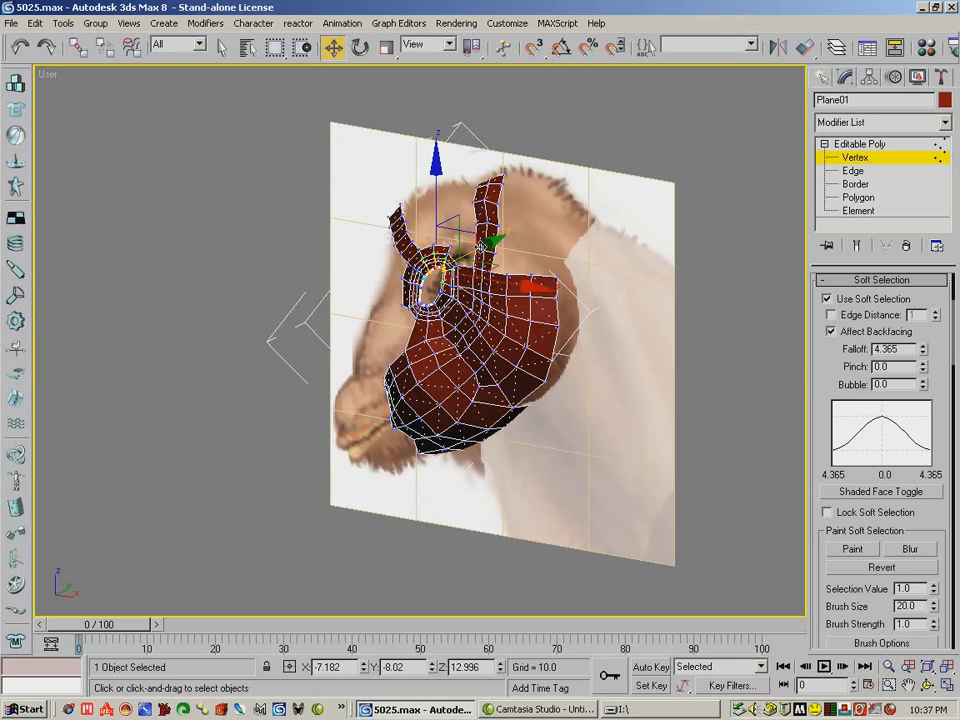
{"action": "left_click", "coordinate": [928, 685]}
{"action": "left_click_drag", "start_coordinate": [654, 525], "coordinate": [523, 380]}
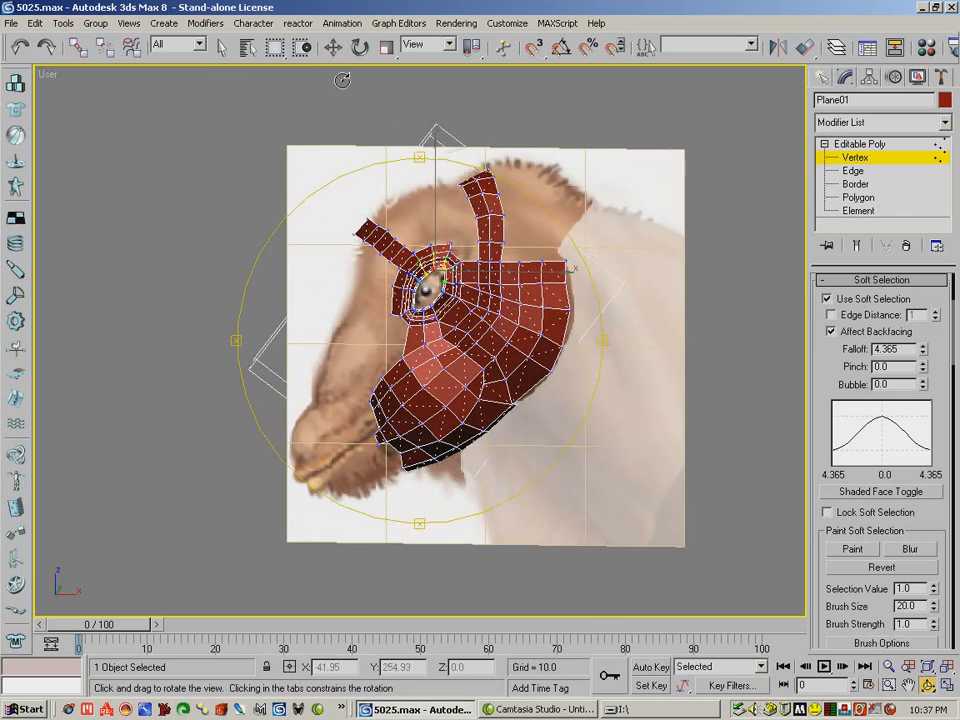
- Select the vertices on the eye opening's lower rim and shift them slightly along Y
{"action": "left_click", "coordinate": [334, 48]}
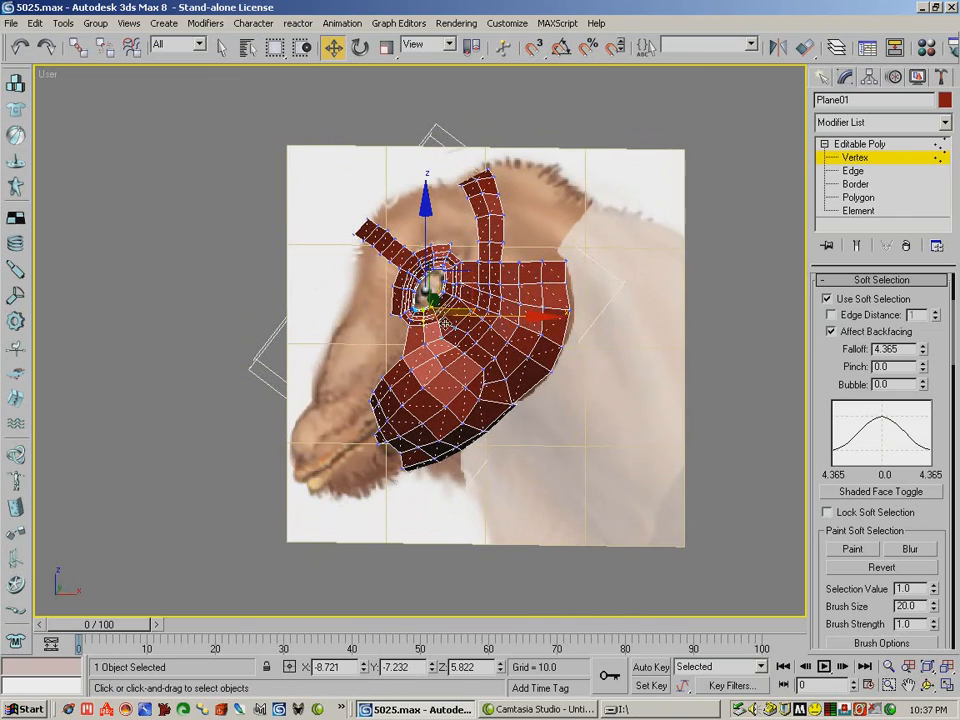
{"action": "left_click", "coordinate": [927, 687]}
{"action": "left_click_drag", "start_coordinate": [402, 392], "coordinate": [507, 382]}
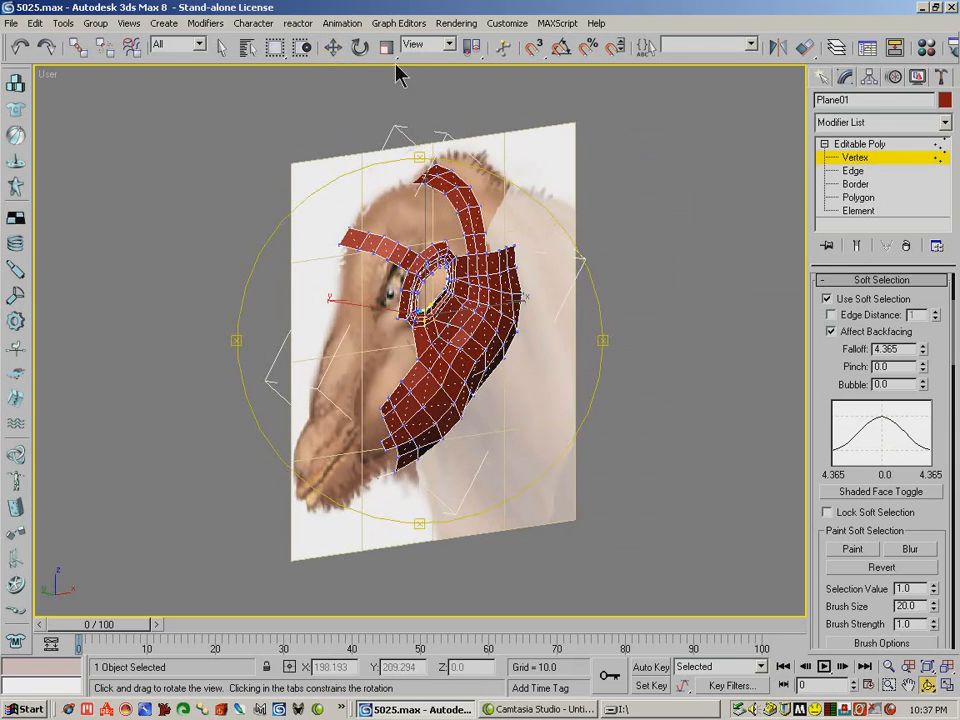
{"action": "left_click", "coordinate": [334, 48]}
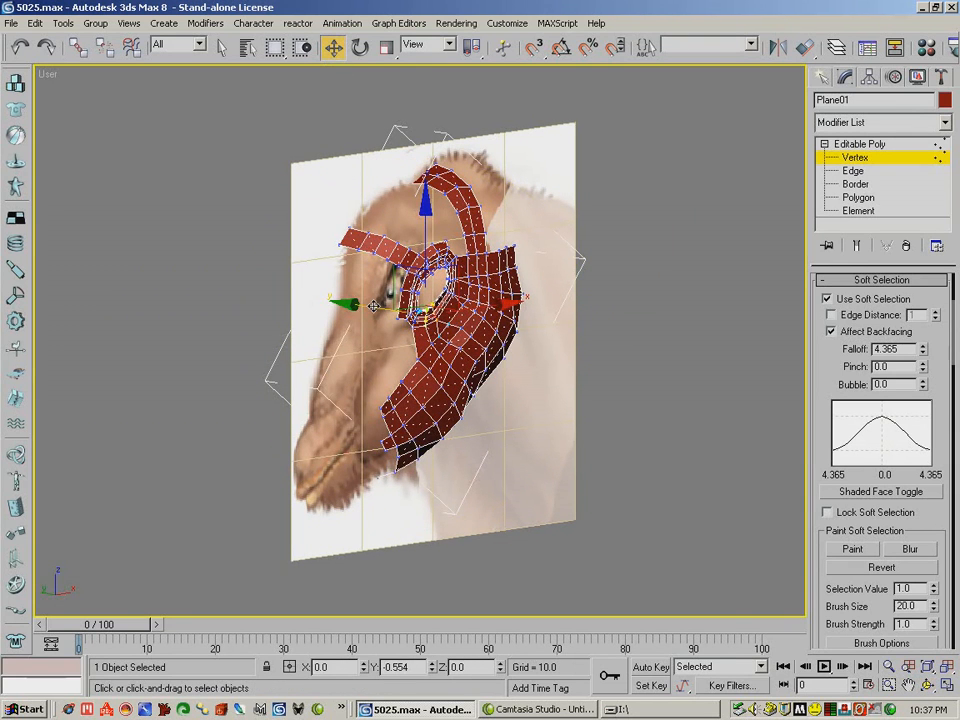
{"action": "left_click", "coordinate": [927, 687]}
{"action": "left_click_drag", "start_coordinate": [460, 390], "coordinate": [533, 160]}
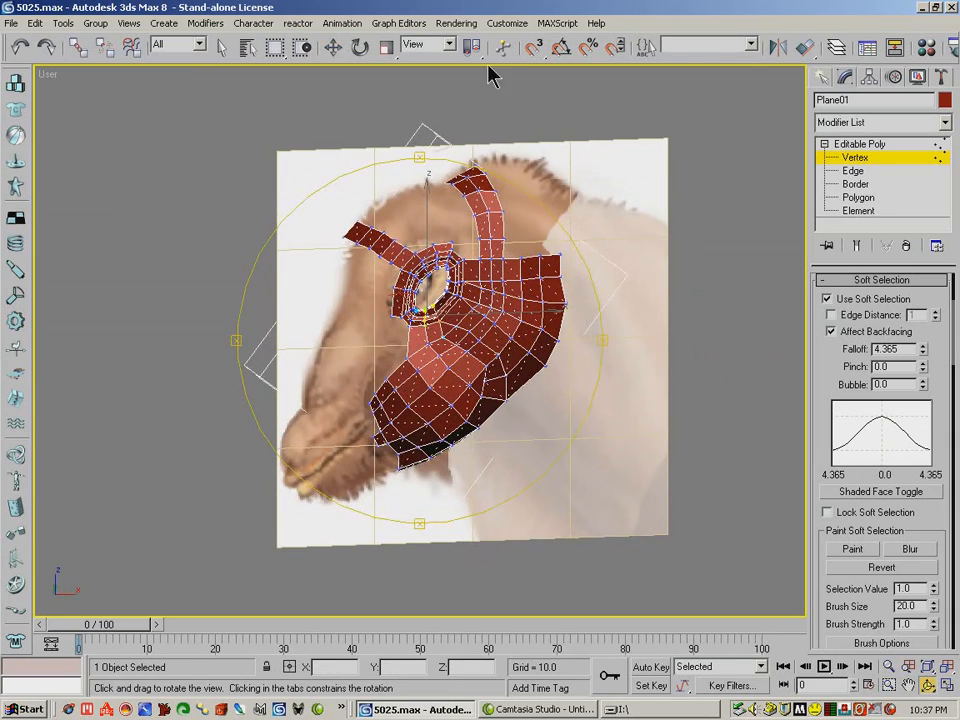
{"action": "left_click", "coordinate": [333, 47]}
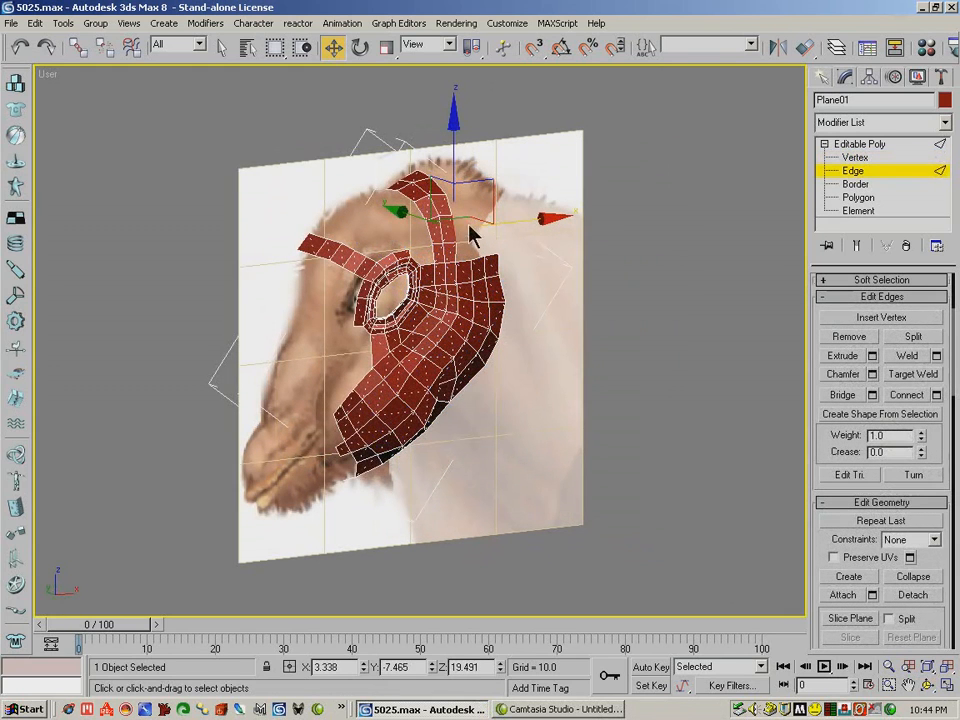
- Extend a three-segment strip backward along X from the crown strip's rear edge and pull the rear vertices above it outward
{"action": "left_click_drag", "start_coordinate": [510, 221], "coordinate": [567, 214]}
{"action": "left_click", "coordinate": [437, 187]}
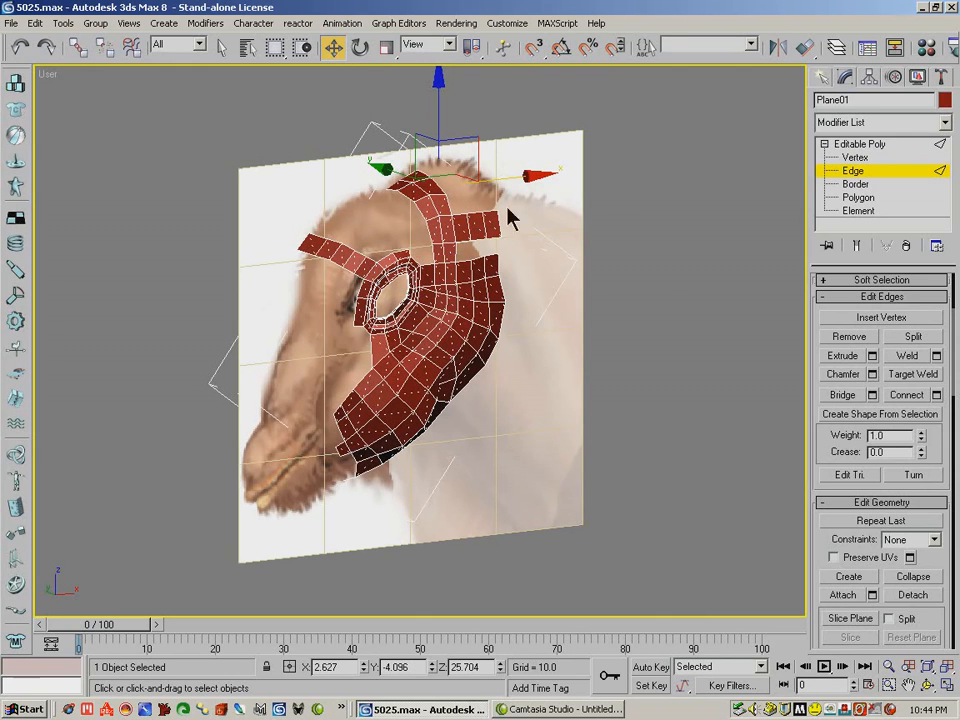
{"action": "left_click", "coordinate": [852, 158]}
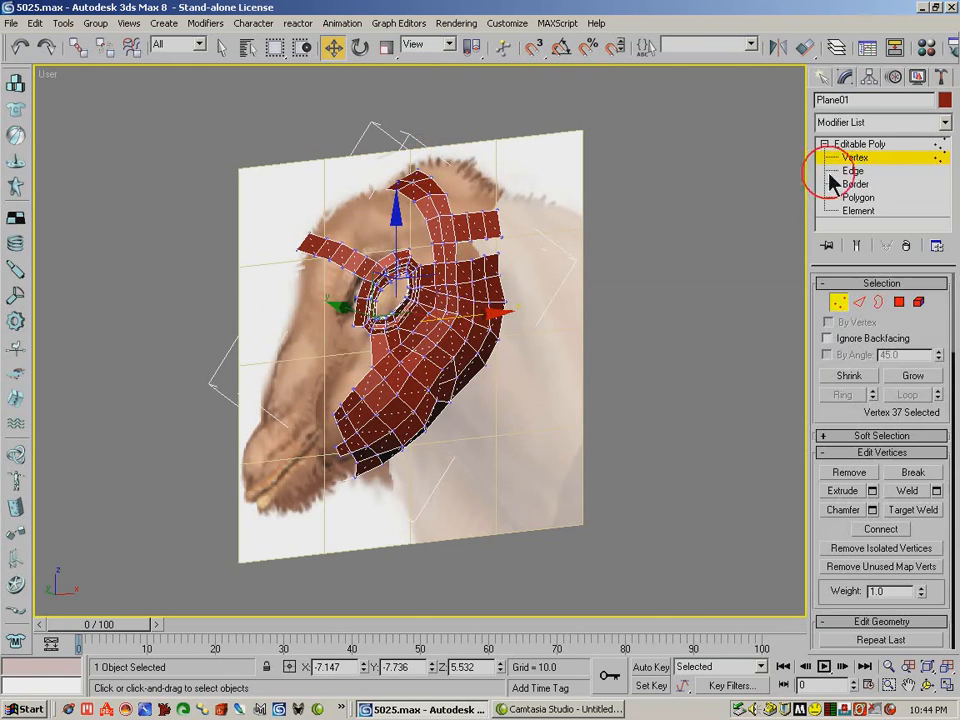
{"action": "left_click", "coordinate": [446, 189]}
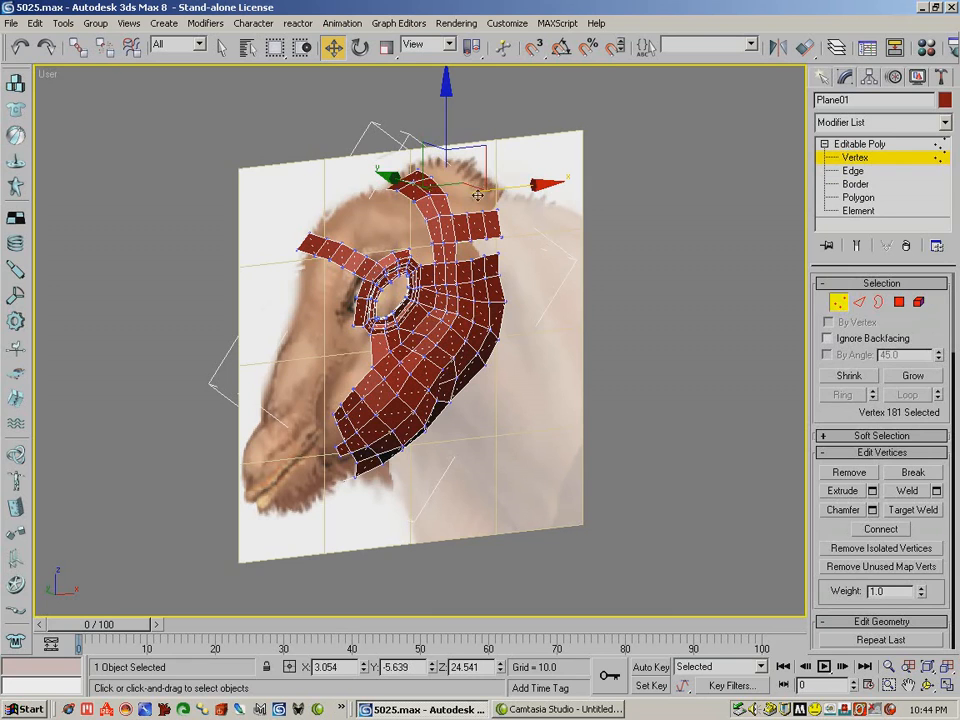
{"action": "mouse_move", "coordinate": [503, 189]}
{"action": "left_mouse_down"}
{"action": "mouse_move", "coordinate": [519, 187]}
{"action": "mouse_move", "coordinate": [495, 168]}
{"action": "left_mouse_up"}
{"action": "left_click", "coordinate": [431, 173]}
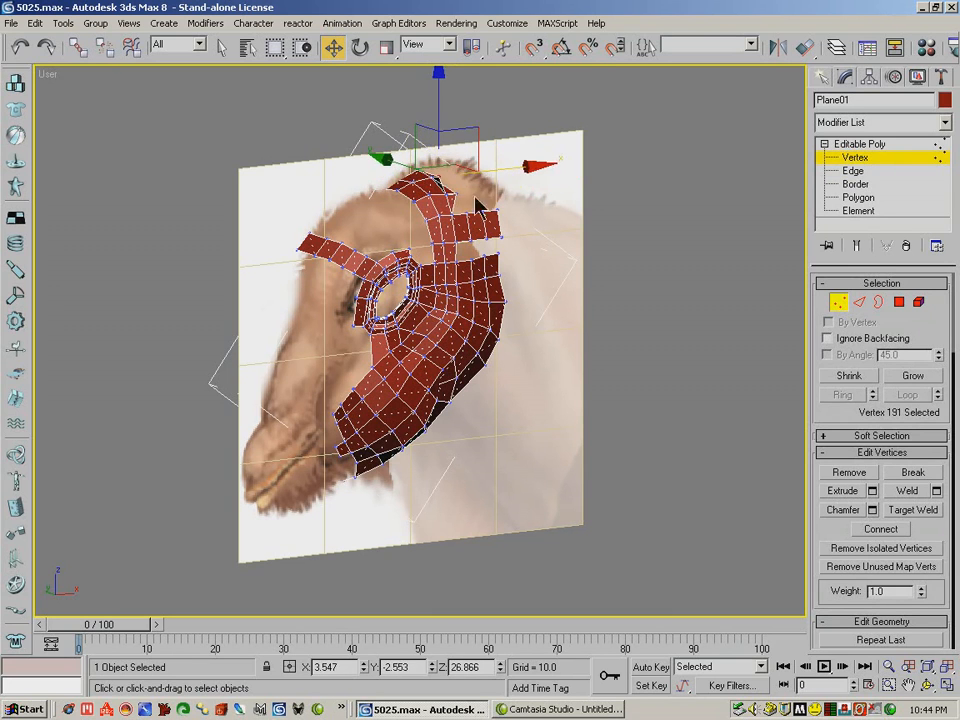
- Delete the polygons along the crown strip's rear edge above the new backward strip, one at a time
{"action": "left_click", "coordinate": [898, 304]}
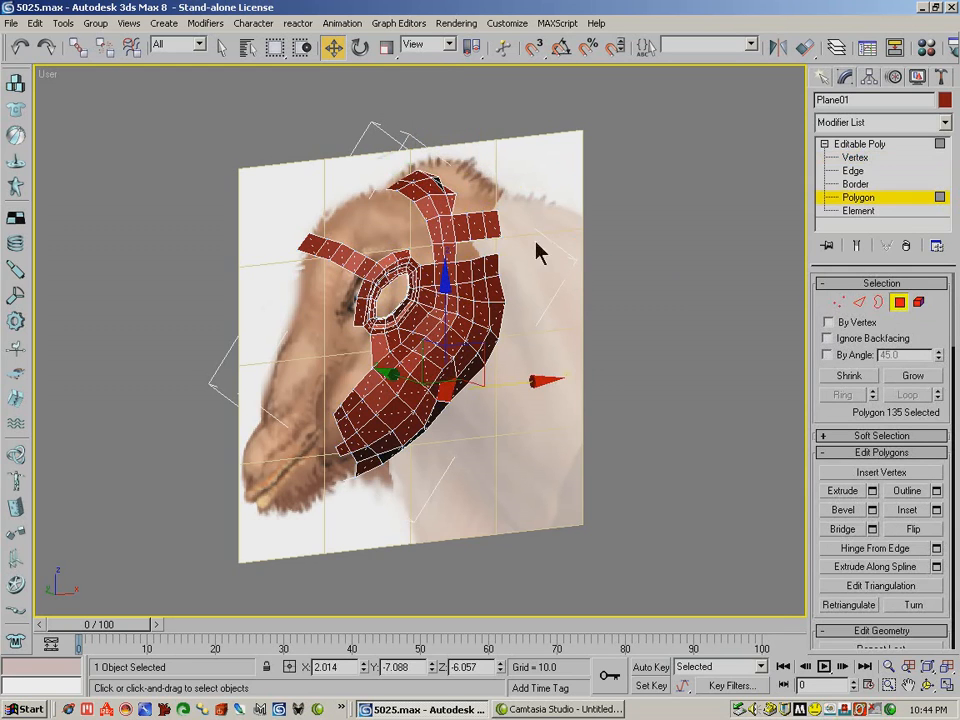
{"action": "left_click", "coordinate": [455, 199]}
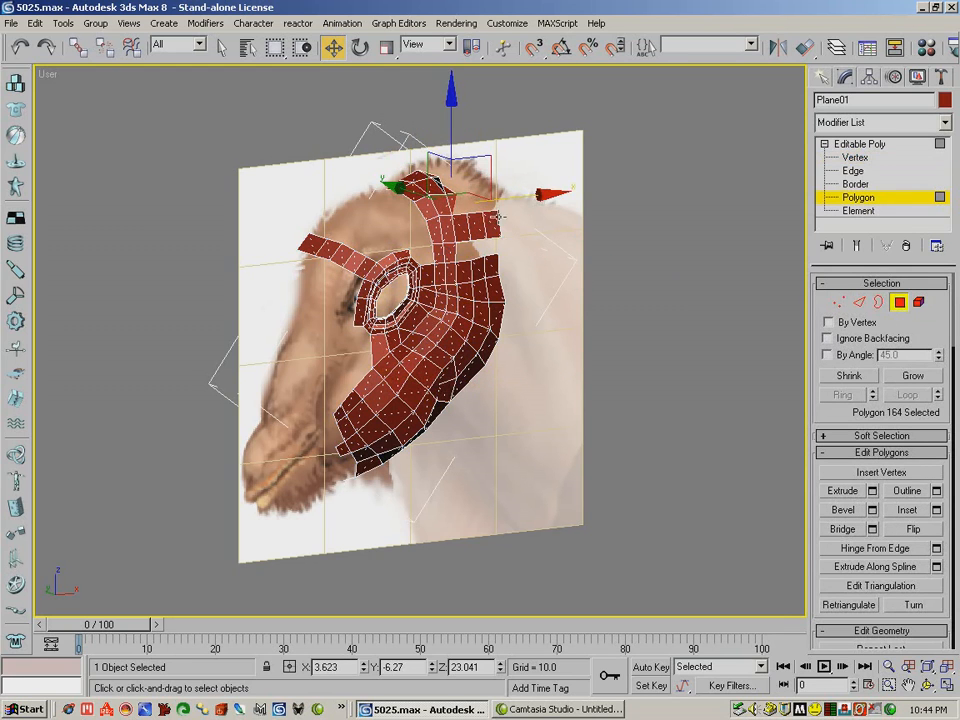
{"action": "key", "text": "Delete"}
{"action": "left_click", "coordinate": [454, 205]}
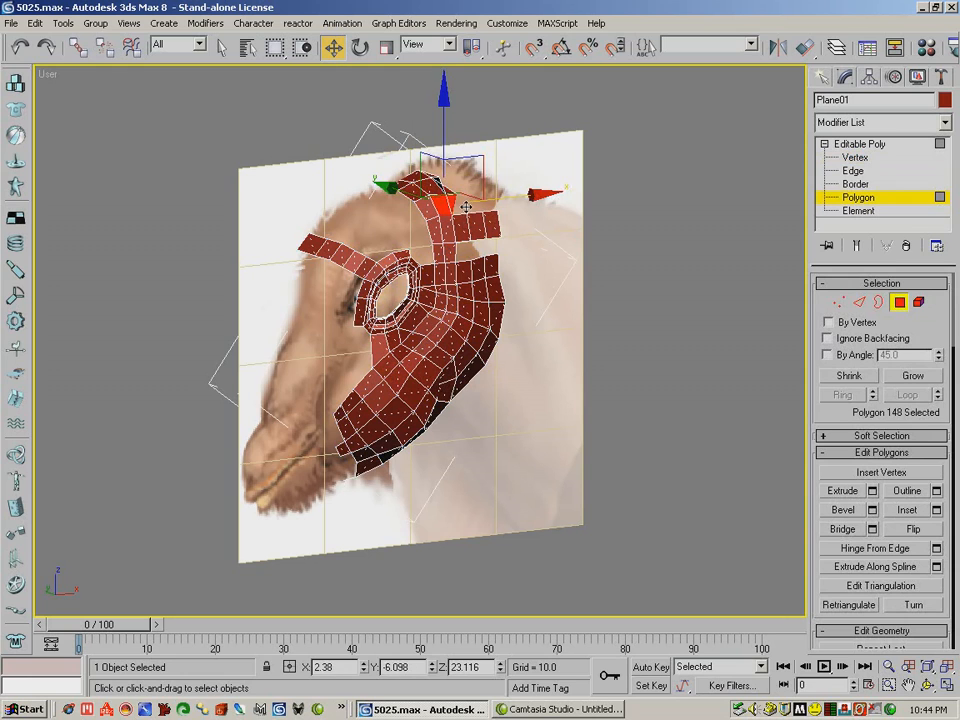
{"action": "key", "text": "Delete"}
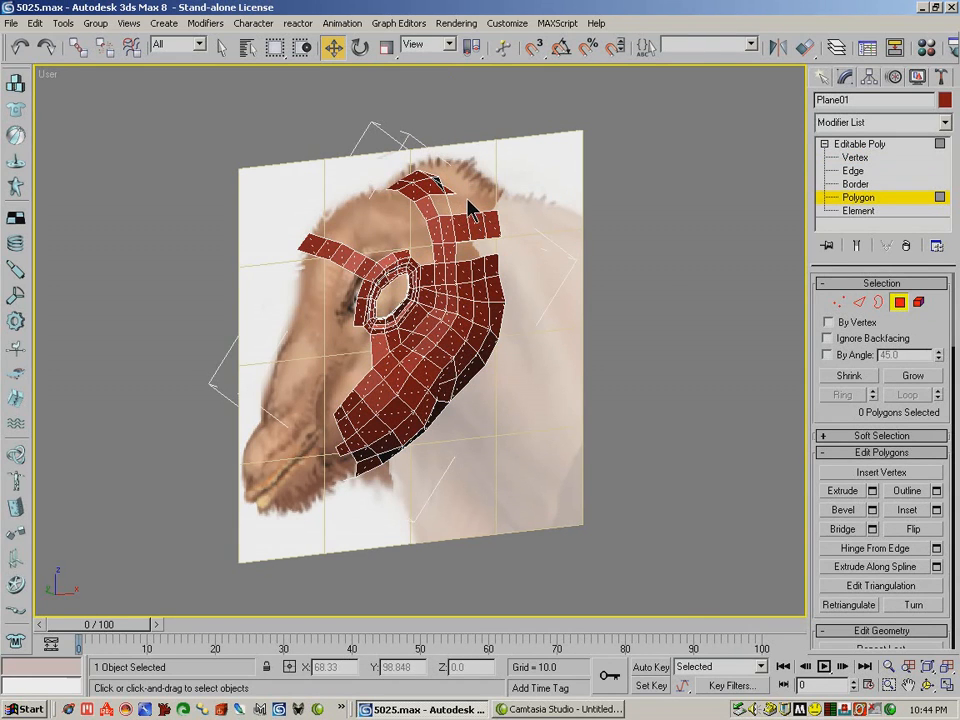
{"action": "left_click", "coordinate": [455, 202]}
{"action": "key", "text": "Delete"}
{"action": "left_click", "coordinate": [458, 204]}
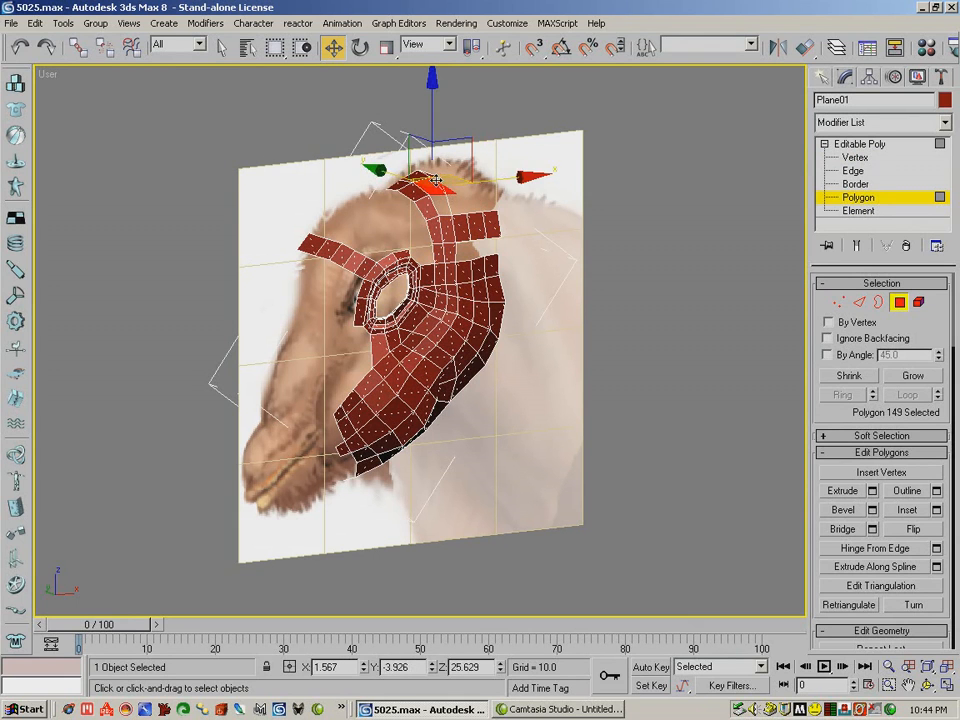
{"action": "key", "text": "Delete"}
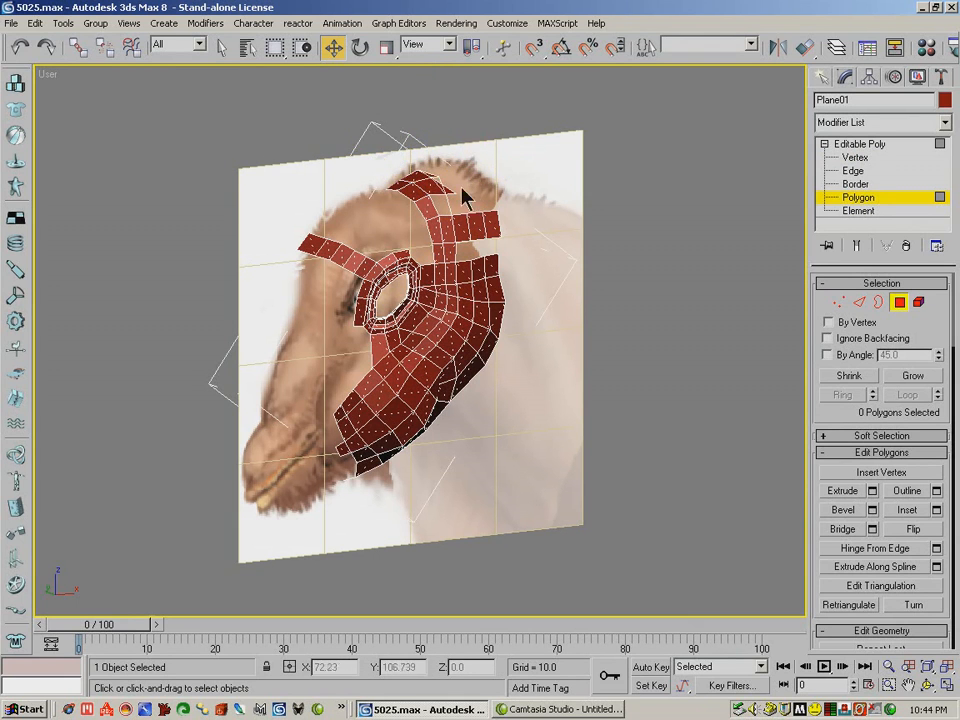
- Delete three more polygons behind the crown strip, beneath its top end
{"action": "left_click", "coordinate": [445, 190]}
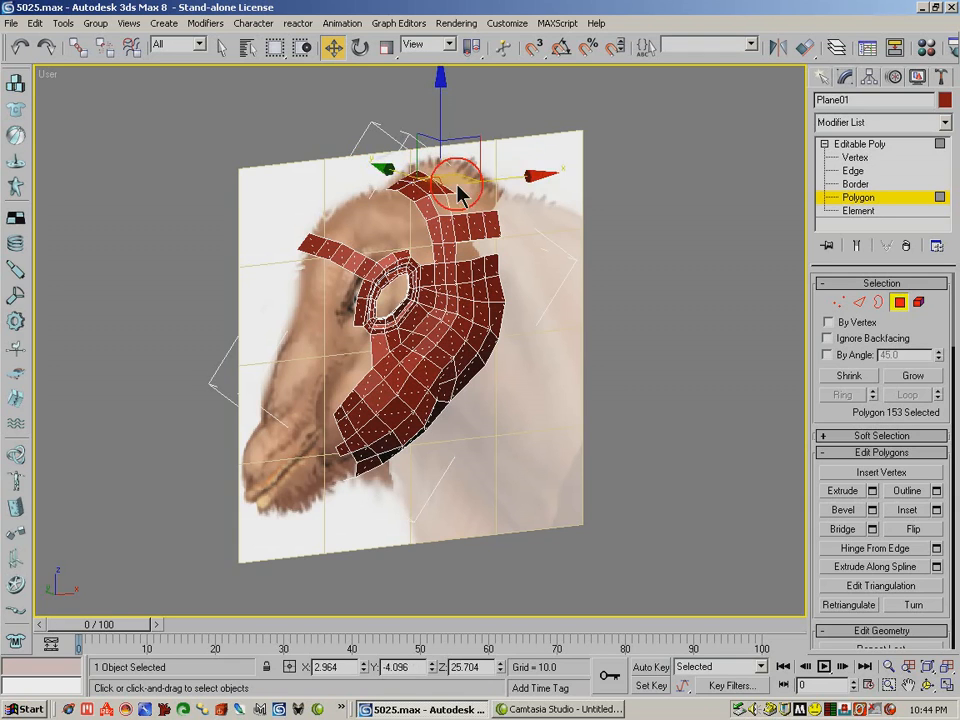
{"action": "key", "text": "Delete"}
{"action": "left_click", "coordinate": [447, 197]}
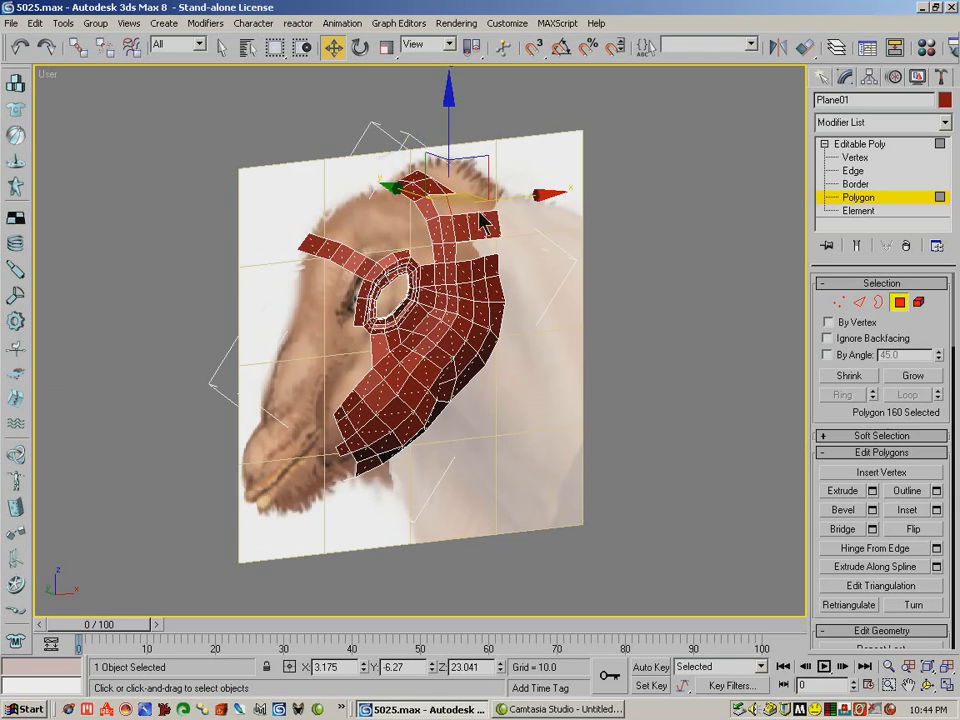
{"action": "key", "text": "Delete"}
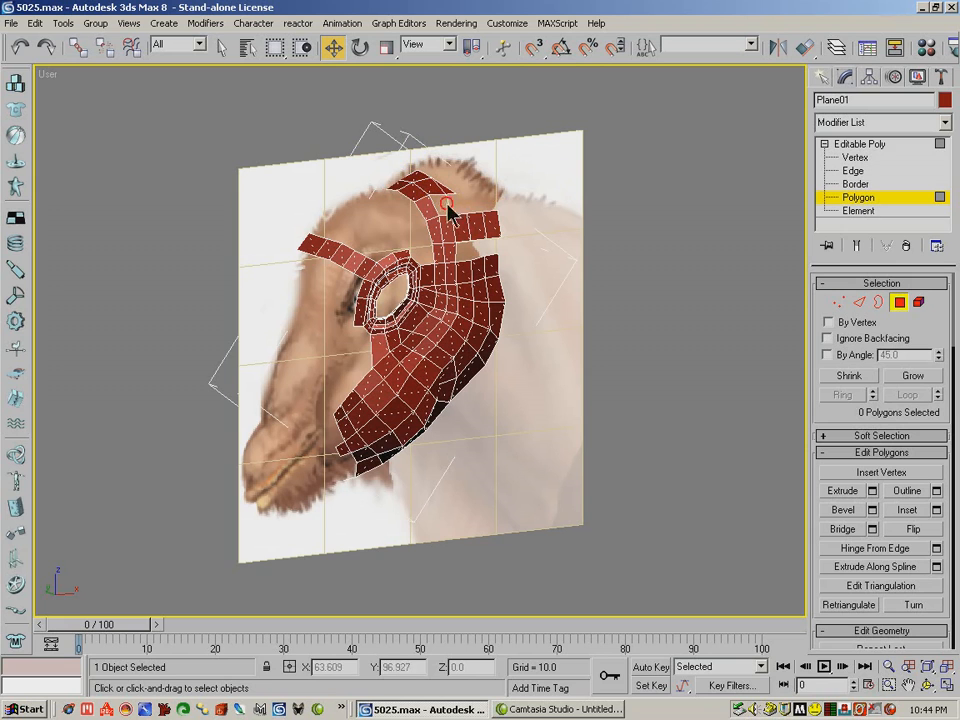
{"action": "left_click", "coordinate": [447, 204]}
{"action": "key", "text": "Delete"}
- Delete the leftover polygons attached to the crown strip's upper rear edge, leaving only the narrow strip rising from the eye
{"action": "left_click", "coordinate": [928, 685]}
{"action": "left_click_drag", "start_coordinate": [430, 240], "coordinate": [390, 242]}
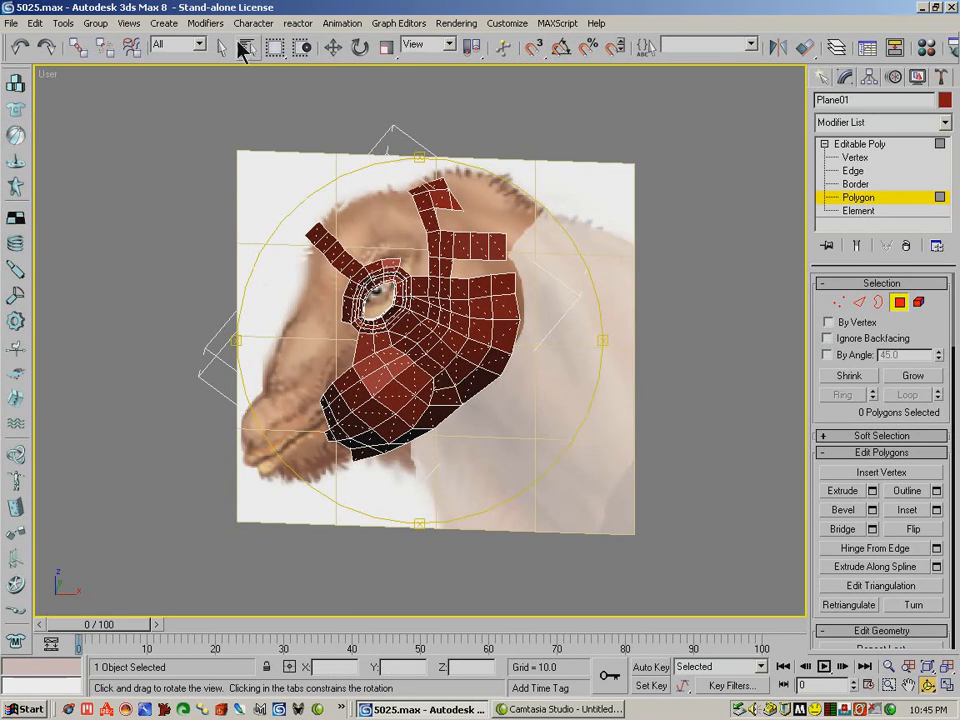
{"action": "left_click", "coordinate": [221, 47]}
{"action": "left_click", "coordinate": [442, 200]}
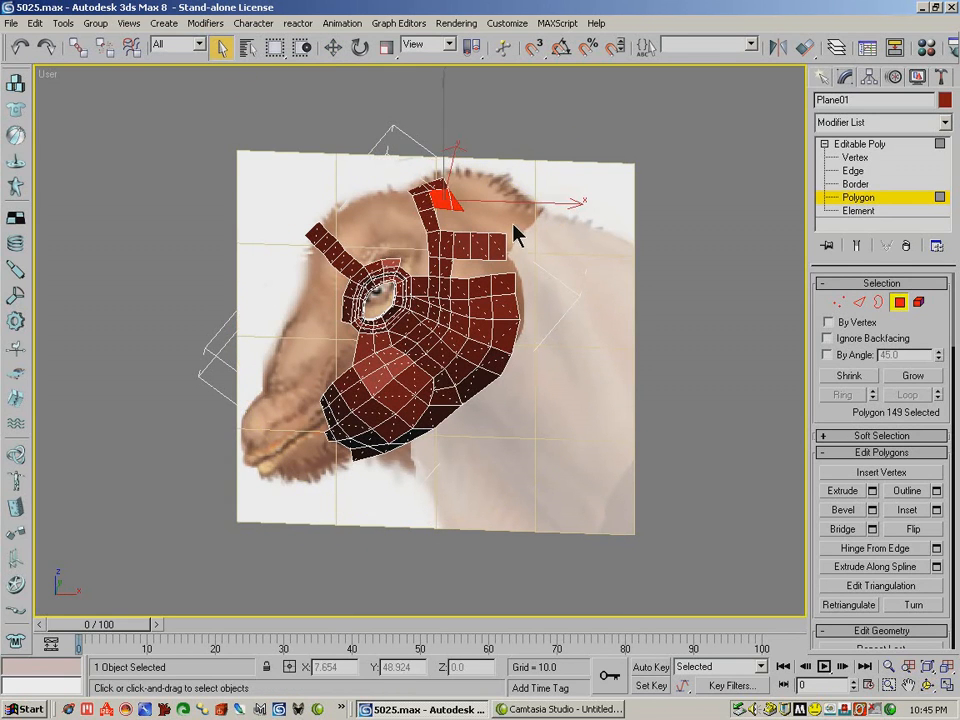
{"action": "left_click", "coordinate": [499, 225]}
{"action": "left_click", "coordinate": [451, 203]}
{"action": "left_click", "coordinate": [454, 204]}
{"action": "left_click", "coordinate": [453, 202]}
{"action": "left_click", "coordinate": [475, 211]}
{"action": "left_click", "coordinate": [455, 206]}
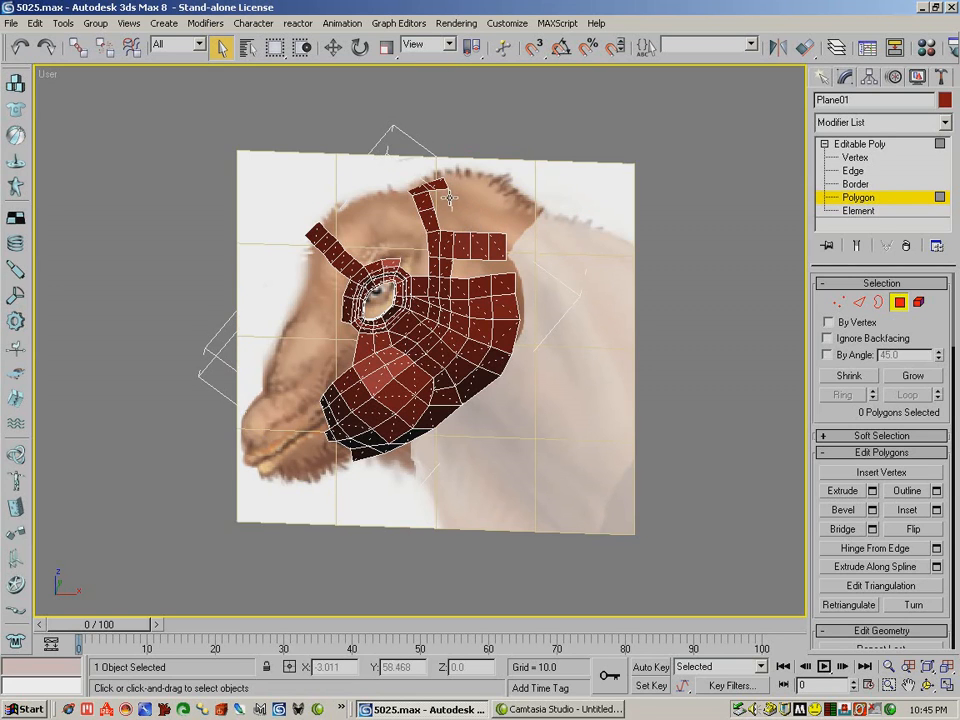
{"action": "left_click", "coordinate": [455, 203]}
{"action": "left_click", "coordinate": [452, 198]}
{"action": "left_click", "coordinate": [450, 191]}
{"action": "left_click", "coordinate": [452, 203]}
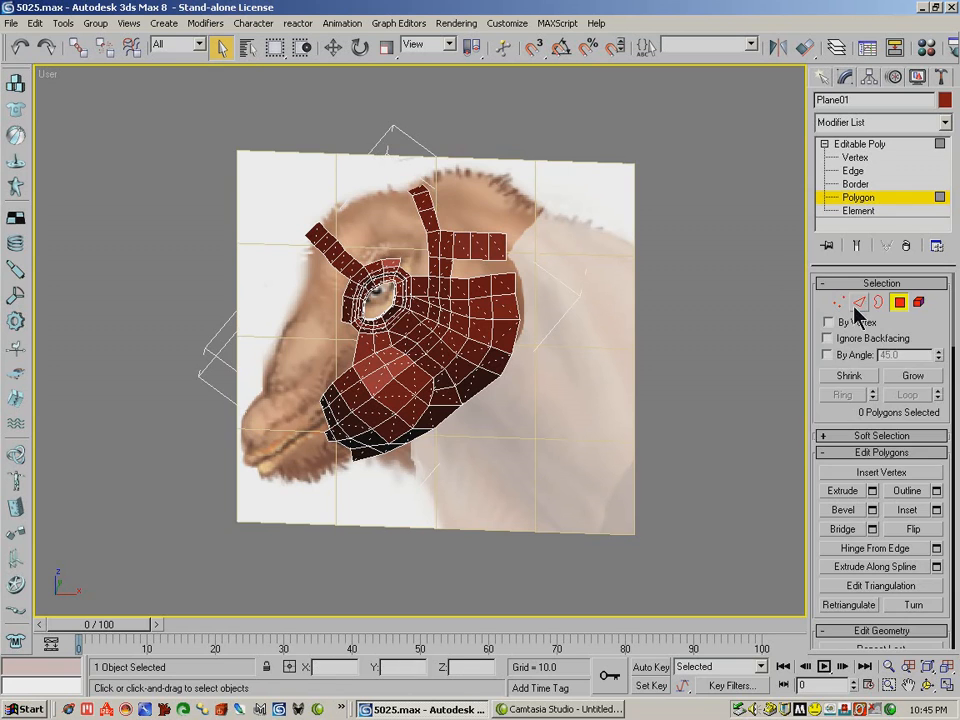
- Select the two upper rear edges of the crown strip and extend them backward in segments, following the head's top outline
{"action": "left_click", "coordinate": [857, 303]}
{"action": "left_click", "coordinate": [438, 219]}
{"action": "left_click", "coordinate": [437, 203]}
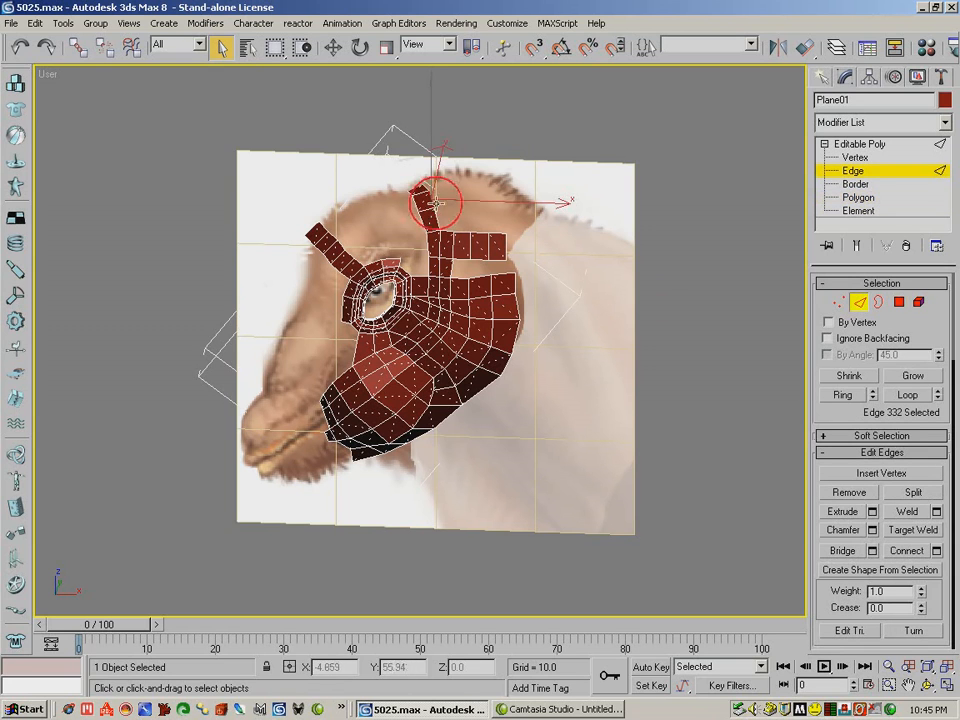
{"action": "left_click", "coordinate": [444, 198], "text": "ctrl"}
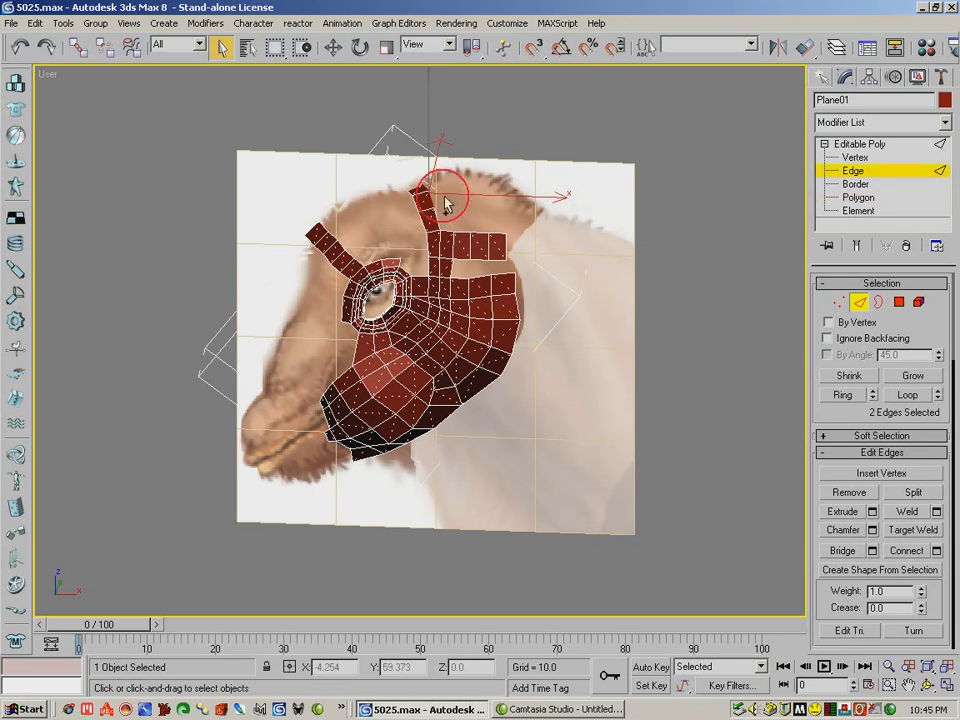
{"action": "left_click", "coordinate": [333, 47]}
{"action": "left_click_drag", "start_coordinate": [493, 193], "coordinate": [531, 194]}
{"action": "left_click_drag", "start_coordinate": [448, 135], "coordinate": [448, 120]}
{"action": "left_click_drag", "start_coordinate": [512, 183], "coordinate": [562, 190]}
{"action": "left_click_drag", "start_coordinate": [501, 111], "coordinate": [501, 126]}
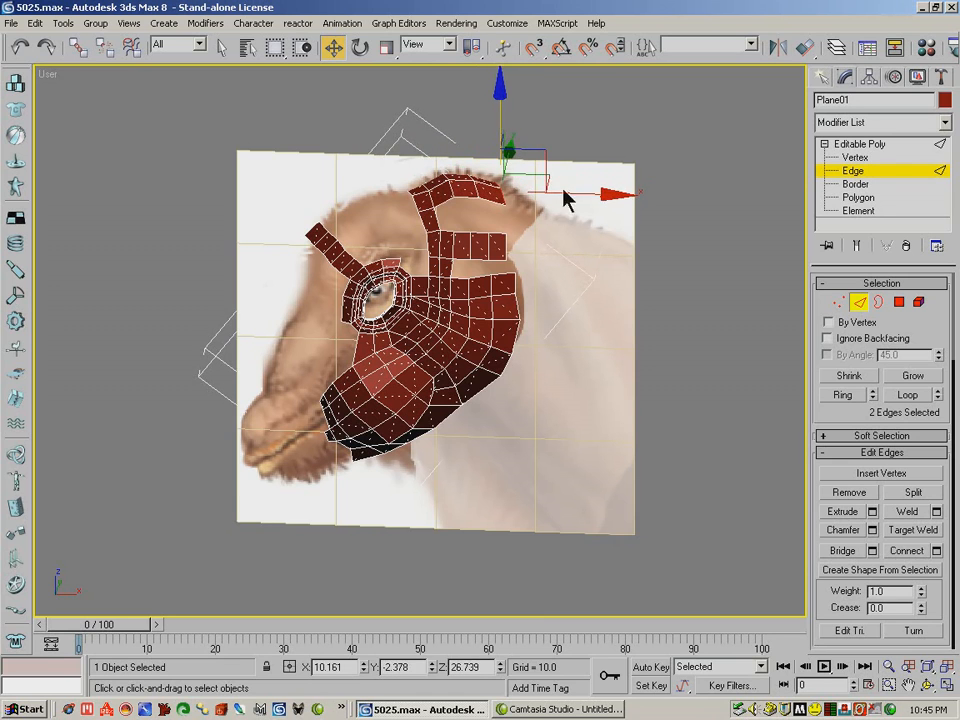
{"action": "left_click_drag", "start_coordinate": [566, 193], "coordinate": [596, 205]}
{"action": "left_click_drag", "start_coordinate": [531, 121], "coordinate": [534, 151]}
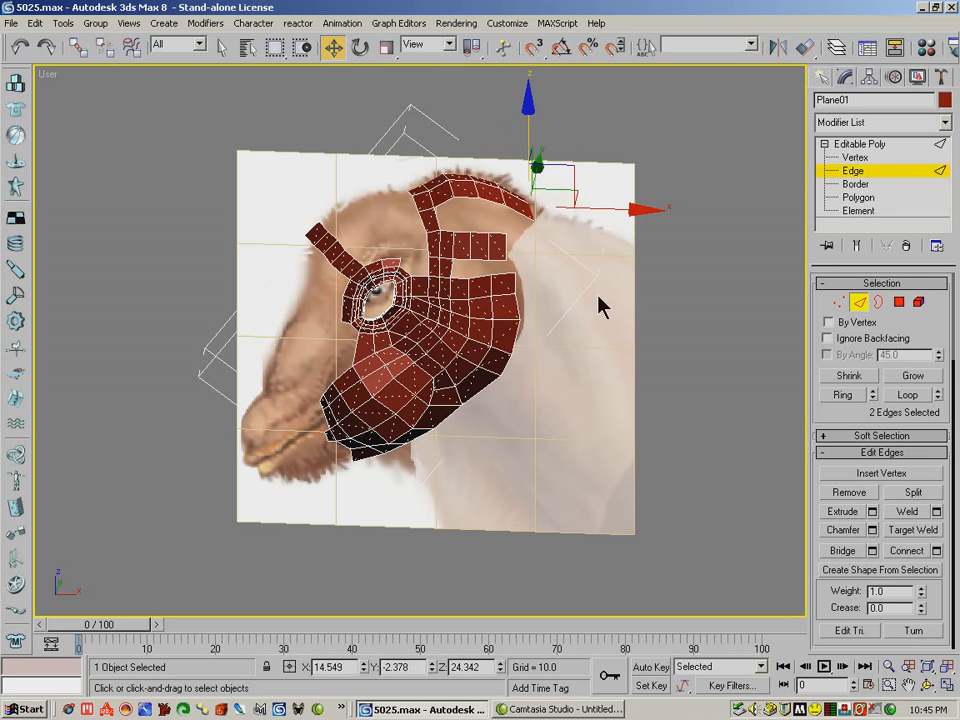
- Lower the inner vertices of the new top strip along Z and adjust one of them individually to curve the strip
{"action": "left_click", "coordinate": [928, 686]}
{"action": "left_click_drag", "start_coordinate": [476, 301], "coordinate": [519, 280]}
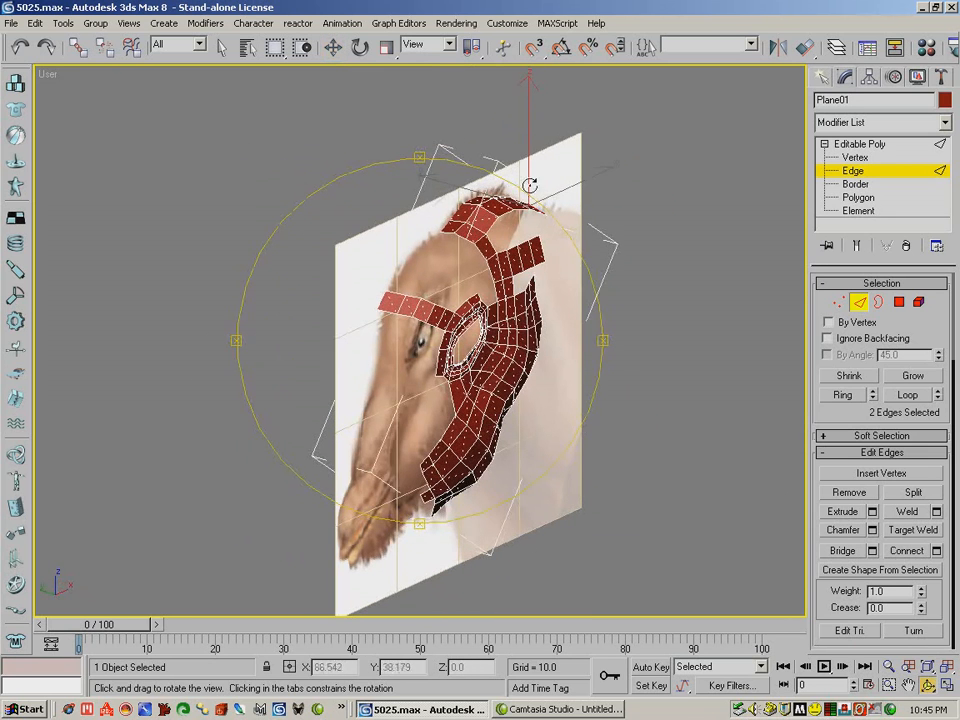
{"action": "left_click", "coordinate": [838, 303]}
{"action": "left_click", "coordinate": [500, 216]}
{"action": "left_click", "coordinate": [514, 210], "text": "ctrl"}
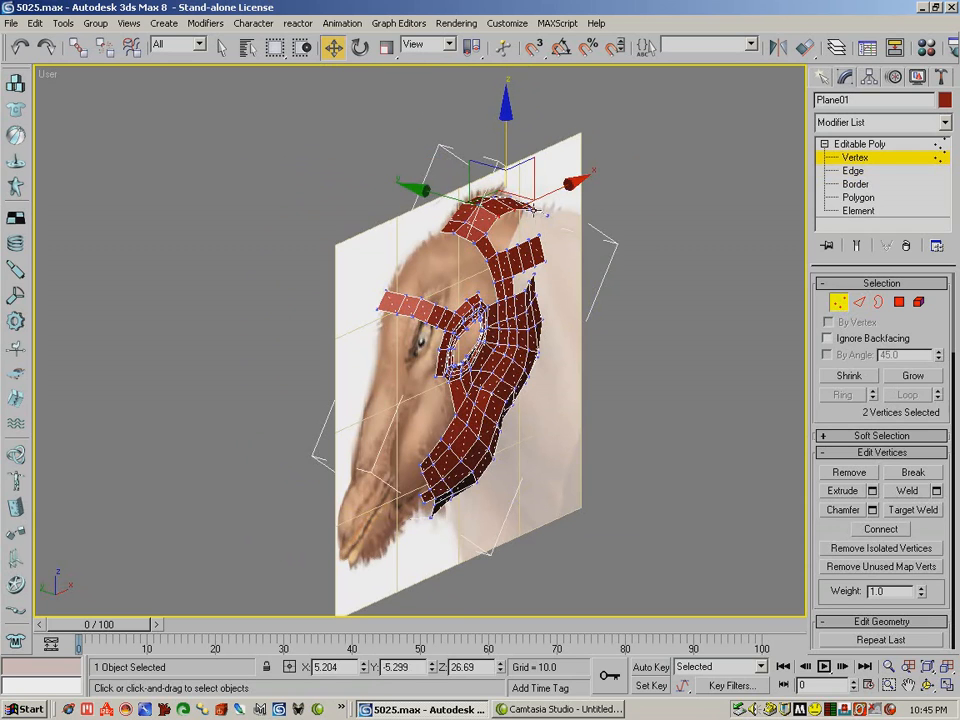
{"action": "left_click", "coordinate": [531, 208], "text": "ctrl"}
{"action": "left_click_drag", "start_coordinate": [514, 131], "coordinate": [512, 141]}
{"action": "left_click", "coordinate": [514, 213]}
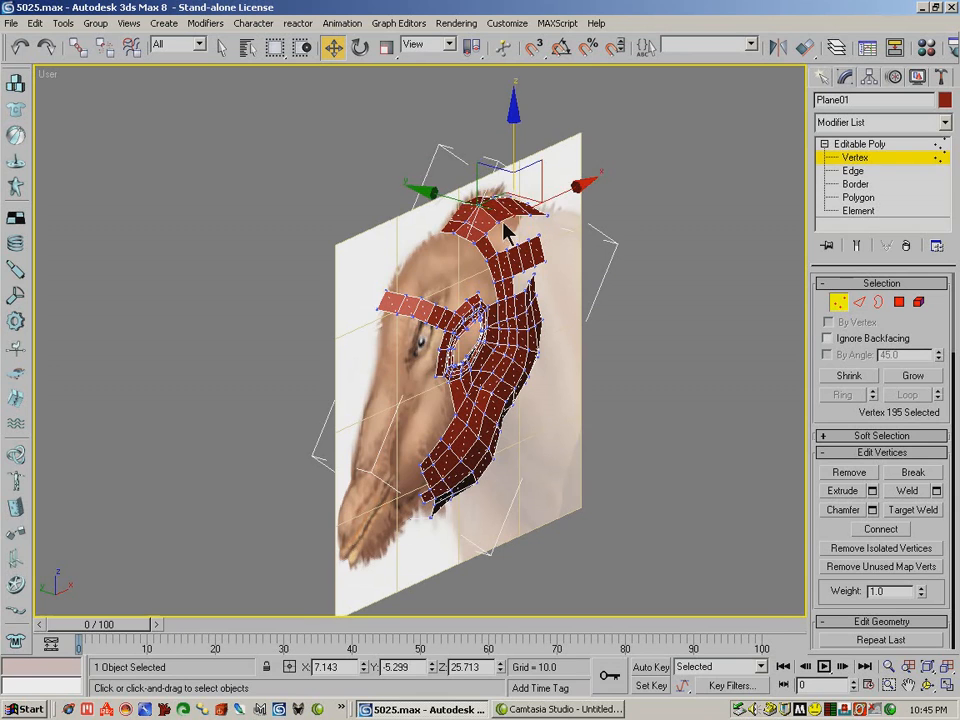
{"action": "left_click_drag", "start_coordinate": [513, 159], "coordinate": [497, 162]}
{"action": "left_click", "coordinate": [498, 221]}
- Shift the upper vertices of the lower backward strip rearward along X, moving the end one about 2.4 and its neighbour about 0.9
{"action": "left_click", "coordinate": [928, 686]}
{"action": "mouse_move", "coordinate": [487, 347]}
{"action": "left_mouse_down"}
{"action": "mouse_move", "coordinate": [527, 344]}
{"action": "mouse_move", "coordinate": [425, 342]}
{"action": "mouse_move", "coordinate": [500, 340]}
{"action": "left_mouse_up"}
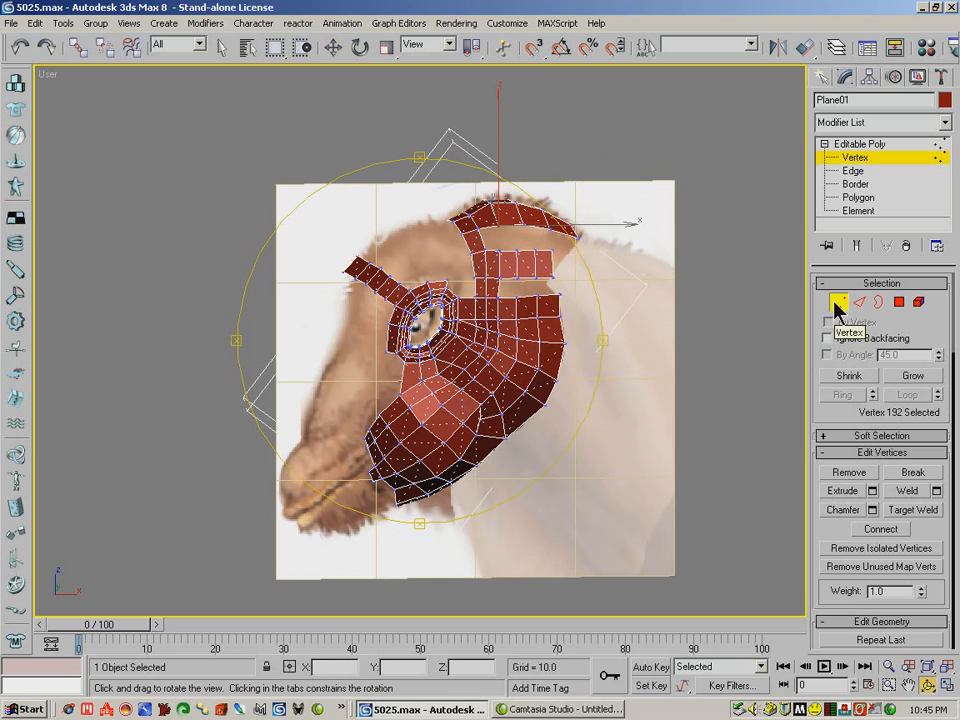
{"action": "left_click", "coordinate": [333, 47]}
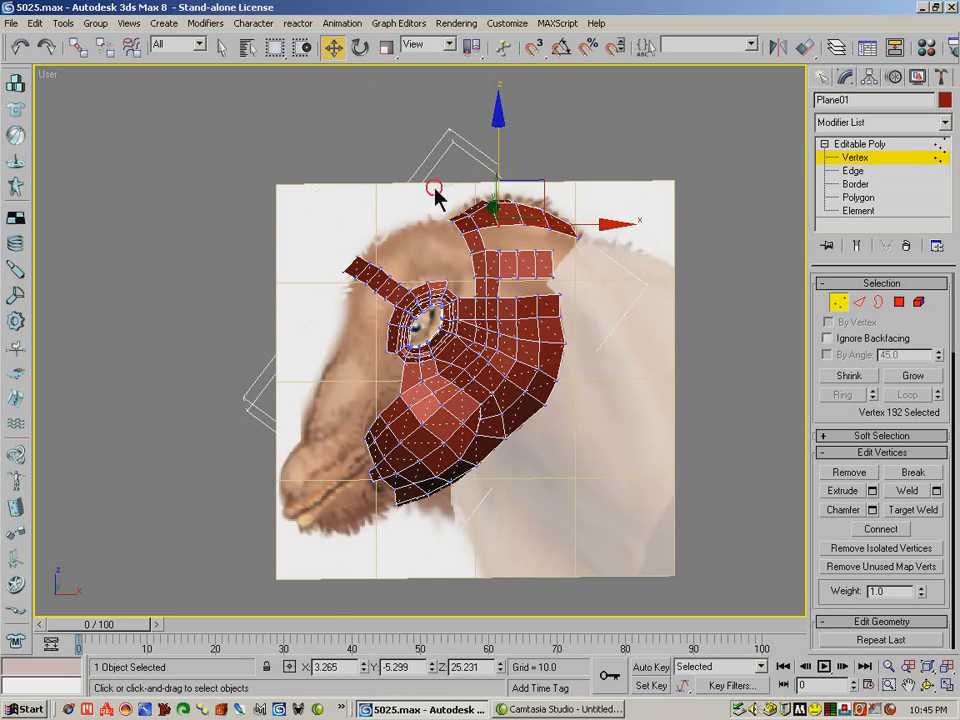
{"action": "left_click", "coordinate": [552, 250]}
{"action": "left_click_drag", "start_coordinate": [604, 249], "coordinate": [621, 249]}
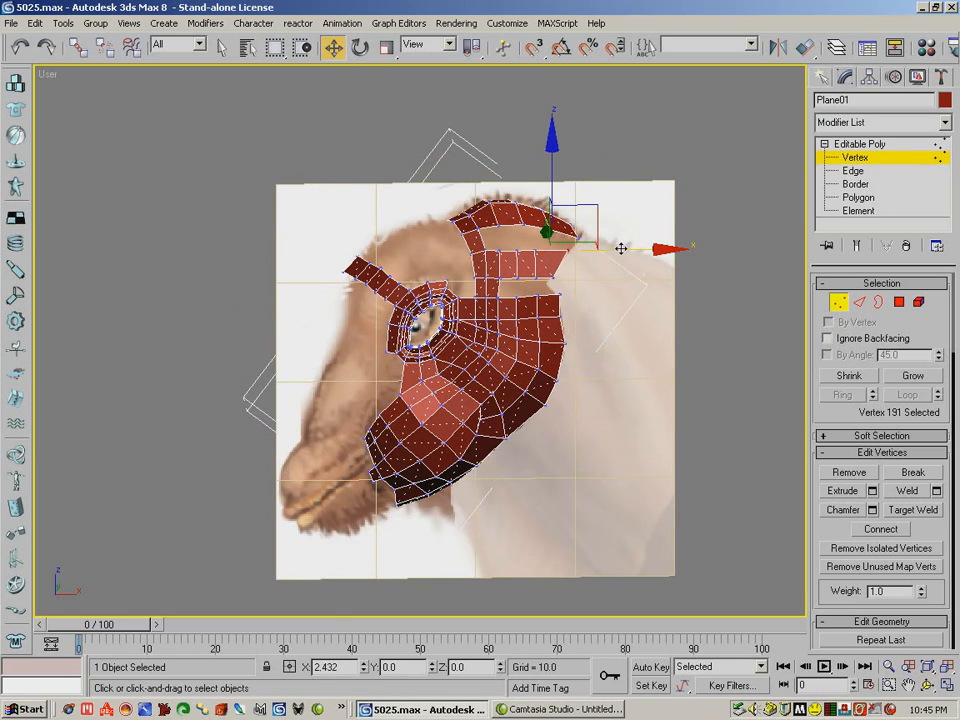
{"action": "left_click", "coordinate": [536, 250]}
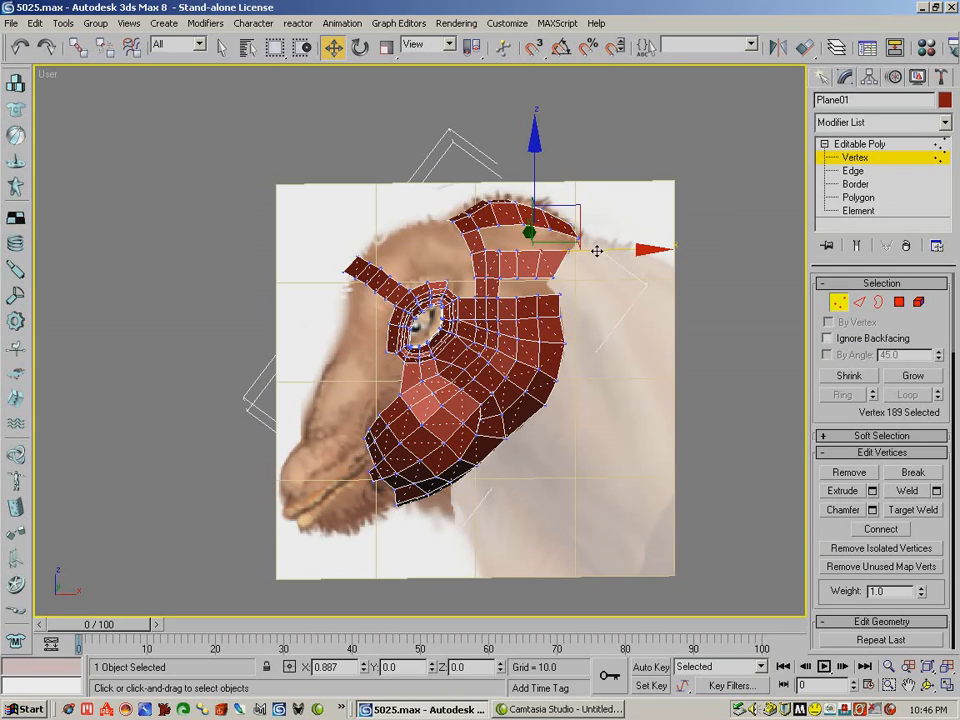
{"action": "left_click", "coordinate": [516, 250]}
{"action": "left_click_drag", "start_coordinate": [570, 251], "coordinate": [575, 251]}
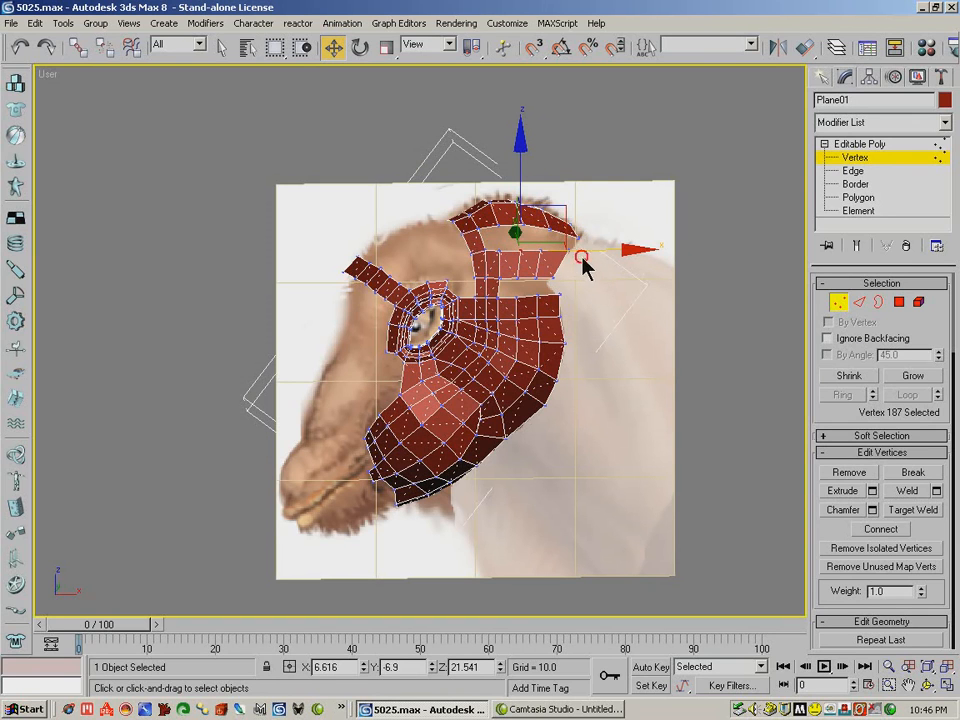
- Lower the two rearmost upper vertices of the lower backward strip along Z by about 1.3 and 0.5
{"action": "left_click", "coordinate": [564, 233]}
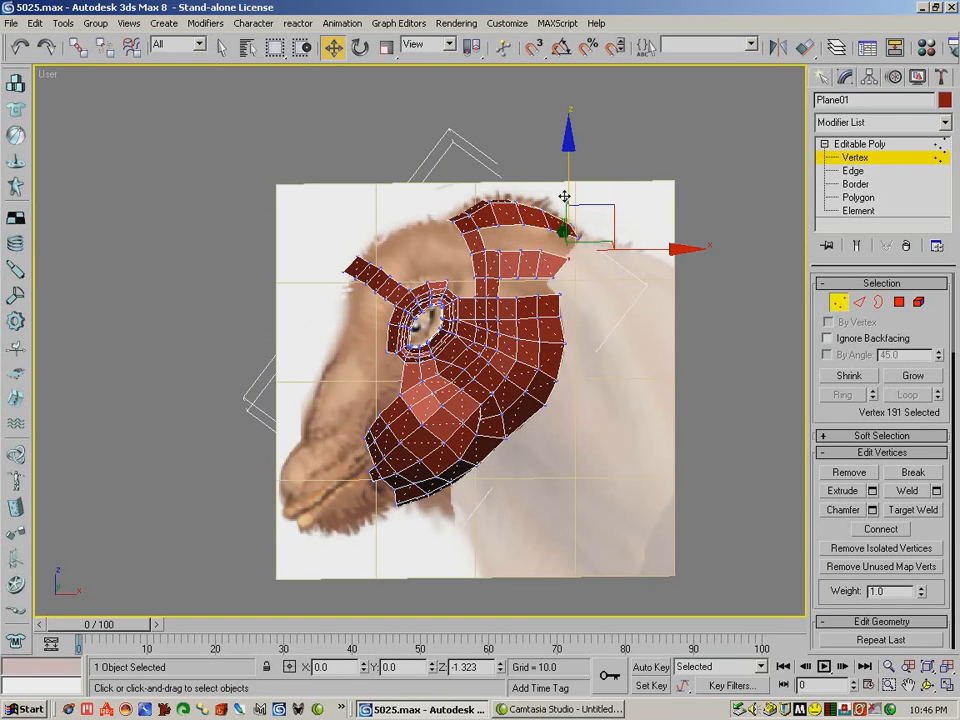
{"action": "left_click", "coordinate": [540, 229]}
{"action": "left_click_drag", "start_coordinate": [541, 195], "coordinate": [541, 199]}
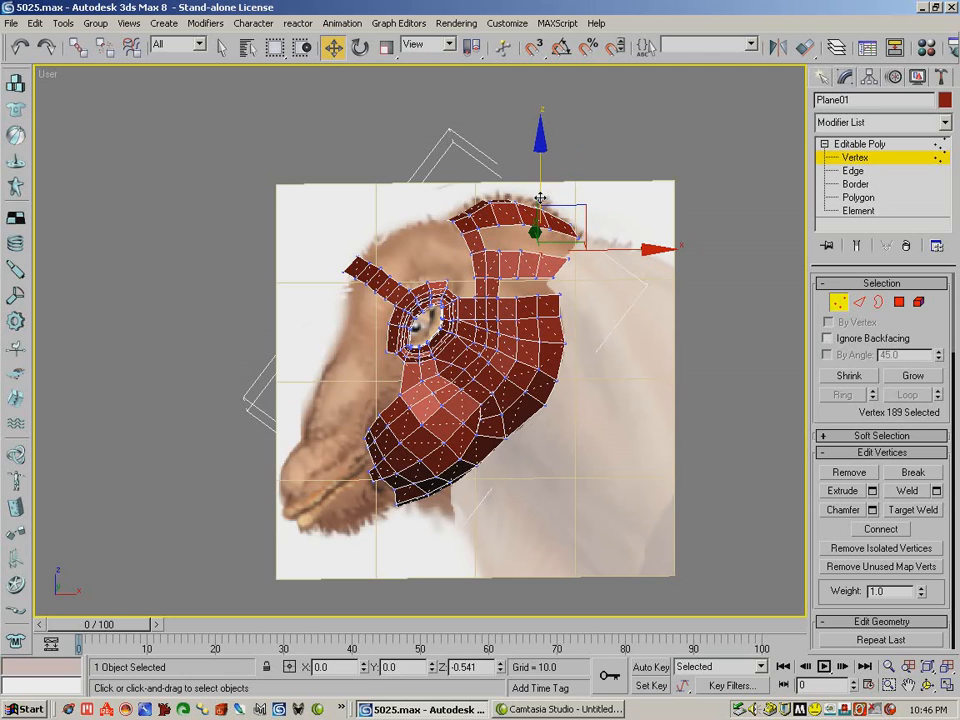
- Bridge the first two facing edge pairs between the top strip and the lower backward strip, using one segment each
{"action": "left_click", "coordinate": [859, 301]}
{"action": "left_click", "coordinate": [493, 254]}
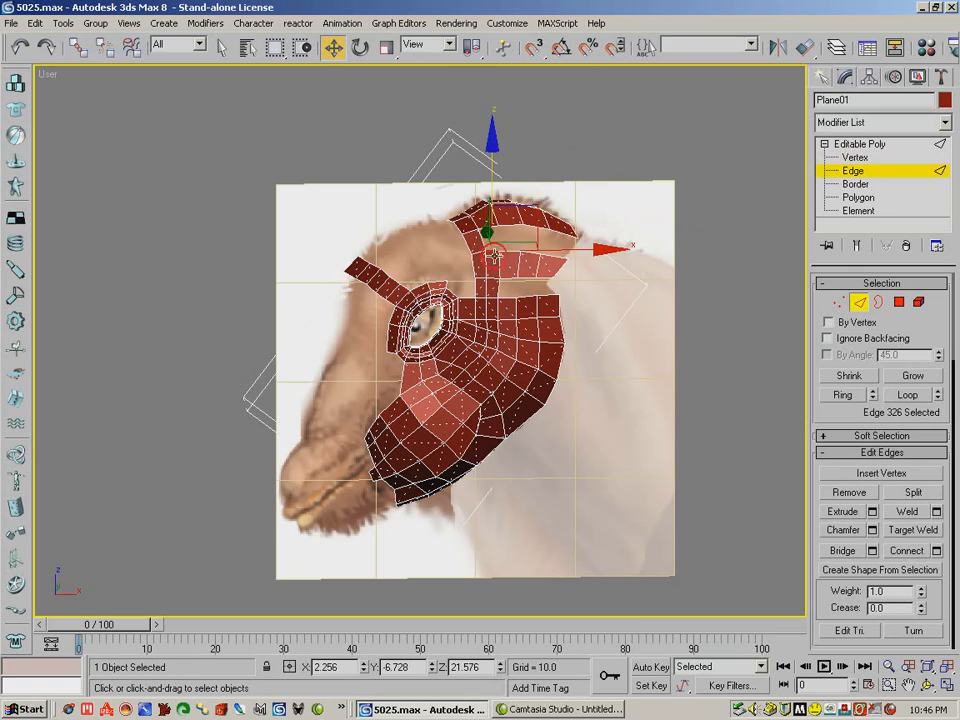
{"action": "left_click", "coordinate": [872, 550]}
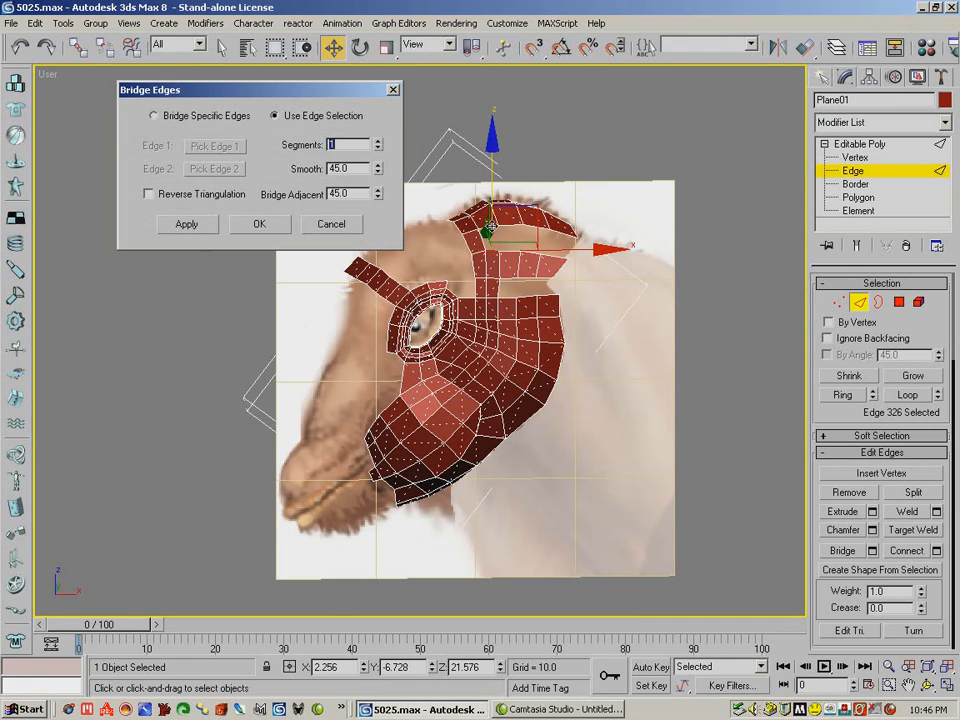
{"action": "left_click", "coordinate": [494, 234], "text": "ctrl"}
{"action": "left_click", "coordinate": [165, 224]}
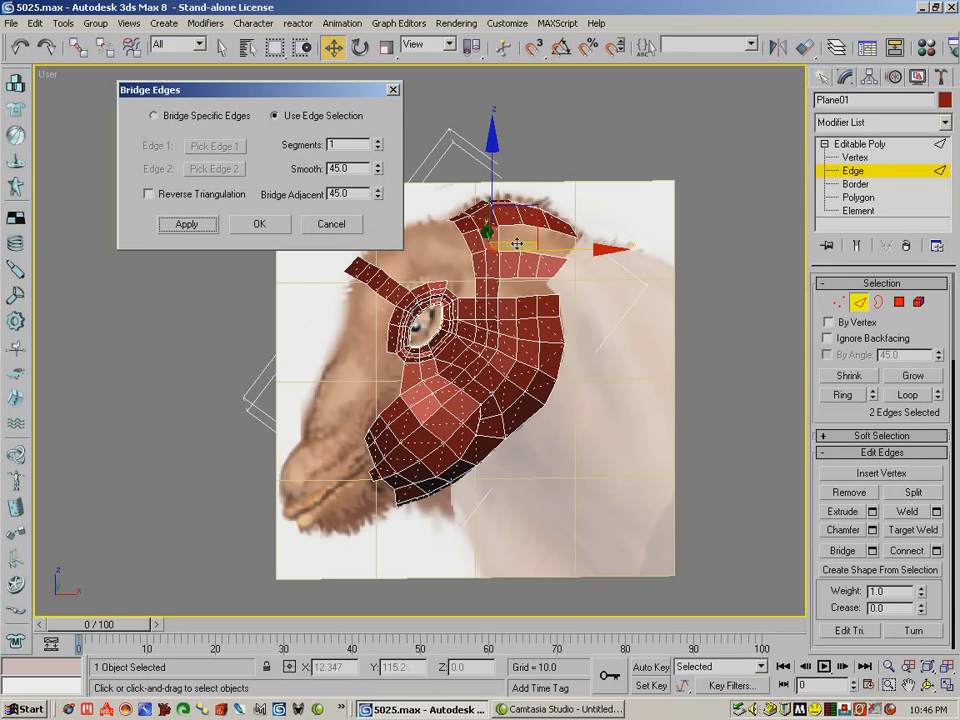
{"action": "left_click", "coordinate": [529, 268]}
{"action": "left_click", "coordinate": [552, 258], "text": "ctrl"}
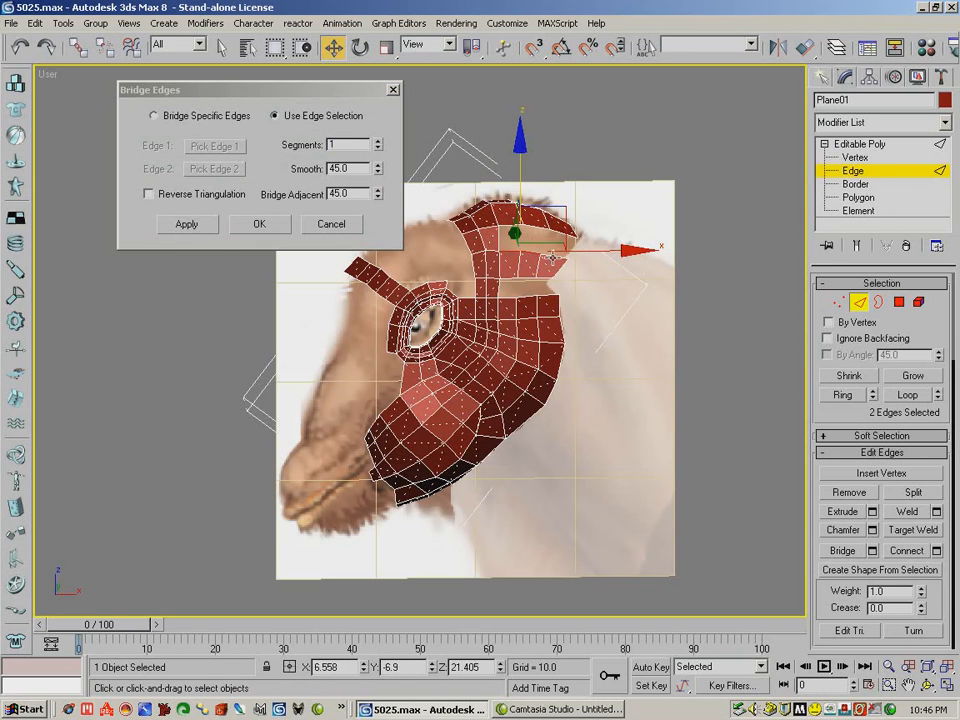
{"action": "left_click", "coordinate": [552, 258], "text": "ctrl"}
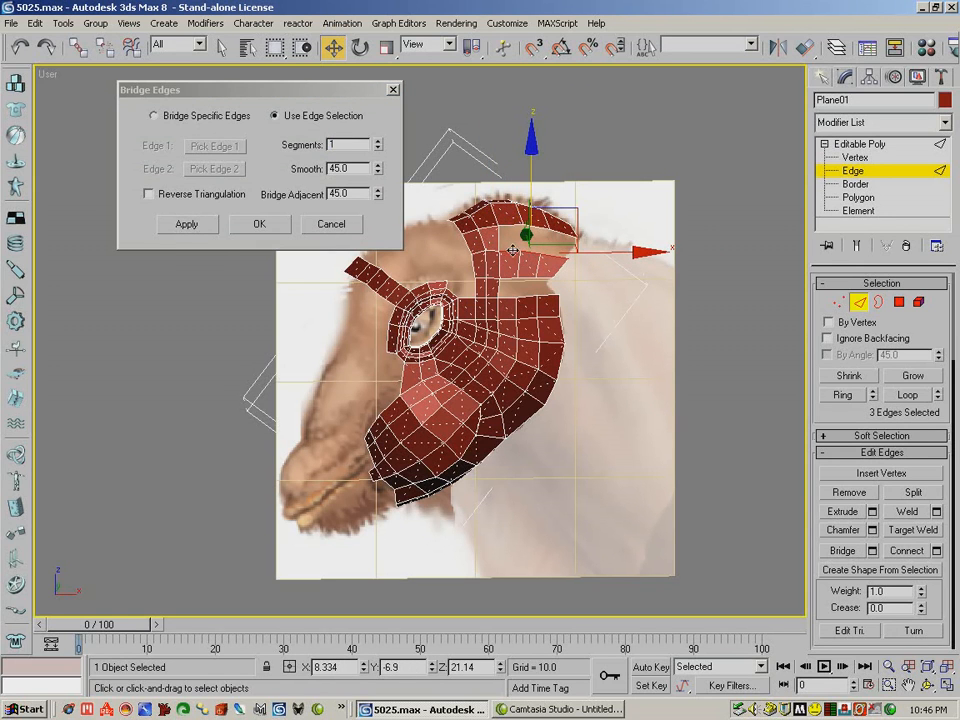
{"action": "left_click", "coordinate": [509, 256]}
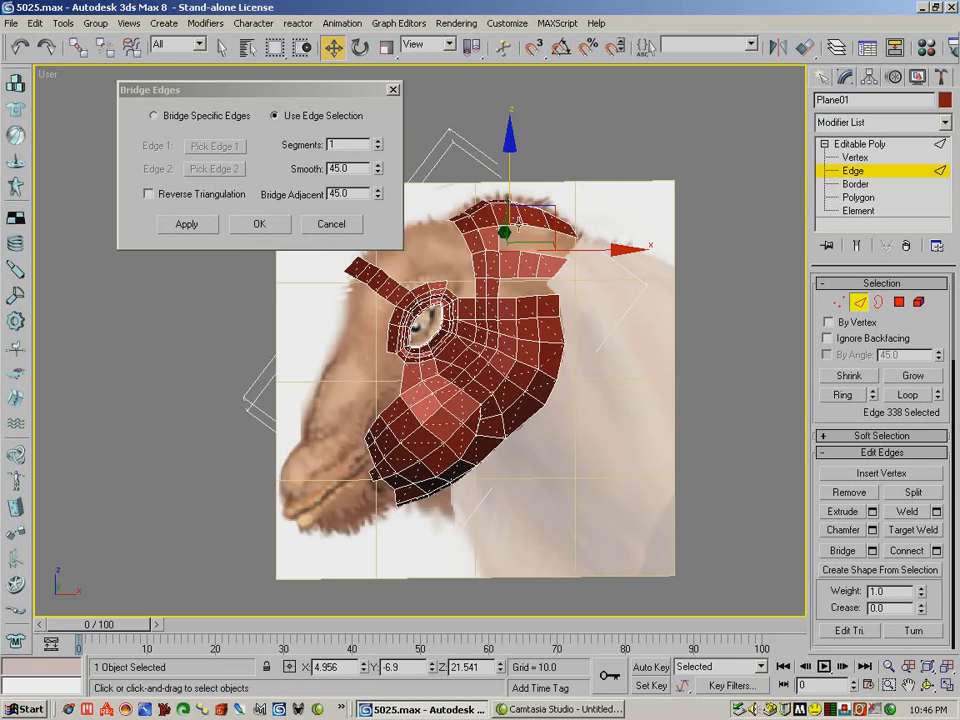
{"action": "left_click", "coordinate": [205, 225]}
- Bridge the two remaining rear edge pairs between the top and lower backward strips with one segment each
{"action": "left_click", "coordinate": [523, 255]}
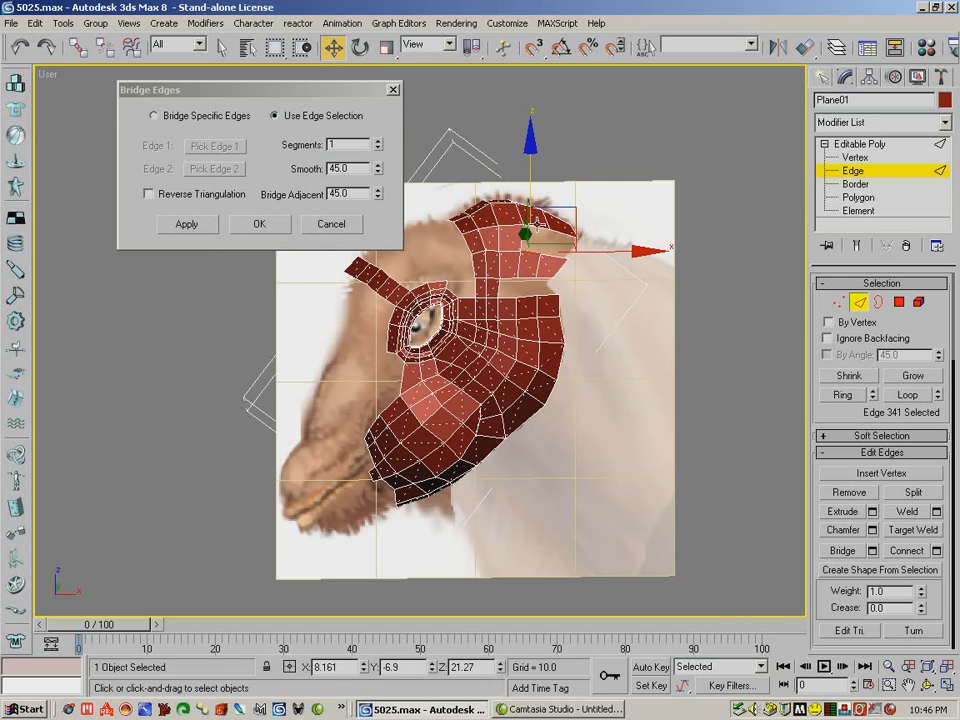
{"action": "left_click", "coordinate": [392, 246], "text": "ctrl"}
{"action": "left_click", "coordinate": [188, 224]}
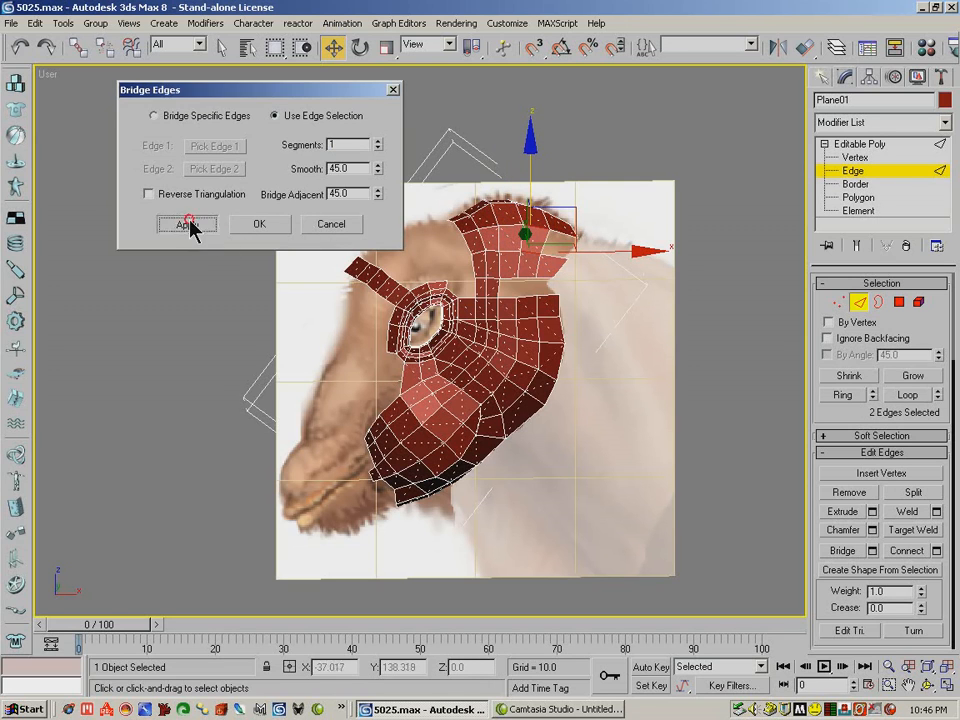
{"action": "left_click", "coordinate": [565, 235], "text": "ctrl"}
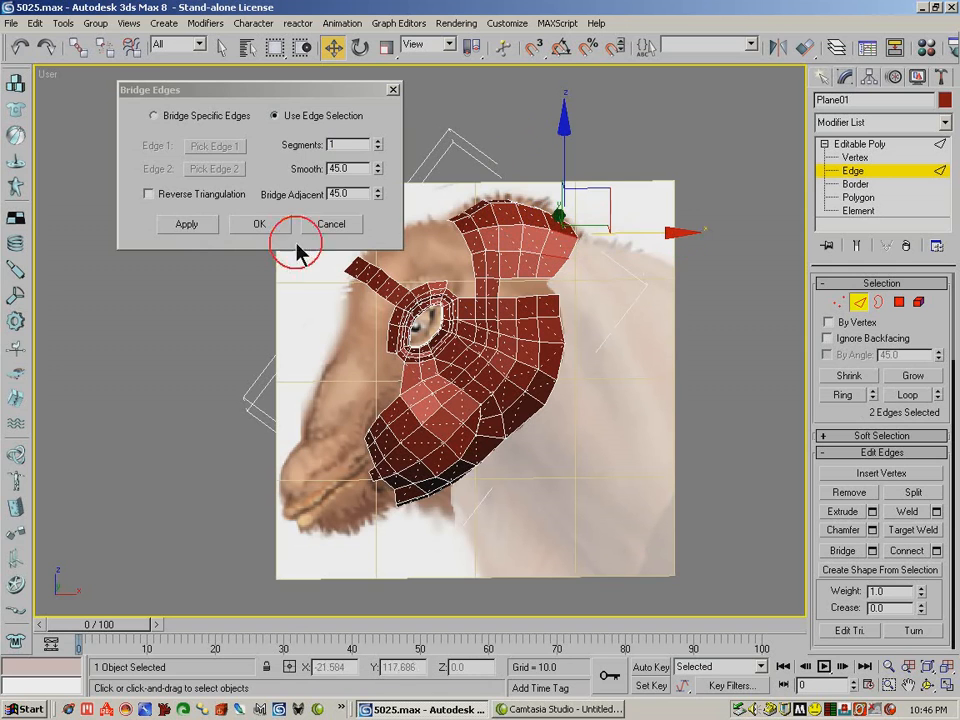
{"action": "left_click", "coordinate": [195, 224]}
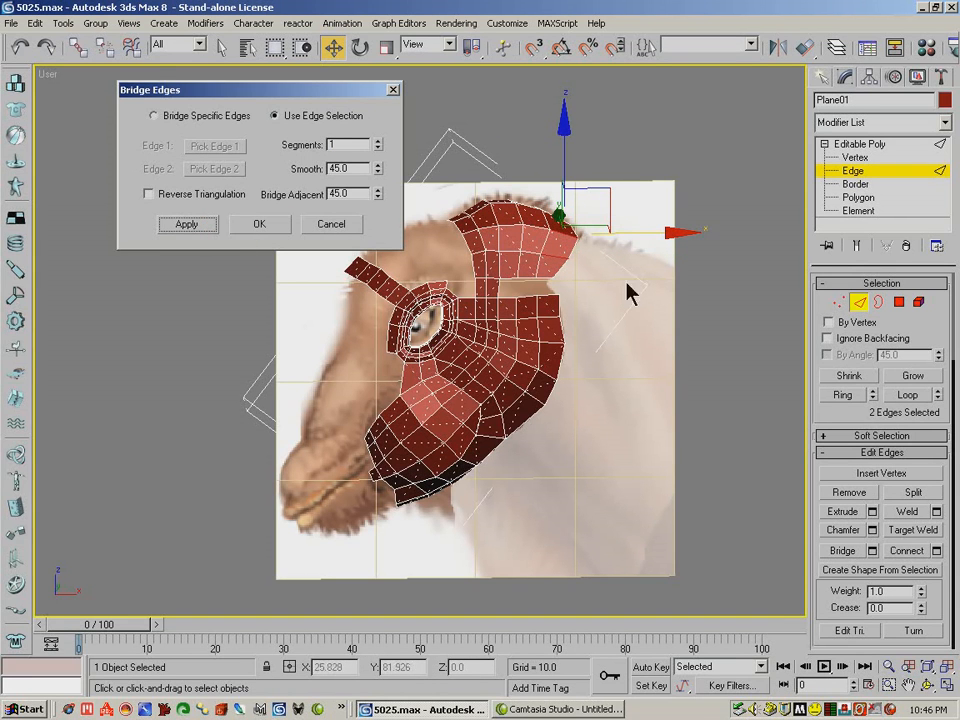
{"action": "left_click", "coordinate": [396, 91]}
- Enable soft selection with a falloff of 8.075 and pull a vertex in the middle of the bridged back-of-head area outward along Y
{"action": "left_click", "coordinate": [928, 686]}
{"action": "left_click_drag", "start_coordinate": [417, 312], "coordinate": [497, 330]}
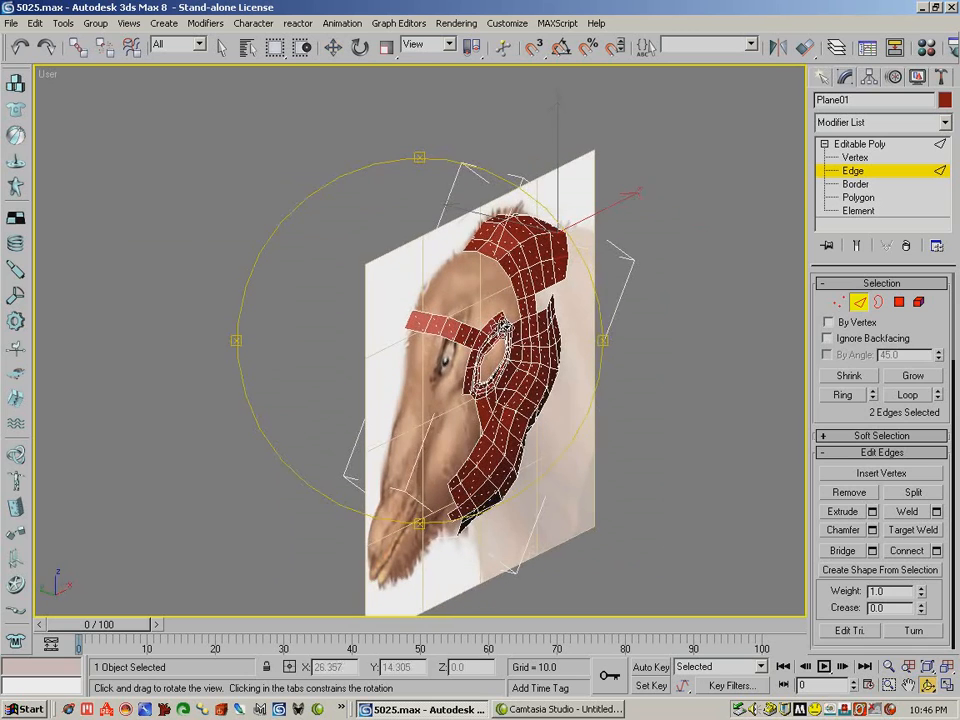
{"action": "left_click", "coordinate": [839, 302]}
{"action": "left_click", "coordinate": [823, 437]}
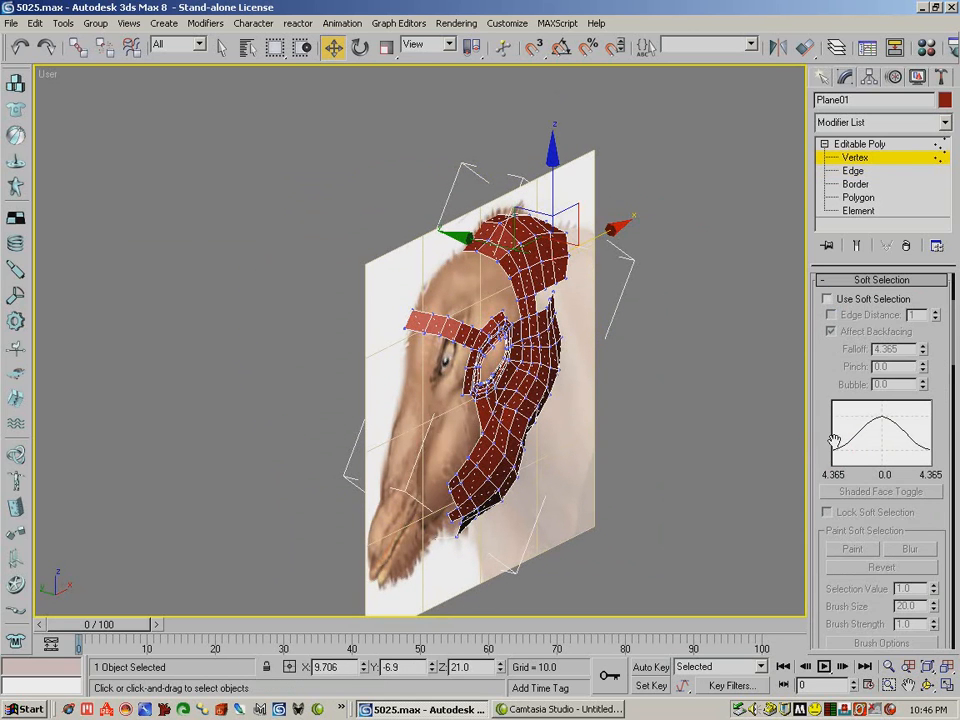
{"action": "left_click", "coordinate": [827, 299]}
{"action": "left_click", "coordinate": [542, 260]}
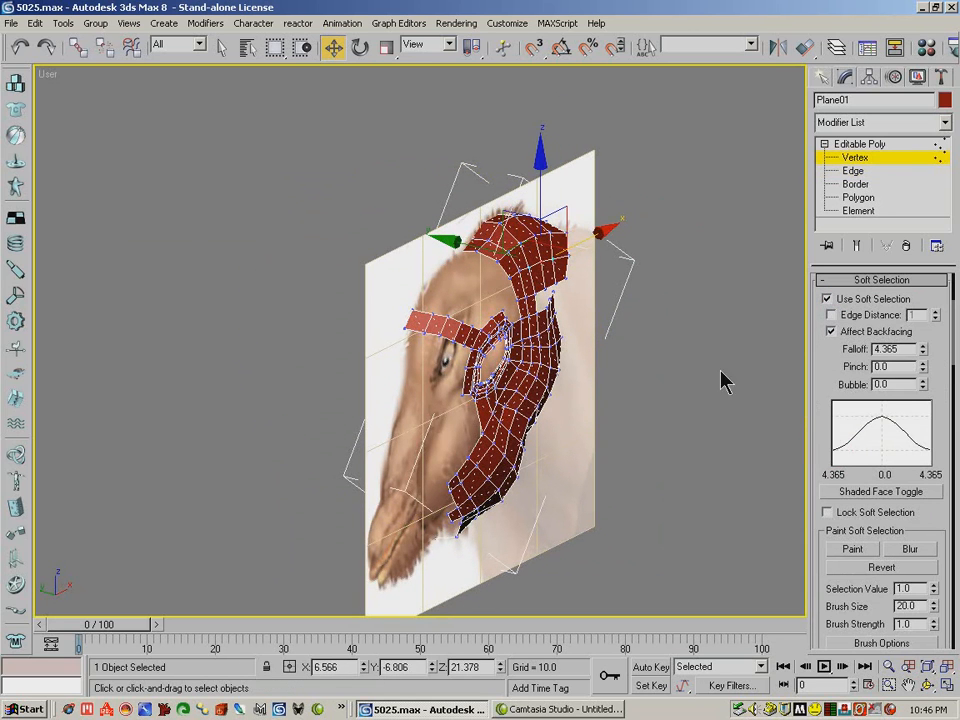
{"action": "left_click_drag", "start_coordinate": [923, 347], "coordinate": [923, 320]}
{"action": "mouse_move", "coordinate": [496, 258]}
{"action": "left_mouse_down"}
{"action": "mouse_move", "coordinate": [470, 251]}
{"action": "mouse_move", "coordinate": [482, 253]}
{"action": "left_mouse_up"}
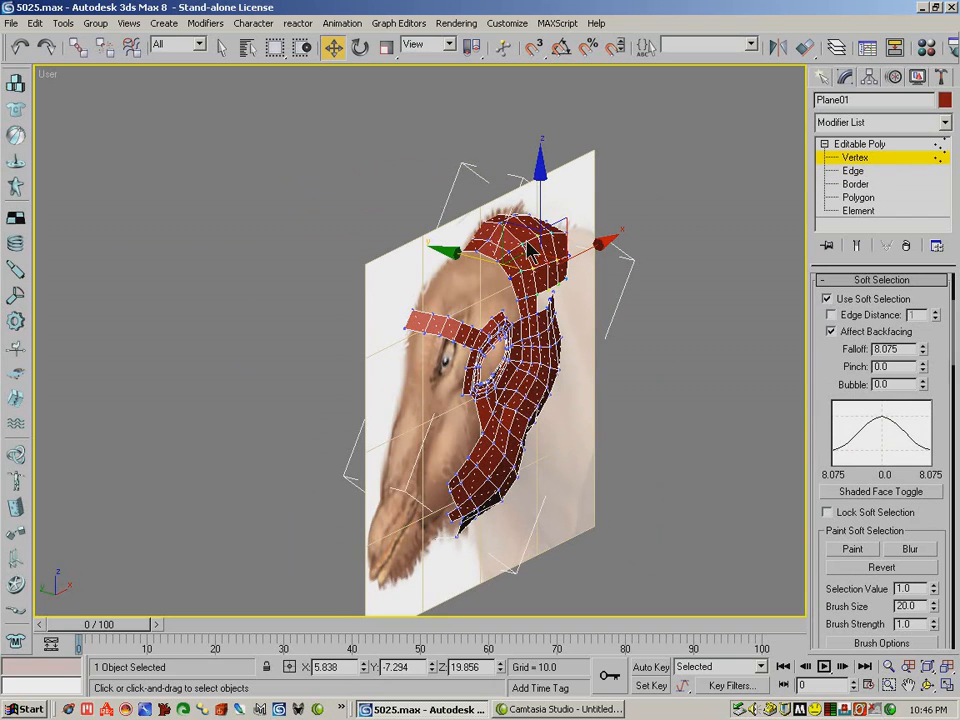
- Shift a crown vertex and the top strip's lower rear vertex along Y, reducing the soft selection falloff to 4.36
{"action": "left_click", "coordinate": [519, 241]}
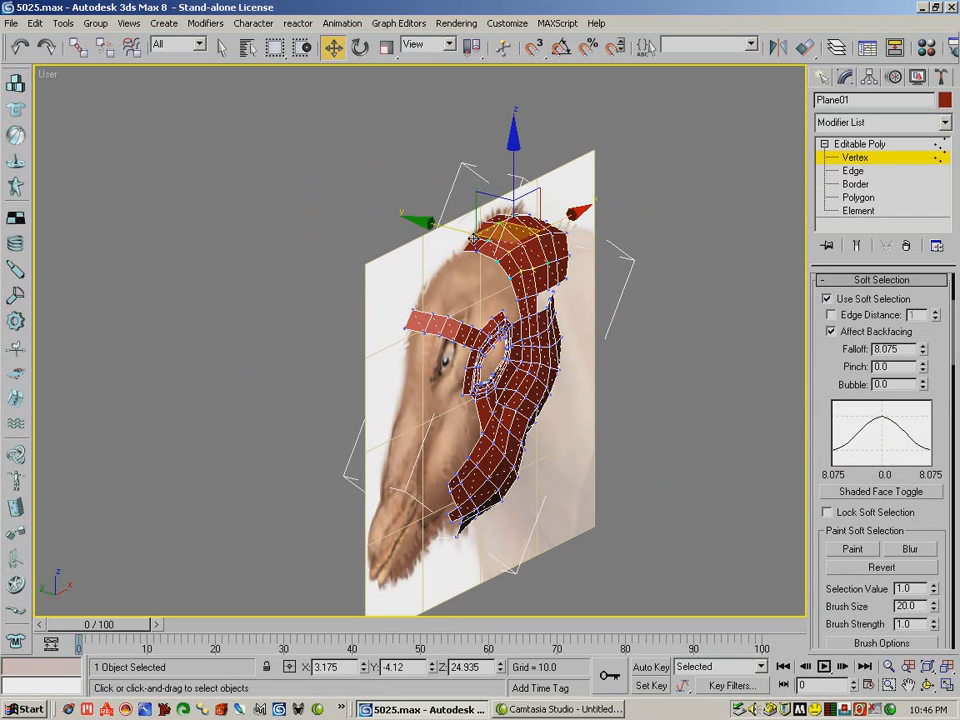
{"action": "left_click_drag", "start_coordinate": [465, 229], "coordinate": [490, 244]}
{"action": "left_click", "coordinate": [556, 261]}
{"action": "left_click", "coordinate": [926, 689]}
{"action": "left_click_drag", "start_coordinate": [492, 350], "coordinate": [325, 328]}
{"action": "left_click", "coordinate": [333, 47]}
{"action": "left_click_drag", "start_coordinate": [547, 279], "coordinate": [615, 278]}
{"action": "left_click_drag", "start_coordinate": [922, 349], "coordinate": [926, 347]}
{"action": "left_click_drag", "start_coordinate": [612, 273], "coordinate": [629, 276]}
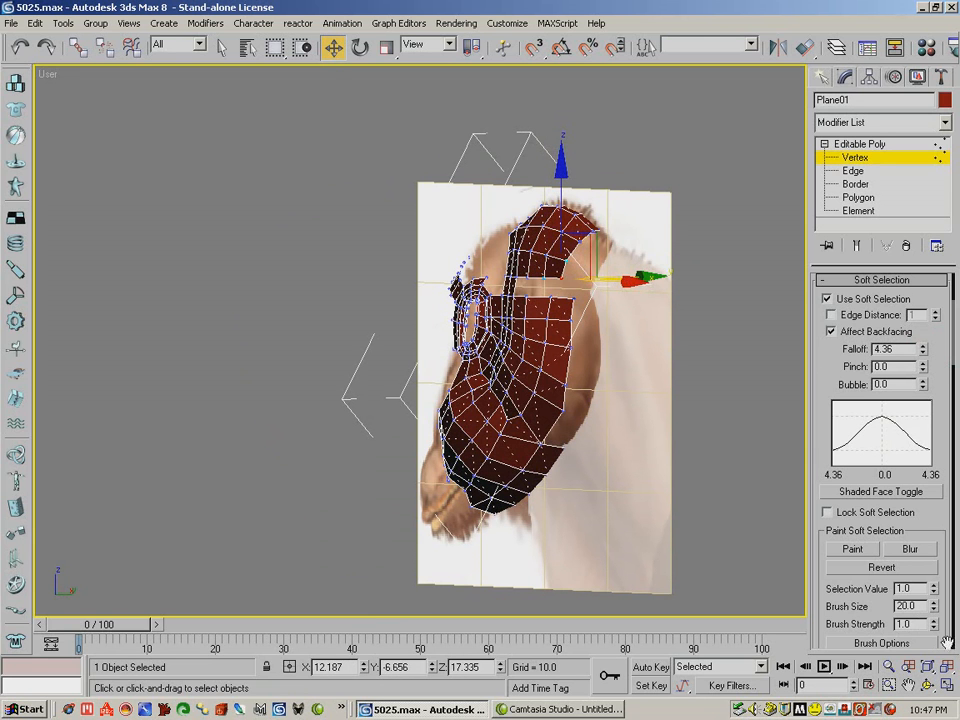
- Shift the upper rear vertices of the lower strip along Y to align with the top strip, and turn off soft selection
{"action": "left_click", "coordinate": [929, 687]}
{"action": "left_click_drag", "start_coordinate": [534, 364], "coordinate": [555, 330]}
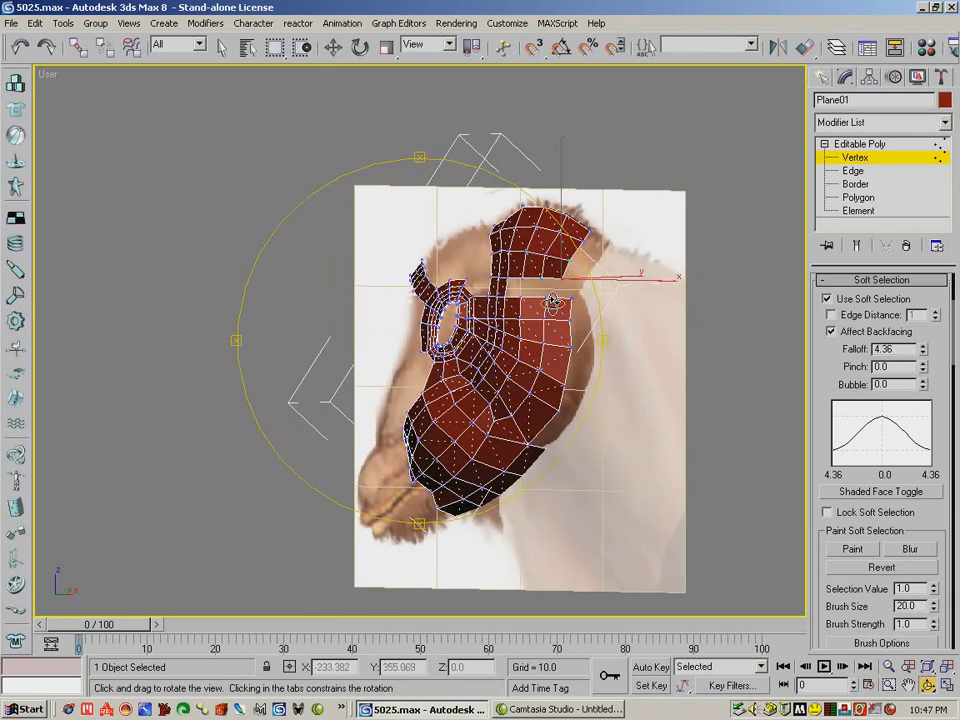
{"action": "left_click", "coordinate": [335, 47]}
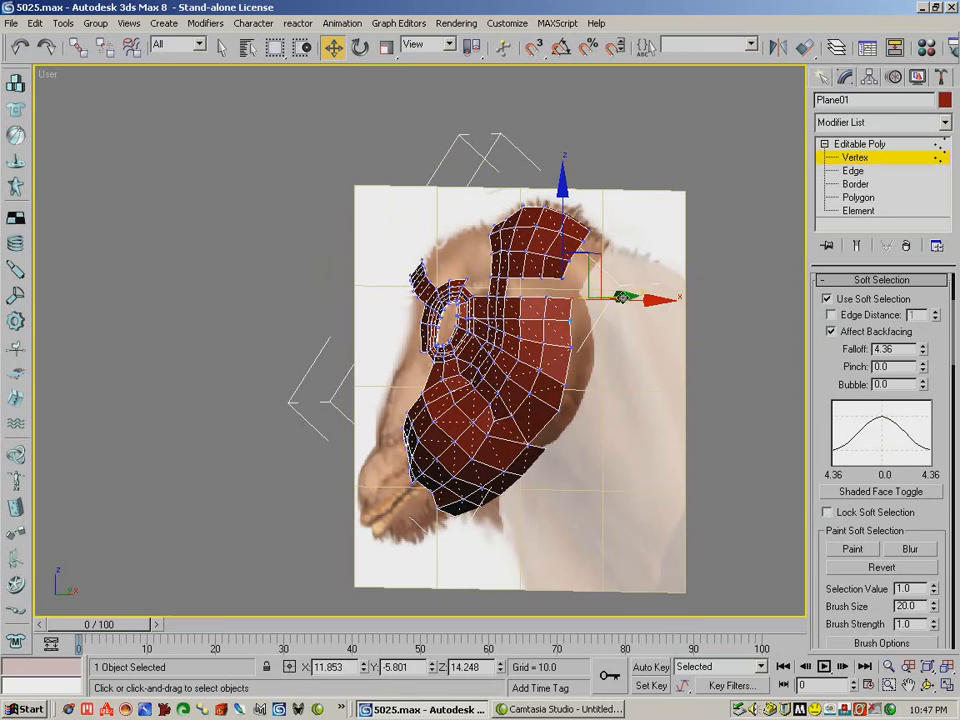
{"action": "left_click_drag", "start_coordinate": [621, 293], "coordinate": [598, 294]}
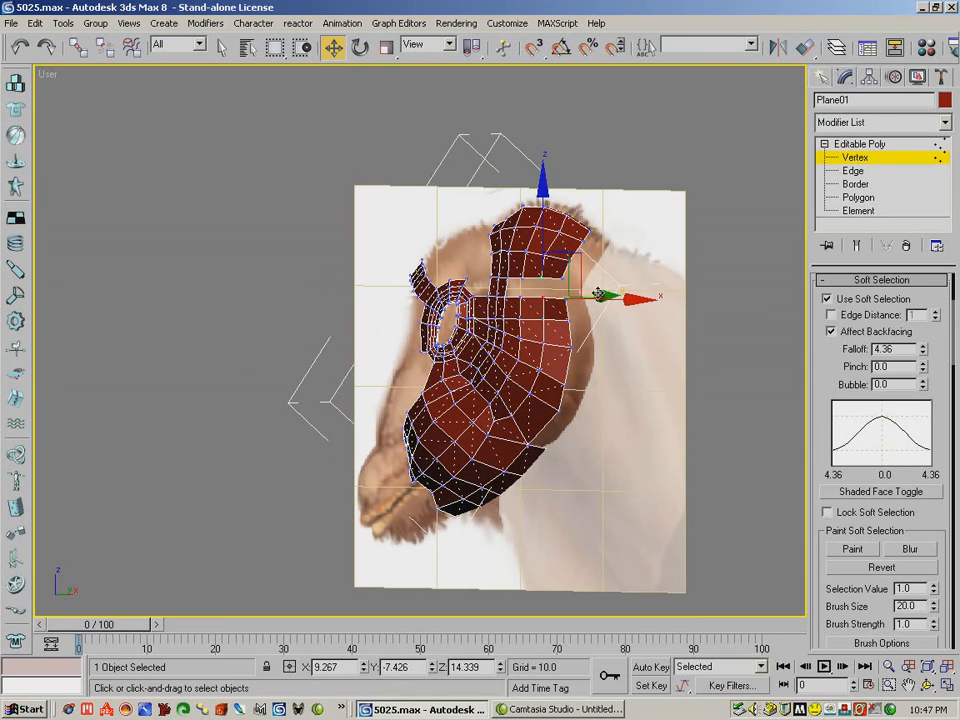
{"action": "left_click", "coordinate": [827, 298]}
- Bridge the rearmost facing edge pair between the top strip and the lower strip with one segment
{"action": "scroll", "coordinate": [814, 379], "scroll_direction": "up", "scroll_amount": 3}
{"action": "left_click", "coordinate": [858, 296]}
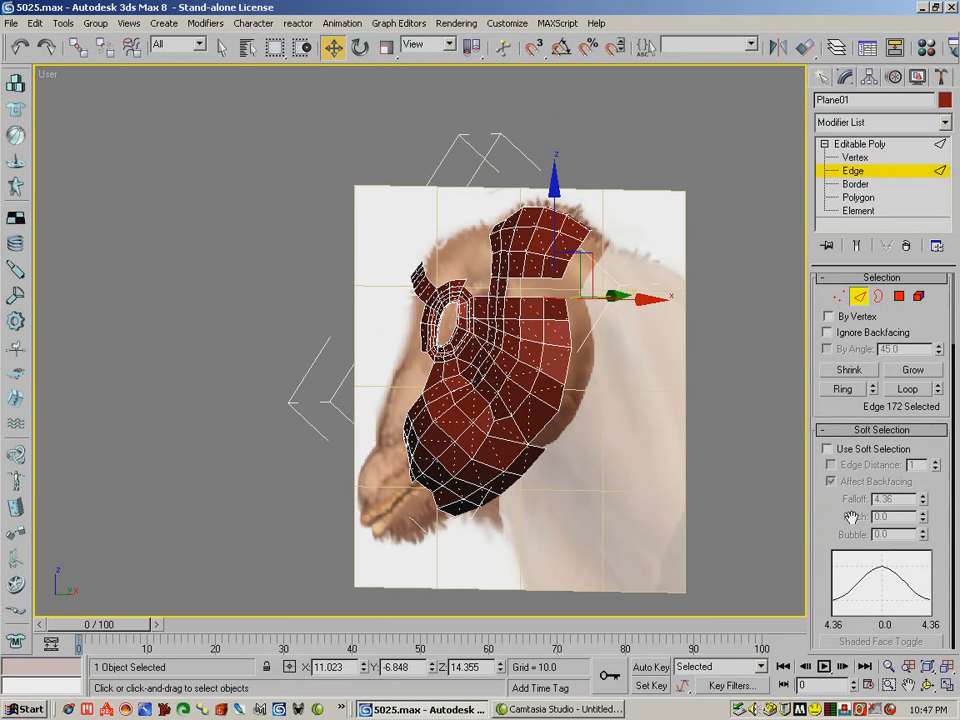
{"action": "left_click", "coordinate": [822, 431]}
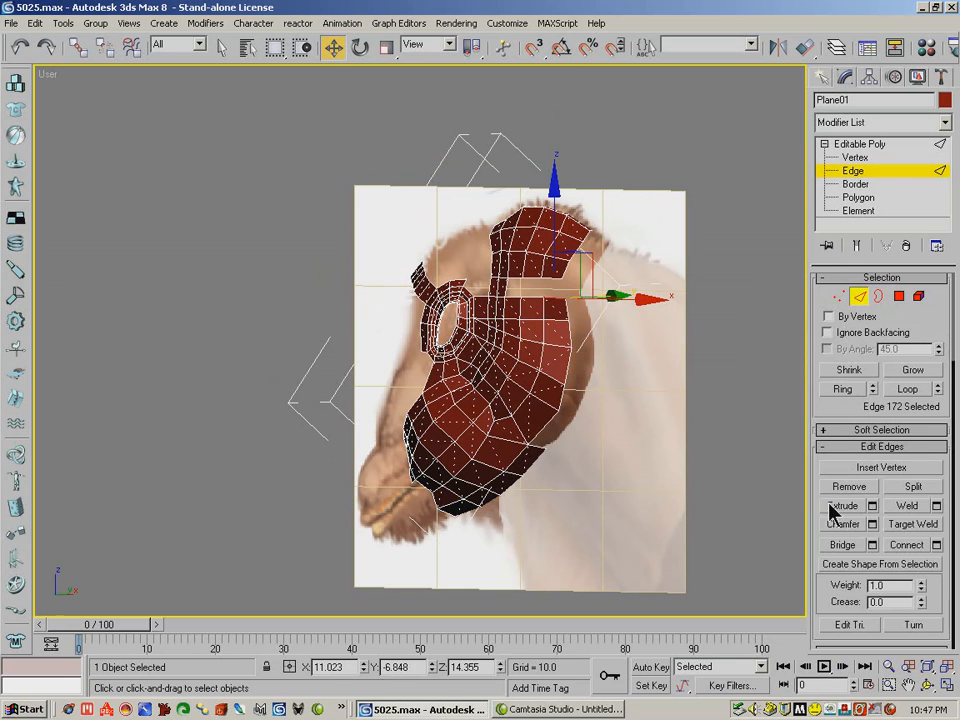
{"action": "left_click", "coordinate": [871, 545]}
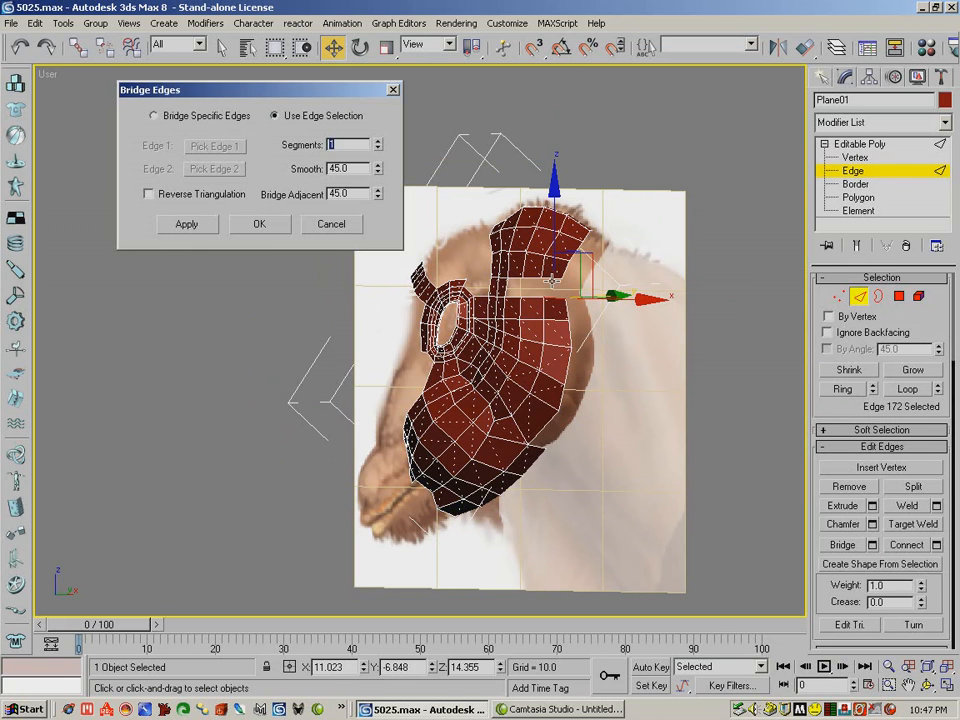
{"action": "left_click", "coordinate": [552, 281], "text": "ctrl"}
{"action": "left_click", "coordinate": [208, 222]}
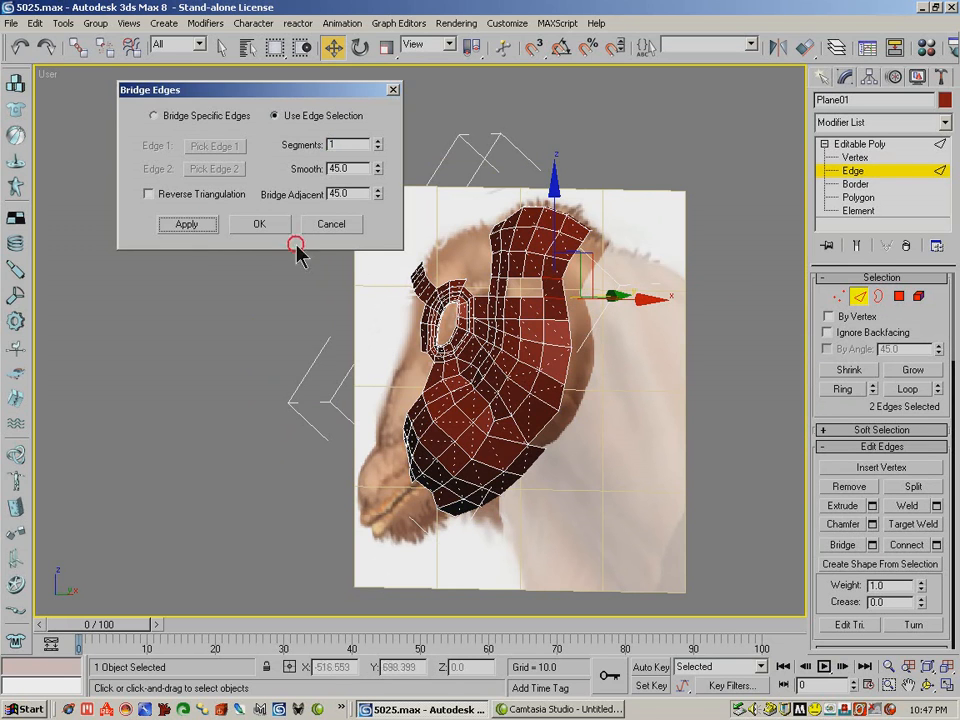
- Bridge the two remaining open edge pairs between the top and lower strips with one segment each
{"action": "left_click", "coordinate": [536, 298]}
{"action": "left_click", "coordinate": [535, 279], "text": "ctrl"}
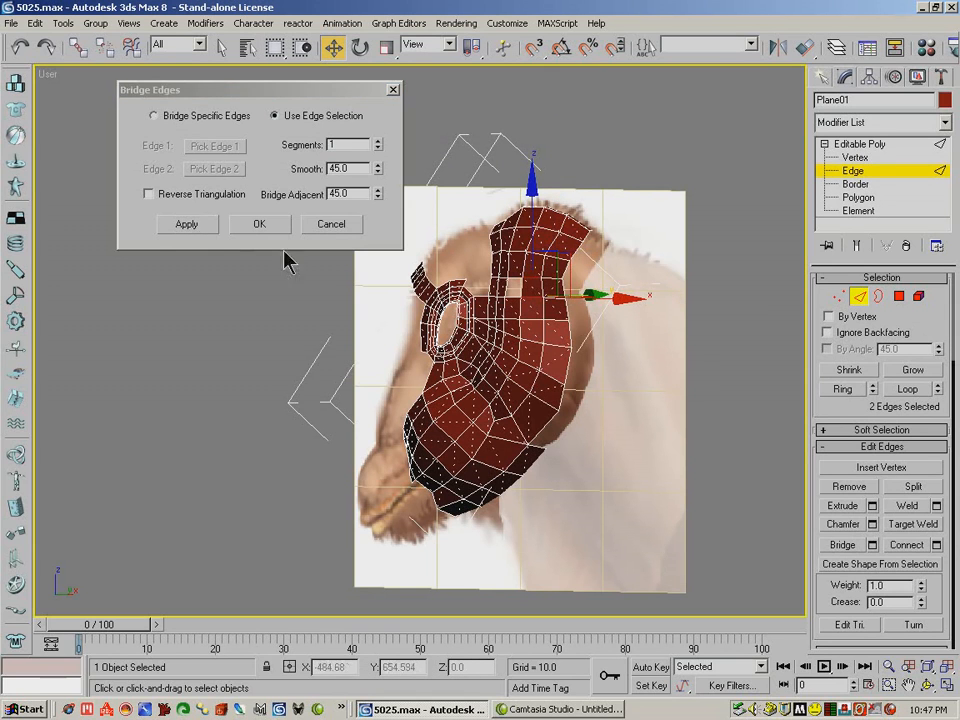
{"action": "left_click", "coordinate": [205, 223]}
{"action": "left_click", "coordinate": [514, 300]}
{"action": "left_click", "coordinate": [514, 281], "text": "ctrl"}
{"action": "left_click", "coordinate": [392, 89]}
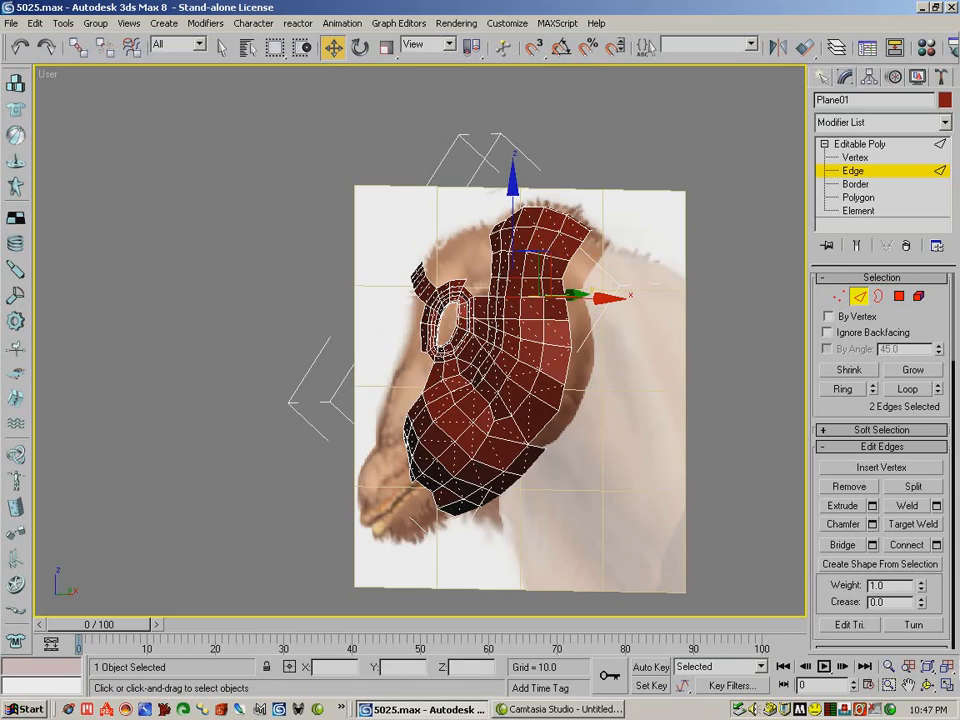
- Raise the vertices along the upper rear edge of the forehead strip above the eye, widening it toward the reference outline
{"action": "left_click", "coordinate": [928, 686]}
{"action": "left_click_drag", "start_coordinate": [520, 332], "coordinate": [541, 327]}
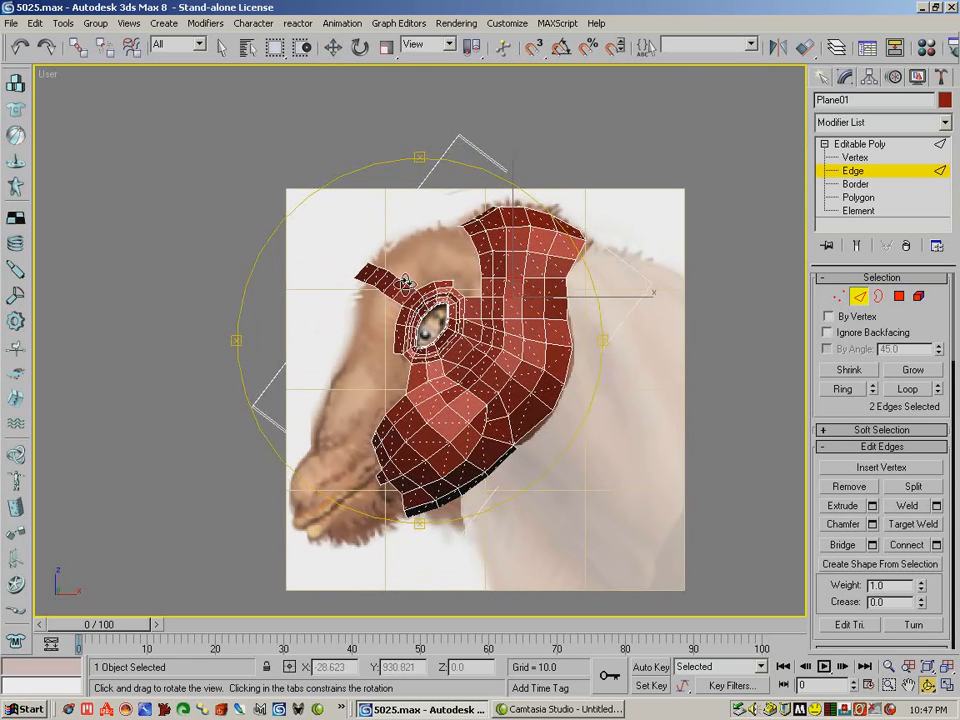
{"action": "left_click", "coordinate": [840, 298]}
{"action": "left_click", "coordinate": [407, 283]}
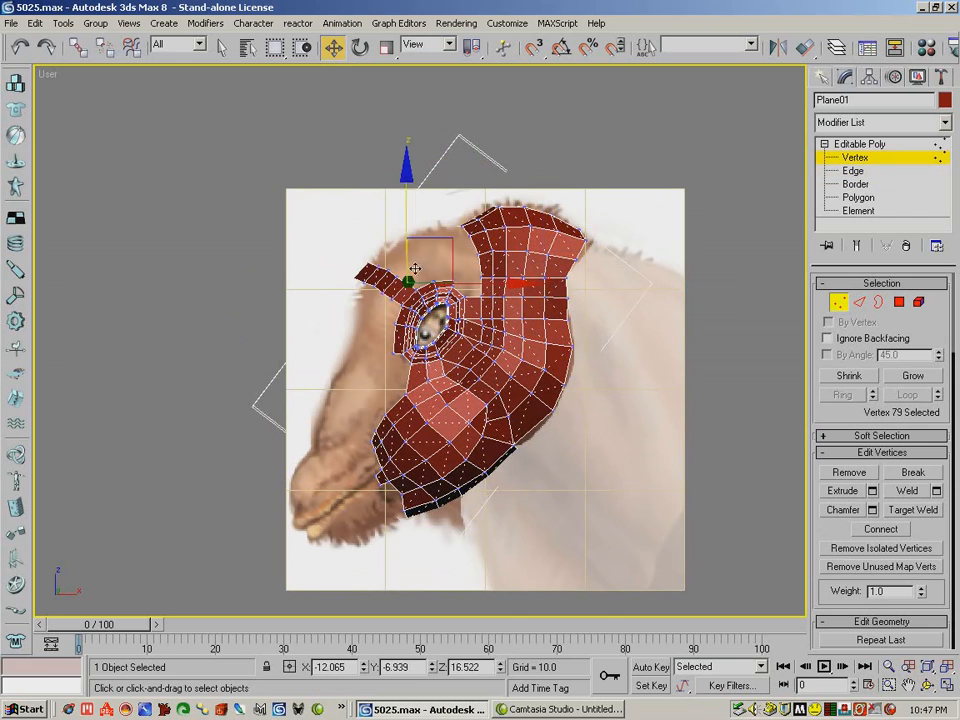
{"action": "left_click_drag", "start_coordinate": [415, 268], "coordinate": [400, 270]}
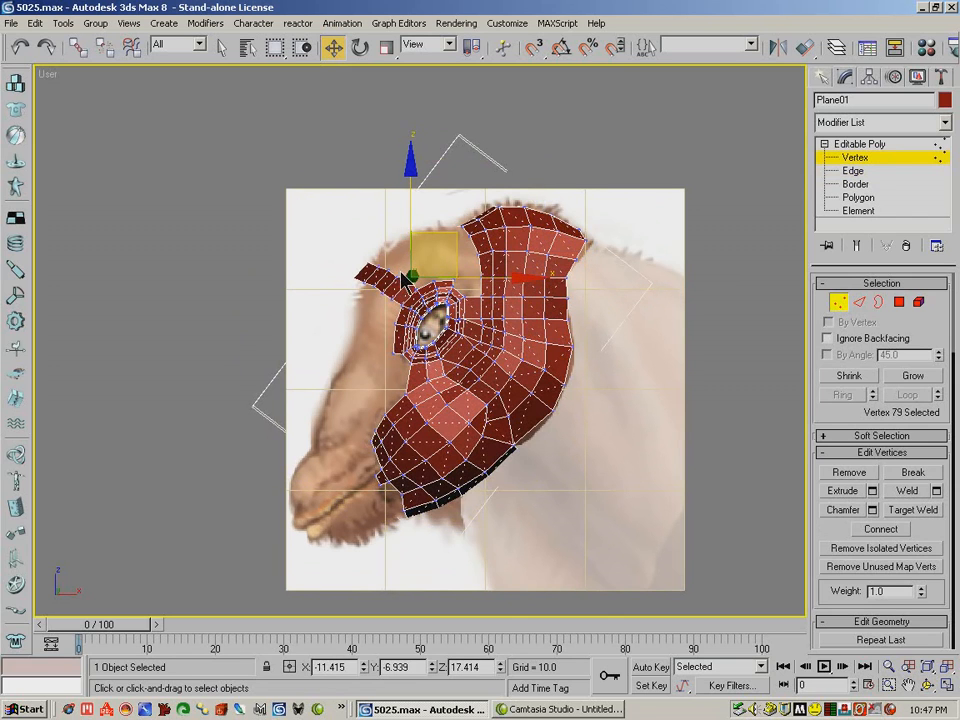
{"action": "left_click", "coordinate": [399, 275]}
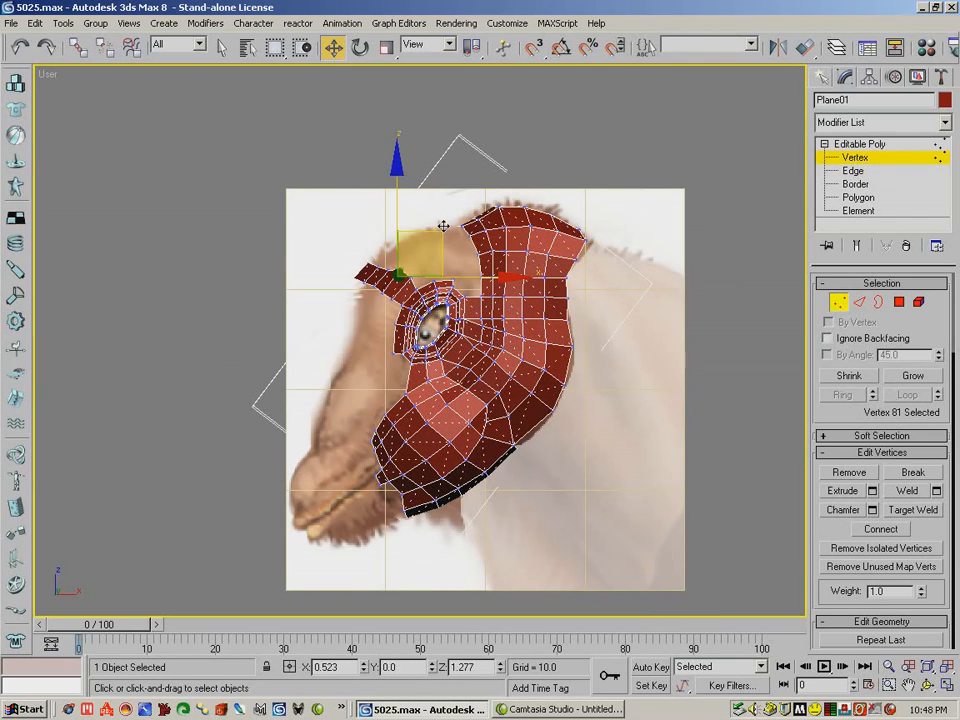
{"action": "left_click", "coordinate": [390, 268]}
{"action": "left_click_drag", "start_coordinate": [429, 226], "coordinate": [421, 200]}
{"action": "left_click", "coordinate": [381, 267]}
{"action": "left_click", "coordinate": [370, 262]}
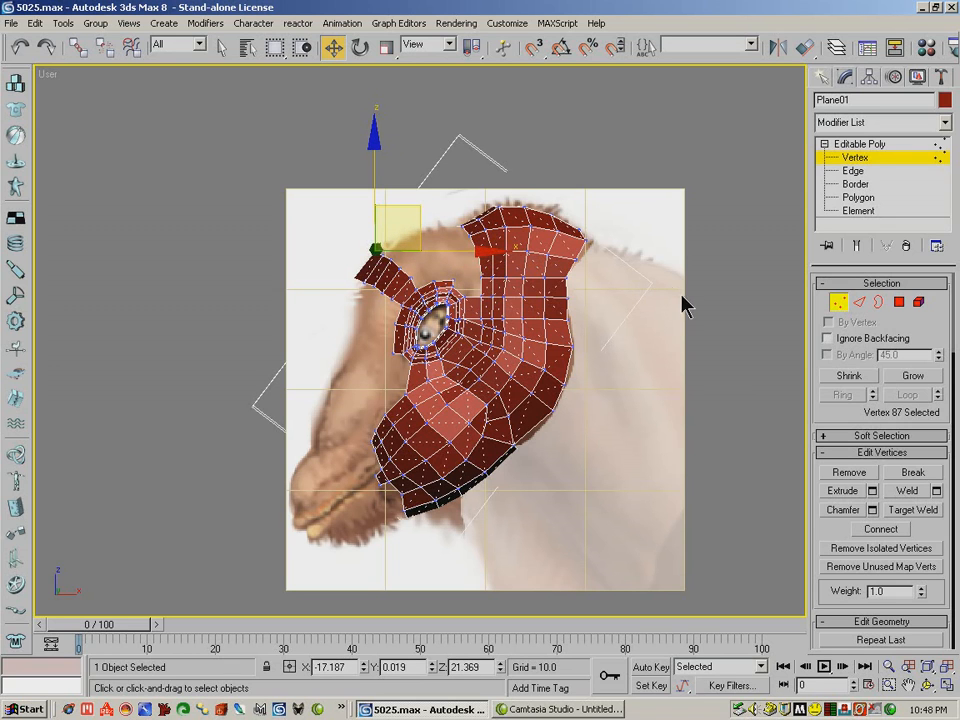
- Extend the forehead strip's four upper rear edges toward the crown as new polygons and rotate the end edges about 21 degrees around Y
{"action": "left_click", "coordinate": [859, 301]}
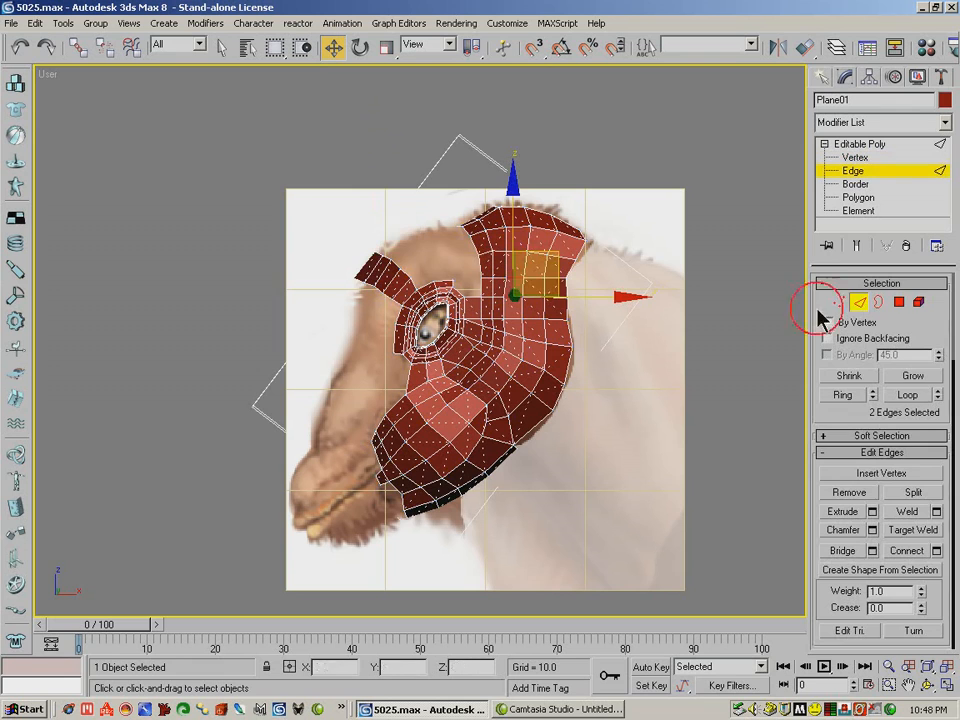
{"action": "left_click", "coordinate": [406, 271]}
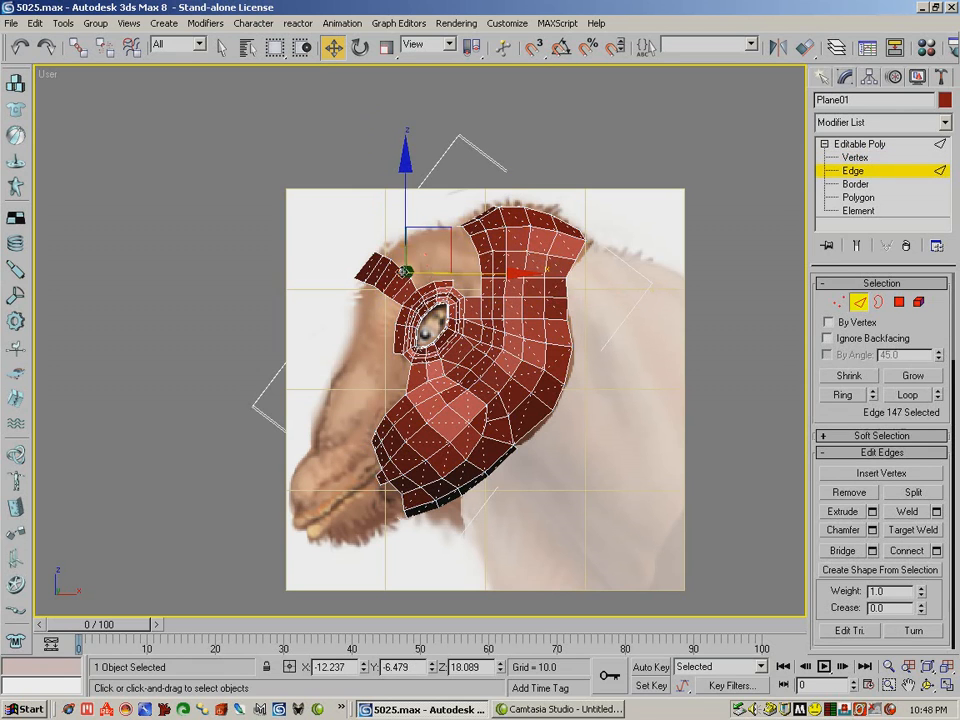
{"action": "left_click", "coordinate": [395, 263], "text": "ctrl"}
{"action": "left_click", "coordinate": [386, 261], "text": "ctrl"}
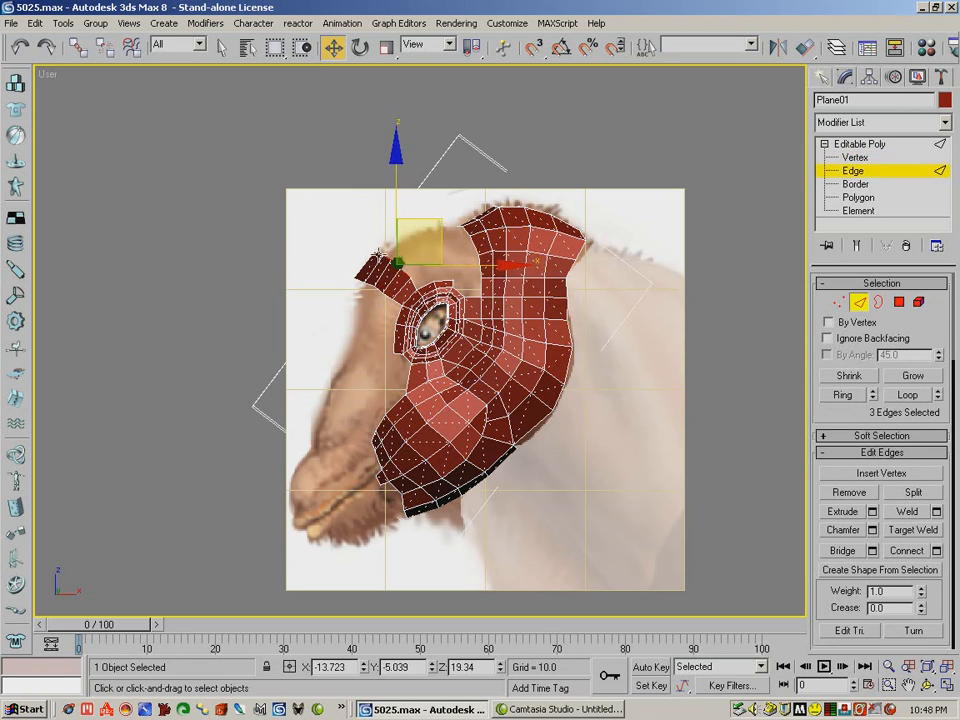
{"action": "left_click", "coordinate": [377, 252], "text": "ctrl"}
{"action": "left_click_drag", "start_coordinate": [433, 227], "coordinate": [487, 204]}
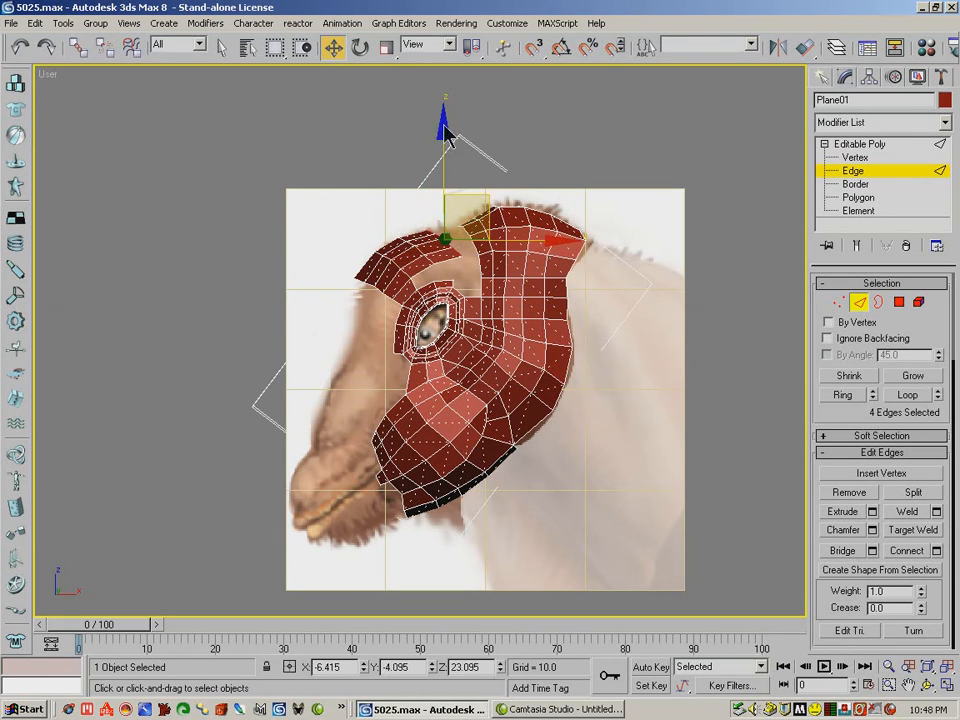
{"action": "left_click", "coordinate": [361, 47]}
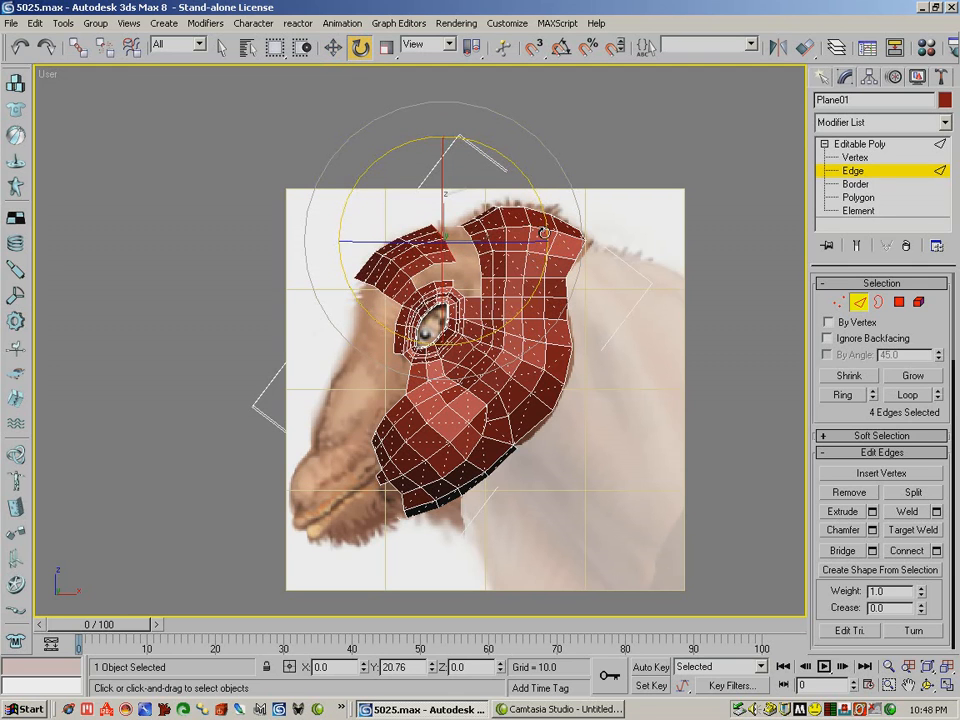
{"action": "left_click", "coordinate": [427, 259]}
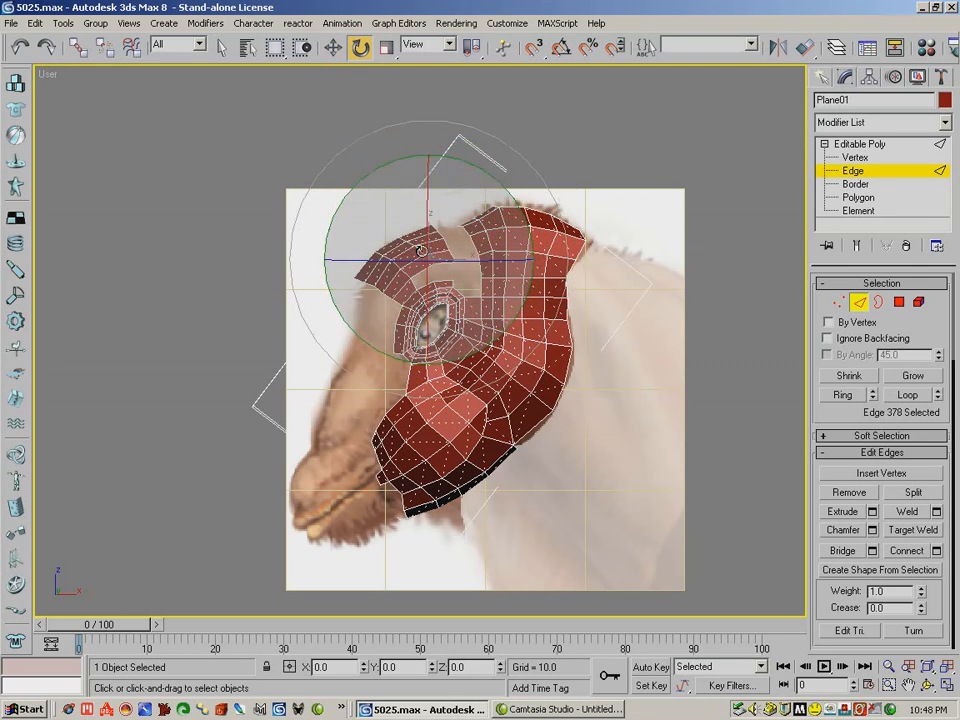
{"action": "left_click", "coordinate": [419, 252], "text": "ctrl"}
{"action": "left_click", "coordinate": [403, 239], "text": "ctrl"}
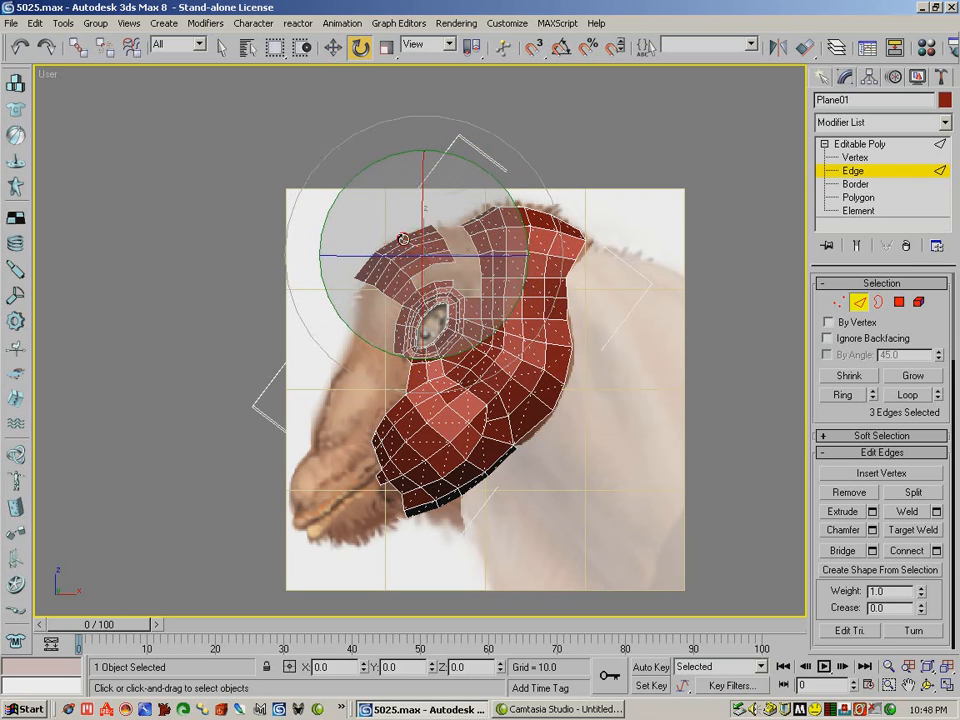
{"action": "left_click", "coordinate": [410, 240], "text": "ctrl"}
{"action": "left_click", "coordinate": [432, 244], "text": "ctrl"}
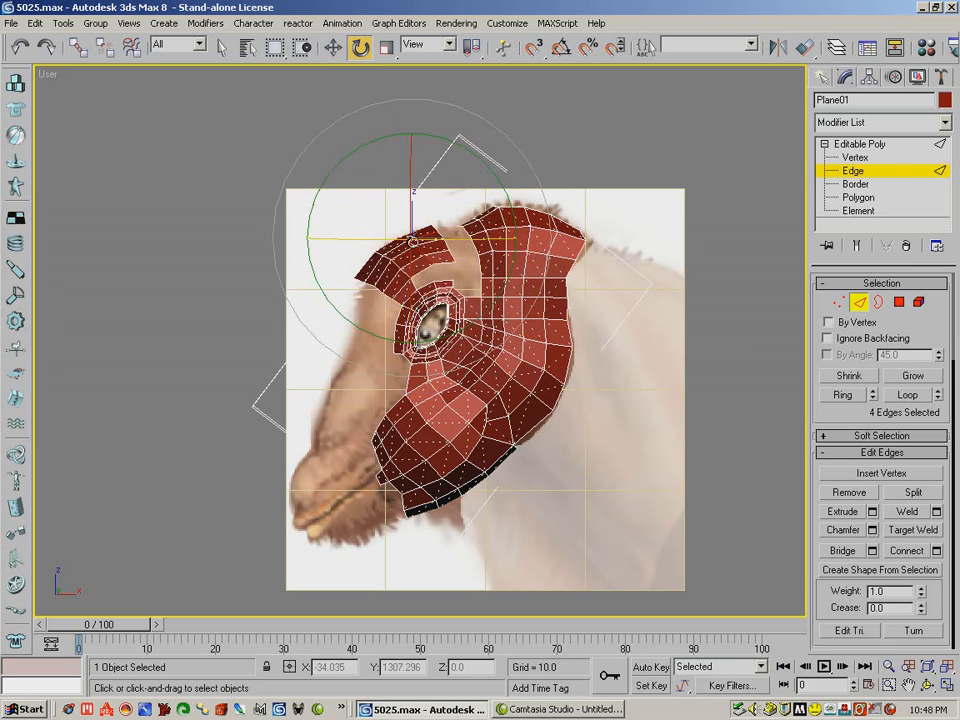
{"action": "left_click", "coordinate": [290, 140]}
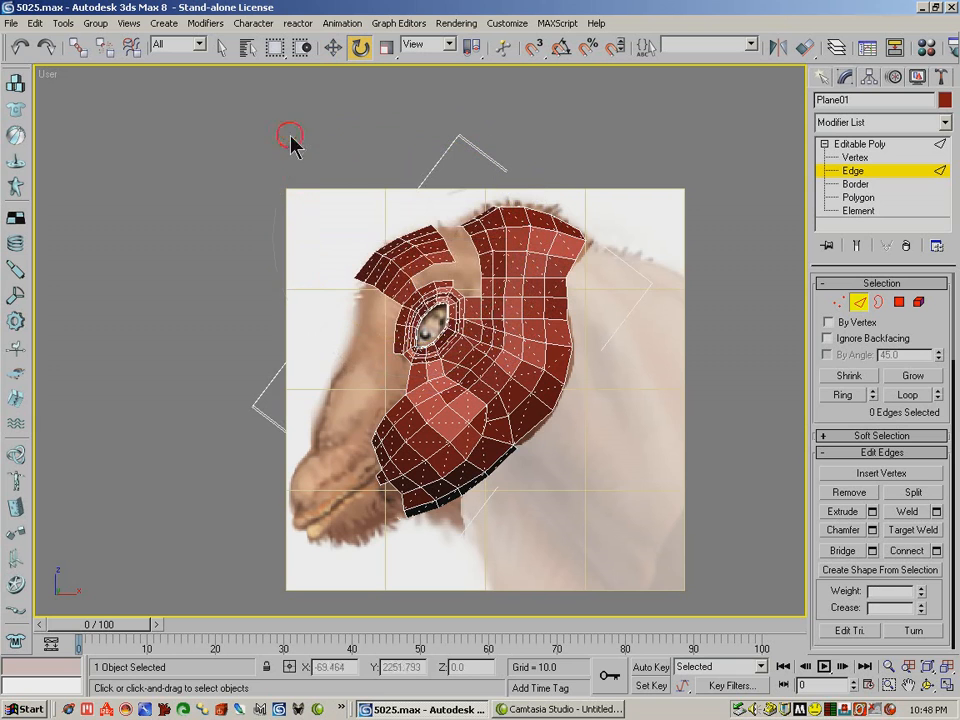
- Rotate the forehead extension's middle edge loop about 9 degrees around Y, and rotate its end loop around Y as well
{"action": "left_click", "coordinate": [409, 243]}
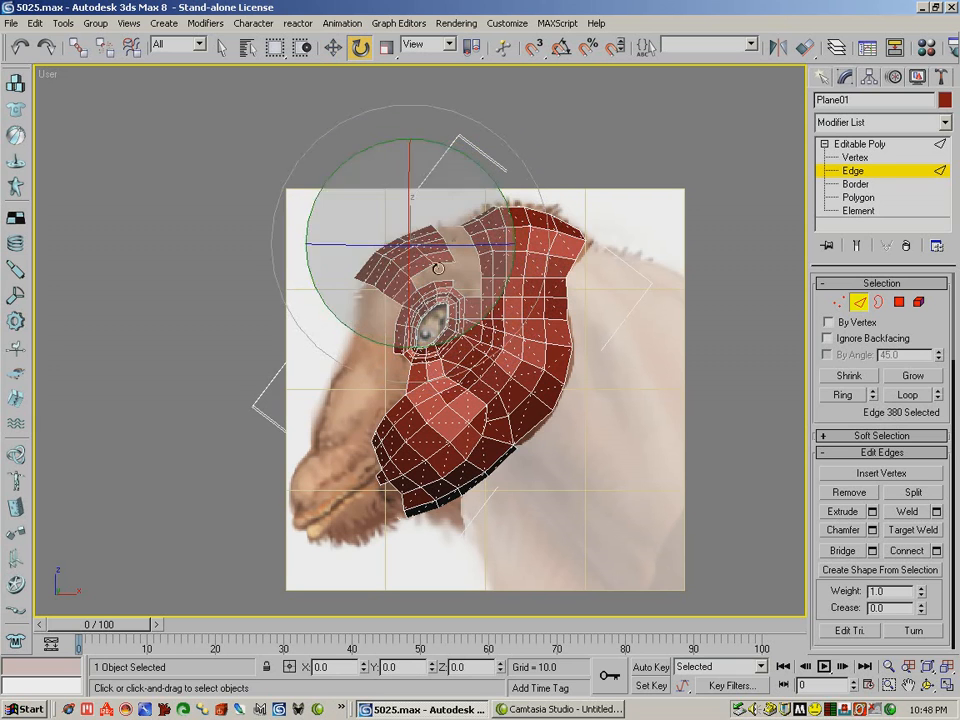
{"action": "left_click", "coordinate": [912, 396]}
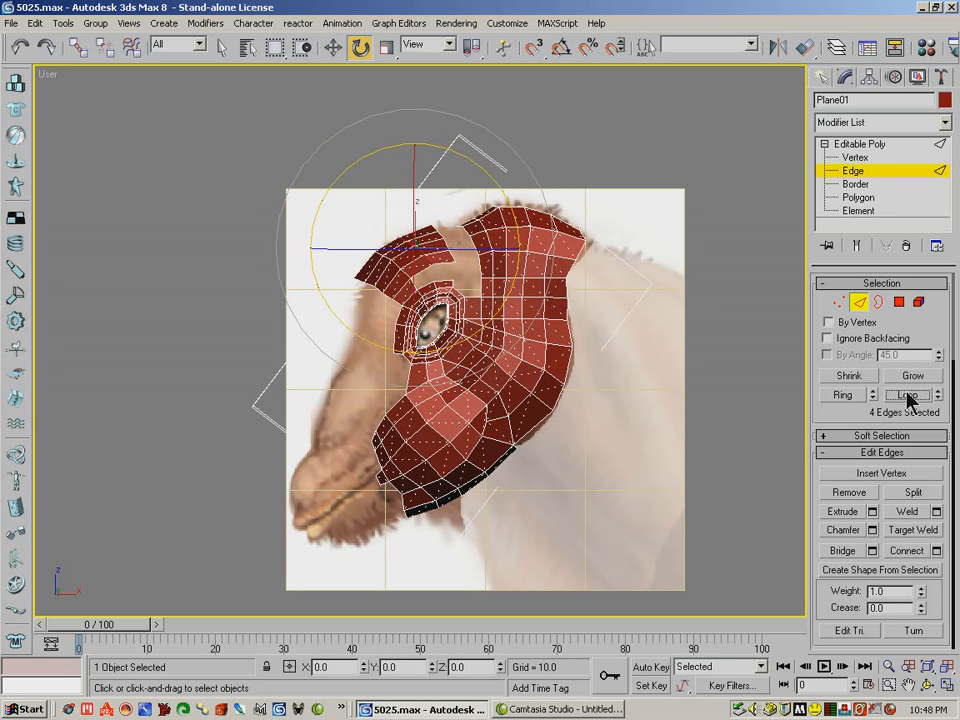
{"action": "left_click_drag", "start_coordinate": [499, 189], "coordinate": [514, 193]}
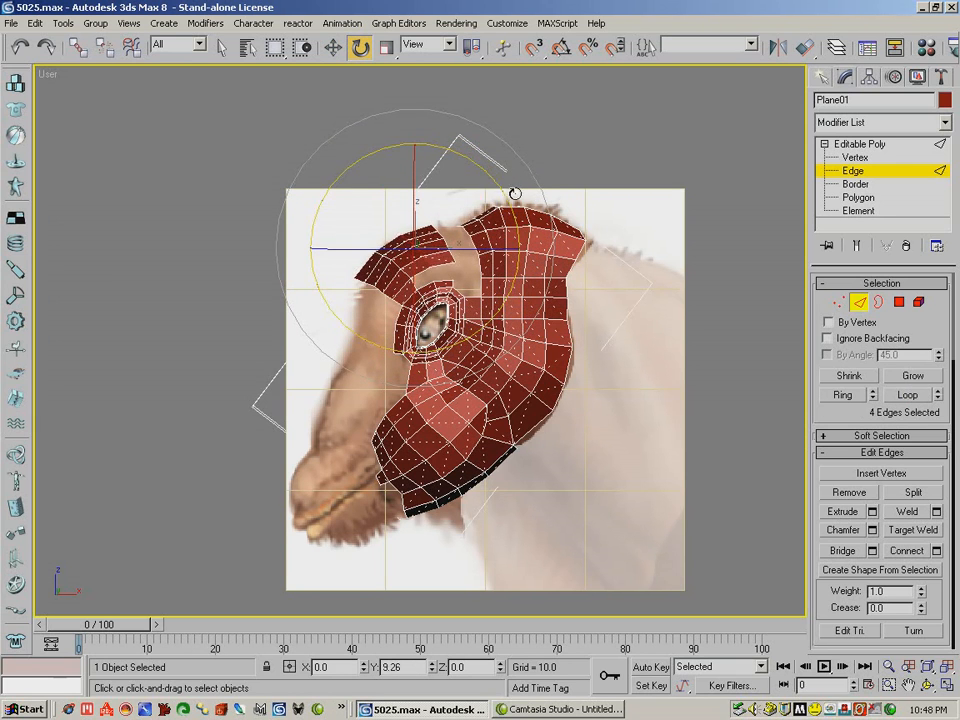
{"action": "left_click", "coordinate": [452, 256]}
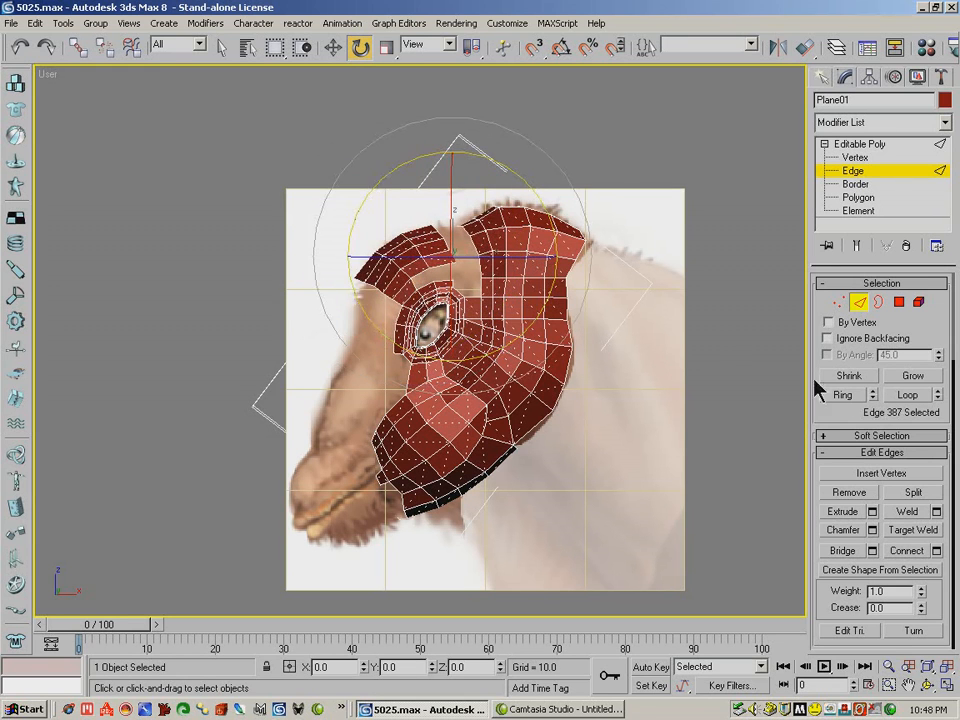
{"action": "left_click", "coordinate": [908, 395]}
{"action": "left_click_drag", "start_coordinate": [525, 175], "coordinate": [555, 200]}
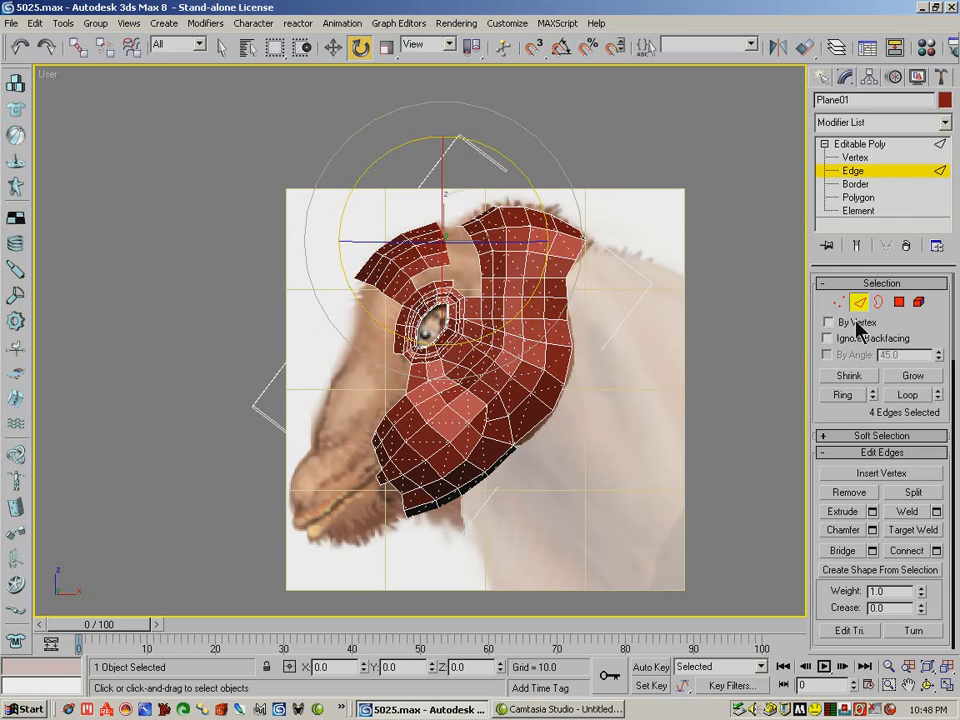
- Move the forehead extension's end edges toward the crown strip, about 3.1 along X and -0.4 along Z
{"action": "left_click", "coordinate": [334, 48]}
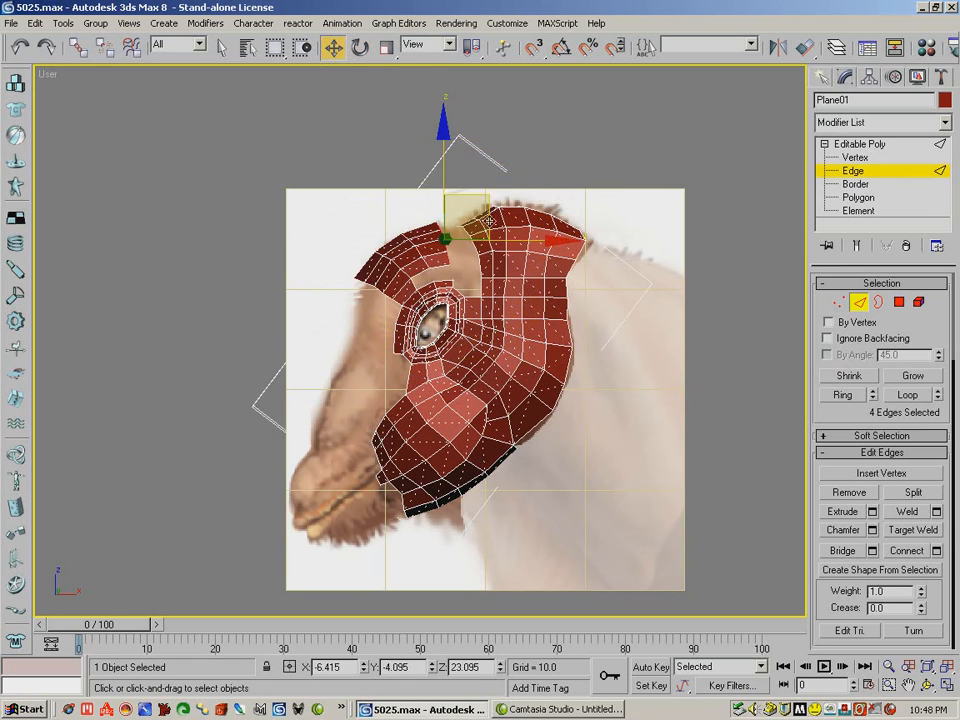
{"action": "left_click_drag", "start_coordinate": [489, 210], "coordinate": [499, 212]}
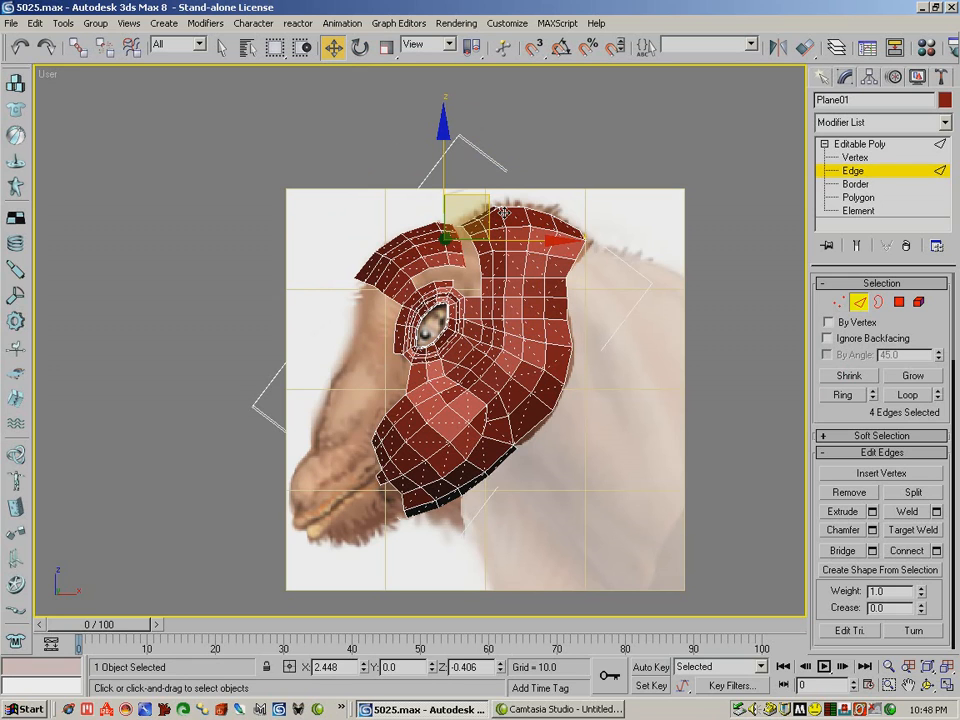
{"action": "mouse_move", "coordinate": [503, 212]}
{"action": "left_mouse_down"}
{"action": "mouse_move", "coordinate": [521, 207]}
{"action": "mouse_move", "coordinate": [509, 214]}
{"action": "left_mouse_up"}
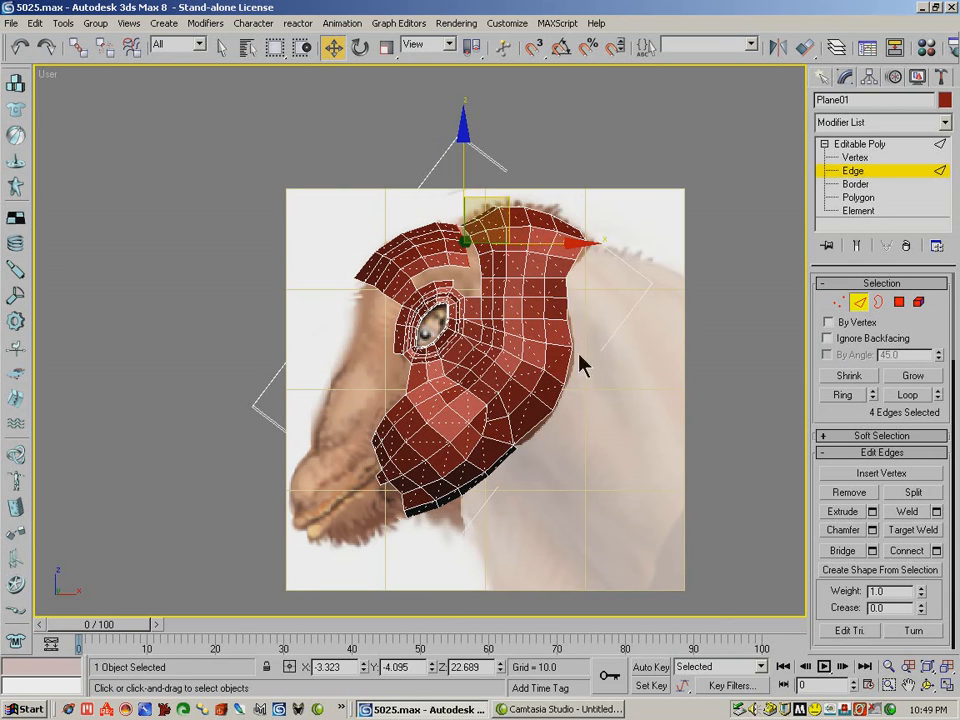
- Target-weld the forehead extension's end vertices onto the matching vertices of the crown strip to close the seam
{"action": "left_click", "coordinate": [927, 688]}
{"action": "left_click_drag", "start_coordinate": [435, 321], "coordinate": [515, 370]}
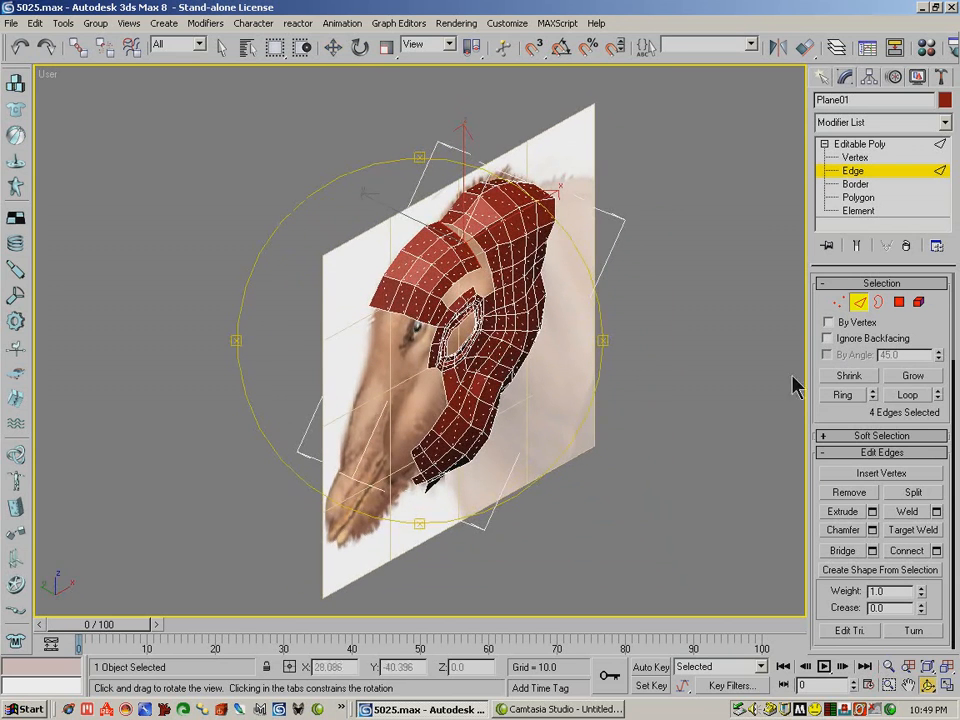
{"action": "left_click", "coordinate": [912, 530]}
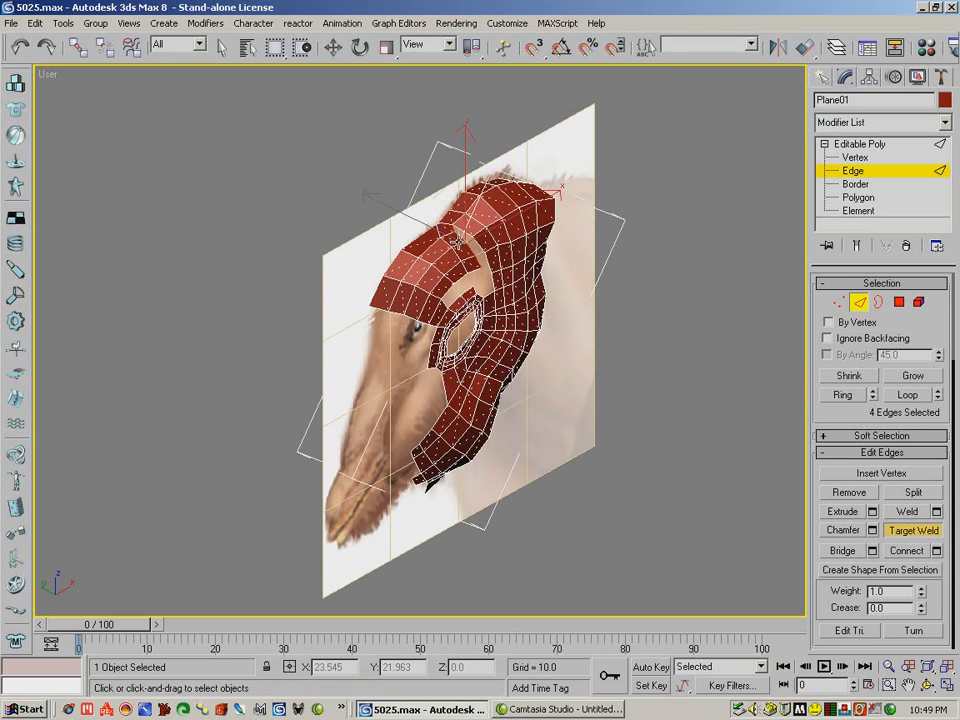
{"action": "left_click", "coordinate": [928, 686]}
{"action": "left_click_drag", "start_coordinate": [428, 350], "coordinate": [400, 354]}
{"action": "key", "text": "alt+x"}
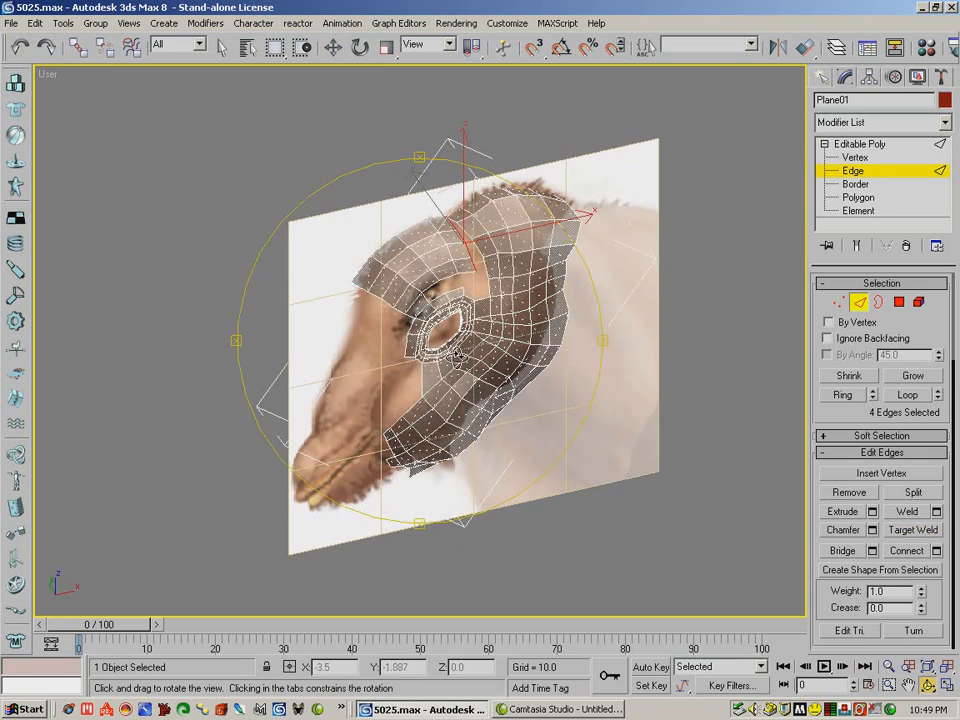
{"action": "key", "text": "alt+x"}
{"action": "key", "text": "1"}
{"action": "key", "text": "w"}
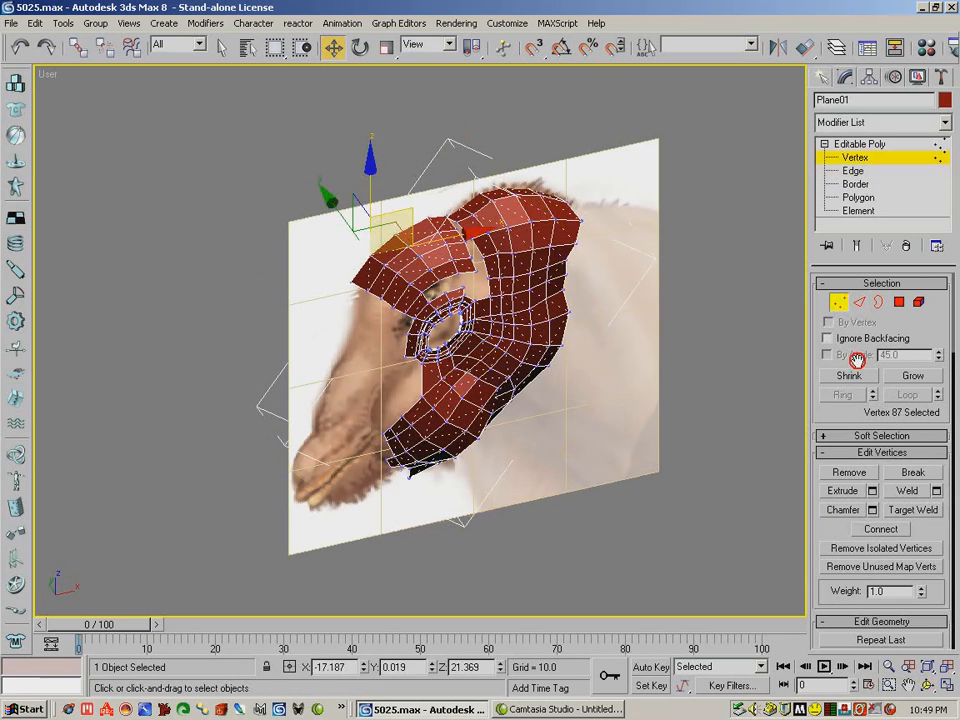
{"action": "left_click", "coordinate": [930, 510]}
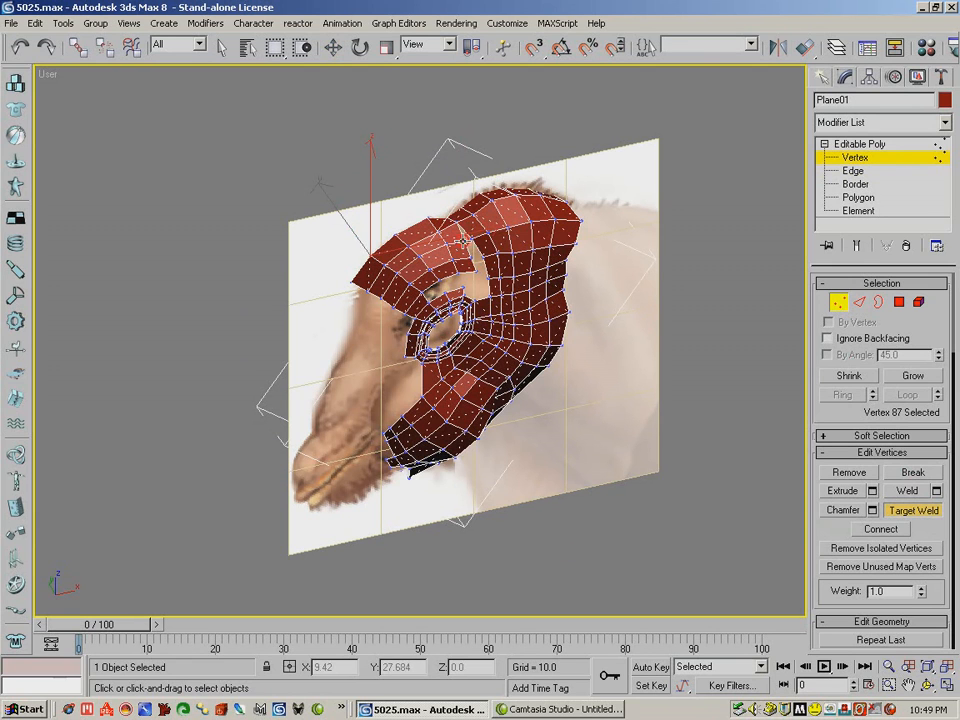
{"action": "left_click_drag", "start_coordinate": [471, 259], "coordinate": [485, 264]}
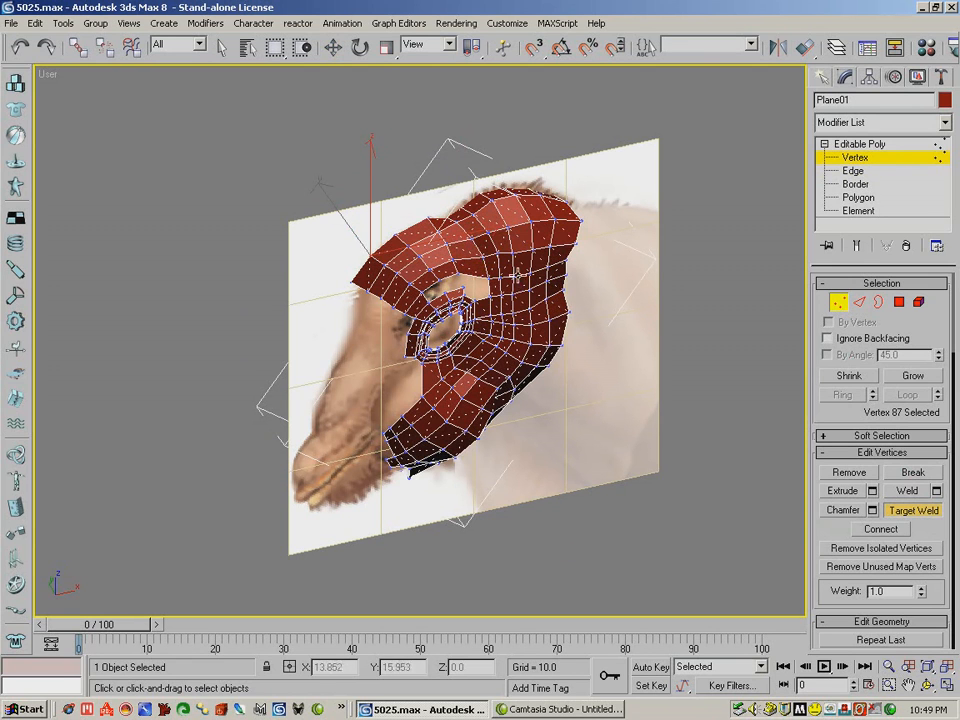
- Enable soft selection with a falloff of 5.974 and nudge the vertex in the middle of the forehead strip above the eye
{"action": "key", "text": "ctrl+r"}
{"action": "left_click_drag", "start_coordinate": [397, 364], "coordinate": [390, 322]}
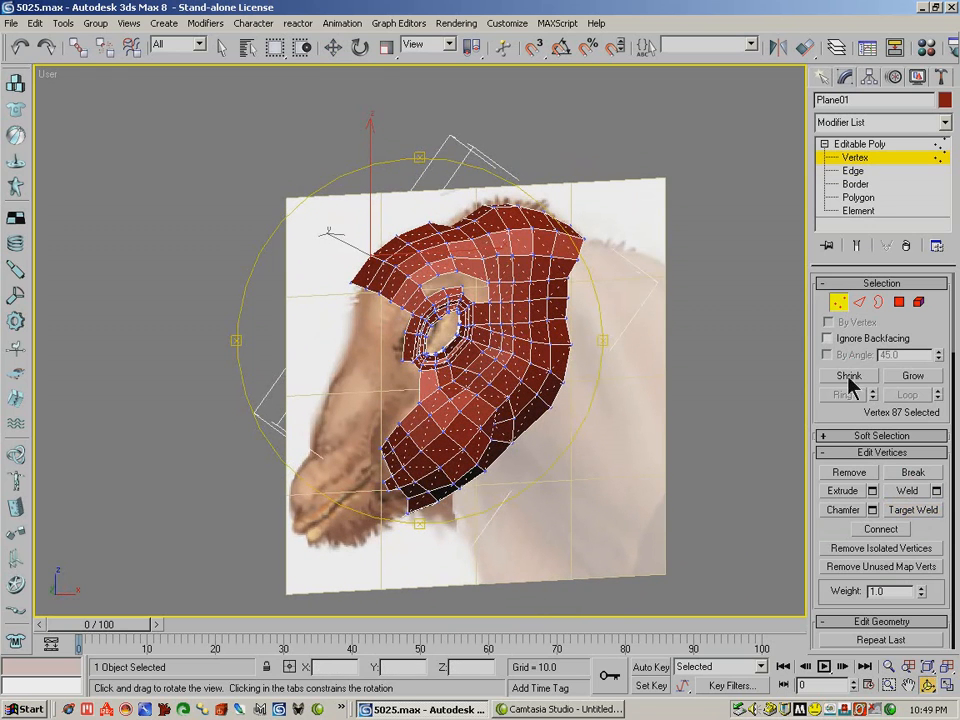
{"action": "left_click", "coordinate": [823, 436]}
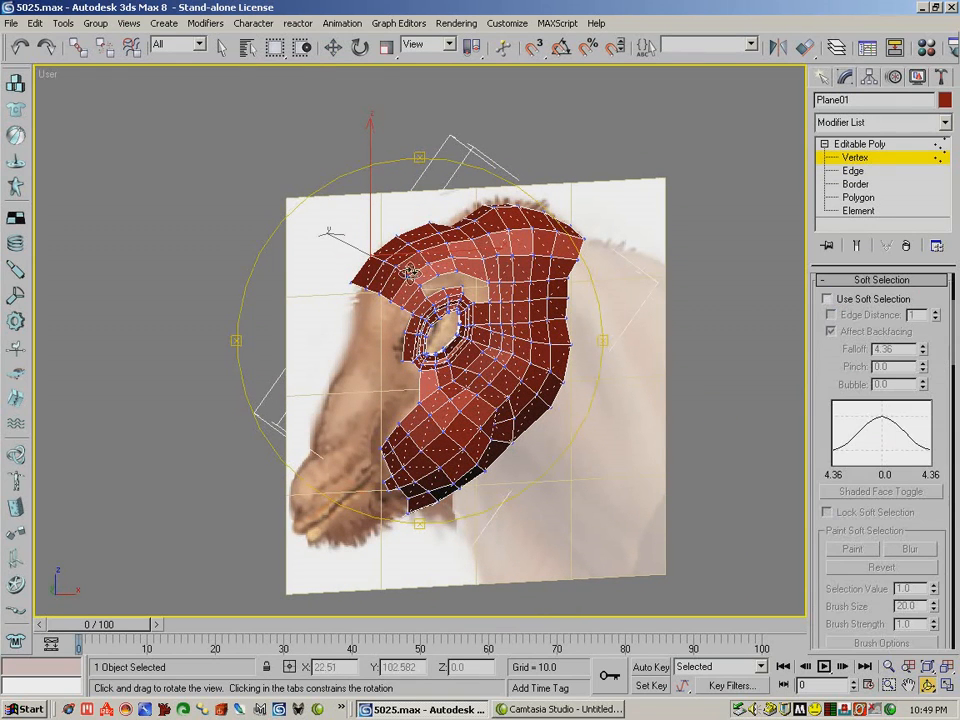
{"action": "left_click", "coordinate": [333, 47]}
{"action": "left_click_drag", "start_coordinate": [427, 260], "coordinate": [462, 285]}
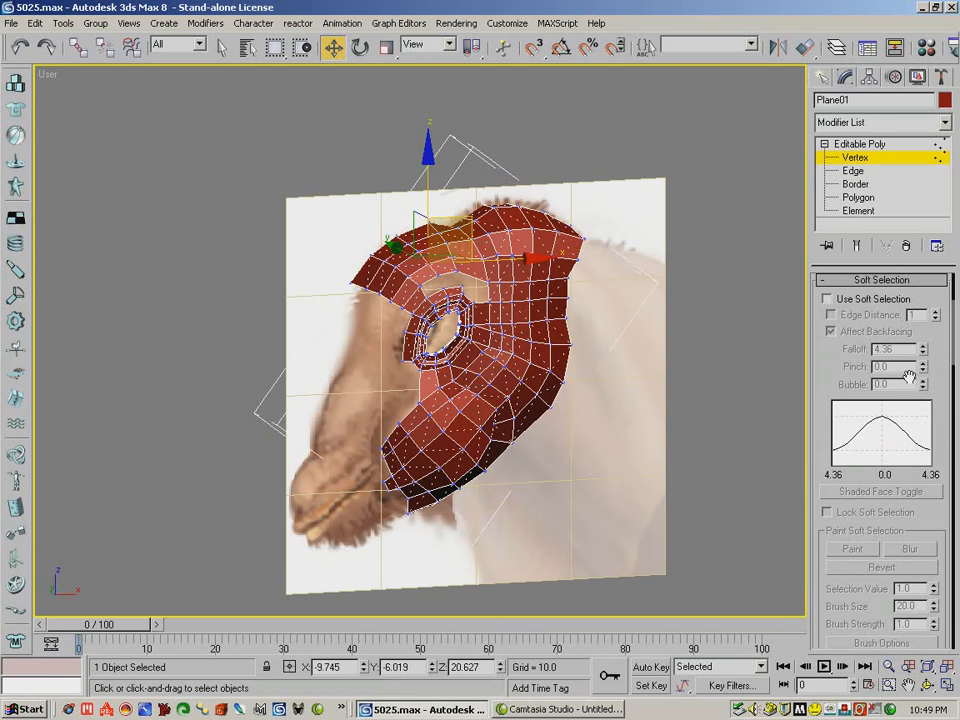
{"action": "left_click", "coordinate": [829, 299]}
{"action": "left_click_drag", "start_coordinate": [922, 349], "coordinate": [915, 309]}
{"action": "left_click_drag", "start_coordinate": [398, 254], "coordinate": [417, 260]}
- Raise two forehead strip vertices and one vertex near the back of the head slightly along Z with soft selection
{"action": "left_click", "coordinate": [928, 685]}
{"action": "left_click_drag", "start_coordinate": [396, 415], "coordinate": [480, 412]}
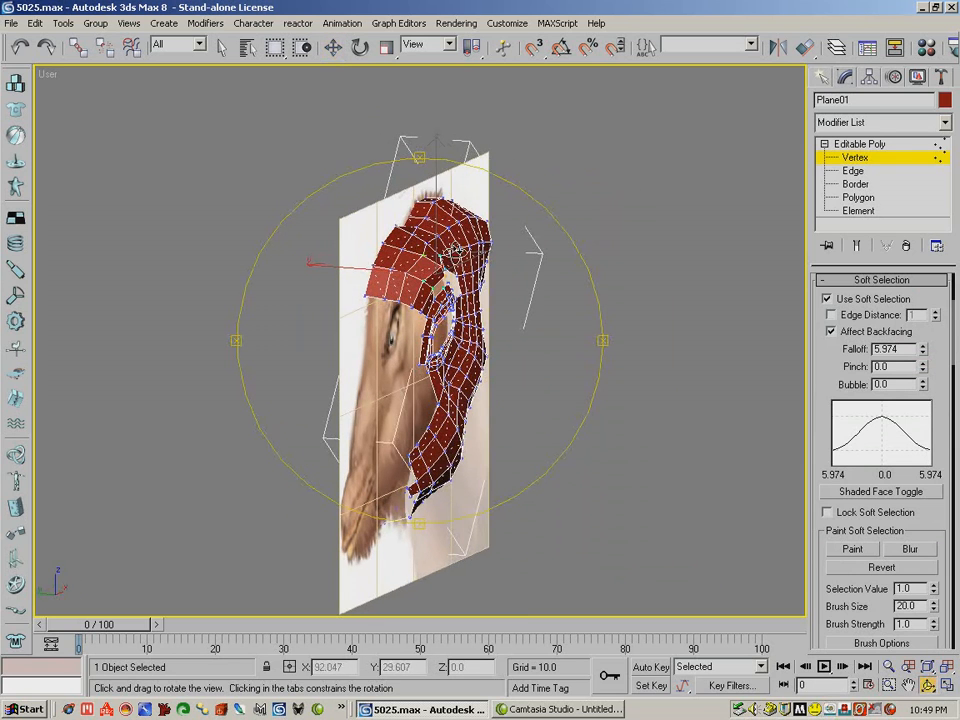
{"action": "left_click", "coordinate": [333, 47]}
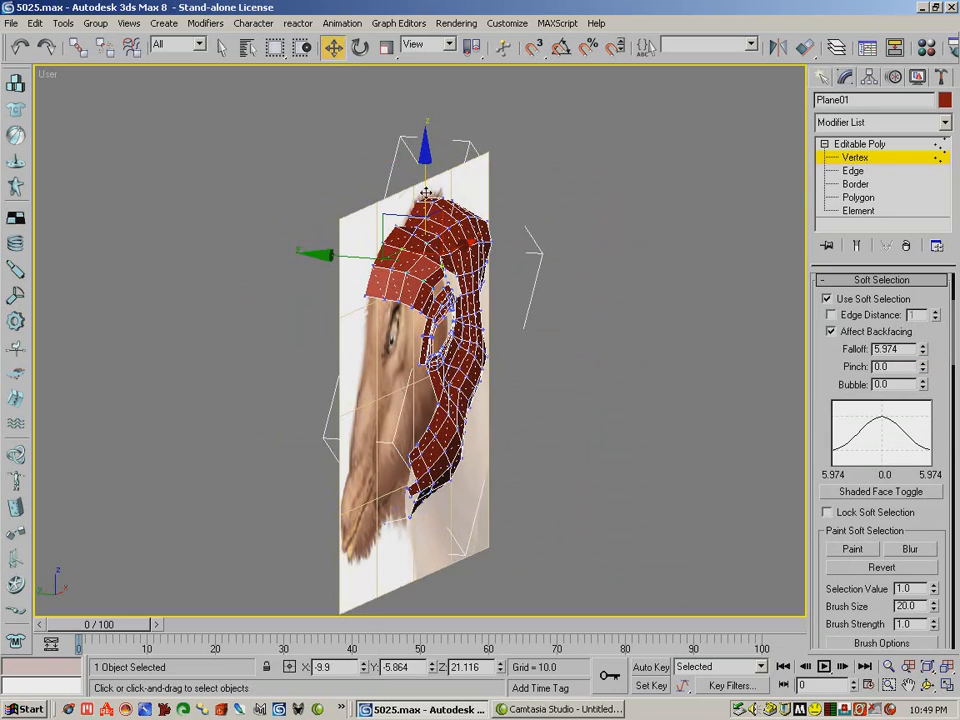
{"action": "left_click_drag", "start_coordinate": [424, 184], "coordinate": [424, 178]}
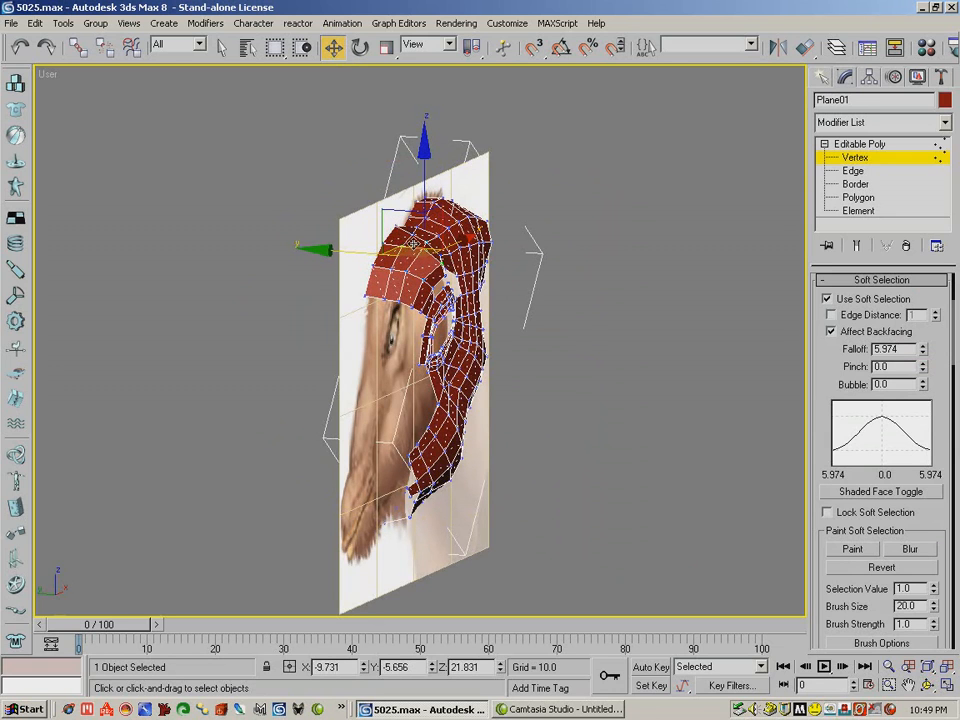
{"action": "left_click", "coordinate": [406, 274]}
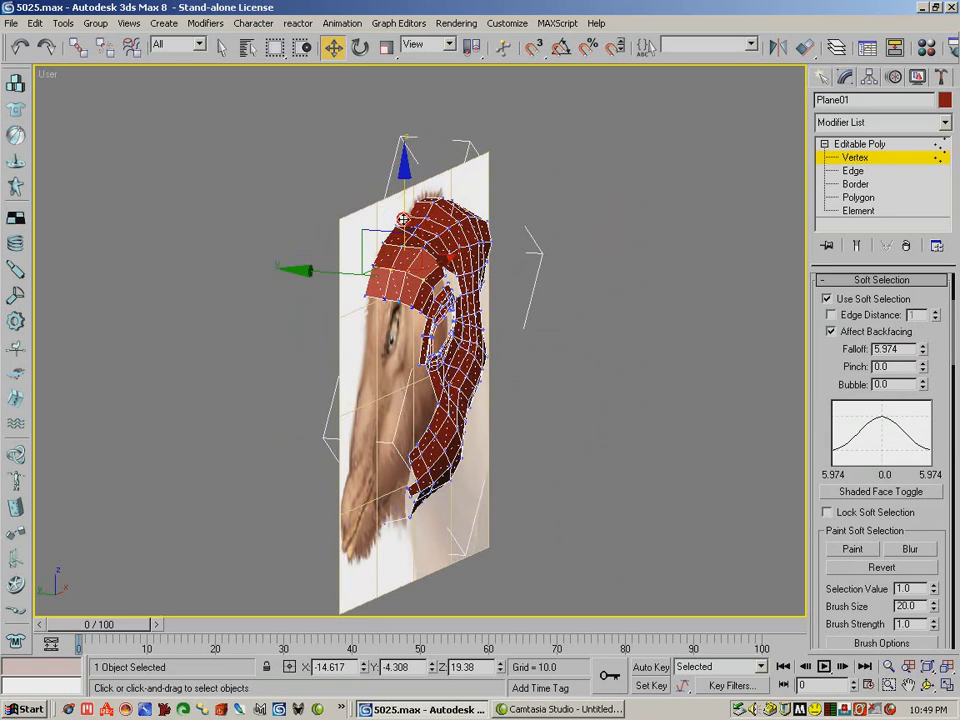
{"action": "left_click_drag", "start_coordinate": [403, 215], "coordinate": [403, 206]}
{"action": "left_click", "coordinate": [483, 354]}
{"action": "left_click_drag", "start_coordinate": [482, 293], "coordinate": [482, 284]}
- Adjust the vertex behind the brow, where the forehead extension joins the crown strip, using soft selection
{"action": "left_click", "coordinate": [928, 685]}
{"action": "left_click_drag", "start_coordinate": [420, 346], "coordinate": [322, 362]}
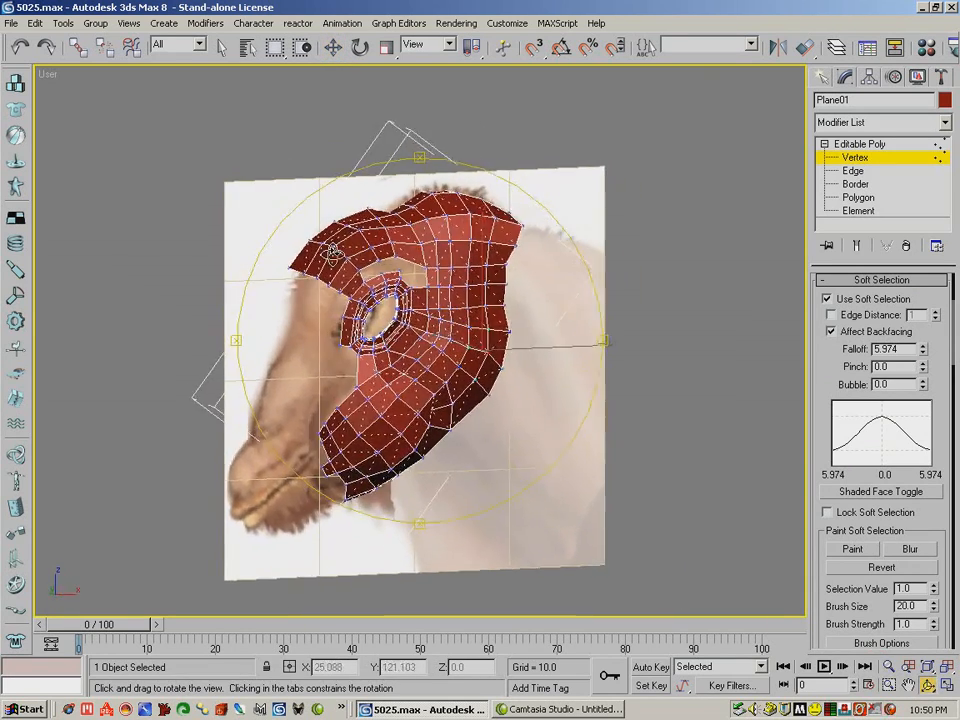
{"action": "left_click", "coordinate": [333, 47]}
{"action": "left_click", "coordinate": [401, 241]}
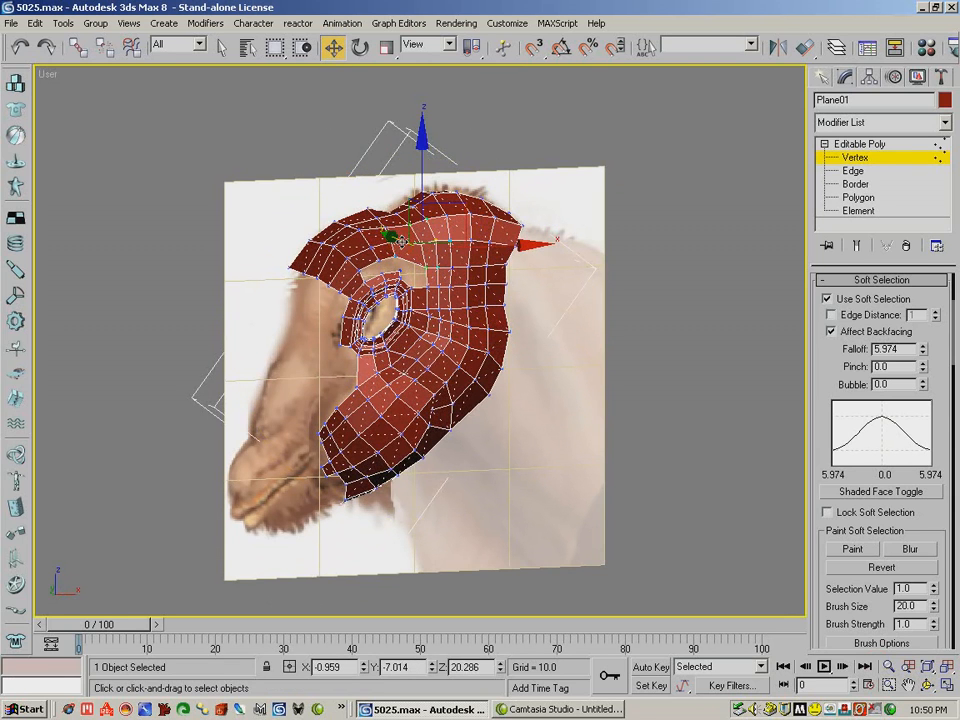
{"action": "key", "text": "ctrl+r"}
{"action": "left_click_drag", "start_coordinate": [450, 368], "coordinate": [495, 370]}
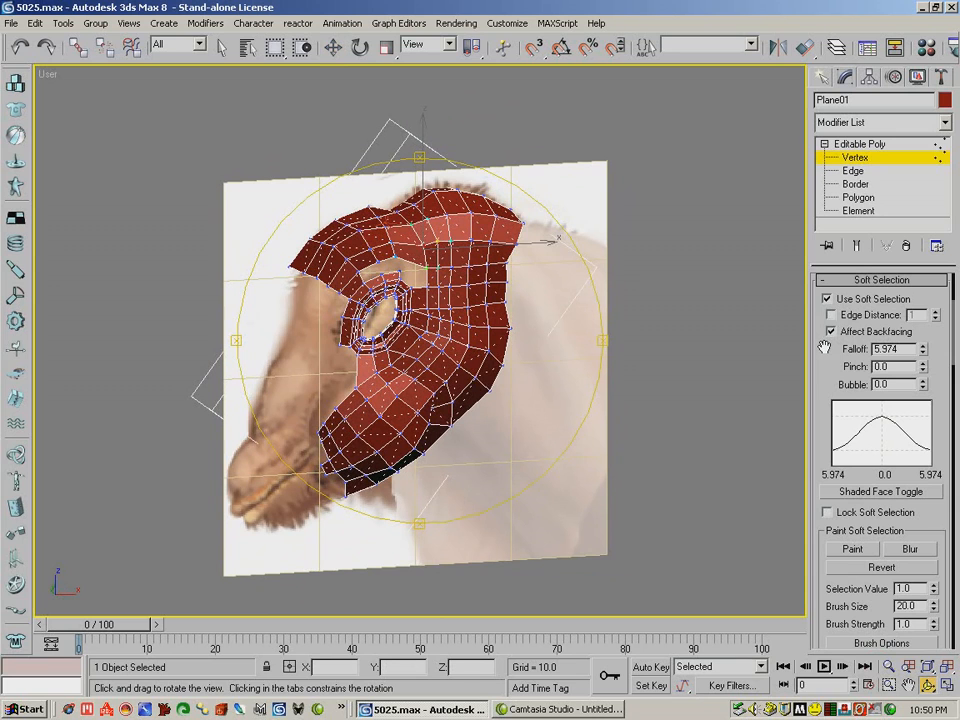
- Bridge the eye ring's upper edges to the forehead strip's lower edges above the eye with one segment
{"action": "left_click", "coordinate": [853, 171]}
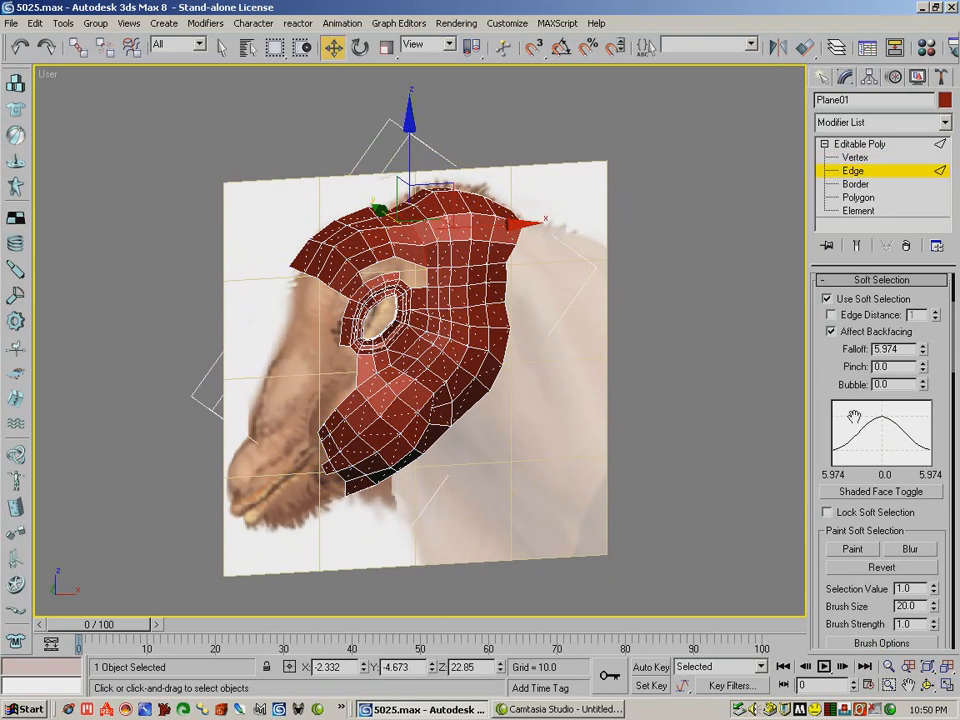
{"action": "left_click", "coordinate": [822, 280]}
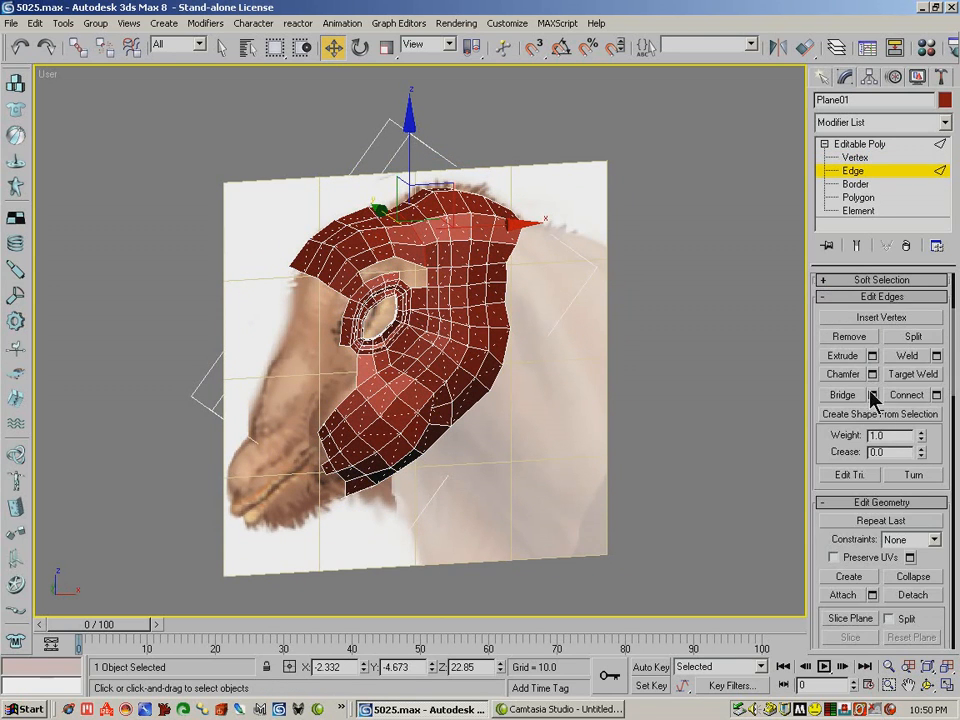
{"action": "left_click", "coordinate": [871, 394]}
{"action": "left_click", "coordinate": [372, 276]}
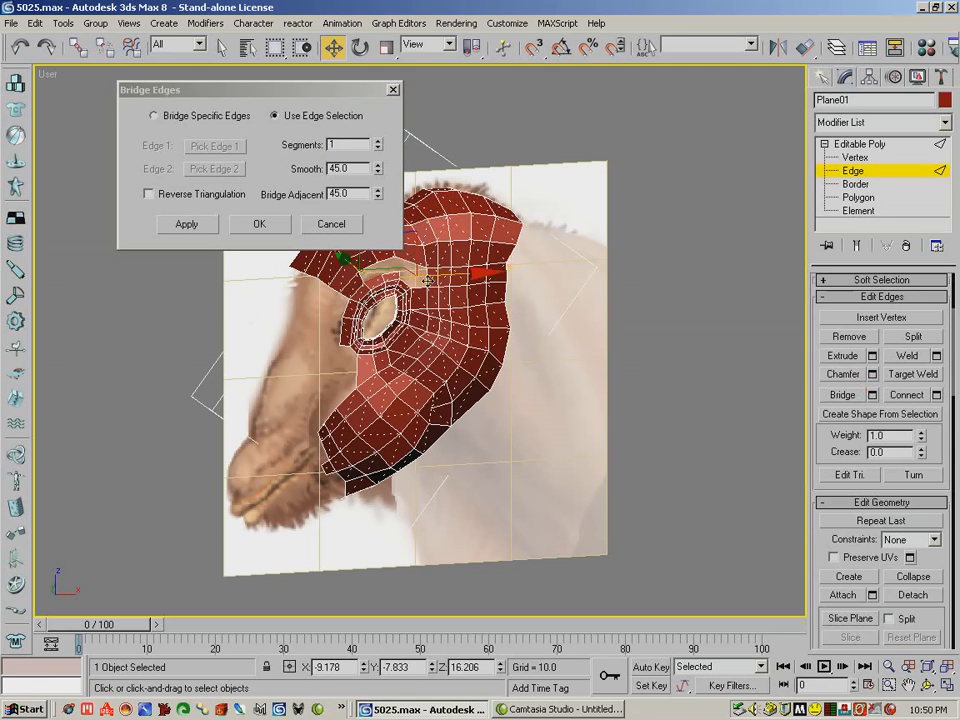
{"action": "left_click", "coordinate": [369, 267], "text": "ctrl"}
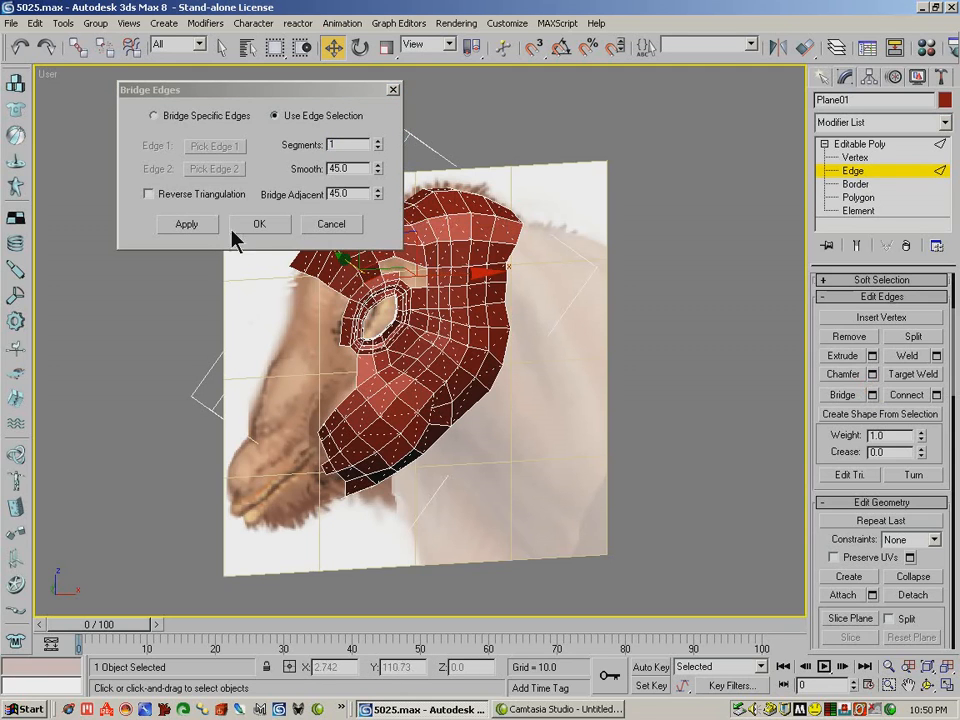
{"action": "left_click", "coordinate": [196, 226]}
{"action": "left_click", "coordinate": [398, 270]}
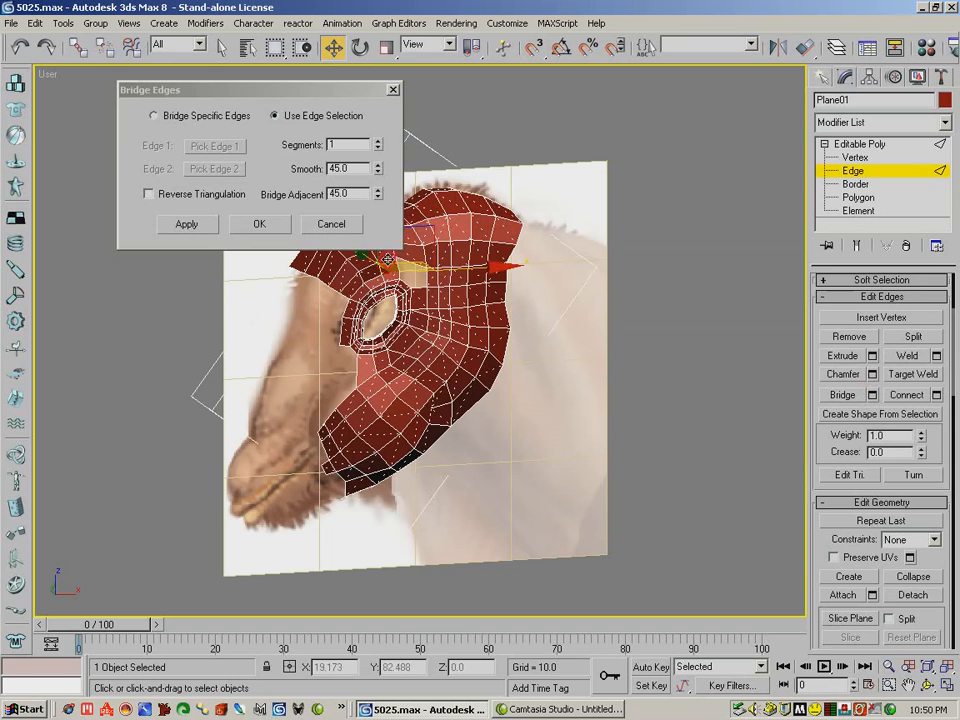
{"action": "left_click", "coordinate": [190, 225]}
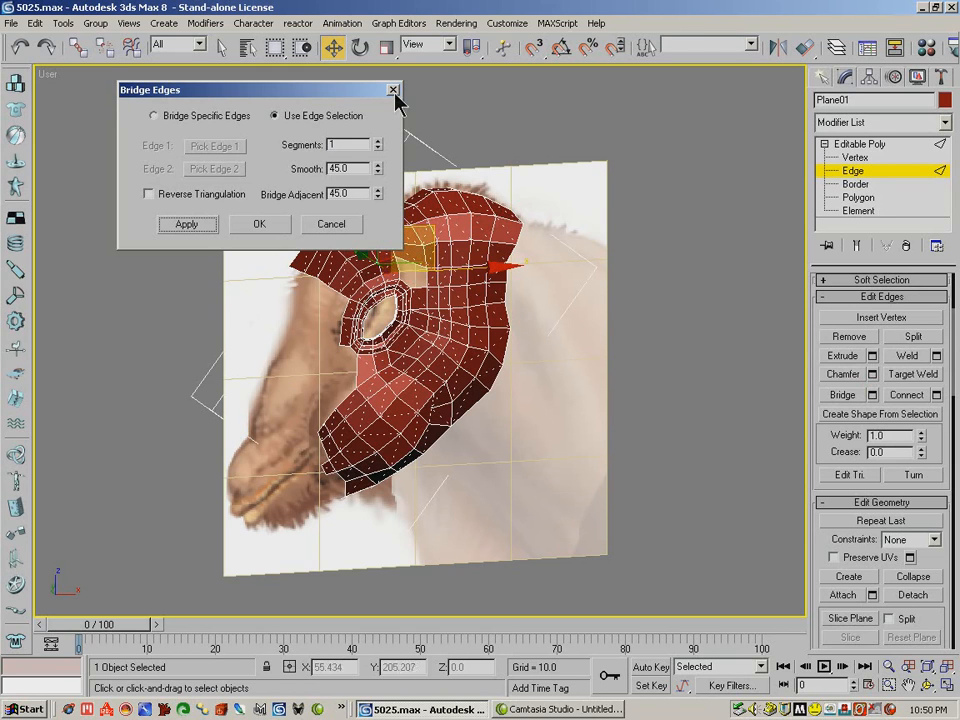
{"action": "left_click", "coordinate": [394, 90]}
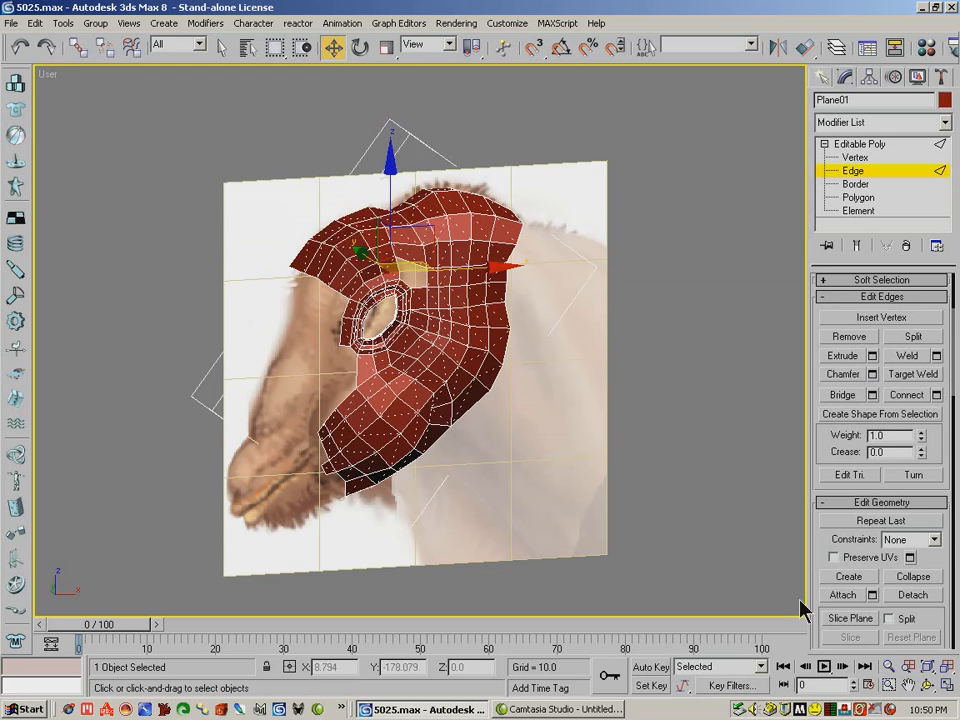
- Connect the ring of edges across the forehead extension above the remaining gap to add a new edge loop
{"action": "key", "text": "alt+z"}
{"action": "left_click_drag", "start_coordinate": [461, 429], "coordinate": [512, 348]}
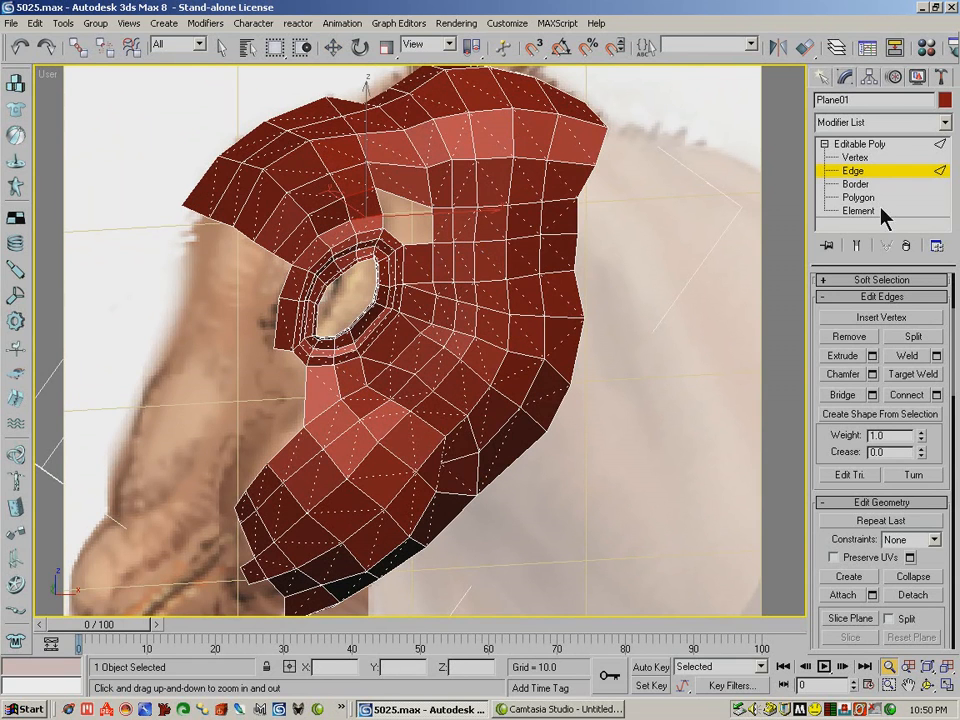
{"action": "left_click", "coordinate": [333, 46]}
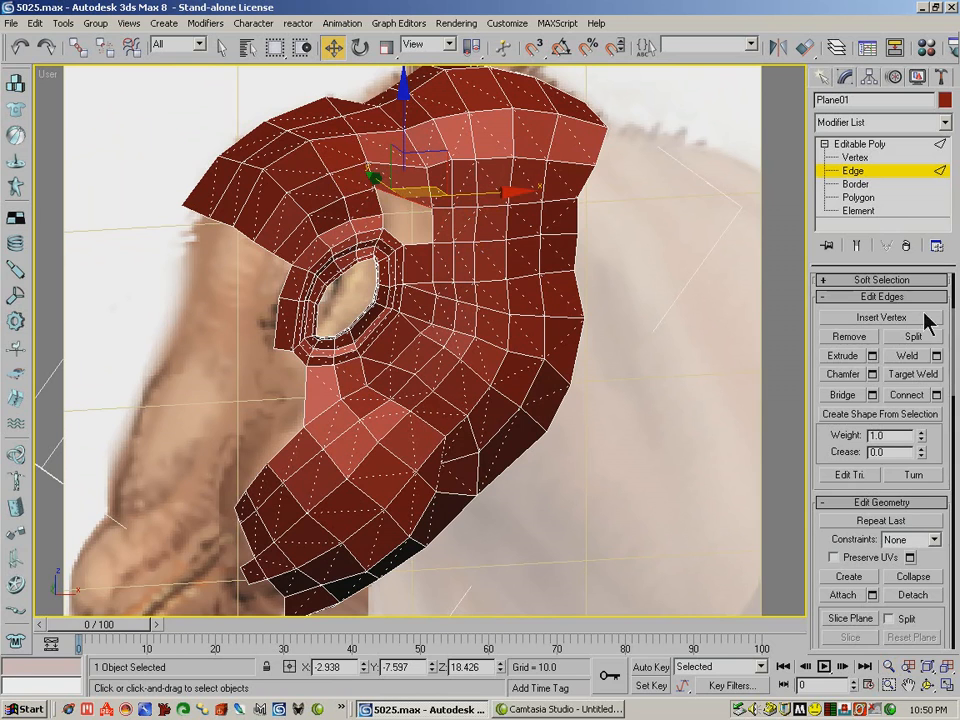
{"action": "scroll", "coordinate": [927, 322], "scroll_direction": "up", "scroll_amount": 5}
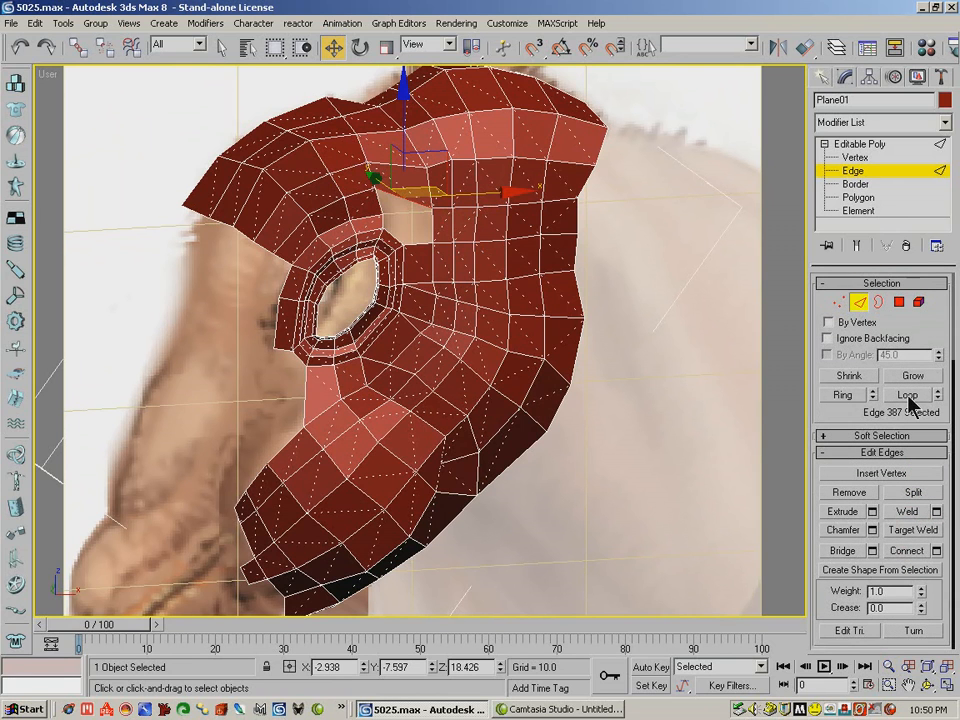
{"action": "left_click", "coordinate": [848, 395]}
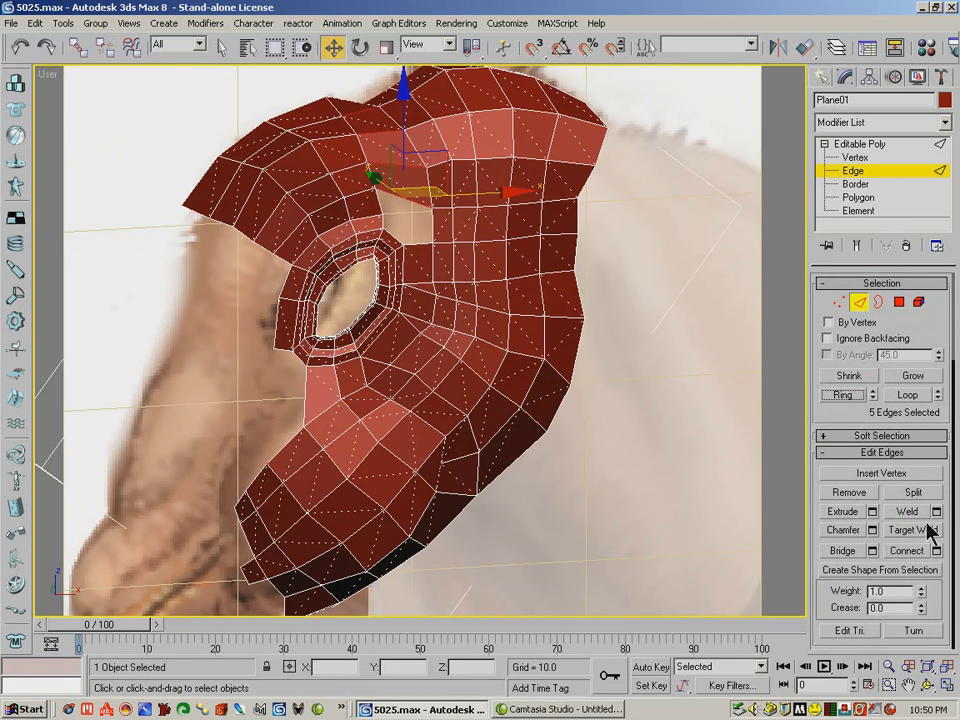
{"action": "left_click", "coordinate": [907, 551]}
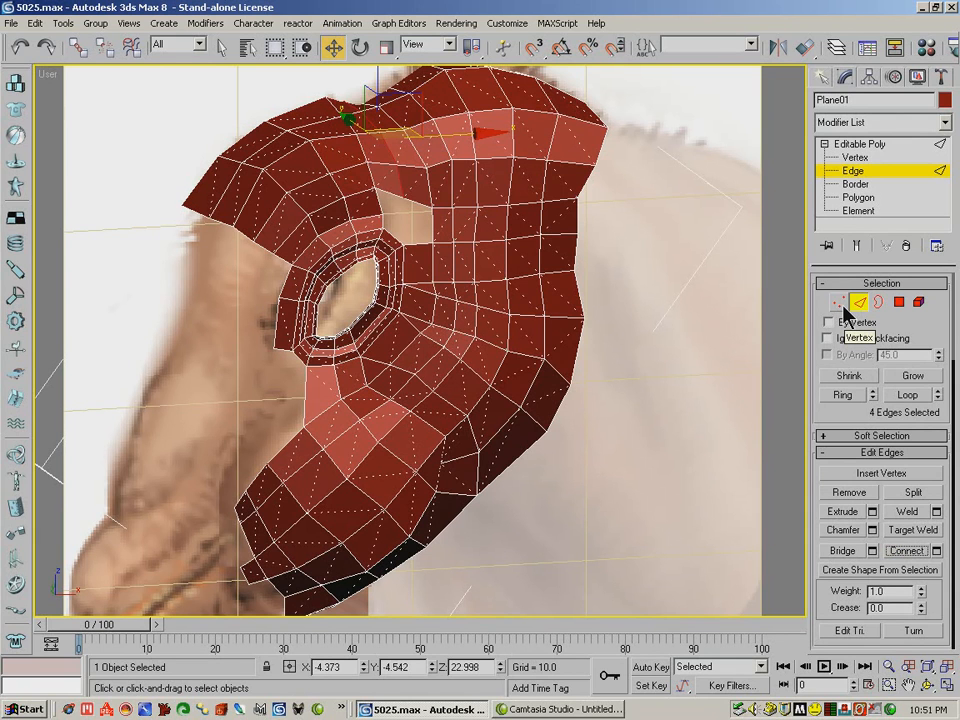
- Create a triangular polygon in the lower part of the gap between the eye ring, the brow bridge and the crown strip
{"action": "key", "text": "4"}
{"action": "left_click", "coordinate": [478, 245]}
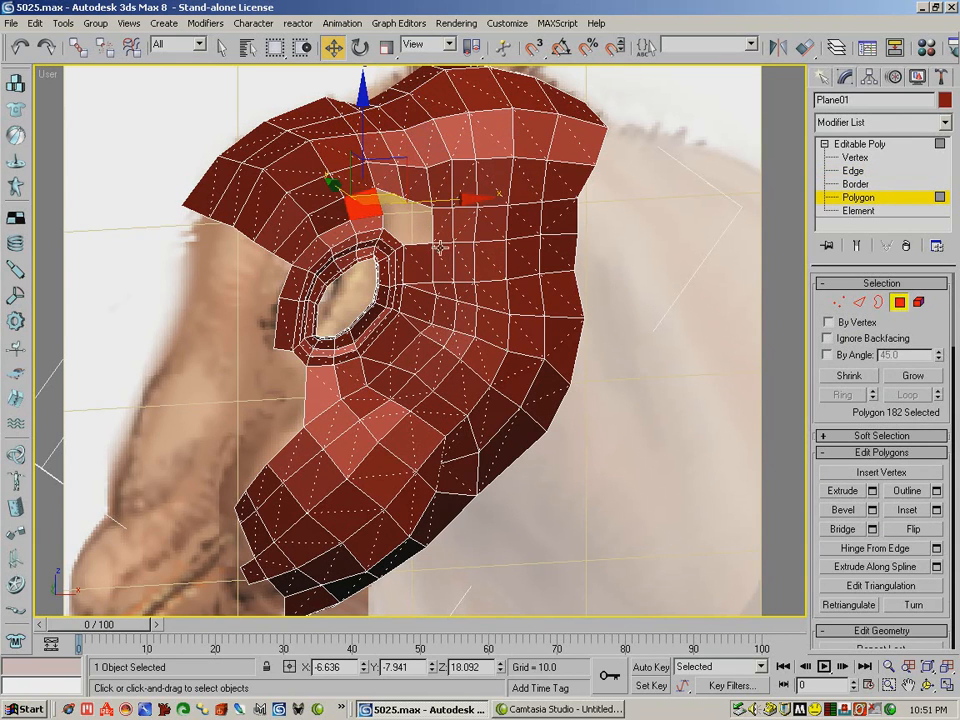
{"action": "left_click_drag", "start_coordinate": [813, 553], "coordinate": [814, 319]}
{"action": "left_click", "coordinate": [849, 458]}
{"action": "left_click", "coordinate": [598, 368]}
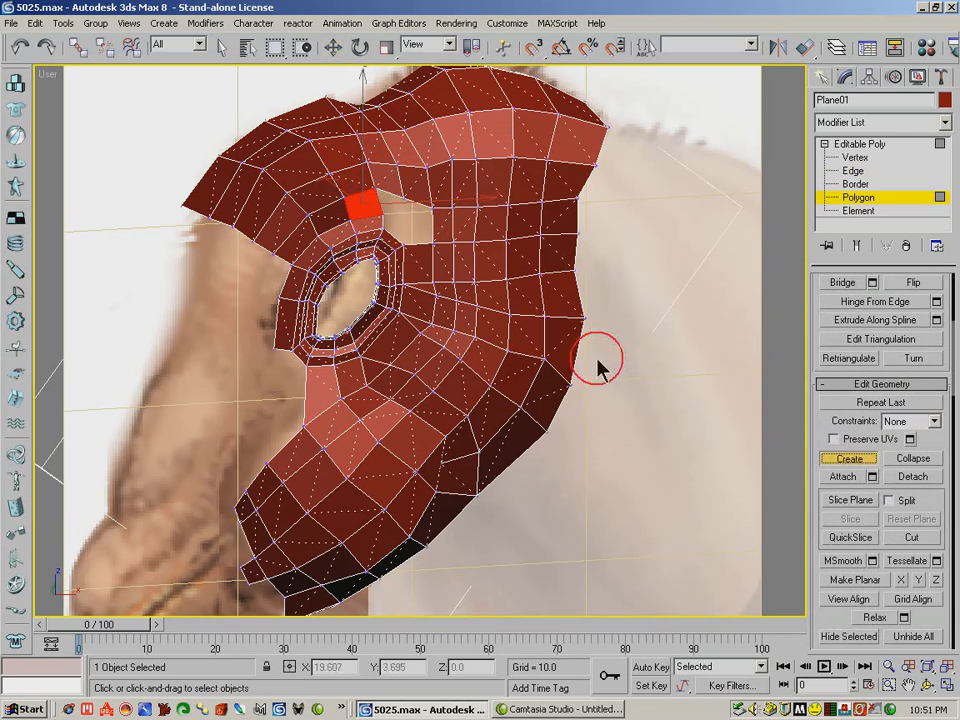
{"action": "left_click", "coordinate": [381, 212]}
{"action": "left_click", "coordinate": [402, 245]}
{"action": "double_click", "coordinate": [434, 242]}
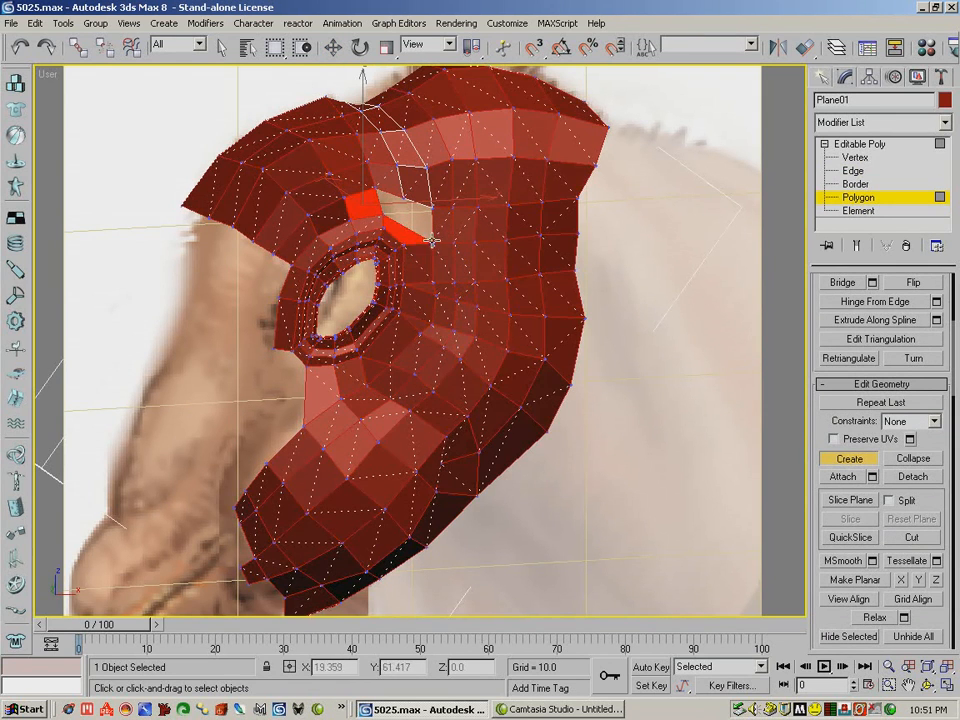
{"action": "mouse_move", "coordinate": [939, 507]}
{"action": "left_mouse_down"}
{"action": "mouse_move", "coordinate": [926, 289]}
{"action": "mouse_move", "coordinate": [940, 505]}
{"action": "left_mouse_up"}
{"action": "left_click", "coordinate": [864, 445]}
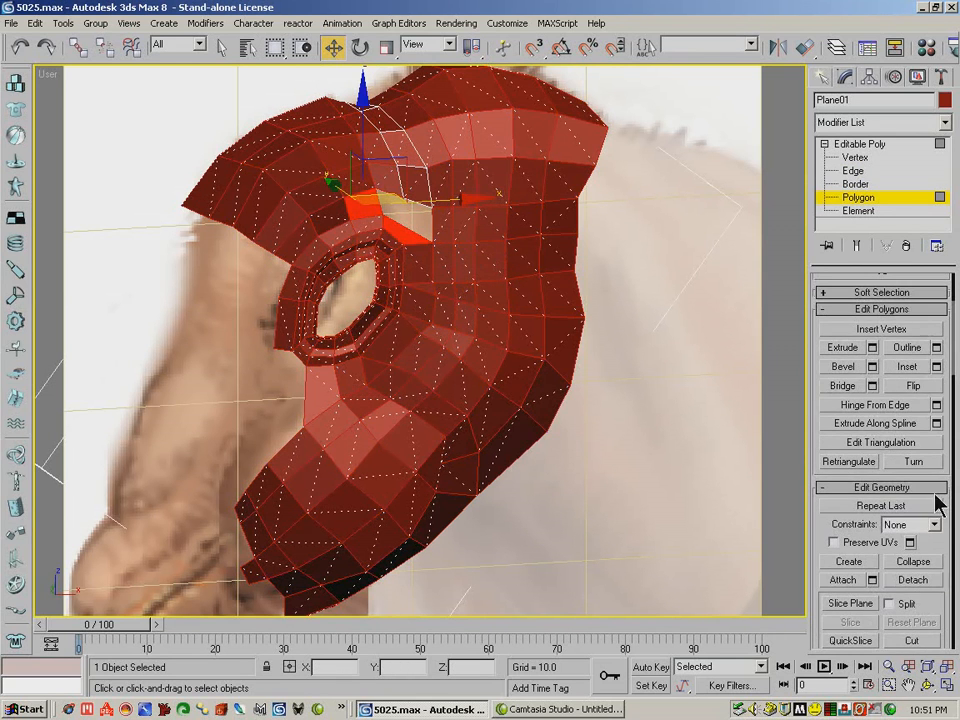
{"action": "scroll", "coordinate": [940, 545], "scroll_direction": "down", "scroll_amount": 2}
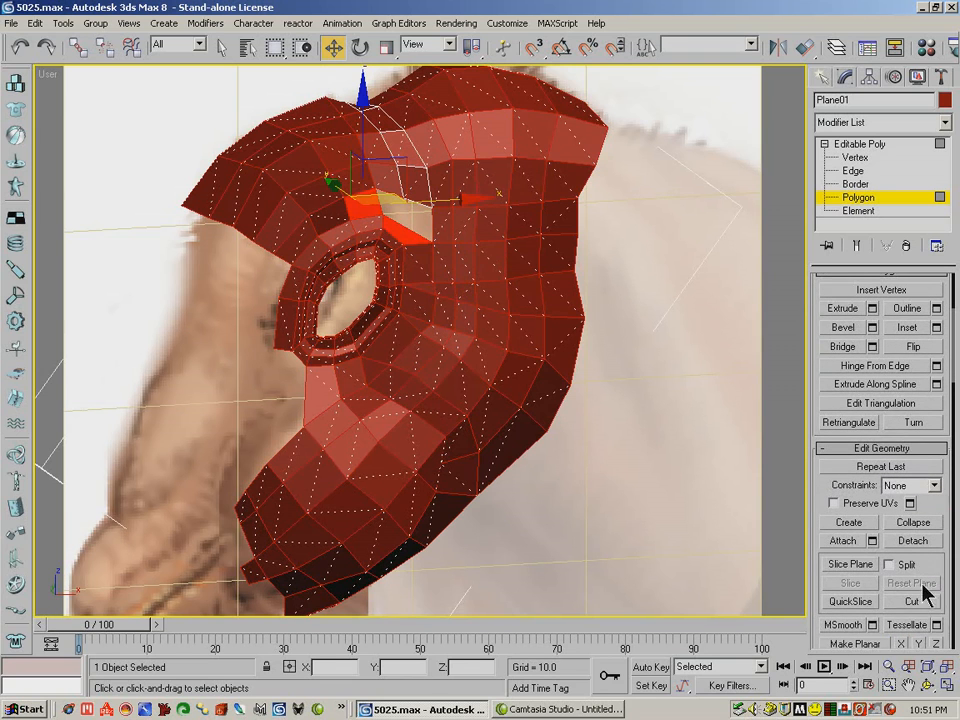
{"action": "left_click", "coordinate": [911, 601]}
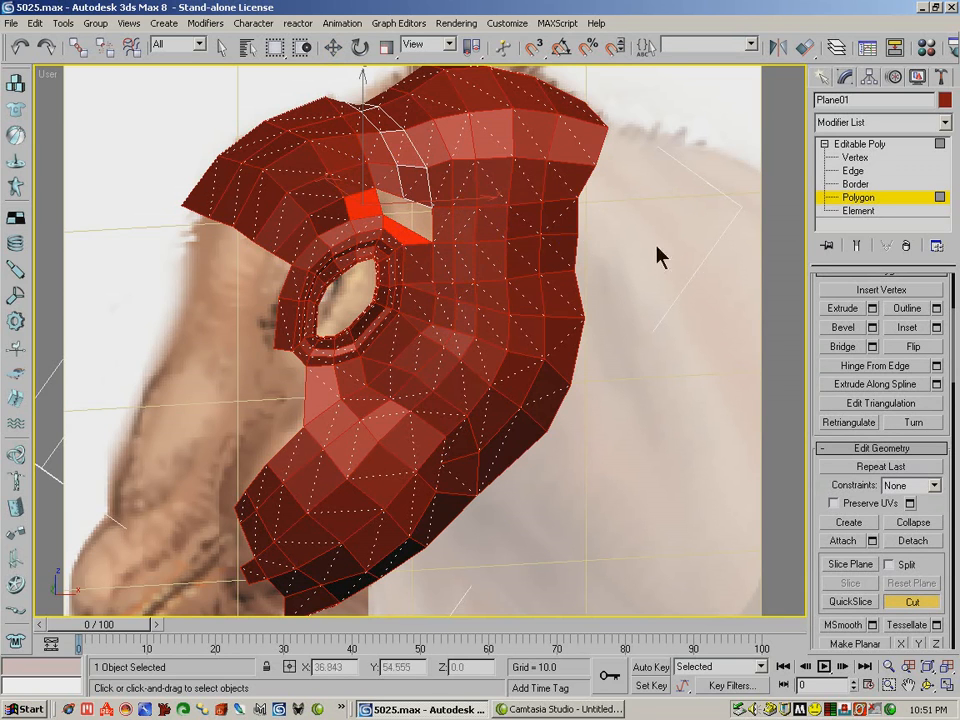
{"action": "left_click", "coordinate": [911, 601]}
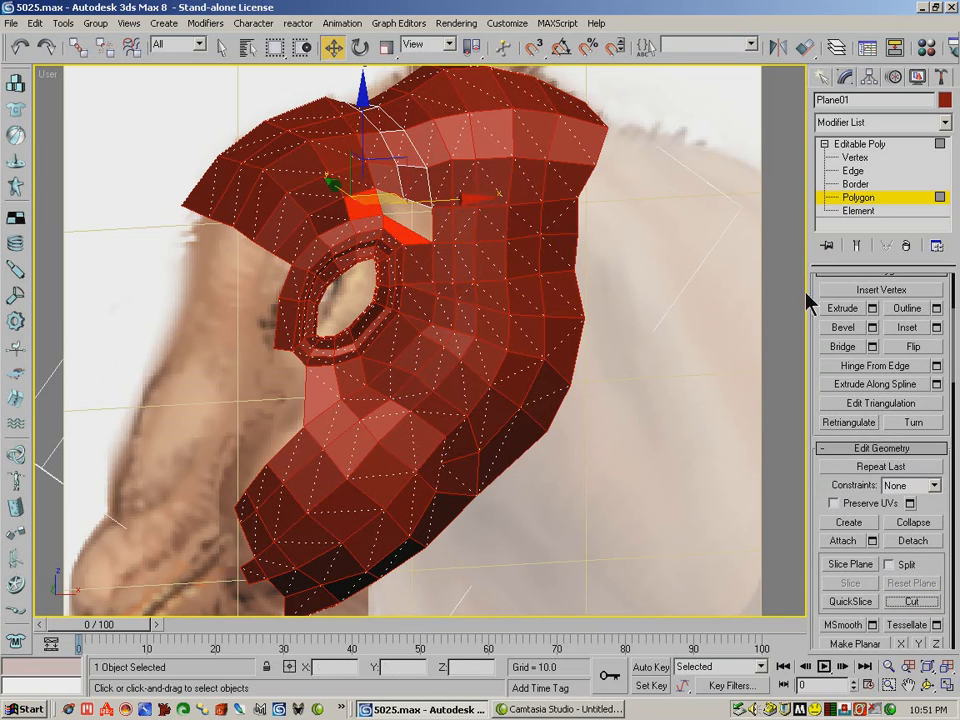
- Adjust the corner vertices of the remaining gap above the eye so its upper and lower borders line up
{"action": "left_click", "coordinate": [707, 120]}
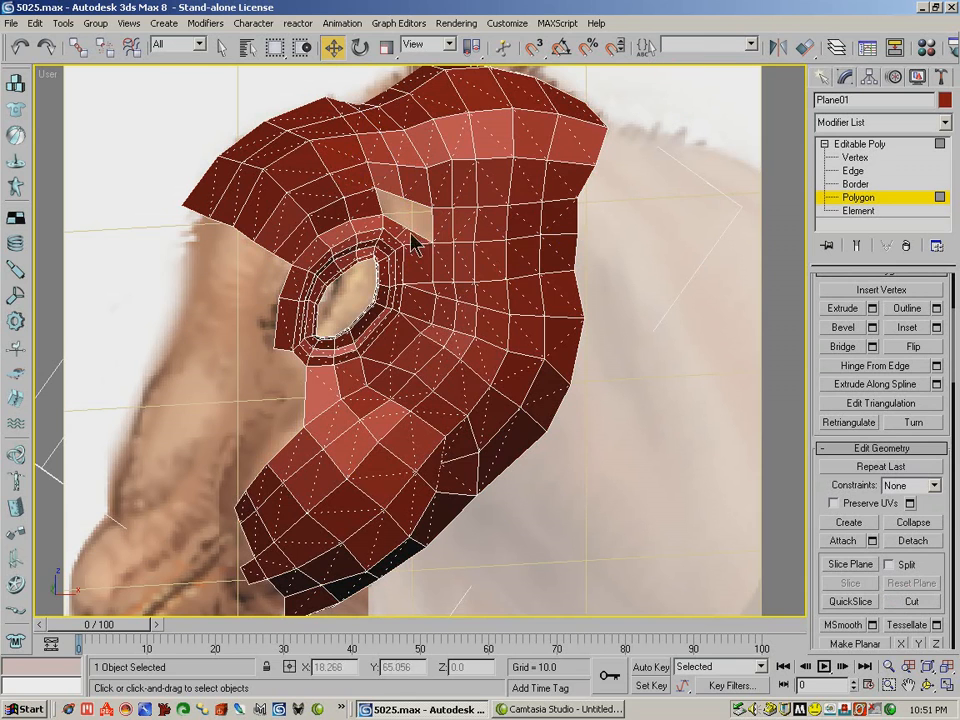
{"action": "left_click", "coordinate": [222, 46]}
{"action": "left_click", "coordinate": [853, 170]}
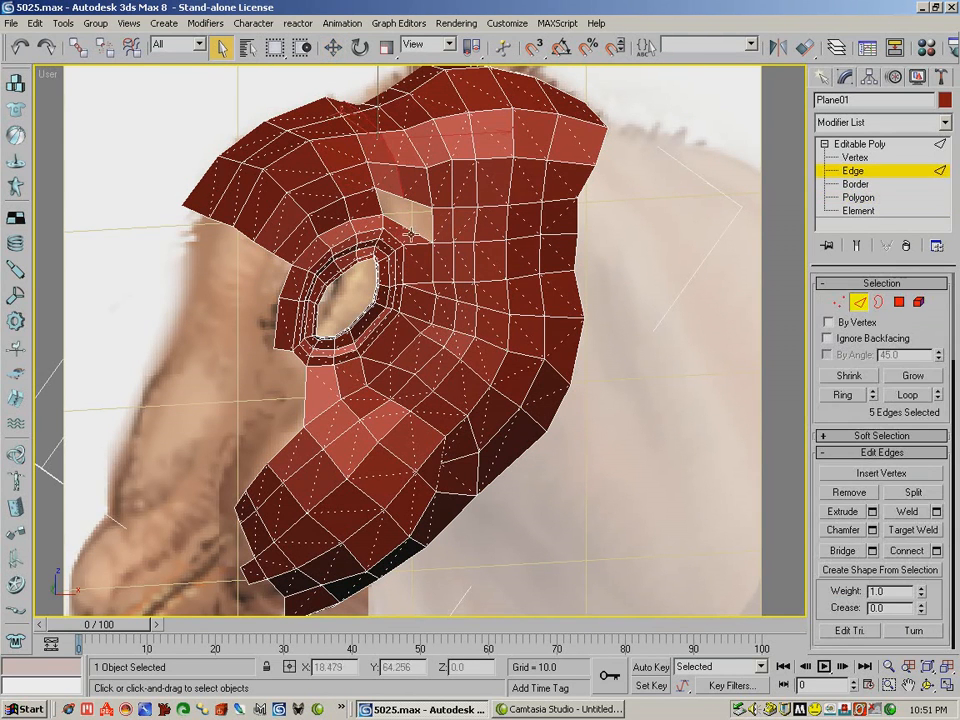
{"action": "left_click", "coordinate": [838, 301]}
{"action": "left_click", "coordinate": [410, 228]}
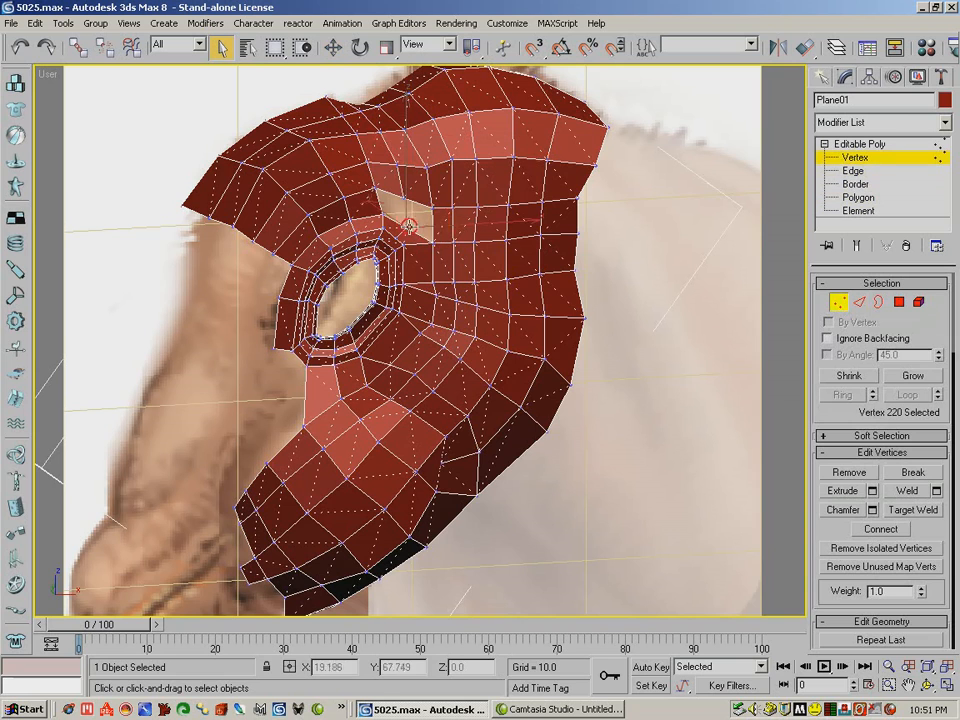
{"action": "left_click", "coordinate": [329, 48]}
{"action": "left_click_drag", "start_coordinate": [448, 185], "coordinate": [473, 178]}
{"action": "left_click", "coordinate": [433, 241]}
{"action": "left_click", "coordinate": [433, 207]}
{"action": "left_click", "coordinate": [377, 187]}
{"action": "left_click_drag", "start_coordinate": [390, 181], "coordinate": [390, 184]}
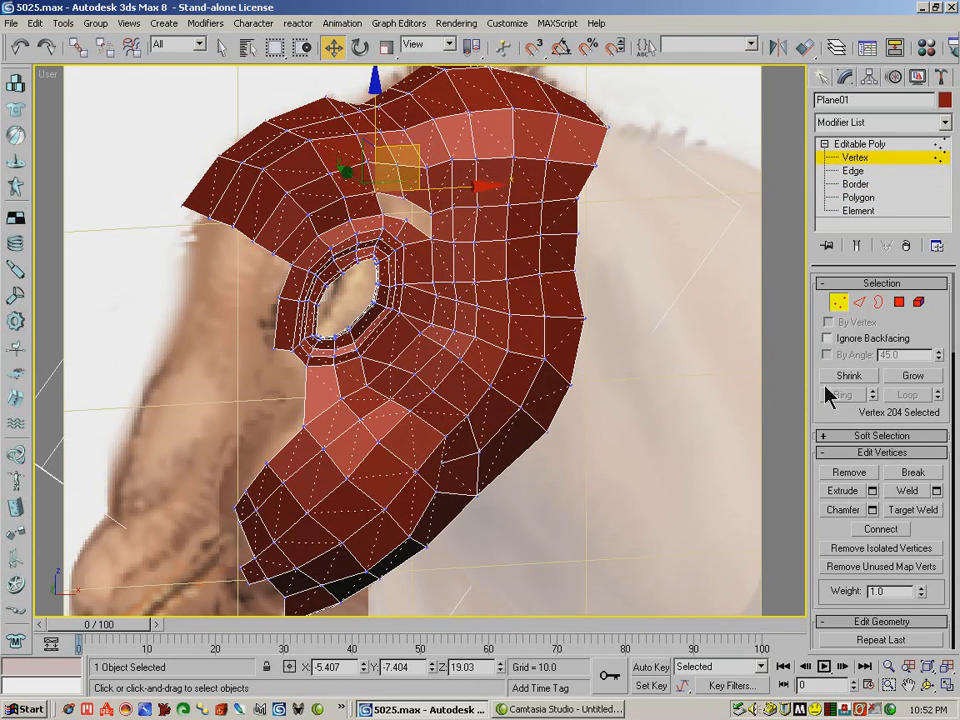
- Create two polygons that fill the remaining gap between the brow bridge, the forehead extension and the crown strip
{"action": "left_click", "coordinate": [899, 302]}
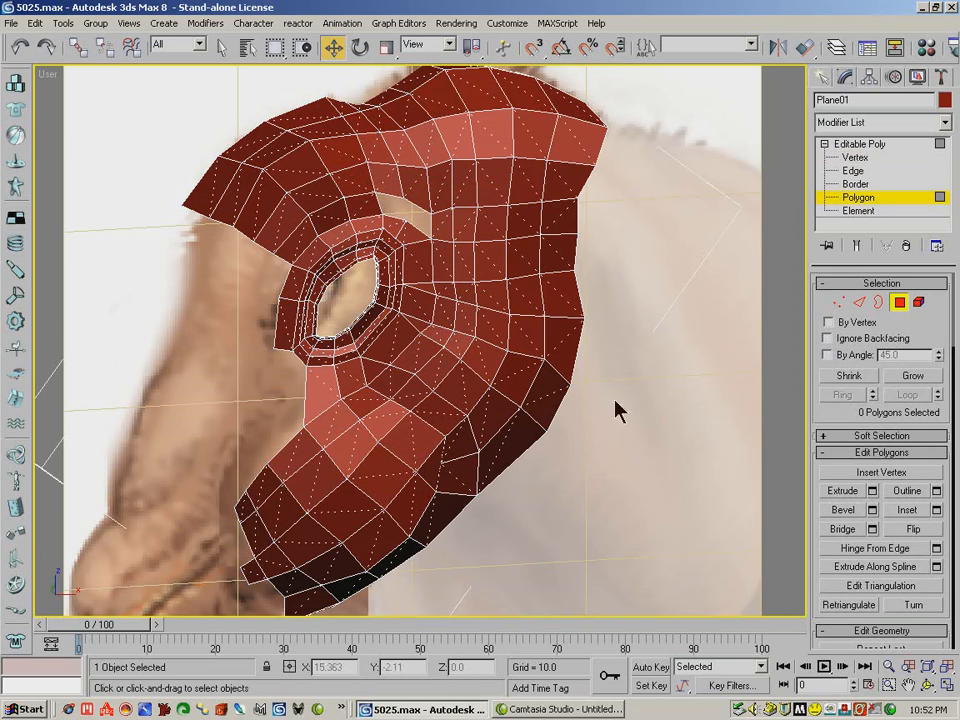
{"action": "left_click_drag", "start_coordinate": [816, 578], "coordinate": [821, 336]}
{"action": "left_click", "coordinate": [851, 462]}
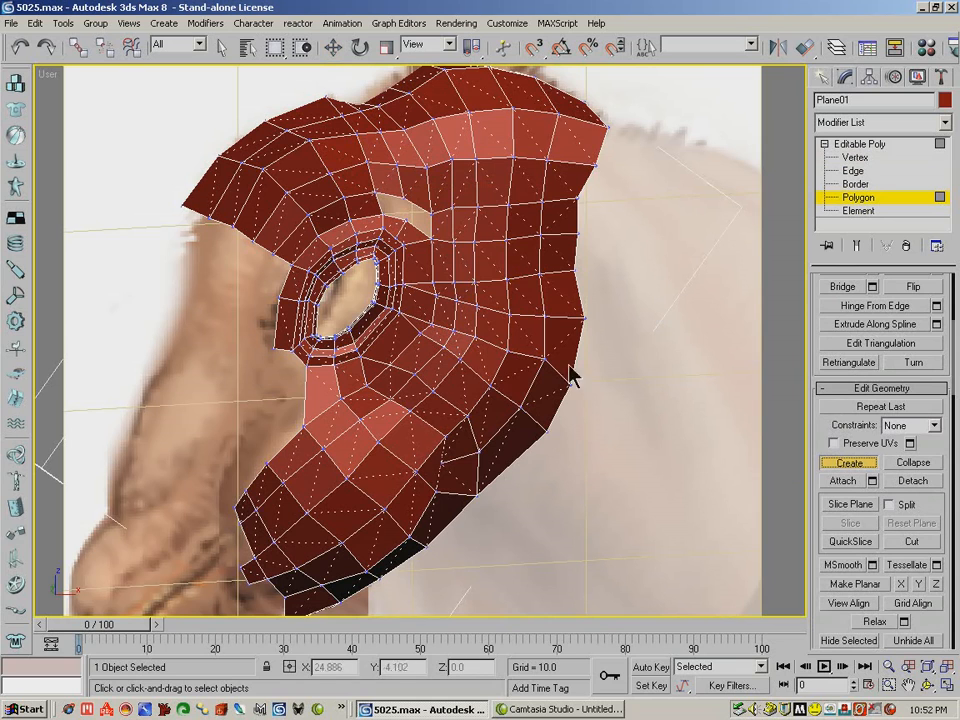
{"action": "left_click", "coordinate": [453, 220]}
{"action": "left_click", "coordinate": [432, 213]}
{"action": "left_click", "coordinate": [405, 200]}
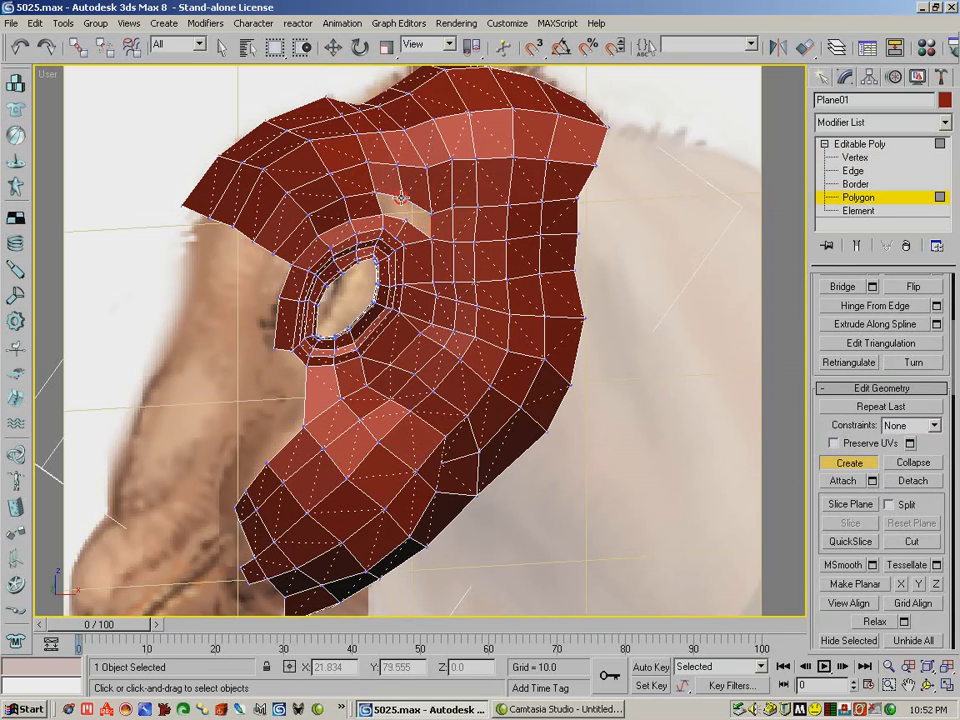
{"action": "double_click", "coordinate": [431, 238]}
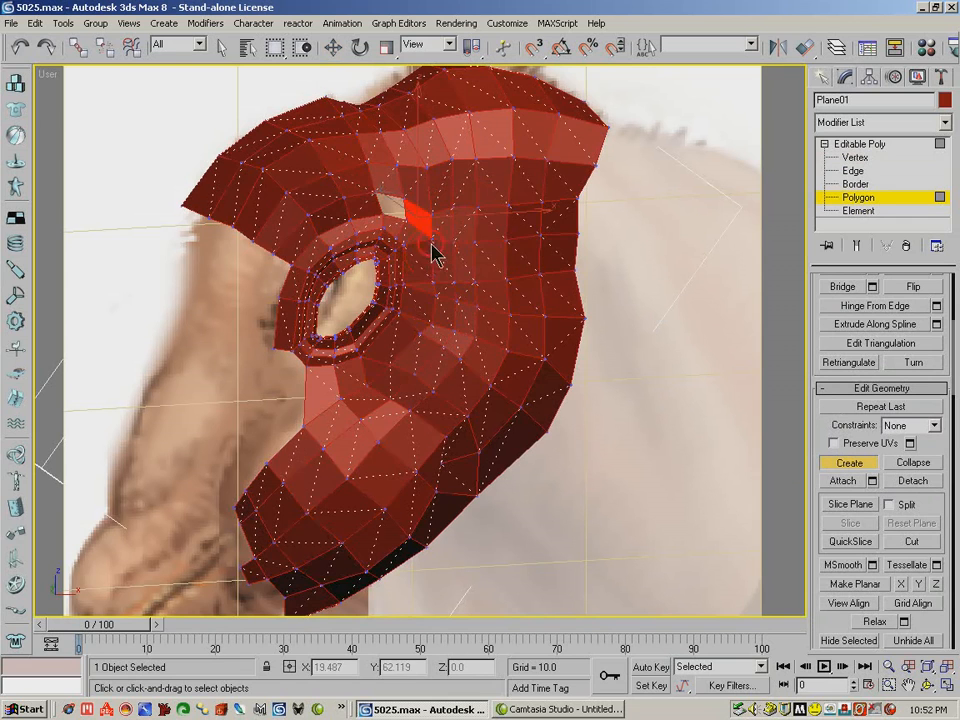
{"action": "left_click", "coordinate": [385, 213]}
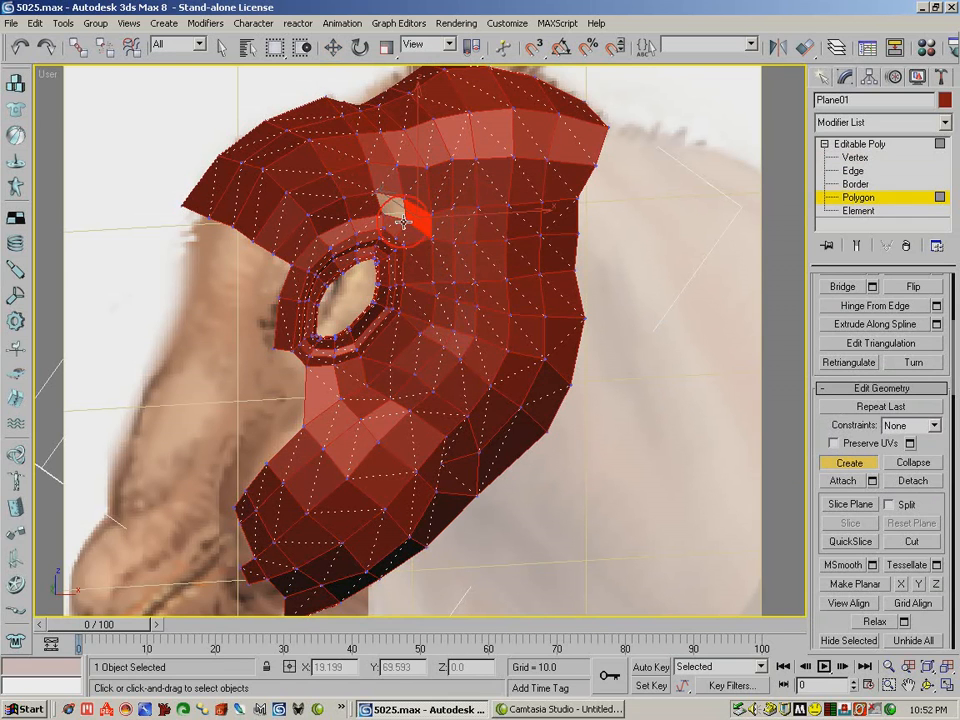
{"action": "double_click", "coordinate": [404, 218]}
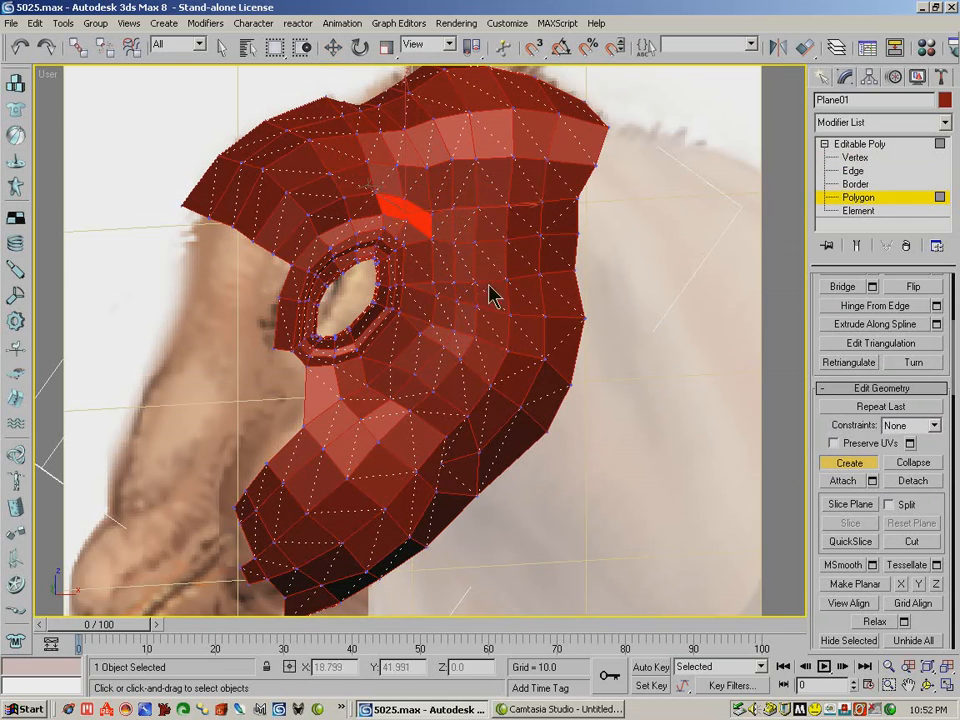
{"action": "left_click", "coordinate": [845, 465]}
{"action": "left_click", "coordinate": [692, 371]}
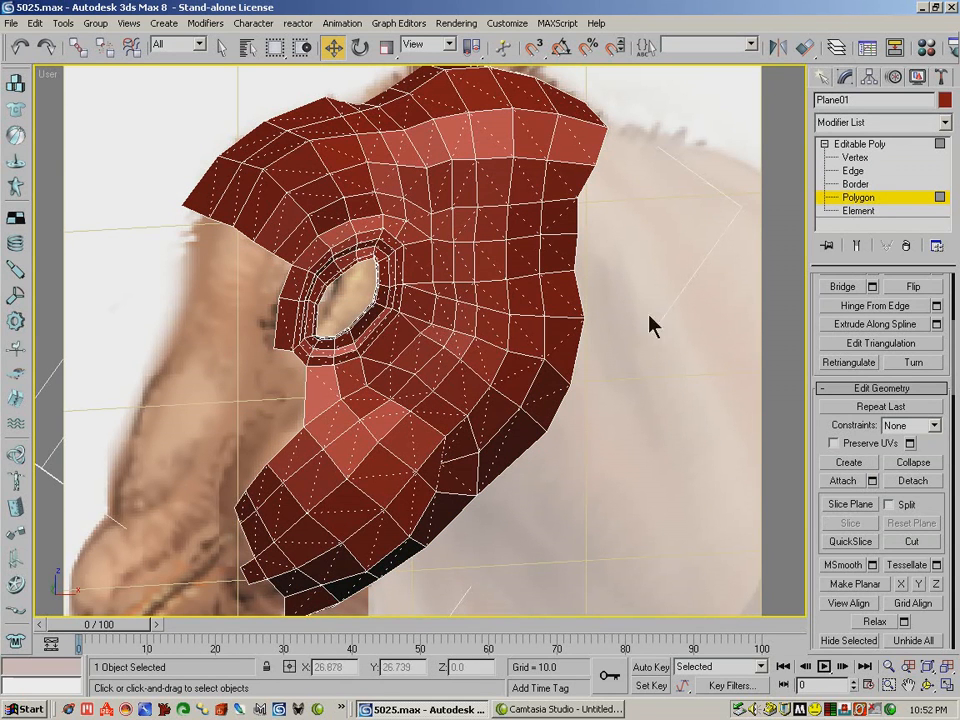
- Enable soft selection and reposition the vertices behind the eye to shape the side of the head in depth
{"action": "left_click", "coordinate": [852, 160]}
{"action": "left_click", "coordinate": [912, 510]}
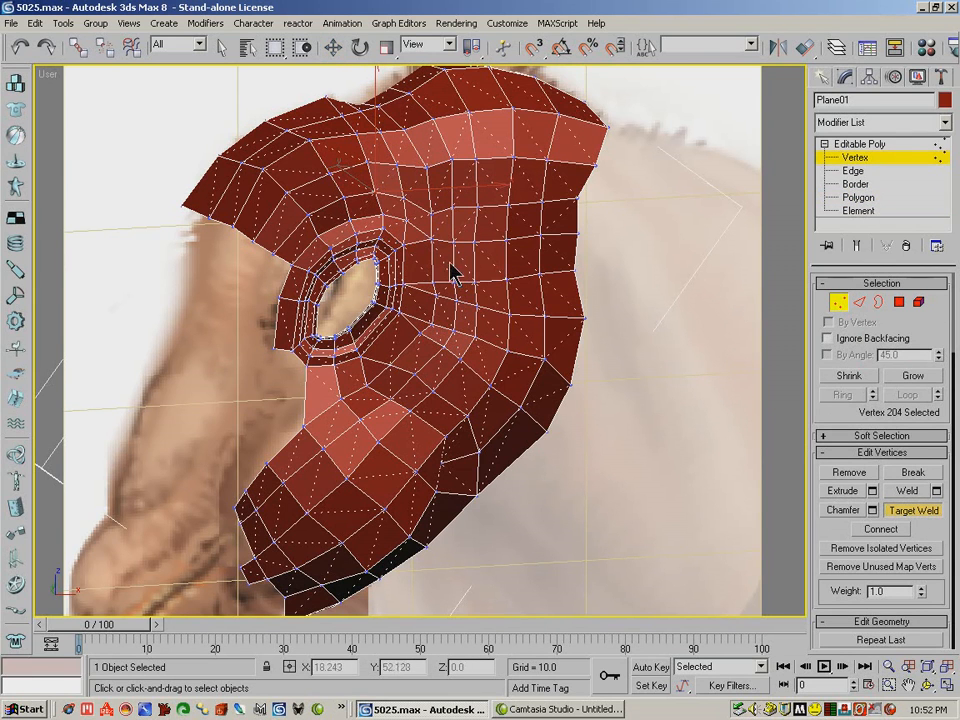
{"action": "left_click", "coordinate": [889, 667]}
{"action": "left_click_drag", "start_coordinate": [416, 350], "coordinate": [505, 356]}
{"action": "left_click", "coordinate": [928, 684]}
{"action": "left_click", "coordinate": [821, 435]}
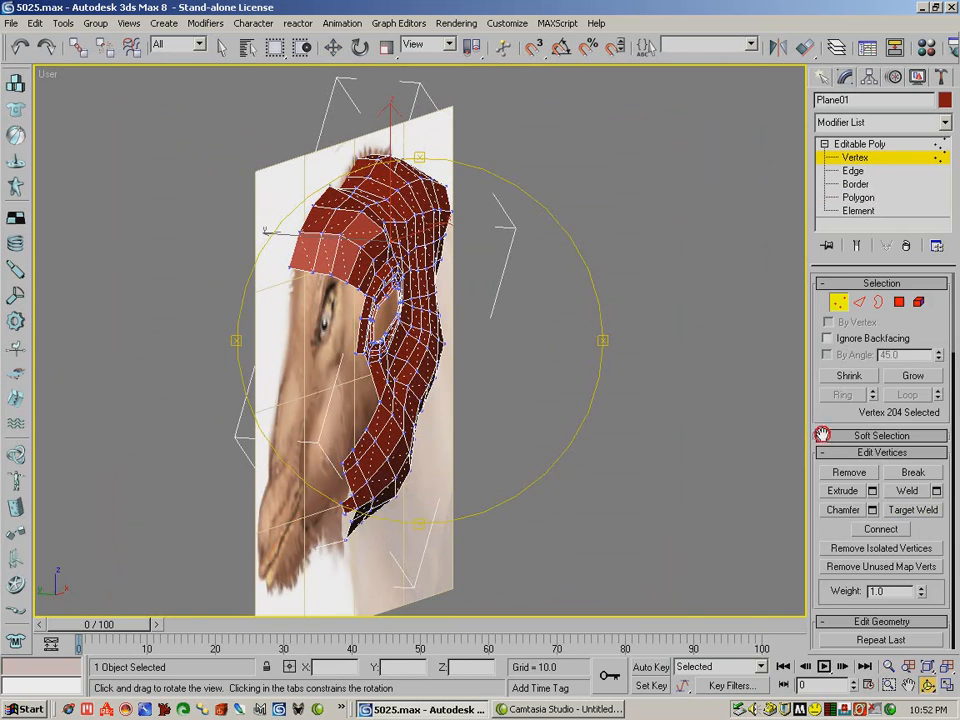
{"action": "left_click", "coordinate": [827, 298]}
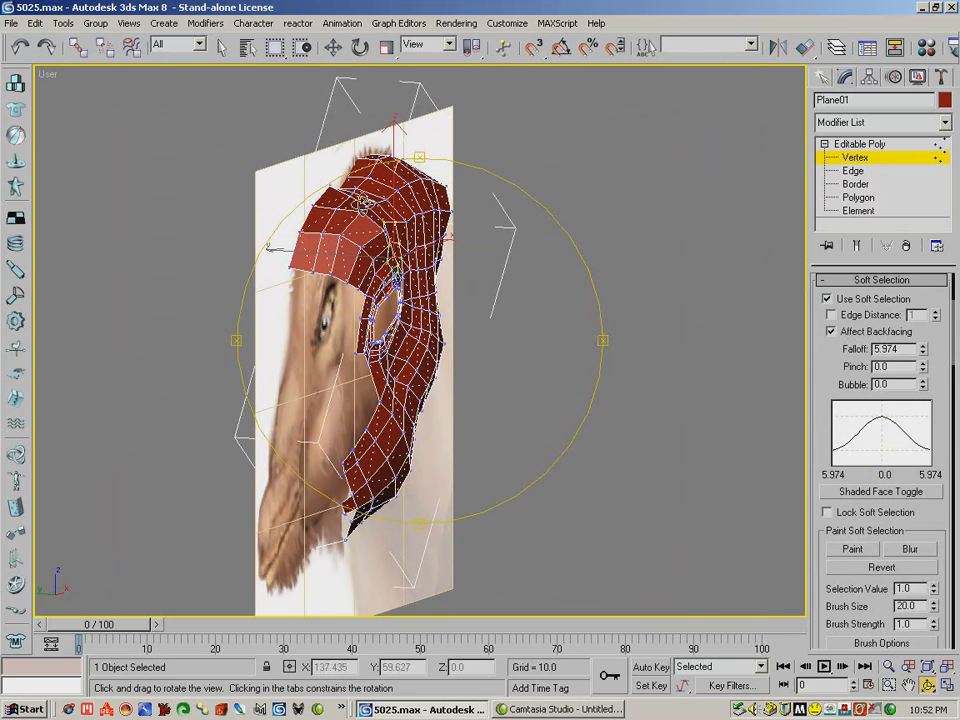
{"action": "left_click", "coordinate": [333, 47]}
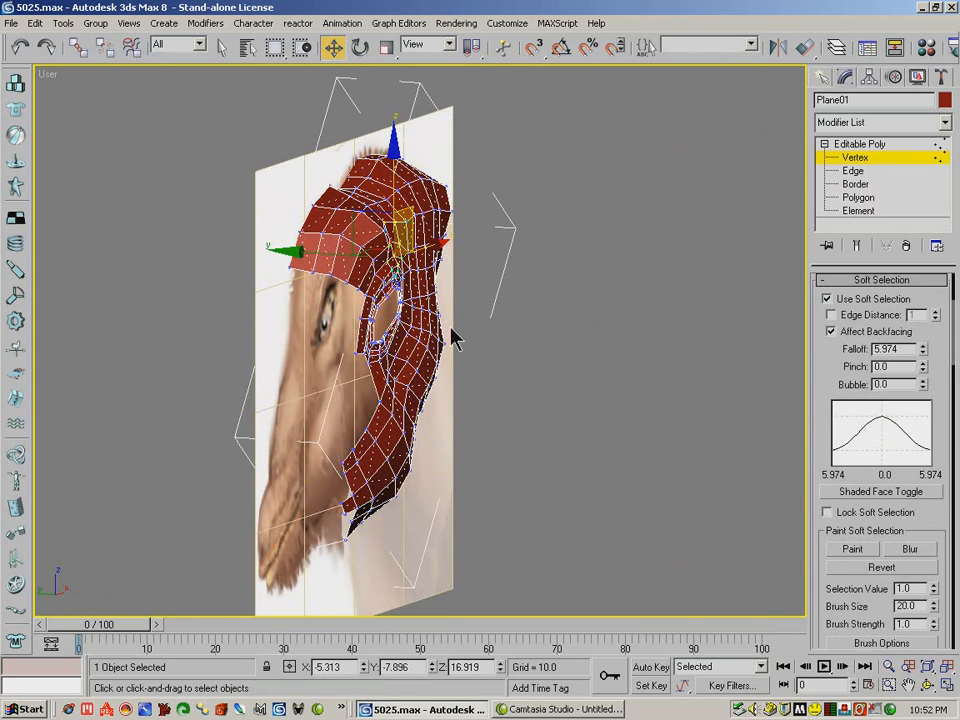
{"action": "left_click_drag", "start_coordinate": [404, 250], "coordinate": [432, 328]}
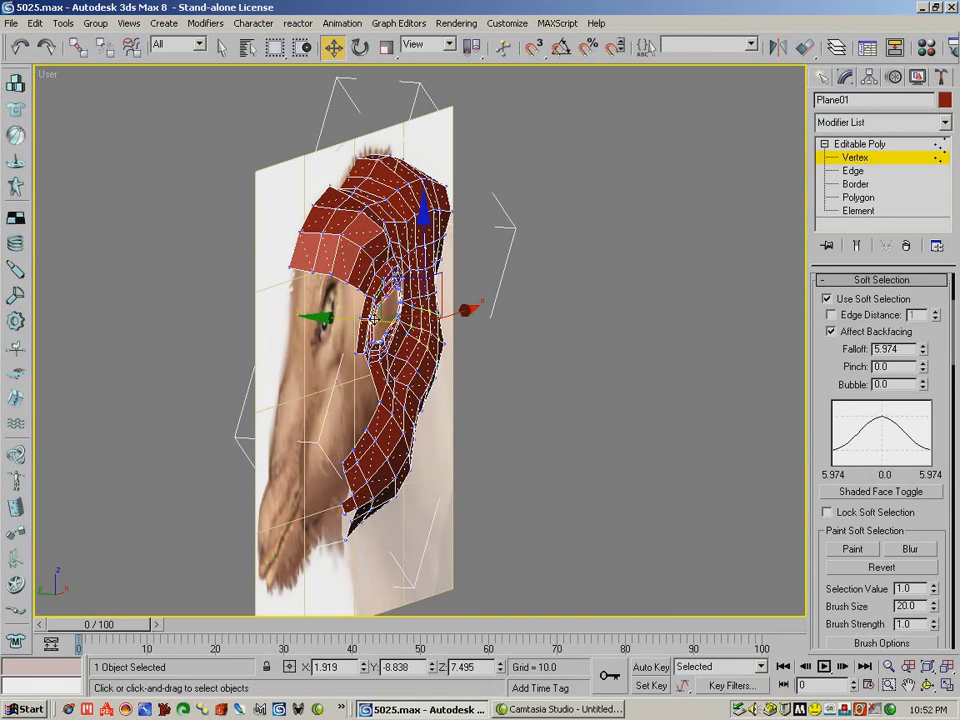
{"action": "left_click_drag", "start_coordinate": [370, 320], "coordinate": [357, 296]}
{"action": "left_click", "coordinate": [427, 292]}
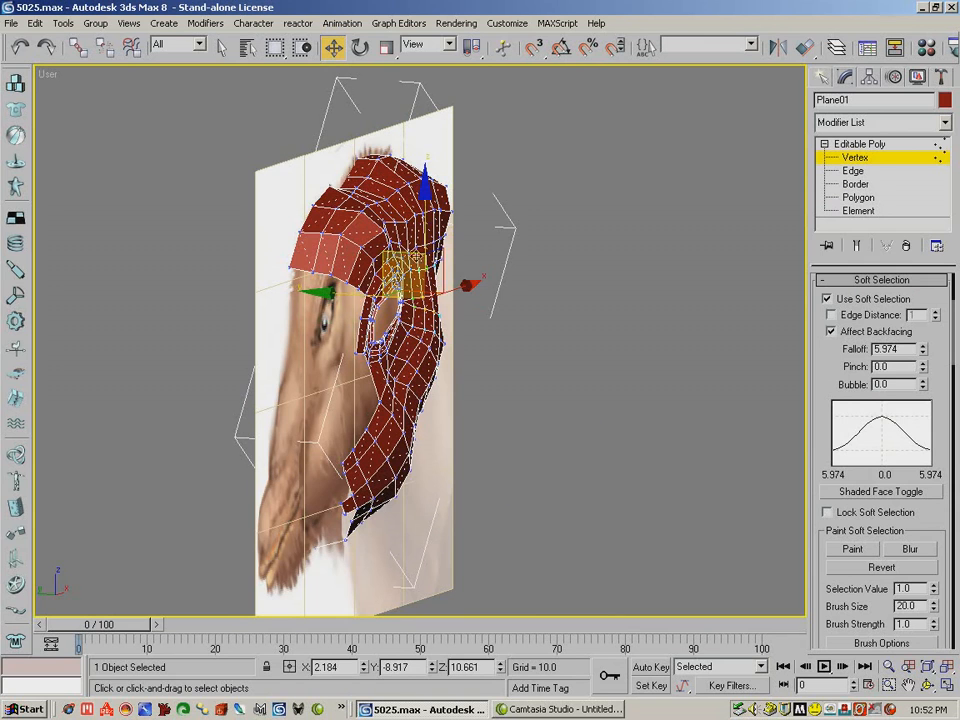
- Adjust a vertex on the upper edge of the forehead to follow the reference outline, using soft selection
{"action": "left_click", "coordinate": [927, 687]}
{"action": "left_click_drag", "start_coordinate": [380, 330], "coordinate": [459, 327]}
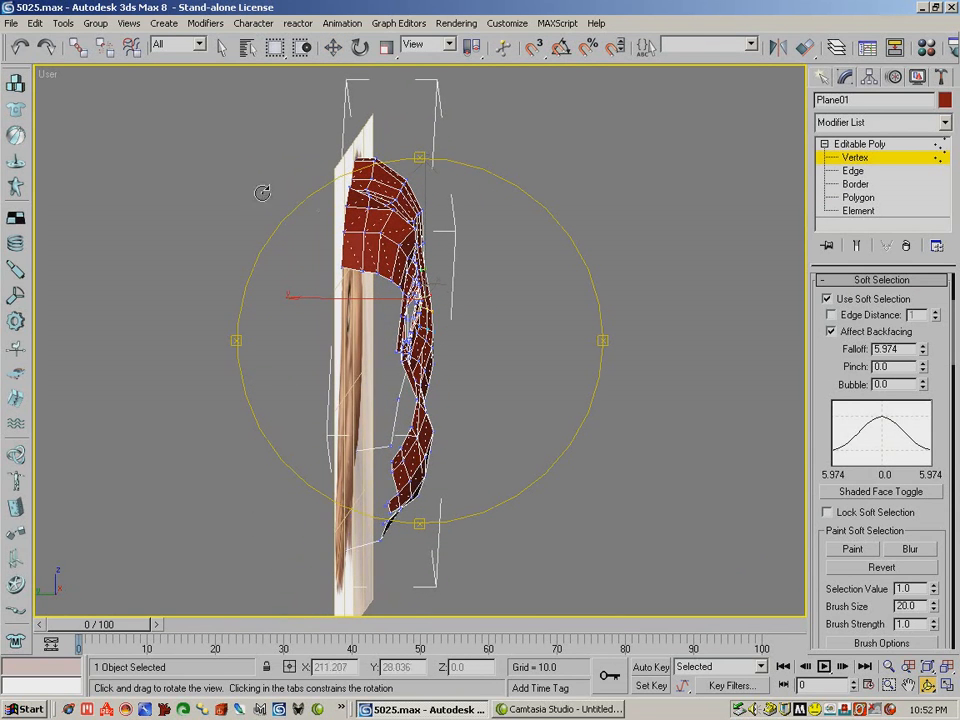
{"action": "left_click_drag", "start_coordinate": [484, 345], "coordinate": [311, 372]}
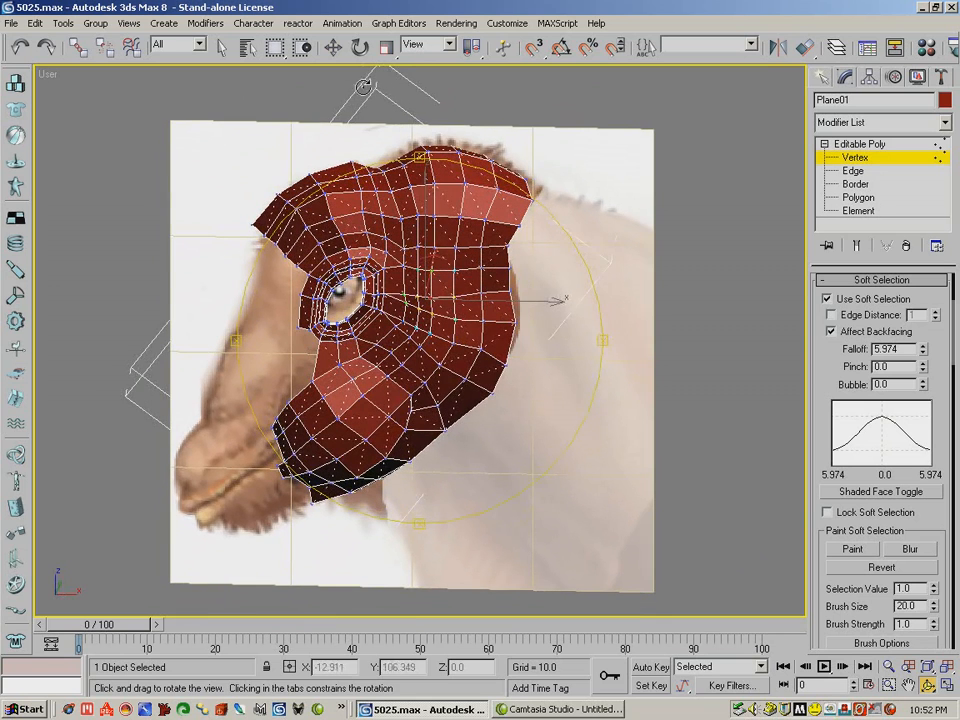
{"action": "key", "text": "w"}
{"action": "left_click", "coordinate": [348, 159]}
{"action": "left_click_drag", "start_coordinate": [408, 131], "coordinate": [347, 144]}
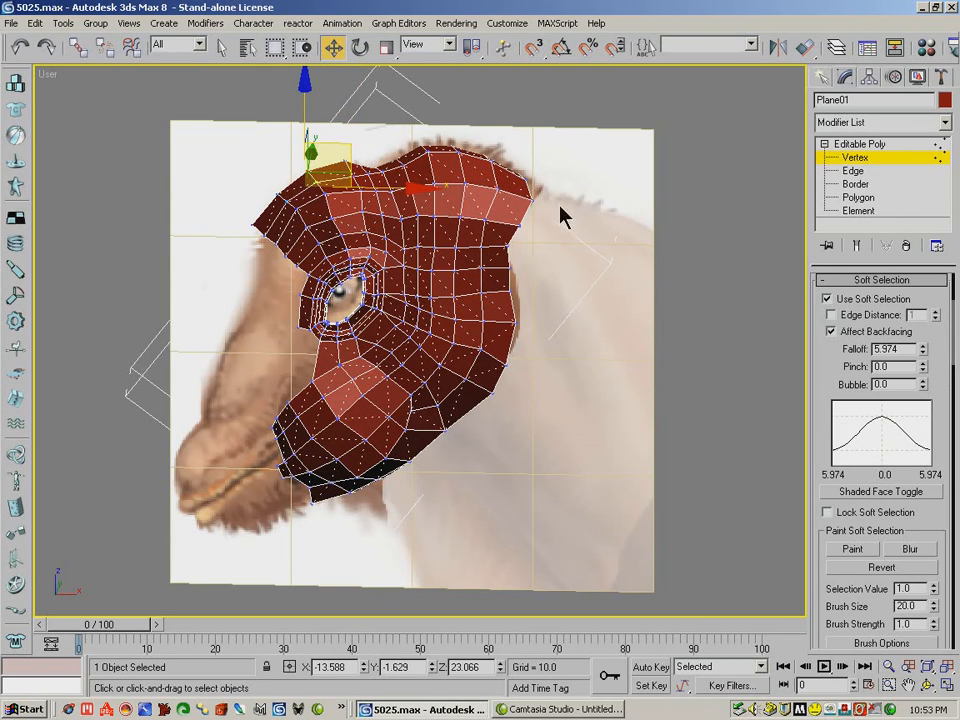
- Adjust the vertices at the rear of the cheek and above the jaw with soft selection to even out the mesh
{"action": "left_click", "coordinate": [510, 321]}
{"action": "left_click_drag", "start_coordinate": [528, 321], "coordinate": [548, 296]}
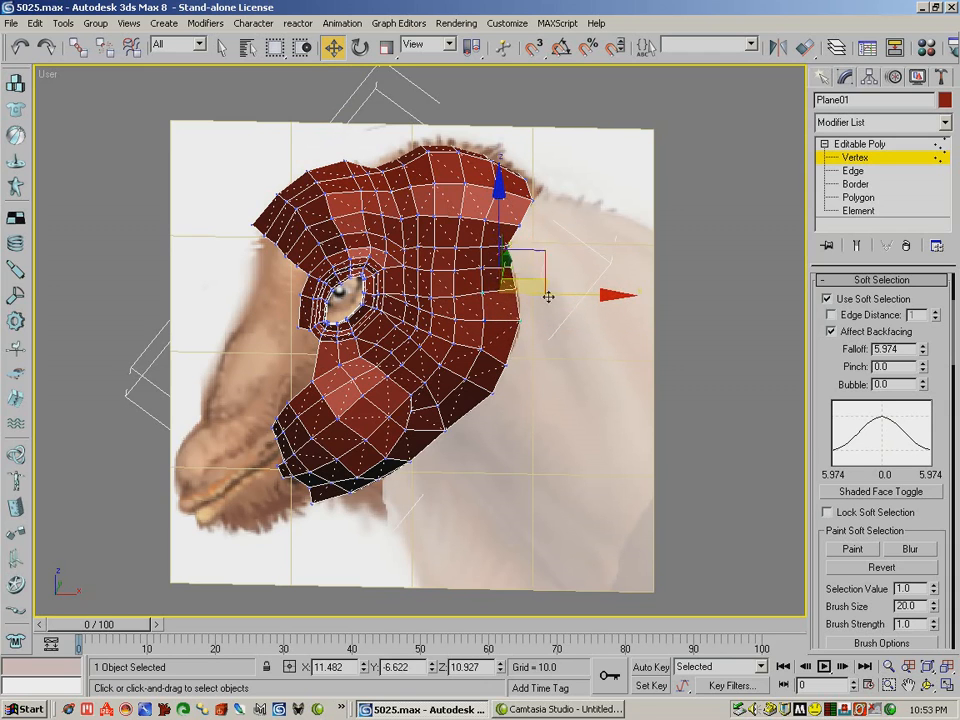
{"action": "left_click", "coordinate": [548, 409]}
{"action": "left_click", "coordinate": [409, 392]}
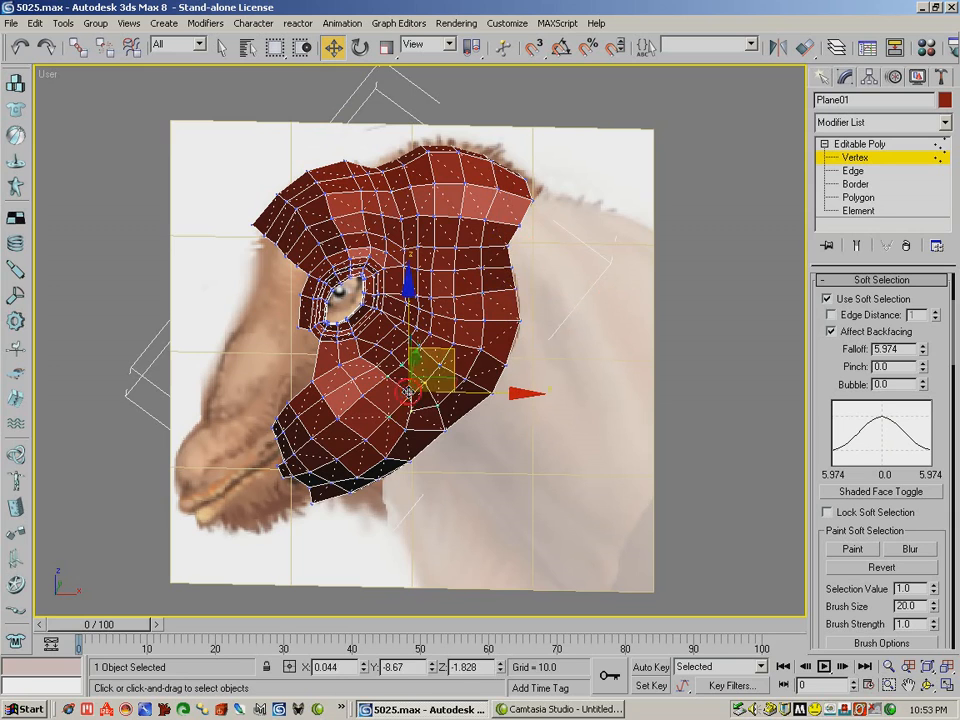
{"action": "left_click_drag", "start_coordinate": [456, 352], "coordinate": [444, 355]}
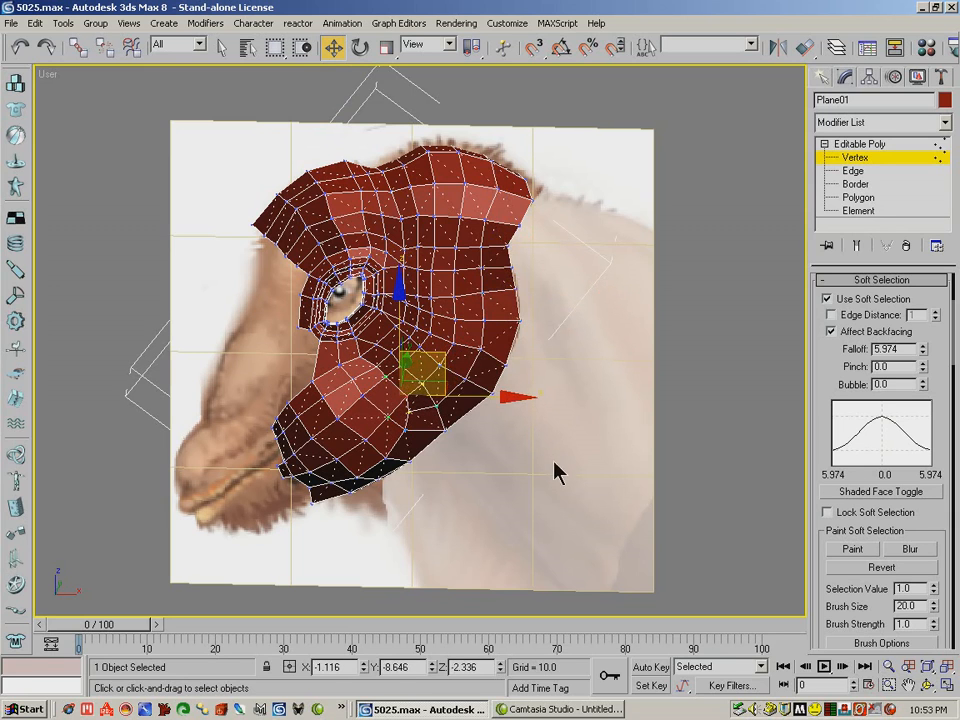
{"action": "left_click", "coordinate": [575, 447]}
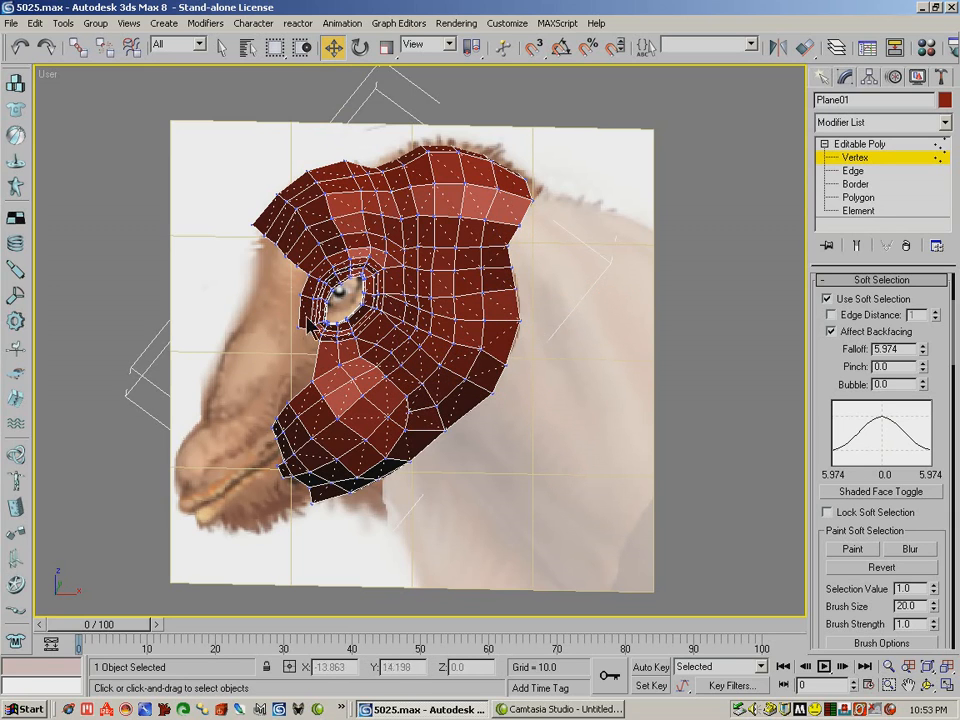
- Disable soft selection and extend the forehead's three lower front edges downward along the nose bridge in front of the eye
{"action": "left_click", "coordinate": [845, 158]}
{"action": "left_click", "coordinate": [856, 171]}
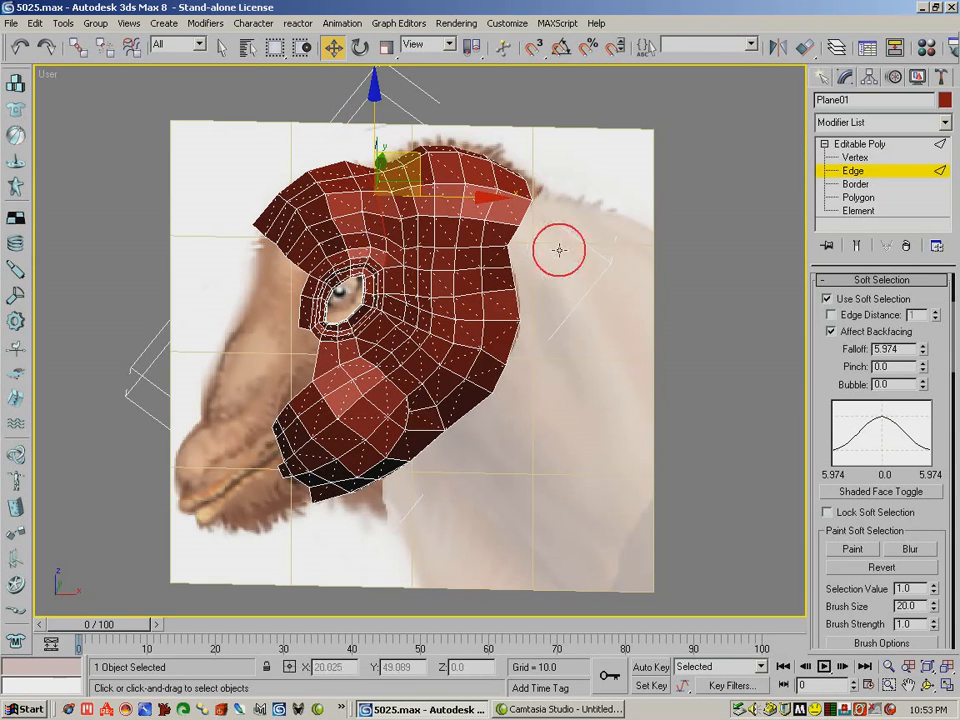
{"action": "left_click", "coordinate": [280, 254]}
{"action": "left_click", "coordinate": [267, 240], "text": "ctrl"}
{"action": "left_click", "coordinate": [257, 231], "text": "ctrl"}
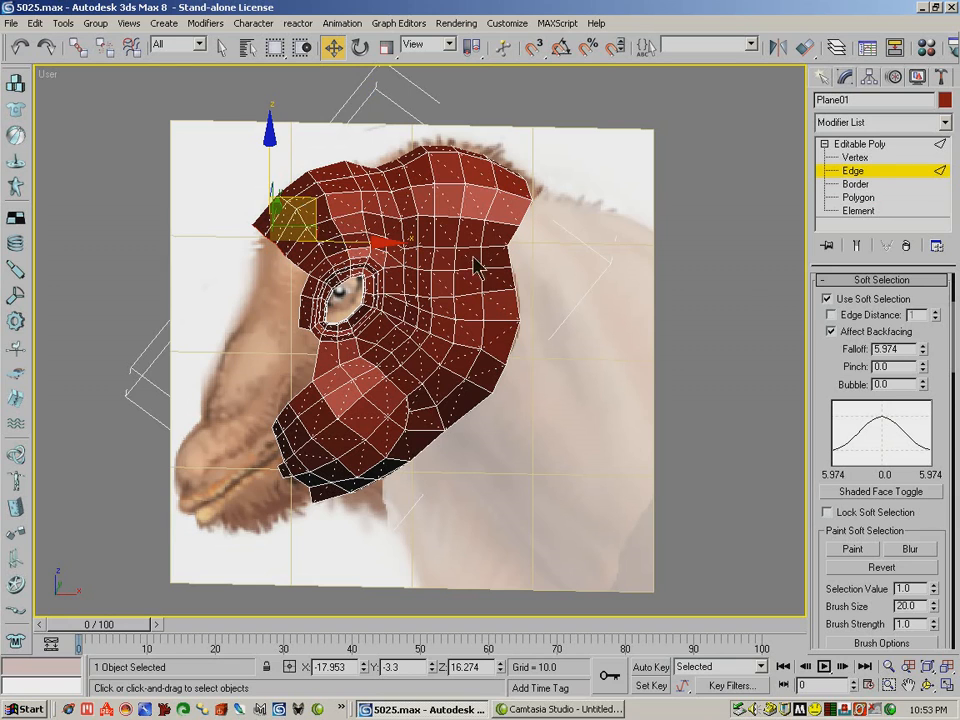
{"action": "left_click", "coordinate": [826, 299]}
{"action": "left_click", "coordinate": [822, 281]}
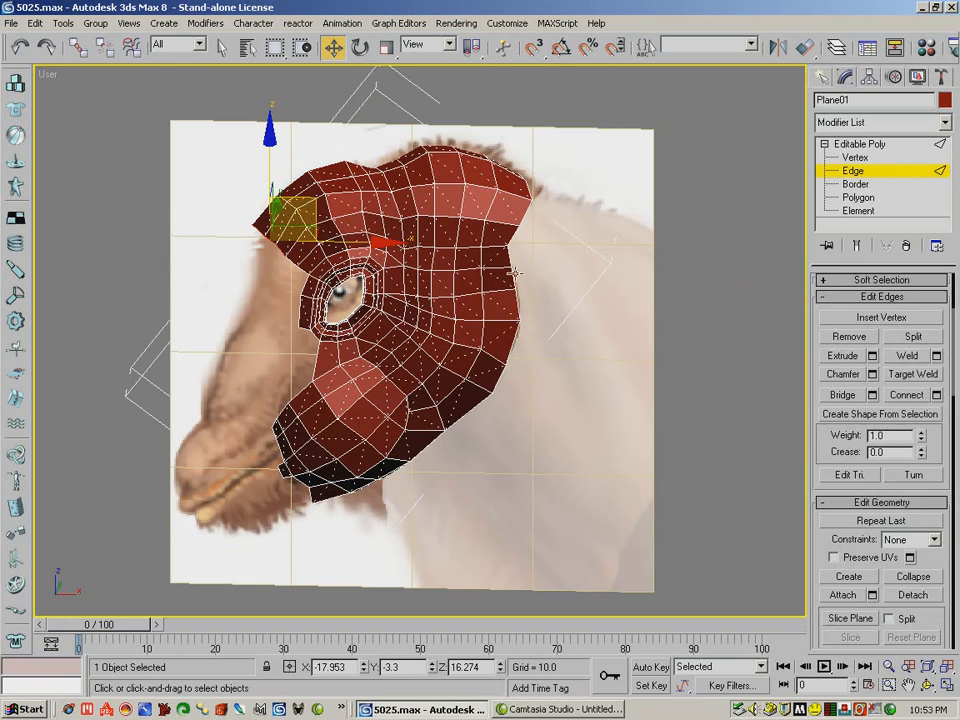
{"action": "left_click_drag", "start_coordinate": [318, 204], "coordinate": [300, 280], "text": "shift"}
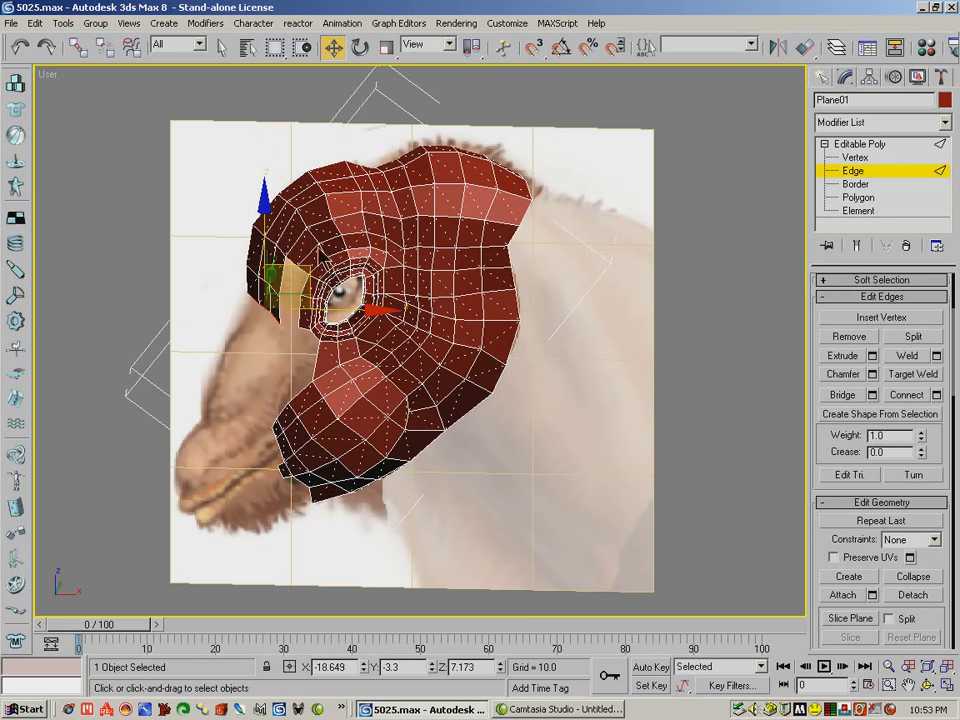
- Rotate the lower end edges of the new nose-bridge strip to follow the reference
{"action": "left_click", "coordinate": [360, 47]}
{"action": "left_click_drag", "start_coordinate": [360, 273], "coordinate": [361, 270]}
{"action": "left_click_drag", "start_coordinate": [266, 192], "coordinate": [264, 183]}
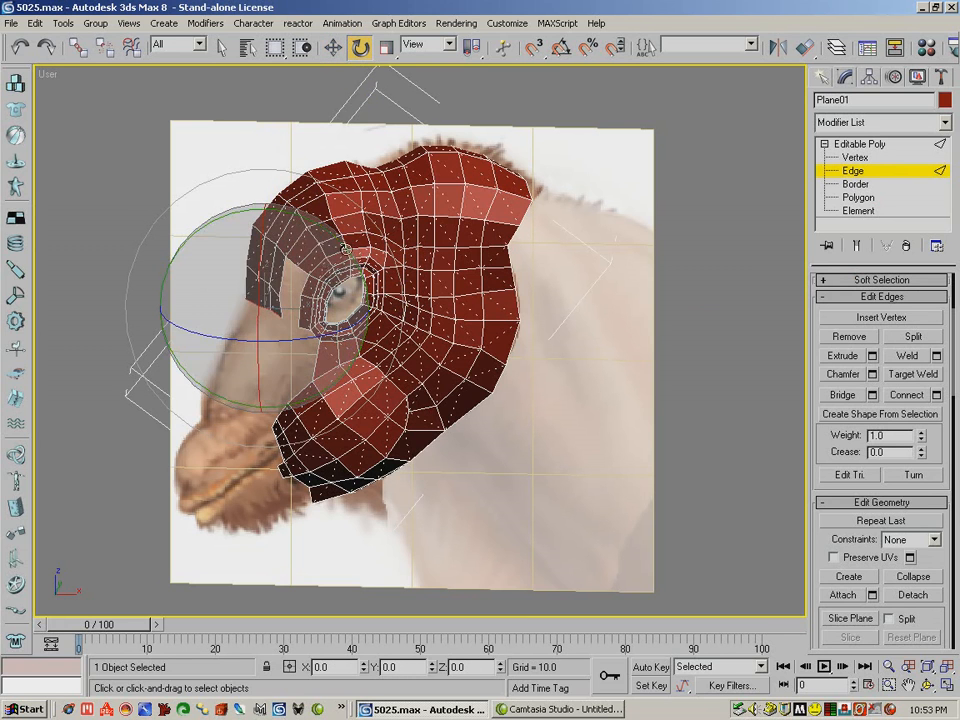
- Select the row of three edges across the middle of the nose-bridge strip and rotate it
{"action": "left_click", "coordinate": [281, 294]}
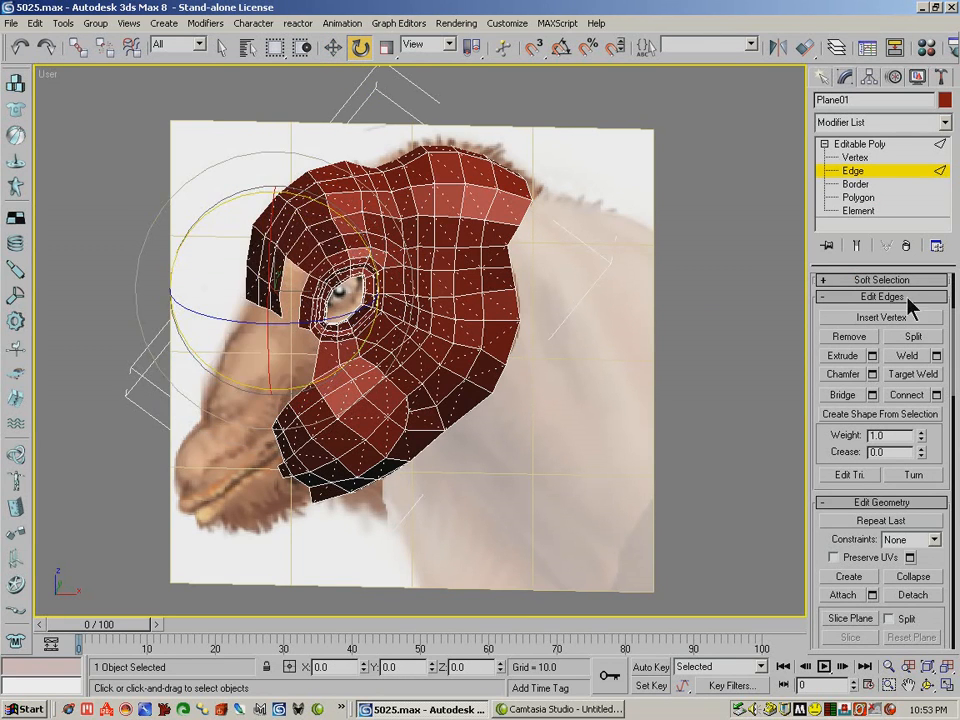
{"action": "scroll", "coordinate": [905, 350], "scroll_direction": "up", "scroll_amount": 3}
{"action": "left_click", "coordinate": [843, 391]}
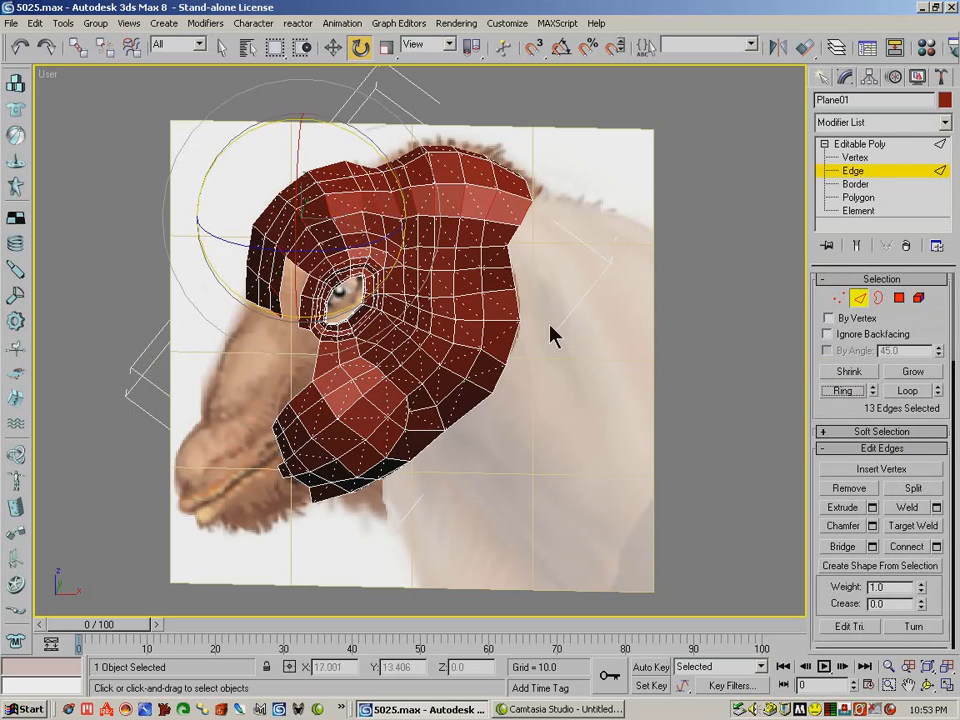
{"action": "left_click", "coordinate": [283, 252]}
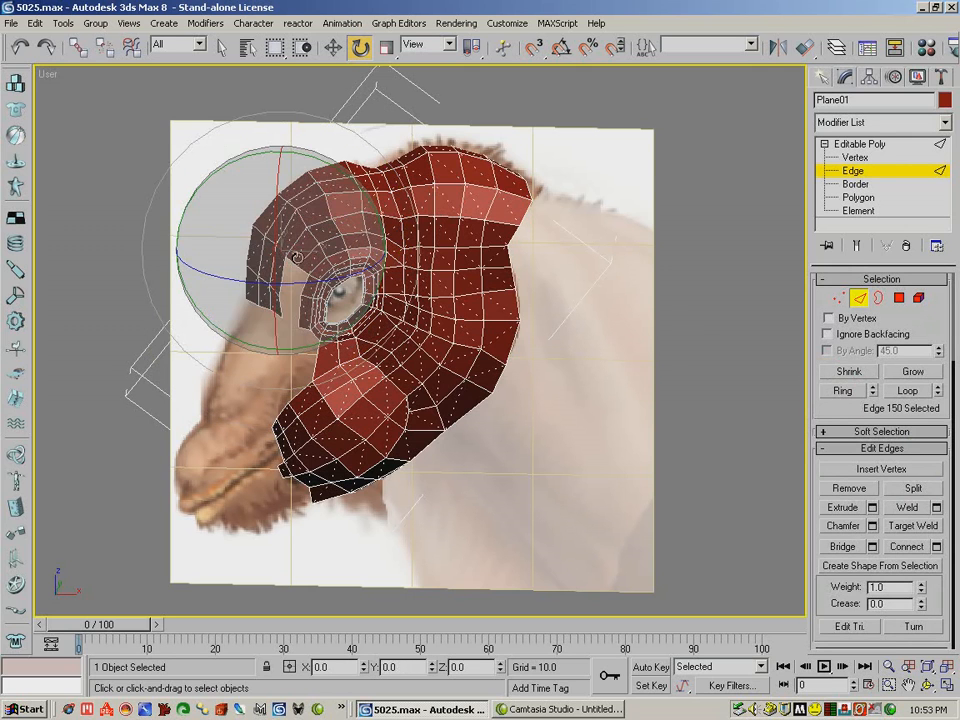
{"action": "left_click", "coordinate": [281, 292]}
{"action": "left_click", "coordinate": [908, 390]}
{"action": "left_click_drag", "start_coordinate": [323, 281], "coordinate": [338, 201]}
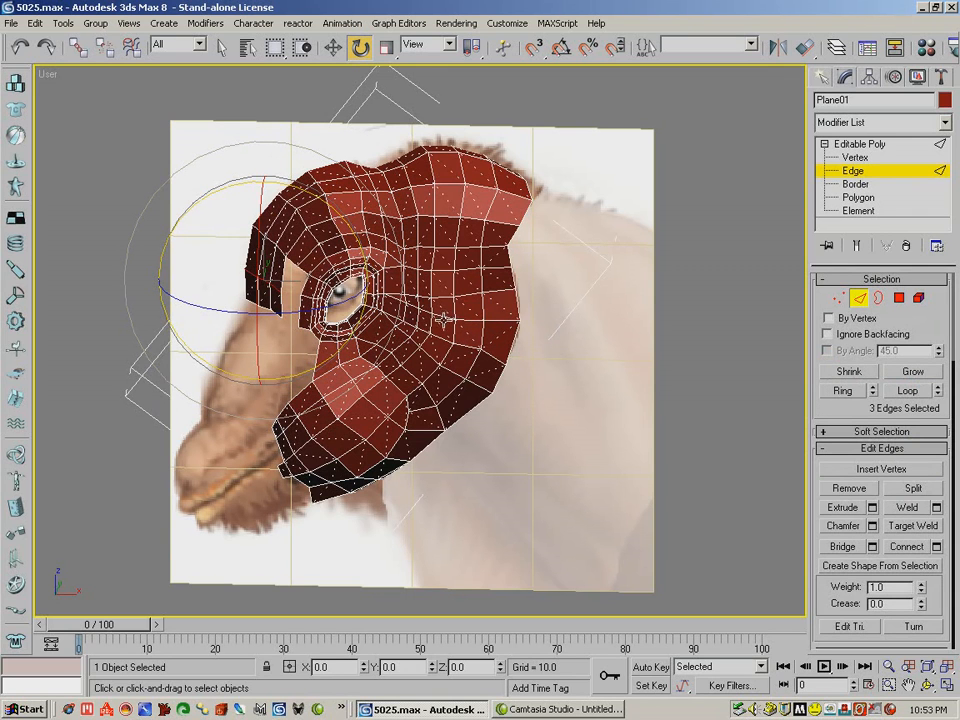
- Create a polygon across the lower part of the gap between the nose-bridge strip and the eye ring
{"action": "left_click", "coordinate": [929, 686]}
{"action": "left_click_drag", "start_coordinate": [345, 304], "coordinate": [290, 236]}
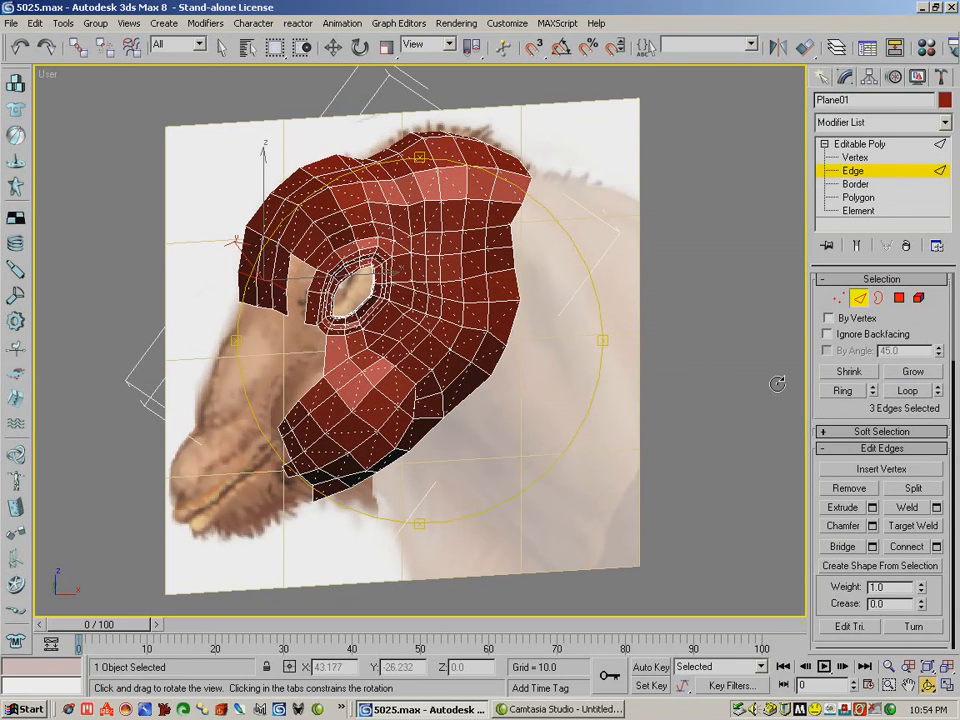
{"action": "left_click", "coordinate": [899, 298]}
{"action": "key", "text": "e"}
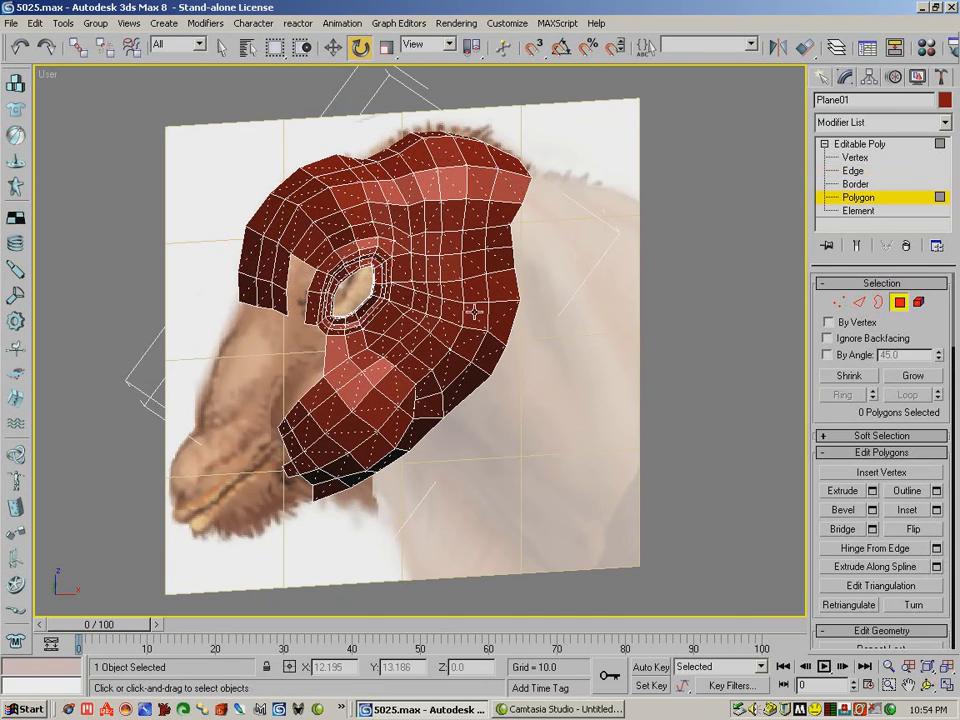
{"action": "scroll", "coordinate": [826, 540], "scroll_direction": "down", "scroll_amount": 5}
{"action": "left_click", "coordinate": [860, 574]}
{"action": "left_click", "coordinate": [309, 309]}
{"action": "left_click", "coordinate": [288, 290]}
{"action": "left_click", "coordinate": [288, 316]}
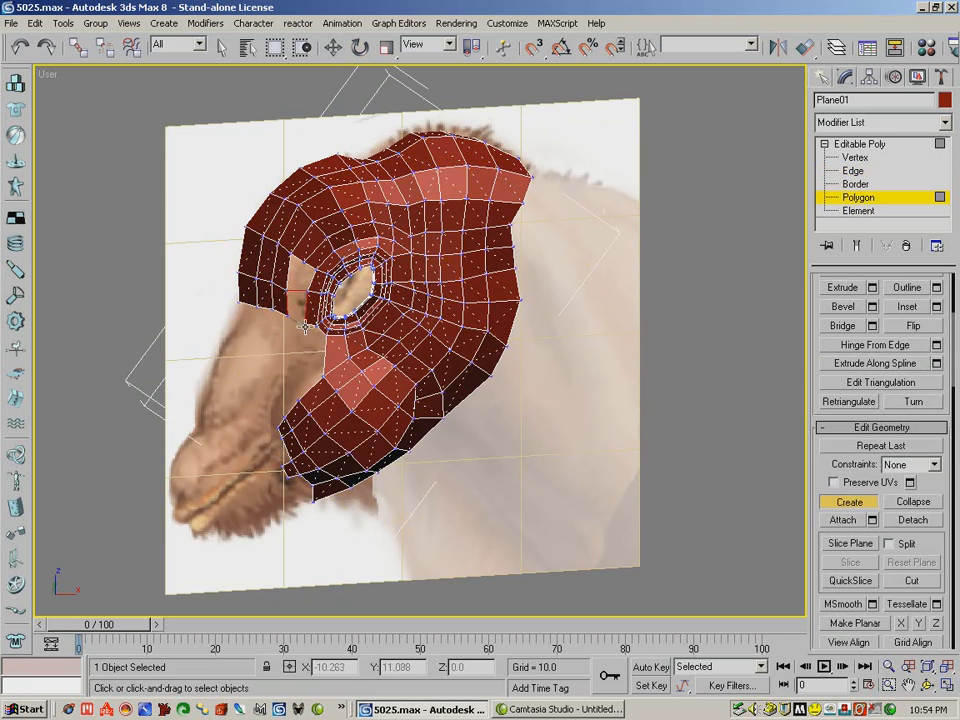
{"action": "double_click", "coordinate": [303, 324]}
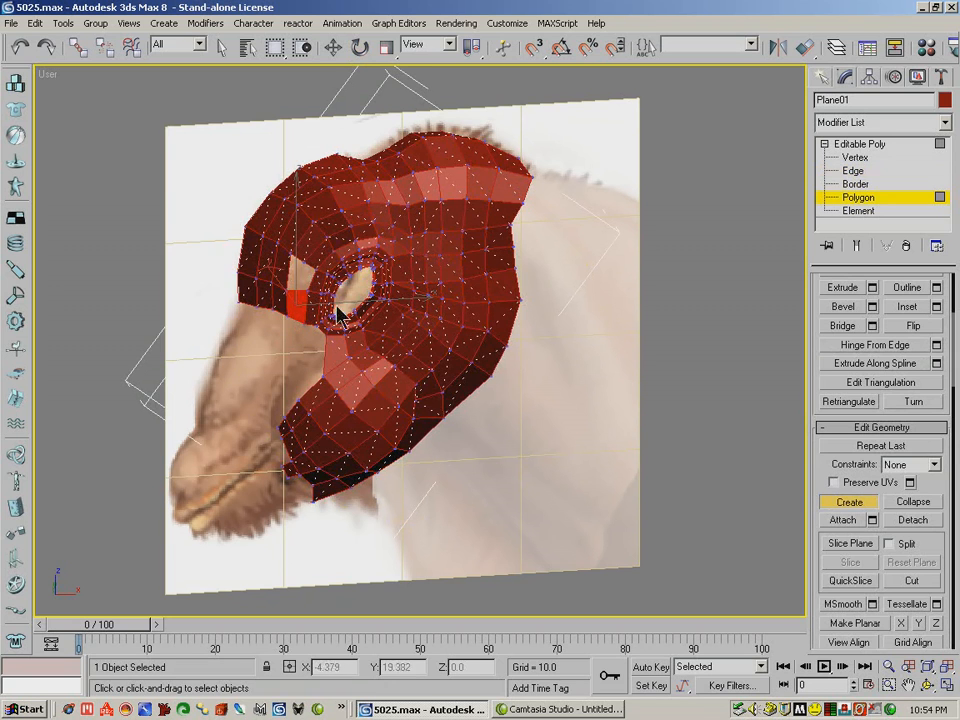
- Split the new gap polygon lengthwise by connecting its upper and lower edges
{"action": "left_click_drag", "start_coordinate": [936, 487], "coordinate": [936, 410]}
{"action": "left_click", "coordinate": [912, 504]}
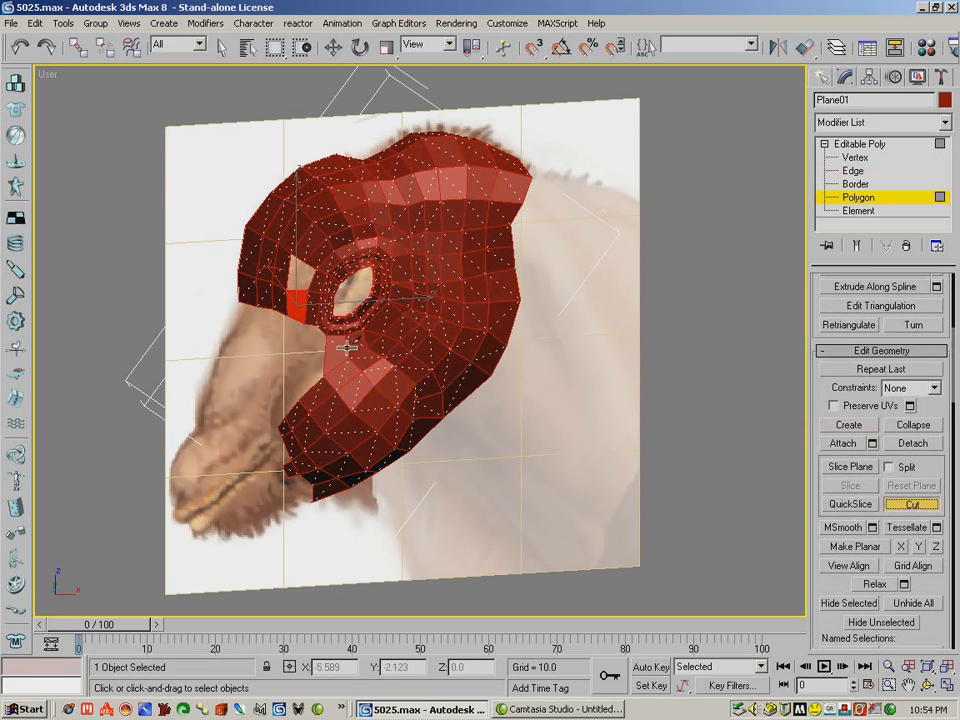
{"action": "left_click", "coordinate": [333, 46]}
{"action": "scroll", "coordinate": [840, 400], "scroll_direction": "up", "scroll_amount": 5}
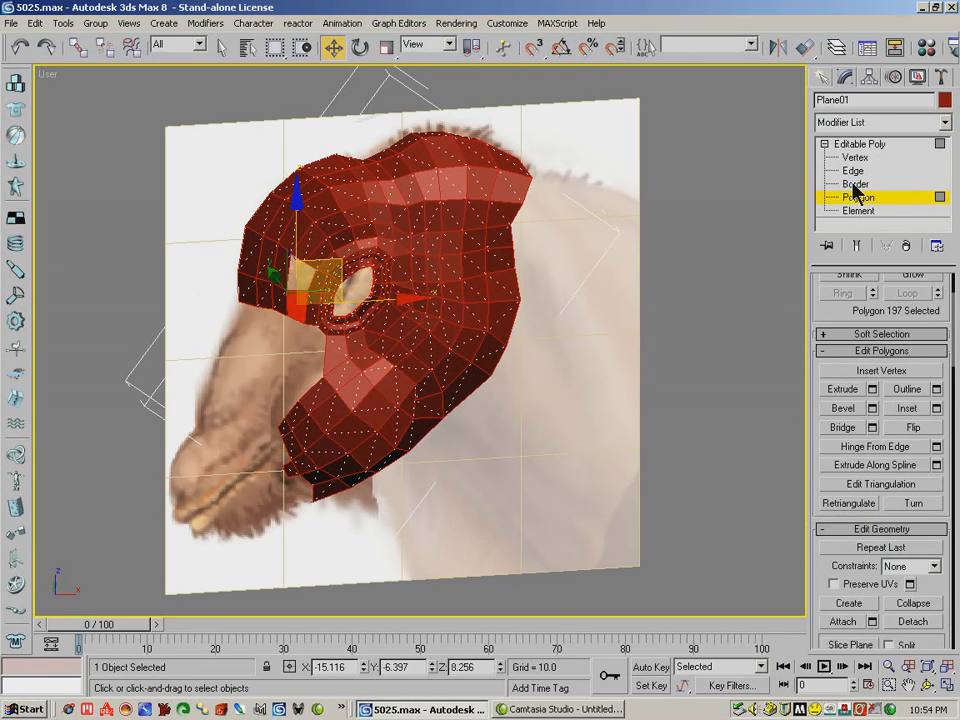
{"action": "left_click", "coordinate": [853, 171]}
{"action": "left_click", "coordinate": [295, 319]}
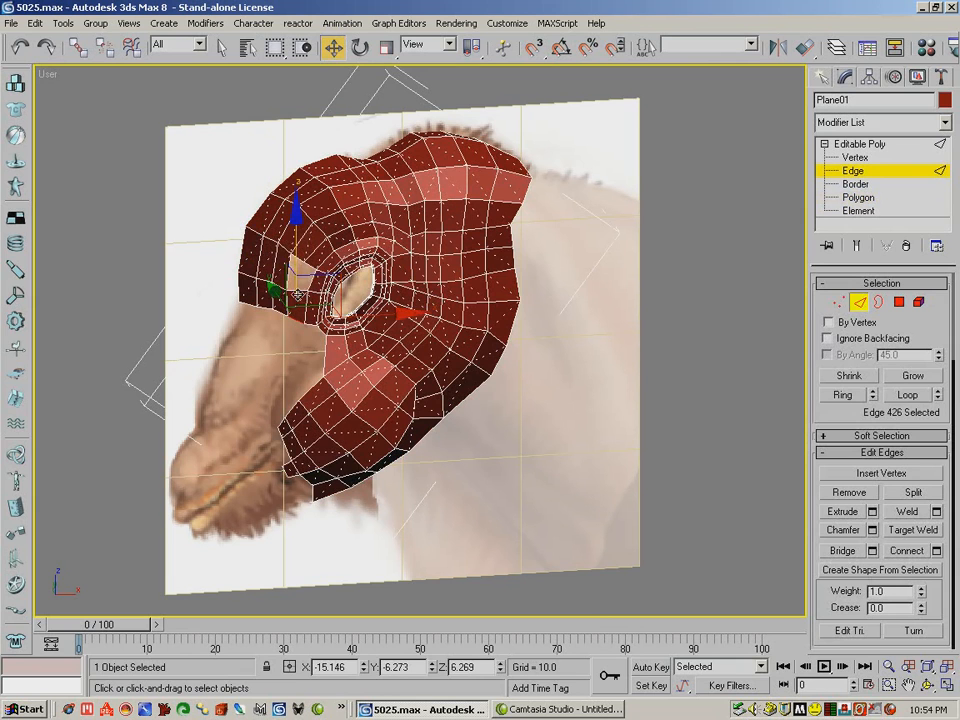
{"action": "left_click", "coordinate": [299, 290], "text": "ctrl"}
{"action": "left_click", "coordinate": [907, 551]}
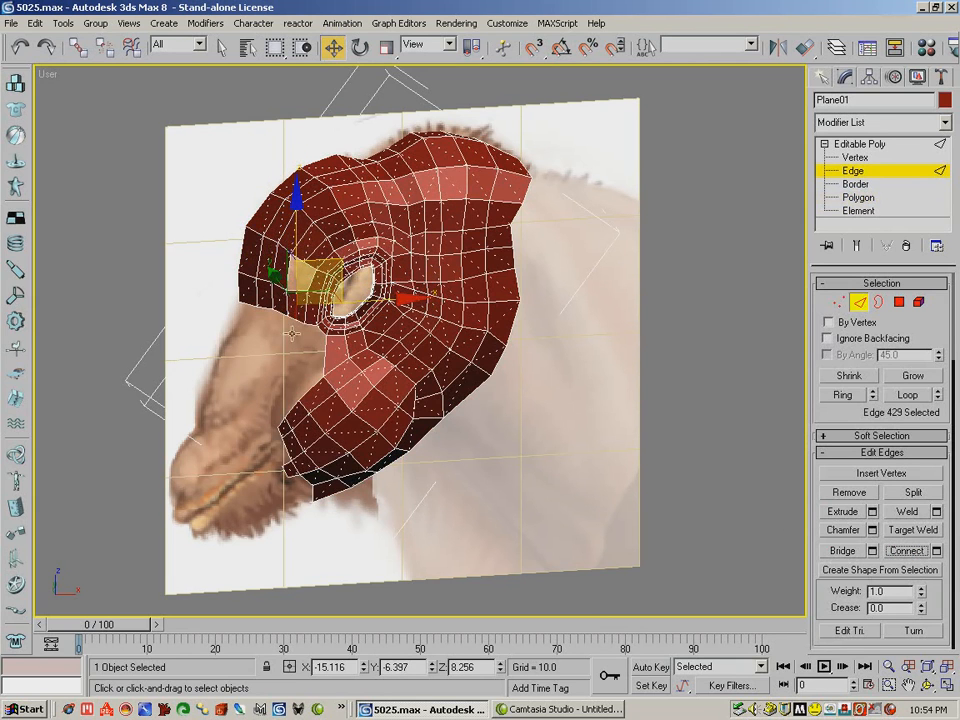
- Create a polygon to fill the remaining upper opening between the nose-bridge strip and the eye ring
{"action": "left_click", "coordinate": [899, 301]}
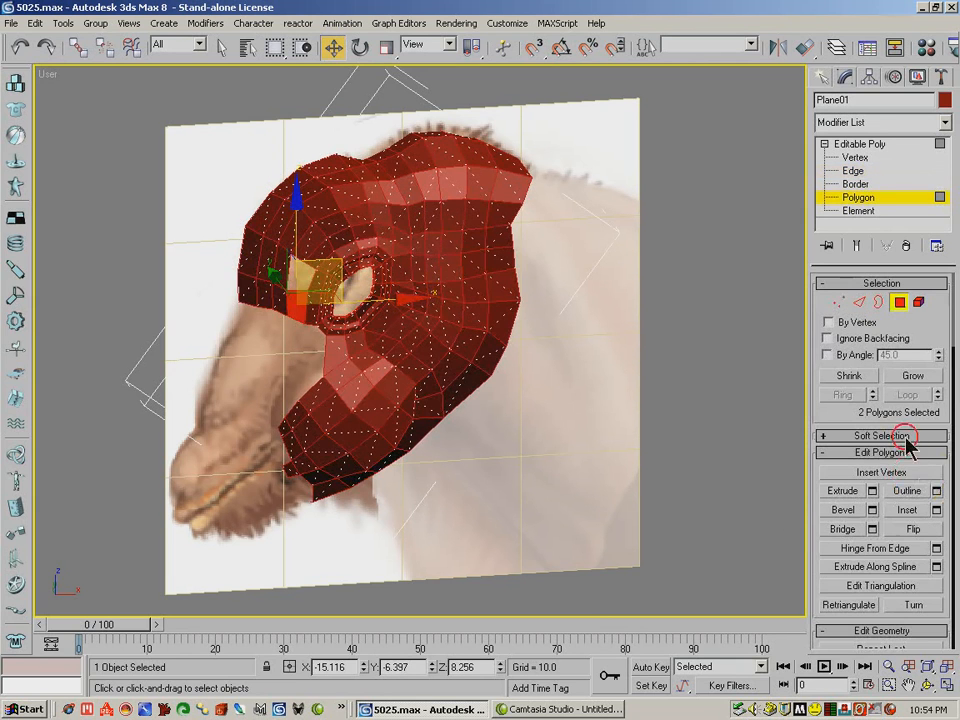
{"action": "scroll", "coordinate": [815, 555], "scroll_direction": "down", "scroll_amount": 5}
{"action": "left_click", "coordinate": [835, 519]}
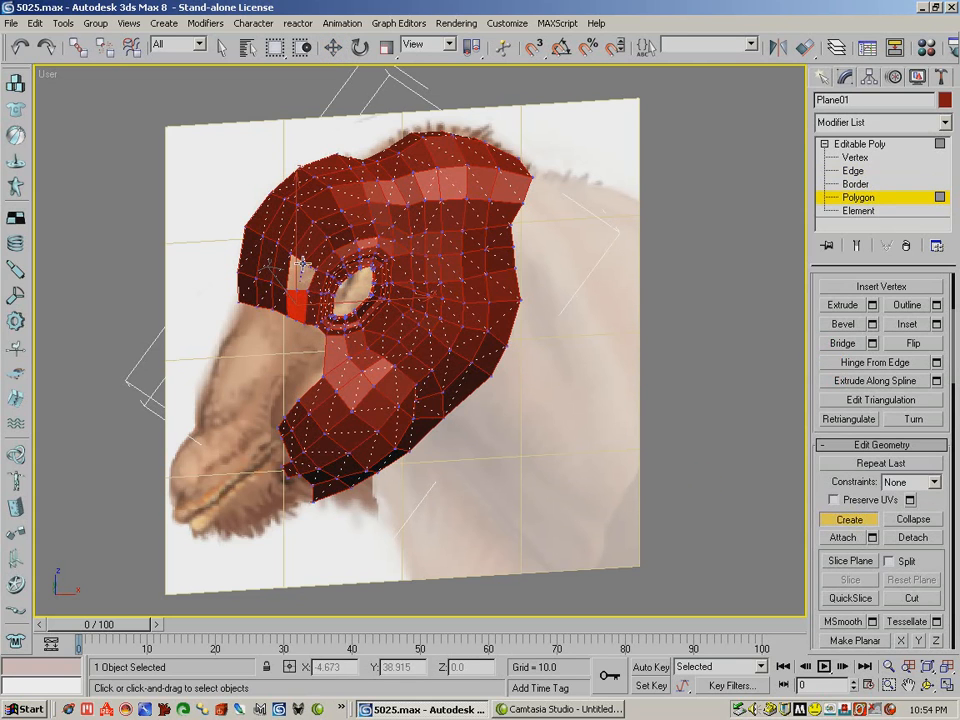
{"action": "left_click", "coordinate": [297, 289]}
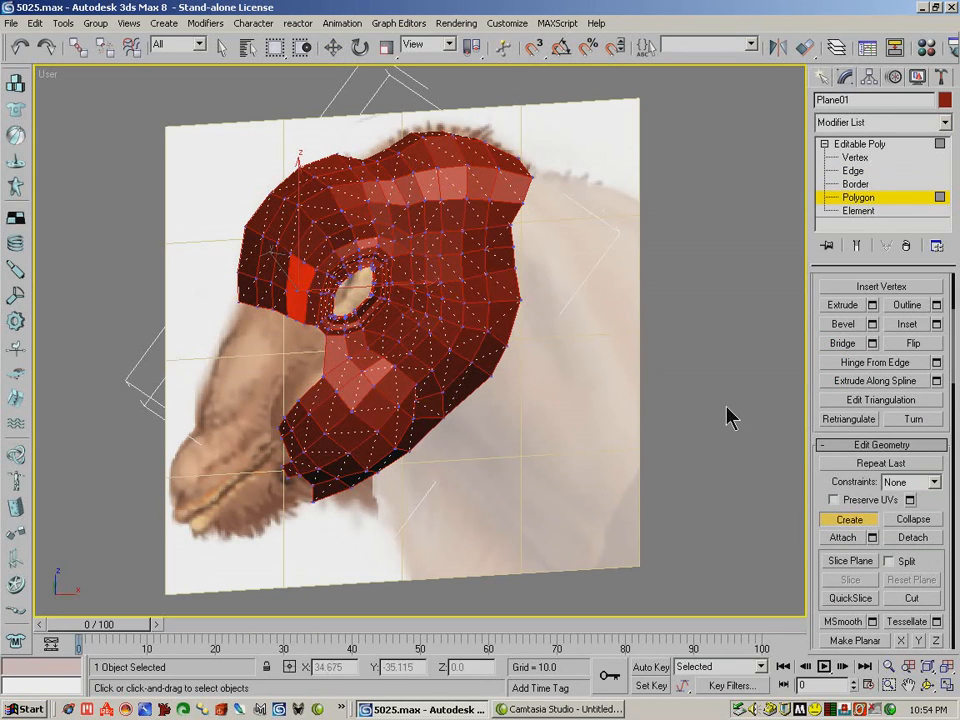
{"action": "left_click", "coordinate": [840, 522]}
{"action": "left_click", "coordinate": [372, 320]}
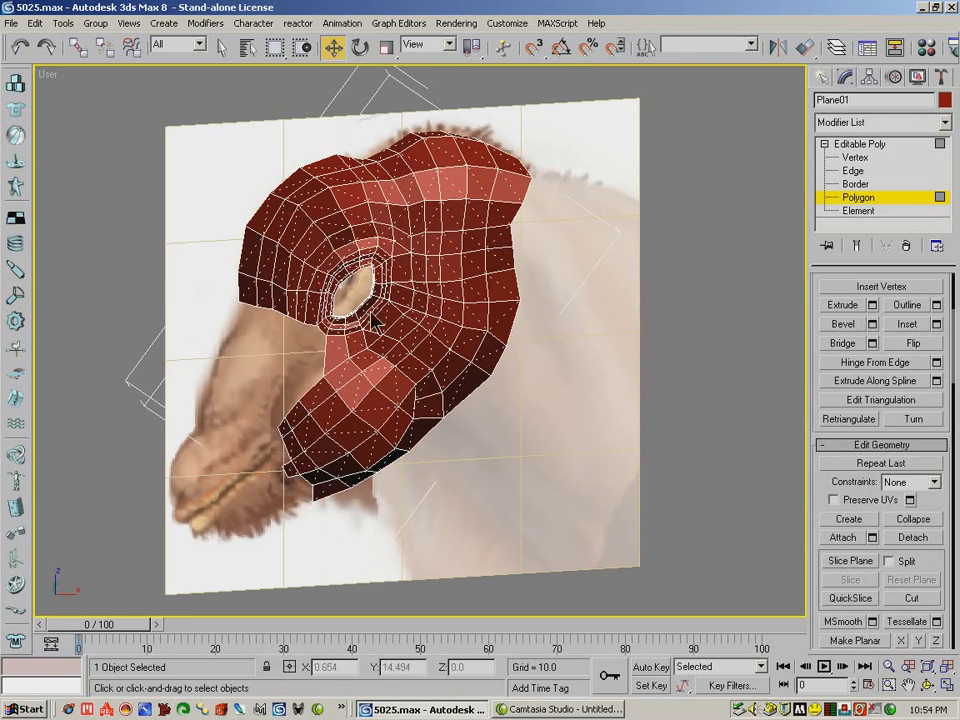
- Extend the two frontmost lower edges of the nose bridge downward by one segment and rotate the end edges to follow the profile
{"action": "left_click", "coordinate": [928, 686]}
{"action": "left_click_drag", "start_coordinate": [300, 245], "coordinate": [436, 311]}
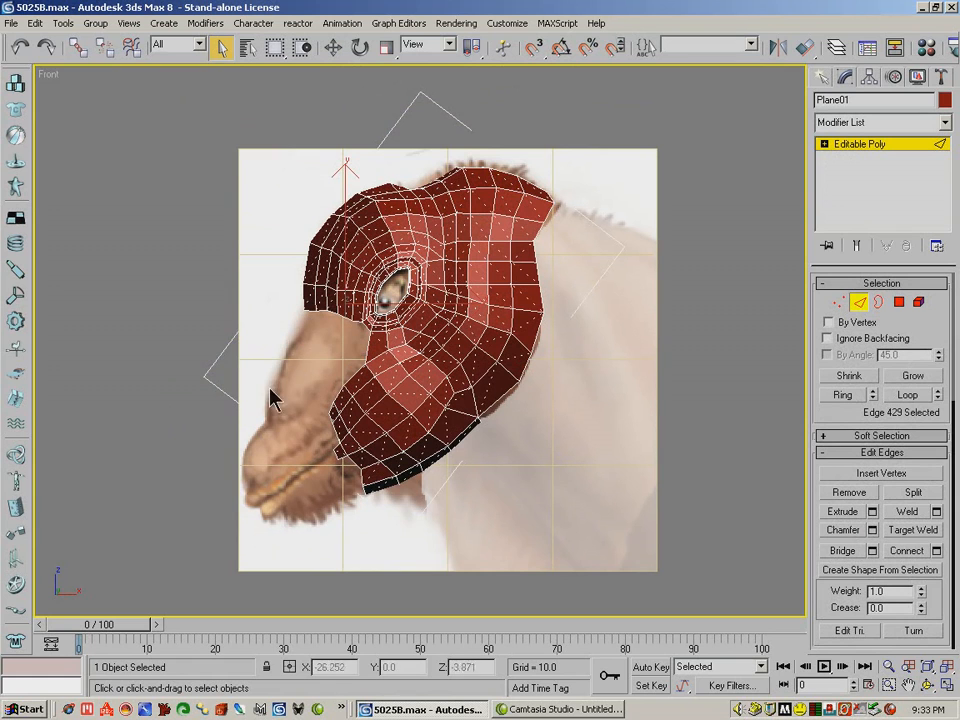
{"action": "left_click", "coordinate": [318, 313], "text": "ctrl"}
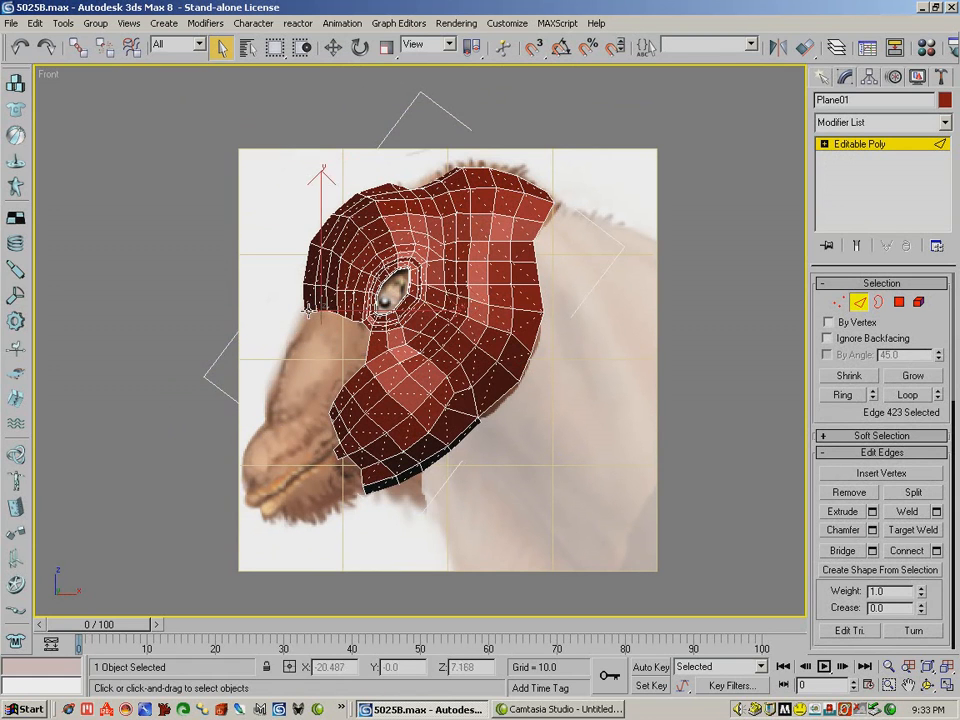
{"action": "left_click", "coordinate": [332, 47]}
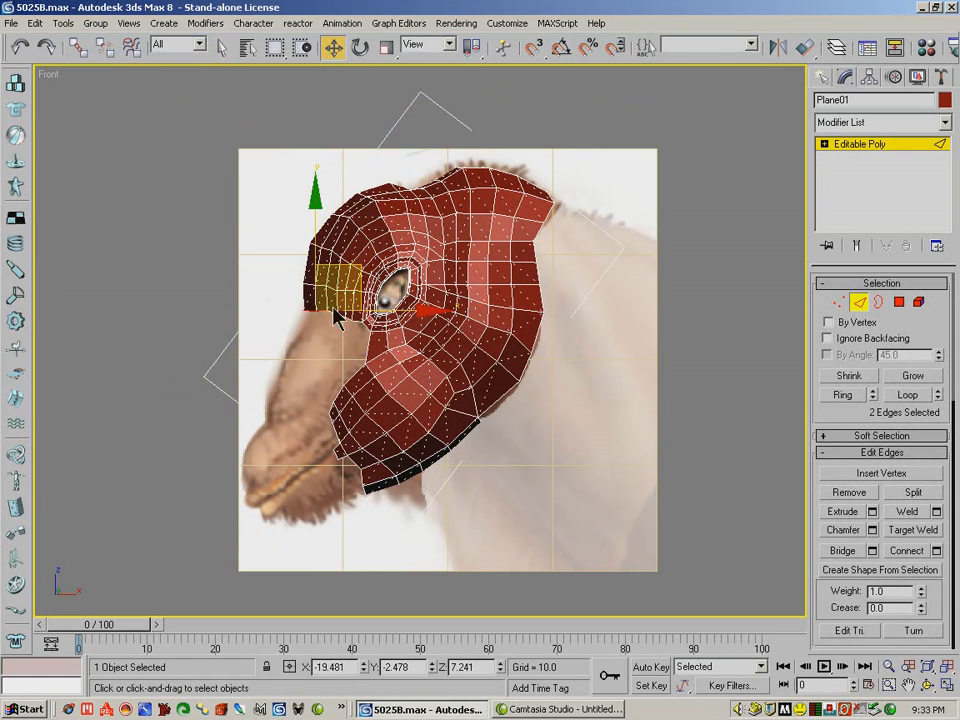
{"action": "left_click_drag", "start_coordinate": [357, 269], "coordinate": [352, 282]}
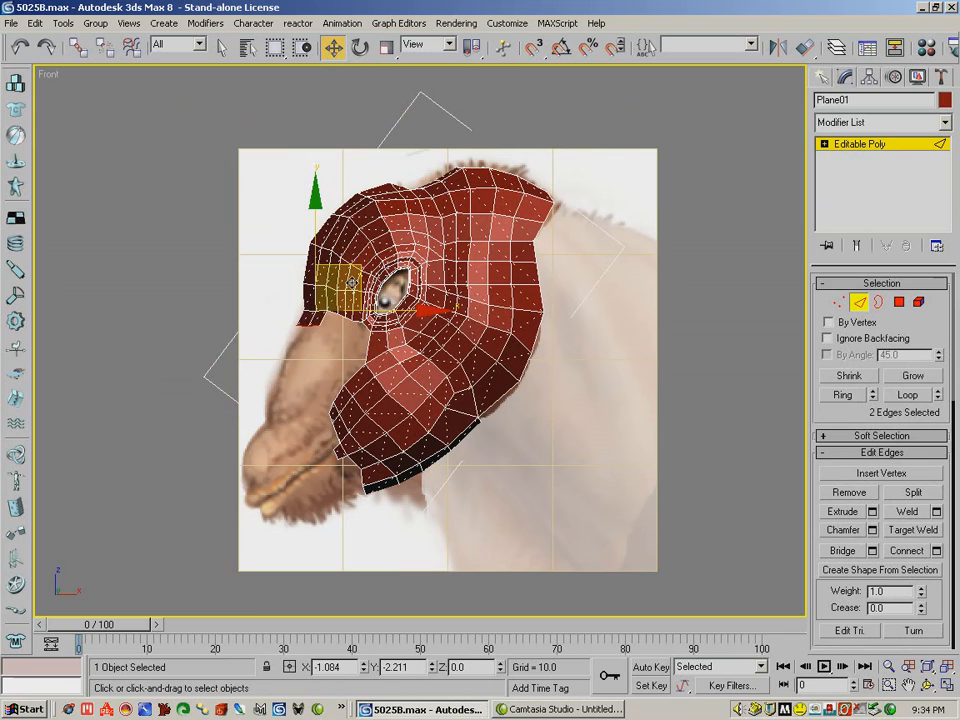
{"action": "left_click", "coordinate": [359, 47]}
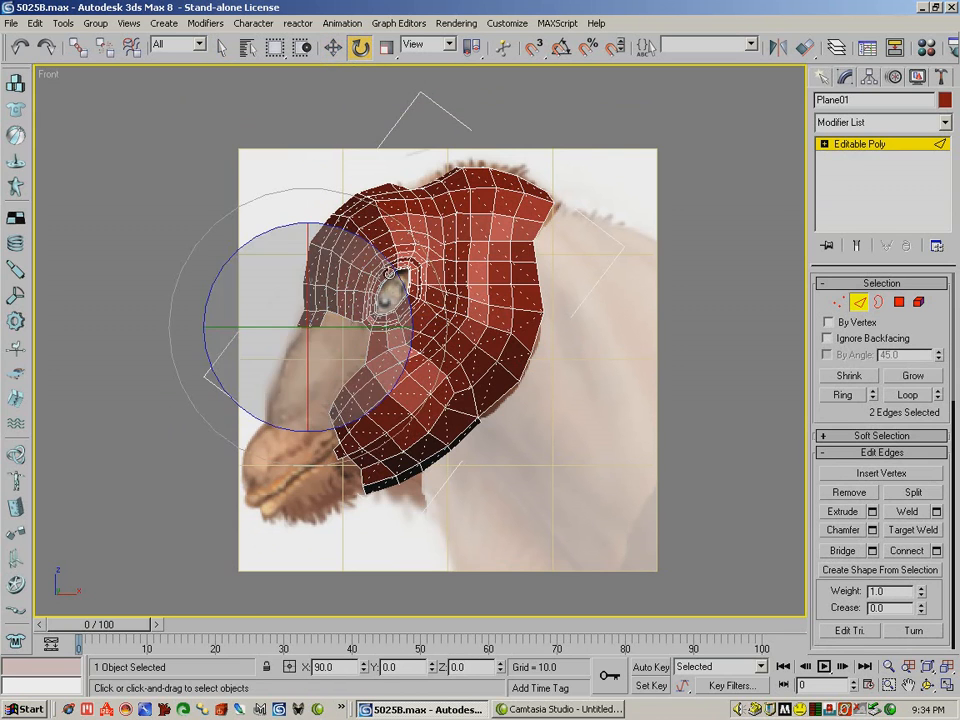
{"action": "left_click_drag", "start_coordinate": [395, 266], "coordinate": [333, 327]}
- Lengthen the narrow nose strip by two more segments down the muzzle, rotating its end edges to the reference
{"action": "left_click", "coordinate": [334, 48]}
{"action": "left_click", "coordinate": [360, 49]}
{"action": "left_click_drag", "start_coordinate": [388, 285], "coordinate": [388, 283]}
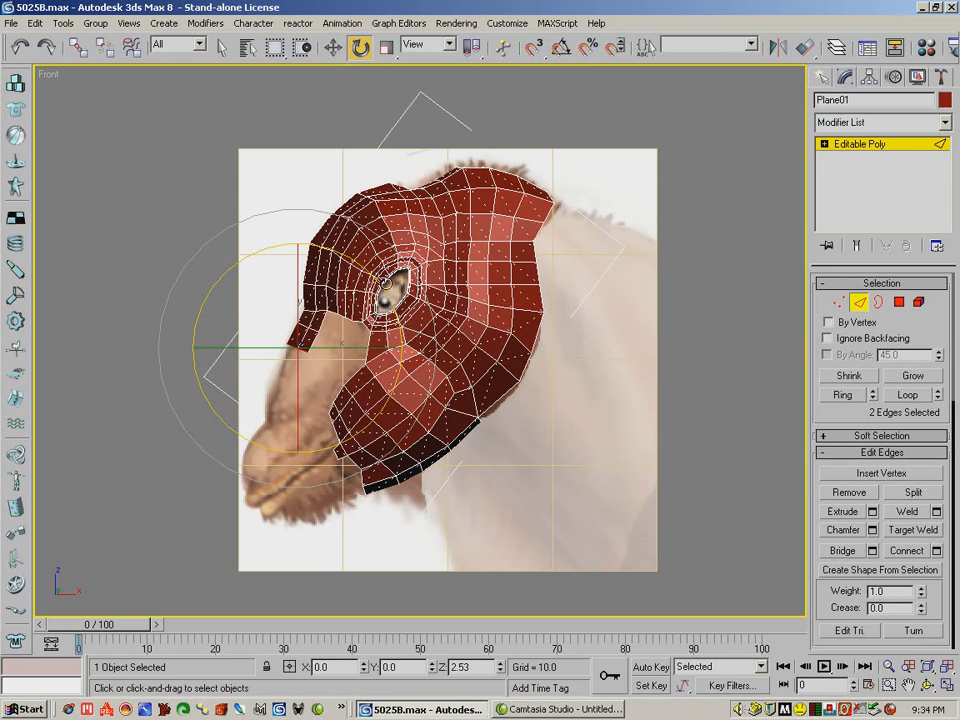
{"action": "left_click", "coordinate": [332, 51]}
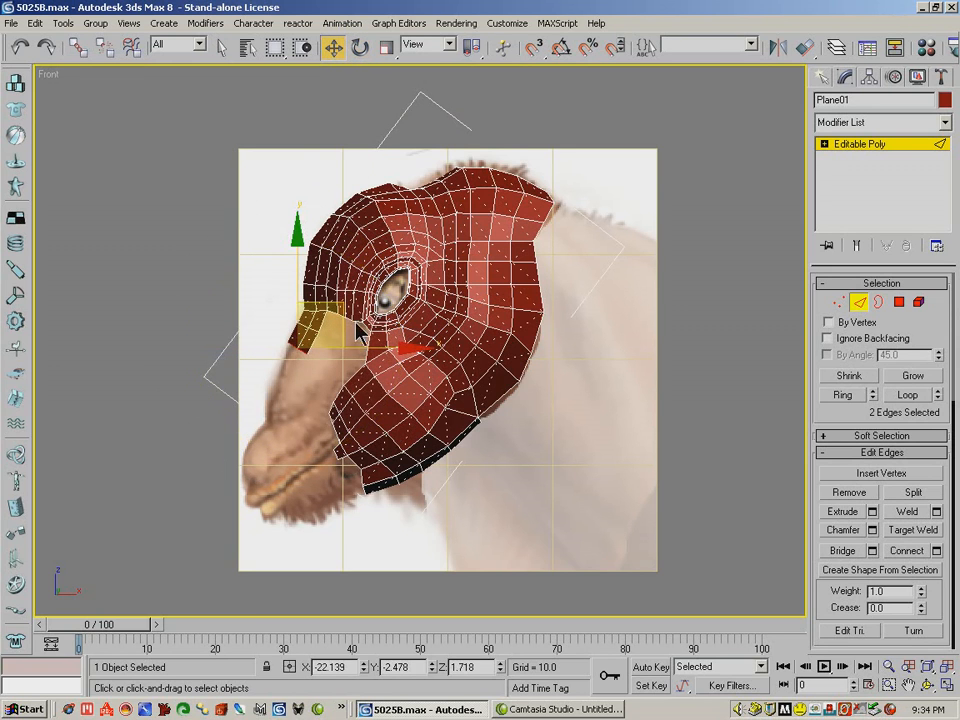
{"action": "left_click_drag", "start_coordinate": [347, 309], "coordinate": [335, 333]}
{"action": "left_click", "coordinate": [359, 48]}
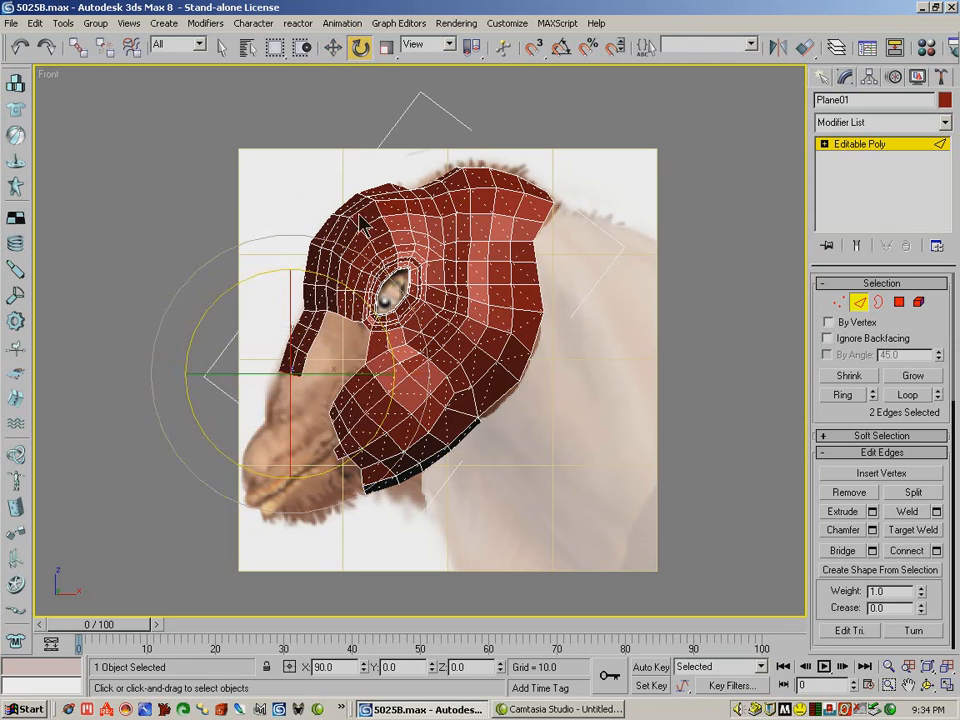
- Continue the nose strip down to just above the nostril with two further segments, angling the end edges along the snout
{"action": "left_click", "coordinate": [333, 47]}
{"action": "left_click_drag", "start_coordinate": [331, 328], "coordinate": [326, 351]}
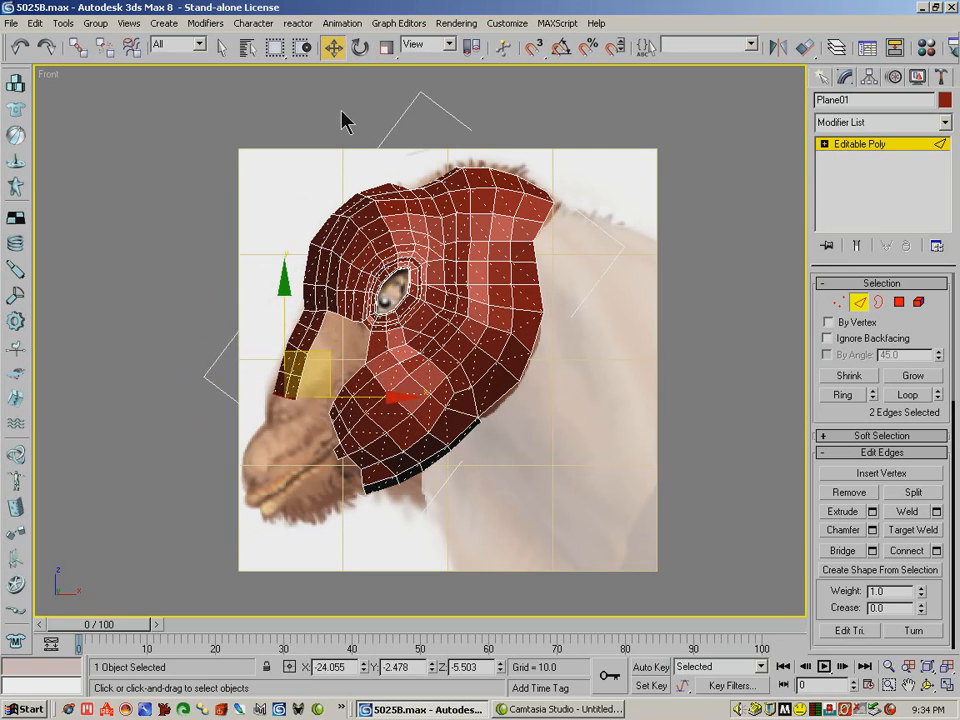
{"action": "left_click", "coordinate": [360, 47]}
{"action": "left_click_drag", "start_coordinate": [371, 338], "coordinate": [330, 402]}
{"action": "left_click", "coordinate": [333, 47]}
{"action": "left_click", "coordinate": [360, 47]}
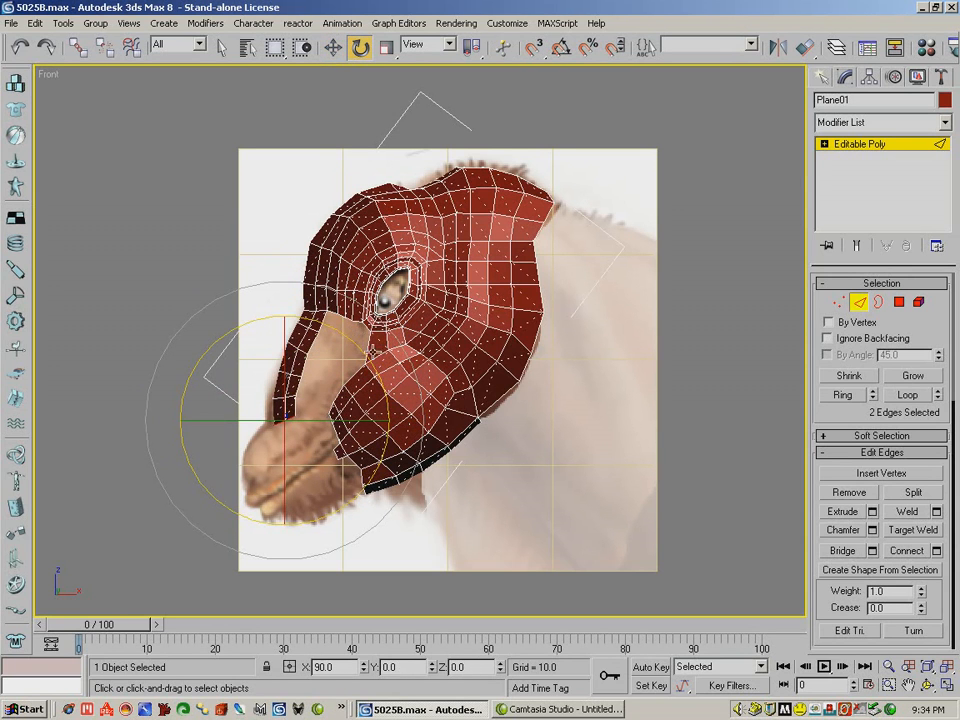
- Move the outer vertices on the lower half of the nose strip forward to match the reference snout outline
{"action": "key", "text": "1"}
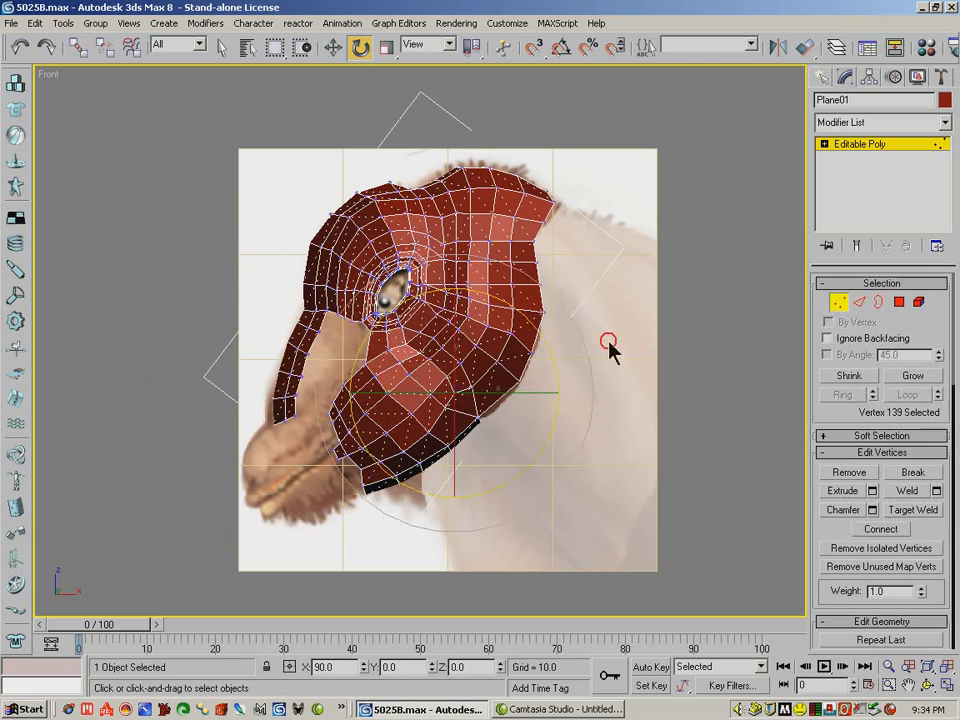
{"action": "left_click", "coordinate": [278, 370]}
{"action": "left_click", "coordinate": [333, 47]}
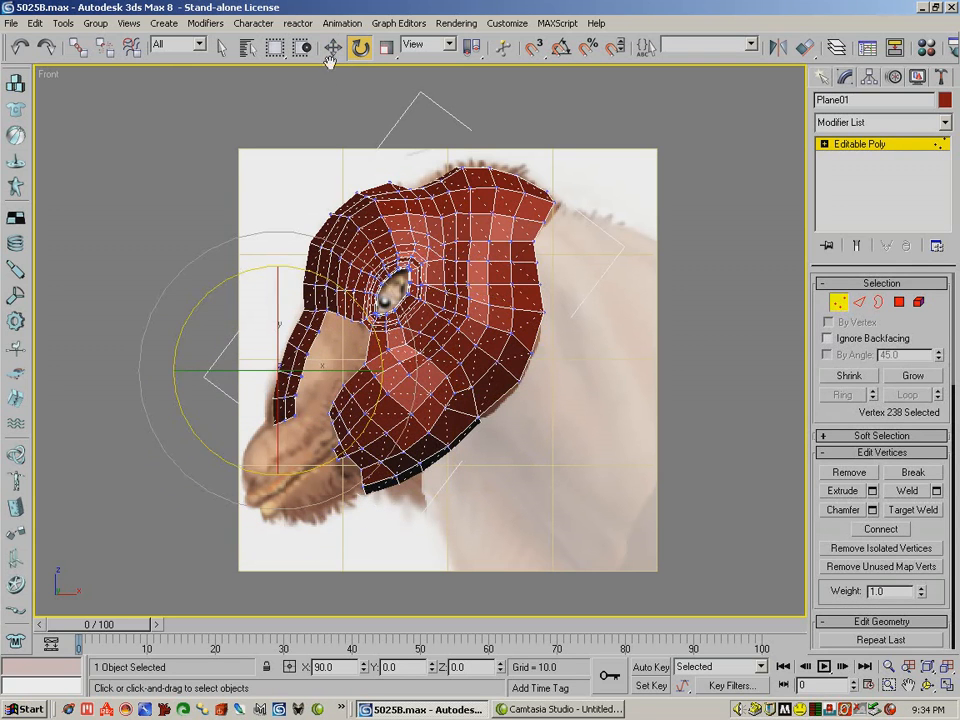
{"action": "left_click_drag", "start_coordinate": [323, 334], "coordinate": [318, 332]}
{"action": "left_click_drag", "start_coordinate": [262, 388], "coordinate": [284, 426]}
{"action": "left_click_drag", "start_coordinate": [321, 379], "coordinate": [313, 377]}
{"action": "left_click", "coordinate": [336, 346]}
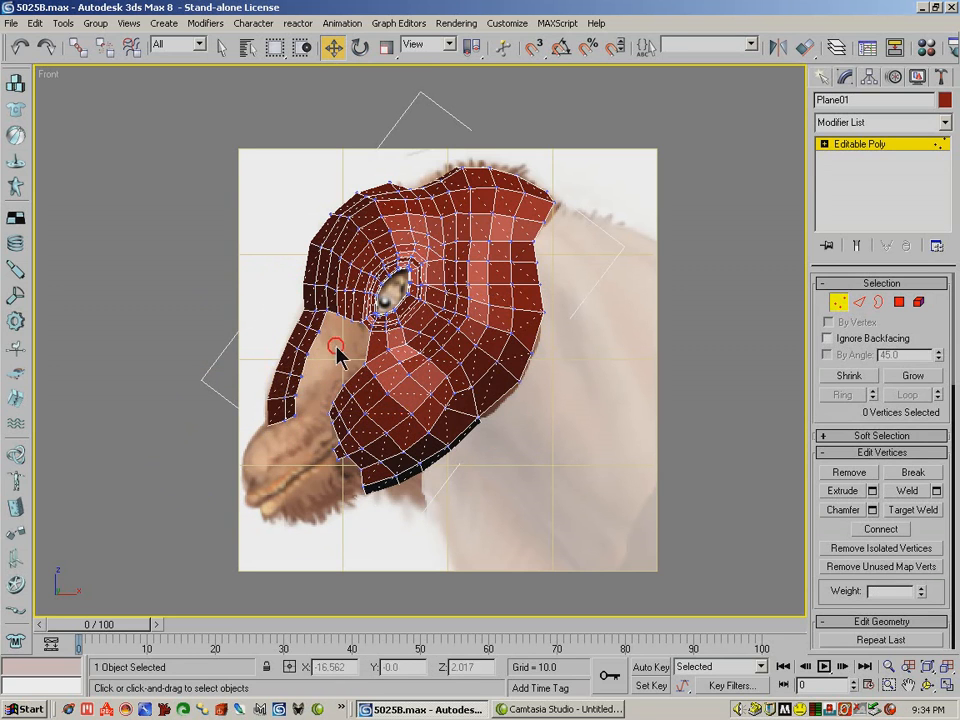
- Select the five vertices down the middle of the nose strip and move them slightly forward along X to round the bridge
{"action": "left_click", "coordinate": [929, 686]}
{"action": "left_click_drag", "start_coordinate": [497, 425], "coordinate": [455, 300]}
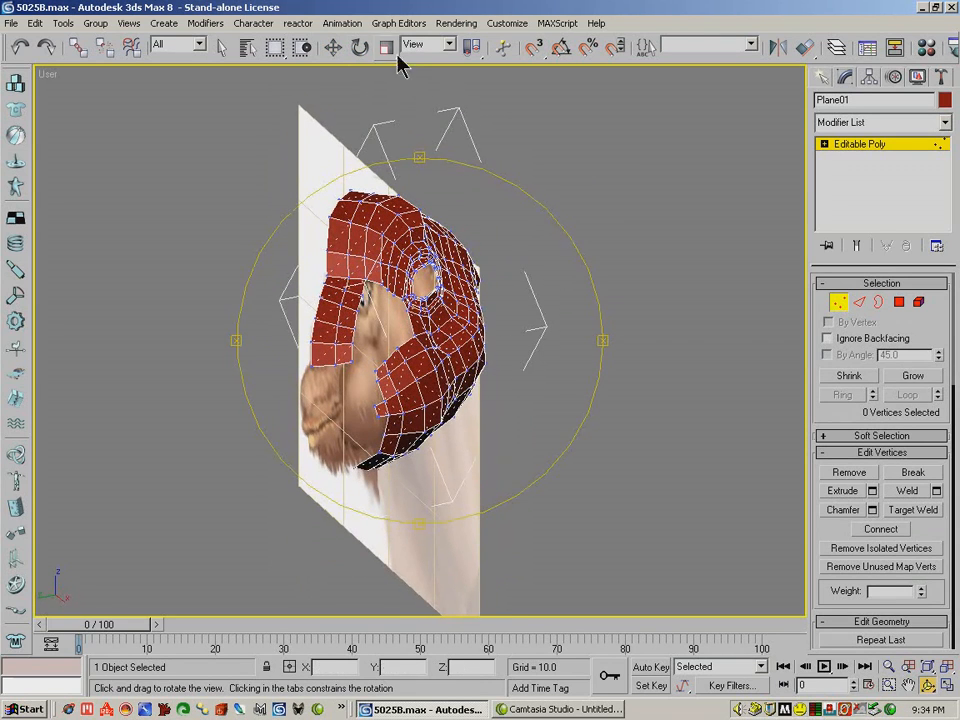
{"action": "left_click", "coordinate": [333, 47]}
{"action": "left_click", "coordinate": [336, 363]}
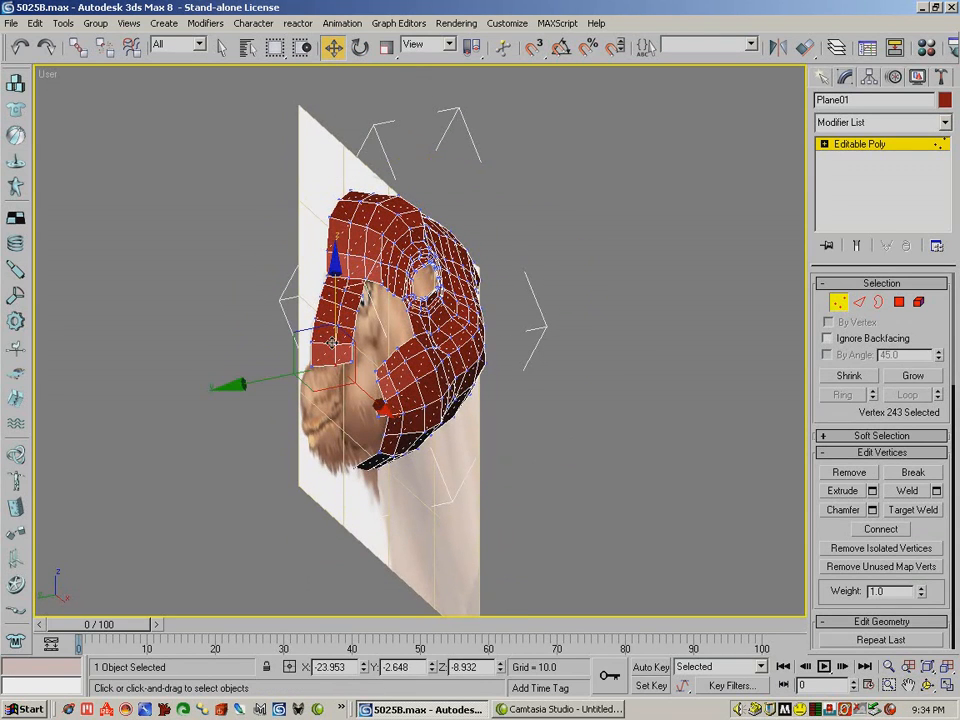
{"action": "left_click", "coordinate": [338, 343], "text": "ctrl"}
{"action": "left_click", "coordinate": [339, 325], "text": "ctrl"}
{"action": "left_click", "coordinate": [342, 308], "text": "ctrl"}
{"action": "left_click", "coordinate": [348, 295], "text": "ctrl"}
{"action": "left_click_drag", "start_coordinate": [337, 264], "coordinate": [337, 260]}
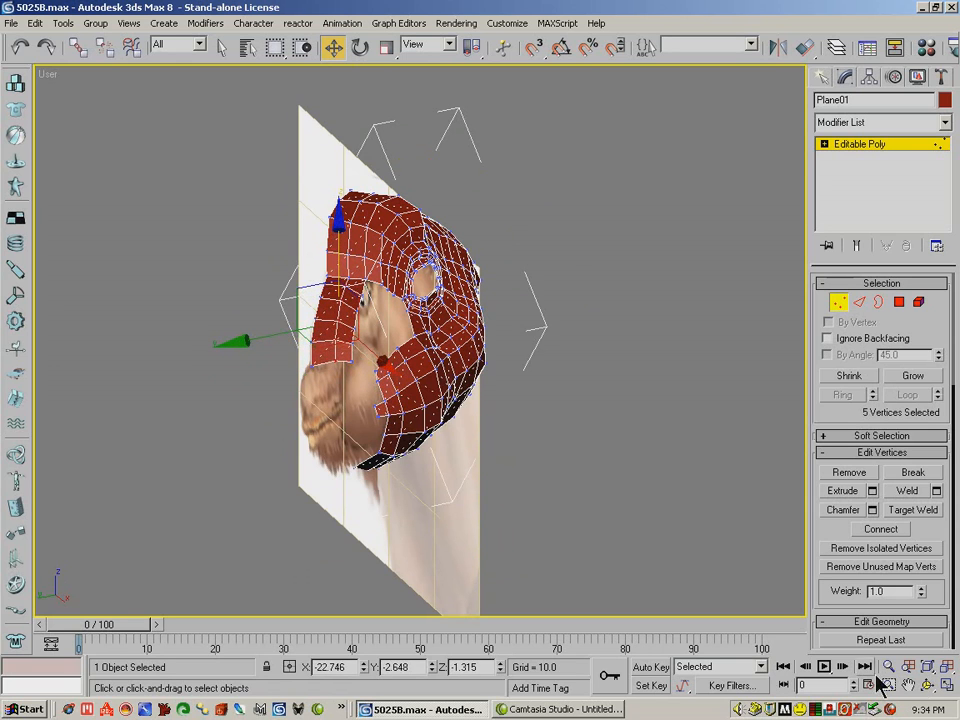
{"action": "left_click", "coordinate": [929, 686]}
{"action": "left_click_drag", "start_coordinate": [418, 389], "coordinate": [298, 438]}
{"action": "left_click", "coordinate": [333, 47]}
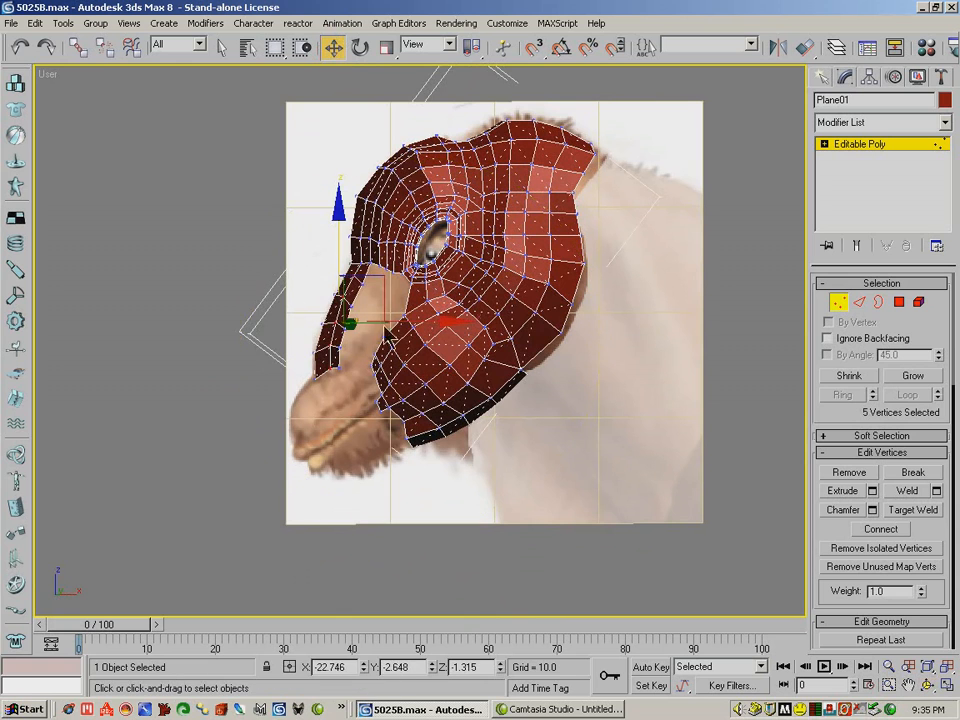
{"action": "left_click_drag", "start_coordinate": [402, 322], "coordinate": [395, 322]}
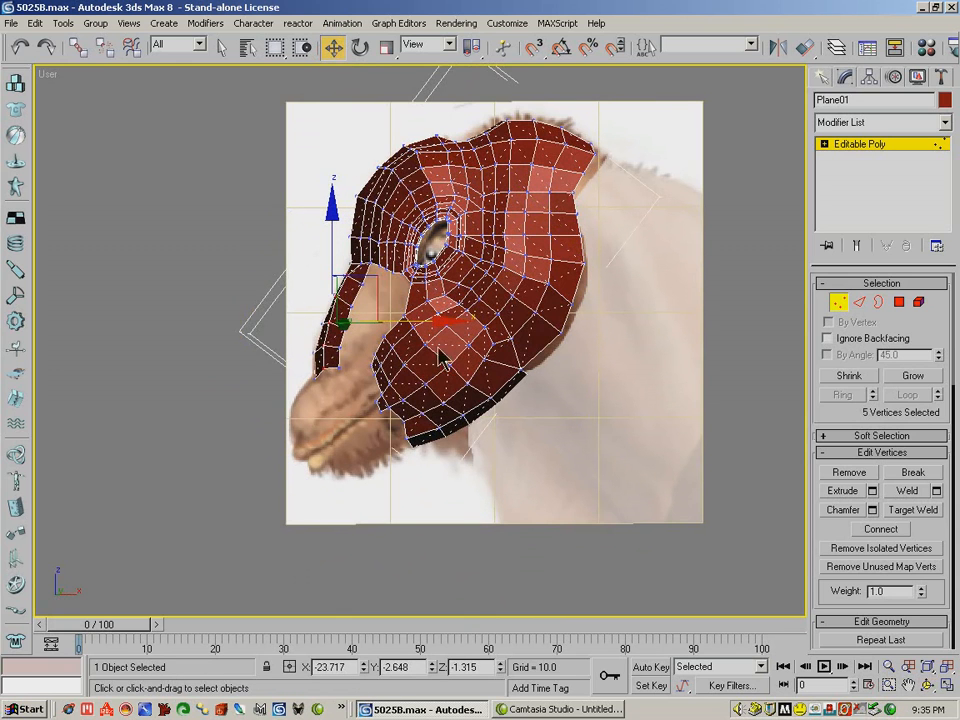
- Move the vertices along the nose strip's rear edge forward one at a time to even out the strip's width
{"action": "left_click", "coordinate": [929, 666]}
{"action": "left_click", "coordinate": [928, 686]}
{"action": "left_click_drag", "start_coordinate": [440, 365], "coordinate": [392, 392]}
{"action": "left_click", "coordinate": [333, 46]}
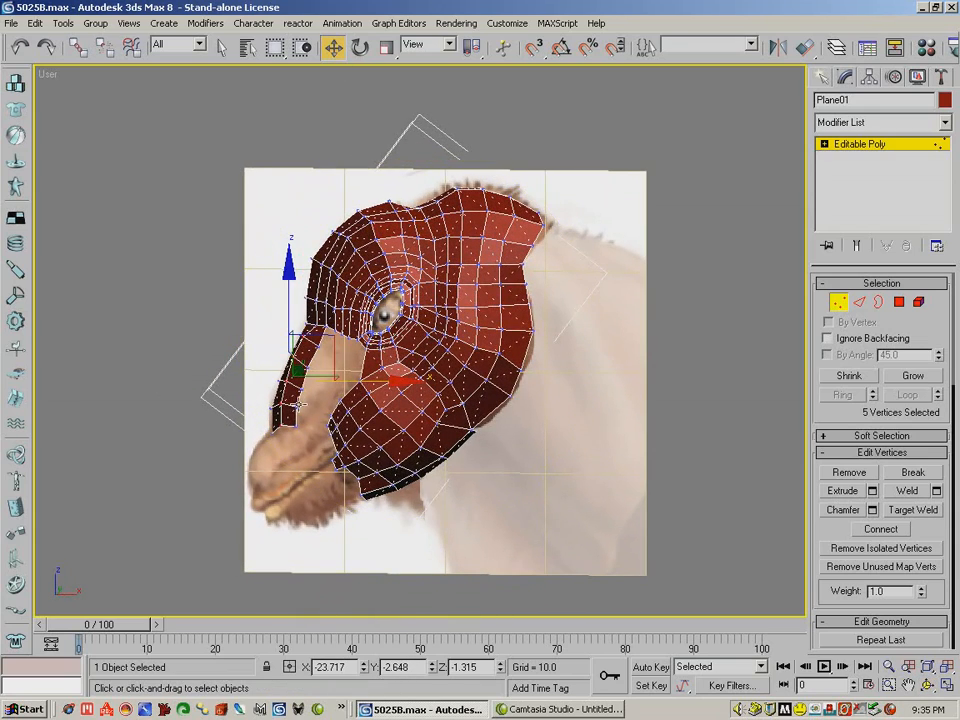
{"action": "left_click", "coordinate": [300, 401]}
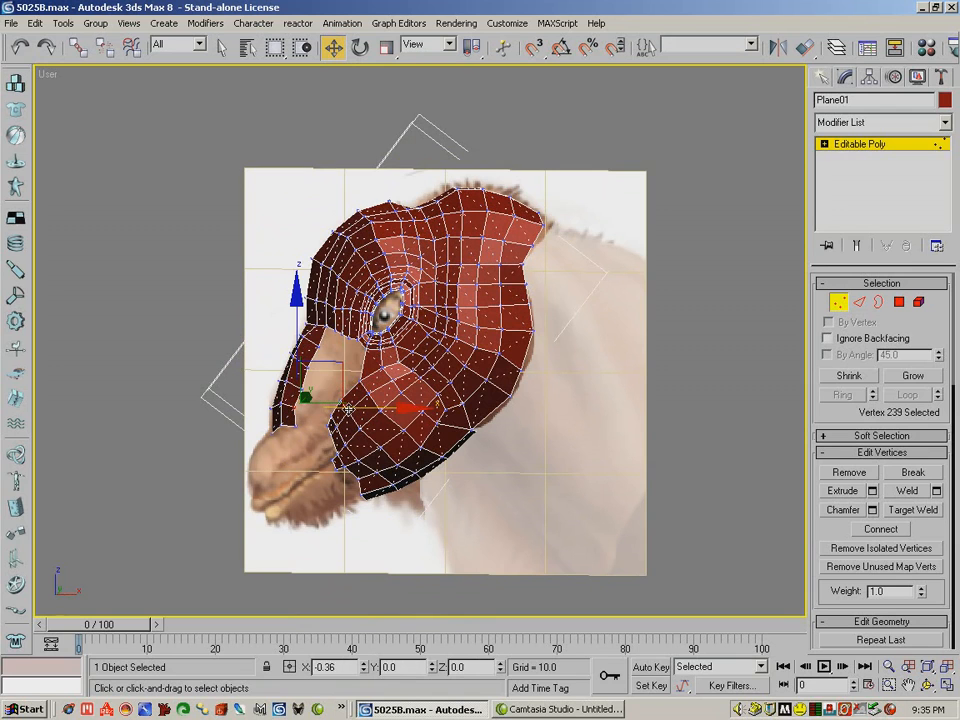
{"action": "left_click", "coordinate": [309, 379]}
{"action": "left_click_drag", "start_coordinate": [342, 353], "coordinate": [305, 366]}
{"action": "left_click", "coordinate": [308, 366]}
{"action": "left_click_drag", "start_coordinate": [352, 337], "coordinate": [343, 334]}
{"action": "left_click", "coordinate": [319, 346]}
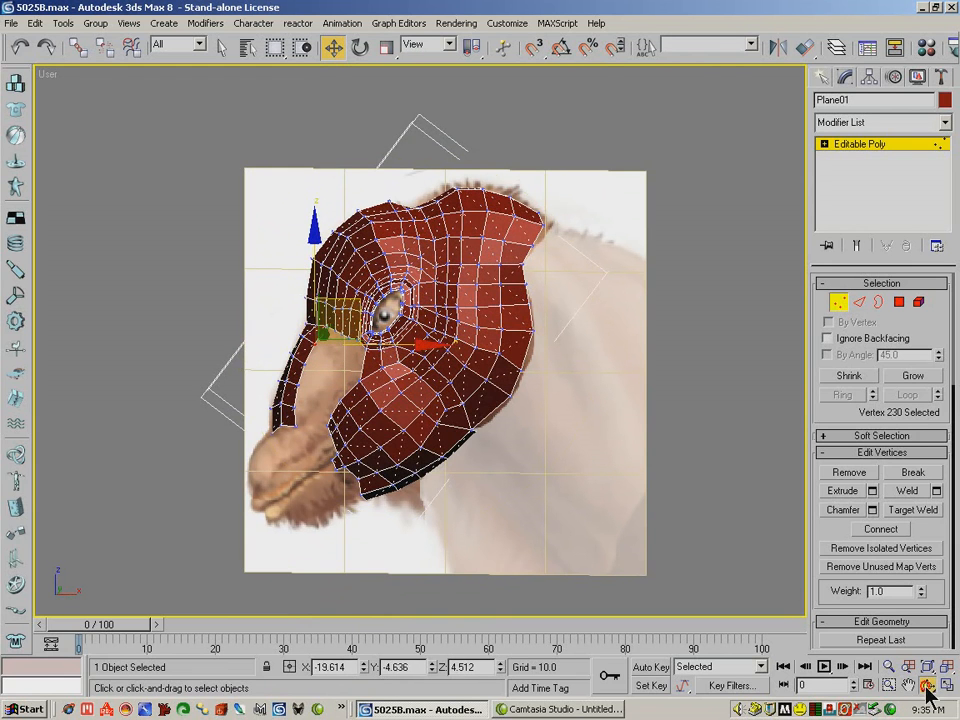
- Select the five vertices along the nose strip's rear edge and move them slightly forward along X and up along Z
{"action": "left_click", "coordinate": [928, 685]}
{"action": "left_click_drag", "start_coordinate": [405, 383], "coordinate": [532, 318]}
{"action": "left_click", "coordinate": [333, 47]}
{"action": "left_click", "coordinate": [311, 407], "text": "ctrl"}
{"action": "left_click", "coordinate": [312, 386], "text": "ctrl"}
{"action": "left_click", "coordinate": [311, 325], "text": "ctrl"}
{"action": "left_click", "coordinate": [311, 305], "text": "ctrl"}
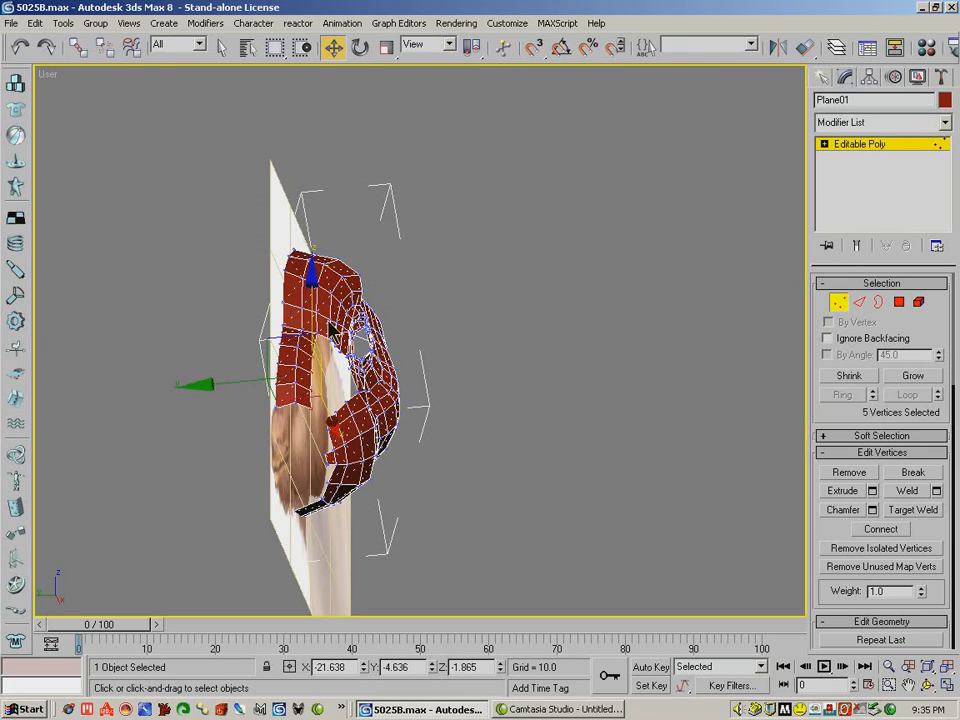
{"action": "key", "text": "ctrl+r"}
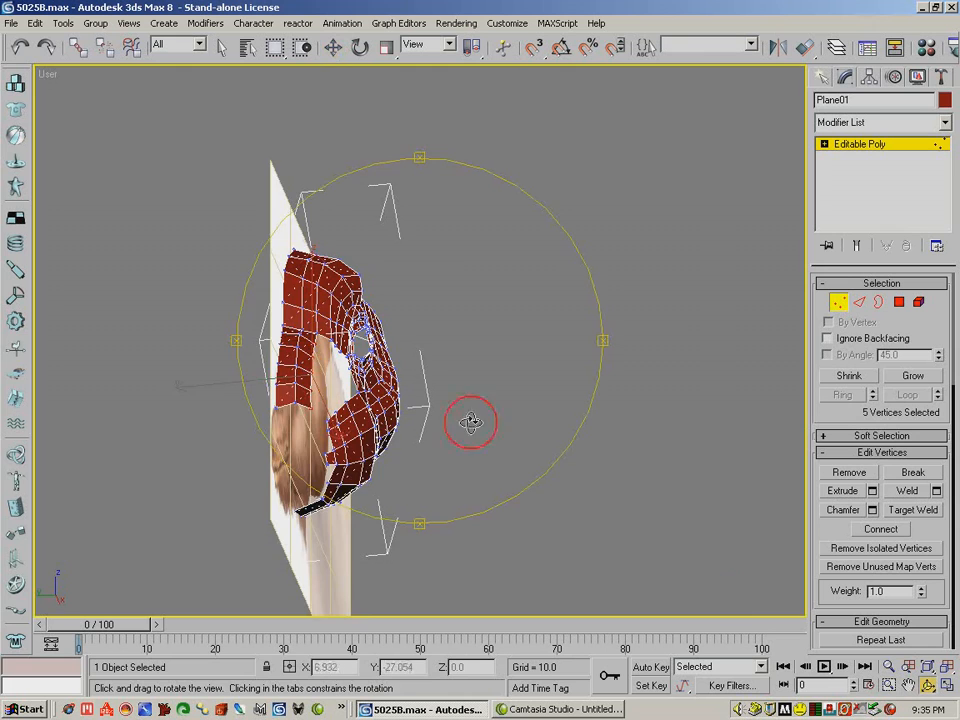
{"action": "left_click_drag", "start_coordinate": [467, 420], "coordinate": [388, 396]}
{"action": "key", "text": "shift+z"}
{"action": "left_click", "coordinate": [333, 47]}
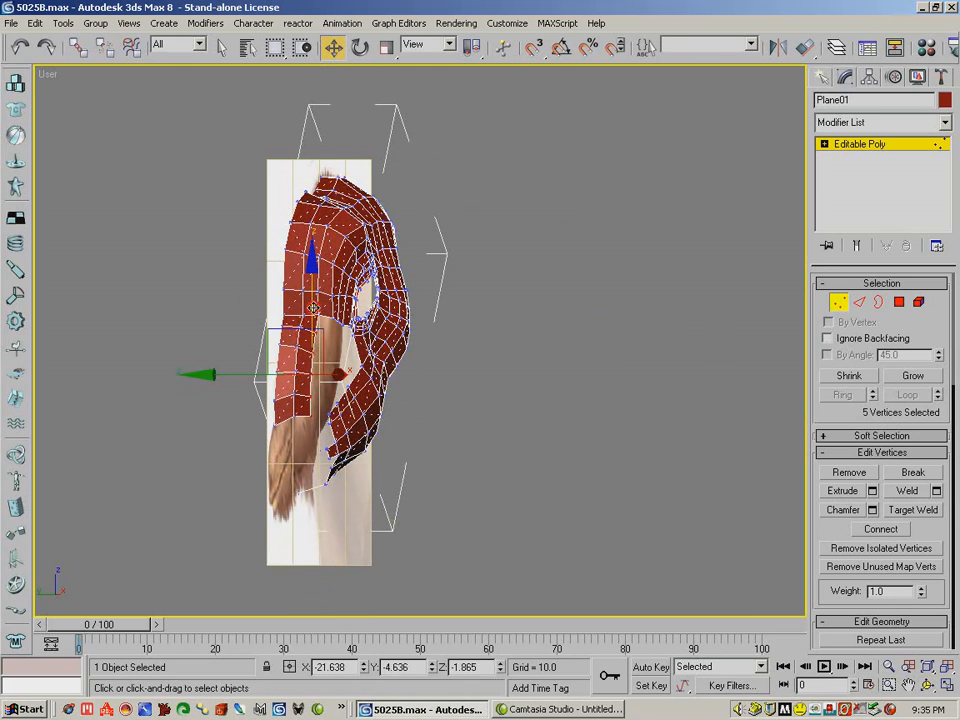
{"action": "left_click_drag", "start_coordinate": [312, 303], "coordinate": [312, 305]}
{"action": "left_click_drag", "start_coordinate": [338, 374], "coordinate": [331, 372]}
- Fine-tune the five selected rear-edge vertices along X, checking the nose strip against the side reference
{"action": "left_click", "coordinate": [929, 687]}
{"action": "left_click_drag", "start_coordinate": [370, 328], "coordinate": [270, 343]}
{"action": "left_click", "coordinate": [333, 48]}
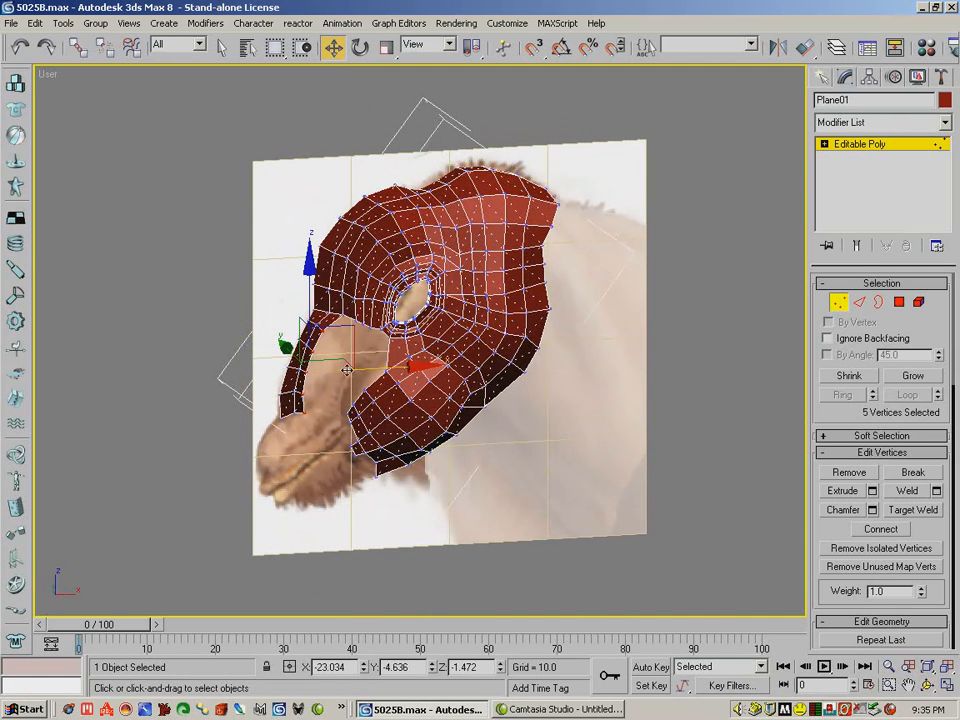
{"action": "left_click_drag", "start_coordinate": [377, 369], "coordinate": [369, 339]}
{"action": "left_click", "coordinate": [928, 687]}
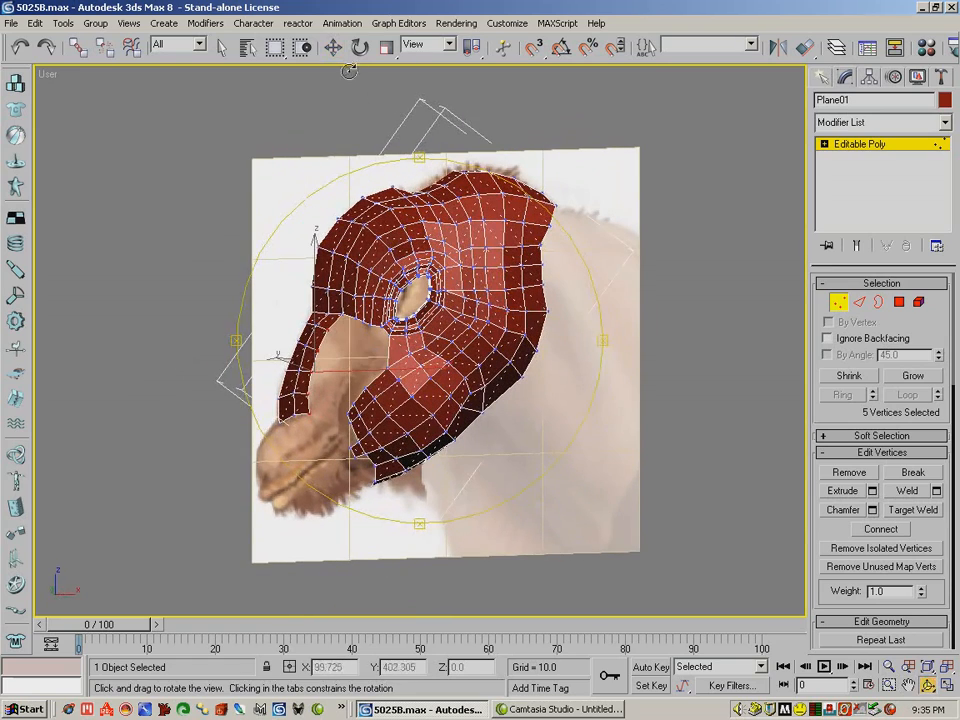
{"action": "right_click", "coordinate": [352, 322]}
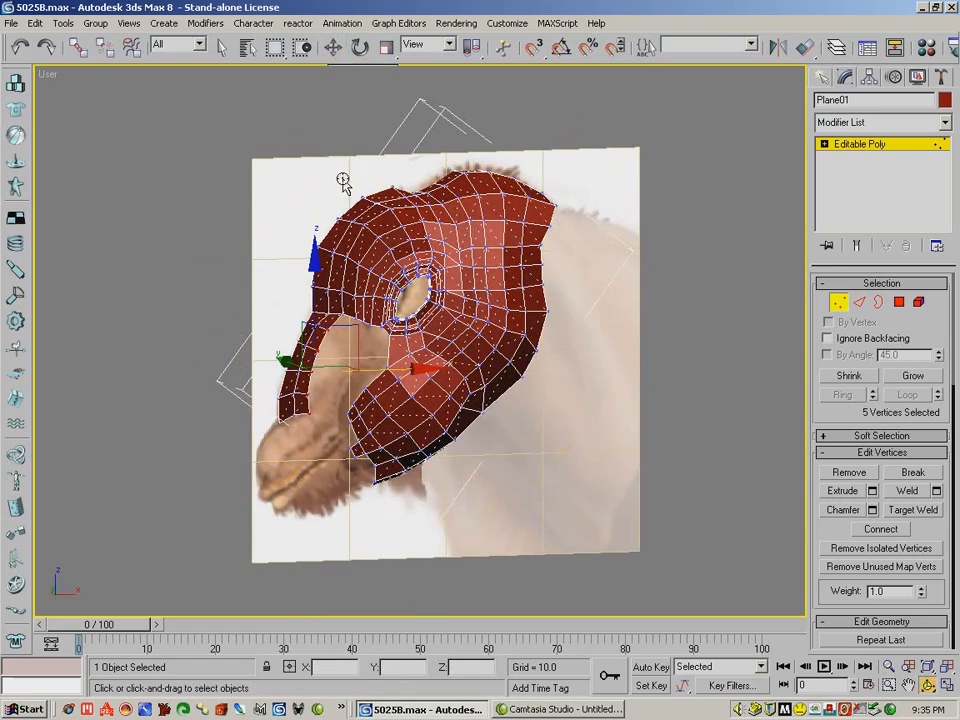
- Extend the open mesh edge in front of the eye's lower corner into a narrow strip of segments down to above the nostril
{"action": "left_click", "coordinate": [356, 316]}
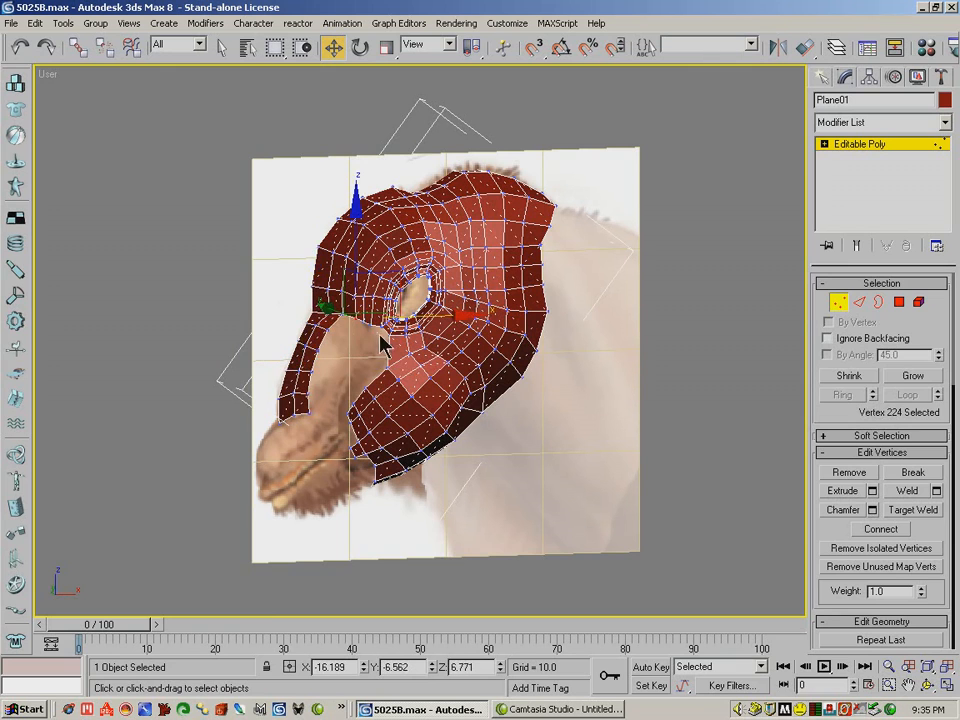
{"action": "left_click", "coordinate": [863, 302]}
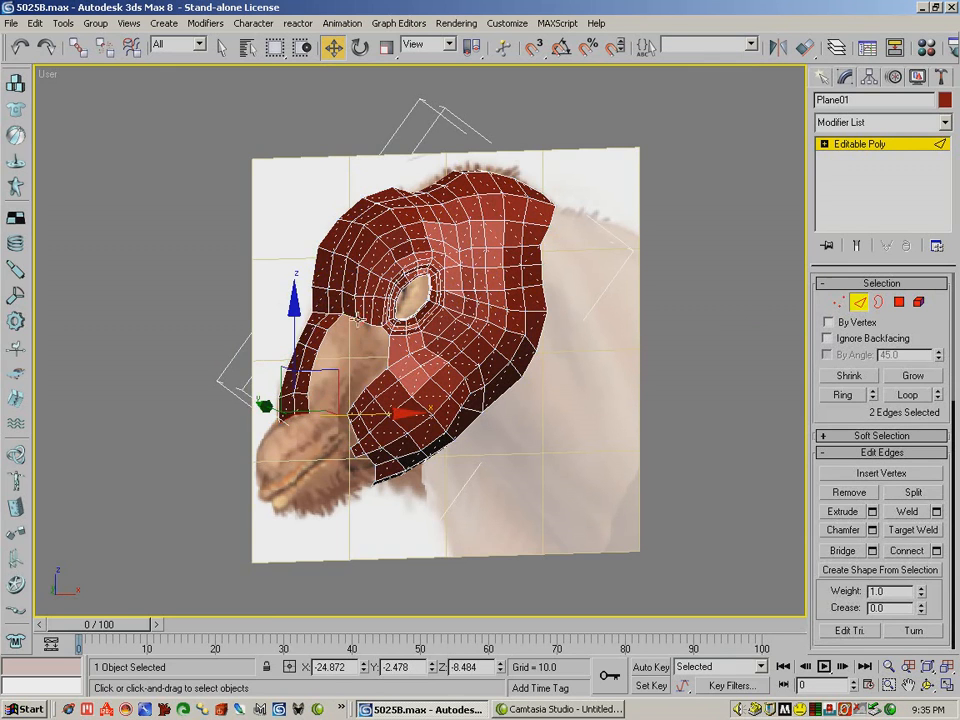
{"action": "left_click", "coordinate": [349, 315]}
{"action": "left_click", "coordinate": [375, 344]}
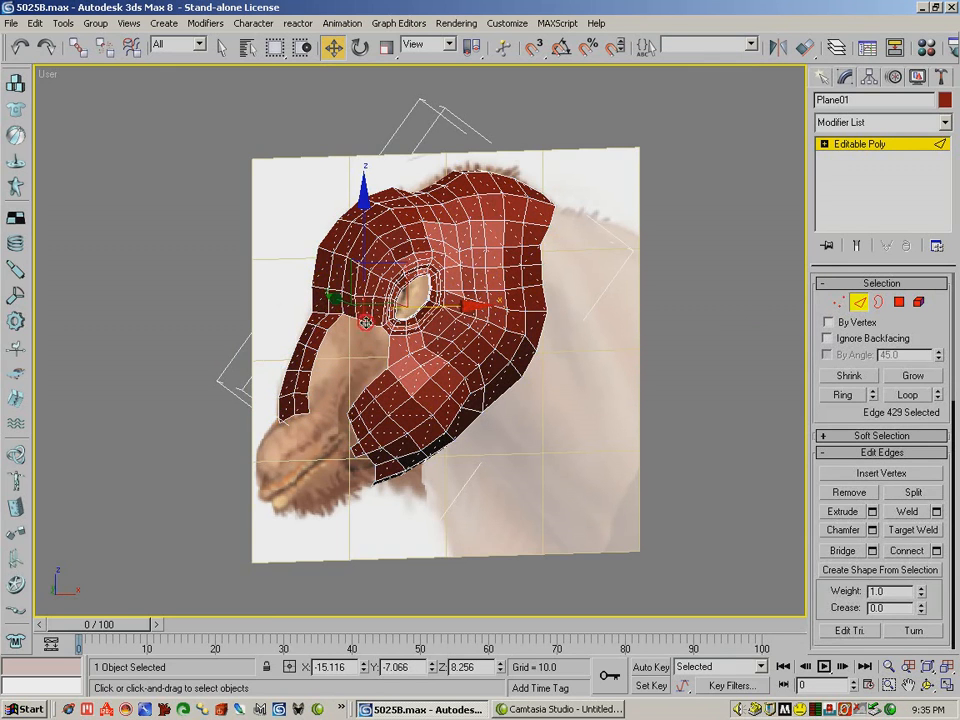
{"action": "left_click", "coordinate": [365, 321]}
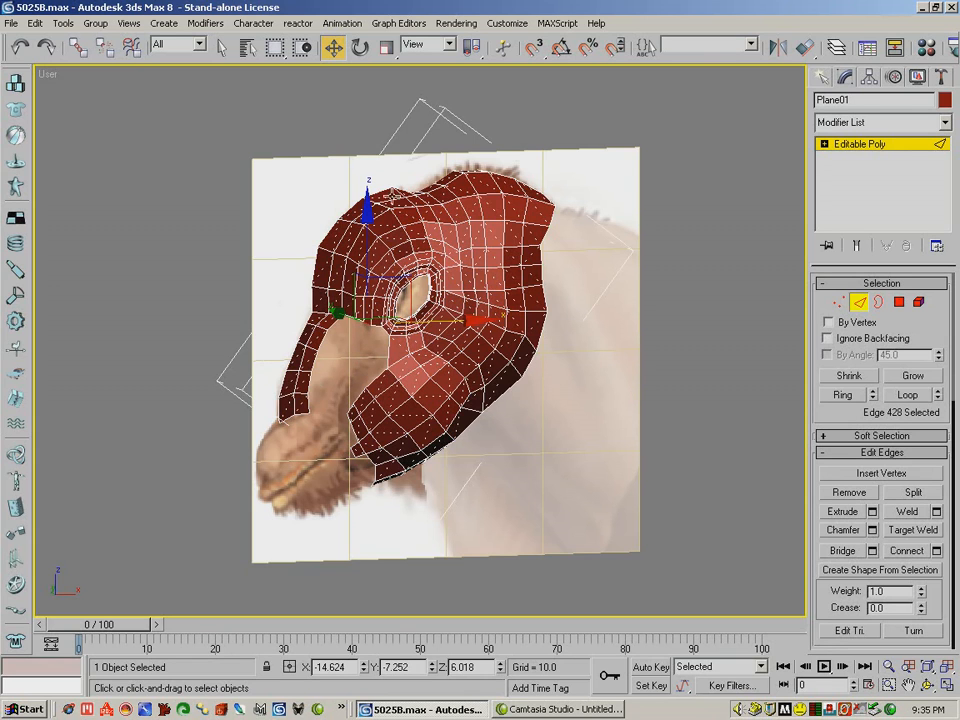
{"action": "left_click_drag", "start_coordinate": [383, 314], "coordinate": [395, 376]}
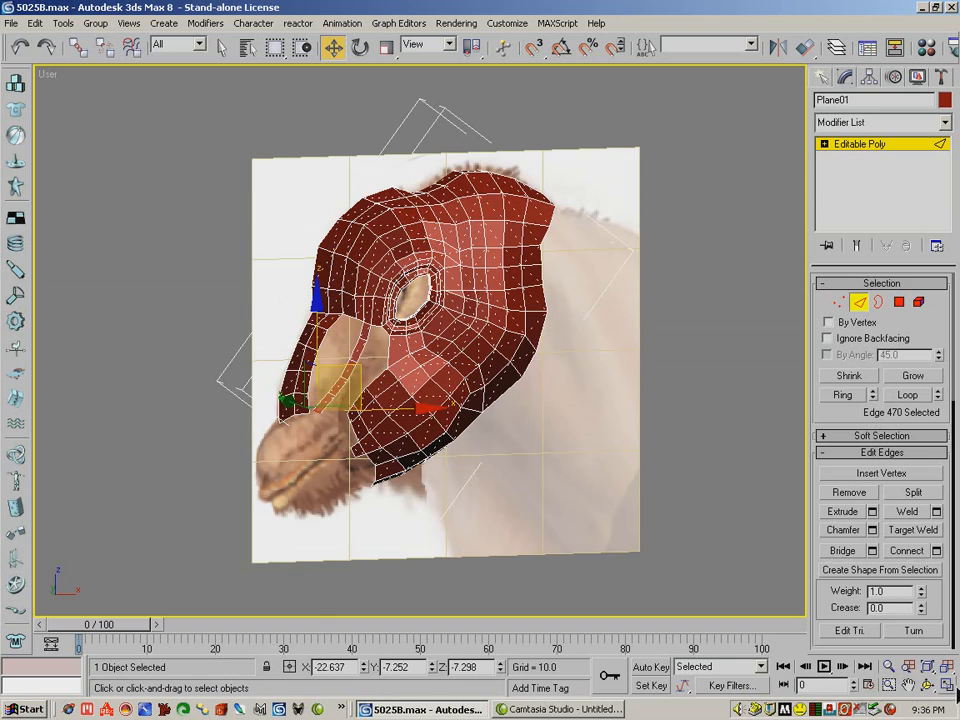
- Move the cross edges on the lower part of the new narrow strip inward along Y to follow the snout's taper
{"action": "left_click", "coordinate": [927, 685]}
{"action": "left_click_drag", "start_coordinate": [320, 300], "coordinate": [503, 394]}
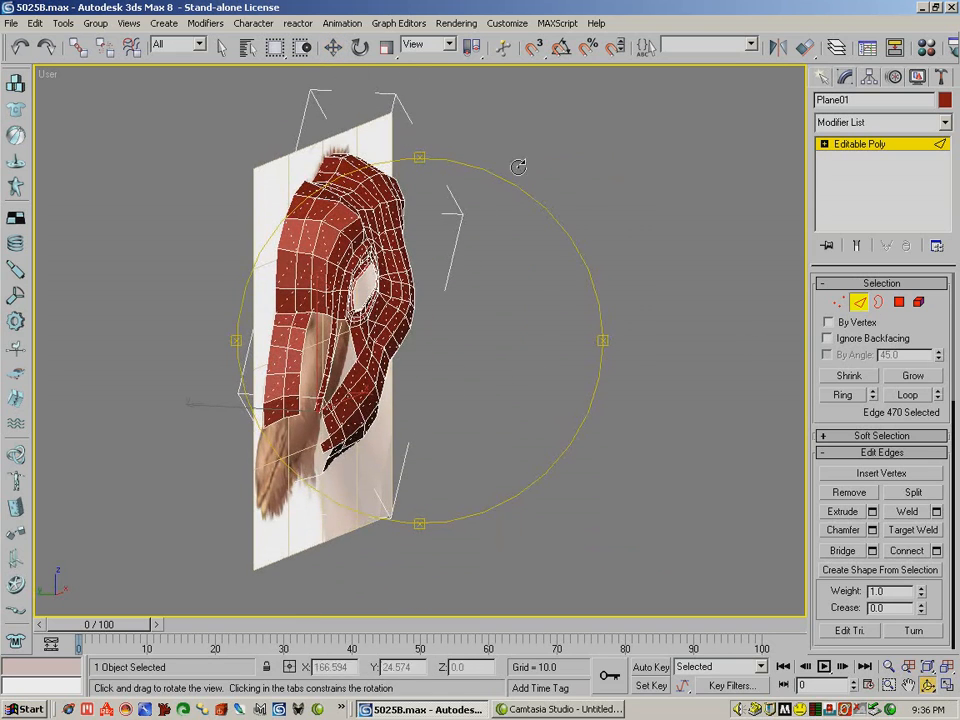
{"action": "key", "text": "w"}
{"action": "left_click", "coordinate": [342, 318]}
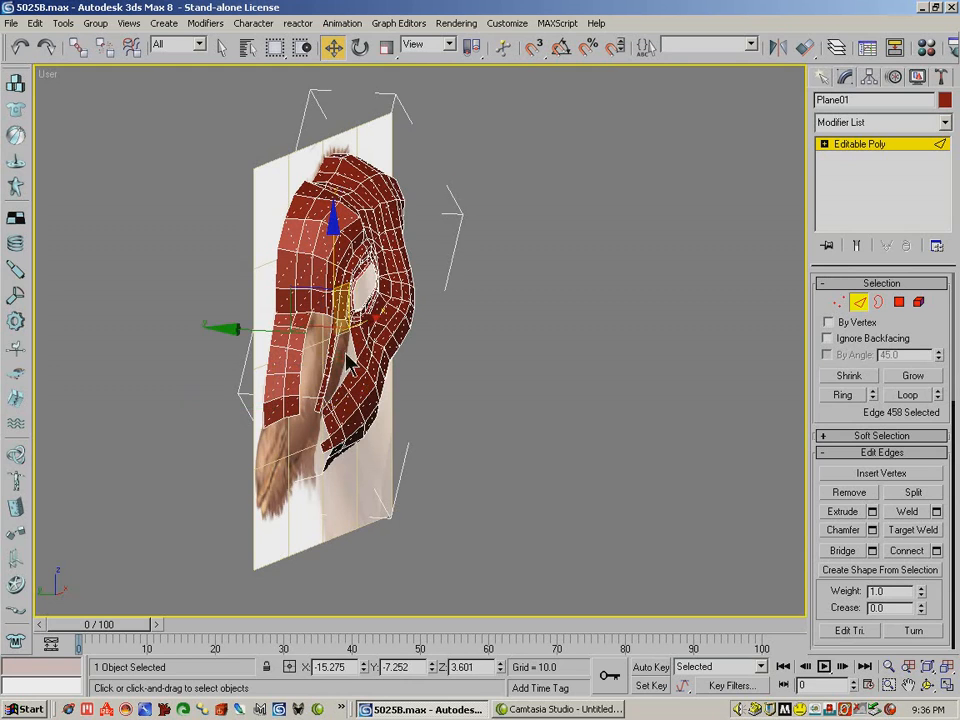
{"action": "left_click", "coordinate": [270, 358], "text": "ctrl"}
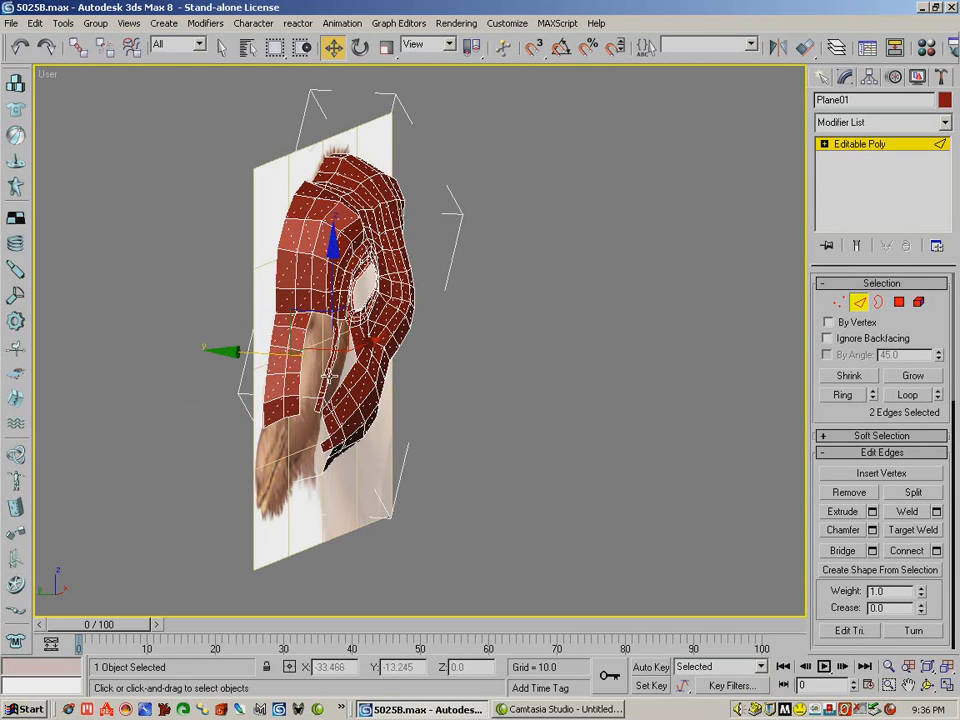
{"action": "left_click", "coordinate": [282, 372]}
{"action": "left_click_drag", "start_coordinate": [281, 372], "coordinate": [269, 374]}
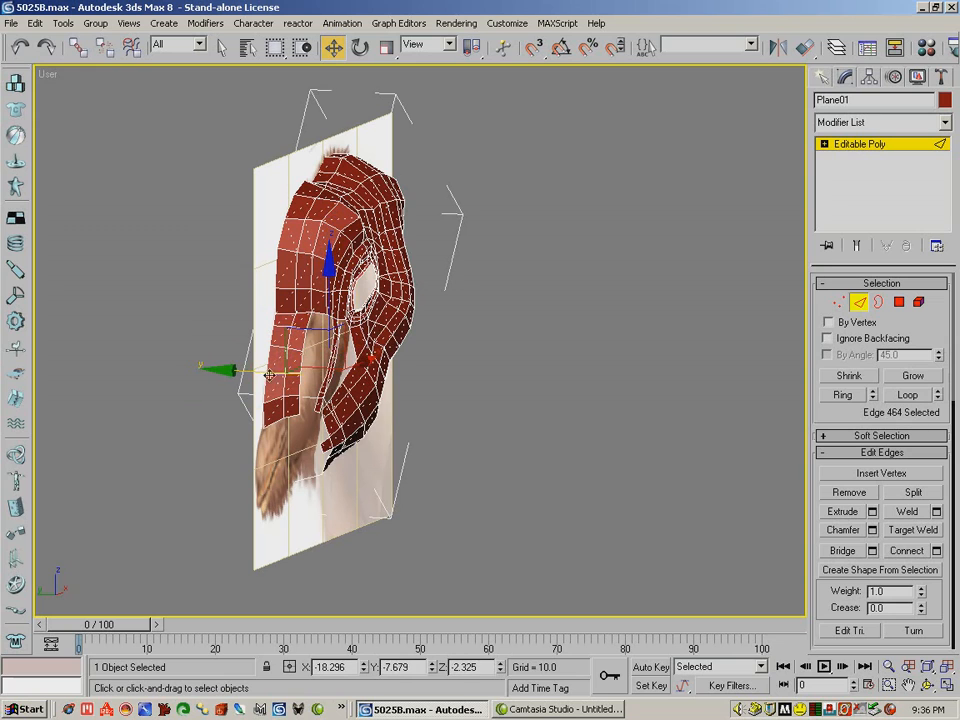
{"action": "left_click", "coordinate": [316, 410]}
{"action": "left_click_drag", "start_coordinate": [262, 410], "coordinate": [258, 410]}
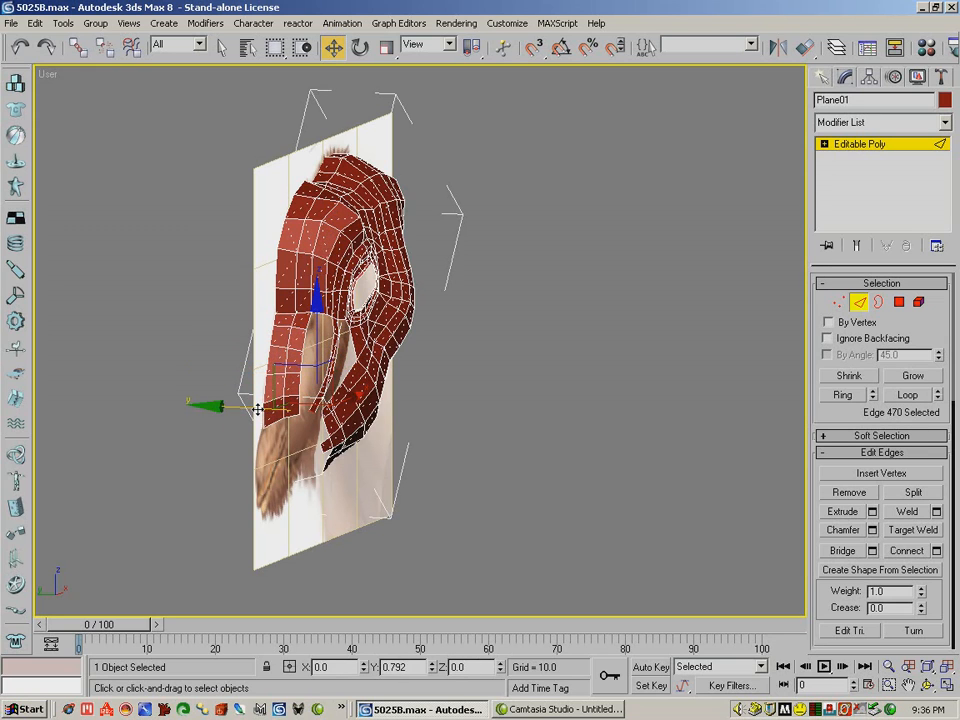
- Move the vertices along the narrow strip's front edge inward along Y one at a time to turn it toward the nose
{"action": "key", "text": "ctrl+r"}
{"action": "mouse_move", "coordinate": [418, 349]}
{"action": "left_mouse_down"}
{"action": "mouse_move", "coordinate": [456, 367]}
{"action": "mouse_move", "coordinate": [446, 347]}
{"action": "mouse_move", "coordinate": [410, 345]}
{"action": "left_mouse_up"}
{"action": "left_click", "coordinate": [333, 46]}
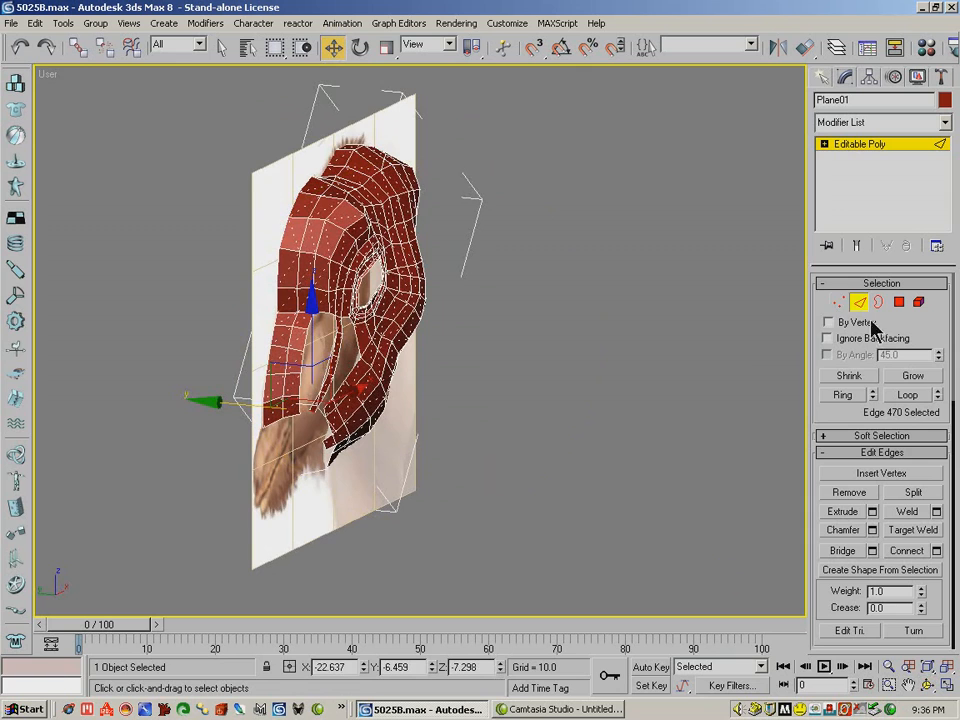
{"action": "left_click", "coordinate": [839, 303]}
{"action": "left_click", "coordinate": [338, 330]}
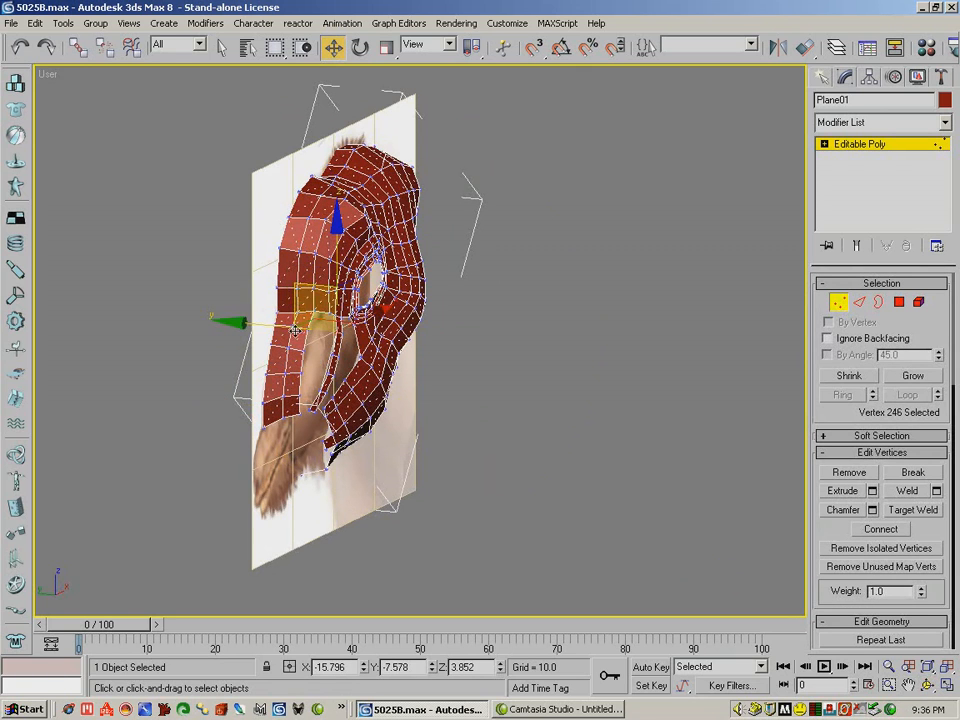
{"action": "left_click_drag", "start_coordinate": [296, 330], "coordinate": [331, 355]}
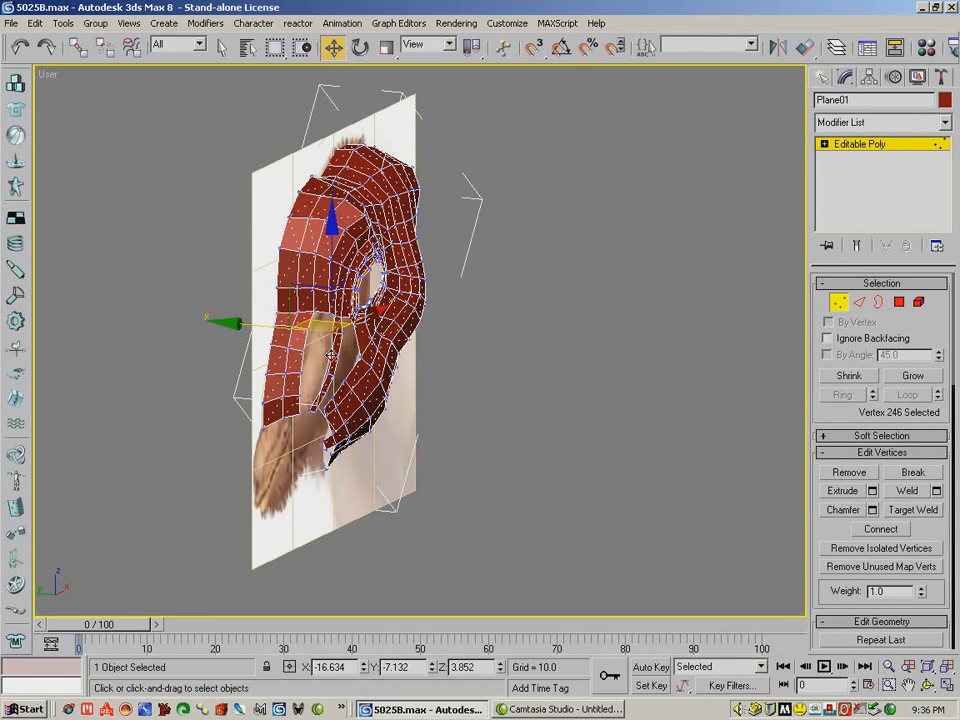
{"action": "left_click", "coordinate": [282, 352]}
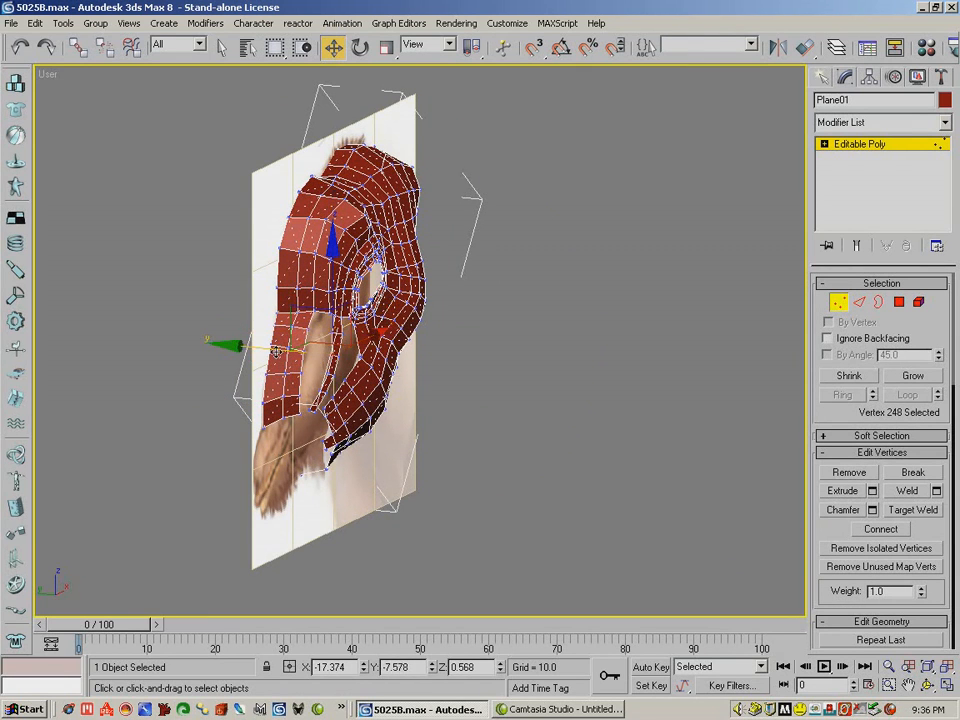
{"action": "left_click", "coordinate": [329, 375]}
{"action": "left_click_drag", "start_coordinate": [281, 368], "coordinate": [250, 255]}
{"action": "left_click", "coordinate": [323, 391]}
{"action": "left_click", "coordinate": [311, 409]}
- Adjust the narrow strip's remaining vertices along Y from a near-front view to smooth its curve down the snout
{"action": "left_click", "coordinate": [929, 686]}
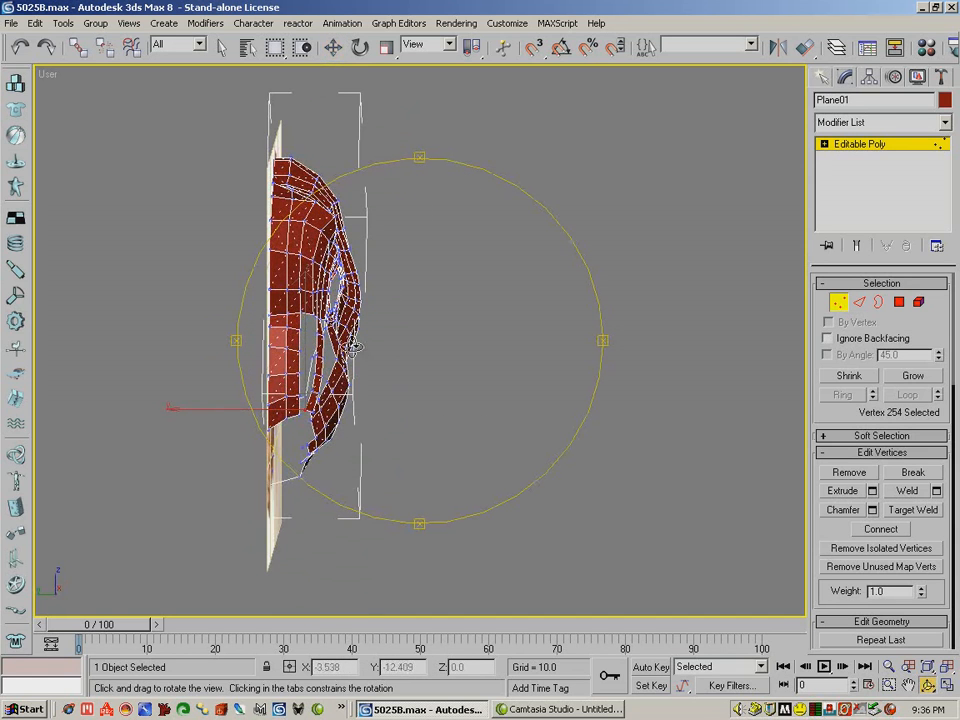
{"action": "left_click", "coordinate": [331, 47]}
{"action": "left_click", "coordinate": [333, 427]}
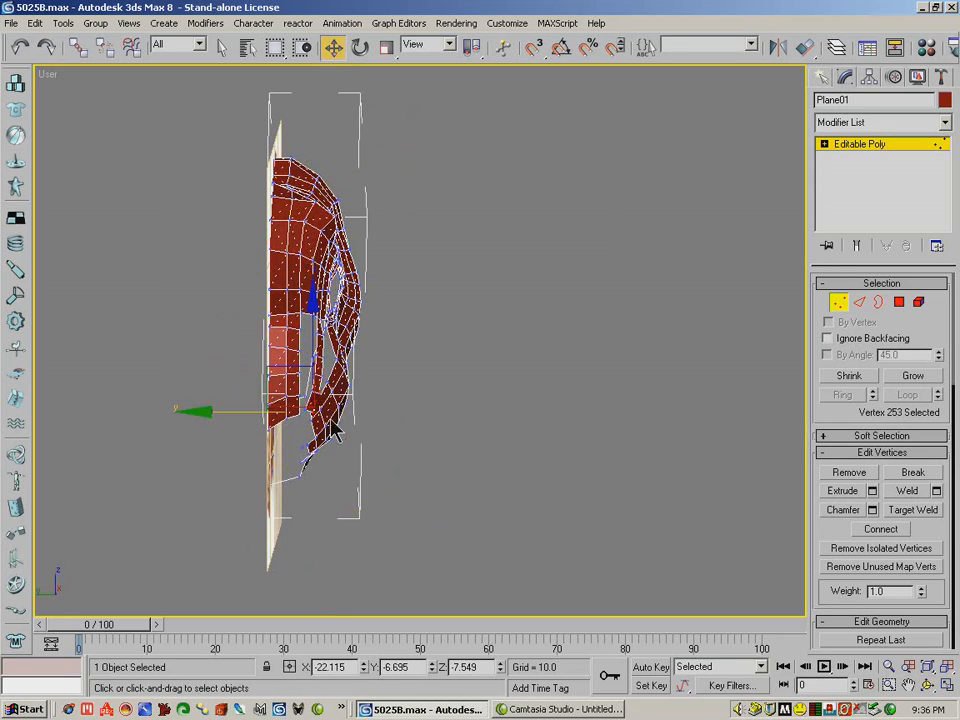
{"action": "left_click_drag", "start_coordinate": [266, 412], "coordinate": [275, 357]}
{"action": "left_click", "coordinate": [306, 412]}
{"action": "left_click", "coordinate": [268, 377]}
{"action": "left_click", "coordinate": [270, 358]}
- Move the upper front vertex of the narrow strip slightly back along X and down along Z in the side view
{"action": "left_click", "coordinate": [928, 685]}
{"action": "left_click_drag", "start_coordinate": [433, 347], "coordinate": [348, 168]}
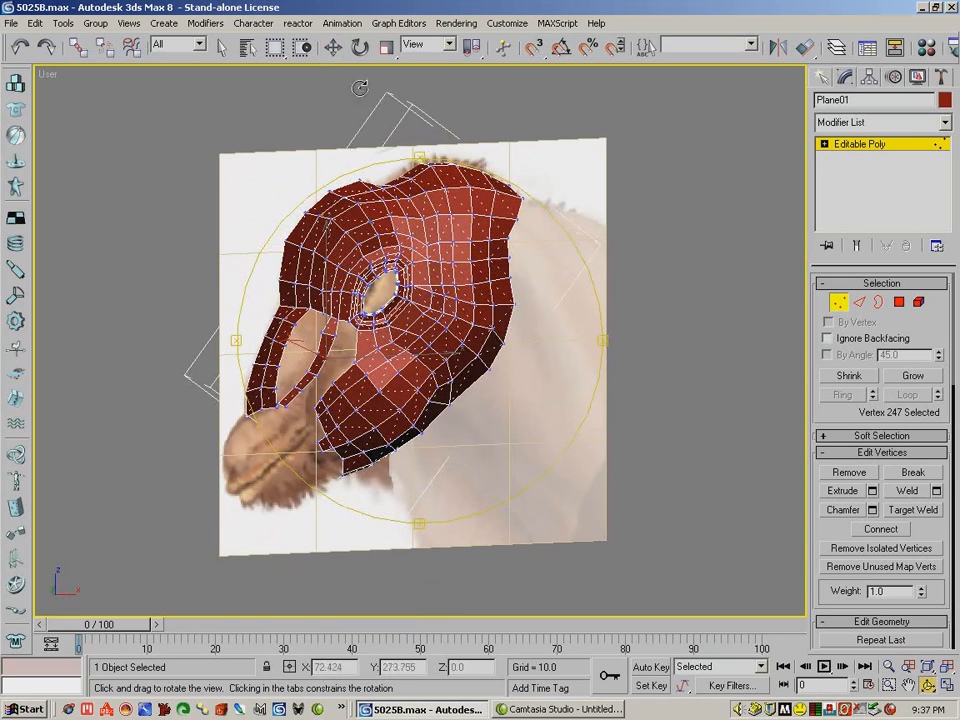
{"action": "left_click", "coordinate": [333, 46]}
{"action": "left_click", "coordinate": [321, 320]}
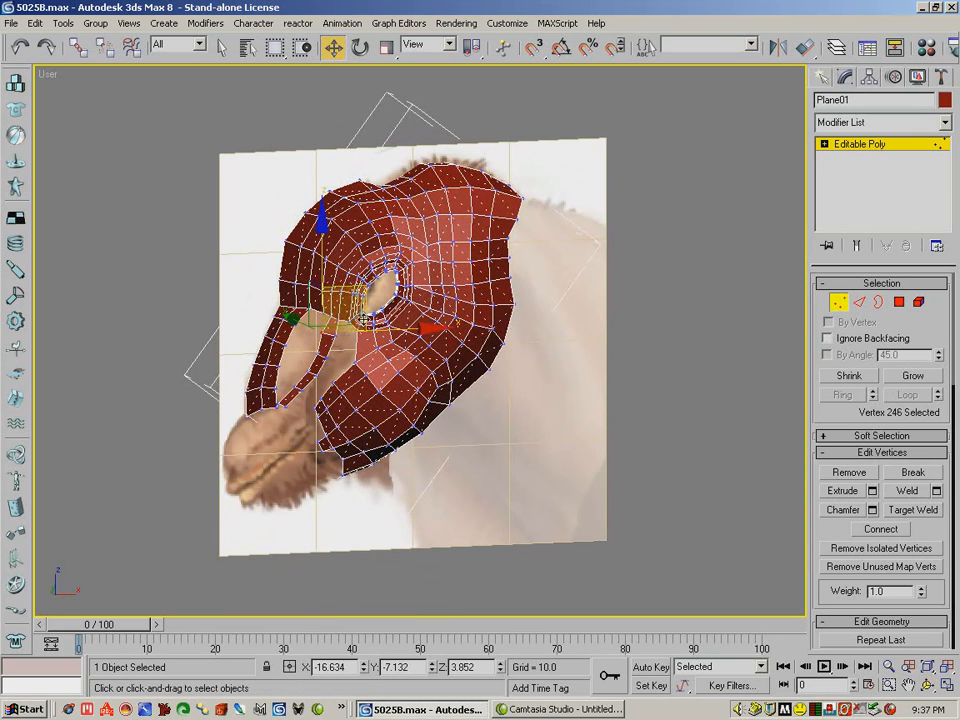
{"action": "left_click_drag", "start_coordinate": [368, 291], "coordinate": [371, 292]}
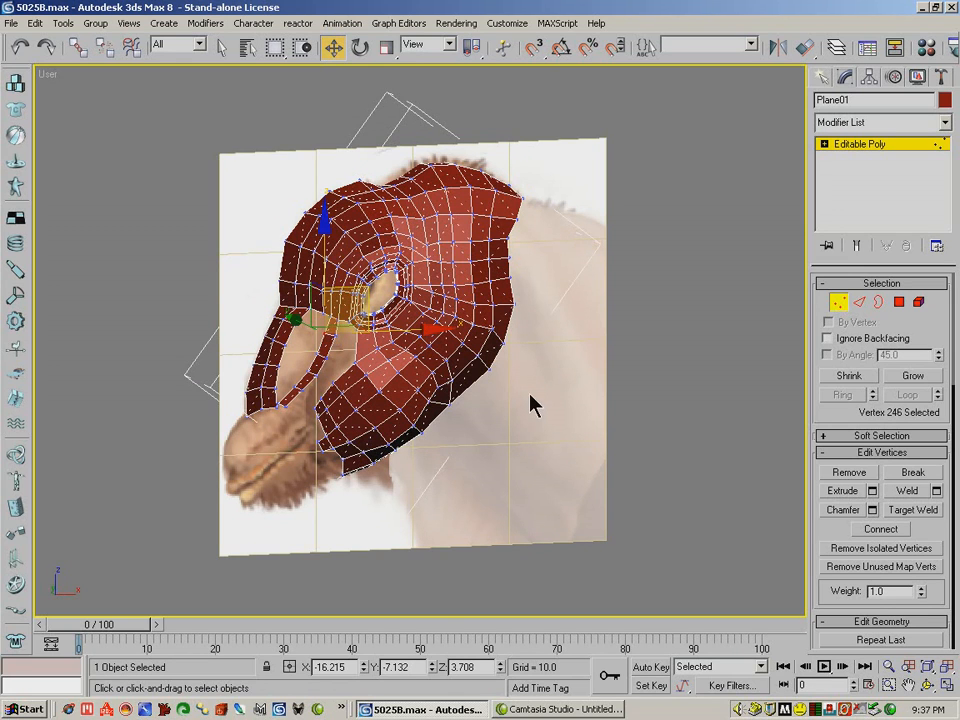
- Lower the open edge beside the nose strip's top slightly and extend it into a new strip down the gap toward the nostril
{"action": "left_click", "coordinate": [858, 301]}
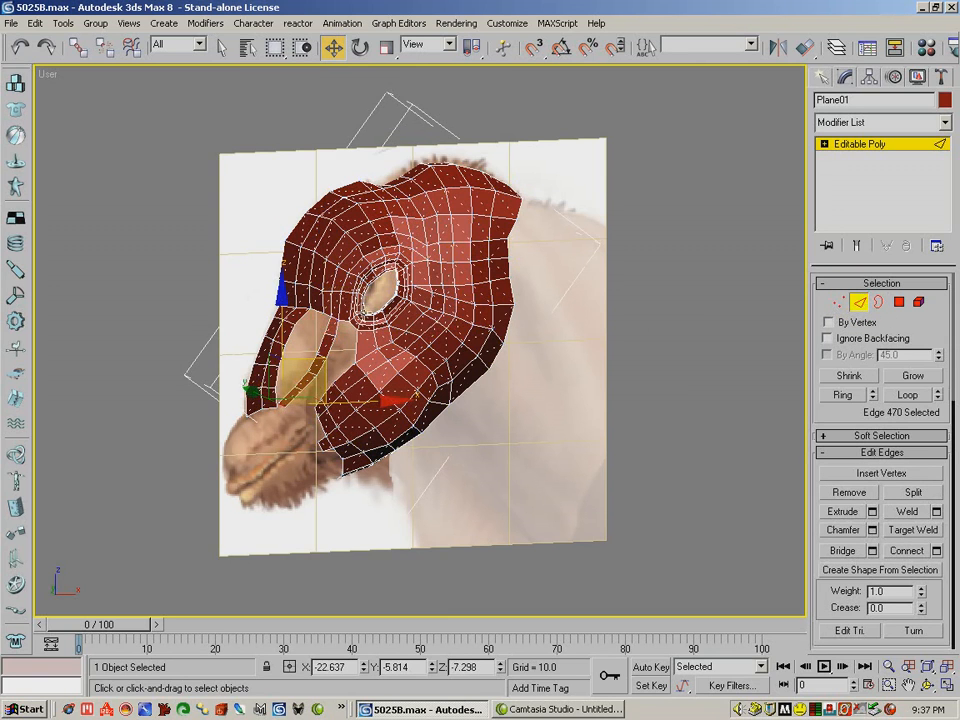
{"action": "left_click", "coordinate": [313, 311]}
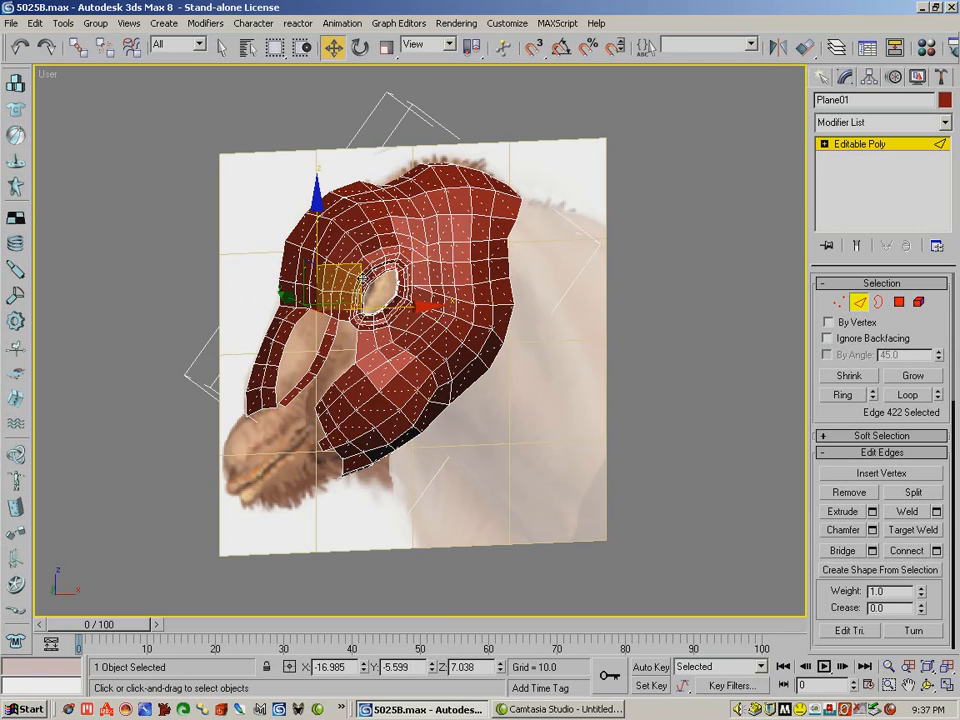
{"action": "left_click_drag", "start_coordinate": [358, 265], "coordinate": [225, 205]}
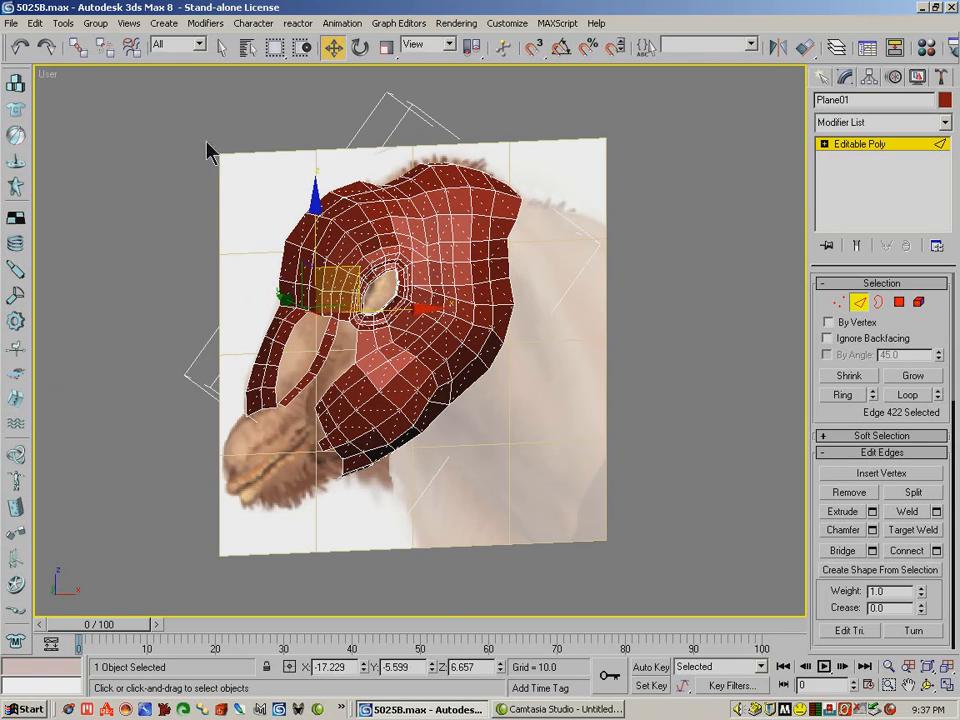
{"action": "left_click_drag", "start_coordinate": [359, 271], "coordinate": [325, 346]}
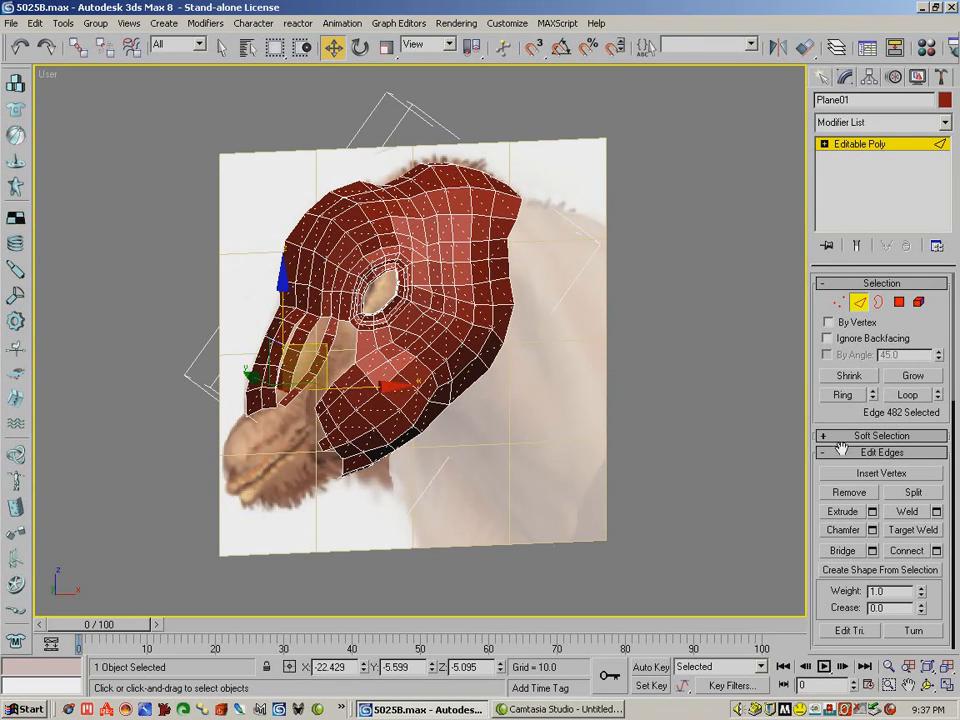
- Target Weld the new middle strip's front vertices to the matching rear vertices of the nose strip, closing the gap between them
{"action": "left_click", "coordinate": [839, 306]}
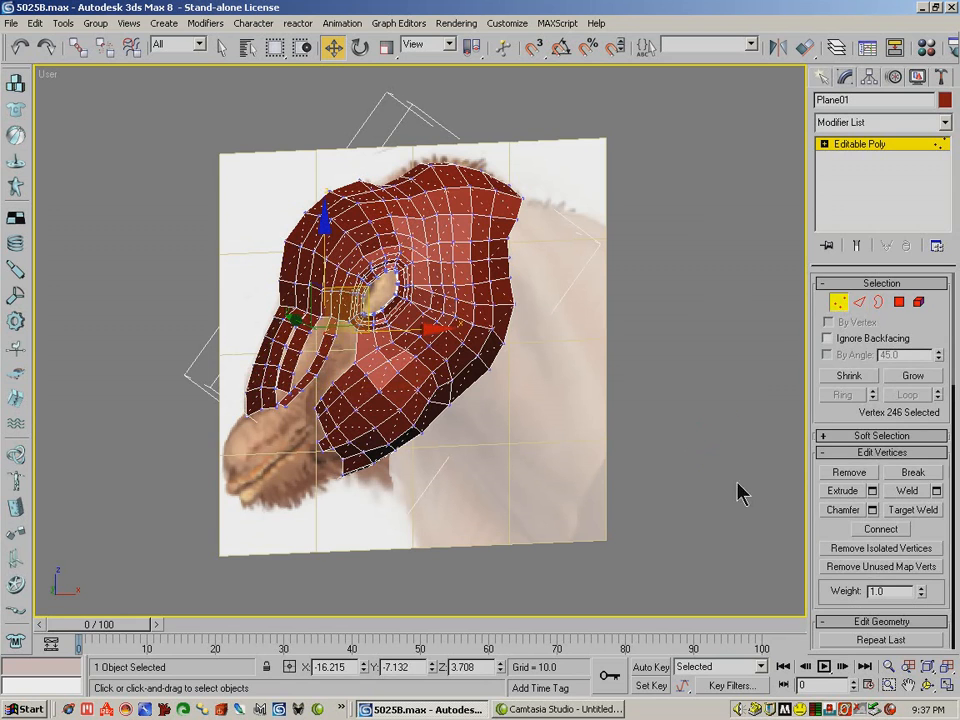
{"action": "left_click", "coordinate": [908, 510]}
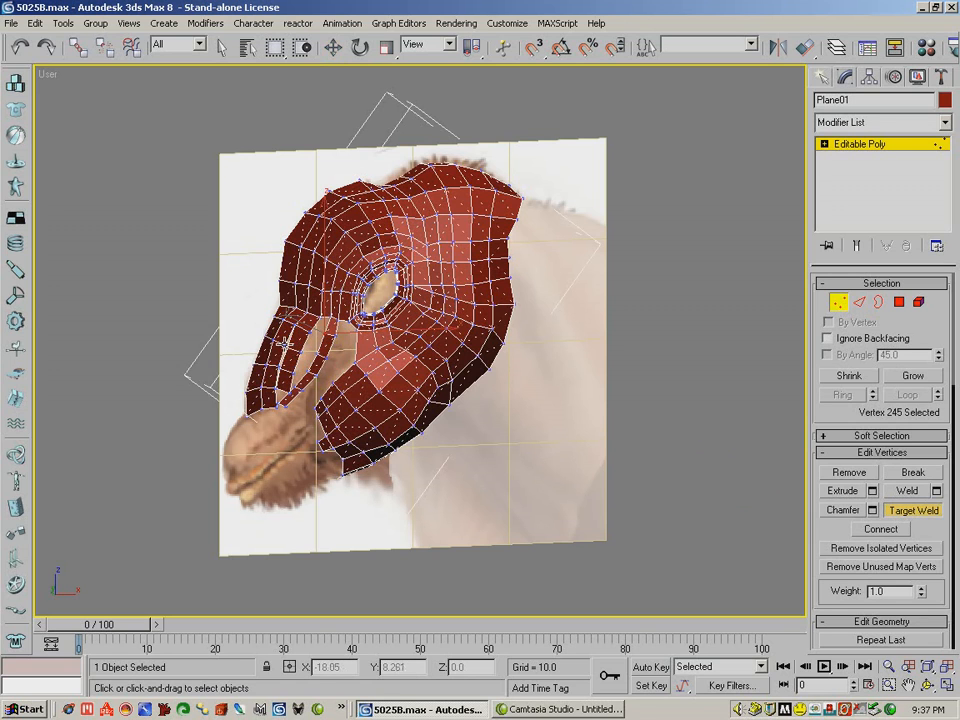
{"action": "left_click_drag", "start_coordinate": [286, 344], "coordinate": [286, 405]}
{"action": "left_click", "coordinate": [928, 686]}
{"action": "left_click_drag", "start_coordinate": [460, 352], "coordinate": [296, 311]}
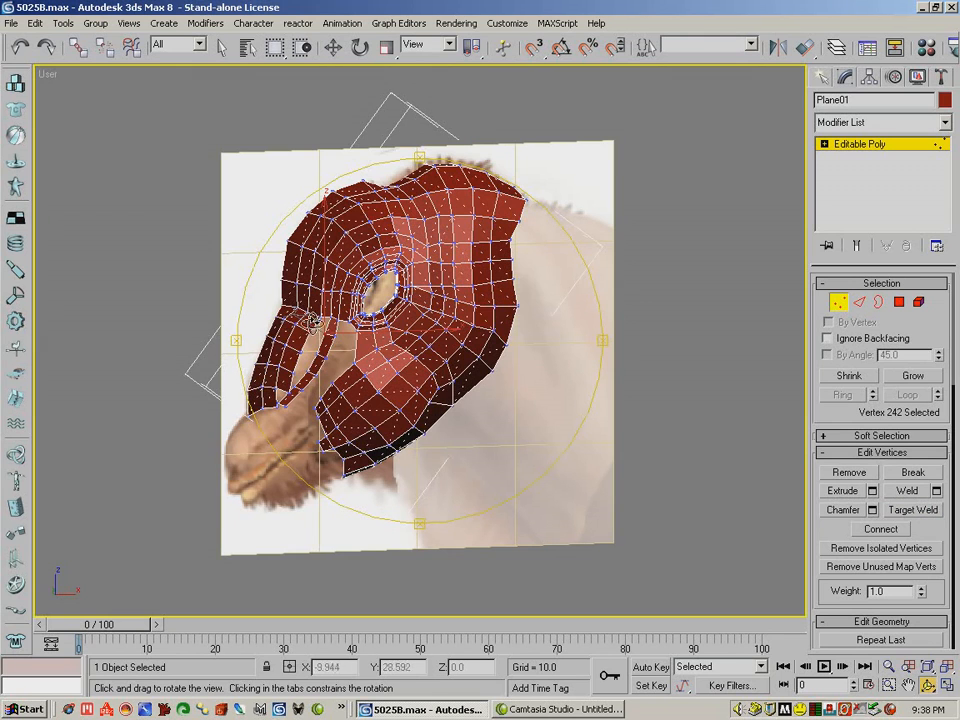
{"action": "left_click_drag", "start_coordinate": [357, 360], "coordinate": [374, 355]}
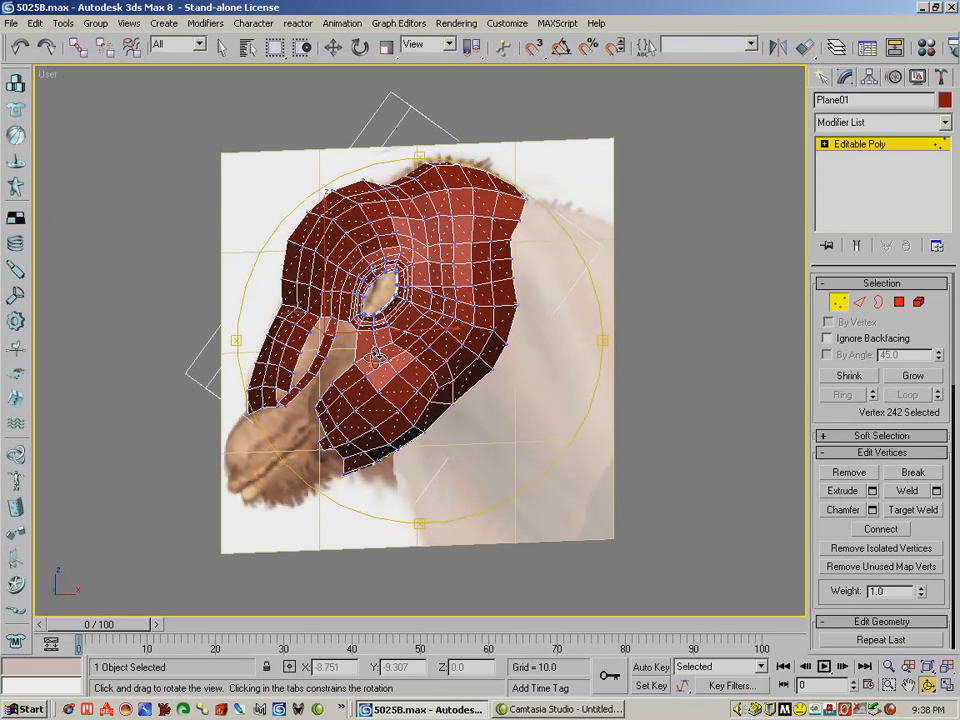
- Bridge the first pair of facing edges at the upper end of the gap between the snout strips with 1 segment
{"action": "left_click", "coordinate": [861, 303]}
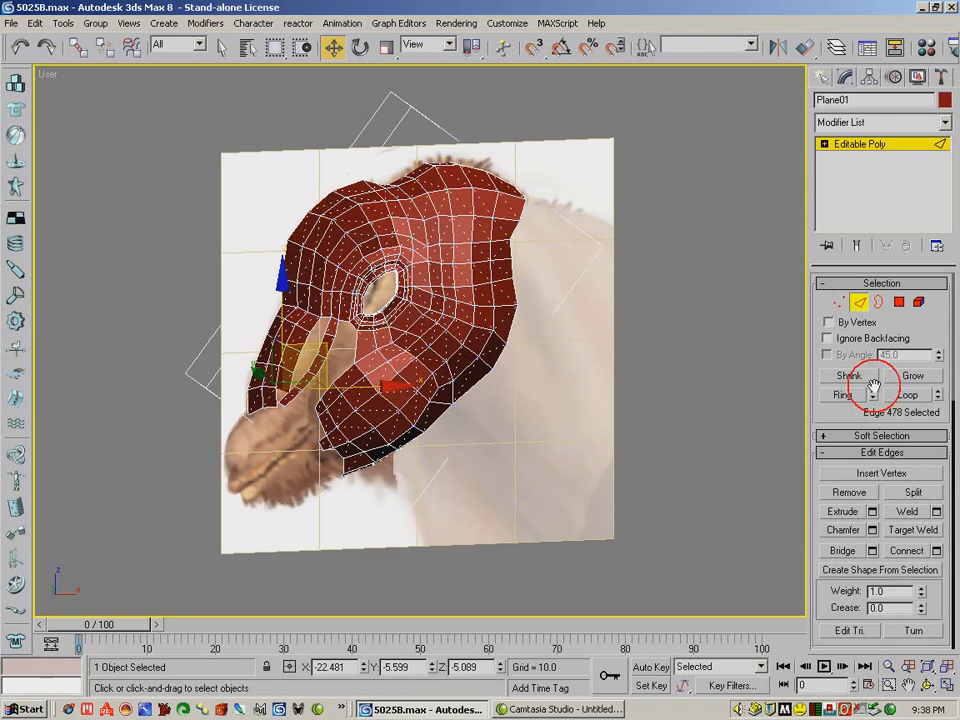
{"action": "left_click", "coordinate": [327, 318]}
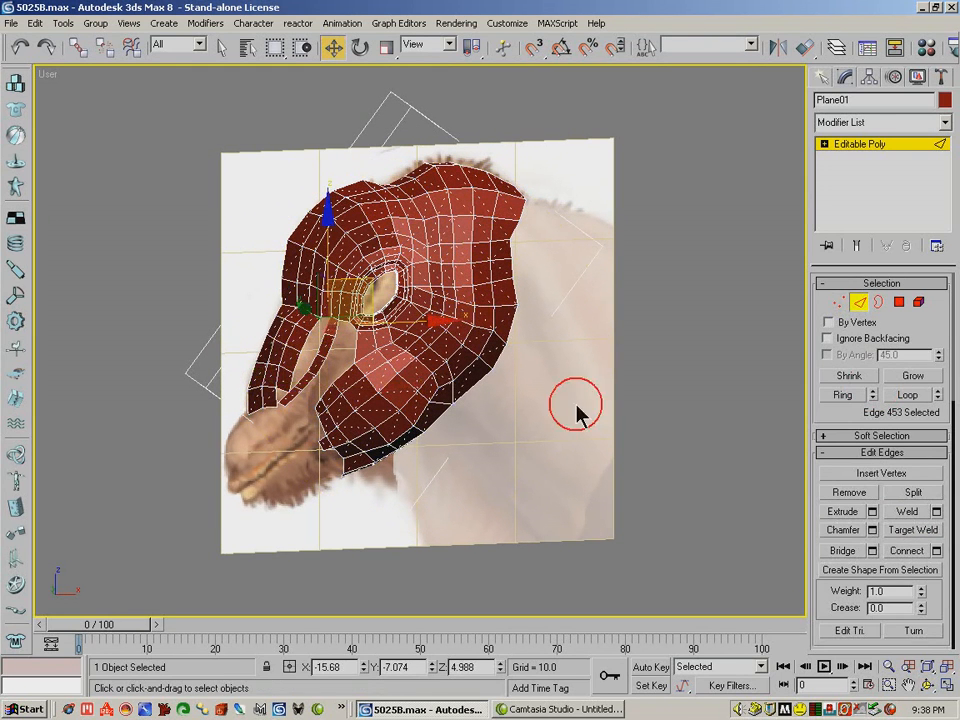
{"action": "left_click", "coordinate": [872, 550]}
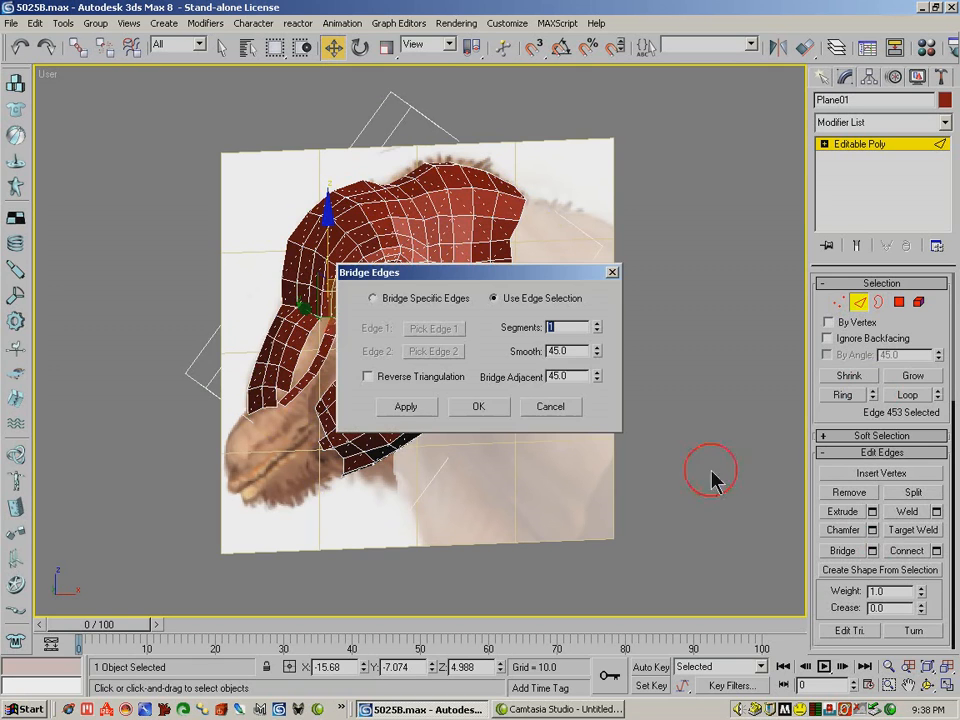
{"action": "left_click_drag", "start_coordinate": [450, 272], "coordinate": [652, 125]}
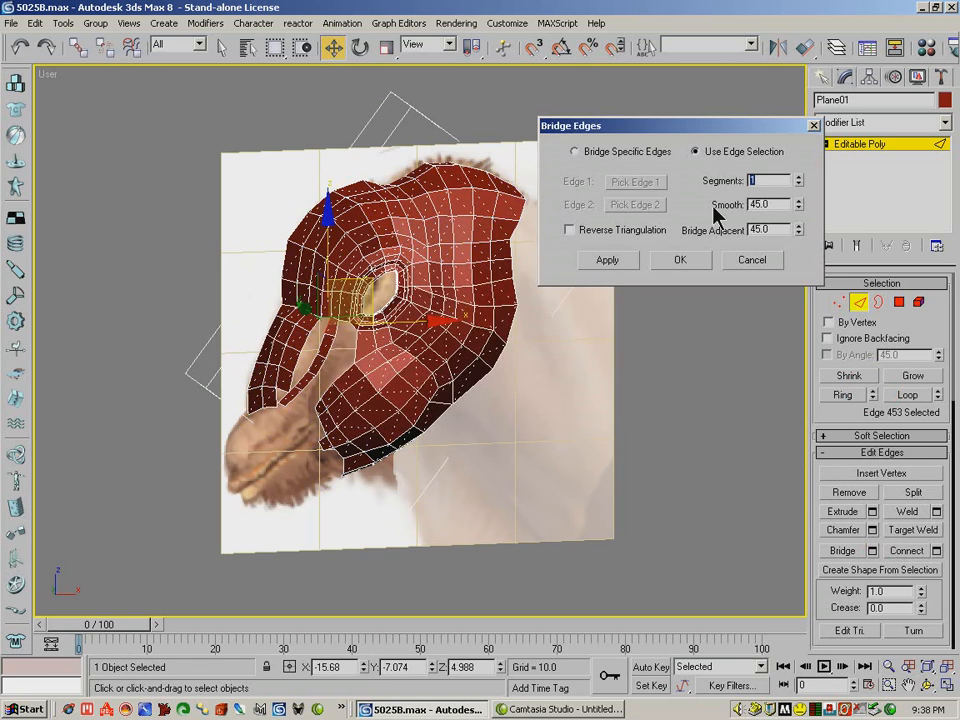
{"action": "left_click", "coordinate": [316, 322]}
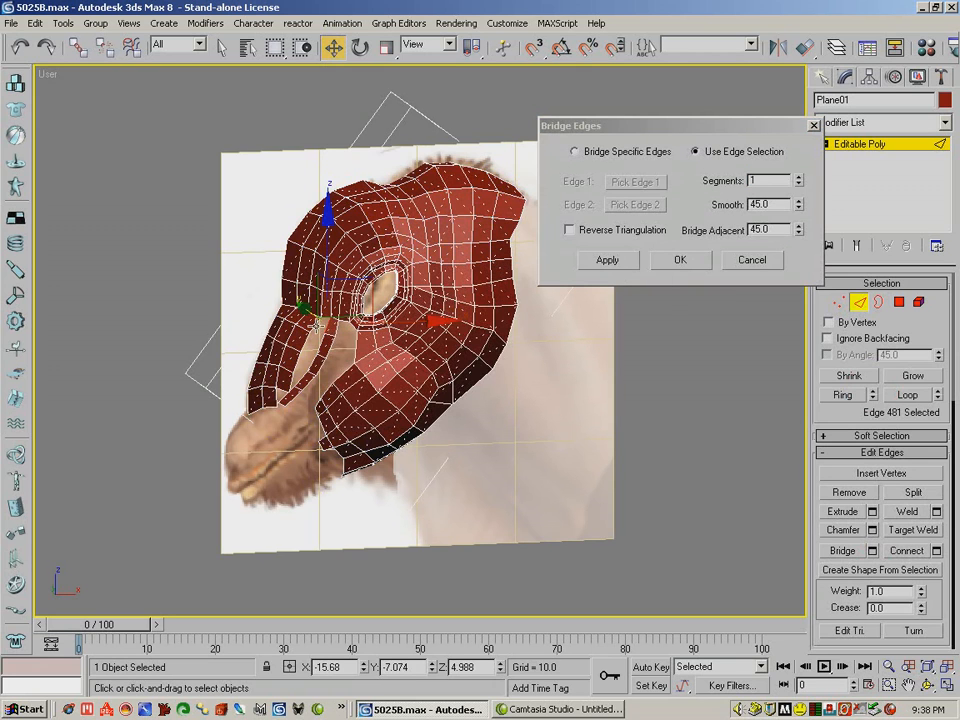
{"action": "left_click", "coordinate": [318, 333], "text": "ctrl"}
{"action": "left_click", "coordinate": [615, 262]}
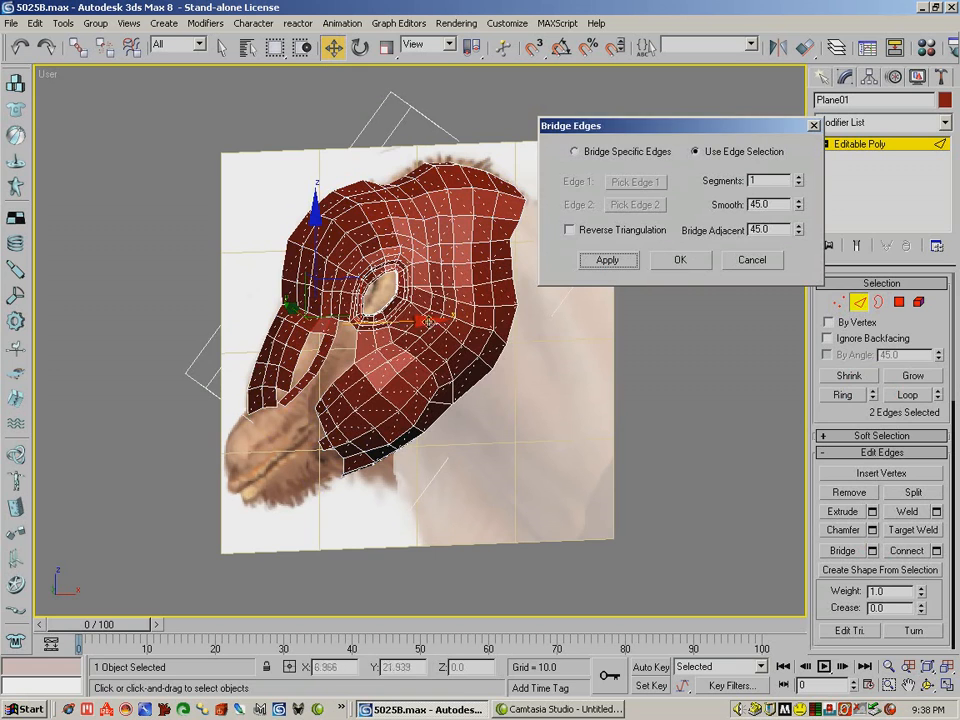
- Bridge the remaining three pairs of facing edges down the gap toward the nostril, joining the two snout strips
{"action": "left_click", "coordinate": [324, 347]}
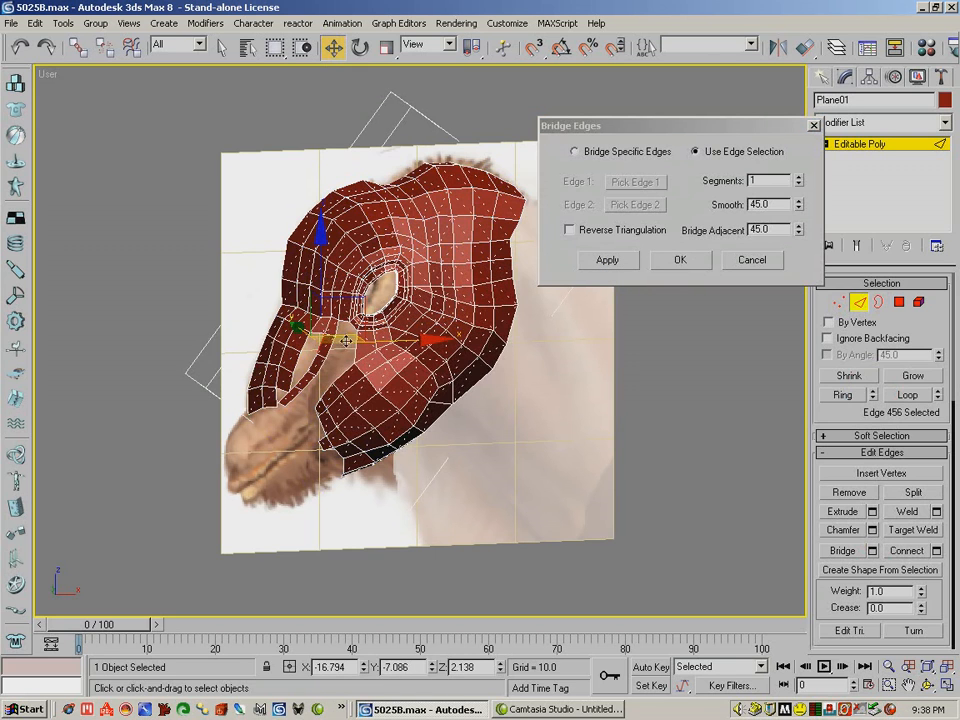
{"action": "left_click", "coordinate": [305, 342], "text": "ctrl"}
{"action": "left_click", "coordinate": [605, 267]}
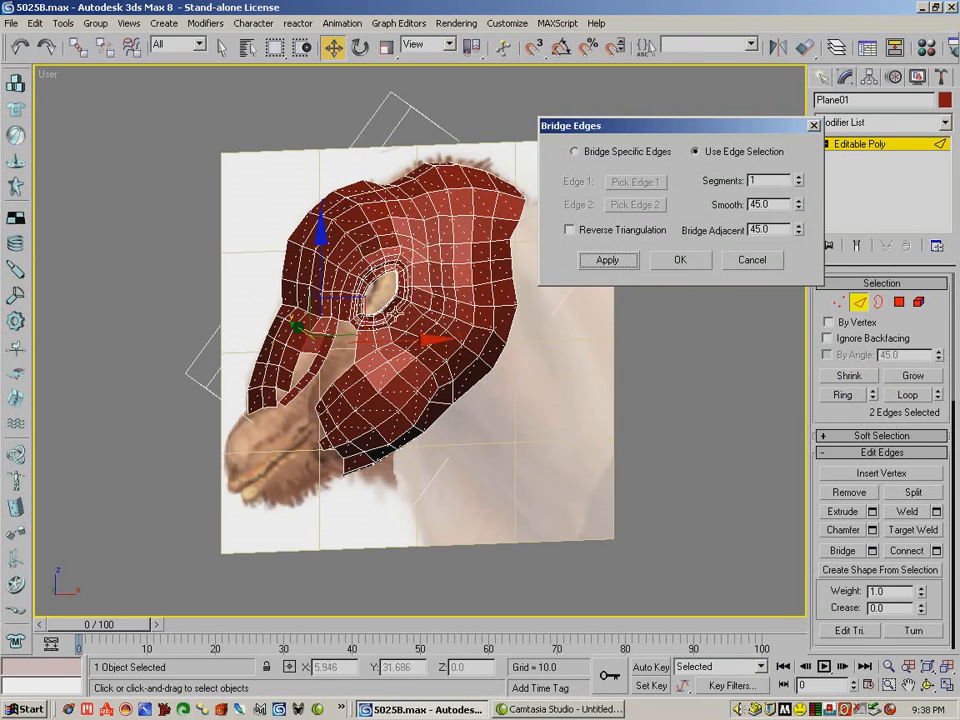
{"action": "left_click", "coordinate": [315, 359]}
{"action": "left_click", "coordinate": [296, 362], "text": "ctrl"}
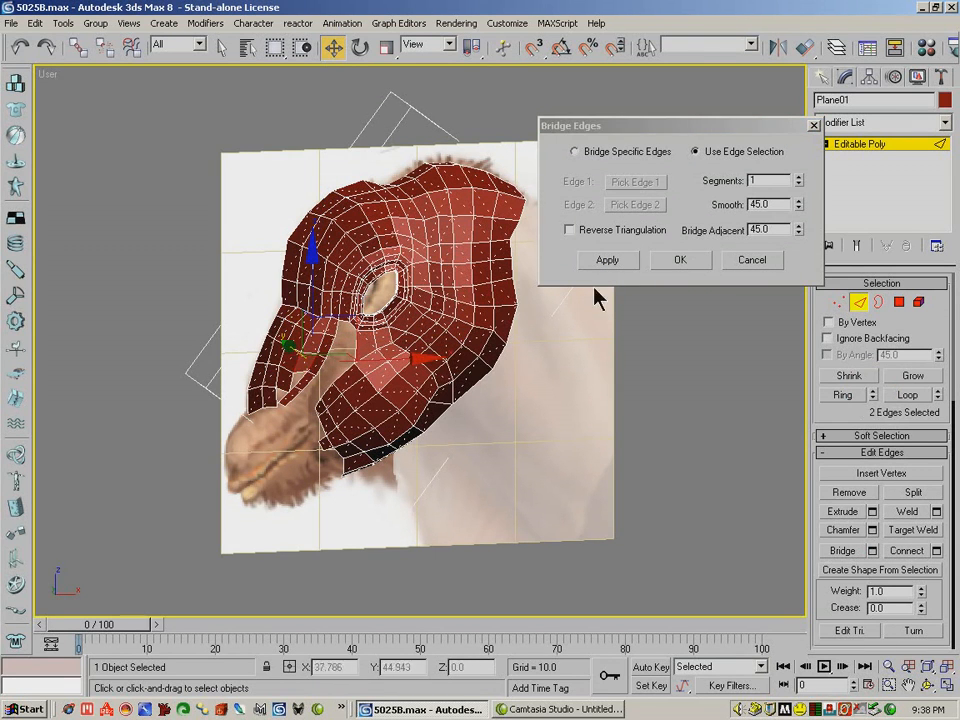
{"action": "left_click", "coordinate": [598, 266]}
{"action": "left_click", "coordinate": [300, 379]}
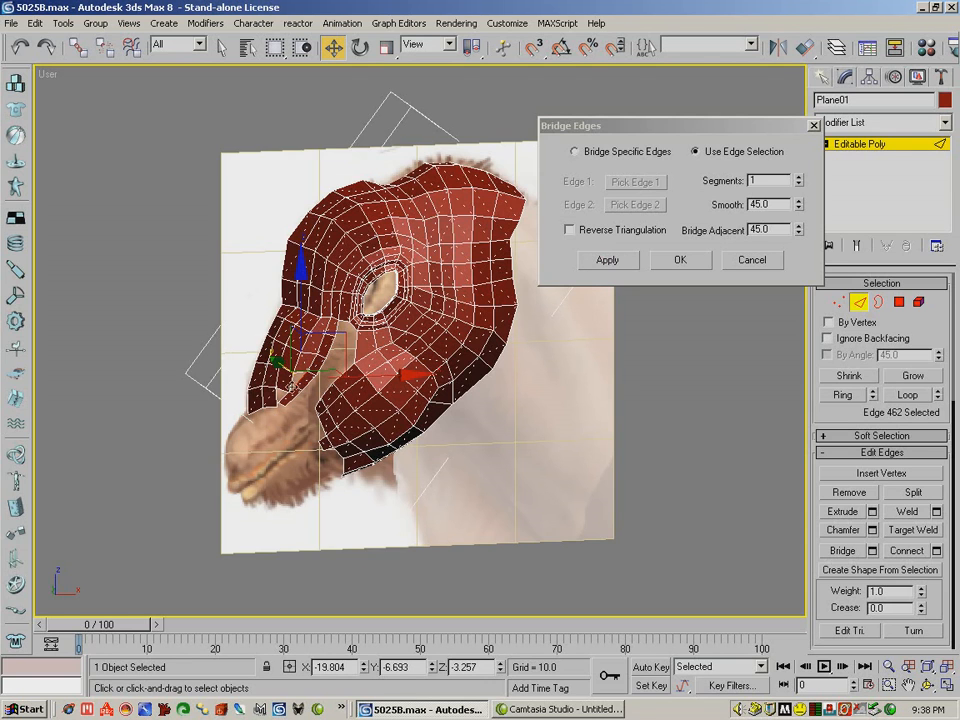
{"action": "left_click", "coordinate": [293, 382], "text": "ctrl"}
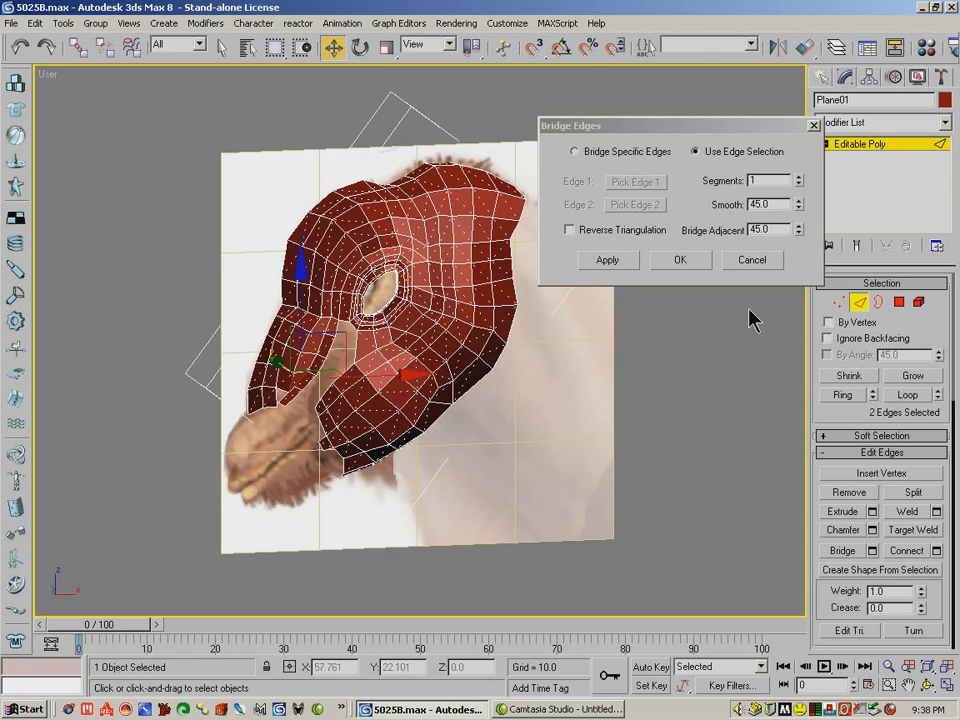
{"action": "left_click", "coordinate": [680, 261]}
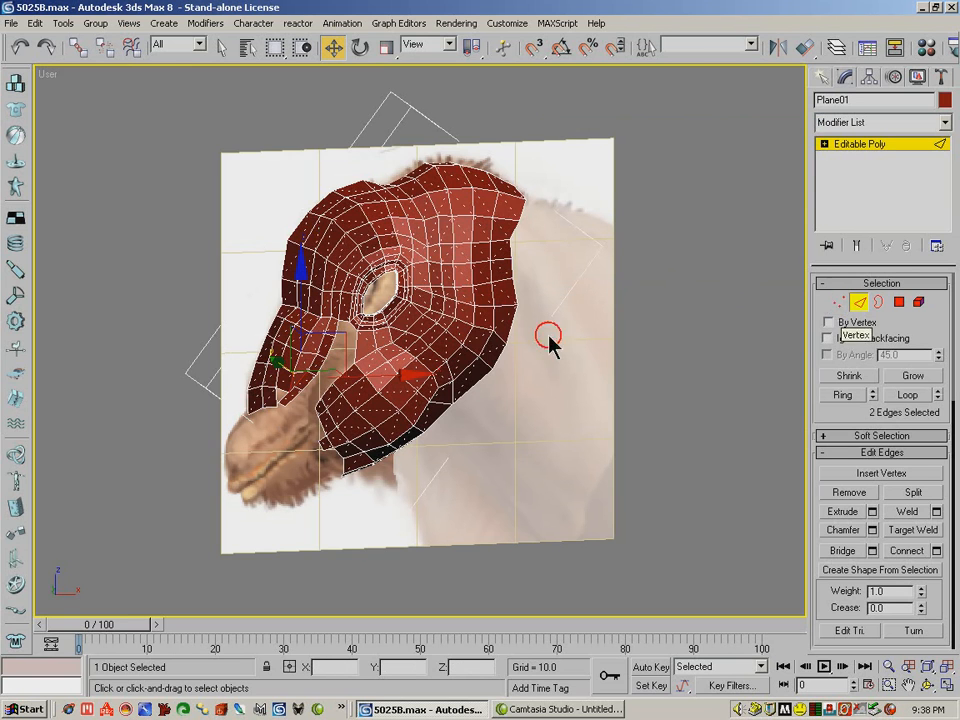
- Shift the last two pairs of vertices at the front end of the bridged strip slightly to even out its spacing
{"action": "key", "text": "1"}
{"action": "left_click", "coordinate": [303, 391]}
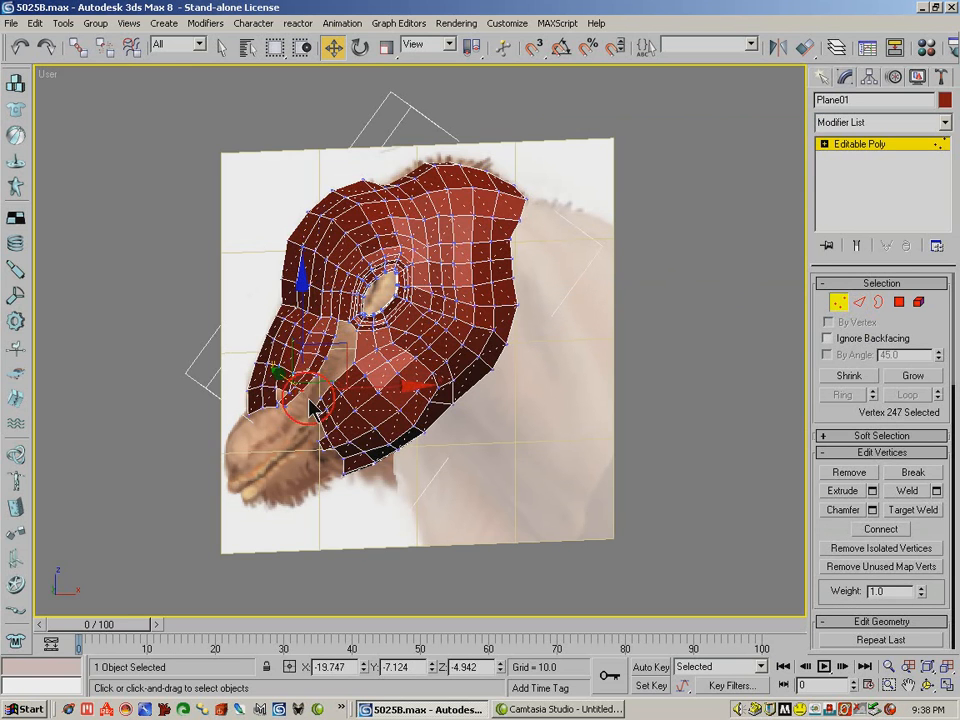
{"action": "left_click", "coordinate": [292, 385], "text": "ctrl"}
{"action": "left_click_drag", "start_coordinate": [338, 344], "coordinate": [327, 371]}
{"action": "left_click", "coordinate": [286, 406]}
{"action": "left_click", "coordinate": [278, 402], "text": "ctrl"}
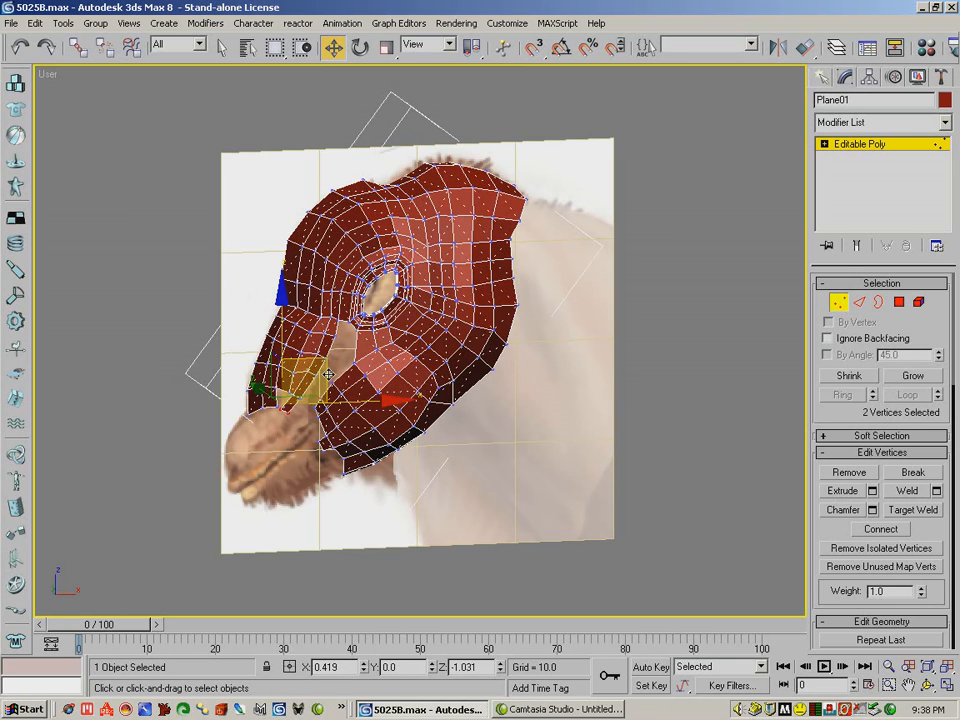
{"action": "left_click_drag", "start_coordinate": [329, 374], "coordinate": [331, 373]}
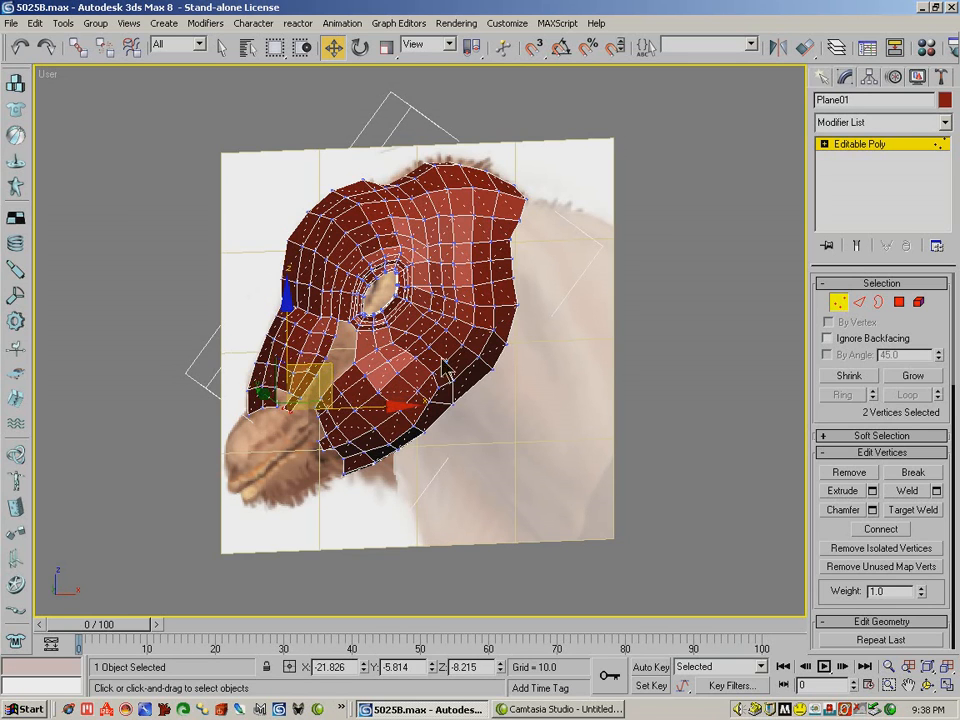
- Move the vertex at the upper end of the bridged gap outward along Y to about -6.6
{"action": "left_click", "coordinate": [931, 688]}
{"action": "left_click_drag", "start_coordinate": [380, 325], "coordinate": [446, 274]}
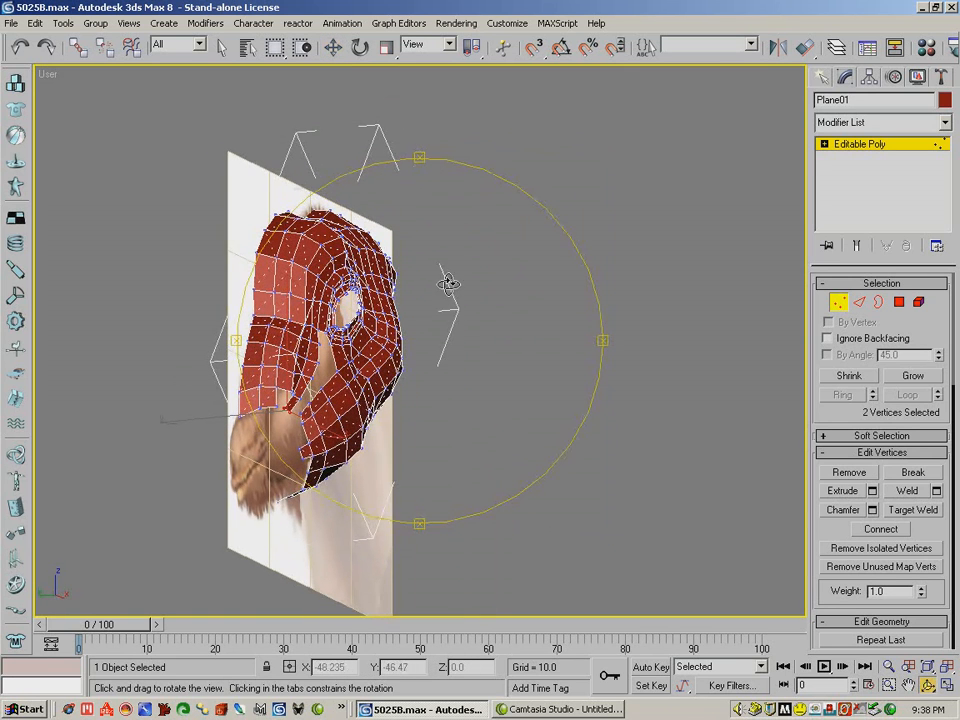
{"action": "left_click", "coordinate": [335, 47]}
{"action": "left_click_drag", "start_coordinate": [303, 375], "coordinate": [258, 347]}
{"action": "left_click", "coordinate": [310, 346]}
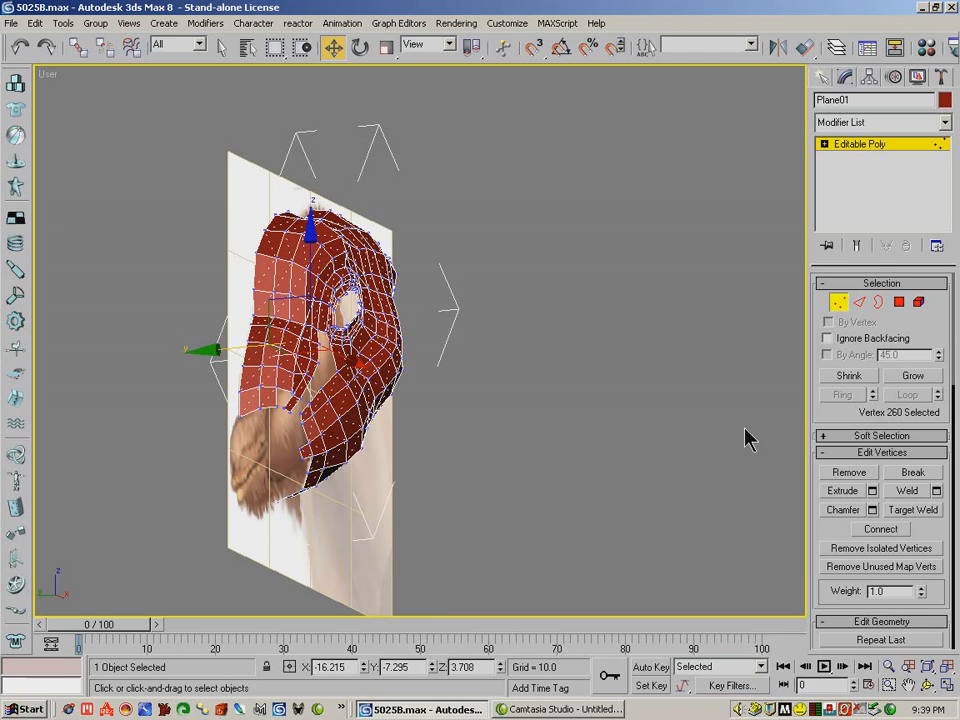
{"action": "left_click", "coordinate": [913, 509]}
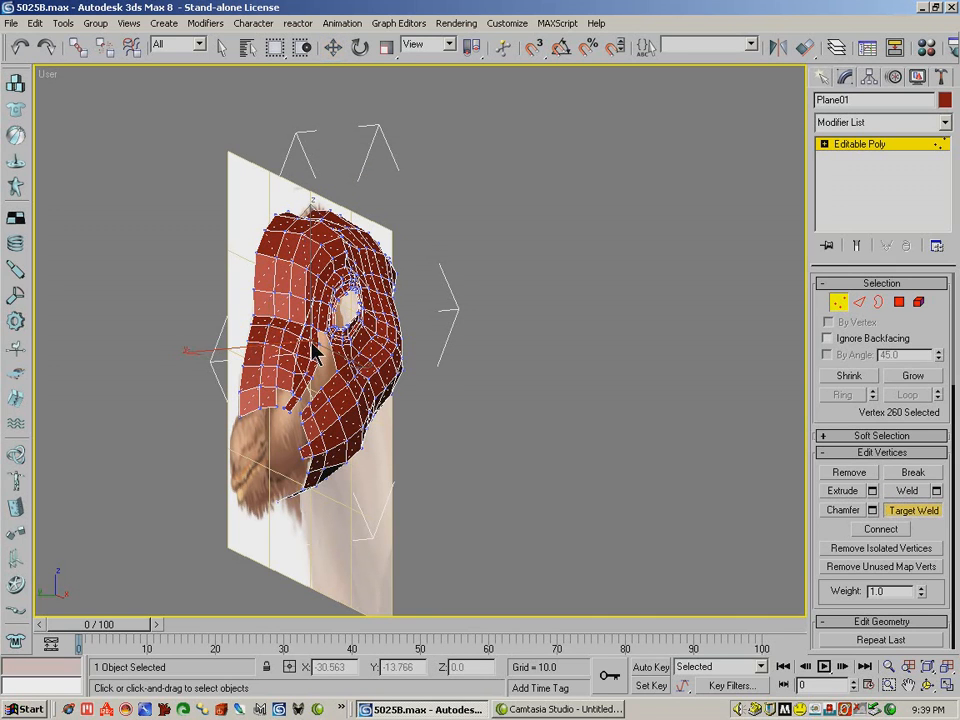
{"action": "right_click", "coordinate": [407, 369]}
{"action": "key", "text": "ctrl+r"}
{"action": "left_click_drag", "start_coordinate": [439, 431], "coordinate": [255, 379]}
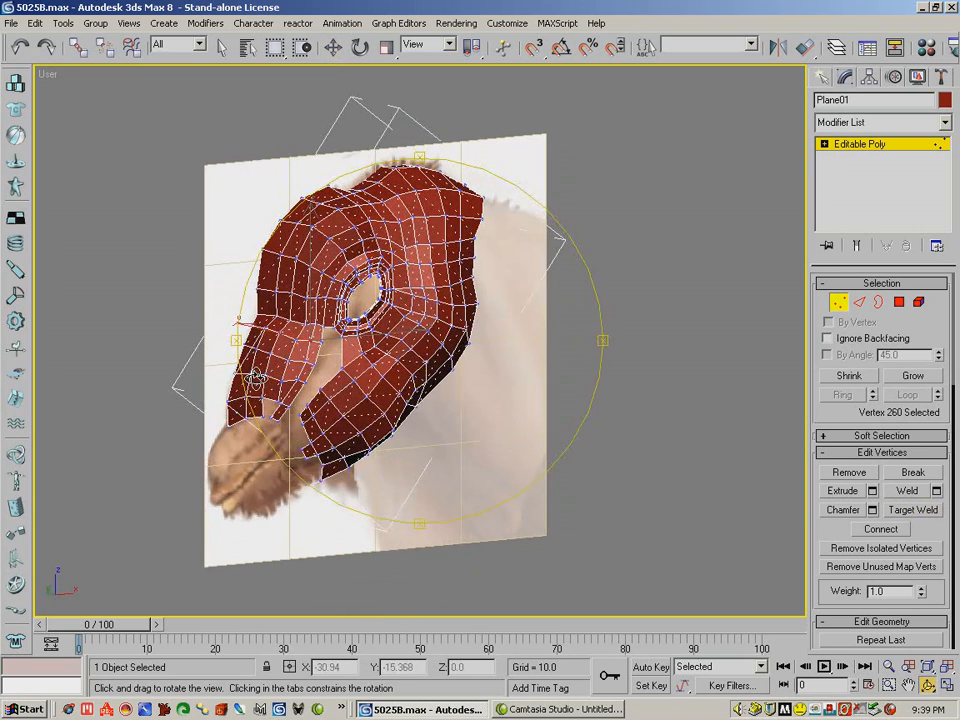
{"action": "left_click", "coordinate": [333, 47]}
{"action": "mouse_move", "coordinate": [269, 331]}
{"action": "left_mouse_down"}
{"action": "mouse_move", "coordinate": [250, 327]}
{"action": "mouse_move", "coordinate": [262, 327]}
{"action": "left_mouse_up"}
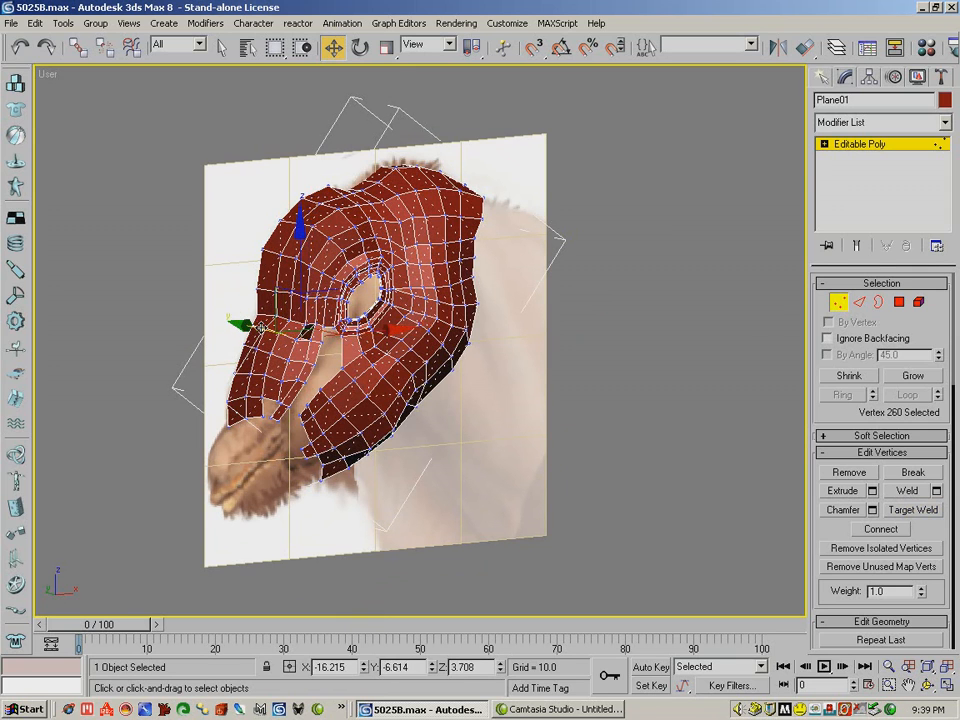
- Select the small polygon beside the moved vertex to inspect it and clear the selection
{"action": "left_click", "coordinate": [900, 302]}
{"action": "left_click", "coordinate": [313, 339], "text": "alt"}
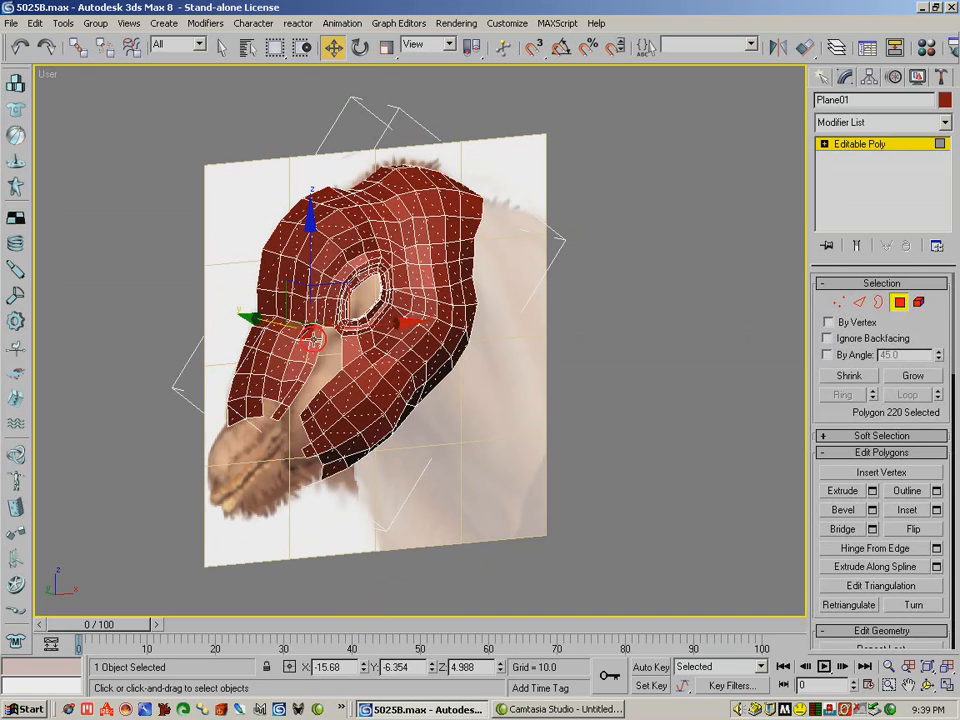
{"action": "left_click", "coordinate": [474, 375]}
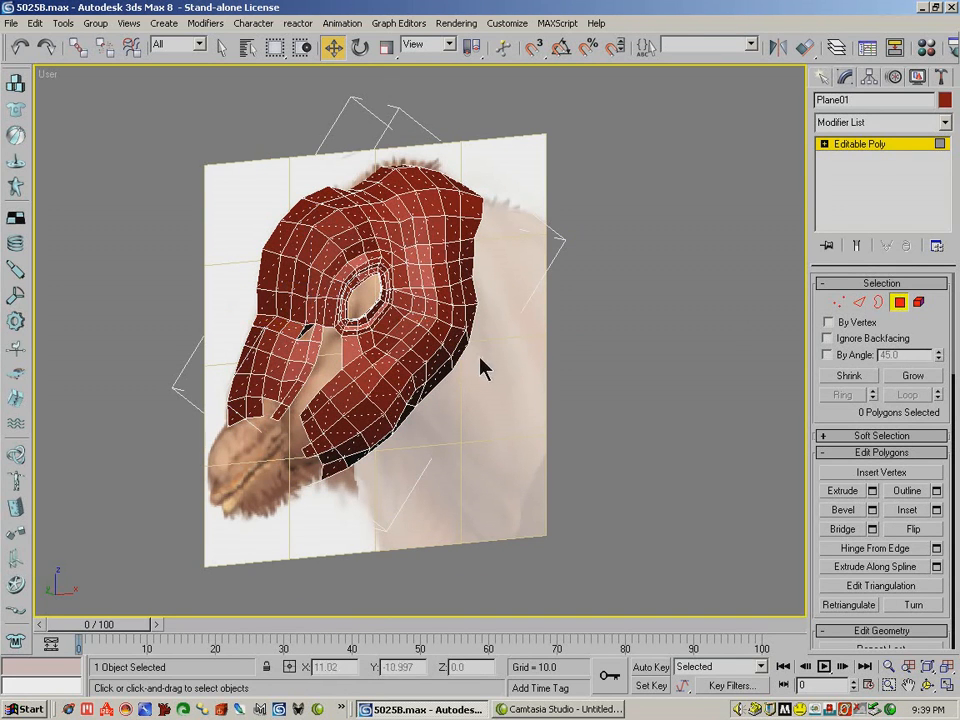
- Target weld the loose vertex at the small gap below the eye to its neighbour on the snout strip
{"action": "left_click", "coordinate": [838, 302]}
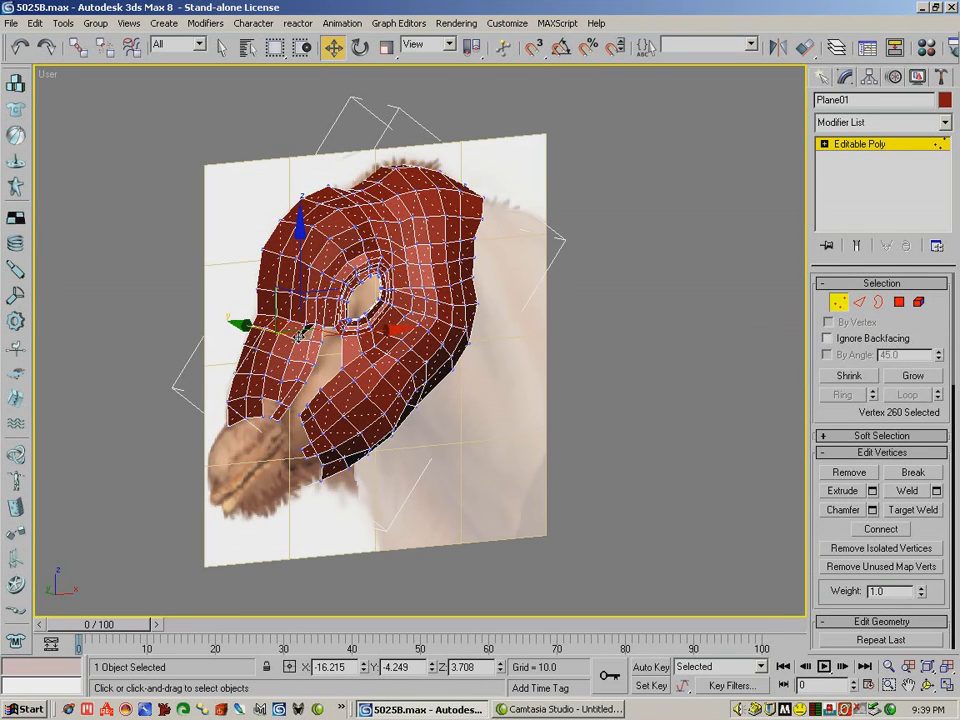
{"action": "key", "text": "alt+x"}
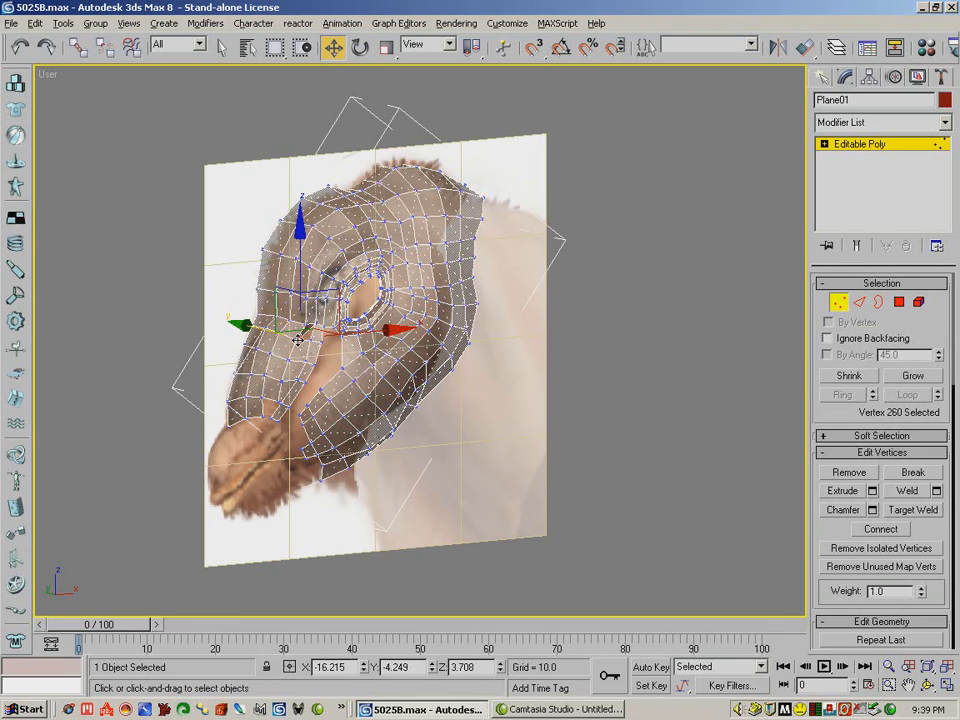
{"action": "left_click_drag", "start_coordinate": [269, 329], "coordinate": [275, 329]}
{"action": "left_click", "coordinate": [912, 509]}
{"action": "left_click", "coordinate": [235, 321]}
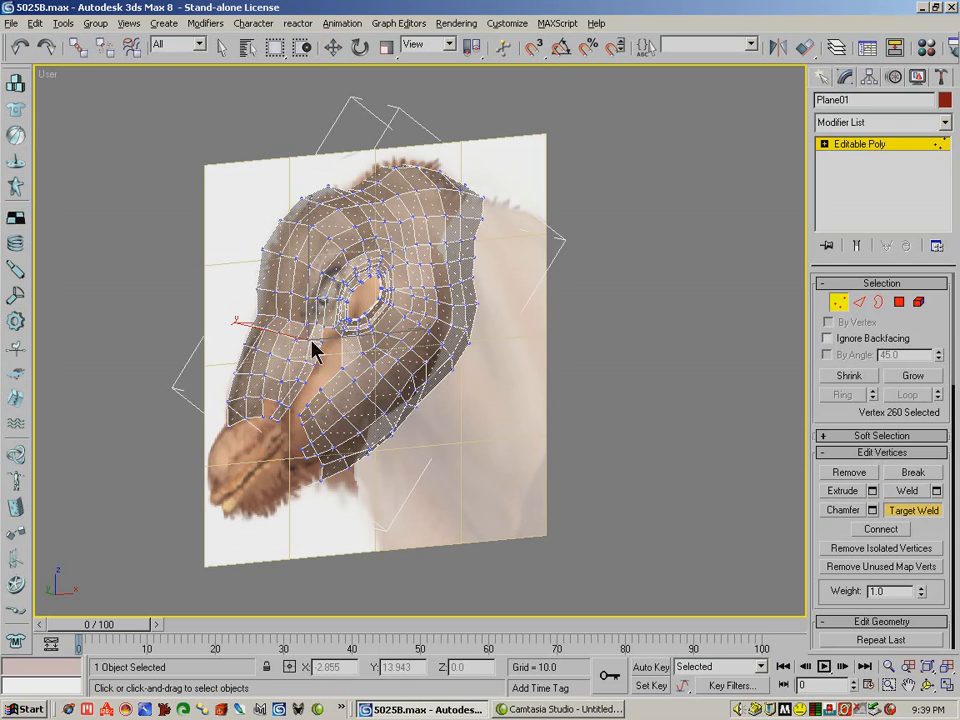
{"action": "left_click", "coordinate": [312, 346]}
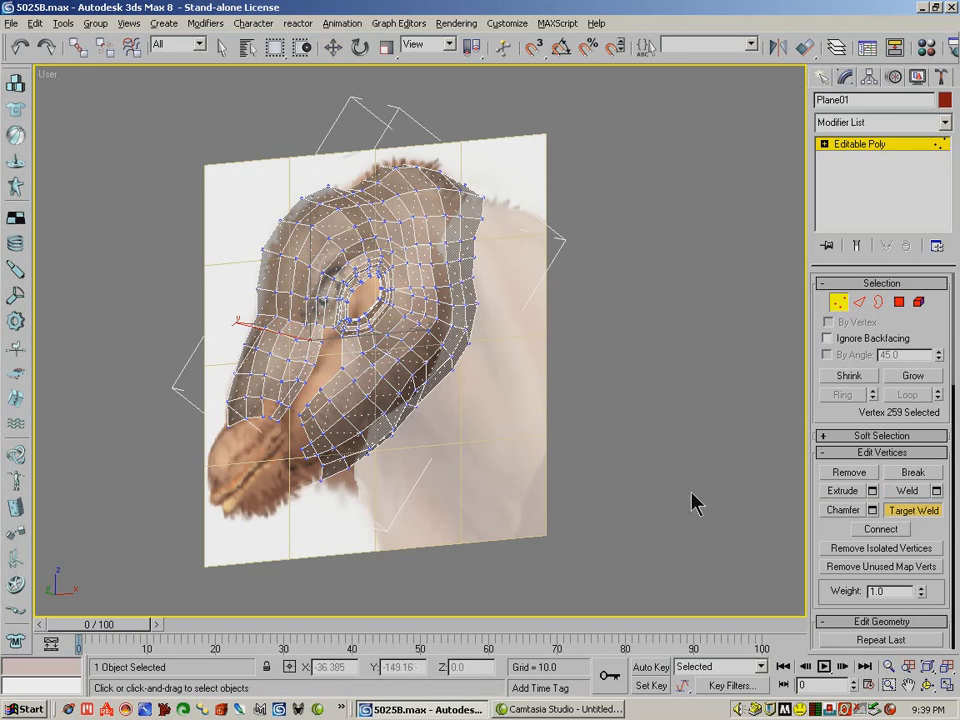
- Raise the vertices along the upper side of the snout strip to even out the spacing of the mesh rows
{"action": "key", "text": "ctrl+r"}
{"action": "mouse_move", "coordinate": [370, 428]}
{"action": "left_mouse_down"}
{"action": "mouse_move", "coordinate": [424, 409]}
{"action": "mouse_move", "coordinate": [396, 379]}
{"action": "mouse_move", "coordinate": [403, 349]}
{"action": "mouse_move", "coordinate": [354, 144]}
{"action": "left_mouse_up"}
{"action": "left_click", "coordinate": [333, 50]}
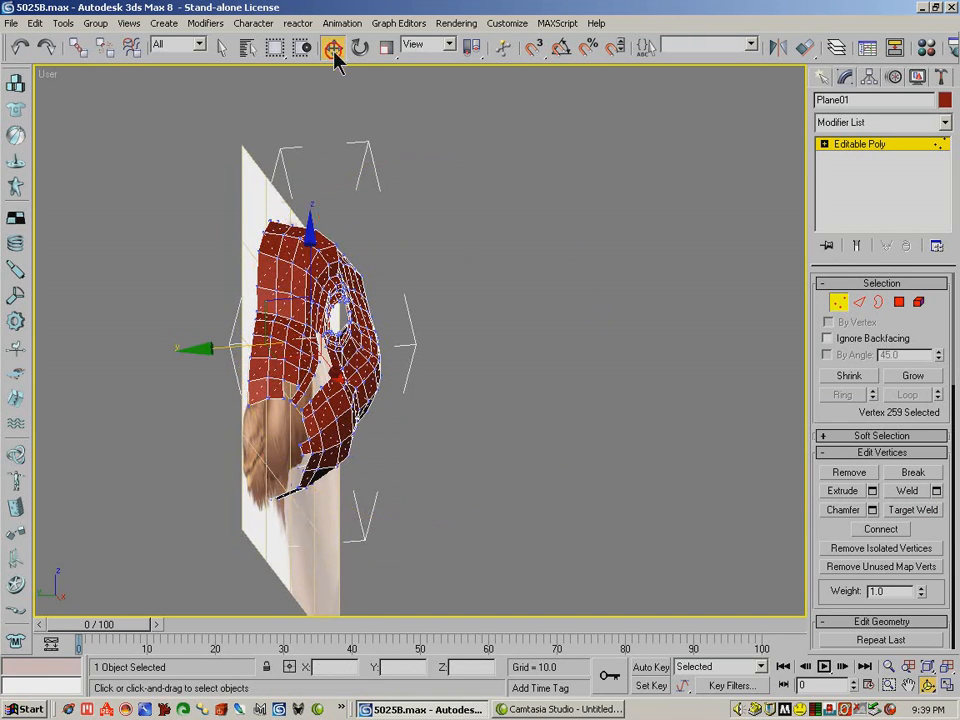
{"action": "left_click", "coordinate": [300, 322]}
{"action": "left_click_drag", "start_coordinate": [300, 317], "coordinate": [300, 289]}
{"action": "left_click", "coordinate": [303, 304]}
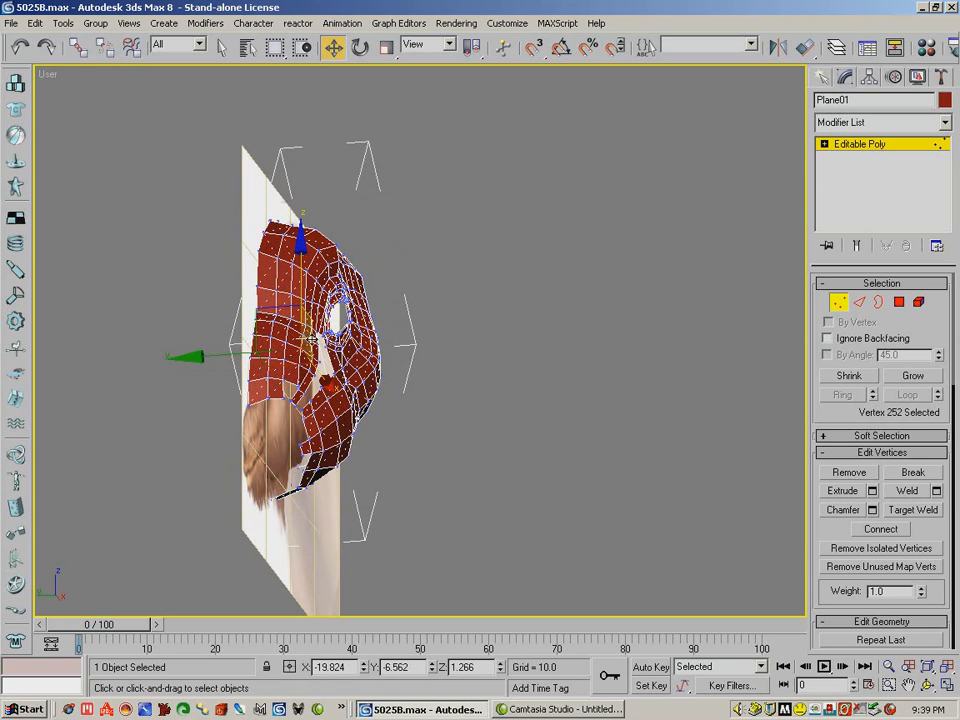
{"action": "left_click", "coordinate": [305, 288]}
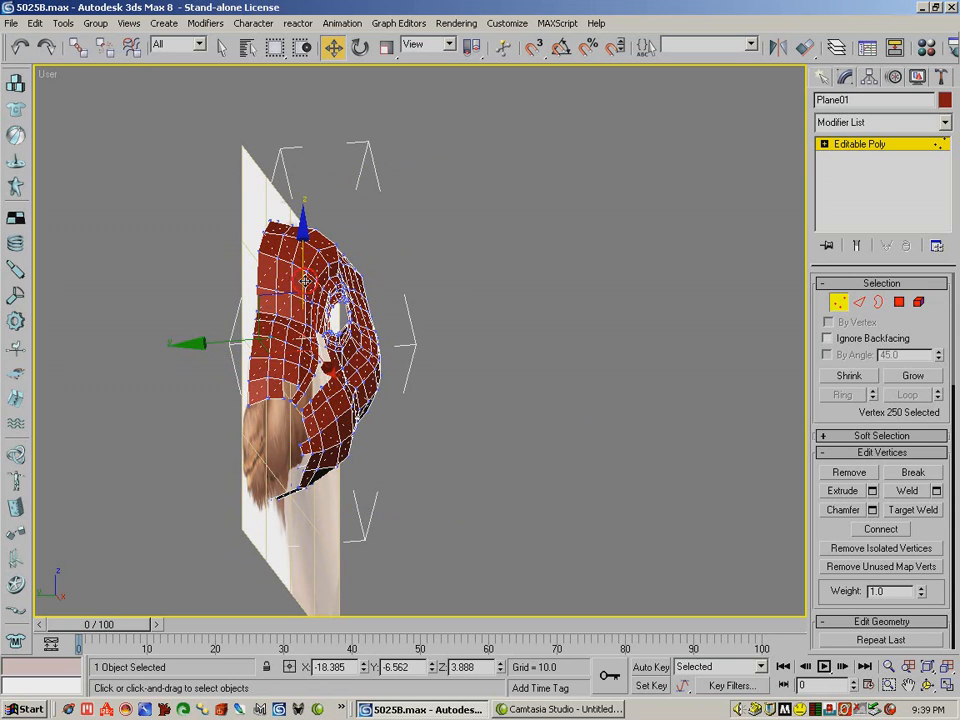
{"action": "left_click_drag", "start_coordinate": [304, 279], "coordinate": [303, 279]}
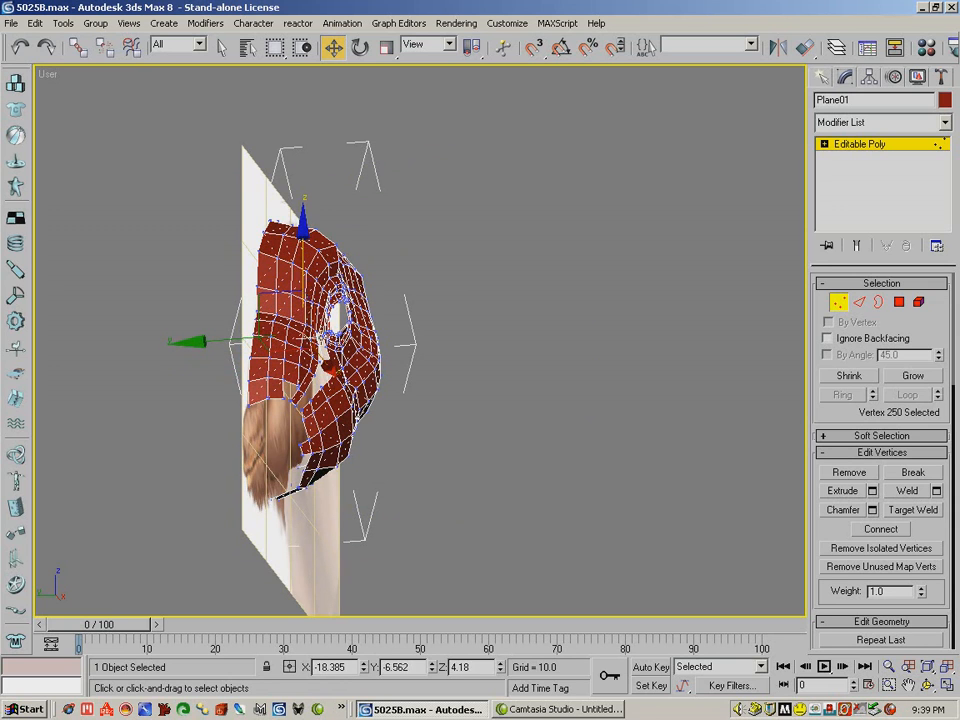
- Move the welded vertex along Y to about -7.5 and shift the vertex at the snout strip's lower corner along the same axis
{"action": "left_click", "coordinate": [311, 343]}
{"action": "left_click_drag", "start_coordinate": [262, 344], "coordinate": [330, 349]}
{"action": "left_click", "coordinate": [928, 686]}
{"action": "left_click", "coordinate": [330, 50]}
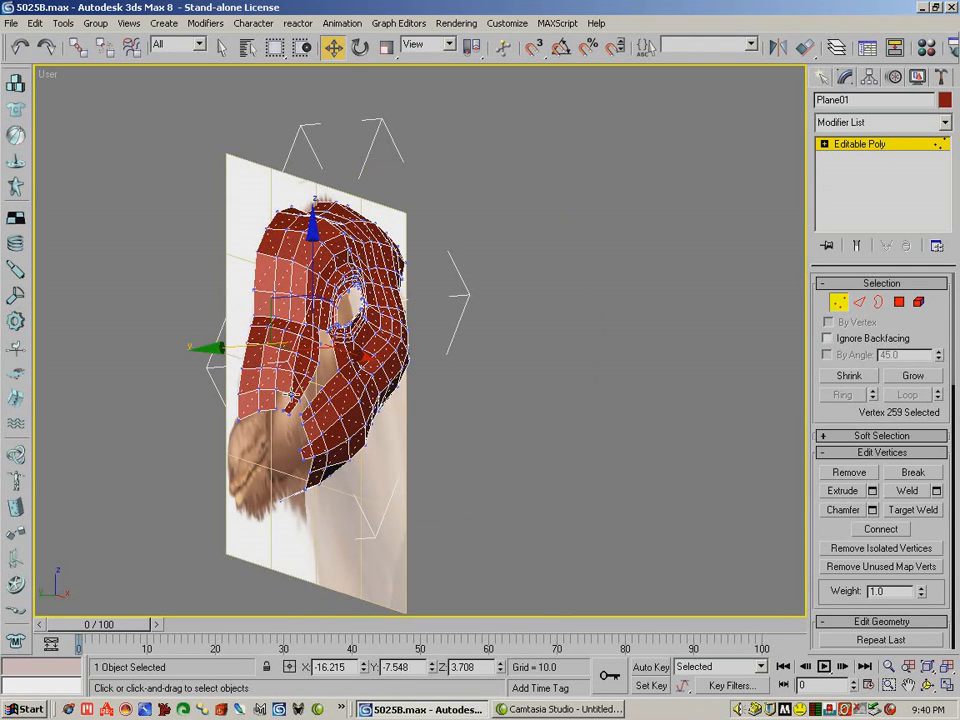
{"action": "left_click", "coordinate": [292, 406]}
{"action": "left_click_drag", "start_coordinate": [241, 396], "coordinate": [236, 398]}
{"action": "left_click", "coordinate": [928, 686]}
{"action": "left_click_drag", "start_coordinate": [420, 350], "coordinate": [349, 397]}
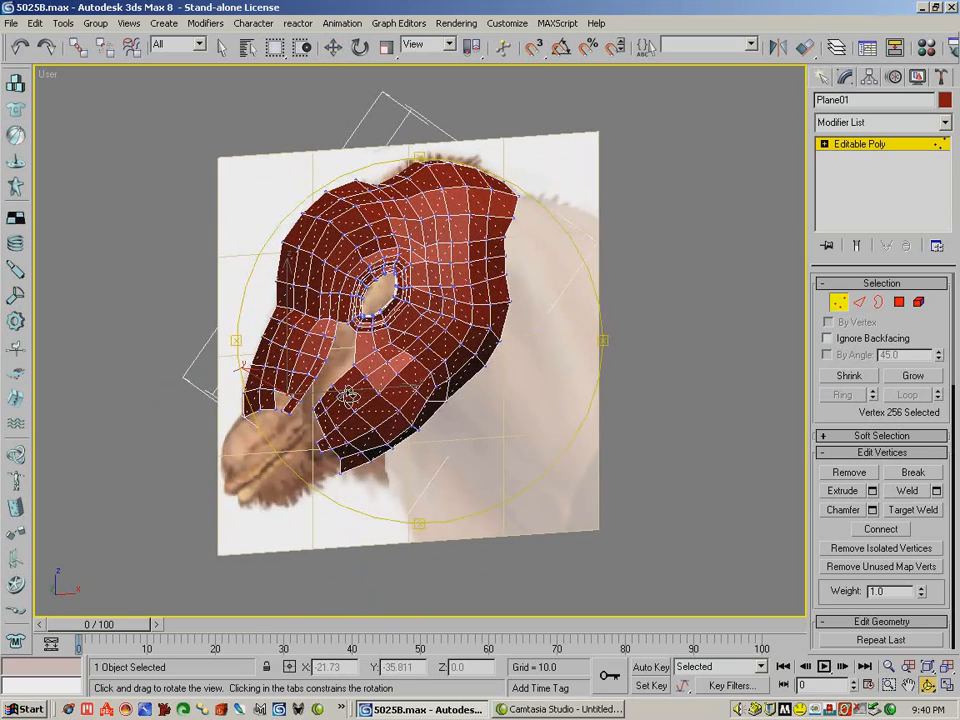
- Create a polygon that fills the notch in the lower edge of the snout strip, and return to object level
{"action": "left_click", "coordinate": [860, 301]}
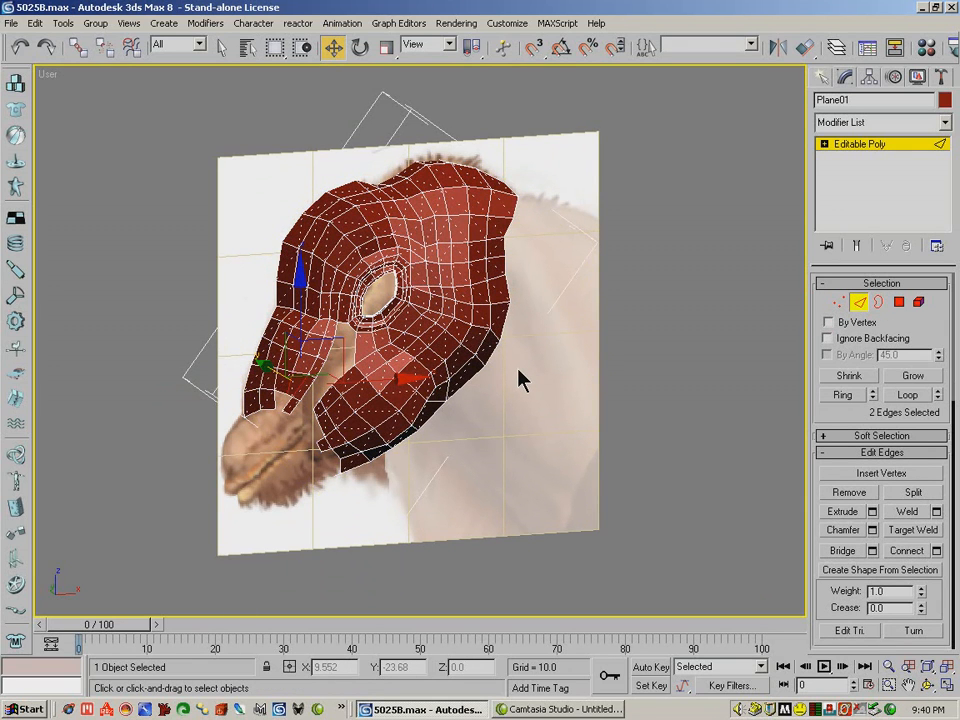
{"action": "left_click", "coordinate": [899, 301]}
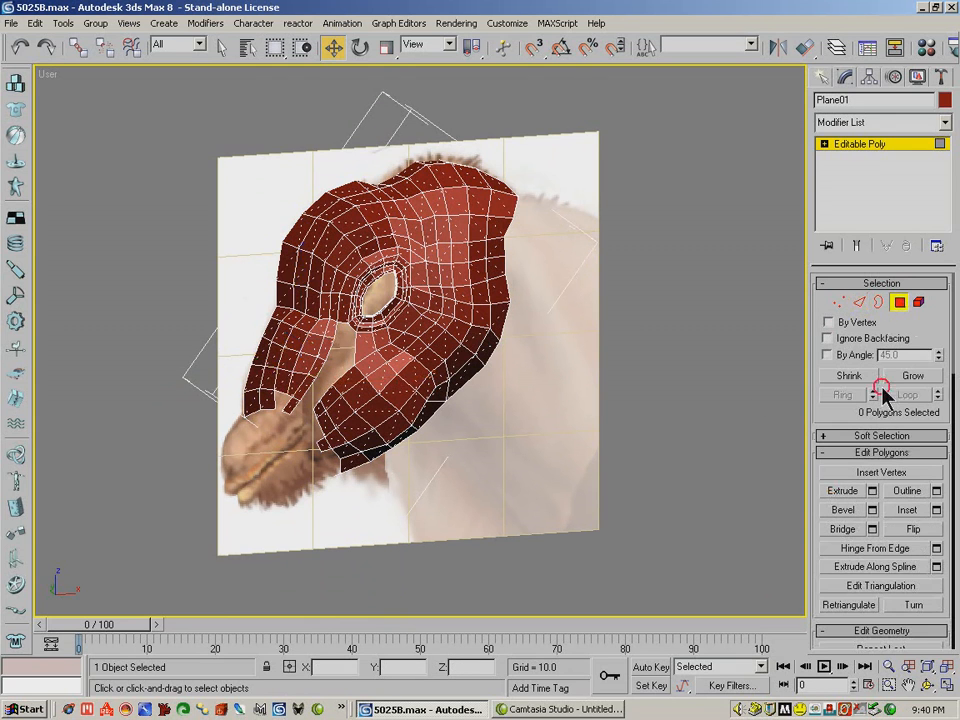
{"action": "left_click_drag", "start_coordinate": [817, 547], "coordinate": [836, 310]}
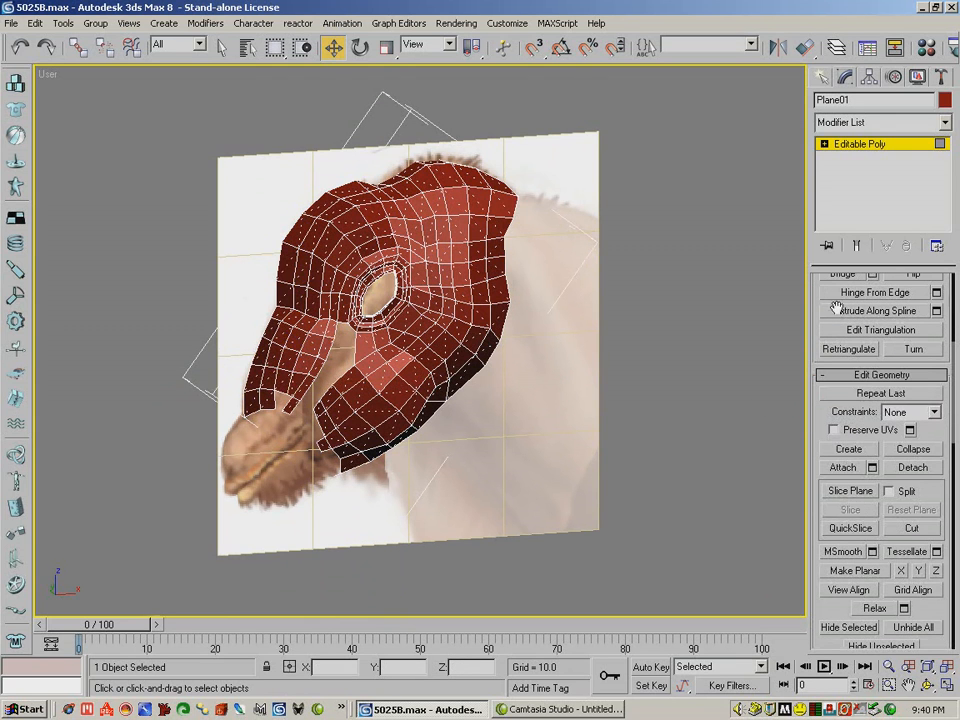
{"action": "left_click", "coordinate": [849, 455]}
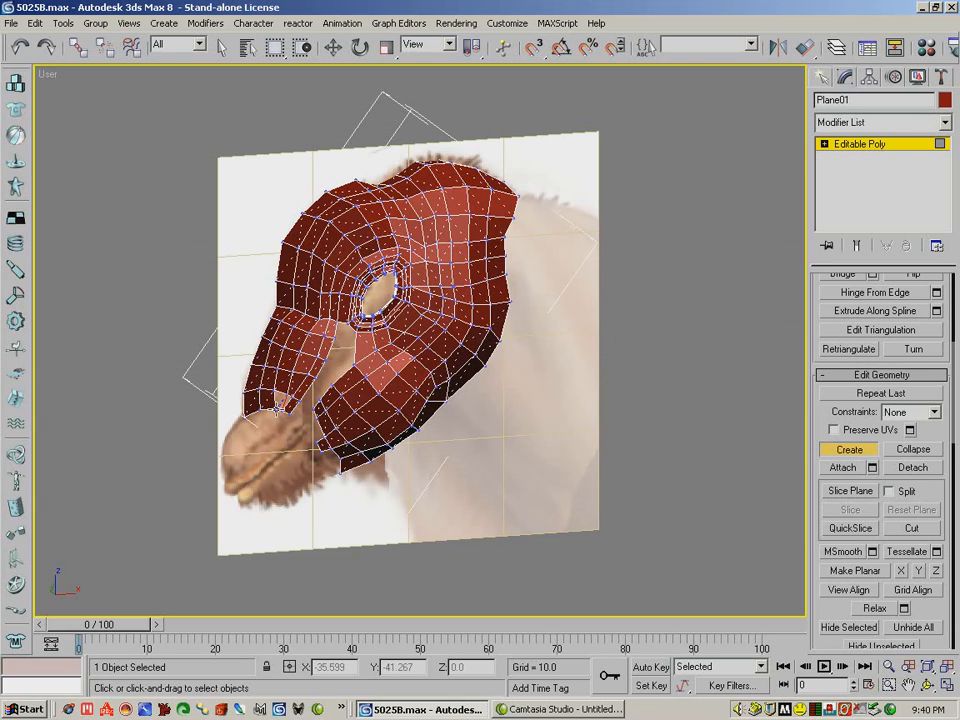
{"action": "left_click", "coordinate": [289, 396]}
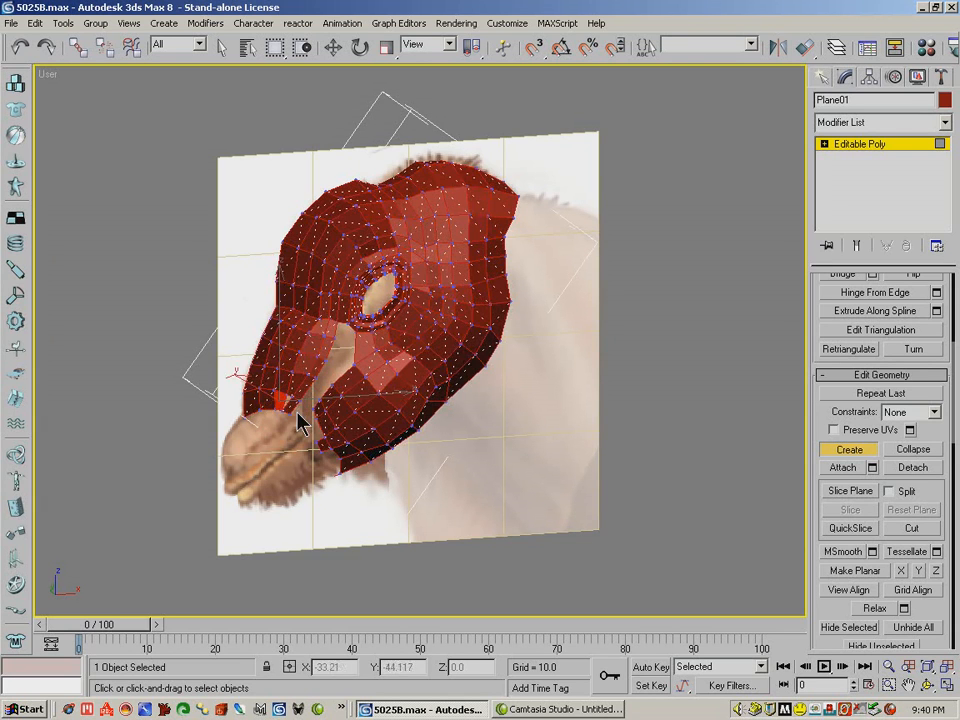
{"action": "left_click", "coordinate": [294, 398]}
{"action": "left_click", "coordinate": [288, 396]}
{"action": "left_click", "coordinate": [287, 408]}
{"action": "left_click", "coordinate": [292, 399]}
{"action": "left_click", "coordinate": [929, 686]}
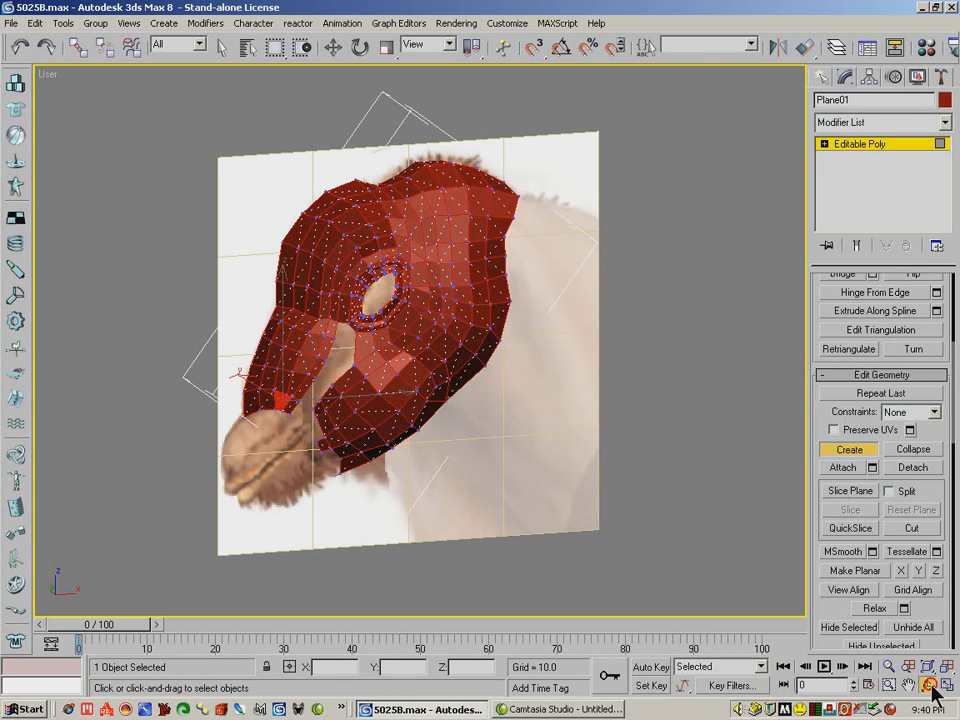
{"action": "left_click_drag", "start_coordinate": [379, 364], "coordinate": [453, 354]}
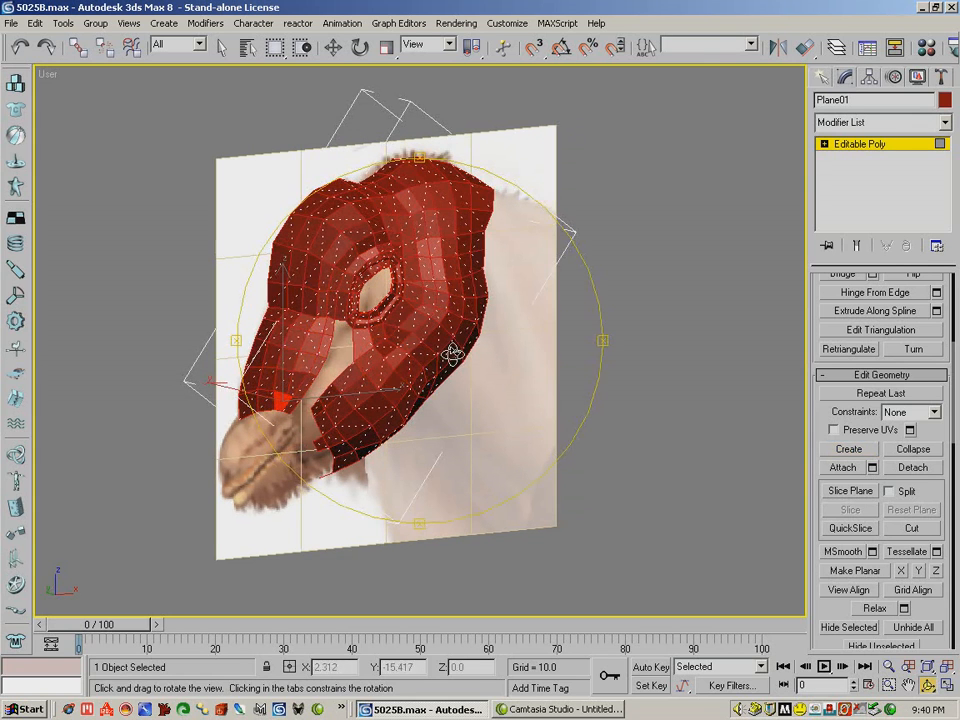
{"action": "left_click", "coordinate": [872, 147]}
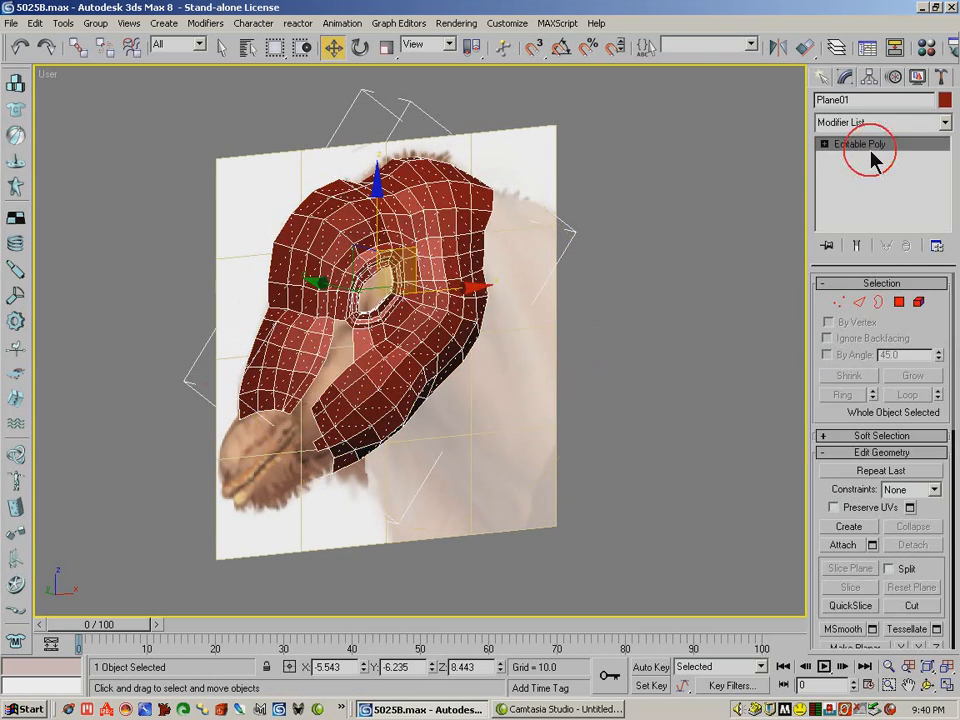
- Select a vertex on the side of the snout strip and enable soft selection with a falloff of 6.498
{"action": "left_click", "coordinate": [928, 685]}
{"action": "left_click_drag", "start_coordinate": [361, 369], "coordinate": [428, 338]}
{"action": "left_click", "coordinate": [838, 301]}
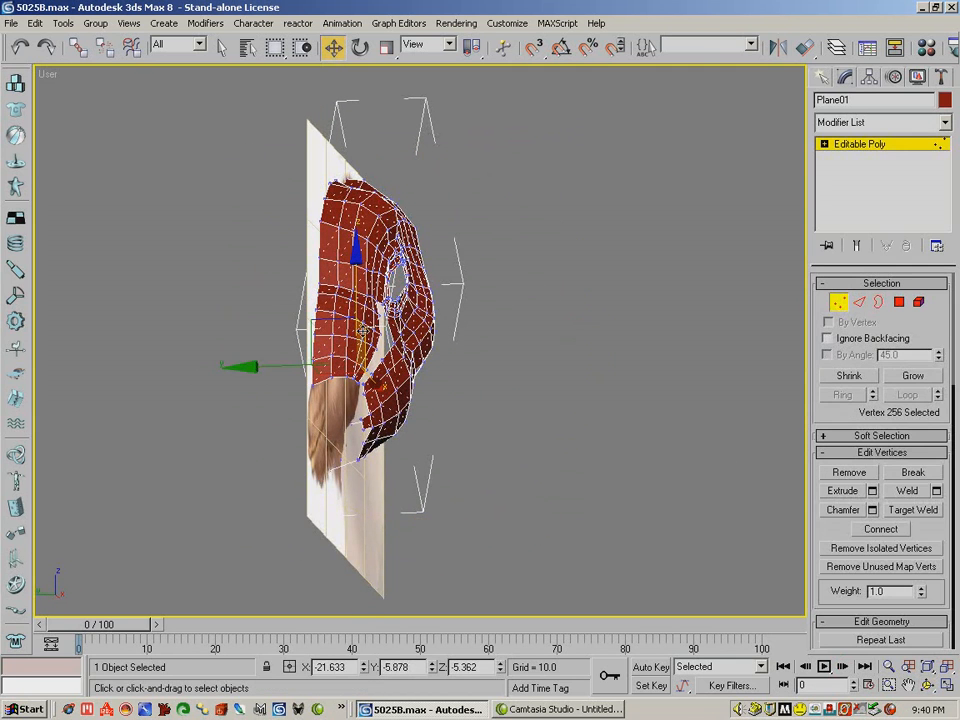
{"action": "left_click", "coordinate": [358, 320]}
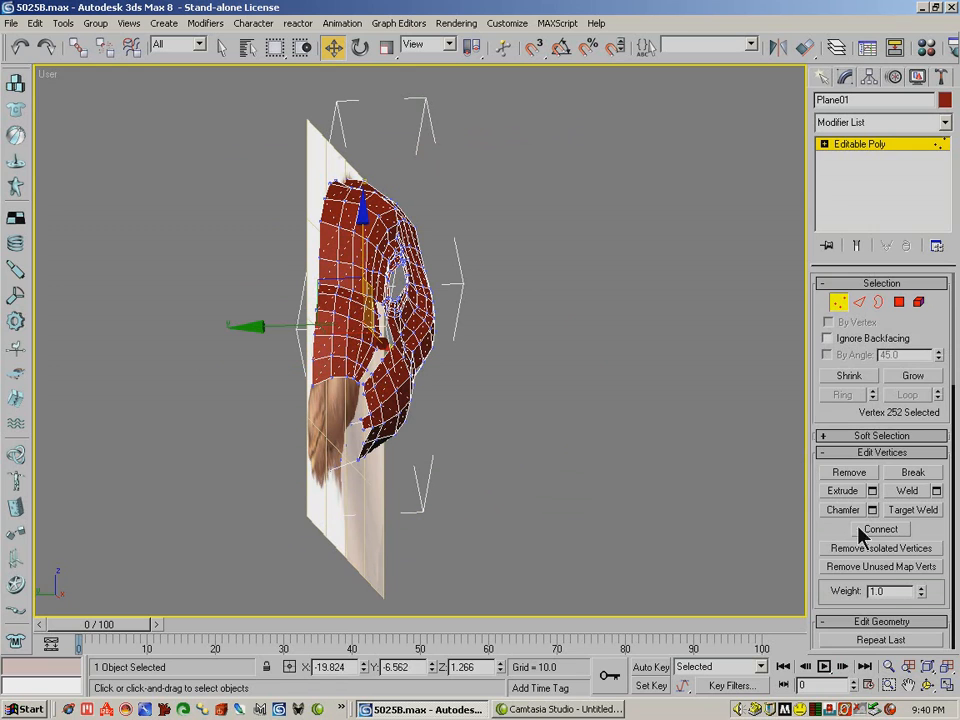
{"action": "left_click", "coordinate": [850, 436]}
{"action": "left_click", "coordinate": [826, 297]}
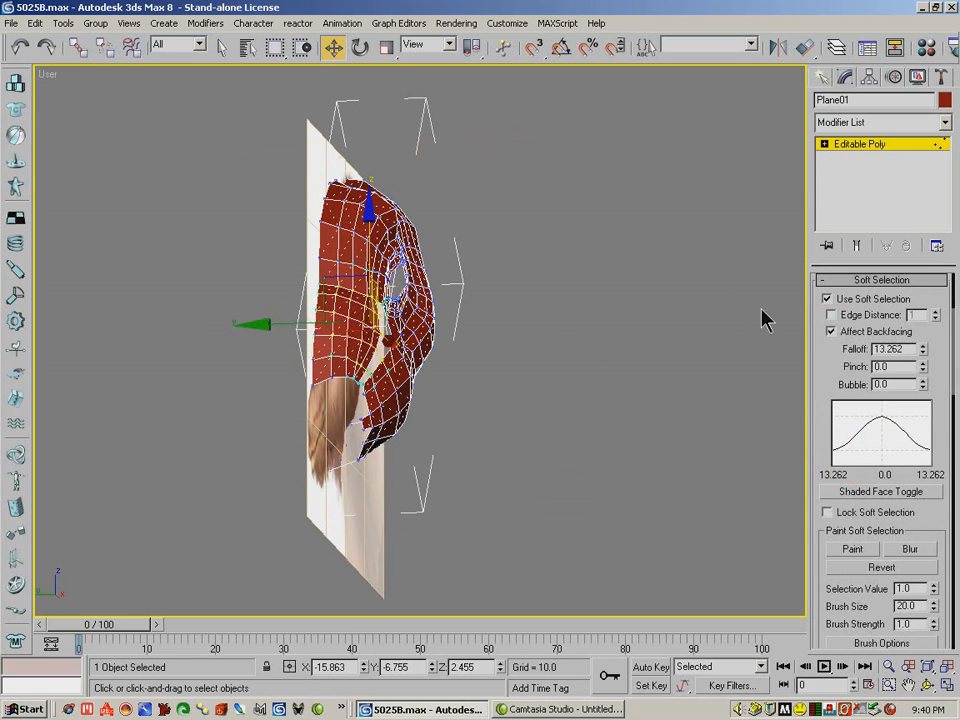
{"action": "left_click_drag", "start_coordinate": [923, 350], "coordinate": [926, 387]}
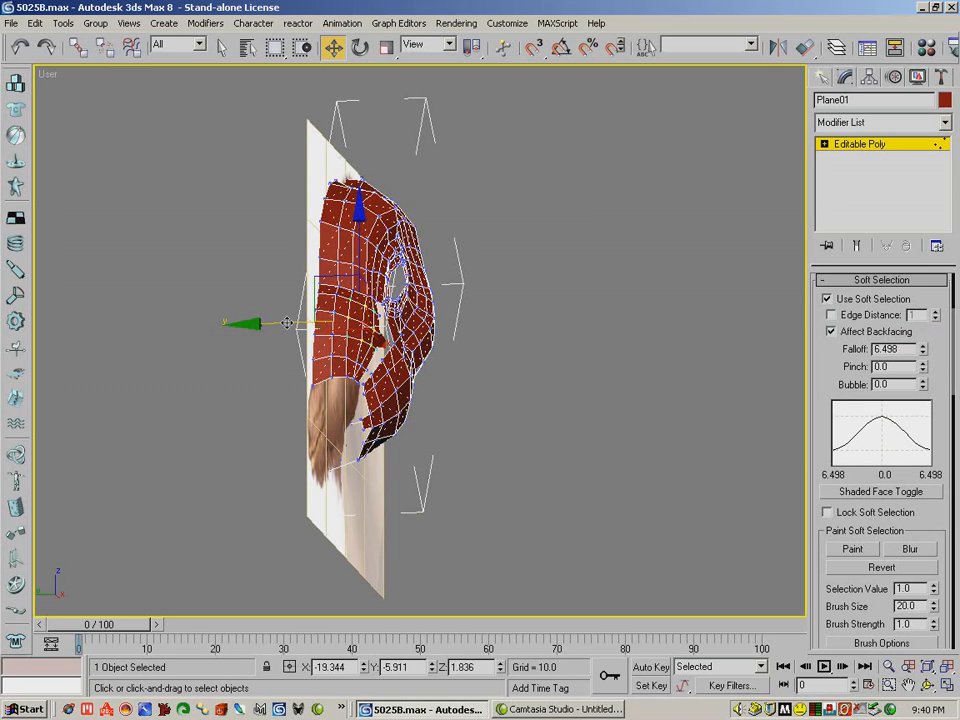
- Move the soft-selected vertices near the top of the snout strip inward and upward to round the bridge of the nose
{"action": "left_click_drag", "start_coordinate": [288, 322], "coordinate": [292, 322]}
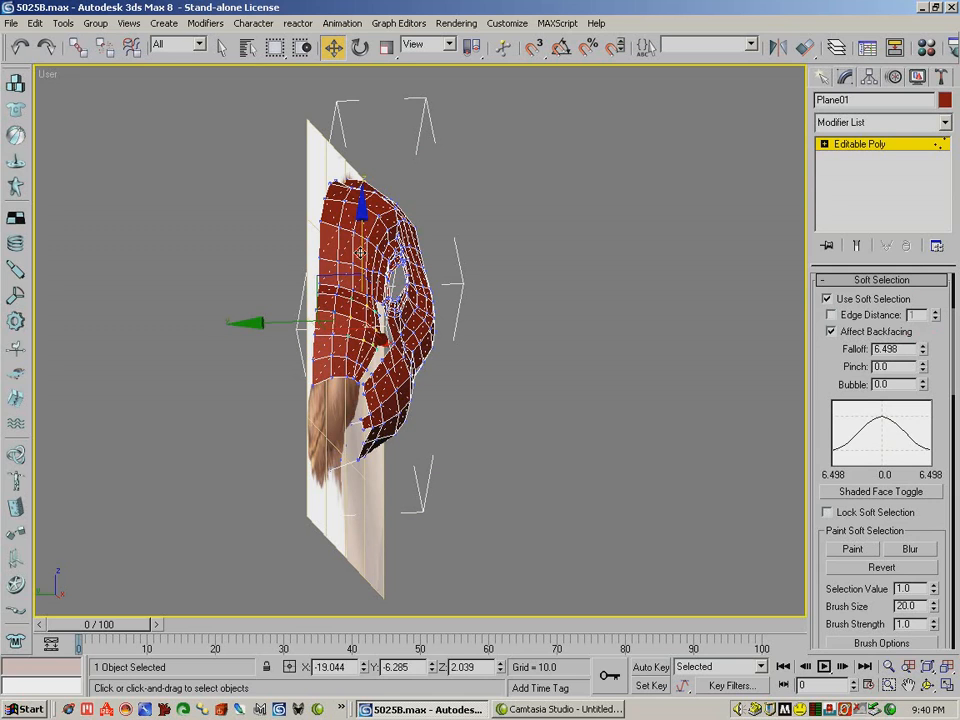
{"action": "mouse_move", "coordinate": [360, 252]}
{"action": "left_mouse_down"}
{"action": "mouse_move", "coordinate": [356, 264]}
{"action": "mouse_move", "coordinate": [351, 238]}
{"action": "left_mouse_up"}
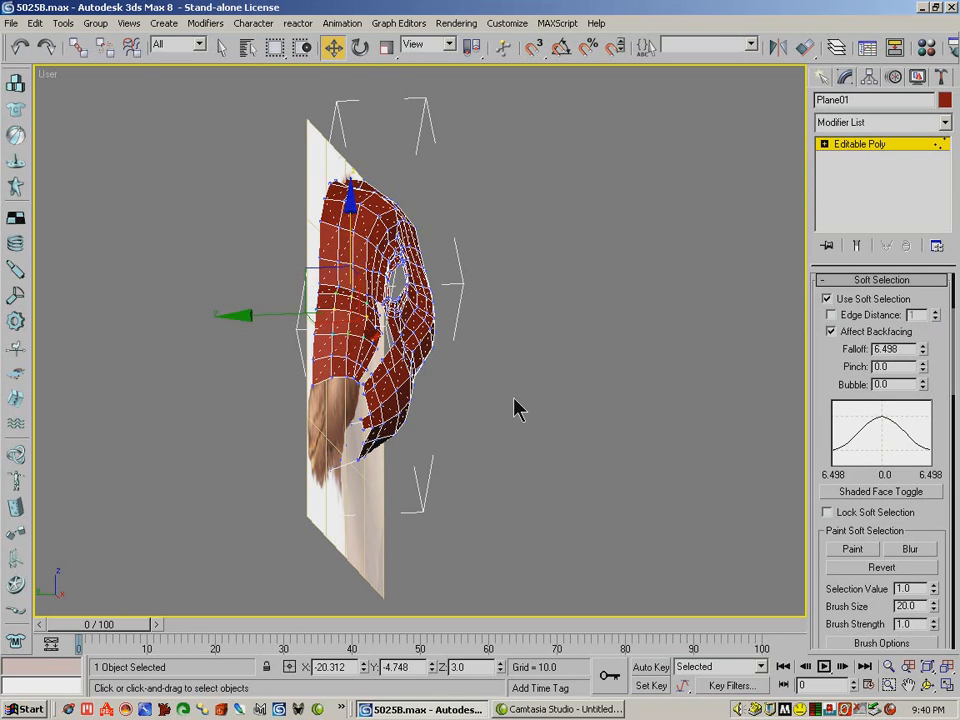
{"action": "left_click", "coordinate": [927, 685]}
{"action": "left_click_drag", "start_coordinate": [467, 369], "coordinate": [371, 114]}
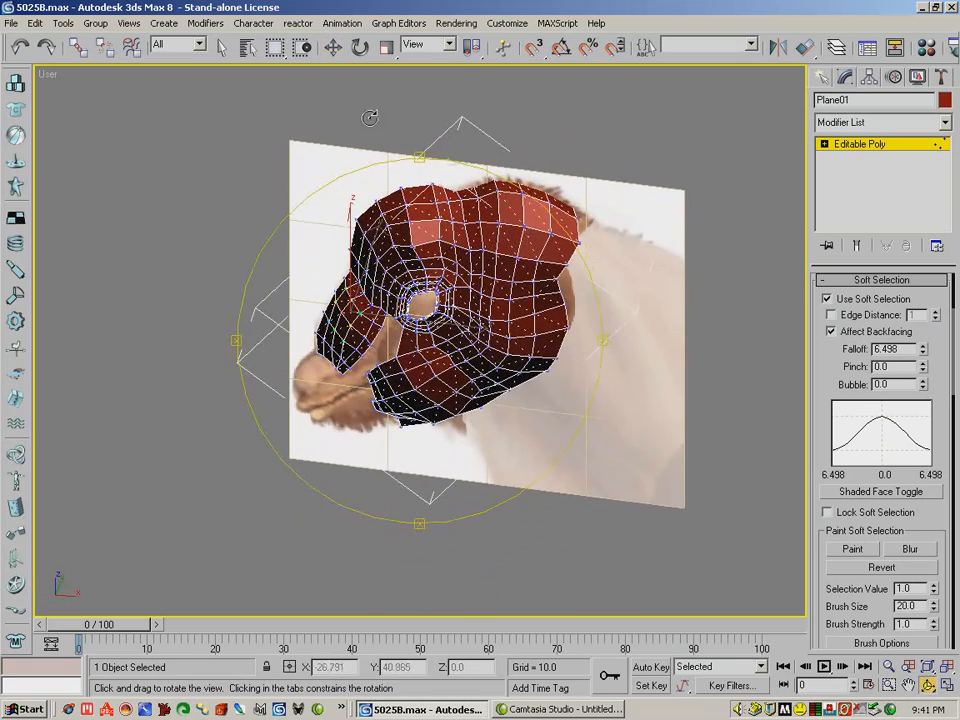
{"action": "left_click", "coordinate": [336, 47]}
{"action": "left_click_drag", "start_coordinate": [338, 245], "coordinate": [337, 241]}
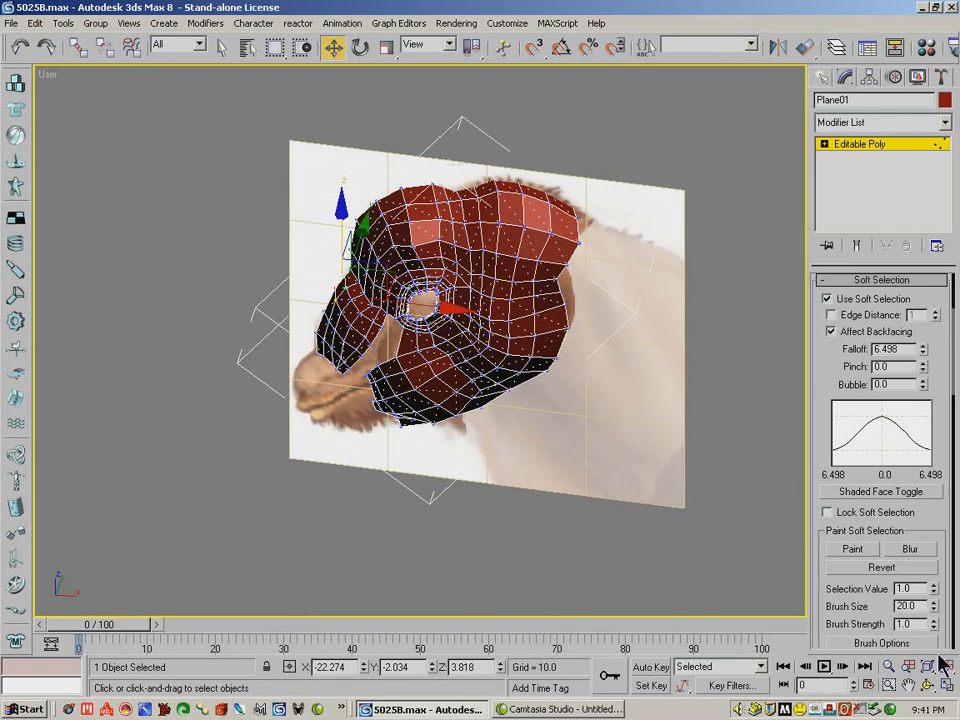
- Adjust the vertices in the middle of the snout strip with soft selection, and undo the last change
{"action": "left_click", "coordinate": [928, 685]}
{"action": "left_click_drag", "start_coordinate": [420, 300], "coordinate": [413, 115]}
{"action": "left_click", "coordinate": [333, 47]}
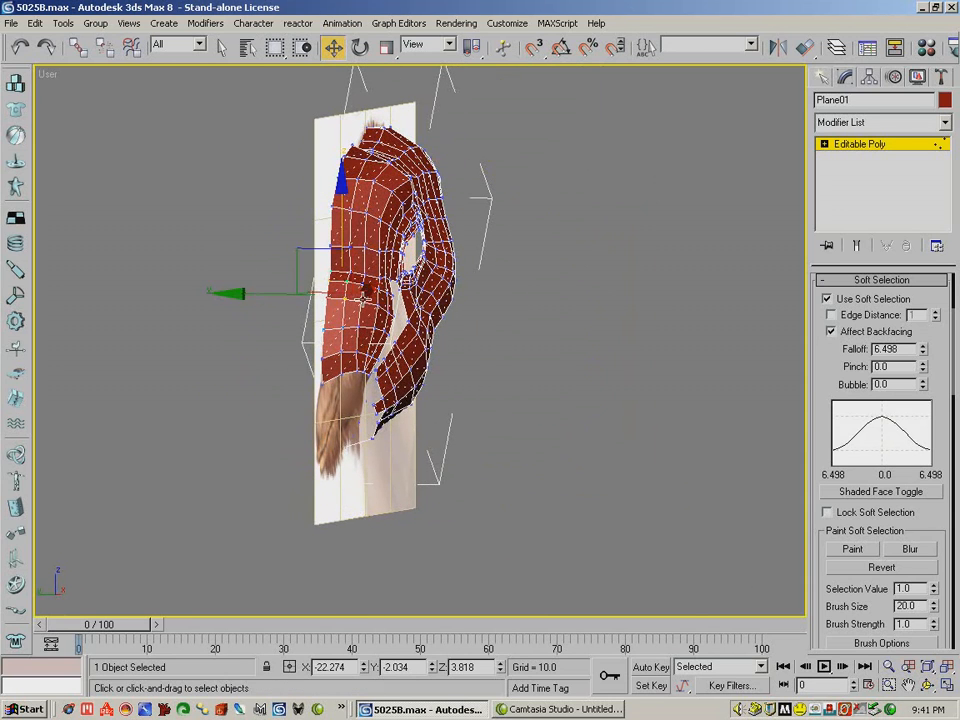
{"action": "left_click", "coordinate": [363, 297]}
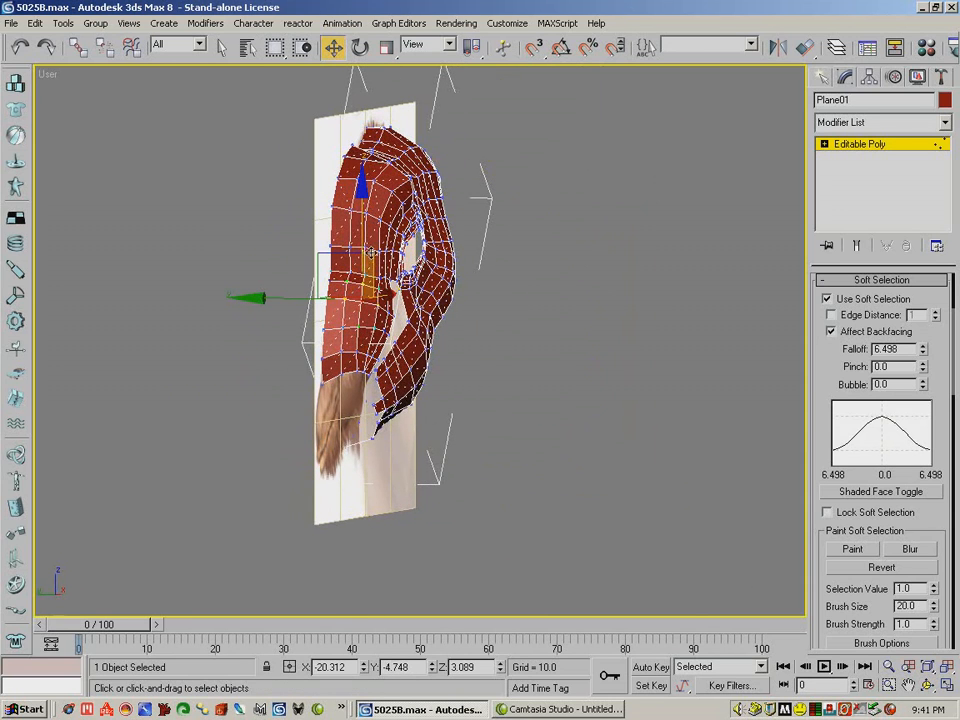
{"action": "left_click", "coordinate": [357, 324]}
{"action": "left_click", "coordinate": [353, 317]}
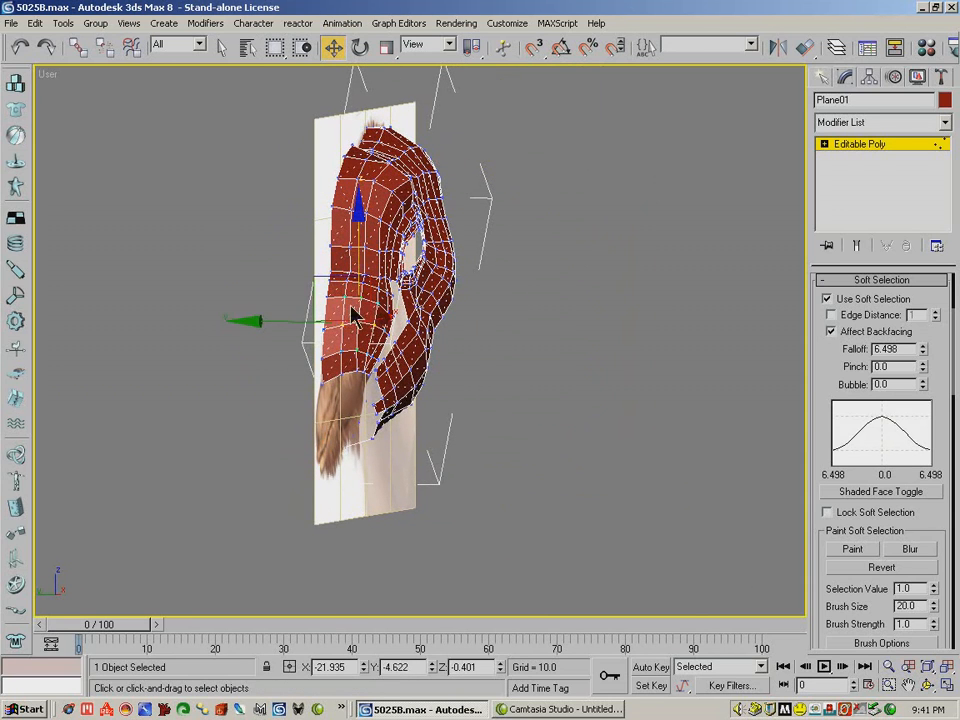
{"action": "left_click", "coordinate": [348, 265]}
{"action": "key", "text": "ctrl+z"}
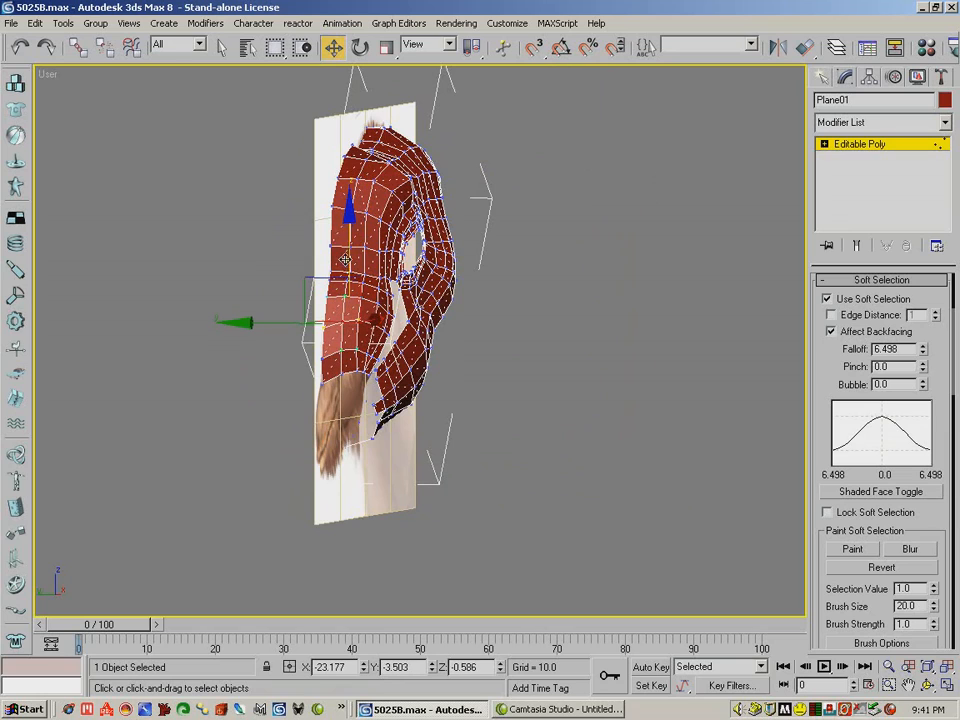
- Reposition the soft-selected vertex on the snout strip to smooth its side contour
{"action": "left_click", "coordinate": [930, 687]}
{"action": "left_click_drag", "start_coordinate": [449, 317], "coordinate": [360, 161]}
{"action": "left_click", "coordinate": [331, 48]}
{"action": "left_click_drag", "start_coordinate": [371, 282], "coordinate": [399, 274]}
- Move the vertex one row above the snout strip's lower edge to about X -24.16, Y -3.60, Z -5.06
{"action": "left_click", "coordinate": [927, 685]}
{"action": "left_click_drag", "start_coordinate": [470, 250], "coordinate": [476, 352]}
{"action": "left_click_drag", "start_coordinate": [415, 340], "coordinate": [527, 287]}
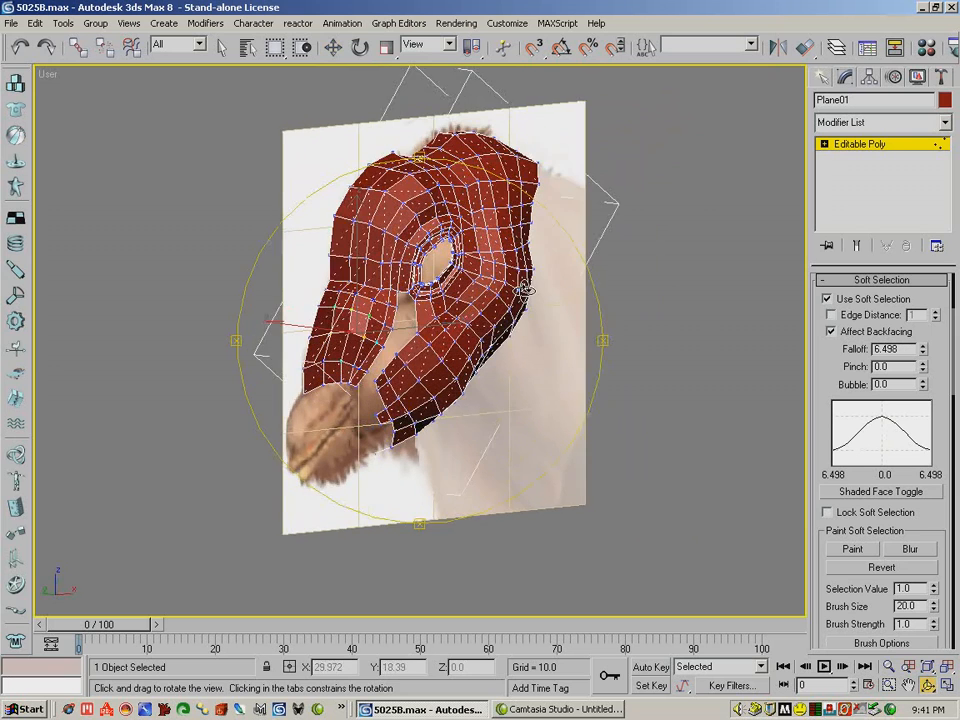
{"action": "left_click", "coordinate": [334, 48]}
{"action": "left_click", "coordinate": [338, 363]}
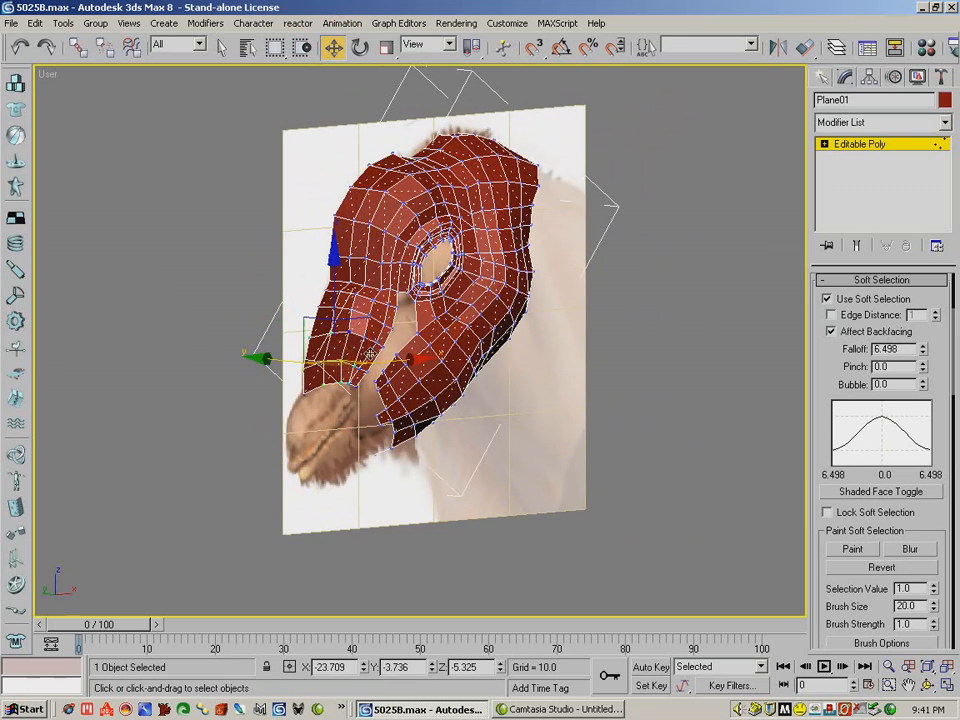
{"action": "left_click", "coordinate": [385, 360]}
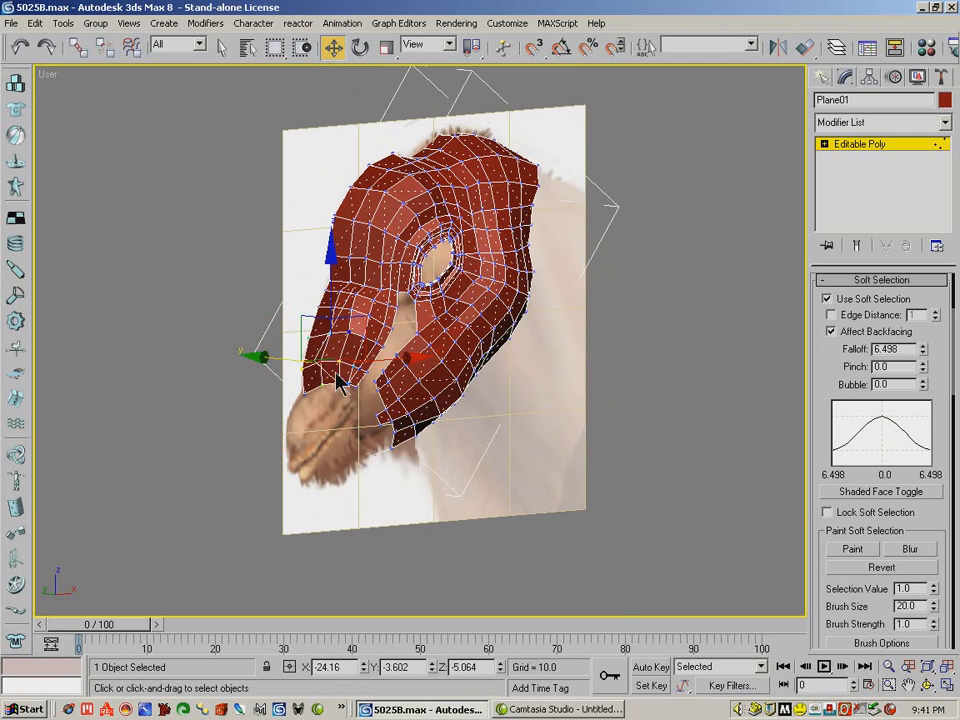
- Nudge the middle and front vertices of the snout strip to even out the flow of its edges
{"action": "left_click_drag", "start_coordinate": [340, 361], "coordinate": [296, 357]}
{"action": "left_click_drag", "start_coordinate": [399, 356], "coordinate": [397, 356]}
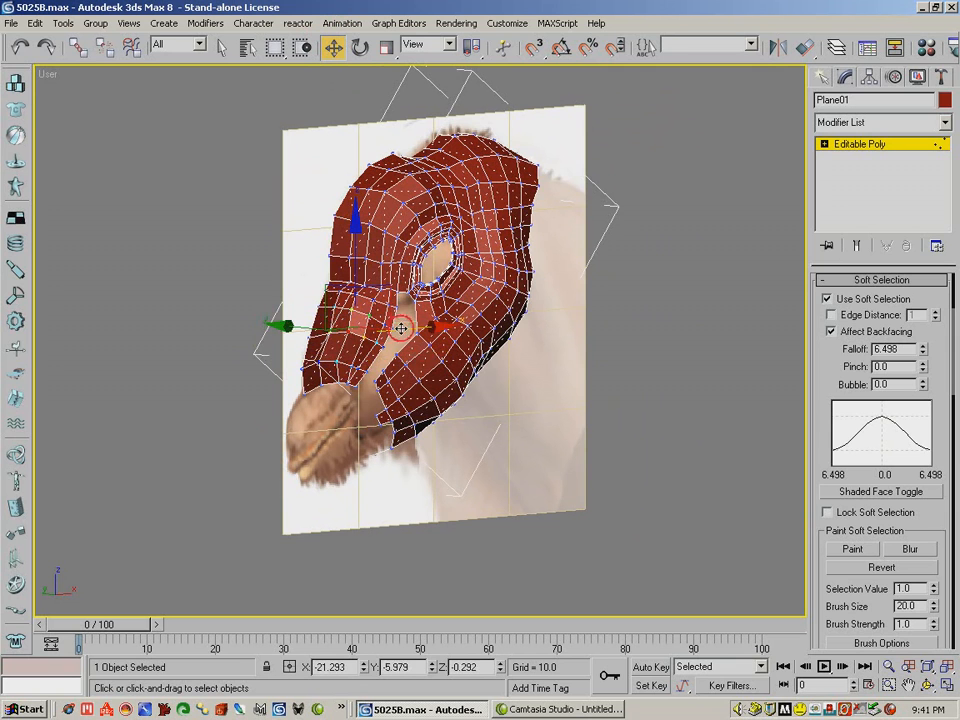
{"action": "left_click_drag", "start_coordinate": [398, 328], "coordinate": [395, 331]}
{"action": "left_click", "coordinate": [334, 330]}
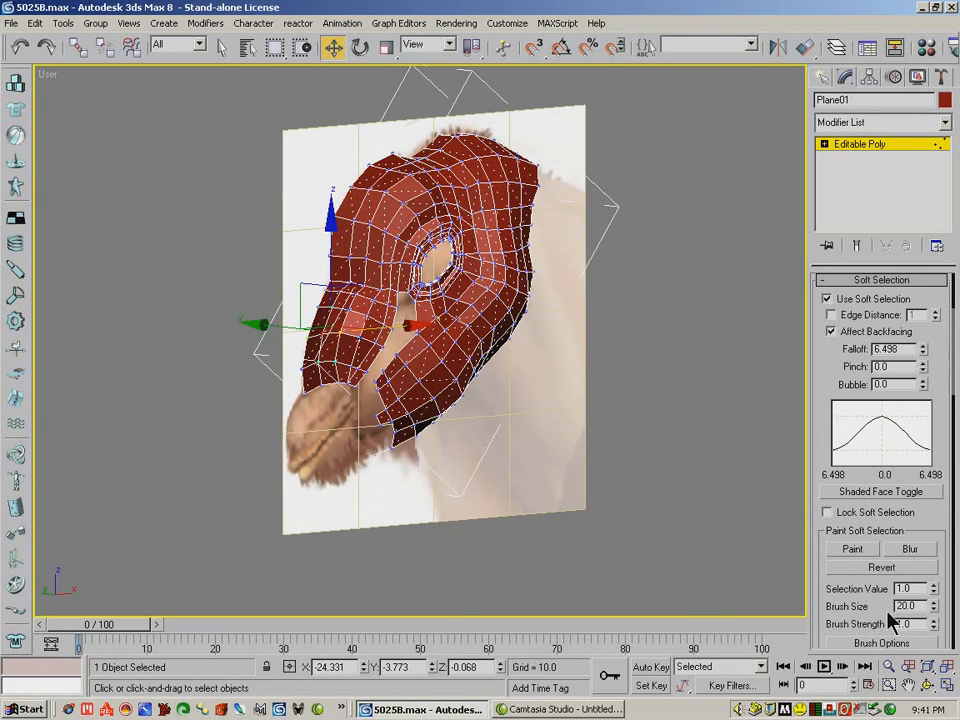
- Select the snout strip's border edges along the gap beside the cheek, and turn off soft selection
{"action": "left_click", "coordinate": [927, 685]}
{"action": "left_click_drag", "start_coordinate": [480, 320], "coordinate": [347, 397]}
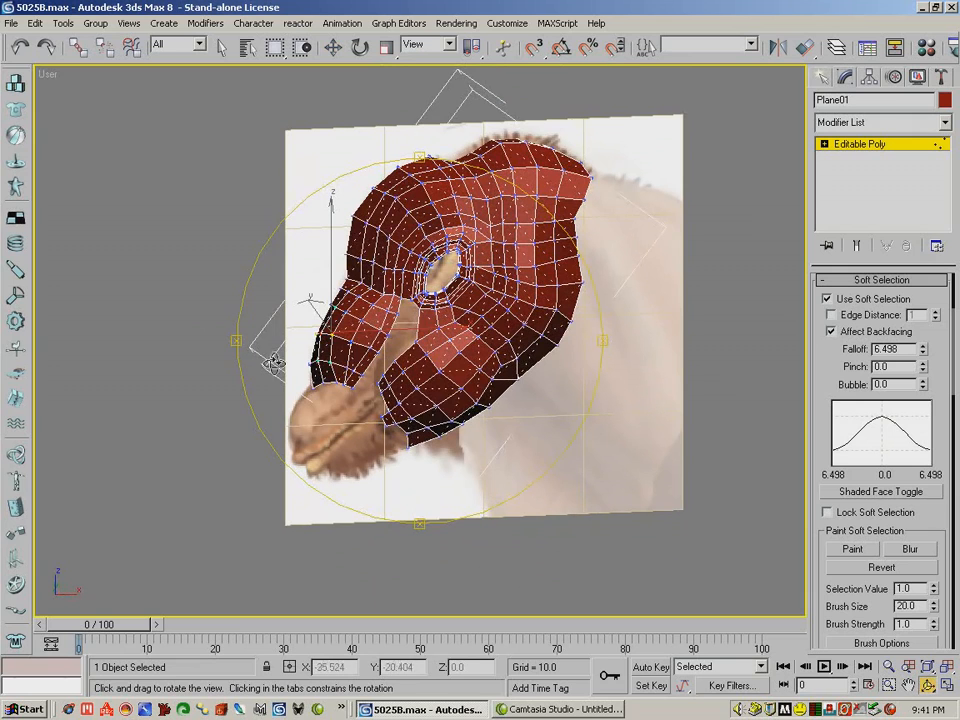
{"action": "left_click", "coordinate": [825, 145]}
{"action": "left_click", "coordinate": [855, 158]}
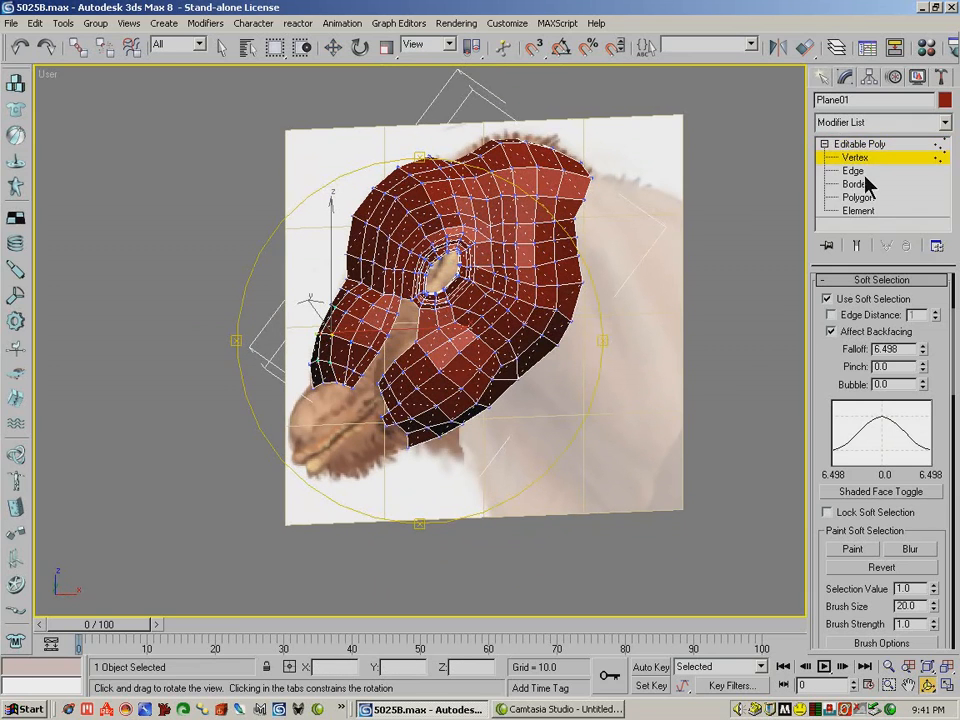
{"action": "left_click", "coordinate": [853, 171]}
{"action": "key", "text": "w"}
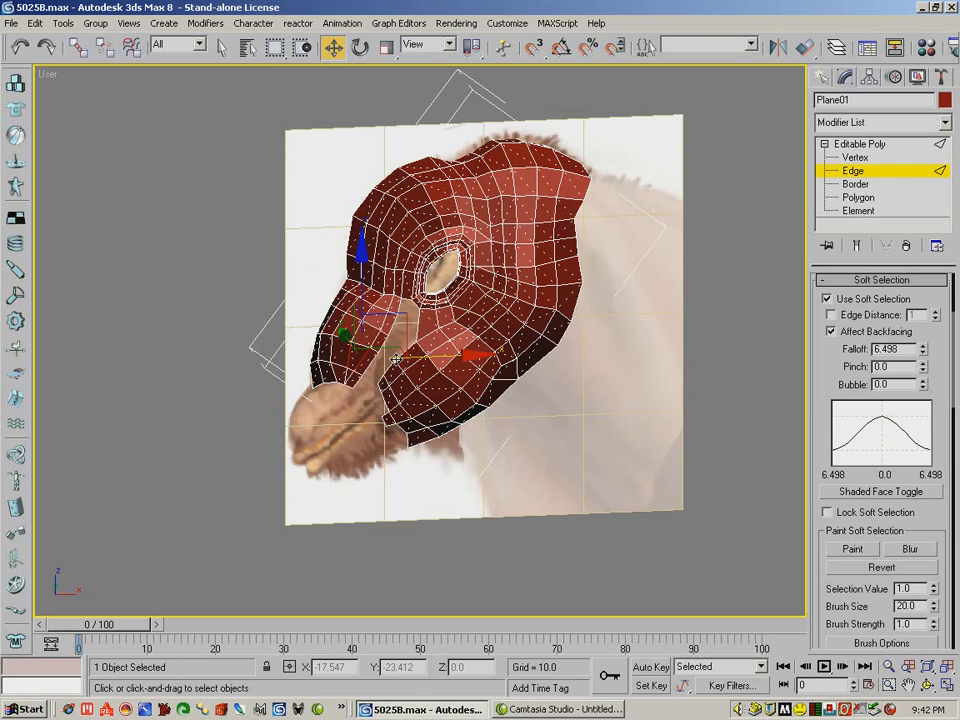
{"action": "left_click", "coordinate": [406, 300]}
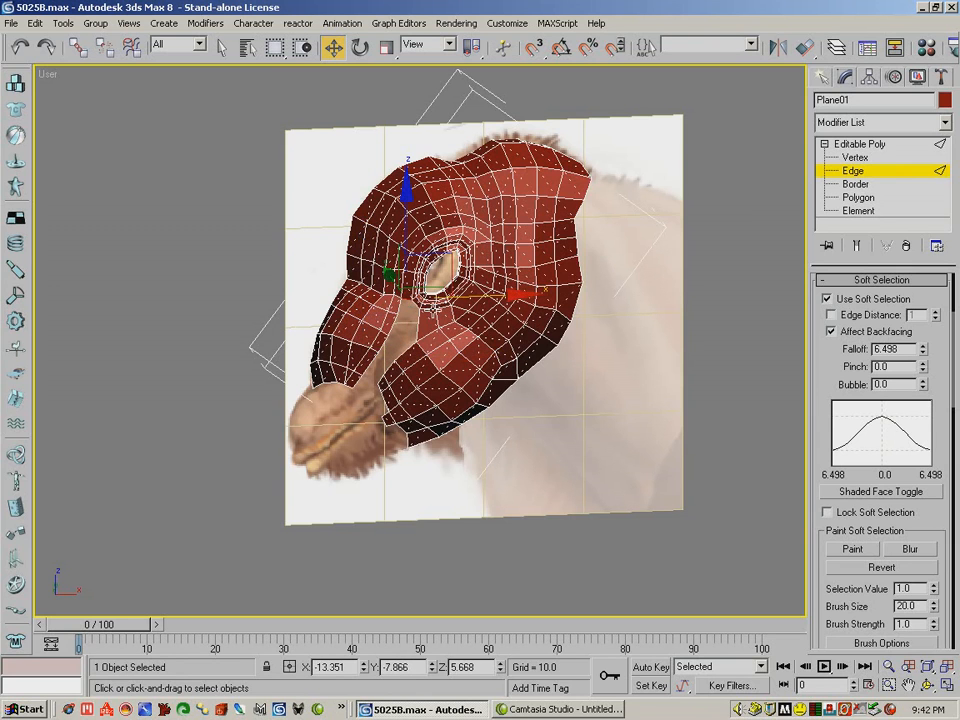
{"action": "left_click_drag", "start_coordinate": [451, 257], "coordinate": [449, 263]}
{"action": "left_click", "coordinate": [20, 46]}
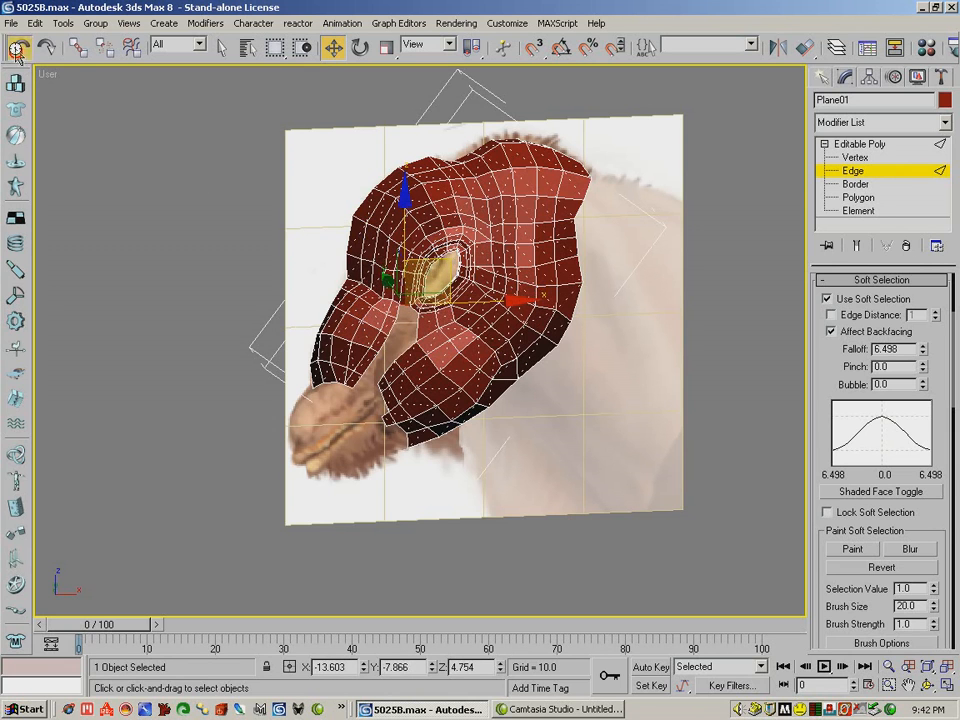
{"action": "left_click", "coordinate": [827, 299]}
{"action": "left_click", "coordinate": [827, 281]}
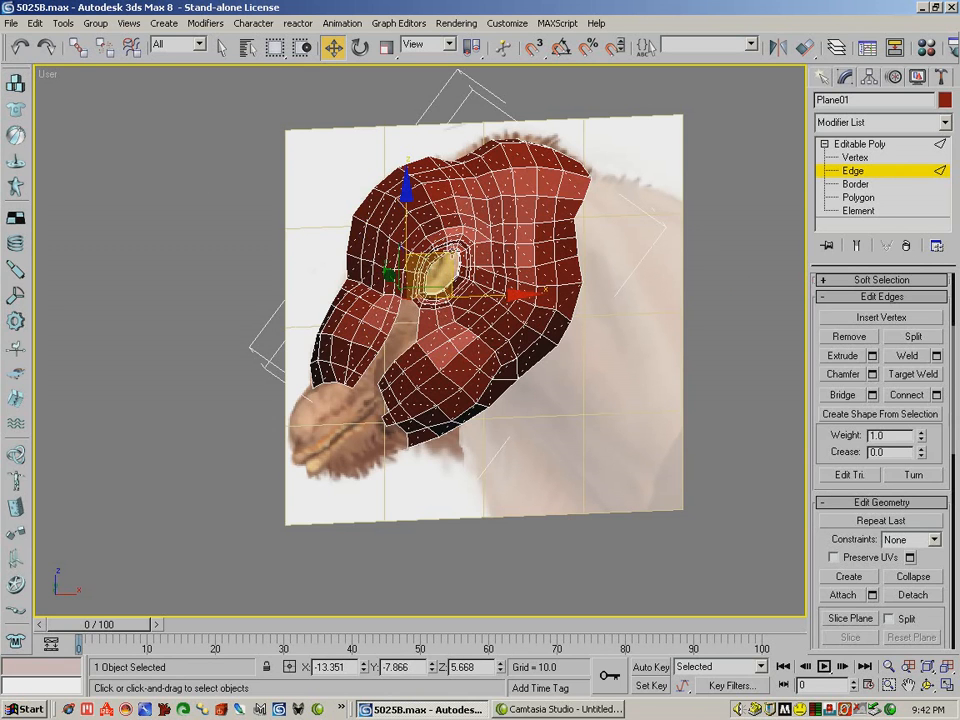
- Extend the snout strip's gap-side border toward the cheek with a new row of faces, and target-weld its adjoining vertices
{"action": "left_click_drag", "start_coordinate": [450, 256], "coordinate": [381, 372]}
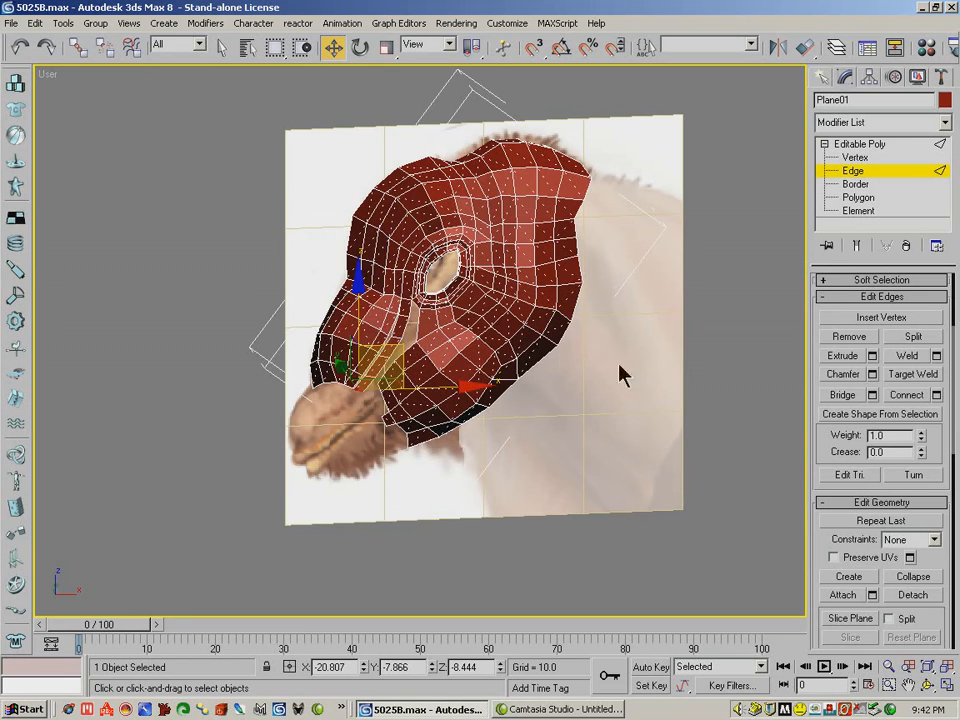
{"action": "left_click", "coordinate": [359, 47]}
{"action": "left_click_drag", "start_coordinate": [424, 312], "coordinate": [489, 290]}
{"action": "left_click", "coordinate": [407, 334]}
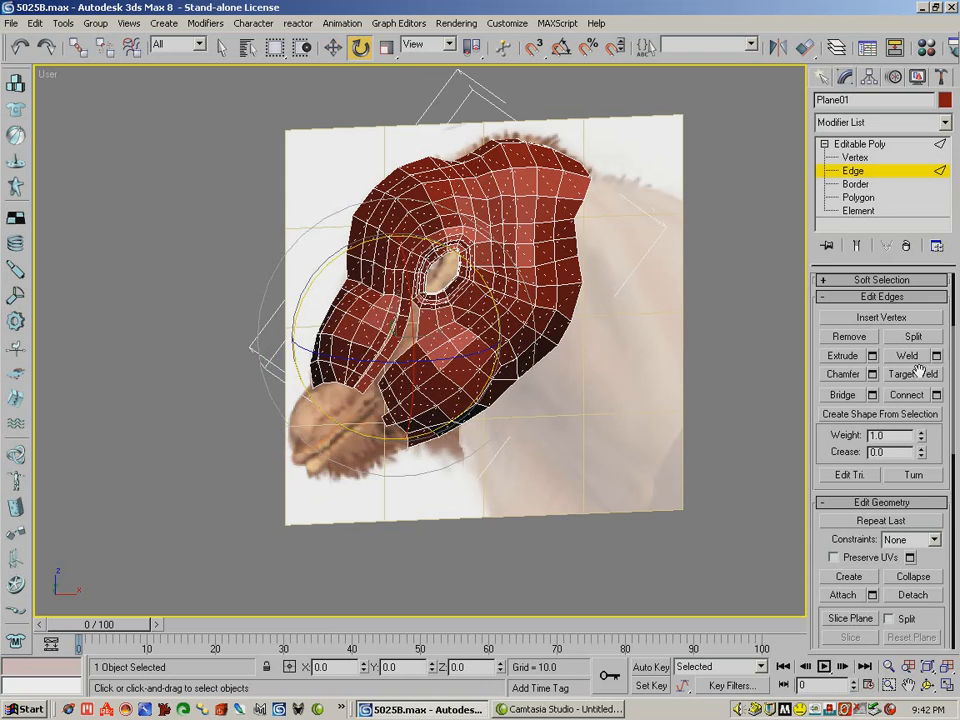
{"action": "left_click", "coordinate": [855, 158]}
{"action": "left_click", "coordinate": [913, 510]}
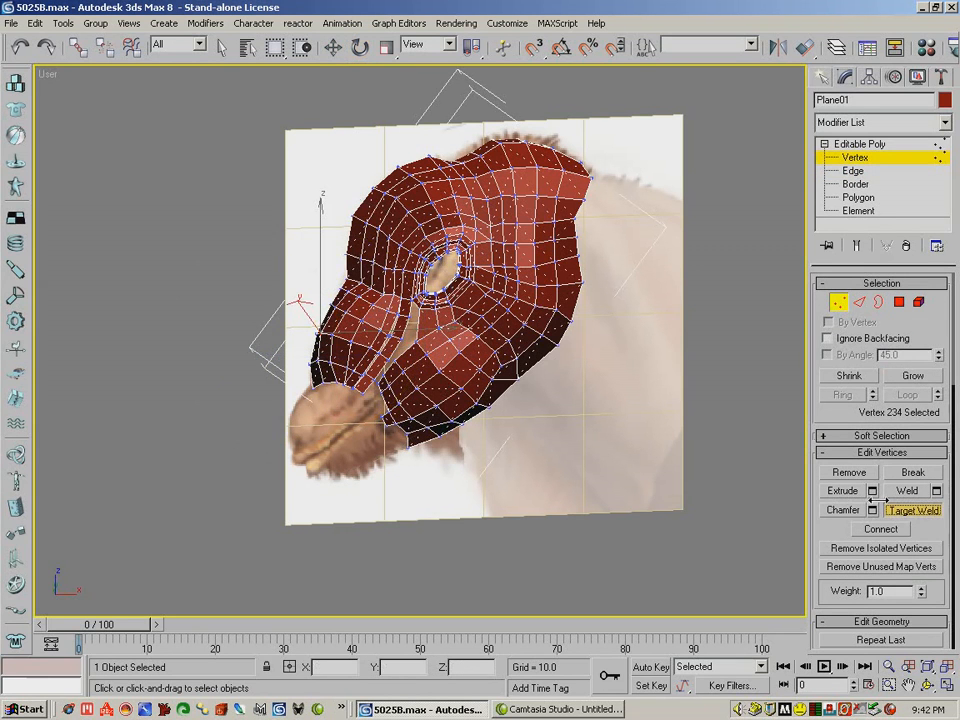
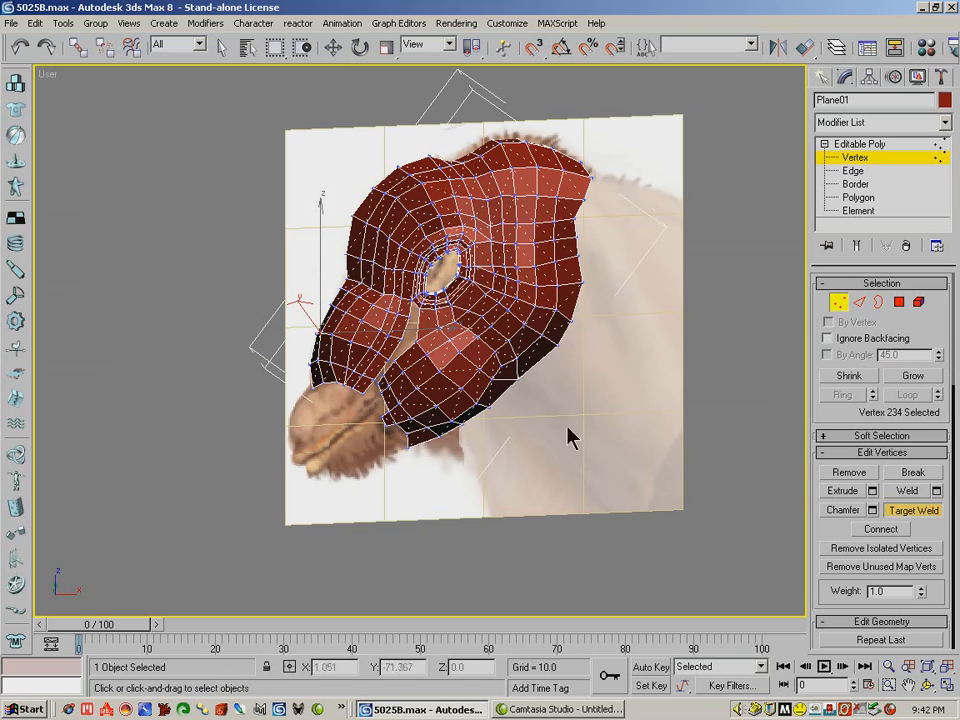
- Move the lower two vertices of the new row's free edge along Y to follow the side of the snout
{"action": "key", "text": "ctrl+r"}
{"action": "left_click_drag", "start_coordinate": [700, 382], "coordinate": [540, 320]}
{"action": "left_click", "coordinate": [333, 48]}
{"action": "left_click", "coordinate": [366, 396]}
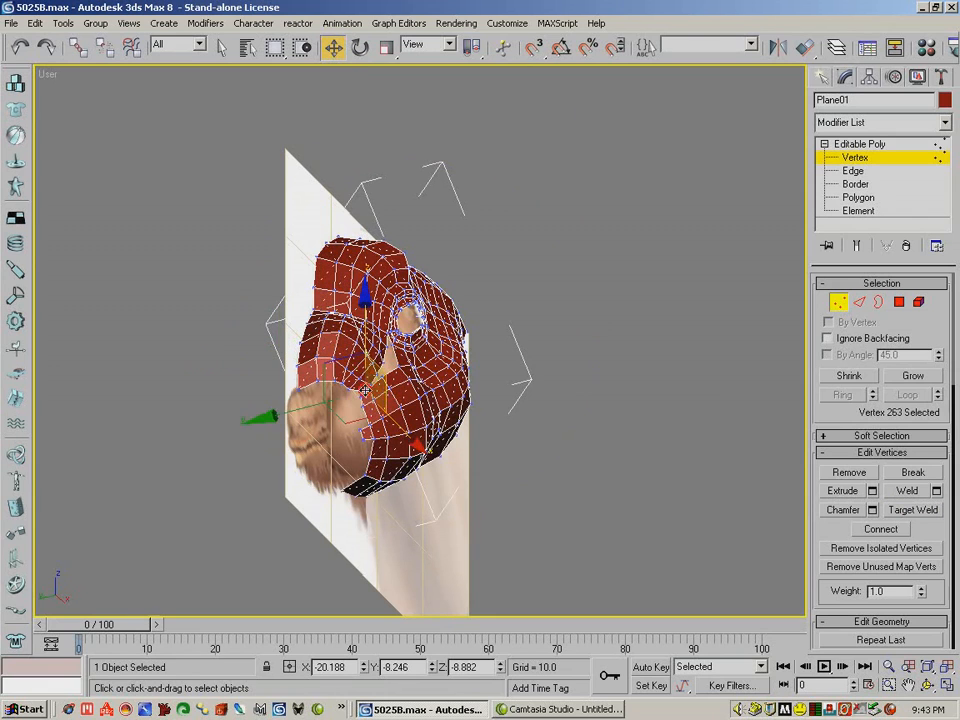
{"action": "left_click_drag", "start_coordinate": [324, 404], "coordinate": [341, 405]}
{"action": "left_click", "coordinate": [319, 401]}
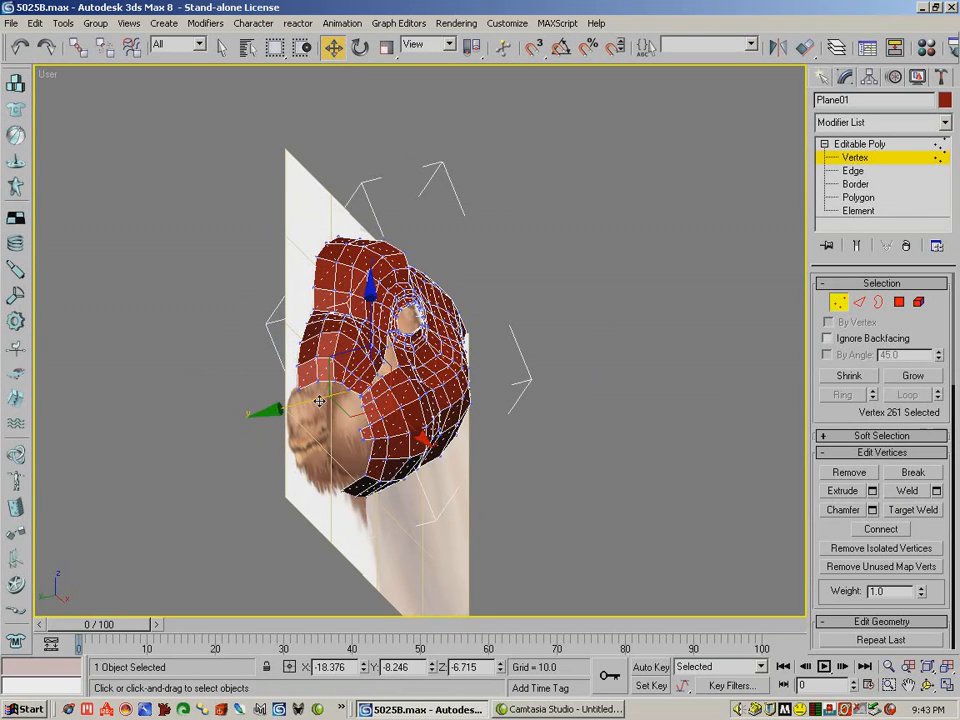
- Shift the upper vertices of the new row's free edge along Y to smooth the curve up toward the eye
{"action": "left_click", "coordinate": [929, 686]}
{"action": "left_click_drag", "start_coordinate": [246, 418], "coordinate": [329, 287]}
{"action": "left_click", "coordinate": [333, 48]}
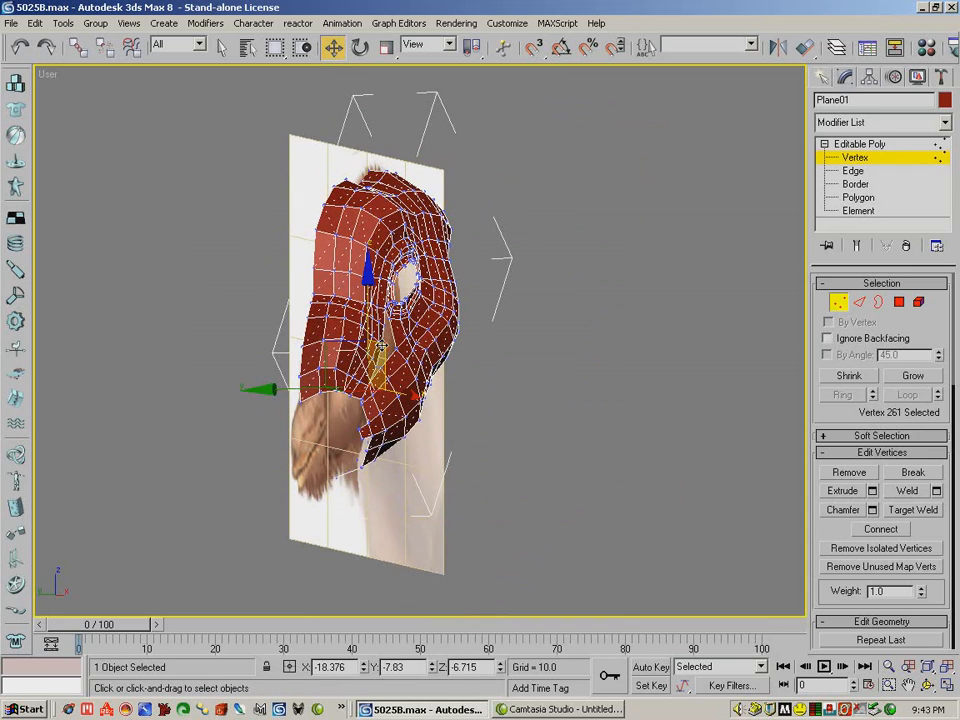
{"action": "left_click", "coordinate": [381, 349]}
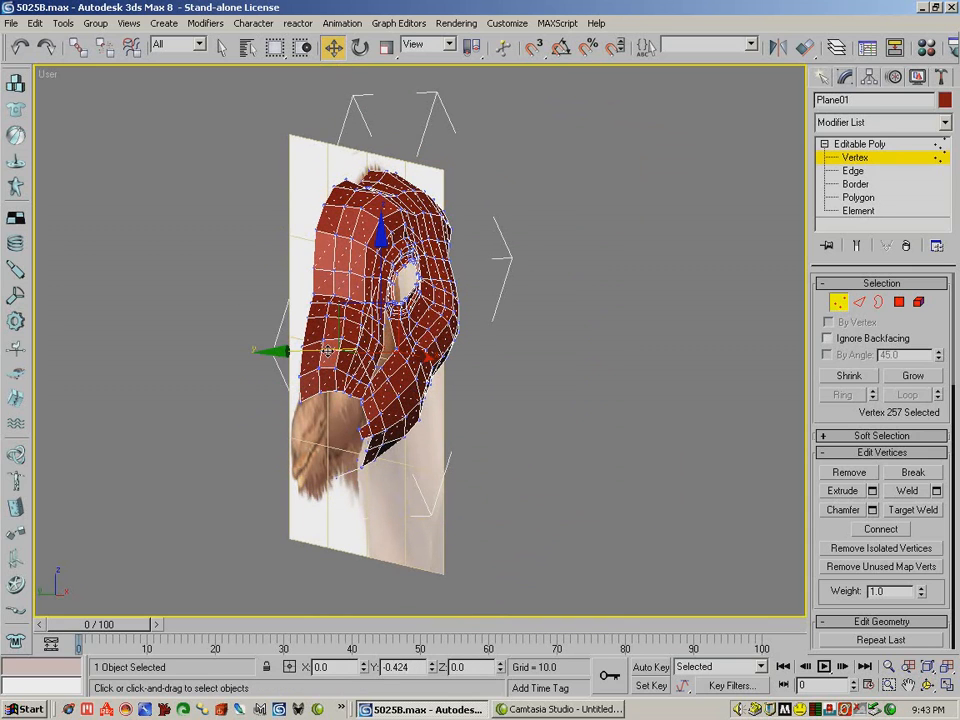
{"action": "mouse_move", "coordinate": [331, 350]}
{"action": "left_mouse_down"}
{"action": "mouse_move", "coordinate": [368, 380]}
{"action": "mouse_move", "coordinate": [325, 370]}
{"action": "left_mouse_up"}
{"action": "left_click", "coordinate": [316, 369]}
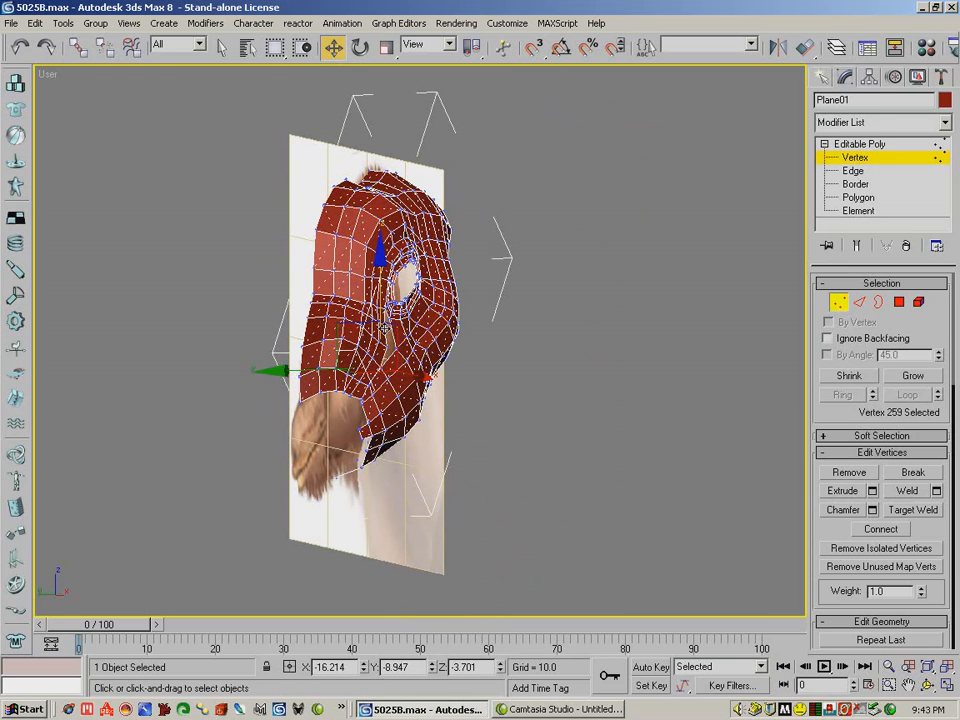
{"action": "left_click", "coordinate": [330, 330]}
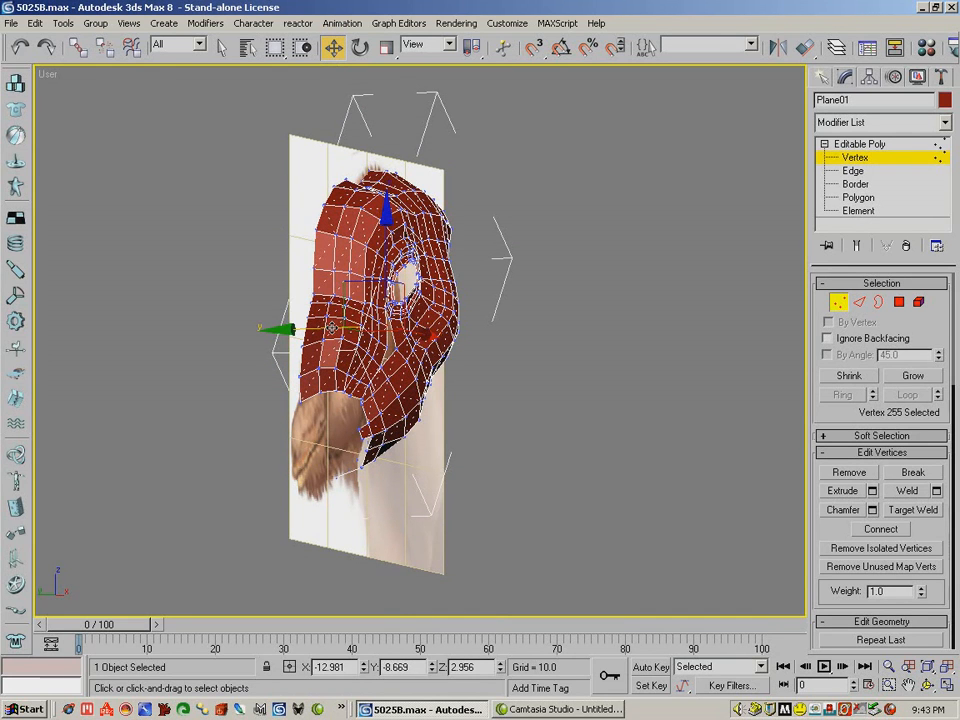
{"action": "left_click", "coordinate": [928, 685]}
{"action": "left_click_drag", "start_coordinate": [460, 395], "coordinate": [349, 427]}
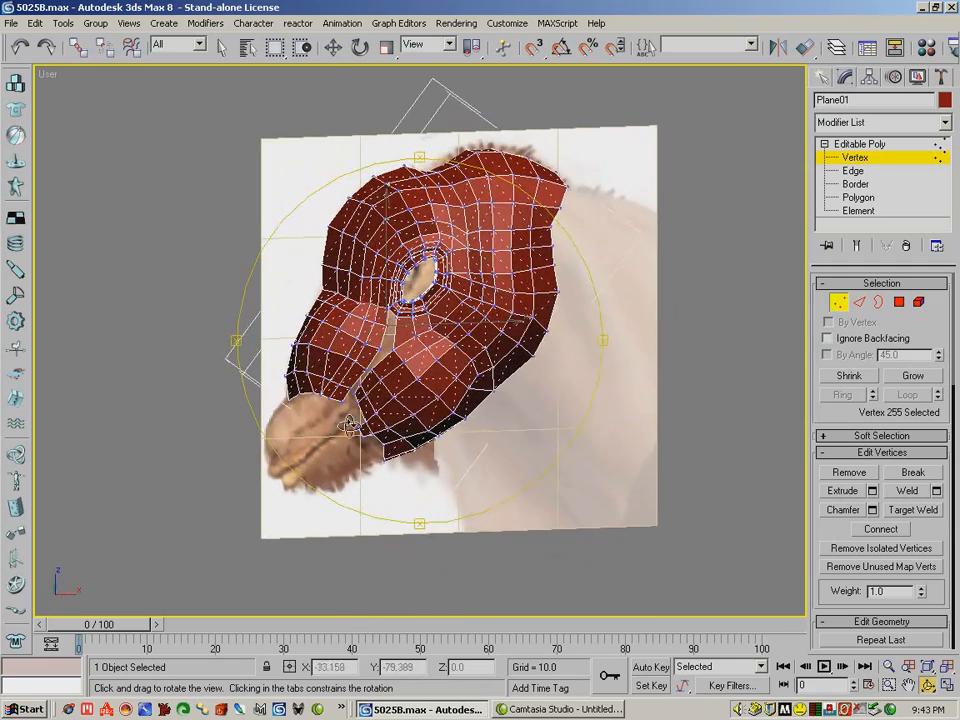
{"action": "left_click_drag", "start_coordinate": [468, 353], "coordinate": [454, 355]}
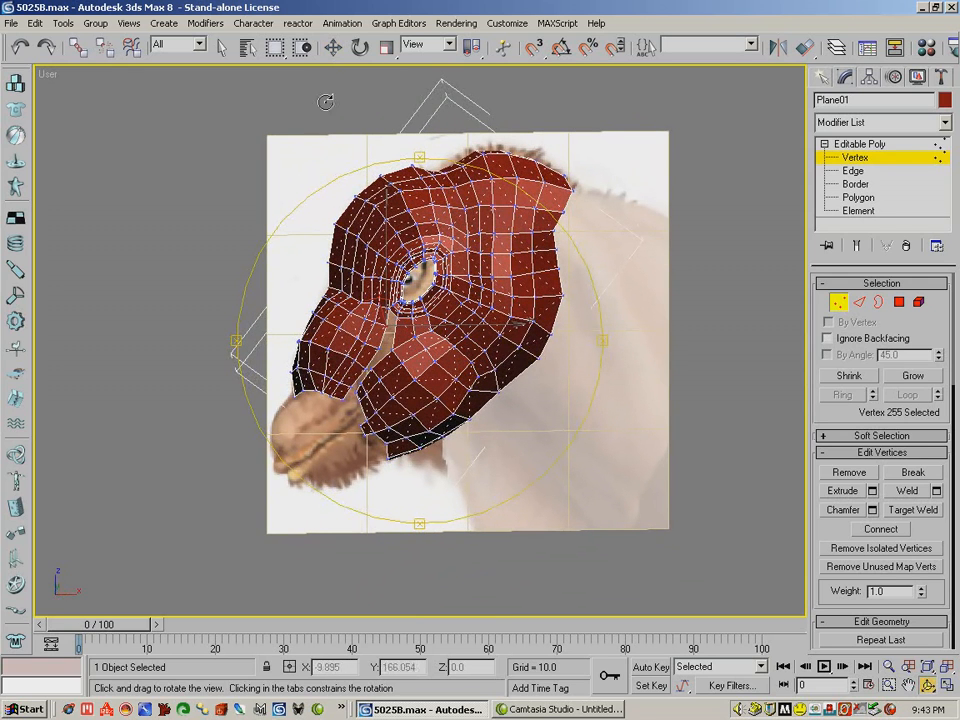
{"action": "left_click", "coordinate": [222, 47]}
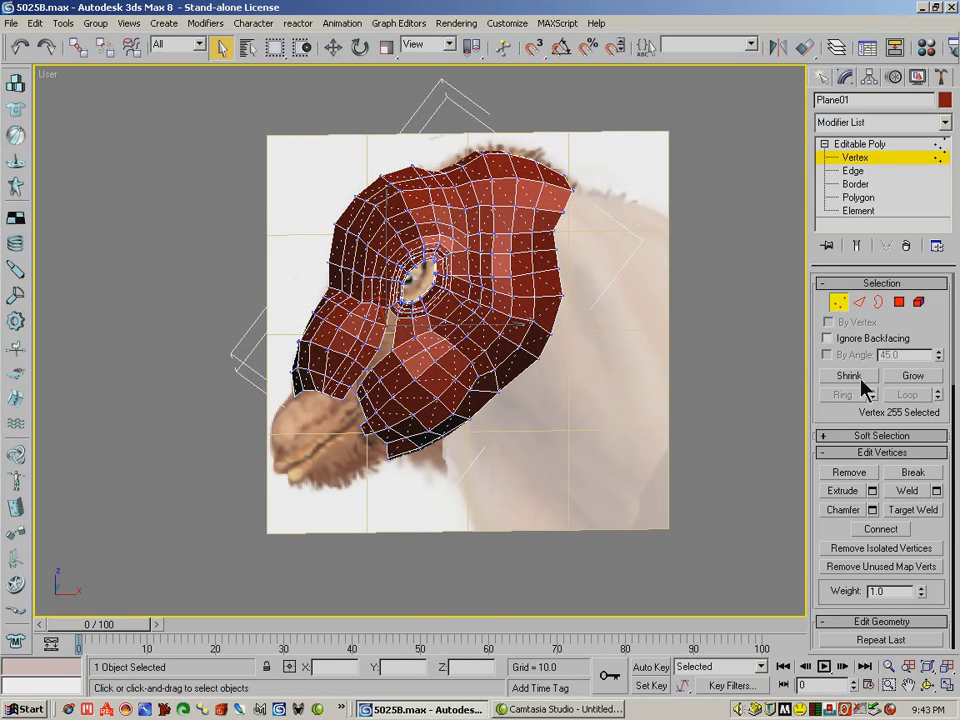
{"action": "scroll", "coordinate": [935, 500], "scroll_direction": "down", "scroll_amount": 3}
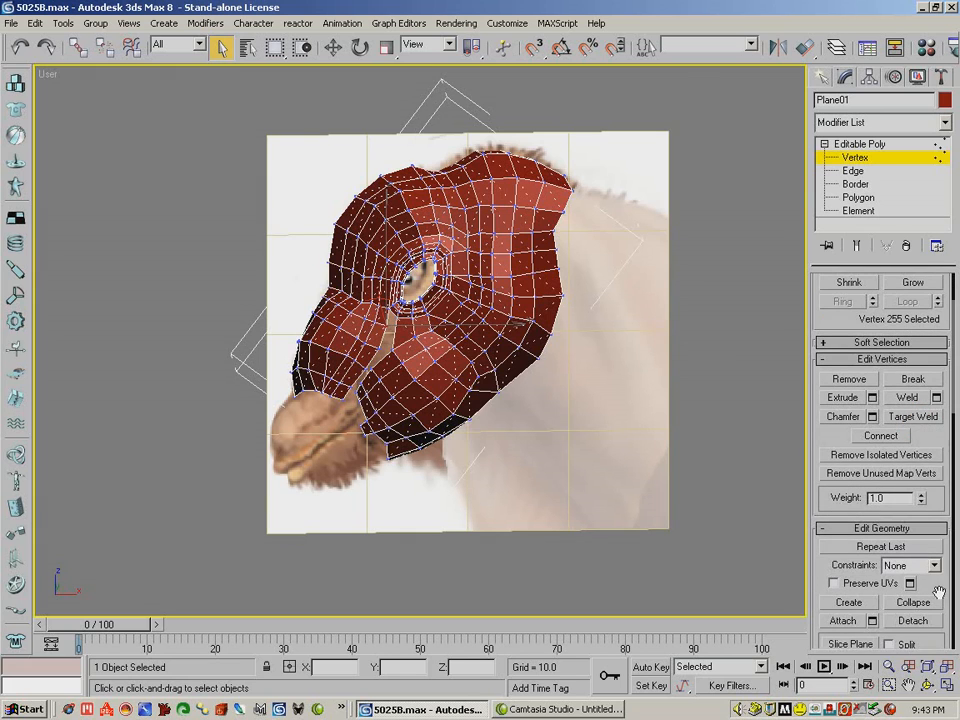
{"action": "left_click", "coordinate": [858, 197]}
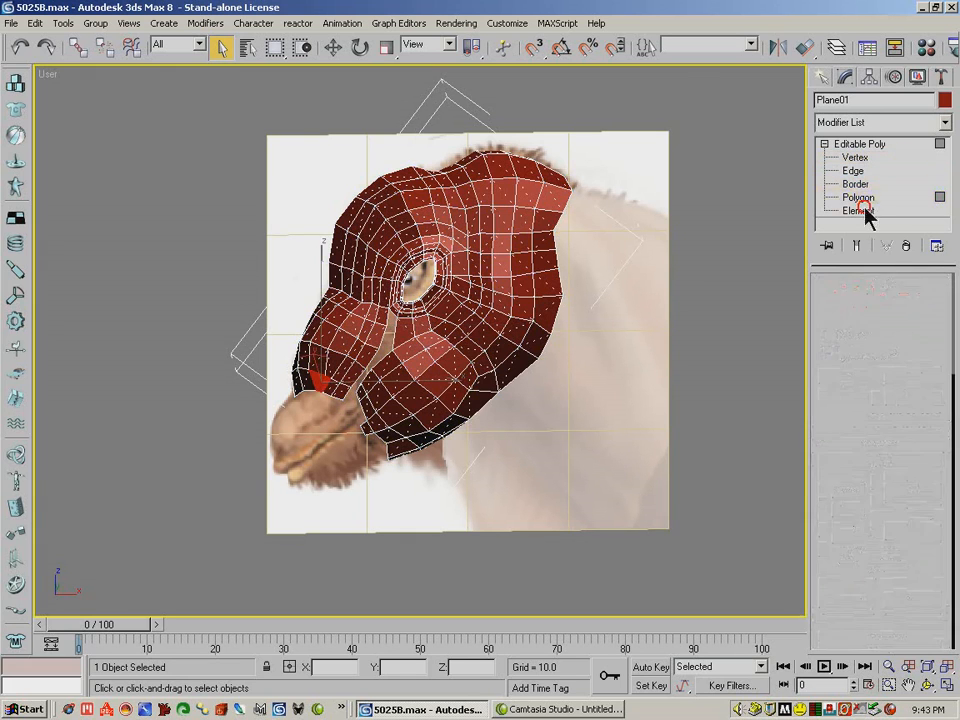
{"action": "scroll", "coordinate": [930, 537], "scroll_direction": "down", "scroll_amount": 8}
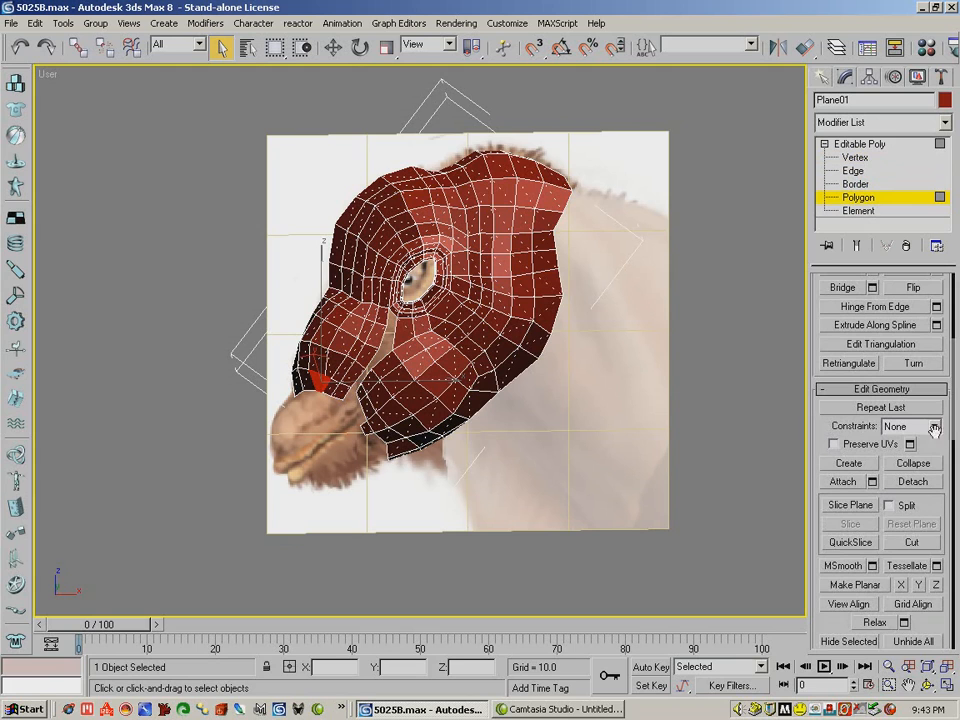
{"action": "left_click", "coordinate": [919, 545]}
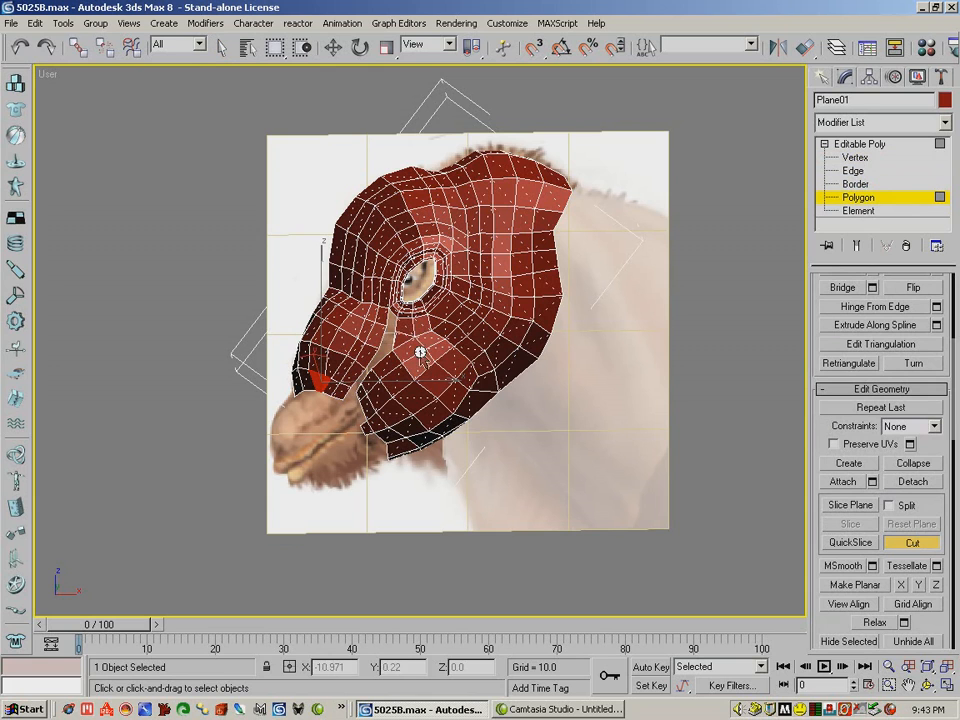
{"action": "right_click", "coordinate": [932, 465]}
{"action": "scroll", "coordinate": [955, 603], "scroll_direction": "up", "scroll_amount": 5}
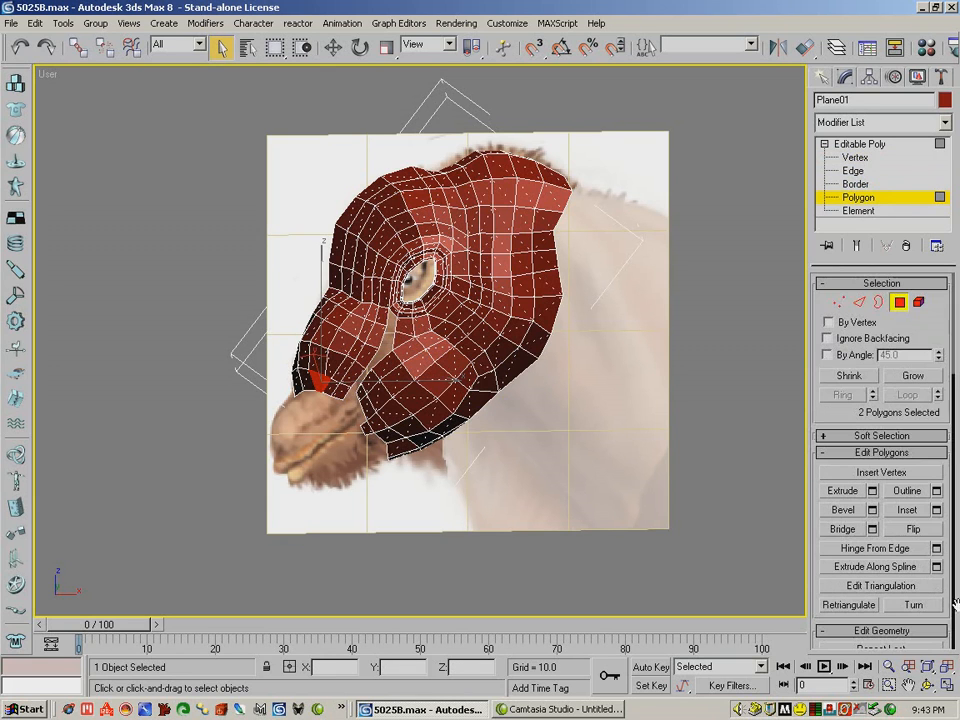
- Bridge the two uppermost pairs of facing edges across the gap below the eye, using the edge selection and 1 segment
{"action": "left_click", "coordinate": [860, 302]}
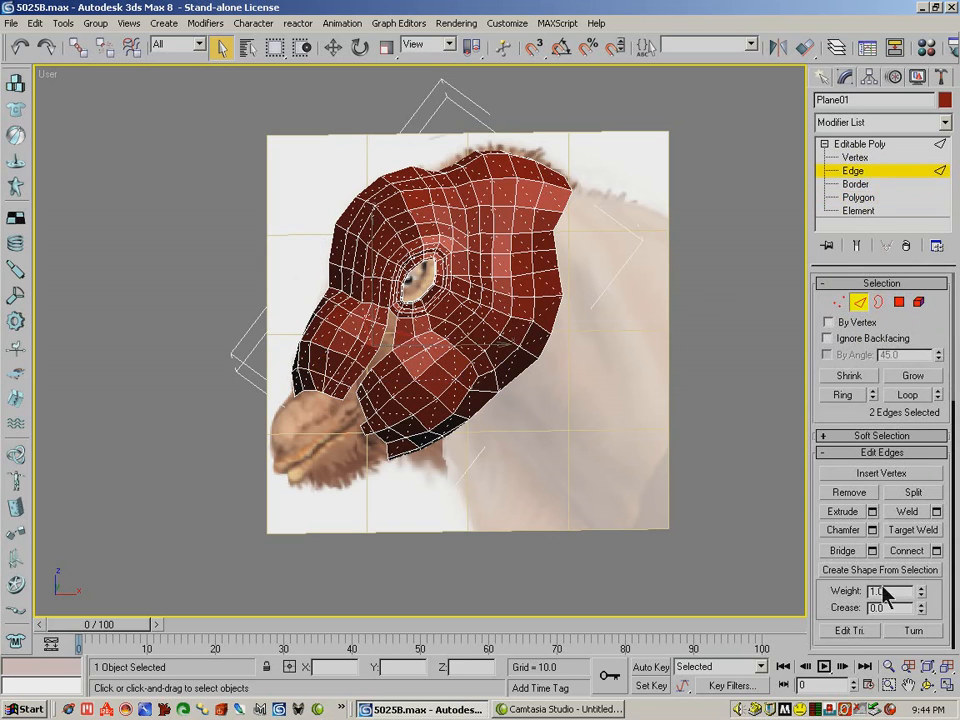
{"action": "left_click", "coordinate": [872, 550]}
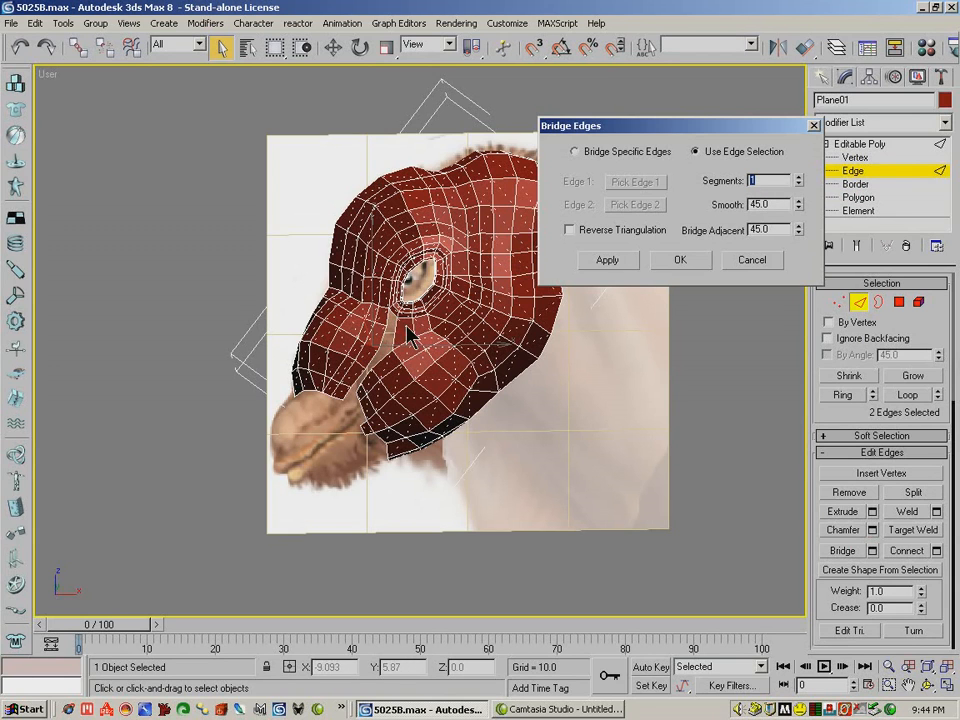
{"action": "left_click", "coordinate": [396, 325]}
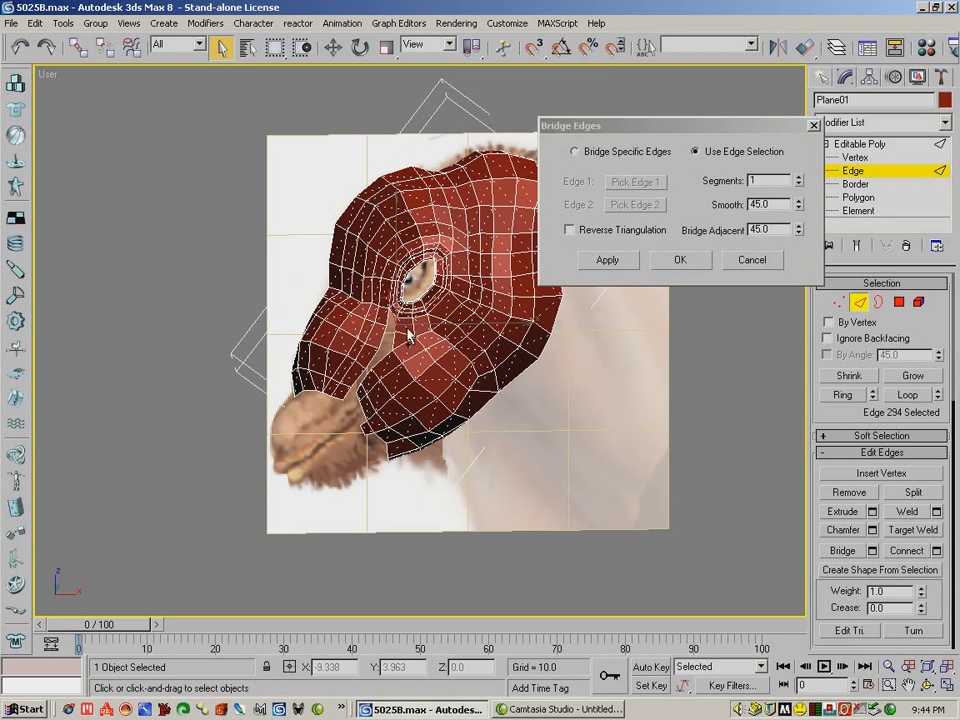
{"action": "left_click", "coordinate": [387, 316], "text": "ctrl"}
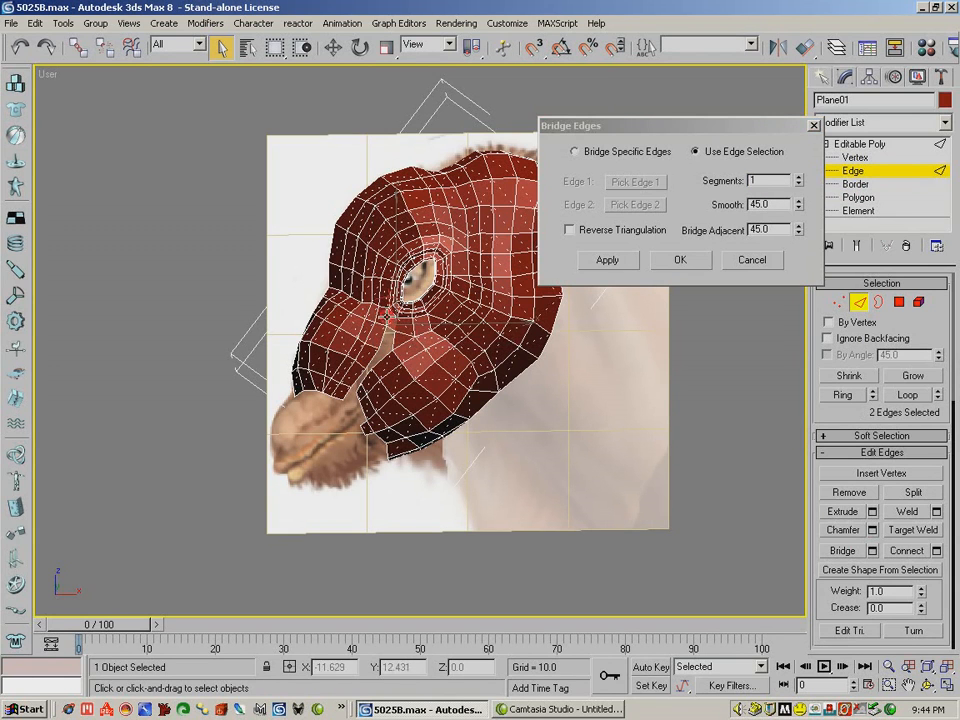
{"action": "left_click", "coordinate": [607, 262]}
{"action": "left_click", "coordinate": [395, 345]}
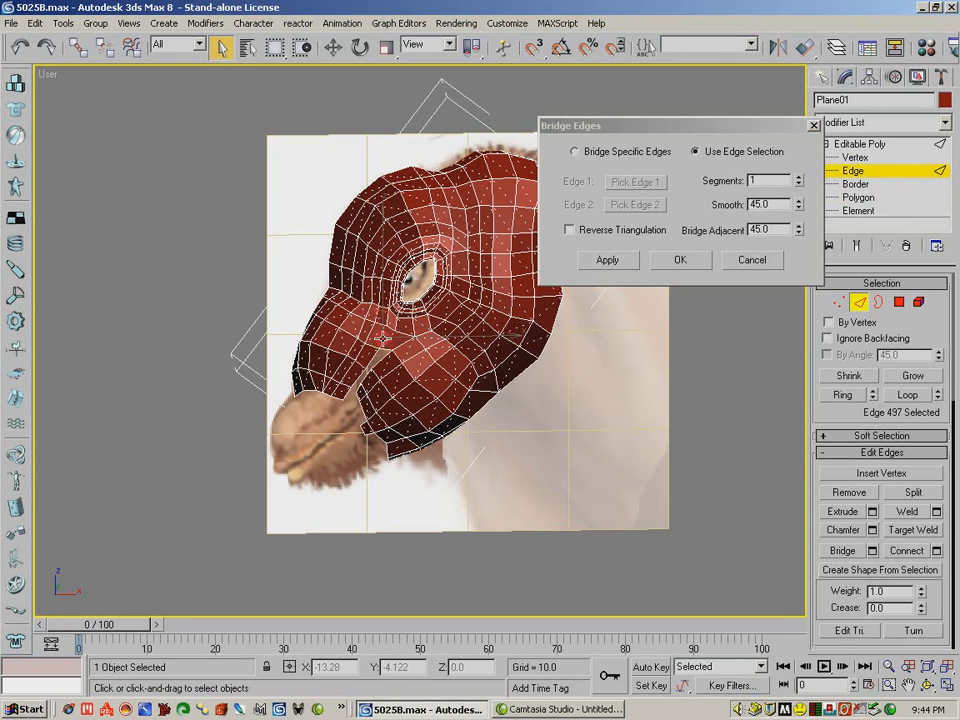
{"action": "left_click", "coordinate": [384, 339], "text": "ctrl"}
{"action": "left_click", "coordinate": [607, 261]}
- Bridge the remaining three pairs of facing edges down the gap between snout and cheek, and return to vertex editing
{"action": "left_click", "coordinate": [385, 358]}
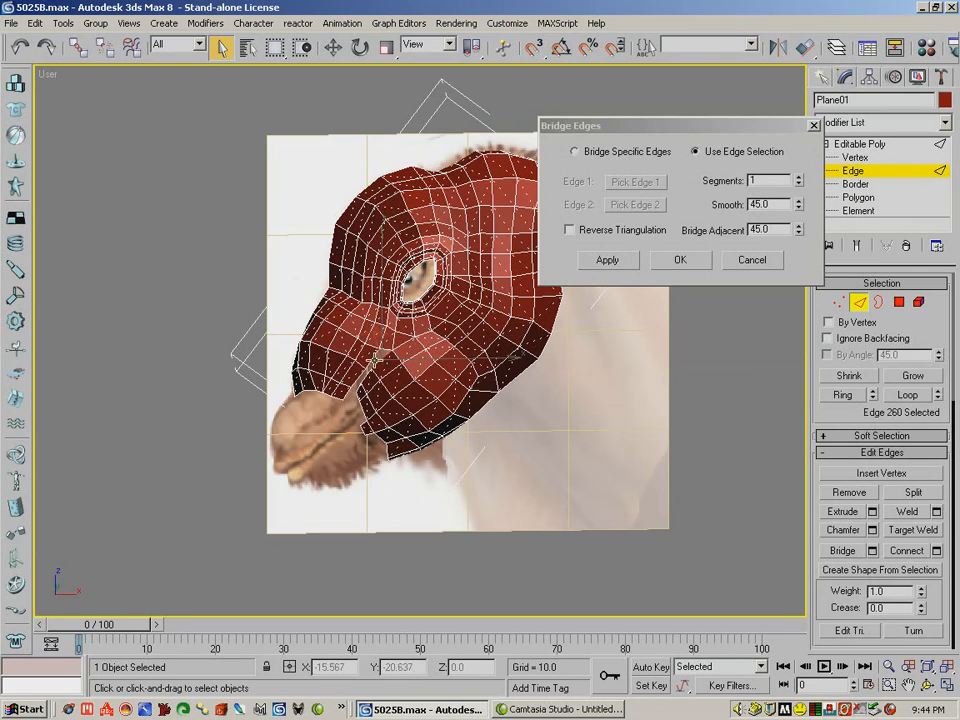
{"action": "left_click", "coordinate": [379, 360], "text": "ctrl"}
{"action": "left_click", "coordinate": [607, 261]}
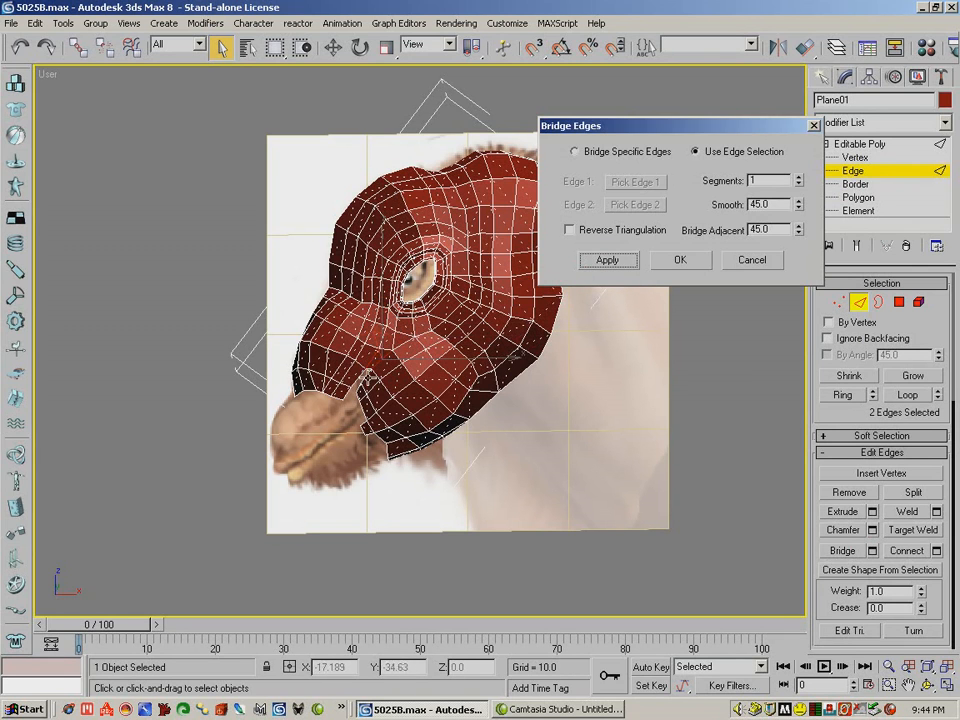
{"action": "left_click", "coordinate": [369, 376]}
{"action": "left_click", "coordinate": [360, 379], "text": "ctrl"}
{"action": "left_click", "coordinate": [607, 261]}
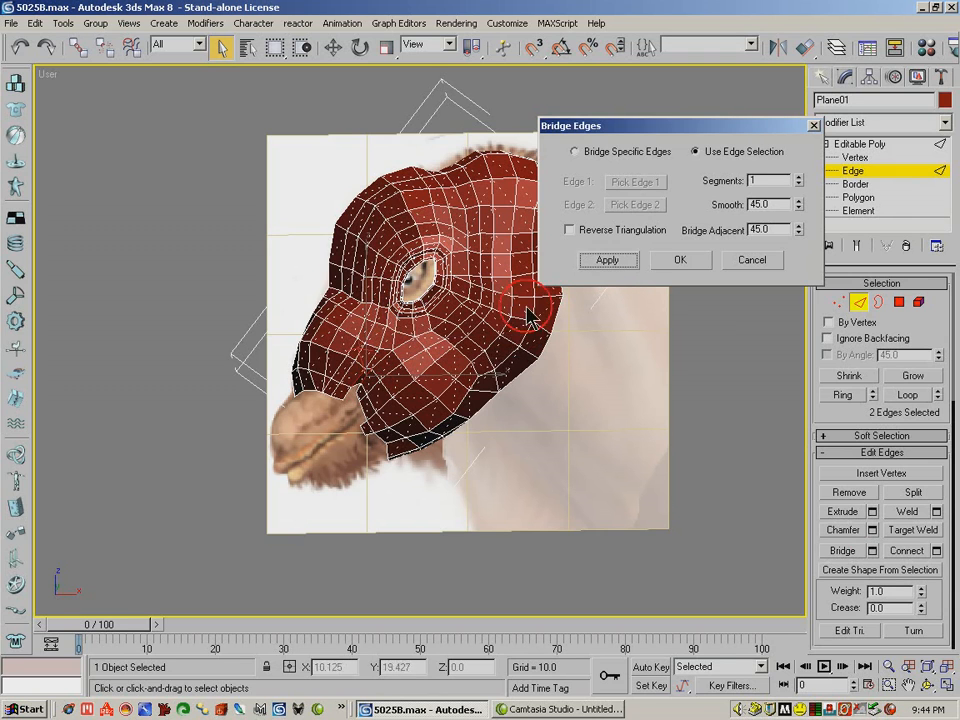
{"action": "left_click", "coordinate": [358, 392]}
{"action": "left_click", "coordinate": [352, 398], "text": "ctrl"}
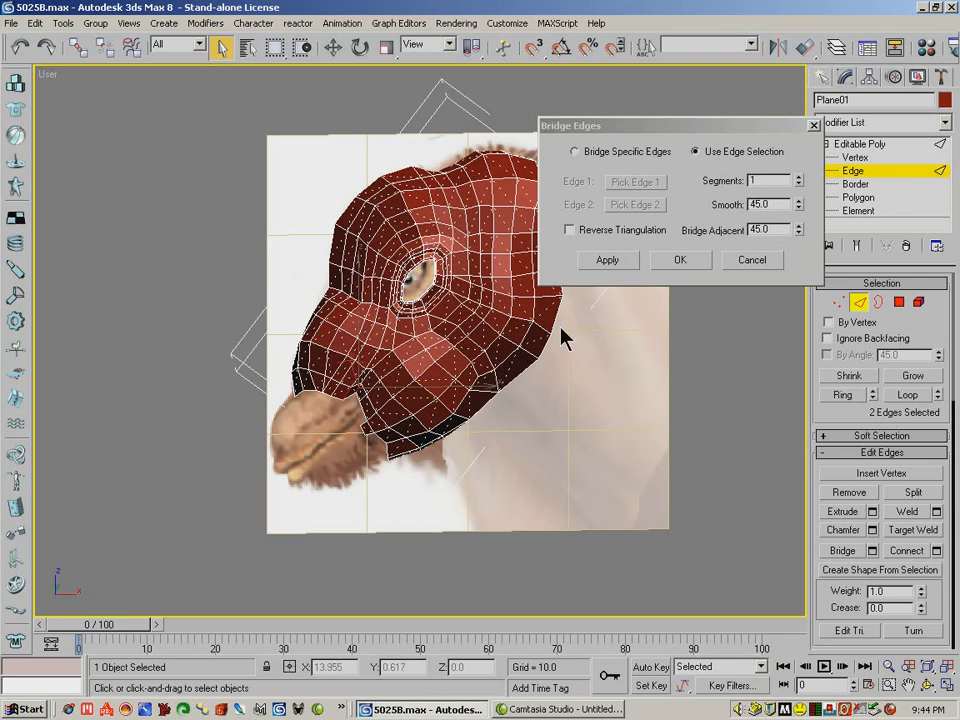
{"action": "left_click", "coordinate": [612, 259]}
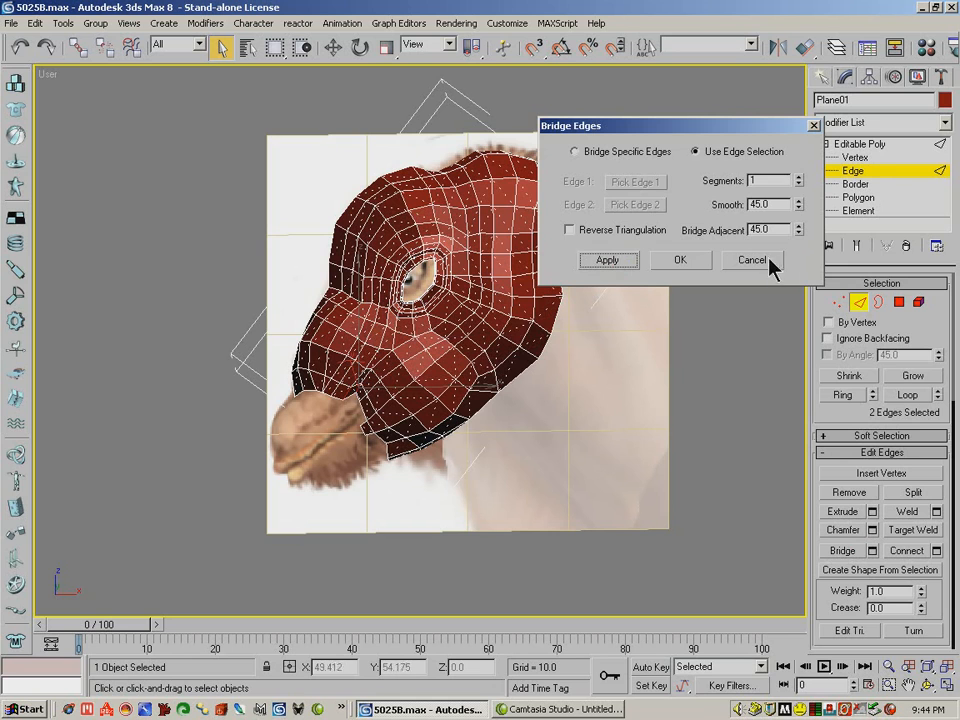
{"action": "left_click", "coordinate": [688, 262]}
{"action": "left_click", "coordinate": [838, 301]}
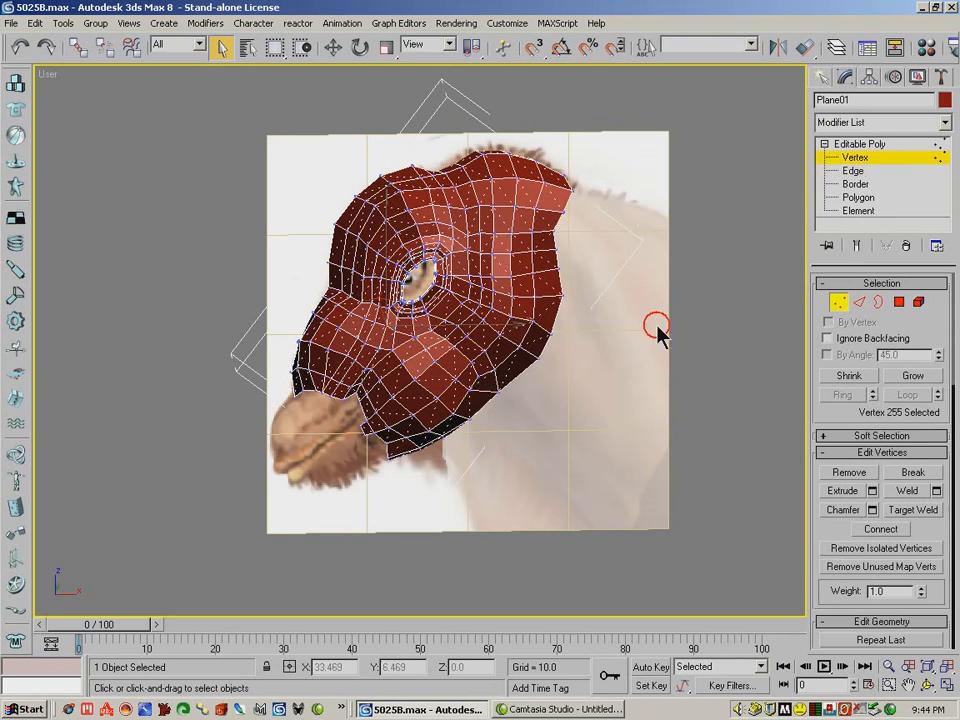
- Move the vertices of the bridged strip between snout and cheek in the XZ plane to even out the polygons
{"action": "left_click", "coordinate": [332, 47]}
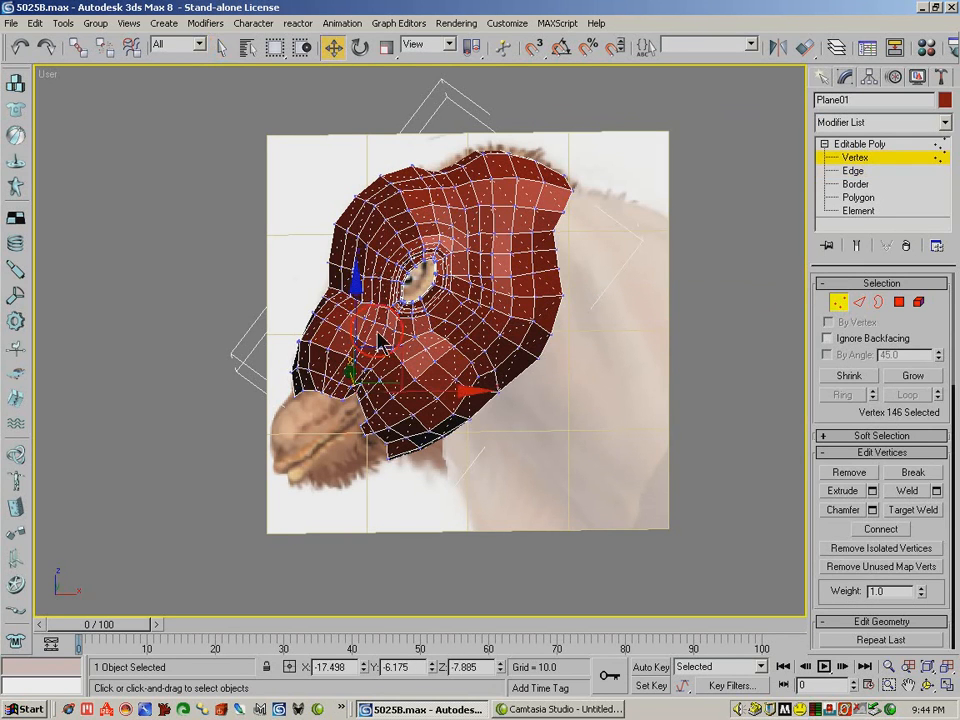
{"action": "mouse_move", "coordinate": [396, 355]}
{"action": "left_mouse_down"}
{"action": "mouse_move", "coordinate": [404, 376]}
{"action": "mouse_move", "coordinate": [405, 363]}
{"action": "left_mouse_up"}
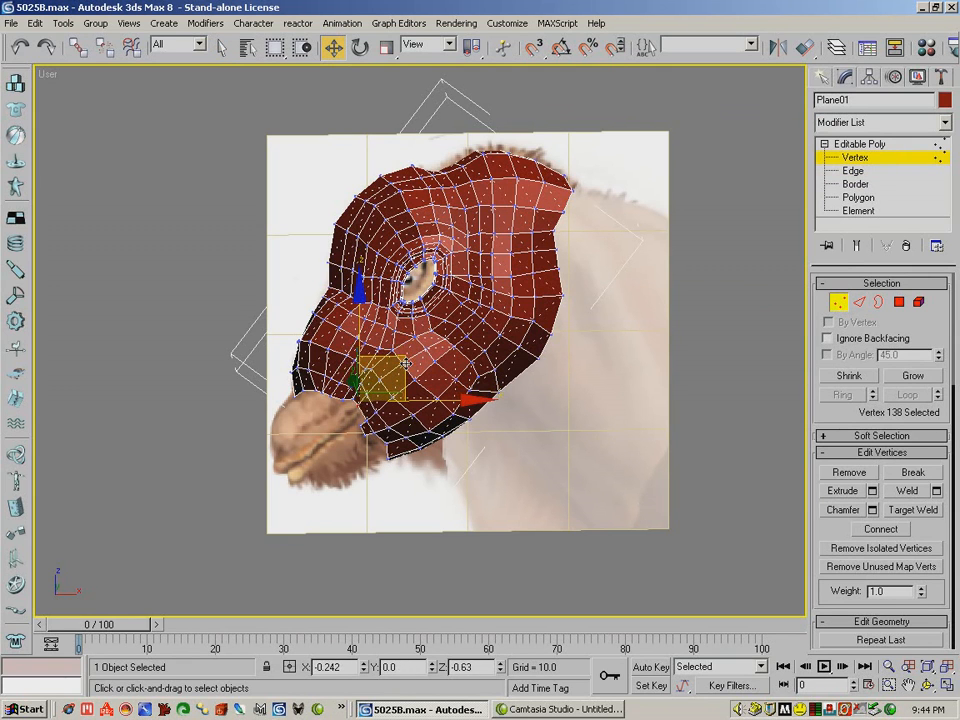
{"action": "left_click", "coordinate": [352, 398]}
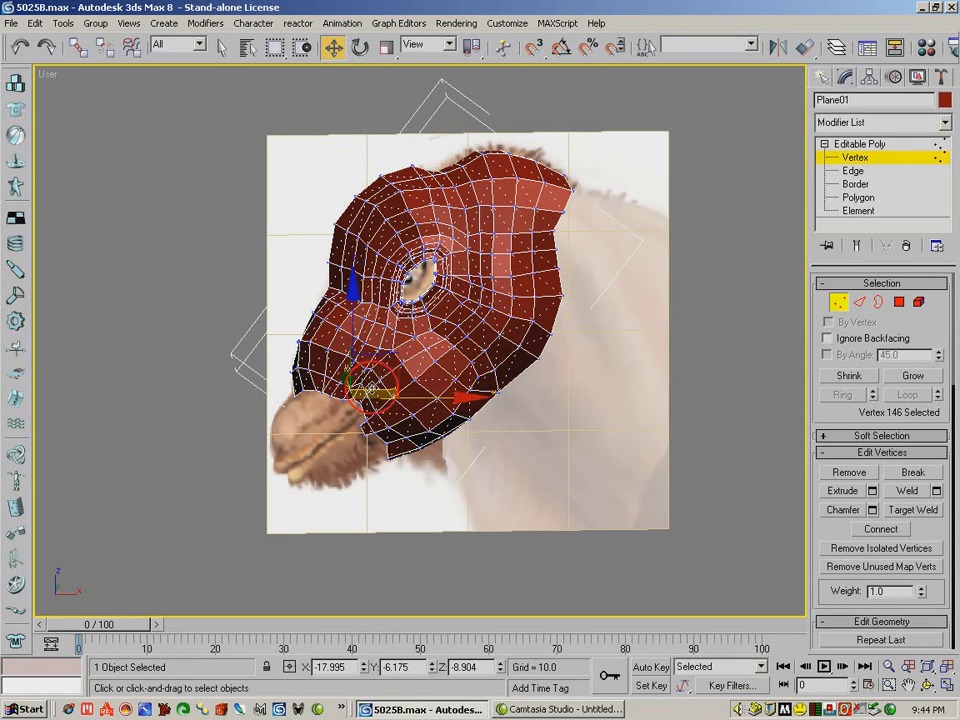
{"action": "left_click_drag", "start_coordinate": [397, 359], "coordinate": [423, 337]}
{"action": "left_click", "coordinate": [361, 382]}
{"action": "left_click", "coordinate": [371, 368]}
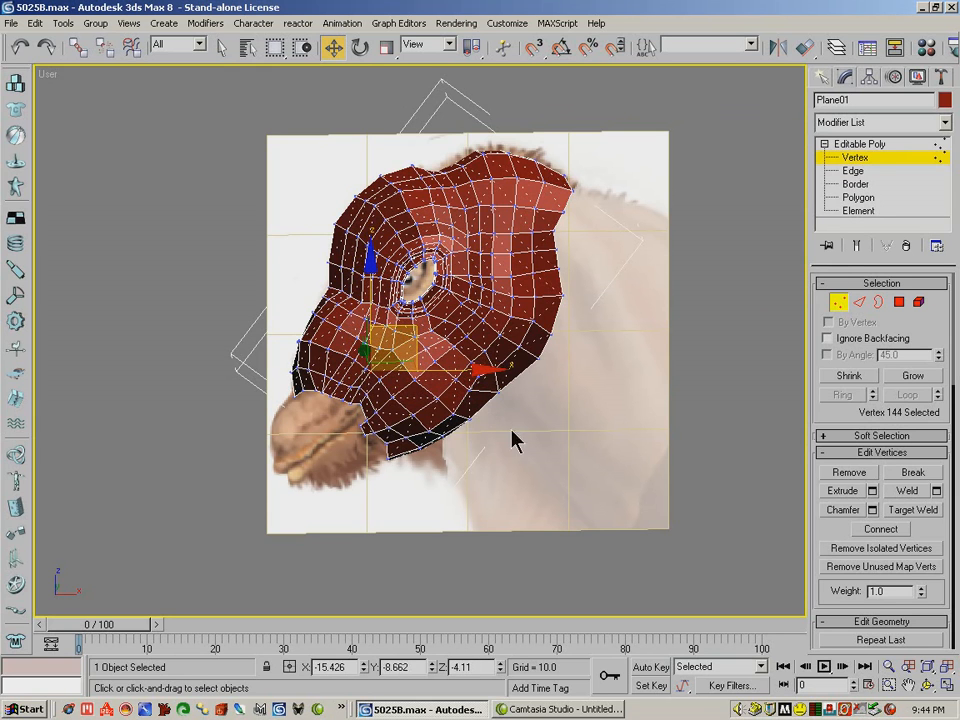
- Shift the bridged strip's vertices above the mouth corner along Y to smooth the transition between snout and cheek
{"action": "left_click", "coordinate": [928, 686]}
{"action": "left_click_drag", "start_coordinate": [340, 345], "coordinate": [461, 255]}
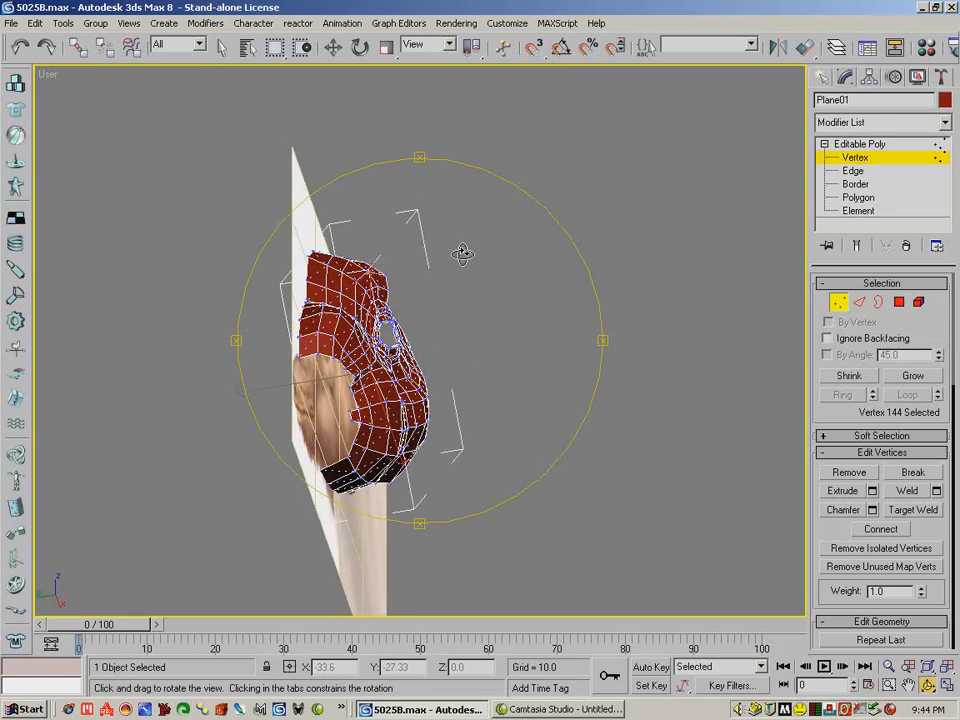
{"action": "left_click", "coordinate": [333, 47]}
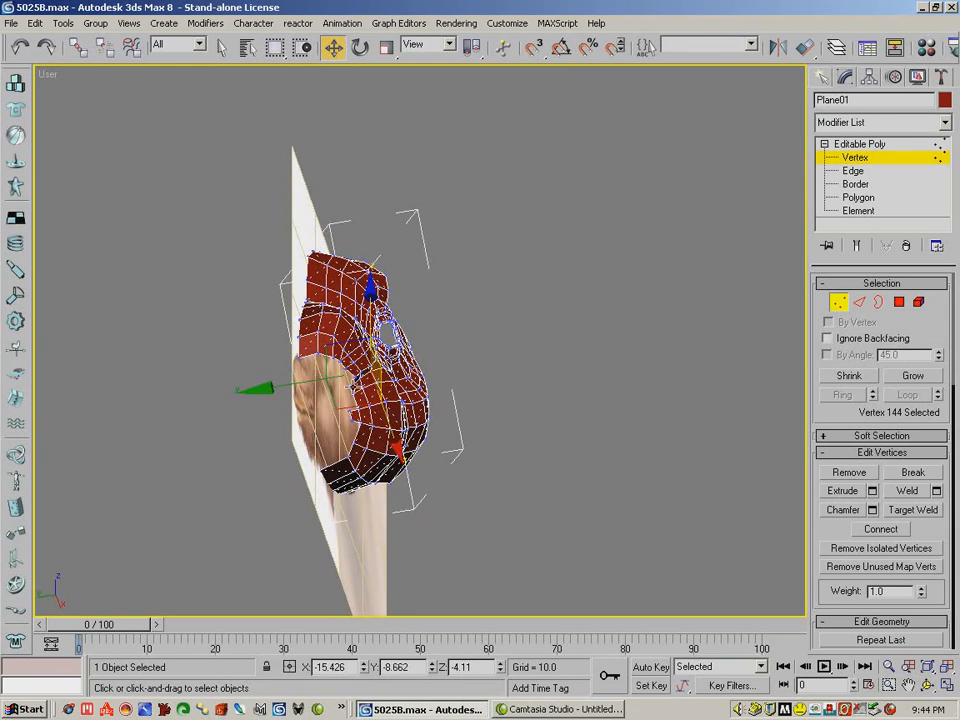
{"action": "left_click", "coordinate": [352, 387]}
{"action": "left_click", "coordinate": [361, 380], "text": "ctrl"}
{"action": "left_click_drag", "start_coordinate": [313, 390], "coordinate": [317, 390]}
{"action": "left_click", "coordinate": [356, 379]}
{"action": "left_click", "coordinate": [361, 373], "text": "ctrl"}
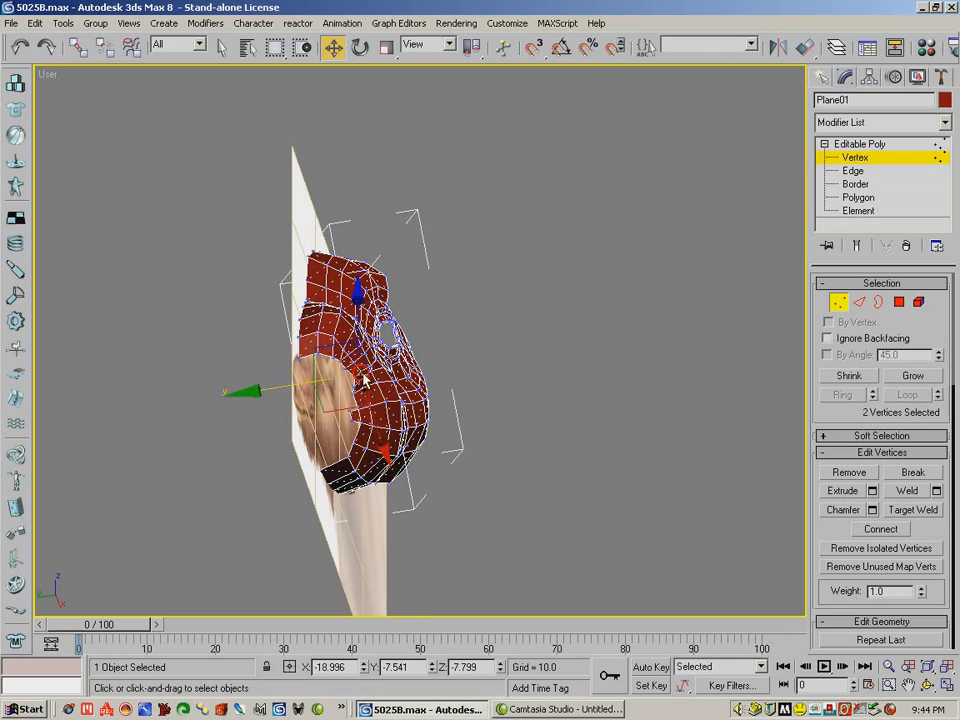
{"action": "left_click_drag", "start_coordinate": [312, 384], "coordinate": [316, 385]}
{"action": "left_click", "coordinate": [310, 388]}
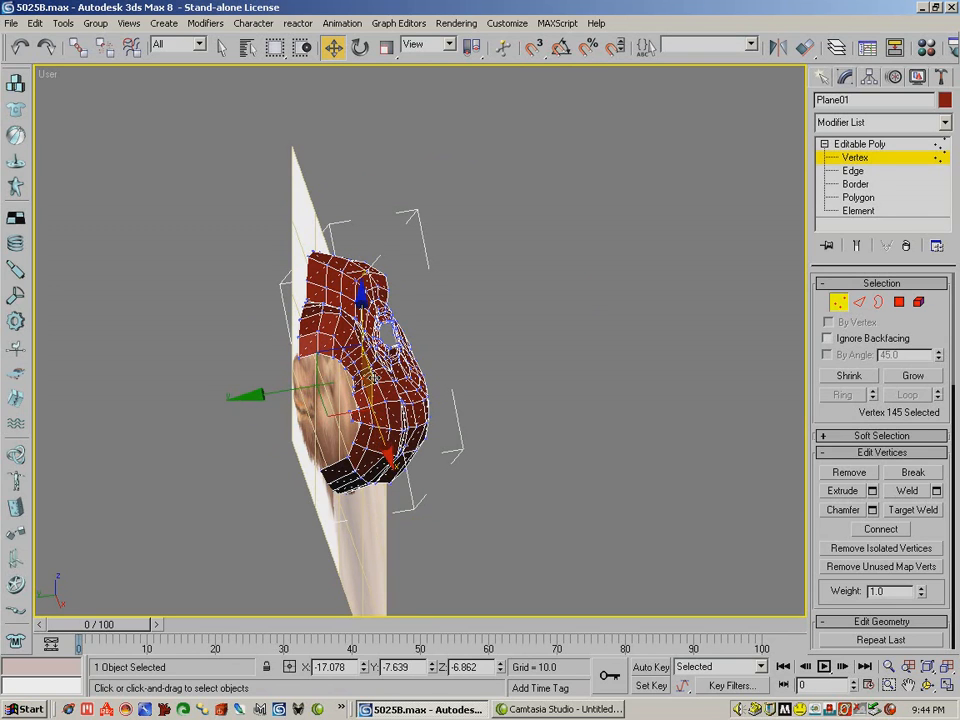
{"action": "left_click", "coordinate": [314, 384]}
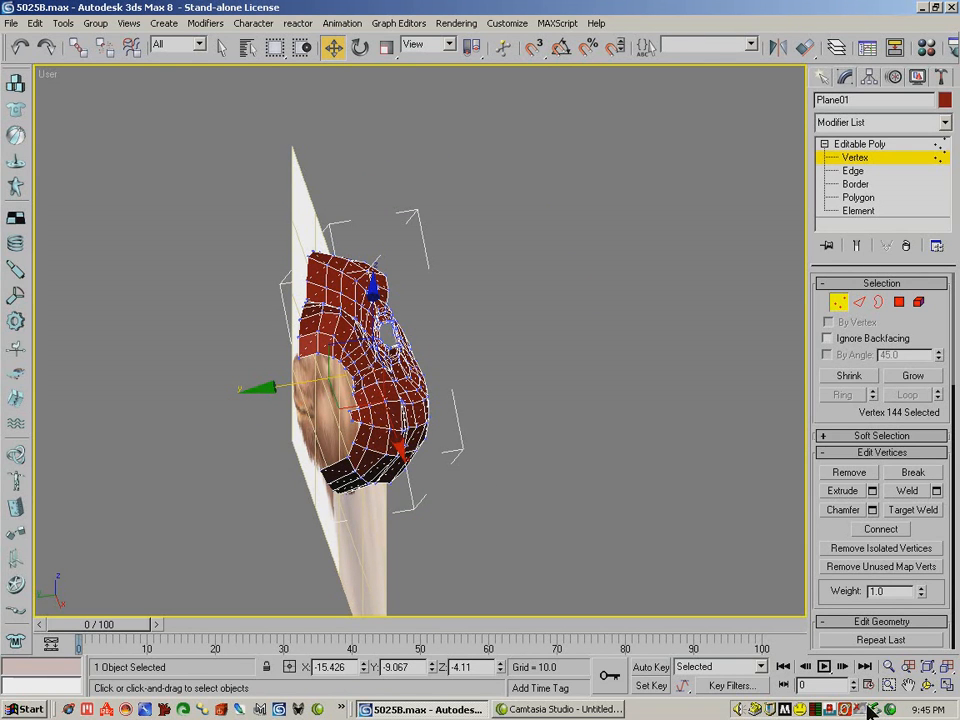
- Extrude the free edge at the mouth corner repeatedly along the mouth line to form a lower-lip strip reaching the chin
{"action": "left_click", "coordinate": [928, 685]}
{"action": "left_click_drag", "start_coordinate": [464, 432], "coordinate": [490, 438]}
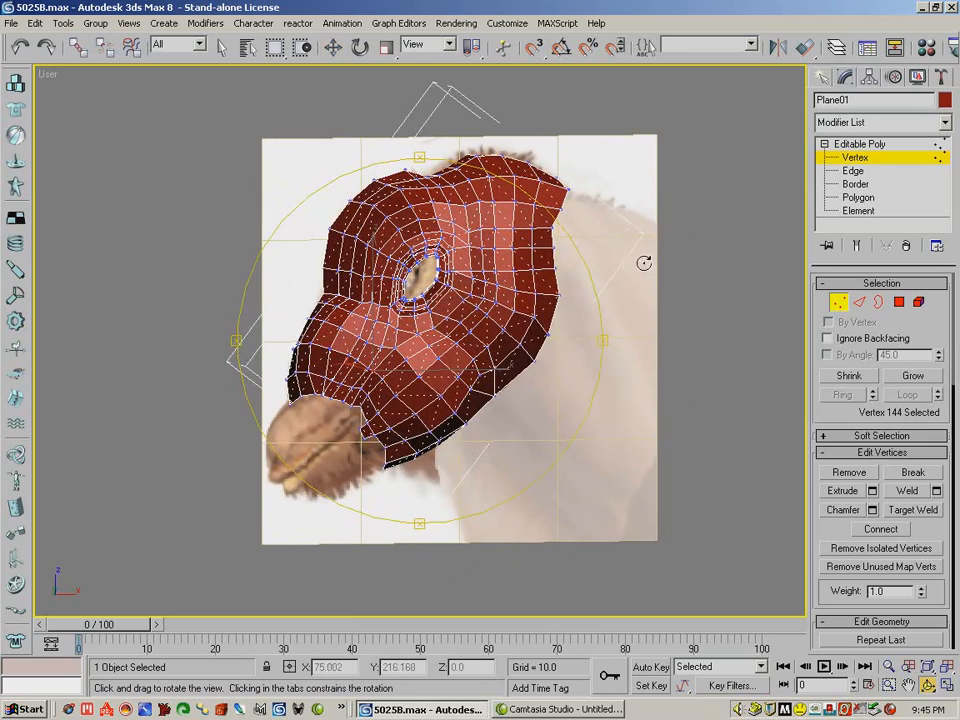
{"action": "left_click_drag", "start_coordinate": [643, 261], "coordinate": [446, 373]}
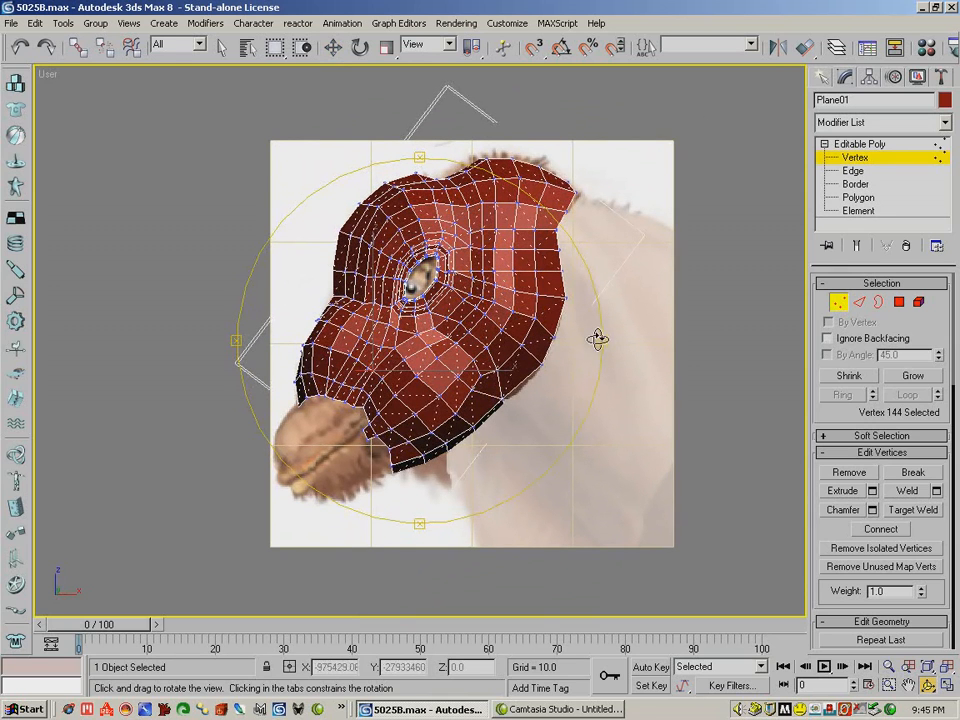
{"action": "left_click", "coordinate": [859, 301]}
{"action": "left_click", "coordinate": [365, 437]}
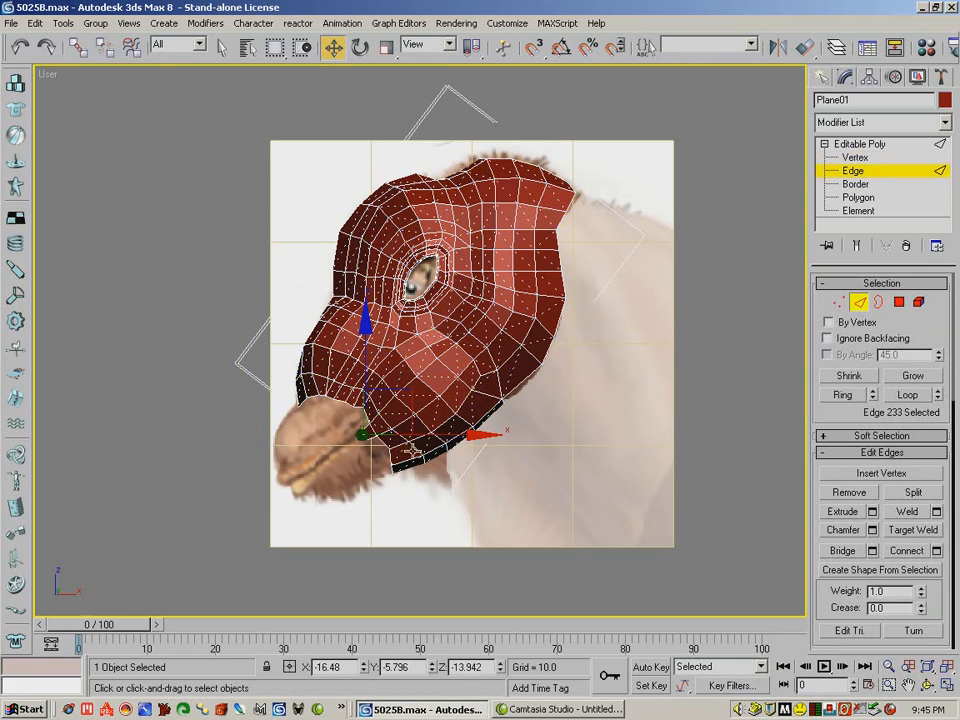
{"action": "left_click", "coordinate": [401, 396]}
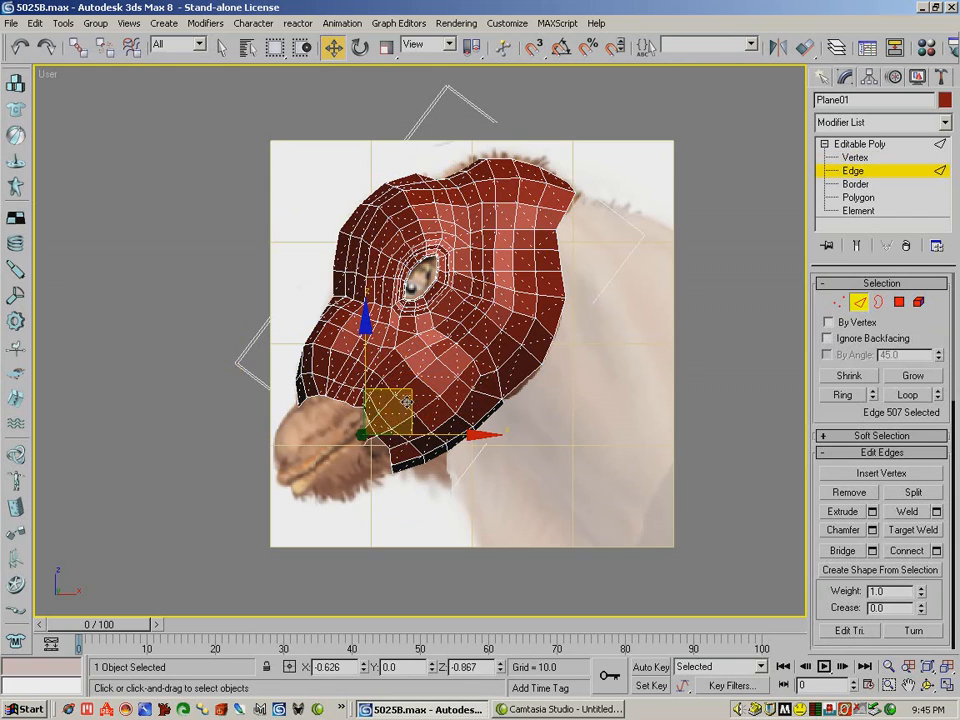
{"action": "left_click_drag", "start_coordinate": [400, 407], "coordinate": [333, 461]}
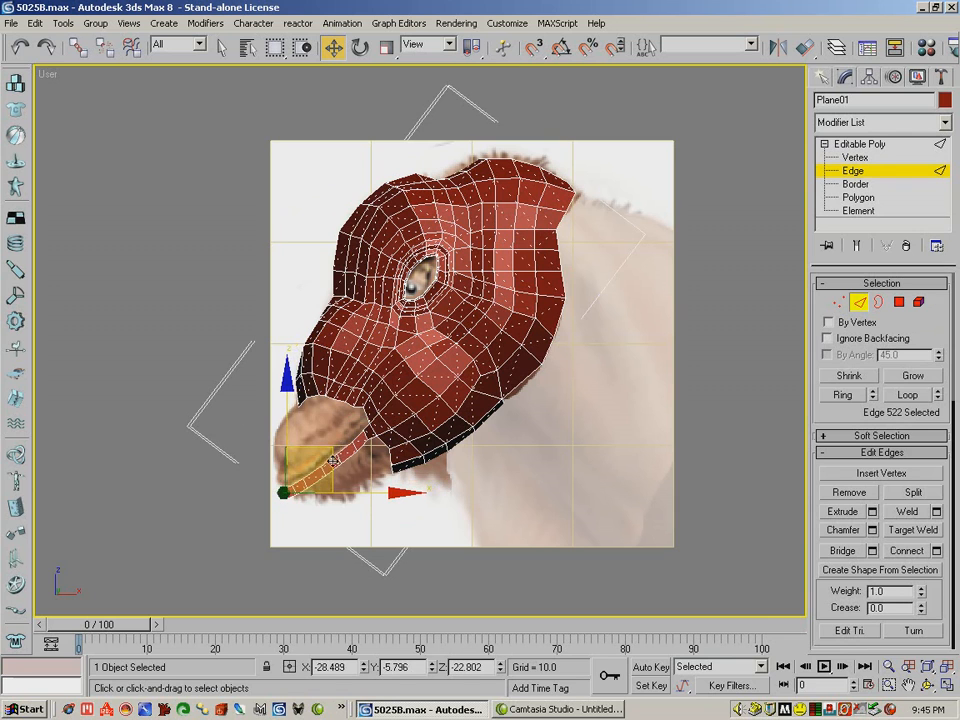
{"action": "left_click", "coordinate": [929, 686]}
{"action": "left_click_drag", "start_coordinate": [375, 361], "coordinate": [460, 366]}
{"action": "left_click", "coordinate": [334, 47]}
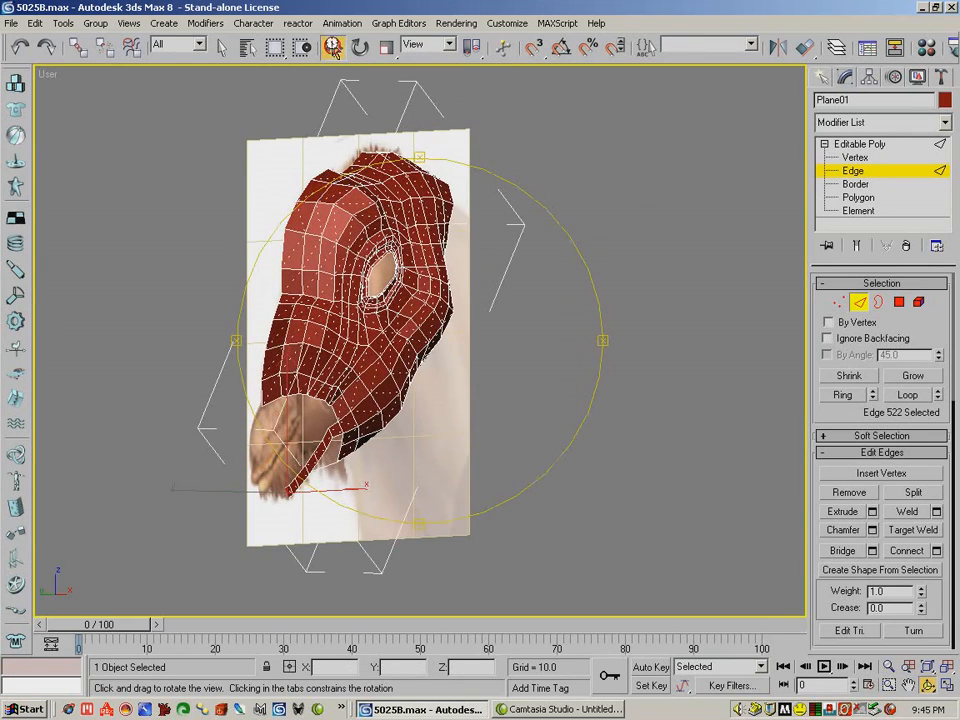
{"action": "left_click_drag", "start_coordinate": [322, 491], "coordinate": [250, 500]}
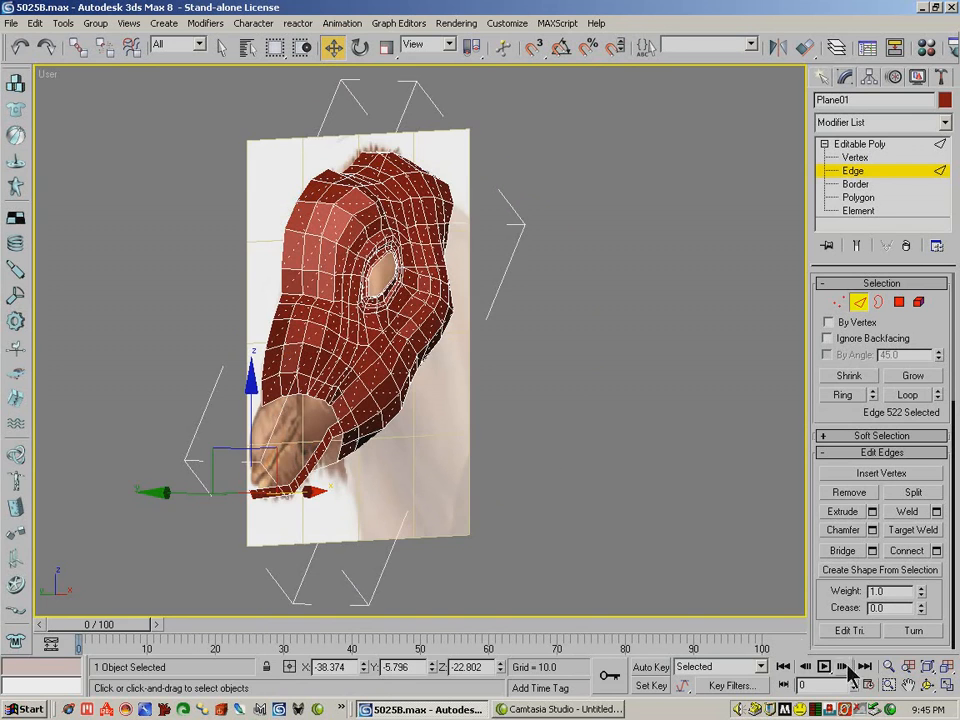
{"action": "left_click", "coordinate": [929, 687]}
{"action": "left_click_drag", "start_coordinate": [357, 388], "coordinate": [395, 341]}
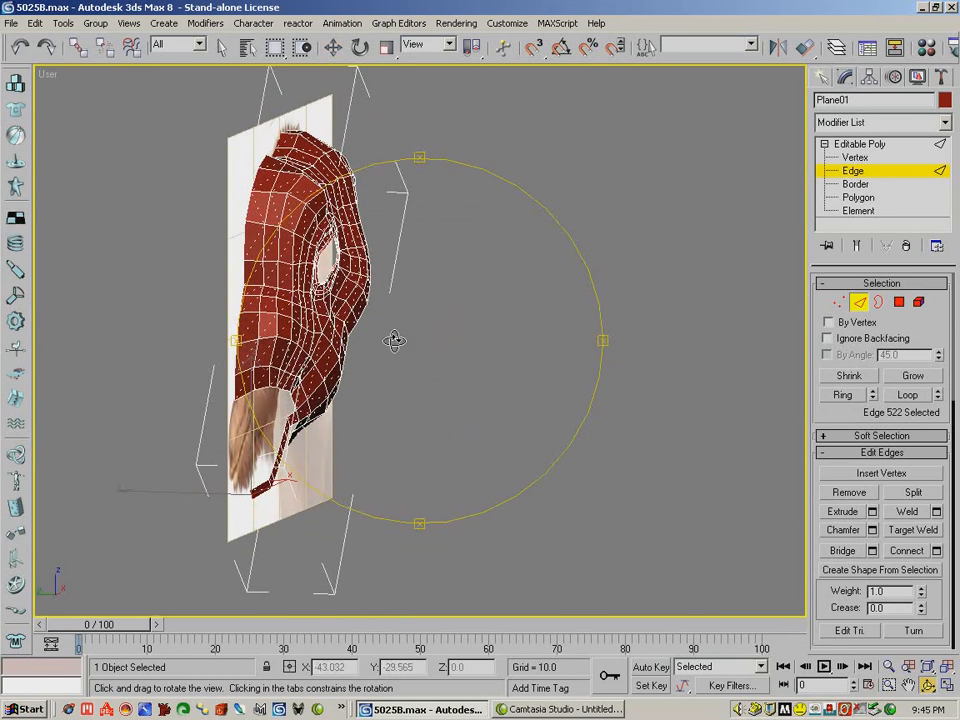
{"action": "left_click", "coordinate": [20, 49]}
- Extrude the lip strip's front end edge along Y to the reference plane and shift edges near the bend to start rounding it
{"action": "left_click", "coordinate": [333, 49]}
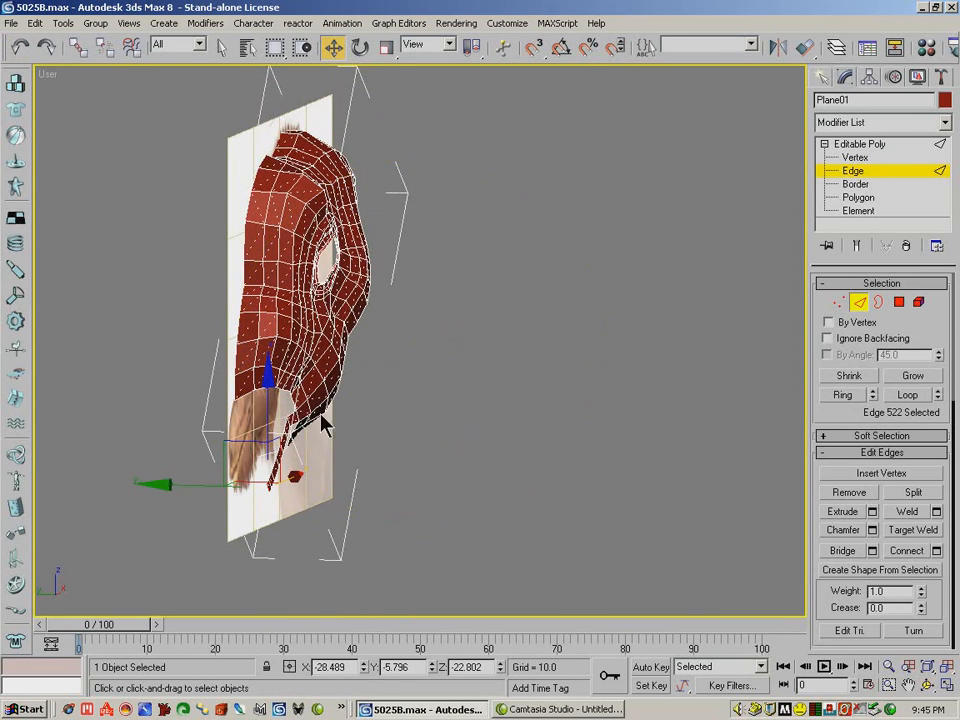
{"action": "left_click_drag", "start_coordinate": [272, 484], "coordinate": [137, 489]}
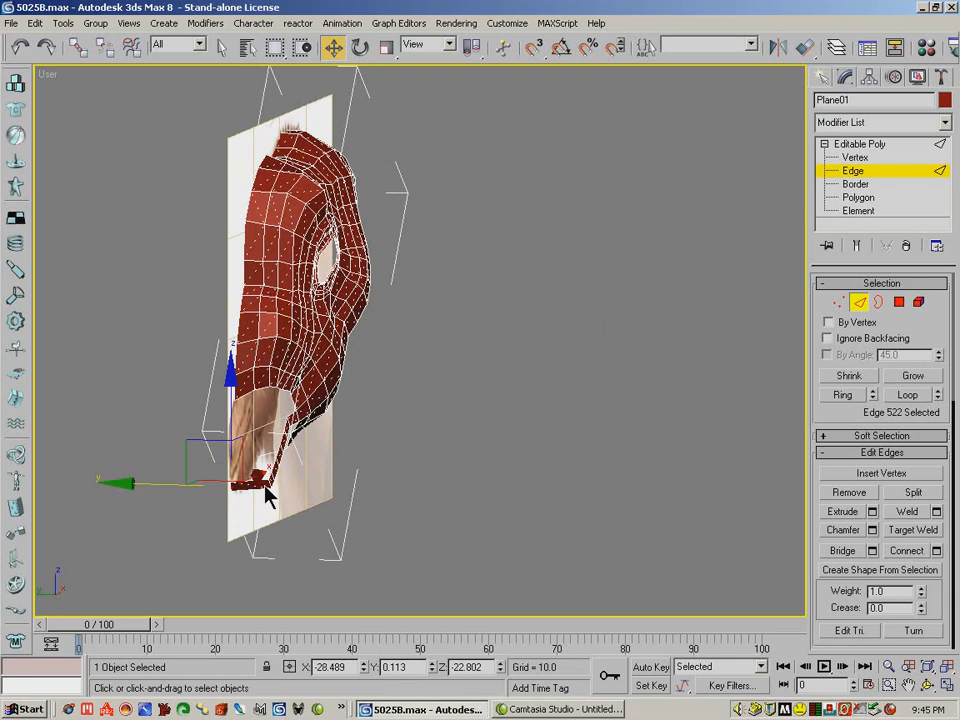
{"action": "left_click", "coordinate": [270, 483]}
{"action": "left_click_drag", "start_coordinate": [196, 483], "coordinate": [220, 459]}
{"action": "left_click", "coordinate": [229, 484]}
{"action": "left_click", "coordinate": [222, 458]}
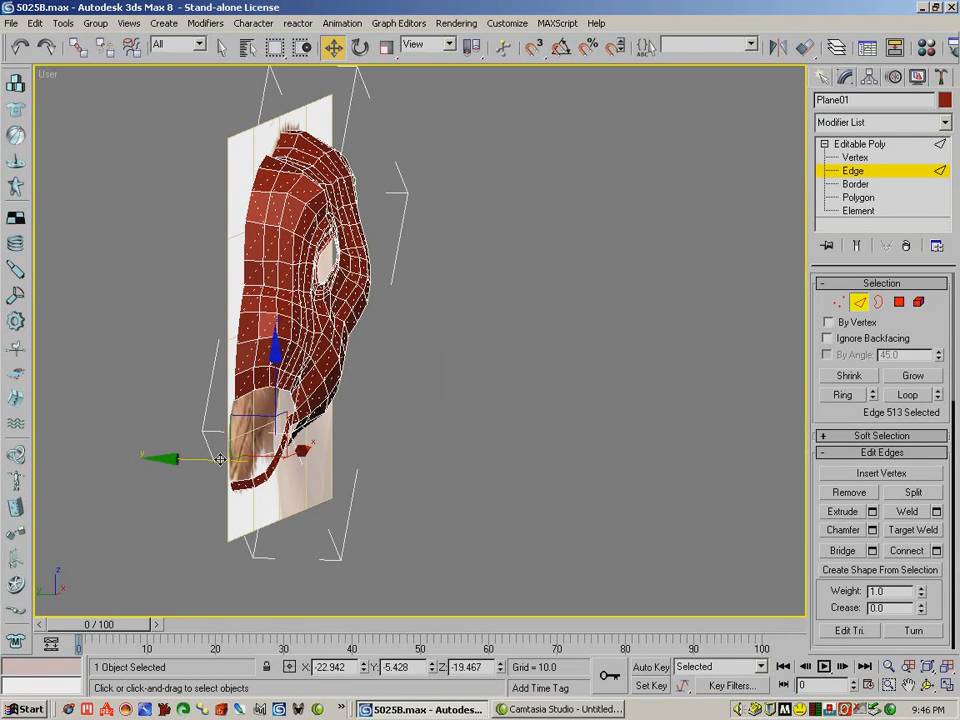
- Shift the lip strip's front edges along Y to curve it smoothly toward the reference plane
{"action": "left_click", "coordinate": [265, 483]}
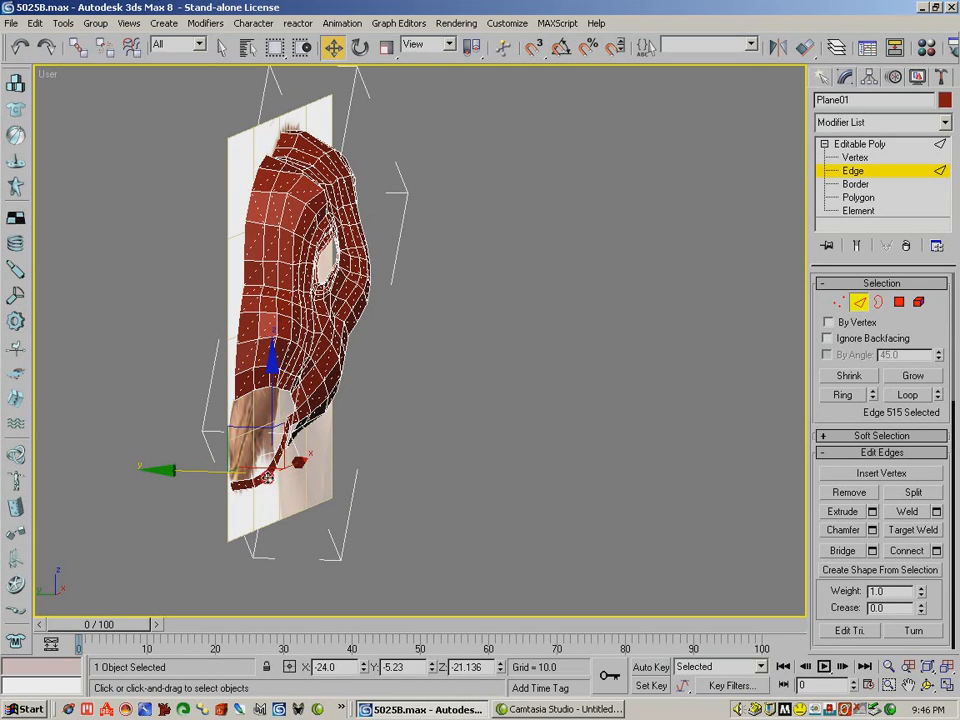
{"action": "left_click", "coordinate": [230, 470]}
{"action": "left_click_drag", "start_coordinate": [197, 471], "coordinate": [221, 483]}
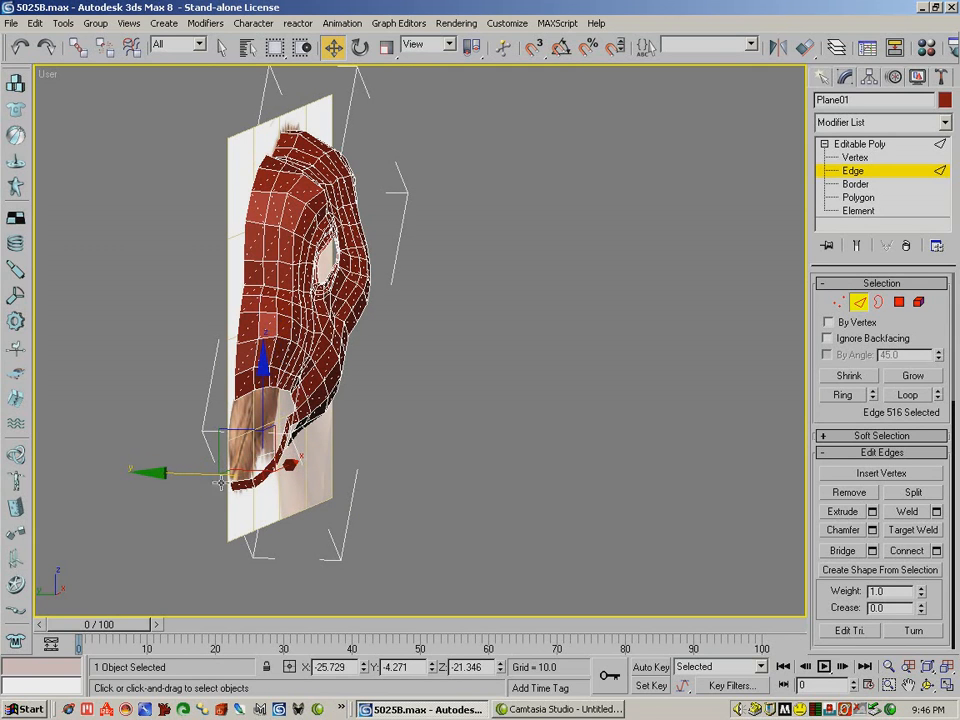
{"action": "left_click", "coordinate": [213, 482]}
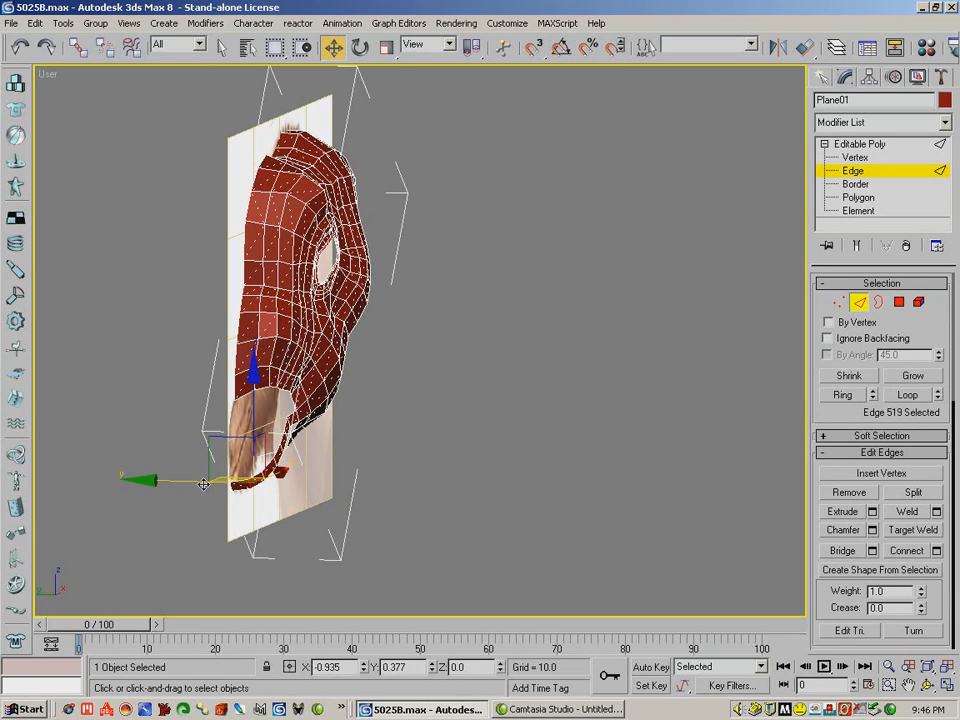
{"action": "left_click_drag", "start_coordinate": [201, 484], "coordinate": [200, 483]}
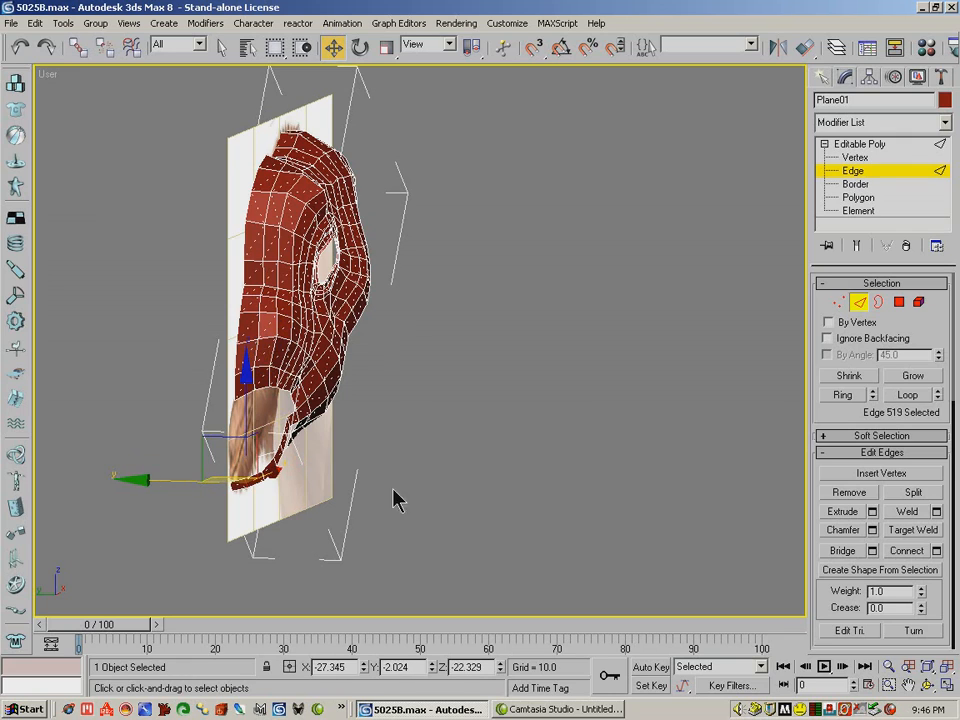
- Extrude the two free edges just above the mouth corner outward toward the lips, viewing the head from the side
{"action": "left_click", "coordinate": [927, 685]}
{"action": "left_click_drag", "start_coordinate": [236, 342], "coordinate": [309, 266]}
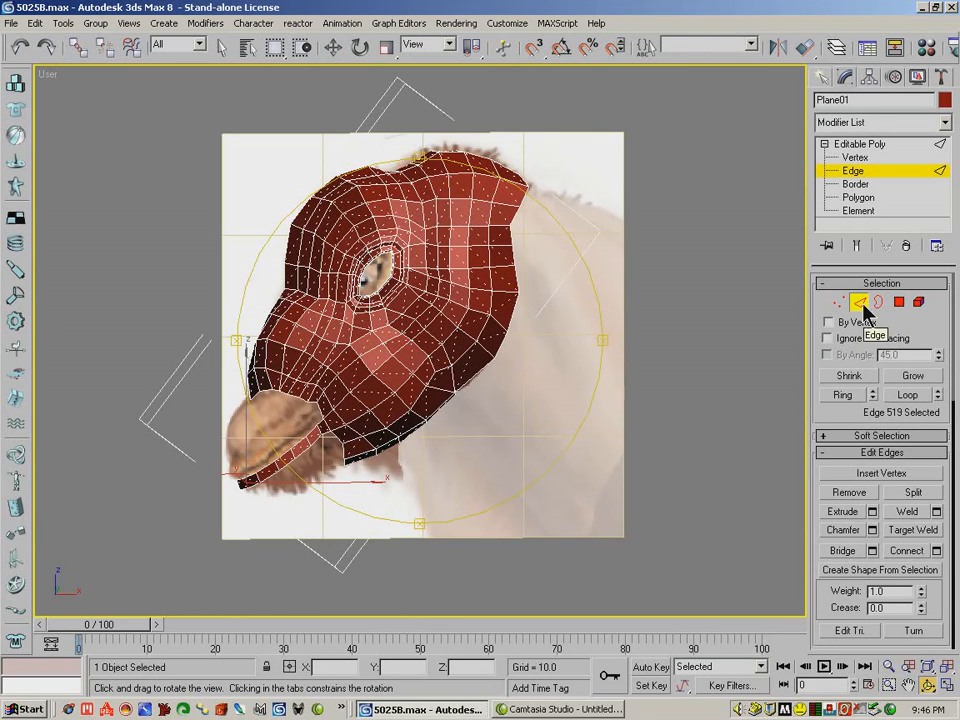
{"action": "left_click_drag", "start_coordinate": [448, 343], "coordinate": [335, 330]}
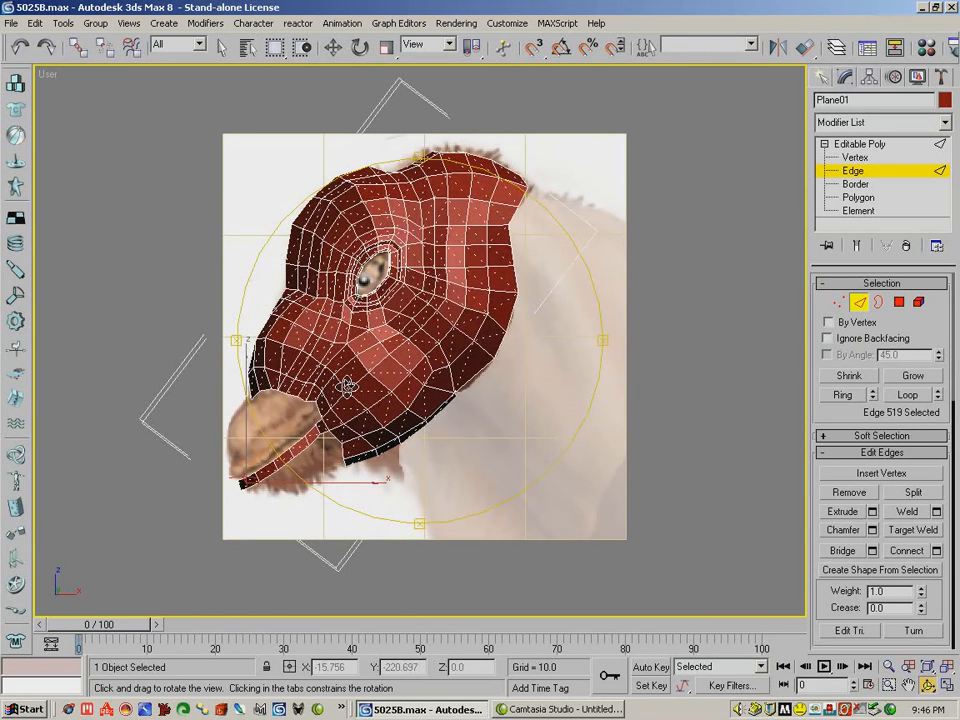
{"action": "left_click", "coordinate": [334, 47]}
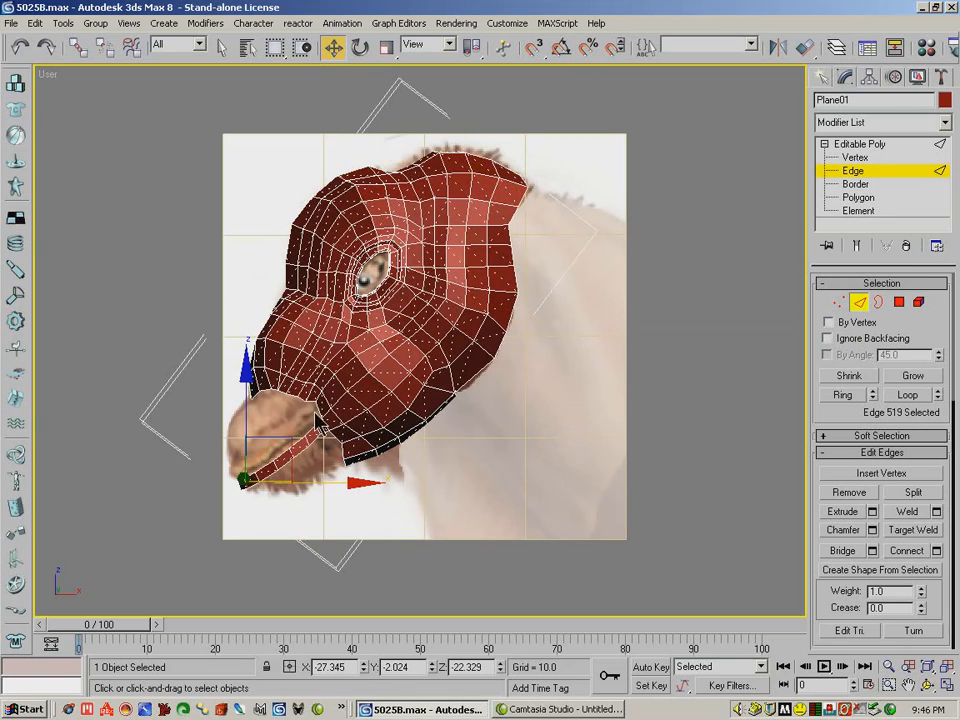
{"action": "left_click", "coordinate": [318, 406]}
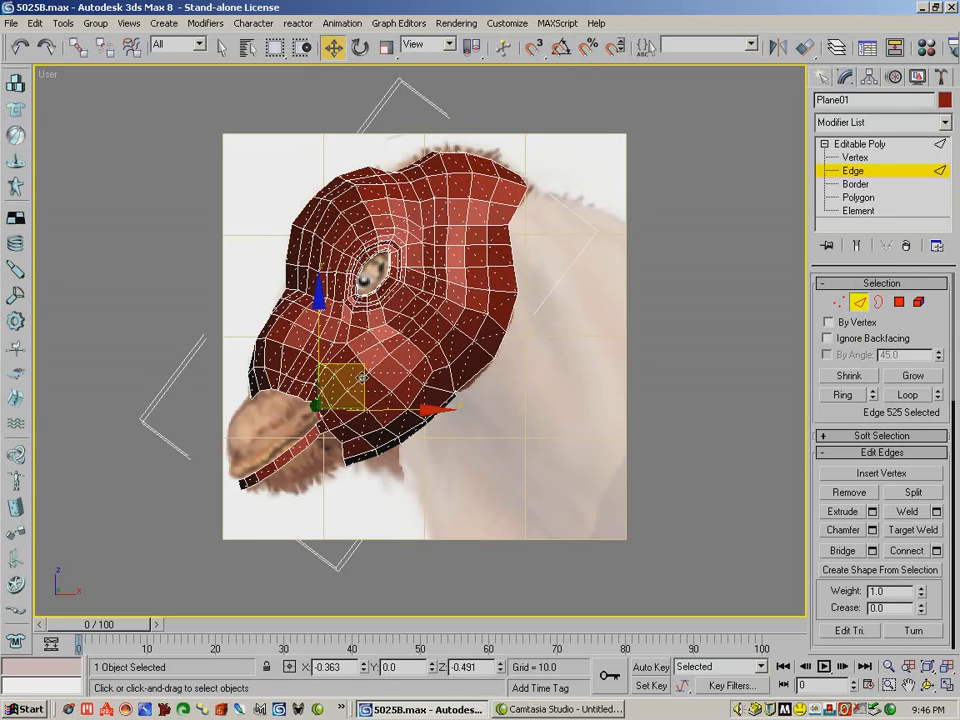
{"action": "left_click_drag", "start_coordinate": [357, 381], "coordinate": [363, 405]}
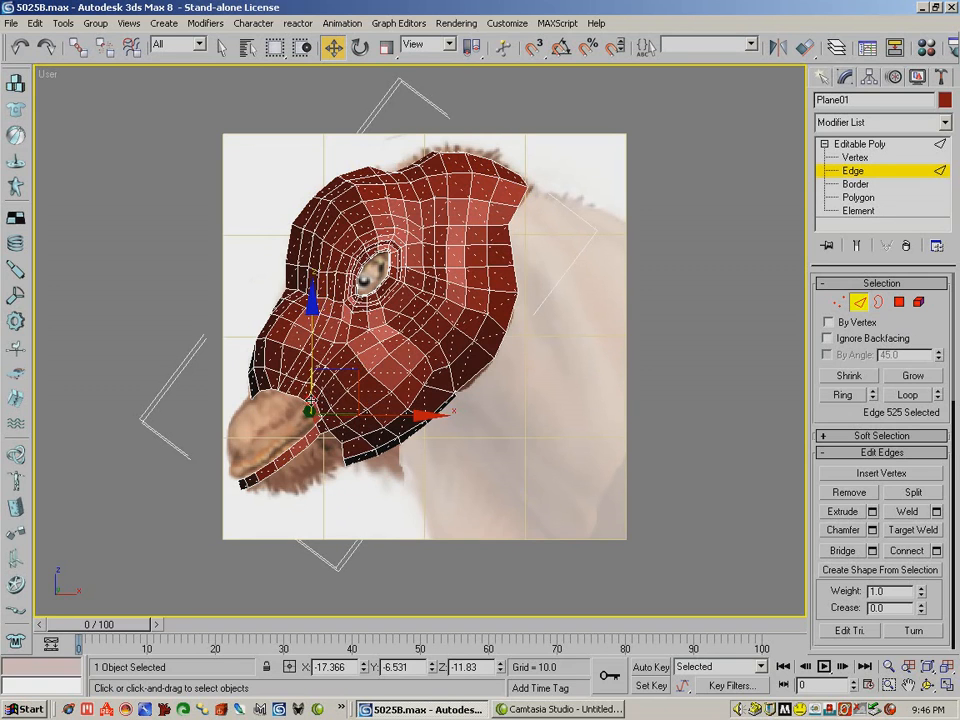
{"action": "left_click", "coordinate": [312, 401]}
{"action": "left_click_drag", "start_coordinate": [356, 358], "coordinate": [353, 363]}
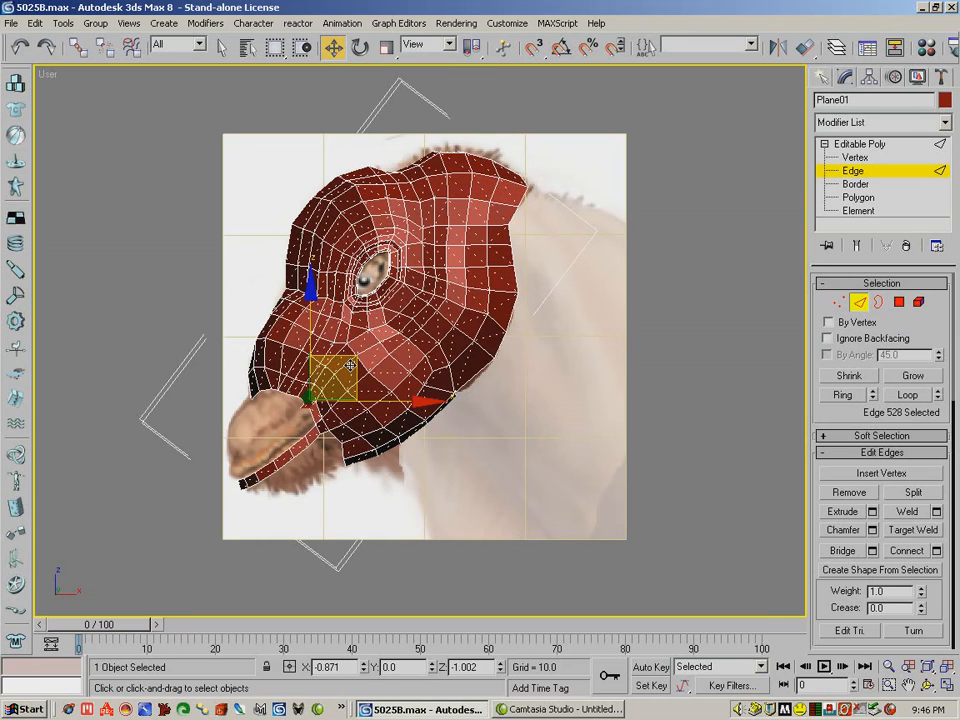
{"action": "left_click_drag", "start_coordinate": [350, 366], "coordinate": [350, 369]}
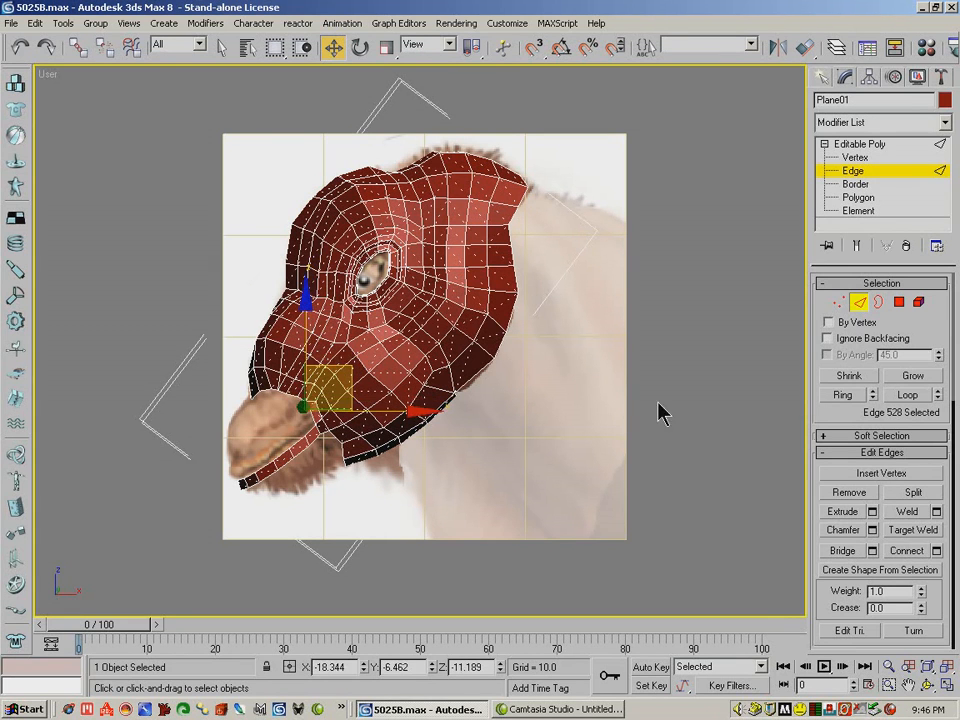
- Target-weld the separate vertices of the new polygons at the mouth corner
{"action": "left_click", "coordinate": [838, 302]}
{"action": "left_click", "coordinate": [913, 510]}
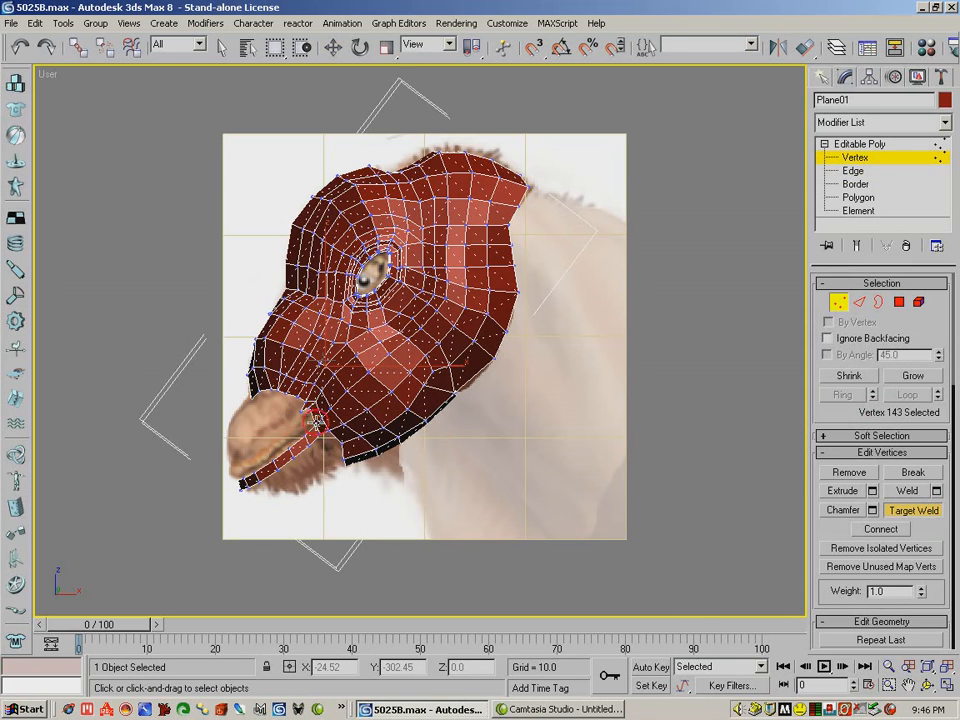
{"action": "left_click", "coordinate": [333, 50]}
- Reposition the new vertices at the mouth corner in the XZ plane to follow the upper lip on the reference
{"action": "left_click", "coordinate": [307, 401]}
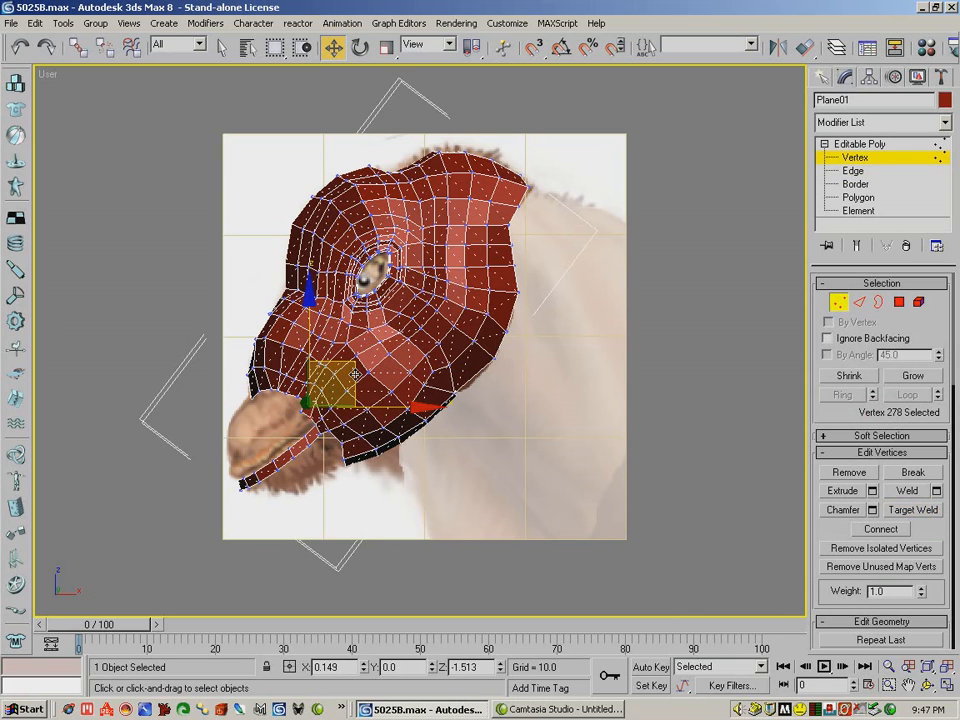
{"action": "left_click_drag", "start_coordinate": [355, 374], "coordinate": [344, 376]}
{"action": "left_click", "coordinate": [299, 406]}
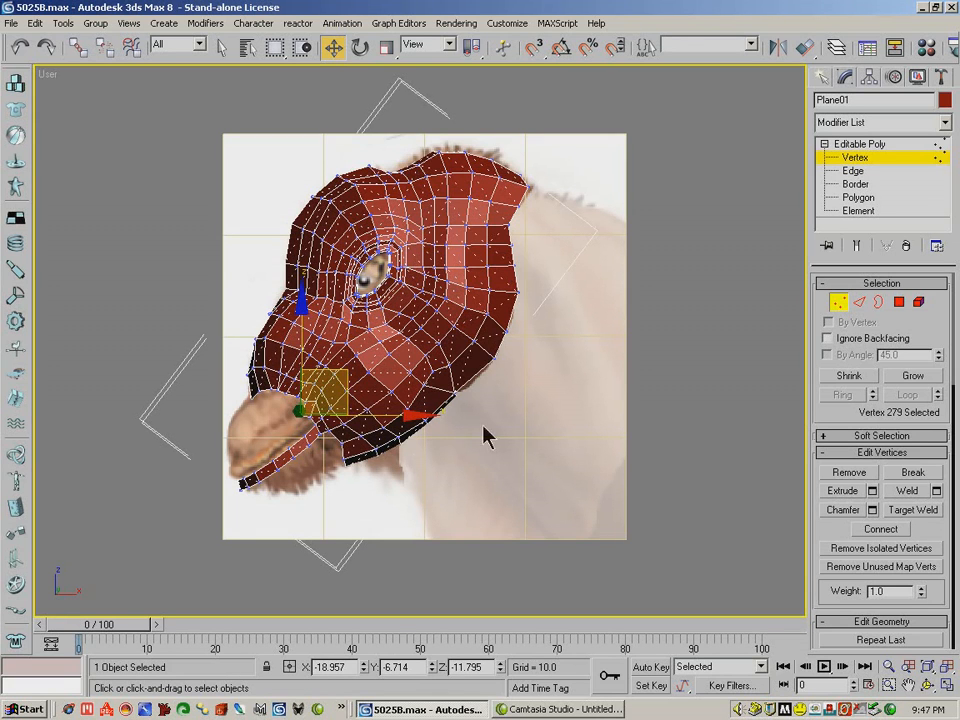
{"action": "left_click", "coordinate": [309, 412]}
{"action": "left_click_drag", "start_coordinate": [349, 390], "coordinate": [338, 383]}
{"action": "left_click", "coordinate": [300, 410]}
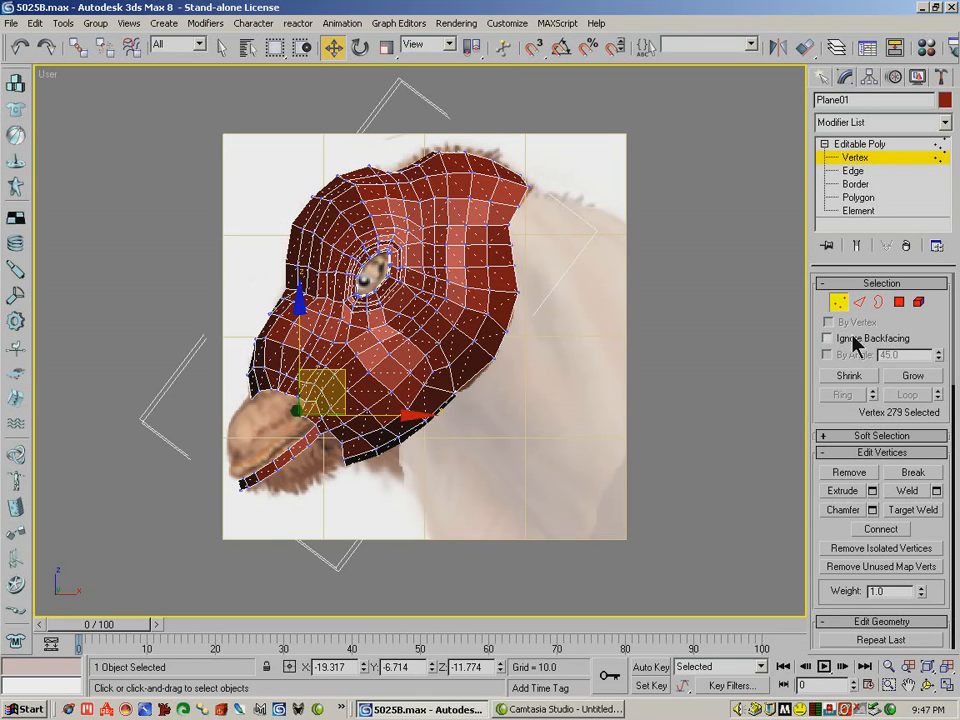
- Try to extrude the edge at the mouth corner forward in successive segments along the mouth line to the front of the lips
{"action": "left_click", "coordinate": [859, 301]}
{"action": "left_click", "coordinate": [311, 421]}
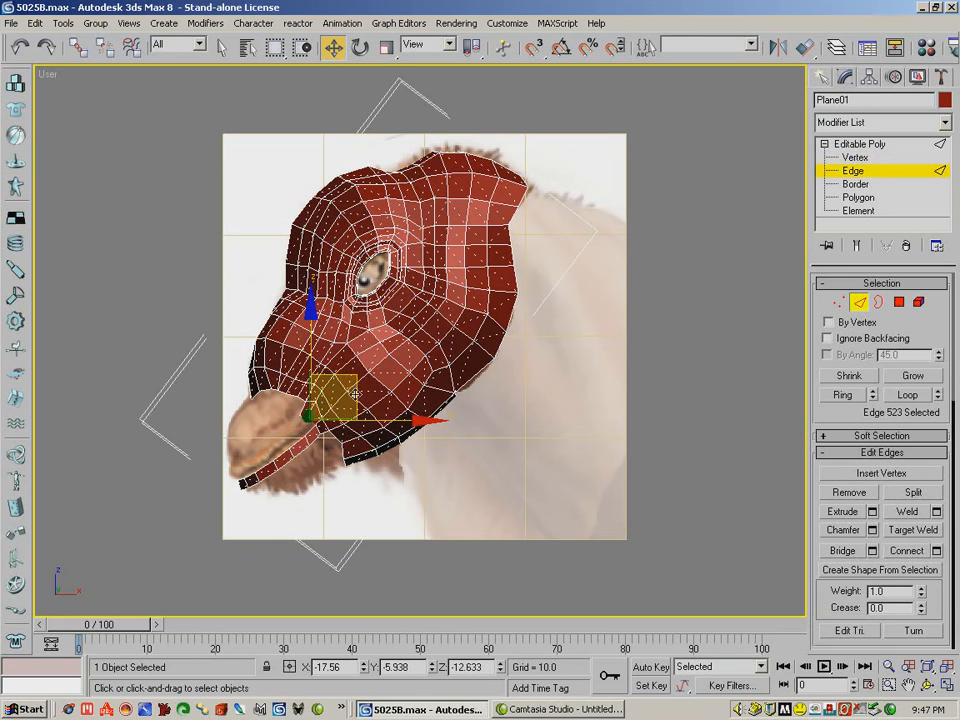
{"action": "left_click", "coordinate": [343, 395]}
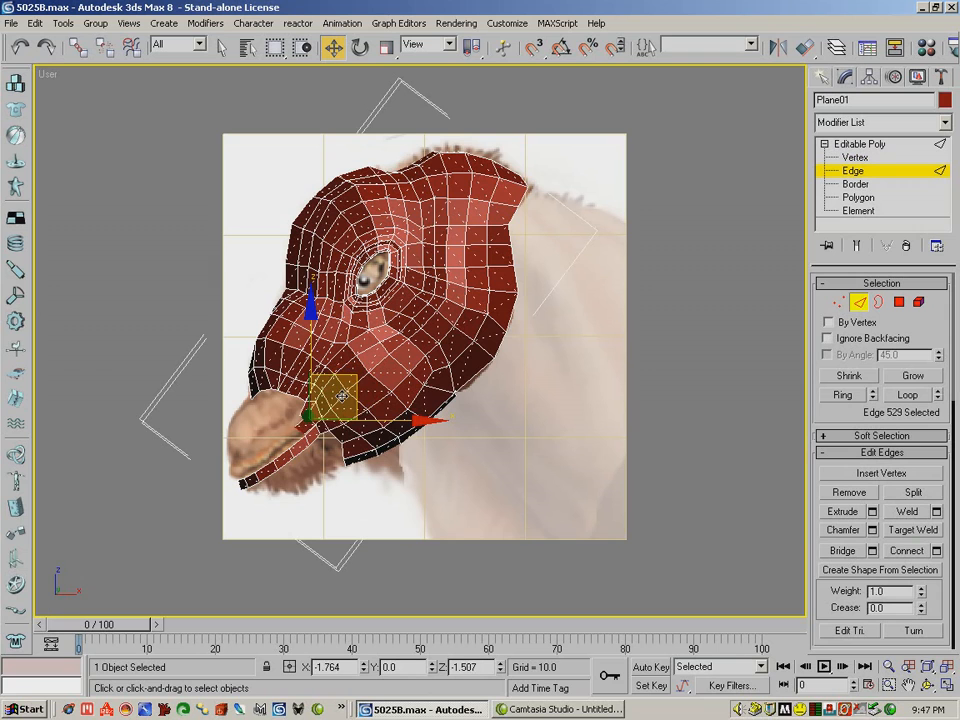
{"action": "left_click", "coordinate": [327, 404]}
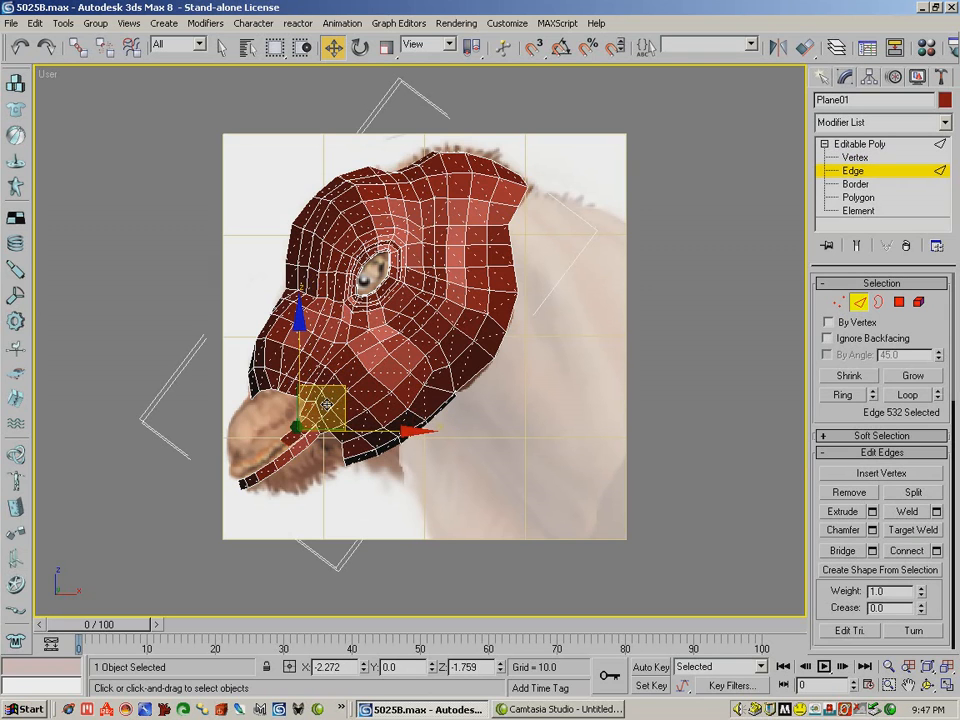
{"action": "left_click_drag", "start_coordinate": [327, 404], "coordinate": [325, 405], "text": "shift"}
{"action": "left_click", "coordinate": [326, 404]}
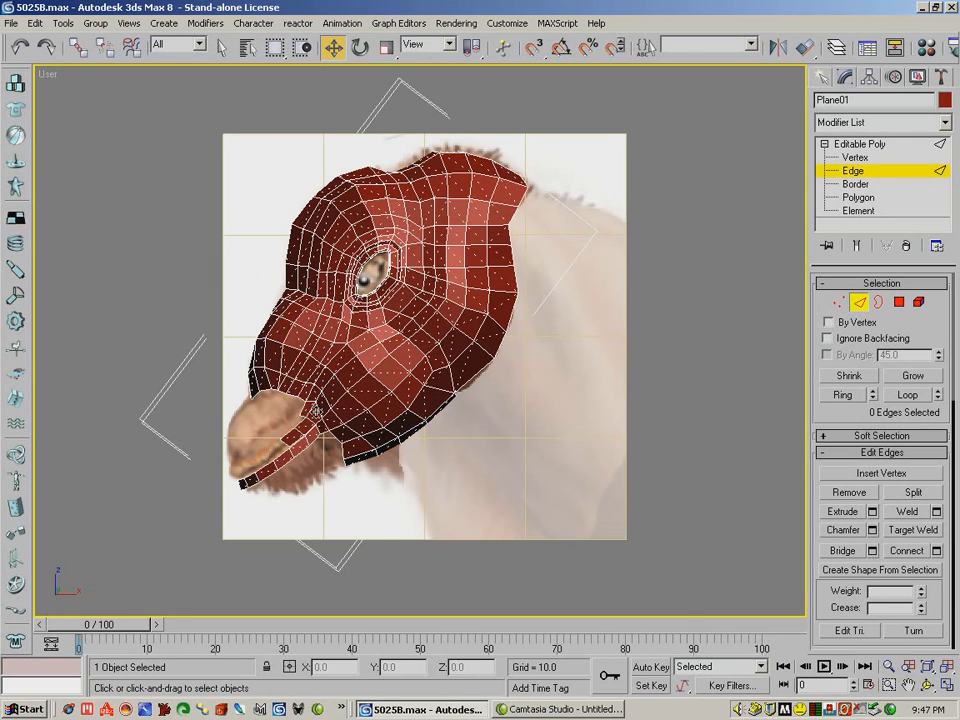
{"action": "left_click", "coordinate": [282, 437]}
{"action": "left_click", "coordinate": [316, 420]}
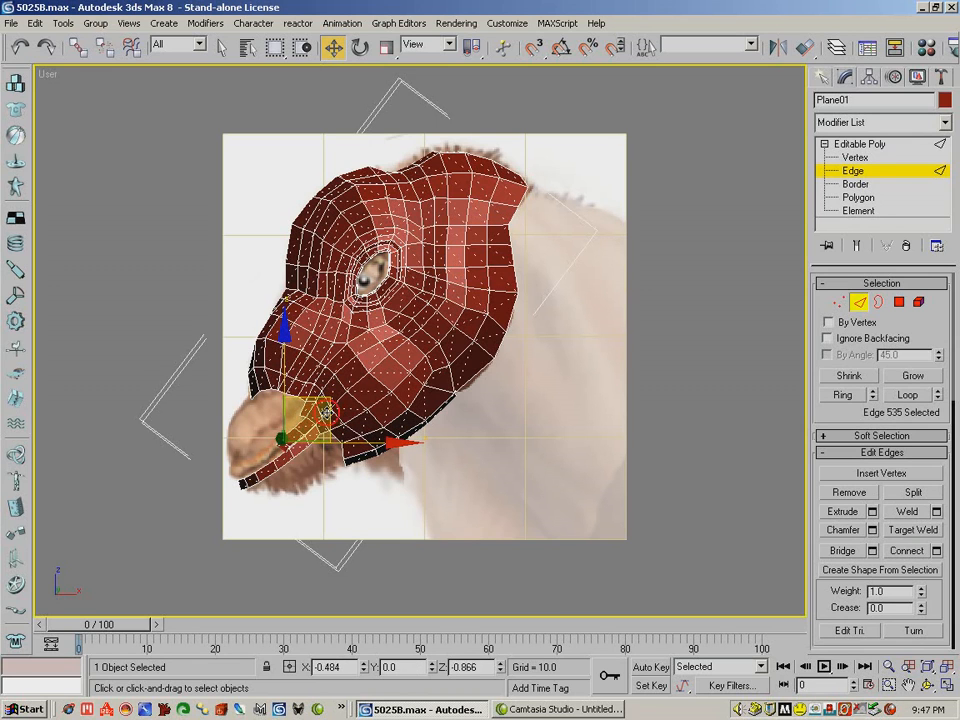
{"action": "left_click_drag", "start_coordinate": [316, 420], "coordinate": [262, 452], "text": "shift"}
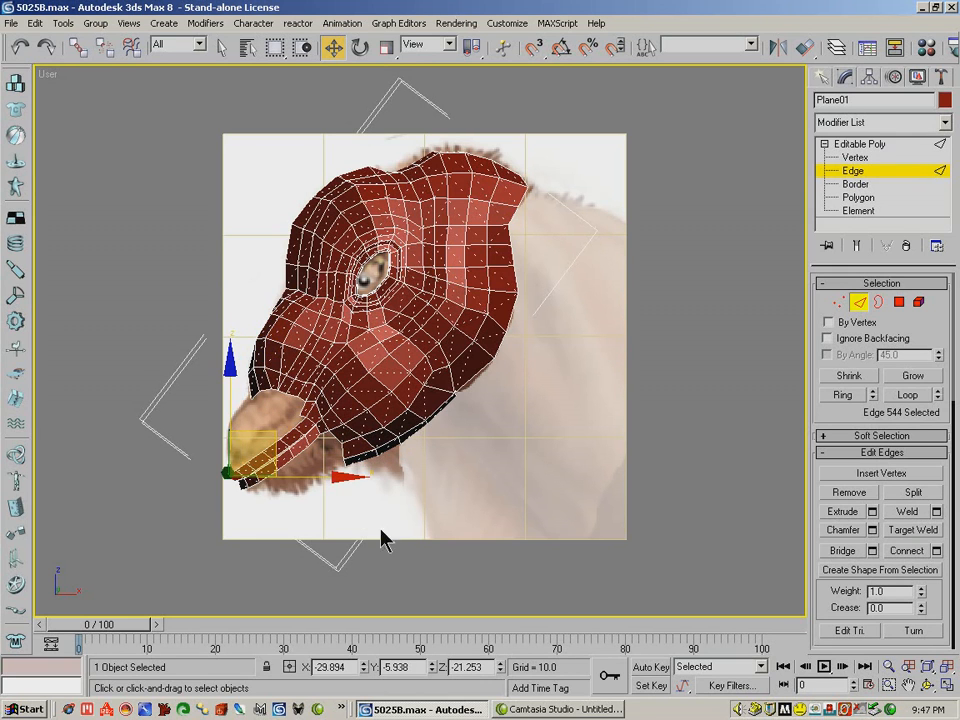
- Undo the segment-by-segment edge extrusions made forward from the mouth corner
{"action": "left_click", "coordinate": [927, 685]}
{"action": "left_click_drag", "start_coordinate": [360, 462], "coordinate": [370, 280]}
{"action": "left_click", "coordinate": [332, 46]}
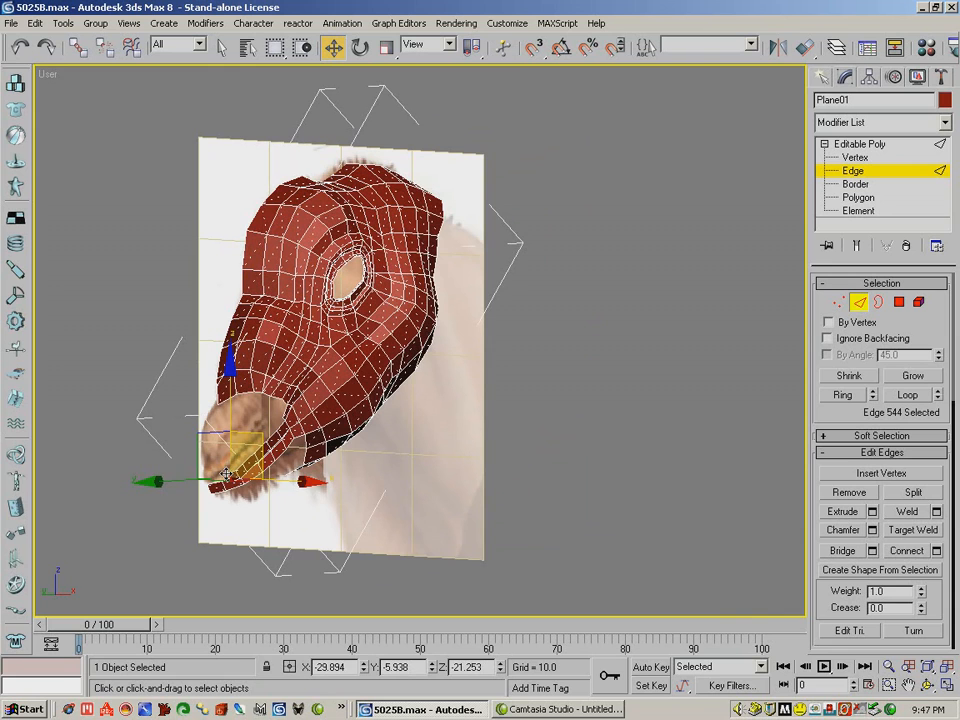
{"action": "left_click", "coordinate": [19, 47]}
{"action": "left_click", "coordinate": [19, 47]}
{"action": "left_click", "coordinate": [19, 47]}
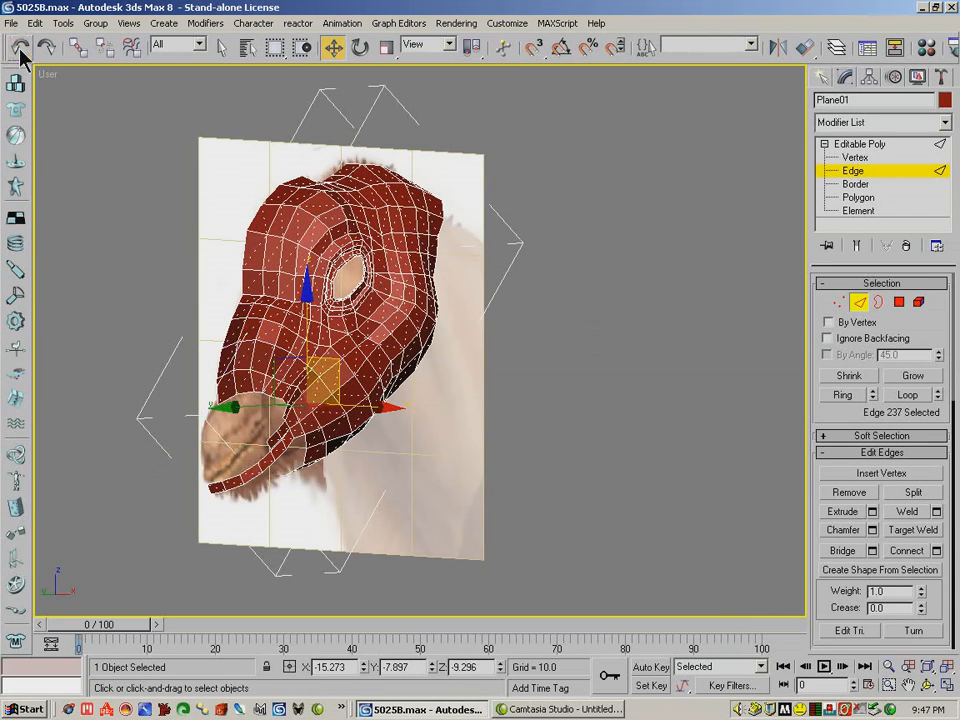
{"action": "left_click", "coordinate": [19, 47]}
{"action": "left_click", "coordinate": [19, 47]}
{"action": "left_click", "coordinate": [19, 47]}
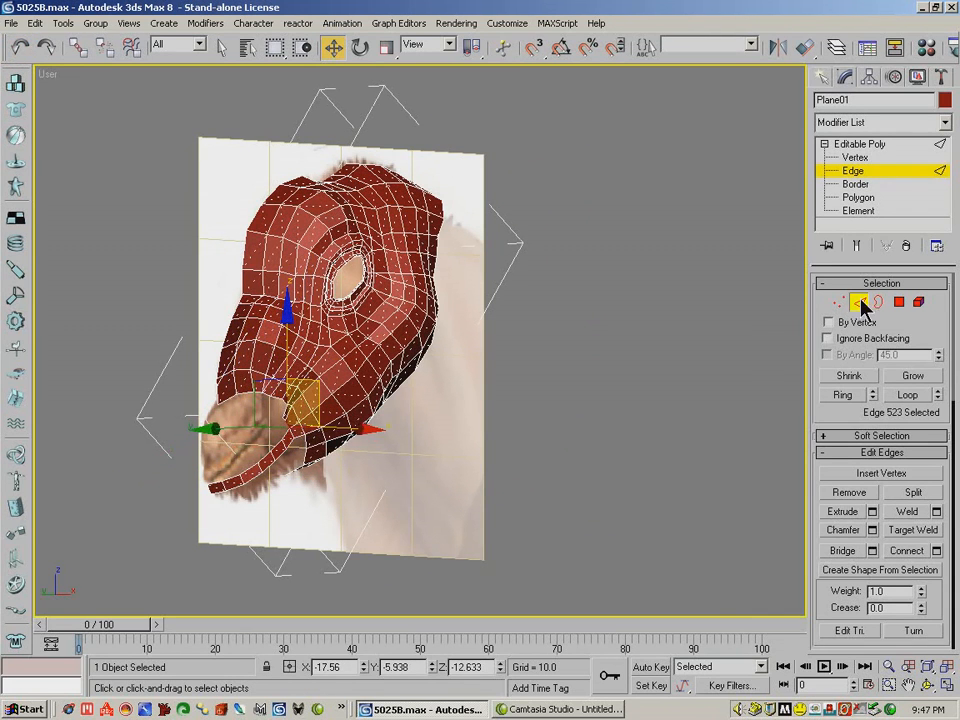
- Extrude the six upper edges of the lower lip strip upward along Z to form a second row of polygons
{"action": "left_click", "coordinate": [281, 441]}
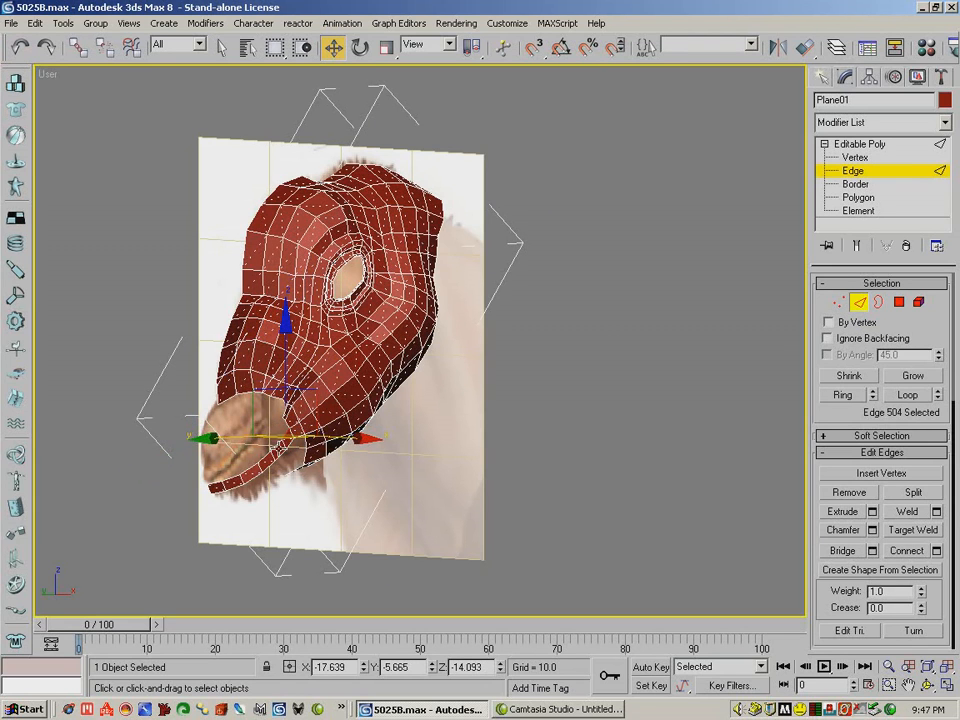
{"action": "left_click", "coordinate": [272, 450], "text": "ctrl"}
{"action": "left_click", "coordinate": [262, 457], "text": "ctrl"}
{"action": "left_click", "coordinate": [252, 464], "text": "ctrl"}
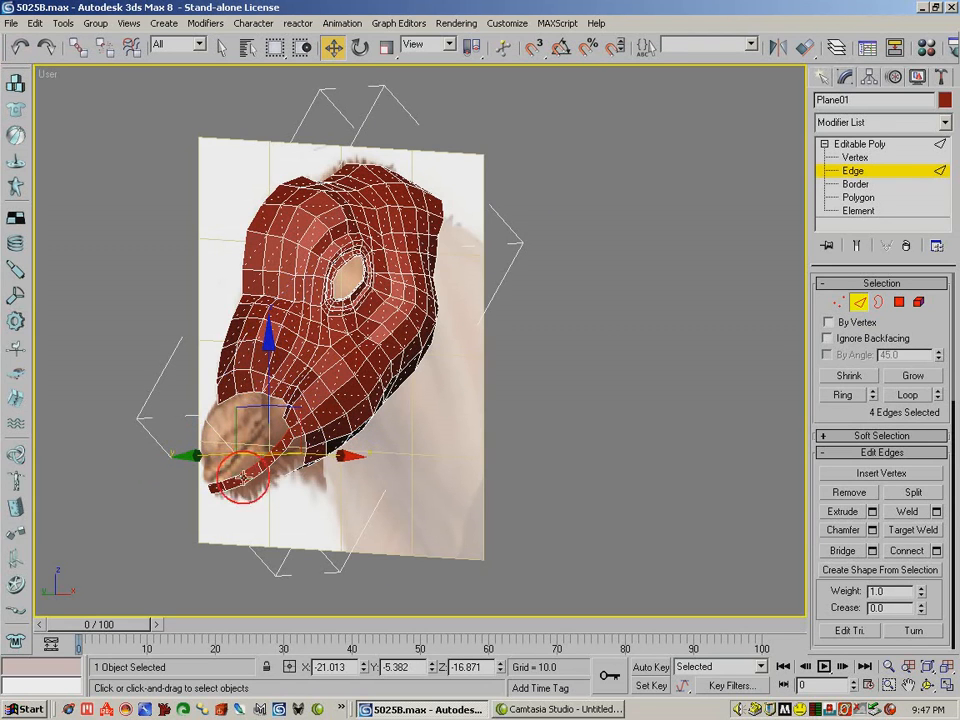
{"action": "left_click", "coordinate": [233, 477], "text": "ctrl"}
{"action": "left_click", "coordinate": [268, 443], "text": "ctrl"}
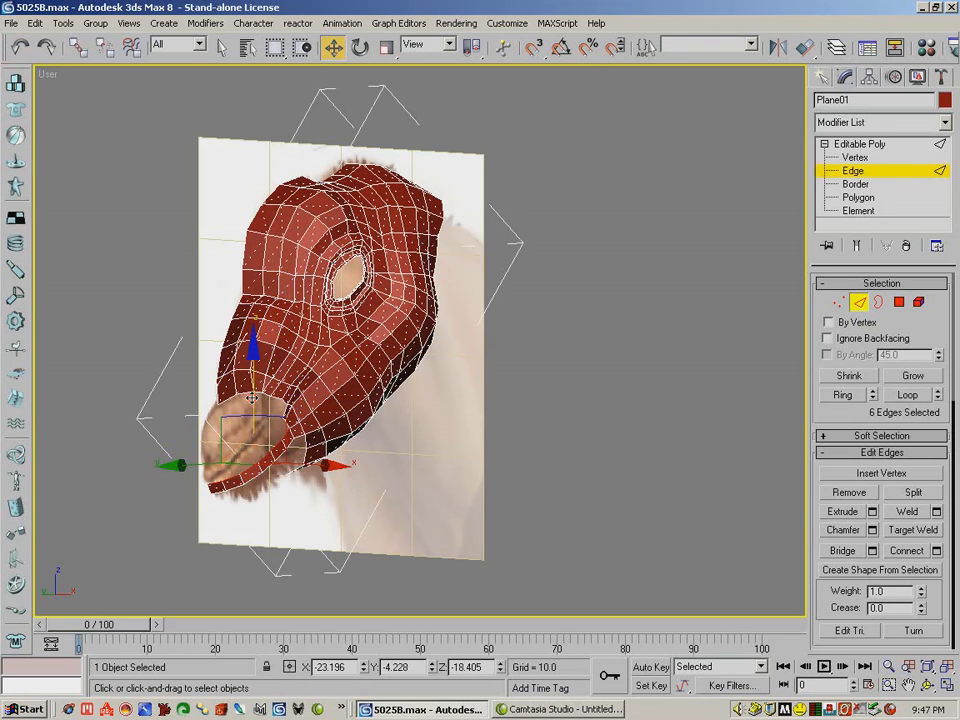
{"action": "left_click_drag", "start_coordinate": [251, 395], "coordinate": [249, 383]}
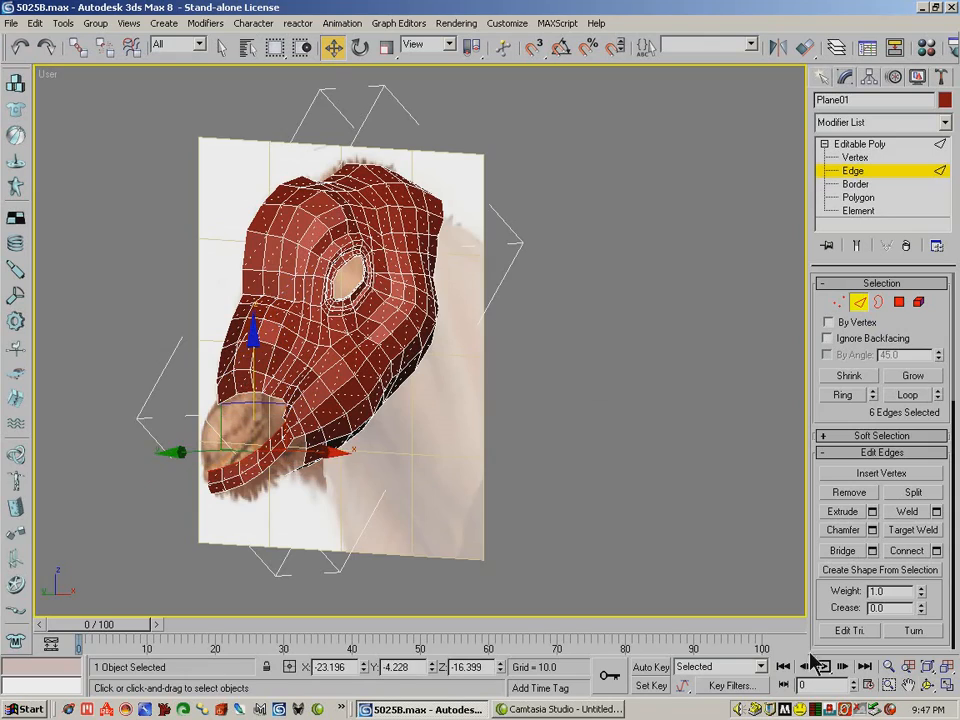
- Make the mesh see-through in a side view and target-weld the new lip row's rear vertex to the mouth-corner vertex
{"action": "left_click", "coordinate": [926, 686]}
{"action": "left_click_drag", "start_coordinate": [330, 345], "coordinate": [294, 364]}
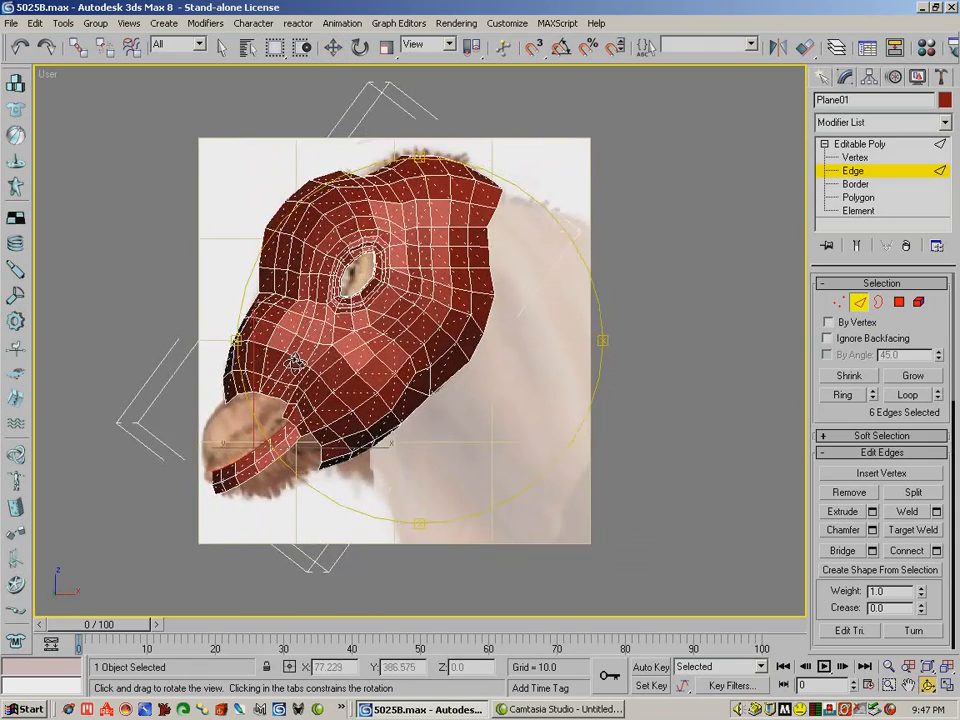
{"action": "left_click", "coordinate": [838, 303]}
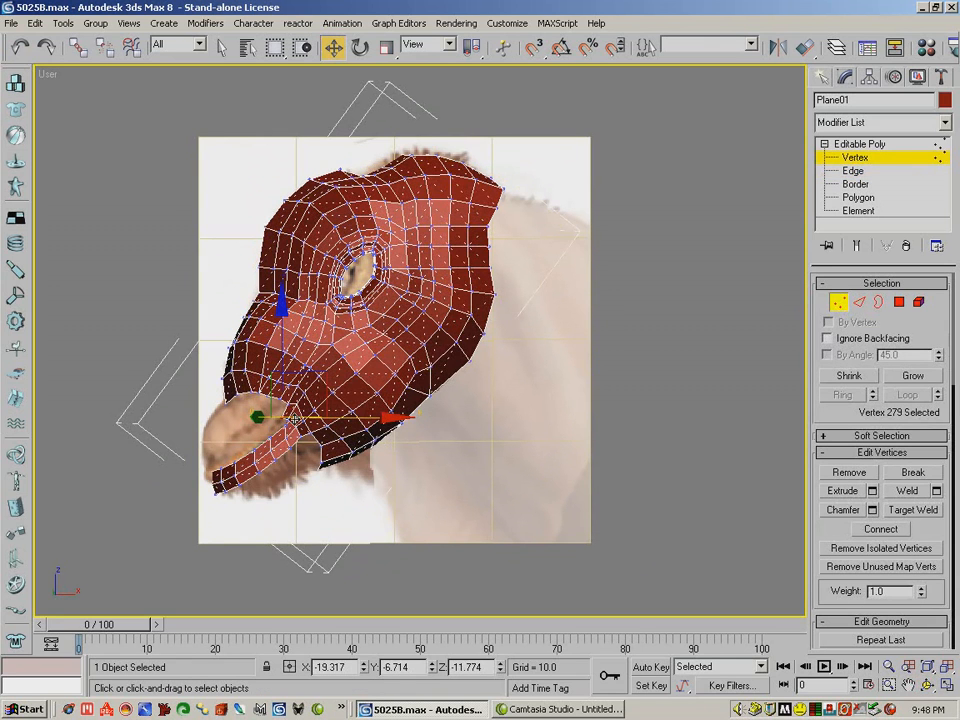
{"action": "left_click_drag", "start_coordinate": [294, 414], "coordinate": [294, 418]}
{"action": "key", "text": "alt+x"}
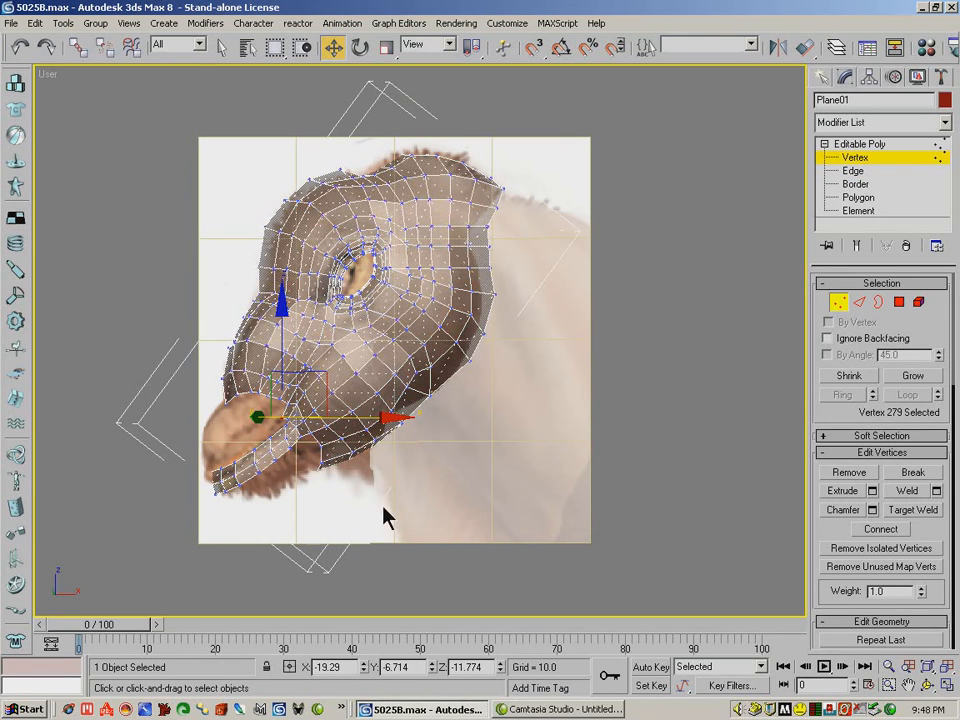
{"action": "left_click", "coordinate": [913, 509]}
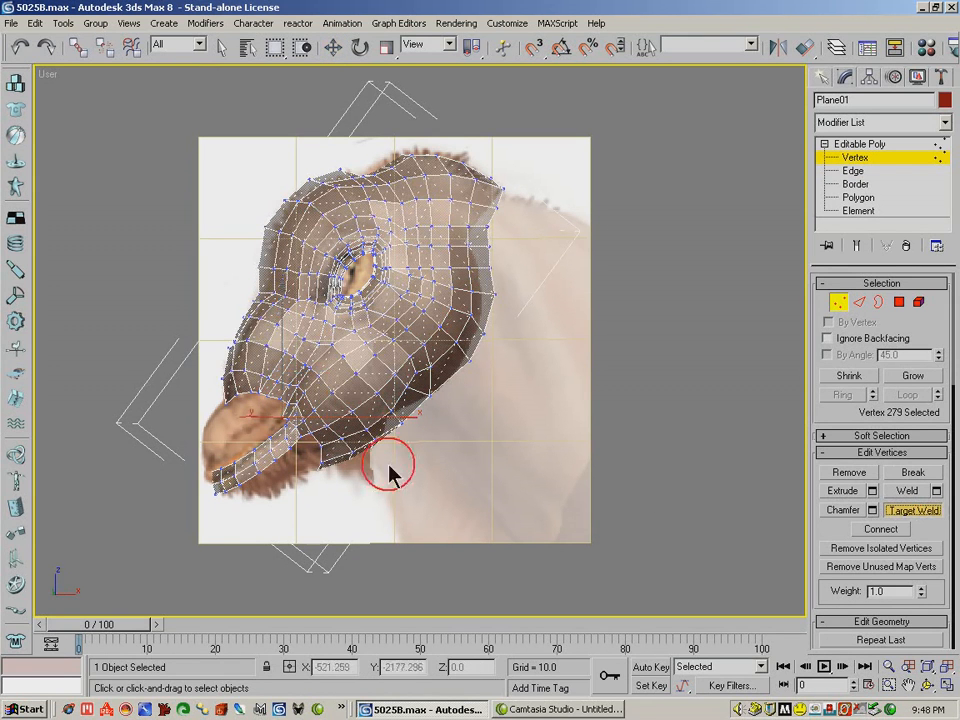
{"action": "left_click", "coordinate": [288, 420]}
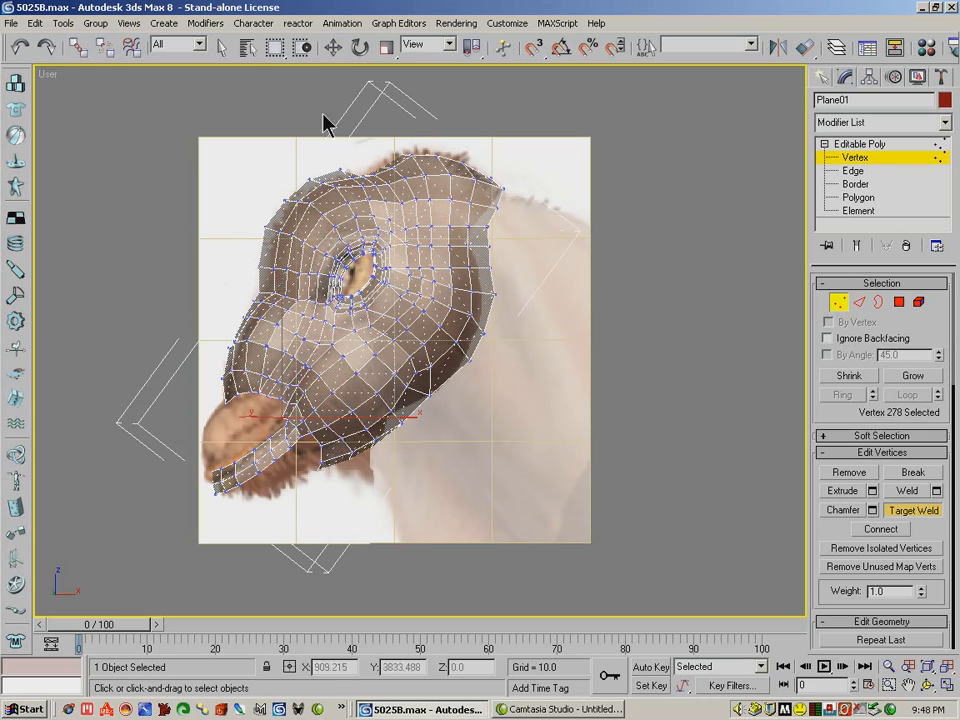
{"action": "left_click", "coordinate": [336, 48]}
{"action": "key", "text": "ctrl+z"}
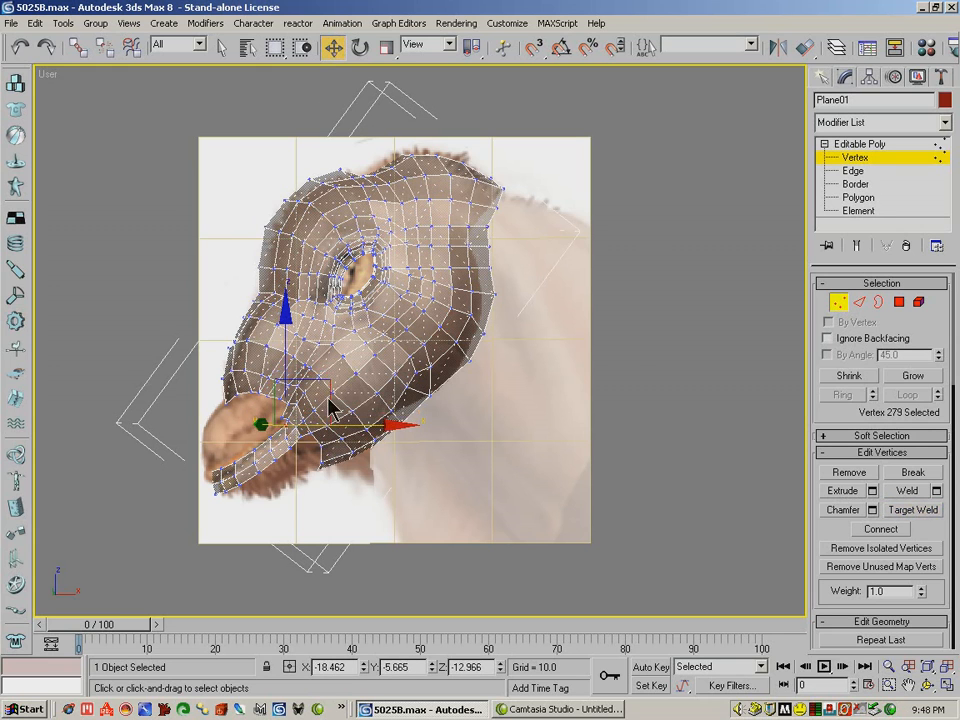
- Reposition the lip strip's vertices in the XZ plane to follow the mouth line and lower lip on the reference
{"action": "left_click_drag", "start_coordinate": [328, 382], "coordinate": [271, 437]}
{"action": "left_click_drag", "start_coordinate": [313, 398], "coordinate": [293, 410]}
{"action": "left_click", "coordinate": [255, 449]}
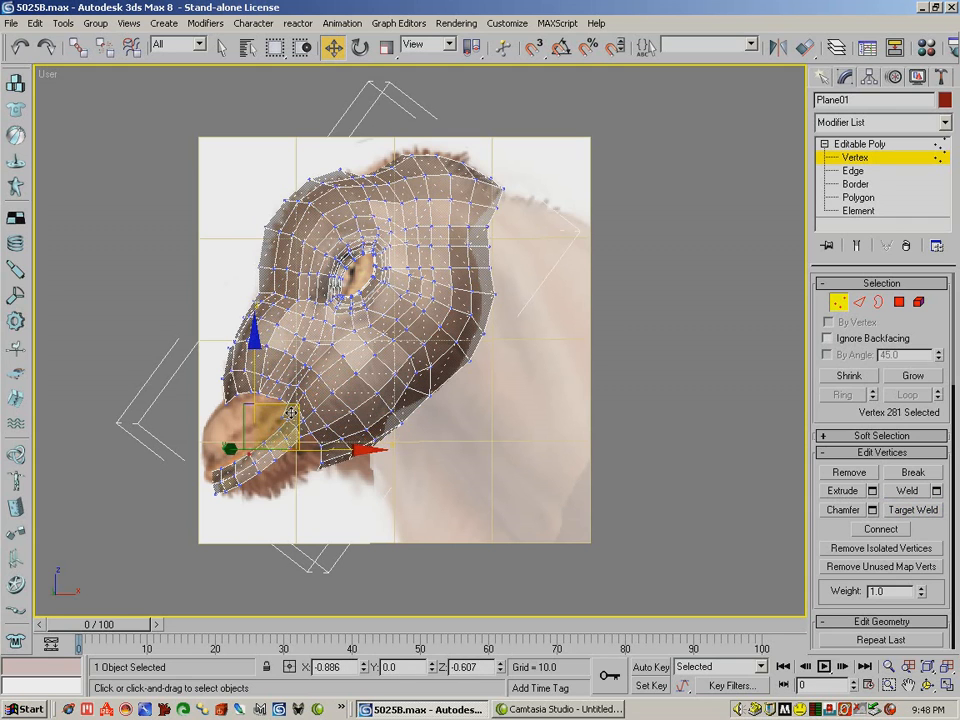
{"action": "left_click", "coordinate": [272, 426]}
{"action": "left_click_drag", "start_coordinate": [275, 419], "coordinate": [248, 432]}
{"action": "left_click", "coordinate": [221, 468]}
{"action": "left_click", "coordinate": [210, 471]}
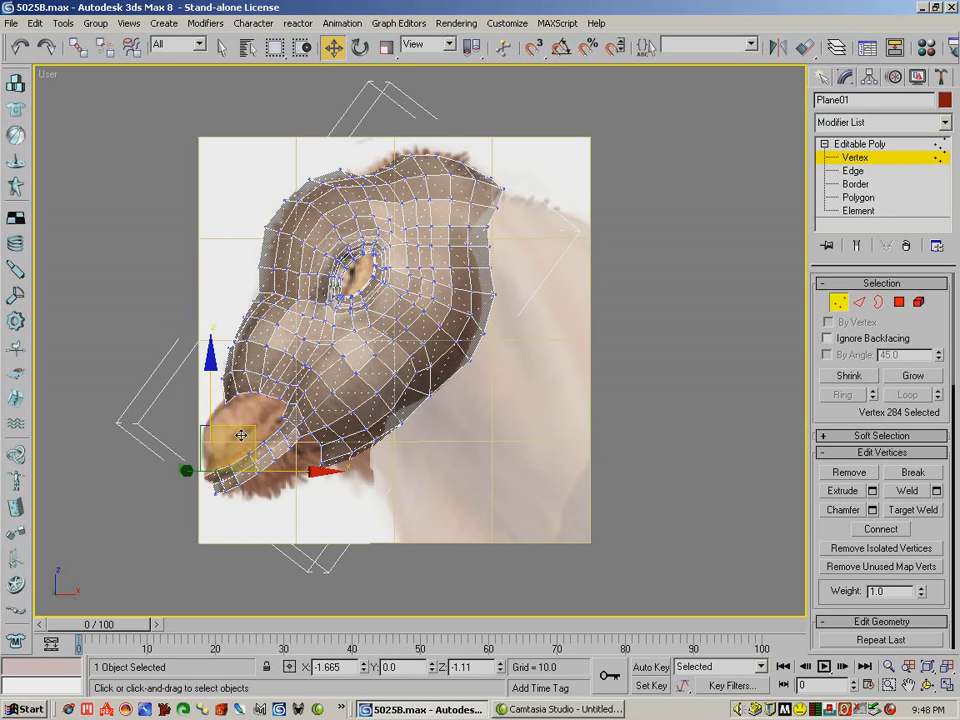
{"action": "left_click", "coordinate": [222, 496]}
{"action": "left_click_drag", "start_coordinate": [259, 455], "coordinate": [262, 459]}
- Select the edge loop between the two lip rows, keeping only the six edges along the lip strip
{"action": "key", "text": "2"}
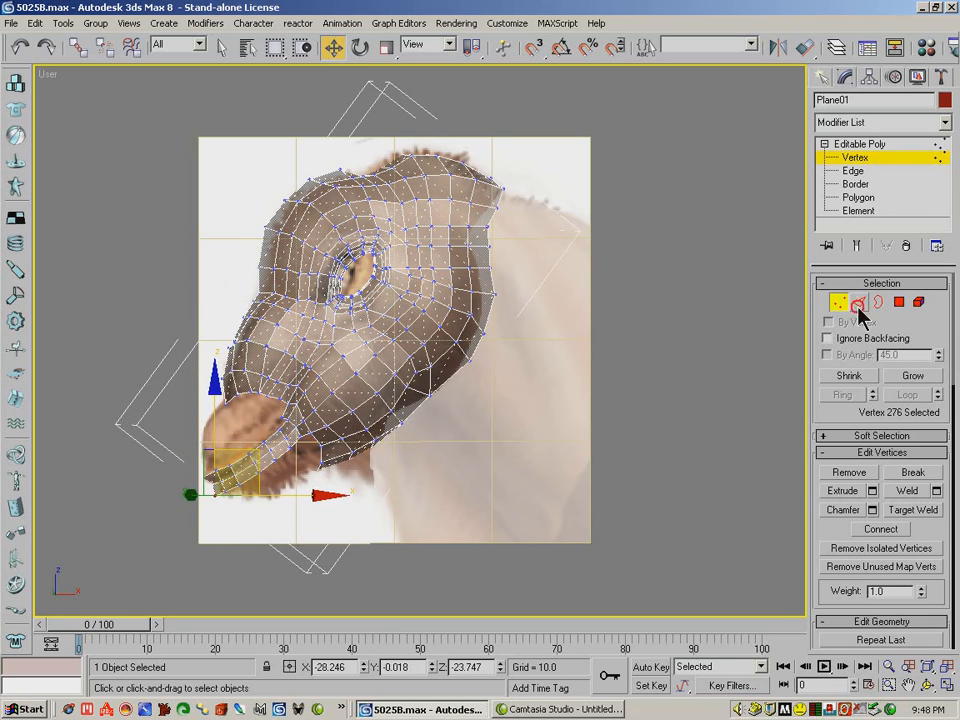
{"action": "left_click", "coordinate": [247, 496]}
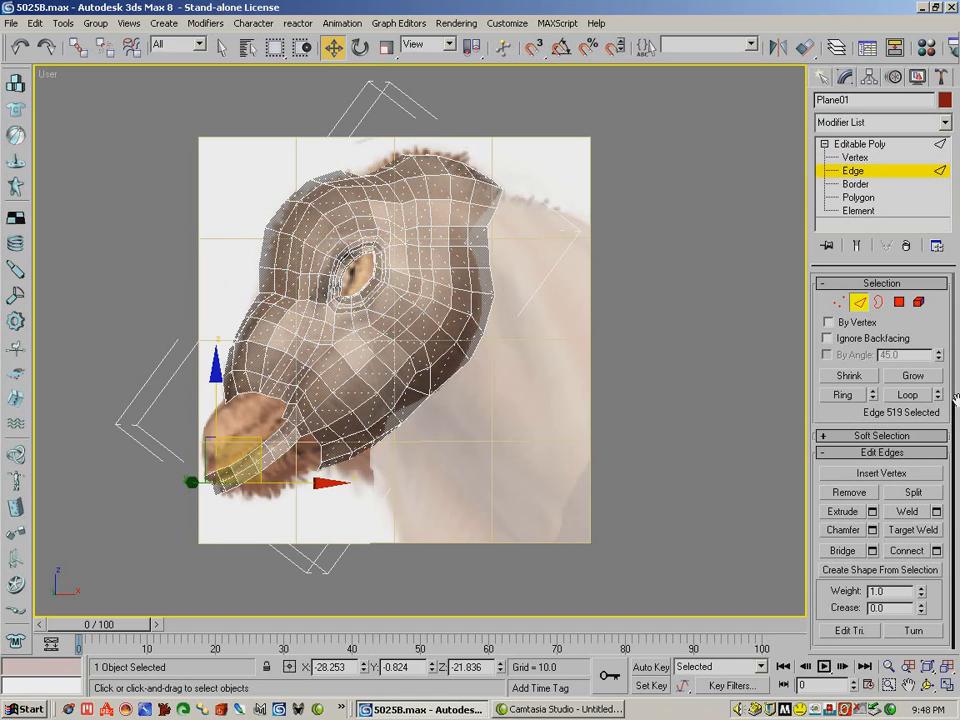
{"action": "left_click", "coordinate": [908, 394]}
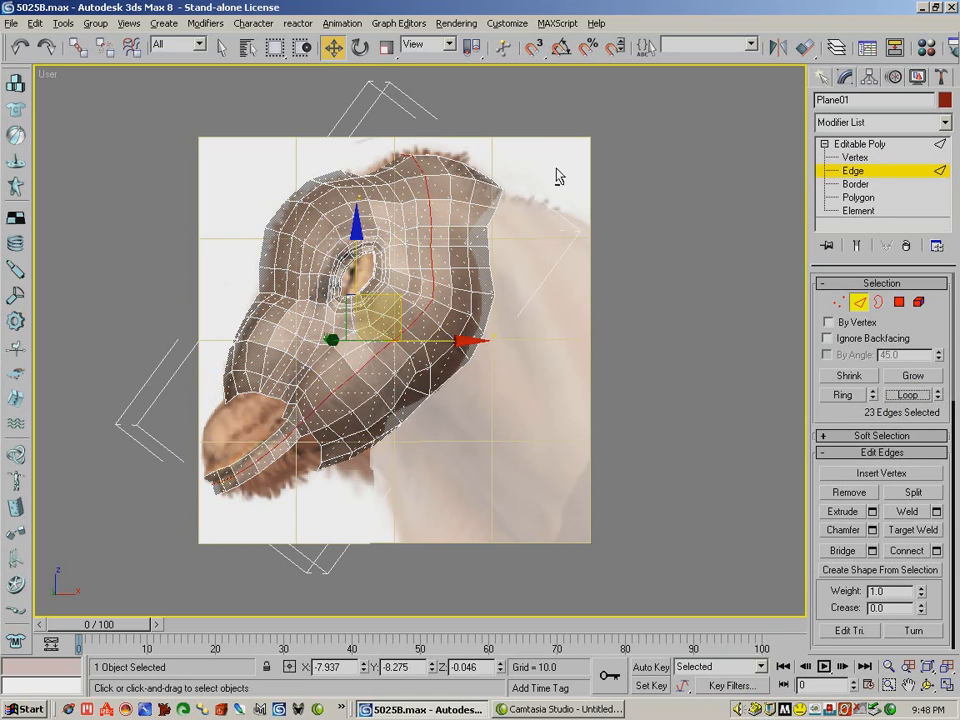
{"action": "left_click_drag", "start_coordinate": [484, 291], "coordinate": [310, 472]}
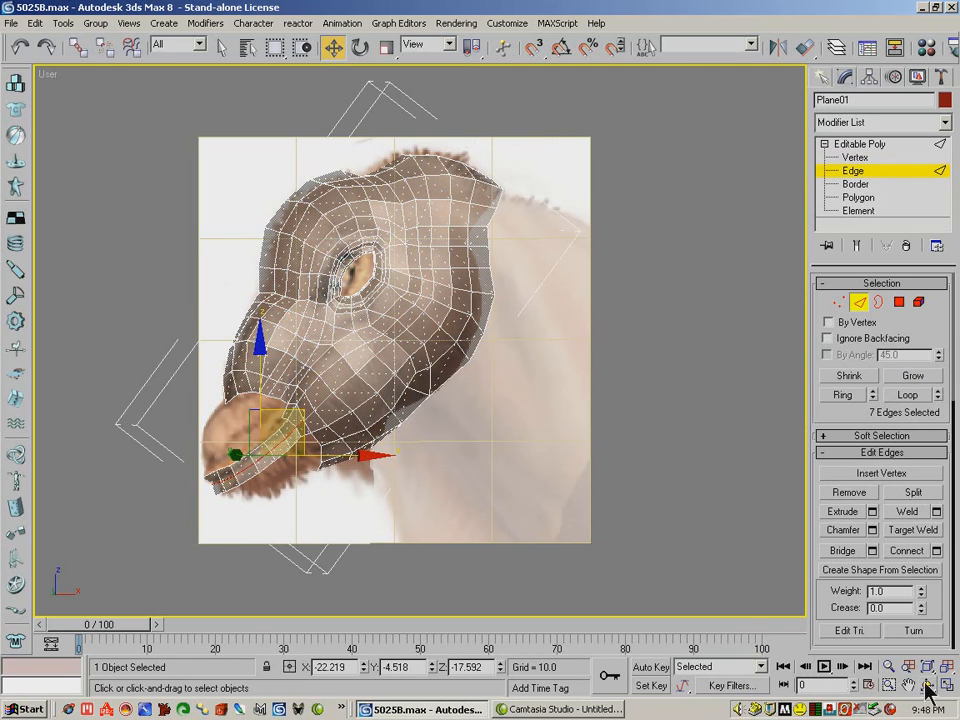
{"action": "left_click", "coordinate": [428, 400]}
{"action": "left_click", "coordinate": [331, 428]}
{"action": "key", "text": "super"}
{"action": "left_click", "coordinate": [12, 44]}
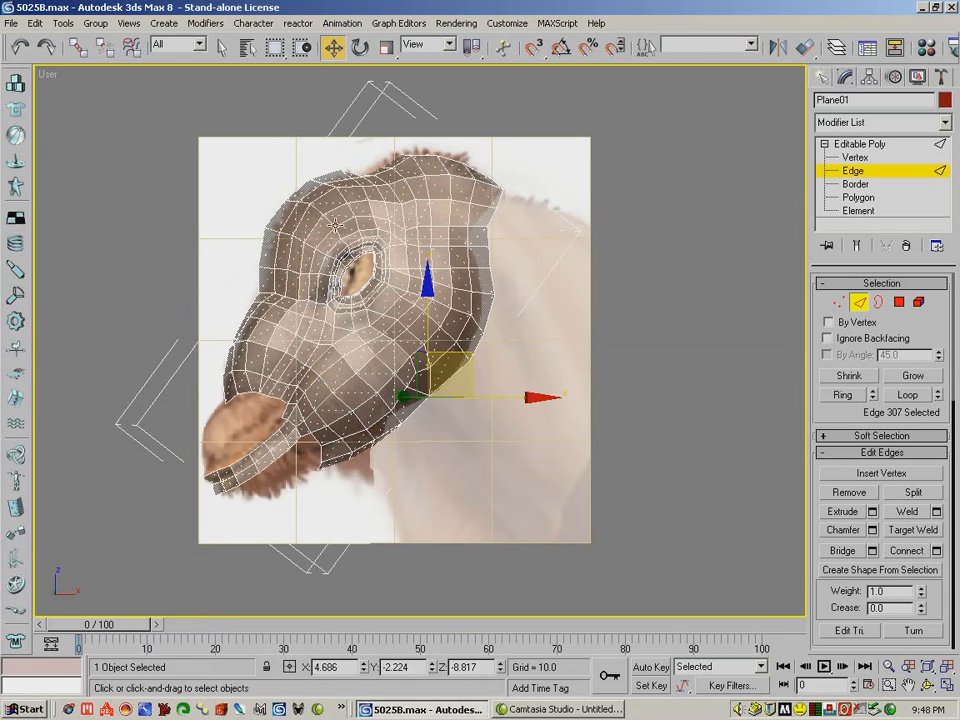
{"action": "left_click", "coordinate": [20, 46]}
{"action": "left_click", "coordinate": [320, 387], "text": "alt"}
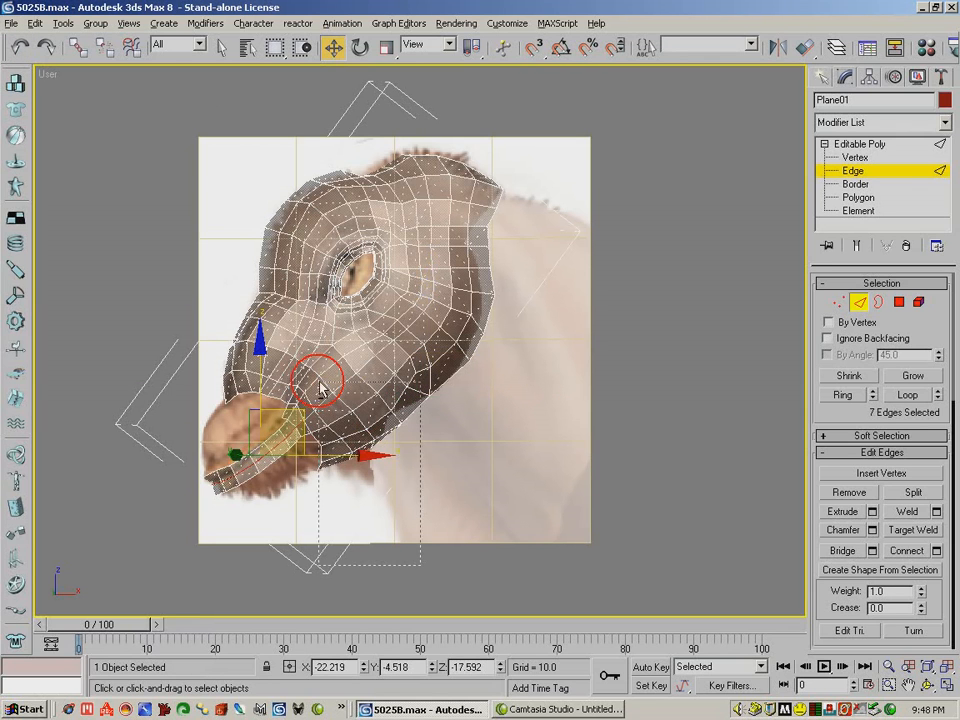
- Rotate the six lip edges slightly about Z and shift them along Y toward the reference plane, to about -3.65
{"action": "left_click", "coordinate": [928, 685]}
{"action": "left_click_drag", "start_coordinate": [290, 362], "coordinate": [388, 368]}
{"action": "left_click", "coordinate": [360, 48]}
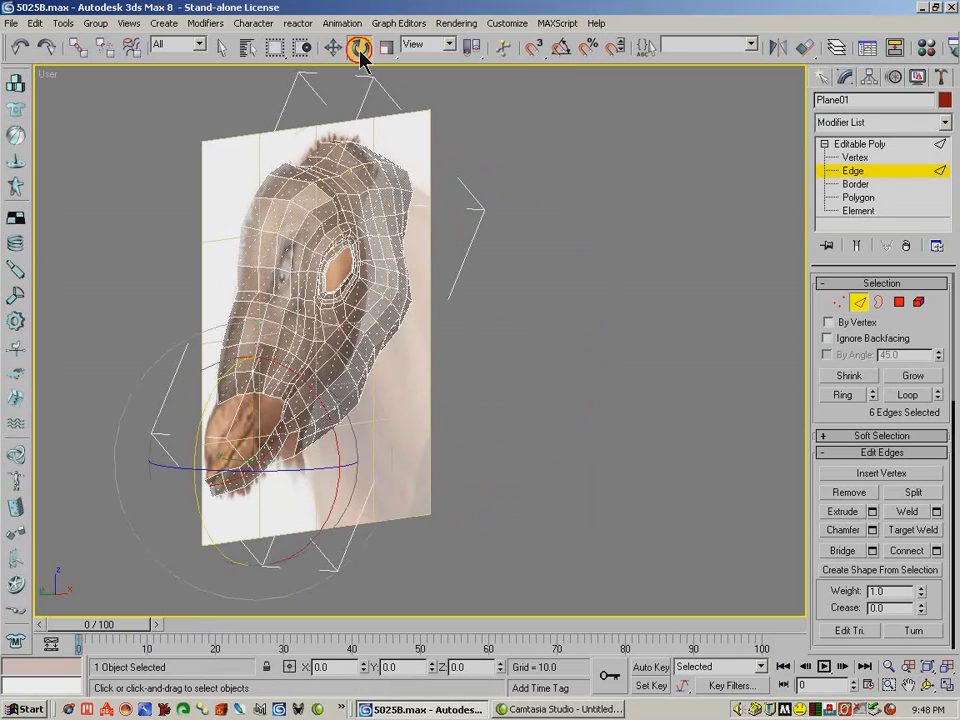
{"action": "left_click_drag", "start_coordinate": [313, 468], "coordinate": [304, 470]}
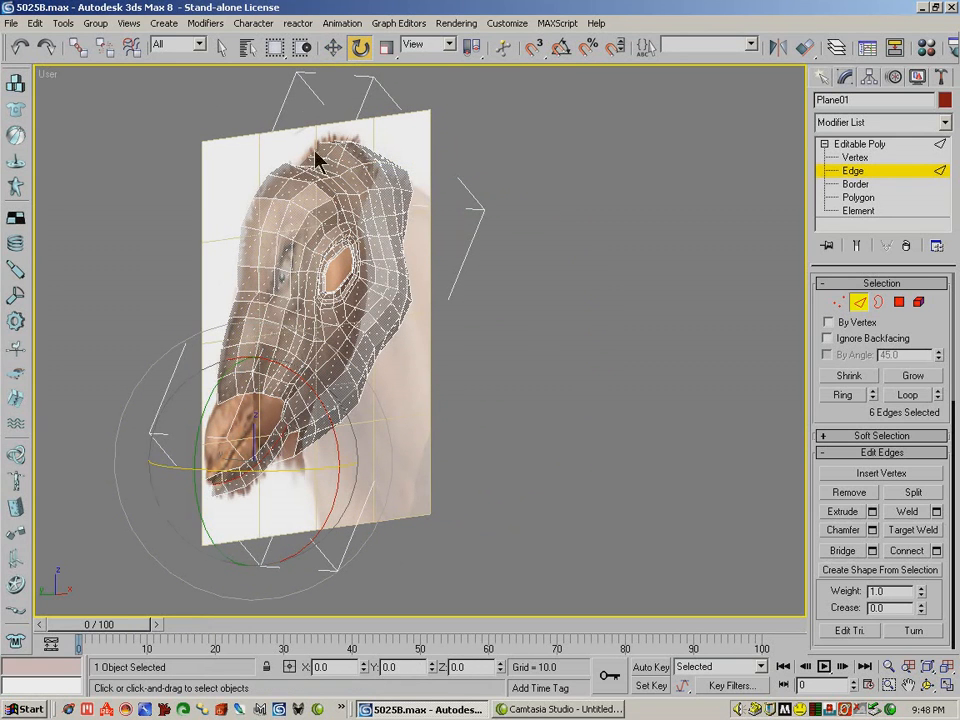
{"action": "left_click", "coordinate": [333, 47]}
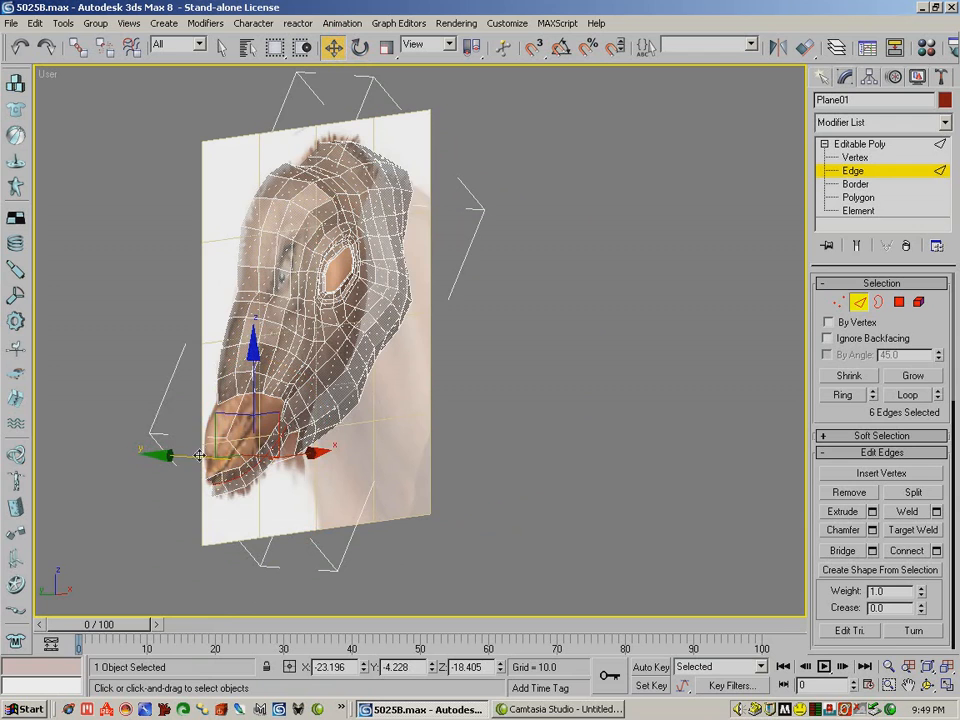
{"action": "left_click_drag", "start_coordinate": [195, 456], "coordinate": [212, 468]}
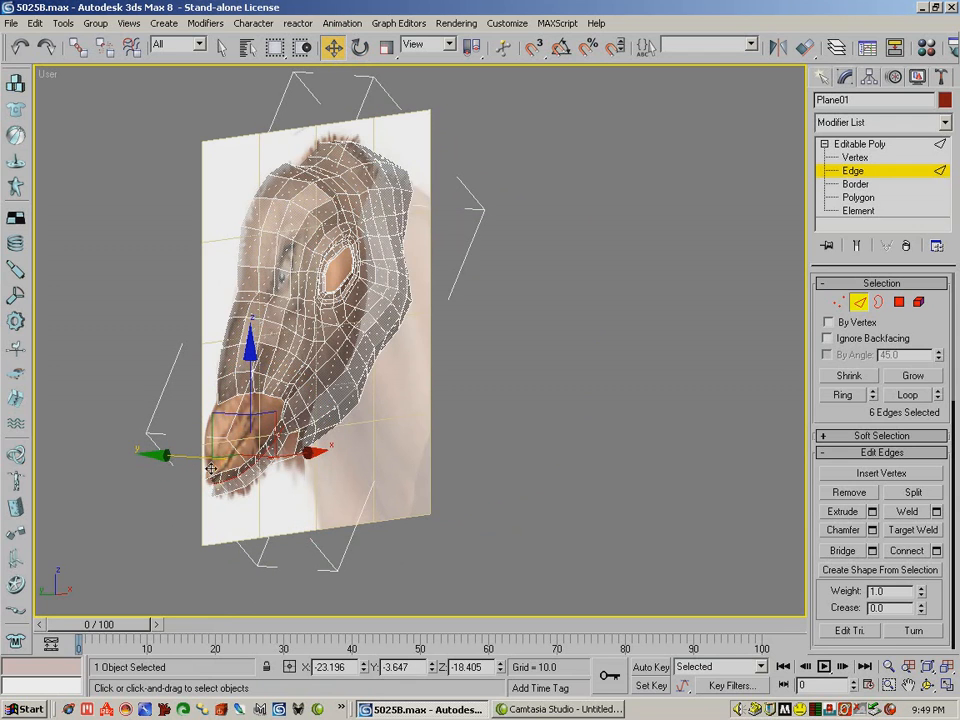
- Chamfer the six lip edges by 0.27, viewing the head from the side
{"action": "left_click", "coordinate": [927, 686]}
{"action": "mouse_move", "coordinate": [386, 392]}
{"action": "left_mouse_down"}
{"action": "mouse_move", "coordinate": [401, 324]}
{"action": "mouse_move", "coordinate": [413, 333]}
{"action": "mouse_move", "coordinate": [332, 349]}
{"action": "mouse_move", "coordinate": [290, 378]}
{"action": "mouse_move", "coordinate": [383, 400]}
{"action": "left_mouse_up"}
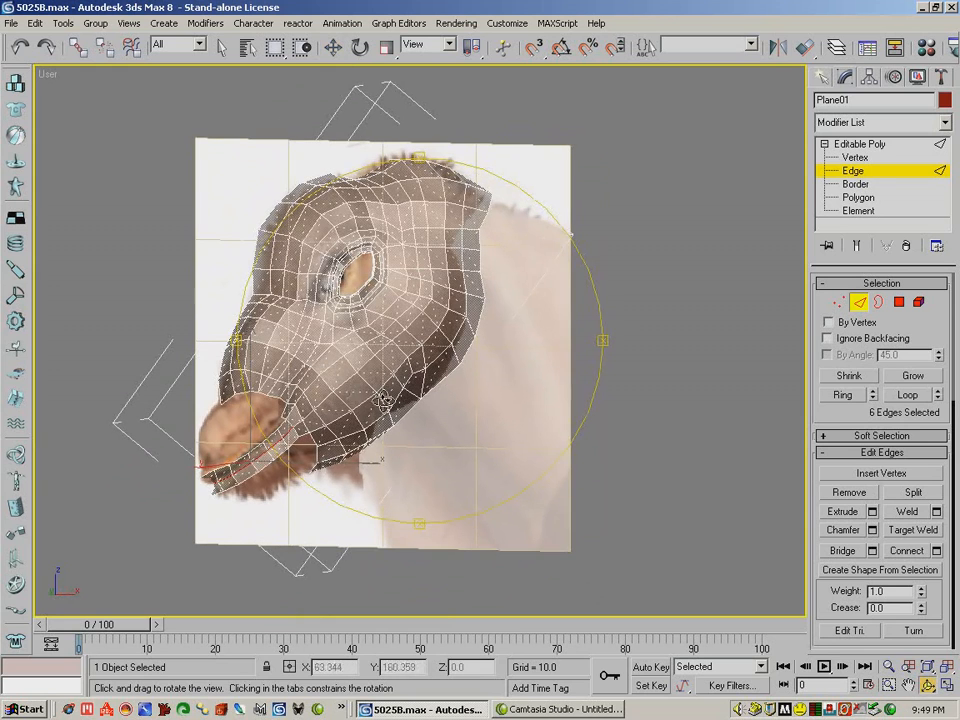
{"action": "left_click", "coordinate": [872, 530]}
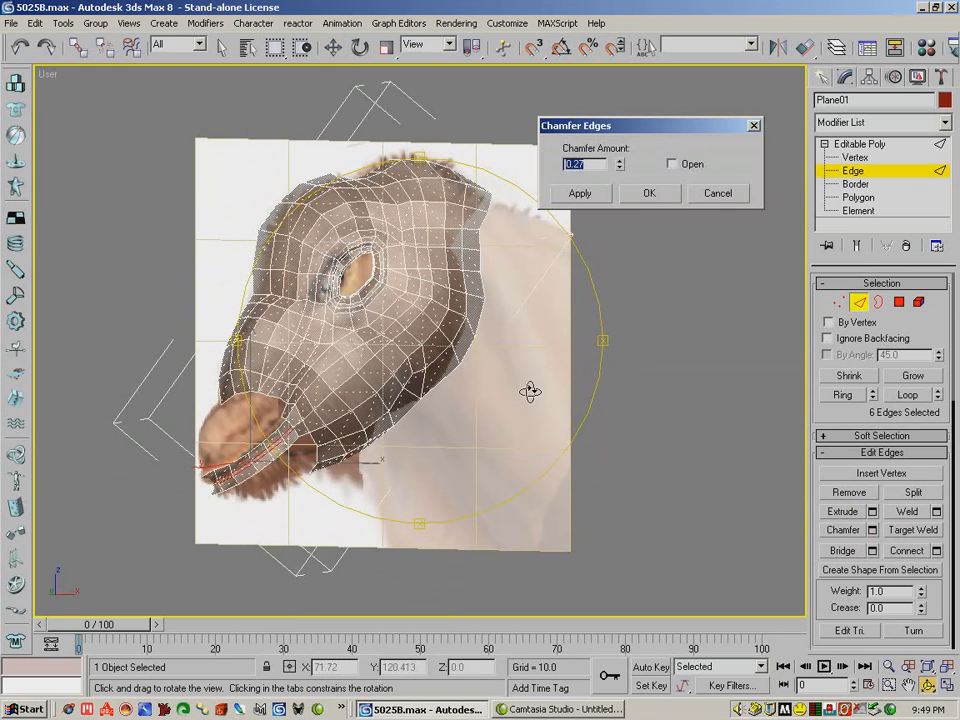
{"action": "left_click", "coordinate": [653, 194]}
- Select the six narrow polygons created by the chamfer along the lip strip, from the mouth corner to the front
{"action": "key", "text": "4"}
{"action": "key", "text": "w"}
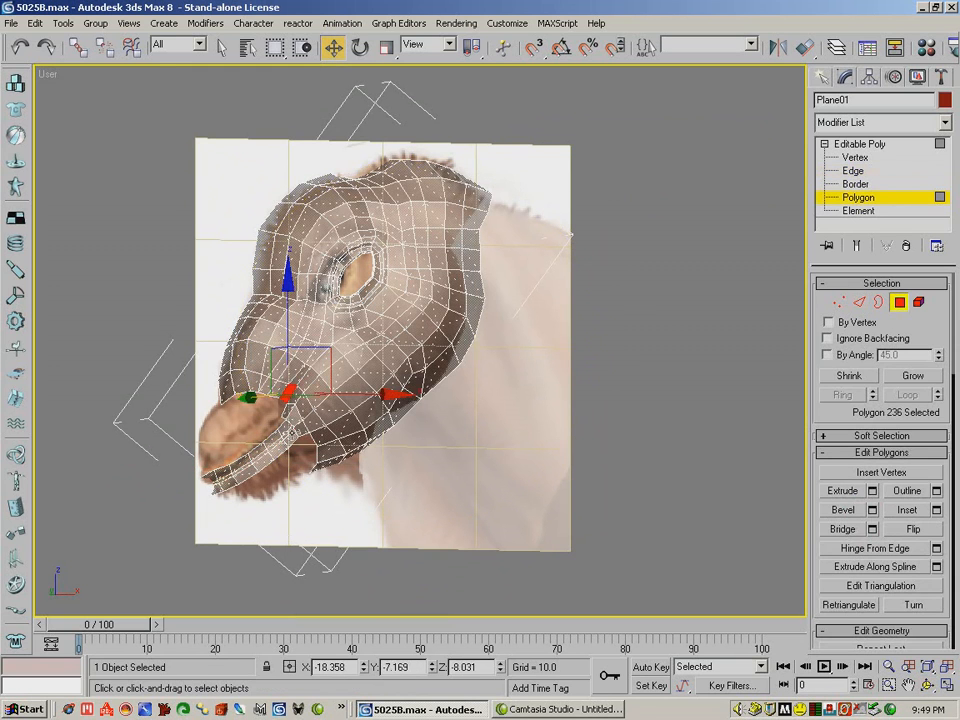
{"action": "left_click", "coordinate": [291, 433]}
{"action": "left_click", "coordinate": [274, 447], "text": "ctrl"}
{"action": "left_click", "coordinate": [261, 460], "text": "ctrl"}
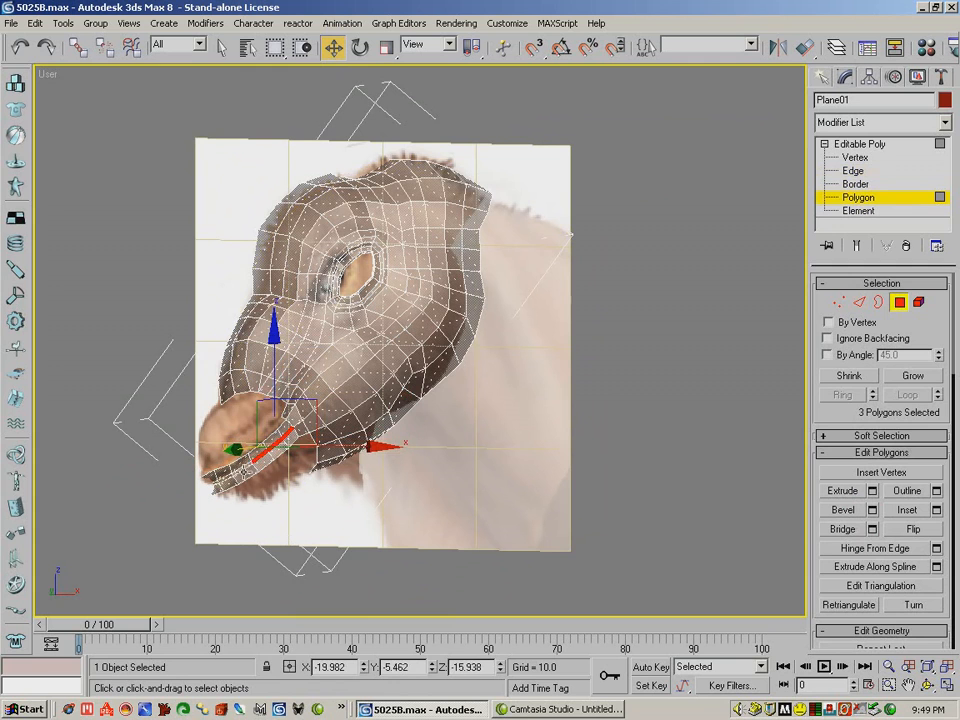
{"action": "left_click", "coordinate": [241, 469], "text": "ctrl"}
{"action": "left_click", "coordinate": [226, 480], "text": "ctrl"}
{"action": "left_click", "coordinate": [217, 489], "text": "ctrl"}
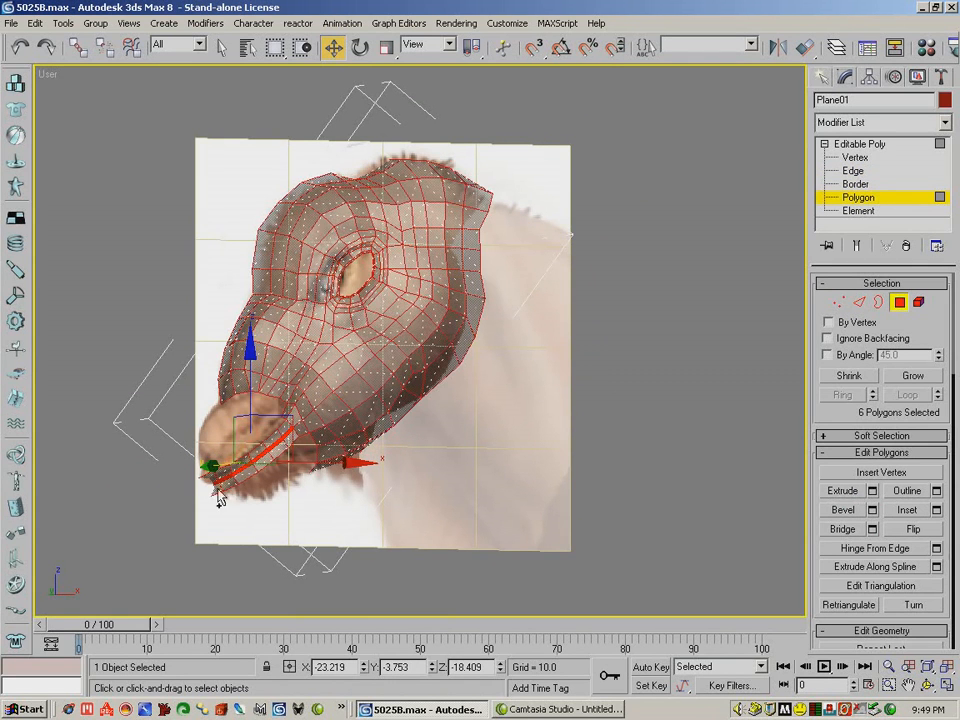
{"action": "left_click", "coordinate": [212, 478], "text": "alt"}
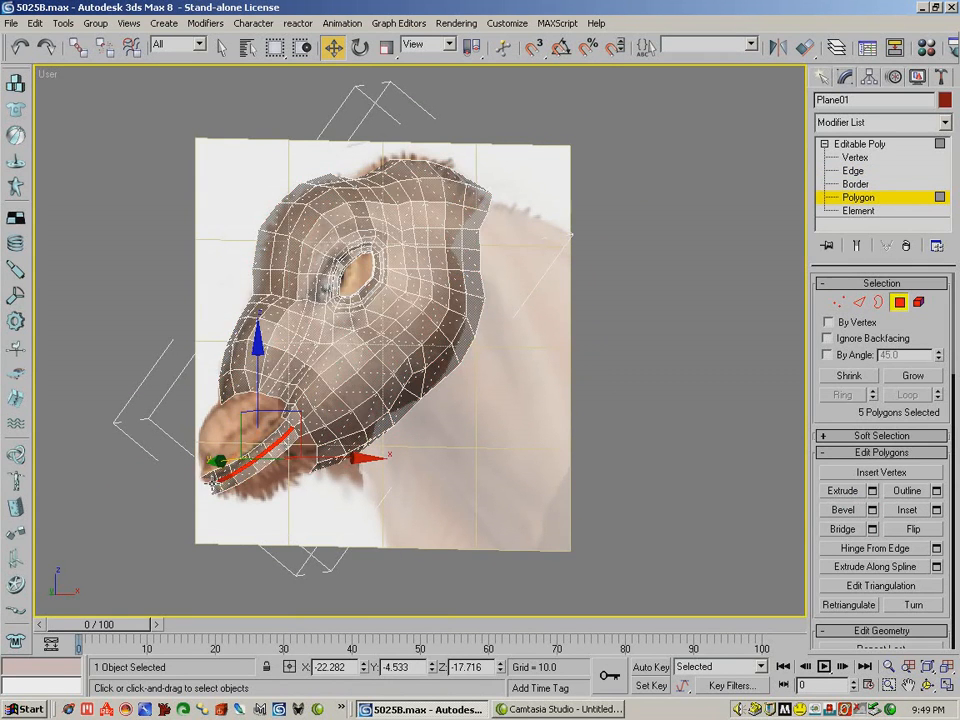
{"action": "left_click", "coordinate": [215, 484], "text": "ctrl"}
{"action": "left_click", "coordinate": [218, 486], "text": "ctrl"}
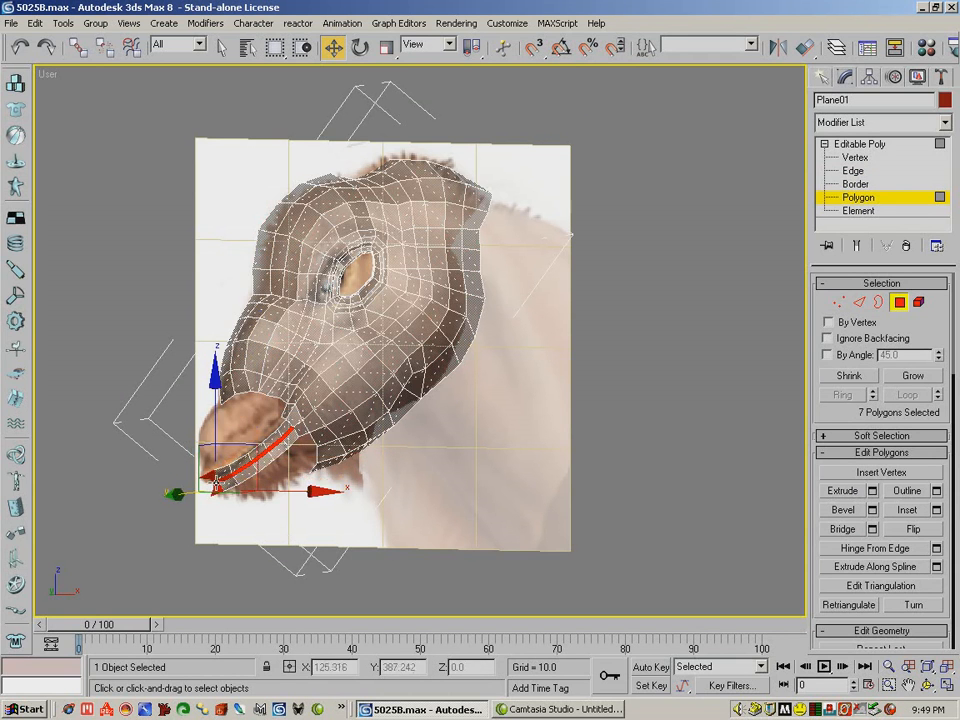
{"action": "left_click", "coordinate": [226, 487], "text": "ctrl"}
{"action": "left_click", "coordinate": [224, 486], "text": "alt"}
{"action": "left_click", "coordinate": [218, 481], "text": "alt"}
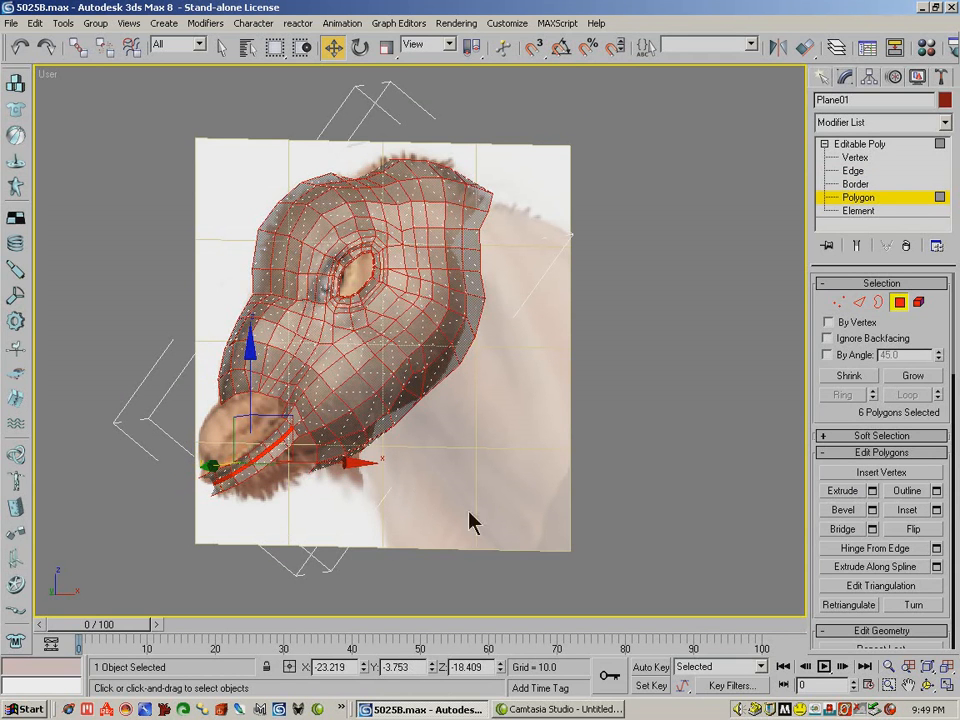
- Shift the six selected lip polygons along Y to about -3.49
{"action": "middle_click_drag", "start_coordinate": [470, 460], "coordinate": [372, 237], "text": "alt"}
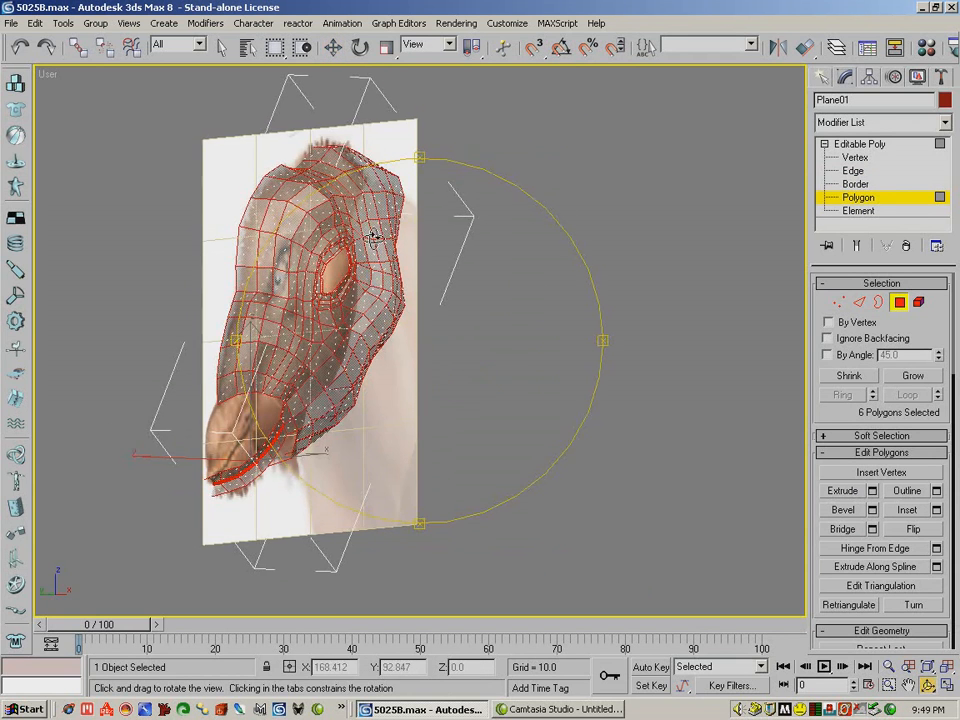
{"action": "left_click", "coordinate": [333, 47]}
{"action": "left_click_drag", "start_coordinate": [200, 460], "coordinate": [198, 459]}
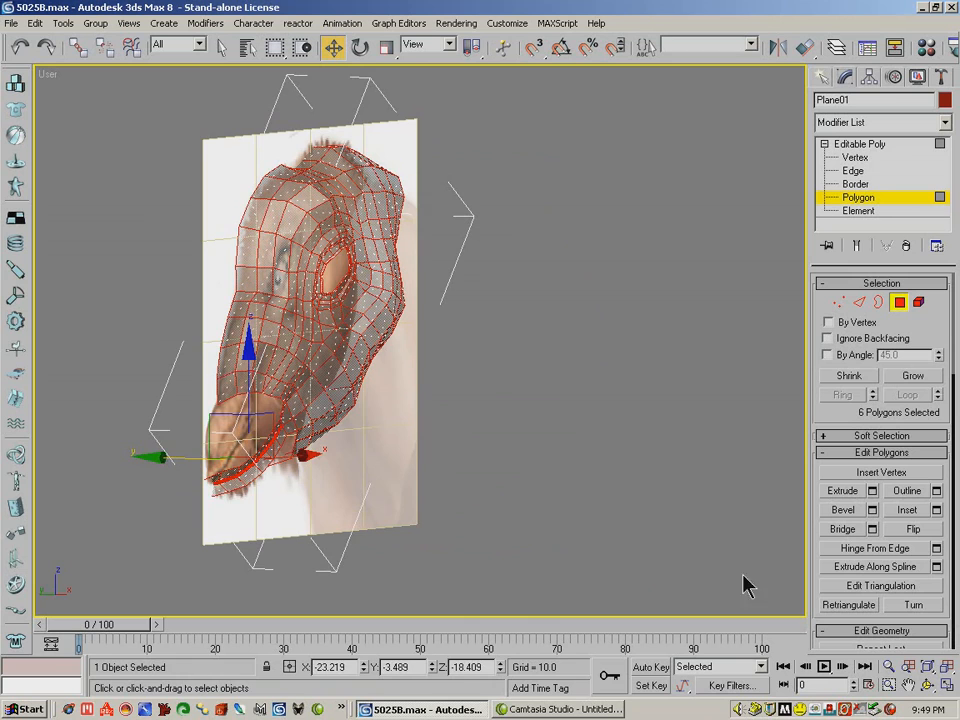
- Select the two vertices of the narrow lip strip nearest the mouth corner and move them along Y to about -5.77
{"action": "left_click", "coordinate": [928, 685]}
{"action": "left_click_drag", "start_coordinate": [399, 373], "coordinate": [401, 332]}
{"action": "key", "text": "1"}
{"action": "key", "text": "w"}
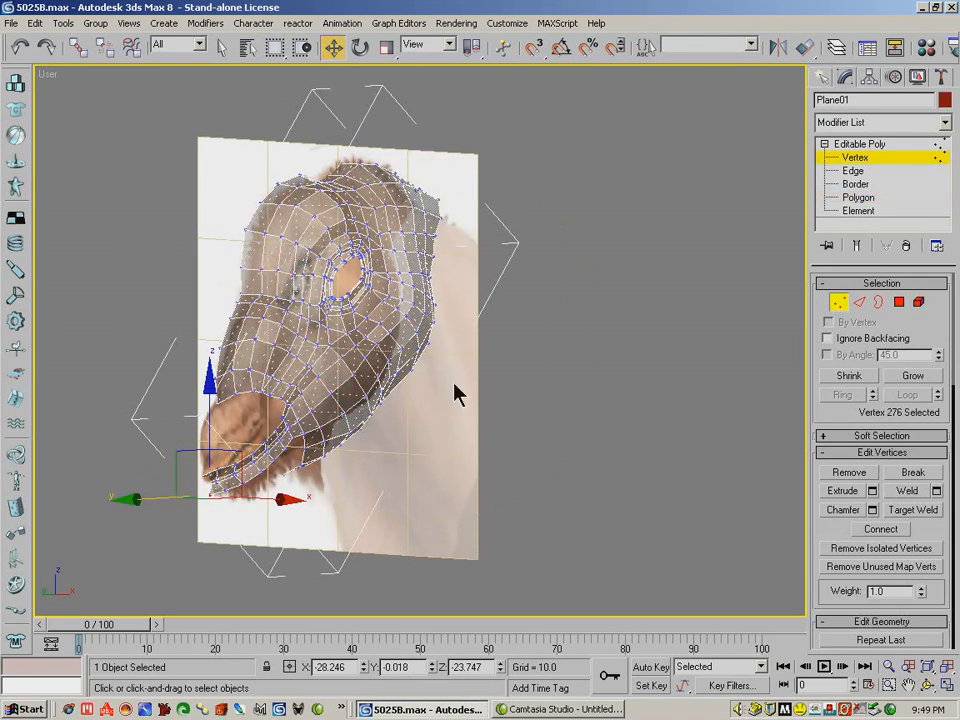
{"action": "left_click_drag", "start_coordinate": [296, 432], "coordinate": [240, 440]}
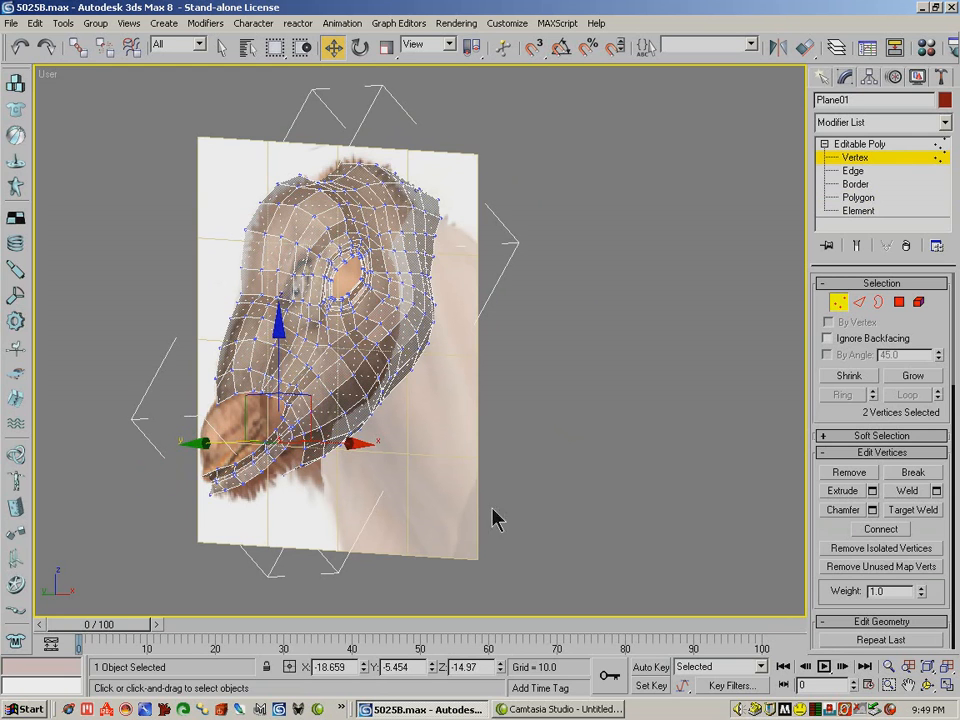
{"action": "left_click", "coordinate": [928, 685]}
{"action": "left_click_drag", "start_coordinate": [316, 317], "coordinate": [283, 467]}
{"action": "left_click", "coordinate": [333, 47]}
{"action": "left_click_drag", "start_coordinate": [327, 416], "coordinate": [321, 419]}
{"action": "left_click", "coordinate": [928, 685]}
{"action": "left_click_drag", "start_coordinate": [402, 400], "coordinate": [566, 379]}
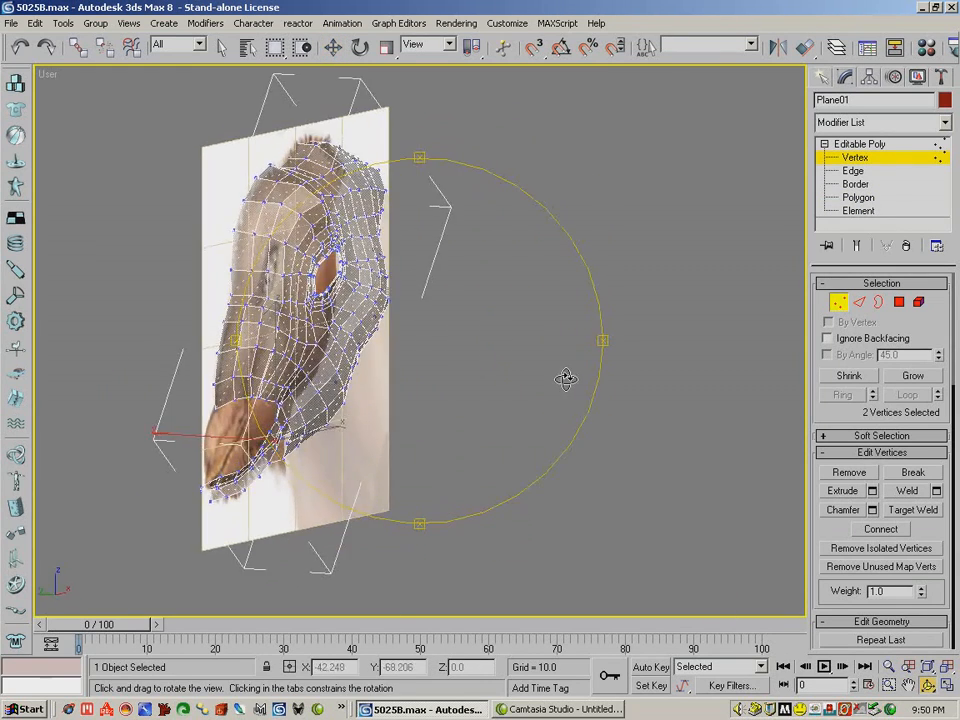
{"action": "left_click", "coordinate": [333, 47]}
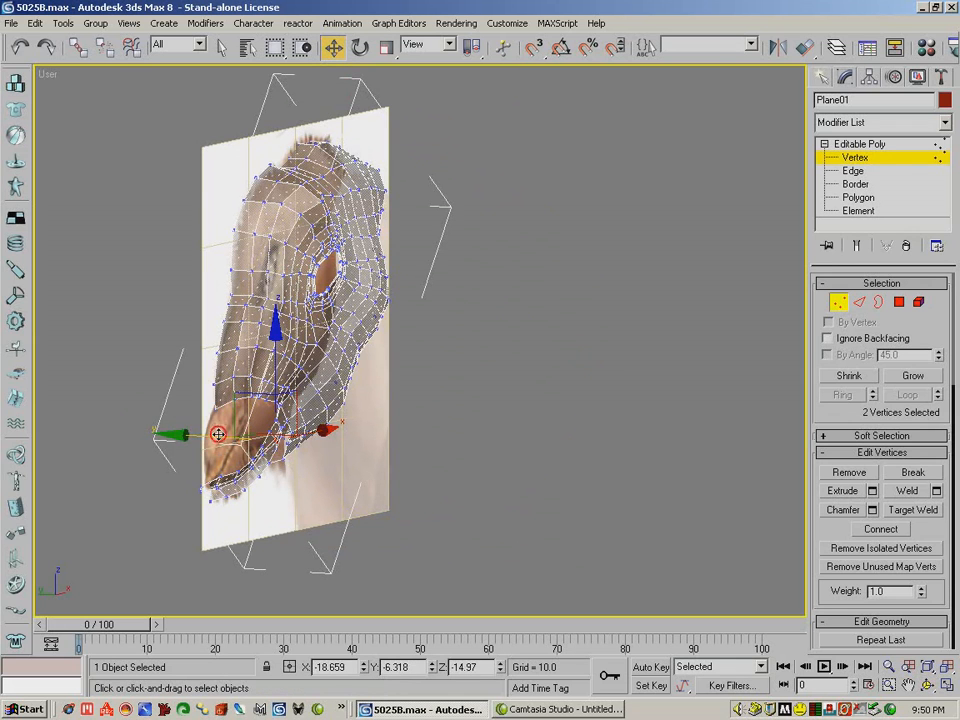
{"action": "left_click_drag", "start_coordinate": [215, 434], "coordinate": [216, 434]}
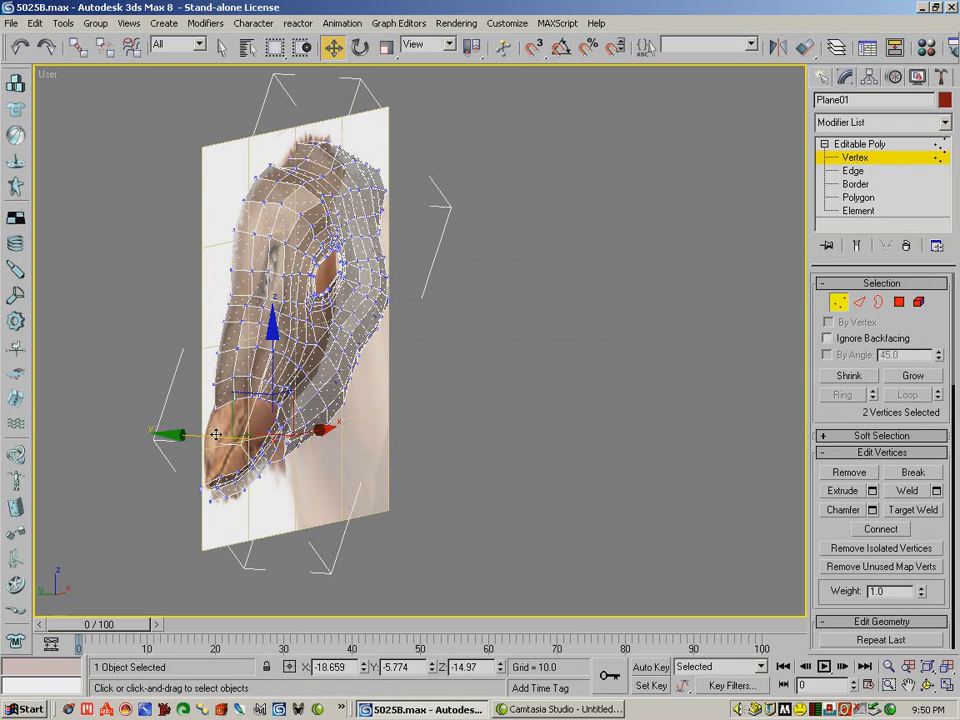
- Select the single vertex at the mouth corner, just above the narrow lip strip, and shift it along Y to about -5.86
{"action": "left_click", "coordinate": [928, 686]}
{"action": "left_click_drag", "start_coordinate": [352, 397], "coordinate": [332, 396]}
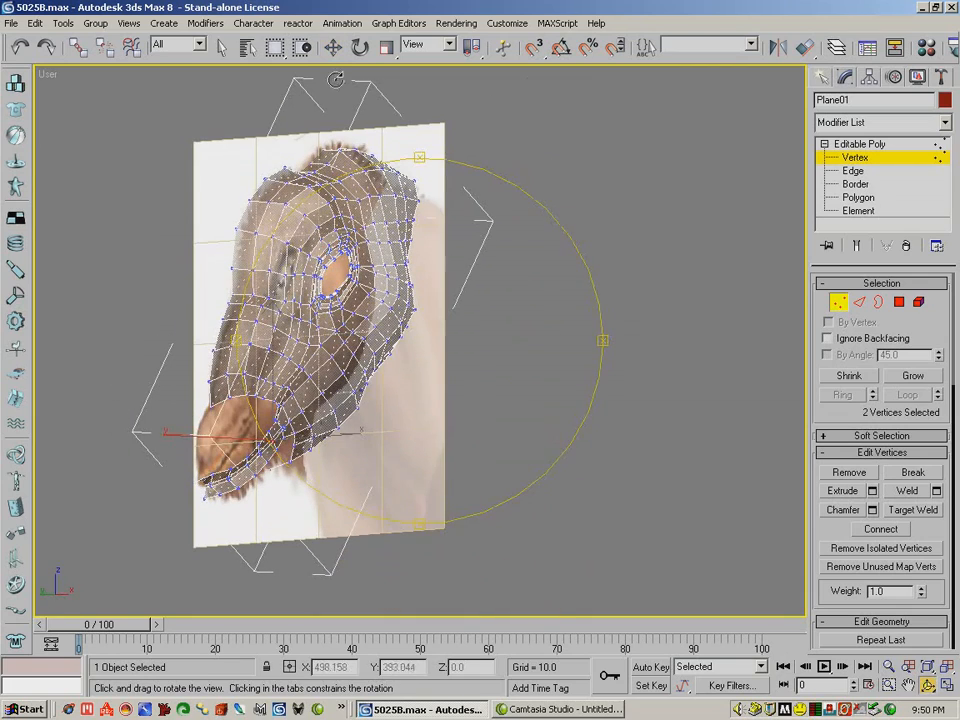
{"action": "left_click", "coordinate": [334, 48]}
{"action": "left_click", "coordinate": [270, 431]}
{"action": "left_click", "coordinate": [225, 428]}
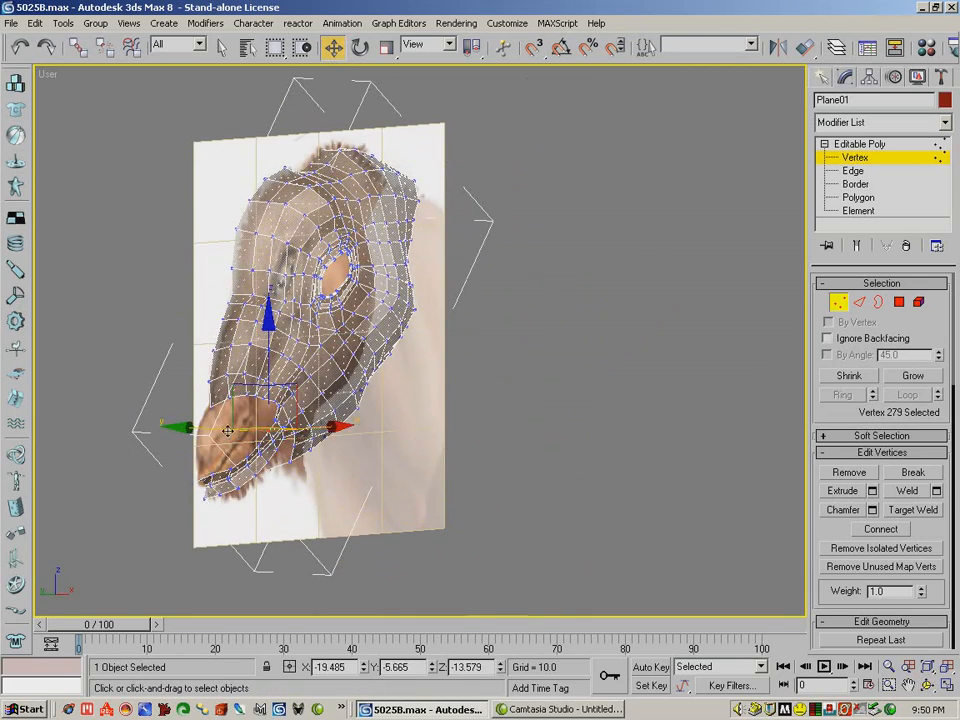
{"action": "left_click_drag", "start_coordinate": [226, 427], "coordinate": [225, 428]}
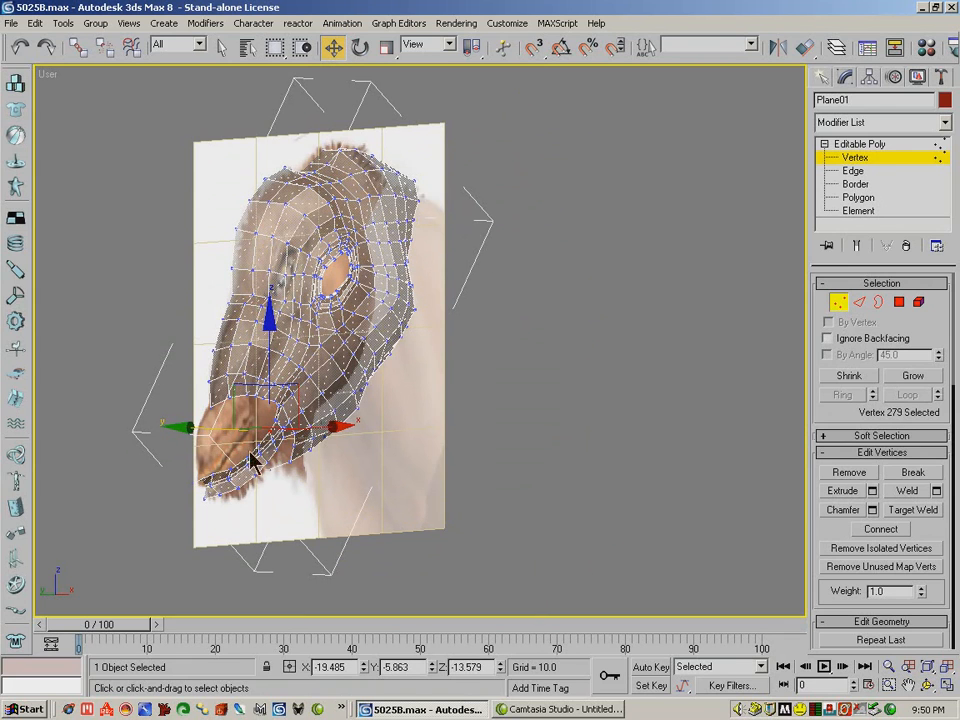
- Adjust the remaining upper lip vertices one by one along Y toward the front, placing the frontmost at about -3.13
{"action": "left_click", "coordinate": [228, 446]}
{"action": "left_click_drag", "start_coordinate": [217, 441], "coordinate": [175, 472]}
{"action": "left_click", "coordinate": [216, 455]}
{"action": "left_click", "coordinate": [231, 466]}
{"action": "left_click", "coordinate": [213, 470]}
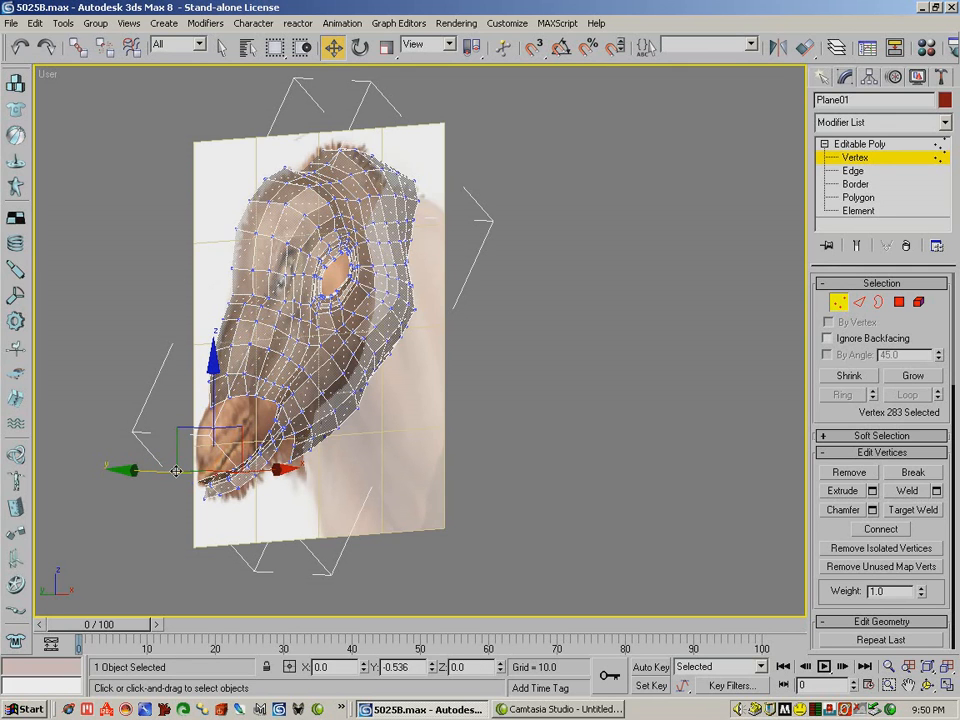
{"action": "left_click", "coordinate": [929, 687]}
{"action": "left_click_drag", "start_coordinate": [410, 400], "coordinate": [274, 386]}
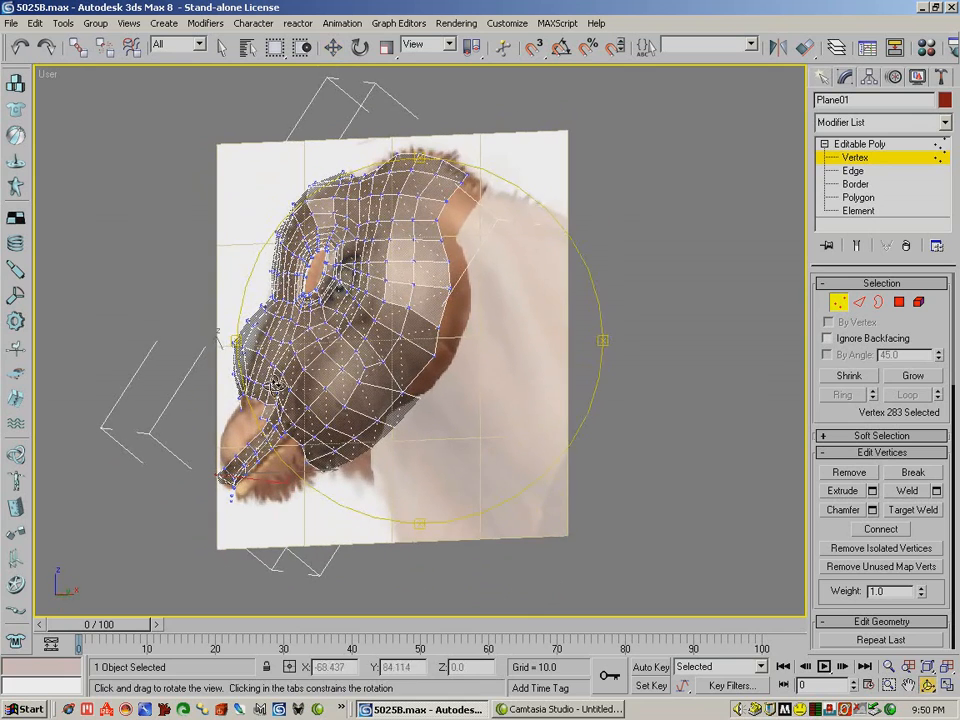
{"action": "left_click", "coordinate": [333, 48]}
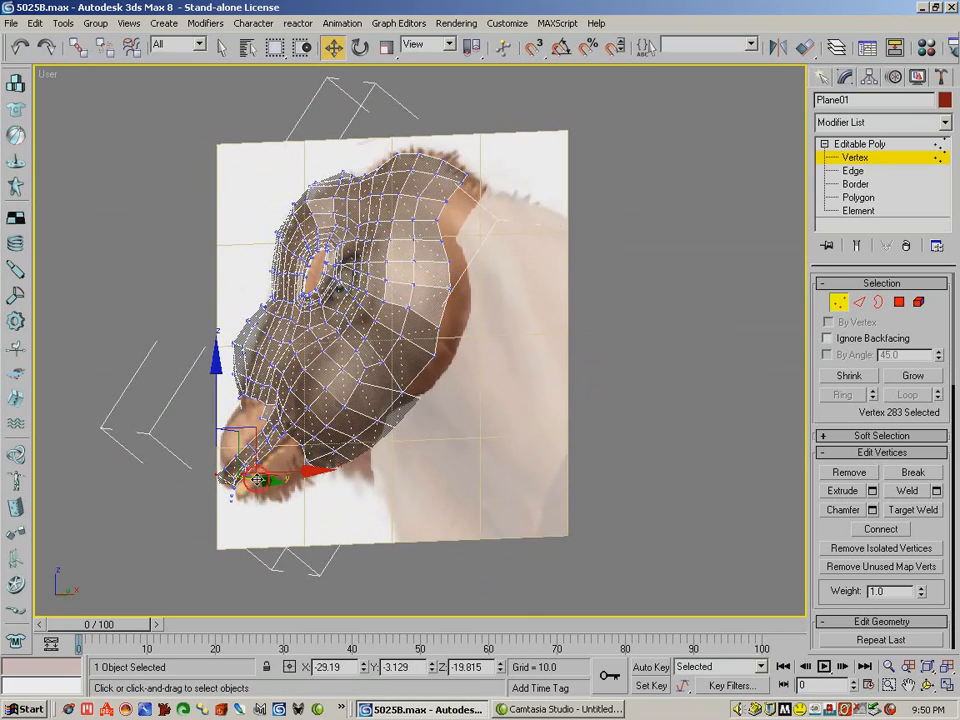
{"action": "key", "text": "ctrl+r"}
{"action": "left_click_drag", "start_coordinate": [477, 436], "coordinate": [430, 330]}
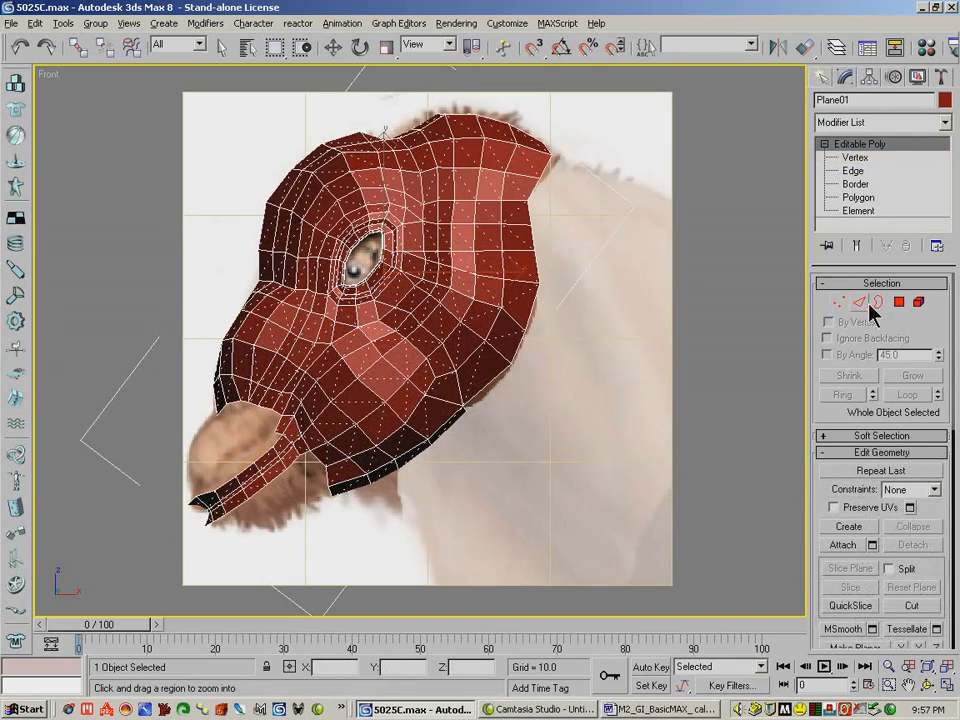
- Select the front border edge under the nose bridge, rotate it slightly and shift it along X to about -26.35
{"action": "left_click", "coordinate": [878, 301]}
{"action": "left_click", "coordinate": [859, 301]}
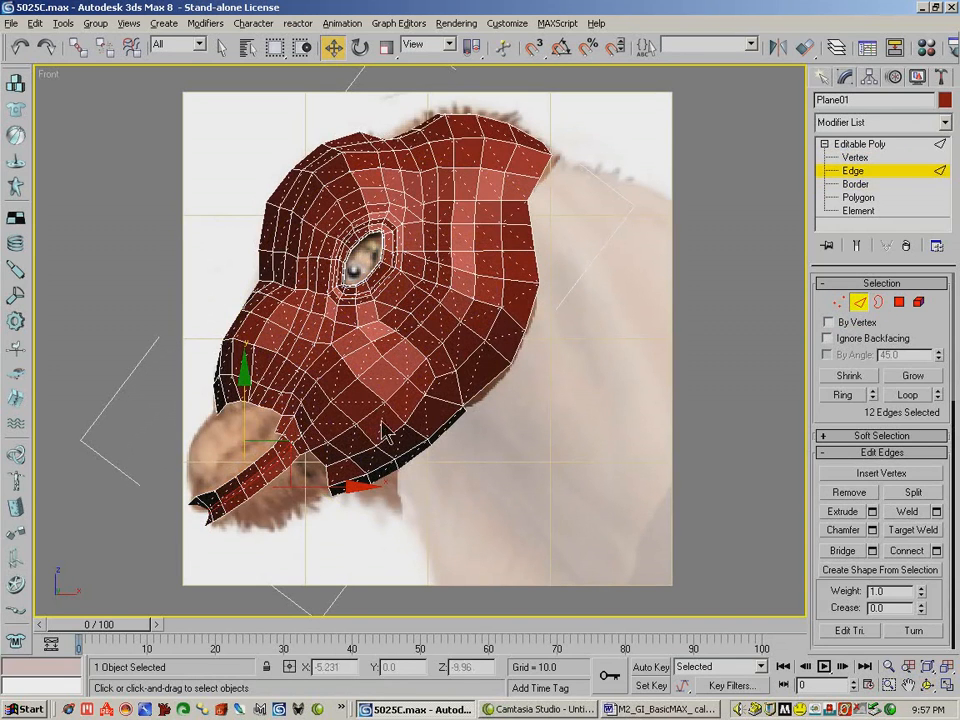
{"action": "left_click", "coordinate": [222, 407]}
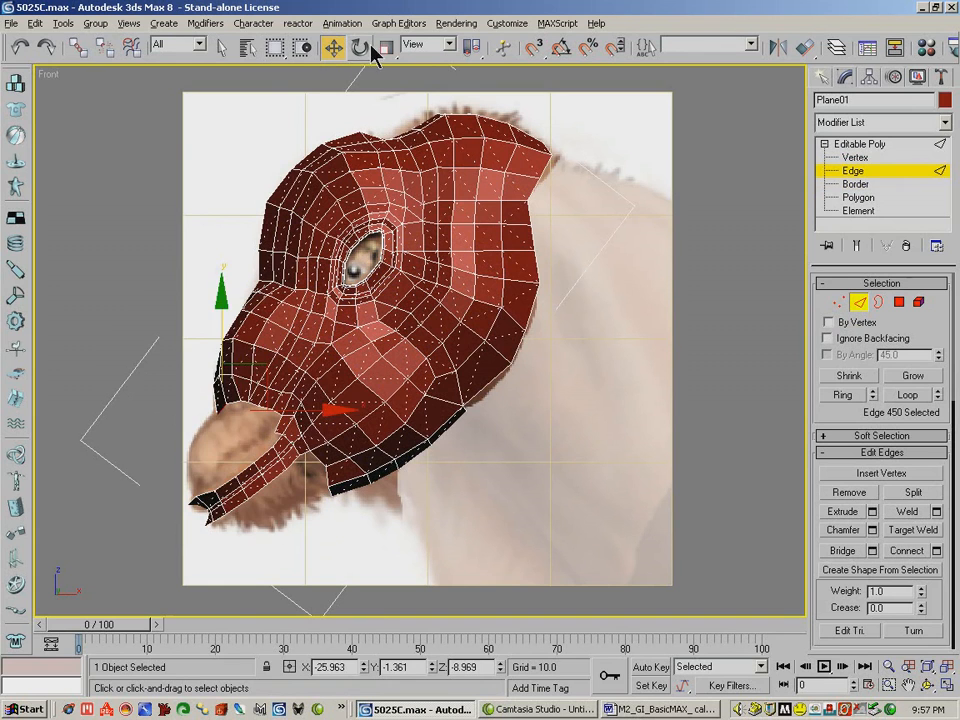
{"action": "left_click", "coordinate": [360, 47]}
{"action": "left_click_drag", "start_coordinate": [202, 302], "coordinate": [225, 296]}
{"action": "left_click", "coordinate": [333, 47]}
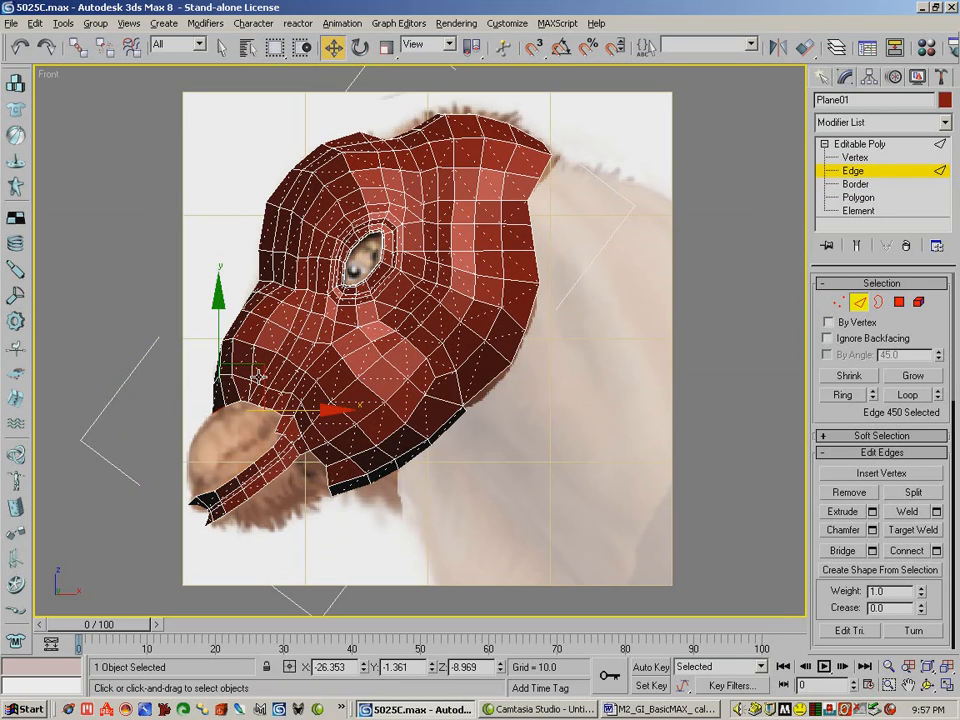
- Add the neighbouring border edge and extend both down the muzzle in new polygon rows, rotating them to follow the nose profile to the lip
{"action": "left_click", "coordinate": [234, 404], "text": "ctrl"}
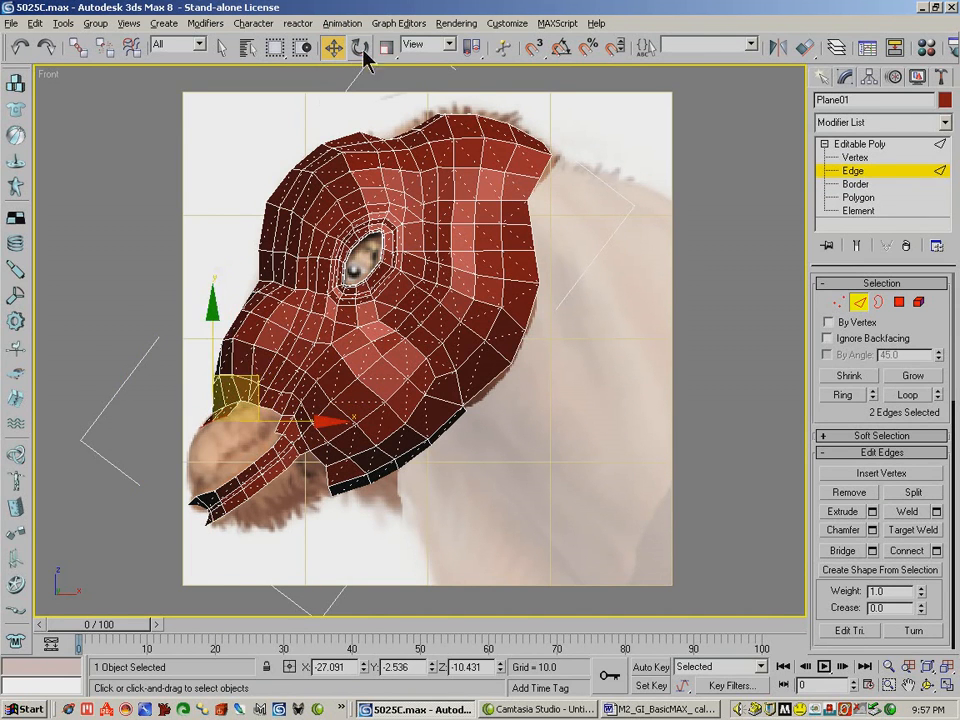
{"action": "left_click", "coordinate": [361, 48]}
{"action": "left_click_drag", "start_coordinate": [304, 372], "coordinate": [300, 394]}
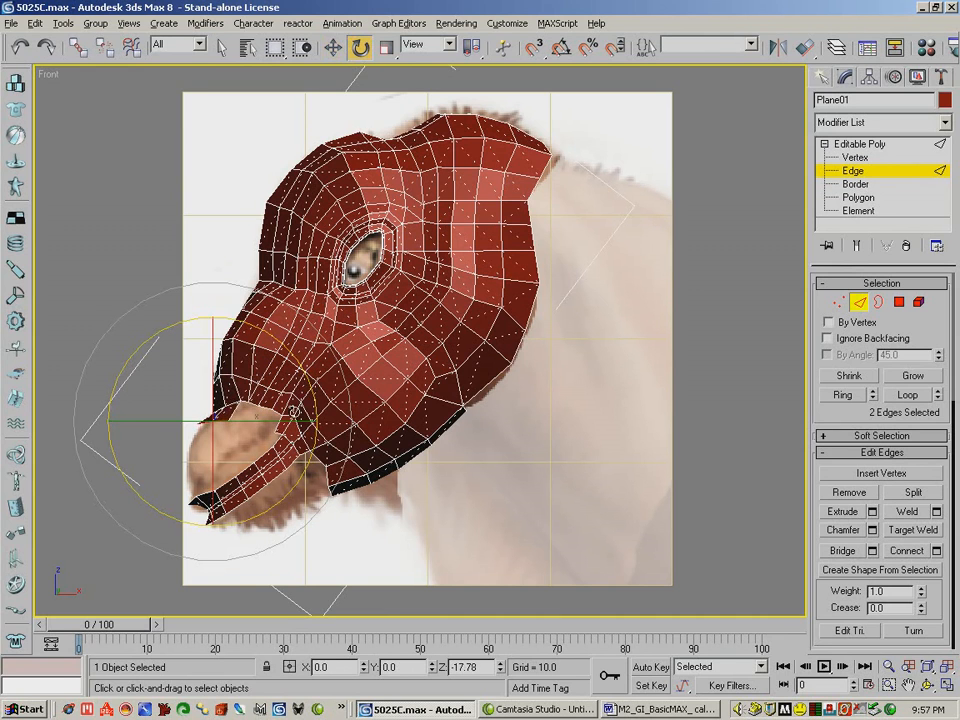
{"action": "key", "text": "w"}
{"action": "left_click_drag", "start_coordinate": [259, 381], "coordinate": [246, 450]}
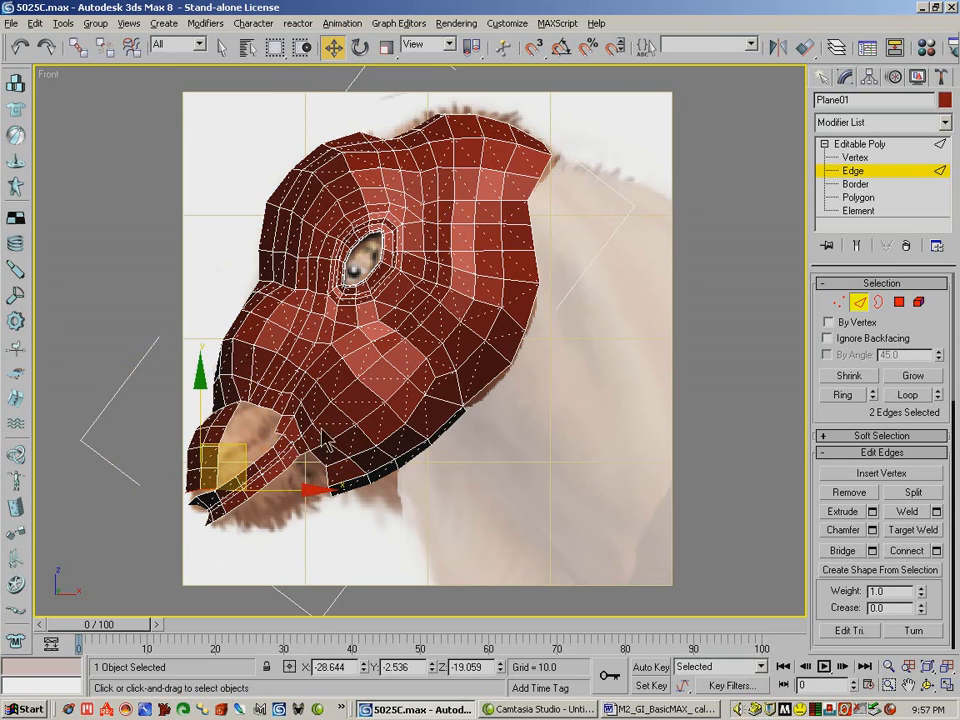
- Target-weld the bottom vertices of the new nose strip to the front vertices of the lip strip
{"action": "left_click", "coordinate": [837, 302]}
{"action": "left_click", "coordinate": [911, 510]}
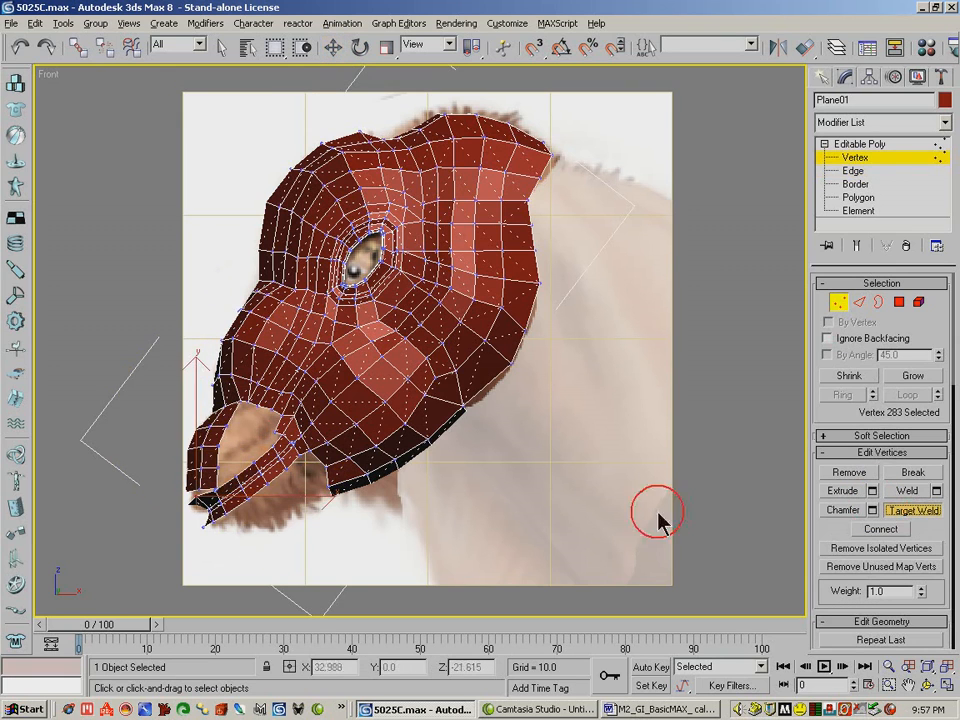
{"action": "left_click", "coordinate": [205, 506]}
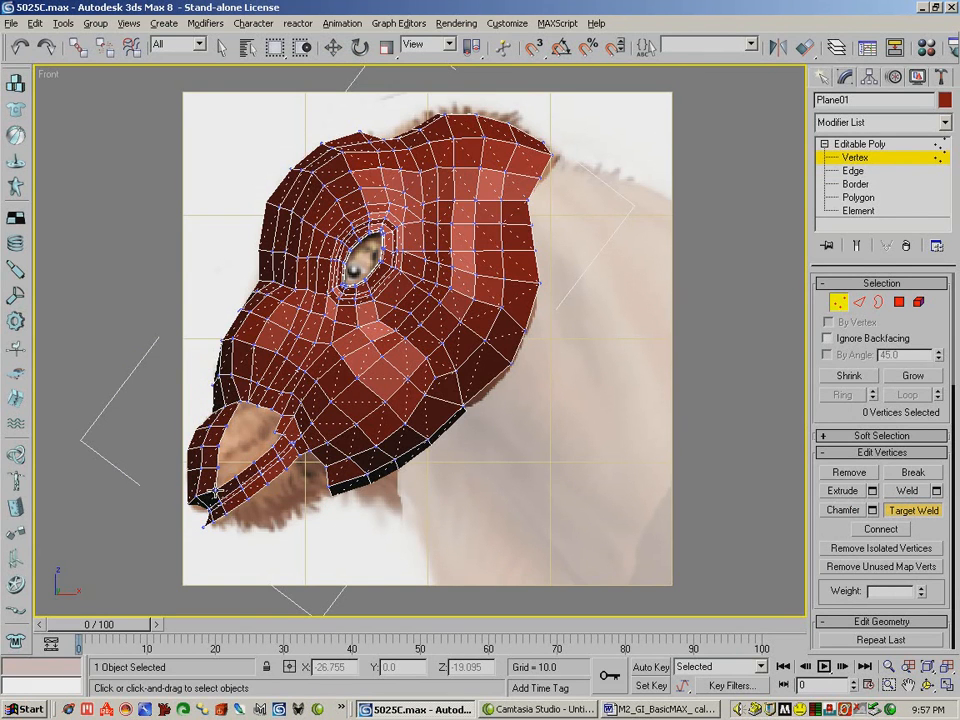
- Move the middle and outer vertices low on the nose strip outward along X, placing the outer one at about -30.7
{"action": "left_click", "coordinate": [333, 46]}
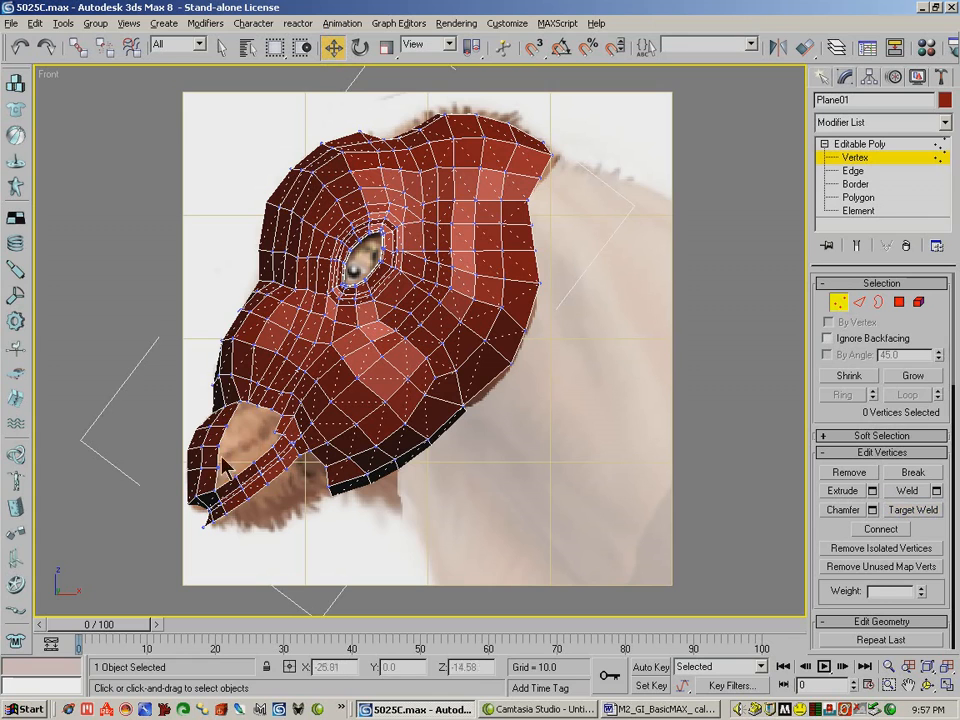
{"action": "left_click", "coordinate": [205, 468]}
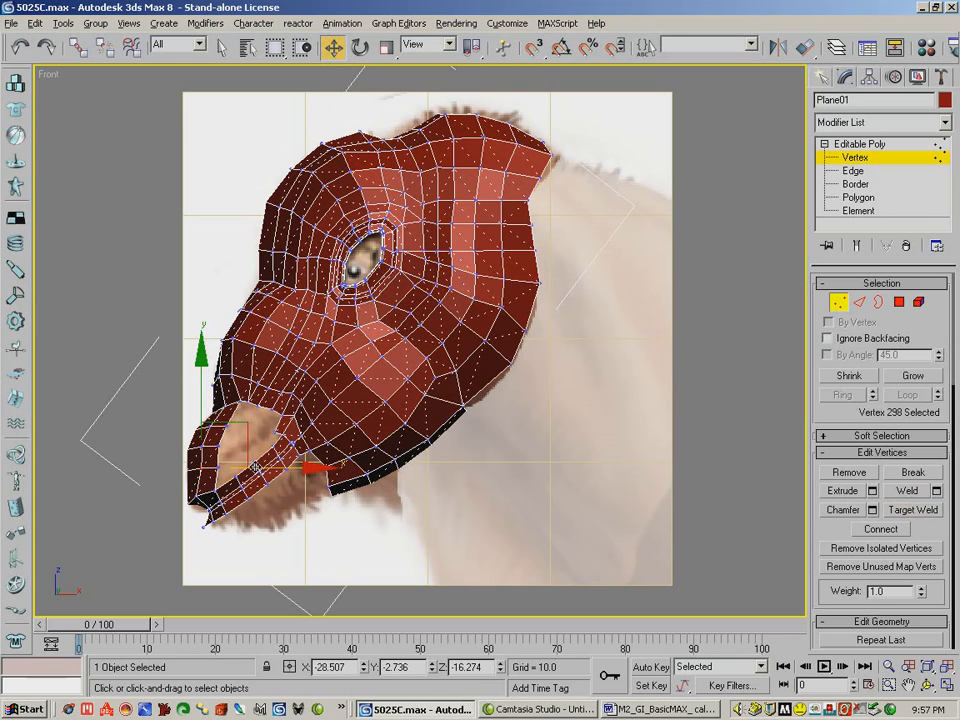
{"action": "mouse_move", "coordinate": [255, 467]}
{"action": "left_mouse_down"}
{"action": "mouse_move", "coordinate": [247, 467]}
{"action": "mouse_move", "coordinate": [273, 468]}
{"action": "mouse_move", "coordinate": [245, 467]}
{"action": "left_mouse_up"}
{"action": "left_click", "coordinate": [272, 468]}
{"action": "left_click", "coordinate": [187, 471]}
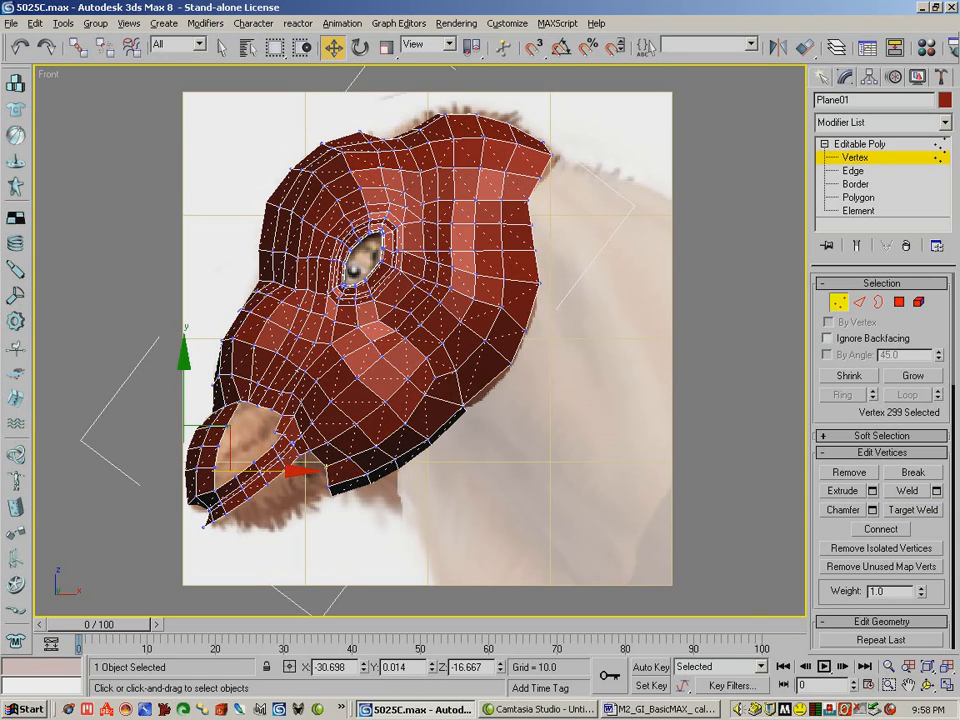
- Select the four border edges along the upper lip from the mouth corner and pull them up toward the nose opening
{"action": "key", "text": "ctrl+r"}
{"action": "left_click_drag", "start_coordinate": [362, 377], "coordinate": [330, 375]}
{"action": "left_click", "coordinate": [333, 47]}
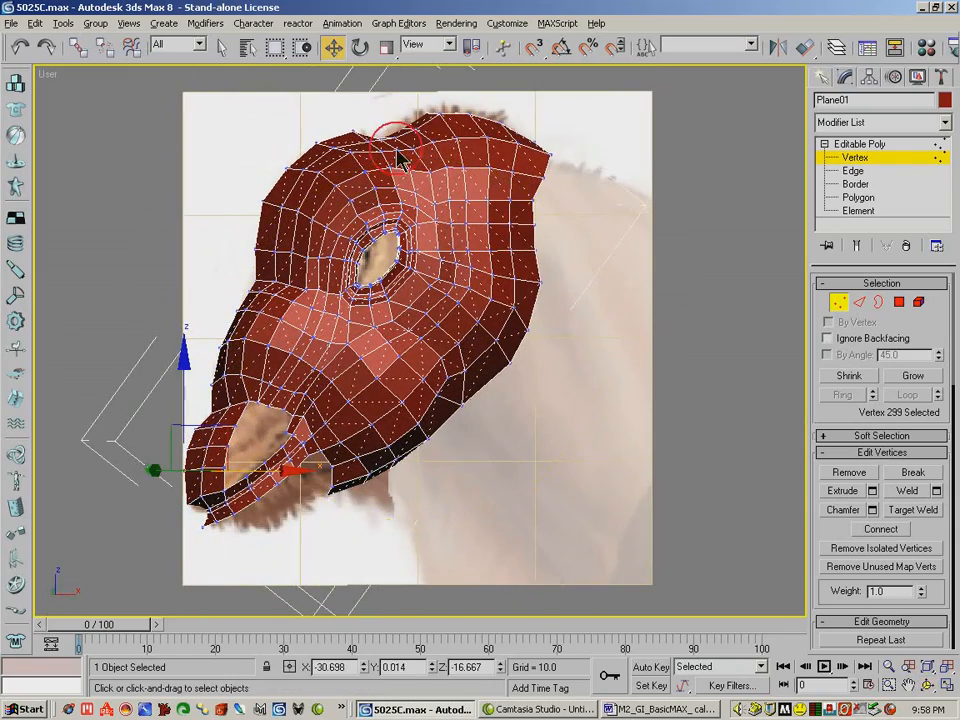
{"action": "left_click", "coordinate": [859, 303]}
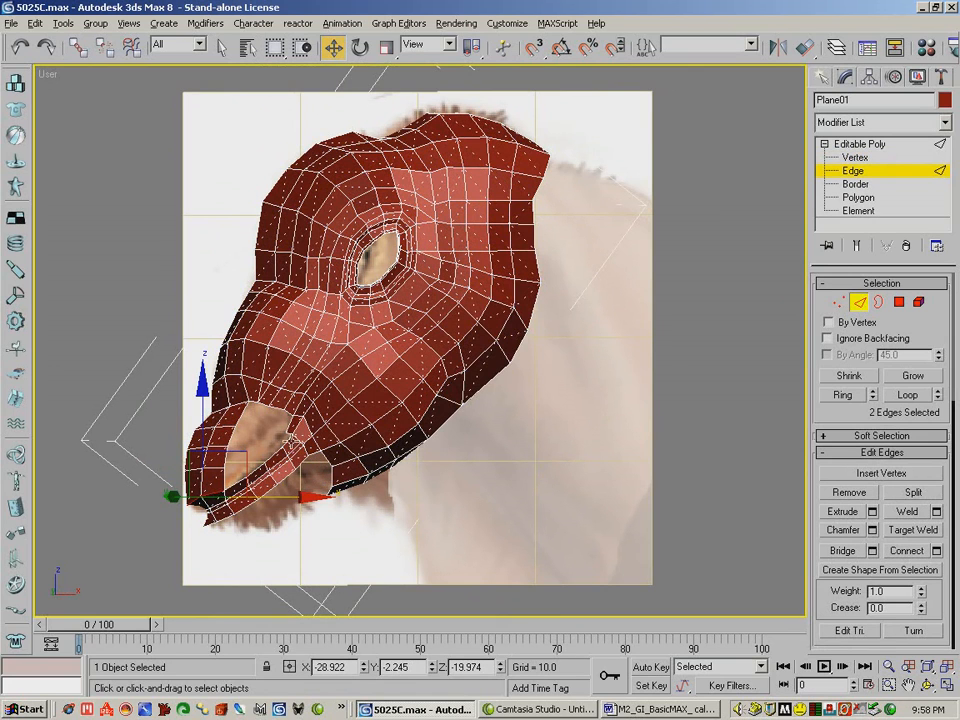
{"action": "left_click", "coordinate": [291, 440]}
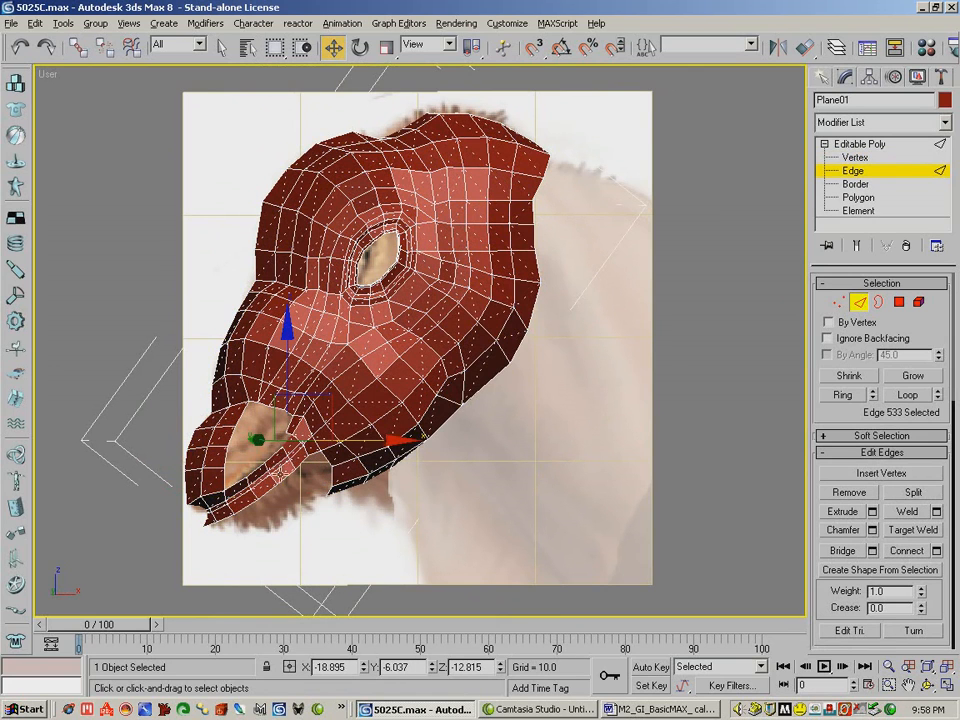
{"action": "left_click", "coordinate": [275, 455], "text": "ctrl"}
{"action": "left_click", "coordinate": [259, 468], "text": "ctrl"}
{"action": "left_click", "coordinate": [246, 479], "text": "ctrl"}
{"action": "left_click_drag", "start_coordinate": [263, 397], "coordinate": [258, 378]}
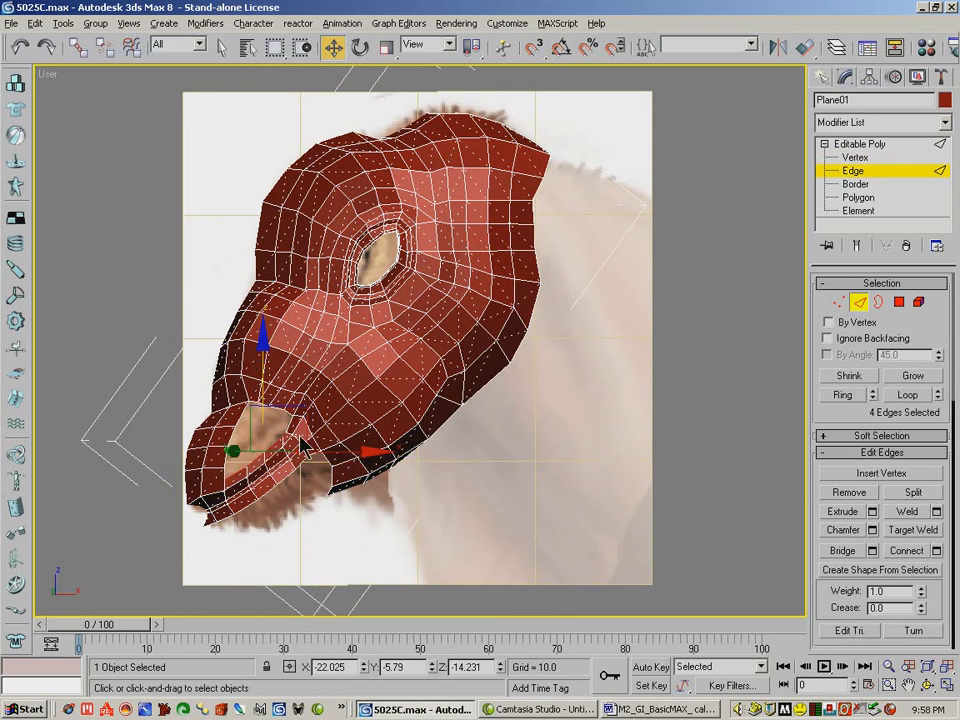
- Shift the four-edge upper-lip row toward the nose opening and target-weld its back vertex to the opening's corner
{"action": "left_click_drag", "start_coordinate": [310, 407], "coordinate": [297, 416]}
{"action": "left_click", "coordinate": [913, 530]}
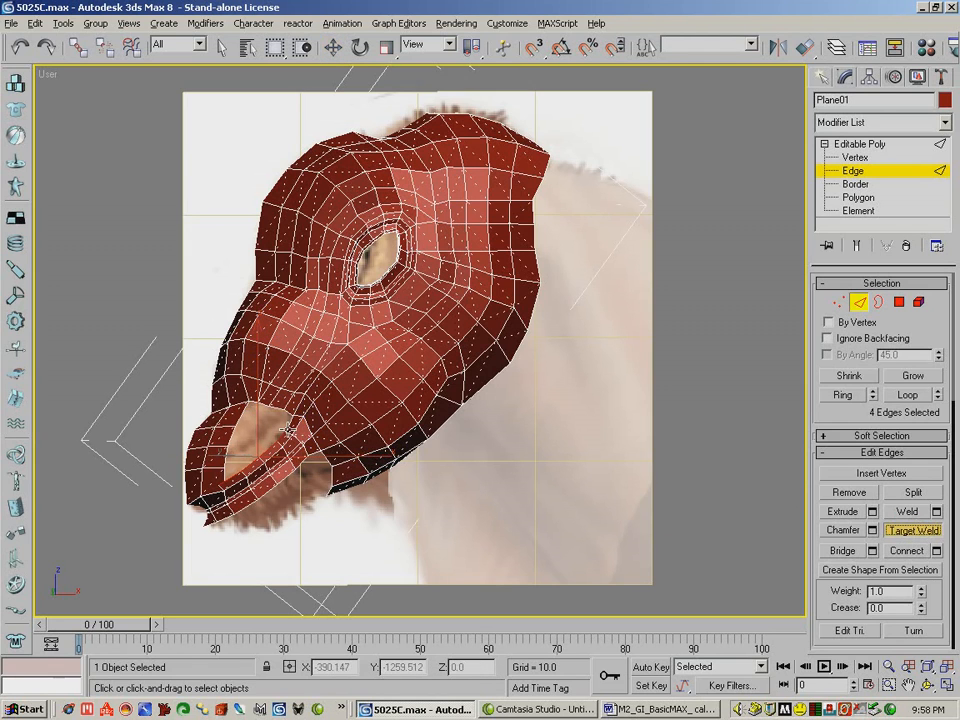
{"action": "left_click", "coordinate": [838, 301]}
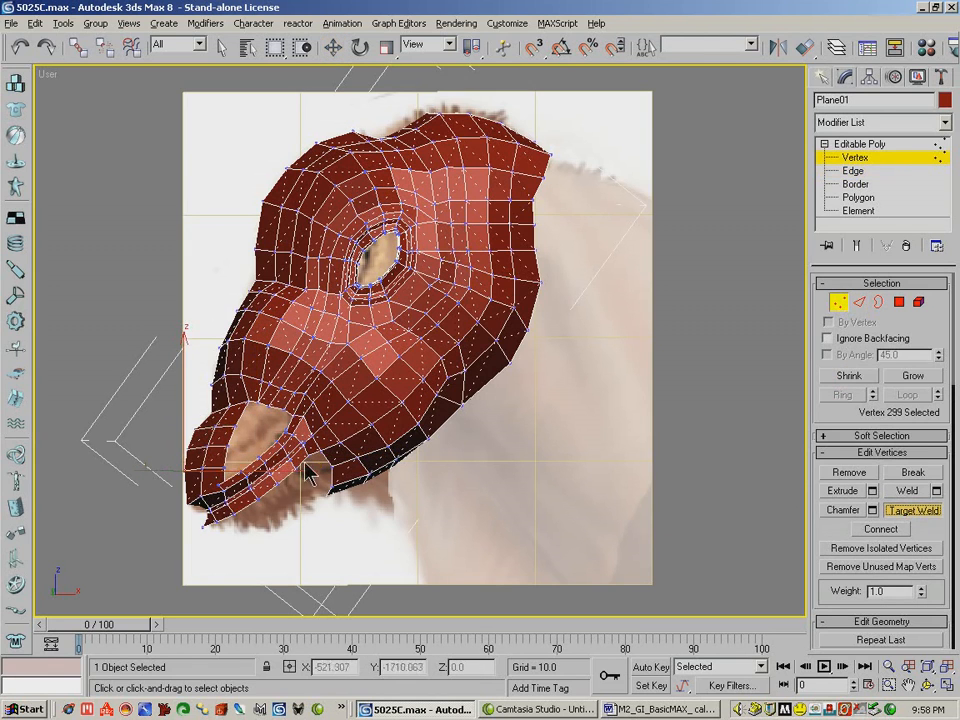
{"action": "left_click", "coordinate": [284, 433]}
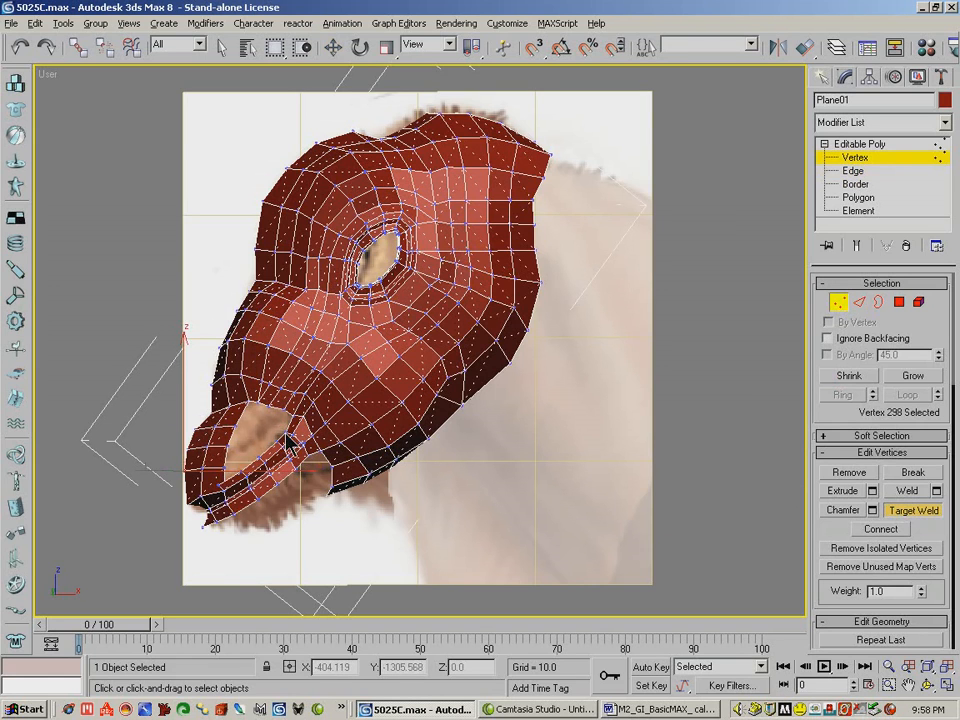
- Reposition the vertices at the back of the upper-lip row and target-weld its front vertex to the nose strip
{"action": "key", "text": "w"}
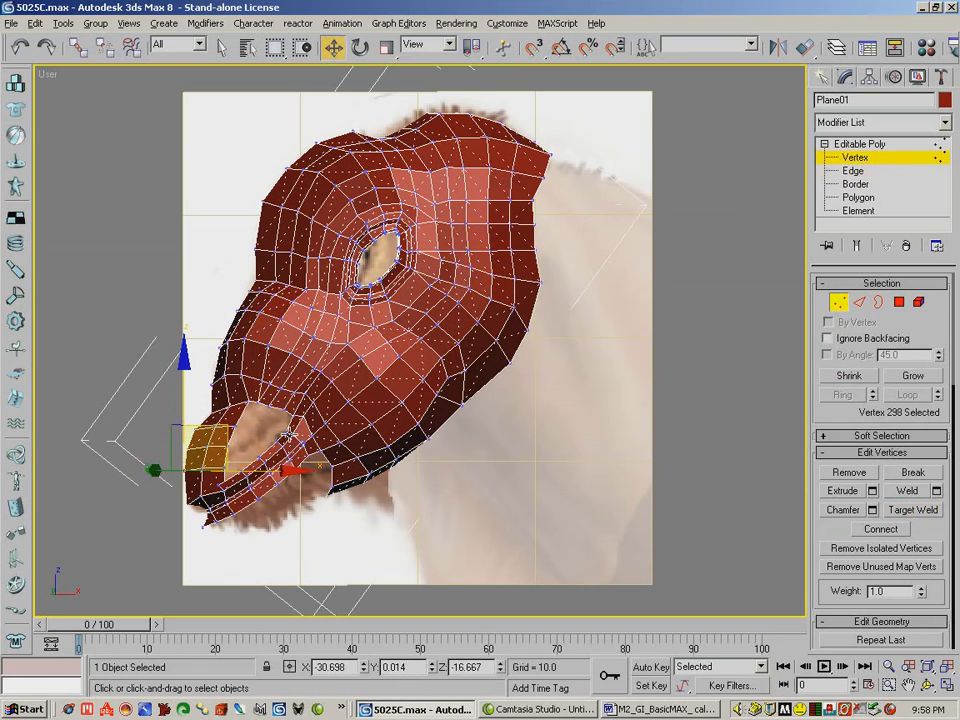
{"action": "left_click", "coordinate": [283, 423]}
{"action": "left_click_drag", "start_coordinate": [283, 425], "coordinate": [282, 446]}
{"action": "left_click", "coordinate": [277, 441]}
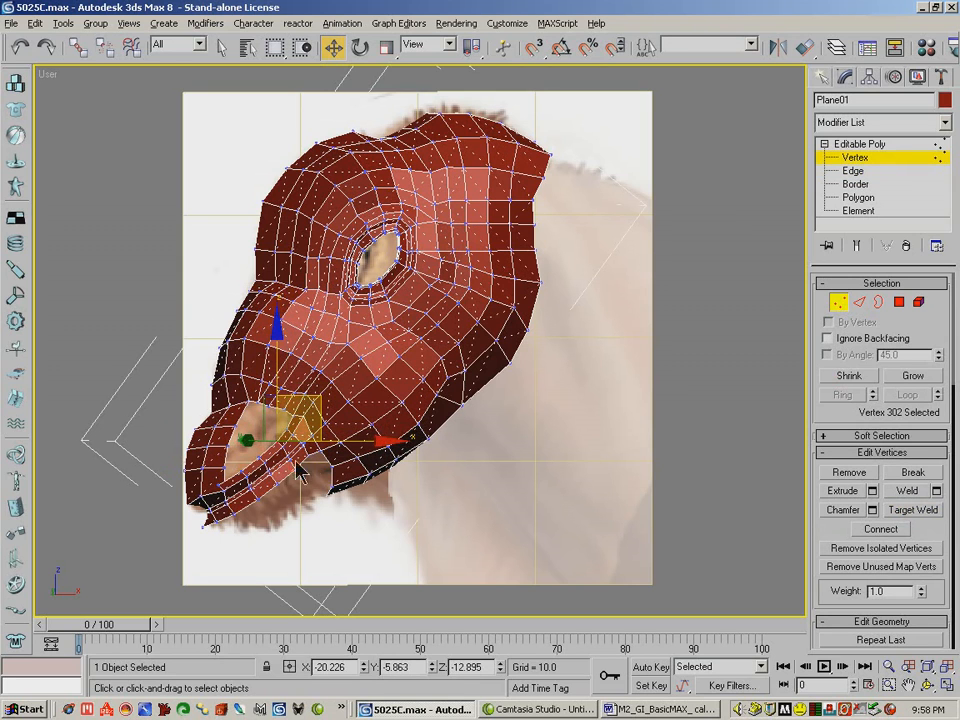
{"action": "left_click", "coordinate": [887, 512]}
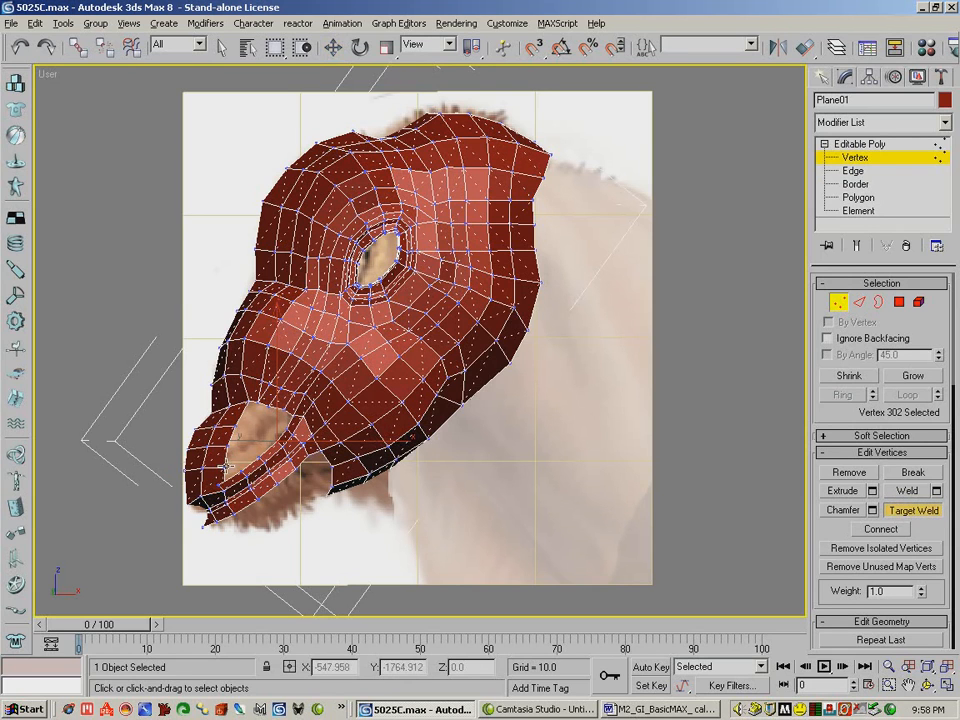
{"action": "left_click", "coordinate": [333, 46]}
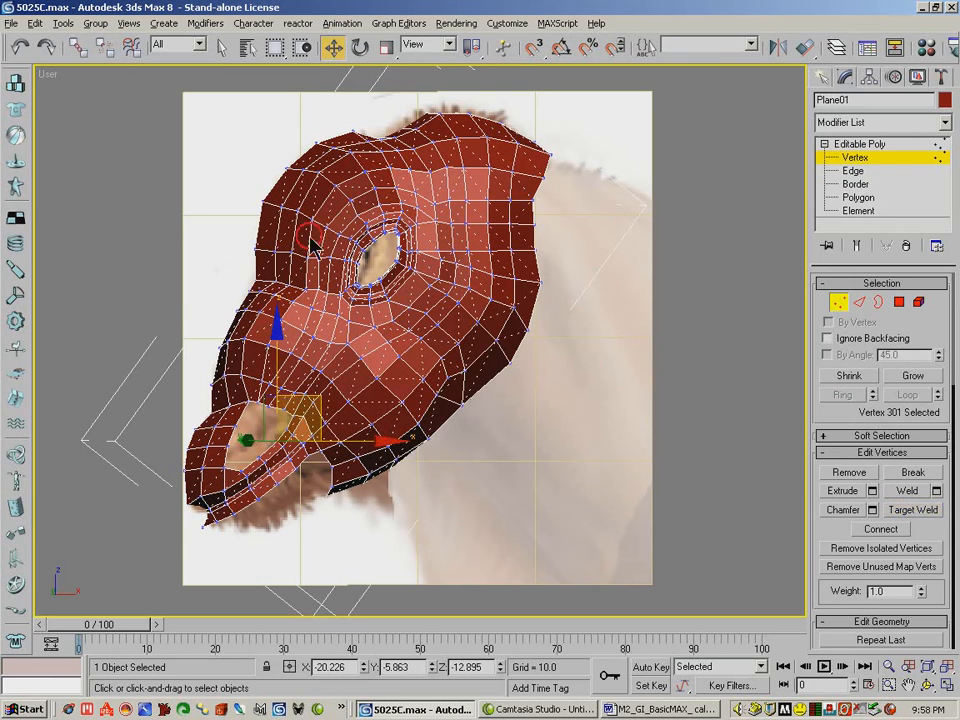
- Even out the middle vertices of the upper-lip row and adjust their depth along Y to follow the muzzle's curve
{"action": "left_click", "coordinate": [242, 469]}
{"action": "left_click_drag", "start_coordinate": [267, 447], "coordinate": [264, 458]}
{"action": "left_click", "coordinate": [280, 450]}
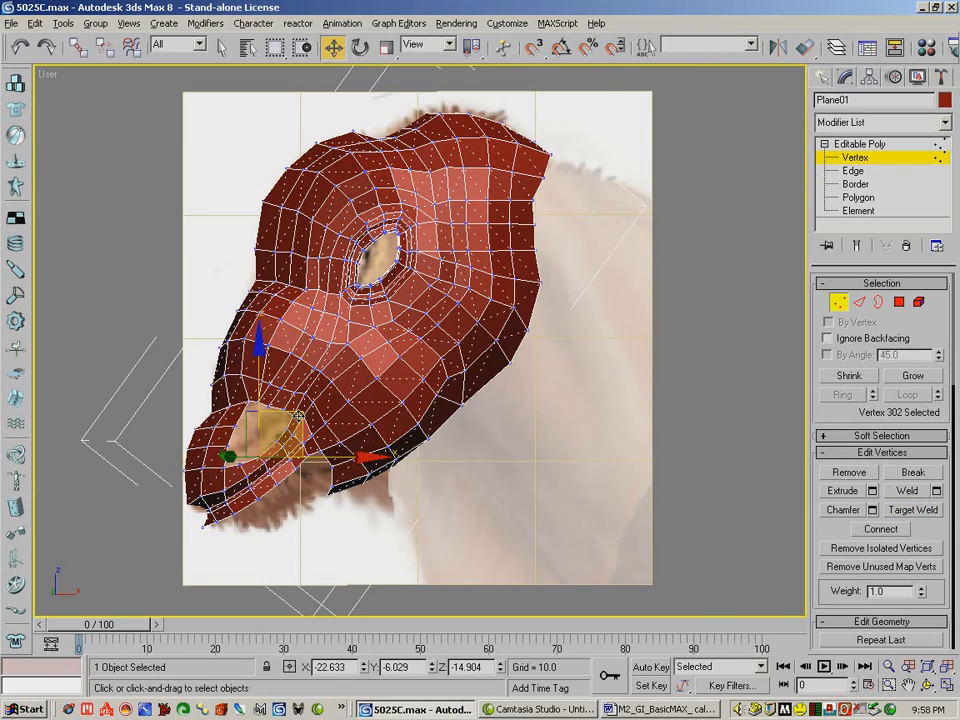
{"action": "left_click", "coordinate": [928, 686]}
{"action": "left_click_drag", "start_coordinate": [340, 437], "coordinate": [376, 422]}
{"action": "left_click", "coordinate": [333, 50]}
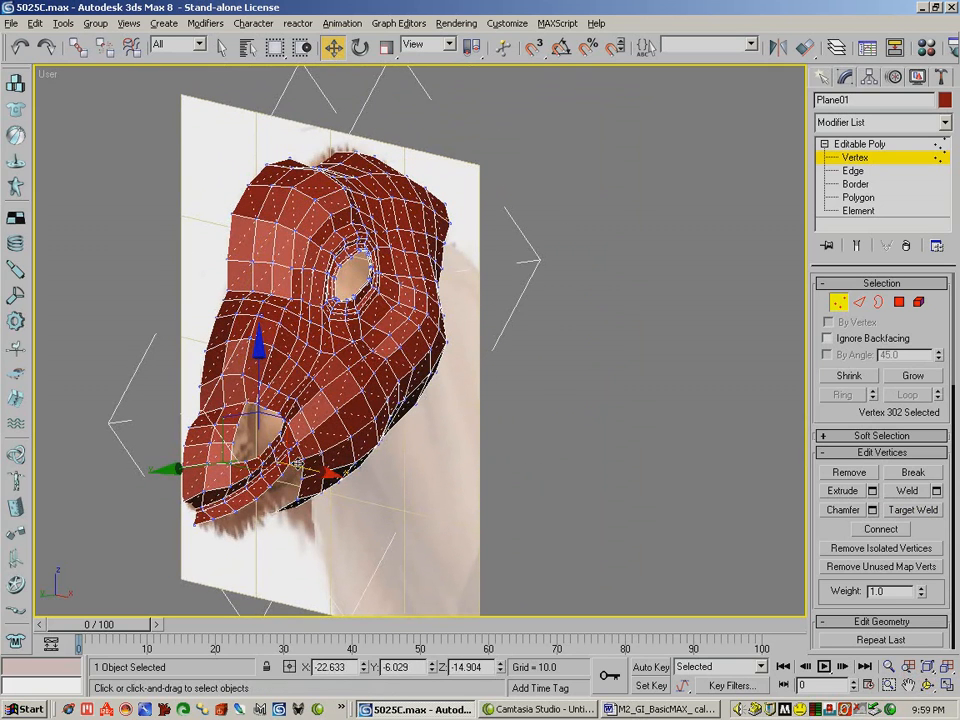
{"action": "left_click_drag", "start_coordinate": [298, 463], "coordinate": [295, 452]}
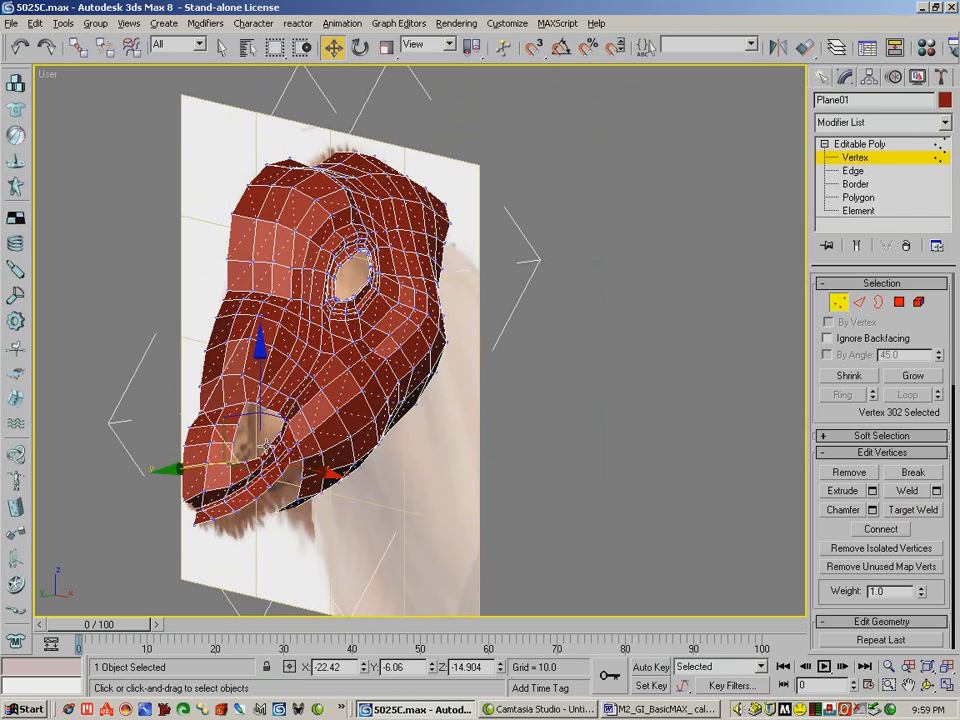
{"action": "left_click", "coordinate": [211, 456]}
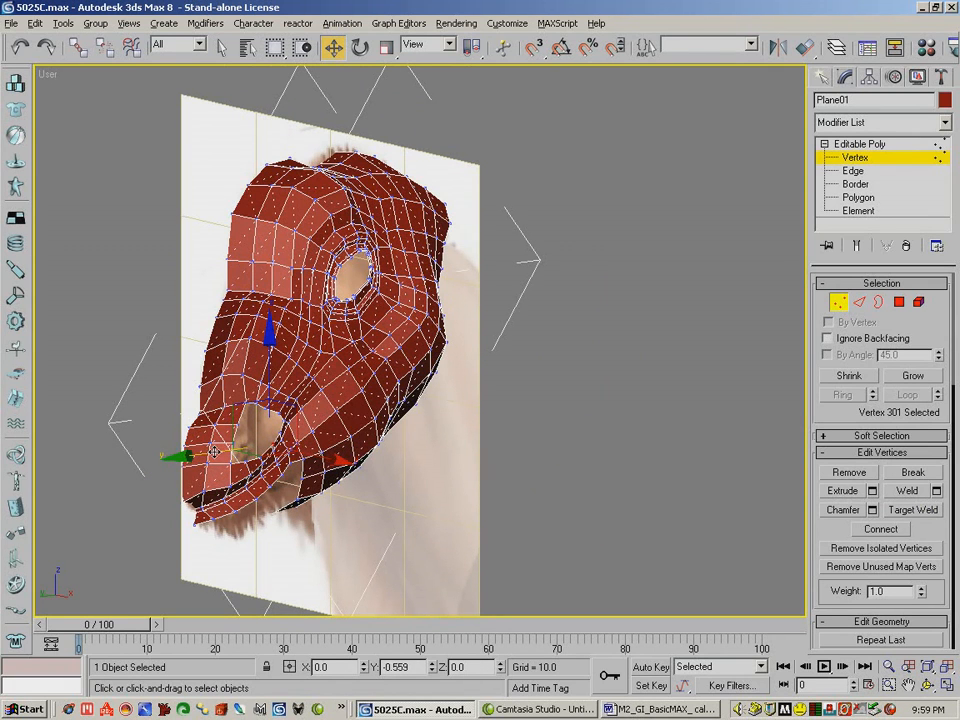
{"action": "left_click", "coordinate": [353, 426]}
- Select the two front border edges on the upper side of the muzzle opening and extend them down toward the lip as new polygons
{"action": "left_click", "coordinate": [927, 685]}
{"action": "left_click_drag", "start_coordinate": [355, 425], "coordinate": [342, 447]}
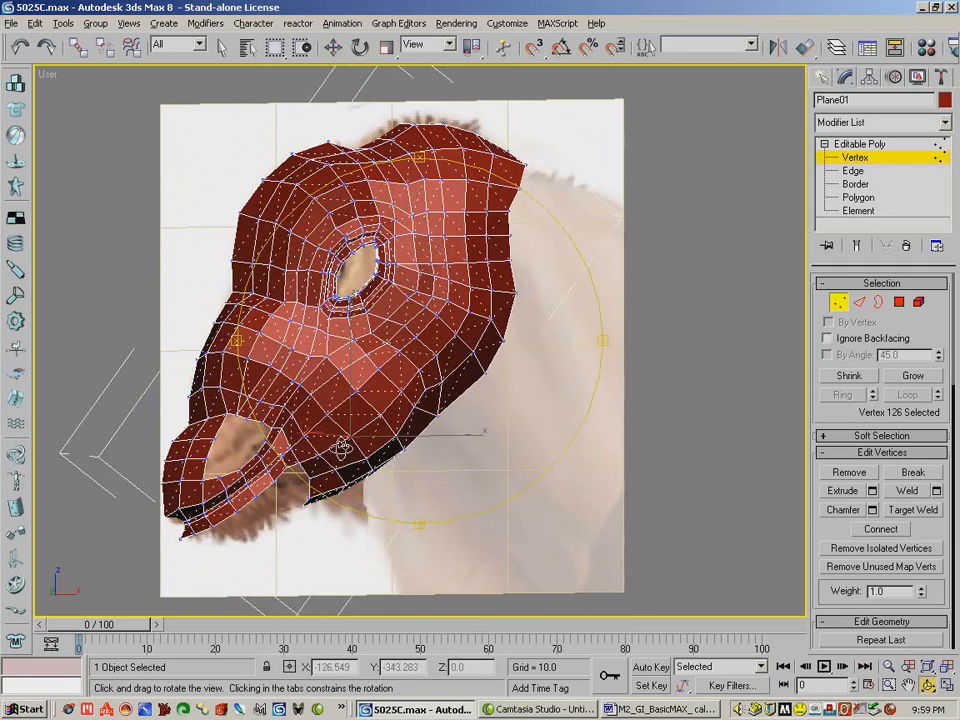
{"action": "left_click", "coordinate": [859, 301]}
{"action": "key", "text": "w"}
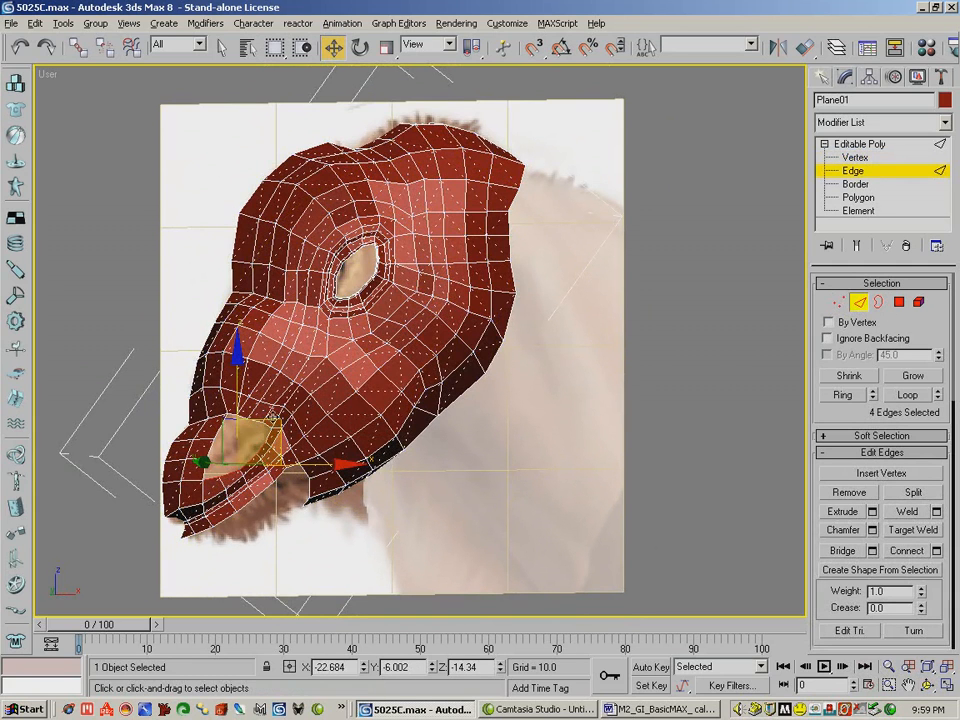
{"action": "left_click", "coordinate": [233, 432]}
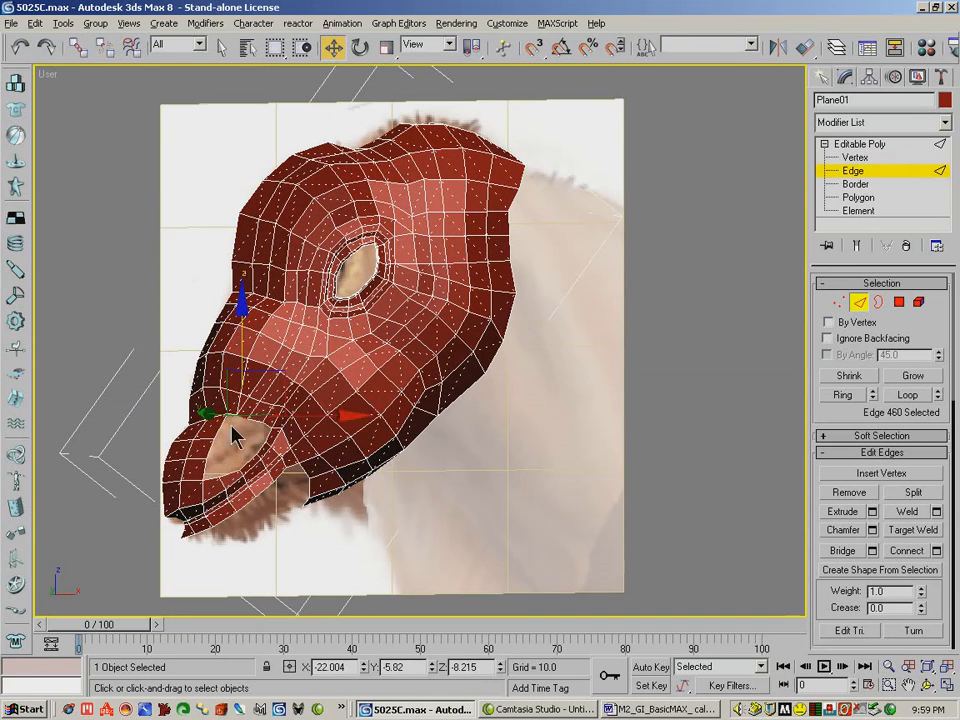
{"action": "left_click", "coordinate": [228, 415], "text": "ctrl"}
{"action": "left_click", "coordinate": [229, 414]}
{"action": "left_click", "coordinate": [232, 414]}
{"action": "left_click", "coordinate": [249, 430], "text": "ctrl"}
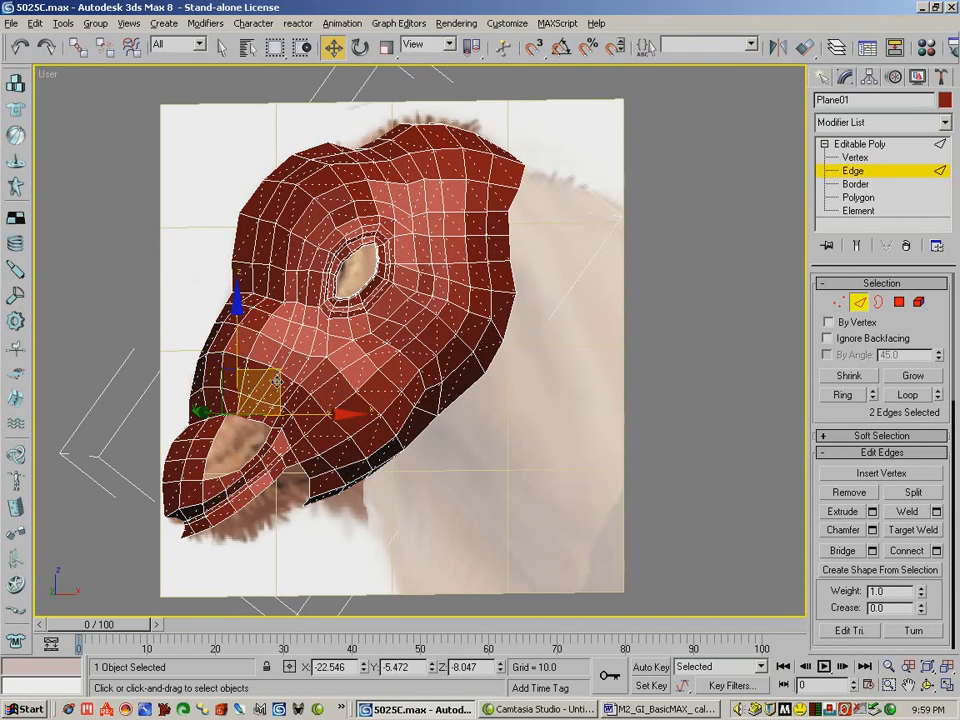
{"action": "left_click_drag", "start_coordinate": [280, 376], "coordinate": [260, 426]}
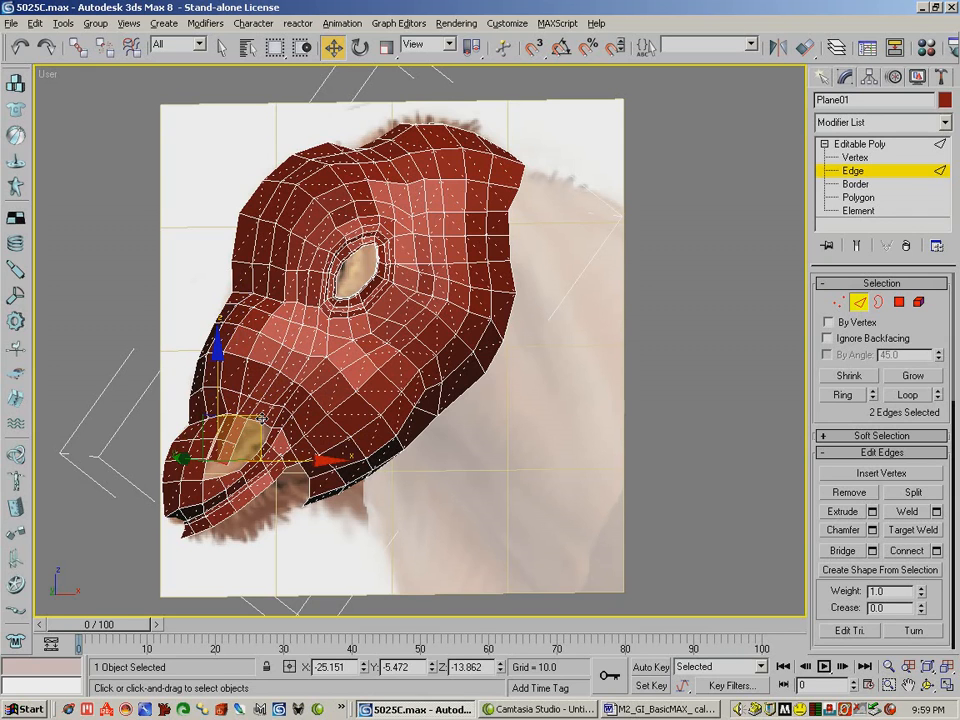
- Target-weld the new polygons' front vertices to the nose strip and reposition their remaining vertices inside the muzzle opening
{"action": "left_click", "coordinate": [838, 302]}
{"action": "left_click", "coordinate": [913, 510]}
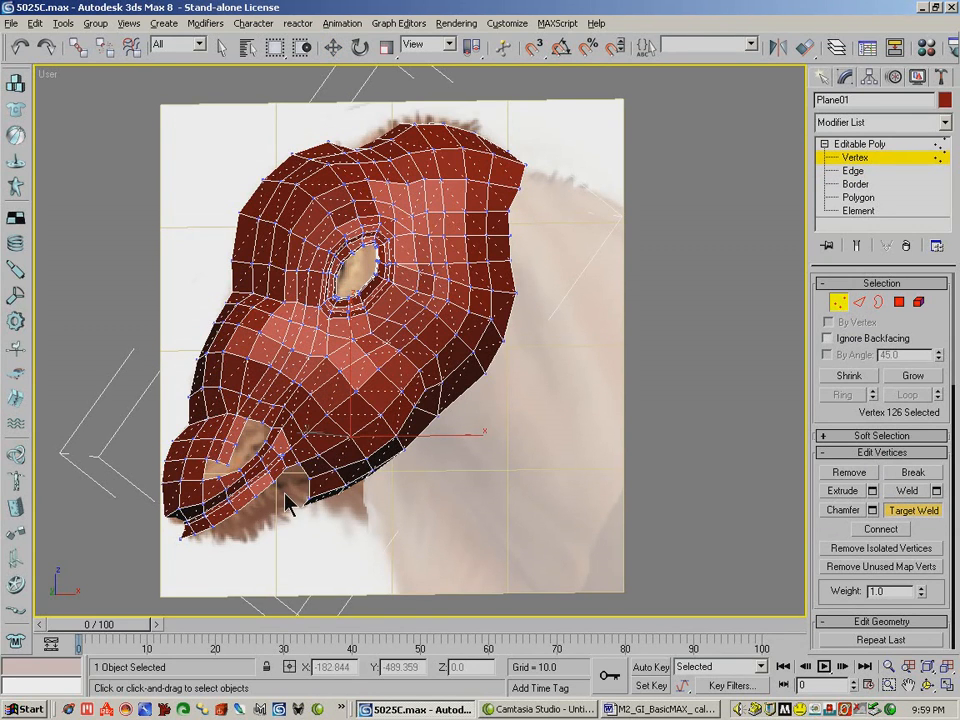
{"action": "left_click", "coordinate": [333, 46]}
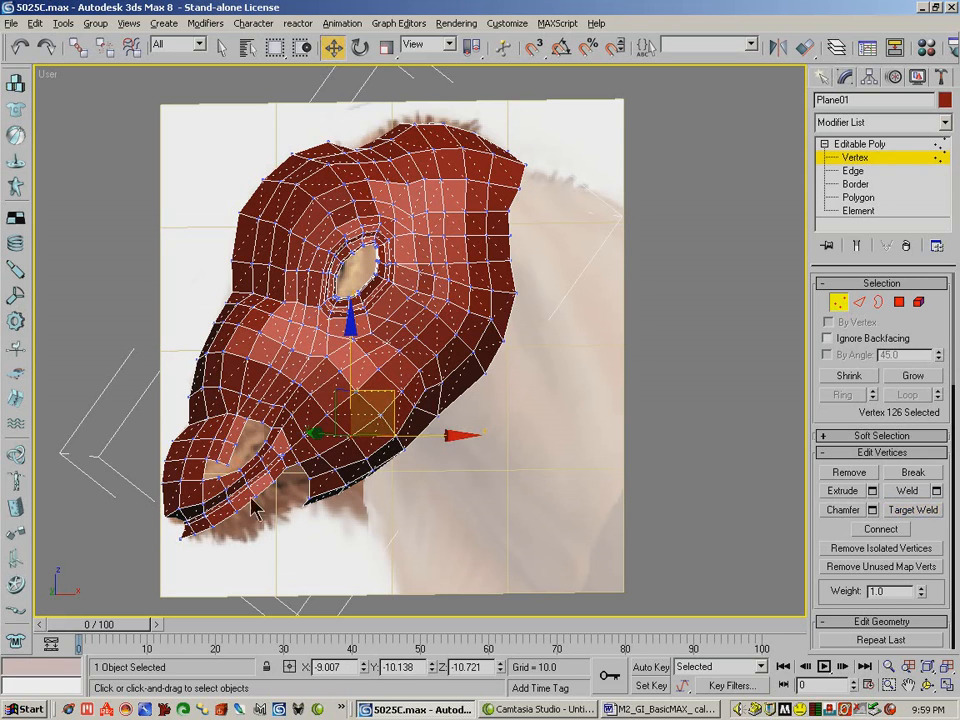
{"action": "left_click", "coordinate": [229, 464]}
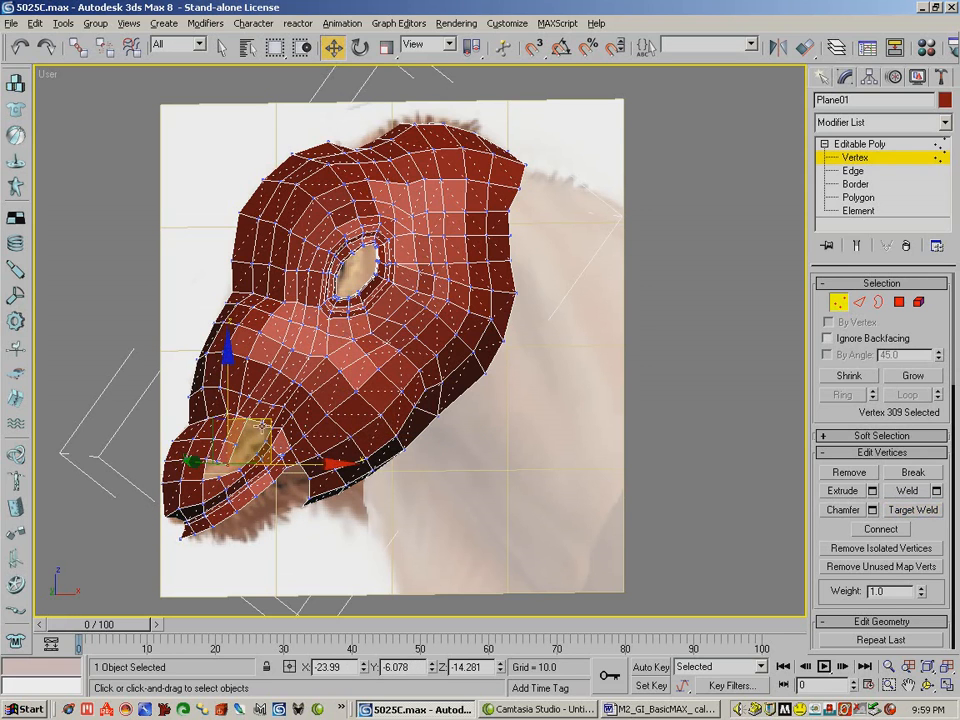
{"action": "left_click_drag", "start_coordinate": [268, 420], "coordinate": [273, 419]}
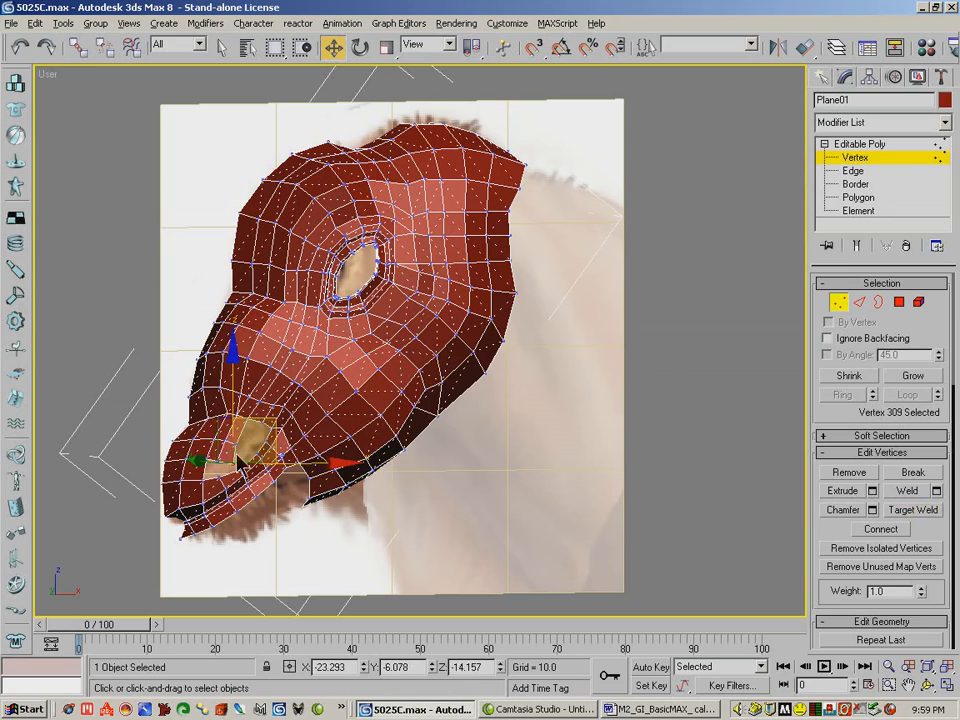
{"action": "left_click", "coordinate": [219, 458]}
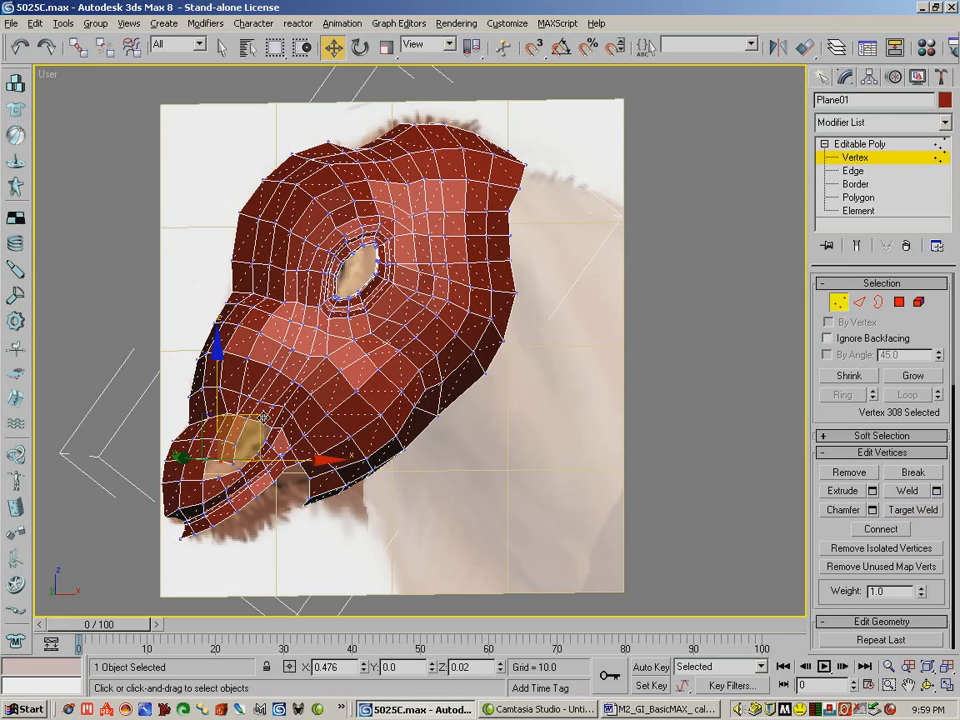
{"action": "left_click", "coordinate": [238, 443]}
{"action": "mouse_move", "coordinate": [276, 403]}
{"action": "left_mouse_down"}
{"action": "mouse_move", "coordinate": [390, 360]}
{"action": "mouse_move", "coordinate": [326, 390]}
{"action": "mouse_move", "coordinate": [290, 392]}
{"action": "left_mouse_up"}
- Extend the next two upper border edges of the muzzle opening into new polygons and target-weld their front vertex to the neighbouring polygons
{"action": "left_click", "coordinate": [929, 685]}
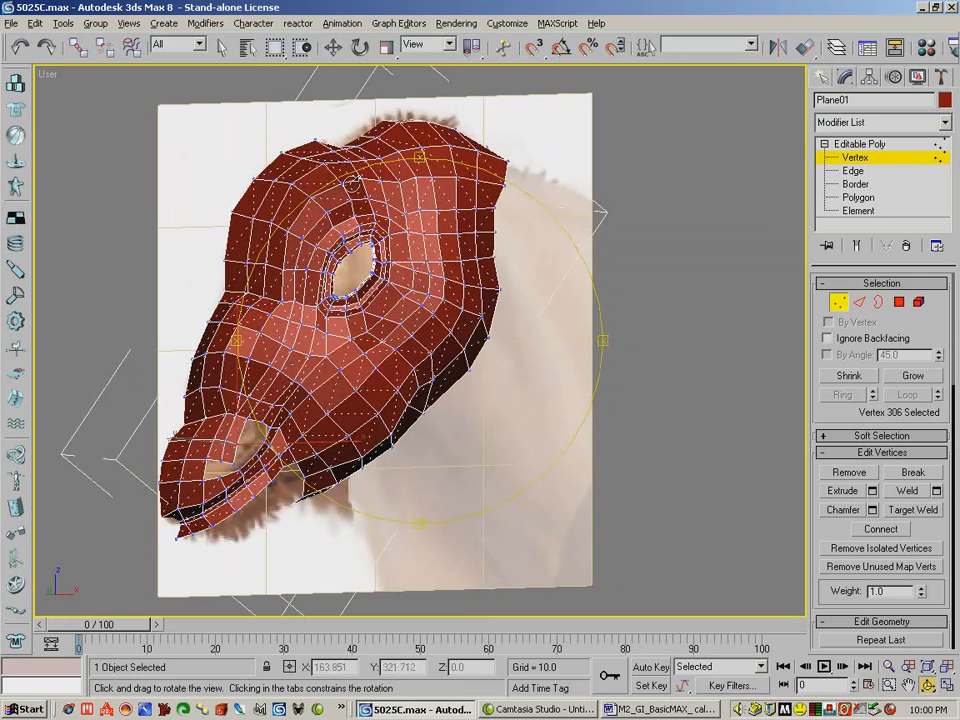
{"action": "left_click", "coordinate": [334, 47]}
{"action": "key", "text": "2"}
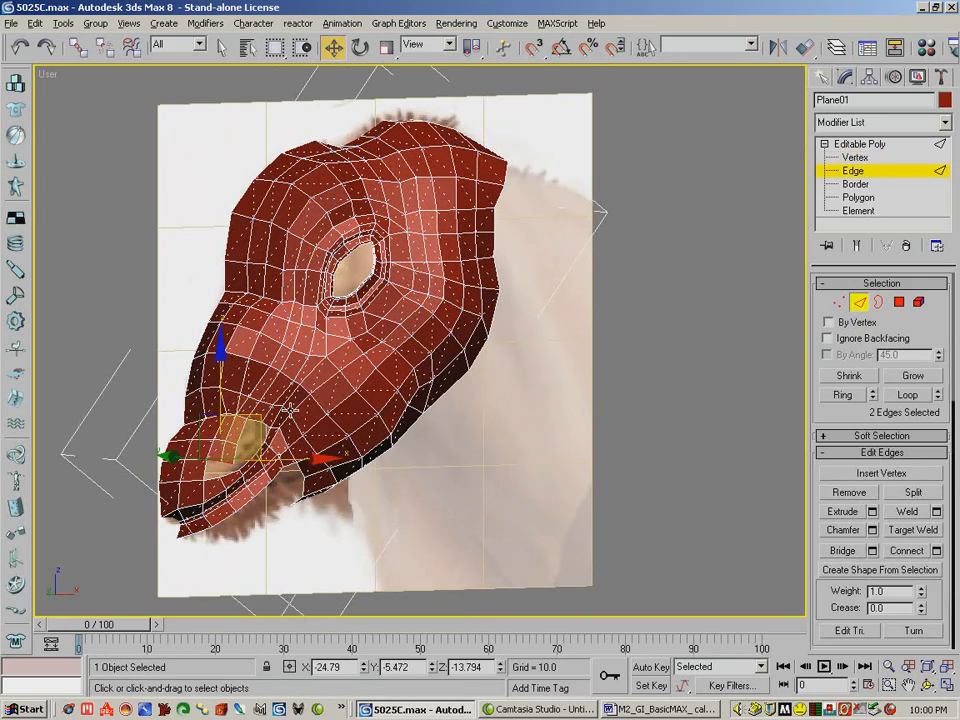
{"action": "left_click_drag", "start_coordinate": [258, 448], "coordinate": [301, 406]}
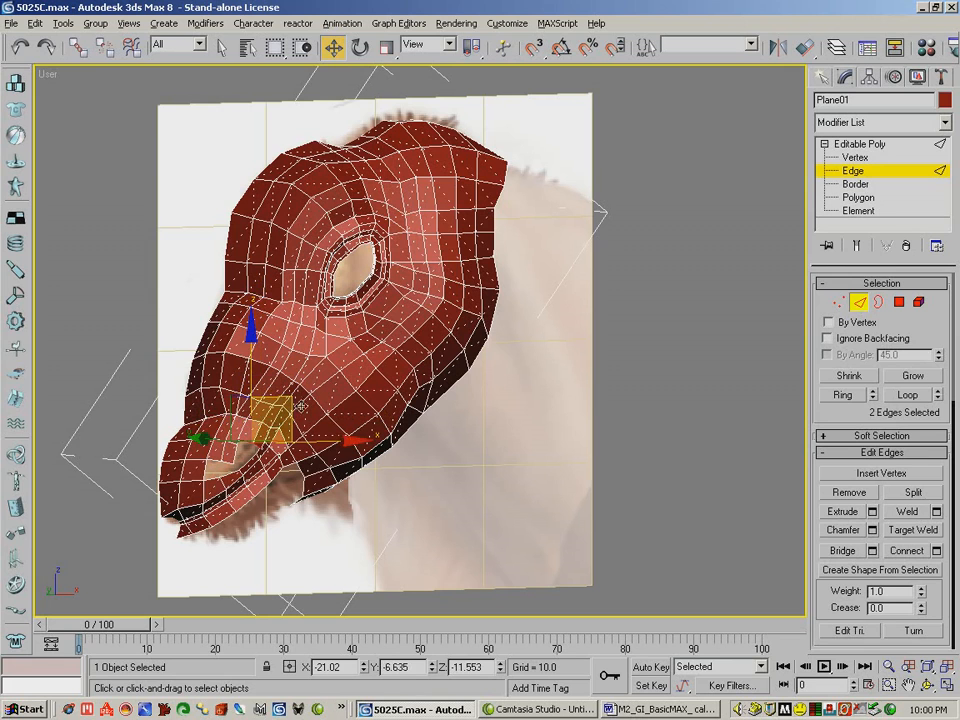
{"action": "left_click", "coordinate": [838, 301]}
{"action": "left_click", "coordinate": [914, 510]}
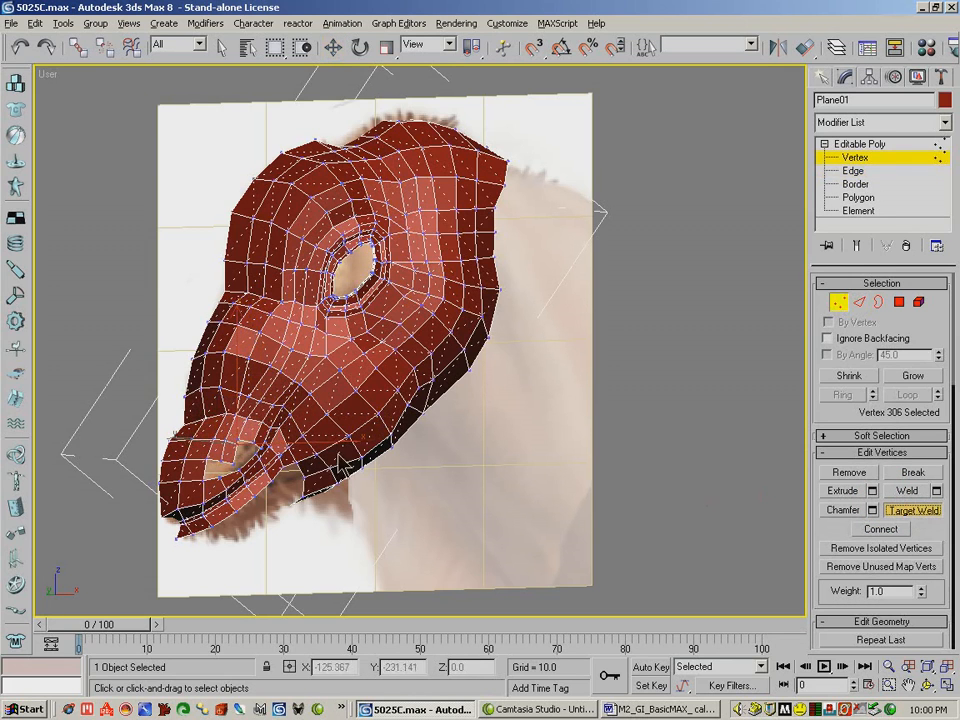
{"action": "left_click", "coordinate": [235, 443]}
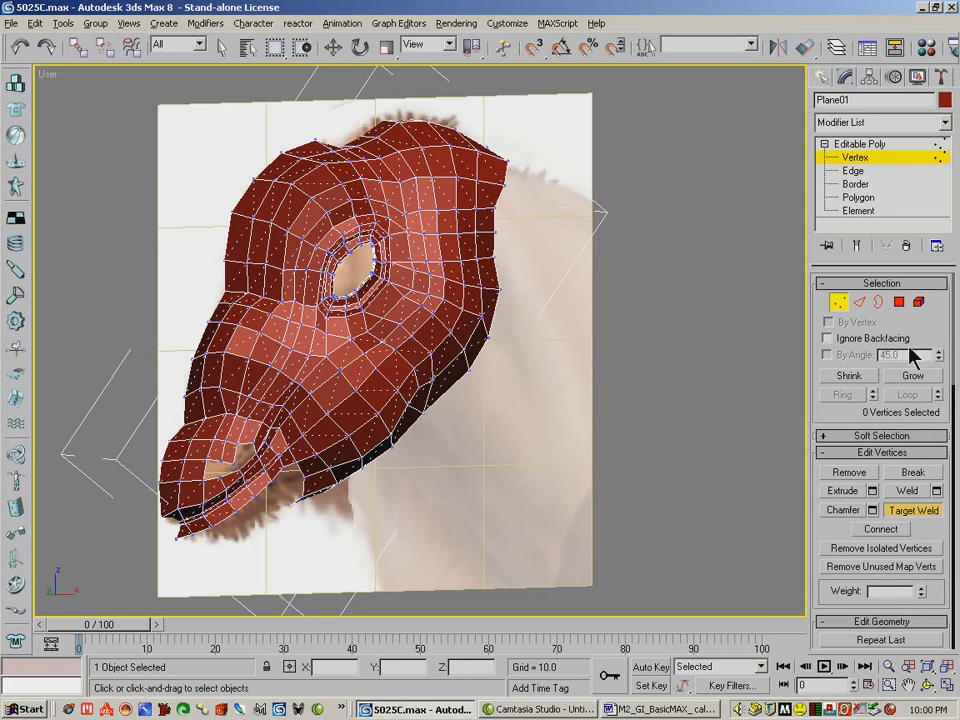
- Bridge the front edges of the upper-lip row to the lower edges of the new nose polygons with 1 segment
{"action": "left_click", "coordinate": [859, 302]}
{"action": "left_click", "coordinate": [871, 550]}
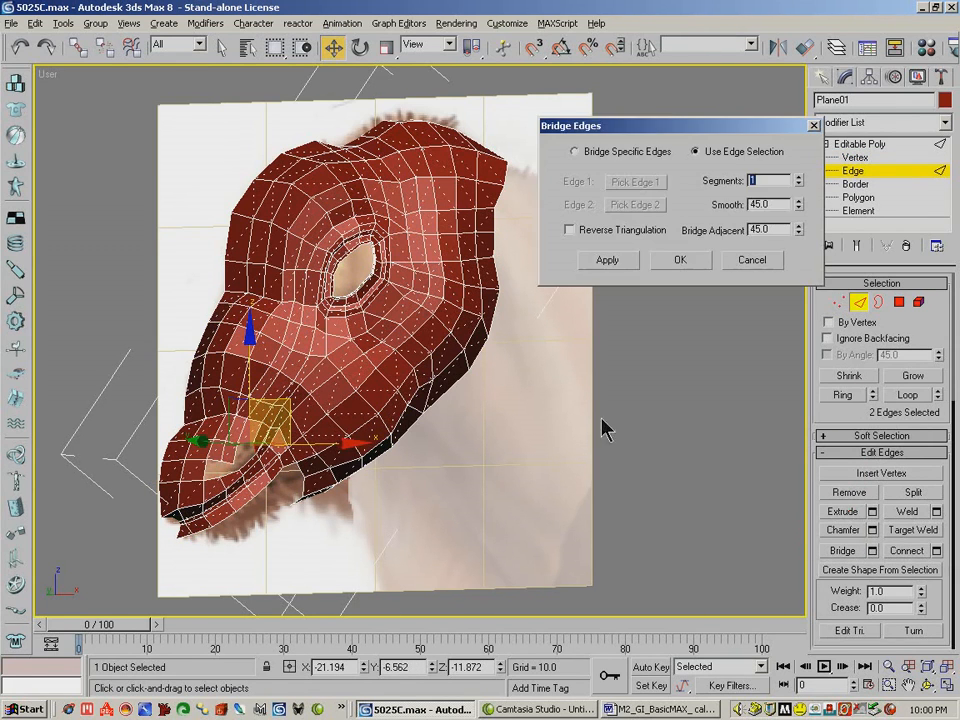
{"action": "left_click", "coordinate": [211, 479]}
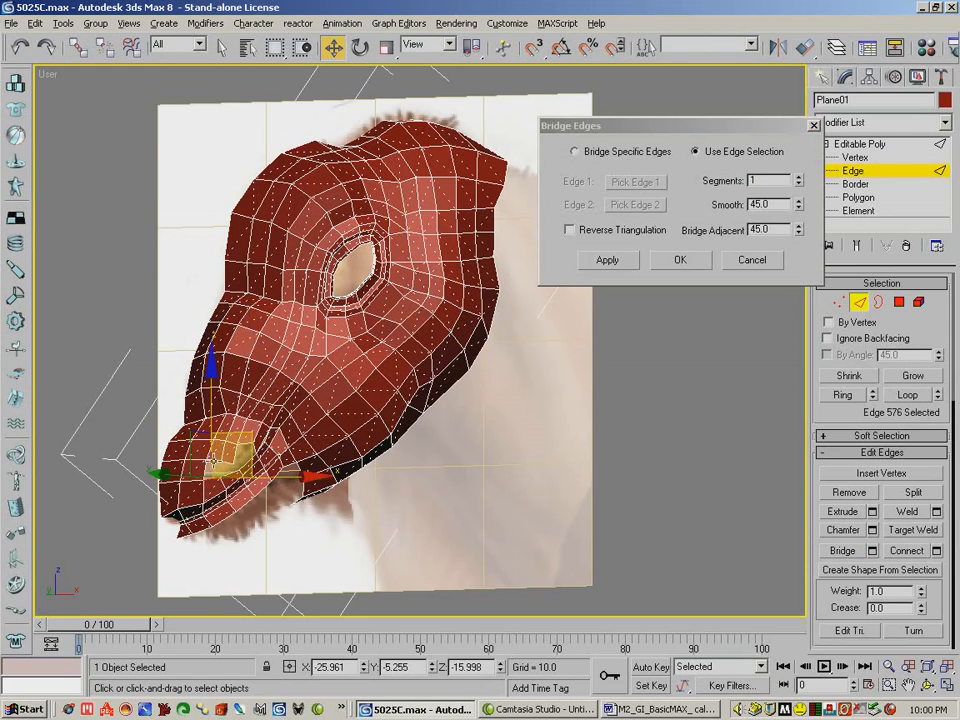
{"action": "left_click", "coordinate": [232, 452], "text": "ctrl"}
{"action": "left_click", "coordinate": [613, 261]}
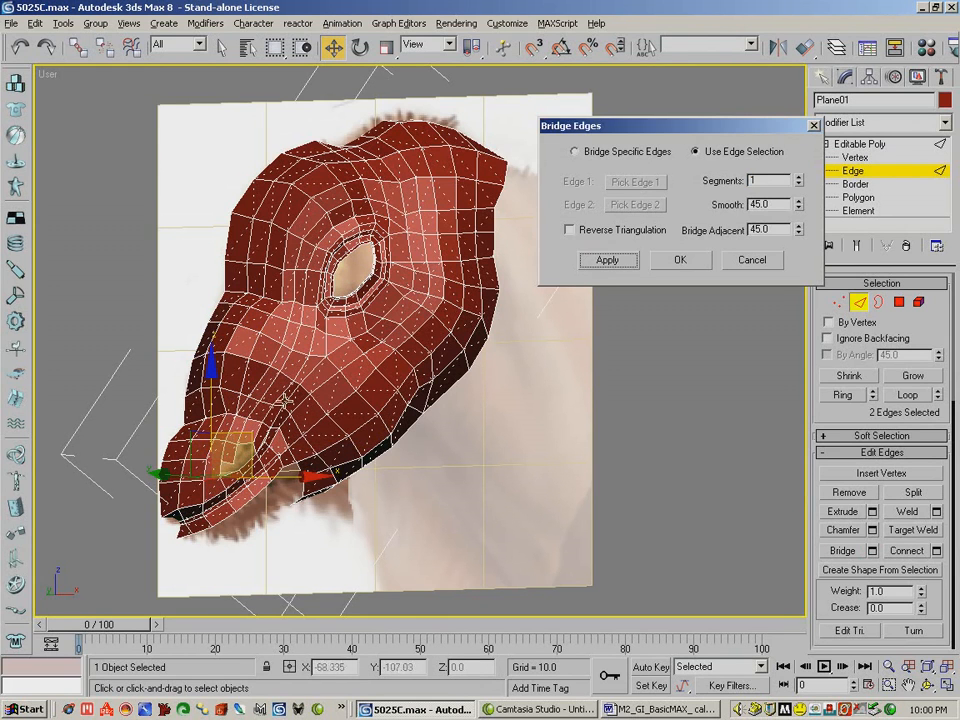
{"action": "left_click", "coordinate": [230, 474]}
{"action": "left_click", "coordinate": [228, 466], "text": "ctrl"}
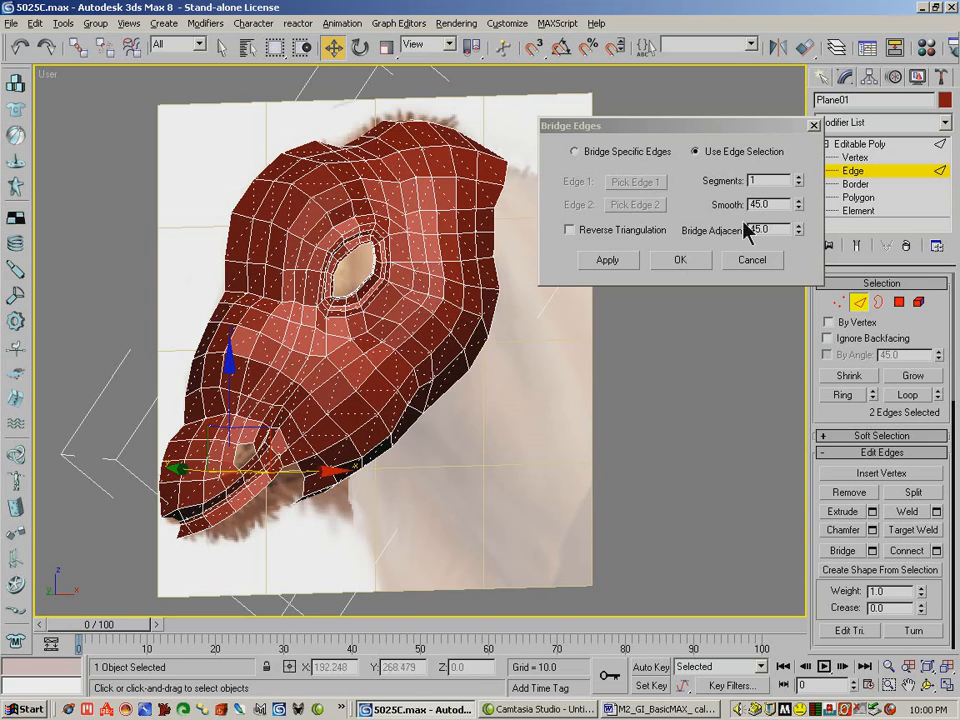
{"action": "left_click", "coordinate": [688, 263]}
{"action": "left_click", "coordinate": [528, 370]}
- Delete the polygon at the upper back corner of the remaining muzzle opening
{"action": "key", "text": "4"}
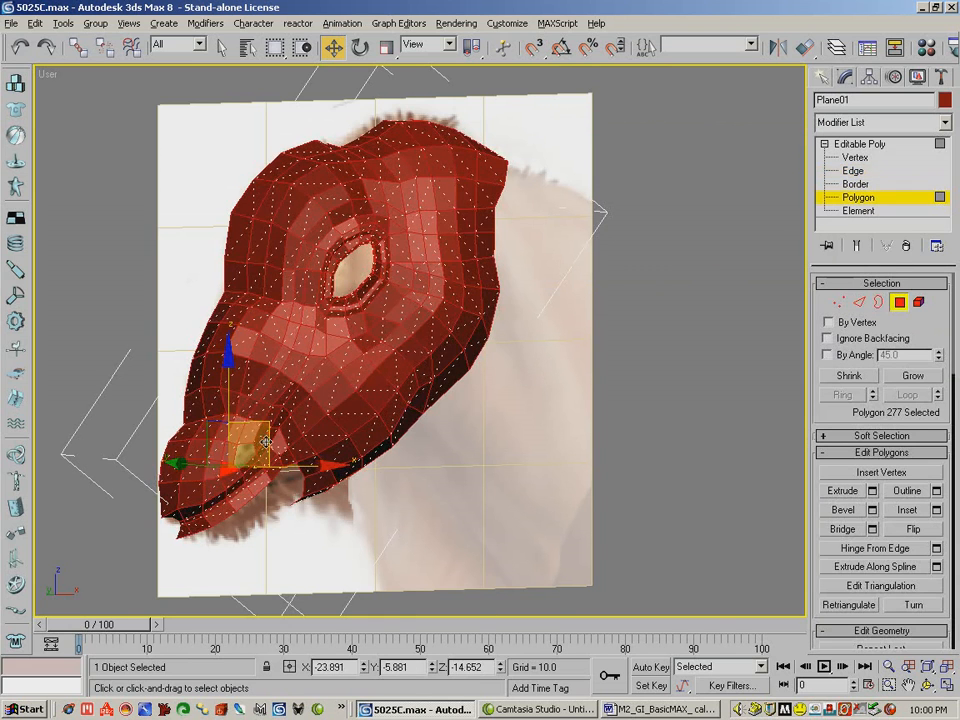
{"action": "left_click", "coordinate": [260, 440]}
{"action": "key", "text": "Delete"}
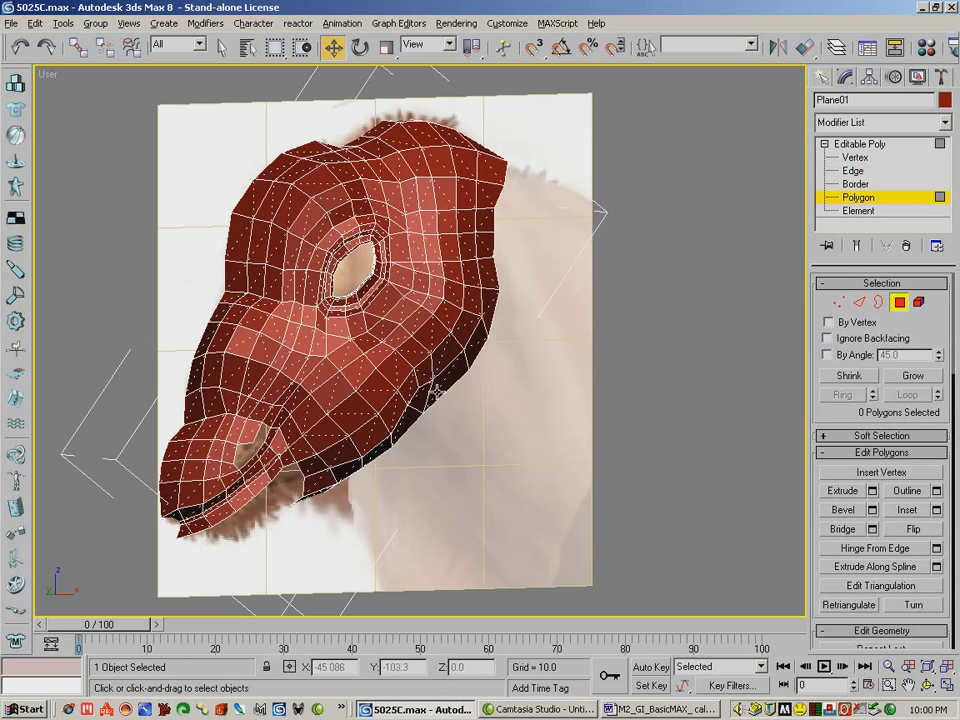
- Bridge the two facing edges at the upper back corner of the muzzle opening with 1 segment
{"action": "left_click", "coordinate": [860, 301]}
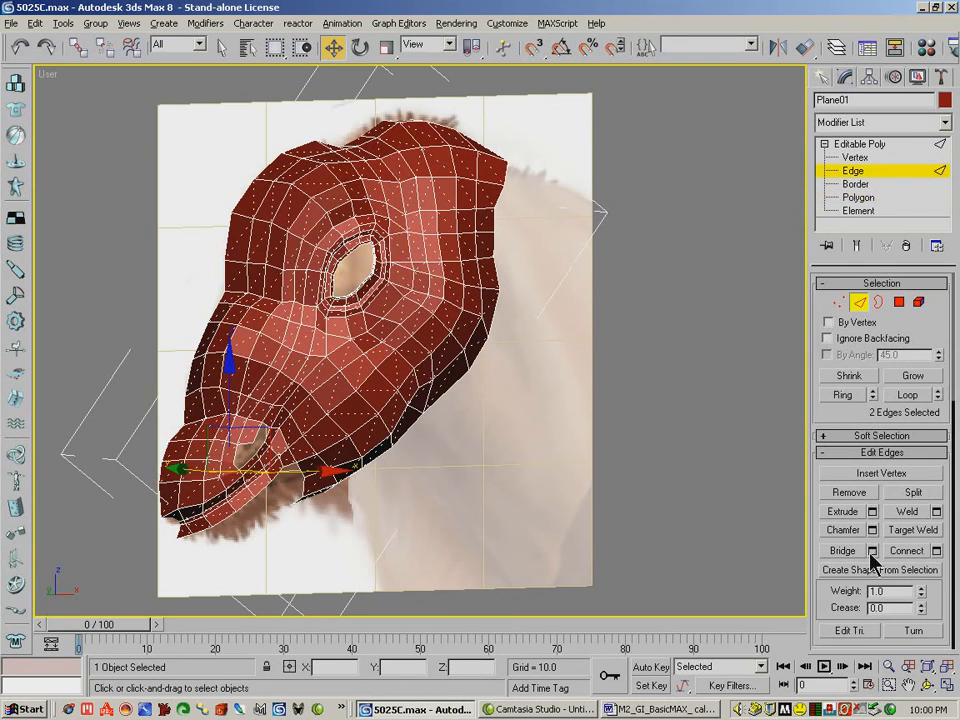
{"action": "left_click", "coordinate": [872, 550]}
{"action": "left_click", "coordinate": [258, 432]}
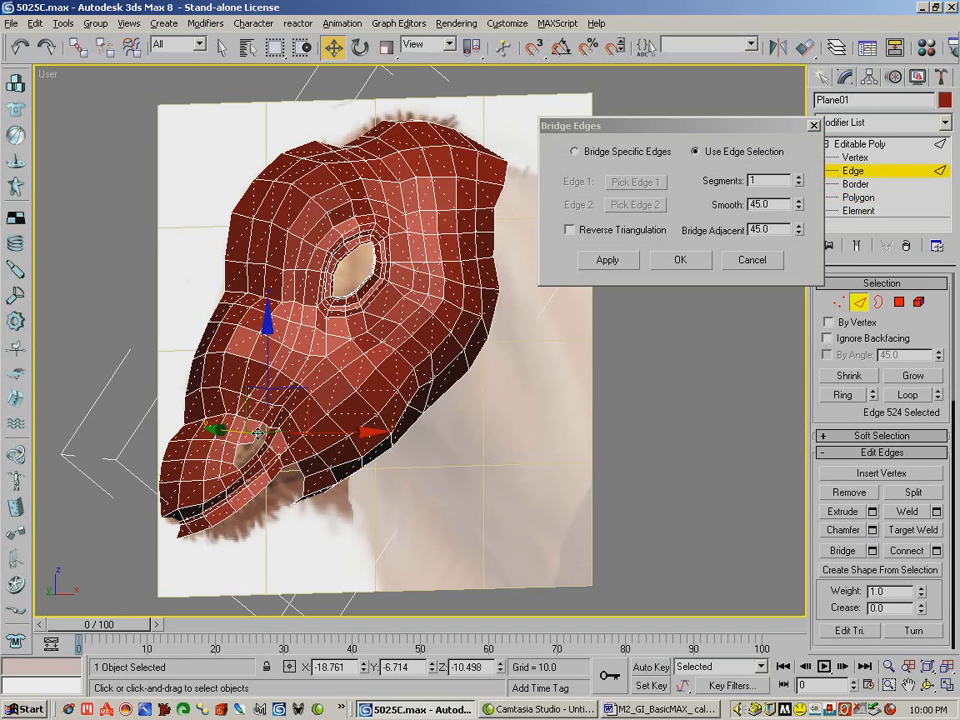
{"action": "left_click", "coordinate": [362, 427], "text": "ctrl"}
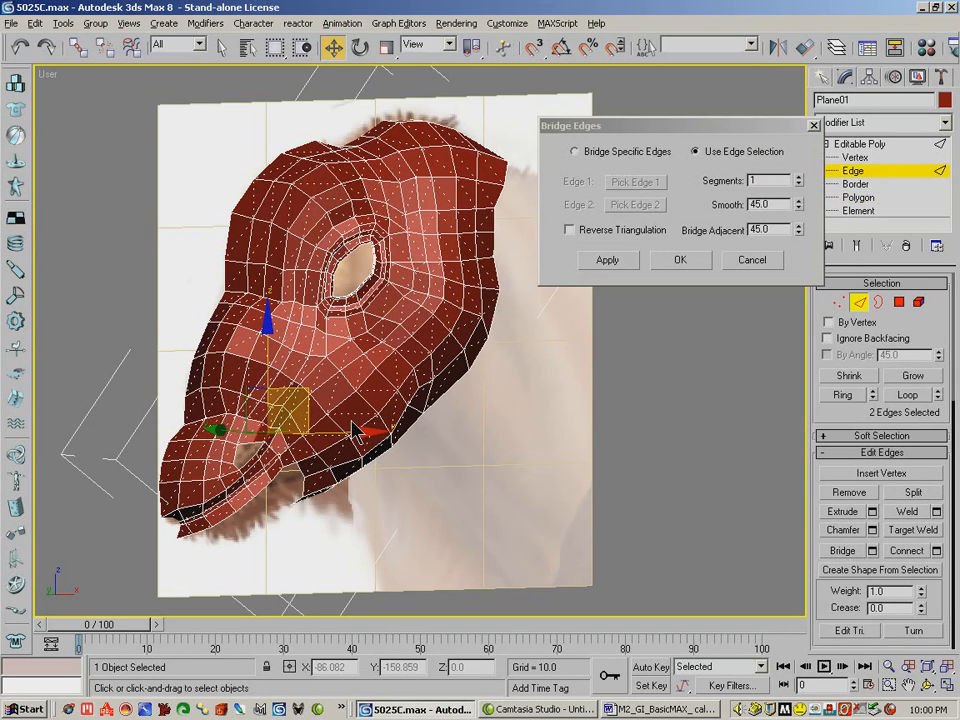
{"action": "left_click", "coordinate": [244, 458]}
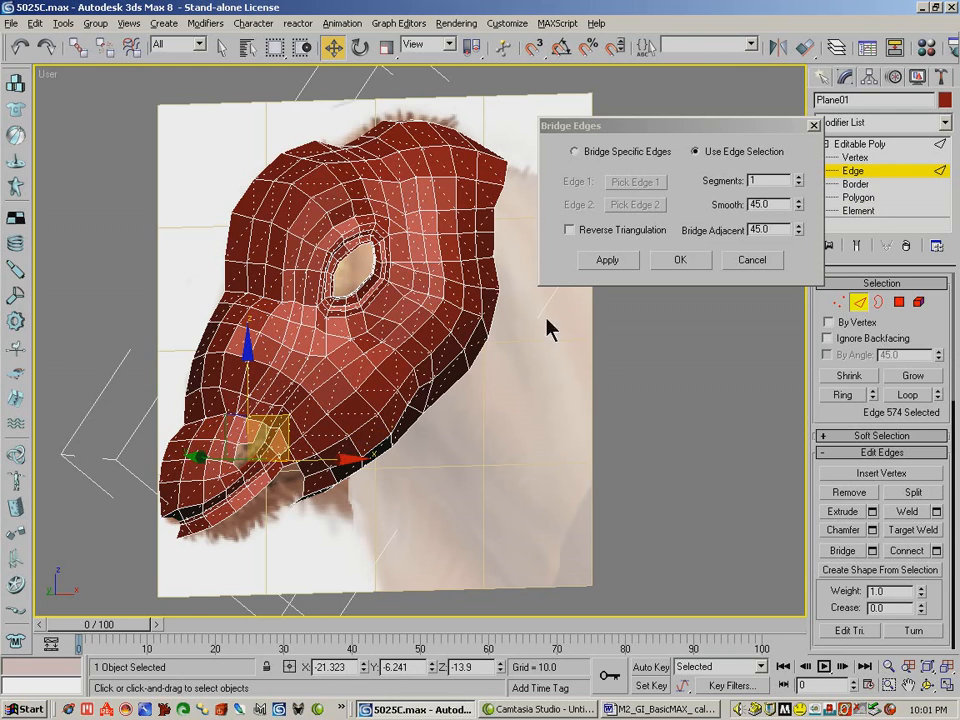
{"action": "left_click", "coordinate": [20, 46]}
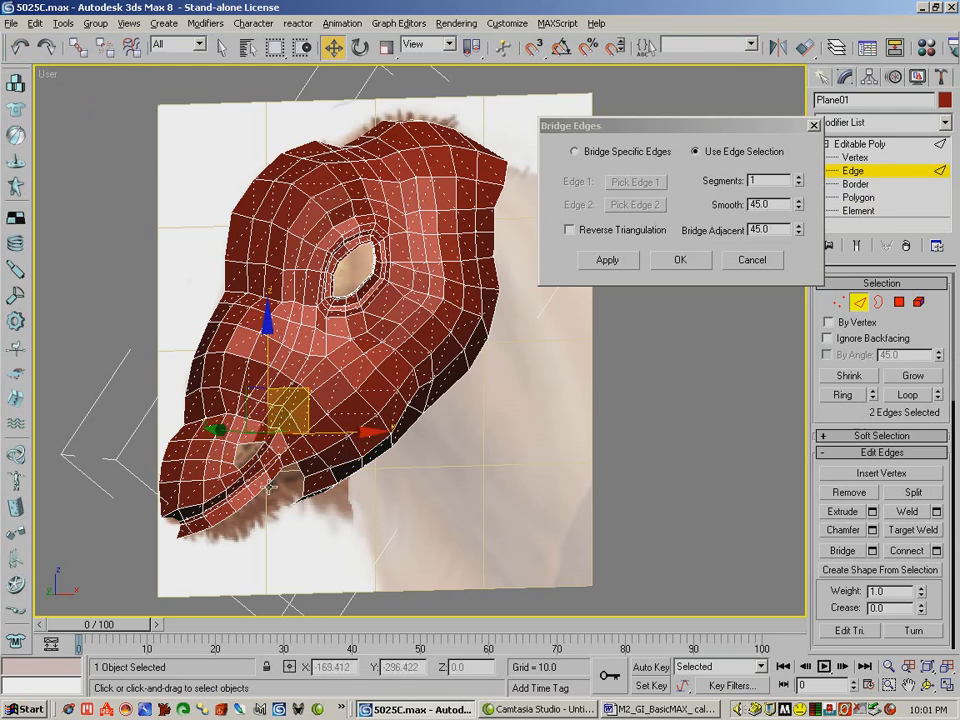
{"action": "left_click", "coordinate": [600, 260]}
- Try to bridge the upper-lip edge to the lower edge of the nose polygon above it, and undo the attempt
{"action": "left_click", "coordinate": [236, 454]}
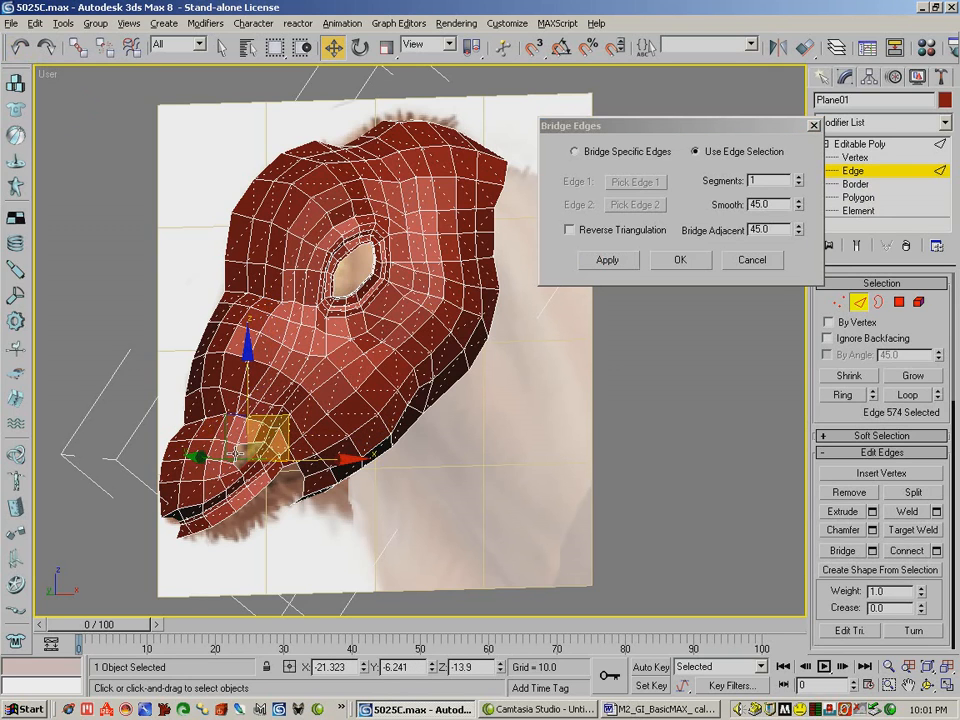
{"action": "left_click", "coordinate": [236, 454], "text": "ctrl"}
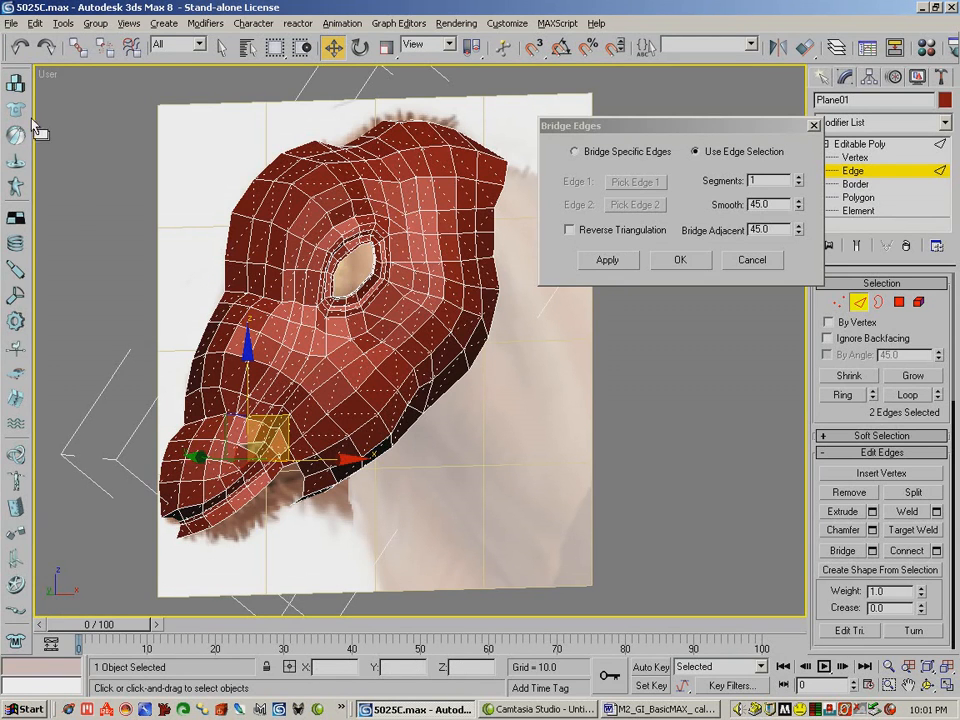
{"action": "left_click", "coordinate": [19, 46]}
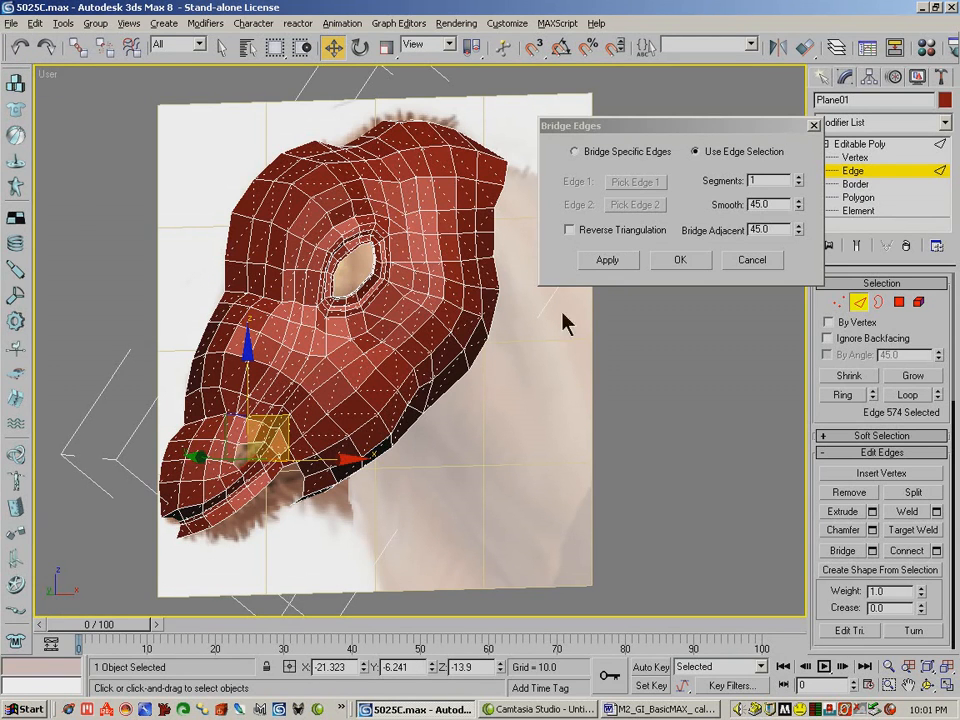
{"action": "left_click", "coordinate": [681, 261]}
- Extrude the lower edge of the nose polygon downward into the remaining muzzle opening as a new polygon
{"action": "left_click", "coordinate": [279, 405]}
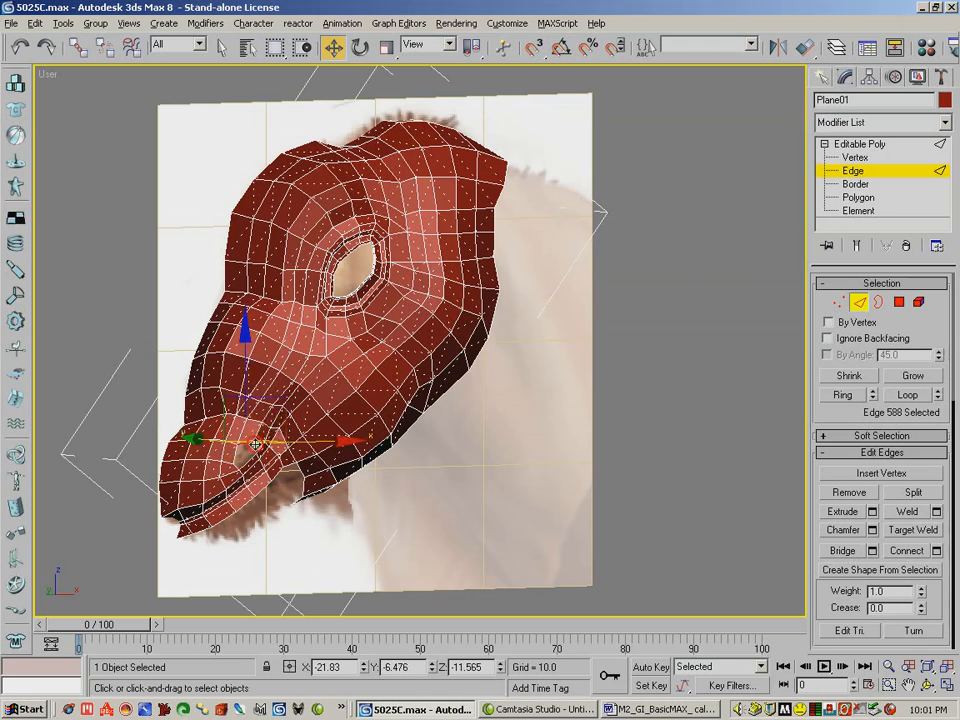
{"action": "left_click", "coordinate": [282, 410]}
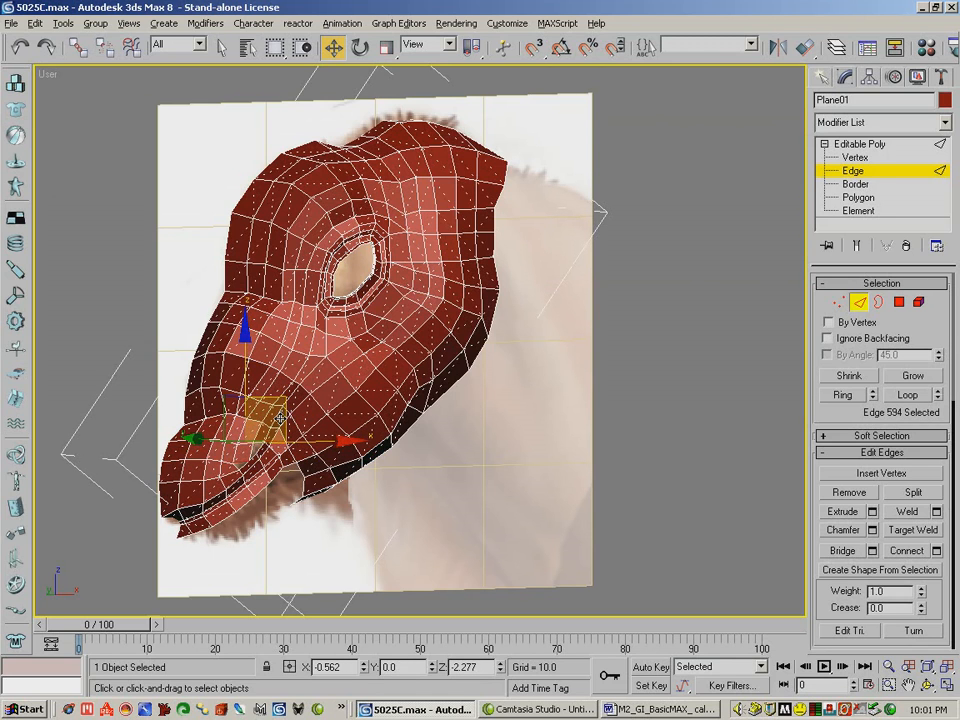
{"action": "left_click_drag", "start_coordinate": [280, 418], "coordinate": [273, 435]}
- Target-weld the new polygon's lower vertices to the adjacent upper-lip and nose vertices
{"action": "left_click", "coordinate": [839, 303]}
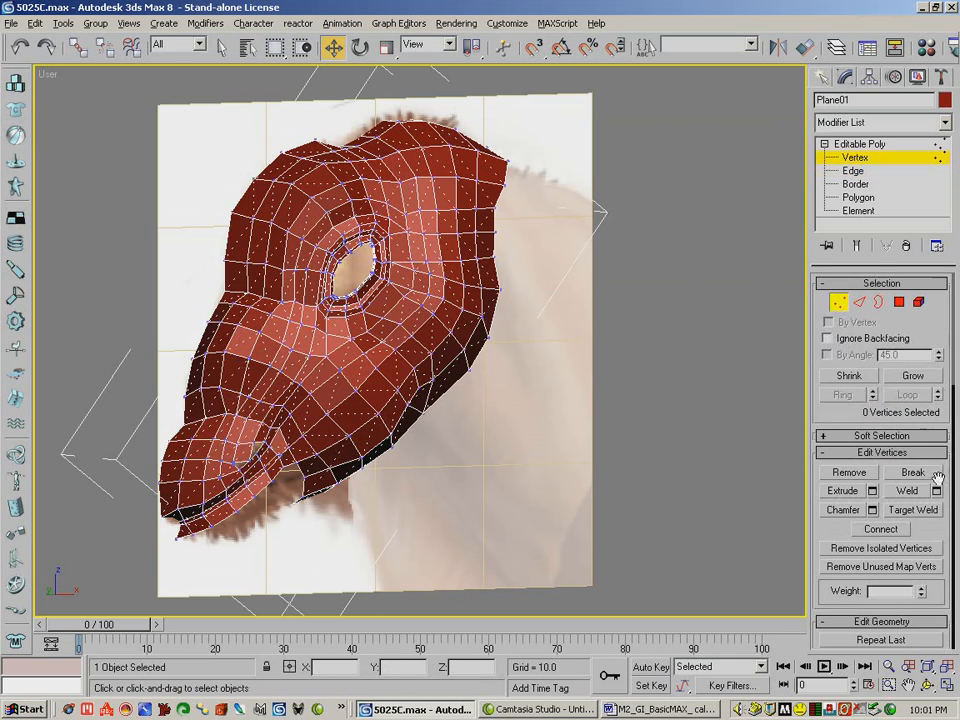
{"action": "left_click", "coordinate": [888, 686]}
{"action": "left_click_drag", "start_coordinate": [356, 499], "coordinate": [204, 381]}
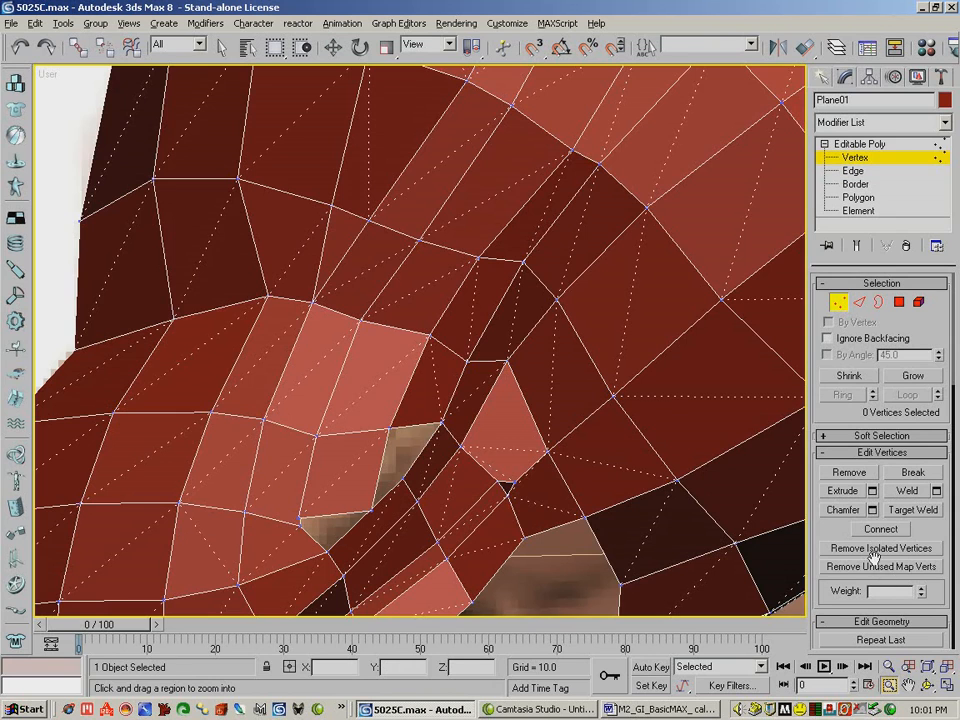
{"action": "left_click", "coordinate": [913, 511]}
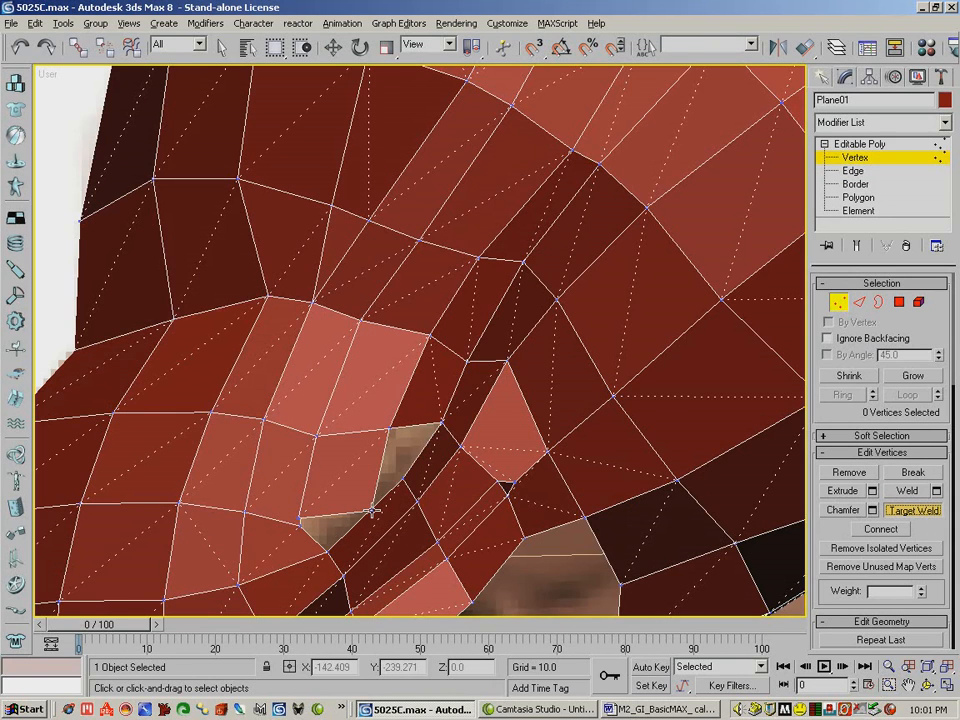
{"action": "left_click", "coordinate": [373, 510]}
{"action": "left_click", "coordinate": [301, 518]}
{"action": "left_click", "coordinate": [391, 430]}
- Move the upper and lower front vertices around the muzzle opening slightly inward to even out its outline
{"action": "left_click", "coordinate": [332, 47]}
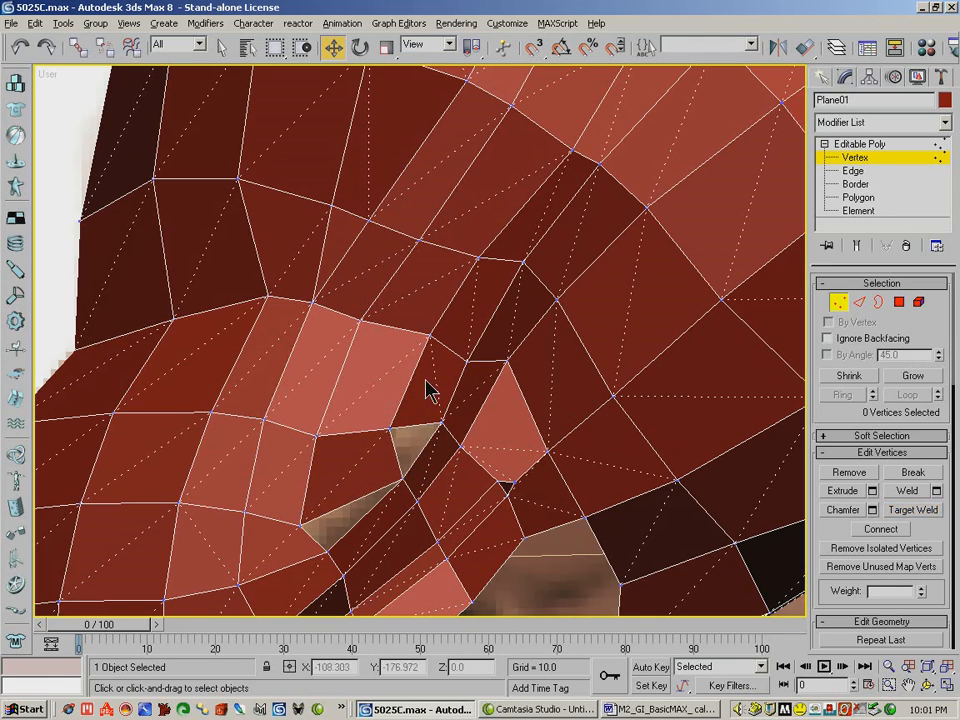
{"action": "left_click", "coordinate": [391, 428]}
{"action": "left_click_drag", "start_coordinate": [426, 390], "coordinate": [318, 436]}
{"action": "left_click_drag", "start_coordinate": [355, 399], "coordinate": [355, 410]}
{"action": "left_click", "coordinate": [305, 522]}
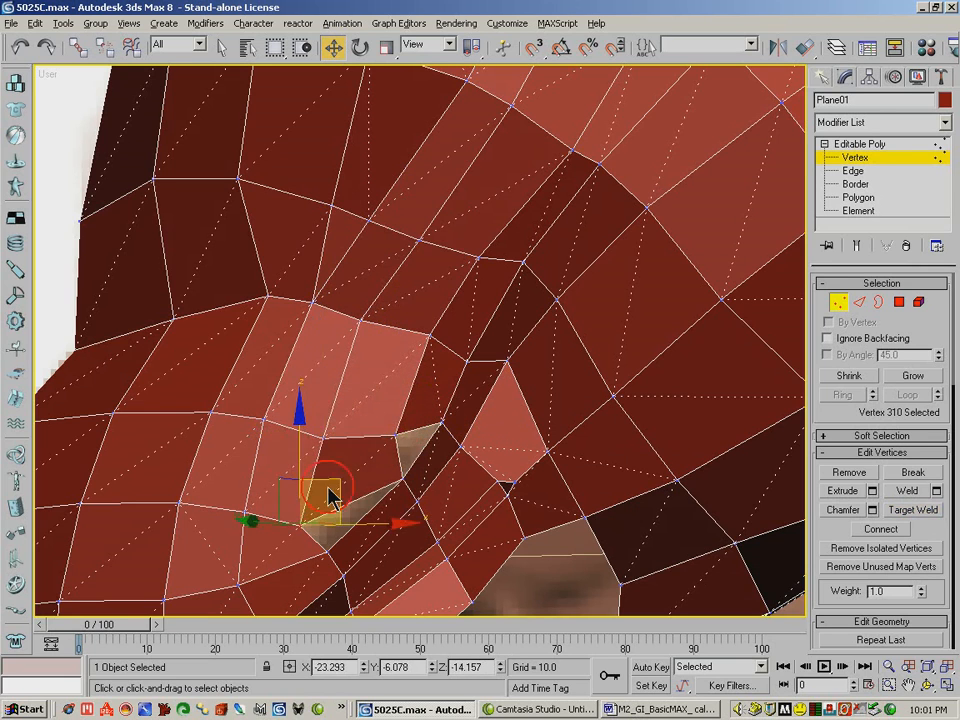
{"action": "left_click_drag", "start_coordinate": [352, 471], "coordinate": [353, 471]}
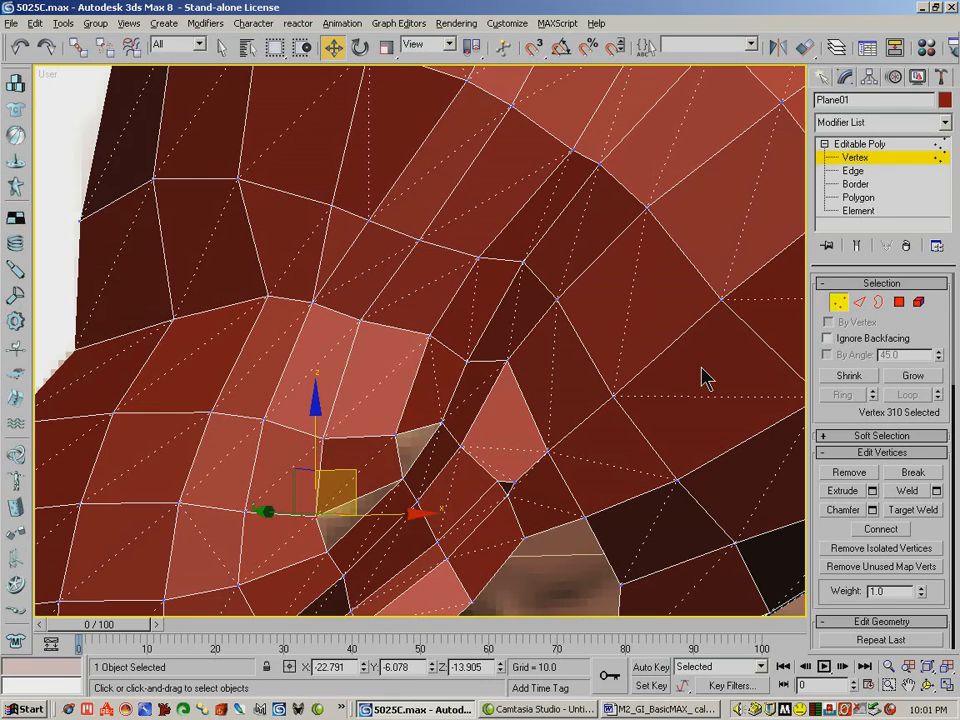
- Delete the newly welded polygon inside the muzzle opening
{"action": "left_click", "coordinate": [900, 303]}
{"action": "left_click", "coordinate": [384, 473]}
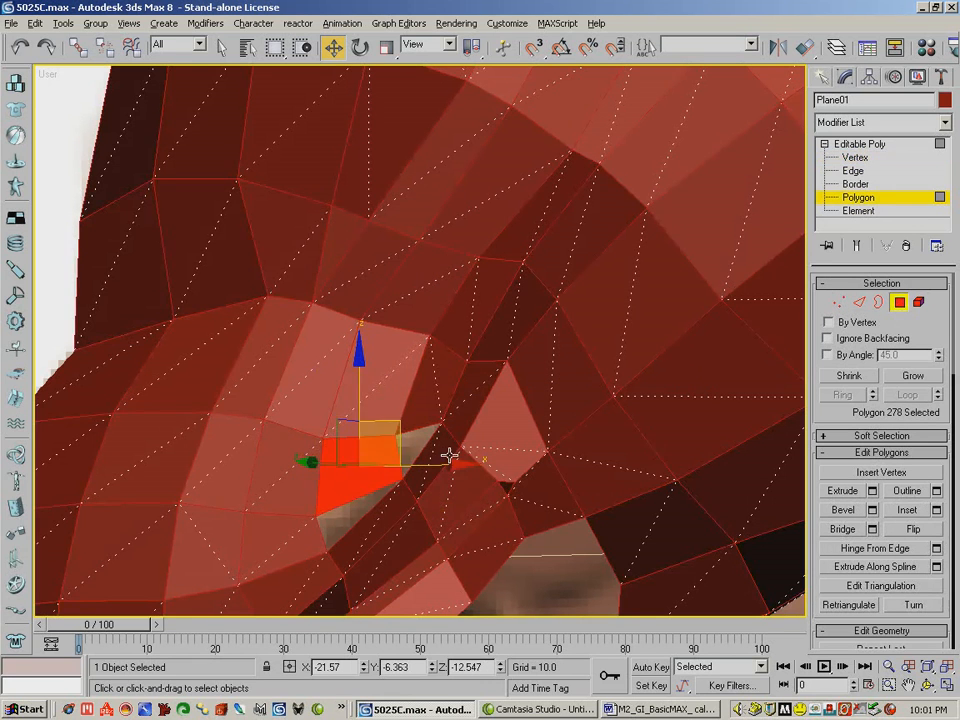
{"action": "key", "text": "Delete"}
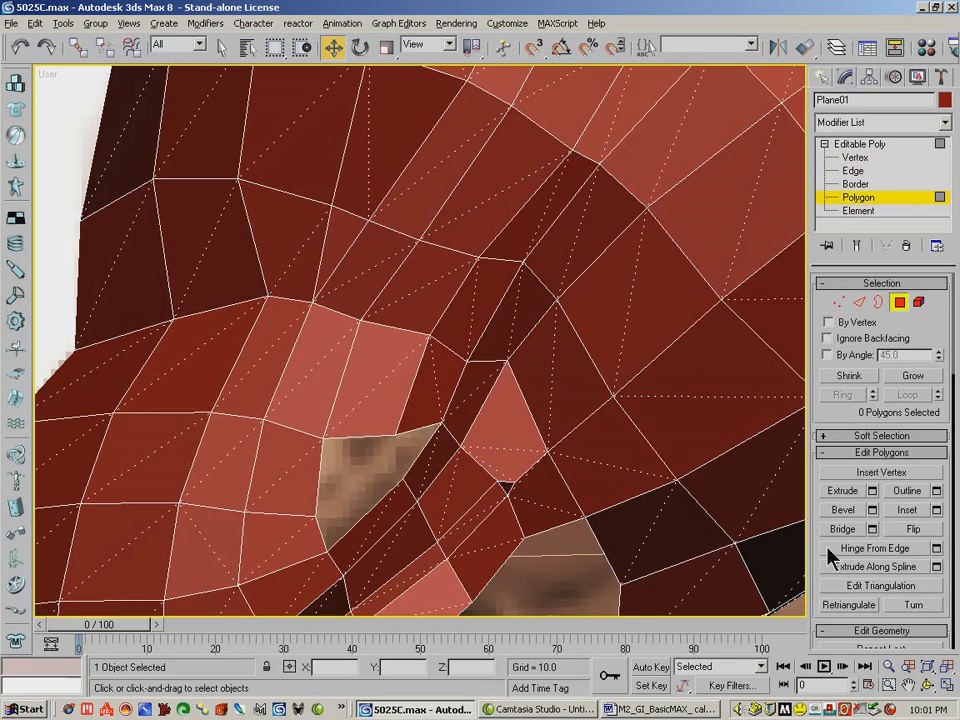
- Create a triangular polygon across the upper front corner of the muzzle opening from its three border vertices
{"action": "left_click_drag", "start_coordinate": [815, 562], "coordinate": [840, 420]}
{"action": "left_click", "coordinate": [810, 491]}
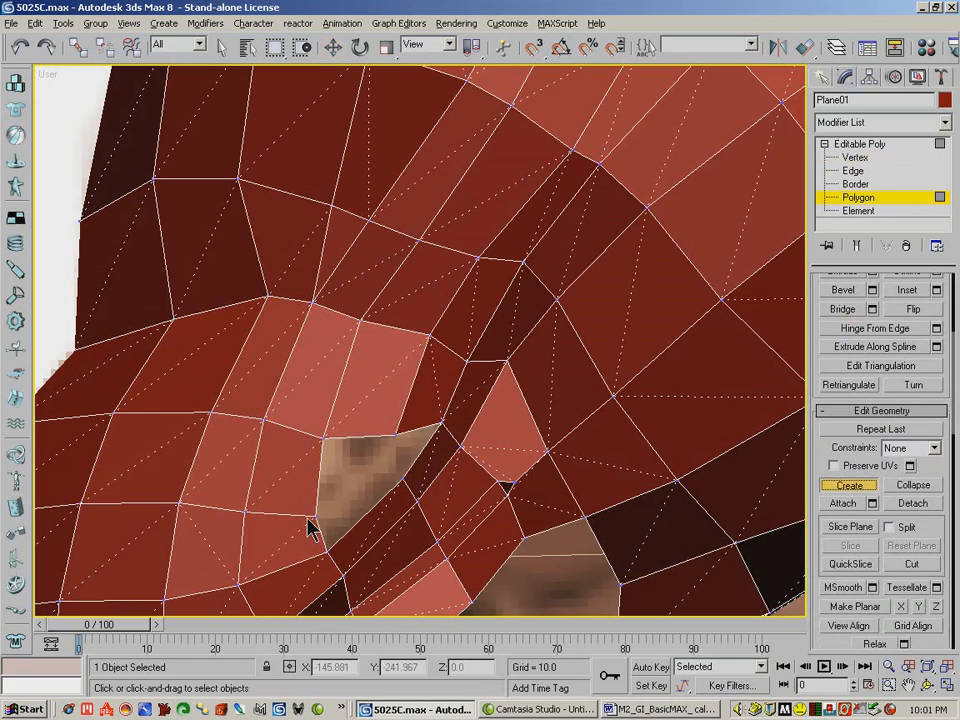
{"action": "left_click", "coordinate": [324, 438]}
{"action": "left_click", "coordinate": [318, 516]}
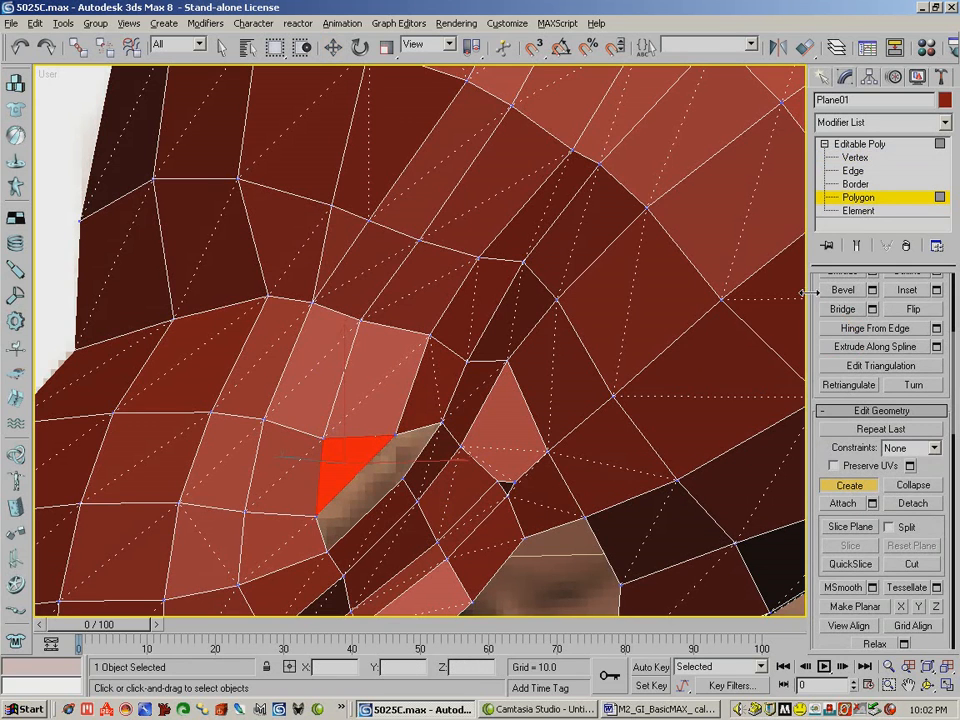
- Bridge the upper-lip edge to the new triangle's diagonal edge with 1 segment
{"action": "left_click_drag", "start_coordinate": [815, 290], "coordinate": [810, 497]}
{"action": "left_click", "coordinate": [859, 290]}
{"action": "key", "text": "w"}
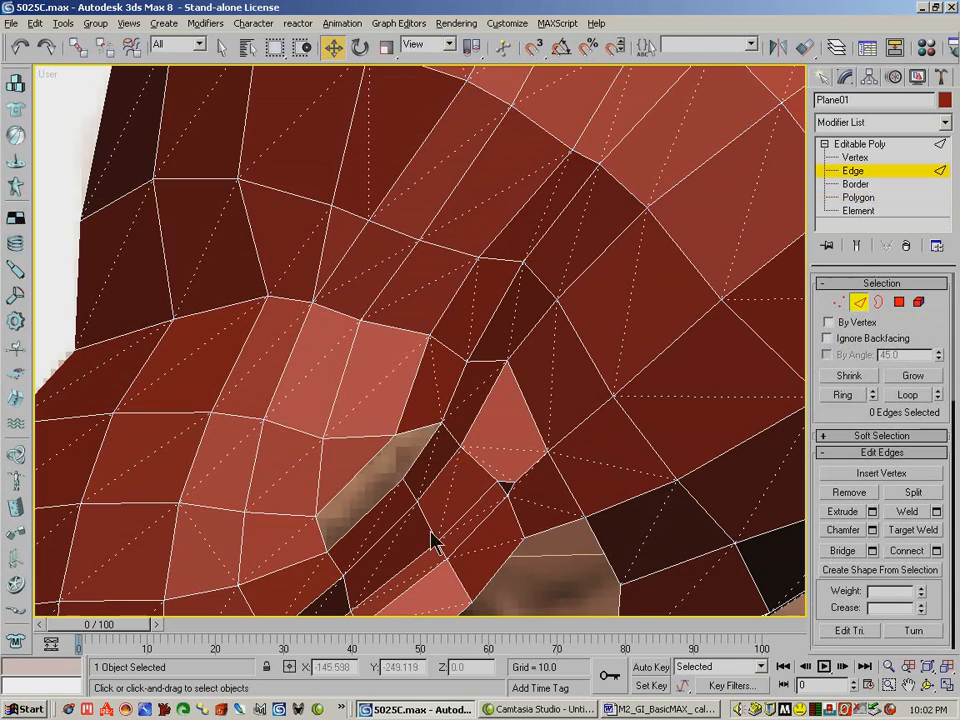
{"action": "left_click", "coordinate": [381, 503]}
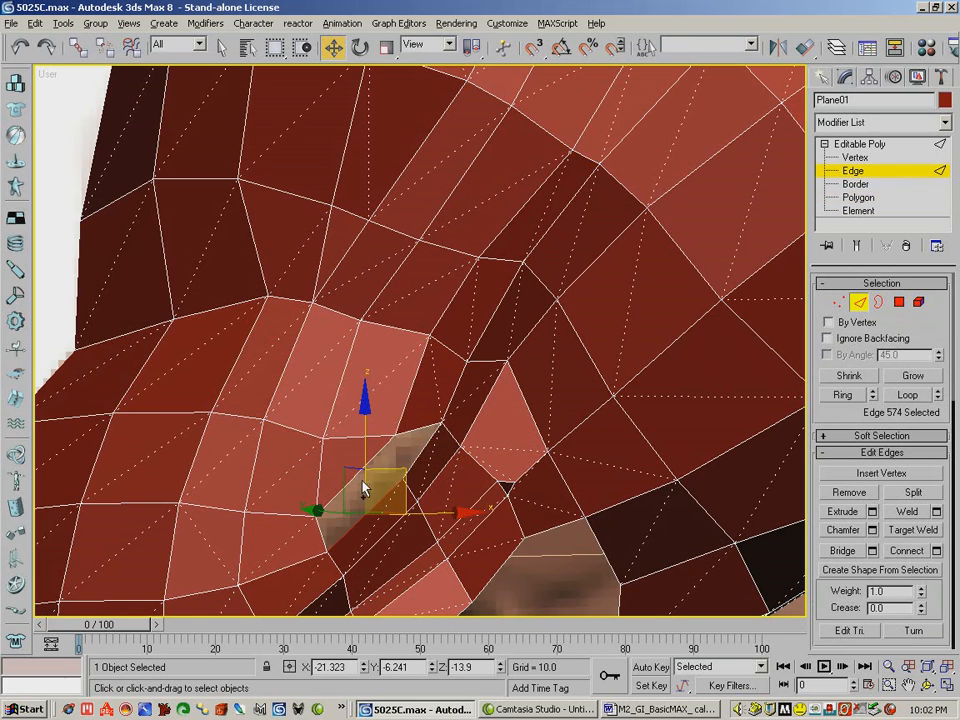
{"action": "left_click", "coordinate": [868, 551]}
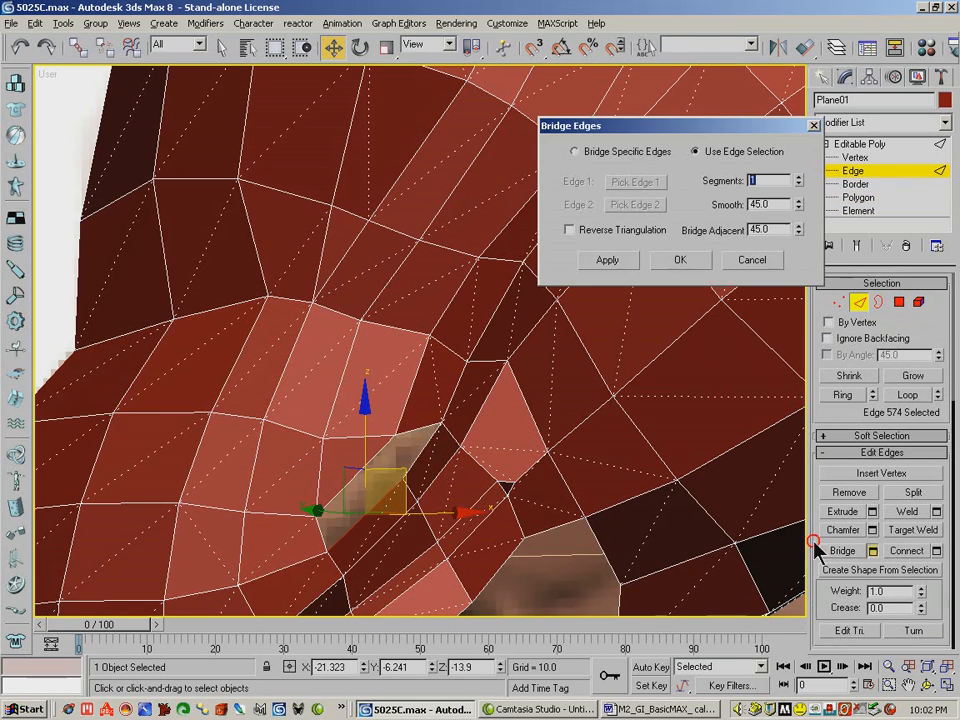
{"action": "left_click", "coordinate": [369, 461], "text": "ctrl"}
{"action": "left_click", "coordinate": [613, 262]}
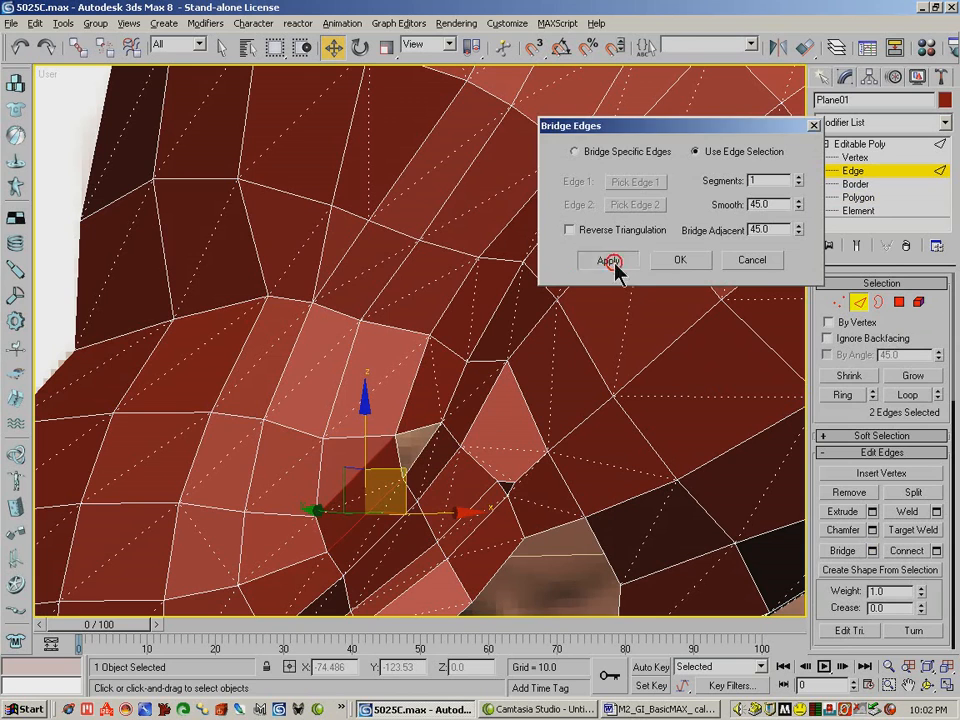
{"action": "left_click", "coordinate": [413, 436]}
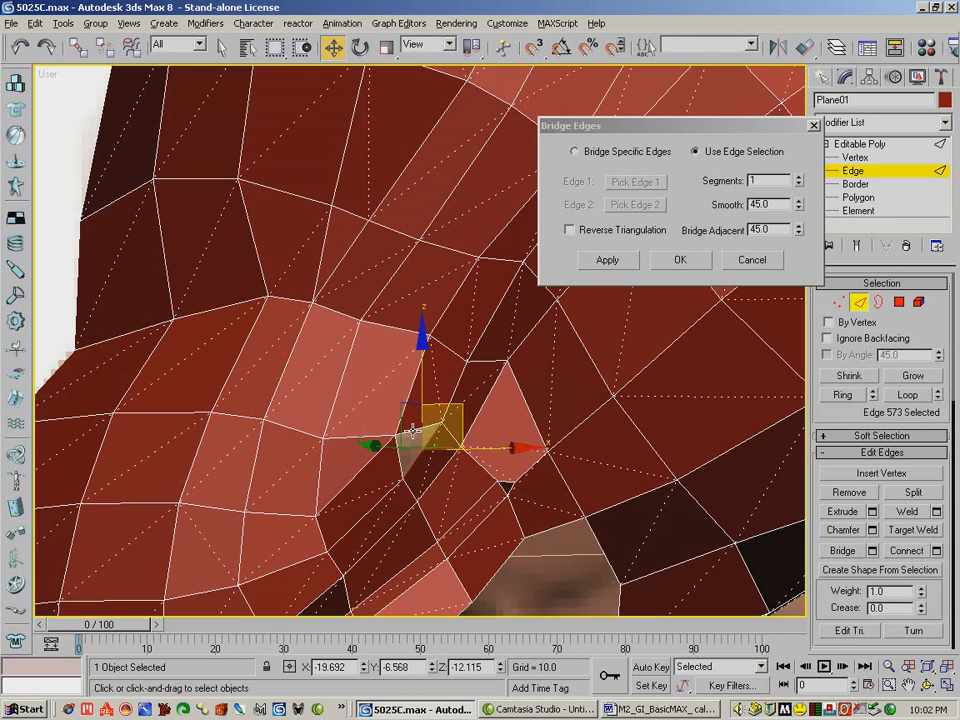
{"action": "left_click", "coordinate": [428, 426], "text": "ctrl"}
{"action": "left_click", "coordinate": [750, 260]}
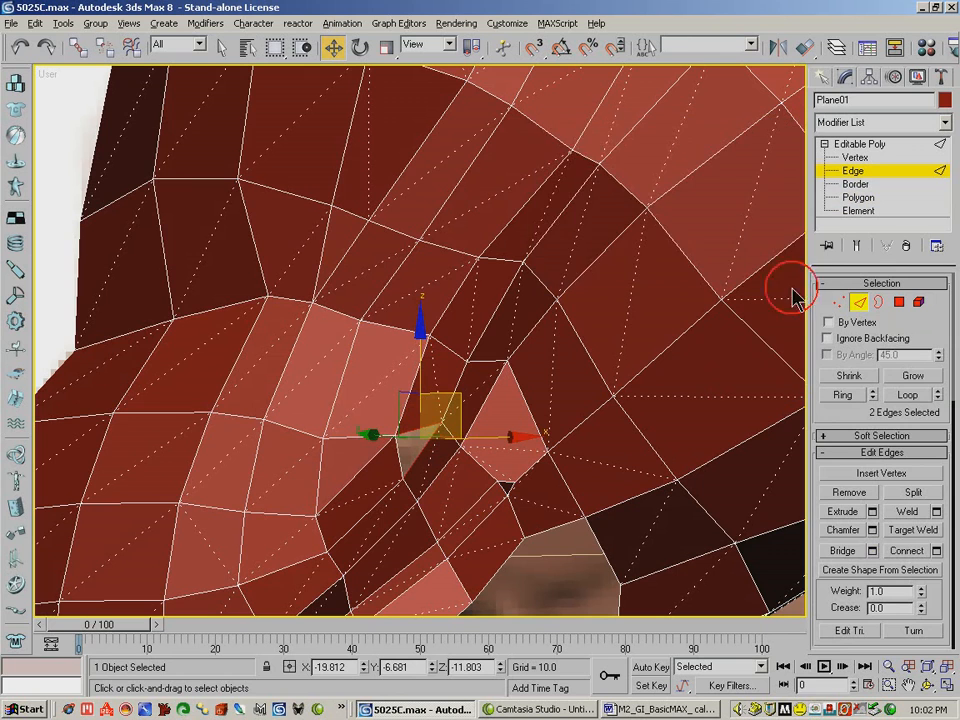
- Create a triangular polygon from the three border vertices of the last gap to close the muzzle opening
{"action": "left_click", "coordinate": [899, 302]}
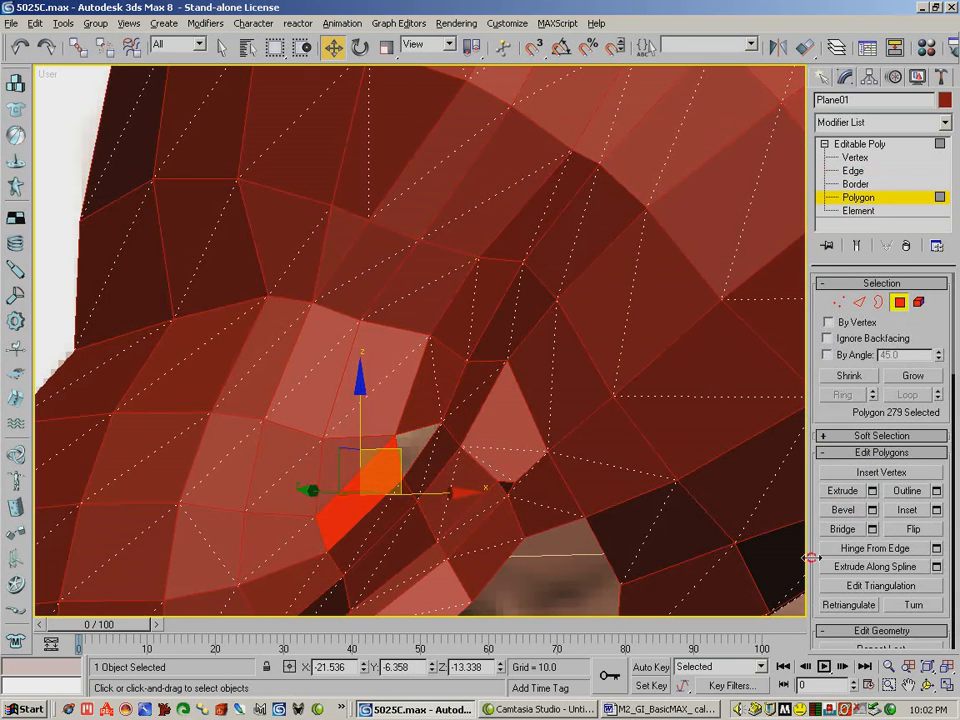
{"action": "left_click_drag", "start_coordinate": [823, 521], "coordinate": [823, 290]}
{"action": "left_click", "coordinate": [849, 466]}
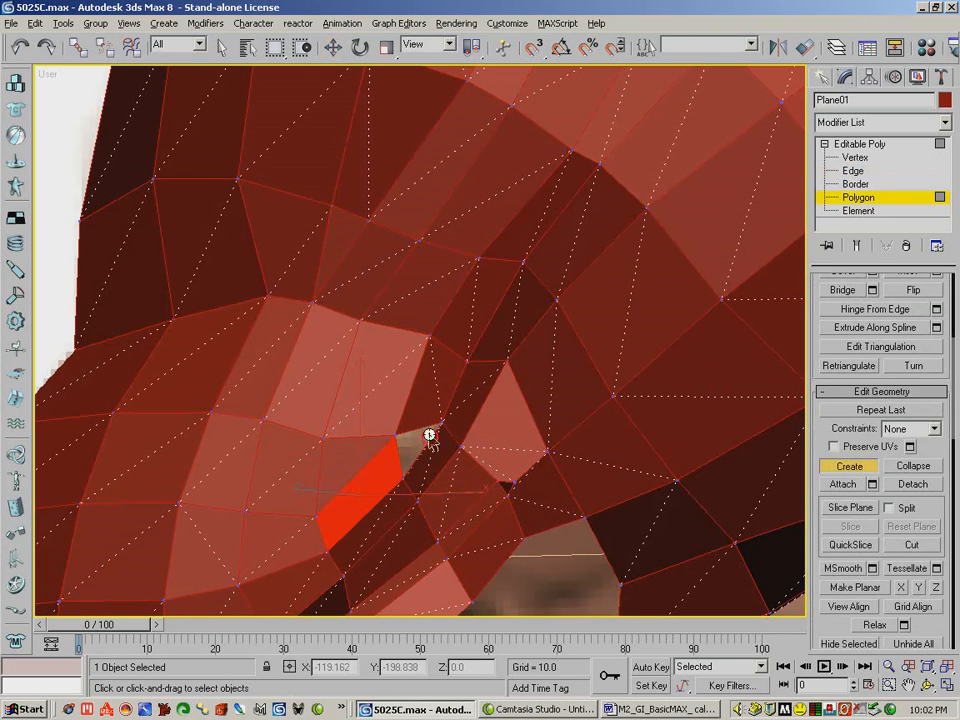
{"action": "left_click", "coordinate": [397, 437]}
{"action": "double_click", "coordinate": [402, 479]}
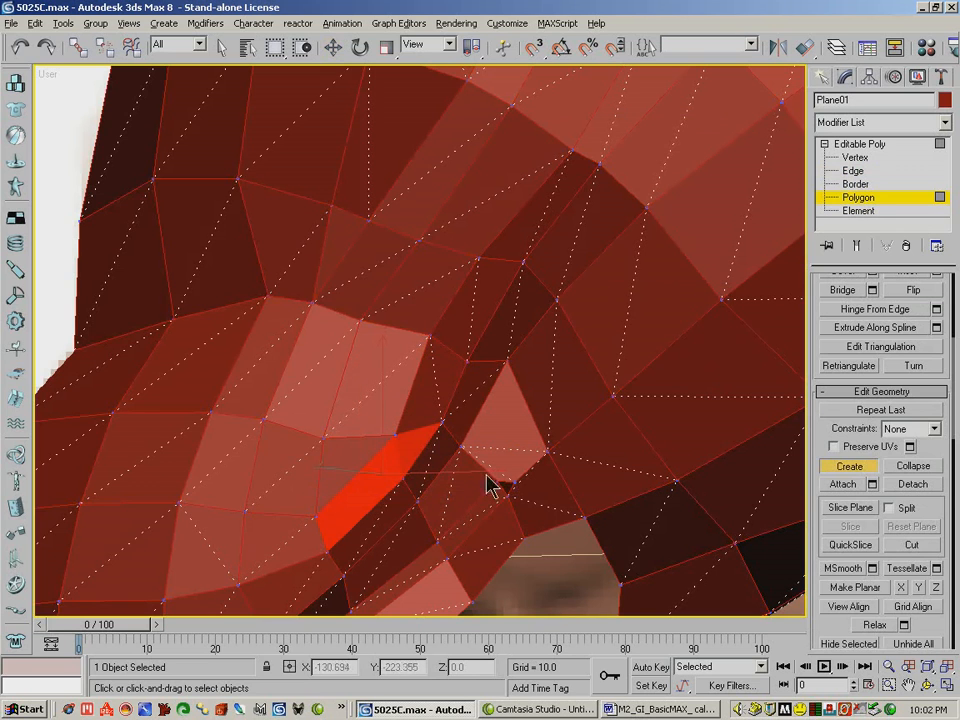
- Shift a vertex of the newly closed muzzle polygons sideways to smooth the surface between nose and lip
{"action": "left_click", "coordinate": [888, 666]}
{"action": "left_click_drag", "start_coordinate": [418, 395], "coordinate": [421, 425]}
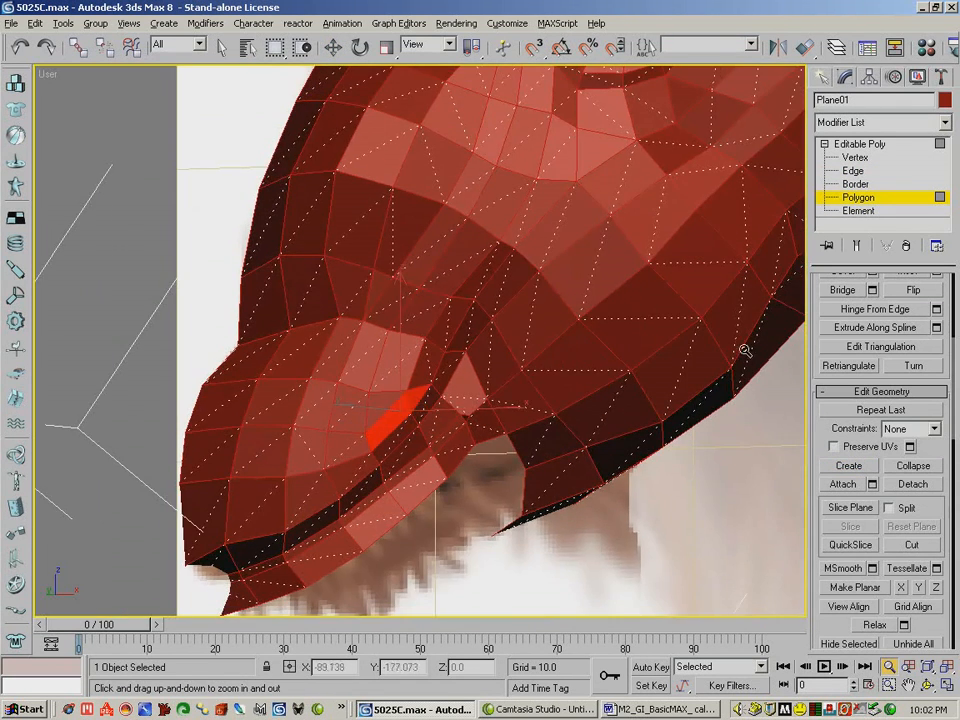
{"action": "left_click", "coordinate": [333, 46]}
{"action": "left_click", "coordinate": [855, 157]}
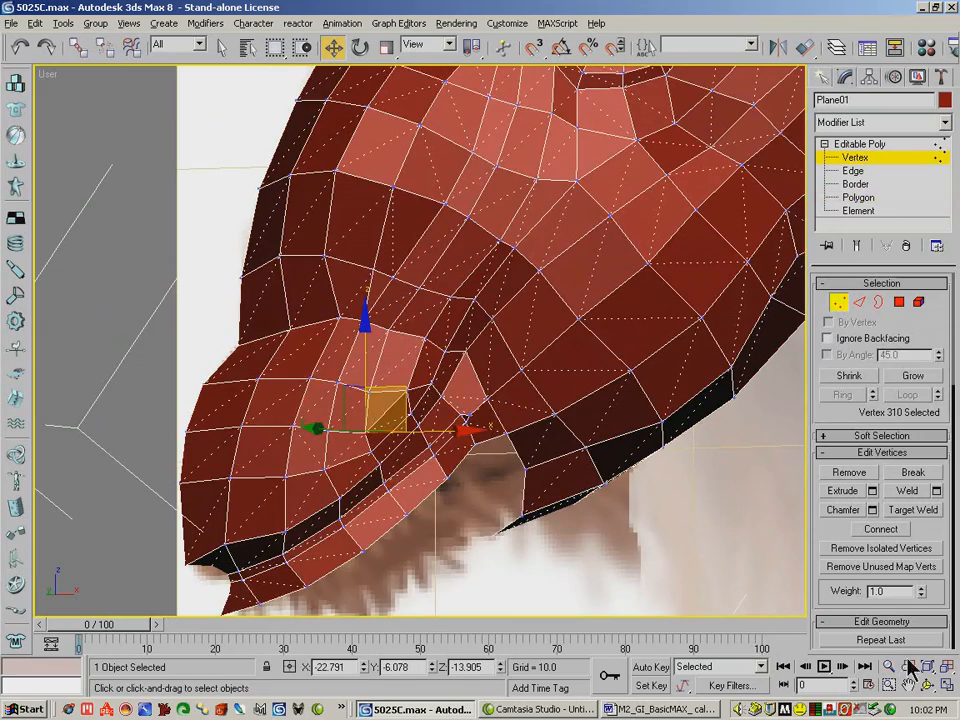
{"action": "left_click", "coordinate": [928, 685]}
{"action": "left_click_drag", "start_coordinate": [430, 402], "coordinate": [448, 372]}
{"action": "left_click", "coordinate": [333, 46]}
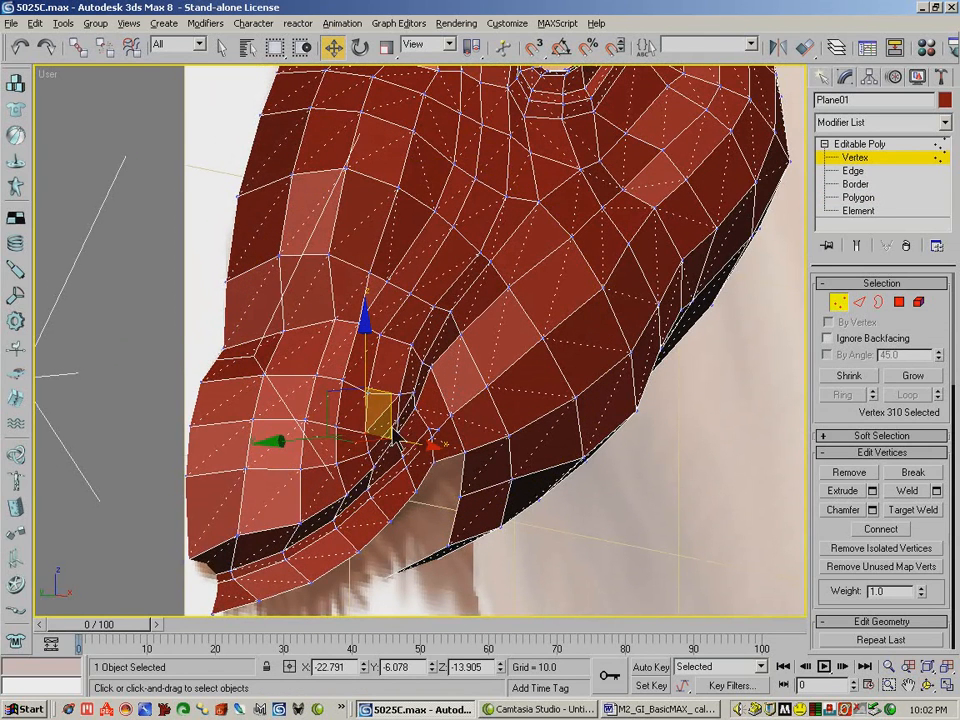
{"action": "left_click", "coordinate": [401, 392]}
{"action": "left_click_drag", "start_coordinate": [344, 403], "coordinate": [341, 403]}
- Reposition several vertices of the muzzle polygons between the nose and the mouth corner to even out the spacing of the edge rows
{"action": "left_click", "coordinate": [410, 349]}
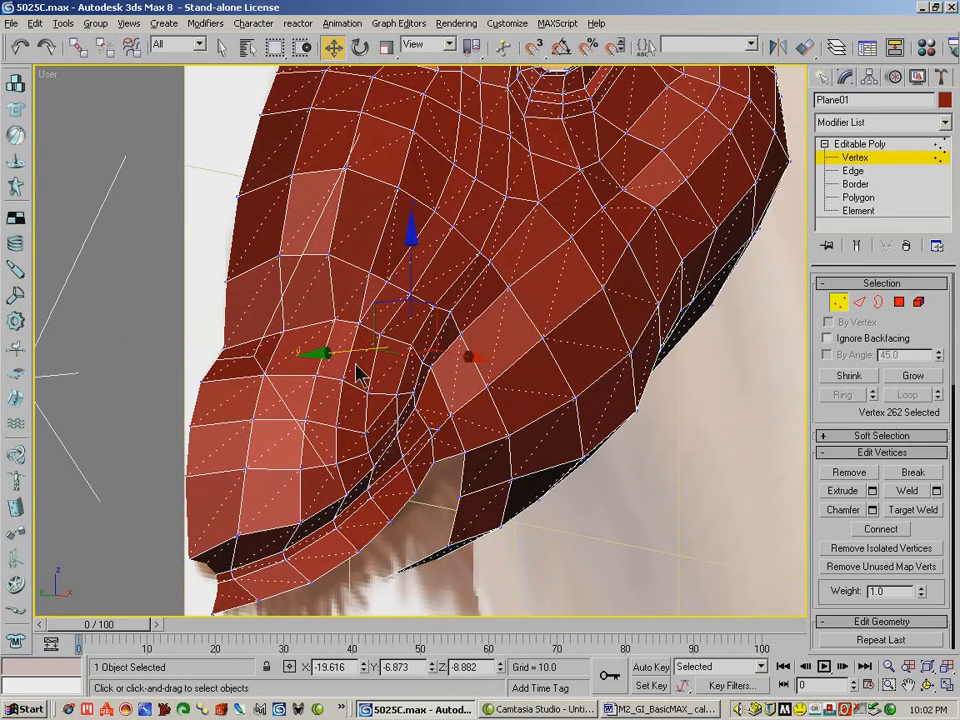
{"action": "mouse_move", "coordinate": [352, 352]}
{"action": "left_mouse_down"}
{"action": "mouse_move", "coordinate": [366, 371]}
{"action": "mouse_move", "coordinate": [364, 336]}
{"action": "left_mouse_up"}
{"action": "left_click", "coordinate": [414, 377]}
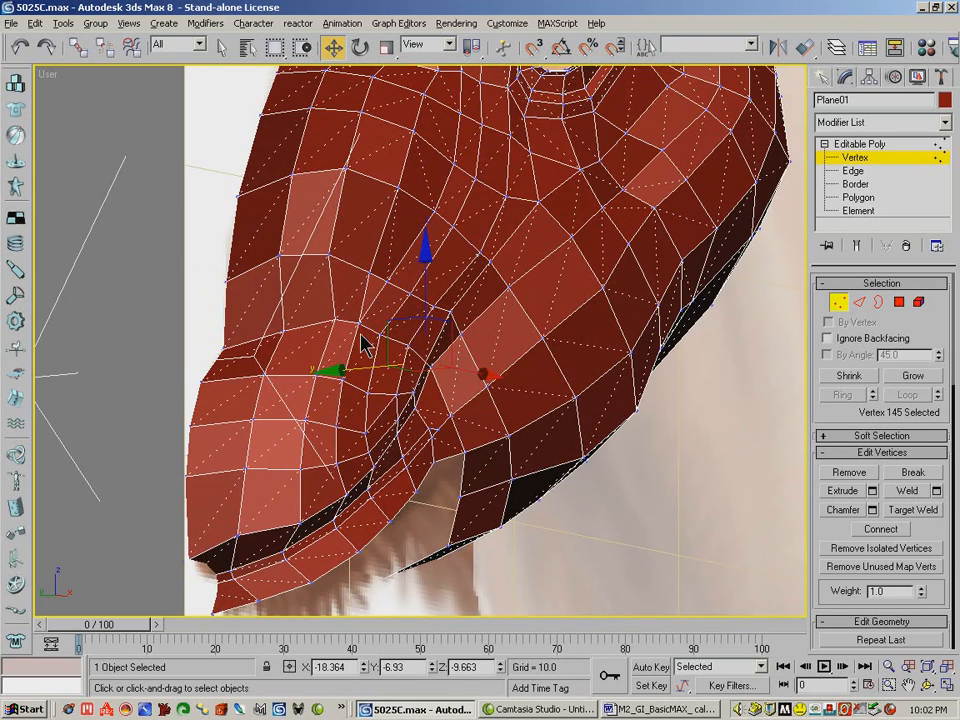
{"action": "left_click", "coordinate": [397, 423]}
{"action": "left_click_drag", "start_coordinate": [390, 436], "coordinate": [382, 450]}
{"action": "left_click", "coordinate": [350, 402]}
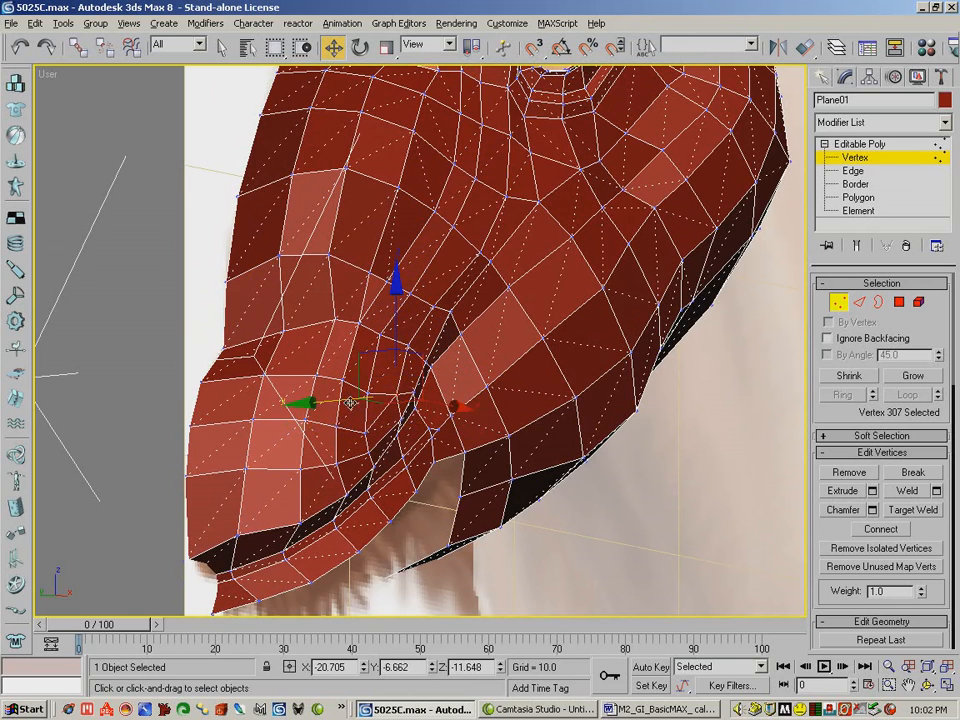
{"action": "left_click", "coordinate": [337, 399]}
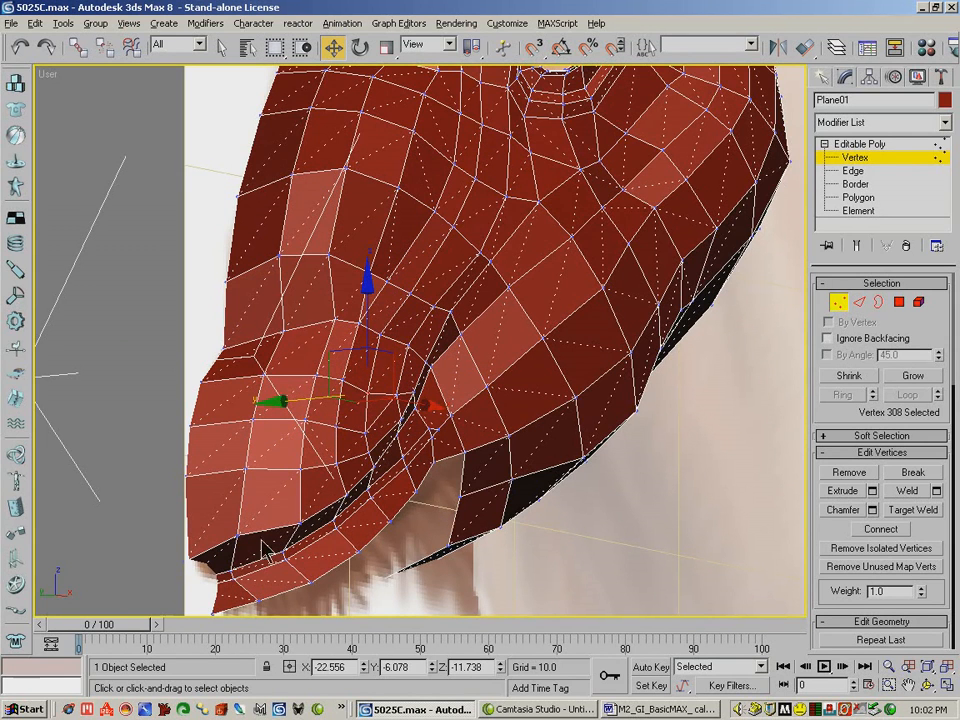
- Shift two vertices on the front rim of the upper lip slightly forward to smooth the lip line
{"action": "left_click", "coordinate": [235, 535]}
{"action": "left_click_drag", "start_coordinate": [199, 541], "coordinate": [221, 531]}
{"action": "left_click", "coordinate": [300, 527]}
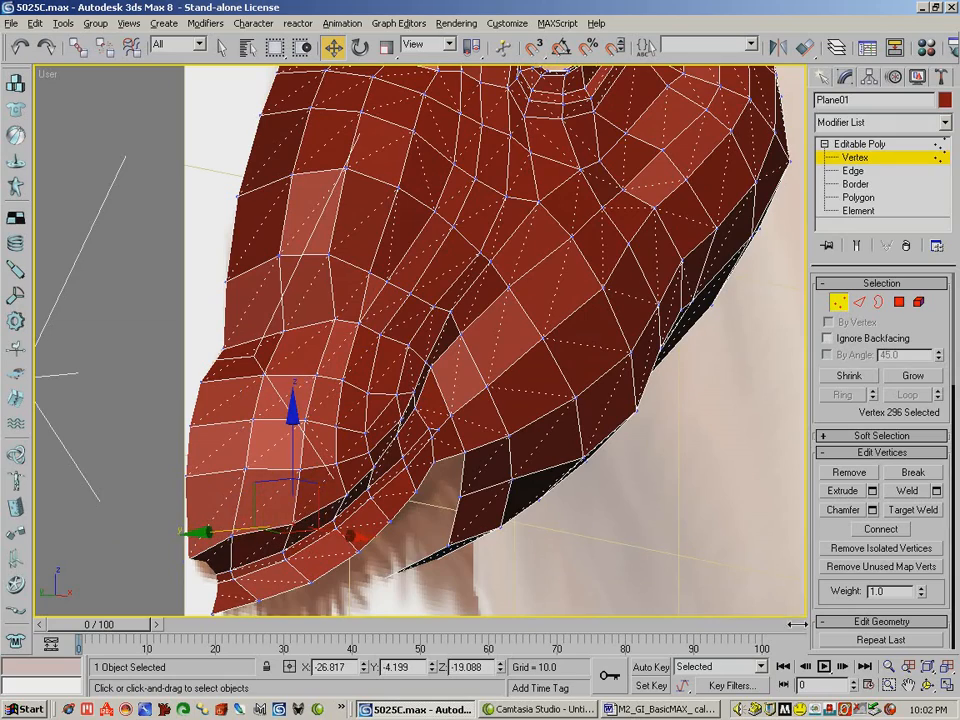
- Move the vertices above the mouth corner up and back so the fold blends into the cheek
{"action": "left_click", "coordinate": [928, 686]}
{"action": "left_click_drag", "start_coordinate": [381, 403], "coordinate": [343, 427]}
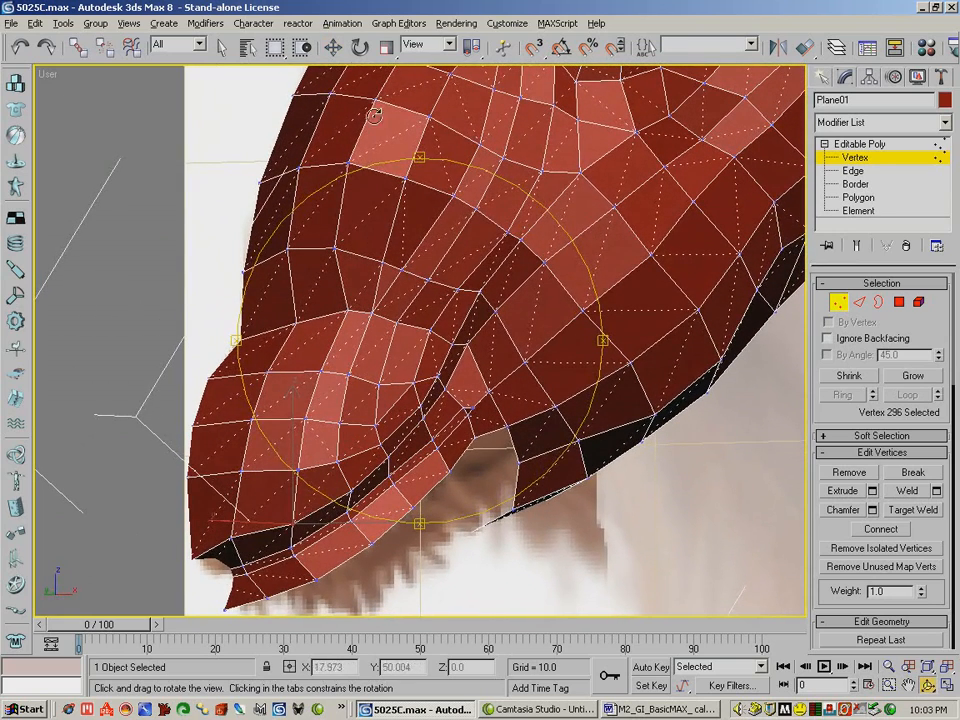
{"action": "key", "text": "w"}
{"action": "left_click", "coordinate": [455, 342]}
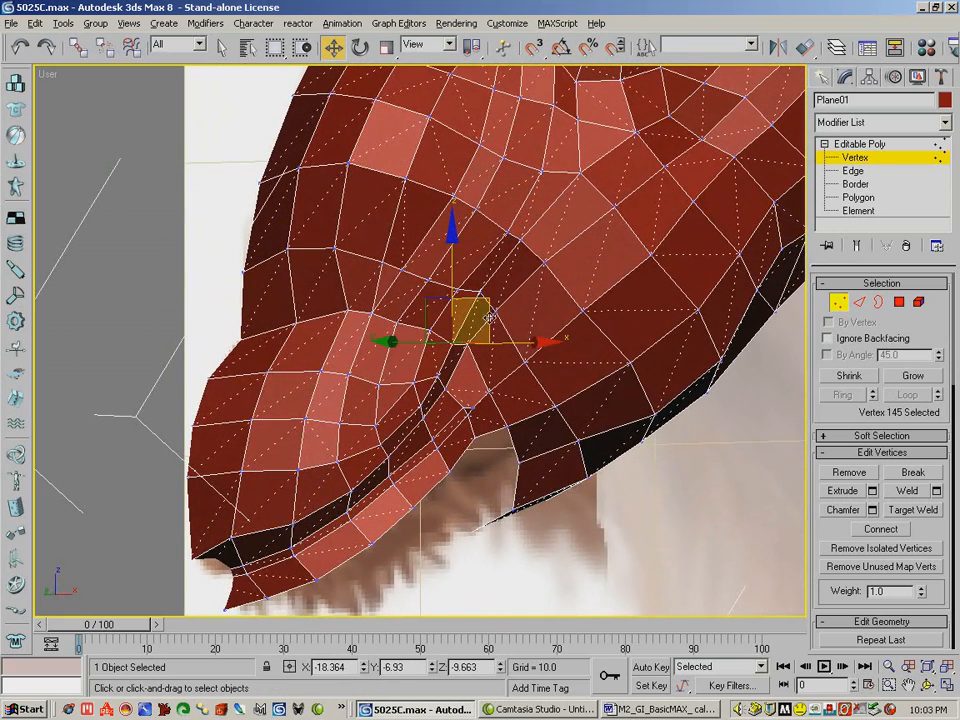
{"action": "left_click_drag", "start_coordinate": [496, 299], "coordinate": [487, 323]}
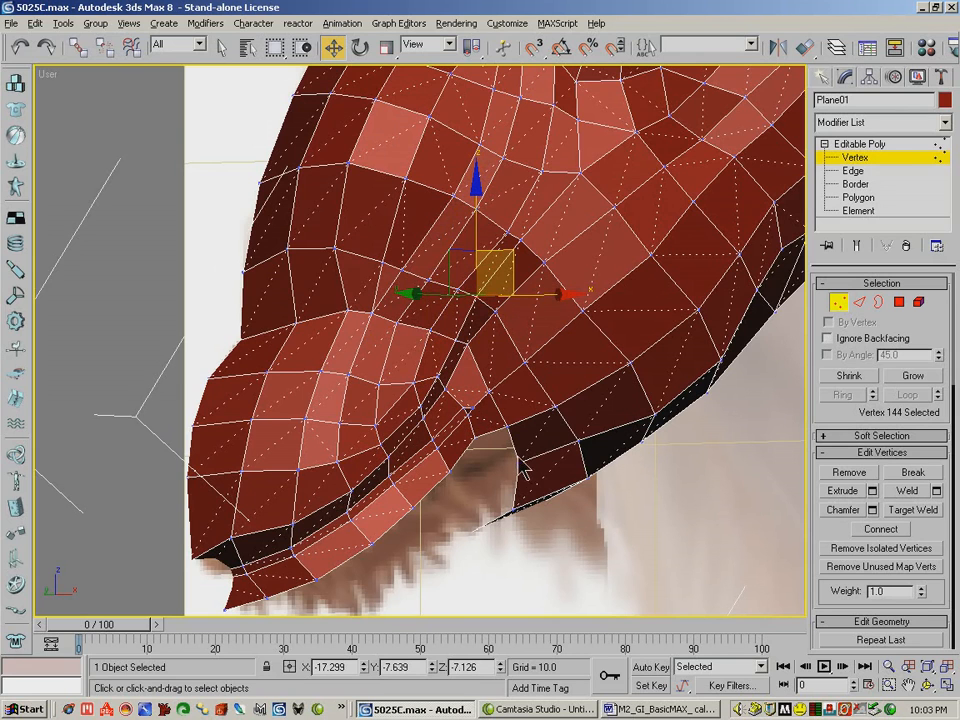
- Lower two neighbouring vertices in the upper row of the muzzle to straighten that edge row
{"action": "left_click", "coordinate": [928, 685]}
{"action": "left_click_drag", "start_coordinate": [545, 375], "coordinate": [461, 270]}
{"action": "left_click", "coordinate": [333, 47]}
{"action": "left_click", "coordinate": [345, 370]}
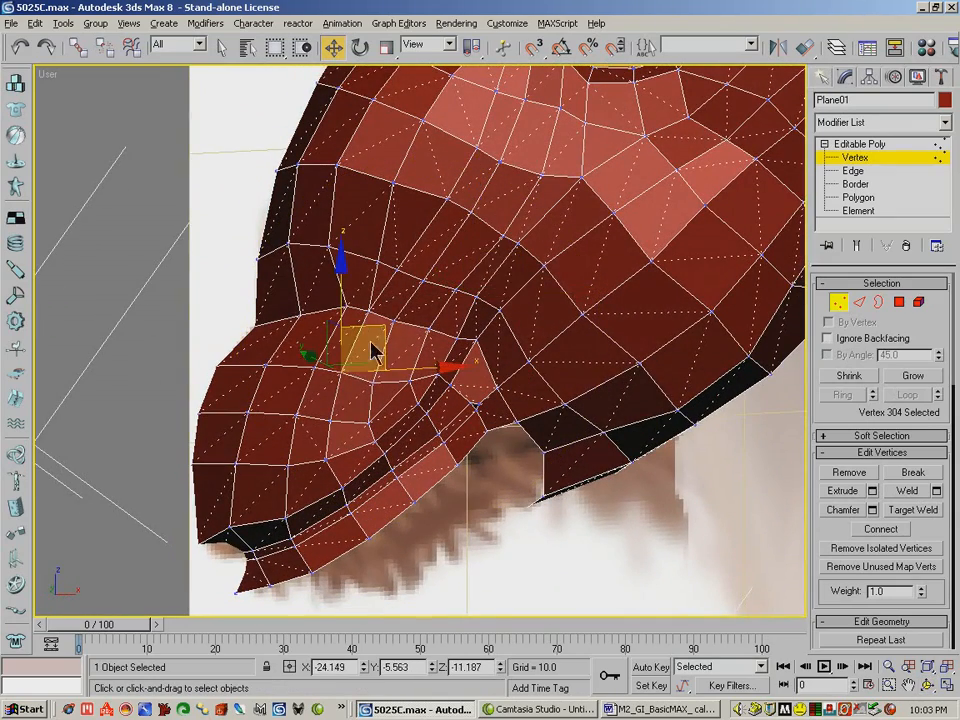
{"action": "left_click", "coordinate": [315, 362]}
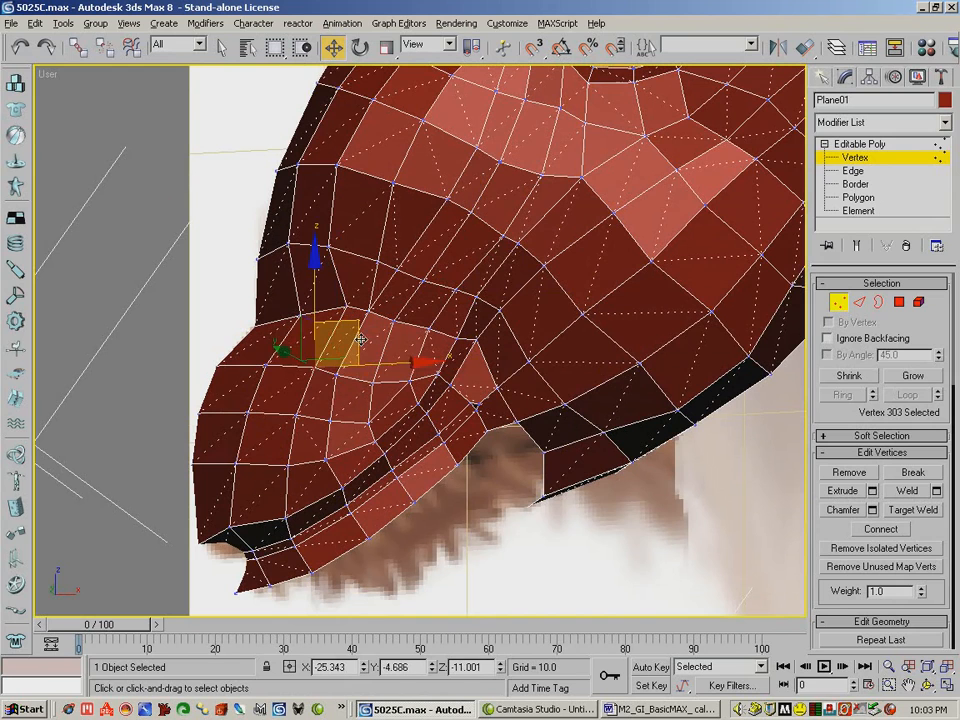
{"action": "left_click_drag", "start_coordinate": [352, 330], "coordinate": [316, 366]}
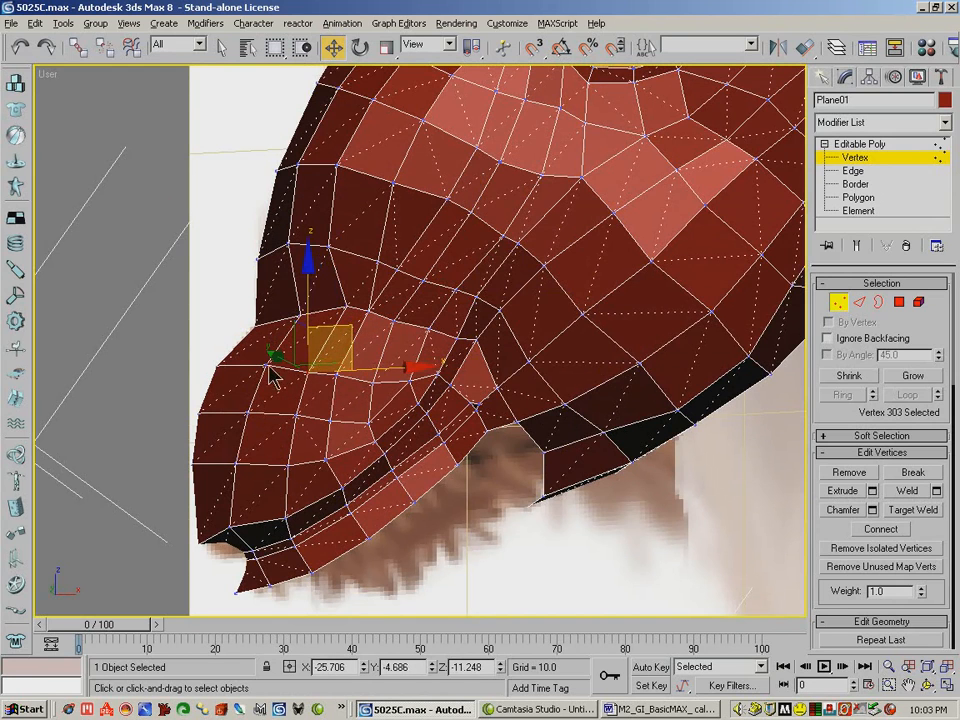
{"action": "left_click_drag", "start_coordinate": [378, 328], "coordinate": [376, 331]}
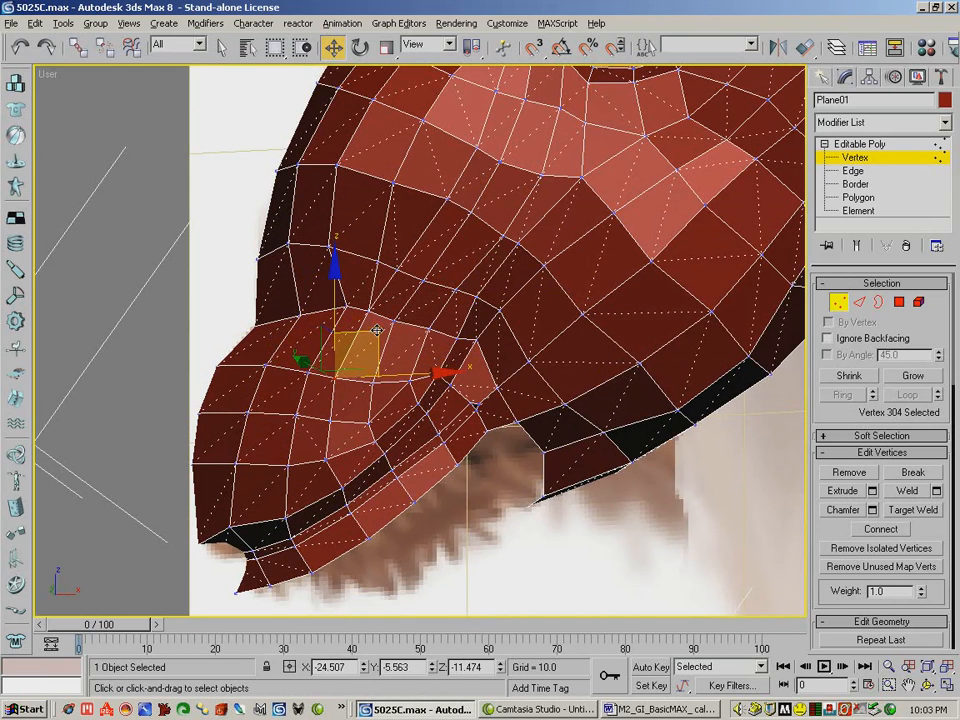
- Raise a vertex in the next muzzle row down and adjust its neighbour to even out the polygons
{"action": "left_click", "coordinate": [371, 419]}
{"action": "left_click_drag", "start_coordinate": [414, 376], "coordinate": [414, 373]}
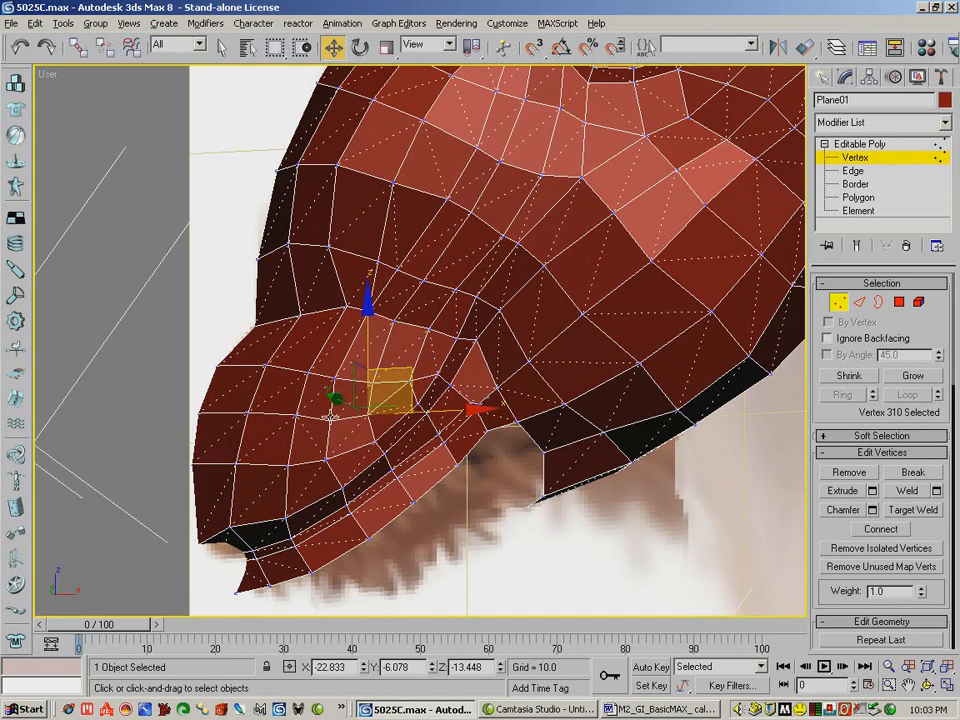
{"action": "left_click", "coordinate": [331, 412]}
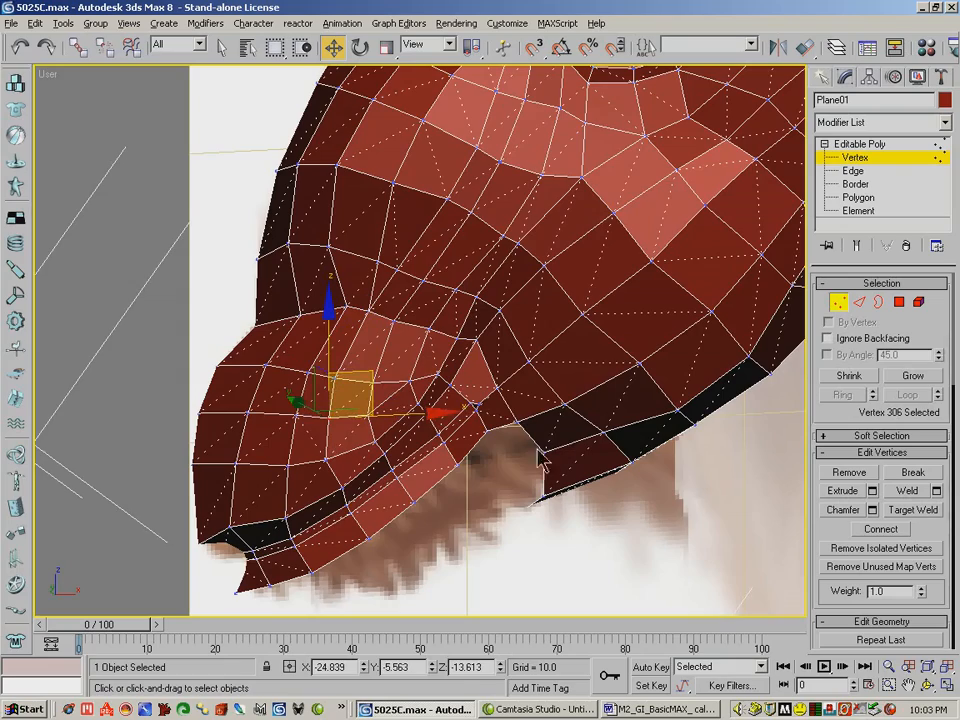
- Turn on soft selection, pull a muzzle side vertex outward, reduce the falloff to 3.899 and adjust a second vertex
{"action": "left_click", "coordinate": [928, 685]}
{"action": "left_click_drag", "start_coordinate": [432, 347], "coordinate": [388, 220]}
{"action": "left_click", "coordinate": [333, 47]}
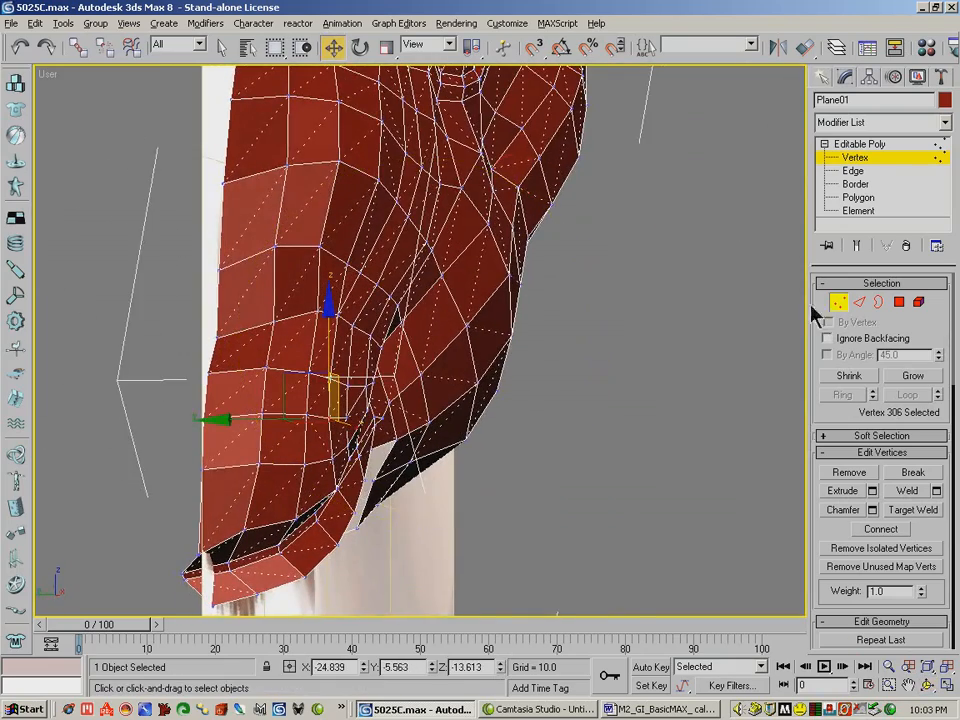
{"action": "left_click", "coordinate": [840, 436]}
{"action": "left_click", "coordinate": [827, 298]}
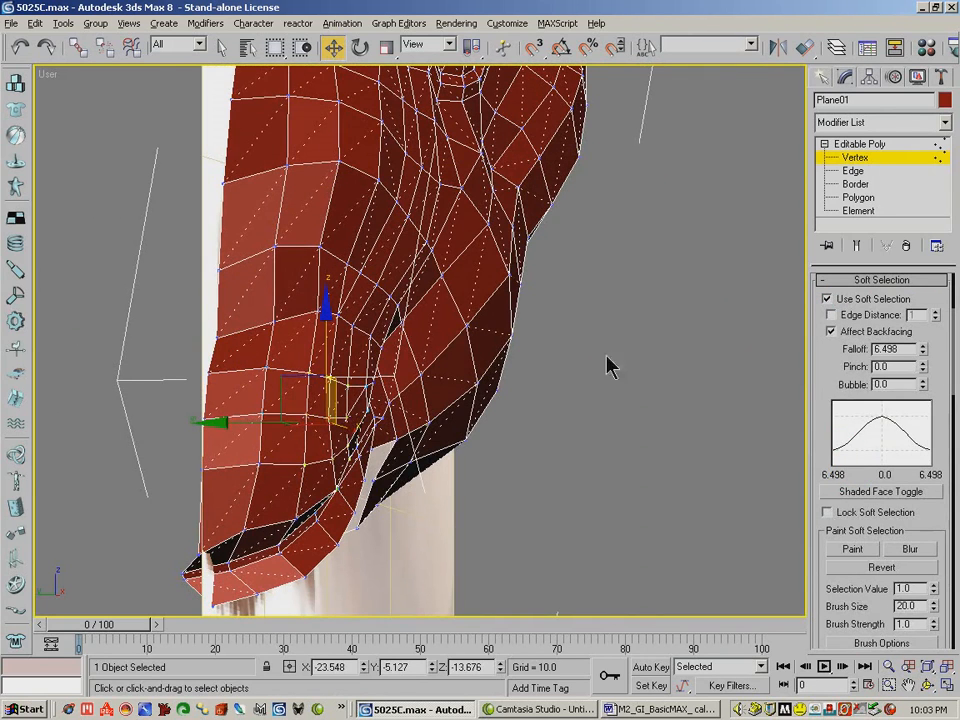
{"action": "left_click_drag", "start_coordinate": [349, 413], "coordinate": [367, 411]}
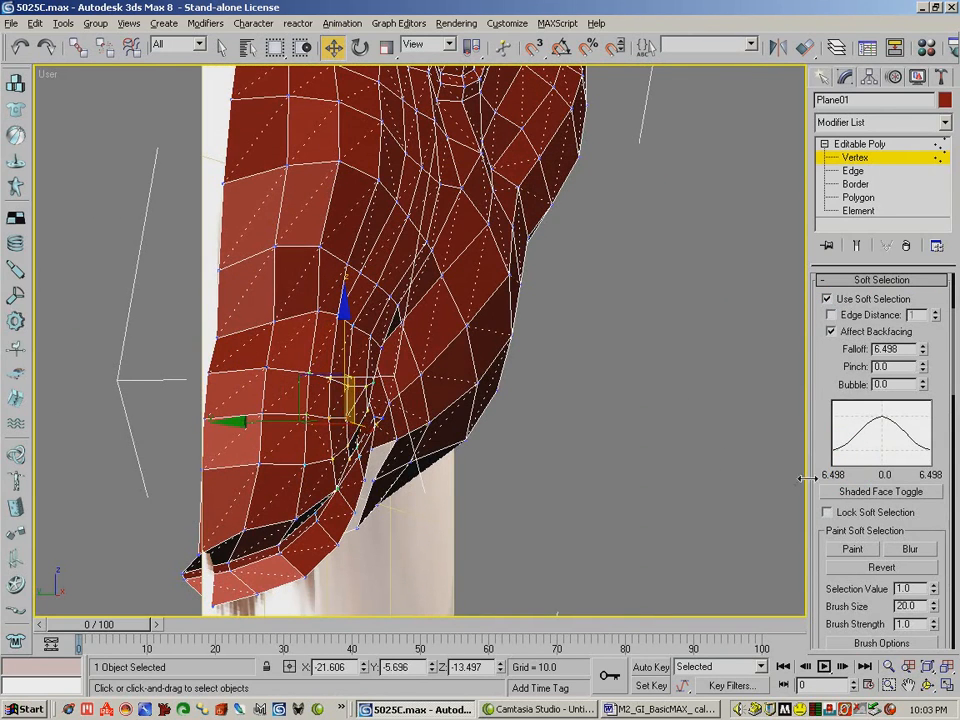
{"action": "left_click_drag", "start_coordinate": [924, 348], "coordinate": [924, 368]}
{"action": "mouse_move", "coordinate": [262, 416]}
{"action": "left_mouse_down"}
{"action": "mouse_move", "coordinate": [328, 419]}
{"action": "mouse_move", "coordinate": [276, 427]}
{"action": "mouse_move", "coordinate": [262, 410]}
{"action": "left_mouse_up"}
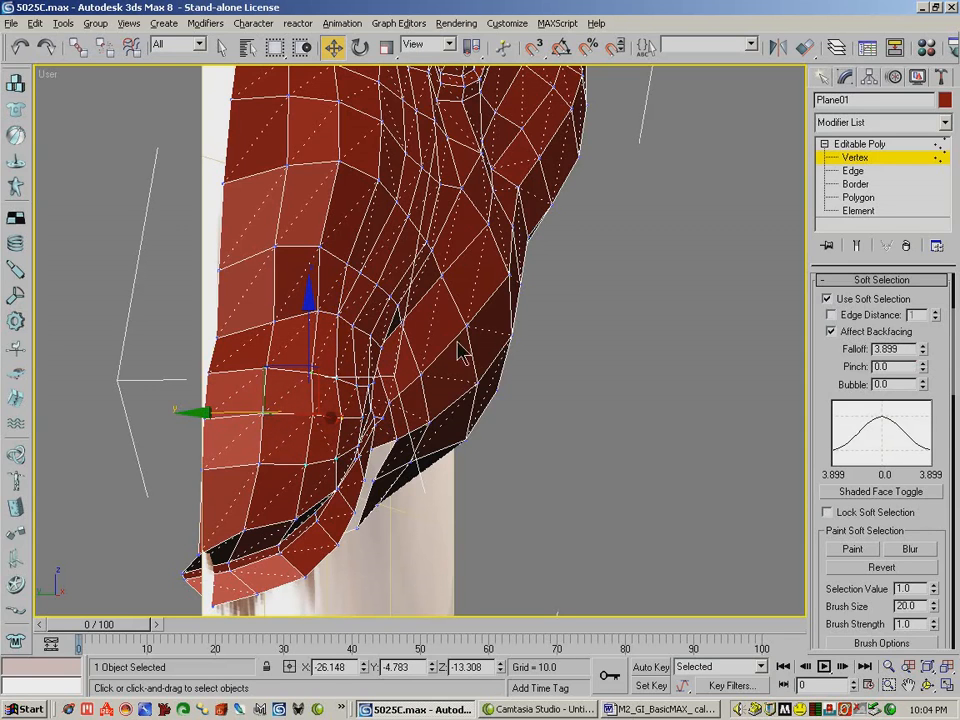
- Examine the reshaped muzzle and the whole head against the reference image from several angles and distances
{"action": "left_click", "coordinate": [927, 685]}
{"action": "left_click_drag", "start_coordinate": [441, 348], "coordinate": [329, 343]}
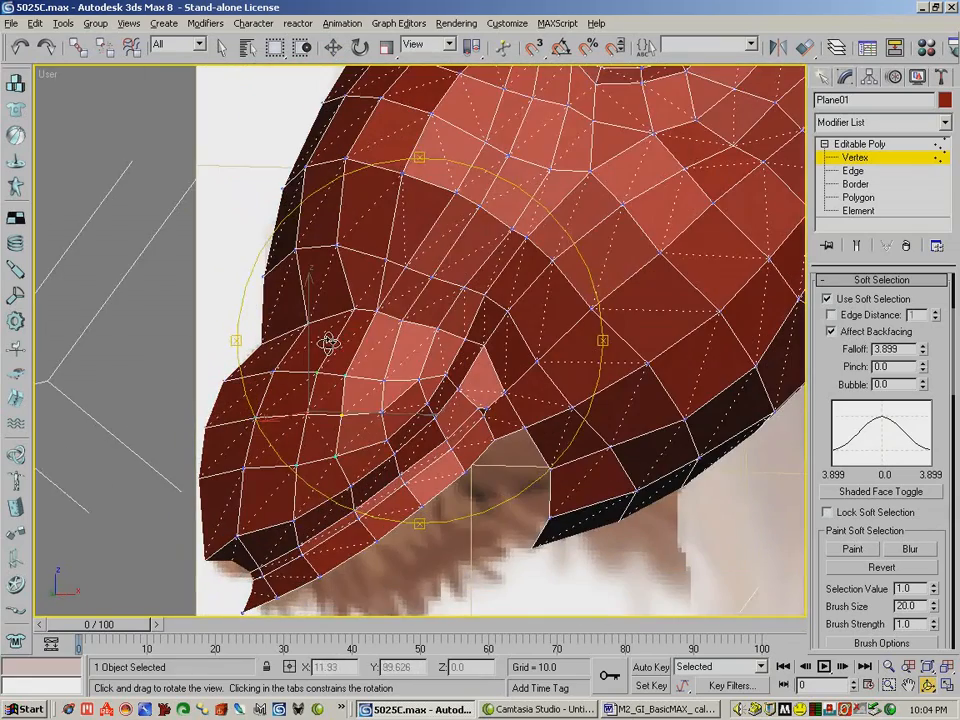
{"action": "left_click", "coordinate": [928, 666]}
{"action": "left_click", "coordinate": [888, 686]}
{"action": "left_click_drag", "start_coordinate": [270, 132], "coordinate": [270, 133]}
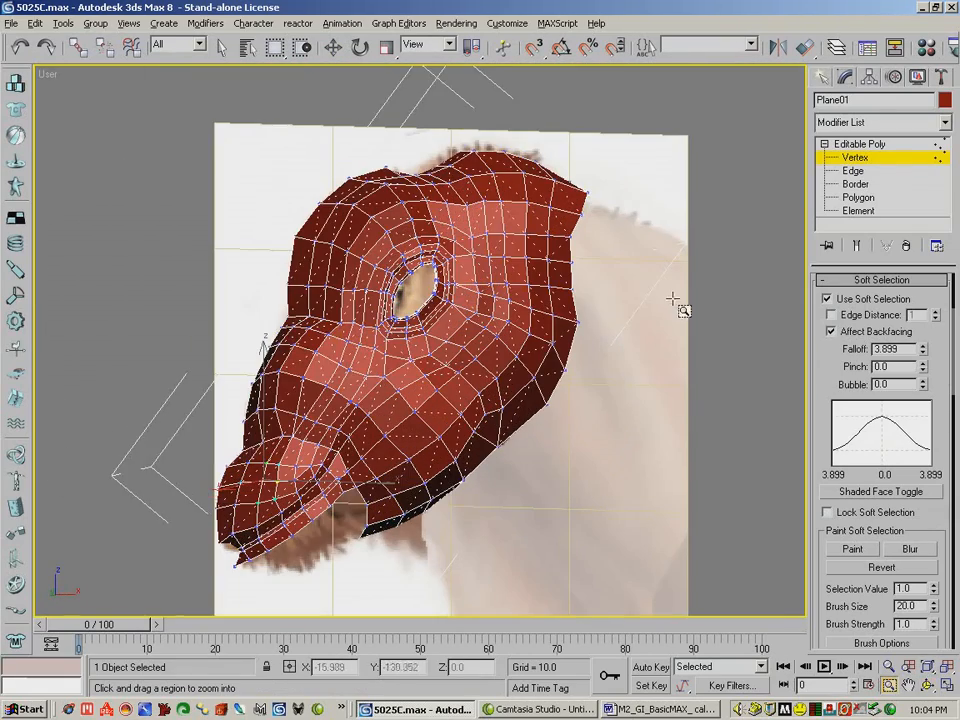
{"action": "left_click_drag", "start_coordinate": [439, 317], "coordinate": [448, 324]}
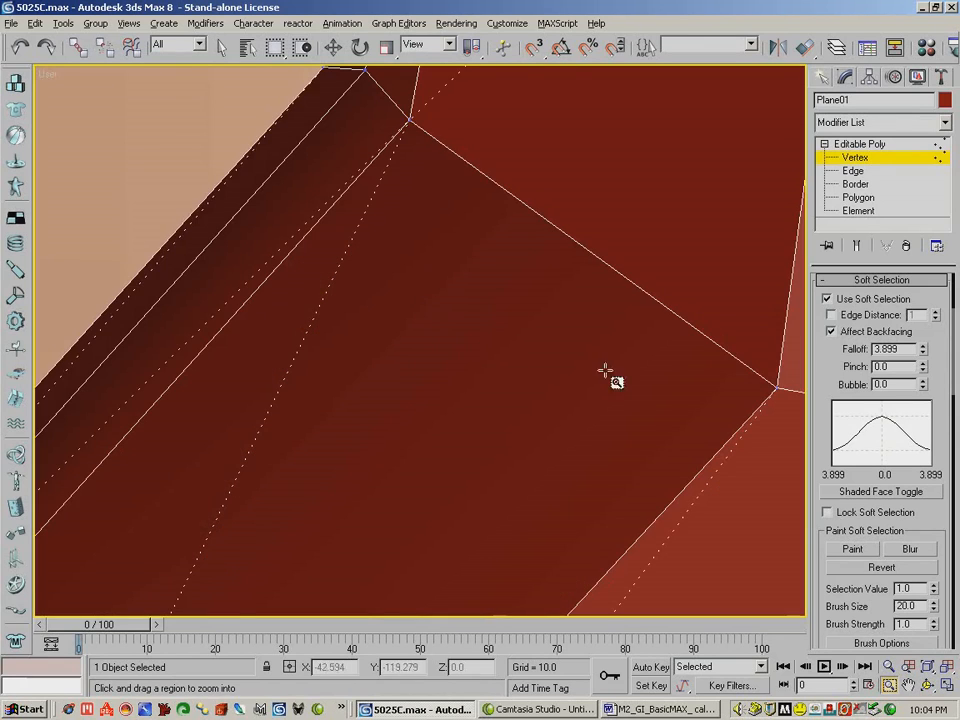
{"action": "left_click", "coordinate": [930, 667]}
{"action": "left_click", "coordinate": [928, 686]}
{"action": "left_click_drag", "start_coordinate": [523, 476], "coordinate": [471, 391]}
{"action": "left_click", "coordinate": [892, 667]}
{"action": "left_click", "coordinate": [908, 685]}
{"action": "left_click_drag", "start_coordinate": [601, 507], "coordinate": [580, 392]}
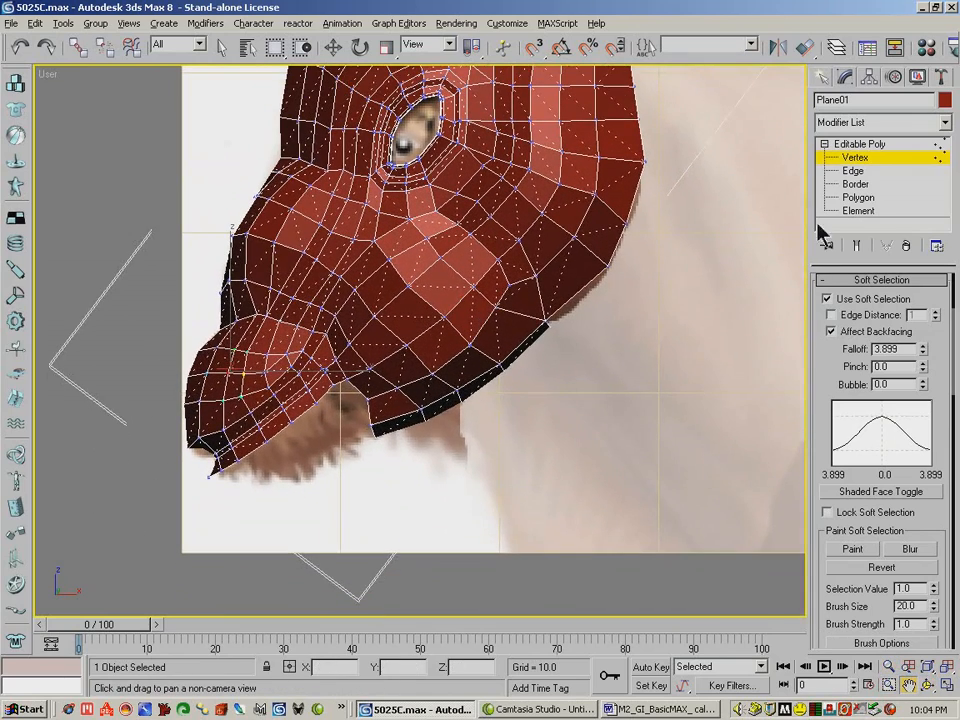
- At edge level with soft selection off, extend the front edges of the lower jaw forward in several segments along the reference chin
{"action": "left_click", "coordinate": [853, 171]}
{"action": "left_click", "coordinate": [826, 299]}
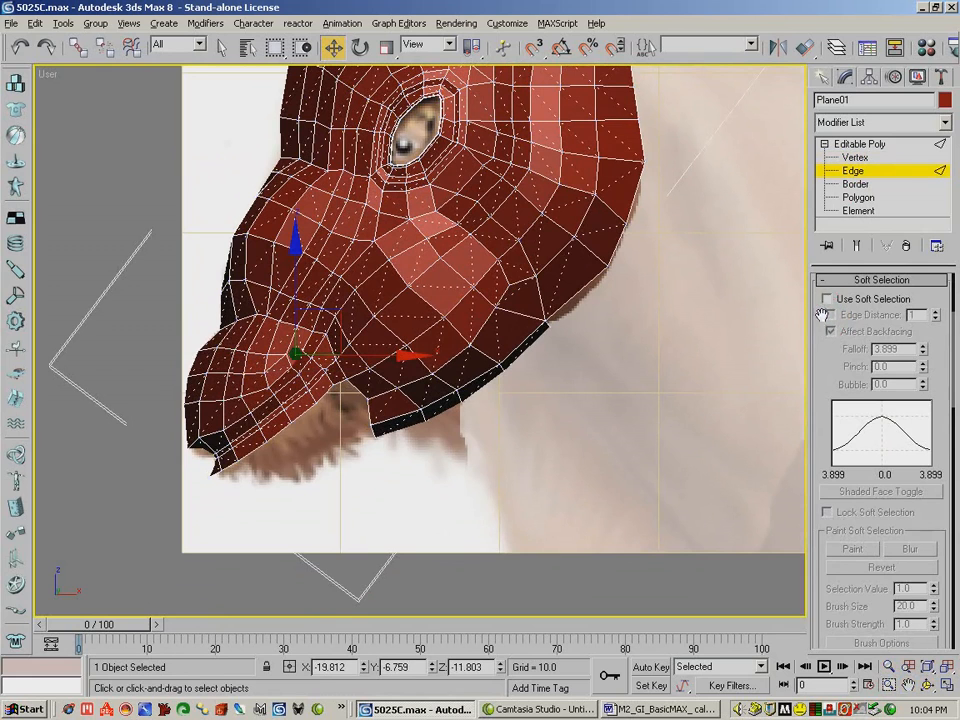
{"action": "left_click", "coordinate": [822, 281]}
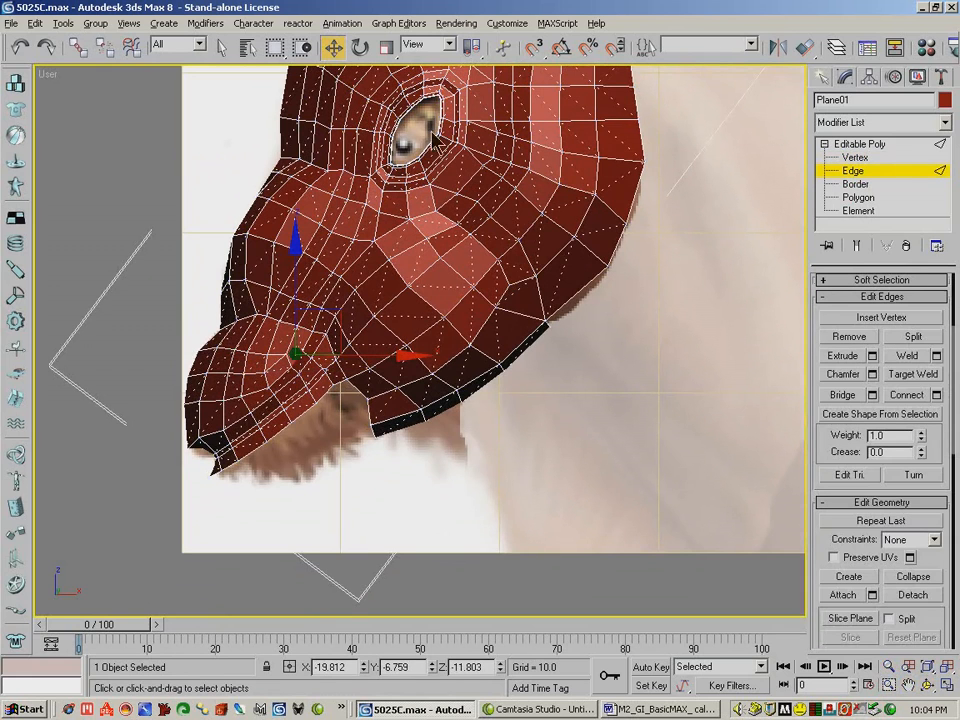
{"action": "left_click", "coordinate": [373, 430]}
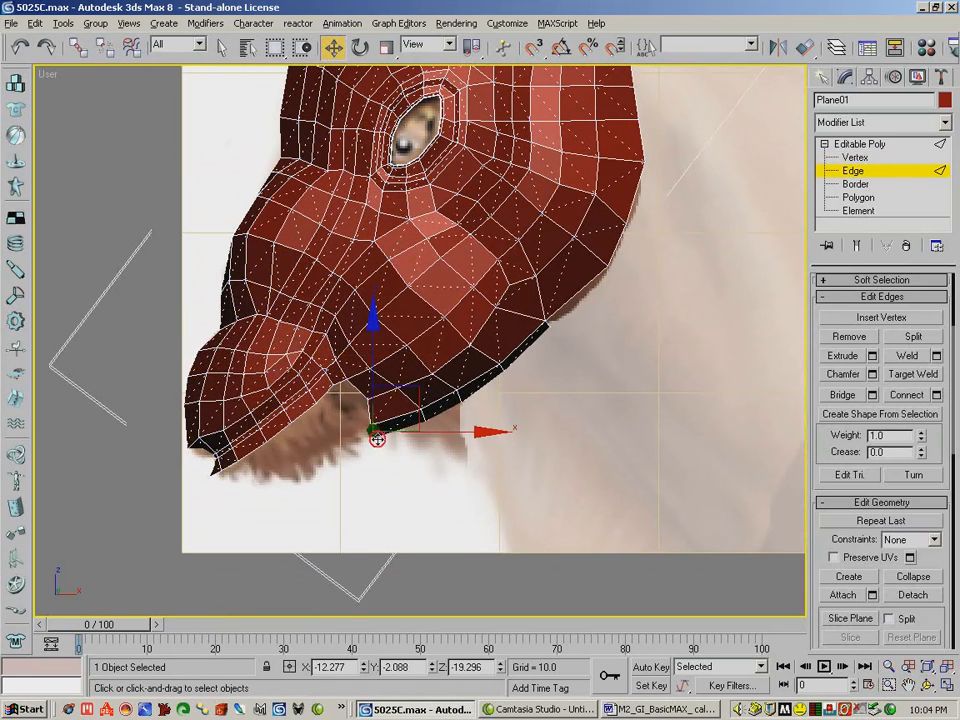
{"action": "left_click_drag", "start_coordinate": [413, 384], "coordinate": [288, 447], "text": "shift"}
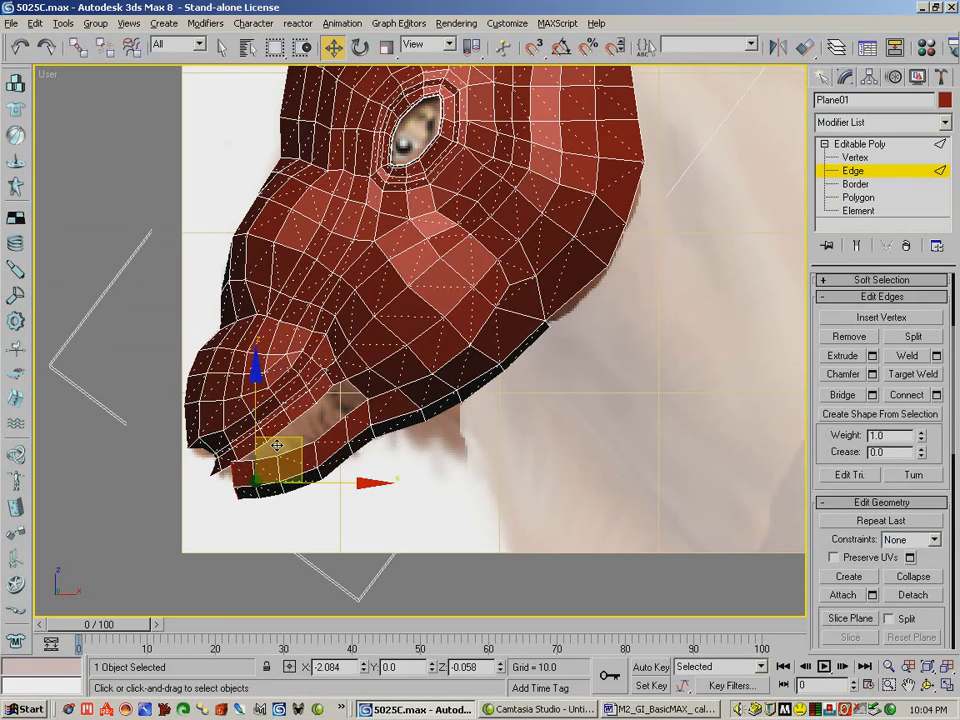
{"action": "left_click_drag", "start_coordinate": [277, 445], "coordinate": [281, 443]}
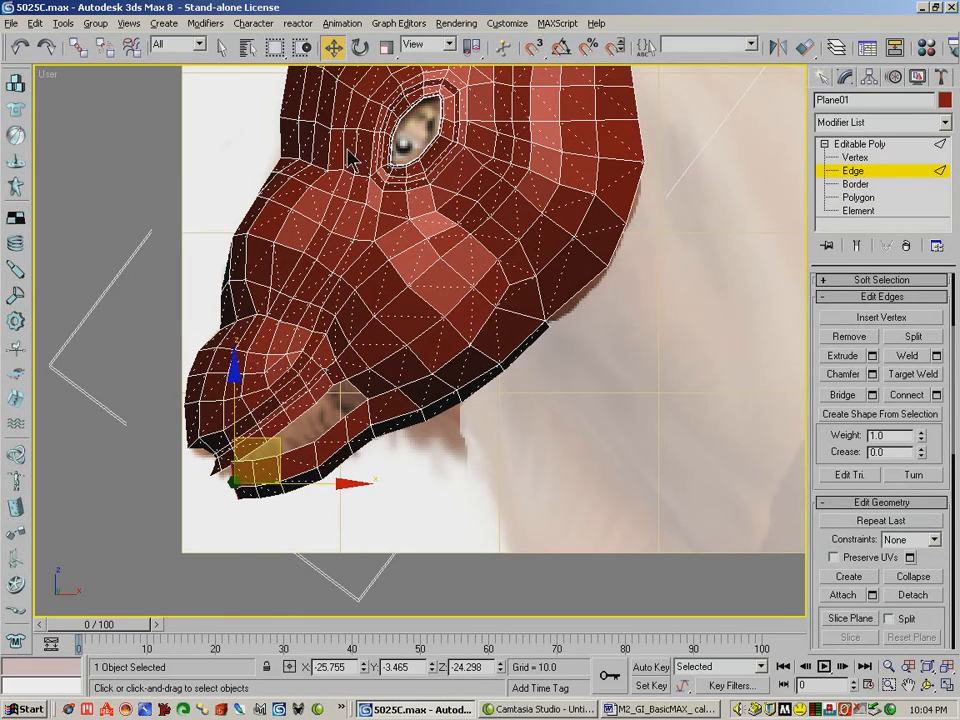
- Rotate the front end edges and the following cross edges of the new lower-jaw strip to follow the chin's slant
{"action": "left_click", "coordinate": [362, 47]}
{"action": "left_click_drag", "start_coordinate": [318, 420], "coordinate": [330, 458]}
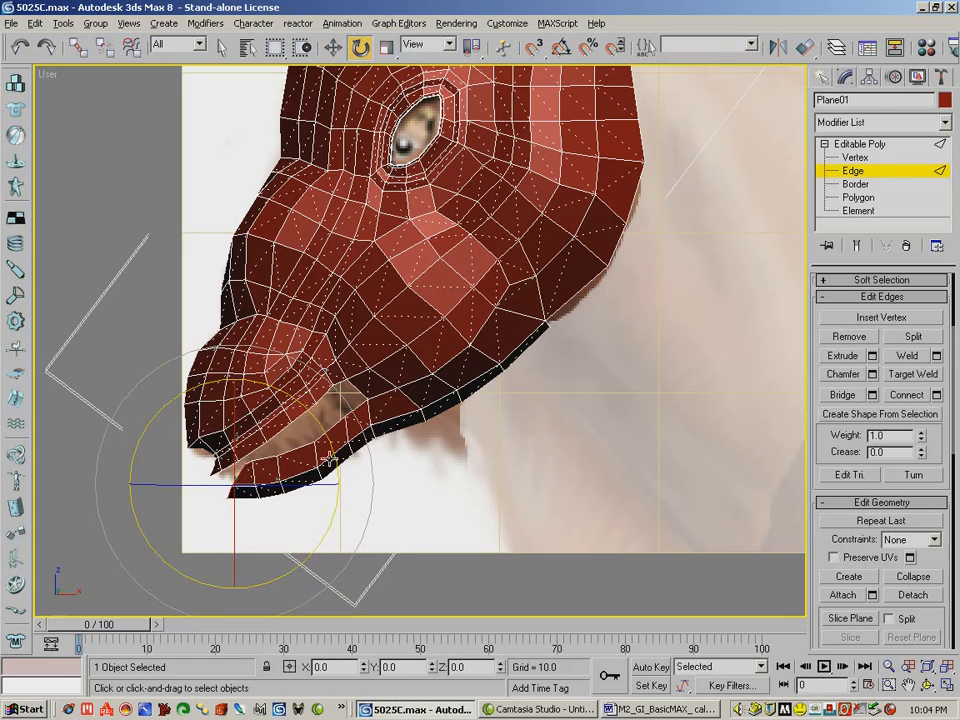
{"action": "left_click", "coordinate": [258, 480]}
{"action": "left_click", "coordinate": [261, 493], "text": "ctrl"}
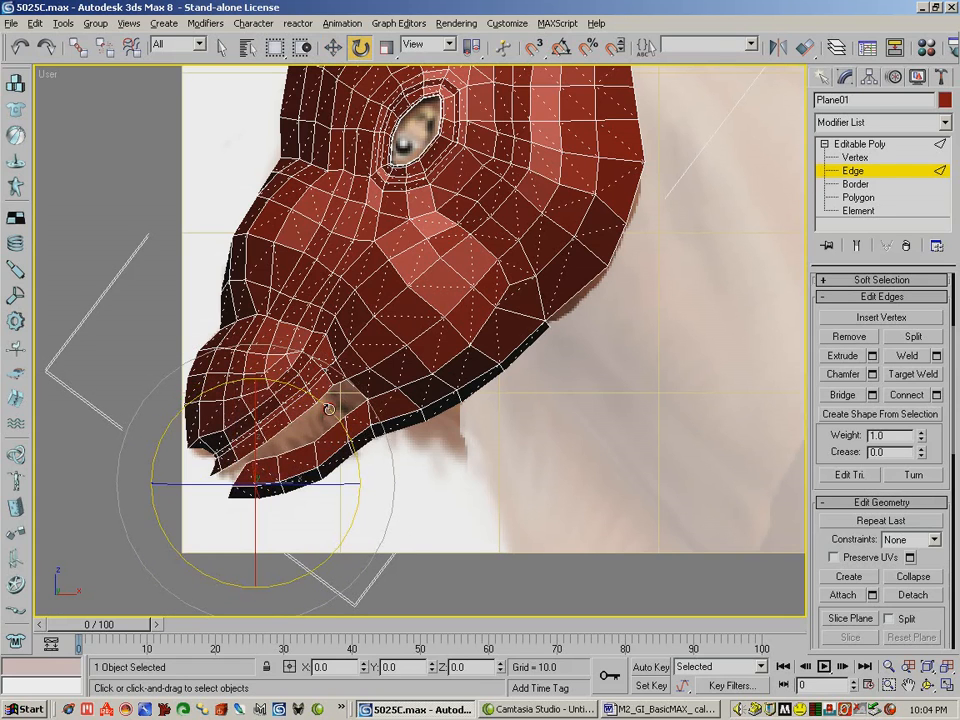
{"action": "left_click", "coordinate": [278, 465]}
{"action": "left_click", "coordinate": [282, 488], "text": "ctrl"}
{"action": "left_click_drag", "start_coordinate": [348, 416], "coordinate": [381, 424]}
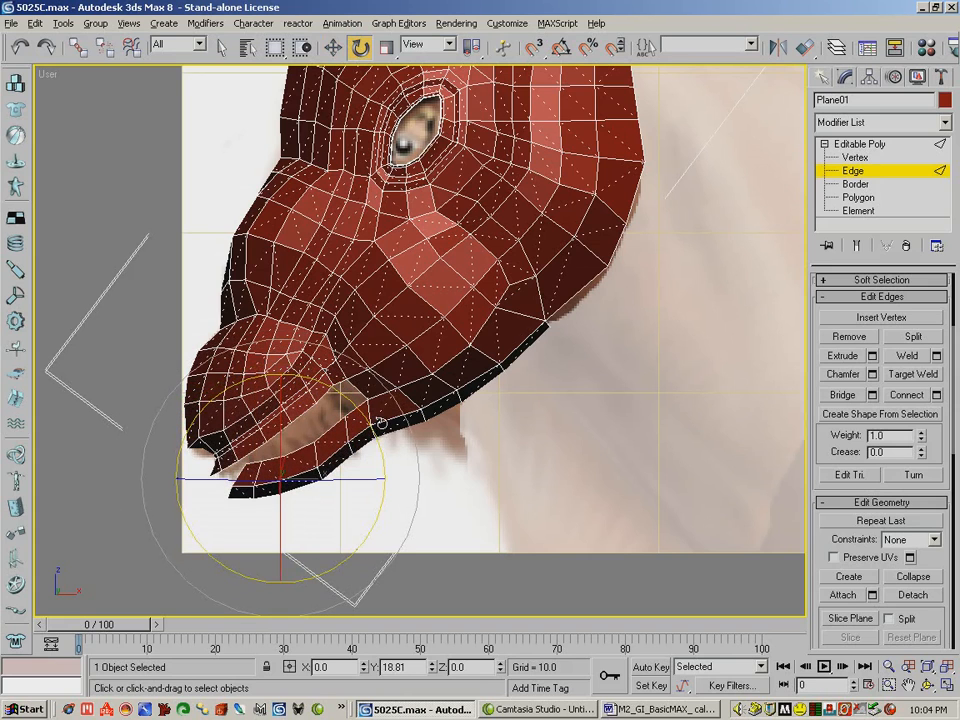
- Try to bridge the two selected lower-jaw edges with 1 segment
{"action": "key", "text": "ctrl+r"}
{"action": "left_click_drag", "start_coordinate": [553, 499], "coordinate": [450, 364]}
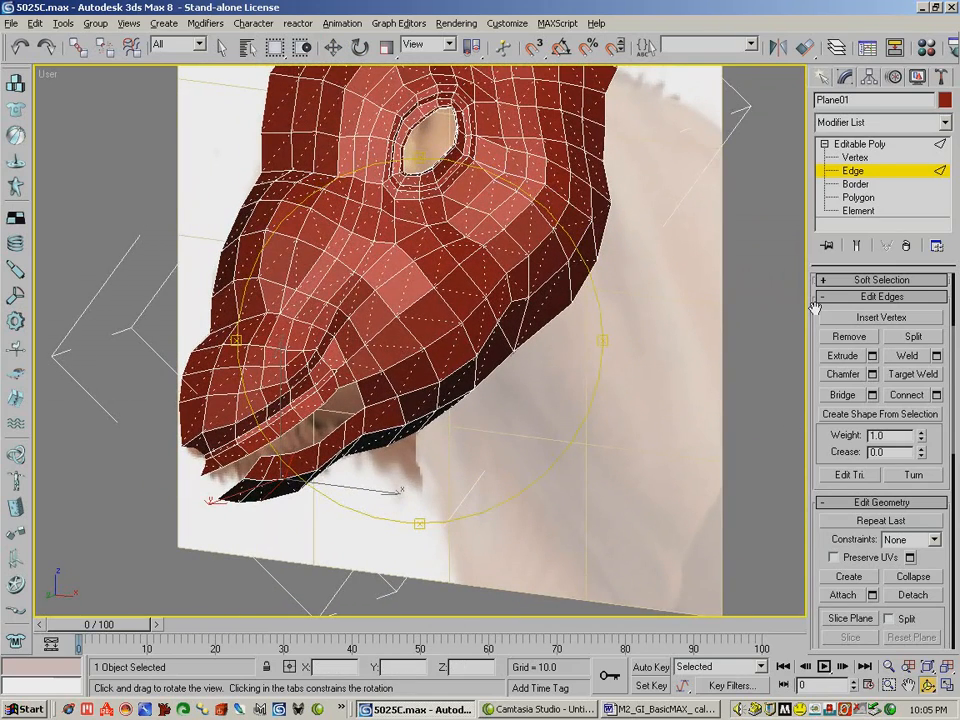
{"action": "left_click_drag", "start_coordinate": [815, 308], "coordinate": [816, 347]}
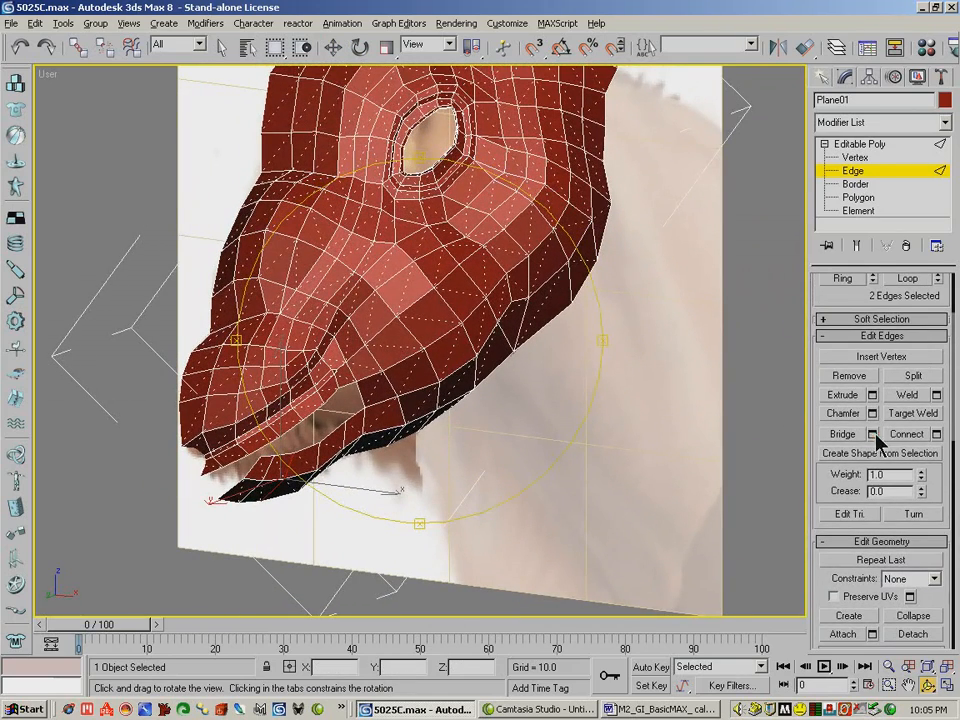
{"action": "left_click", "coordinate": [873, 435]}
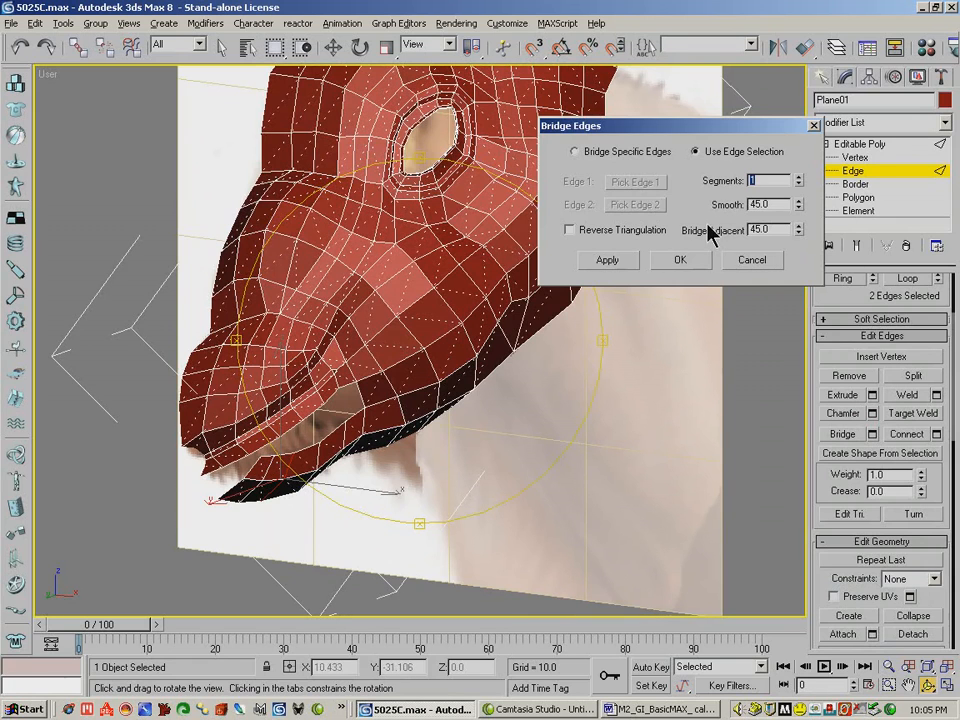
{"action": "left_click", "coordinate": [680, 259]}
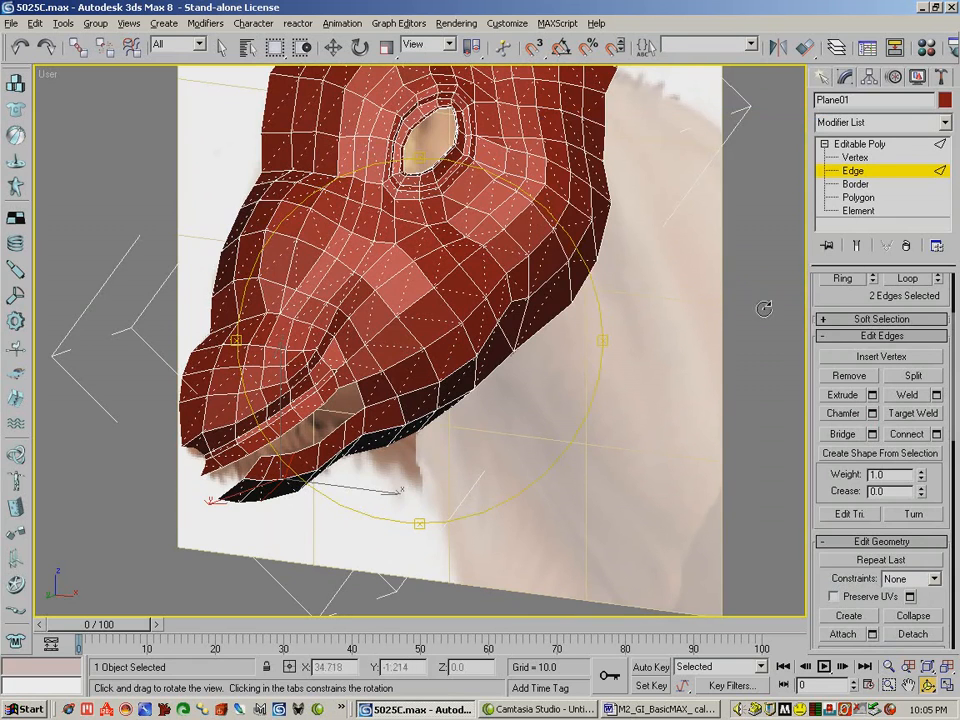
- Target-weld the open edges at the chin tip and move the adjoining lower-jaw edges forward
{"action": "left_click", "coordinate": [914, 413]}
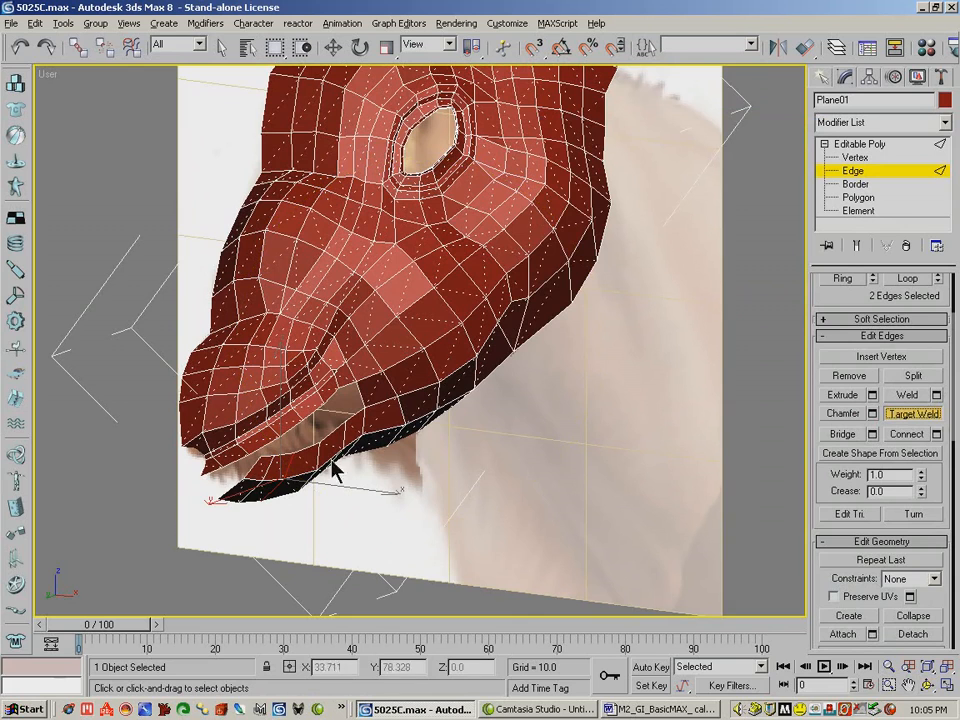
{"action": "left_click", "coordinate": [220, 480]}
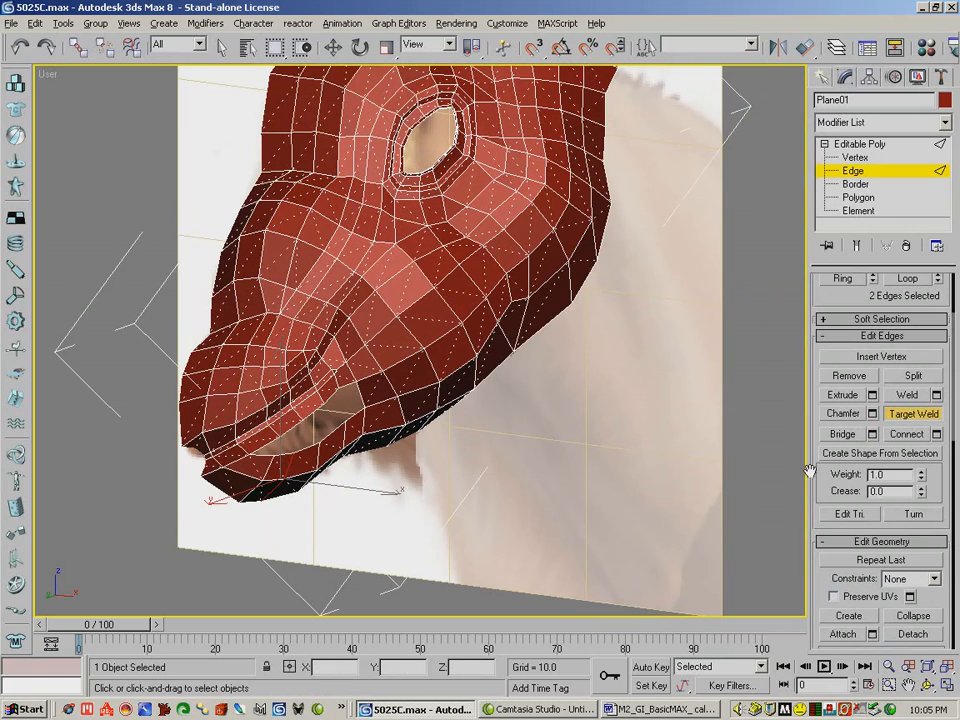
{"action": "left_click", "coordinate": [333, 47]}
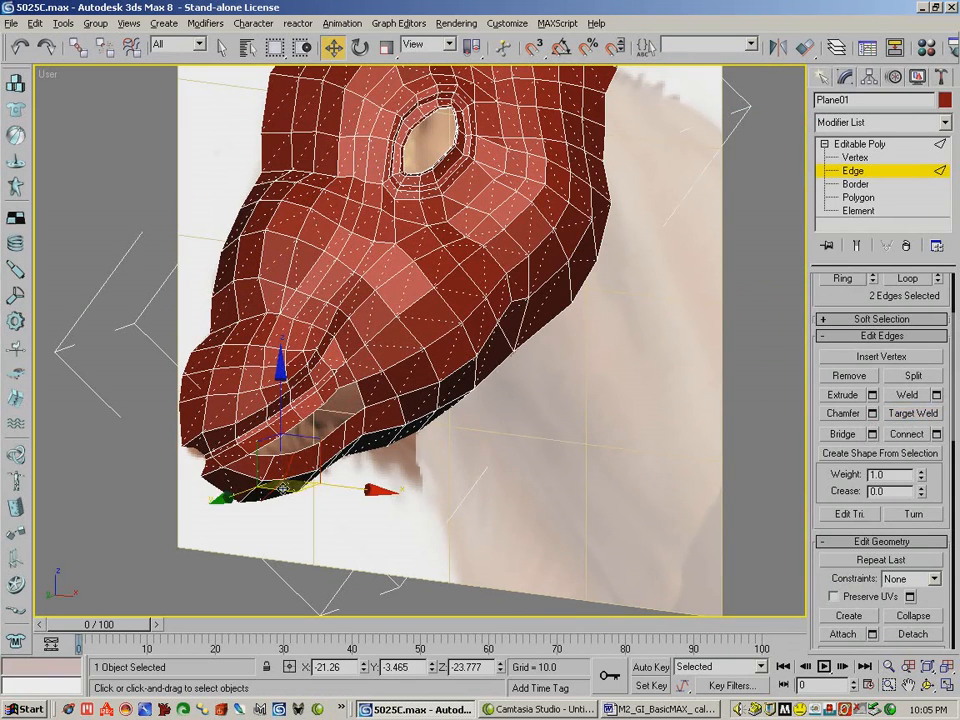
{"action": "left_click_drag", "start_coordinate": [268, 477], "coordinate": [270, 487]}
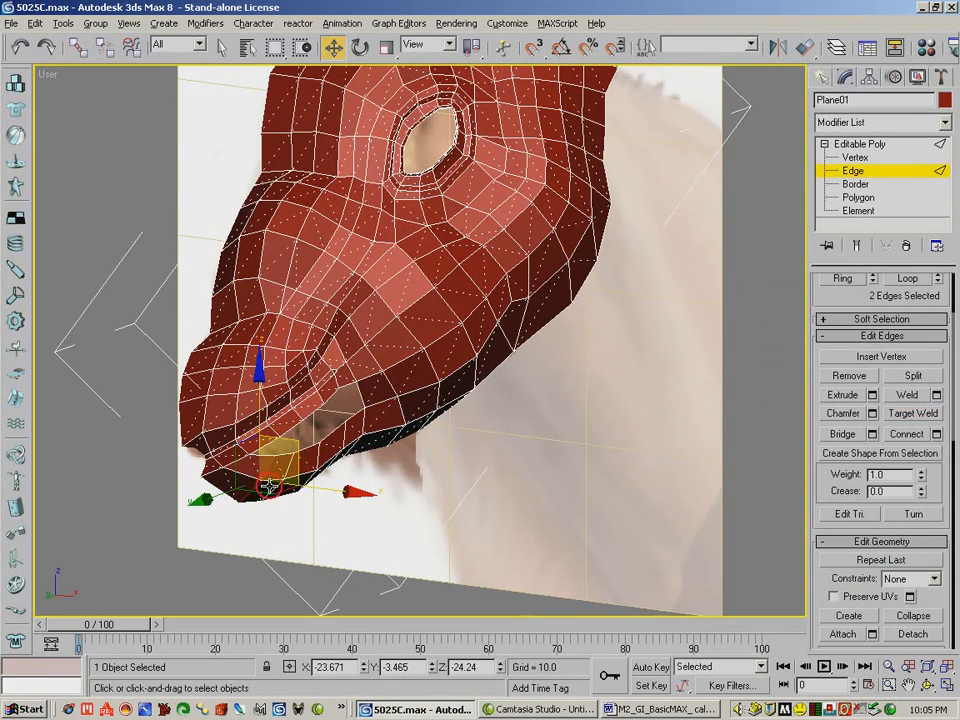
{"action": "left_click_drag", "start_coordinate": [296, 444], "coordinate": [282, 449]}
- At vertex level, reposition individual vertices along the lower lip and at the chin tip to even out the jaw's front outline
{"action": "left_click", "coordinate": [855, 157]}
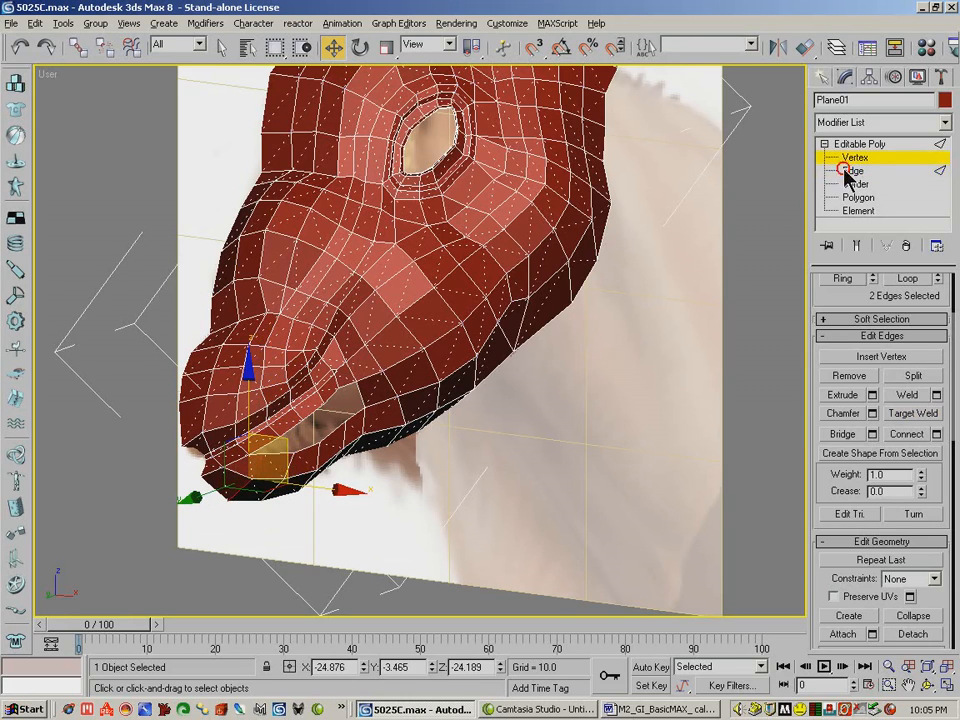
{"action": "left_click", "coordinate": [287, 432]}
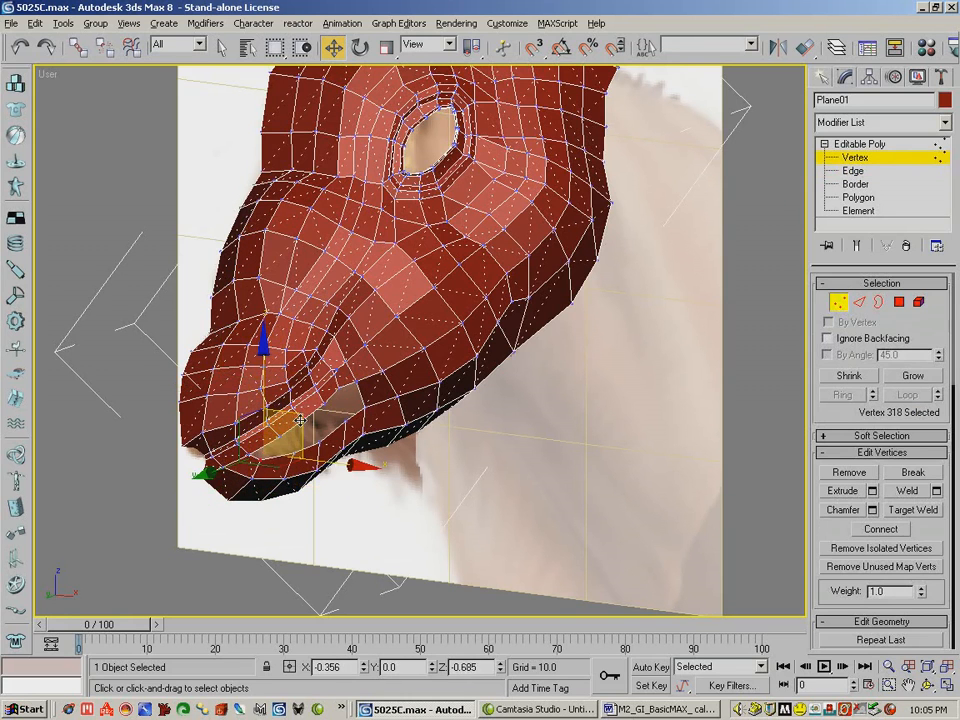
{"action": "left_click", "coordinate": [333, 414]}
{"action": "left_click_drag", "start_coordinate": [333, 414], "coordinate": [324, 438]}
{"action": "left_click", "coordinate": [232, 505]}
{"action": "left_click", "coordinate": [269, 475]}
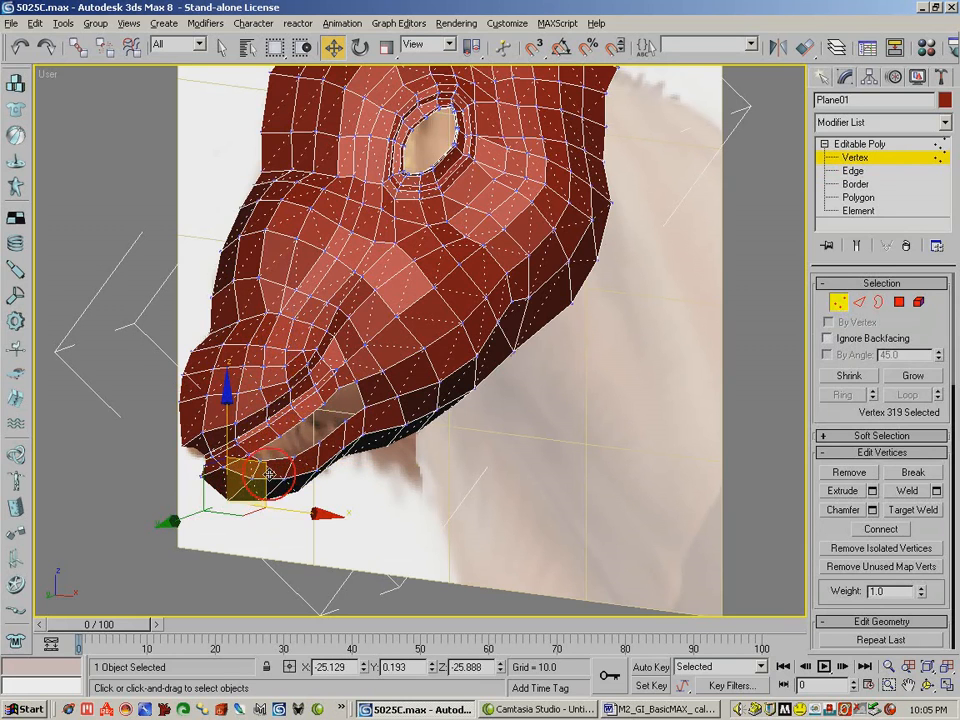
{"action": "left_click_drag", "start_coordinate": [262, 463], "coordinate": [253, 461]}
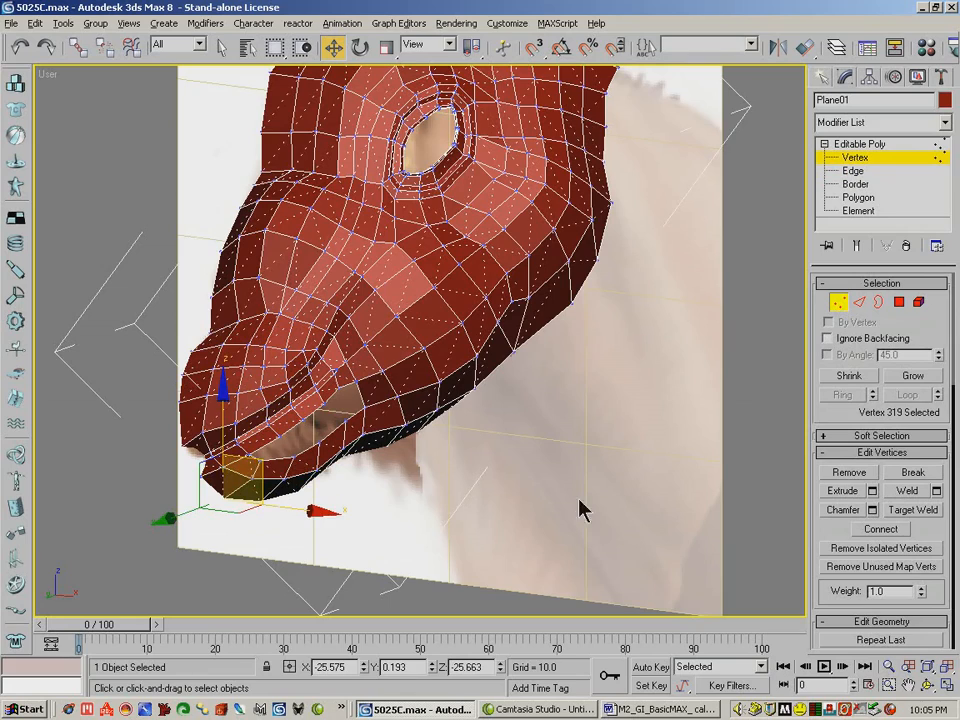
- Select three neighbouring vertices along the front of the lower jaw and shift them sideways to round the chin
{"action": "left_click", "coordinate": [925, 682]}
{"action": "mouse_move", "coordinate": [368, 345]}
{"action": "left_mouse_down"}
{"action": "mouse_move", "coordinate": [452, 343]}
{"action": "mouse_move", "coordinate": [419, 356]}
{"action": "mouse_move", "coordinate": [385, 352]}
{"action": "left_mouse_up"}
{"action": "left_click", "coordinate": [333, 45]}
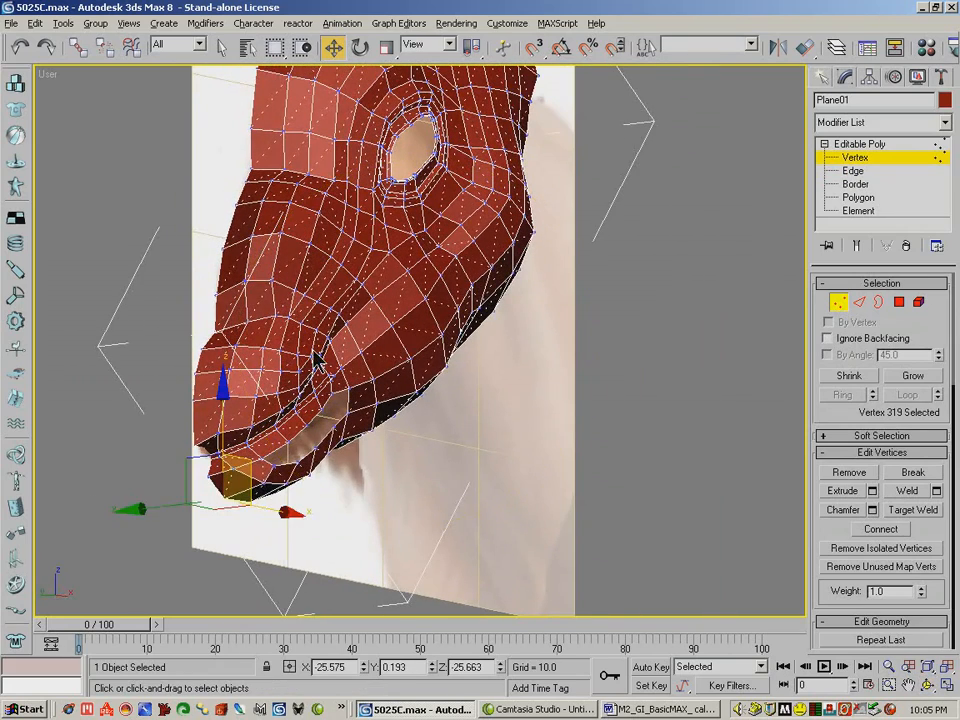
{"action": "left_click", "coordinate": [265, 487]}
{"action": "left_click", "coordinate": [290, 485], "text": "ctrl"}
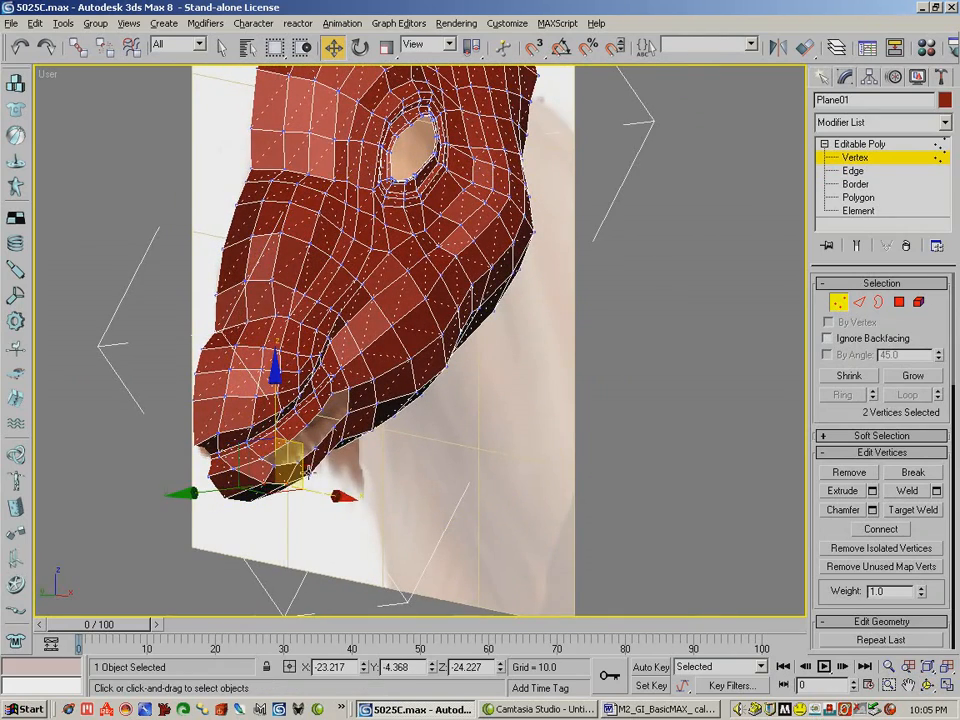
{"action": "left_click", "coordinate": [313, 469], "text": "ctrl"}
{"action": "mouse_move", "coordinate": [249, 489]}
{"action": "left_mouse_down"}
{"action": "mouse_move", "coordinate": [228, 488]}
{"action": "mouse_move", "coordinate": [238, 488]}
{"action": "left_mouse_up"}
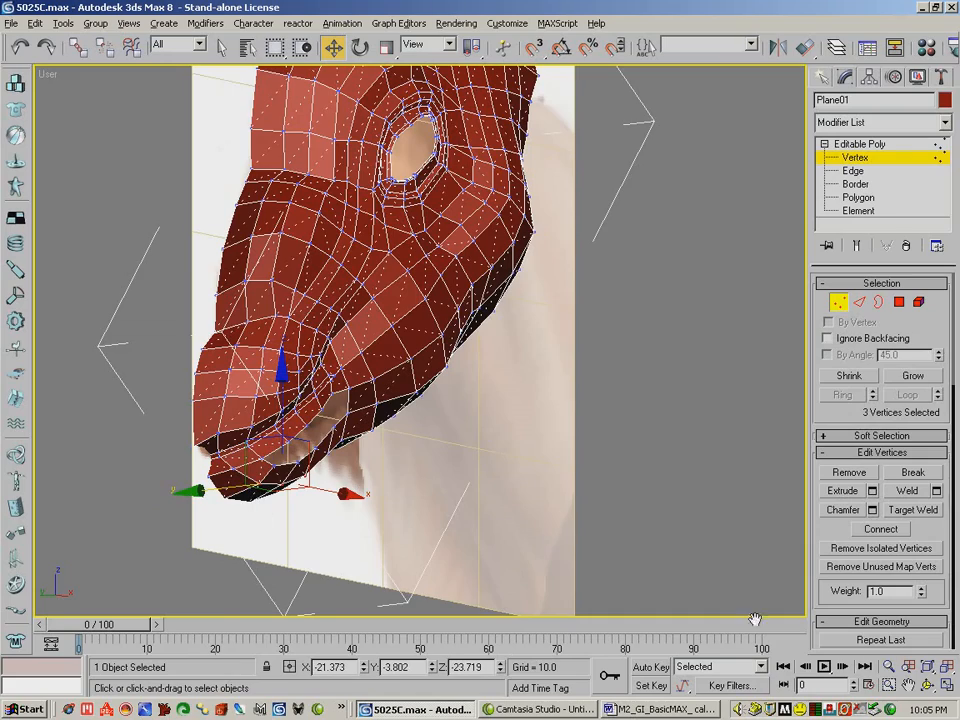
- Select the two lower-jaw vertices nearest the mouth corner and move them sideways to widen the jaw there
{"action": "left_click", "coordinate": [935, 687]}
{"action": "left_click_drag", "start_coordinate": [527, 441], "coordinate": [373, 422]}
{"action": "left_click", "coordinate": [333, 48]}
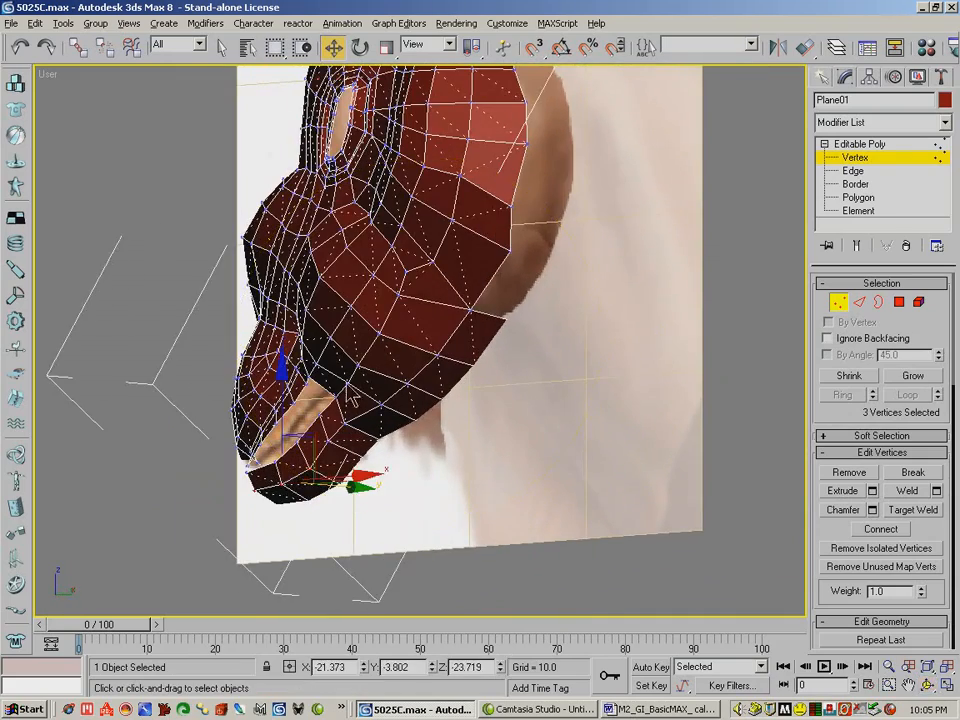
{"action": "left_click", "coordinate": [327, 443]}
{"action": "left_click", "coordinate": [344, 422], "text": "ctrl"}
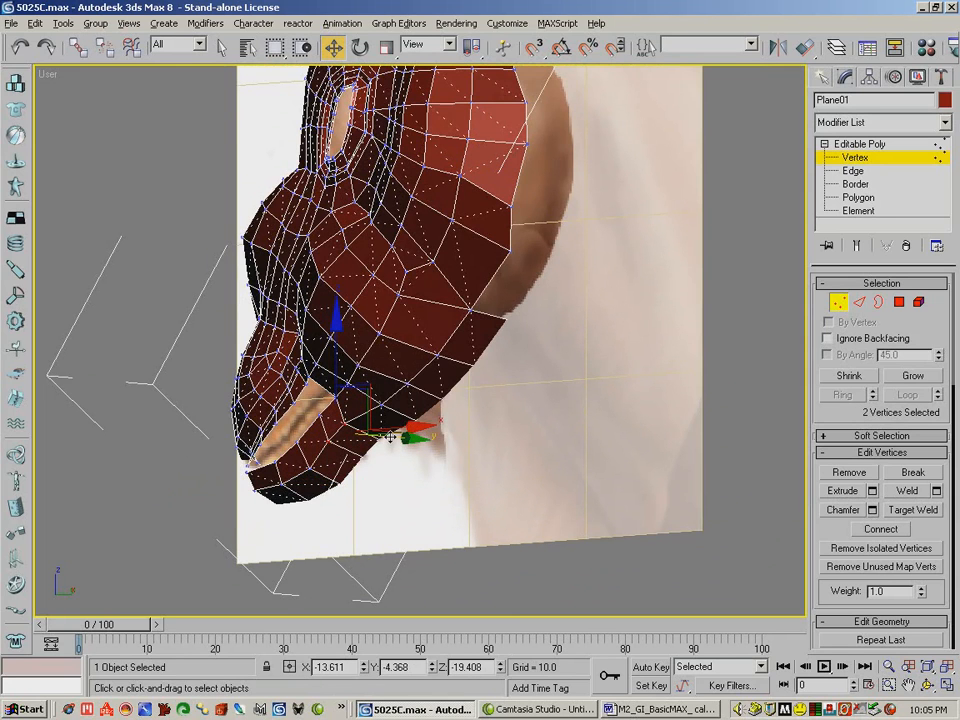
{"action": "mouse_move", "coordinate": [389, 437]}
{"action": "left_mouse_down"}
{"action": "mouse_move", "coordinate": [409, 435]}
{"action": "mouse_move", "coordinate": [401, 436]}
{"action": "left_mouse_up"}
- At edge level, bridge the upper and lower edges at the mouth corner with 1 segment
{"action": "key", "text": "ctrl+r"}
{"action": "left_click_drag", "start_coordinate": [515, 396], "coordinate": [587, 349]}
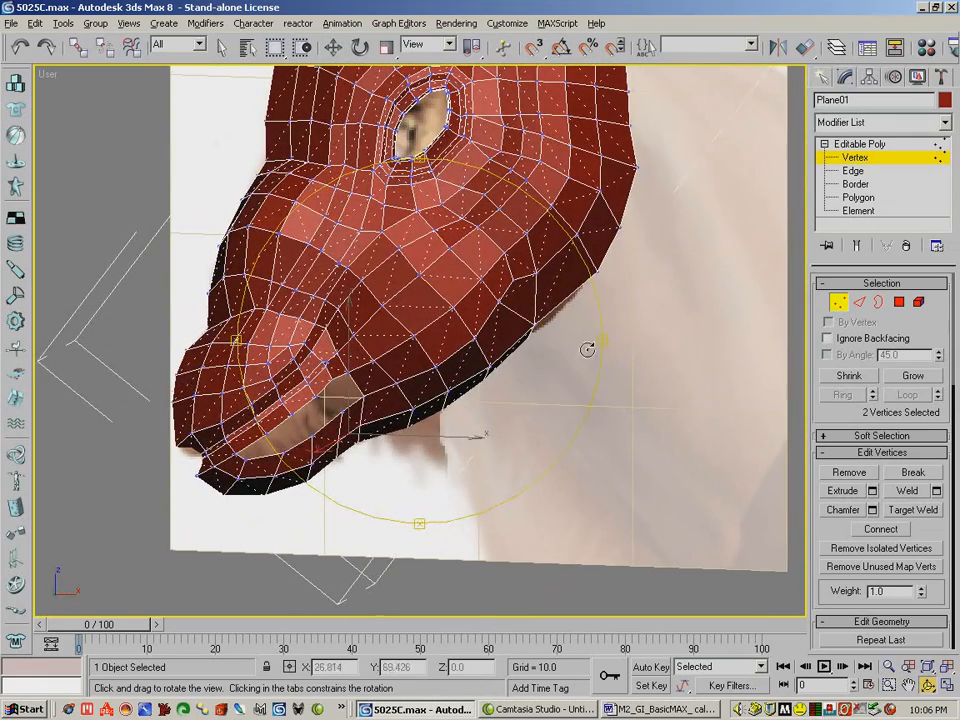
{"action": "left_click", "coordinate": [859, 302]}
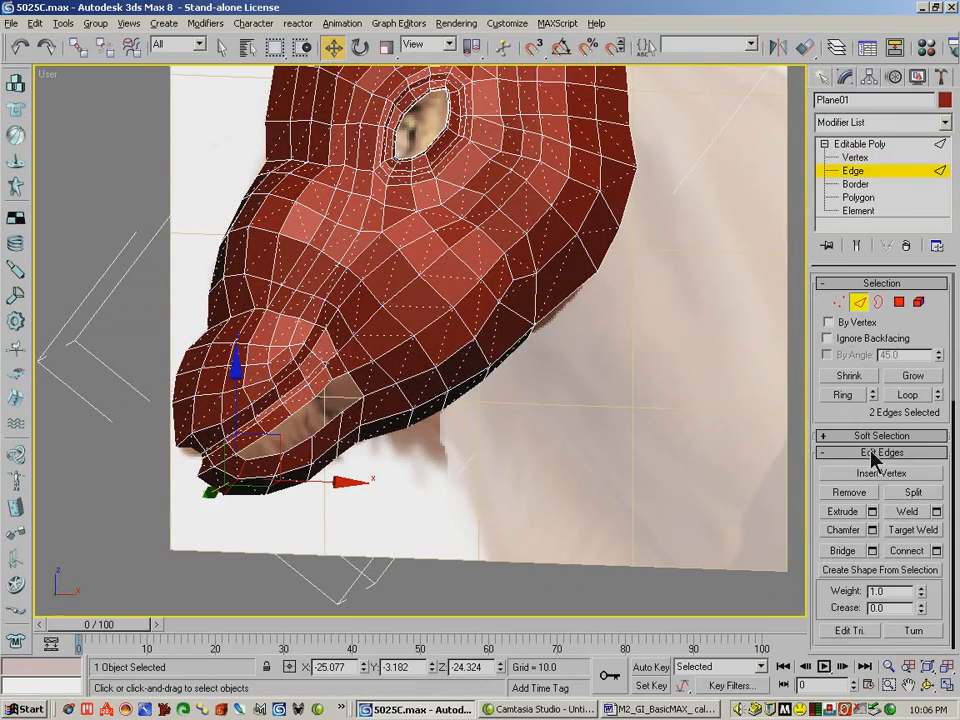
{"action": "left_click", "coordinate": [872, 550]}
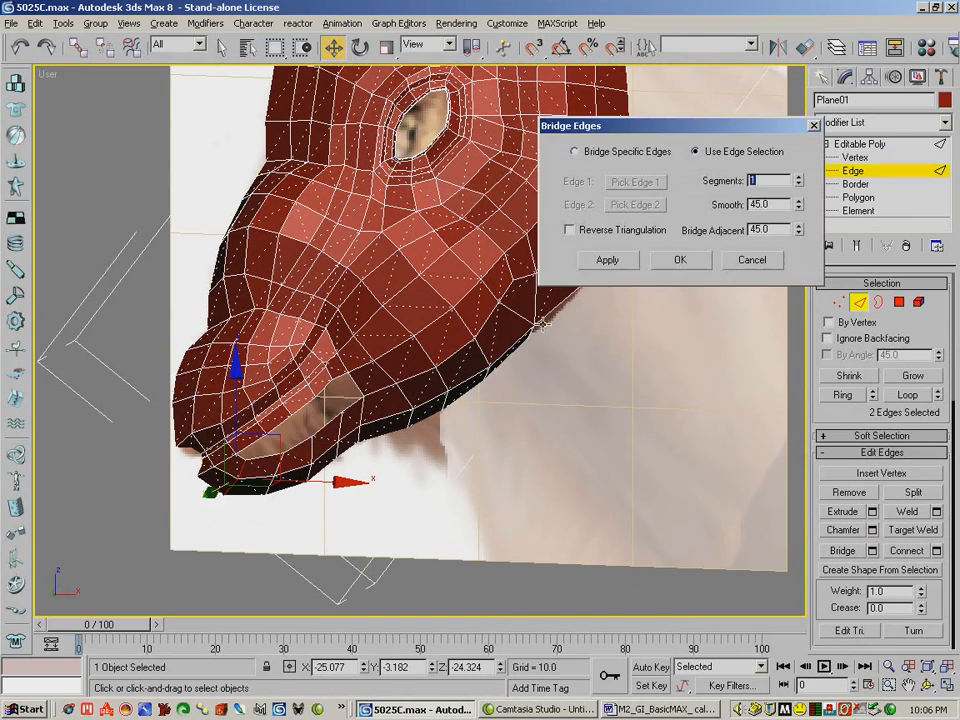
{"action": "left_click", "coordinate": [351, 403]}
{"action": "left_click", "coordinate": [335, 375], "text": "ctrl"}
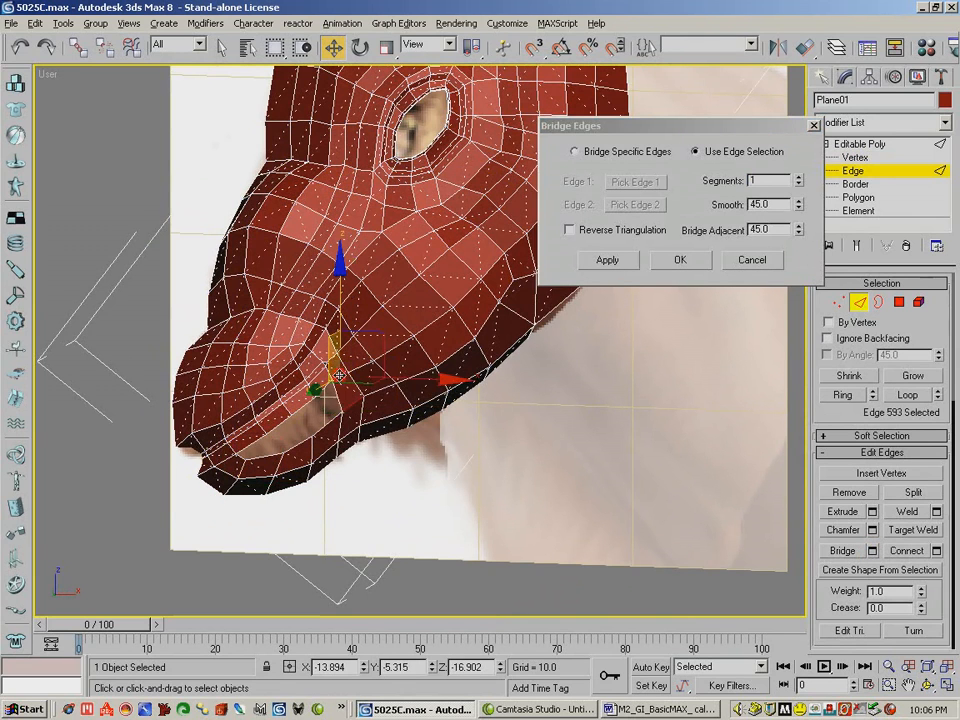
{"action": "left_click", "coordinate": [611, 264]}
- Bridge the next three pairs of facing edges forward along the mouth opening, using 1 segment each
{"action": "left_click", "coordinate": [337, 428]}
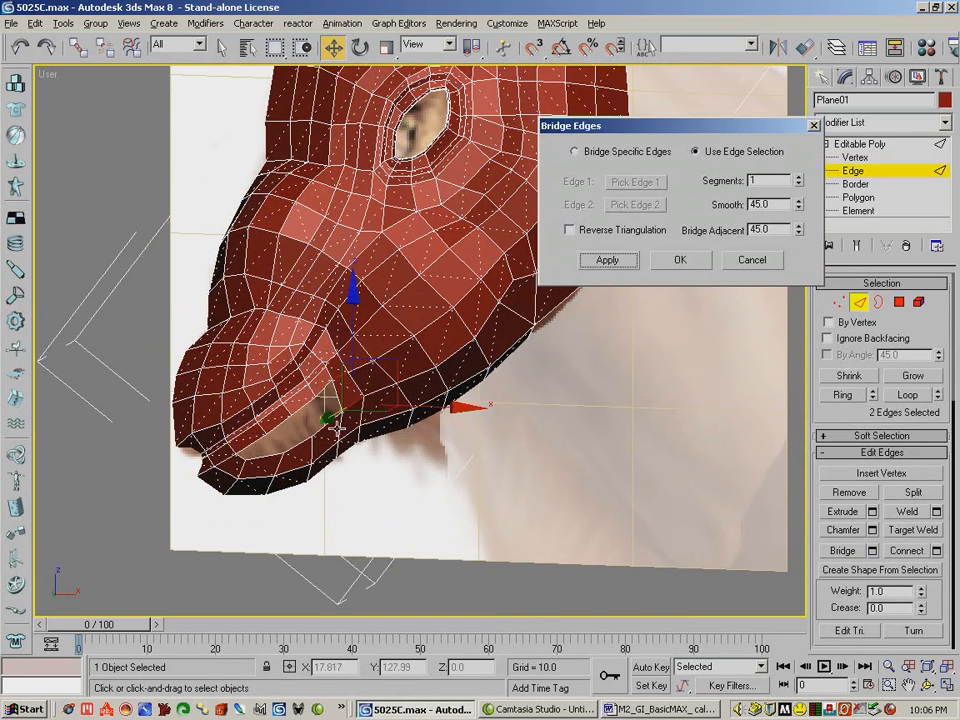
{"action": "left_click", "coordinate": [333, 397]}
{"action": "left_click", "coordinate": [326, 387], "text": "ctrl"}
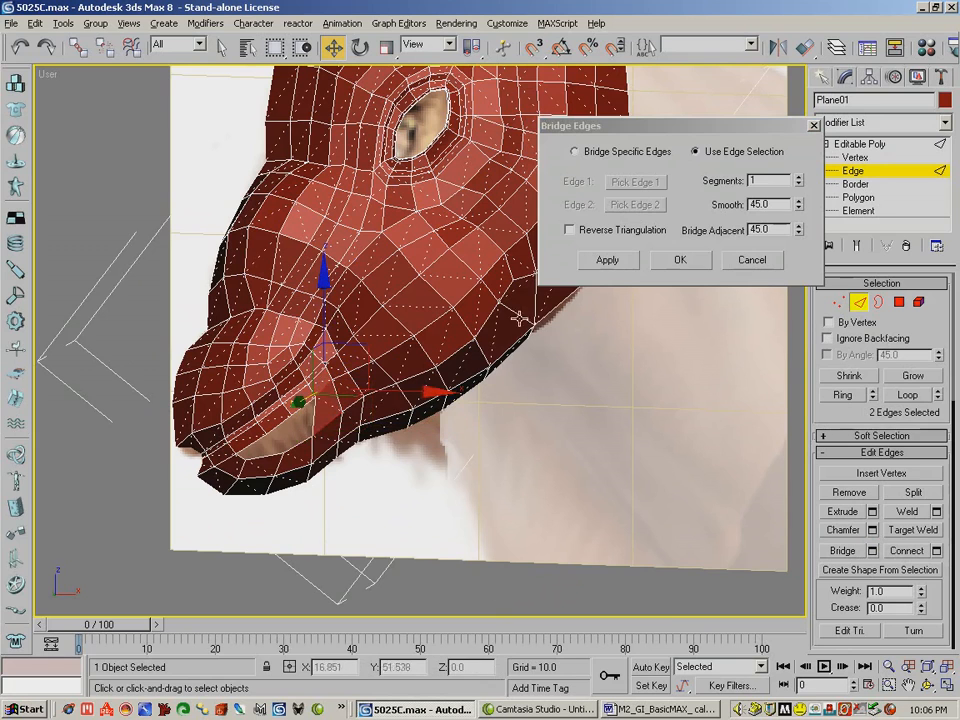
{"action": "left_click", "coordinate": [609, 261]}
{"action": "left_click", "coordinate": [301, 442]}
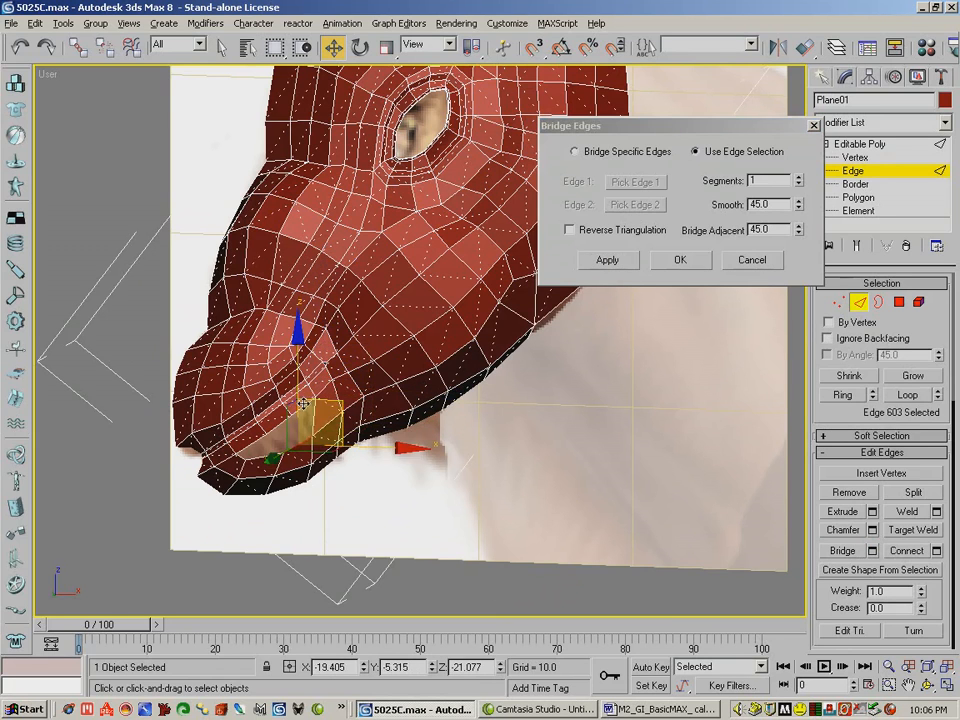
{"action": "left_click", "coordinate": [303, 401], "text": "ctrl"}
{"action": "left_click", "coordinate": [608, 261]}
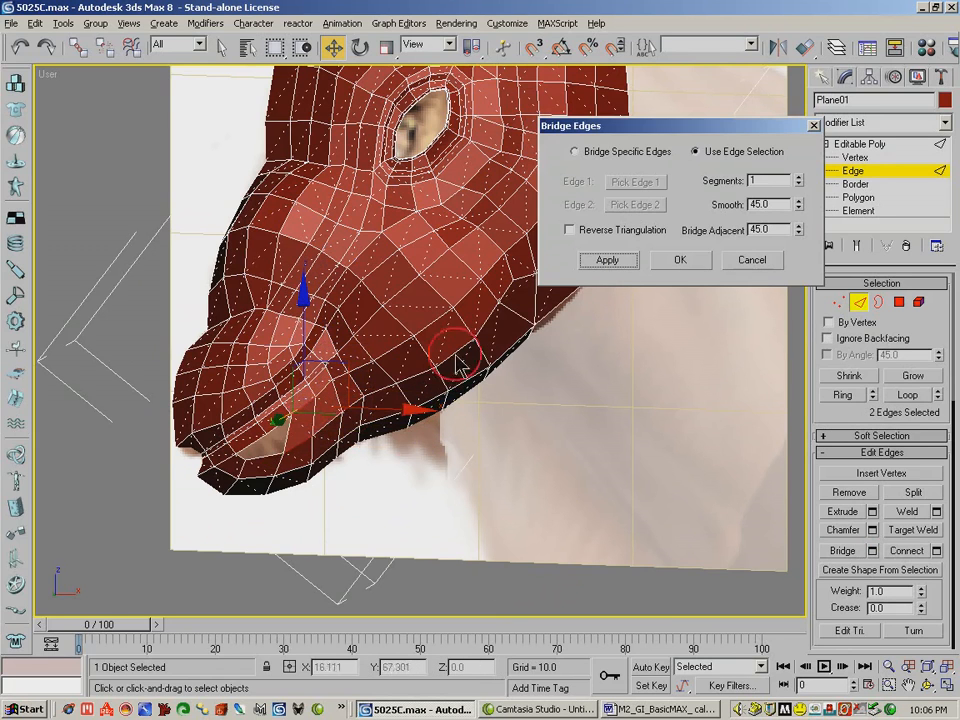
{"action": "left_click", "coordinate": [268, 457]}
{"action": "left_click", "coordinate": [276, 417], "text": "ctrl"}
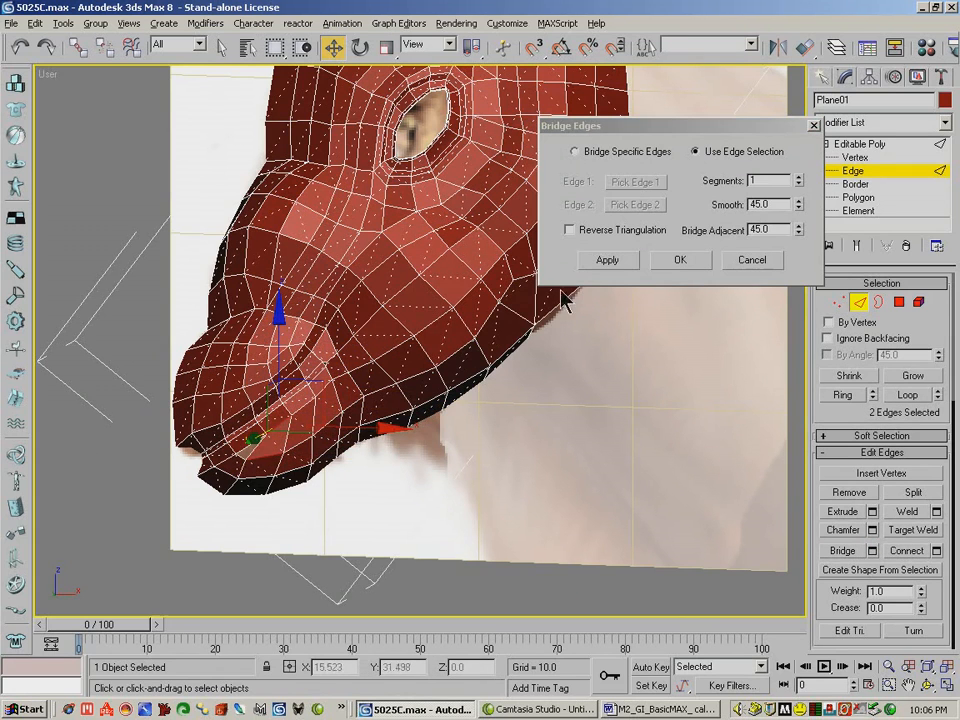
{"action": "left_click", "coordinate": [607, 261]}
- At polygon level, create a polygon that closes the remaining gap at the front of the mouth opening
{"action": "left_click", "coordinate": [899, 301]}
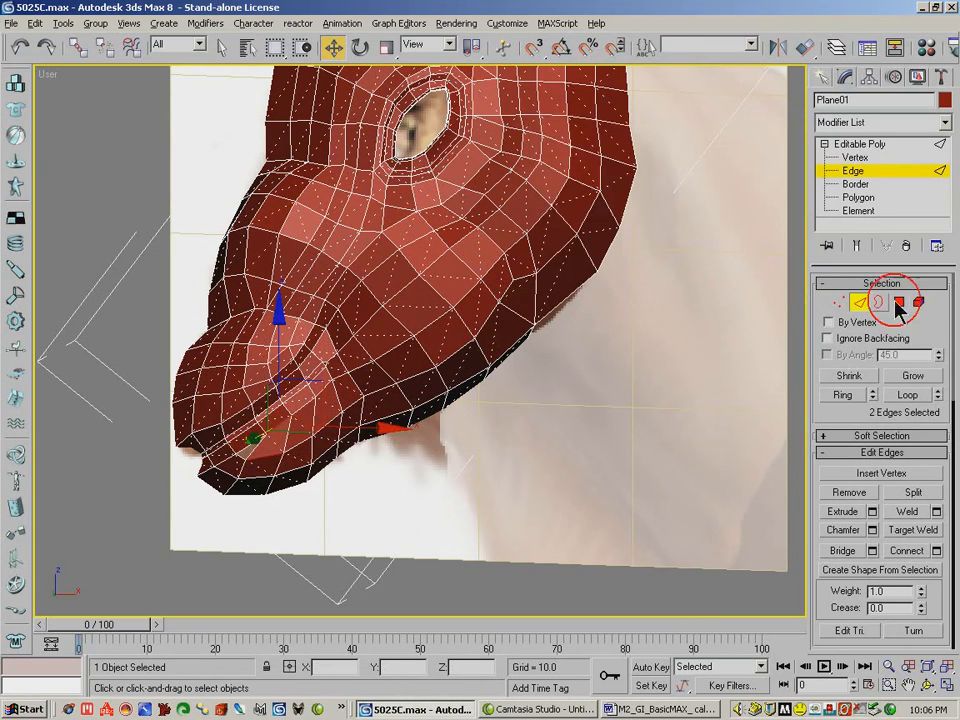
{"action": "left_click_drag", "start_coordinate": [816, 553], "coordinate": [816, 316]}
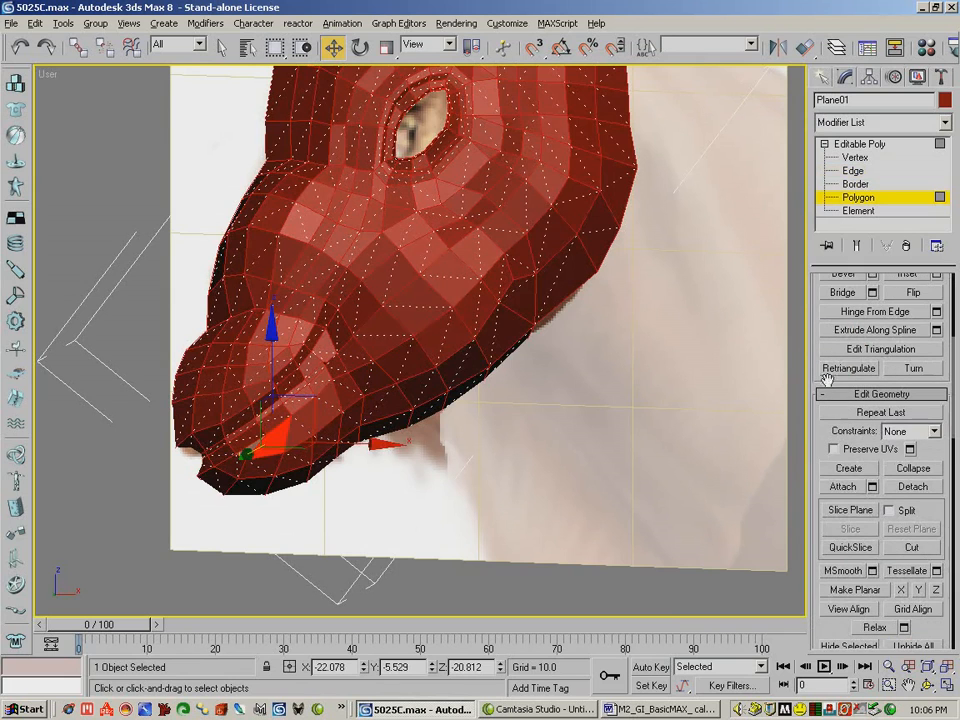
{"action": "left_click", "coordinate": [849, 468]}
{"action": "left_click", "coordinate": [246, 459]}
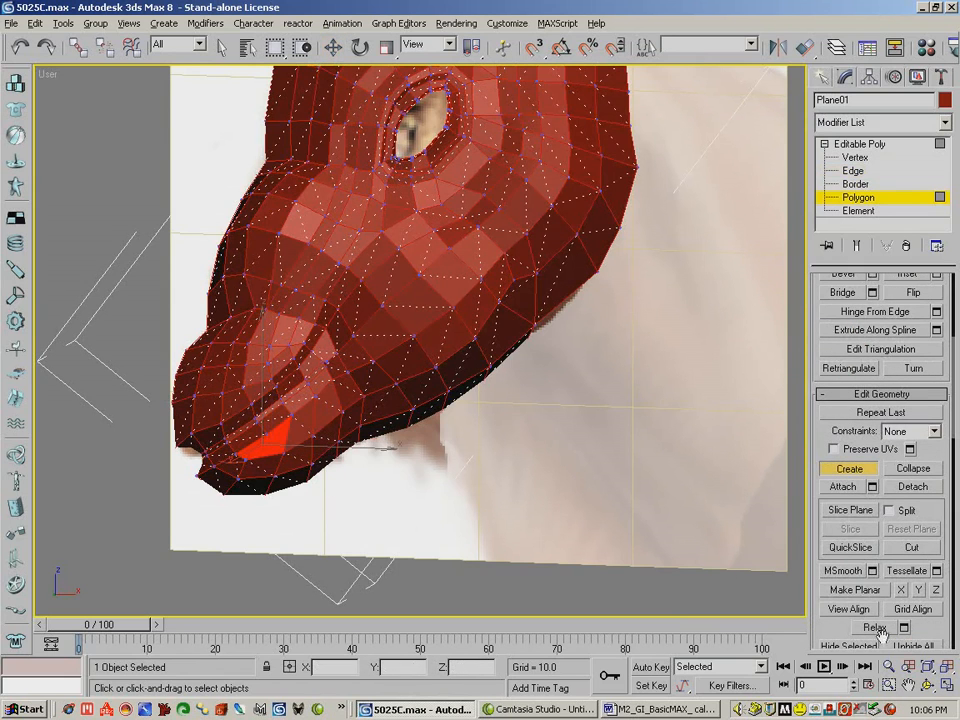
- Turn on soft selection for the two lower-jaw vertices, set the falloff to 6.082, and move them slightly downward and forward
{"action": "left_click", "coordinate": [931, 685]}
{"action": "left_click_drag", "start_coordinate": [364, 336], "coordinate": [768, 288]}
{"action": "left_click", "coordinate": [855, 159]}
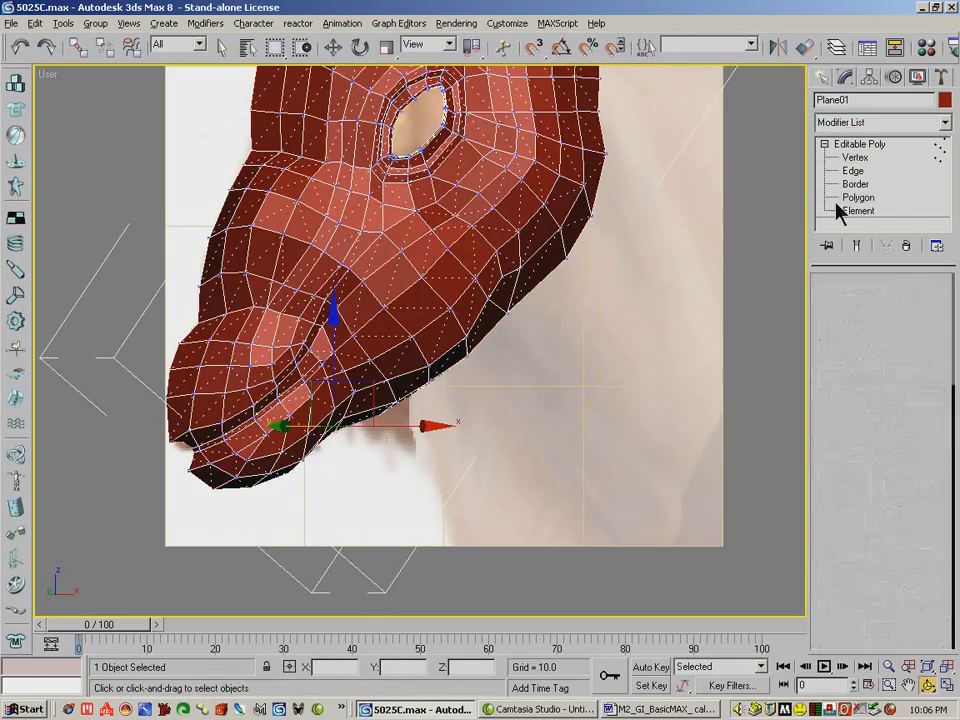
{"action": "left_click", "coordinate": [926, 684]}
{"action": "left_click_drag", "start_coordinate": [340, 350], "coordinate": [387, 323]}
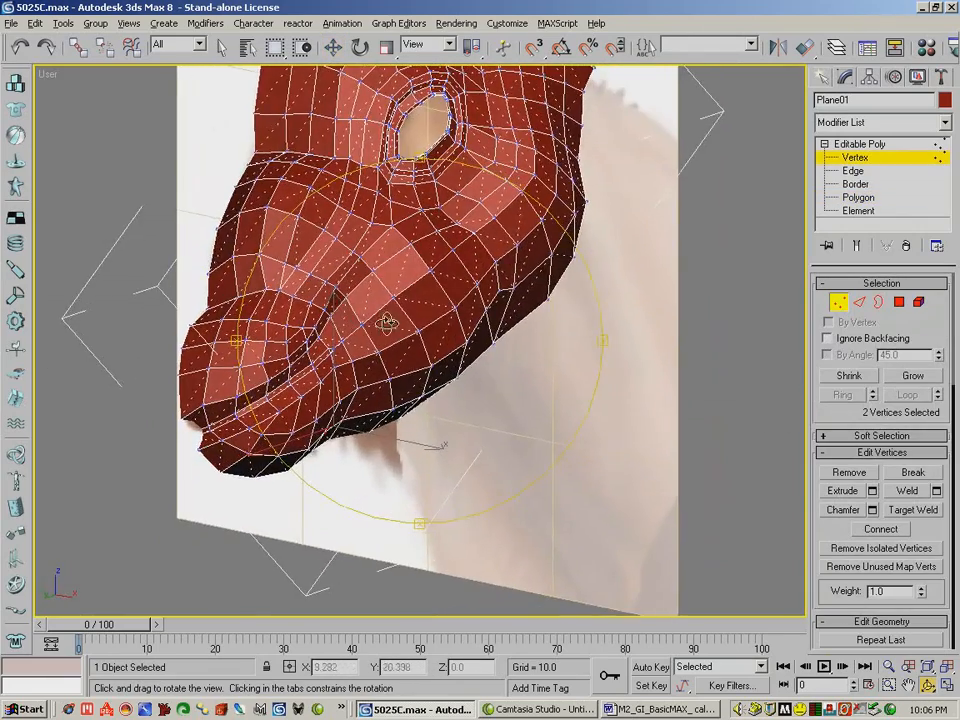
{"action": "left_click", "coordinate": [830, 436]}
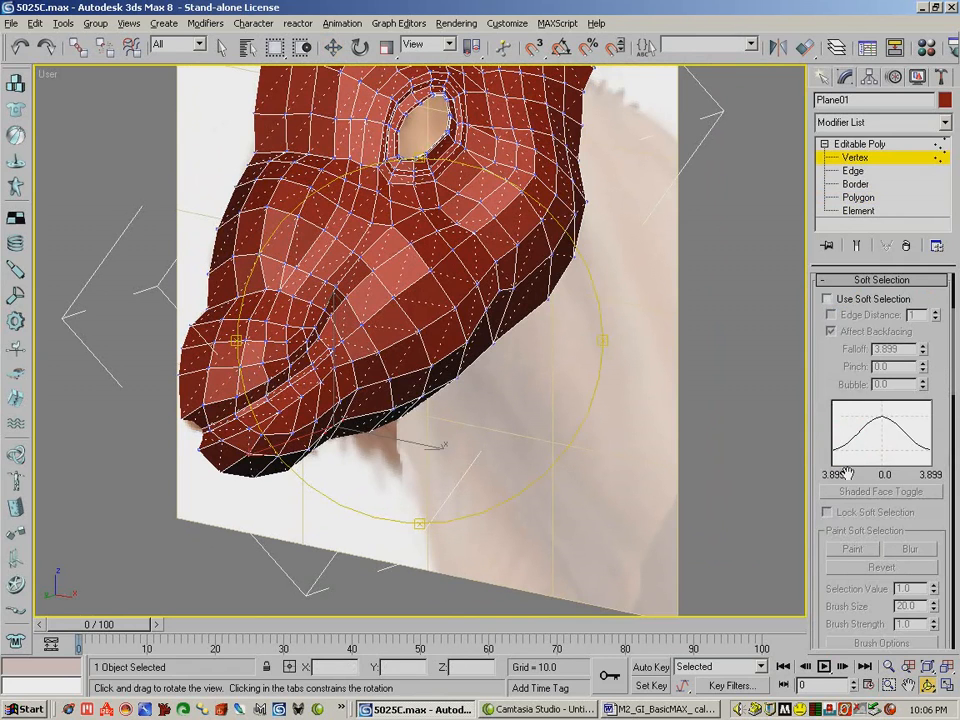
{"action": "left_click", "coordinate": [828, 299]}
{"action": "key", "text": "w"}
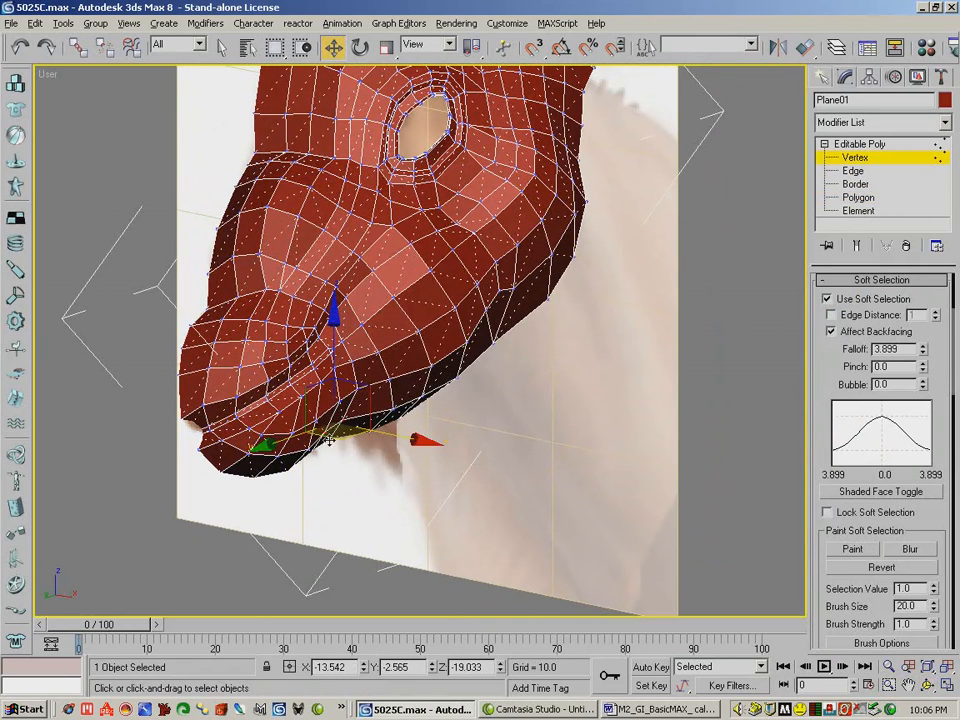
{"action": "left_click_drag", "start_coordinate": [329, 440], "coordinate": [325, 448]}
{"action": "left_click_drag", "start_coordinate": [922, 346], "coordinate": [922, 310]}
{"action": "left_click_drag", "start_coordinate": [322, 335], "coordinate": [322, 344]}
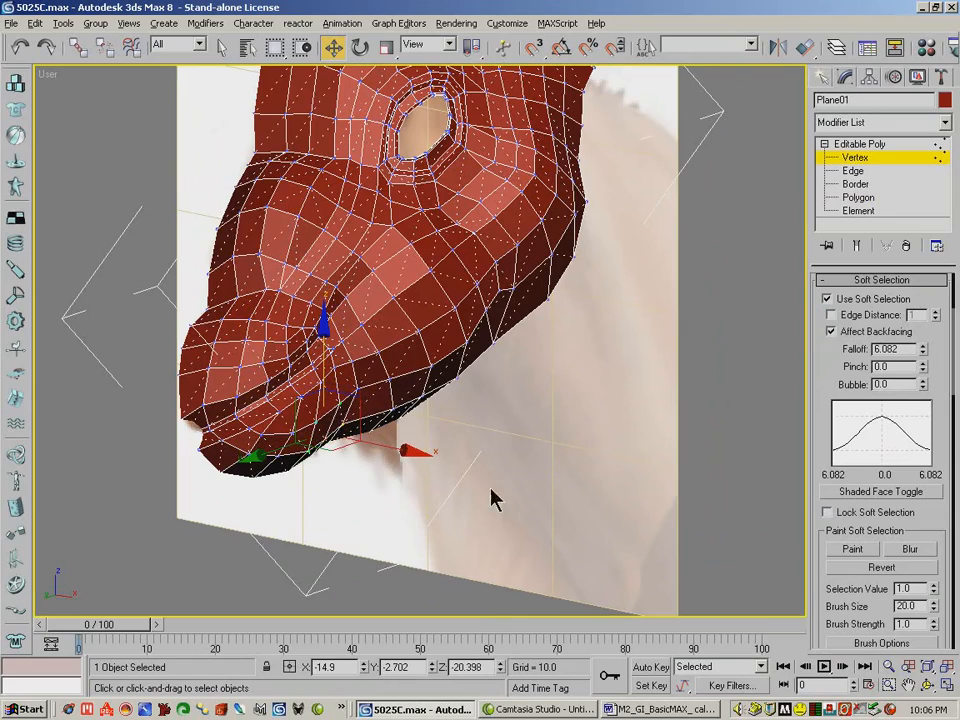
- With soft selection, reshape the side of the lower jaw by moving vertices below the mouth corner
{"action": "left_click", "coordinate": [928, 688]}
{"action": "left_click_drag", "start_coordinate": [399, 403], "coordinate": [240, 112]}
{"action": "left_click", "coordinate": [333, 47]}
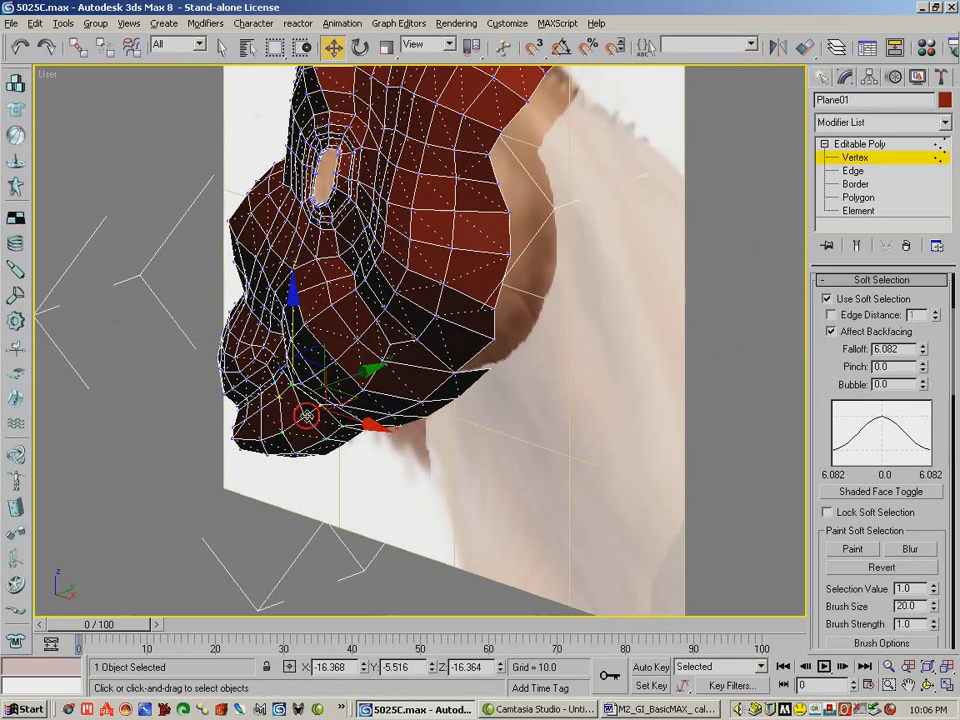
{"action": "left_click_drag", "start_coordinate": [354, 377], "coordinate": [322, 393]}
{"action": "left_click", "coordinate": [281, 435]}
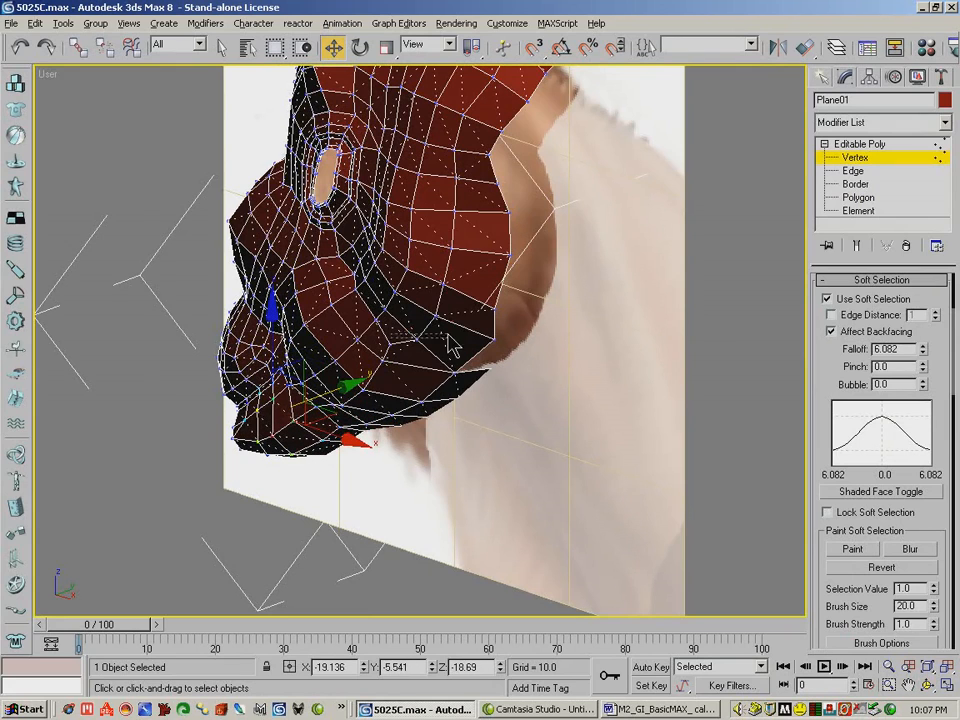
{"action": "left_click", "coordinate": [462, 342]}
- Adjust the depth of the newly filled cheek and lip area near the mouth corner by moving its vertices with soft selection
{"action": "left_click", "coordinate": [928, 685]}
{"action": "left_click_drag", "start_coordinate": [380, 372], "coordinate": [238, 123]}
{"action": "left_click", "coordinate": [334, 47]}
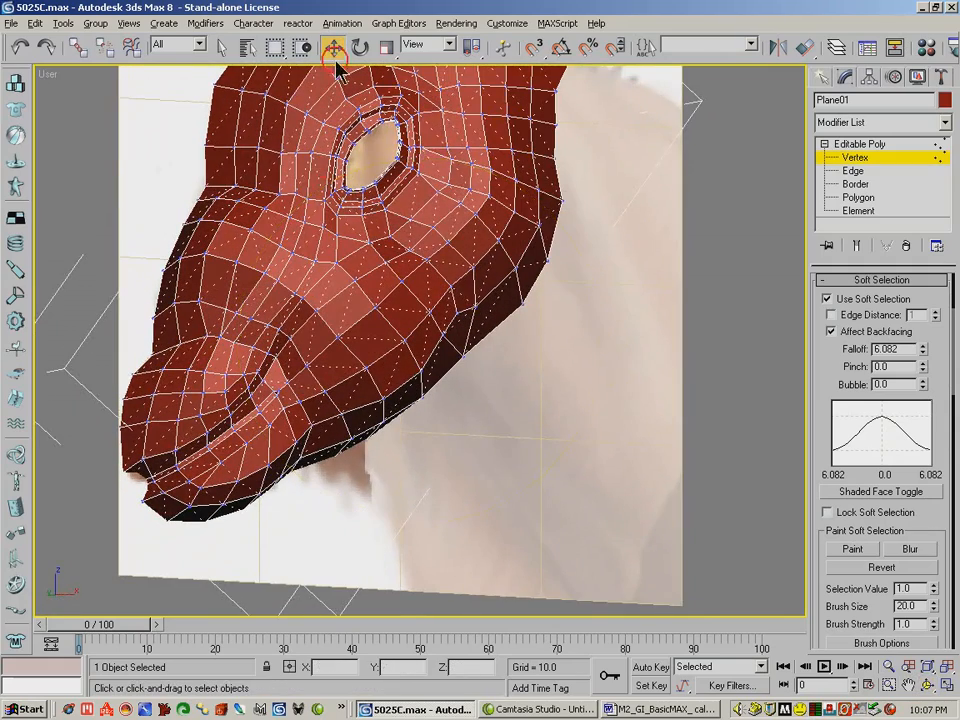
{"action": "left_click", "coordinate": [326, 445]}
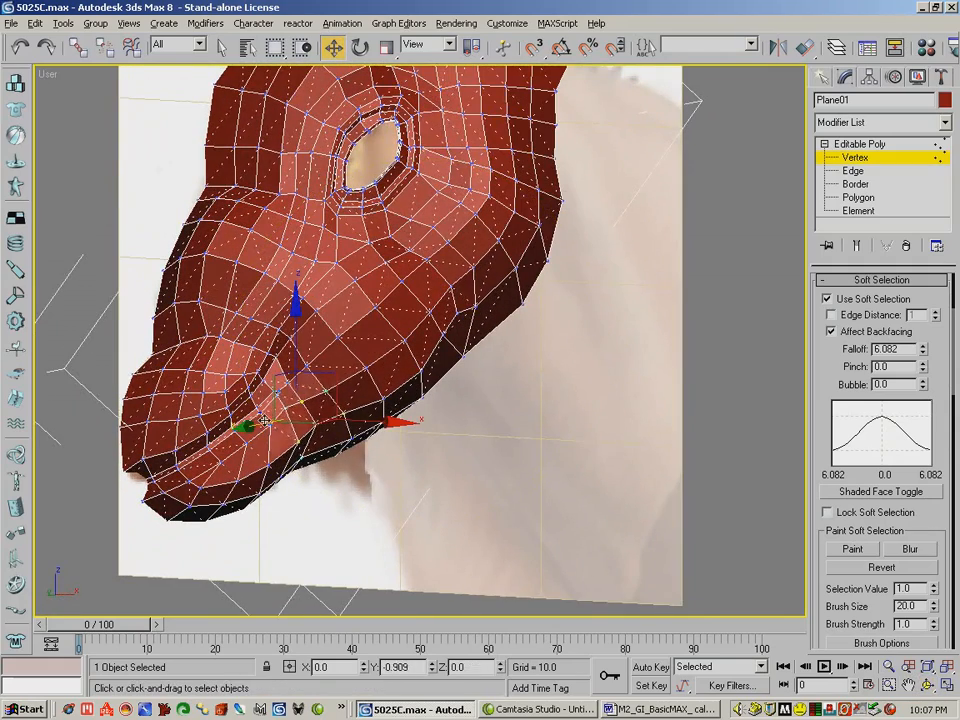
{"action": "left_click", "coordinate": [278, 423]}
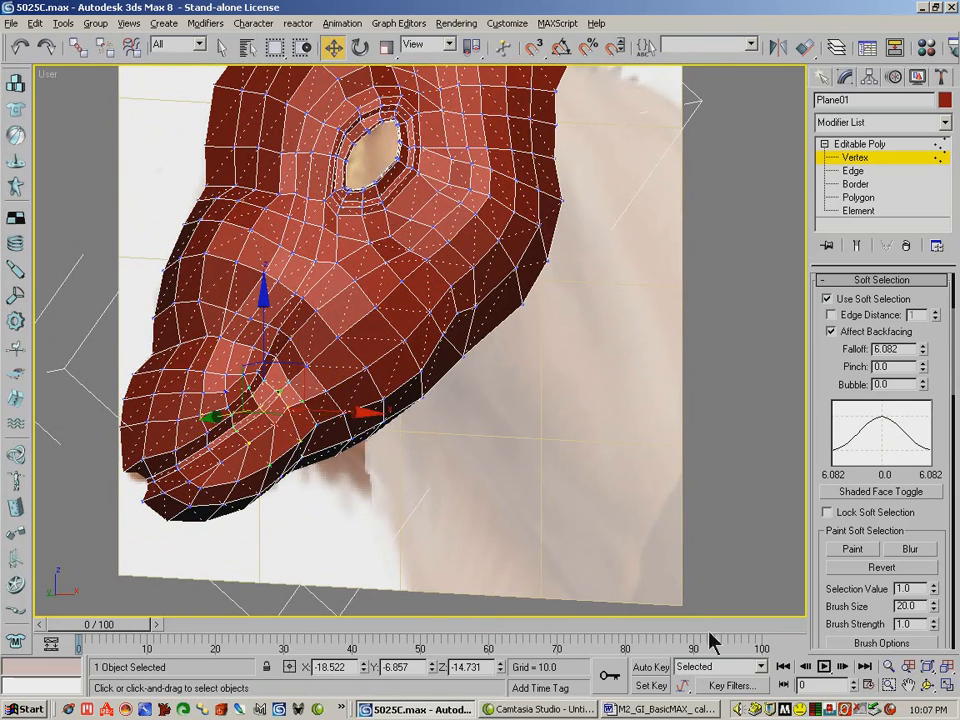
- Turn off soft selection and move the vertex at the tip of the mouth sideways onto the head's centre plane
{"action": "left_click", "coordinate": [928, 686]}
{"action": "left_click_drag", "start_coordinate": [369, 347], "coordinate": [469, 339]}
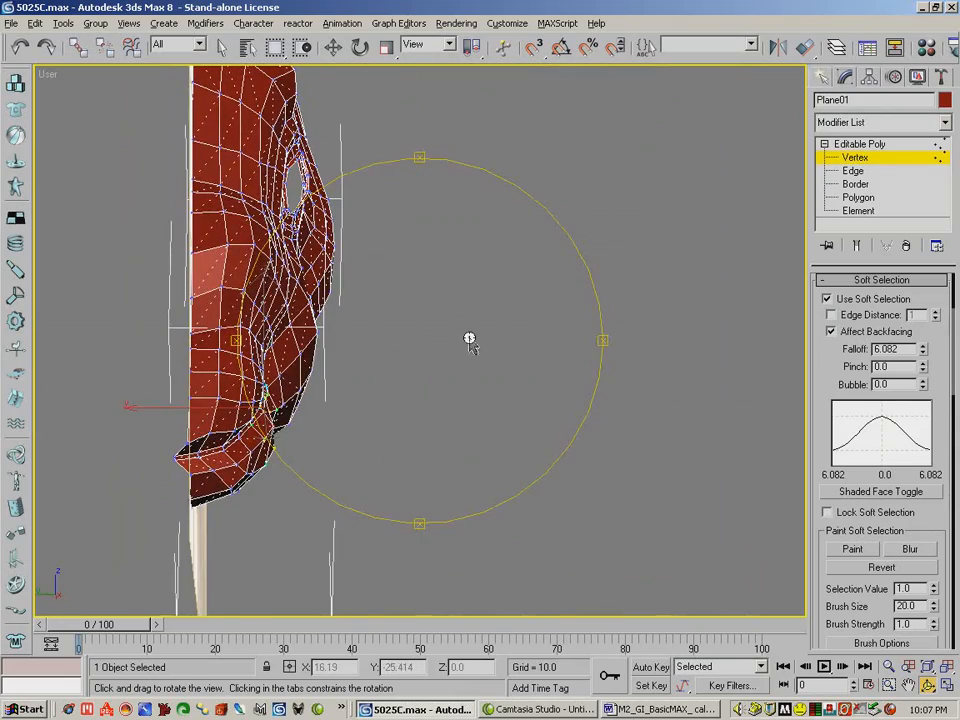
{"action": "left_click", "coordinate": [334, 47]}
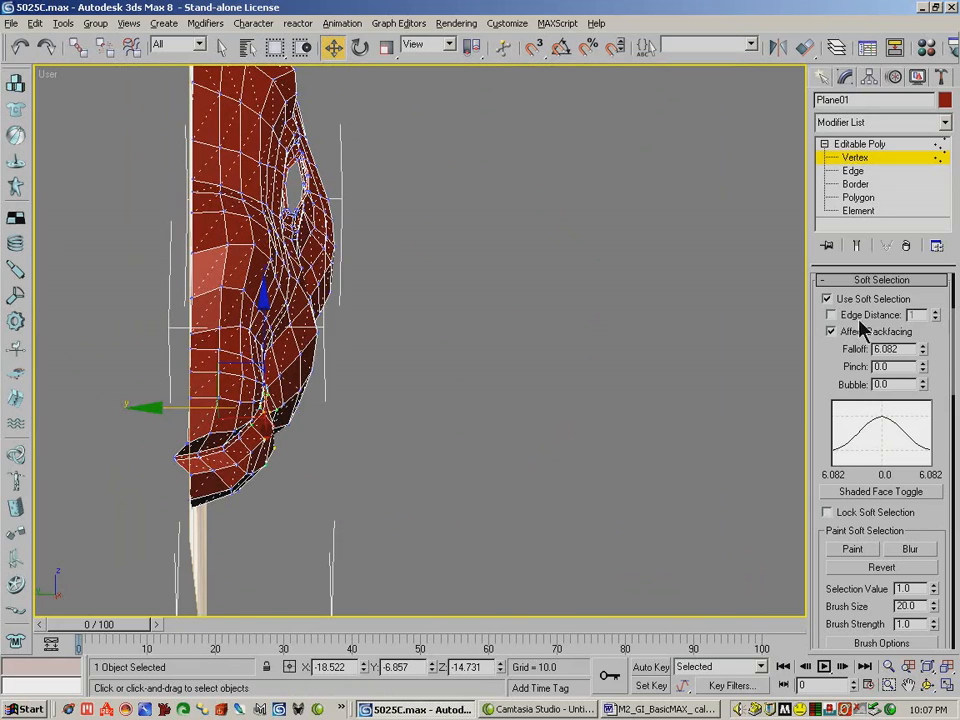
{"action": "left_click", "coordinate": [829, 299]}
{"action": "left_click_drag", "start_coordinate": [181, 483], "coordinate": [182, 482]}
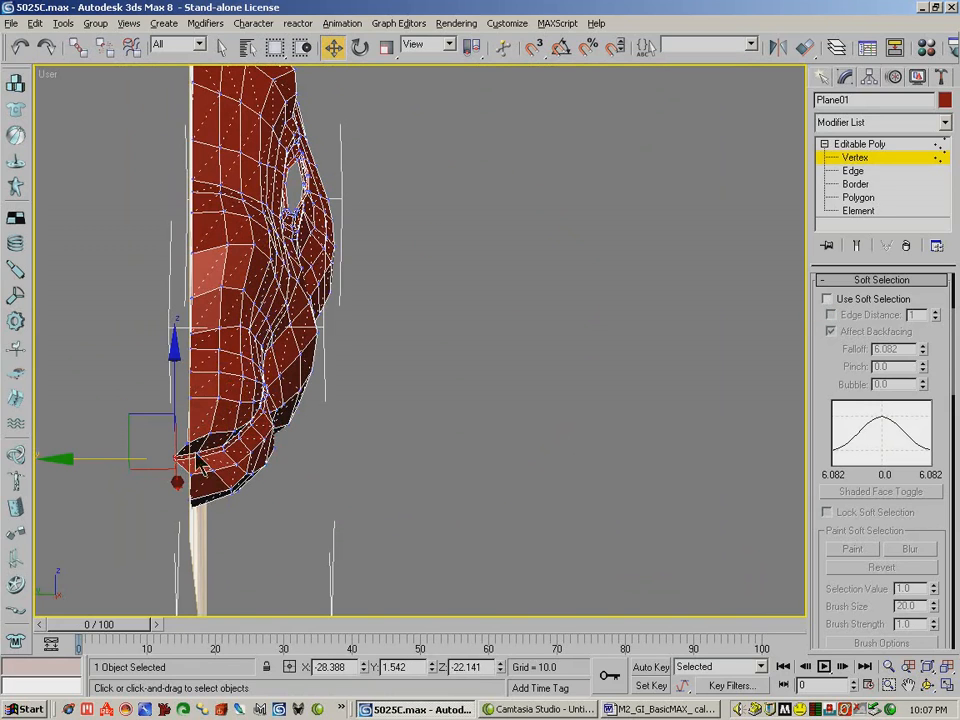
{"action": "left_click_drag", "start_coordinate": [117, 458], "coordinate": [154, 454]}
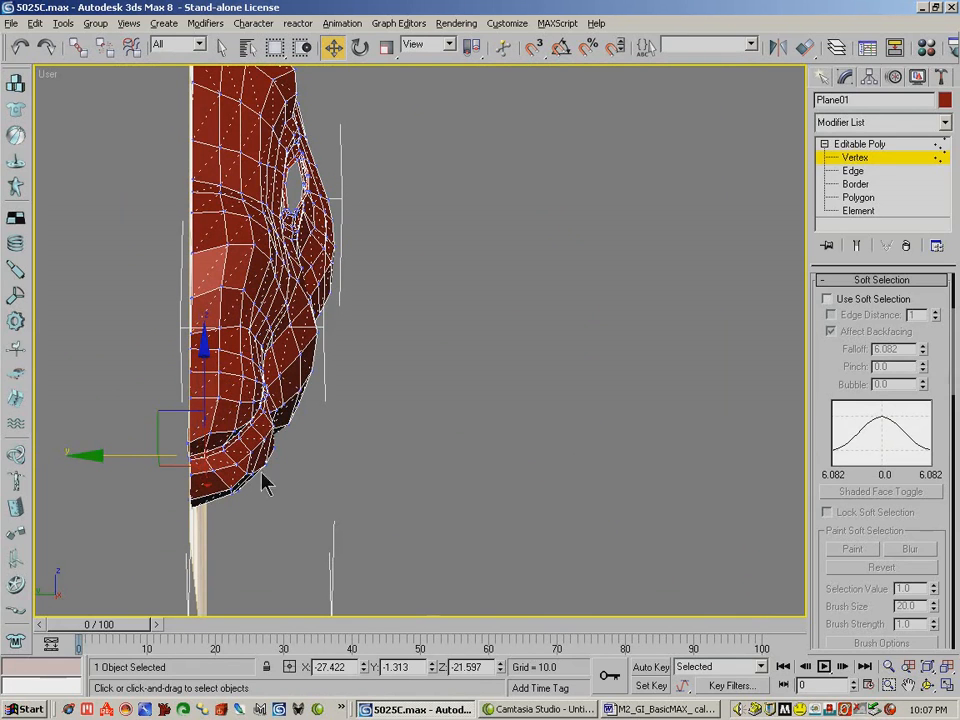
{"action": "left_click", "coordinate": [928, 685]}
{"action": "left_click_drag", "start_coordinate": [230, 262], "coordinate": [166, 362]}
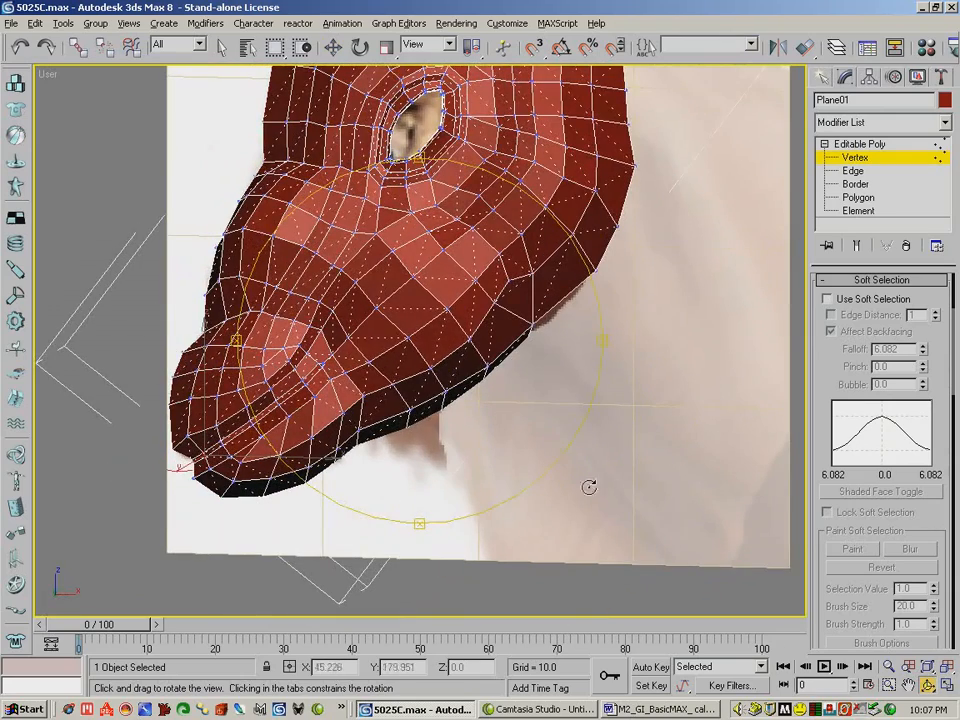
{"action": "left_click", "coordinate": [889, 668]}
{"action": "left_click_drag", "start_coordinate": [439, 315], "coordinate": [470, 340]}
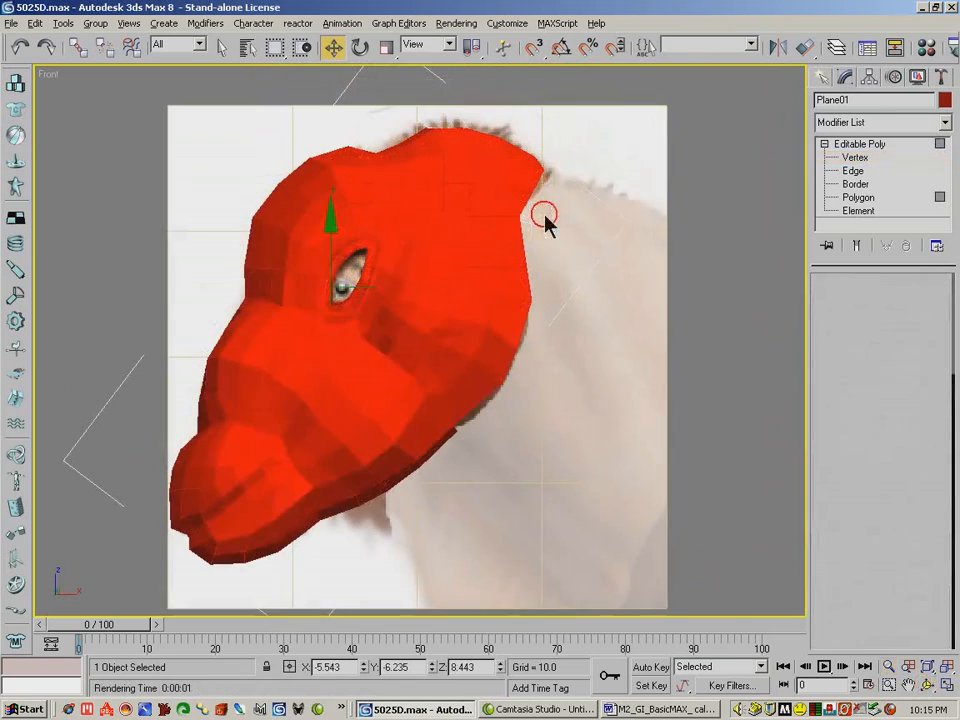
{"action": "key", "text": "4"}
{"action": "left_click", "coordinate": [282, 506], "text": "ctrl"}
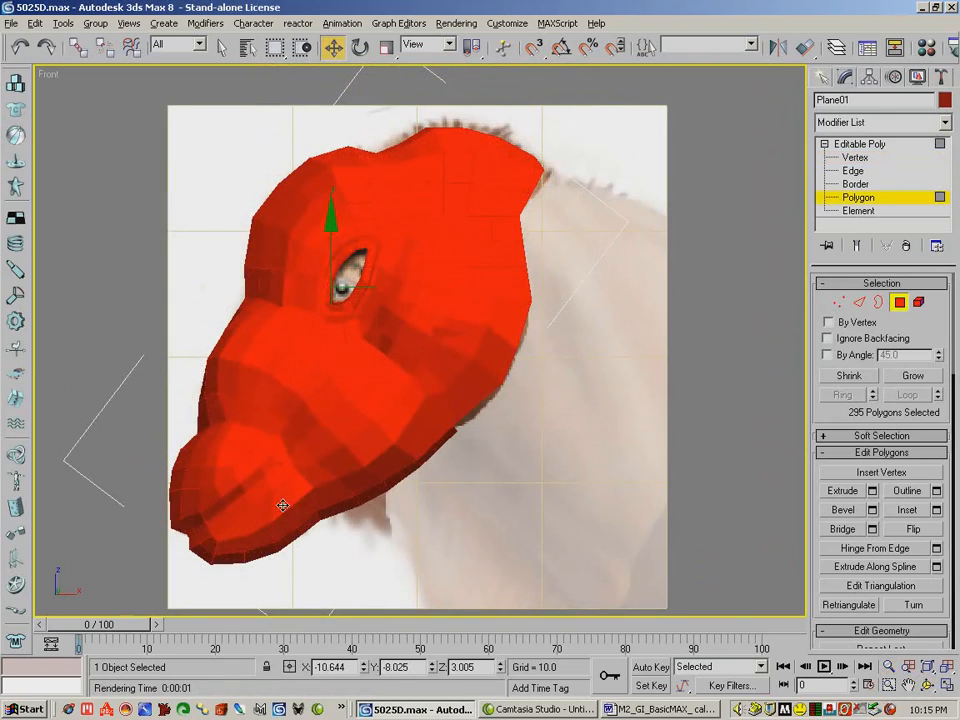
{"action": "left_click", "coordinate": [184, 526], "text": "alt"}
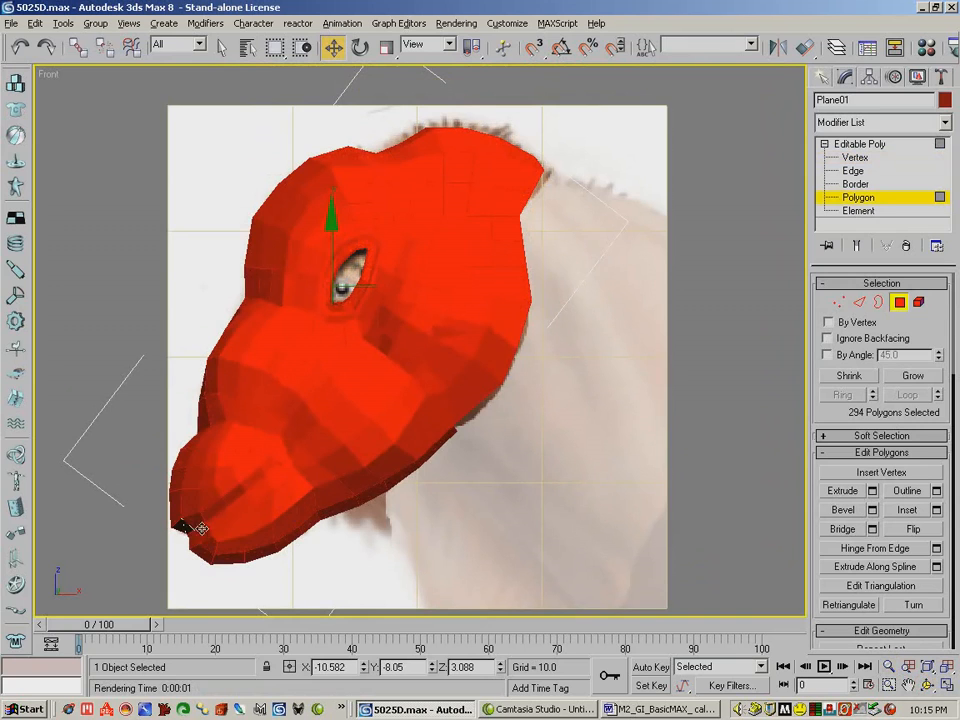
{"action": "left_click", "coordinate": [238, 508], "text": "alt"}
{"action": "left_click", "coordinate": [252, 494], "text": "alt"}
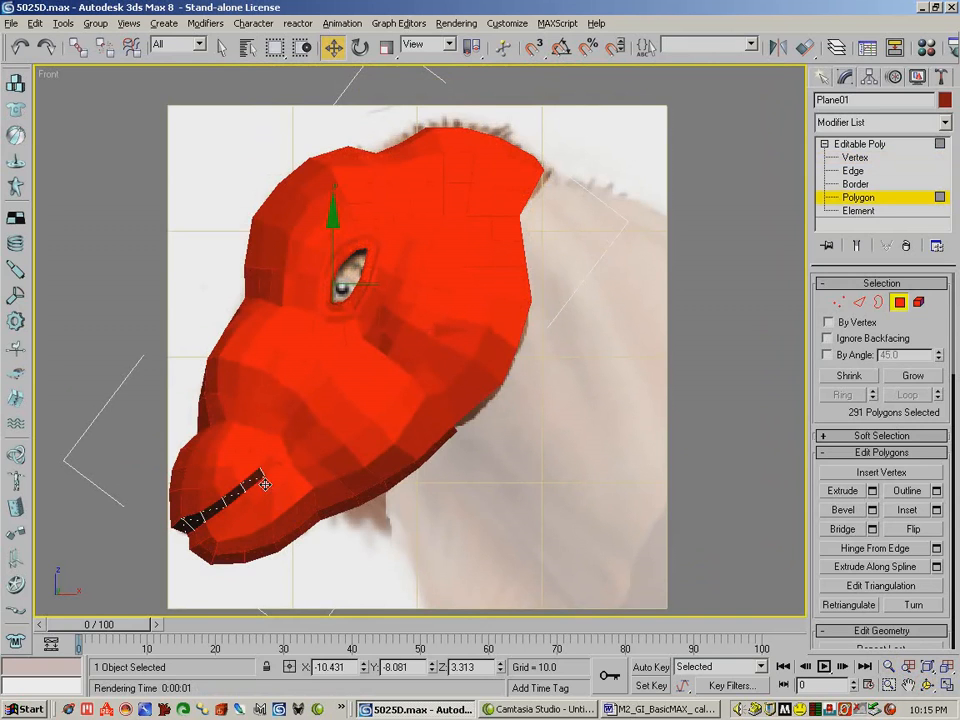
{"action": "left_click", "coordinate": [267, 467], "text": "alt"}
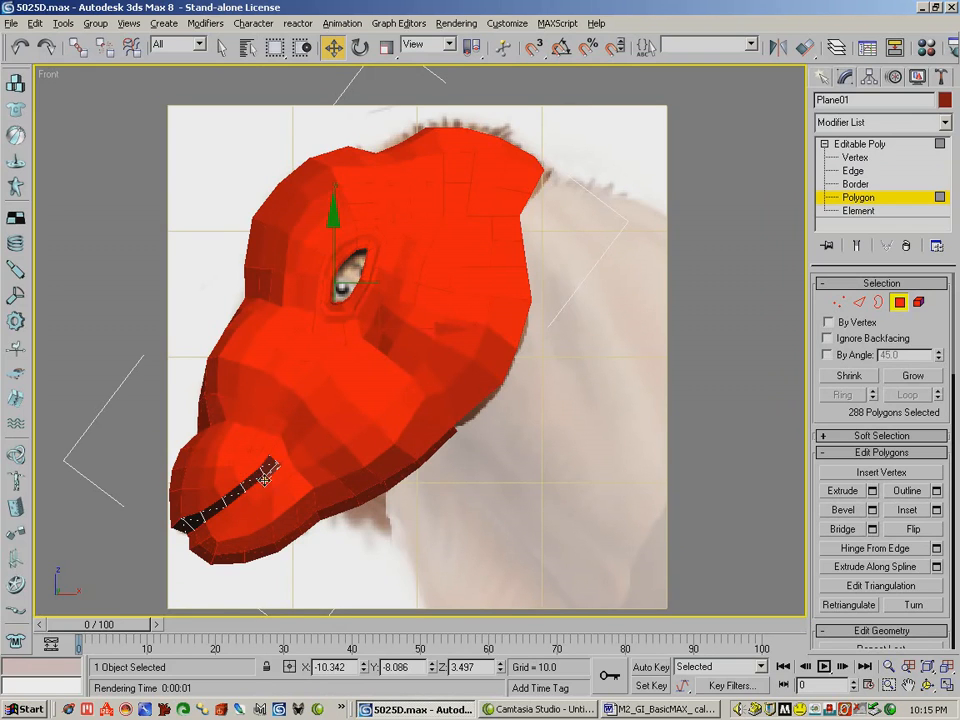
{"action": "left_click", "coordinate": [78, 390]}
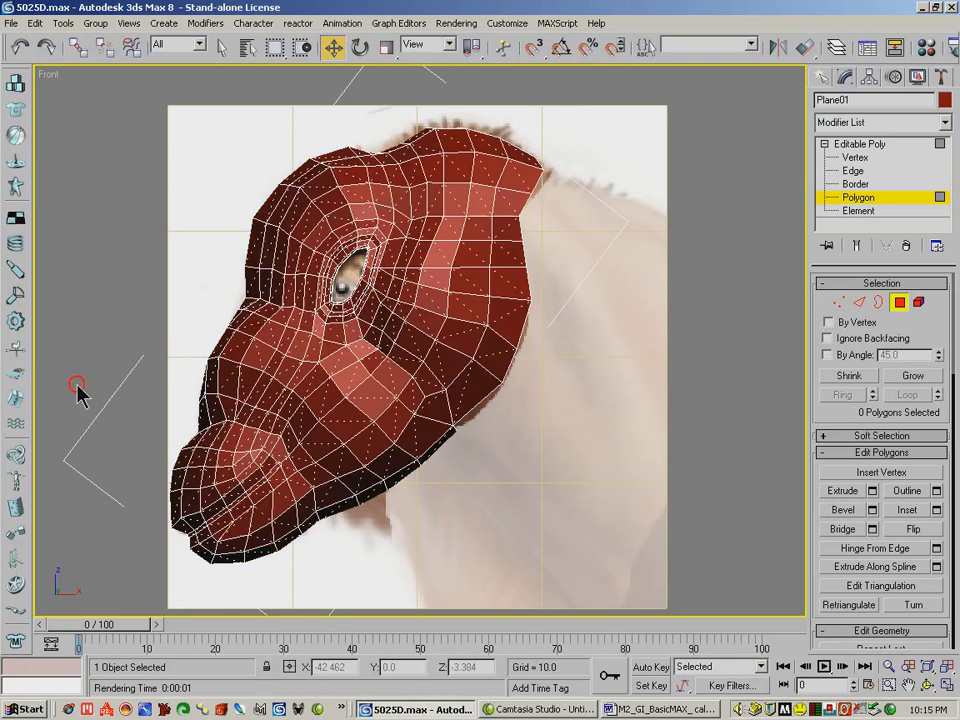
- At polygon level, select the whole head except the thin strip along the mouth line and assign it smoothing group 4
{"action": "left_click_drag", "start_coordinate": [110, 80], "coordinate": [615, 596]}
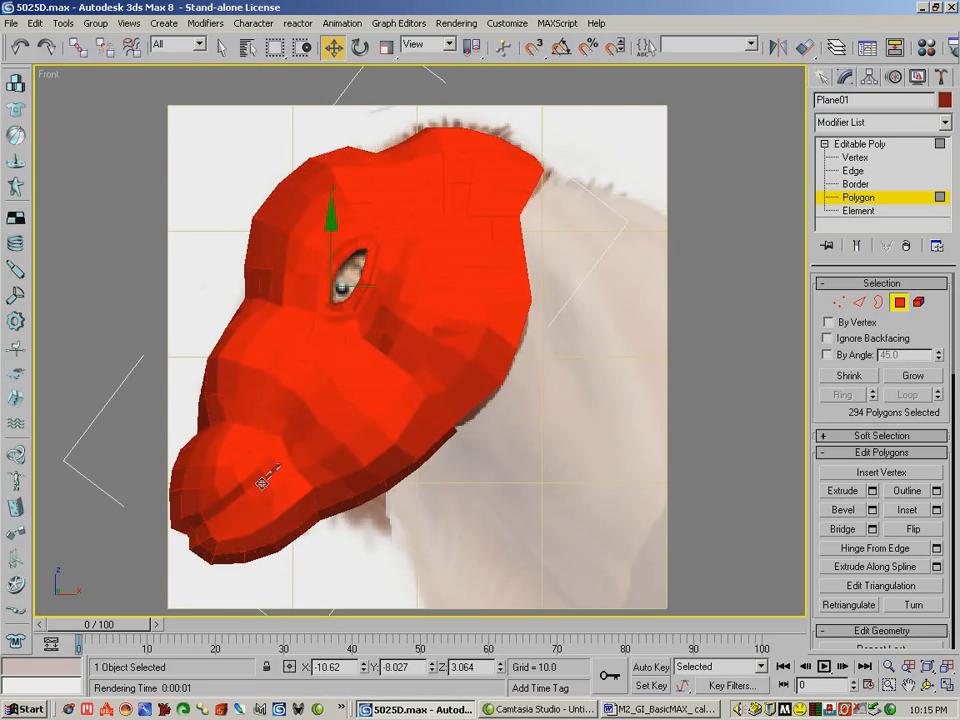
{"action": "left_click", "coordinate": [238, 506], "text": "alt"}
{"action": "left_click", "coordinate": [220, 516], "text": "alt"}
{"action": "left_click", "coordinate": [208, 530], "text": "alt"}
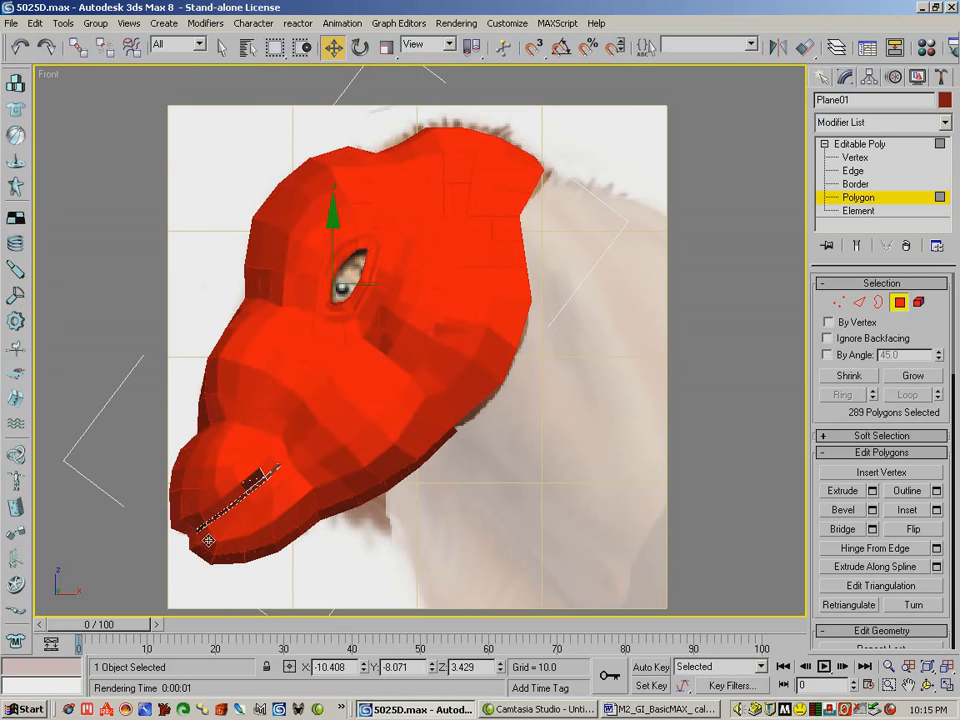
{"action": "left_click", "coordinate": [196, 536], "text": "alt"}
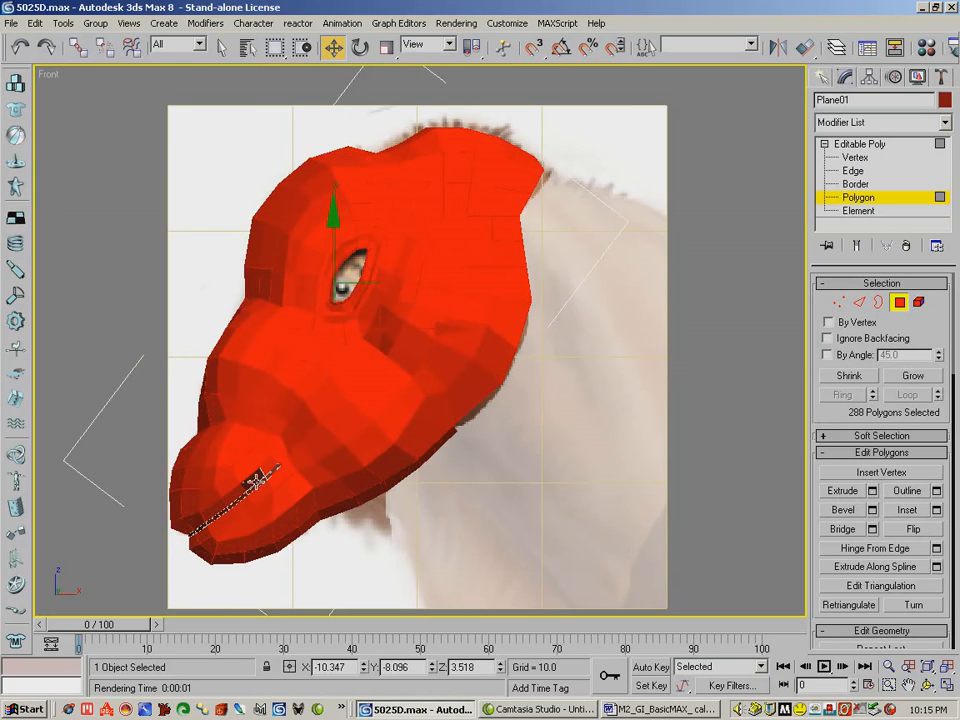
{"action": "left_click", "coordinate": [258, 478], "text": "ctrl"}
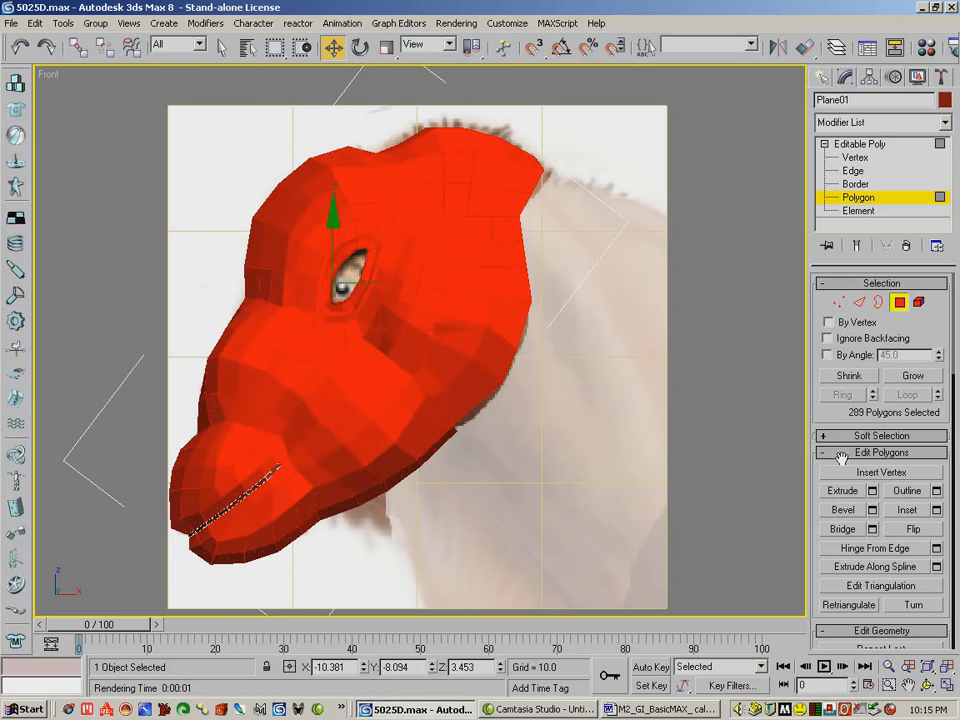
{"action": "scroll", "coordinate": [818, 400], "scroll_direction": "down", "scroll_amount": 8}
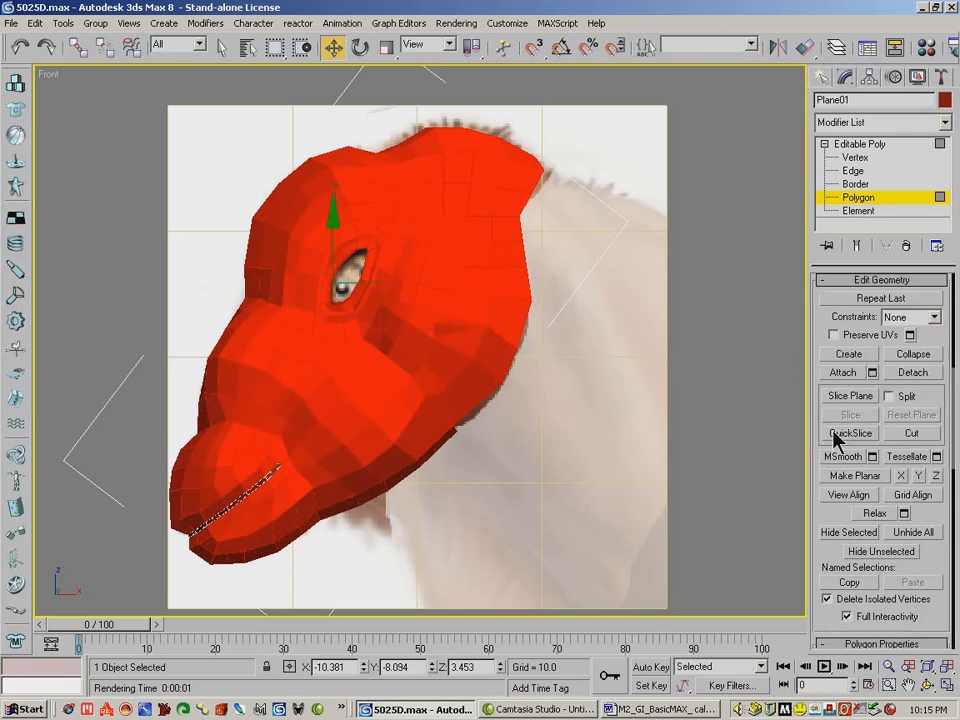
{"action": "scroll", "coordinate": [834, 430], "scroll_direction": "down", "scroll_amount": 8}
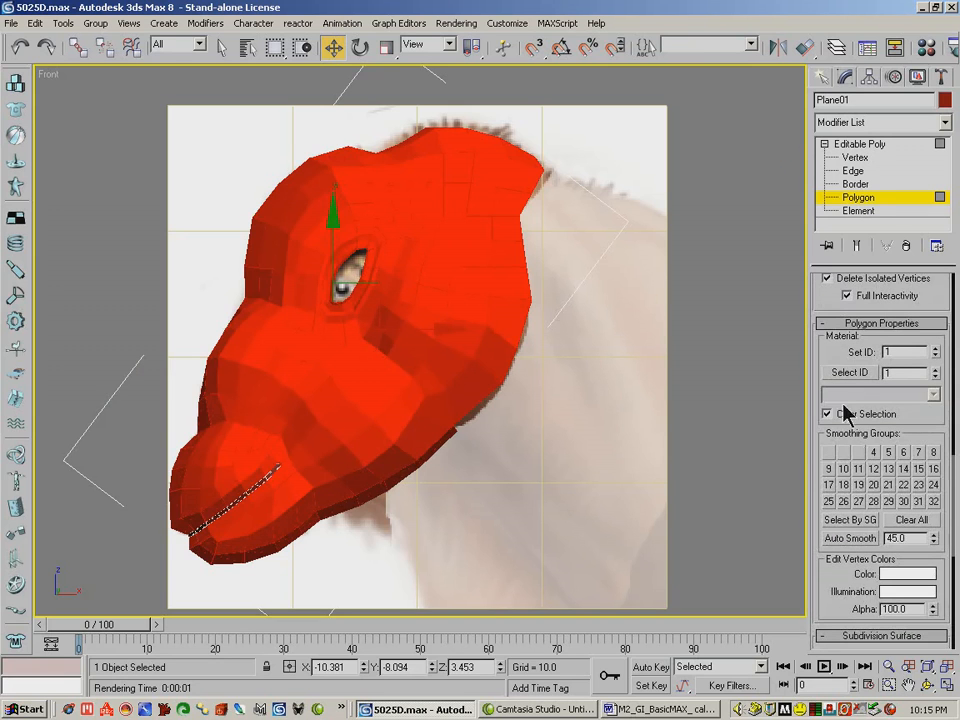
{"action": "left_click", "coordinate": [873, 453]}
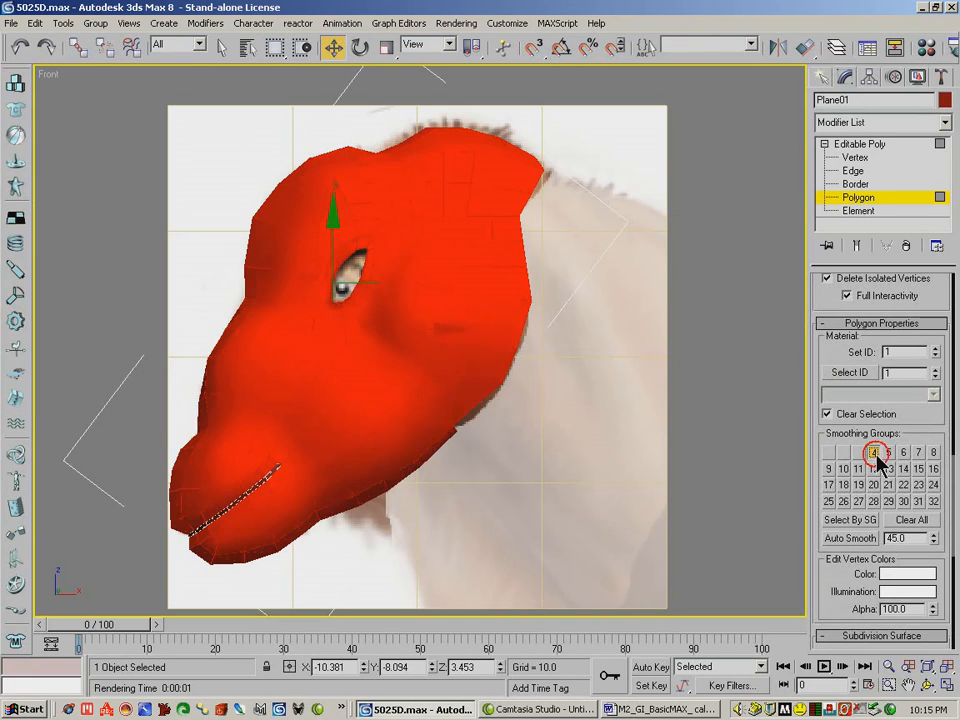
- Select the thin strip of polygons along the mouth line, assign it smoothing group 6, and clear the selection
{"action": "left_click", "coordinate": [268, 472]}
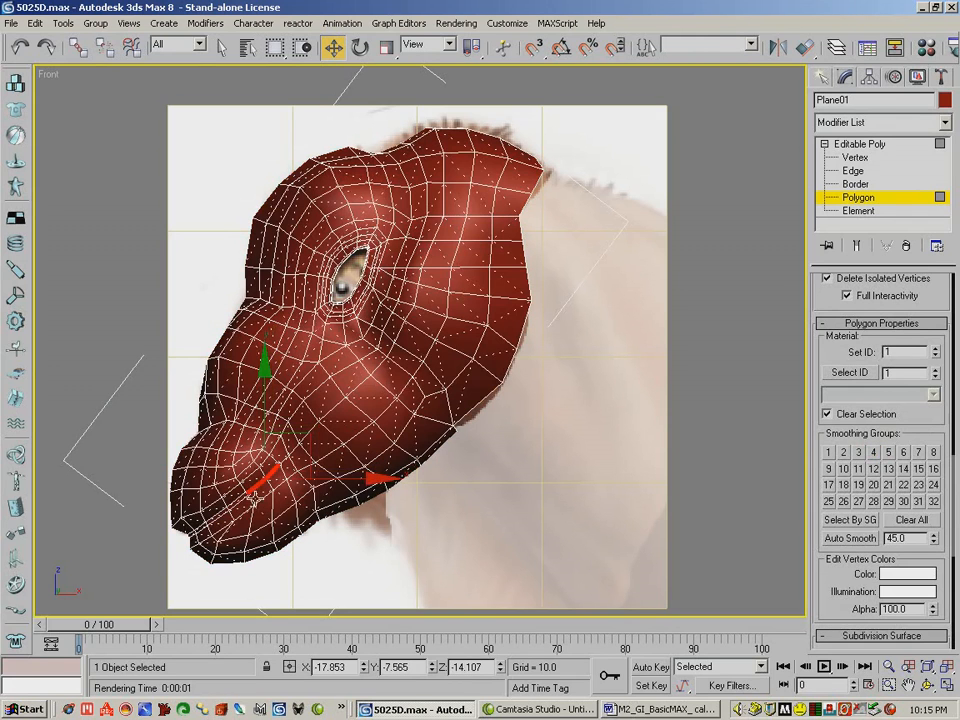
{"action": "left_click", "coordinate": [238, 504], "text": "ctrl"}
{"action": "left_click", "coordinate": [226, 512], "text": "ctrl"}
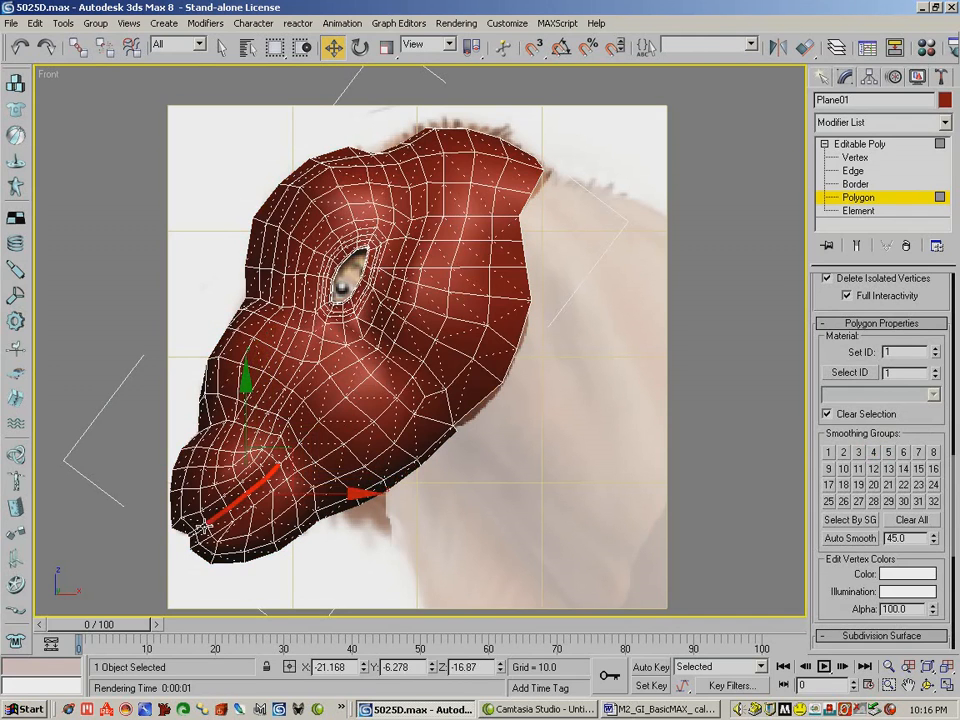
{"action": "left_click", "coordinate": [215, 524], "text": "ctrl"}
{"action": "left_click", "coordinate": [206, 536], "text": "ctrl"}
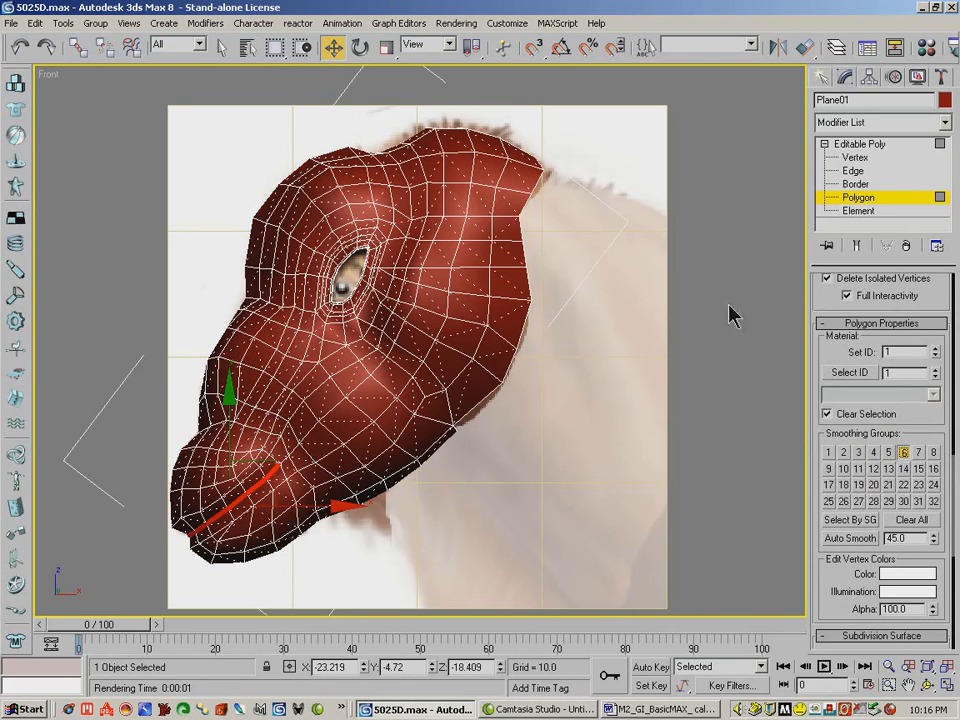
{"action": "left_click", "coordinate": [724, 226]}
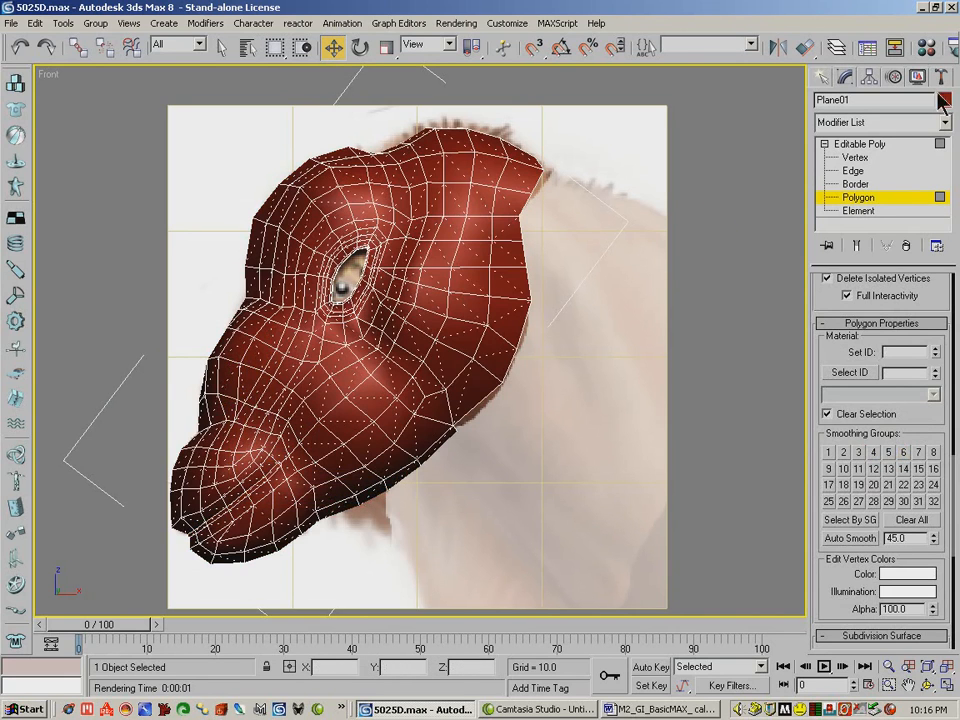
- Render the front view to examine the smoothing around the mouth, and close the render
{"action": "left_click_drag", "start_coordinate": [936, 61], "coordinate": [822, 49]}
{"action": "left_click", "coordinate": [944, 45]}
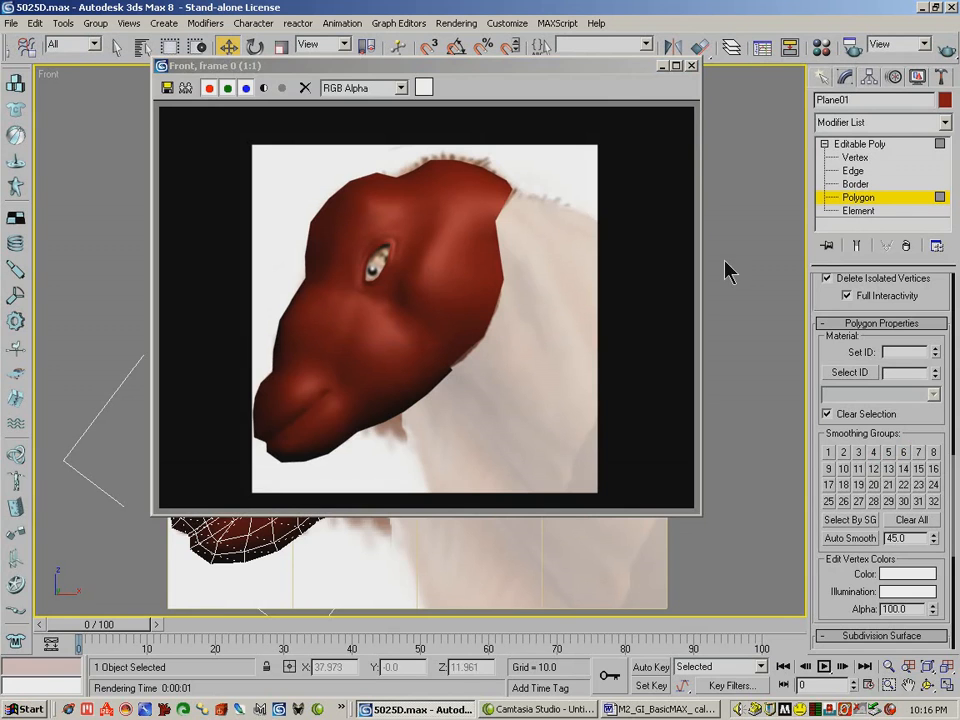
{"action": "left_click", "coordinate": [690, 65]}
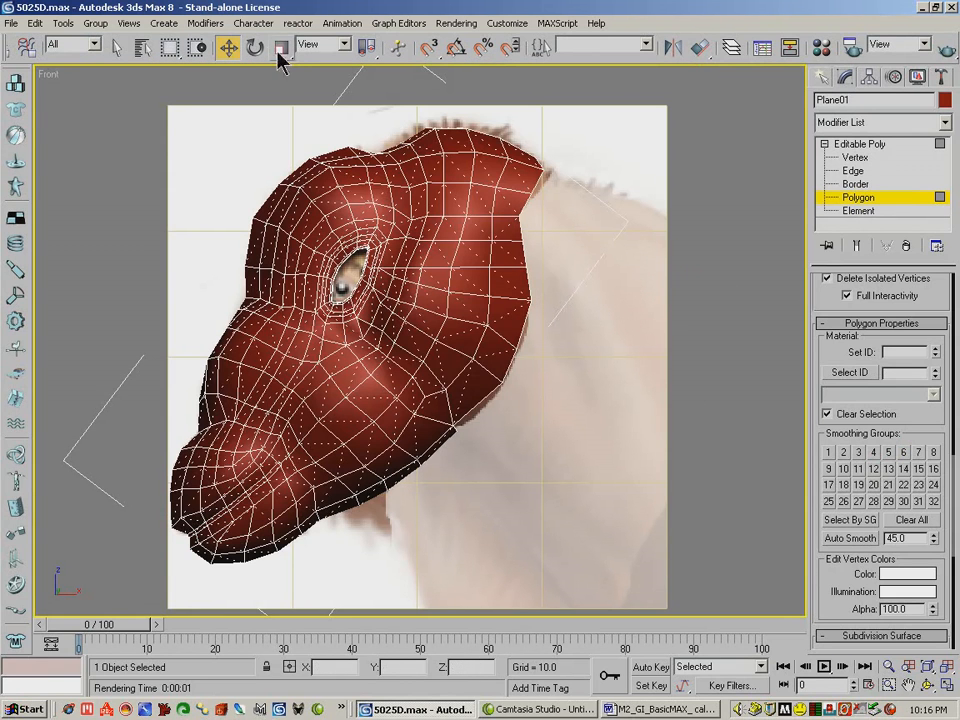
- Restore the four-viewport layout, changing the angled view above to Front and the existing Front view to Left
{"action": "left_click", "coordinate": [946, 688]}
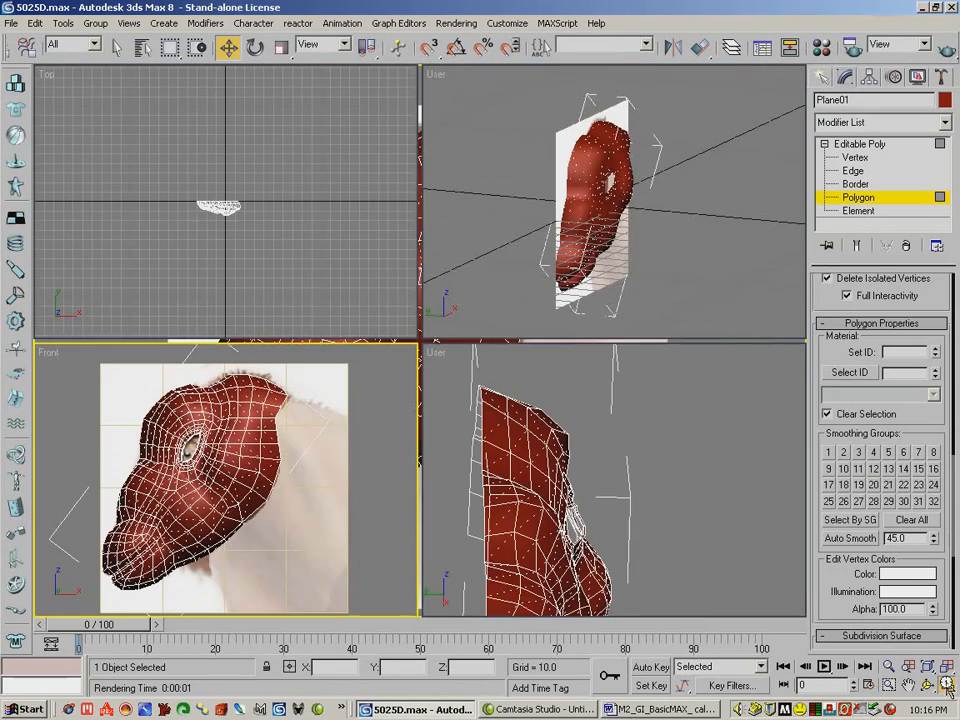
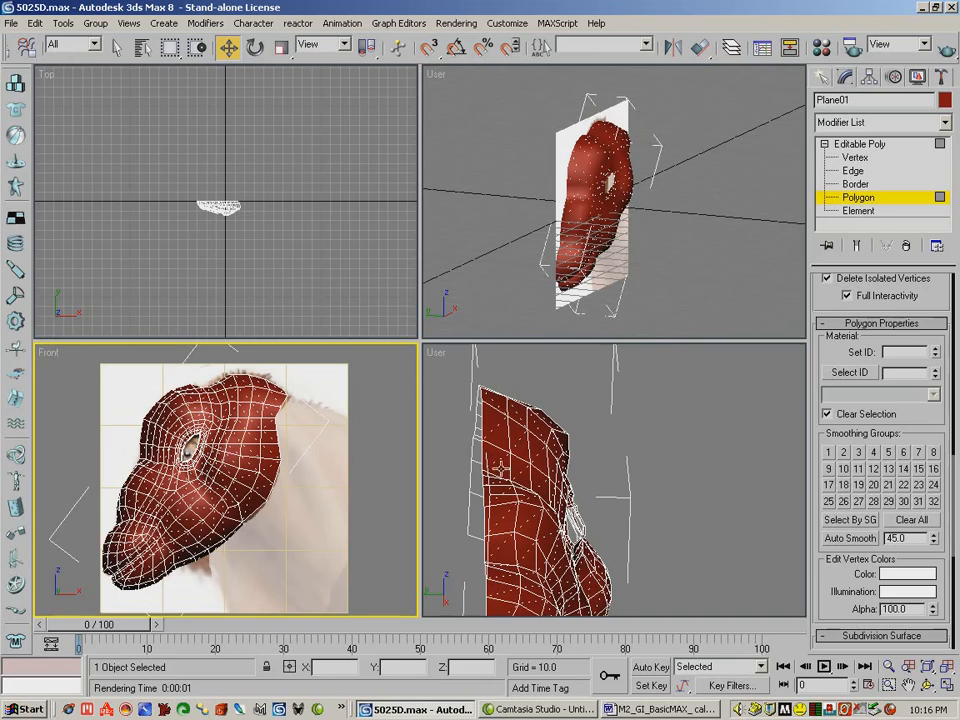
{"action": "left_click", "coordinate": [641, 423]}
{"action": "left_click", "coordinate": [682, 208]}
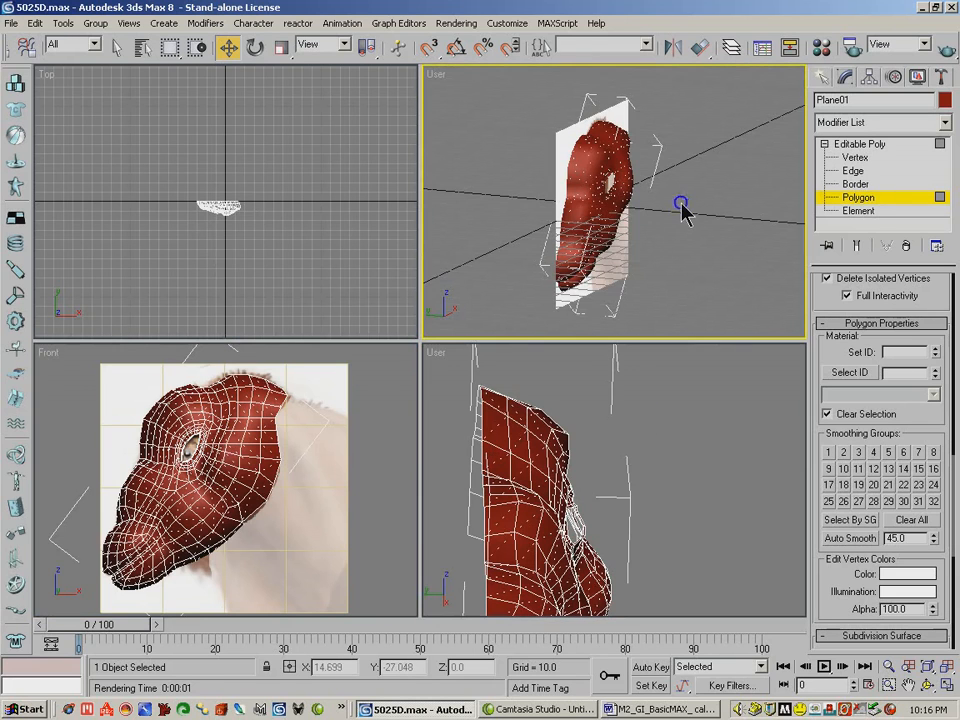
{"action": "key", "text": "f"}
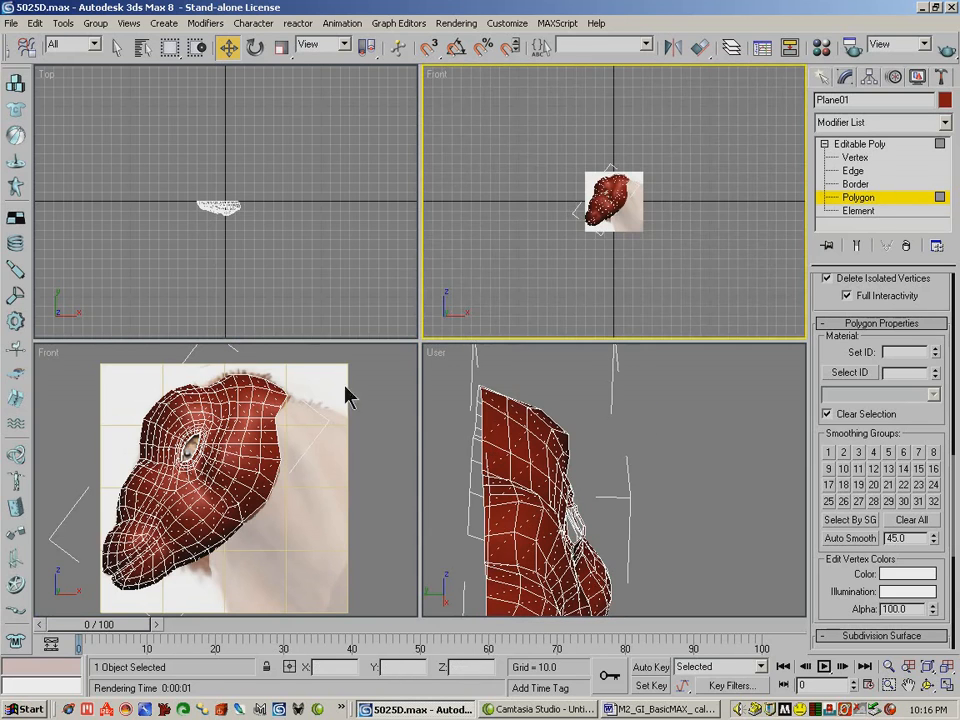
{"action": "left_click", "coordinate": [360, 377]}
{"action": "key", "text": "l"}
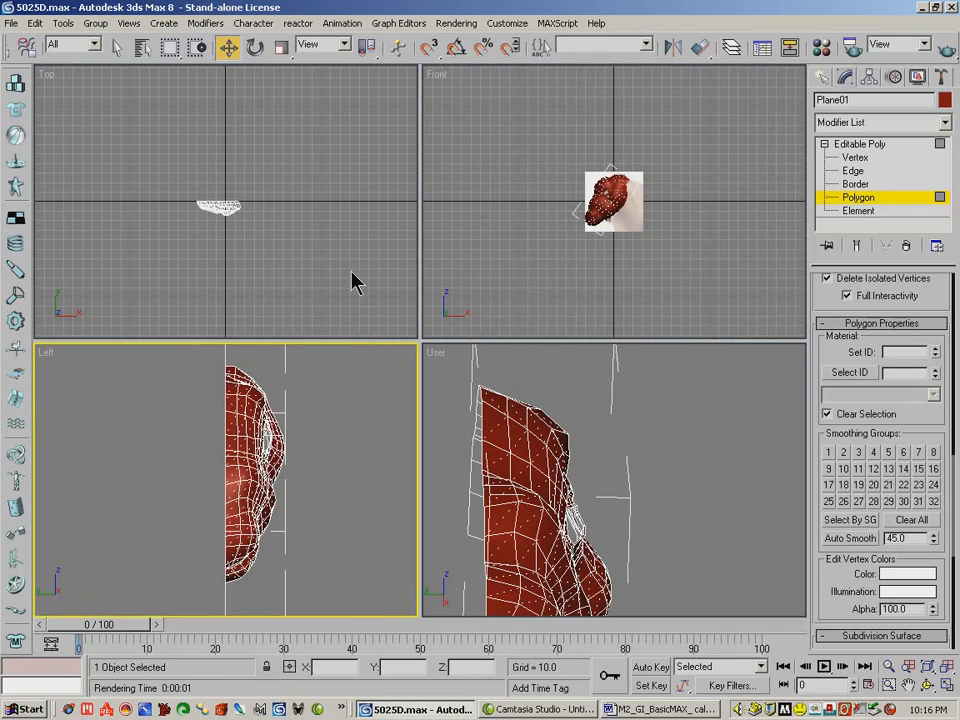
{"action": "left_click", "coordinate": [316, 258]}
{"action": "left_click", "coordinate": [910, 666]}
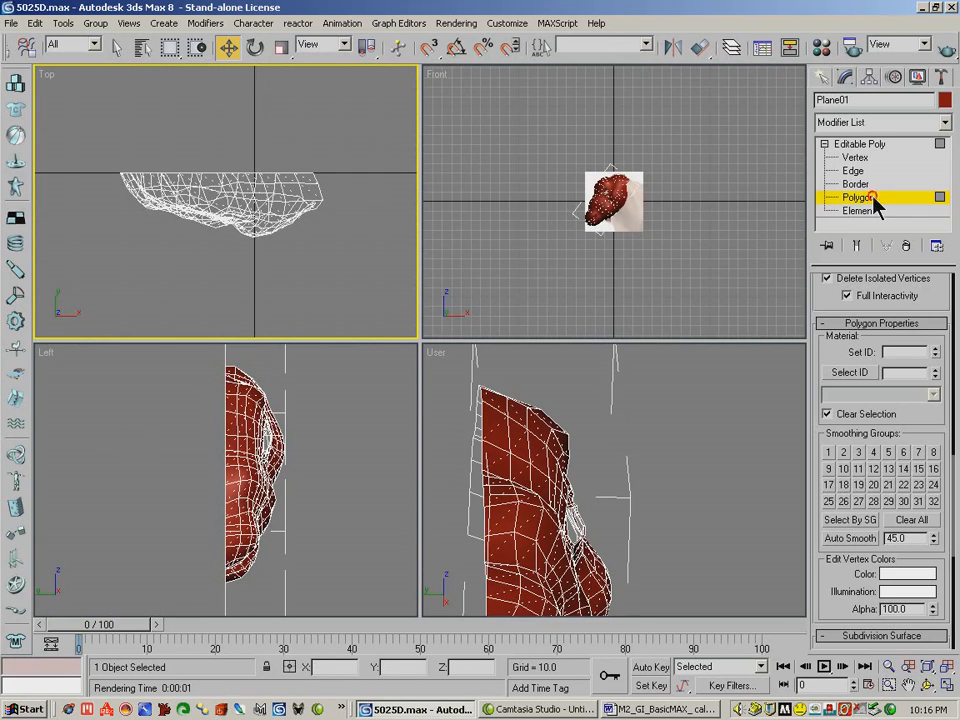
- Leave polygon level and apply a Symmetry modifier to the head with Z as the mirror axis
{"action": "left_click", "coordinate": [879, 144]}
{"action": "left_click", "coordinate": [945, 122]}
{"action": "scroll", "coordinate": [880, 400], "scroll_direction": "down", "scroll_amount": 10}
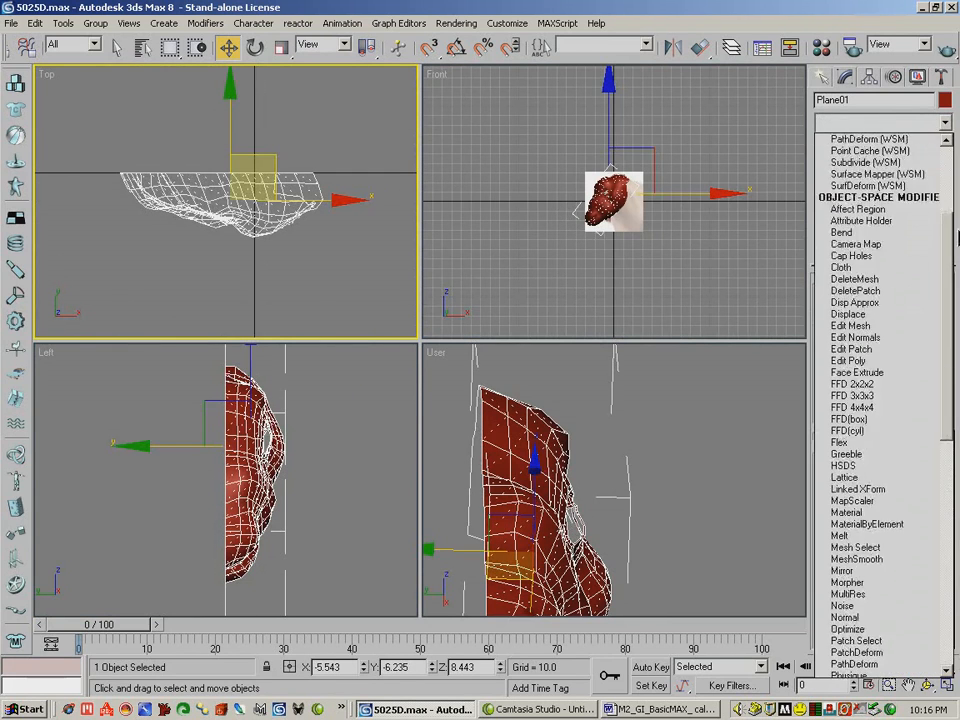
{"action": "scroll", "coordinate": [878, 420], "scroll_direction": "down", "scroll_amount": 6}
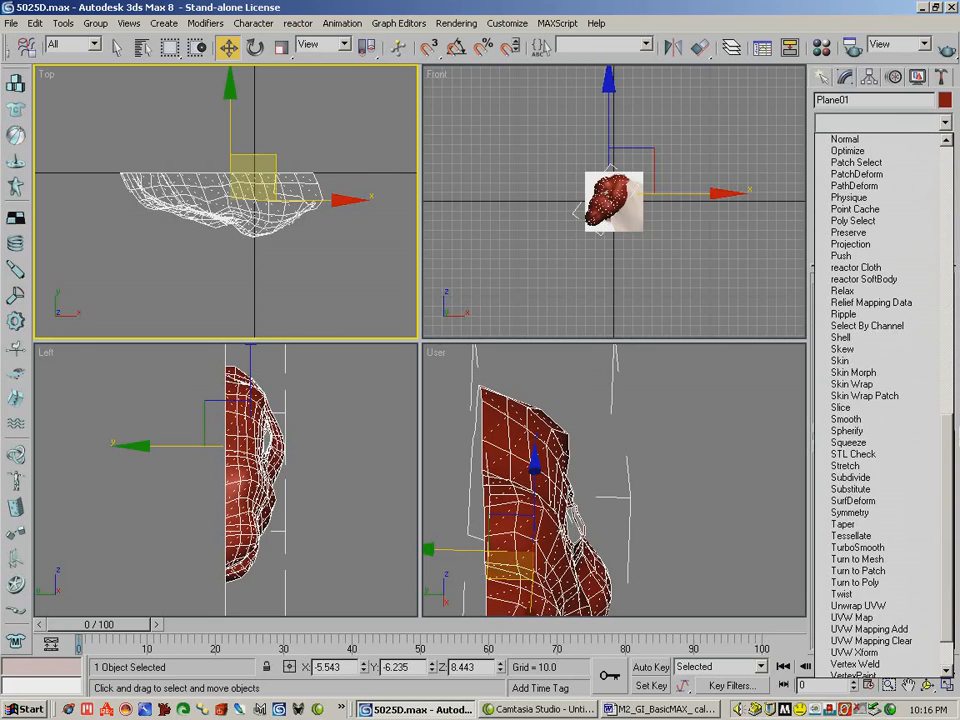
{"action": "left_click", "coordinate": [872, 512]}
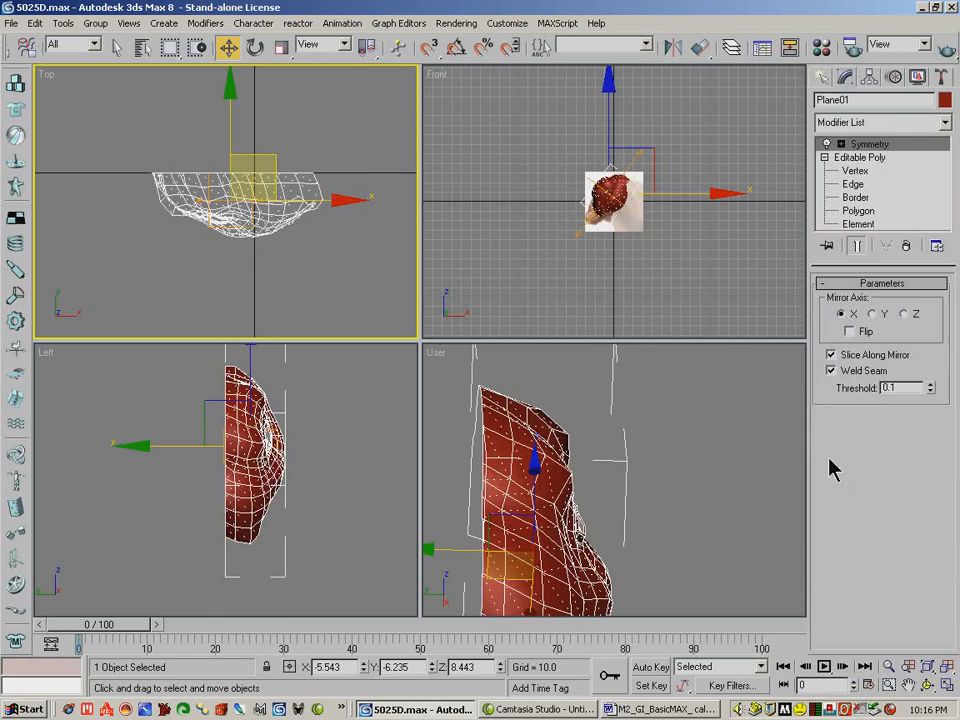
{"action": "left_click", "coordinate": [872, 315]}
{"action": "left_click", "coordinate": [904, 315]}
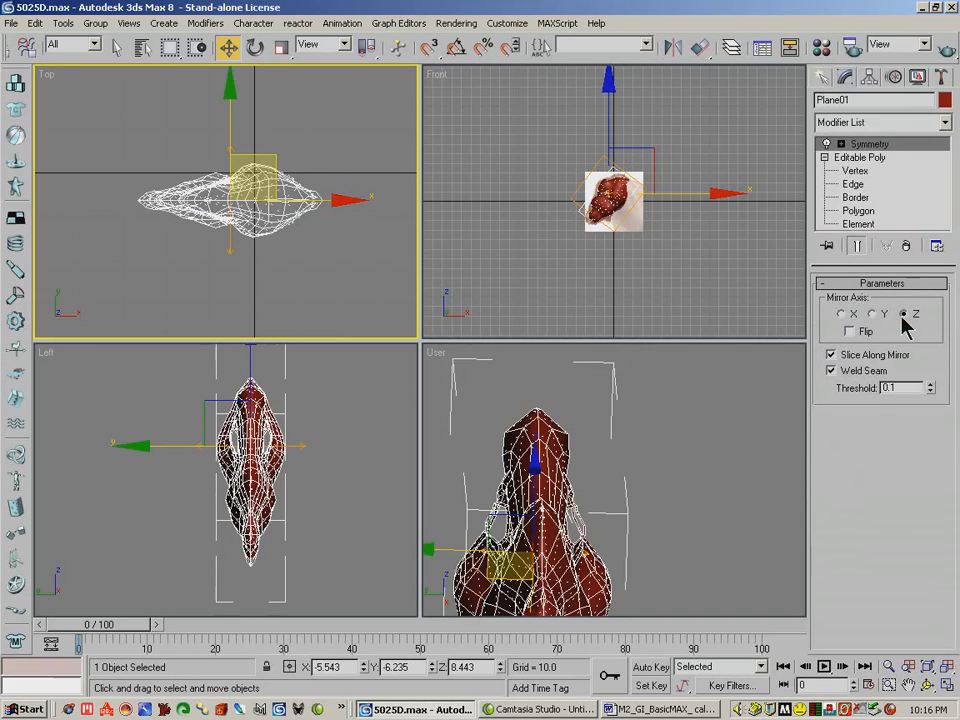
- Move the Symmetry modifier's mirror plane in Y to separate the head's two sides, setting its Y position to 0
{"action": "left_click", "coordinate": [841, 144]}
{"action": "left_click", "coordinate": [869, 157]}
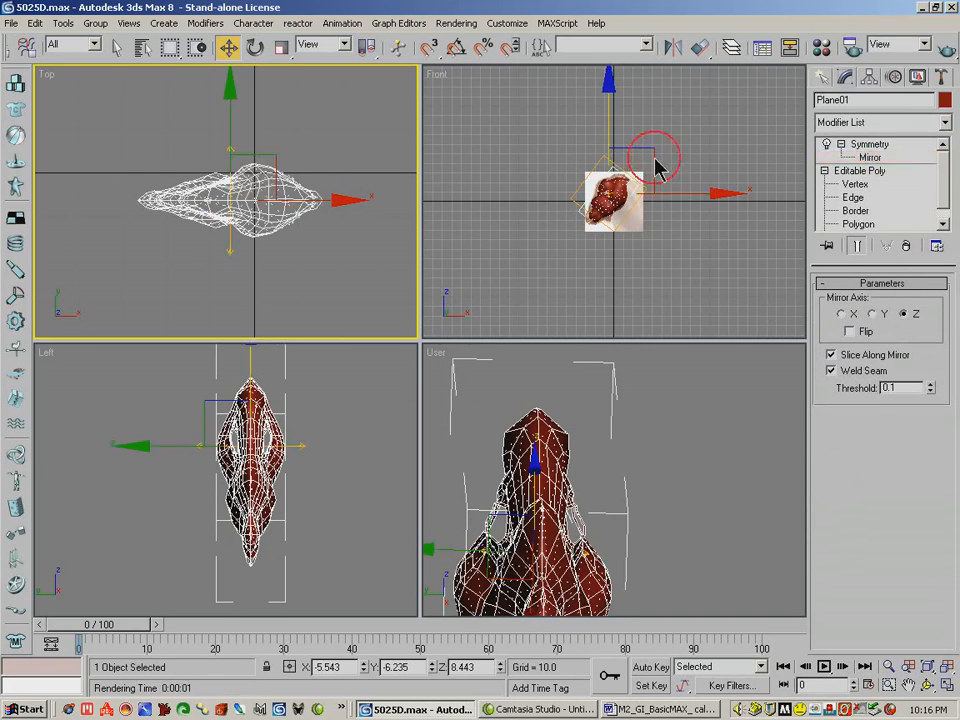
{"action": "mouse_move", "coordinate": [229, 115]}
{"action": "left_mouse_down"}
{"action": "mouse_move", "coordinate": [226, 87]}
{"action": "mouse_move", "coordinate": [228, 97]}
{"action": "left_mouse_up"}
{"action": "left_click", "coordinate": [317, 665]}
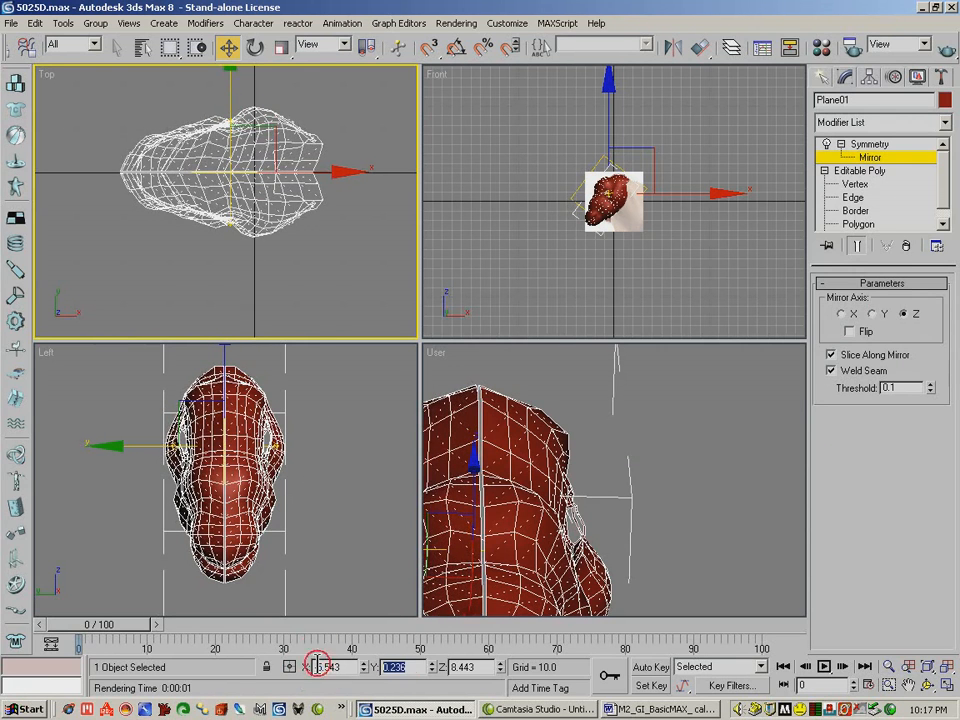
{"action": "type", "text": "0"}
{"action": "key", "text": "Return"}
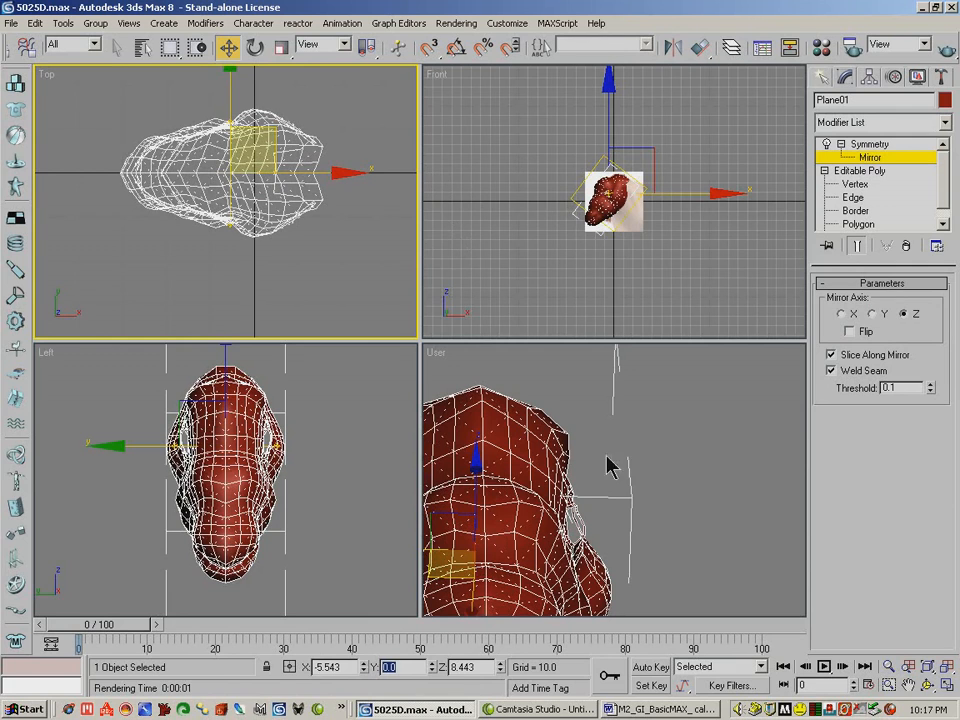
- Leave the mirror sub-object level and delete the plate_head reference image plane behind the head
{"action": "key", "text": "ctrl+r"}
{"action": "left_click_drag", "start_coordinate": [551, 408], "coordinate": [370, 87]}
{"action": "left_click", "coordinate": [887, 667]}
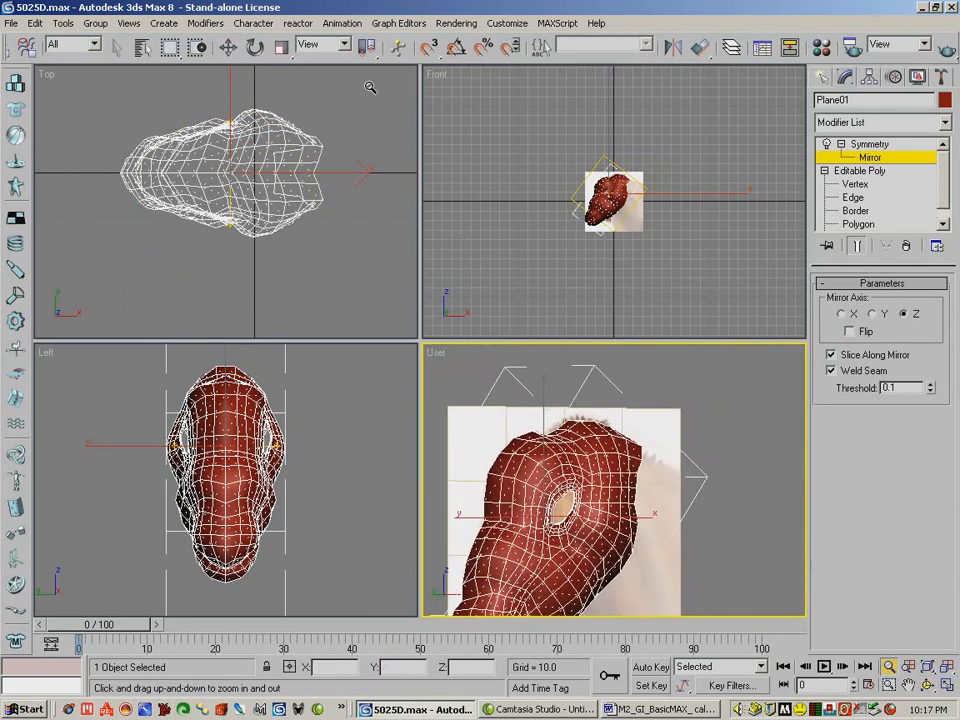
{"action": "left_click", "coordinate": [228, 47]}
{"action": "left_click", "coordinate": [456, 414]}
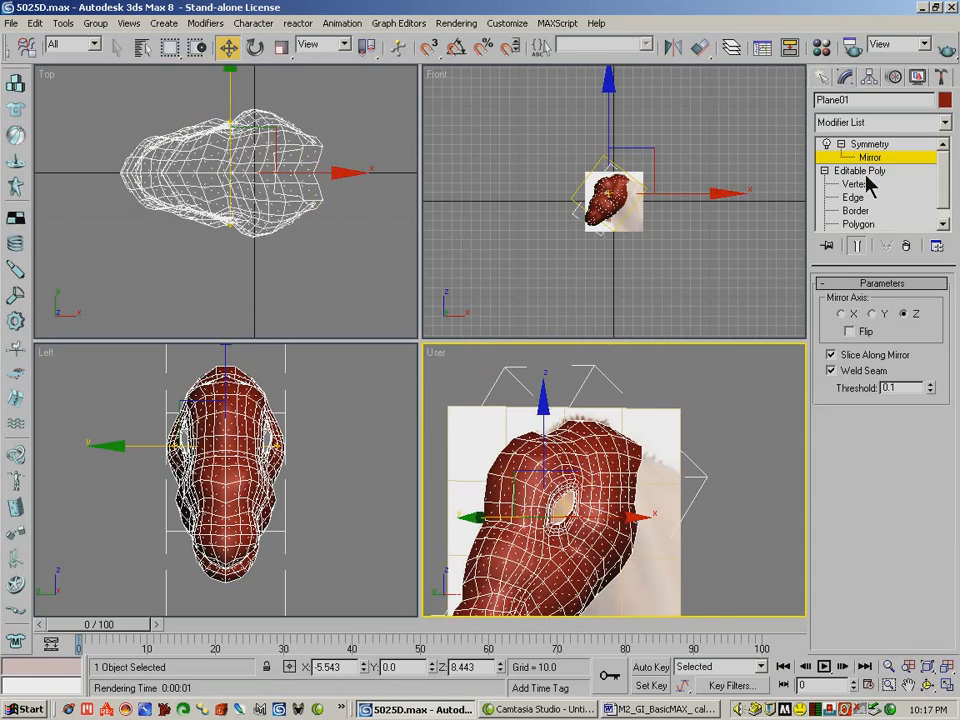
{"action": "left_click", "coordinate": [867, 155]}
{"action": "left_click", "coordinate": [473, 419]}
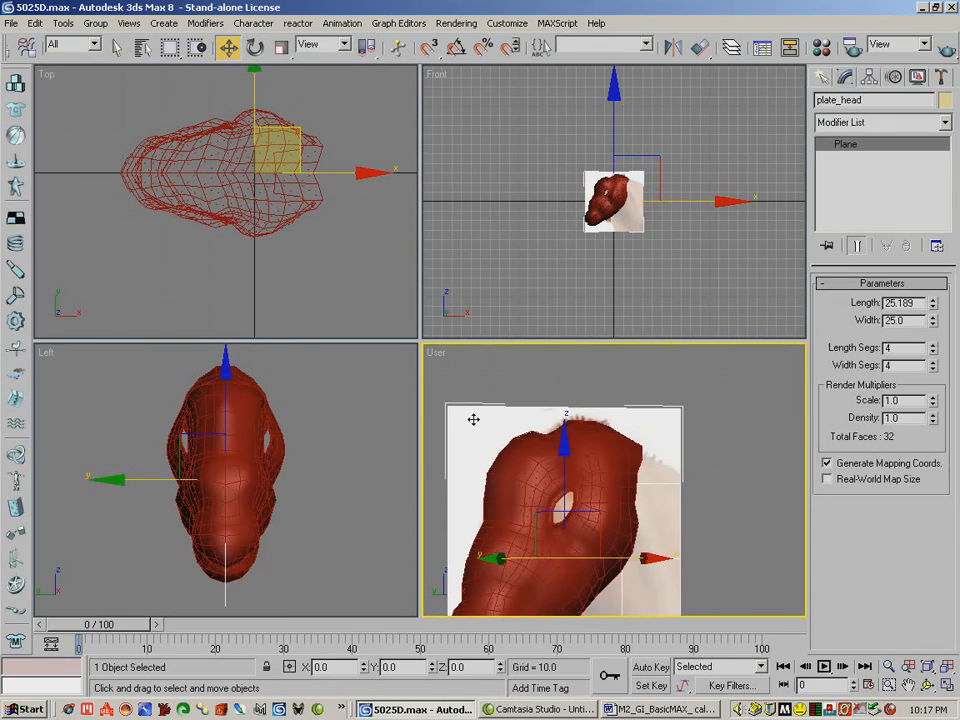
{"action": "right_click", "coordinate": [476, 424]}
{"action": "key", "text": "Delete"}
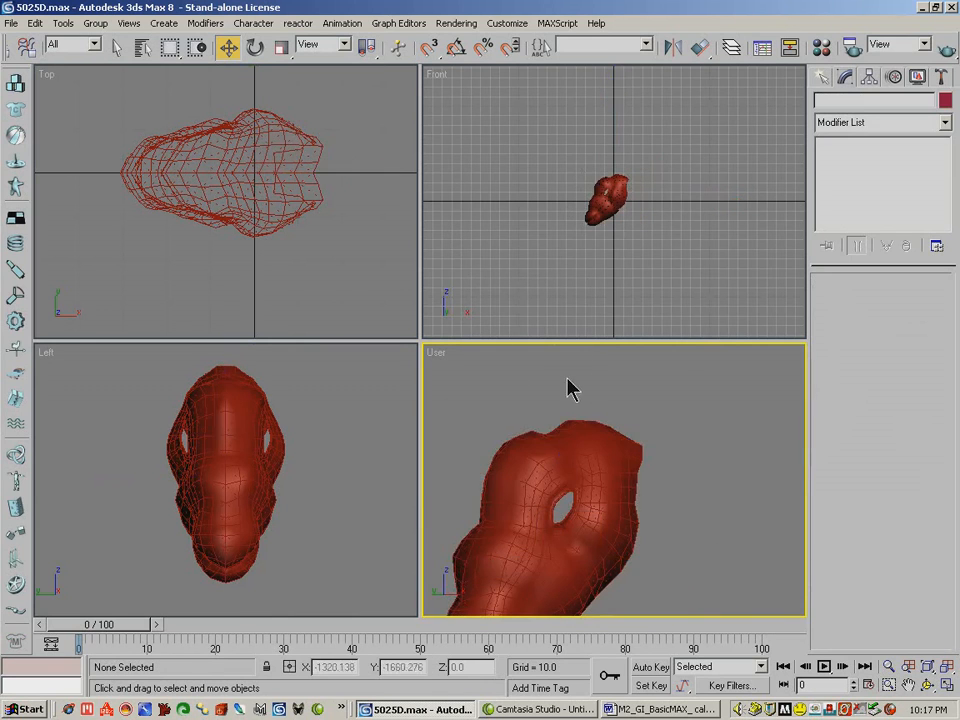
- Fit the head in all views, select it, and examine the mirrored shape from an angle
{"action": "left_click", "coordinate": [945, 670]}
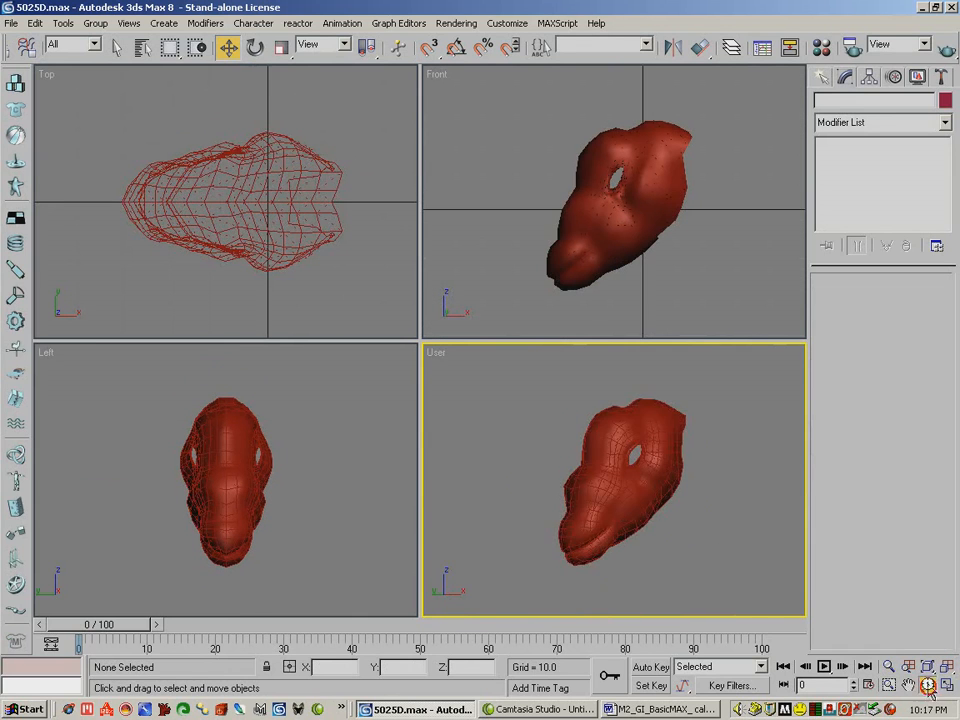
{"action": "left_click", "coordinate": [927, 685]}
{"action": "left_click_drag", "start_coordinate": [578, 468], "coordinate": [574, 463]}
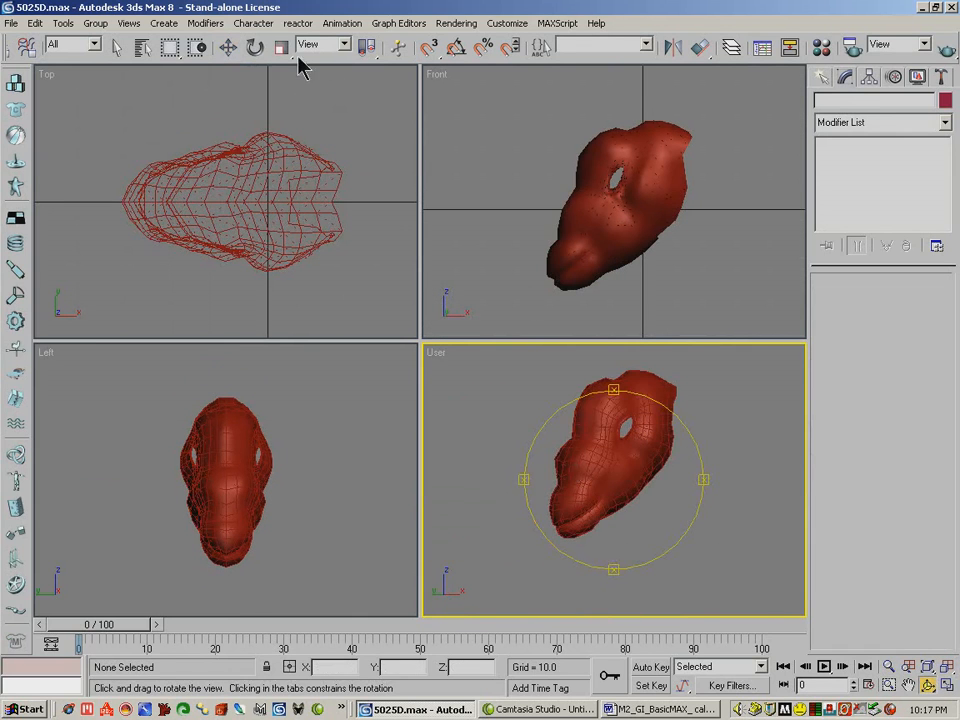
{"action": "left_click", "coordinate": [256, 56]}
{"action": "left_click", "coordinate": [613, 439]}
{"action": "left_click", "coordinate": [927, 686]}
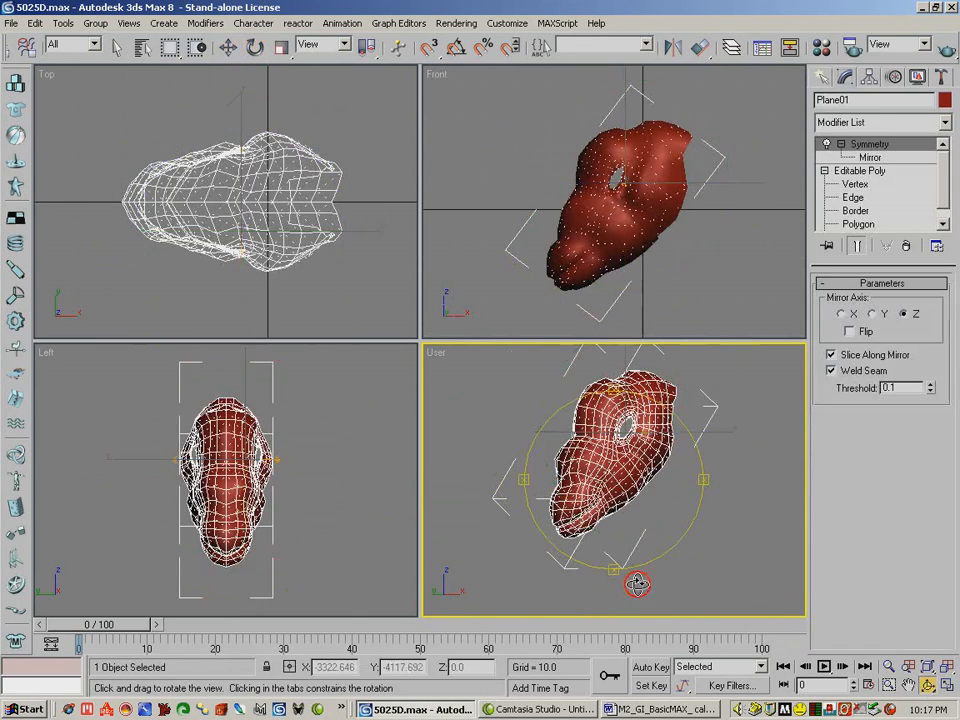
{"action": "mouse_move", "coordinate": [594, 493]}
{"action": "left_mouse_down"}
{"action": "mouse_move", "coordinate": [778, 499]}
{"action": "mouse_move", "coordinate": [861, 467]}
{"action": "mouse_move", "coordinate": [580, 548]}
{"action": "mouse_move", "coordinate": [500, 488]}
{"action": "mouse_move", "coordinate": [357, 502]}
{"action": "mouse_move", "coordinate": [509, 485]}
{"action": "mouse_move", "coordinate": [707, 484]}
{"action": "mouse_move", "coordinate": [600, 470]}
{"action": "left_mouse_up"}
{"action": "left_click", "coordinate": [951, 668]}
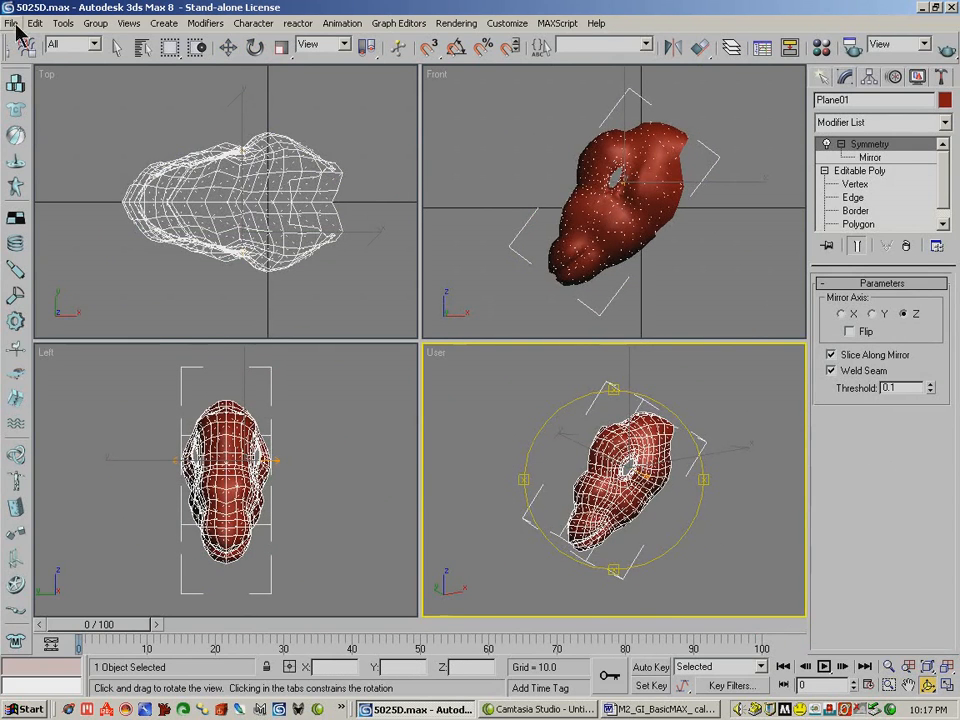
- Save the scene as a new file named 5025E.max in the 5025 folder
{"action": "left_click", "coordinate": [11, 22]}
{"action": "left_click", "coordinate": [66, 119]}
{"action": "left_click", "coordinate": [47, 157]}
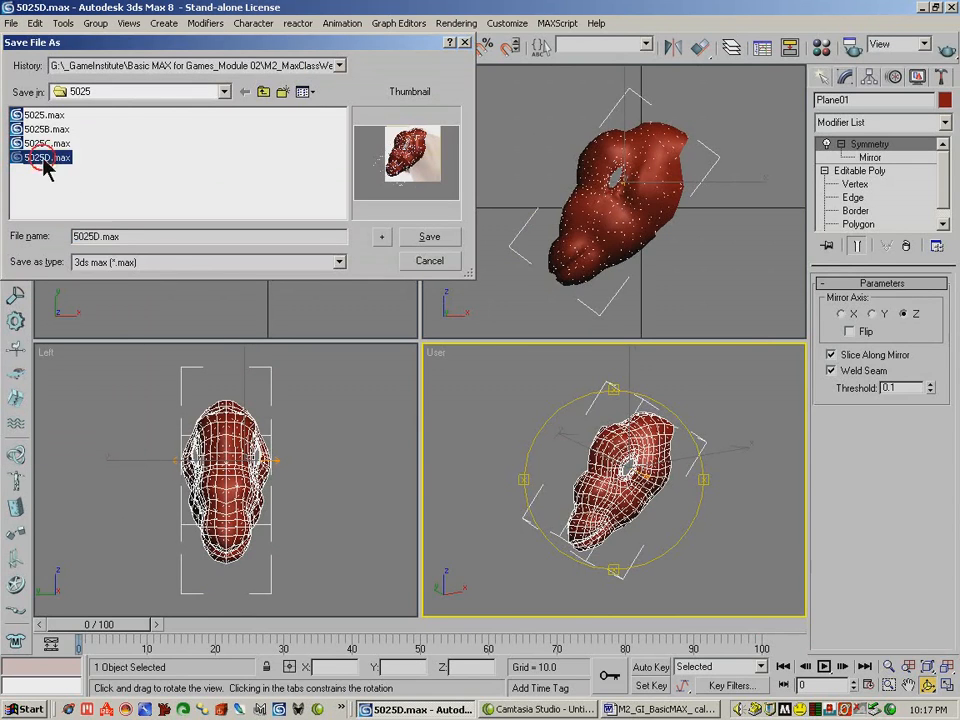
{"action": "left_click", "coordinate": [92, 237]}
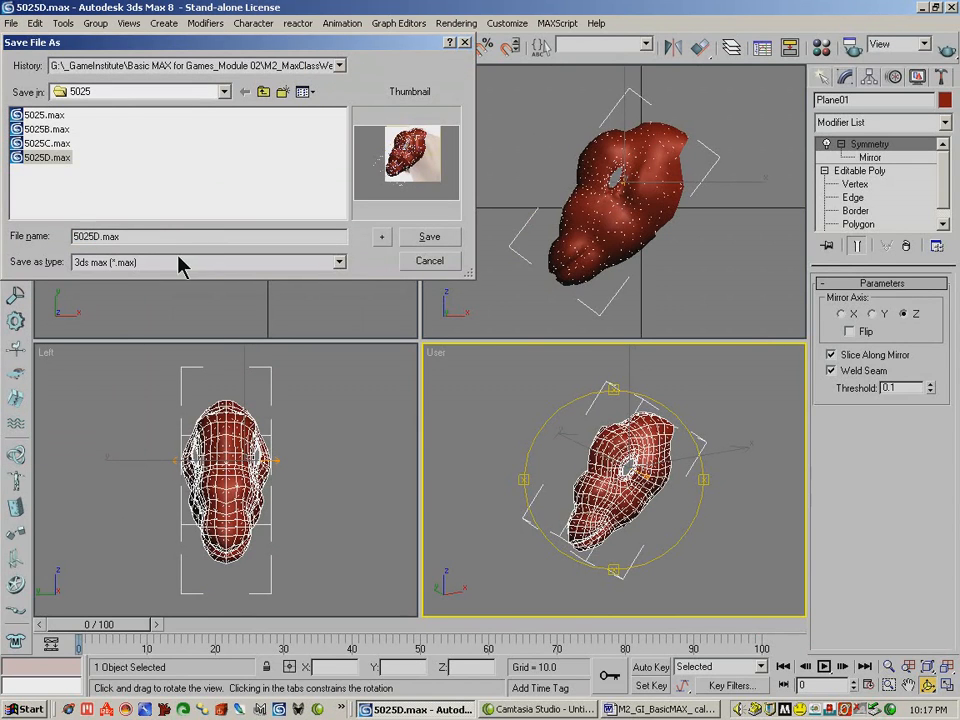
{"action": "type", "text": "F"}
{"action": "key", "text": "Delete"}
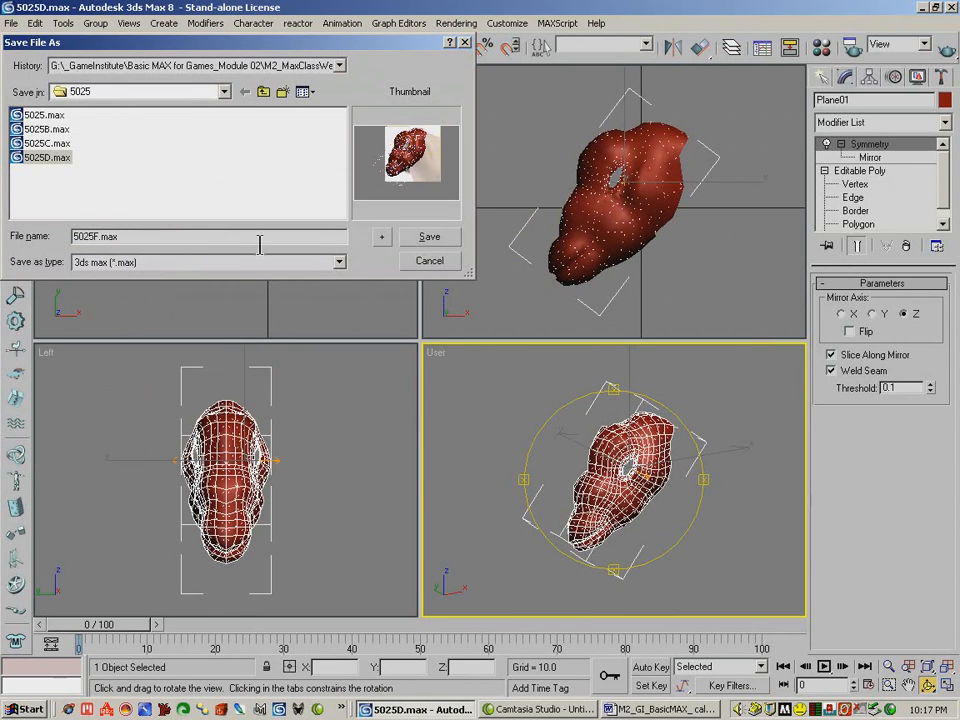
{"action": "key", "text": "BackSpace"}
{"action": "type", "text": "E"}
{"action": "left_click", "coordinate": [429, 238]}
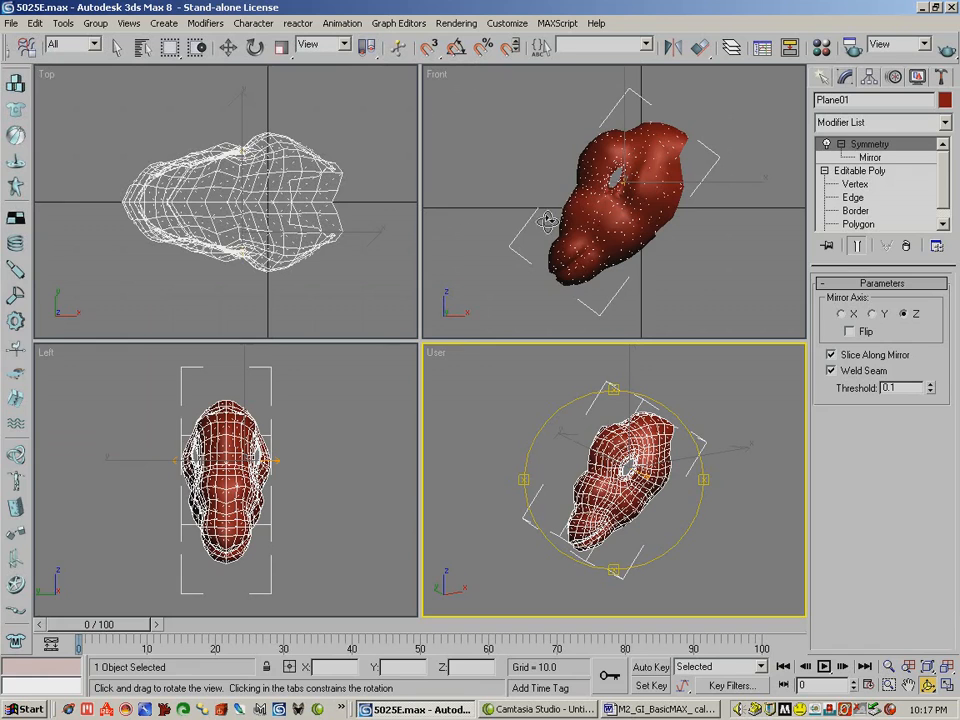
- Collapse the sub-object lists of the Symmetry modifier and the Editable Poly in the modifier stack
{"action": "left_click", "coordinate": [841, 146]}
{"action": "left_click", "coordinate": [825, 158]}
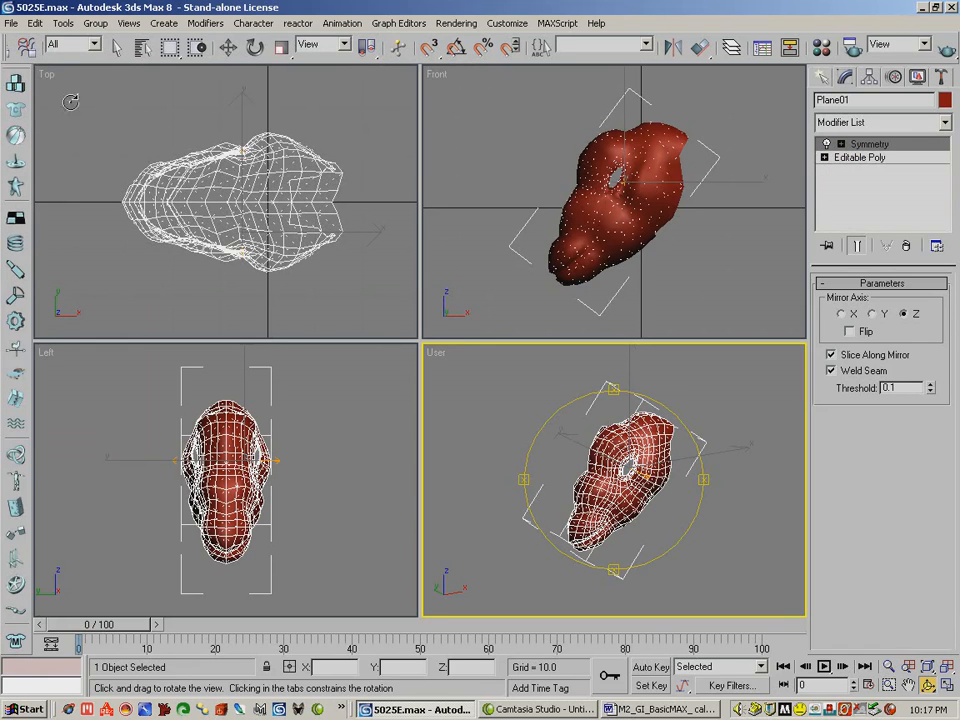
{"action": "left_click", "coordinate": [12, 24]}
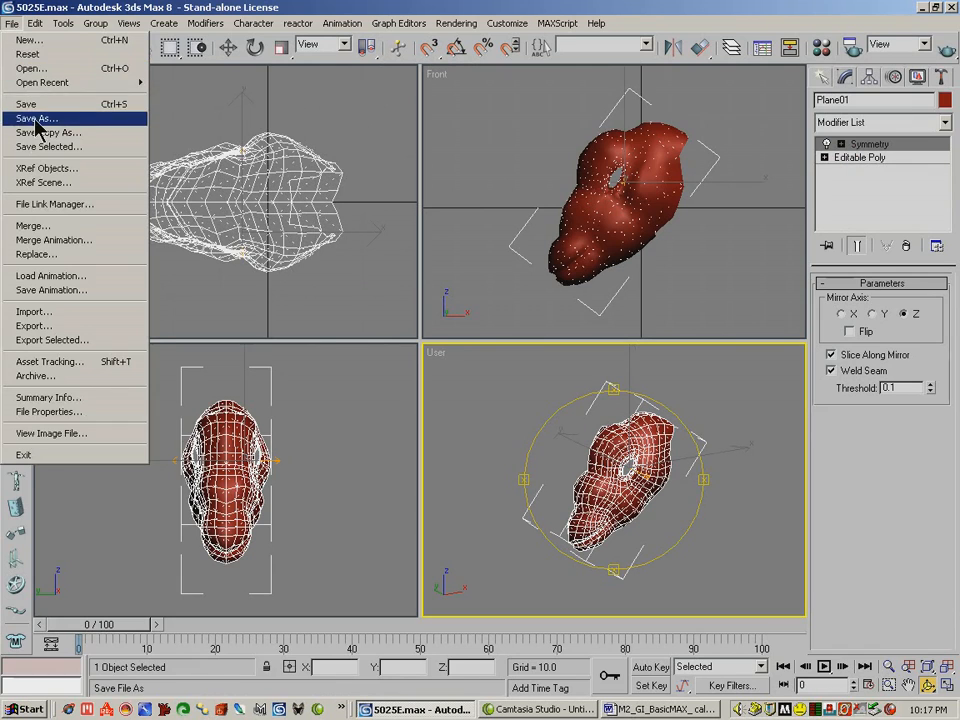
{"action": "left_click", "coordinate": [120, 11]}
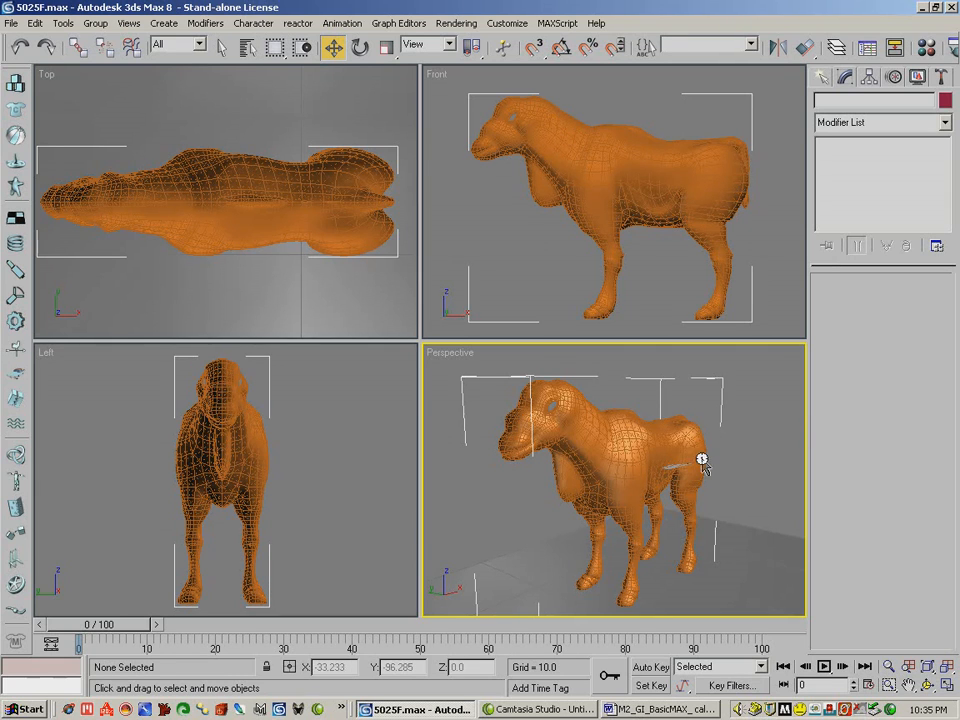
- Maximize the Perspective view of the complete camel and render it to examine the finished model
{"action": "left_click", "coordinate": [946, 686]}
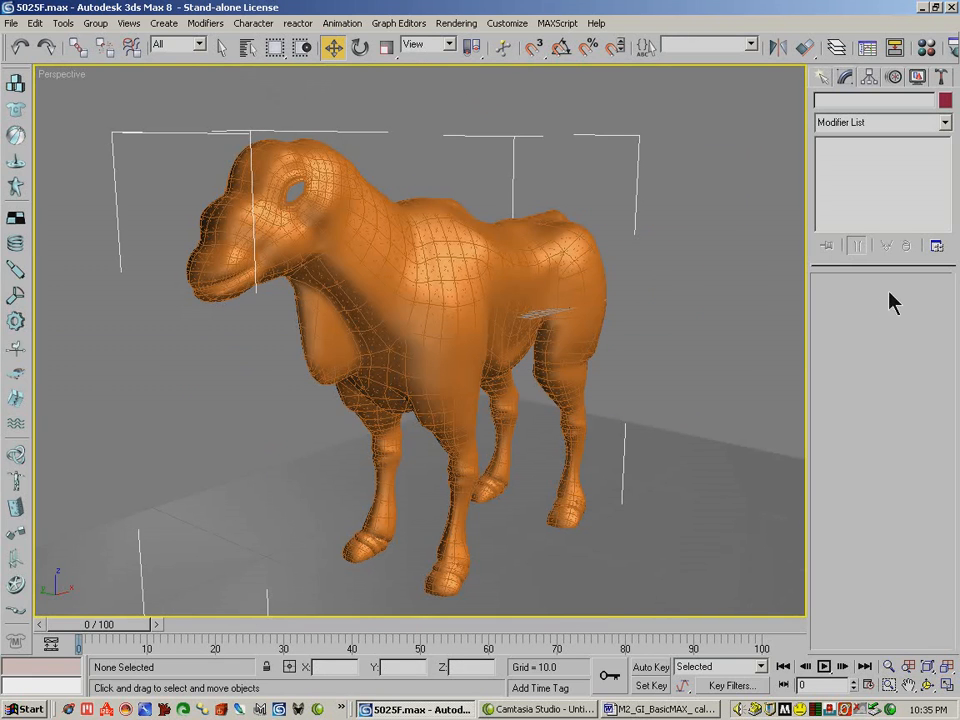
{"action": "left_click_drag", "start_coordinate": [936, 60], "coordinate": [831, 60]}
{"action": "left_click", "coordinate": [945, 50]}
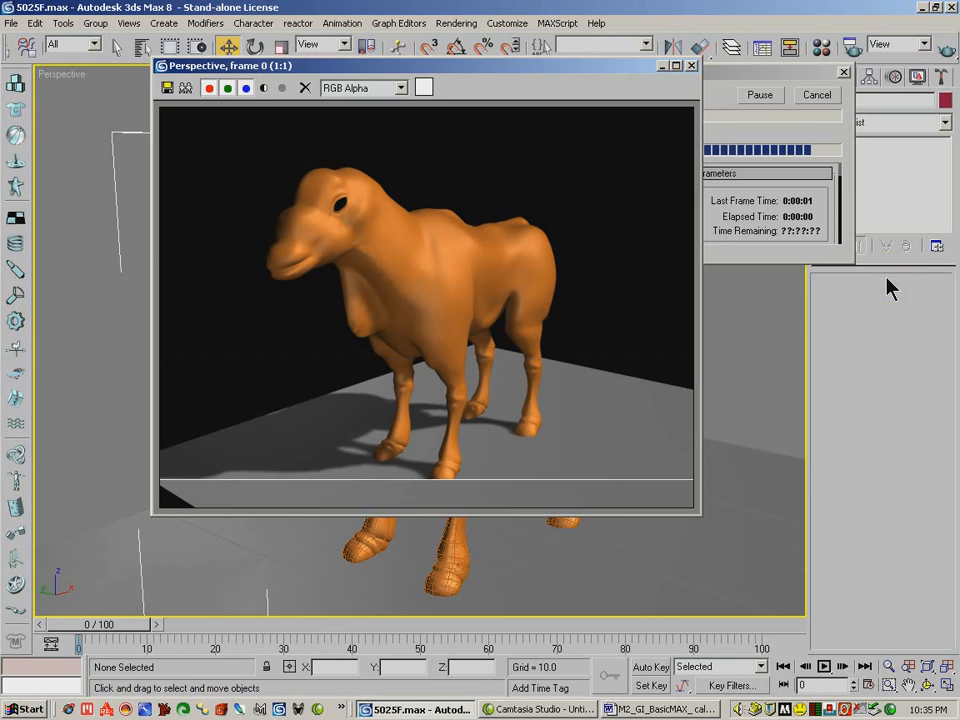